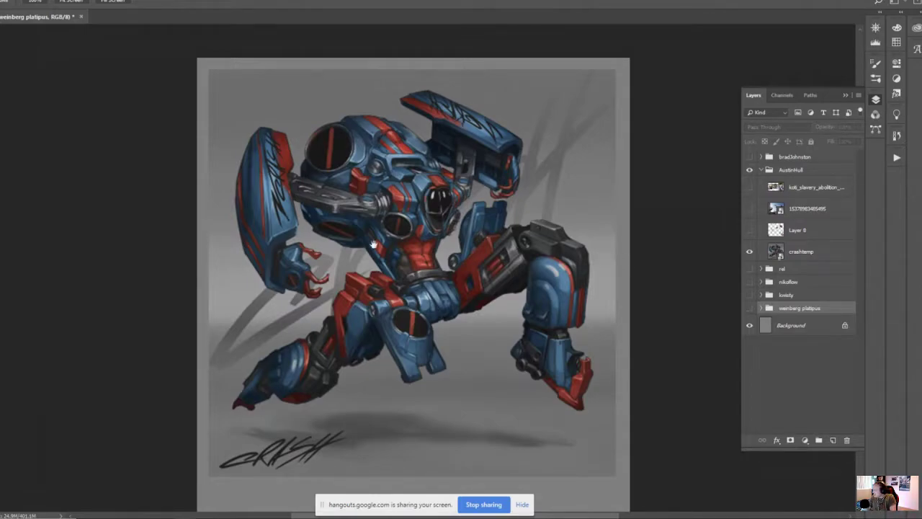
# Step: Examine the blue and red robot artwork, closing in on the whole figure from head to feet
pyautogui.moveTo(447, 278); pyautogui.dragTo(428, 271)
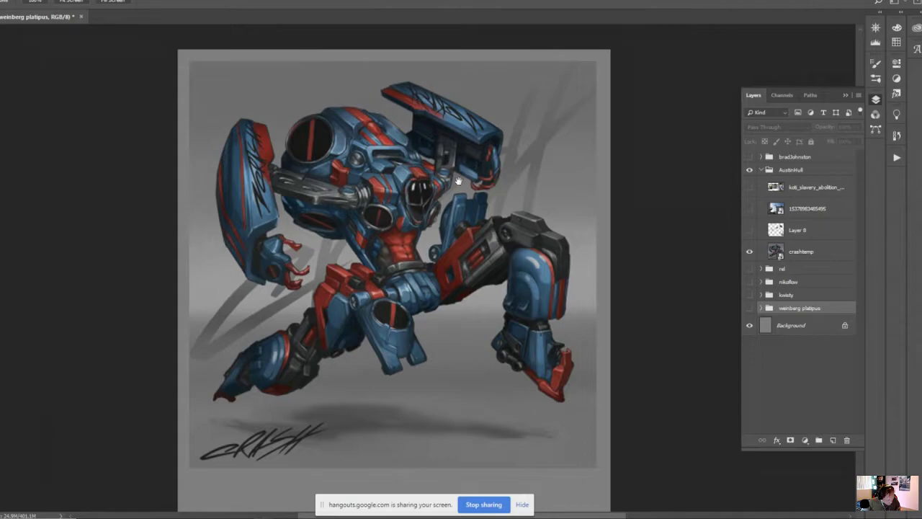
pyautogui.moveTo(454, 277); pyautogui.dragTo(463, 256)
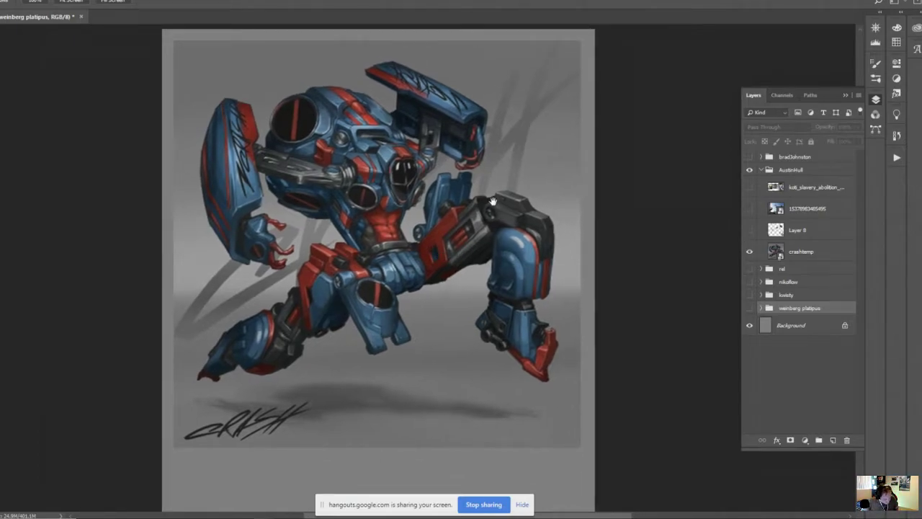
pyautogui.press('z')
pyautogui.moveTo(312, 129); pyautogui.dragTo(313, 129)
pyautogui.click(312, 130)
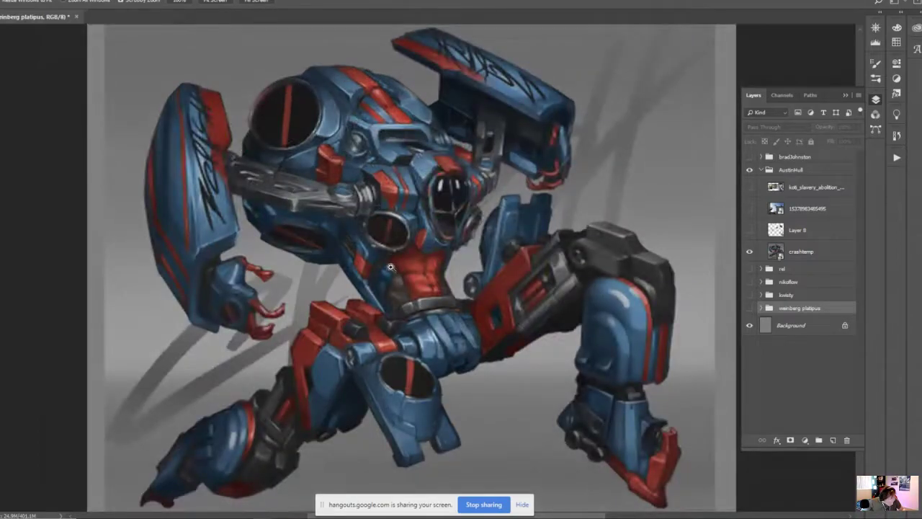
pyautogui.press('h')
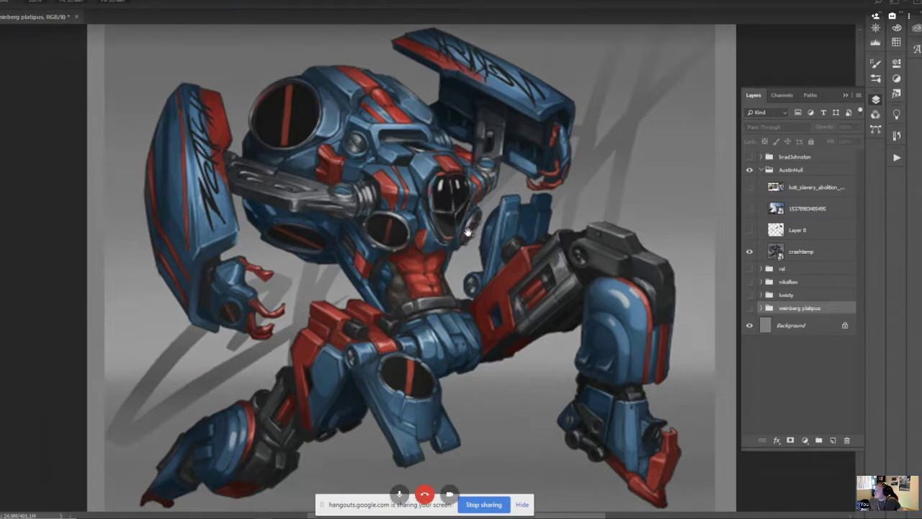
# Step: Show the koti_slavery_abolition reference layer and get a close view of the mechanical snare drum photo
pyautogui.click(749, 187)
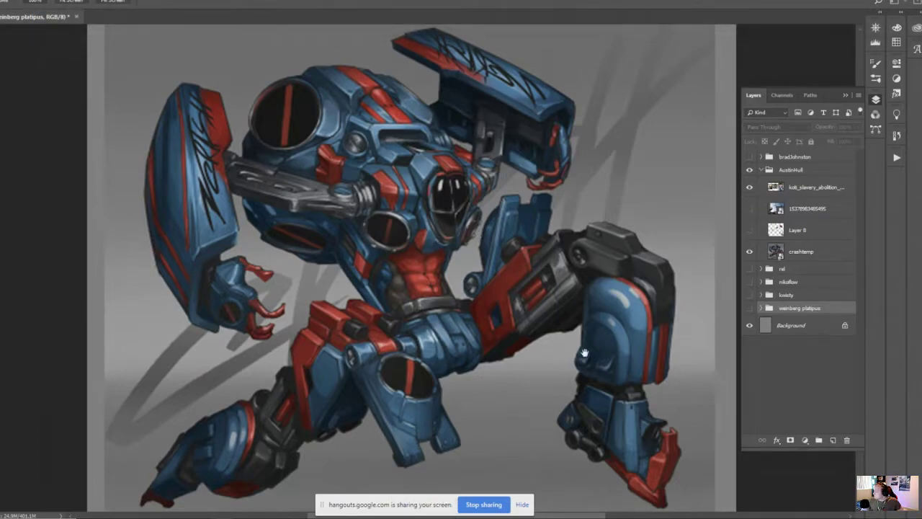
pyautogui.moveTo(584, 353); pyautogui.dragTo(586, 53)
pyautogui.moveTo(515, 137); pyautogui.dragTo(480, 113)
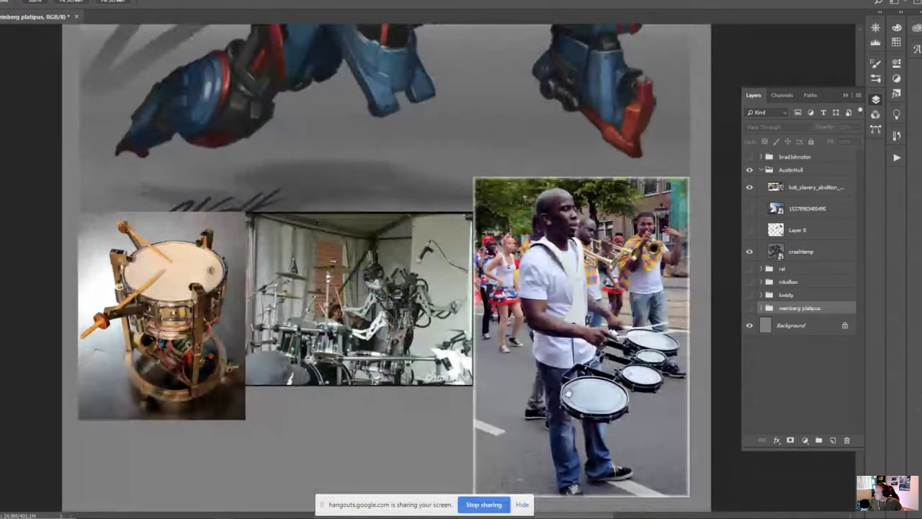
pyautogui.press('z')
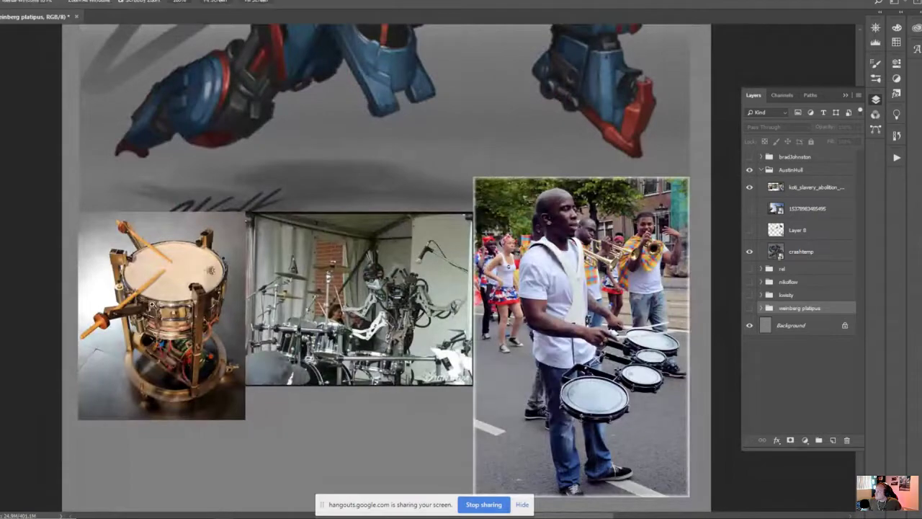
pyautogui.click(138, 306)
pyautogui.click(139, 306)
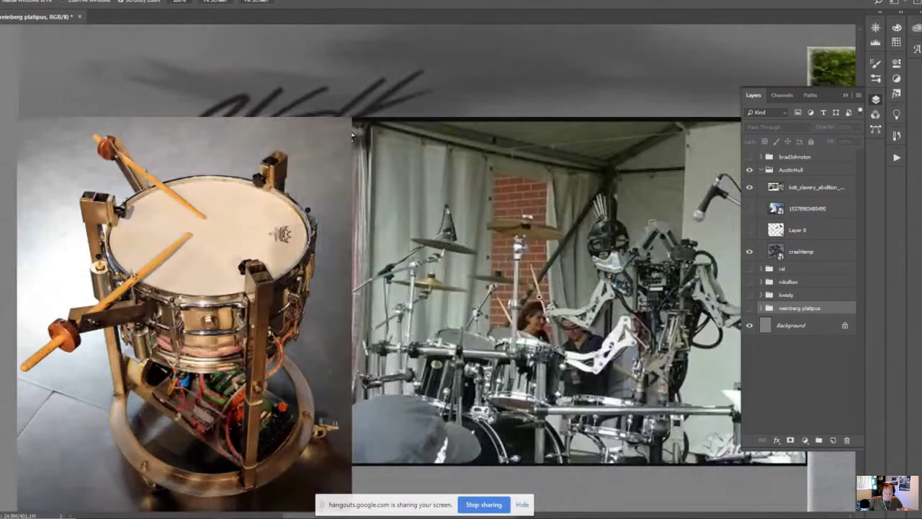
# Step: Examine the robot drummer photo and the street drummer's harness-mounted drums
pyautogui.moveTo(577, 280); pyautogui.dragTo(369, 274)
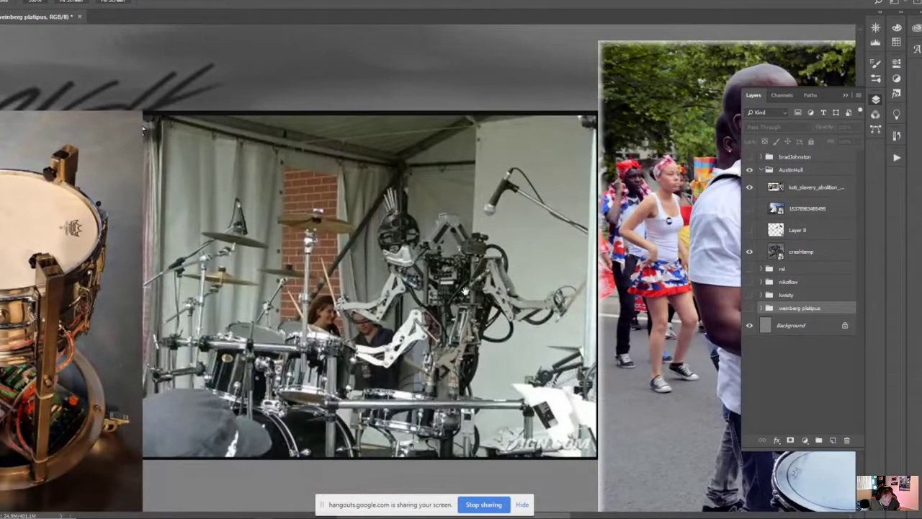
pyautogui.moveTo(350, 291); pyautogui.dragTo(205, 249)
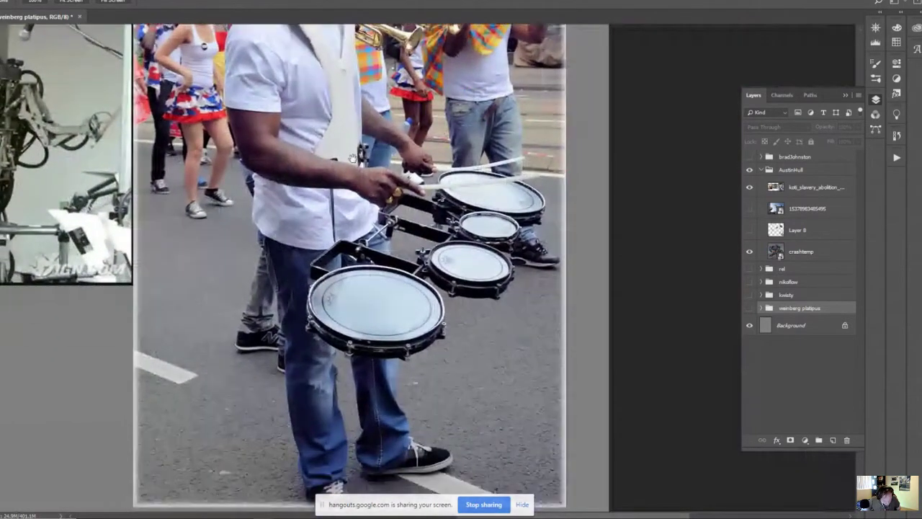
pyautogui.moveTo(353, 158); pyautogui.dragTo(355, 189)
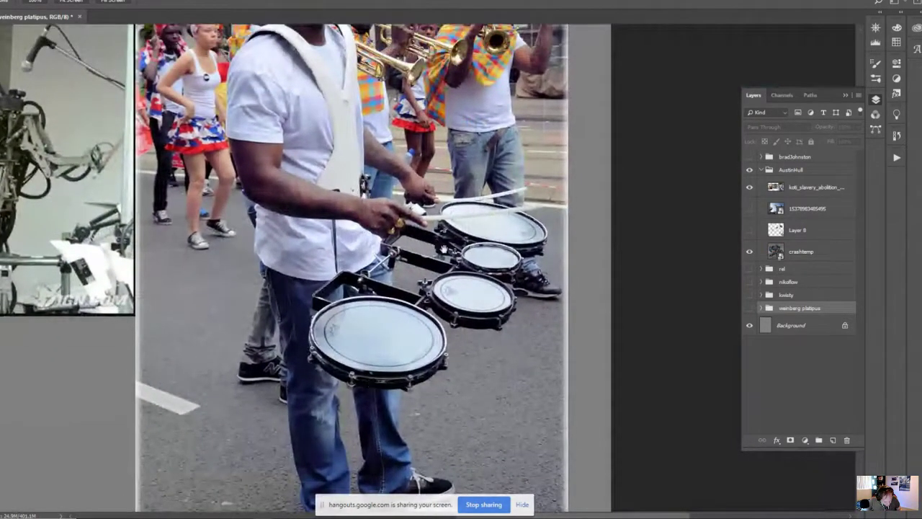
pyautogui.moveTo(471, 246); pyautogui.dragTo(485, 259)
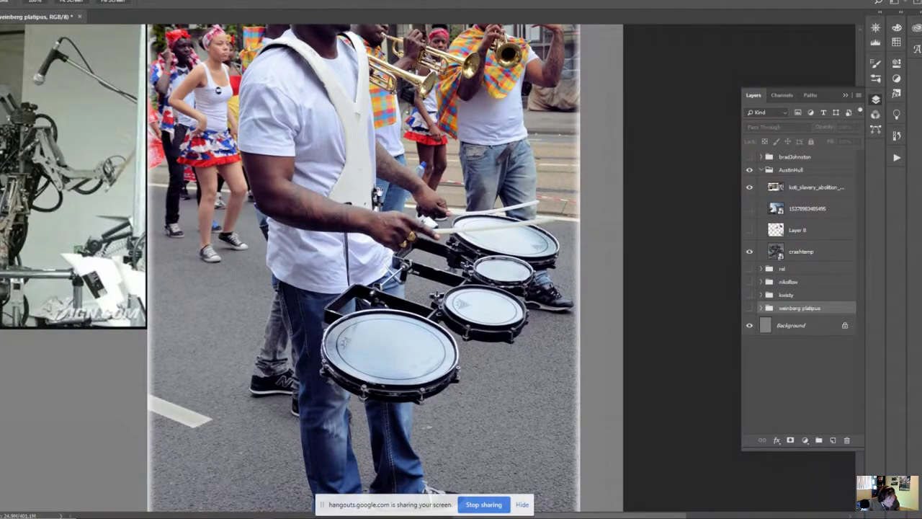
# Step: Show the Layer 8 paintover with drumstick arms, visor and gloved hand on top of the robot
pyautogui.moveTo(428, 223); pyautogui.dragTo(492, 387)
pyautogui.moveTo(403, 108); pyautogui.dragTo(428, 299)
pyautogui.moveTo(400, 232); pyautogui.dragTo(485, 279)
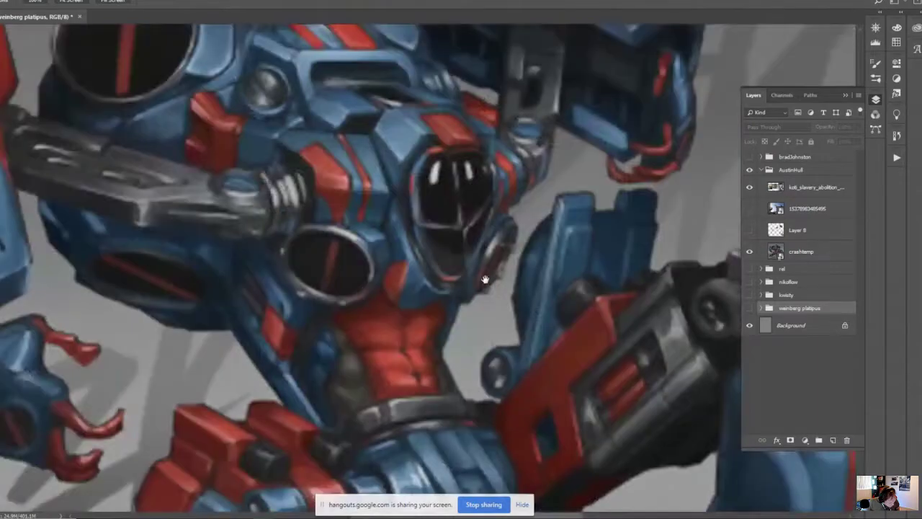
pyautogui.click(749, 231)
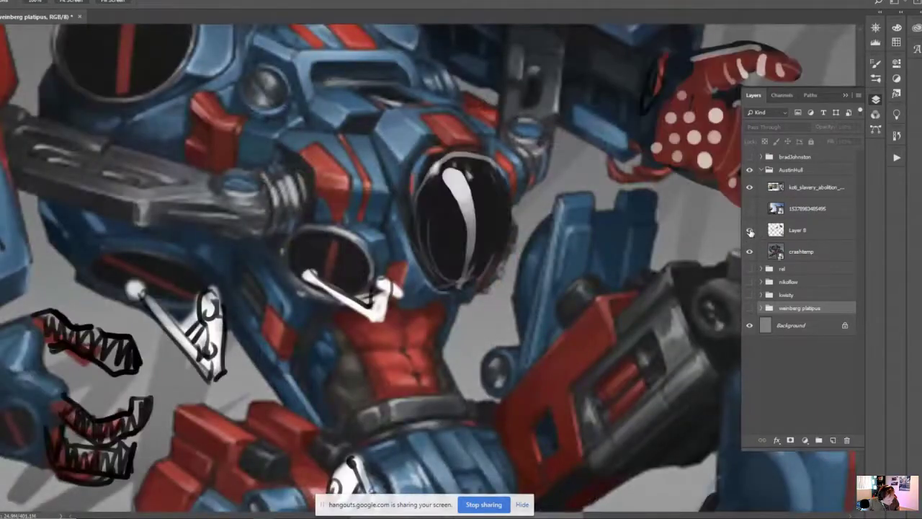
pyautogui.scroll(3, 410, 285)
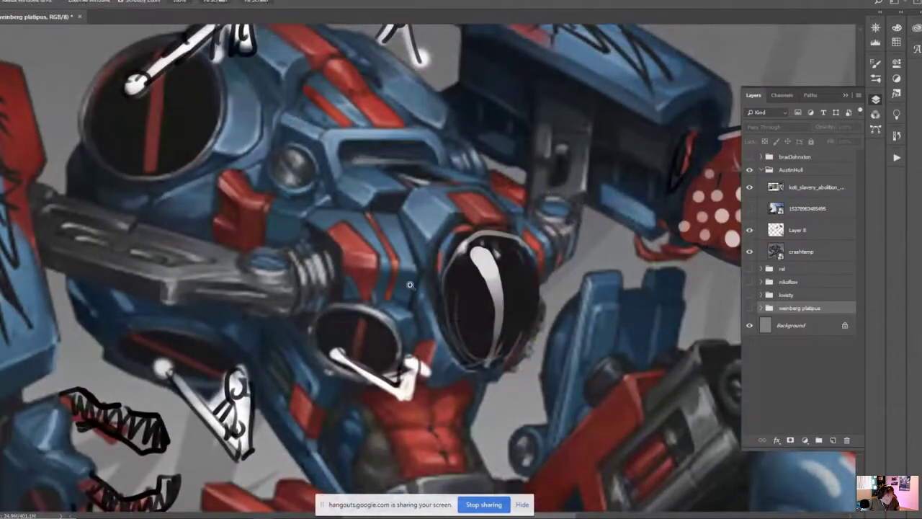
# Step: Compare the full robot with and without the Layer 8 paintover
pyautogui.scroll(-3, 409, 286)
pyautogui.moveTo(408, 286); pyautogui.dragTo(386, 234)
pyautogui.click(749, 230)
pyautogui.click(749, 230)
pyautogui.click(750, 230)
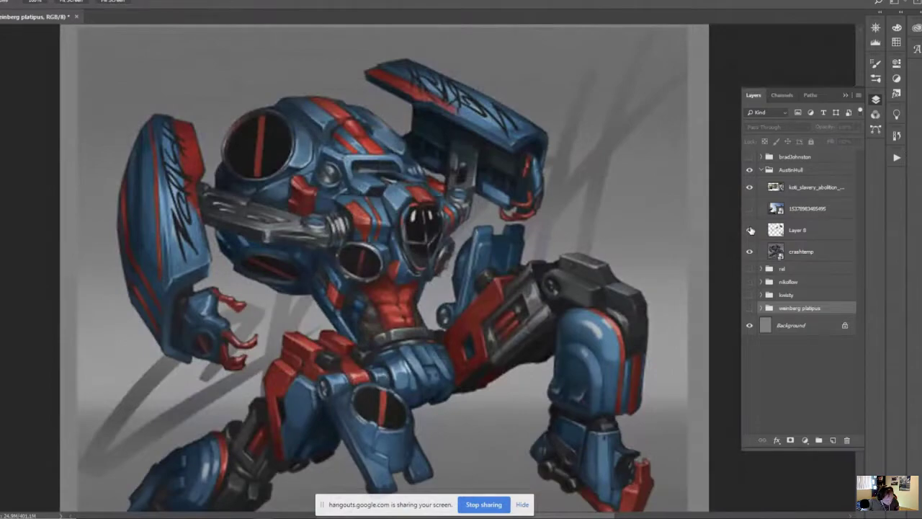
pyautogui.click(750, 230)
pyautogui.click(750, 230)
pyautogui.click(750, 230)
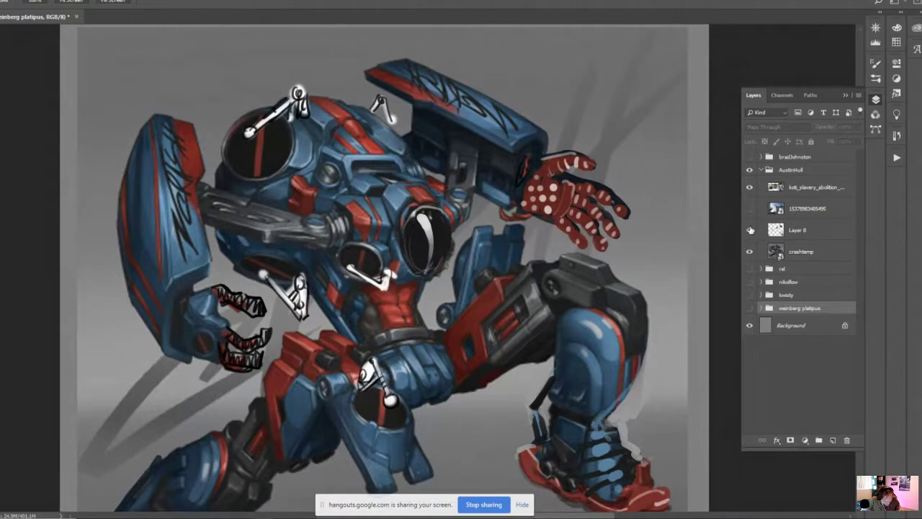
# Step: Show the parkour photo layer above Layer 8 and view the jumping figures below the drum references
pyautogui.moveTo(550, 331); pyautogui.dragTo(556, 231)
pyautogui.click(751, 209)
pyautogui.moveTo(601, 316); pyautogui.dragTo(596, 43)
pyautogui.moveTo(495, 338); pyautogui.dragTo(513, 179)
pyautogui.moveTo(375, 242); pyautogui.dragTo(397, 226)
pyautogui.press('h')
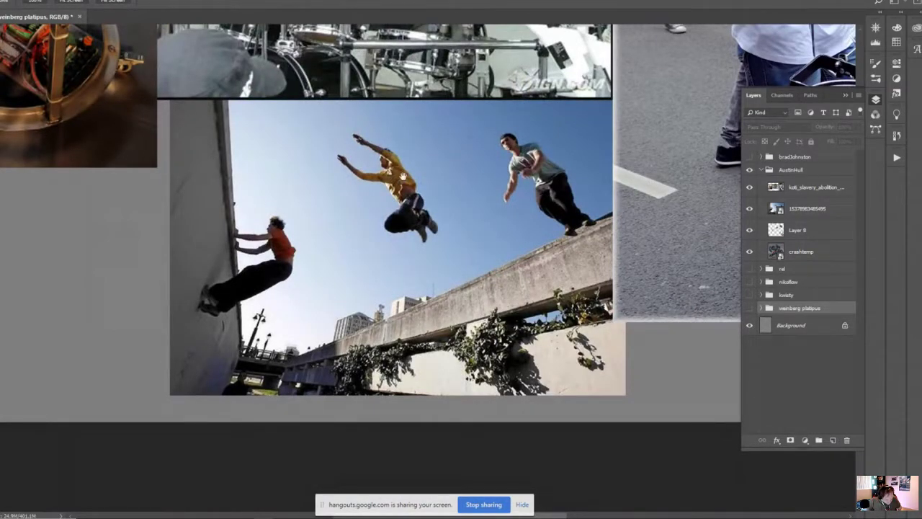
pyautogui.moveTo(321, 259); pyautogui.dragTo(339, 268)
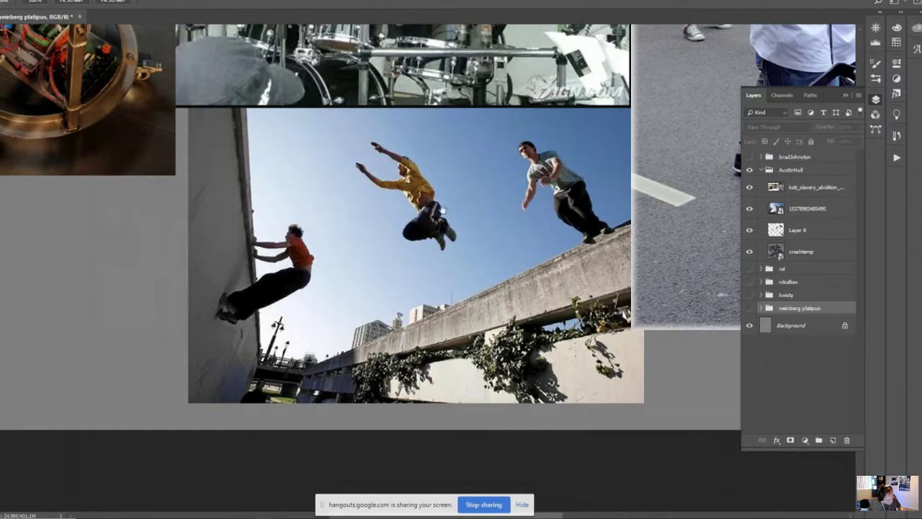
# Step: Inspect the painted red dotted hand, the toothed claws and the drumstick arms on the robot
pyautogui.moveTo(505, 190); pyautogui.dragTo(489, 454)
pyautogui.moveTo(346, 93)
pyautogui.mouseDown()
pyautogui.moveTo(301, 239)
pyautogui.moveTo(223, 374)
pyautogui.mouseUp()
pyautogui.moveTo(635, 152); pyautogui.dragTo(353, 295)
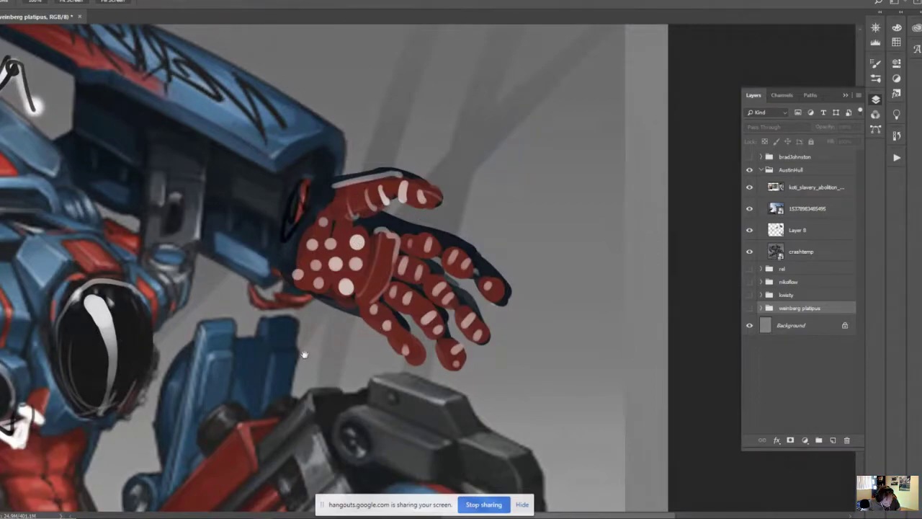
pyautogui.moveTo(342, 328); pyautogui.dragTo(220, 254)
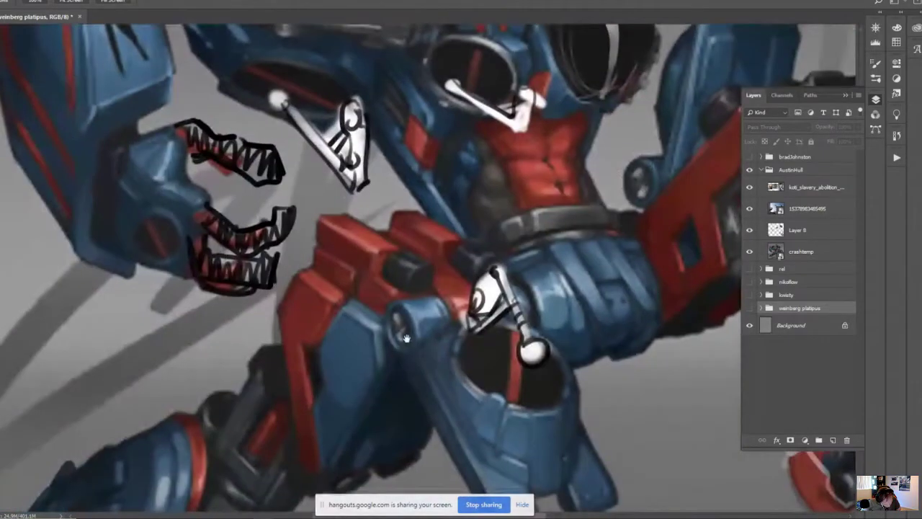
# Step: Hide the Layer 8 paintover and inspect the robot's original claw hand, torso and head
pyautogui.click(749, 229)
pyautogui.moveTo(205, 234); pyautogui.dragTo(237, 327)
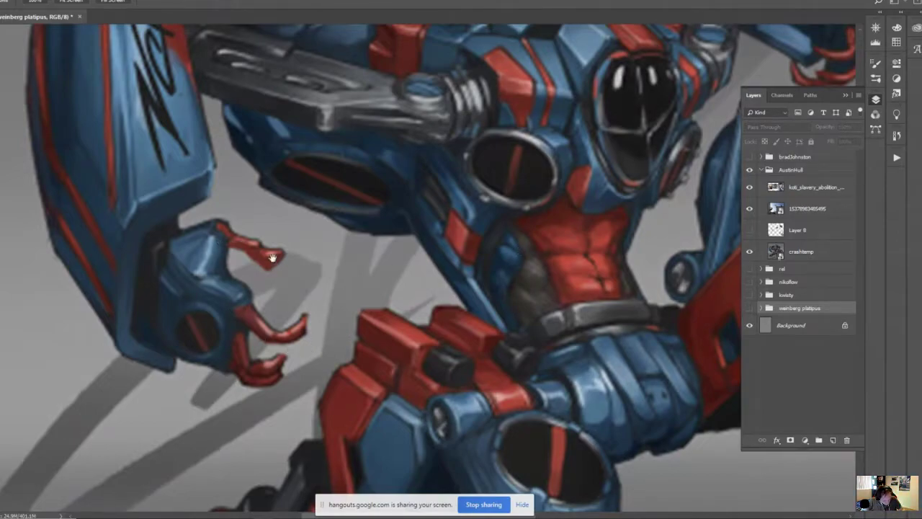
pyautogui.moveTo(521, 177); pyautogui.dragTo(536, 292)
pyautogui.moveTo(625, 328); pyautogui.dragTo(543, 319)
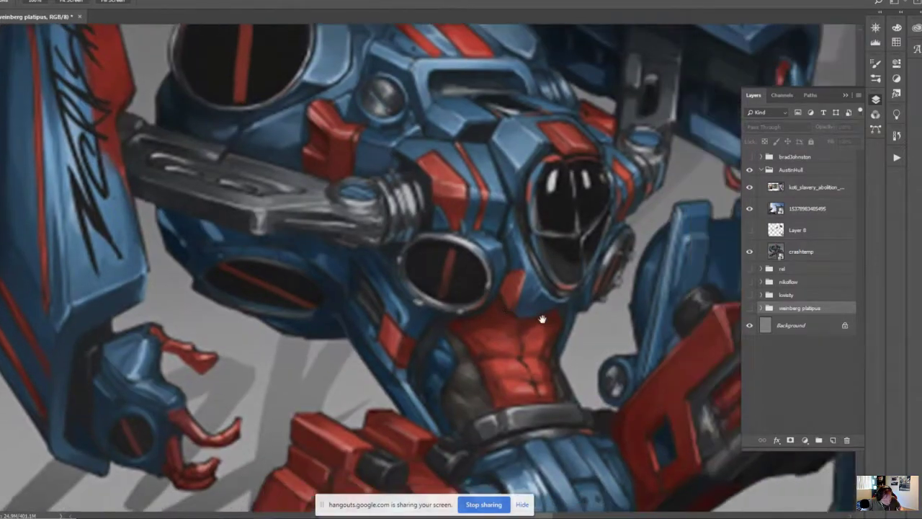
# Step: Return to the reference photos and examine the figure bracing against the wall in the parkour picture
pyautogui.moveTo(645, 406); pyautogui.dragTo(434, 243)
pyautogui.moveTo(573, 348); pyautogui.dragTo(391, 233)
pyautogui.moveTo(312, 484); pyautogui.dragTo(451, 183)
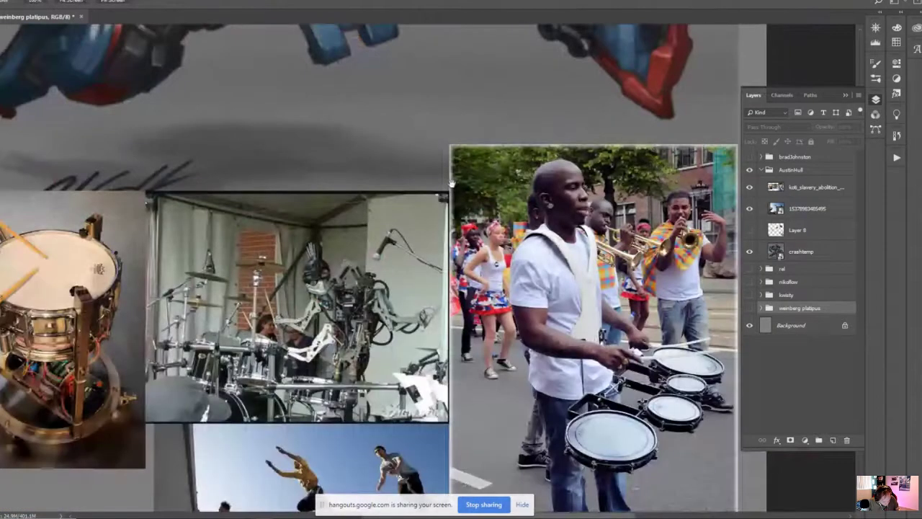
pyautogui.scroll(-5, 451, 182)
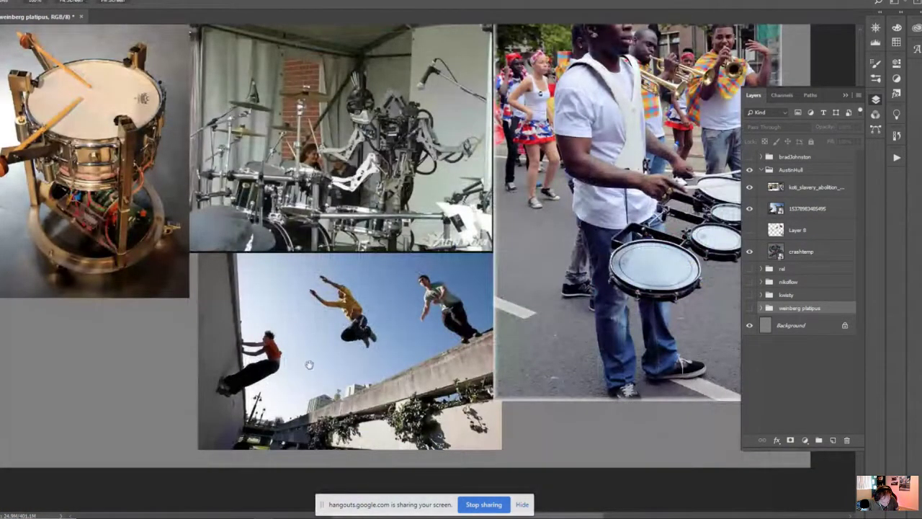
pyautogui.moveTo(240, 390); pyautogui.dragTo(278, 317)
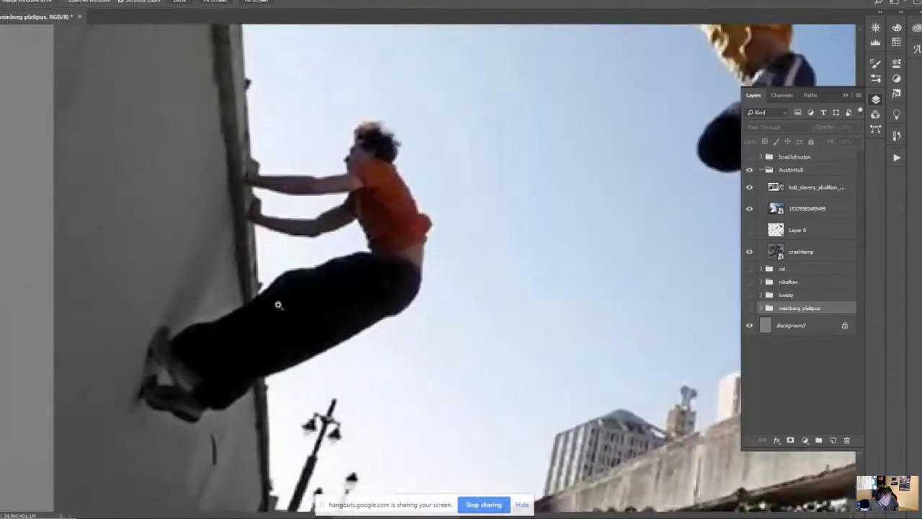
pyautogui.moveTo(325, 256); pyautogui.dragTo(286, 310)
# Step: Show the Layer 8 paintover again and review the red running shoe painted over the robot's foot
pyautogui.moveTo(579, 140); pyautogui.dragTo(423, 330)
pyautogui.moveTo(629, 43); pyautogui.dragTo(451, 349)
pyautogui.click(749, 230)
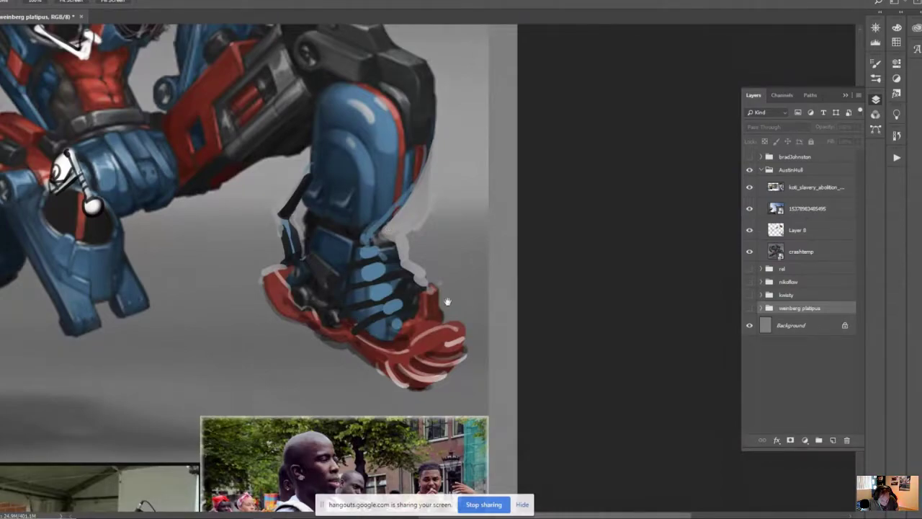
pyautogui.moveTo(346, 269); pyautogui.dragTo(514, 382)
pyautogui.moveTo(509, 339); pyautogui.dragTo(470, 94)
pyautogui.moveTo(409, 345); pyautogui.dragTo(435, 169)
# Step: Collapse the expanded layer group and review the reference photos and the painted-over robot
pyautogui.keyDown('alt'); pyautogui.click(420, 206); pyautogui.keyUp('alt')
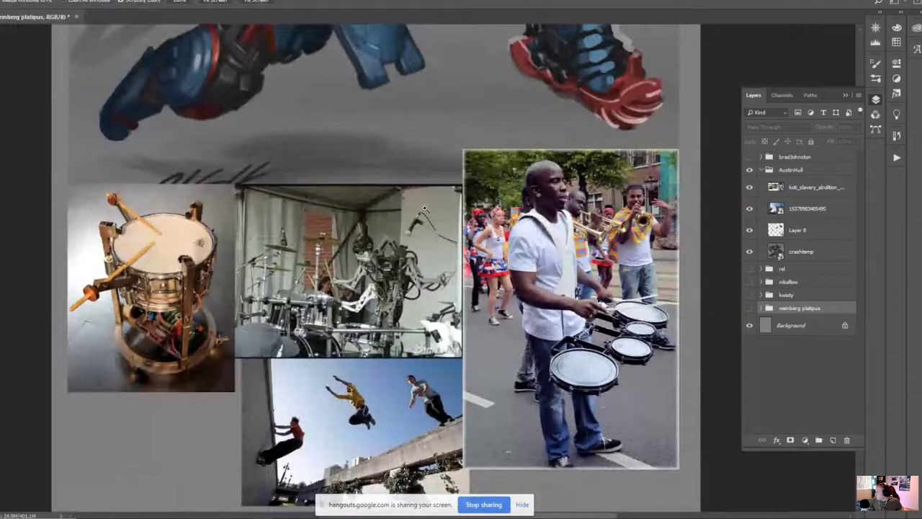
pyautogui.click(761, 170)
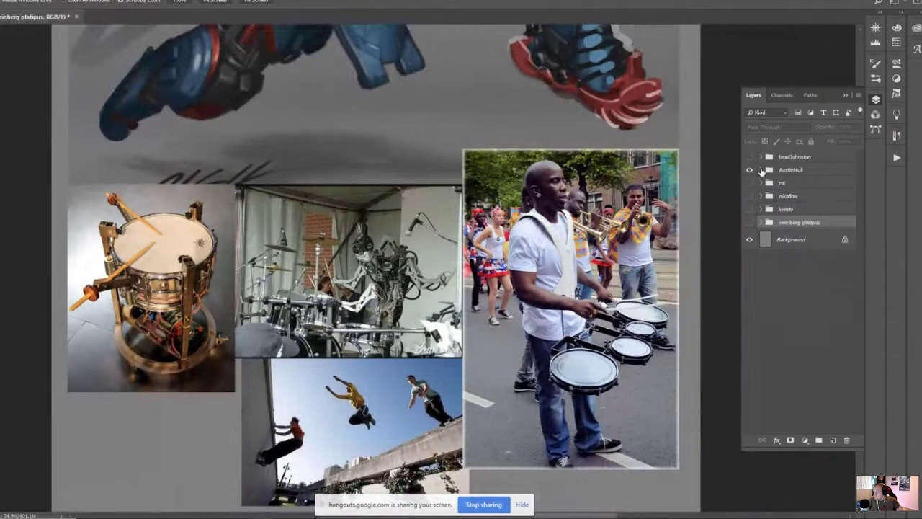
pyautogui.moveTo(560, 218); pyautogui.dragTo(572, 350)
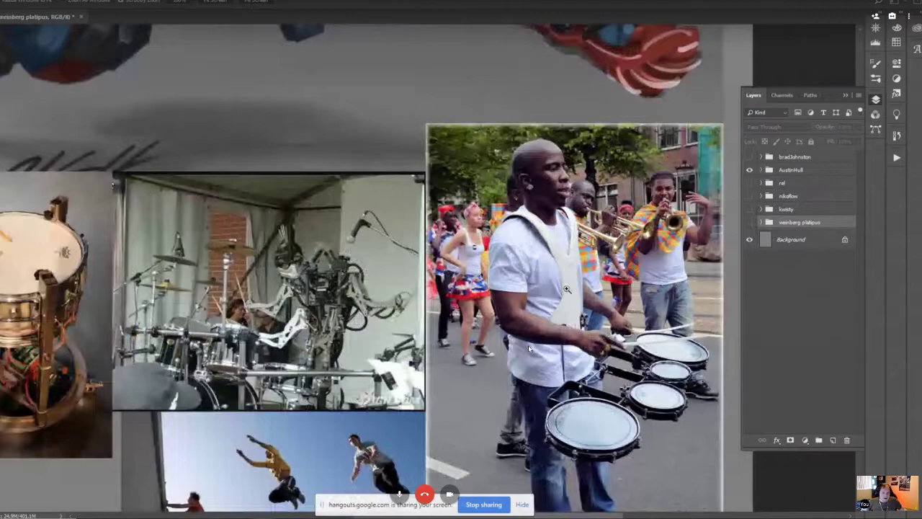
pyautogui.scroll(-3, 436, 202)
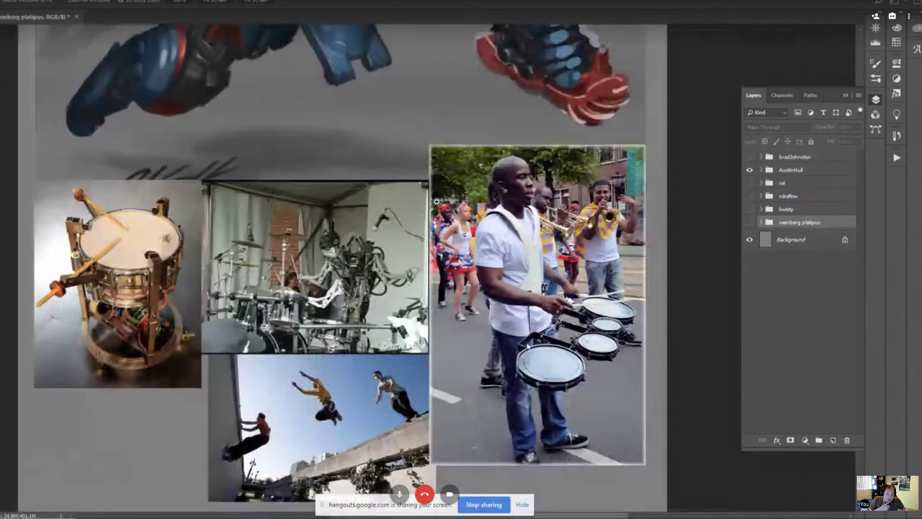
pyautogui.scroll(5, 527, 346)
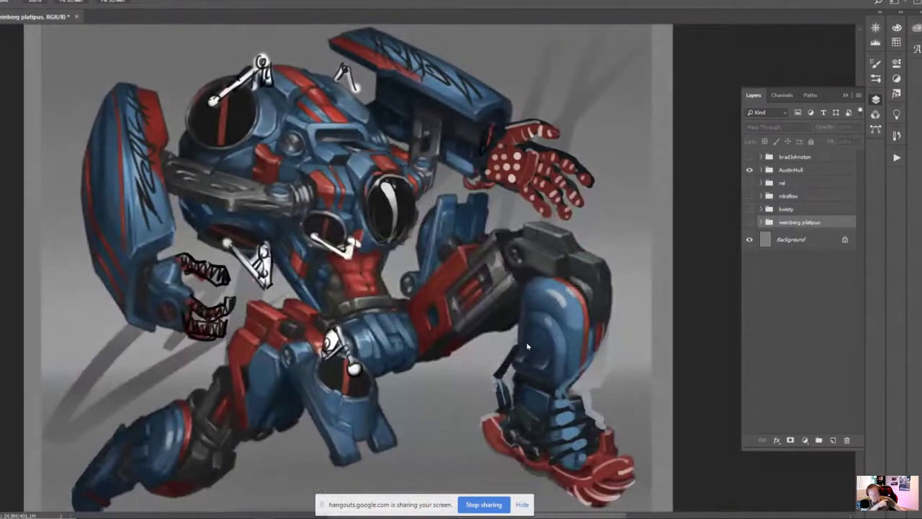
# Step: Switch to the other participant's side of the Hangouts call and start sharing Screen 3 with the robot painting
pyautogui.click(878, 490)
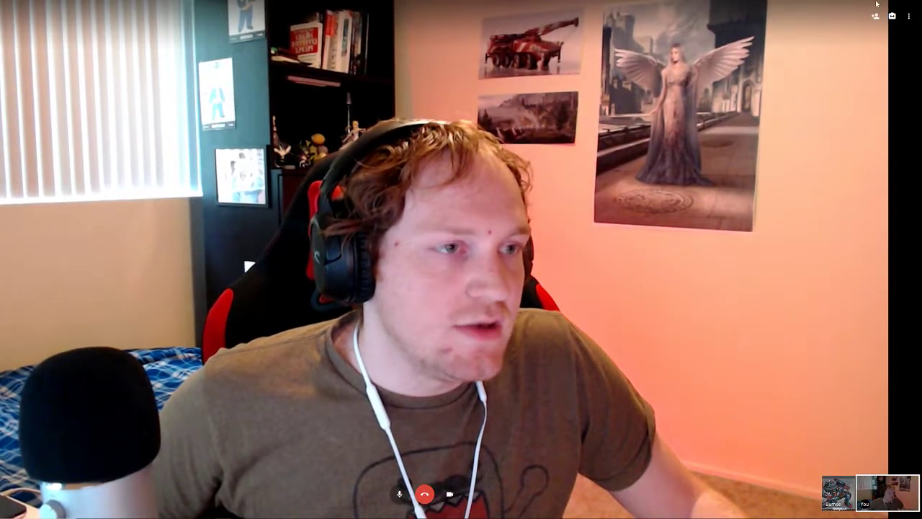
pyautogui.click(909, 16)
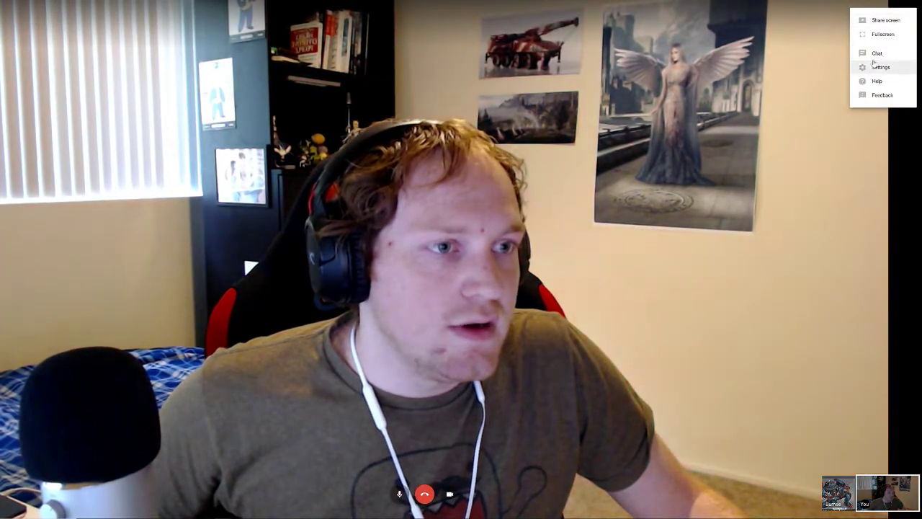
pyautogui.click(859, 20)
pyautogui.click(115, 30)
pyautogui.click(101, 107)
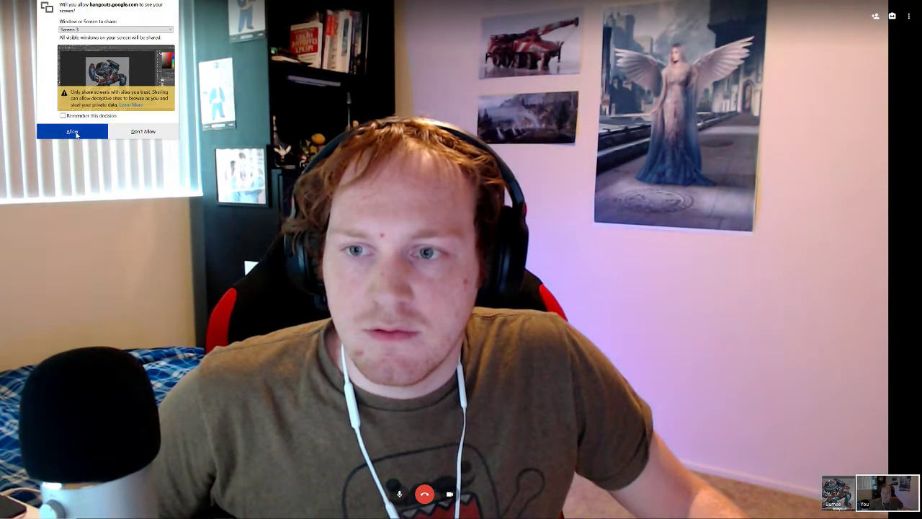
pyautogui.click(74, 131)
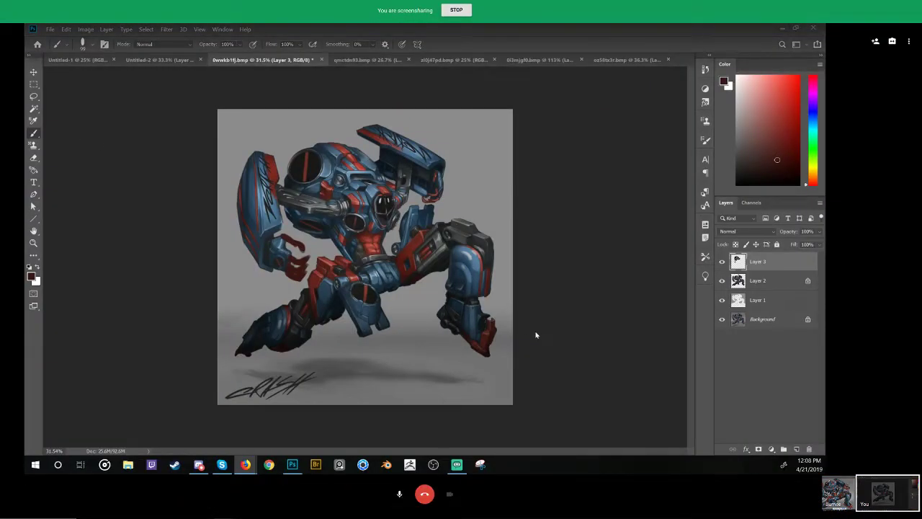
# Step: Toggle Layer 3 and Layer 2 to compare the hand variations, leave Layer 3 hidden and select Layer 2
pyautogui.click(722, 263)
pyautogui.click(723, 263)
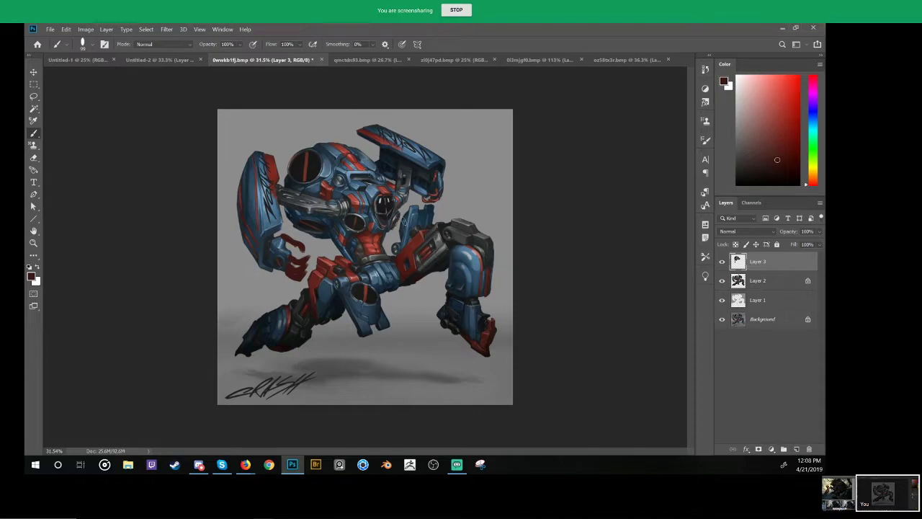
pyautogui.click(723, 263)
pyautogui.click(723, 282)
pyautogui.click(723, 281)
pyautogui.click(723, 282)
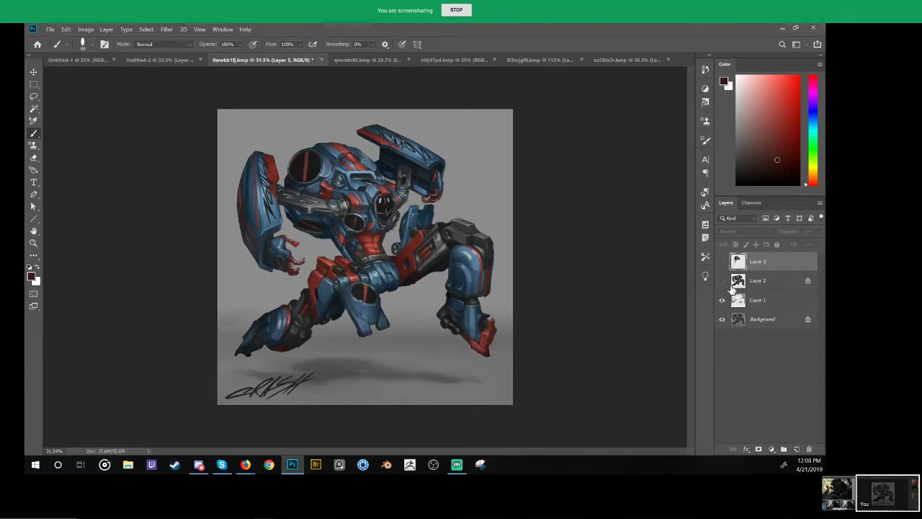
pyautogui.click(723, 281)
pyautogui.click(741, 283)
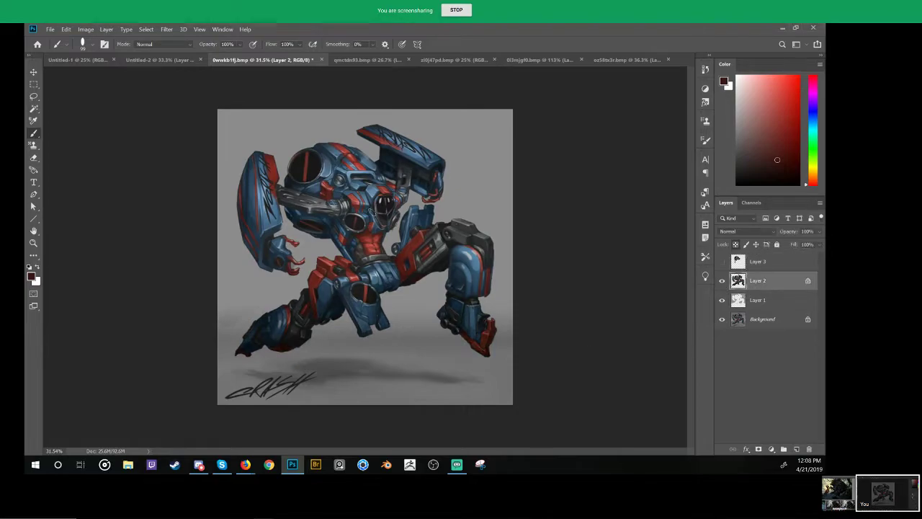
# Step: Examine the robot's head, chest and round drum-like parts at close range
pyautogui.press('z')
pyautogui.moveTo(367, 208); pyautogui.dragTo(430, 209)
pyautogui.moveTo(389, 224); pyautogui.dragTo(378, 272)
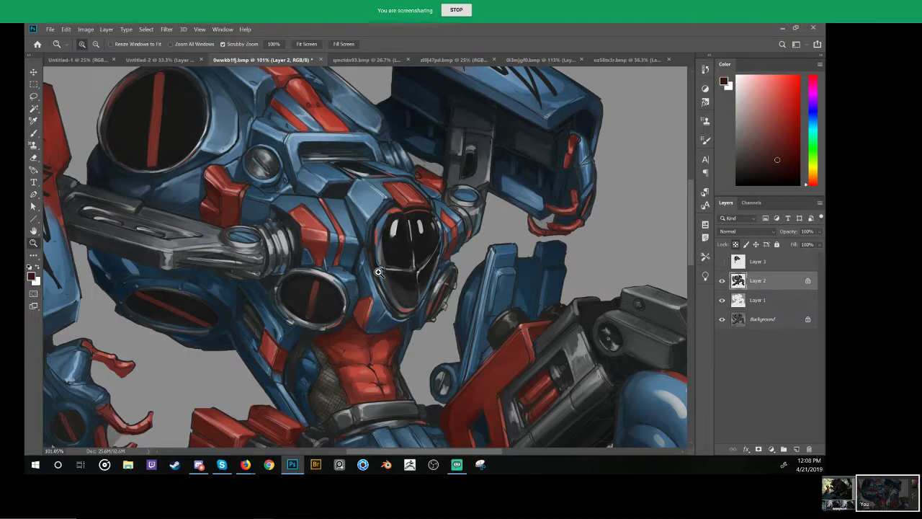
pyautogui.moveTo(388, 268); pyautogui.dragTo(359, 273)
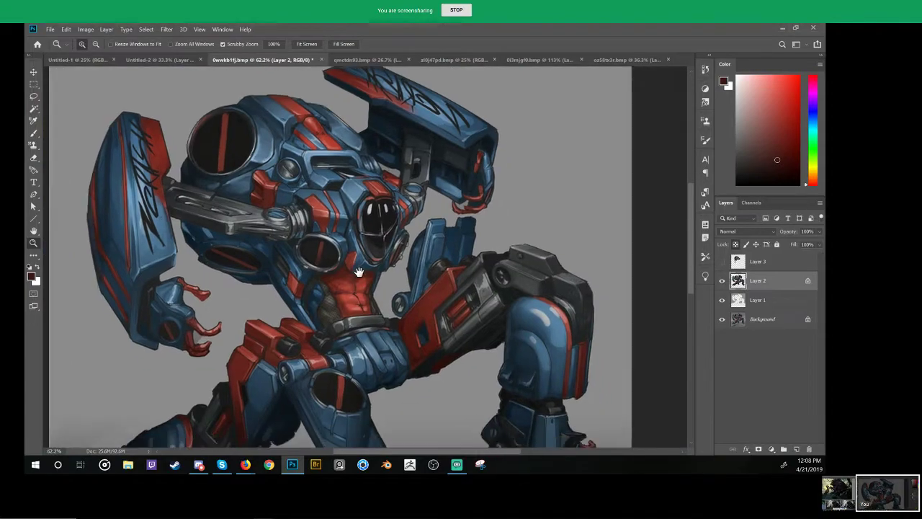
pyautogui.moveTo(334, 347); pyautogui.dragTo(340, 324)
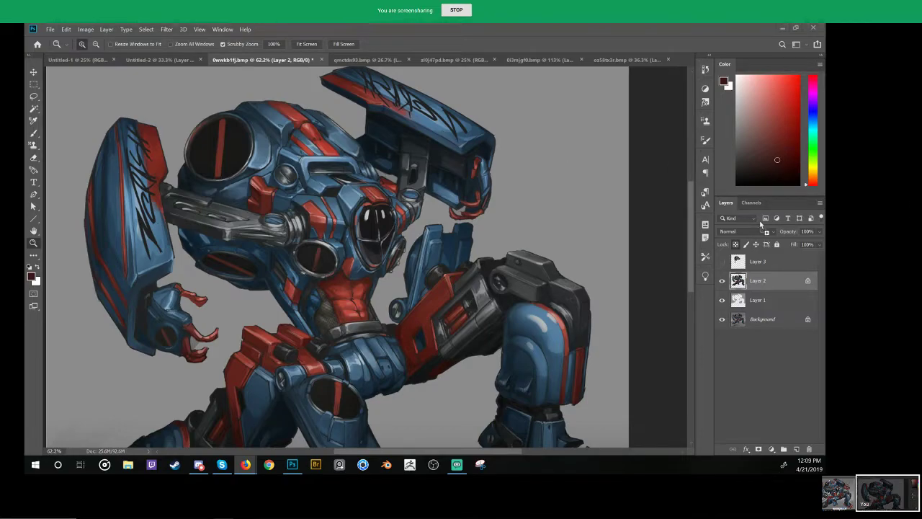
# Step: Paste the Yamaha drumhead picture over the robot's torso, delete the background around the drumhead and deselect
pyautogui.hotkey('ctrl', 'v')
pyautogui.moveTo(465, 309); pyautogui.dragTo(382, 256)
pyautogui.press('w')
pyautogui.click(272, 165)
pyautogui.press('Delete')
pyautogui.hotkey('ctrl', 'd')
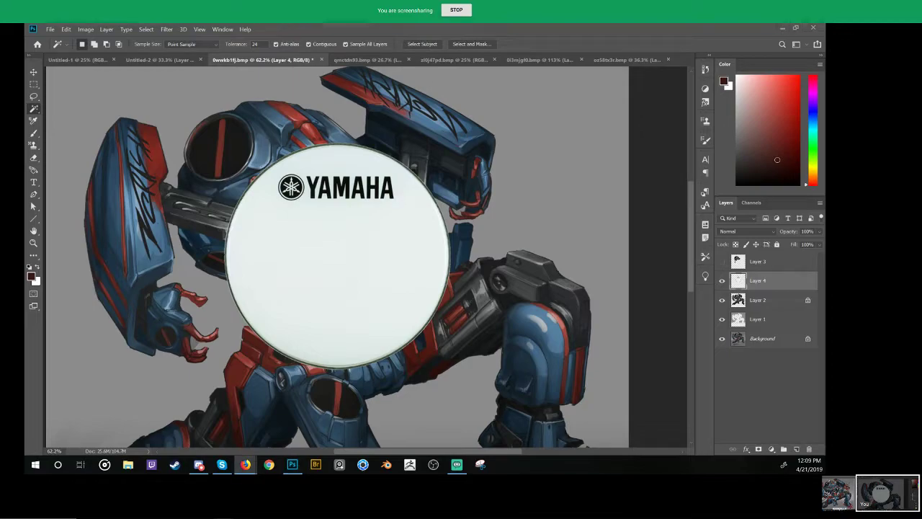
# Step: Place the black Evans drum reference picture over the robot, and hide both drum picture layers
pyautogui.moveTo(257, 332); pyautogui.dragTo(303, 273)
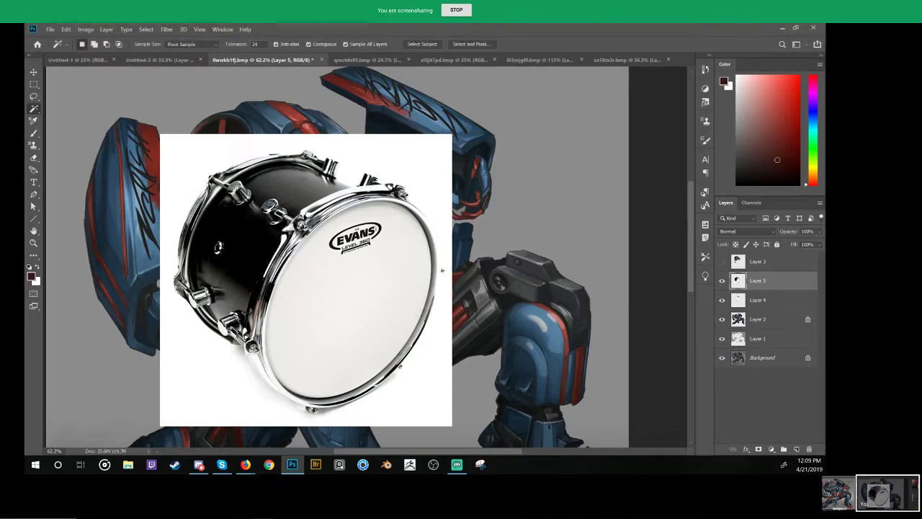
pyautogui.press('b')
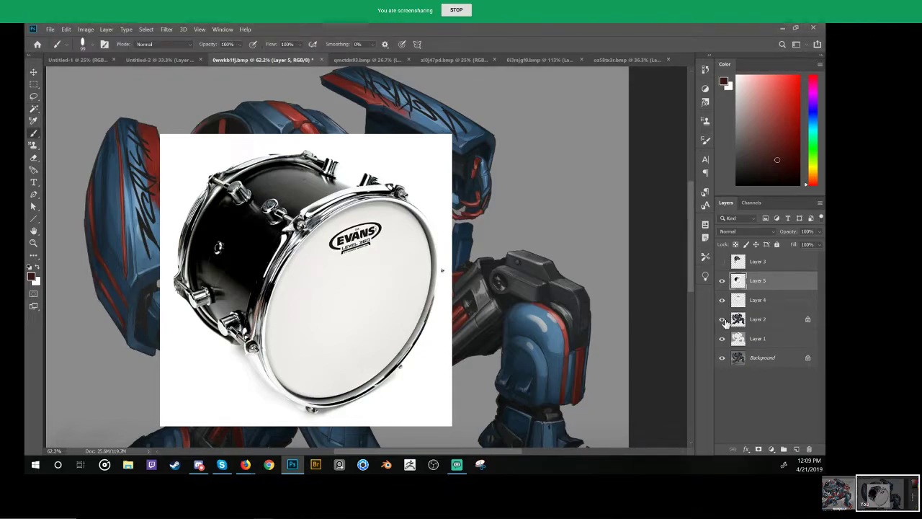
pyautogui.click(721, 280)
pyautogui.click(722, 300)
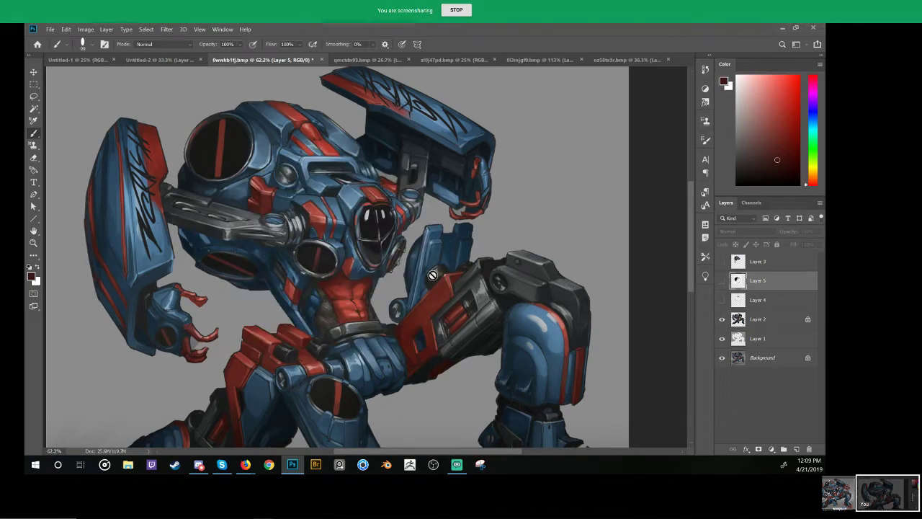
# Step: Add a new layer for sketching and set up a small brush with black as foreground color
pyautogui.moveTo(480, 209); pyautogui.dragTo(468, 238)
pyautogui.click(796, 448)
pyautogui.moveTo(511, 204); pyautogui.dragTo(476, 300)
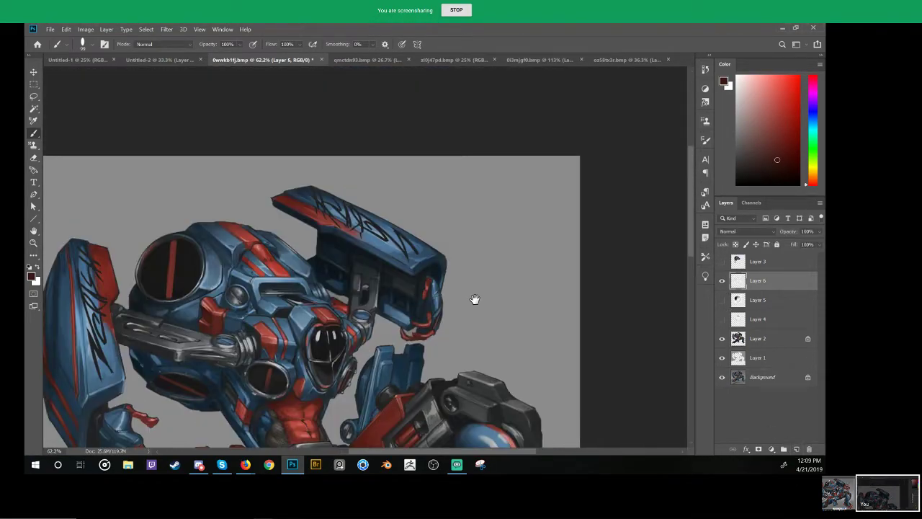
pyautogui.rightClick(482, 260)
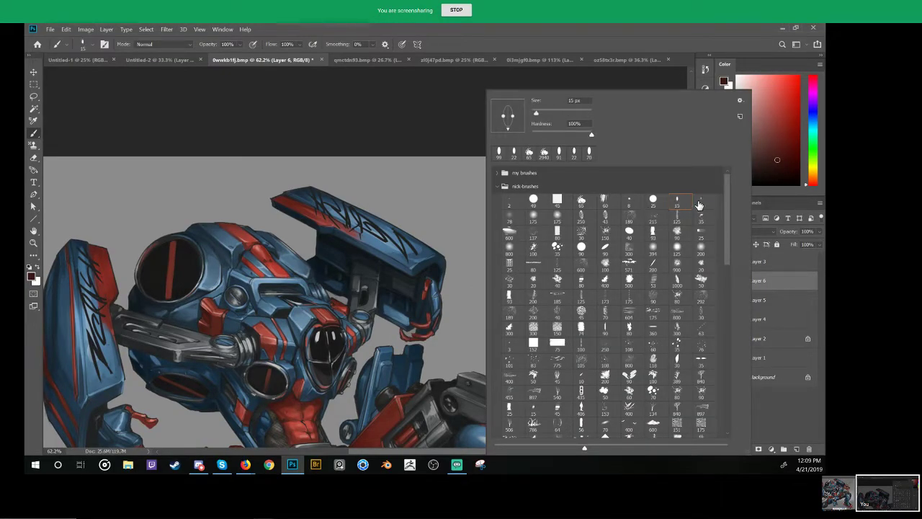
pyautogui.click(465, 210)
pyautogui.moveTo(488, 210)
pyautogui.mouseDown()
pyautogui.moveTo(520, 220)
pyautogui.moveTo(449, 249)
pyautogui.mouseUp()
pyautogui.press('d')
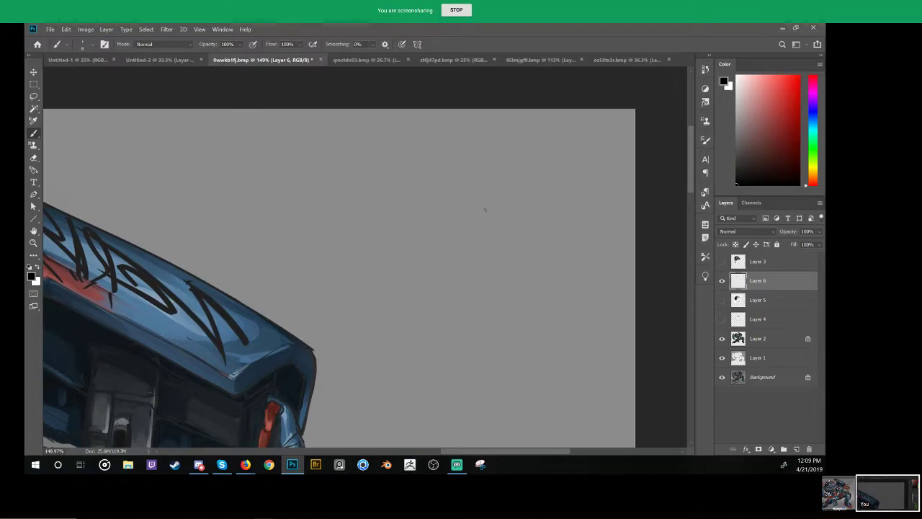
# Step: Sketch a drum body in the empty area beside the raised shield: elliptical top, vertical sides and curved base
pyautogui.moveTo(402, 187)
pyautogui.mouseDown()
pyautogui.moveTo(470, 250)
pyautogui.moveTo(368, 202)
pyautogui.moveTo(504, 188)
pyautogui.moveTo(371, 246)
pyautogui.mouseUp()
pyautogui.hotkey('ctrl', 'z')
pyautogui.moveTo(511, 206)
pyautogui.mouseDown()
pyautogui.moveTo(373, 246)
pyautogui.moveTo(472, 190)
pyautogui.mouseUp()
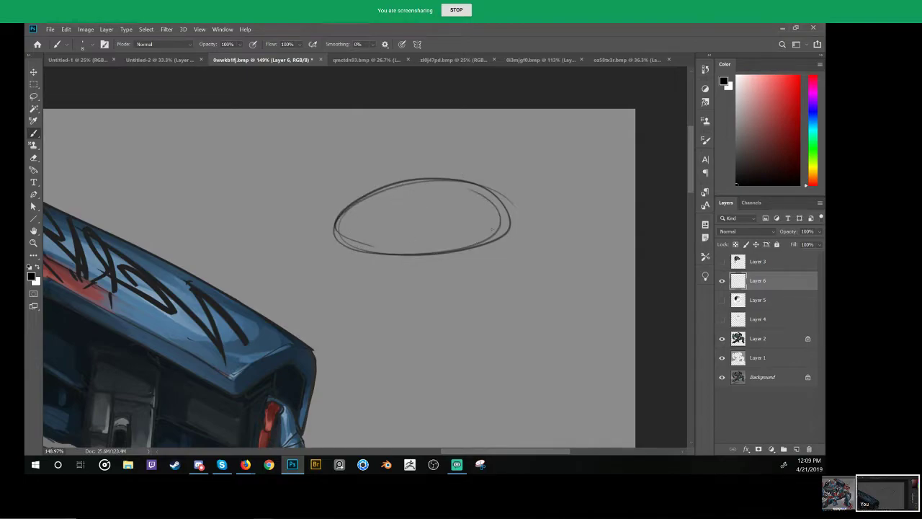
pyautogui.moveTo(511, 208); pyautogui.dragTo(514, 271)
pyautogui.moveTo(335, 229); pyautogui.dragTo(342, 287)
pyautogui.hotkey('ctrl', 'z')
pyautogui.moveTo(336, 229)
pyautogui.mouseDown()
pyautogui.moveTo(335, 294)
pyautogui.moveTo(519, 285)
pyautogui.mouseUp()
# Step: Sketch tension lugs around the drum's upper edge and a rim band running between them
pyautogui.moveTo(443, 257); pyautogui.dragTo(458, 259)
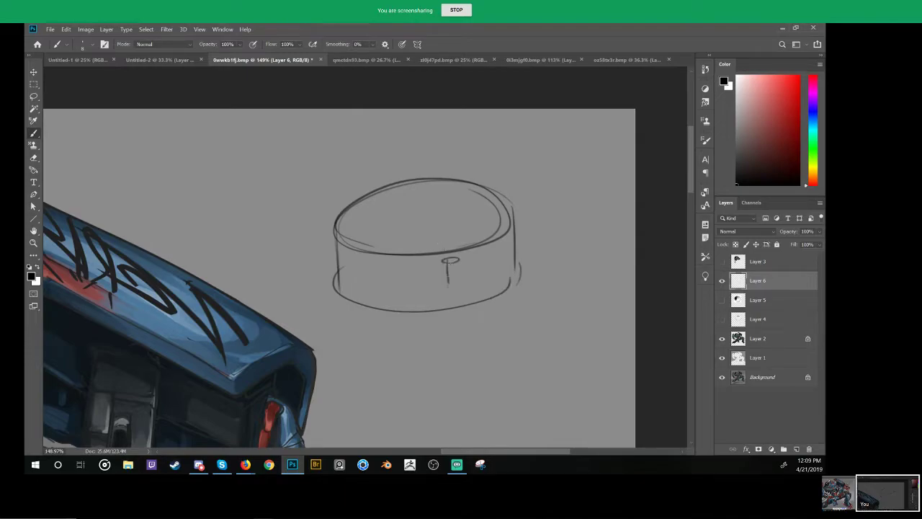
pyautogui.moveTo(368, 258)
pyautogui.mouseDown()
pyautogui.moveTo(388, 258)
pyautogui.moveTo(369, 257)
pyautogui.mouseUp()
pyautogui.hotkey('ctrl', 'z')
pyautogui.moveTo(369, 259)
pyautogui.mouseDown()
pyautogui.moveTo(370, 276)
pyautogui.moveTo(393, 284)
pyautogui.moveTo(521, 238)
pyautogui.mouseUp()
pyautogui.moveTo(476, 269); pyautogui.dragTo(514, 249)
pyautogui.moveTo(523, 227); pyautogui.dragTo(523, 242)
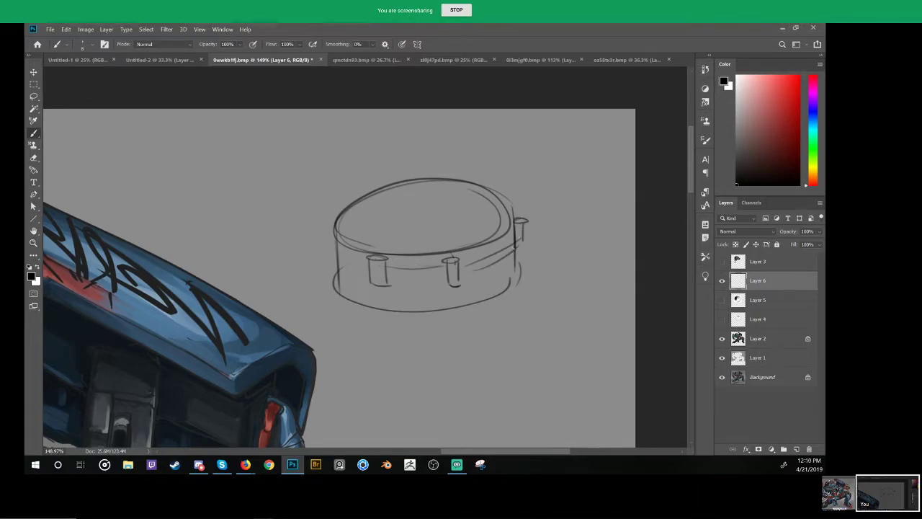
pyautogui.moveTo(320, 243)
pyautogui.mouseDown()
pyautogui.moveTo(326, 271)
pyautogui.moveTo(375, 271)
pyautogui.mouseUp()
pyautogui.moveTo(347, 268); pyautogui.dragTo(384, 277)
# Step: Draw an arrow across the sketched drum's top, and undo it
pyautogui.moveTo(371, 237)
pyautogui.mouseDown()
pyautogui.moveTo(461, 204)
pyautogui.moveTo(481, 175)
pyautogui.mouseUp()
pyautogui.hotkey('ctrl', 'z')
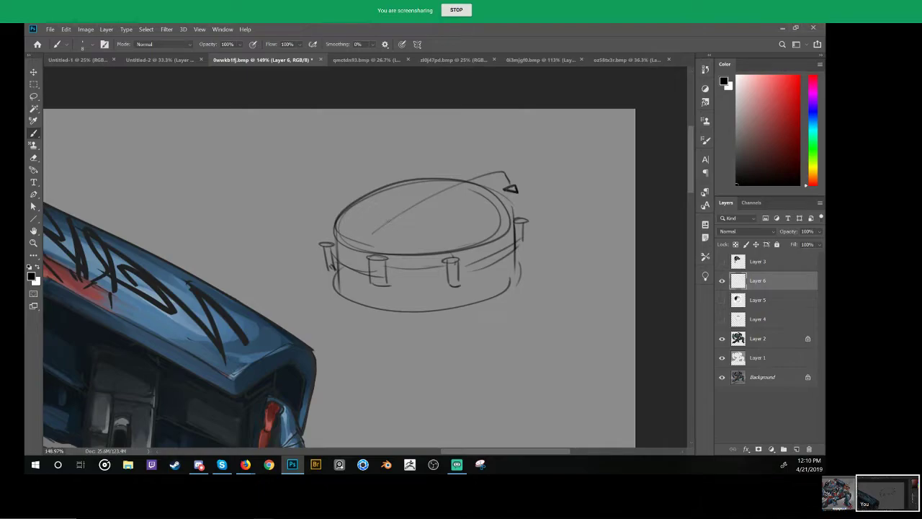
pyautogui.hotkey('ctrl', 'z')
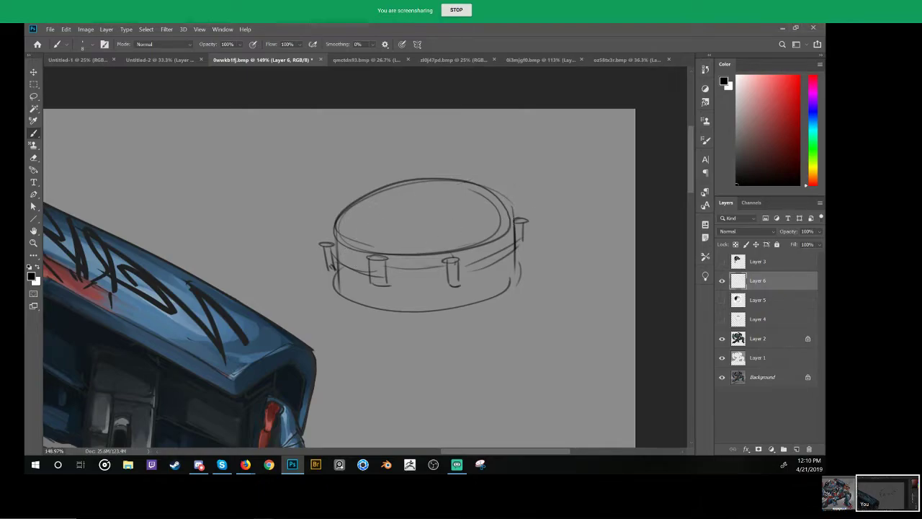
# Step: Show the black Evans drum picture on Layer 5 and examine it up close
pyautogui.click(721, 299)
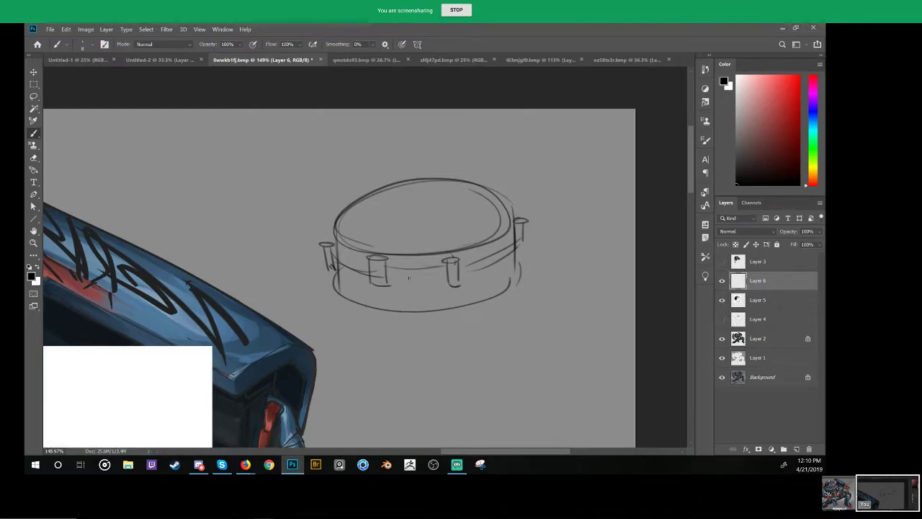
pyautogui.press('z')
pyautogui.moveTo(407, 289); pyautogui.dragTo(386, 289)
pyautogui.moveTo(309, 346)
pyautogui.mouseDown()
pyautogui.moveTo(480, 137)
pyautogui.moveTo(505, 62)
pyautogui.mouseUp()
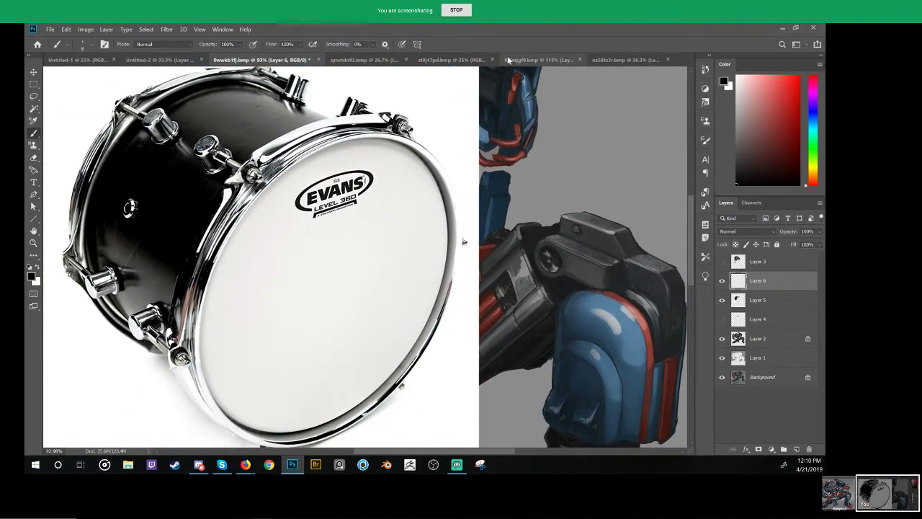
# Step: Draw a black arrow on the Evans drum's white head, and undo it
pyautogui.moveTo(363, 318); pyautogui.dragTo(399, 340)
pyautogui.moveTo(367, 312); pyautogui.dragTo(351, 332)
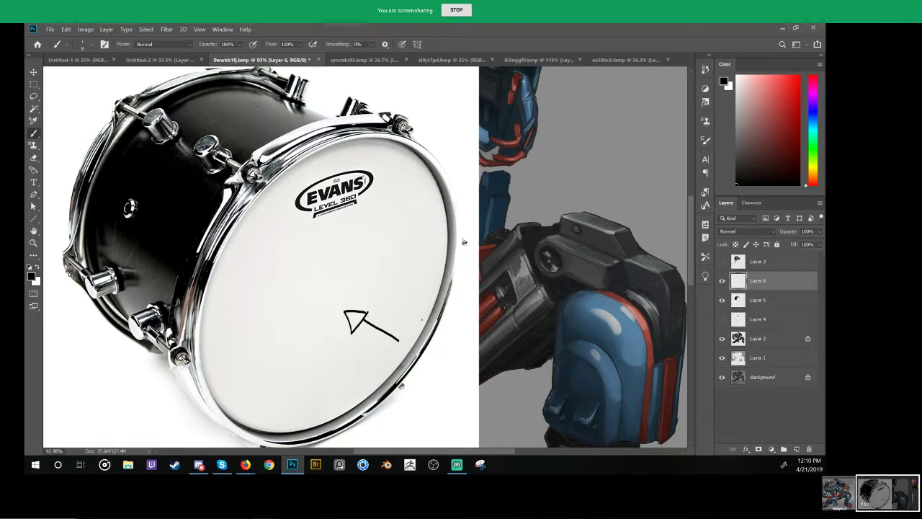
pyautogui.hotkey('ctrl', 'z')
pyautogui.hotkey('ctrl', 'z')
# Step: Circle the small vent hole on the drum's black shell in white, undo the marking and review the drum
pyautogui.press('x')
pyautogui.moveTo(143, 195)
pyautogui.mouseDown()
pyautogui.moveTo(131, 195)
pyautogui.moveTo(120, 229)
pyautogui.moveTo(133, 187)
pyautogui.moveTo(105, 199)
pyautogui.moveTo(135, 216)
pyautogui.mouseUp()
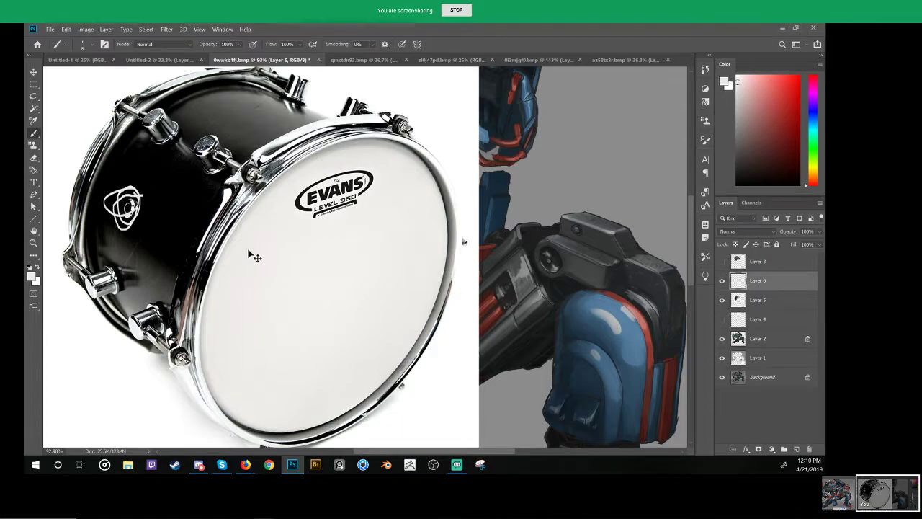
pyautogui.hotkey('ctrl', 'z')
pyautogui.moveTo(463, 242); pyautogui.dragTo(486, 255)
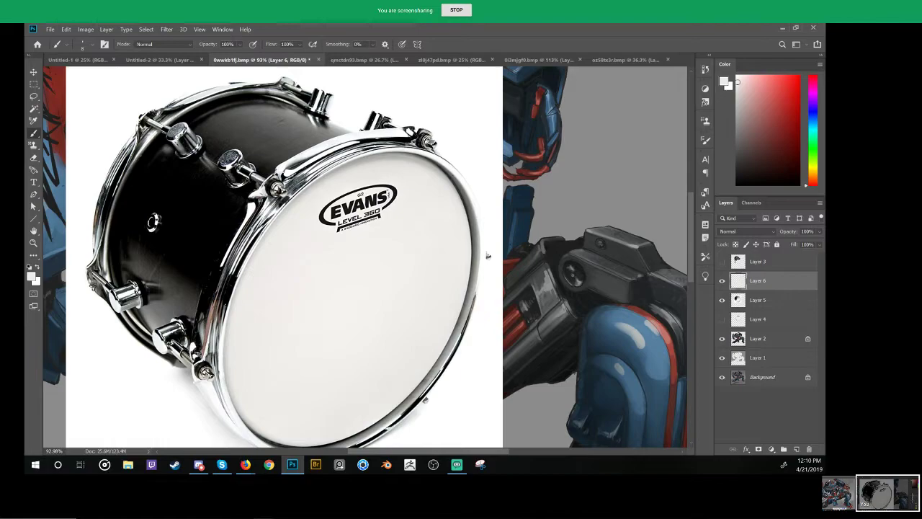
pyautogui.moveTo(418, 192); pyautogui.dragTo(441, 220)
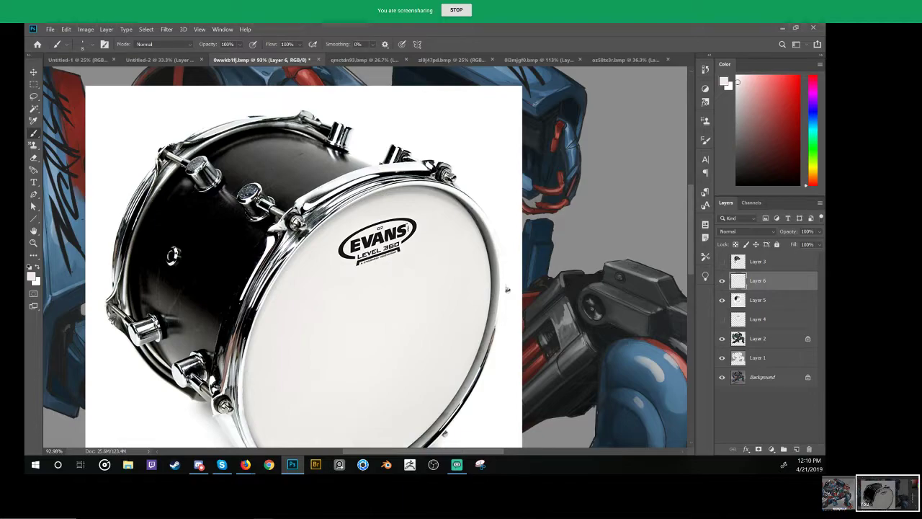
# Step: Bring the green-striped Evans snare drum picture from the browser into the document as a new layer
pyautogui.hotkey('alt', 'Tab')
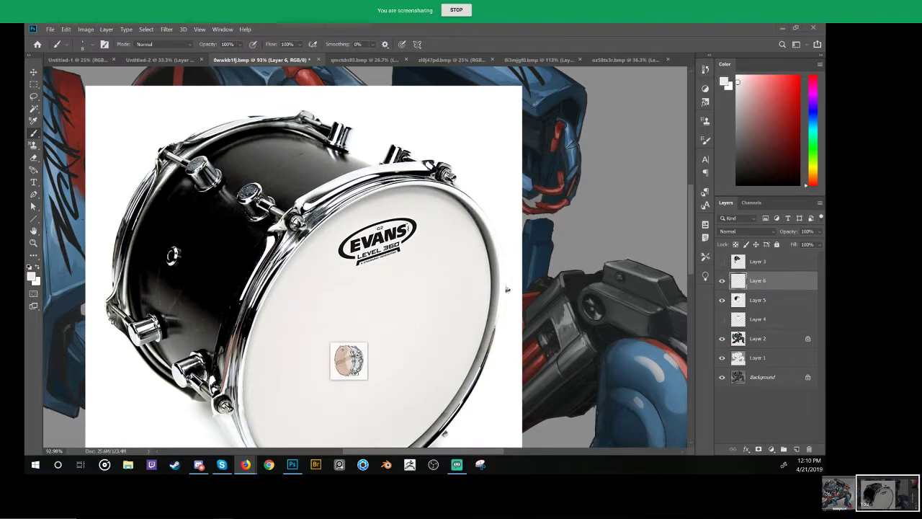
pyautogui.click(299, 209)
pyautogui.hotkey('ctrl', 'v')
pyautogui.scroll(5, 334, 272)
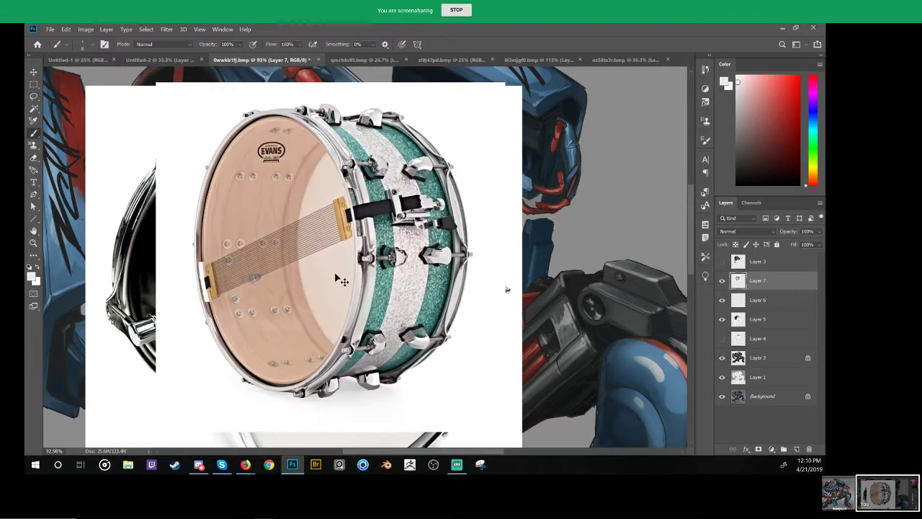
# Step: Circle the snare wires across the drum's transparent head in black, and undo the marking
pyautogui.moveTo(288, 182); pyautogui.dragTo(320, 209)
pyautogui.hotkey('ctrl', 'z')
pyautogui.press('x')
pyautogui.moveTo(274, 185)
pyautogui.mouseDown()
pyautogui.moveTo(306, 335)
pyautogui.moveTo(266, 201)
pyautogui.mouseUp()
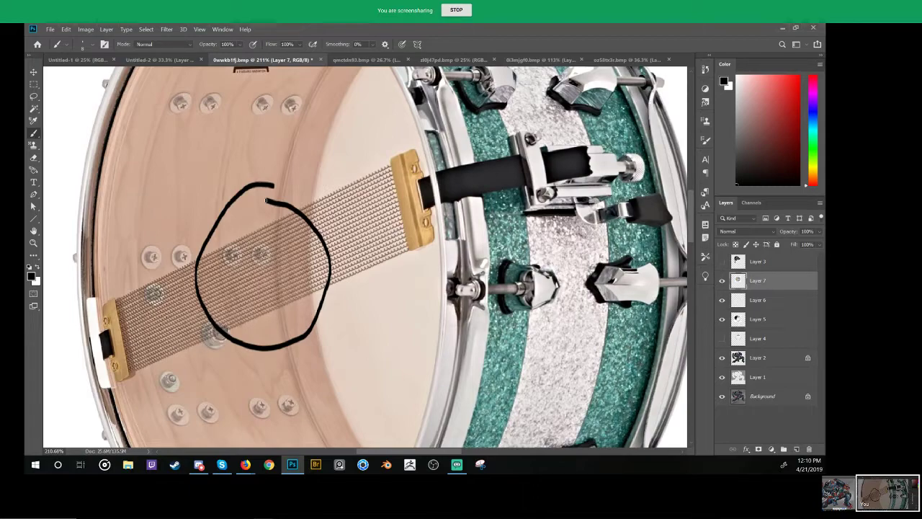
pyautogui.hotkey('ctrl', 'z')
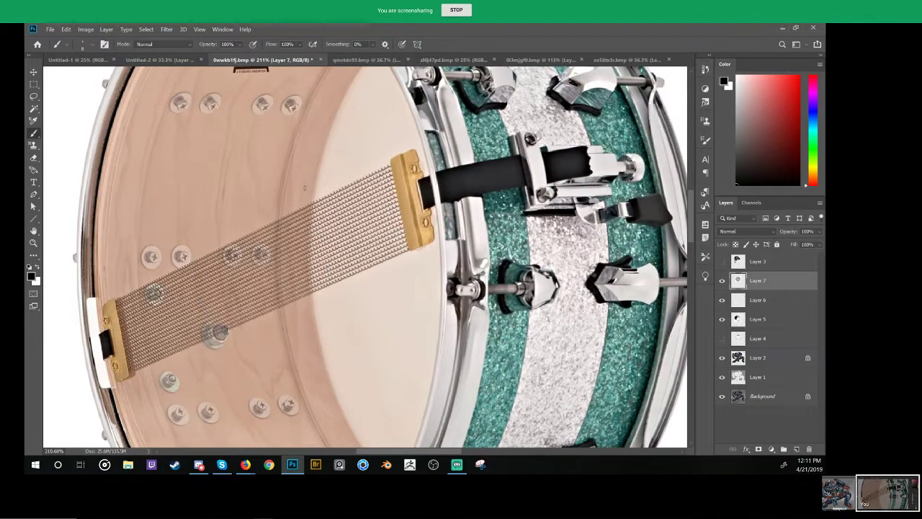
# Step: Move the snare drum picture up beside the black drum picture, undoing stray marks
pyautogui.moveTo(308, 228); pyautogui.dragTo(294, 231)
pyautogui.moveTo(342, 267); pyautogui.dragTo(313, 240)
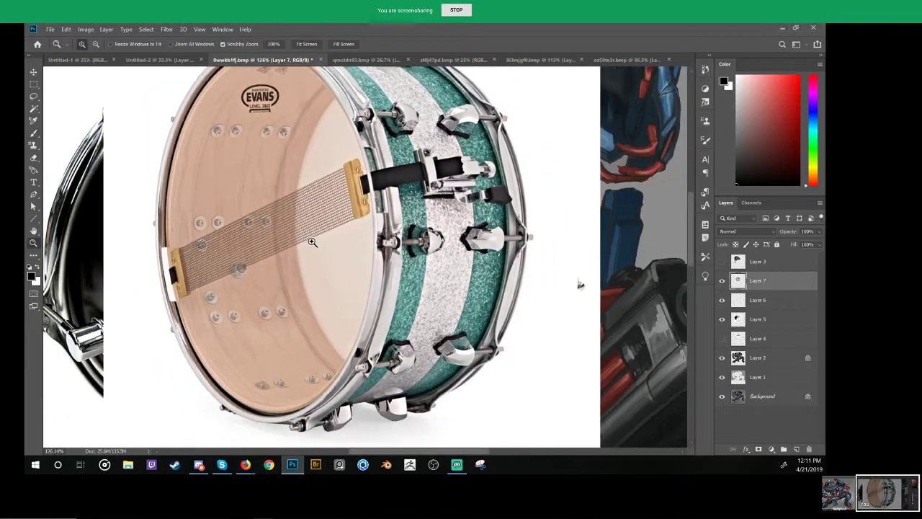
pyautogui.moveTo(260, 106)
pyautogui.mouseDown()
pyautogui.moveTo(322, 272)
pyautogui.moveTo(276, 130)
pyautogui.mouseUp()
pyautogui.hotkey('ctrl', 'z')
pyautogui.moveTo(285, 230); pyautogui.dragTo(264, 232)
pyautogui.moveTo(313, 259)
pyautogui.mouseDown()
pyautogui.moveTo(465, 176)
pyautogui.moveTo(485, 152)
pyautogui.mouseUp()
pyautogui.moveTo(342, 283)
pyautogui.mouseDown()
pyautogui.moveTo(322, 299)
pyautogui.moveTo(341, 266)
pyautogui.mouseUp()
pyautogui.press('b')
pyautogui.hotkey('ctrl', 'z')
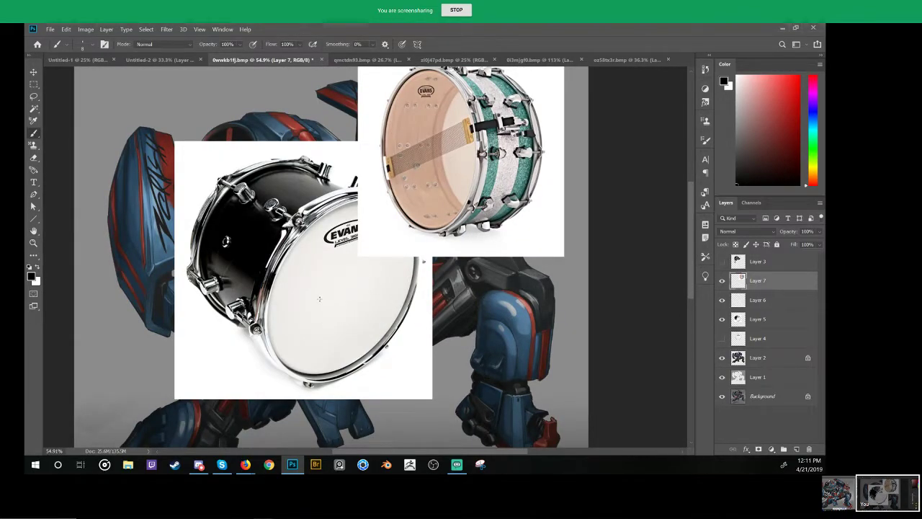
# Step: Hide the drum pictures on Layer 7 and Layer 5, leaving the Layer 6 drum sketch shown
pyautogui.click(722, 281)
pyautogui.click(722, 300)
pyautogui.click(722, 318)
pyautogui.click(722, 299)
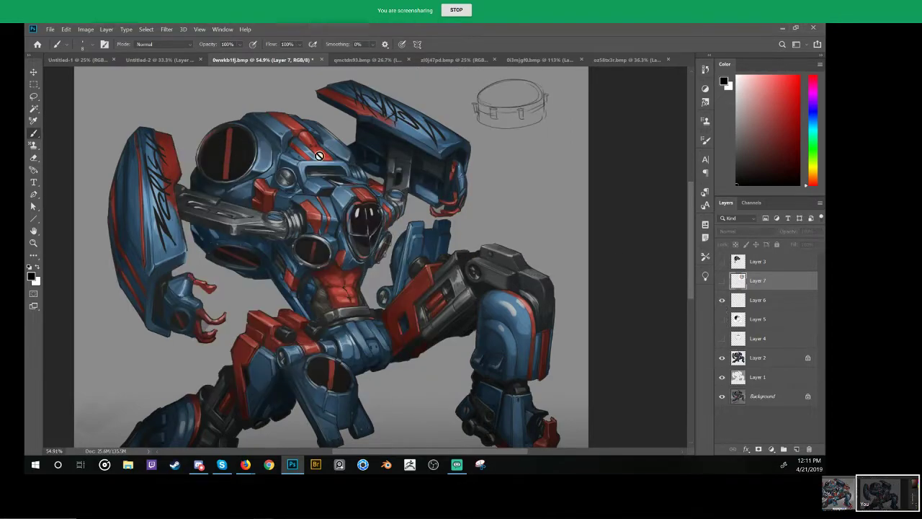
# Step: Make Layer 3 visible above the robot painting and select it
pyautogui.press('z')
pyautogui.moveTo(244, 149); pyautogui.dragTo(278, 200)
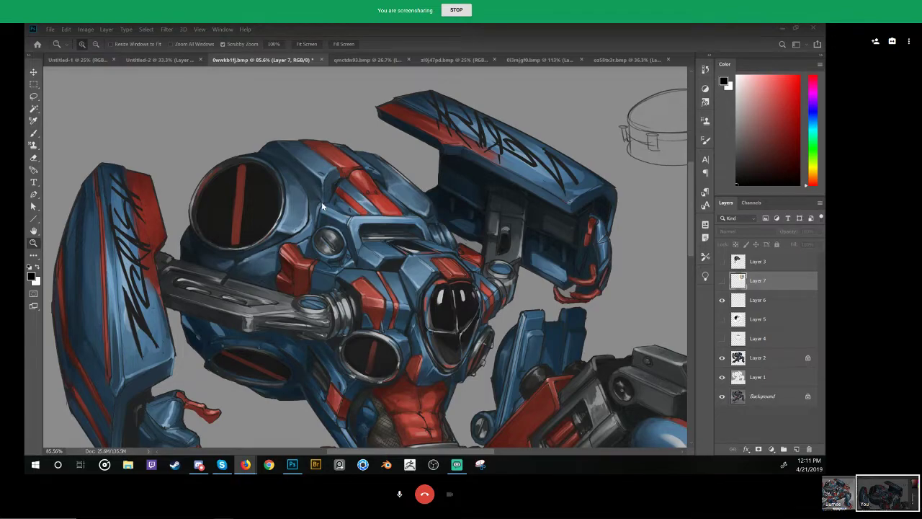
pyautogui.press('v')
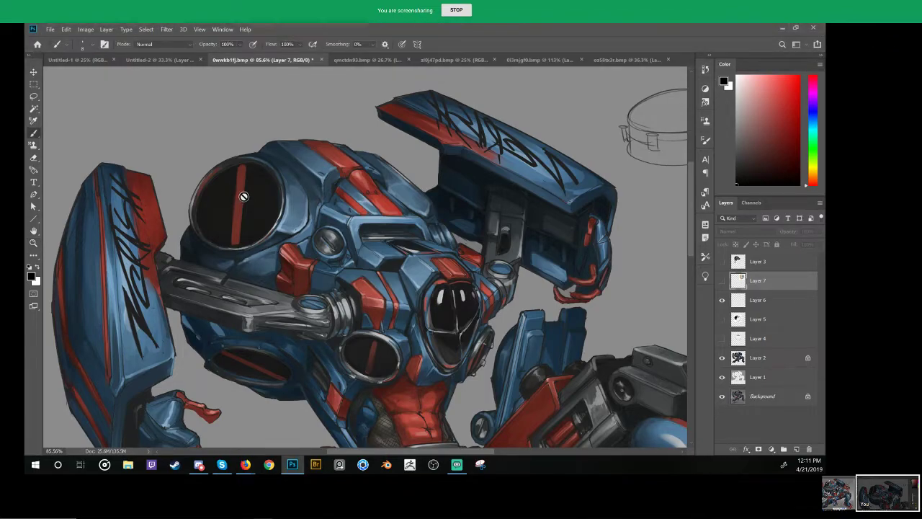
pyautogui.press('b')
pyautogui.keyDown('ctrl'); pyautogui.rightClick(240, 204); pyautogui.keyUp('ctrl')
pyautogui.press('Escape')
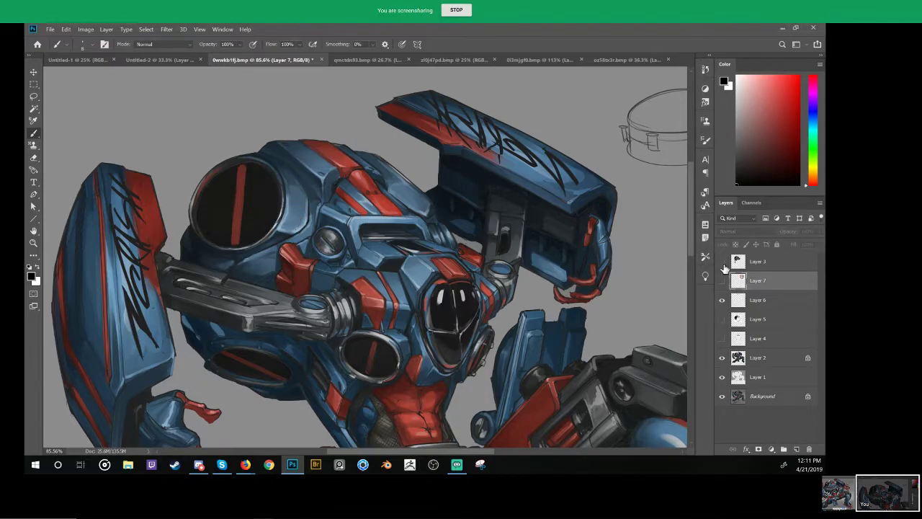
pyautogui.click(721, 262)
pyautogui.click(724, 268)
pyautogui.click(722, 280)
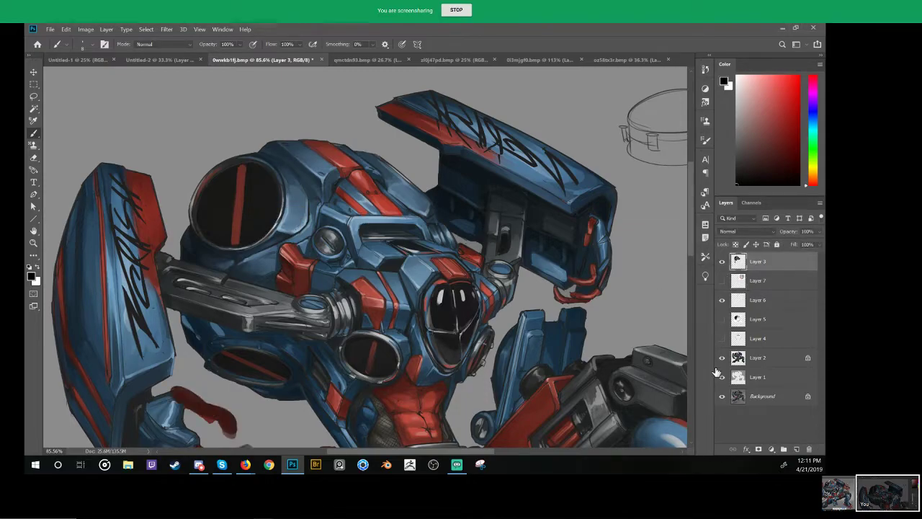
# Step: Add a new layer above Layer 3 and paint the robot's large black drum head solid red on it
pyautogui.click(795, 448)
pyautogui.keyDown('alt'); pyautogui.click(234, 196); pyautogui.keyUp('alt')
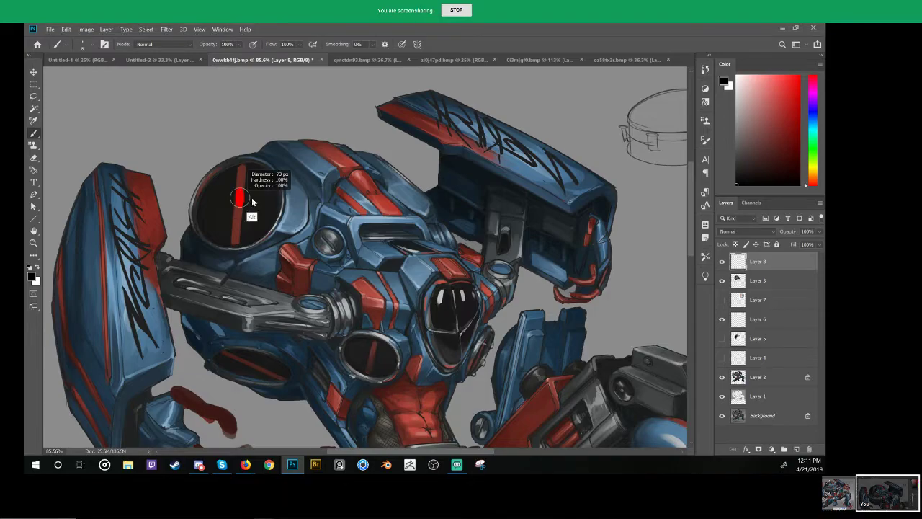
pyautogui.moveTo(235, 197)
pyautogui.mouseDown()
pyautogui.moveTo(220, 208)
pyautogui.moveTo(265, 193)
pyautogui.moveTo(262, 180)
pyautogui.moveTo(227, 220)
pyautogui.moveTo(227, 175)
pyautogui.moveTo(263, 193)
pyautogui.moveTo(260, 224)
pyautogui.moveTo(258, 174)
pyautogui.moveTo(210, 230)
pyautogui.moveTo(257, 249)
pyautogui.mouseUp()
# Step: Set the paint colour to white and dot tension lugs around the rim of the red drum head
pyautogui.press('d')
pyautogui.hotkey('alt', 'd')
pyautogui.press('Escape')
pyautogui.moveTo(289, 220); pyautogui.dragTo(310, 202)
pyautogui.press('x')
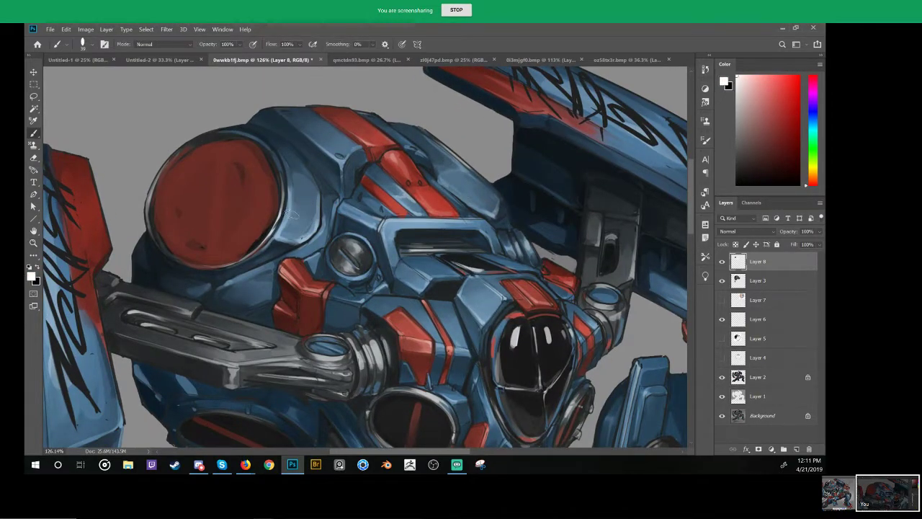
pyautogui.keyDown('alt'); pyautogui.rightClick(275, 243); pyautogui.keyUp('alt')
pyautogui.click(292, 177)
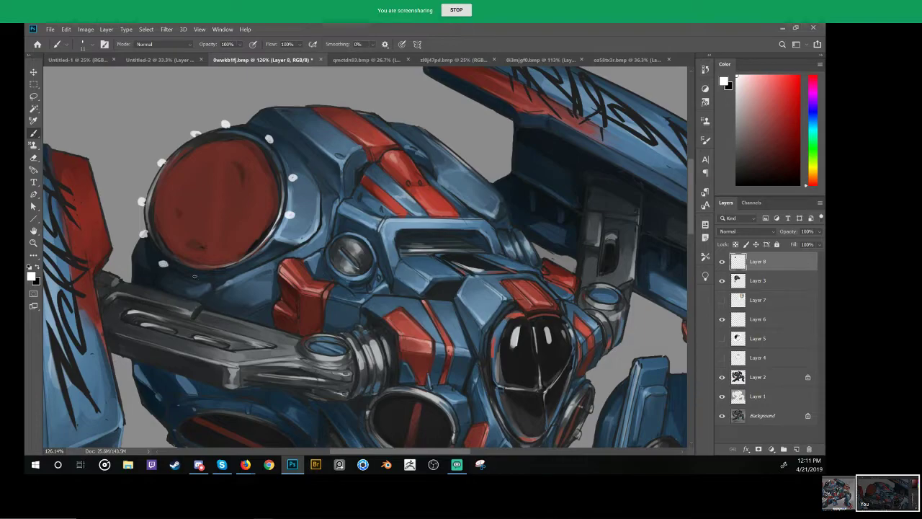
pyautogui.moveTo(190, 275); pyautogui.dragTo(194, 276)
pyautogui.hotkey('ctrl', 'z')
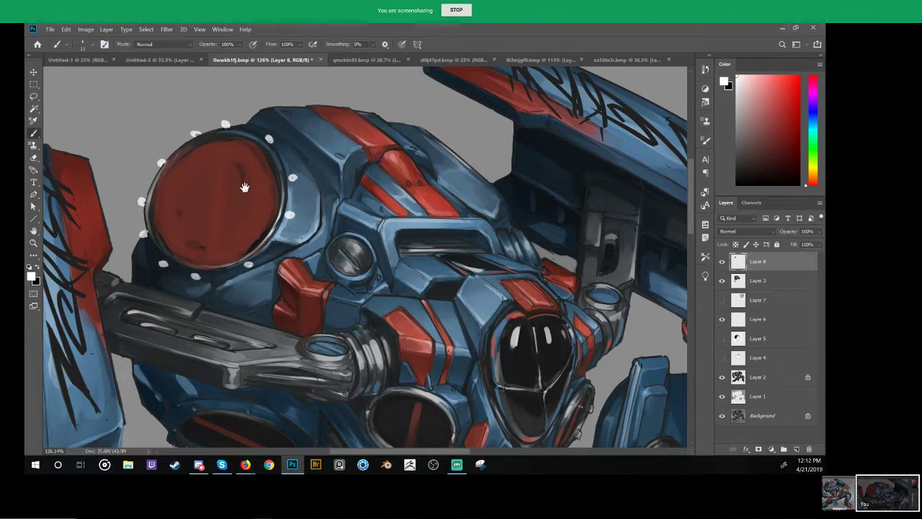
# Step: Add the text "Drum-chan" in the empty grey area above the red drum head
pyautogui.moveTo(243, 185); pyautogui.dragTo(271, 243)
pyautogui.press('t')
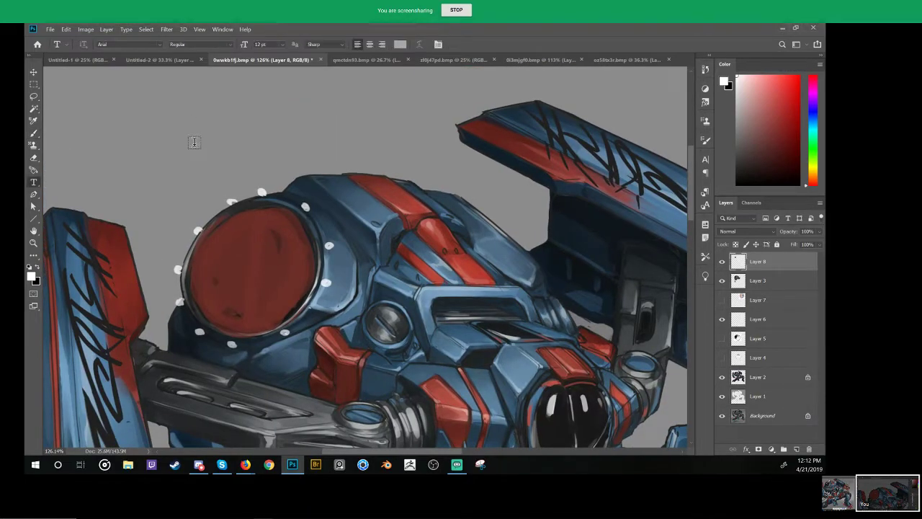
pyautogui.click(193, 144)
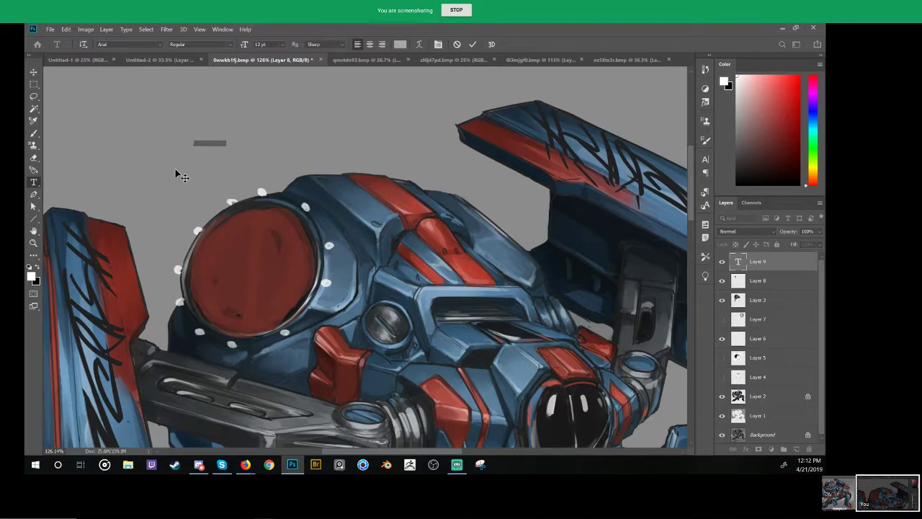
pyautogui.press('BackSpace')
pyautogui.hotkey('ctrl', 'Return')
# Step: Enlarge the Drum-chan text and fit it at a slant across the upper part of the red drum head
pyautogui.hotkey('ctrl', 't')
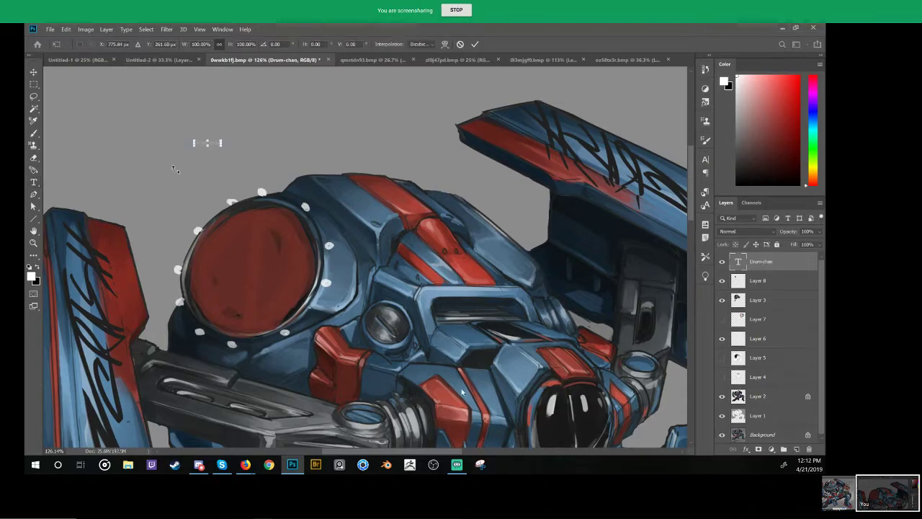
pyautogui.moveTo(216, 139); pyautogui.dragTo(267, 228)
pyautogui.press('Return')
pyautogui.hotkey('ctrl', 't')
pyautogui.press('Return')
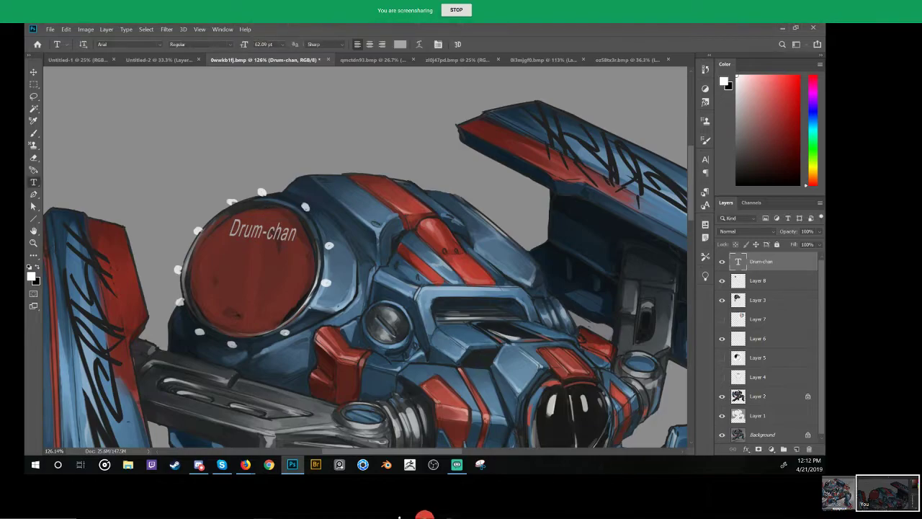
# Step: Show the black Evans drum picture on Layer 5 and move that layer above all the others
pyautogui.click(721, 318)
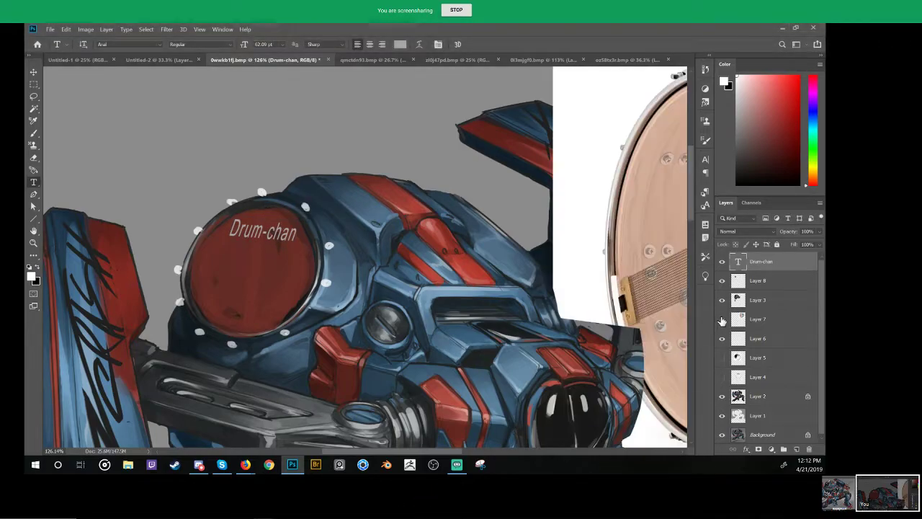
pyautogui.click(722, 357)
pyautogui.moveTo(481, 285); pyautogui.dragTo(370, 166)
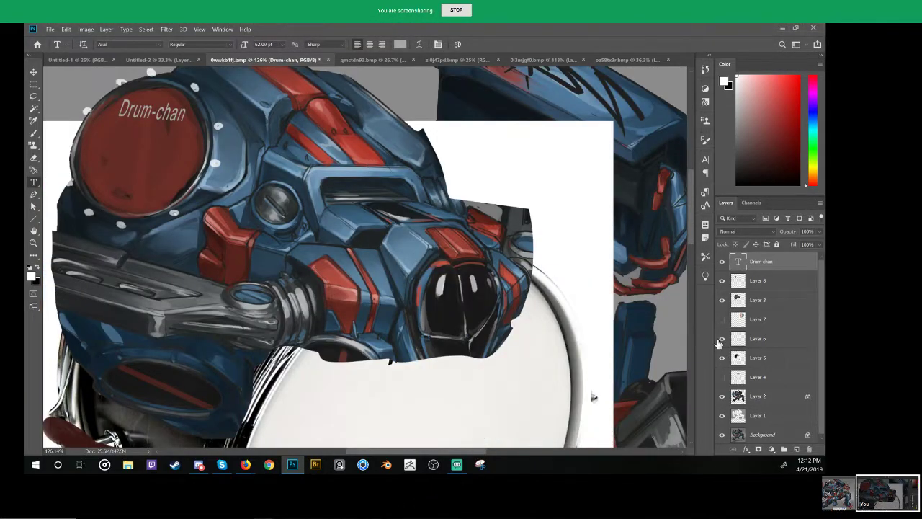
pyautogui.moveTo(741, 259); pyautogui.dragTo(741, 257)
pyautogui.moveTo(485, 274)
pyautogui.mouseDown()
pyautogui.moveTo(383, 332)
pyautogui.moveTo(446, 274)
pyautogui.mouseUp()
# Step: Circle the Evans logo on the drum picture in white, undo the marking and hide Layer 5
pyautogui.press('b')
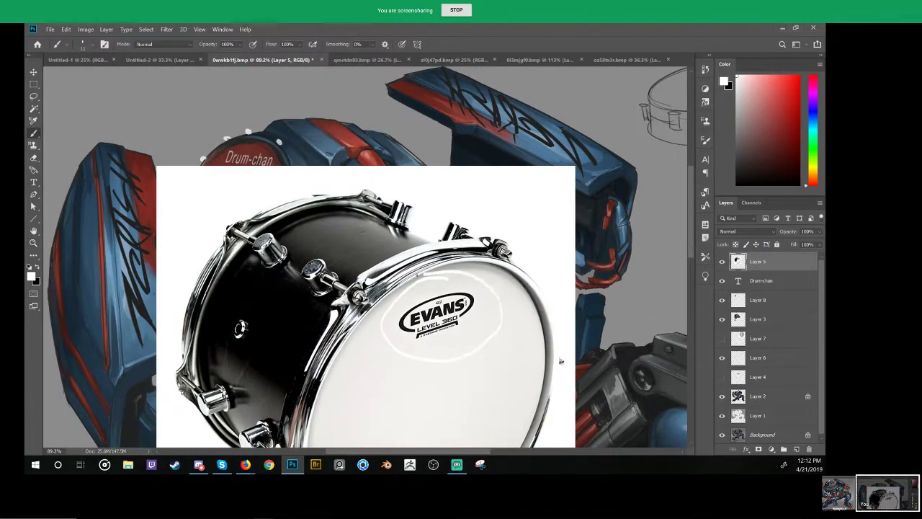
pyautogui.hotkey('ctrl', 'z')
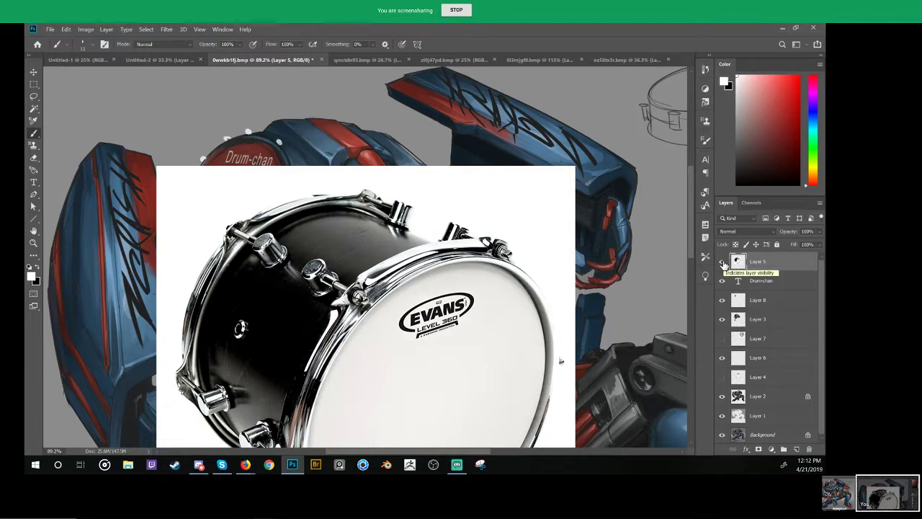
pyautogui.click(723, 262)
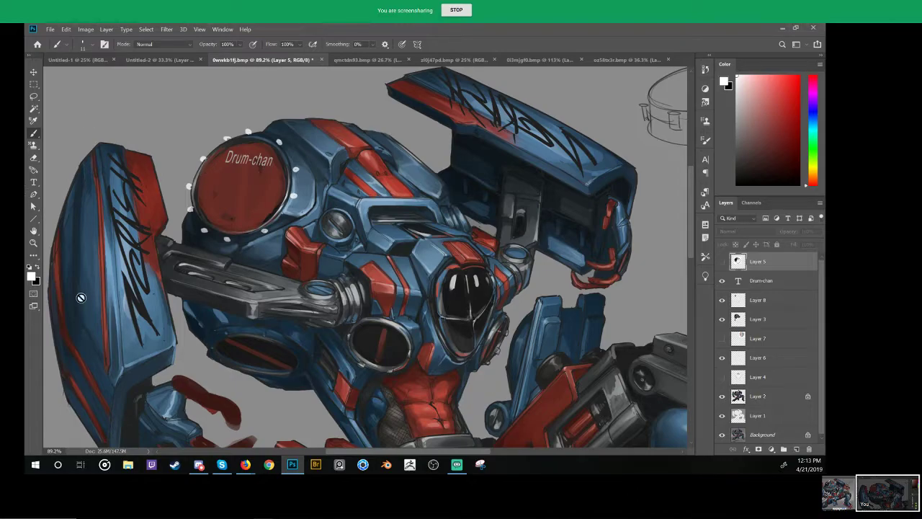
# Step: Select Layer 8, which holds the red drum head and lugs, undoing any accidental shift of it
pyautogui.scroll(3, 234, 160)
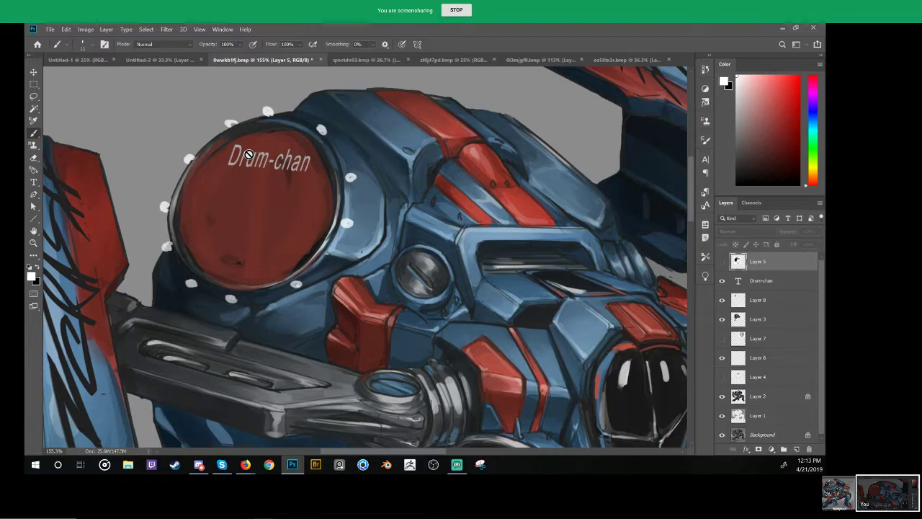
pyautogui.keyDown('ctrl'); pyautogui.rightClick(267, 113); pyautogui.keyUp('ctrl')
pyautogui.click(287, 116)
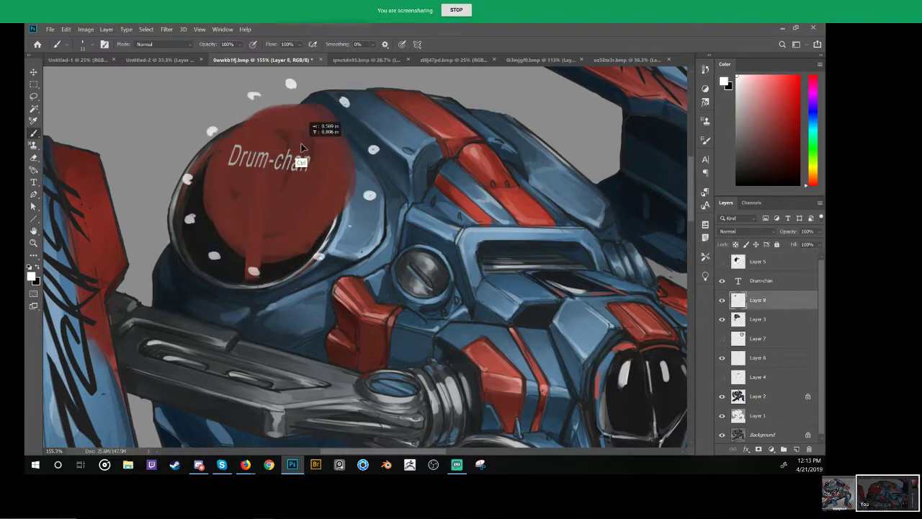
pyautogui.moveTo(318, 238); pyautogui.dragTo(327, 274)
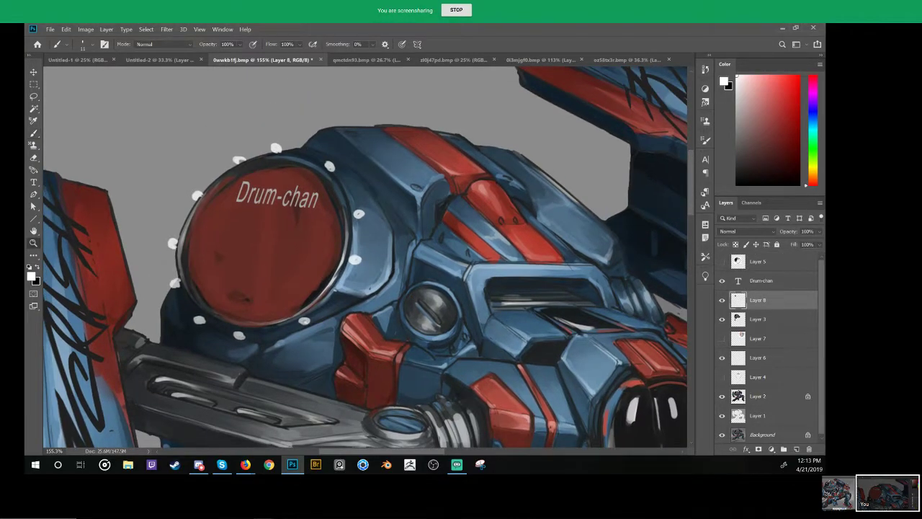
pyautogui.moveTo(268, 193); pyautogui.dragTo(314, 192)
pyautogui.keyDown('ctrl'); pyautogui.rightClick(276, 188); pyautogui.keyUp('ctrl')
pyautogui.press('Escape')
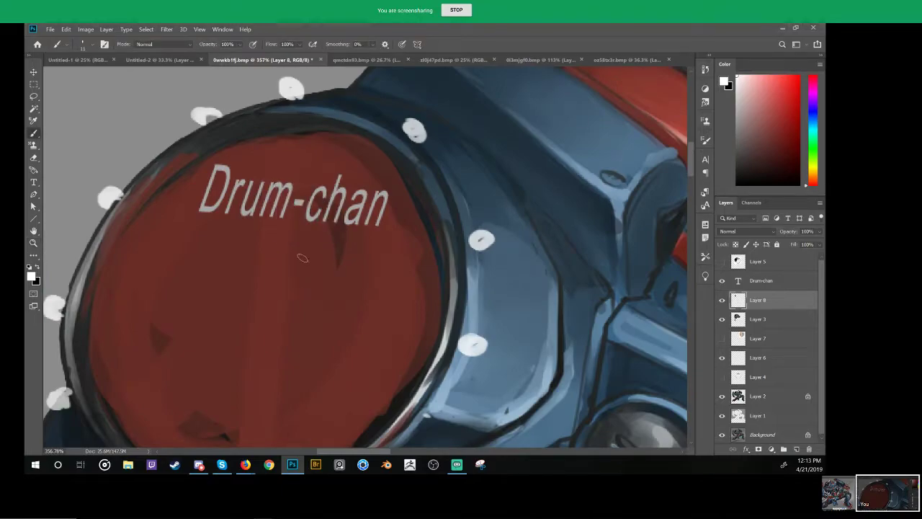
# Step: Try to enclose the Drum-chan text in a thin white oval, then undo it
pyautogui.moveTo(220, 160); pyautogui.dragTo(302, 274)
pyautogui.hotkey('ctrl', 'z')
pyautogui.moveTo(295, 156)
pyautogui.mouseDown()
pyautogui.moveTo(172, 205)
pyautogui.moveTo(259, 150)
pyautogui.mouseUp()
pyautogui.hotkey('ctrl', 'z')
pyautogui.moveTo(189, 178)
pyautogui.mouseDown()
pyautogui.moveTo(403, 258)
pyautogui.moveTo(235, 153)
pyautogui.mouseUp()
pyautogui.hotkey('ctrl', 'z')
pyautogui.moveTo(176, 196); pyautogui.dragTo(188, 173)
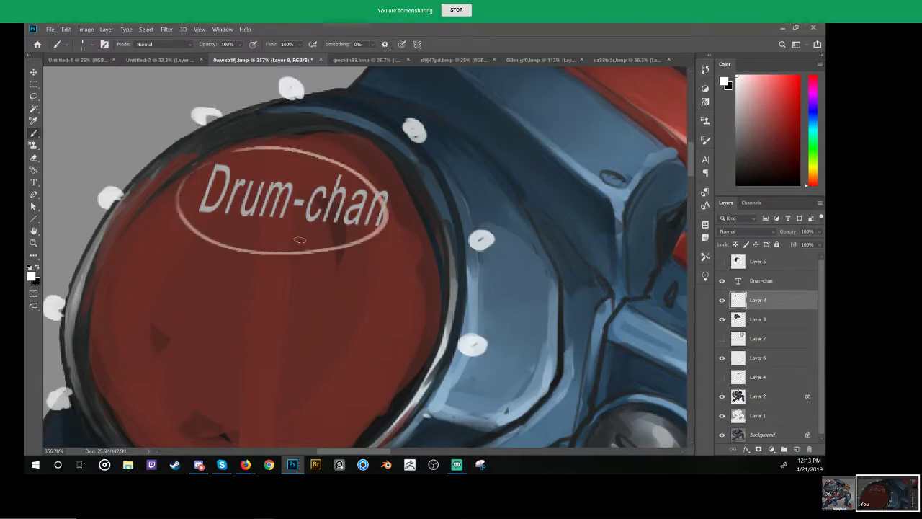
pyautogui.moveTo(345, 241)
pyautogui.mouseDown()
pyautogui.moveTo(364, 233)
pyautogui.moveTo(362, 241)
pyautogui.mouseUp()
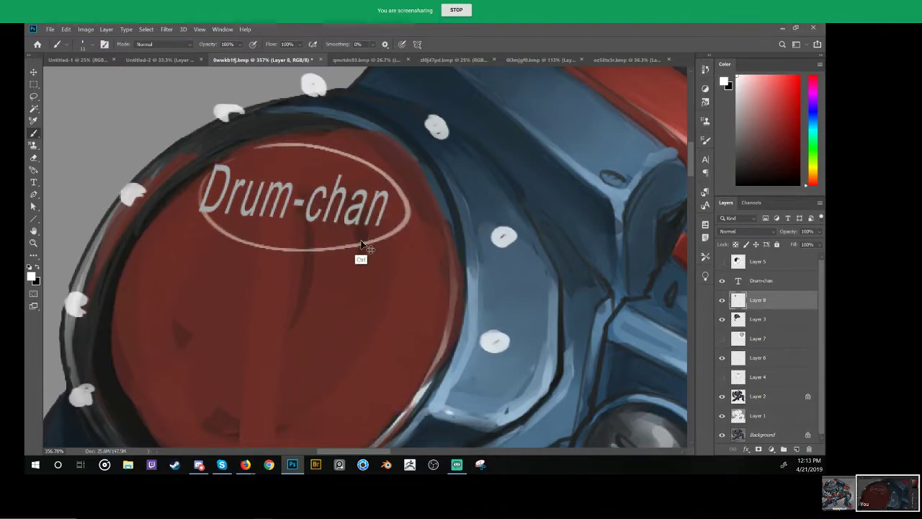
pyautogui.hotkey('ctrl', 'z')
pyautogui.hotkey('ctrl', 'z')
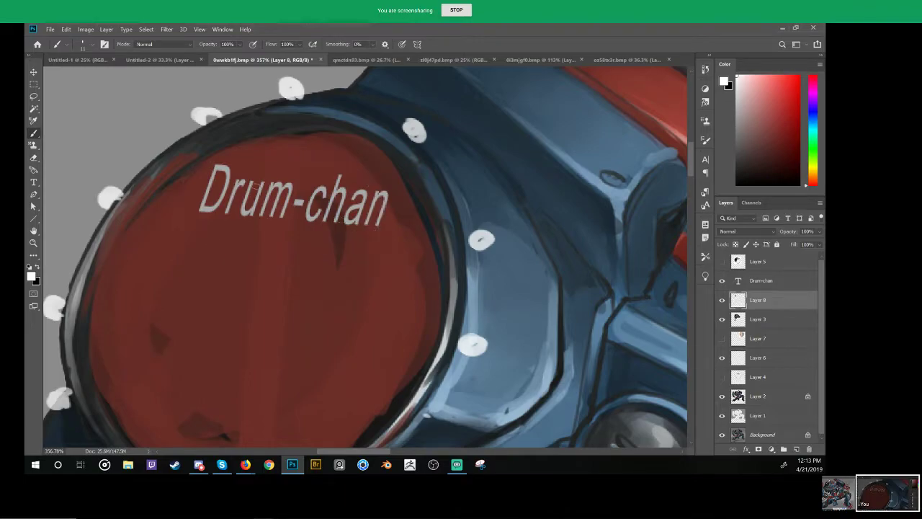
# Step: Draw a white wavy line below the Drum-chan text and an arc above it, undoing unwanted strokes
pyautogui.moveTo(207, 167)
pyautogui.mouseDown()
pyautogui.moveTo(386, 247)
pyautogui.moveTo(376, 186)
pyautogui.mouseUp()
pyautogui.hotkey('ctrl', 'z')
pyautogui.moveTo(204, 160)
pyautogui.mouseDown()
pyautogui.moveTo(257, 162)
pyautogui.moveTo(235, 164)
pyautogui.mouseUp()
pyautogui.hotkey('ctrl', 'z')
pyautogui.moveTo(186, 222); pyautogui.dragTo(401, 268)
pyautogui.hotkey('ctrl', 'z')
pyautogui.moveTo(173, 220)
pyautogui.mouseDown()
pyautogui.moveTo(299, 258)
pyautogui.moveTo(389, 239)
pyautogui.mouseUp()
pyautogui.moveTo(255, 170)
pyautogui.mouseDown()
pyautogui.moveTo(341, 184)
pyautogui.moveTo(350, 174)
pyautogui.mouseUp()
pyautogui.hotkey('ctrl', 'z')
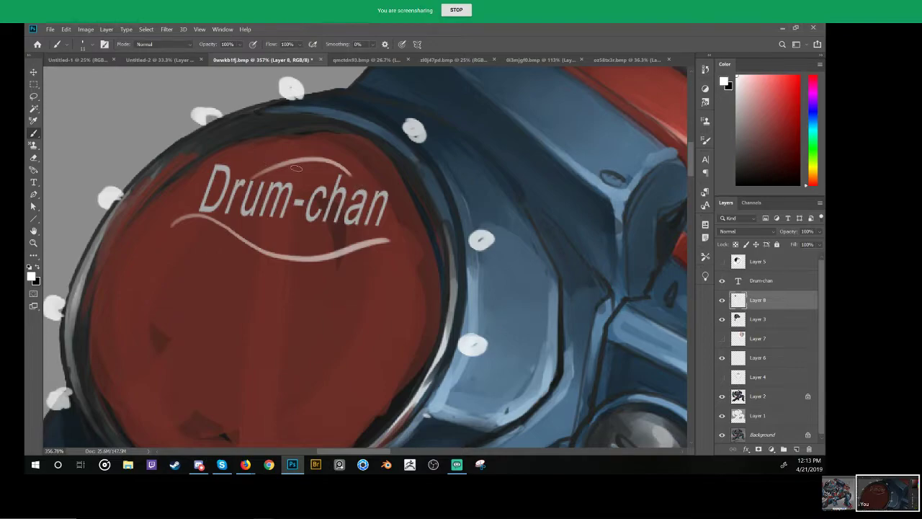
# Step: Sample the drum head's red and paint over the dark patch along its lower edge
pyautogui.moveTo(380, 235); pyautogui.dragTo(317, 236)
pyautogui.moveTo(439, 236); pyautogui.dragTo(369, 176)
pyautogui.moveTo(349, 234); pyautogui.dragTo(316, 279)
pyautogui.press('b')
pyautogui.keyDown('alt'); pyautogui.click(317, 296); pyautogui.keyUp('alt')
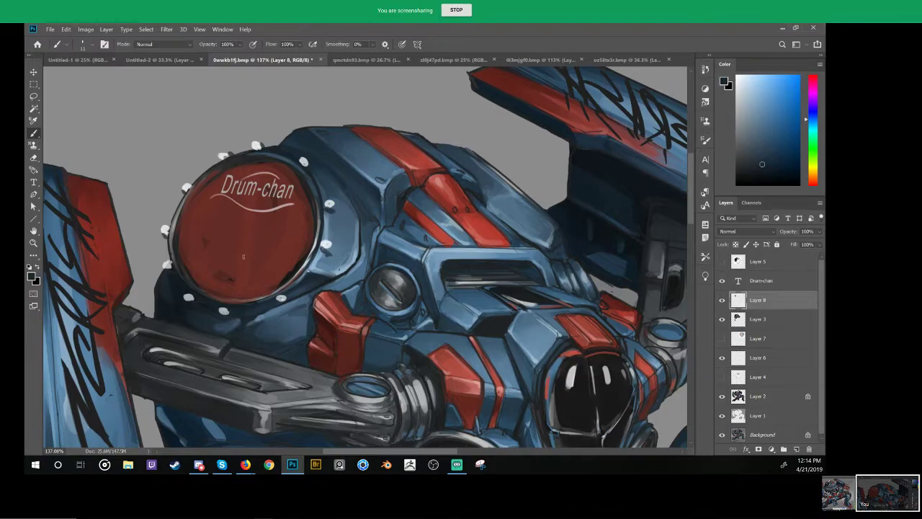
pyautogui.keyDown('alt'); pyautogui.click(283, 265); pyautogui.keyUp('alt')
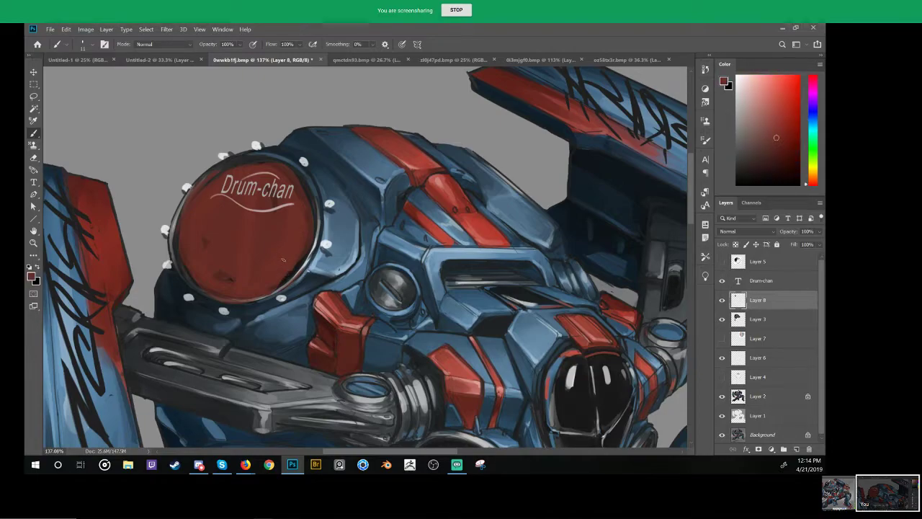
pyautogui.moveTo(303, 262); pyautogui.dragTo(274, 288)
# Step: Sample the light lug colour and paint a bright metal highlight along the lower part of the drum's rim
pyautogui.keyDown('alt'); pyautogui.click(327, 246); pyautogui.keyUp('alt')
pyautogui.moveTo(313, 243)
pyautogui.mouseDown()
pyautogui.moveTo(288, 284)
pyautogui.moveTo(265, 298)
pyautogui.moveTo(259, 176)
pyautogui.moveTo(301, 144)
pyautogui.moveTo(309, 95)
pyautogui.moveTo(326, 76)
pyautogui.mouseUp()
pyautogui.press('r')
pyautogui.press('space')
pyautogui.moveTo(303, 119); pyautogui.dragTo(271, 242)
pyautogui.hotkey('ctrl', 'z')
pyautogui.moveTo(277, 282)
pyautogui.mouseDown()
pyautogui.moveTo(270, 258)
pyautogui.moveTo(278, 212)
pyautogui.moveTo(319, 187)
pyautogui.moveTo(290, 194)
pyautogui.moveTo(272, 273)
pyautogui.mouseUp()
pyautogui.press('r')
pyautogui.press('Escape')
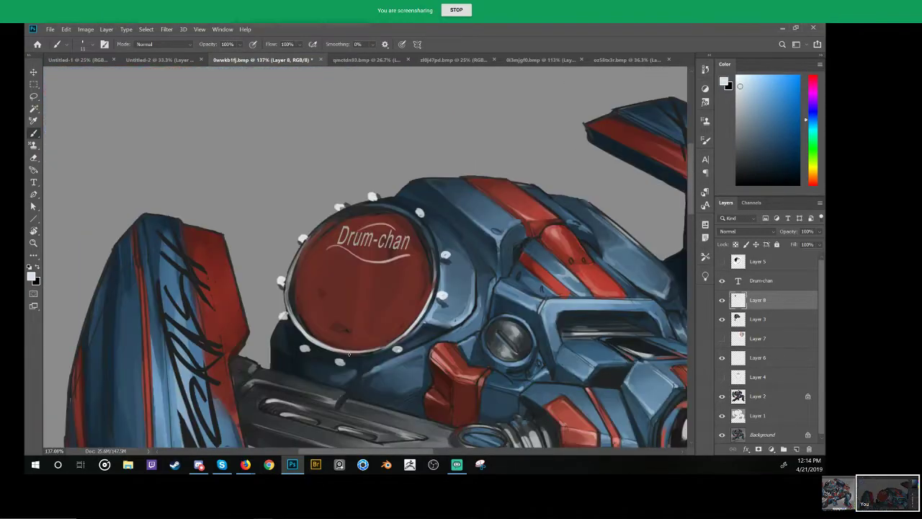
# Step: Extend the light rim highlight around the upper edge of the drum, undoing the unwanted stroke
pyautogui.moveTo(309, 239)
pyautogui.mouseDown()
pyautogui.moveTo(378, 204)
pyautogui.moveTo(332, 218)
pyautogui.moveTo(384, 203)
pyautogui.mouseUp()
pyautogui.hotkey('ctrl', 'z')
pyautogui.moveTo(432, 235); pyautogui.dragTo(374, 241)
pyautogui.moveTo(584, 313); pyautogui.dragTo(468, 214)
pyautogui.moveTo(297, 131); pyautogui.dragTo(360, 112)
pyautogui.moveTo(361, 112)
pyautogui.mouseDown()
pyautogui.moveTo(346, 135)
pyautogui.moveTo(353, 153)
pyautogui.mouseUp()
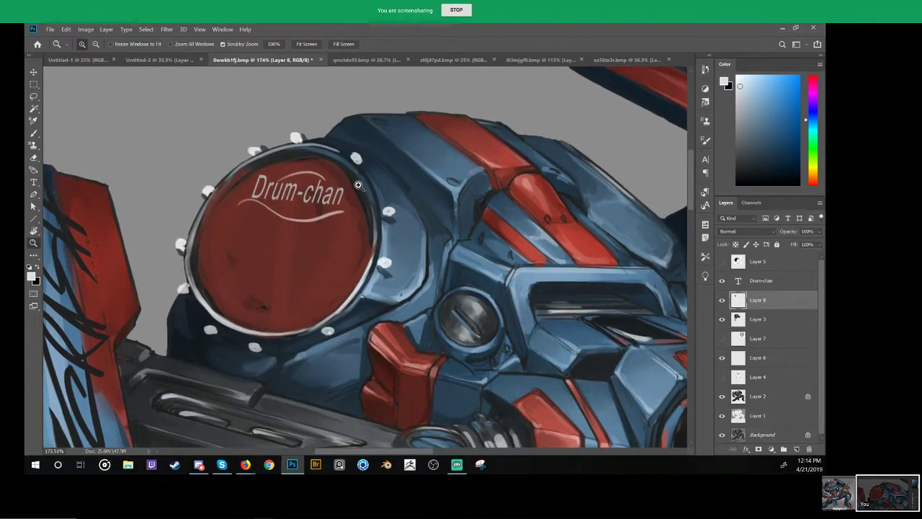
pyautogui.press('b')
pyautogui.moveTo(330, 123); pyautogui.dragTo(342, 127)
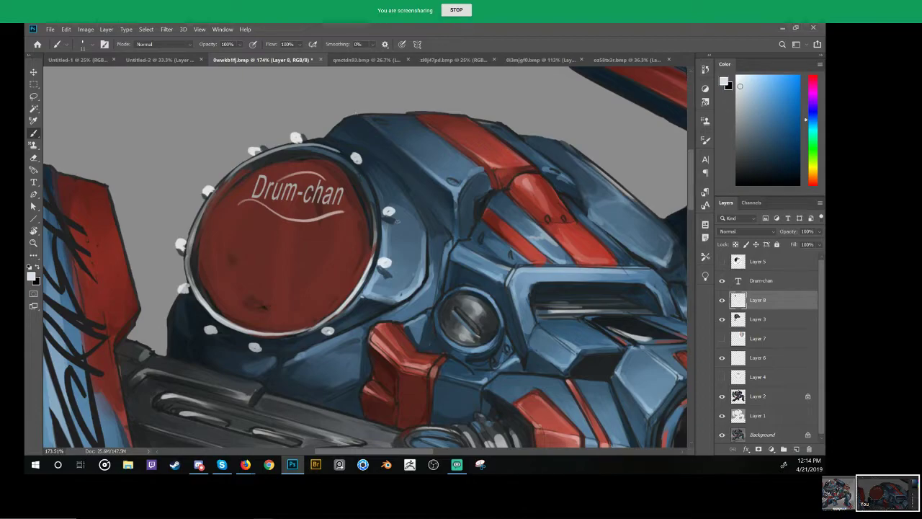
# Step: Cover the dark smudges on the drum head with its own sampled red, using a larger brush
pyautogui.keyDown('alt'); pyautogui.click(393, 223); pyautogui.keyUp('alt')
pyautogui.moveTo(284, 243)
pyautogui.mouseDown()
pyautogui.moveTo(265, 261)
pyautogui.moveTo(297, 249)
pyautogui.mouseUp()
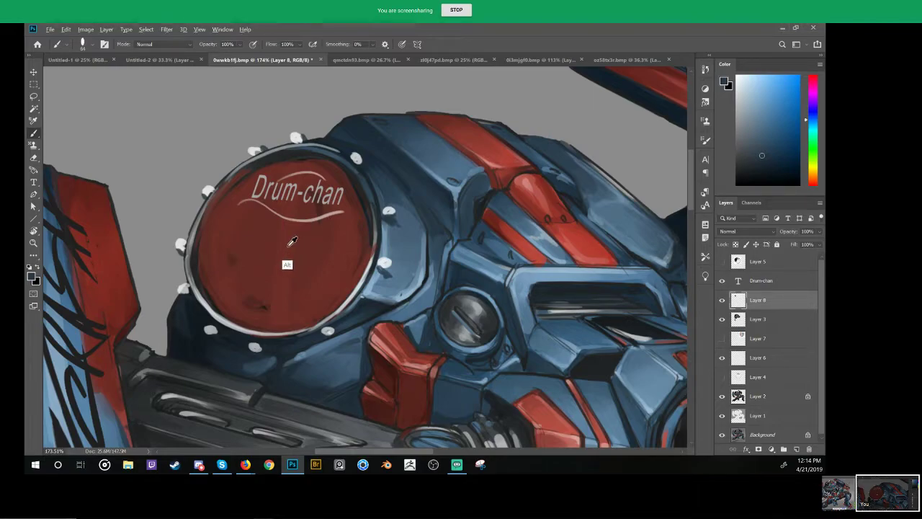
pyautogui.keyDown('alt'); pyautogui.click(288, 247); pyautogui.keyUp('alt')
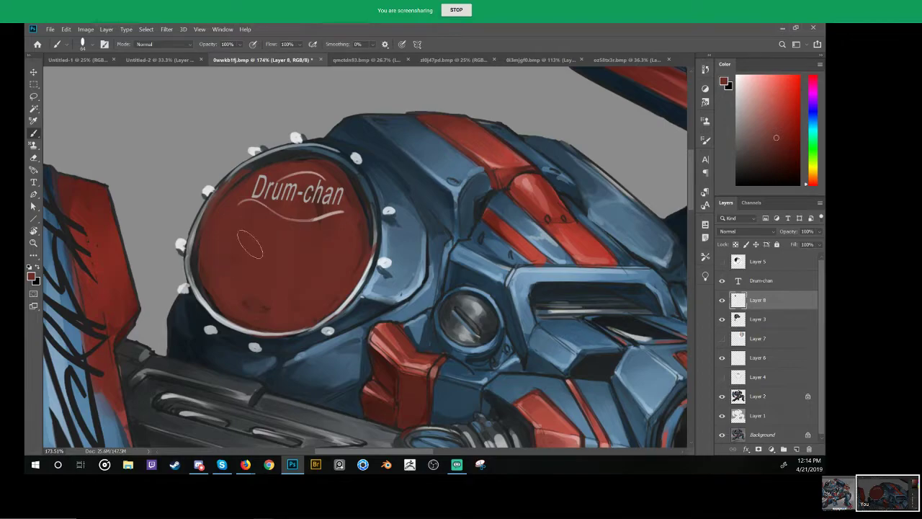
# Step: Sample a lighter pinkish red beside the lettering's swoosh and choose the textured 65 px brush from the nick-brushes set
pyautogui.keyDown('alt'); pyautogui.click(306, 216); pyautogui.keyUp('alt')
pyautogui.keyDown('alt'); pyautogui.click(308, 219); pyautogui.keyUp('alt')
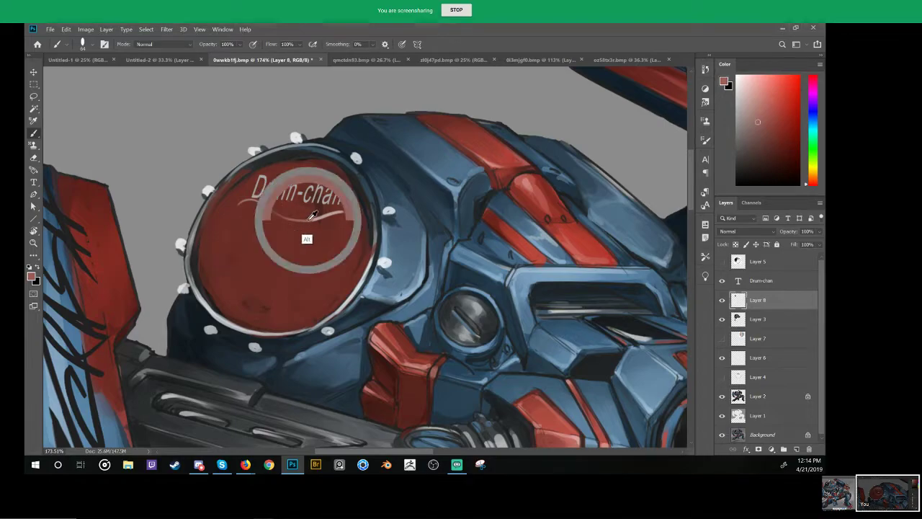
pyautogui.rightClick(347, 248)
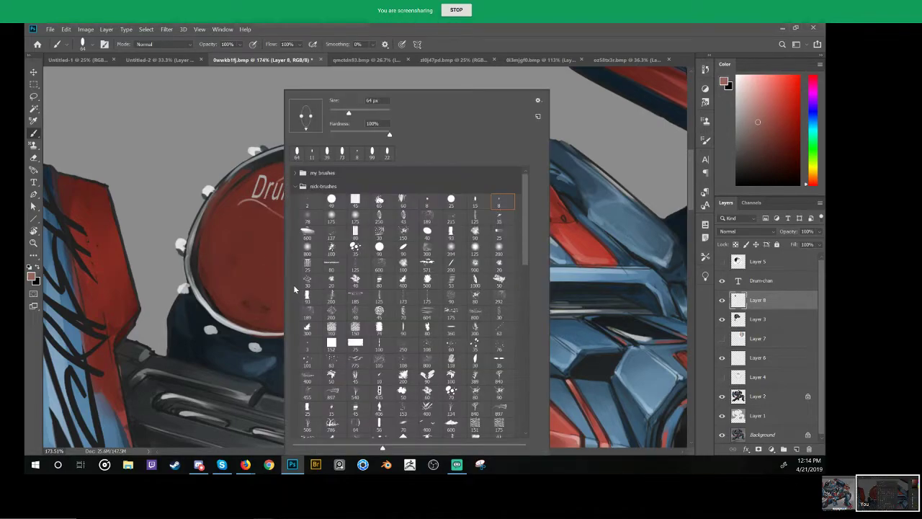
pyautogui.click(381, 204)
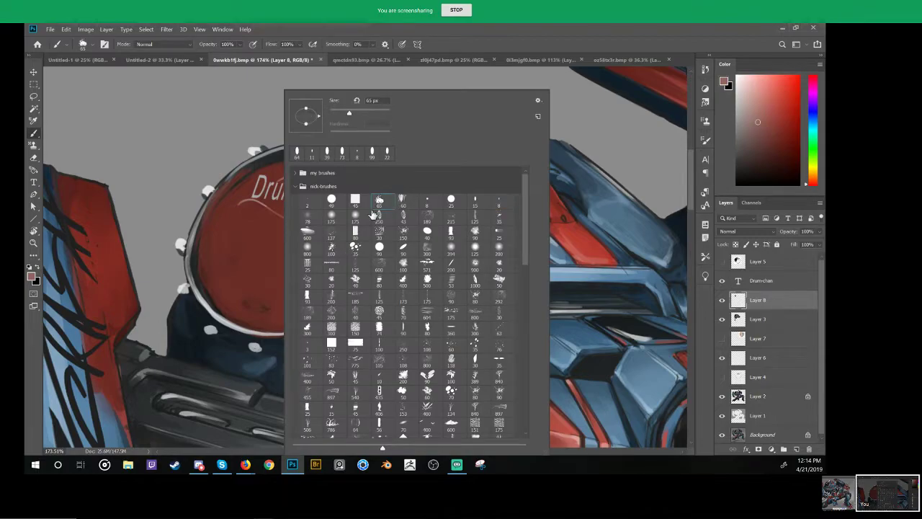
pyautogui.click(254, 276)
# Step: Paint a soft textured highlight across the middle of the drum head with the enlarged brush, undoing the unwanted strokes
pyautogui.press(']')
pyautogui.press(']')
pyautogui.press(']')
pyautogui.press(']')
pyautogui.press(']')
pyautogui.press(']')
pyautogui.moveTo(322, 244); pyautogui.dragTo(272, 275)
pyautogui.hotkey('ctrl', 'z')
pyautogui.moveTo(291, 239); pyautogui.dragTo(278, 260)
pyautogui.hotkey('ctrl', 'z')
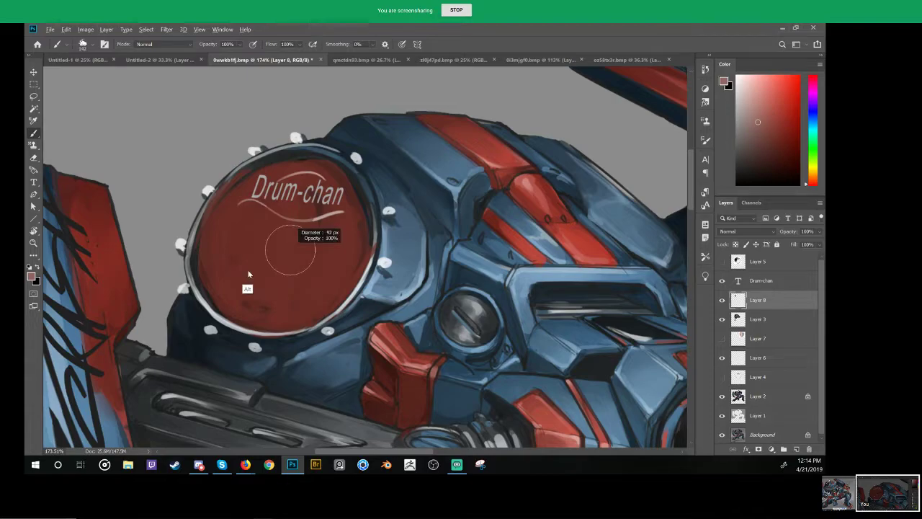
pyautogui.hotkey('ctrl', 'z')
pyautogui.moveTo(275, 253)
pyautogui.mouseDown()
pyautogui.moveTo(314, 255)
pyautogui.moveTo(259, 271)
pyautogui.mouseUp()
pyautogui.hotkey('ctrl', 'z')
pyautogui.moveTo(346, 216)
pyautogui.mouseDown()
pyautogui.moveTo(293, 213)
pyautogui.moveTo(293, 264)
pyautogui.moveTo(321, 263)
pyautogui.moveTo(304, 351)
pyautogui.moveTo(310, 315)
pyautogui.mouseUp()
# Step: Sample the drum head's red and cover the remaining dark smudge near its lower edge
pyautogui.press('z')
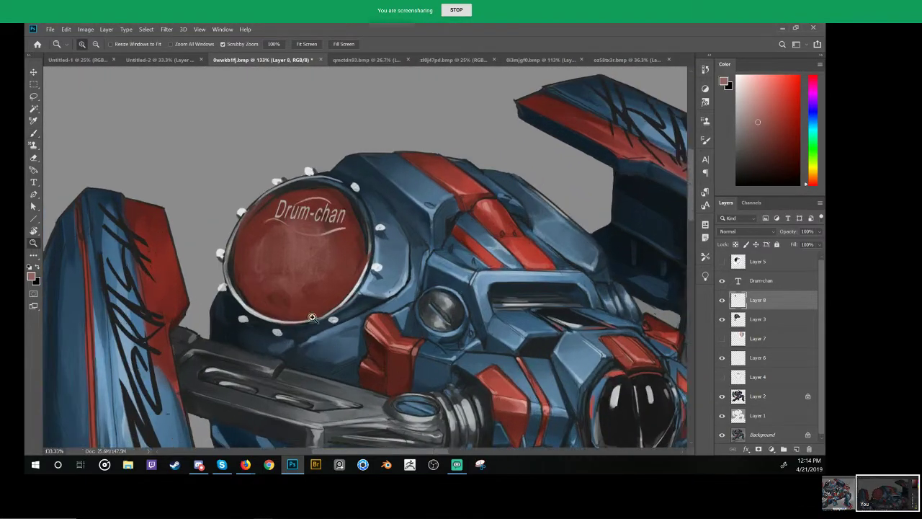
pyautogui.press('b')
pyautogui.moveTo(317, 281)
pyautogui.mouseDown()
pyautogui.moveTo(263, 300)
pyautogui.moveTo(273, 300)
pyautogui.mouseUp()
pyautogui.keyDown('alt'); pyautogui.click(280, 286); pyautogui.keyUp('alt')
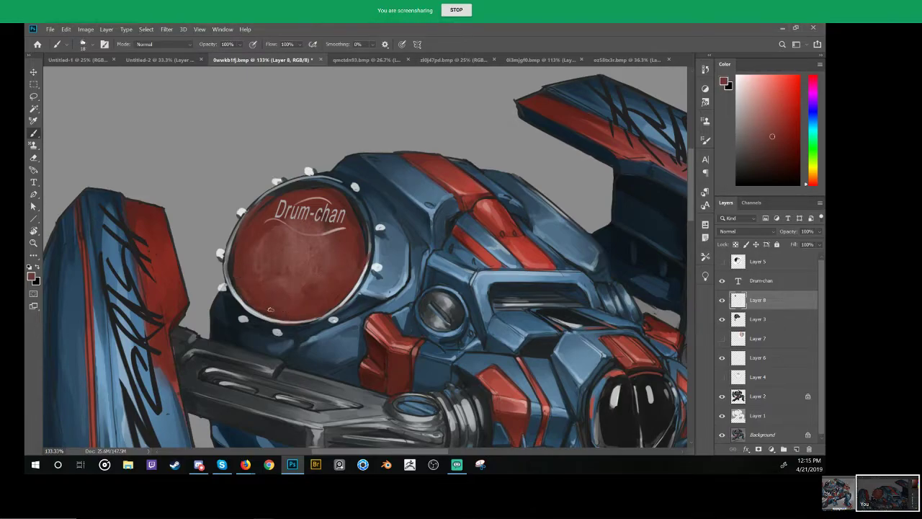
# Step: Paste the Millenium snare drum photo as a reference layer, examine its rim and lug hardware up close, and undo the paste
pyautogui.click(722, 376)
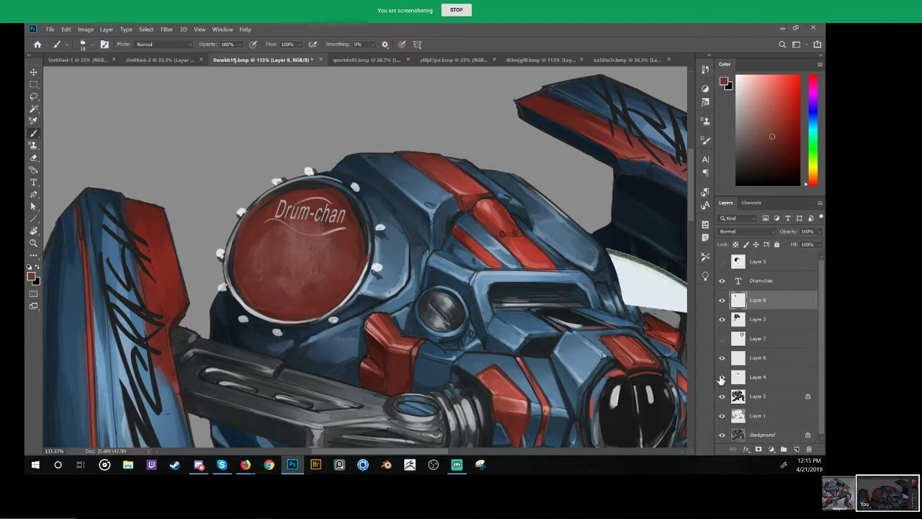
pyautogui.click(721, 377)
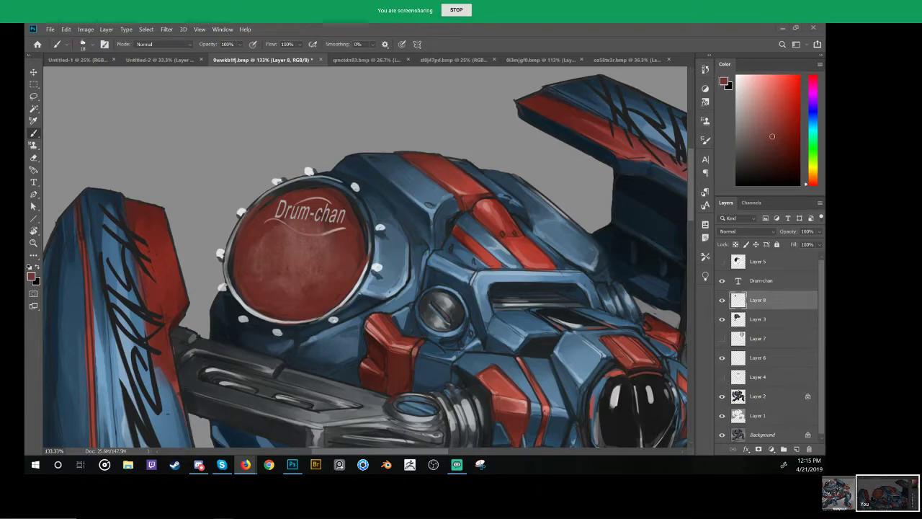
pyautogui.hotkey('ctrl', 'v')
pyautogui.moveTo(362, 261); pyautogui.dragTo(565, 352)
pyautogui.press('space')
pyautogui.moveTo(515, 326); pyautogui.dragTo(352, 207)
pyautogui.scroll(5, 535, 247)
pyautogui.scroll(-3, 533, 249)
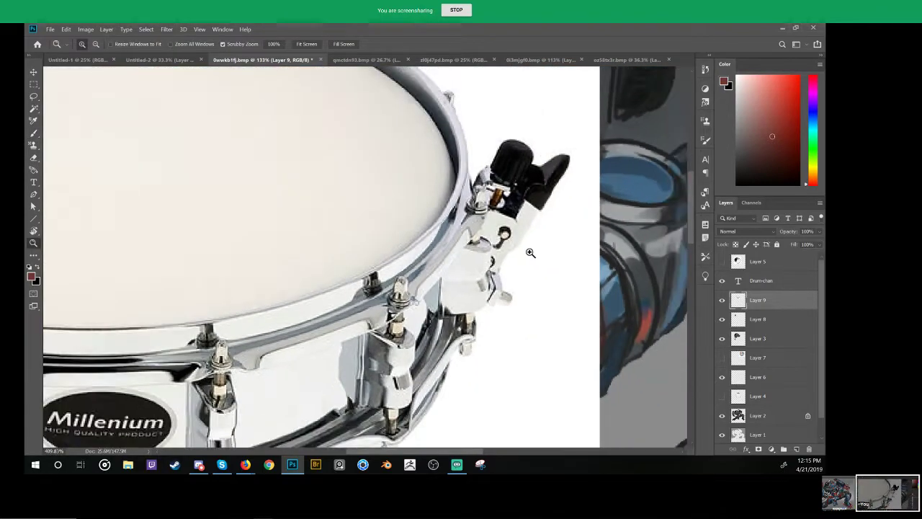
pyautogui.hotkey('ctrl', 'space')
pyautogui.moveTo(435, 263); pyautogui.dragTo(427, 295)
pyautogui.hotkey('ctrl', 'z')
pyautogui.hotkey('ctrl', 'z')
pyautogui.press('space')
pyautogui.moveTo(243, 201); pyautogui.dragTo(434, 324)
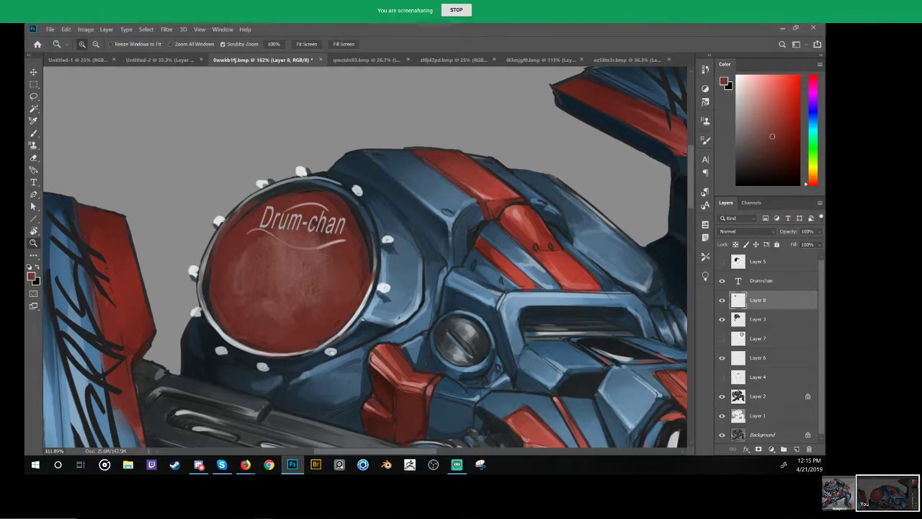
# Step: Paste the cymbal boom stand picture as a new layer and place it over the robot's body, to the right of the drum
pyautogui.hotkey('alt', 'Tab')
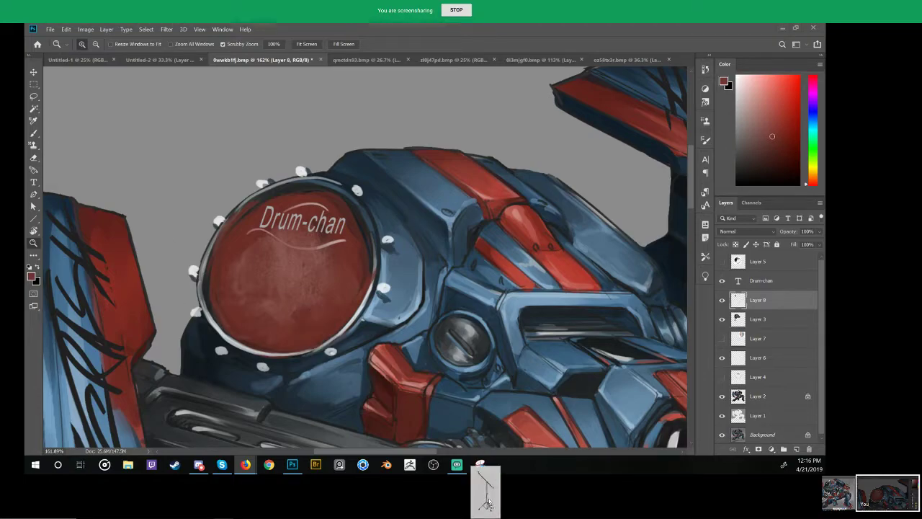
pyautogui.hotkey('ctrl', 'v')
pyautogui.hotkey('ctrl', 't')
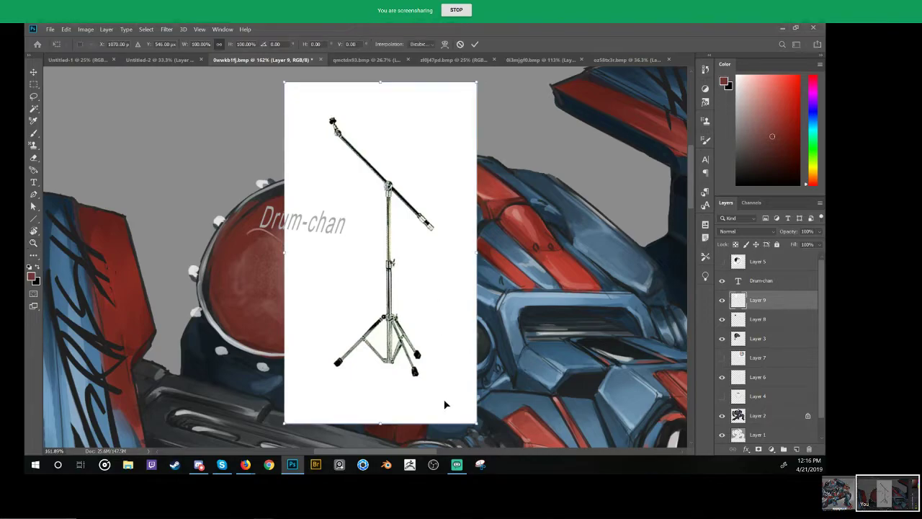
pyautogui.moveTo(393, 373); pyautogui.dragTo(508, 378)
pyautogui.press('space')
pyautogui.moveTo(539, 317); pyautogui.dragTo(498, 364)
pyautogui.moveTo(471, 245); pyautogui.dragTo(497, 243)
pyautogui.press('Return')
pyautogui.press('z')
pyautogui.moveTo(510, 339); pyautogui.dragTo(638, 312)
pyautogui.moveTo(485, 310); pyautogui.dragTo(395, 296)
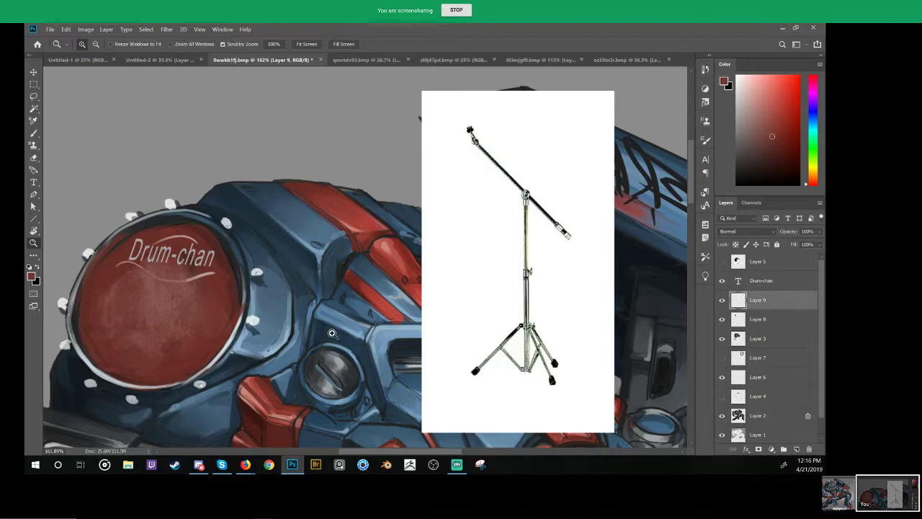
# Step: Add a new layer, sample a lug's light grey, and choose the 15 px brush from the nick-brushes set
pyautogui.click(796, 451)
pyautogui.press('b')
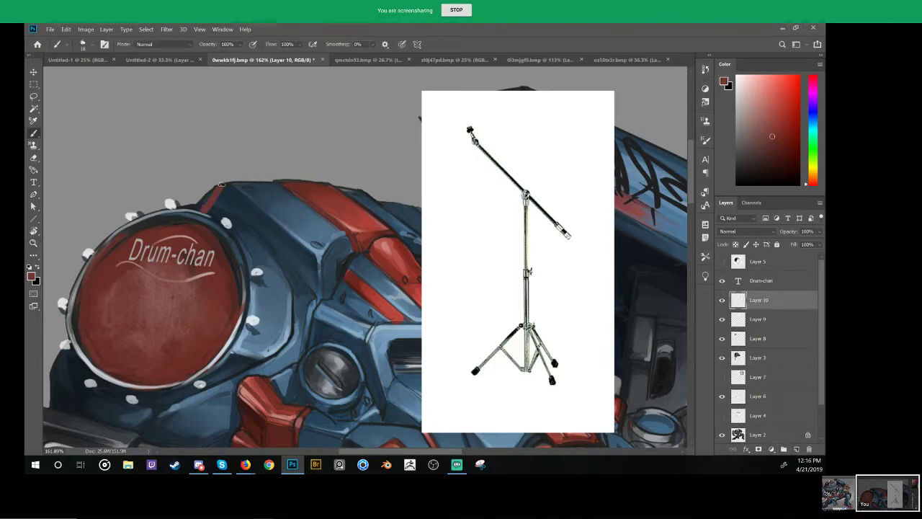
pyautogui.keyDown('alt'); pyautogui.click(199, 212); pyautogui.keyUp('alt')
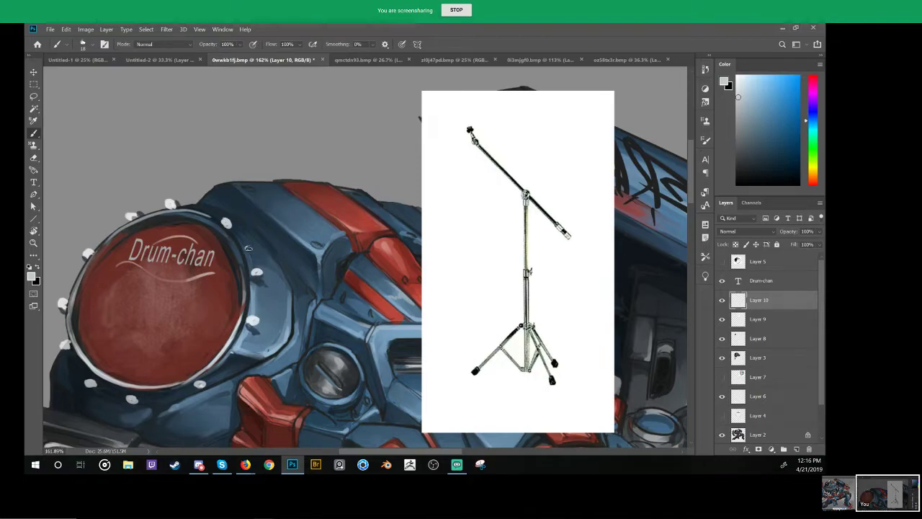
pyautogui.scroll(2, 246, 230)
pyautogui.rightClick(248, 231)
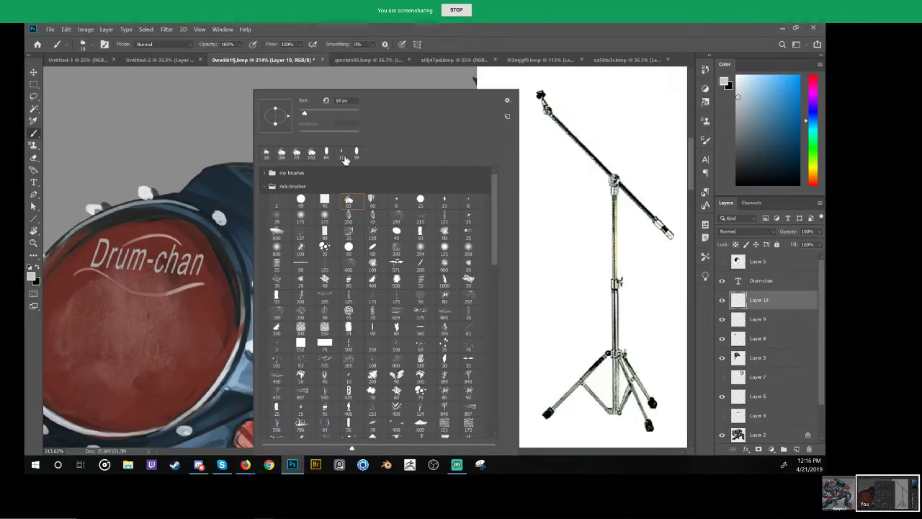
pyautogui.click(443, 201)
# Step: Paint a light grey boom arm with a clamp at the drum's upper right rim, undoing the unwanted strokes
pyautogui.click(243, 239)
pyautogui.hotkey('ctrl', 'z')
pyautogui.moveTo(237, 235)
pyautogui.mouseDown()
pyautogui.moveTo(240, 222)
pyautogui.moveTo(264, 214)
pyautogui.moveTo(228, 210)
pyautogui.moveTo(253, 206)
pyautogui.moveTo(252, 230)
pyautogui.moveTo(262, 220)
pyautogui.moveTo(263, 232)
pyautogui.moveTo(245, 240)
pyautogui.moveTo(249, 211)
pyautogui.moveTo(237, 232)
pyautogui.moveTo(184, 154)
pyautogui.mouseUp()
pyautogui.hotkey('ctrl', 'z')
pyautogui.hotkey('ctrl', 'z')
pyautogui.moveTo(232, 206)
pyautogui.mouseDown()
pyautogui.moveTo(148, 179)
pyautogui.moveTo(244, 204)
pyautogui.mouseUp()
pyautogui.moveTo(146, 176); pyautogui.dragTo(148, 179)
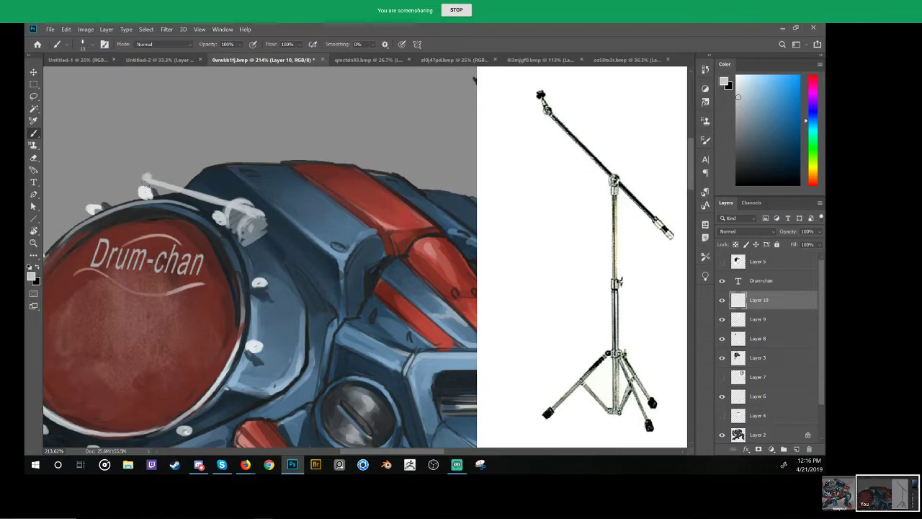
pyautogui.keyDown('alt'); pyautogui.click(265, 433); pyautogui.keyUp('alt')
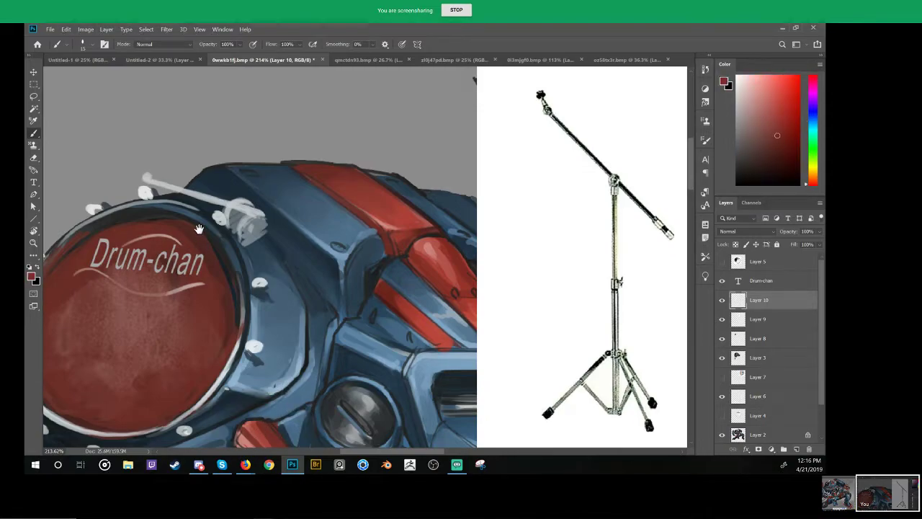
pyautogui.moveTo(198, 229); pyautogui.dragTo(204, 237)
pyautogui.moveTo(190, 137)
pyautogui.mouseDown()
pyautogui.moveTo(131, 232)
pyautogui.moveTo(211, 128)
pyautogui.mouseUp()
pyautogui.hotkey('ctrl', 'z')
pyautogui.hotkey('ctrl', 'z')
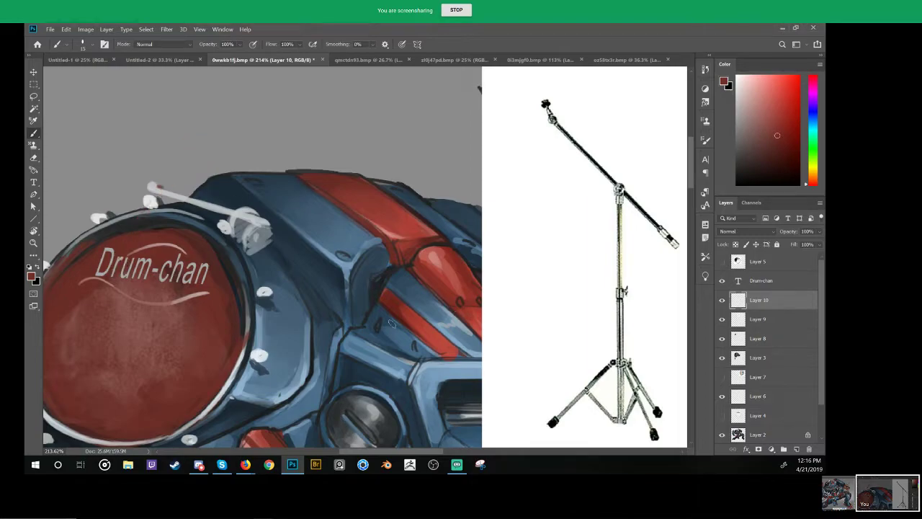
# Step: Refine the boom arm with sampled grey shading and white highlights, adding a round joint at its tip and a bolt on the clamp
pyautogui.keyDown('alt'); pyautogui.click(265, 248); pyautogui.keyUp('alt')
pyautogui.moveTo(257, 250); pyautogui.dragTo(274, 238)
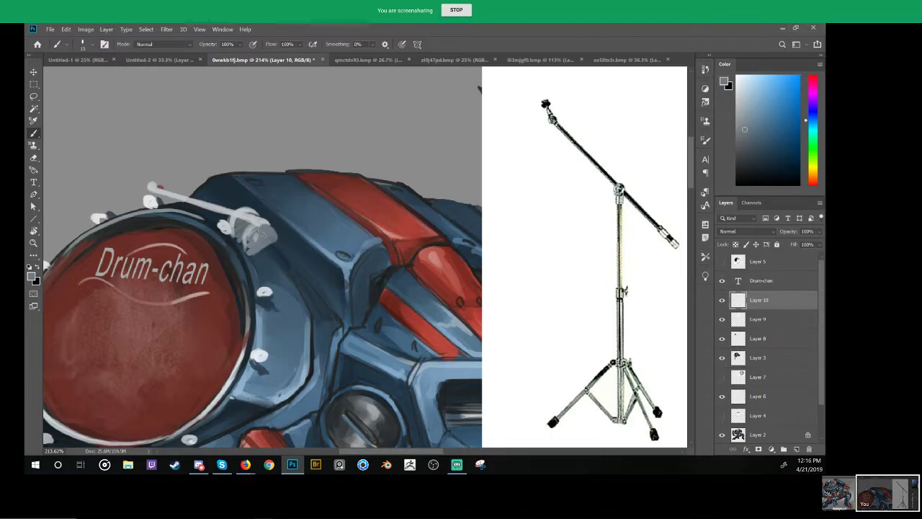
pyautogui.press('d')
pyautogui.press('x')
pyautogui.moveTo(251, 233)
pyautogui.mouseDown()
pyautogui.moveTo(247, 210)
pyautogui.moveTo(166, 184)
pyautogui.mouseUp()
pyautogui.hotkey('ctrl', 'z')
pyautogui.moveTo(236, 212); pyautogui.dragTo(154, 189)
pyautogui.moveTo(239, 210)
pyautogui.mouseDown()
pyautogui.moveTo(150, 184)
pyautogui.moveTo(165, 190)
pyautogui.mouseUp()
pyautogui.hotkey('ctrl', 'z')
pyautogui.hotkey('ctrl', 'z')
pyautogui.moveTo(257, 231)
pyautogui.mouseDown()
pyautogui.moveTo(270, 217)
pyautogui.moveTo(284, 229)
pyautogui.moveTo(277, 256)
pyautogui.moveTo(248, 222)
pyautogui.moveTo(257, 222)
pyautogui.mouseUp()
pyautogui.hotkey('ctrl', 'z')
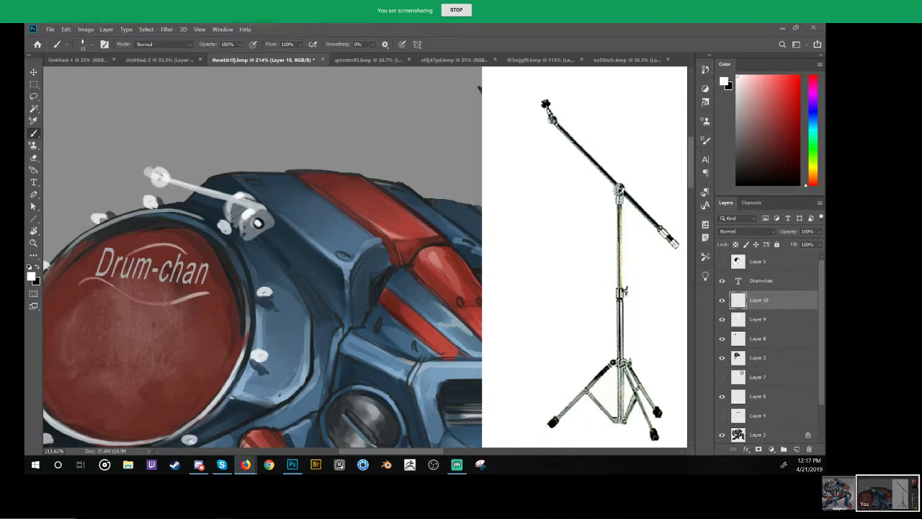
# Step: Examine the joint details in the Gibraltar Cymbal Boom Arm photo on the Sweetwater product page
pyautogui.moveTo(26, 130); pyautogui.dragTo(419, 371)
pyautogui.scroll(-3, 384, 186)
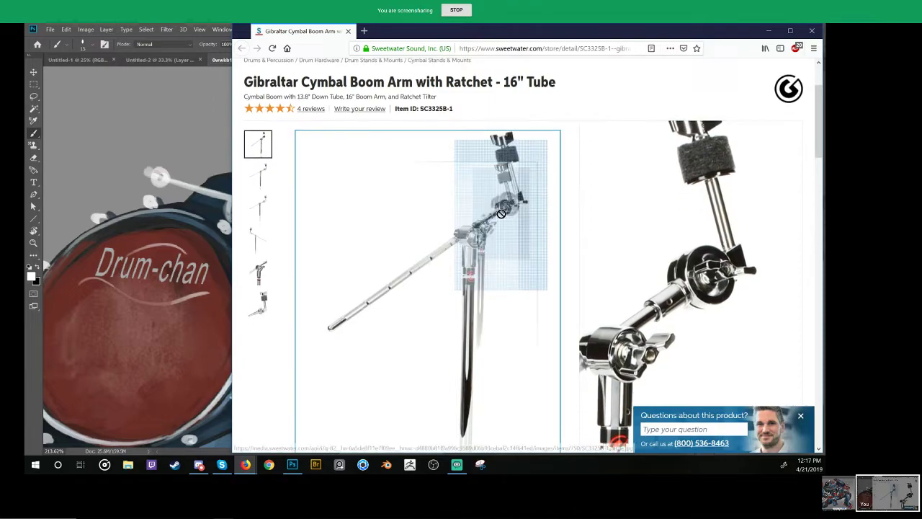
pyautogui.click(175, 333)
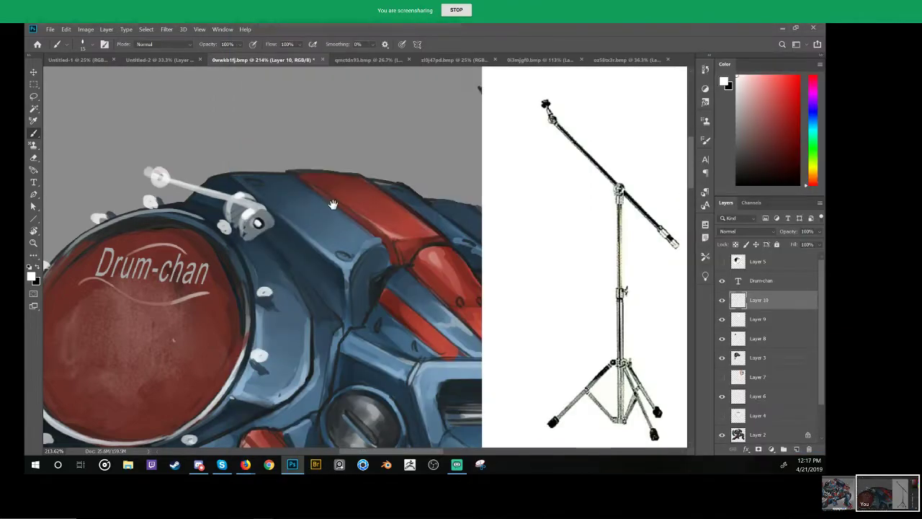
pyautogui.moveTo(333, 206); pyautogui.dragTo(374, 272)
pyautogui.moveTo(347, 130)
pyautogui.mouseDown()
pyautogui.moveTo(343, 181)
pyautogui.moveTo(393, 162)
pyautogui.mouseUp()
pyautogui.hotkey('ctrl', 'z')
pyautogui.moveTo(338, 163); pyautogui.dragTo(398, 229)
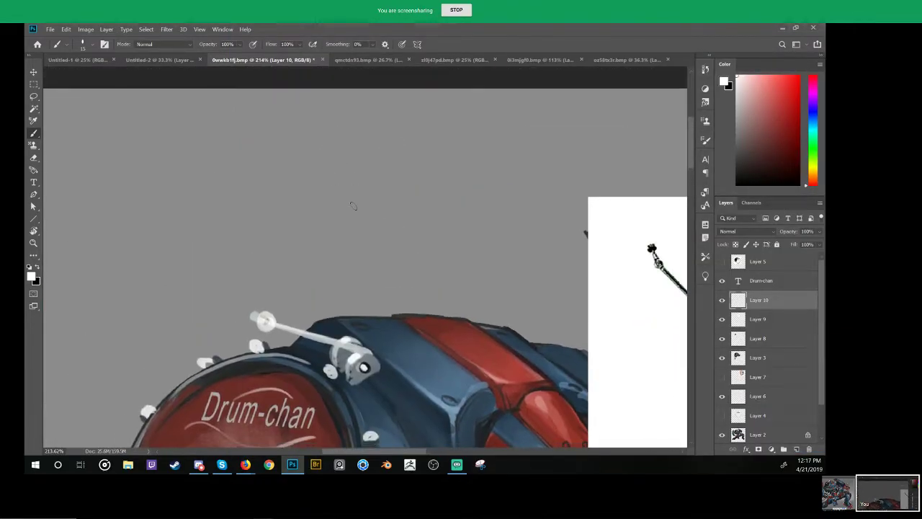
pyautogui.moveTo(353, 209); pyautogui.dragTo(321, 229)
pyautogui.moveTo(515, 324); pyautogui.dragTo(389, 303)
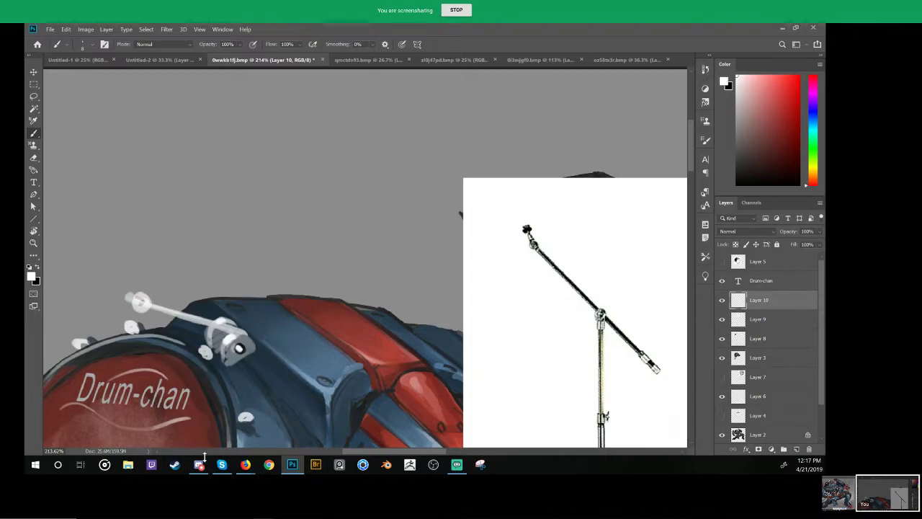
# Step: Switch to the browser and enlarge the Gibraltar Cymbal Boom Arm photo to examine its ratchet joint and felt-padded end
pyautogui.moveTo(245, 464)
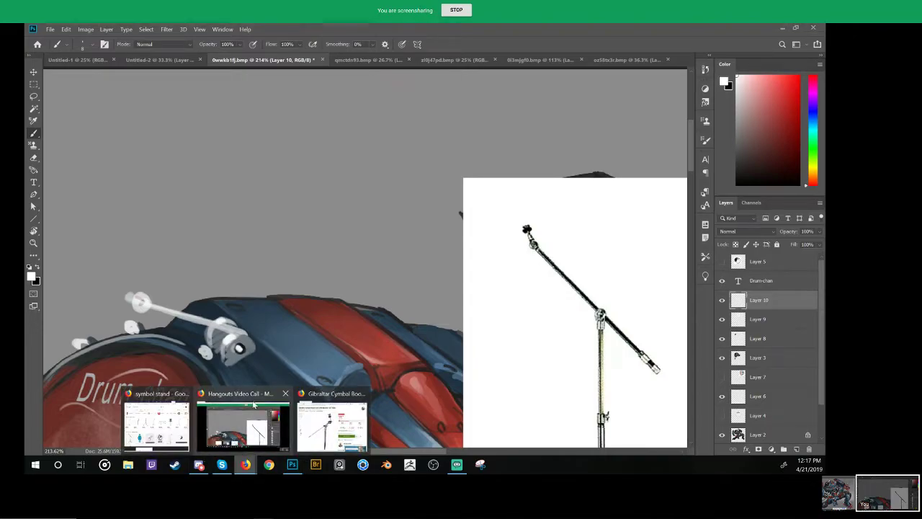
pyautogui.click(314, 418)
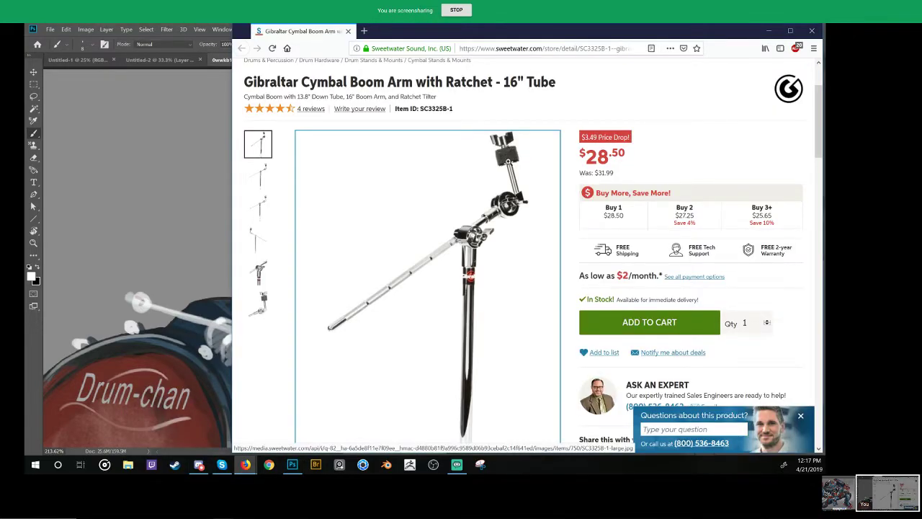
pyautogui.click(520, 153)
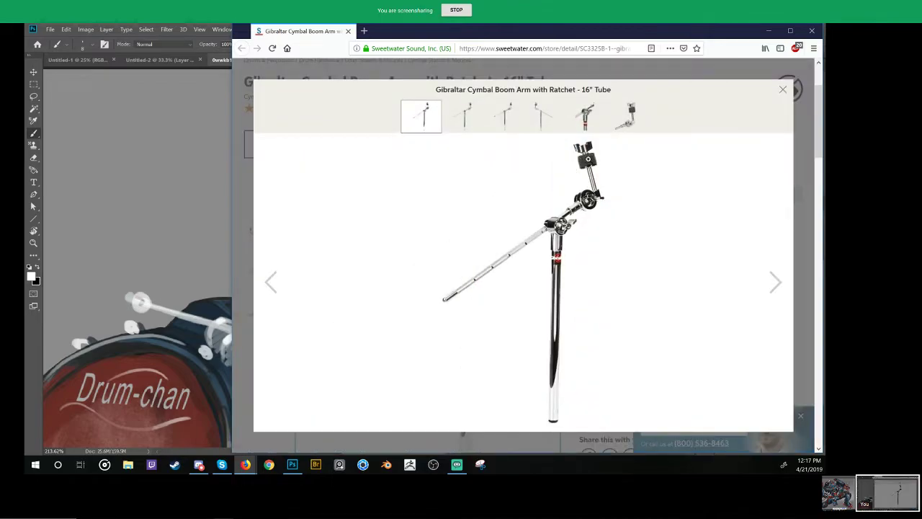
pyautogui.click(588, 159)
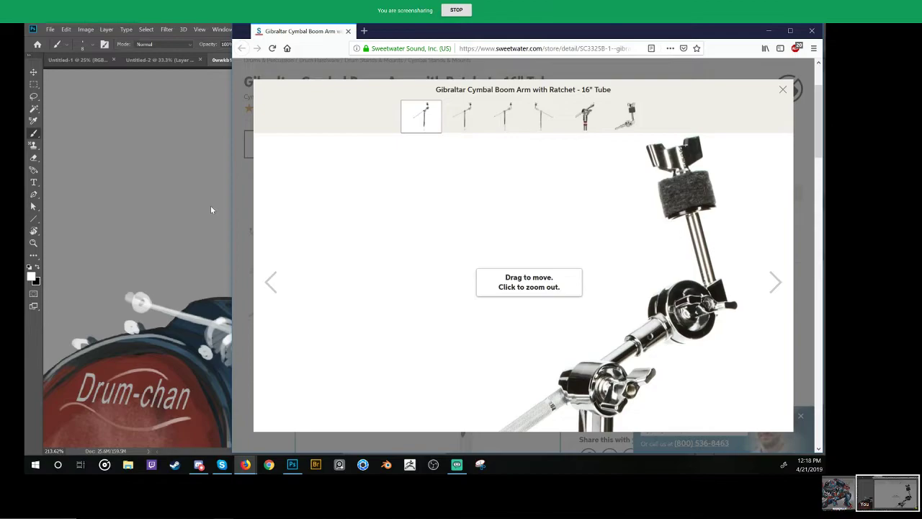
pyautogui.scroll(-5, 566, 257)
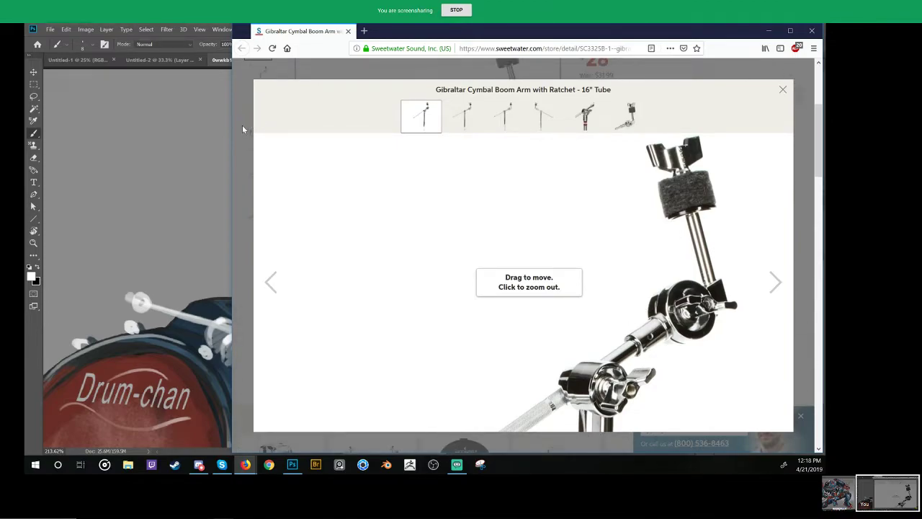
pyautogui.click(147, 145)
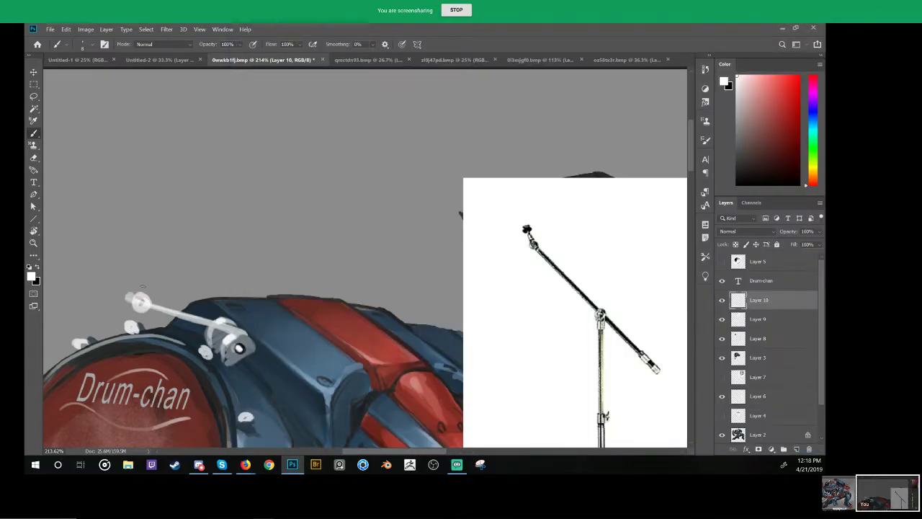
# Step: Try sketching a long white cymbal outline with a small rounded end in the empty area above the boom arm
pyautogui.moveTo(210, 289); pyautogui.dragTo(258, 242)
pyautogui.moveTo(238, 277); pyautogui.dragTo(196, 288)
pyautogui.press('b')
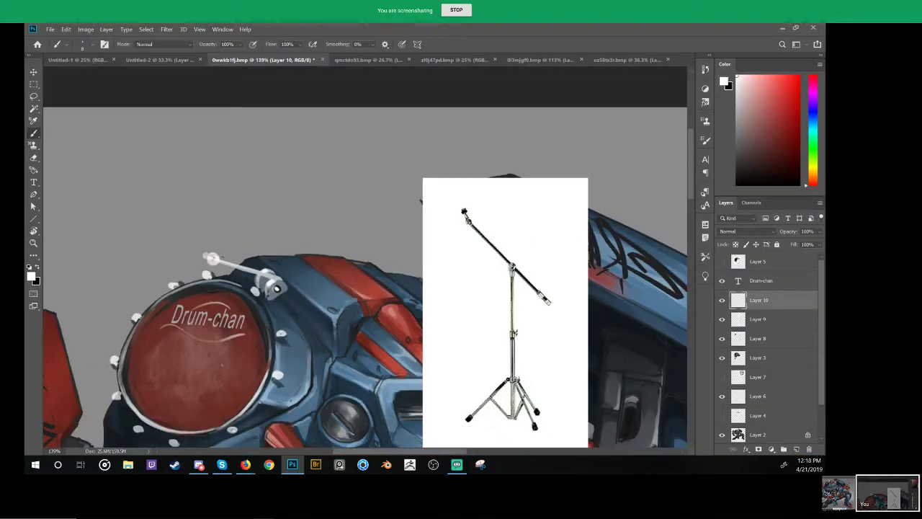
pyautogui.moveTo(221, 172)
pyautogui.mouseDown()
pyautogui.moveTo(236, 172)
pyautogui.moveTo(233, 179)
pyautogui.mouseUp()
pyautogui.moveTo(182, 190)
pyautogui.mouseDown()
pyautogui.moveTo(161, 196)
pyautogui.moveTo(304, 134)
pyautogui.moveTo(320, 144)
pyautogui.moveTo(185, 187)
pyautogui.mouseUp()
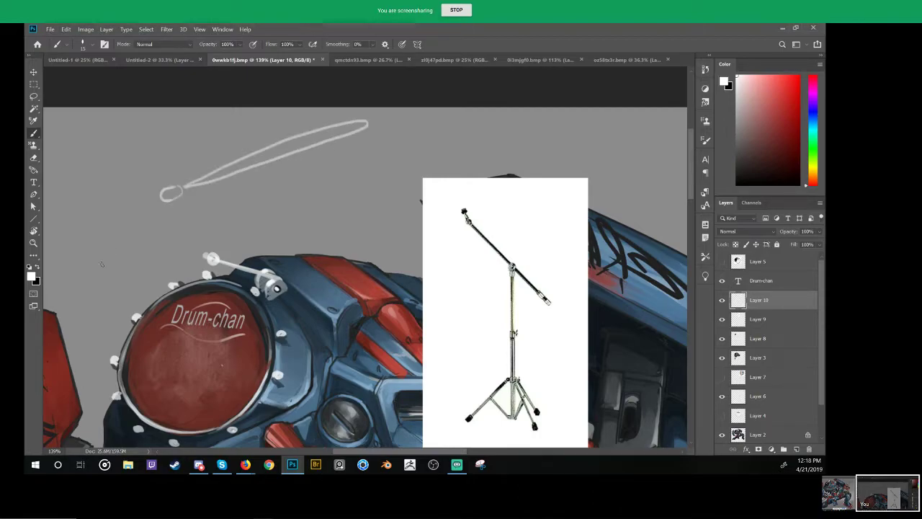
pyautogui.hotkey('ctrl', 'z')
pyautogui.hotkey('ctrl', 'shift', 'z')
pyautogui.moveTo(223, 179); pyautogui.dragTo(201, 213)
pyautogui.hotkey('ctrl', 'z')
pyautogui.hotkey('ctrl', 'z')
pyautogui.hotkey('ctrl', 'z')
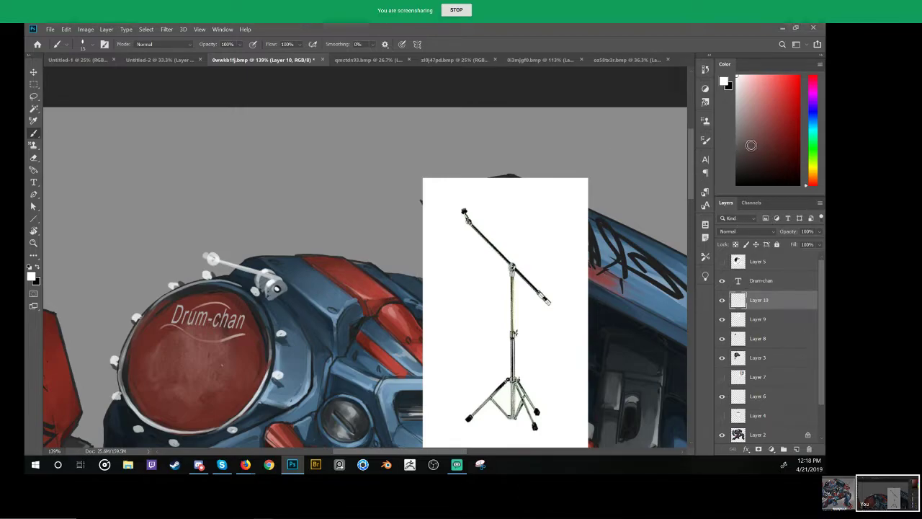
# Step: Pick a darker reddish grey and try painting strokes around and above the boom arm's tip, undoing them
pyautogui.moveTo(751, 147); pyautogui.dragTo(736, 141)
pyautogui.moveTo(740, 137); pyautogui.dragTo(744, 137)
pyautogui.moveTo(235, 228); pyautogui.dragTo(186, 298)
pyautogui.hotkey('ctrl', 'z')
pyautogui.moveTo(212, 260)
pyautogui.mouseDown()
pyautogui.moveTo(170, 340)
pyautogui.moveTo(228, 228)
pyautogui.mouseUp()
pyautogui.hotkey('ctrl', 'z')
pyautogui.hotkey('ctrl', 'z')
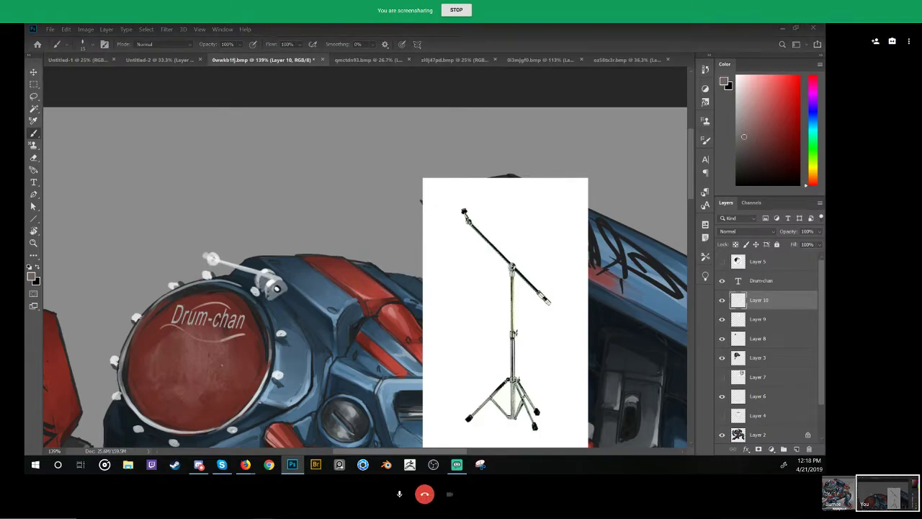
# Step: Paste the Figure 4 drumstick photo into the painting and paint a reddish-grey stick across the drum, placing its layer above the Drum-chan text
pyautogui.hotkey('alt', 'Tab')
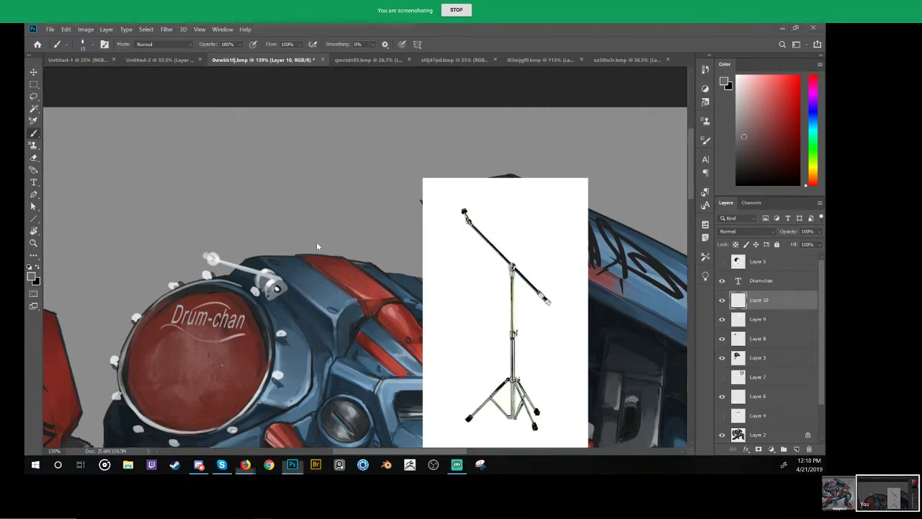
pyautogui.hotkey('ctrl', 'v')
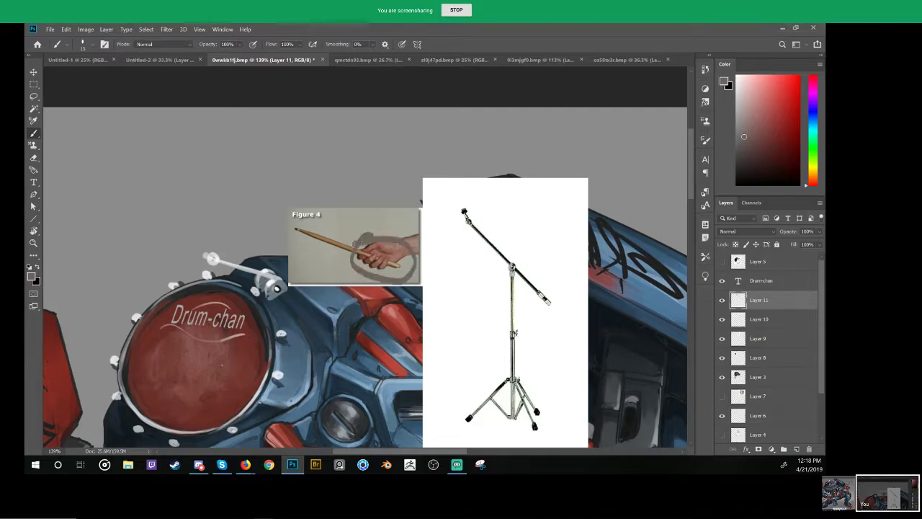
pyautogui.rightClick(231, 216)
pyautogui.click(280, 210)
pyautogui.moveTo(212, 222)
pyautogui.mouseDown()
pyautogui.moveTo(202, 222)
pyautogui.moveTo(173, 328)
pyautogui.mouseUp()
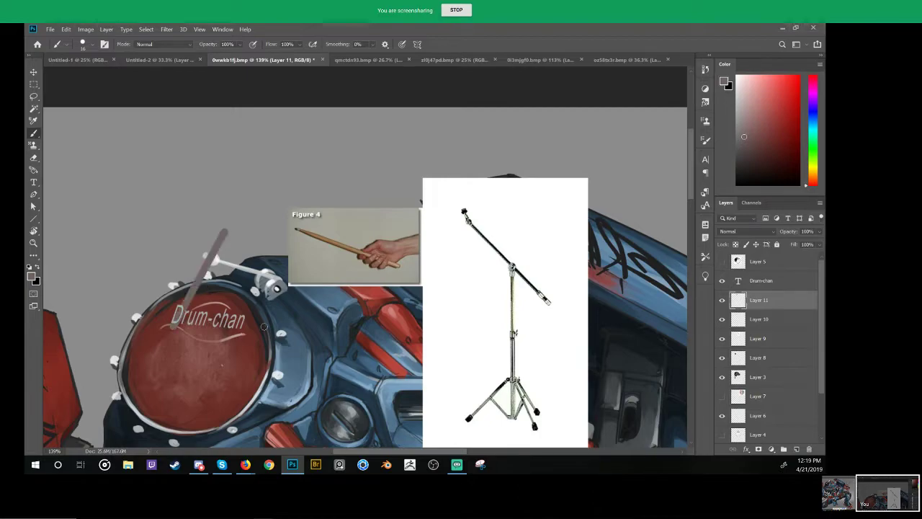
pyautogui.moveTo(760, 266); pyautogui.dragTo(765, 271)
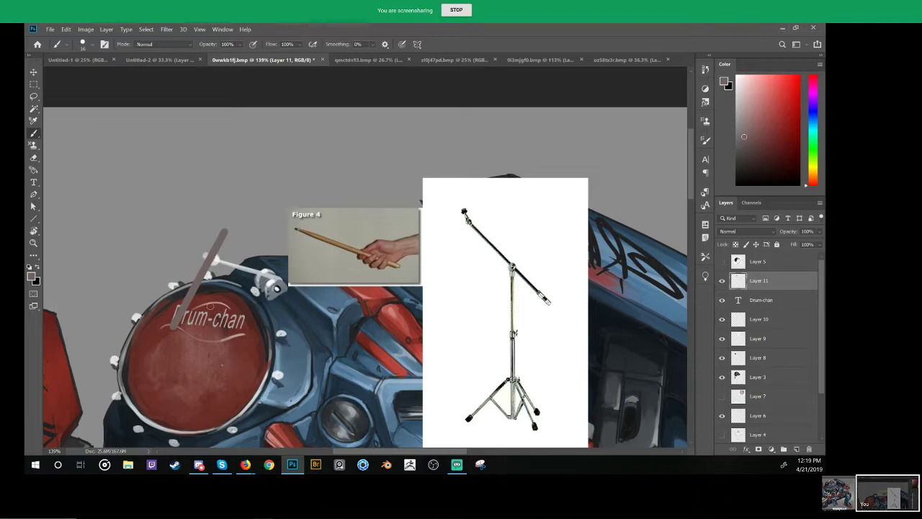
# Step: Separate the Figure 4 drumstick photo onto its own layer and move it over the upper part of the cymbal stand reference
pyautogui.press('m')
pyautogui.moveTo(280, 180); pyautogui.dragTo(443, 311)
pyautogui.rightClick(376, 251)
pyautogui.click(408, 328)
pyautogui.moveTo(381, 272); pyautogui.dragTo(498, 209)
# Step: Select the painted drumstick's layer, stretch it to about 126% height and skew it about -5.6 degrees over the drum
pyautogui.keyDown('ctrl'); pyautogui.rightClick(217, 250); pyautogui.keyUp('ctrl')
pyautogui.click(239, 256)
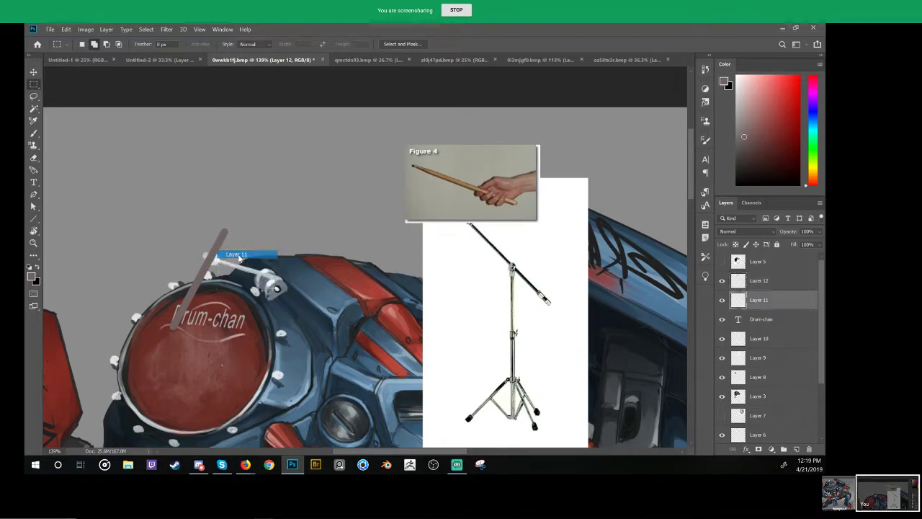
pyautogui.hotkey('ctrl', 't')
pyautogui.moveTo(196, 336); pyautogui.dragTo(184, 360)
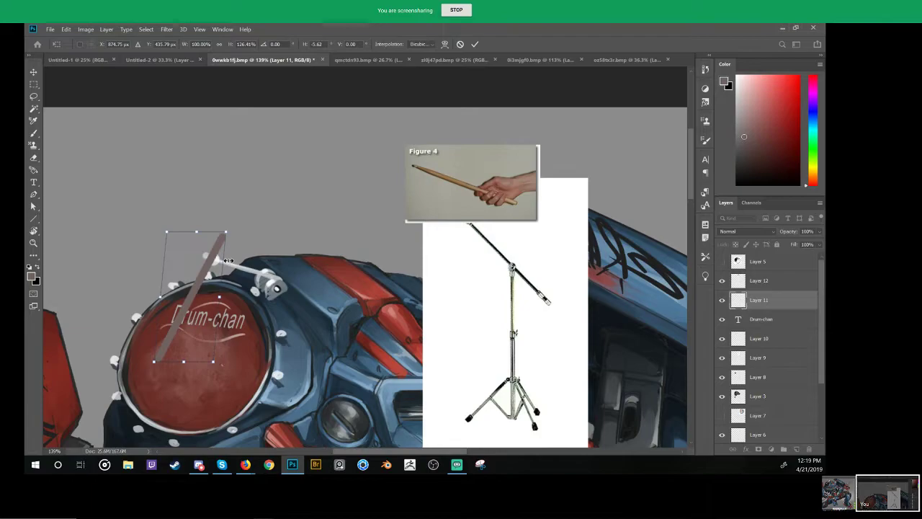
pyautogui.press('Return')
pyautogui.press('z')
pyautogui.scroll(-2, 219, 271)
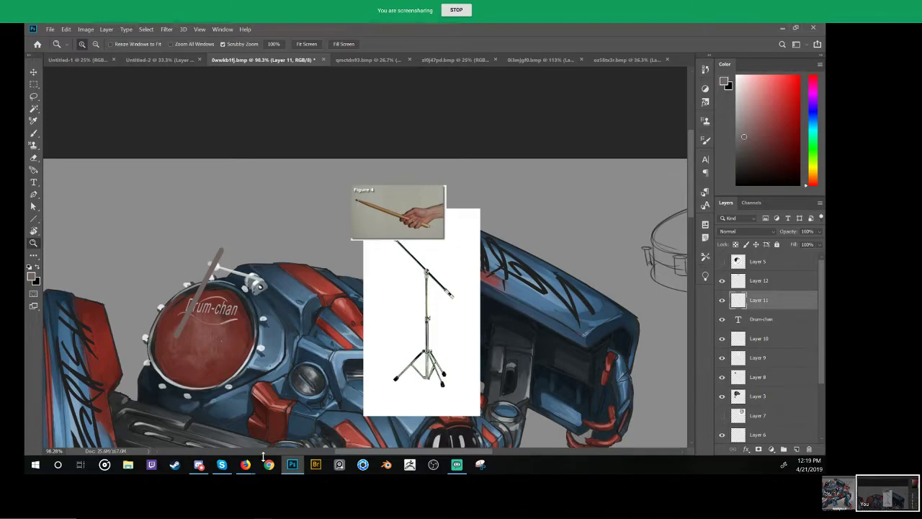
# Step: Switch to the browser and run a Google image search for "zylgan symbol"
pyautogui.moveTo(246, 466)
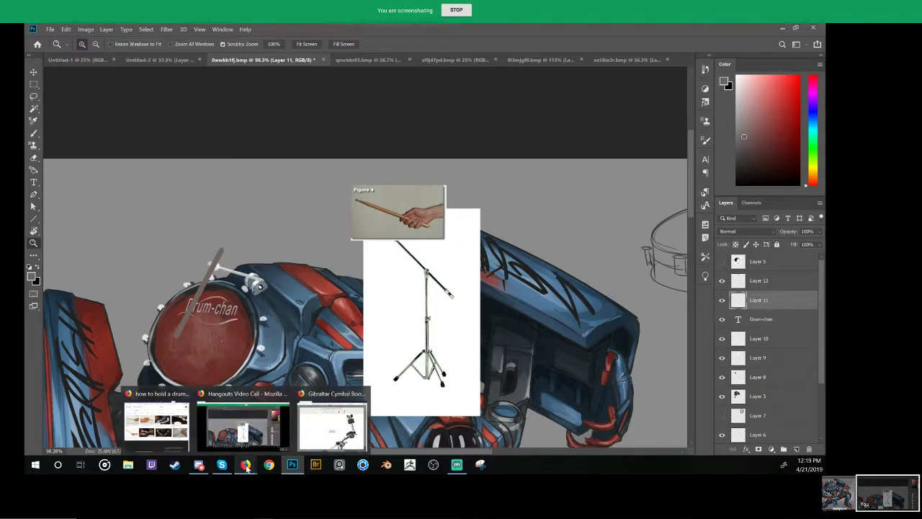
pyautogui.click(312, 432)
pyautogui.click(479, 48)
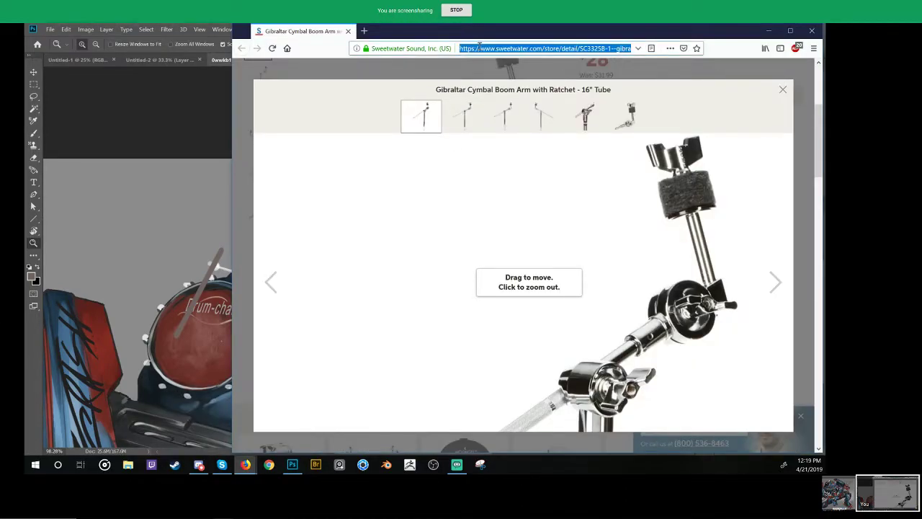
pyautogui.write('zylg')
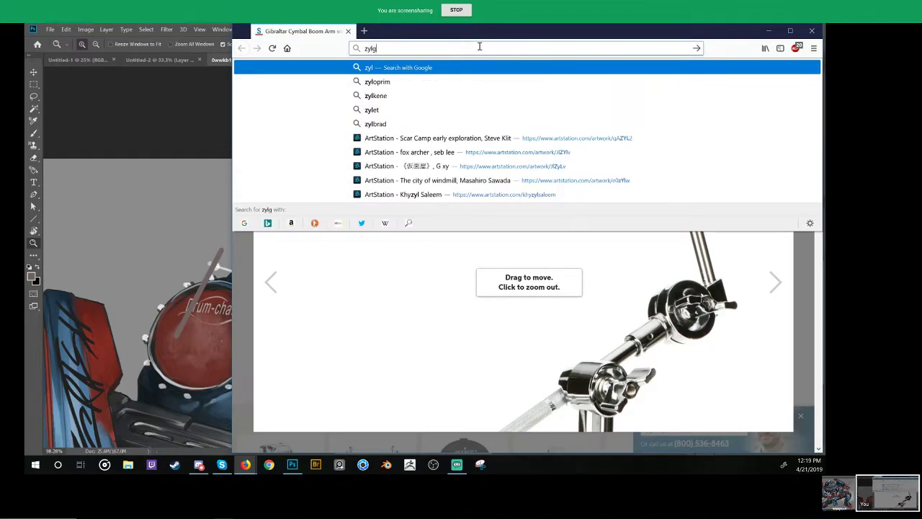
pyautogui.write('an s')
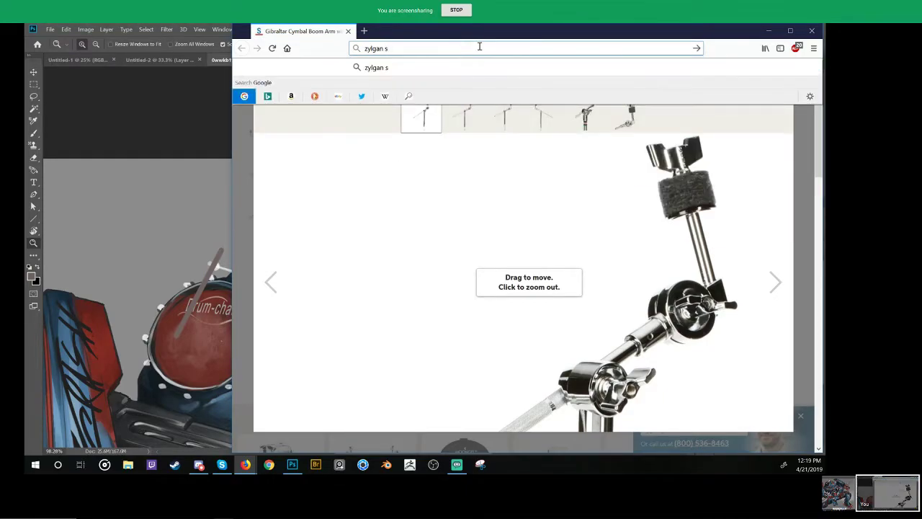
pyautogui.press('Up')
pyautogui.press('Up')
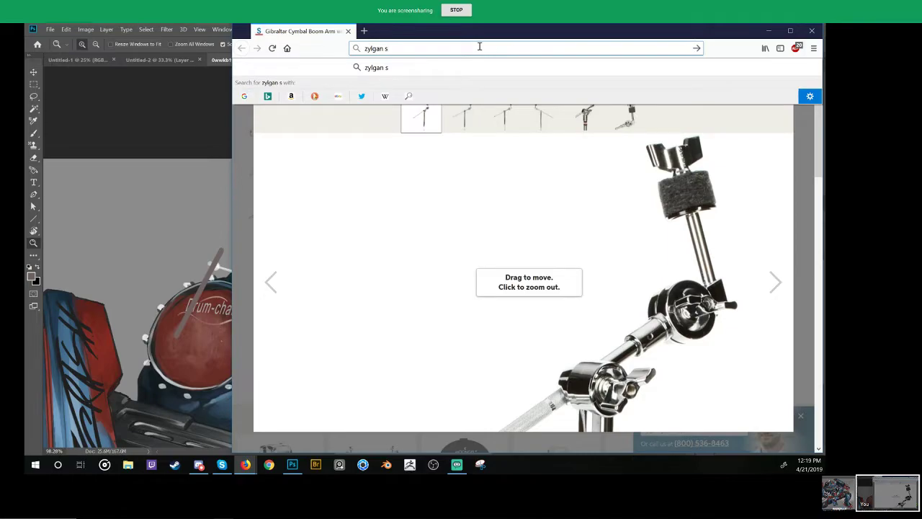
pyautogui.write('ymbol')
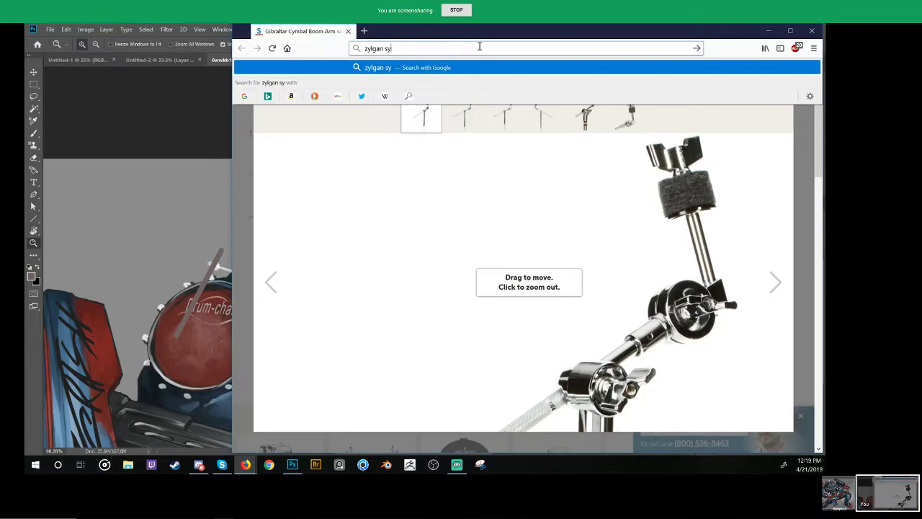
pyautogui.press('Return')
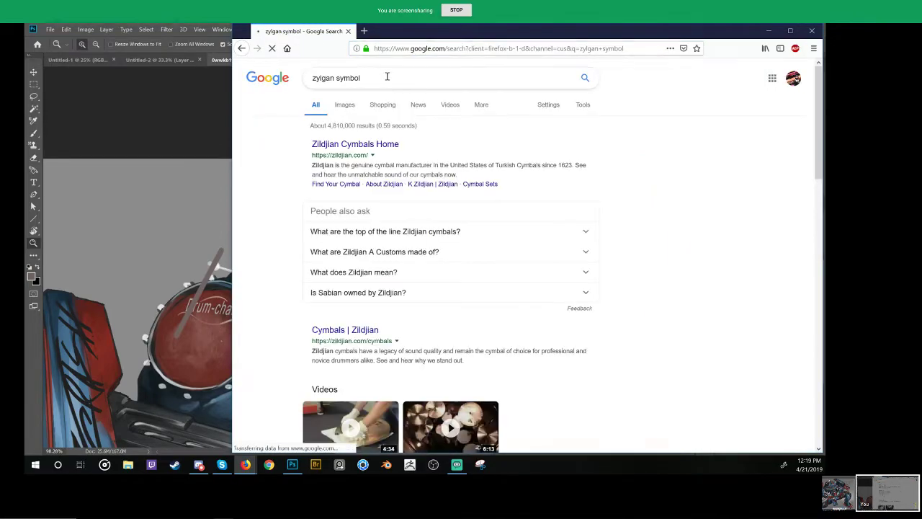
pyautogui.click(345, 106)
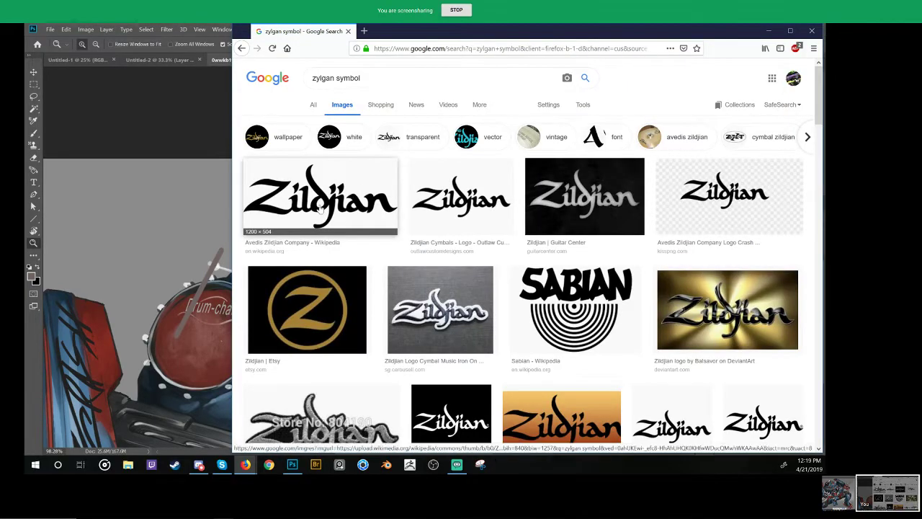
# Step: Browse the Zildjian image results and enlarge the K Constantinople HiHats and K Custom Hybrid Ride cymbal photos
pyautogui.scroll(-1, 396, 244)
pyautogui.scroll(-5, 396, 243)
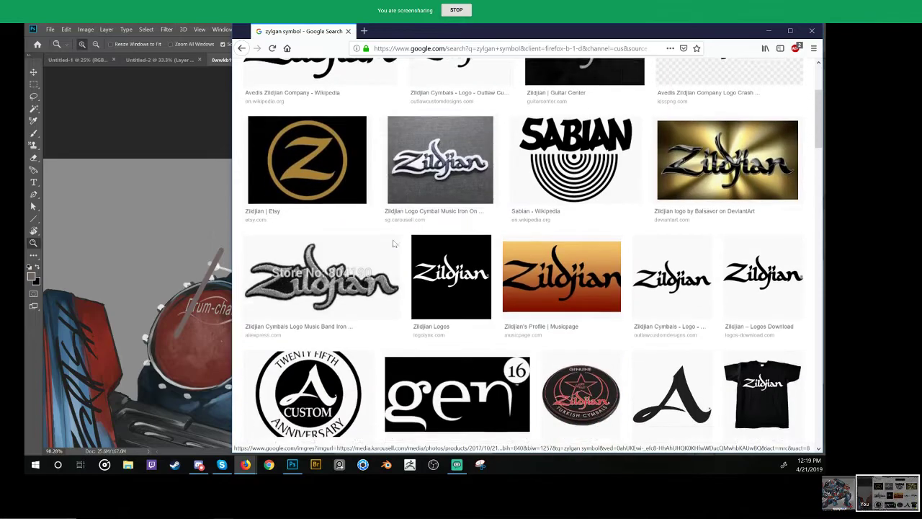
pyautogui.scroll(4, 461, 259)
pyautogui.scroll(-3, 469, 260)
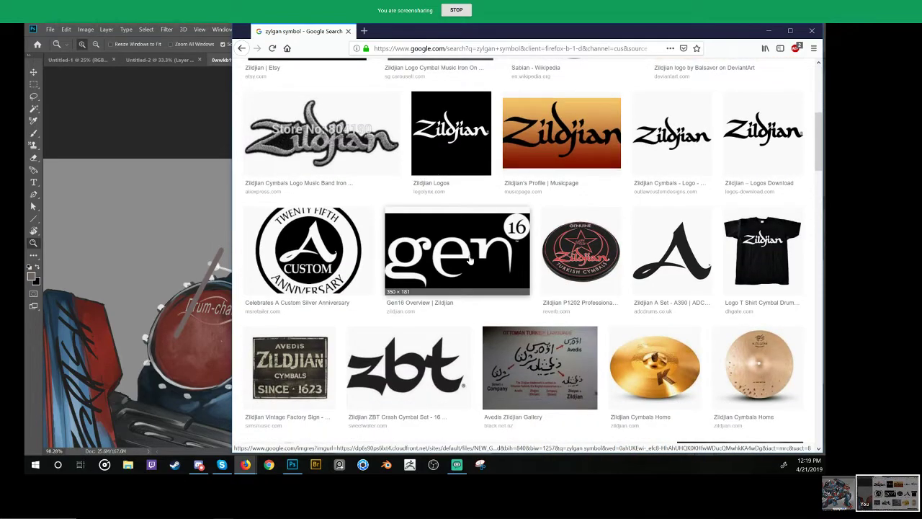
pyautogui.click(774, 365)
pyautogui.press('Escape')
pyautogui.scroll(4, 582, 306)
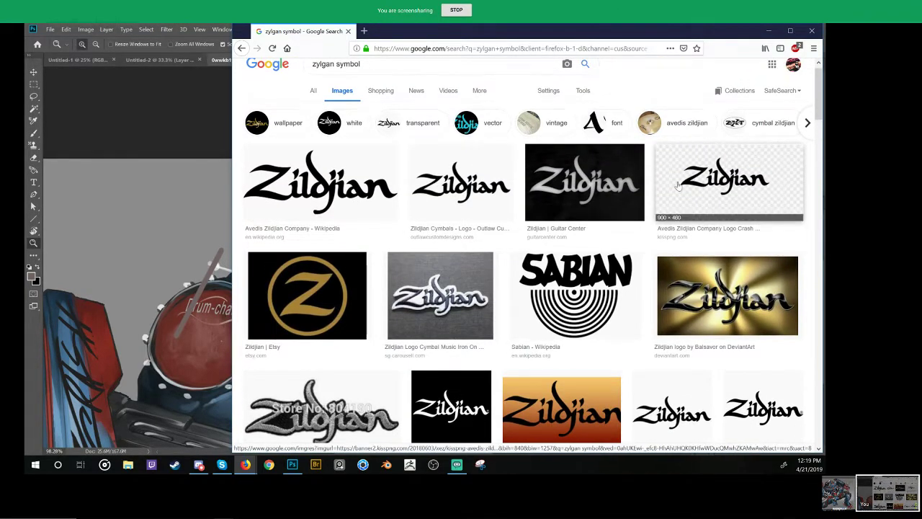
pyautogui.scroll(-3, 482, 182)
pyautogui.scroll(-2, 483, 182)
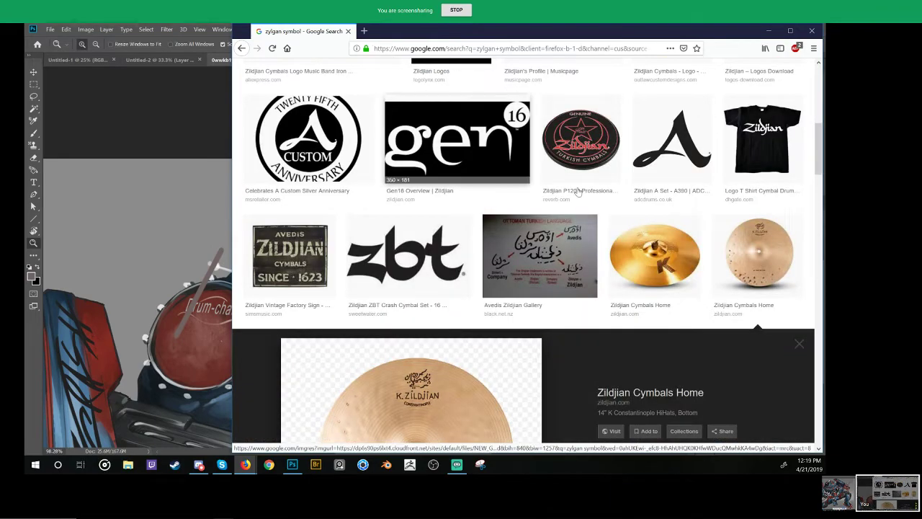
pyautogui.click(651, 253)
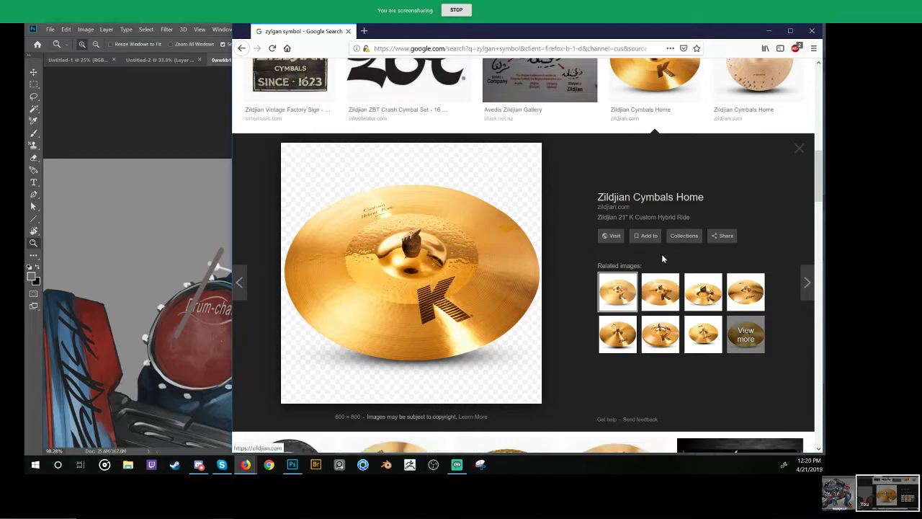
# Step: Narrow the image results to avedis zildjian and copy the 22-inch Zildjian K Constantinople Bounce Ride photo
pyautogui.scroll(3, 545, 274)
pyautogui.scroll(5, 545, 287)
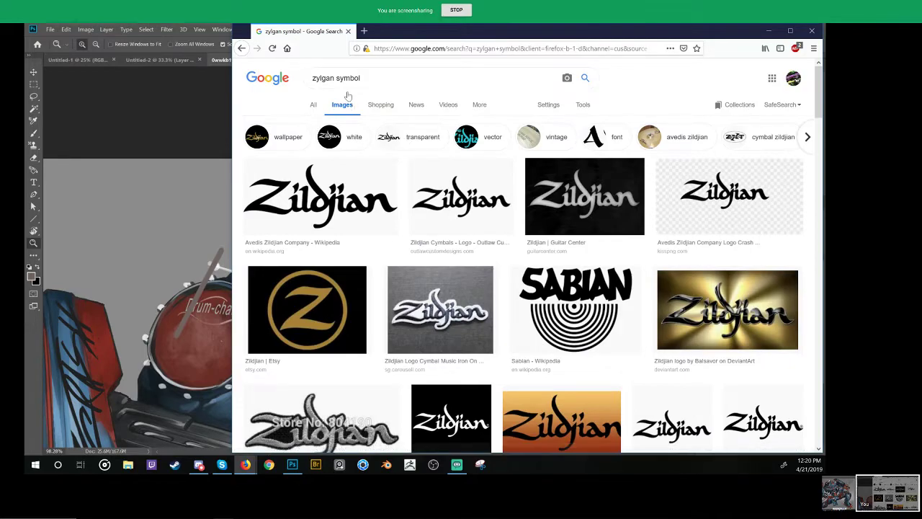
pyautogui.click(672, 137)
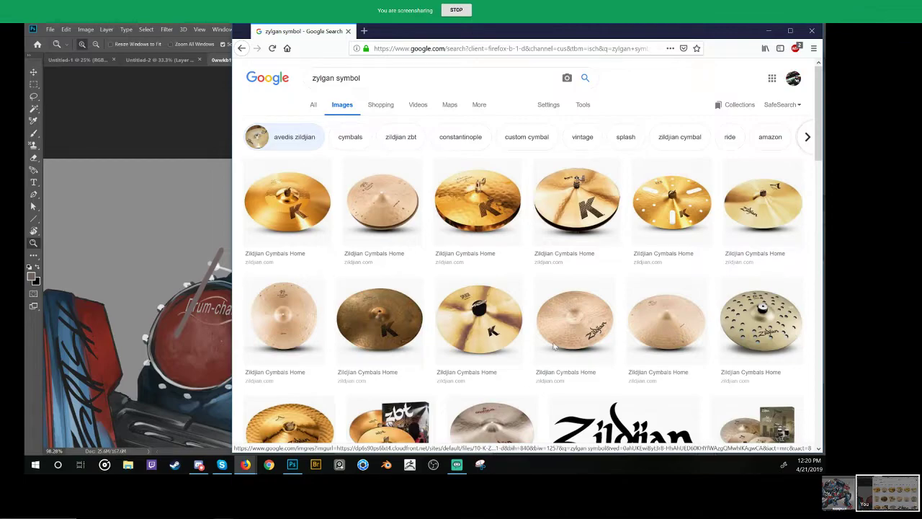
pyautogui.click(592, 317)
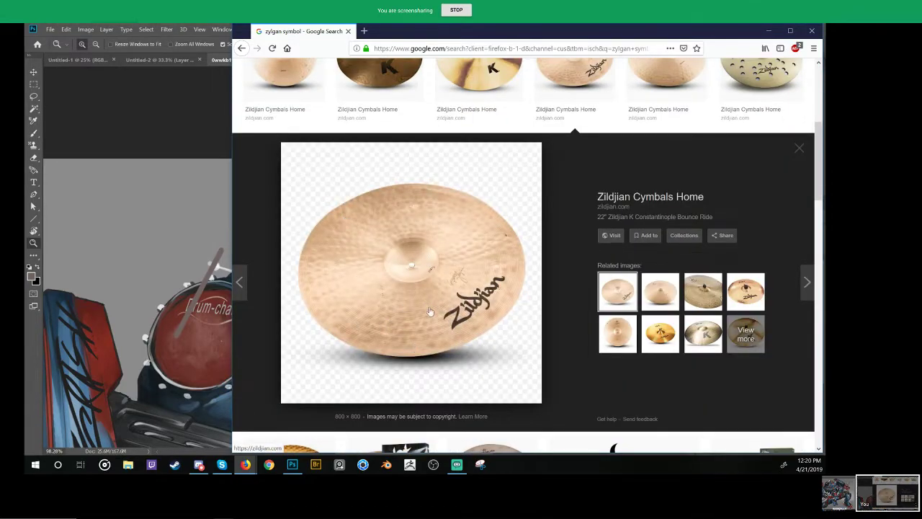
pyautogui.moveTo(435, 297); pyautogui.dragTo(435, 302)
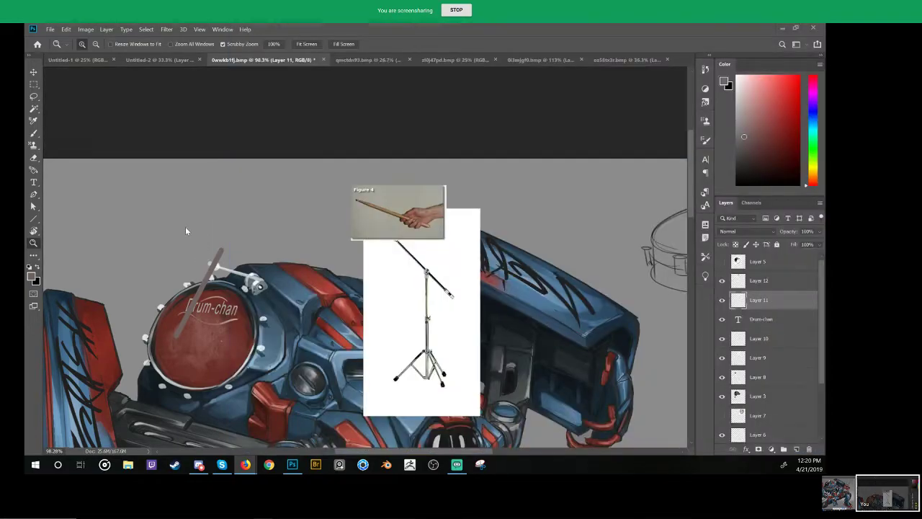
# Step: Paste the cymbal photo into the robot painting and remove the black background around it
pyautogui.moveTo(187, 230); pyautogui.dragTo(283, 297)
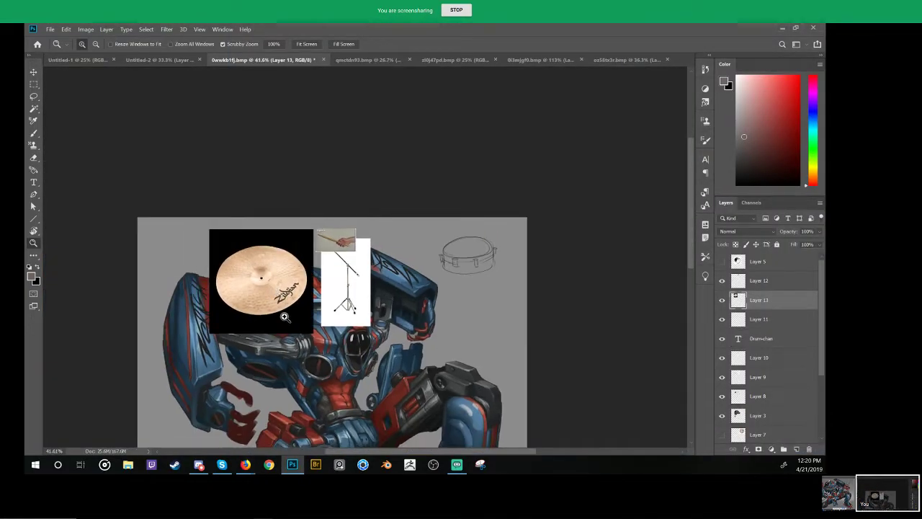
pyautogui.press('w')
pyautogui.click(285, 316)
pyautogui.press('Delete')
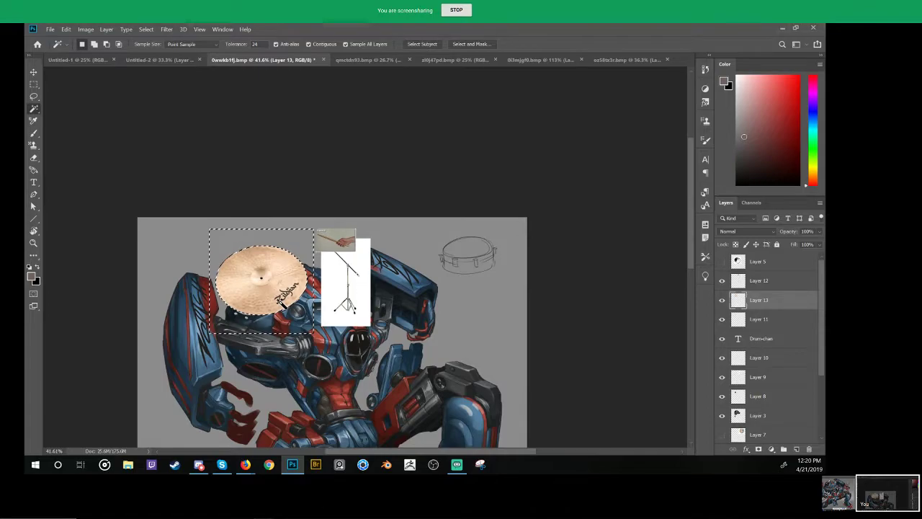
pyautogui.hotkey('ctrl', 'd')
# Step: Scale the pasted cymbal down to roughly the drum's size and flip it horizontally beside the shoulder drum
pyautogui.hotkey('ctrl', 't')
pyautogui.moveTo(305, 245); pyautogui.dragTo(333, 266)
pyautogui.rightClick(267, 281)
pyautogui.click(288, 399)
pyautogui.press('Return')
pyautogui.press('z')
pyautogui.hotkey('ctrl', '0')
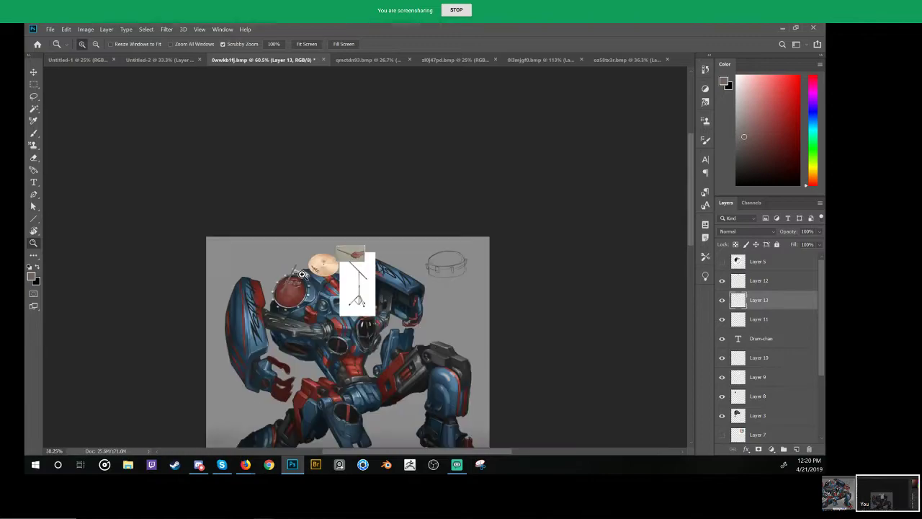
# Step: Try enlarging the cymbal to about 321% and placing it over the robot's head and shoulders
pyautogui.hotkey('ctrl', 't')
pyautogui.moveTo(351, 125); pyautogui.dragTo(372, 142)
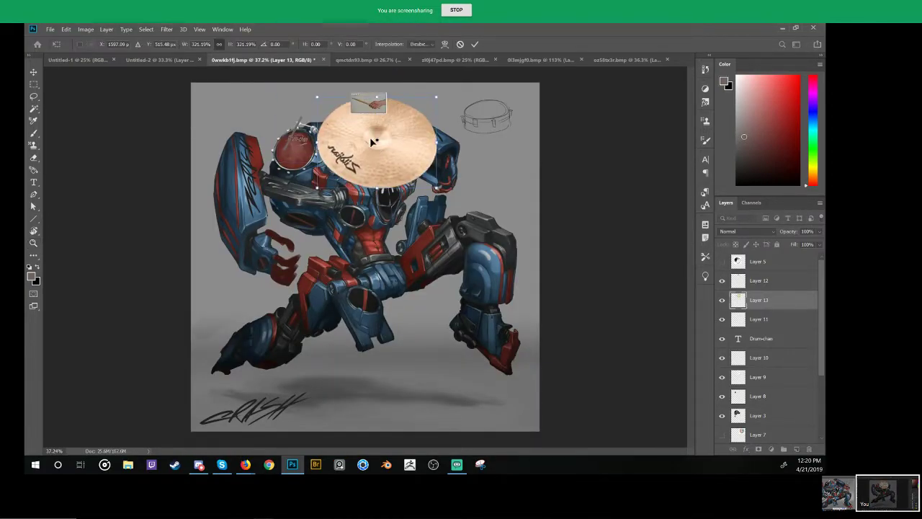
pyautogui.hotkey('ctrl', 'z')
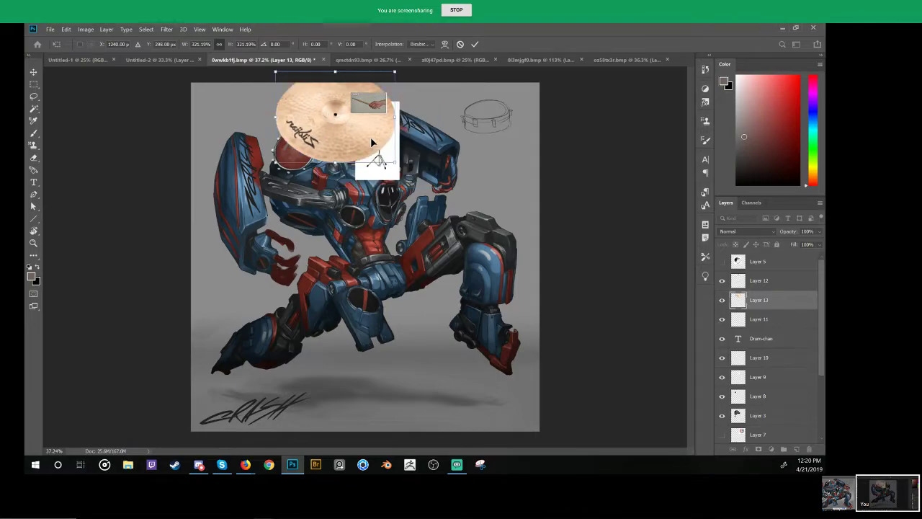
pyautogui.press('Escape')
# Step: Move the small cymbal to the empty background above the robot's lettered arm shield beside the drum
pyautogui.moveTo(330, 131); pyautogui.dragTo(285, 151)
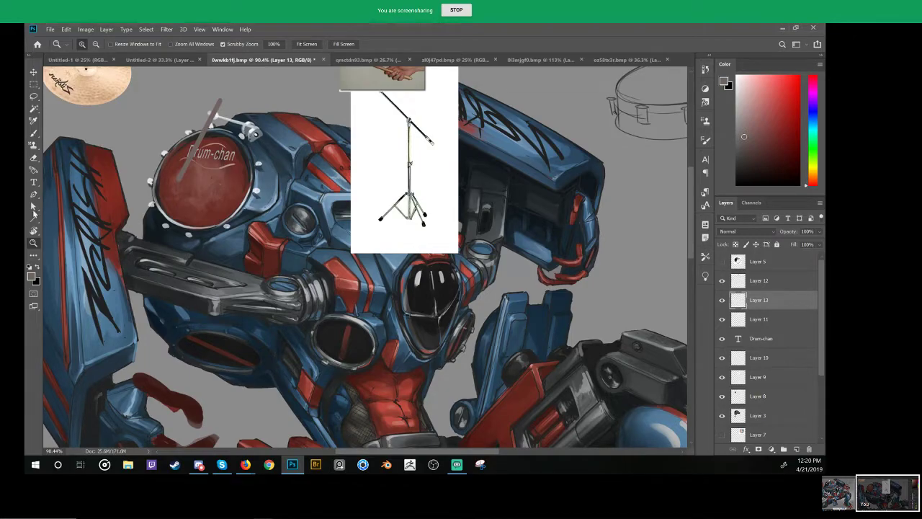
pyautogui.click(26, 140)
pyautogui.keyDown('alt'); pyautogui.click(408, 196); pyautogui.keyUp('alt')
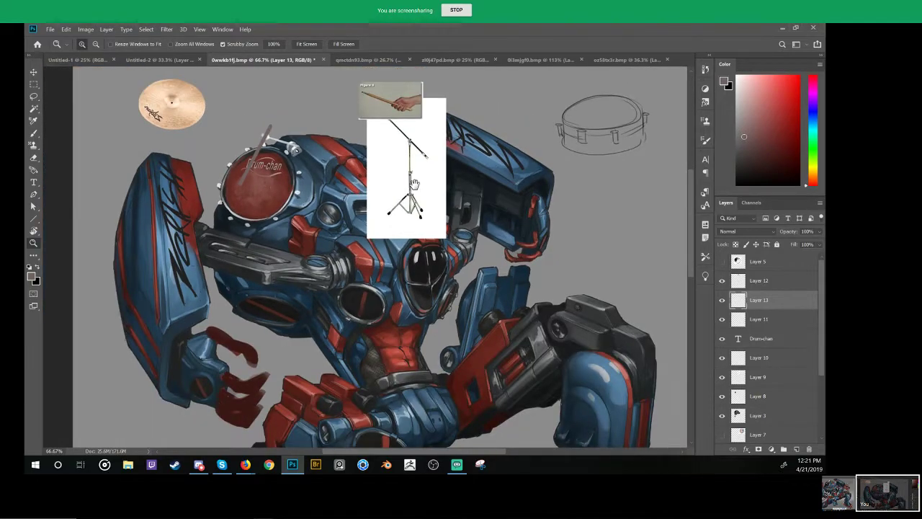
# Step: Combine the drumstick photo and cymbal stand reference into one layer and move them to the empty background beside the robot, under the drum sketch
pyautogui.moveTo(413, 185); pyautogui.dragTo(378, 225)
pyautogui.rightClick(364, 151)
pyautogui.click(378, 150)
pyautogui.rightClick(371, 185)
pyautogui.click(385, 195)
pyautogui.press('Delete')
pyautogui.moveTo(370, 227)
pyautogui.mouseDown()
pyautogui.moveTo(448, 229)
pyautogui.moveTo(603, 284)
pyautogui.moveTo(603, 262)
pyautogui.mouseUp()
pyautogui.moveTo(484, 308); pyautogui.dragTo(467, 268)
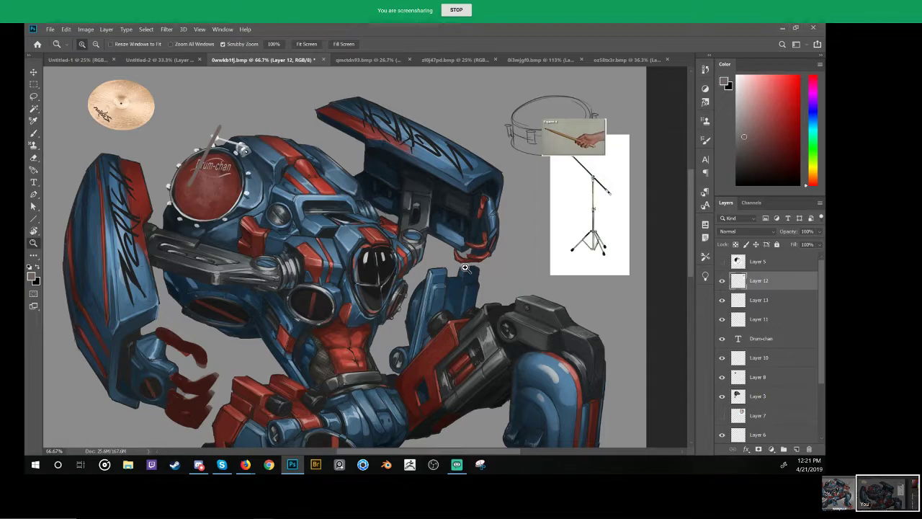
# Step: Paste the drum-kit photo from the browser onto the canvas and enlarge it to about 244% over the robot
pyautogui.click(1, 344)
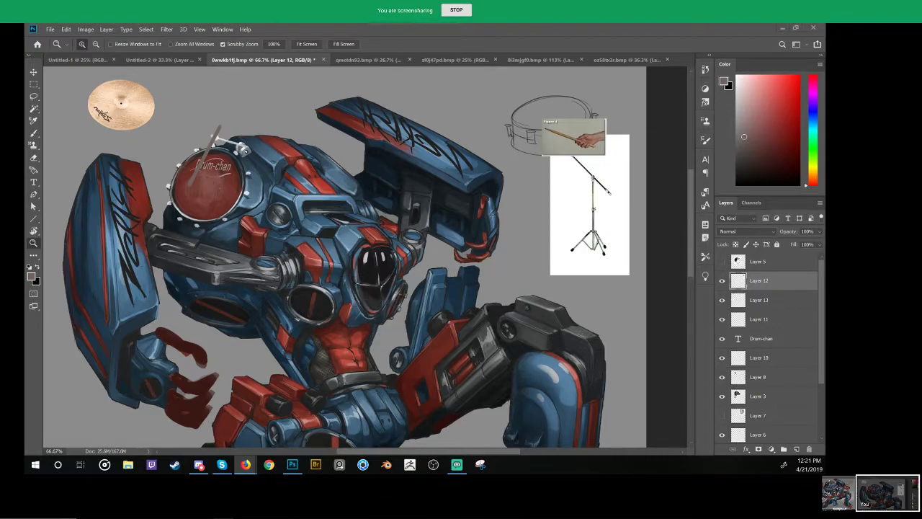
pyautogui.hotkey('ctrl', 'v')
pyautogui.press('b')
pyautogui.moveTo(241, 301); pyautogui.dragTo(314, 282)
pyautogui.hotkey('ctrl', 't')
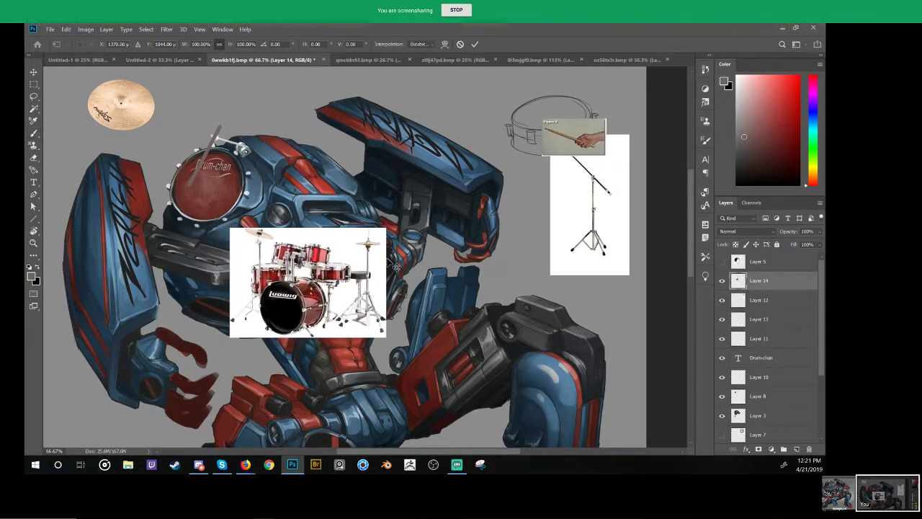
pyautogui.moveTo(394, 225); pyautogui.dragTo(504, 145)
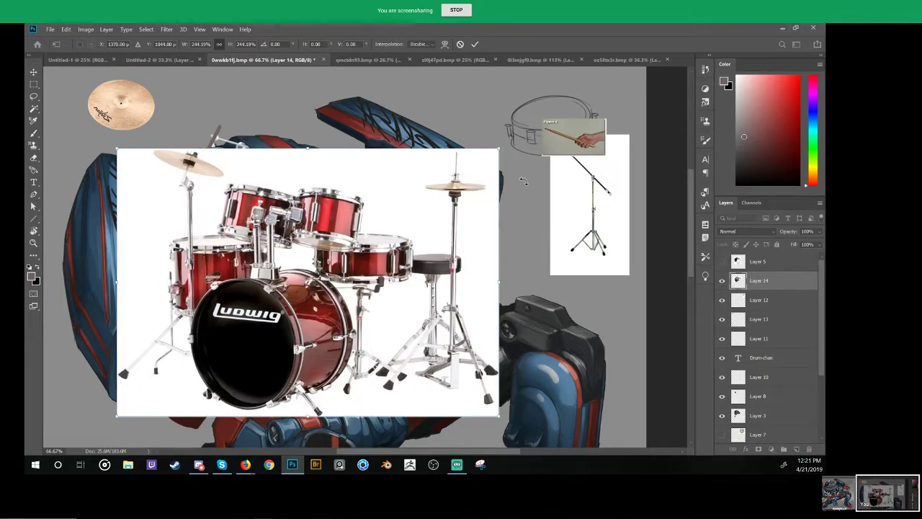
pyautogui.press('Return')
# Step: Circle the kit's cymbal in grey and its bass drum and smaller drums in red, and remove the annotated photo
pyautogui.moveTo(464, 168)
pyautogui.mouseDown()
pyautogui.moveTo(419, 188)
pyautogui.moveTo(468, 206)
pyautogui.moveTo(493, 176)
pyautogui.moveTo(436, 169)
pyautogui.mouseUp()
pyautogui.moveTo(774, 96); pyautogui.dragTo(799, 76)
pyautogui.moveTo(248, 282)
pyautogui.mouseDown()
pyautogui.moveTo(363, 353)
pyautogui.moveTo(239, 268)
pyautogui.mouseUp()
pyautogui.moveTo(398, 231)
pyautogui.mouseDown()
pyautogui.moveTo(378, 285)
pyautogui.moveTo(403, 235)
pyautogui.moveTo(350, 283)
pyautogui.moveTo(346, 229)
pyautogui.mouseUp()
pyautogui.hotkey('ctrl', 'z')
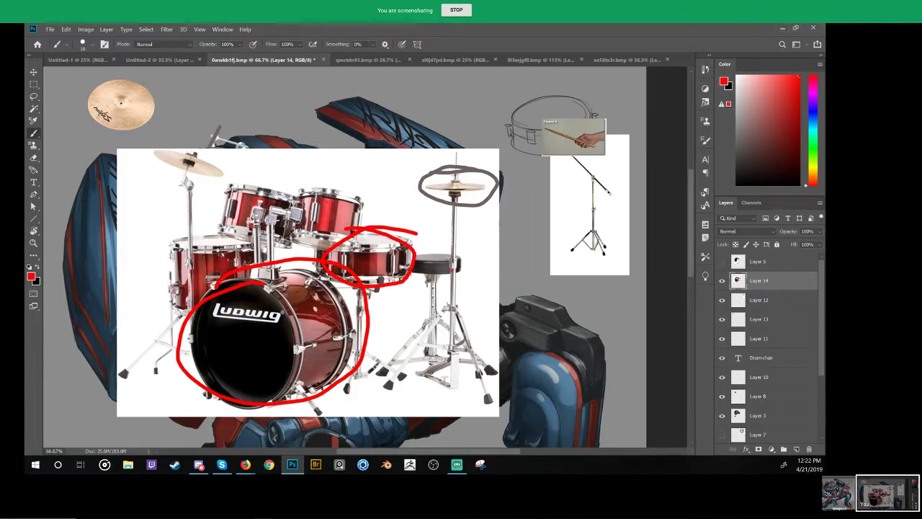
pyautogui.moveTo(274, 222)
pyautogui.mouseDown()
pyautogui.moveTo(298, 211)
pyautogui.moveTo(328, 242)
pyautogui.moveTo(308, 190)
pyautogui.moveTo(229, 190)
pyautogui.mouseUp()
pyautogui.hotkey('ctrl', 'z')
pyautogui.moveTo(216, 233)
pyautogui.mouseDown()
pyautogui.moveTo(162, 251)
pyautogui.moveTo(253, 243)
pyautogui.mouseUp()
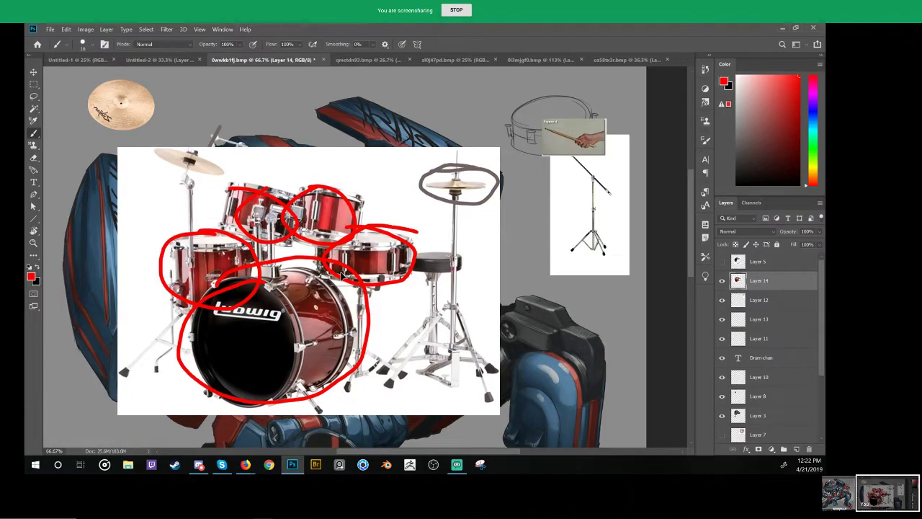
pyautogui.hotkey('ctrl', 'e')
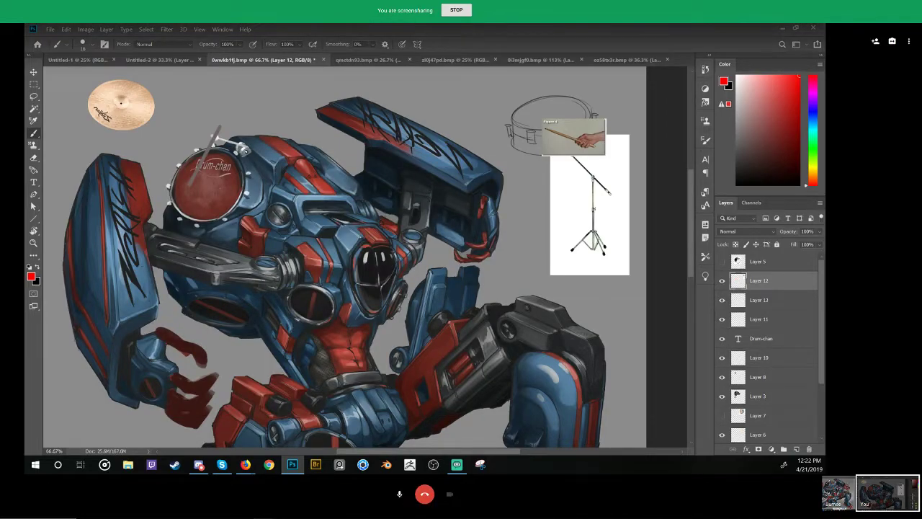
pyautogui.hotkey('alt', 'Tab')
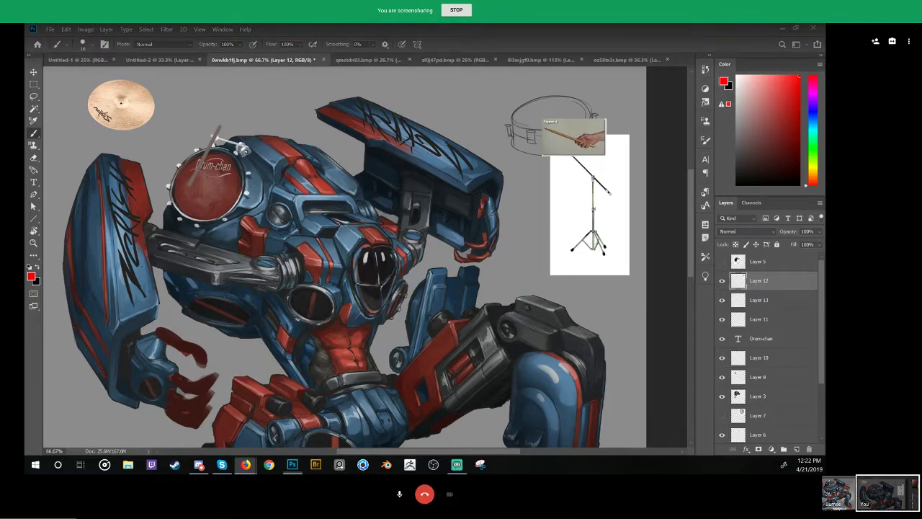
pyautogui.hotkey('alt', 'Tab')
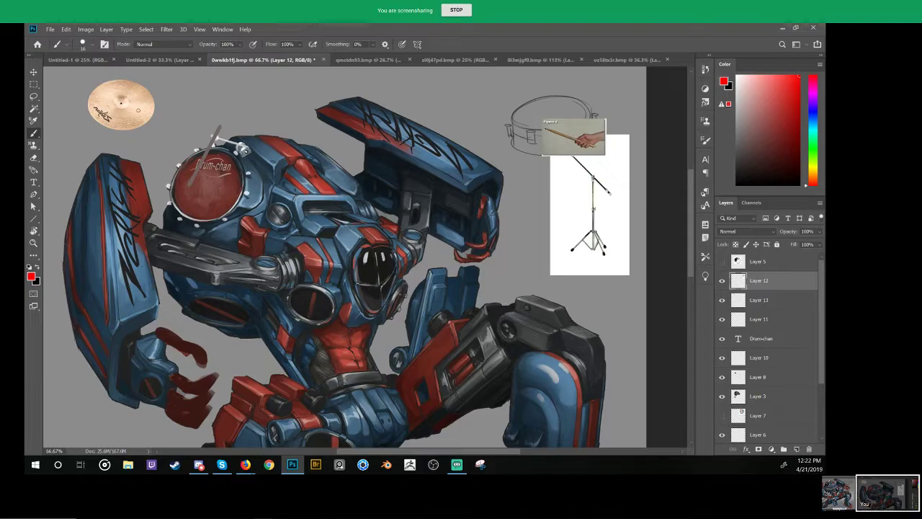
# Step: Recolour the drumstick over the shoulder drum with a gradient in the tan sampled from the cymbal, keeping its transparent pixels locked
pyautogui.keyDown('alt'); pyautogui.click(142, 119); pyautogui.keyUp('alt')
pyautogui.keyDown('ctrl'); pyautogui.rightClick(211, 152); pyautogui.keyUp('ctrl')
pyautogui.click(229, 151)
pyautogui.moveTo(235, 157); pyautogui.dragTo(222, 153)
pyautogui.press('space')
pyautogui.moveTo(135, 130); pyautogui.dragTo(216, 151)
pyautogui.press('g')
pyautogui.moveTo(295, 176); pyautogui.dragTo(268, 241)
pyautogui.scroll(5, 292, 176)
pyautogui.hotkey('ctrl', 'space')
pyautogui.press('space')
pyautogui.moveTo(426, 252)
pyautogui.mouseDown()
pyautogui.moveTo(364, 242)
pyautogui.moveTo(328, 221)
pyautogui.mouseUp()
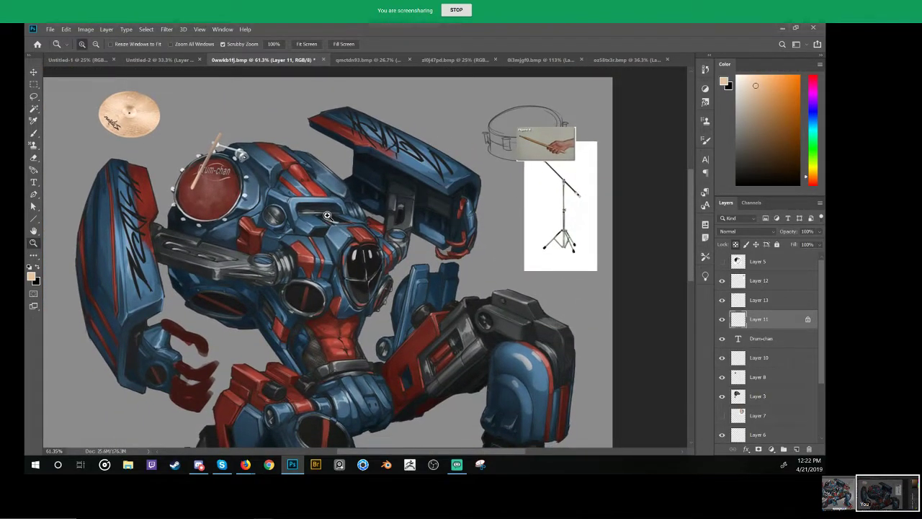
# Step: Add a rounded tan tip at the drumstick's lower end on a new layer, rotated about 23° to line up with the stick
pyautogui.press('b')
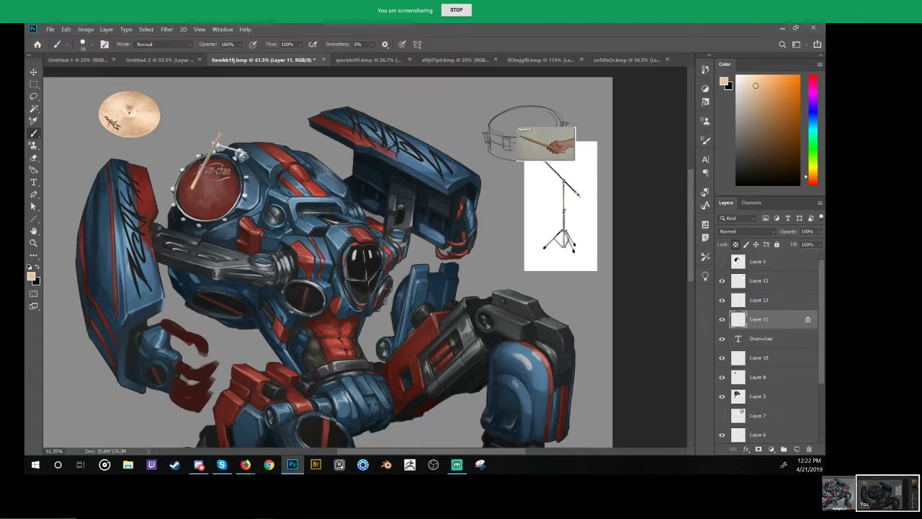
pyautogui.scroll(4, 222, 148)
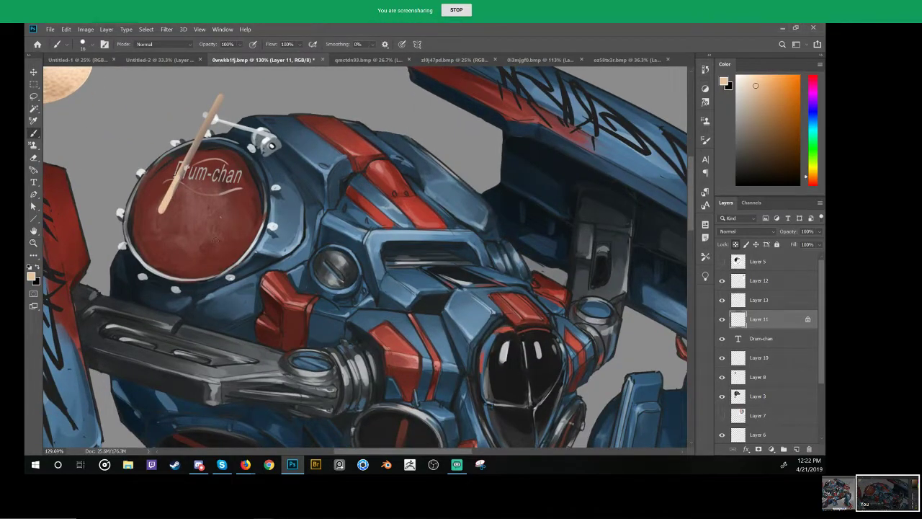
pyautogui.click(797, 449)
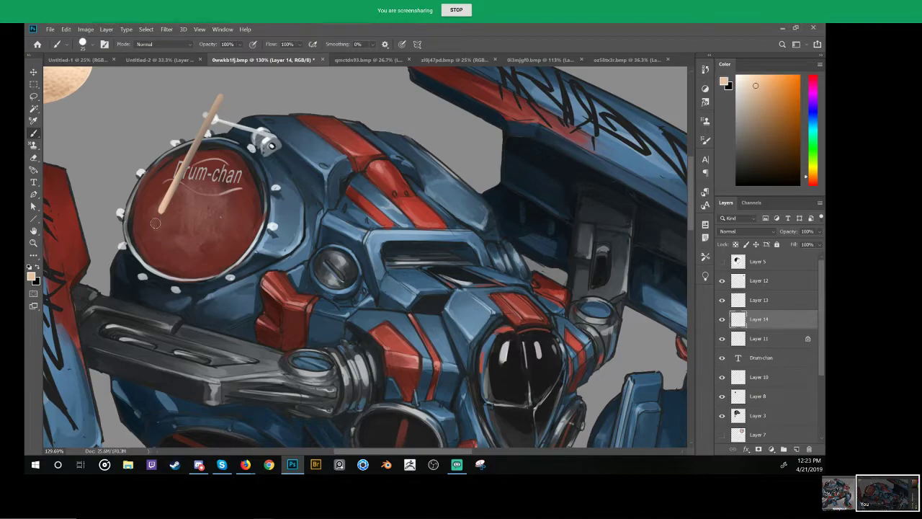
pyautogui.click(155, 219)
pyautogui.hotkey('ctrl', 't')
pyautogui.moveTo(155, 225)
pyautogui.mouseDown()
pyautogui.moveTo(172, 238)
pyautogui.moveTo(157, 223)
pyautogui.mouseUp()
pyautogui.press('Return')
pyautogui.hotkey('ctrl', 't')
pyautogui.press('Return')
pyautogui.hotkey('ctrl', 't')
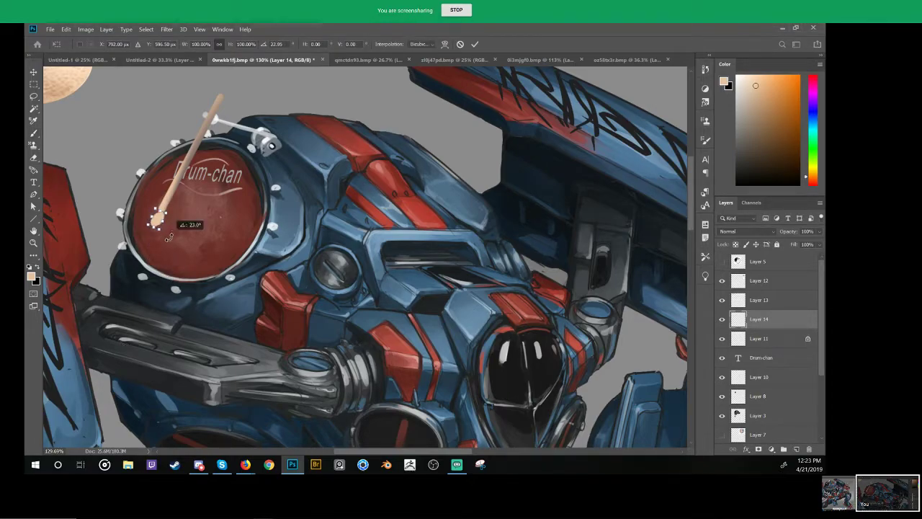
pyautogui.press('Return')
pyautogui.moveTo(159, 233); pyautogui.dragTo(159, 230)
# Step: Lock the tip layer's transparent pixels and shade the drumstick tip with a gradient in a sampled darker brown
pyautogui.press('/')
pyautogui.press('g')
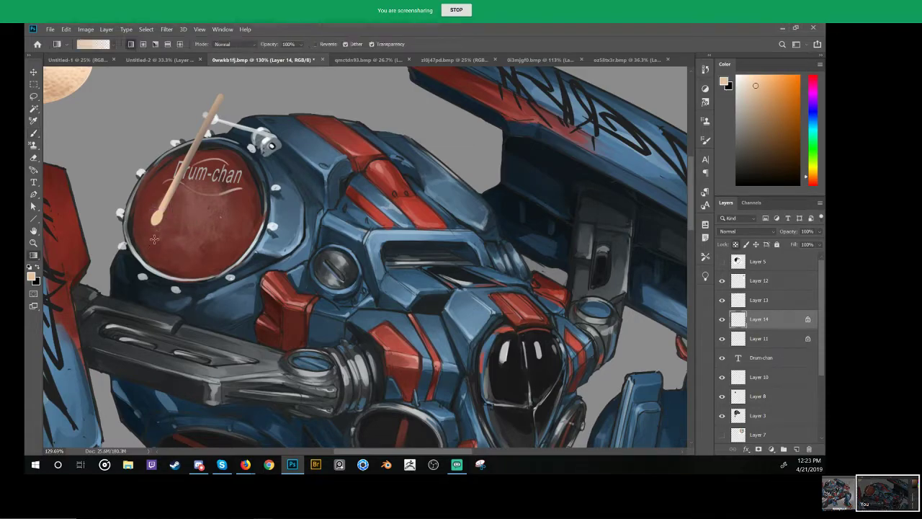
pyautogui.keyDown('alt'); pyautogui.click(162, 220); pyautogui.keyUp('alt')
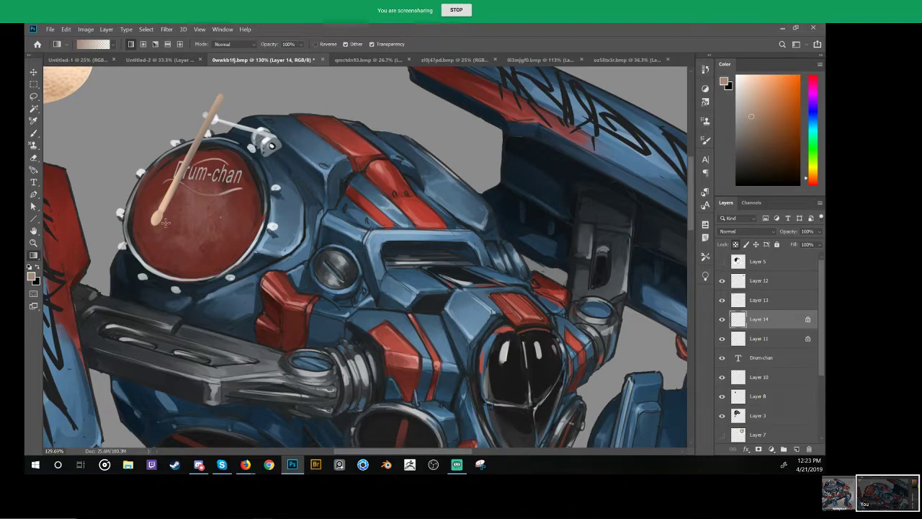
pyautogui.moveTo(157, 216); pyautogui.dragTo(154, 257)
# Step: Transform the drumstick shaft layer to lengthen the stick and adjust its placement against the rounded tip
pyautogui.moveTo(231, 238); pyautogui.dragTo(172, 197)
pyautogui.moveTo(151, 165); pyautogui.dragTo(190, 167)
pyautogui.keyDown('ctrl'); pyautogui.rightClick(201, 177); pyautogui.keyUp('ctrl')
pyautogui.click(216, 186)
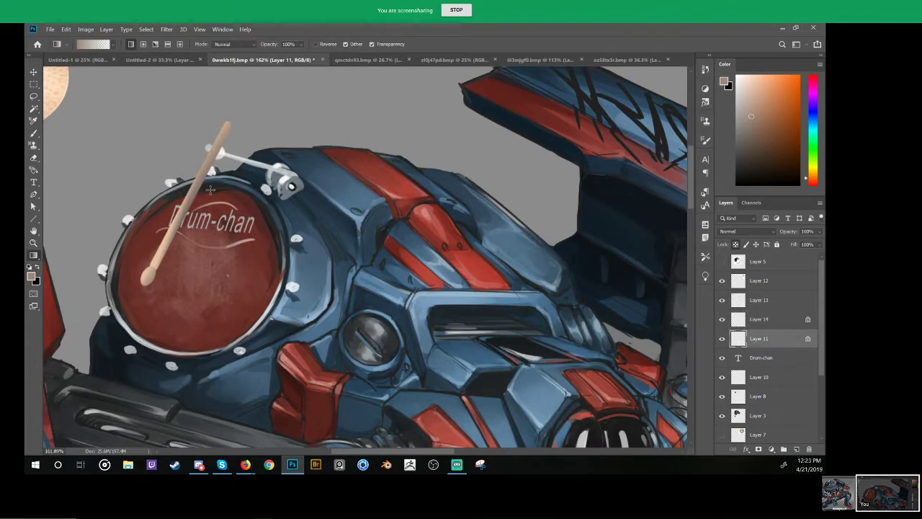
pyautogui.hotkey('ctrl', 't')
pyautogui.moveTo(232, 122); pyautogui.dragTo(291, 104)
pyautogui.press('Return')
pyautogui.hotkey('ctrl', 't')
pyautogui.moveTo(254, 180)
pyautogui.mouseDown()
pyautogui.moveTo(240, 162)
pyautogui.moveTo(242, 176)
pyautogui.mouseUp()
pyautogui.press('Return')
# Step: Paint over the robot's face markings and highlights with sampled near-black on a new layer, filling the whole face opening
pyautogui.press('z')
pyautogui.moveTo(316, 249); pyautogui.dragTo(287, 293)
pyautogui.moveTo(420, 264); pyautogui.dragTo(343, 181)
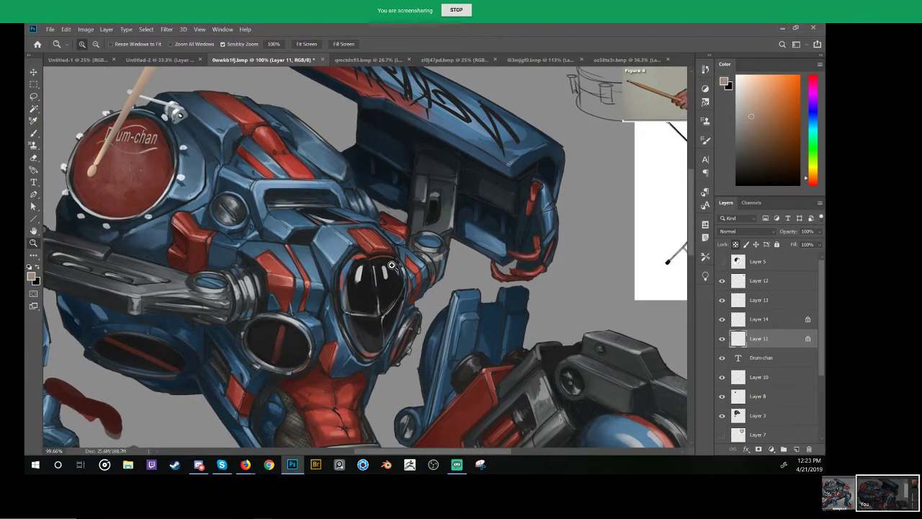
pyautogui.press('b')
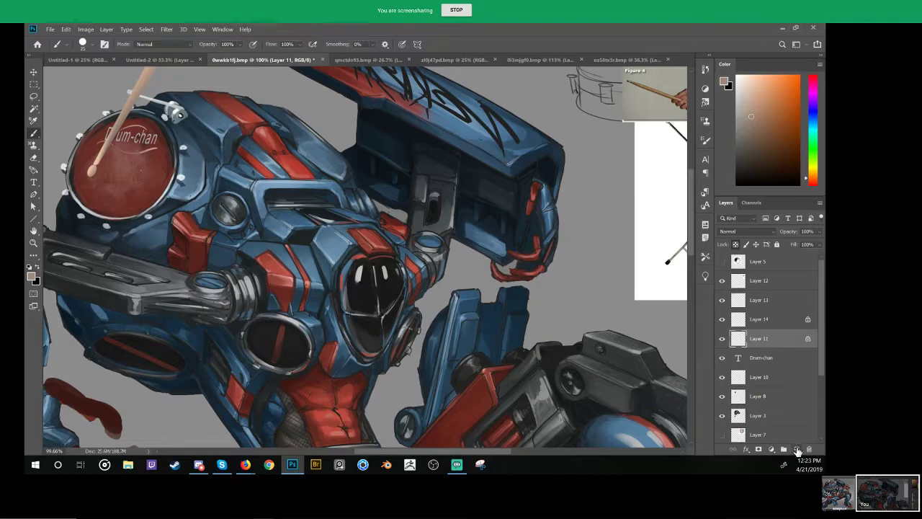
pyautogui.click(796, 449)
pyautogui.keyDown('alt'); pyautogui.click(379, 313); pyautogui.keyUp('alt')
pyautogui.moveTo(401, 300)
pyautogui.mouseDown()
pyautogui.moveTo(376, 342)
pyautogui.moveTo(394, 296)
pyautogui.moveTo(368, 318)
pyautogui.moveTo(369, 350)
pyautogui.moveTo(354, 280)
pyautogui.mouseUp()
pyautogui.moveTo(363, 316); pyautogui.dragTo(382, 303)
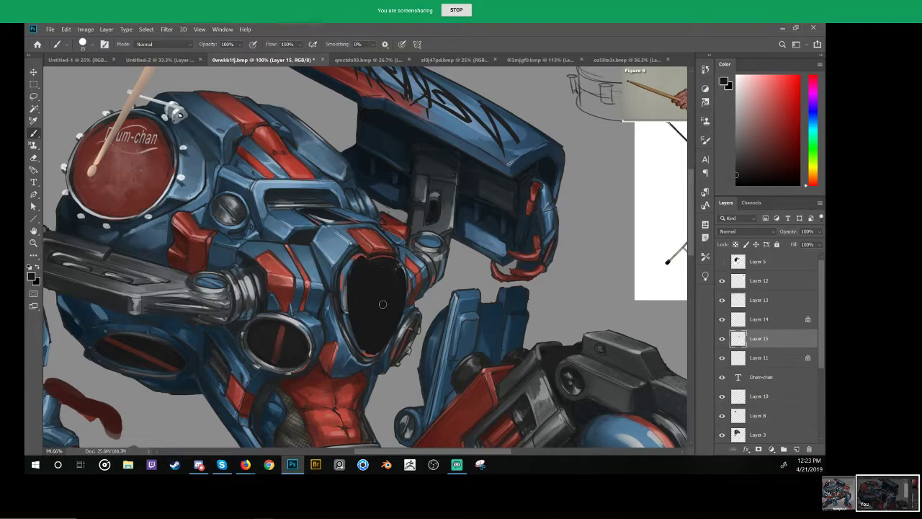
pyautogui.moveTo(385, 265)
pyautogui.mouseDown()
pyautogui.moveTo(363, 273)
pyautogui.moveTo(398, 274)
pyautogui.mouseUp()
# Step: Try a single red eye dot in the middle of the blacked-out face, using red sampled from the head
pyautogui.keyDown('alt'); pyautogui.click(396, 285); pyautogui.keyUp('alt')
pyautogui.keyDown('alt'); pyautogui.click(383, 242); pyautogui.keyUp('alt')
pyautogui.click(386, 289)
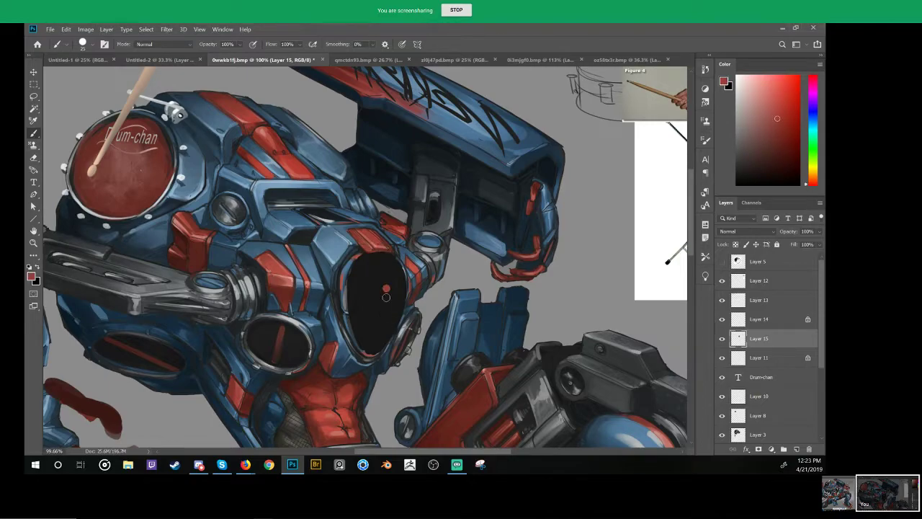
pyautogui.press('z')
pyautogui.moveTo(397, 312)
pyautogui.mouseDown()
pyautogui.moveTo(348, 363)
pyautogui.moveTo(402, 373)
pyautogui.mouseUp()
pyautogui.hotkey('ctrl', 'z')
# Step: Choose a textured 43 px brush from the nick-brushes set and add a new layer at the top of the stack
pyautogui.moveTo(412, 327)
pyautogui.mouseDown()
pyautogui.moveTo(394, 298)
pyautogui.moveTo(396, 233)
pyautogui.moveTo(389, 246)
pyautogui.mouseUp()
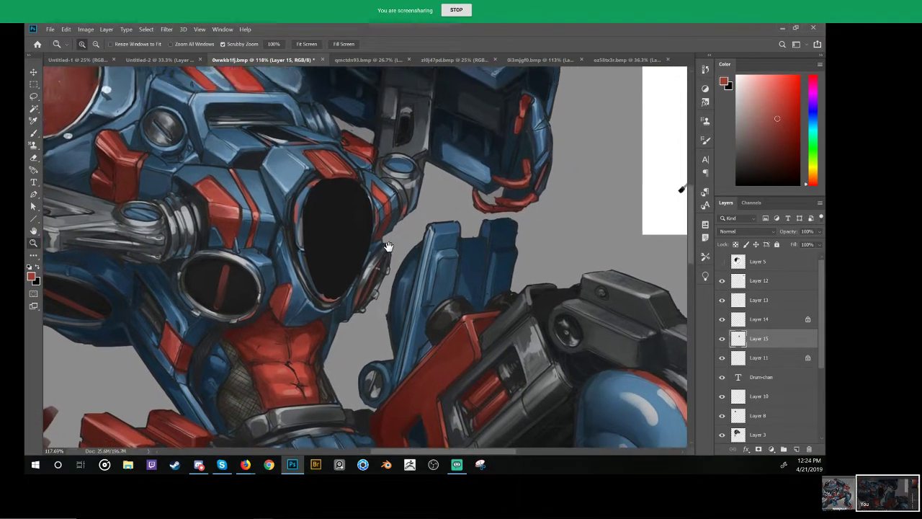
pyautogui.moveTo(404, 279); pyautogui.dragTo(360, 292)
pyautogui.moveTo(418, 280); pyautogui.dragTo(456, 313)
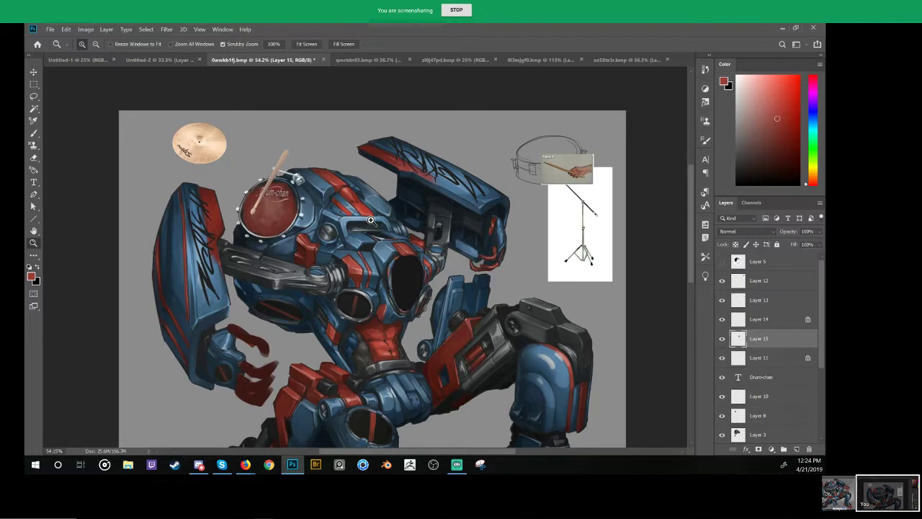
pyautogui.press('b')
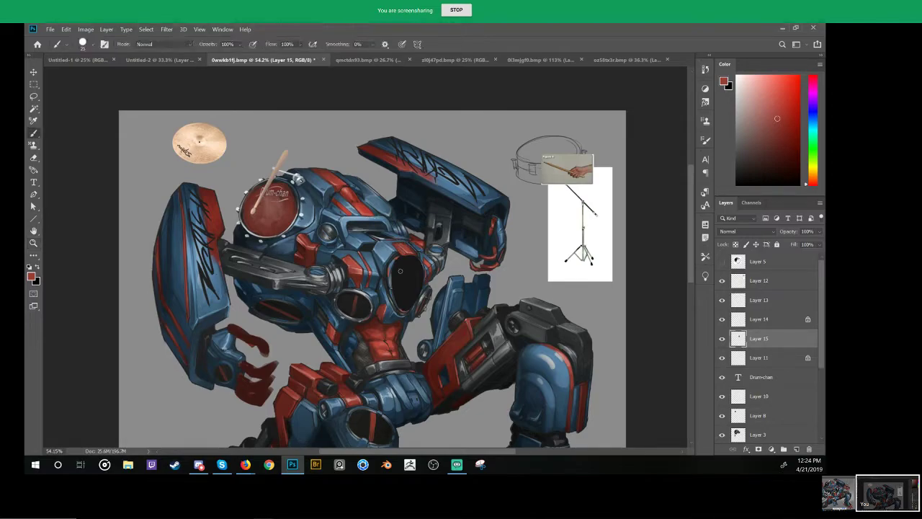
pyautogui.rightClick(375, 92)
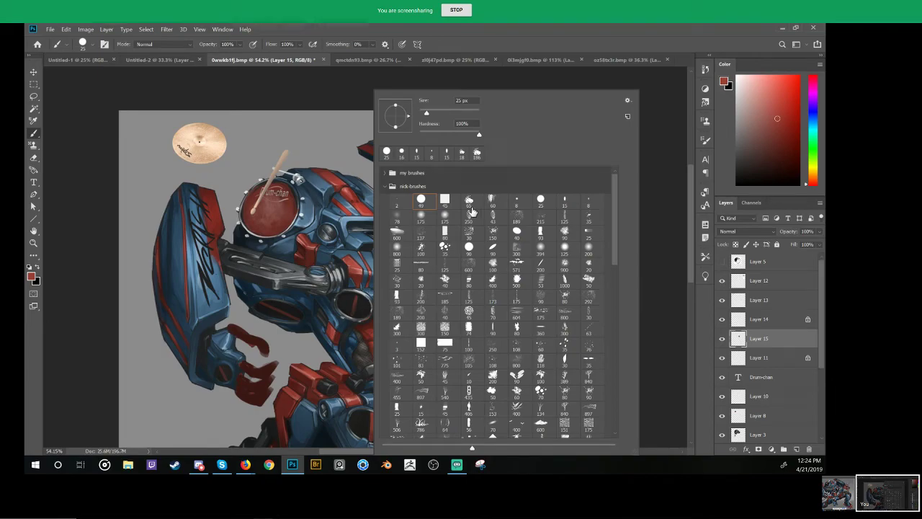
pyautogui.click(346, 260)
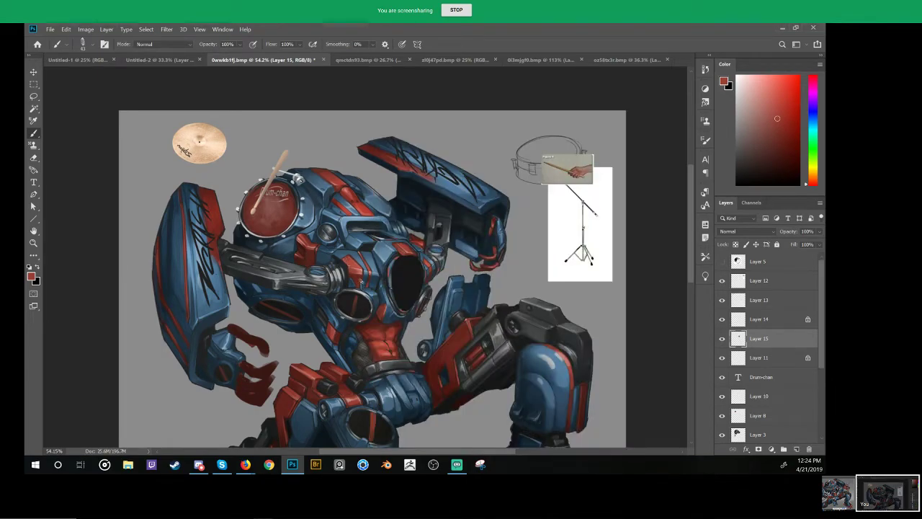
pyautogui.click(796, 449)
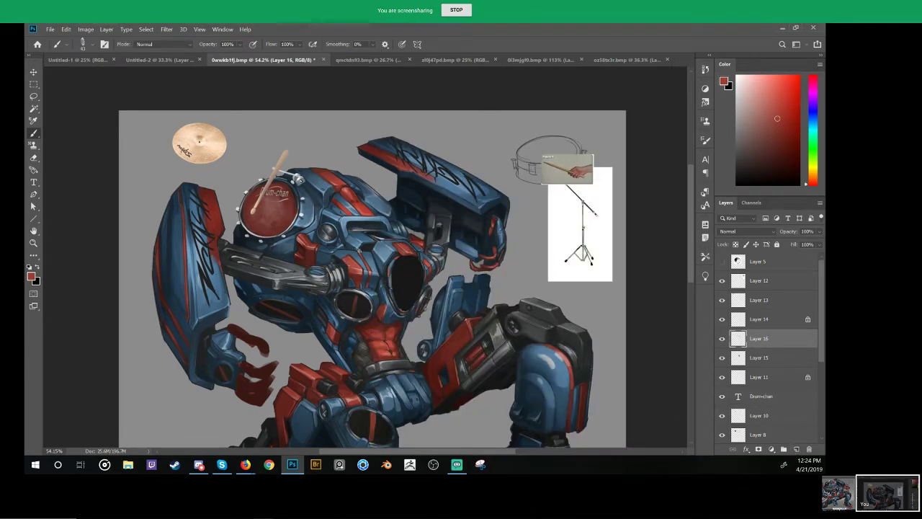
pyautogui.moveTo(764, 345); pyautogui.dragTo(760, 258)
# Step: Touch up the armour below the shoulder drum, the red back stripe and the head panels with sampled blues and reds
pyautogui.moveTo(457, 250); pyautogui.dragTo(452, 190)
pyautogui.moveTo(432, 224); pyautogui.dragTo(396, 291)
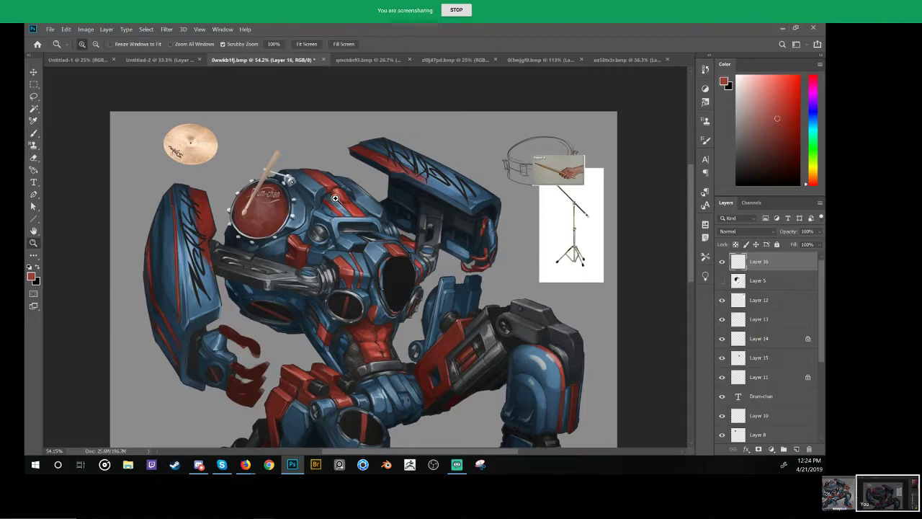
pyautogui.moveTo(341, 219); pyautogui.dragTo(391, 230)
pyautogui.moveTo(391, 299); pyautogui.dragTo(389, 209)
pyautogui.moveTo(422, 284); pyautogui.dragTo(401, 324)
pyautogui.moveTo(233, 276); pyautogui.dragTo(263, 275)
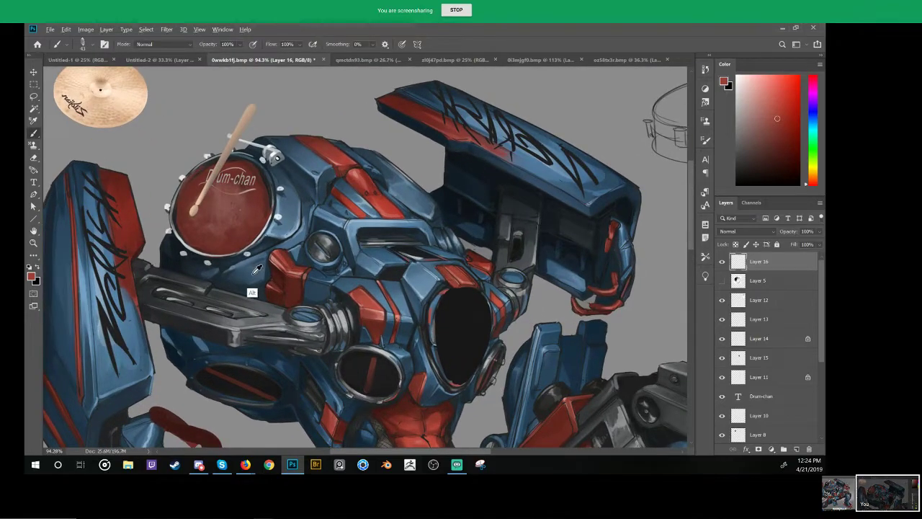
pyautogui.keyDown('alt'); pyautogui.click(251, 274); pyautogui.keyUp('alt')
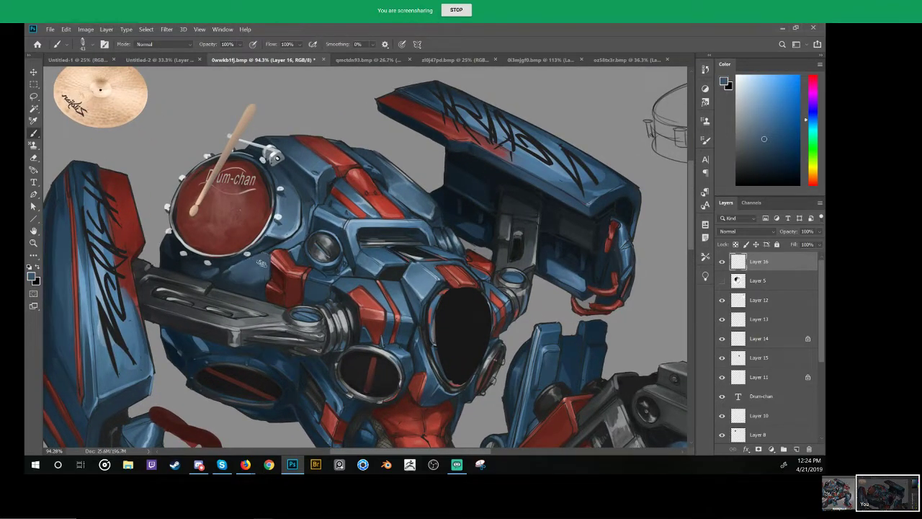
pyautogui.keyDown('alt'); pyautogui.click(297, 245); pyautogui.keyUp('alt')
pyautogui.keyDown('alt'); pyautogui.click(340, 160); pyautogui.keyUp('alt')
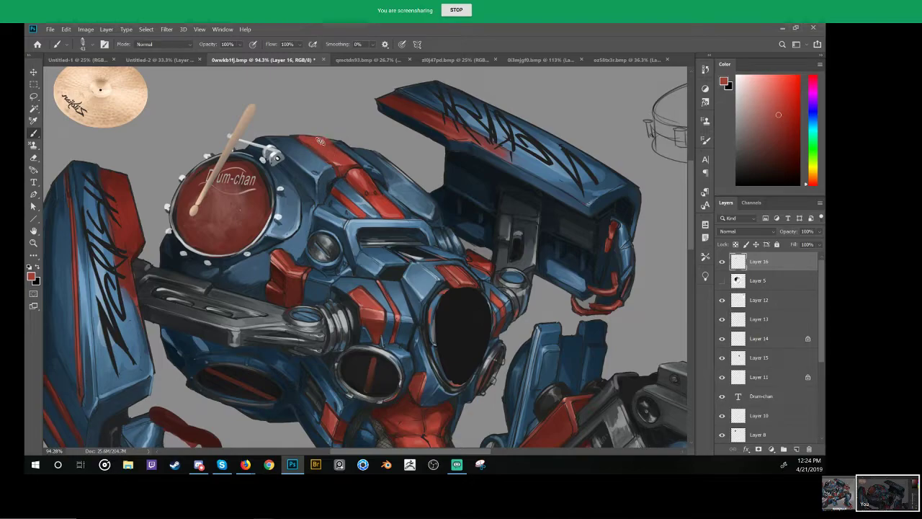
pyautogui.keyDown('alt'); pyautogui.click(399, 186); pyautogui.keyUp('alt')
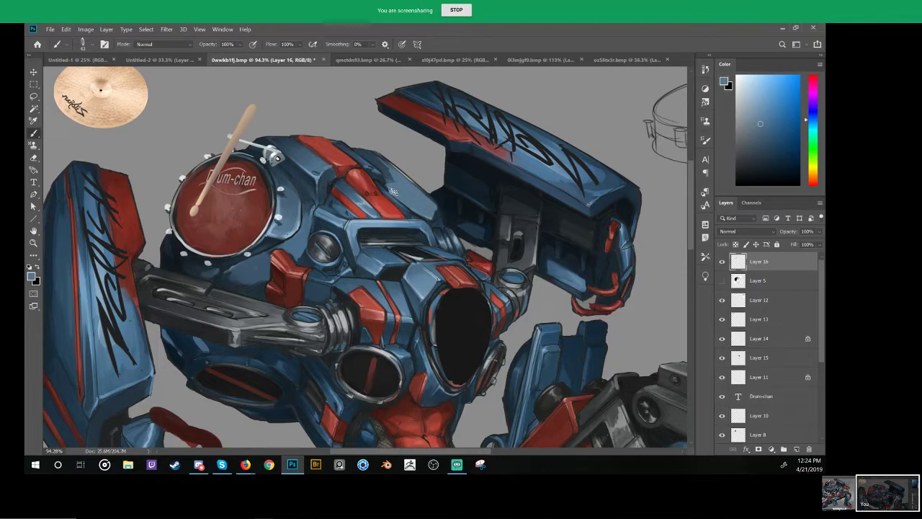
pyautogui.moveTo(467, 271); pyautogui.dragTo(427, 172)
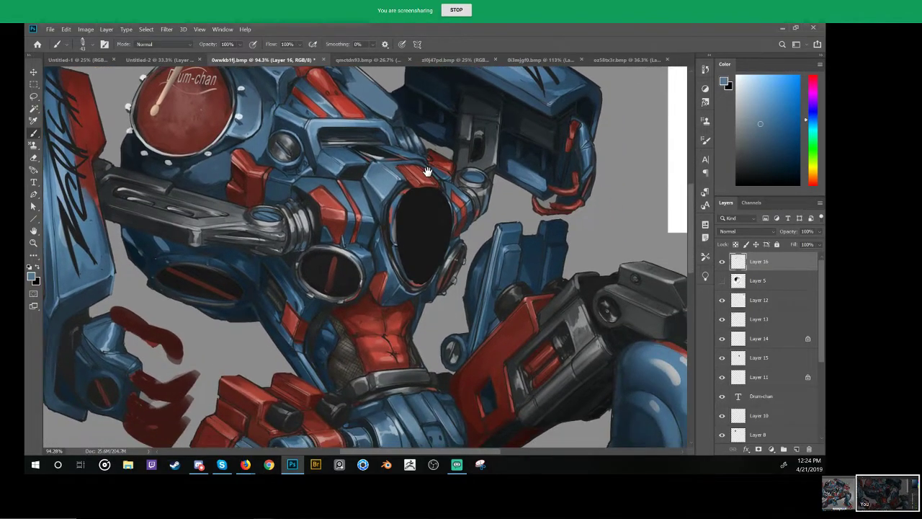
pyautogui.keyDown('alt'); pyautogui.click(378, 168); pyautogui.keyUp('alt')
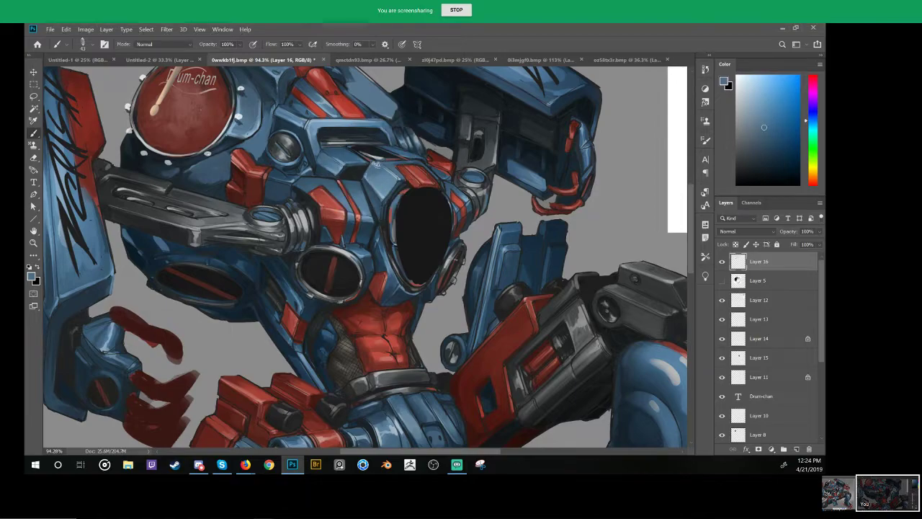
pyautogui.keyDown('alt'); pyautogui.click(381, 186); pyautogui.keyUp('alt')
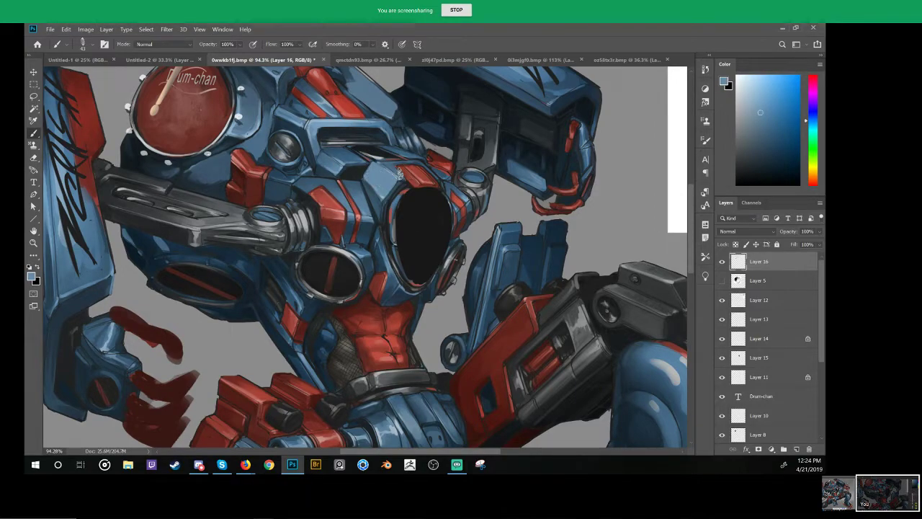
# Step: Circle the rounded blue armour on the robot's lower leg in black, using the default colours
pyautogui.moveTo(493, 213); pyautogui.dragTo(350, 130)
pyautogui.moveTo(415, 124)
pyautogui.mouseDown()
pyautogui.moveTo(295, 268)
pyautogui.moveTo(376, 121)
pyautogui.moveTo(407, 332)
pyautogui.moveTo(404, 126)
pyautogui.moveTo(376, 114)
pyautogui.mouseUp()
pyautogui.hotkey('ctrl', 'z')
pyautogui.press('d')
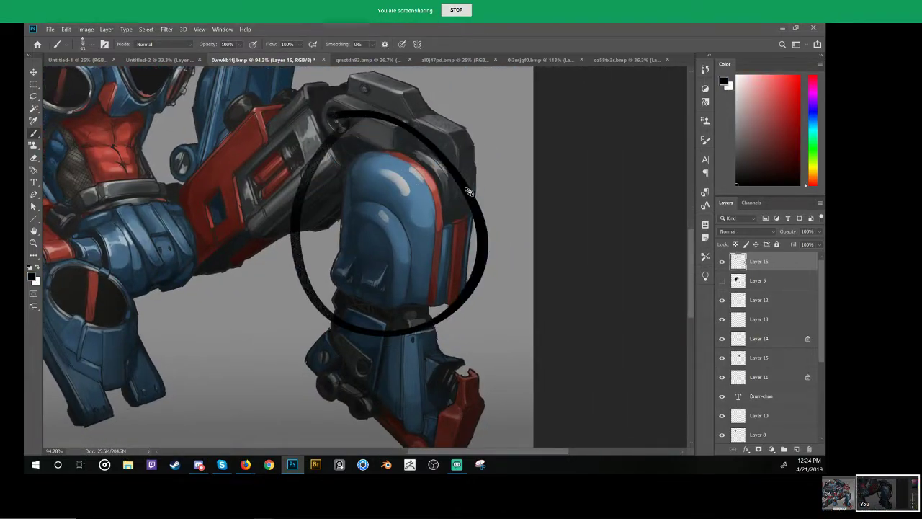
# Step: Undo the black circle and touch up the rounded lower-leg armour with a white highlight and sampled blues
pyautogui.hotkey('ctrl', 'z')
pyautogui.press('x')
pyautogui.click(385, 216)
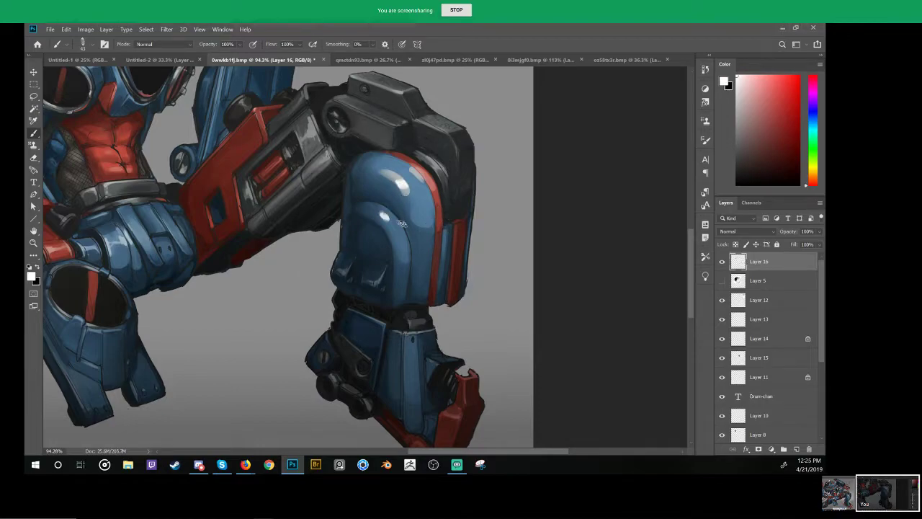
pyautogui.keyDown('alt'); pyautogui.click(391, 235); pyautogui.keyUp('alt')
pyautogui.moveTo(368, 214); pyautogui.dragTo(361, 210)
pyautogui.keyDown('alt'); pyautogui.click(354, 246); pyautogui.keyUp('alt')
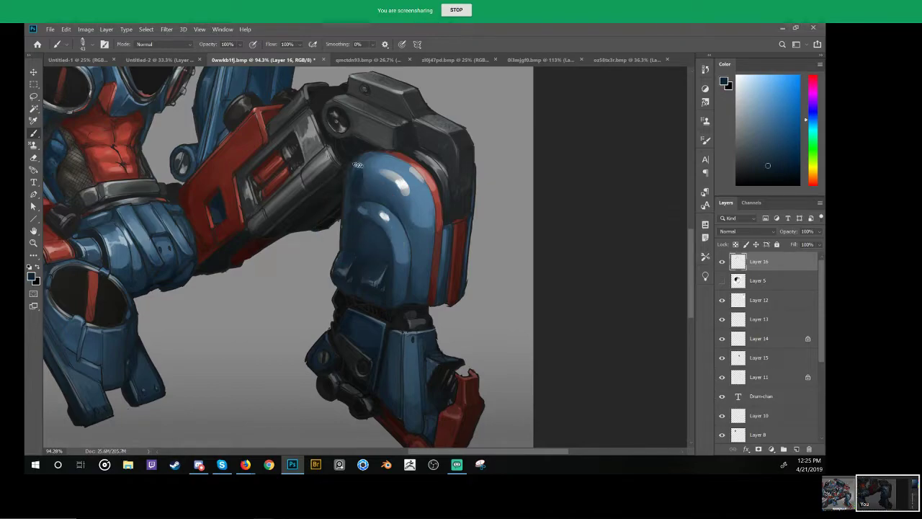
# Step: Paint two light-blue straps running down the front of the pelvis armour below the belt, using sampled blue
pyautogui.moveTo(355, 169)
pyautogui.mouseDown()
pyautogui.moveTo(354, 193)
pyautogui.moveTo(408, 214)
pyautogui.mouseUp()
pyautogui.moveTo(332, 242); pyautogui.dragTo(407, 202)
pyautogui.moveTo(265, 252); pyautogui.dragTo(287, 249)
pyautogui.press('b')
pyautogui.keyDown('alt'); pyautogui.click(287, 233); pyautogui.keyUp('alt')
pyautogui.moveTo(264, 183)
pyautogui.mouseDown()
pyautogui.moveTo(303, 247)
pyautogui.moveTo(267, 180)
pyautogui.moveTo(328, 288)
pyautogui.mouseUp()
pyautogui.moveTo(303, 241); pyautogui.dragTo(330, 291)
pyautogui.moveTo(323, 171); pyautogui.dragTo(387, 271)
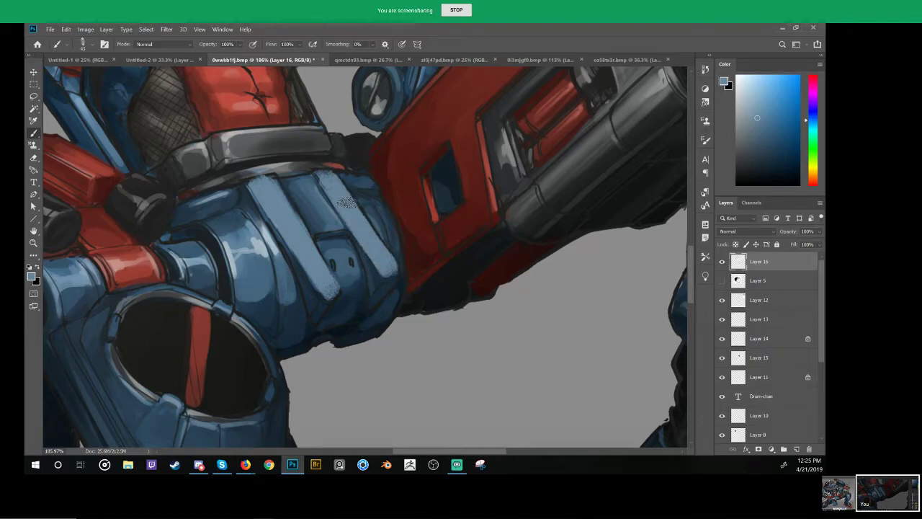
pyautogui.moveTo(358, 238); pyautogui.dragTo(381, 290)
pyautogui.keyDown('alt'); pyautogui.click(336, 272); pyautogui.keyUp('alt')
pyautogui.moveTo(341, 244); pyautogui.dragTo(317, 275)
# Step: Try thin black lines across the gap between the two pelvis straps, using the default colours
pyautogui.press('d')
pyautogui.hotkey('alt', 'd')
pyautogui.click(342, 246)
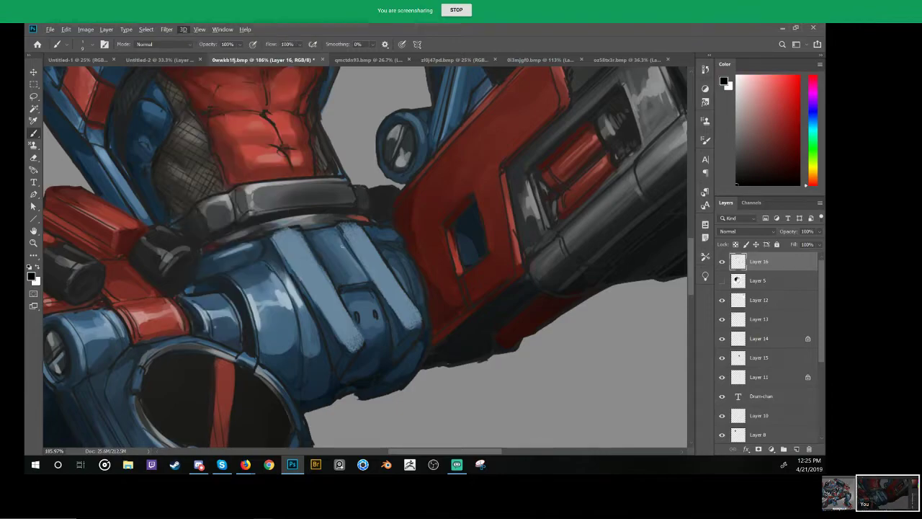
pyautogui.moveTo(311, 245); pyautogui.dragTo(351, 237)
pyautogui.moveTo(326, 270); pyautogui.dragTo(360, 260)
pyautogui.moveTo(350, 325); pyautogui.dragTo(366, 317)
pyautogui.hotkey('ctrl', 'z')
pyautogui.hotkey('ctrl', 'z')
pyautogui.hotkey('ctrl', 'z')
pyautogui.hotkey('ctrl', 'z')
# Step: Mark the lower edge of the panel between the straps in white and try crossing perspective guides above it
pyautogui.moveTo(334, 287); pyautogui.dragTo(369, 284)
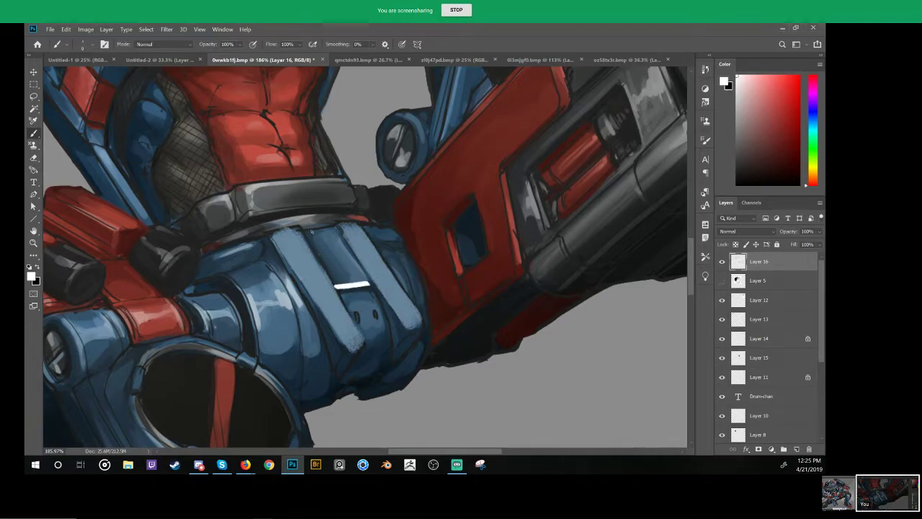
pyautogui.moveTo(304, 232)
pyautogui.mouseDown()
pyautogui.moveTo(342, 230)
pyautogui.moveTo(341, 299)
pyautogui.moveTo(374, 278)
pyautogui.mouseUp()
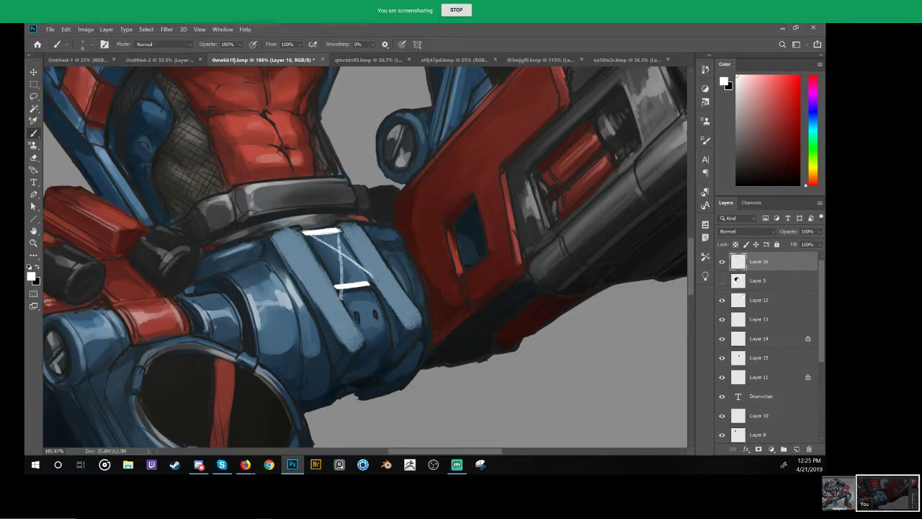
pyautogui.hotkey('ctrl', 'z')
pyautogui.hotkey('ctrl', 'z')
pyautogui.hotkey('ctrl', 'z')
# Step: Repaint the panel between the pelvis straps and sharpen the strap edges with sampled blues and a 13 px brush
pyautogui.keyDown('alt'); pyautogui.click(354, 294); pyautogui.keyUp('alt')
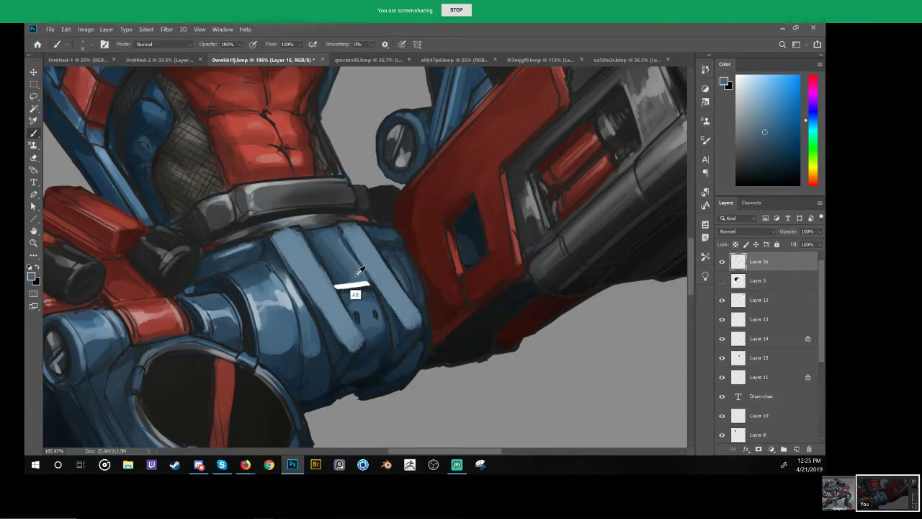
pyautogui.moveTo(360, 277); pyautogui.dragTo(363, 280)
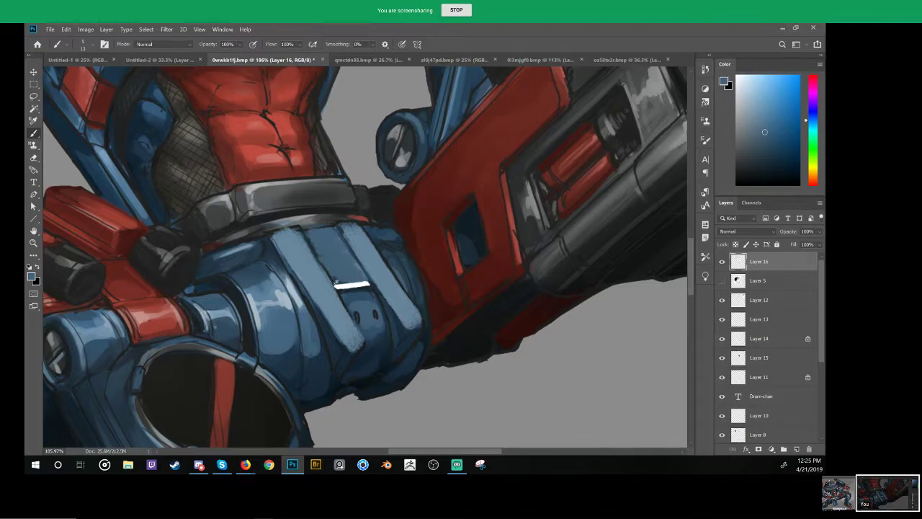
pyautogui.keyDown('alt'); pyautogui.click(380, 290); pyautogui.keyUp('alt')
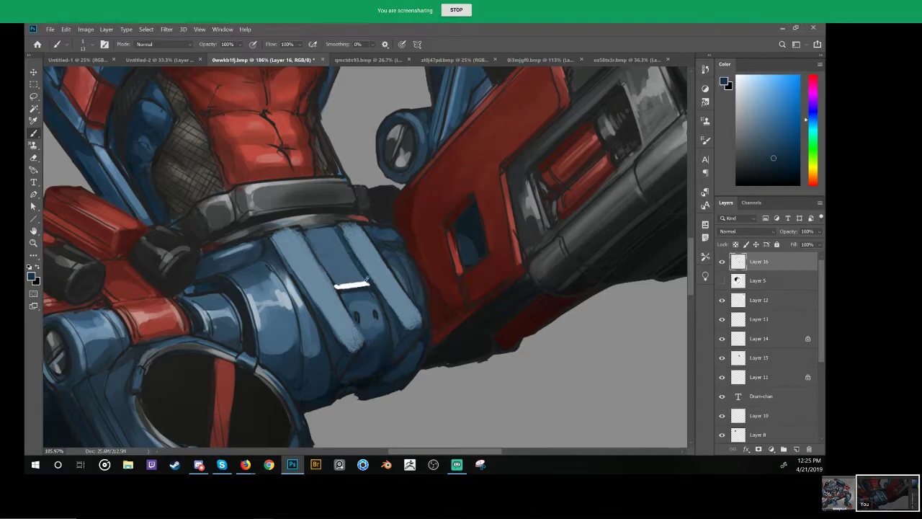
pyautogui.keyDown('alt'); pyautogui.click(290, 257); pyautogui.keyUp('alt')
pyautogui.moveTo(295, 229); pyautogui.dragTo(303, 242)
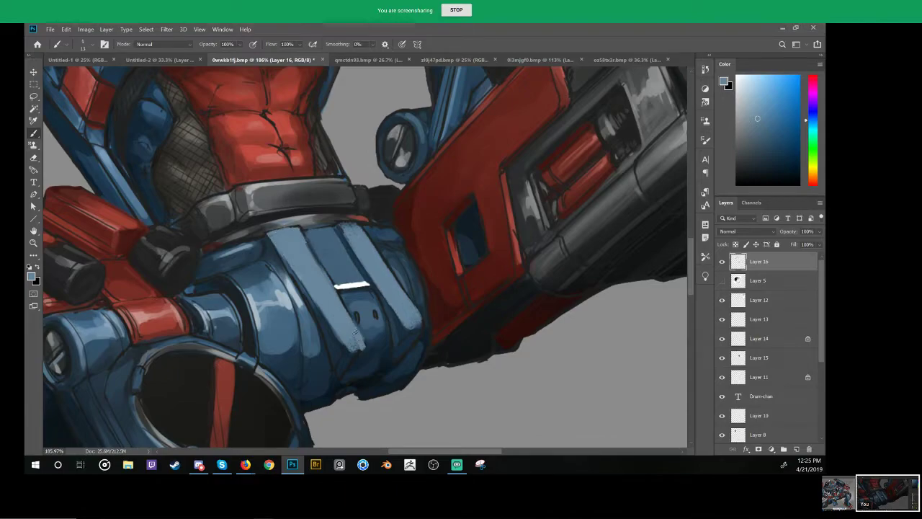
pyautogui.moveTo(338, 335)
pyautogui.mouseDown()
pyautogui.moveTo(340, 349)
pyautogui.moveTo(358, 337)
pyautogui.mouseUp()
pyautogui.moveTo(343, 337)
pyautogui.mouseDown()
pyautogui.moveTo(353, 250)
pyautogui.moveTo(372, 233)
pyautogui.mouseUp()
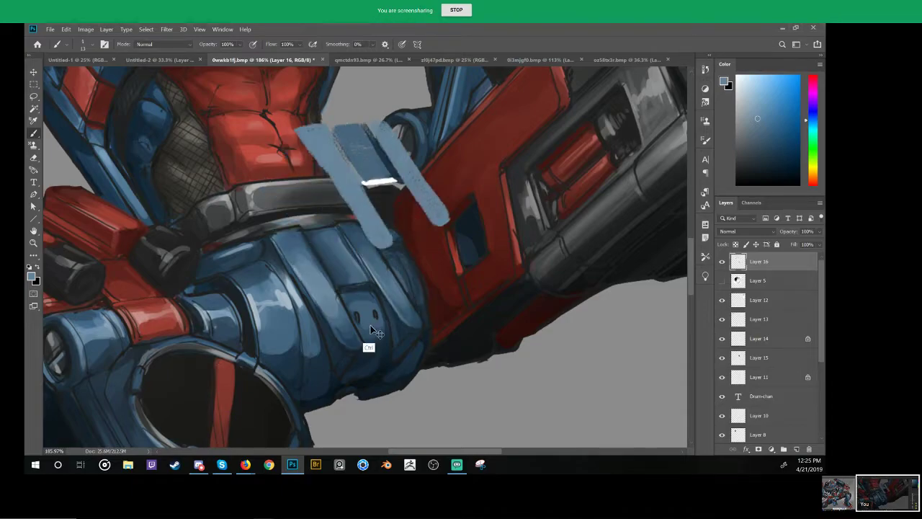
pyautogui.hotkey('ctrl', 'z')
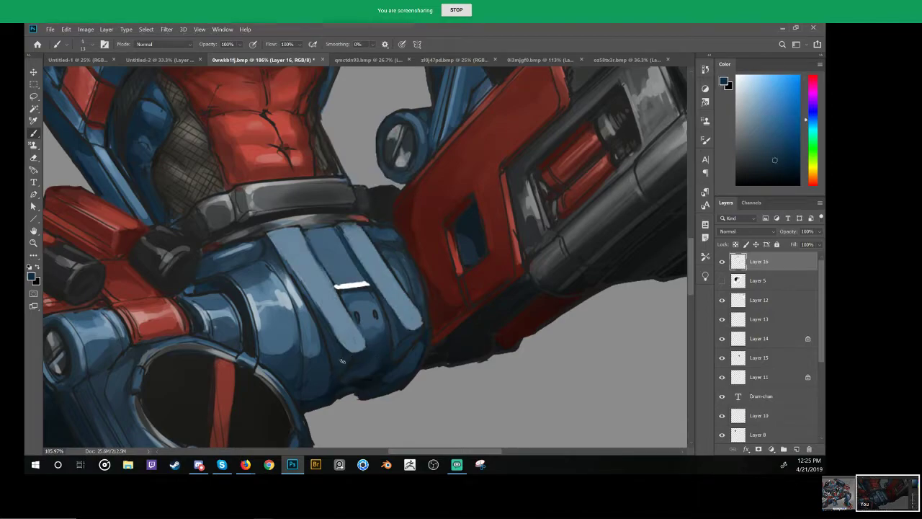
# Step: Paint shaded faces beneath the lower ends of both pelvis straps with sampled greyish and dark blues
pyautogui.keyDown('alt'); pyautogui.click(342, 394); pyautogui.keyUp('alt')
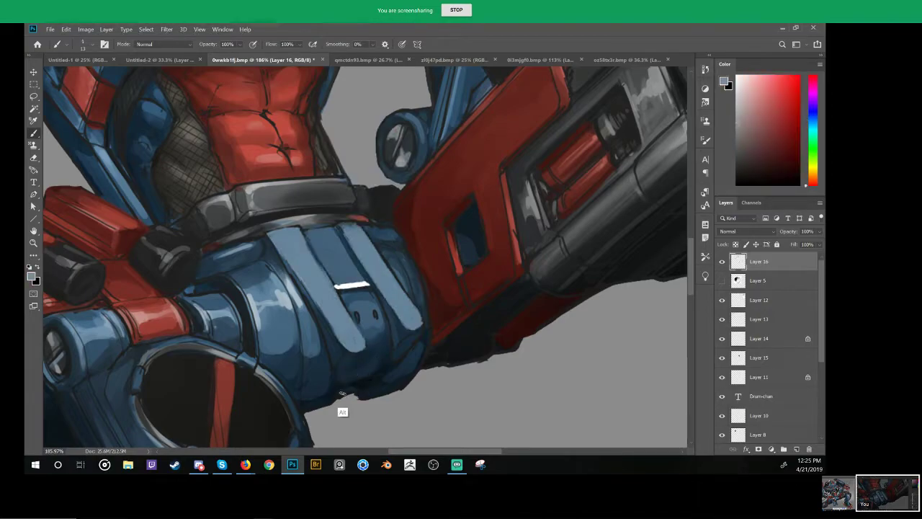
pyautogui.keyDown('alt'); pyautogui.click(355, 356); pyautogui.keyUp('alt')
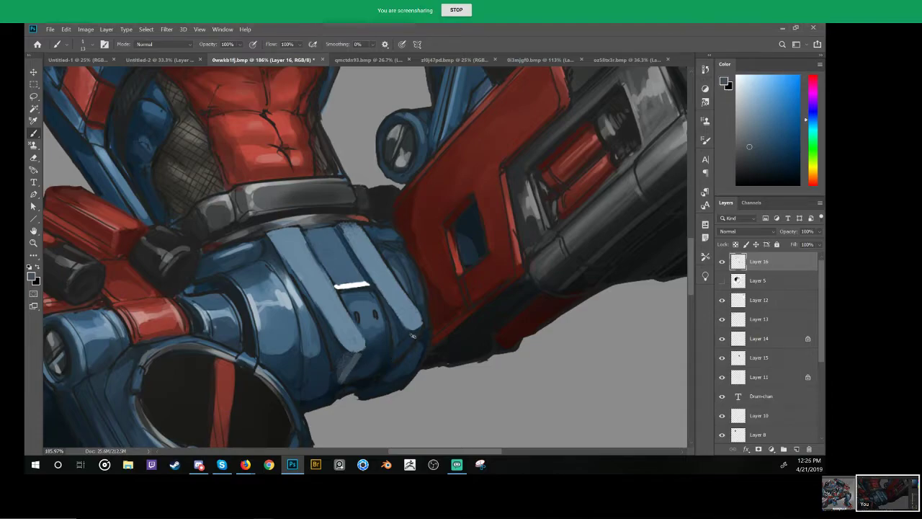
pyautogui.keyDown('alt'); pyautogui.click(383, 355); pyautogui.keyUp('alt')
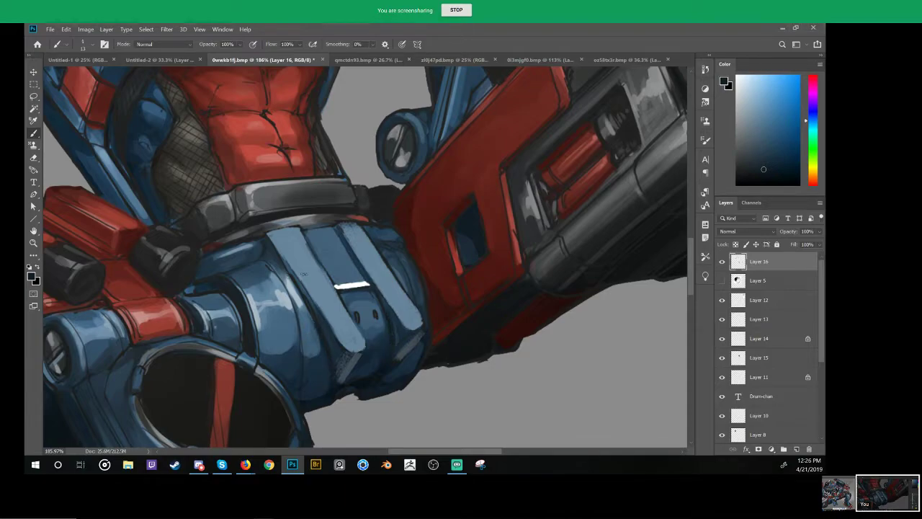
# Step: Smooth the pelvis armour beside the straps with the textured brush in sampled blues, and paint out the white guide line
pyautogui.keyDown('alt'); pyautogui.click(312, 360); pyautogui.keyUp('alt')
pyautogui.rightClick(311, 360)
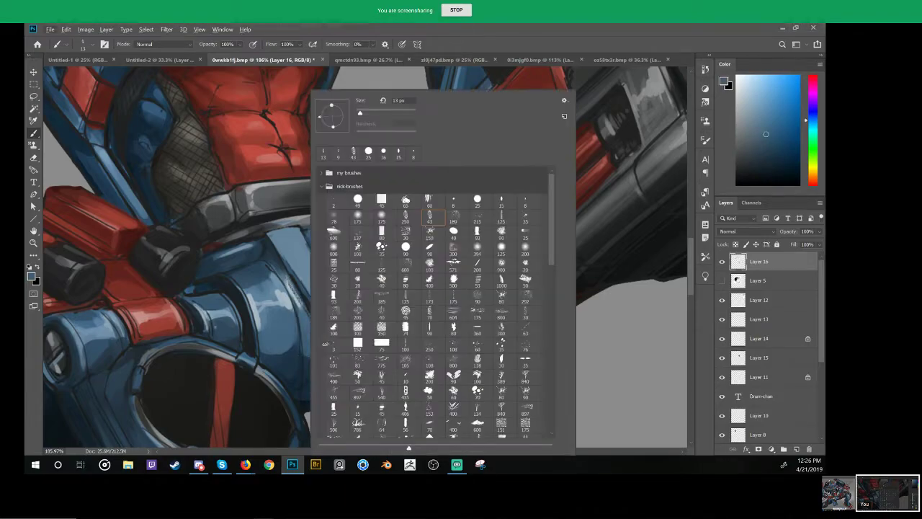
pyautogui.click(306, 359)
pyautogui.moveTo(304, 346)
pyautogui.mouseDown()
pyautogui.moveTo(326, 353)
pyautogui.moveTo(308, 371)
pyautogui.mouseUp()
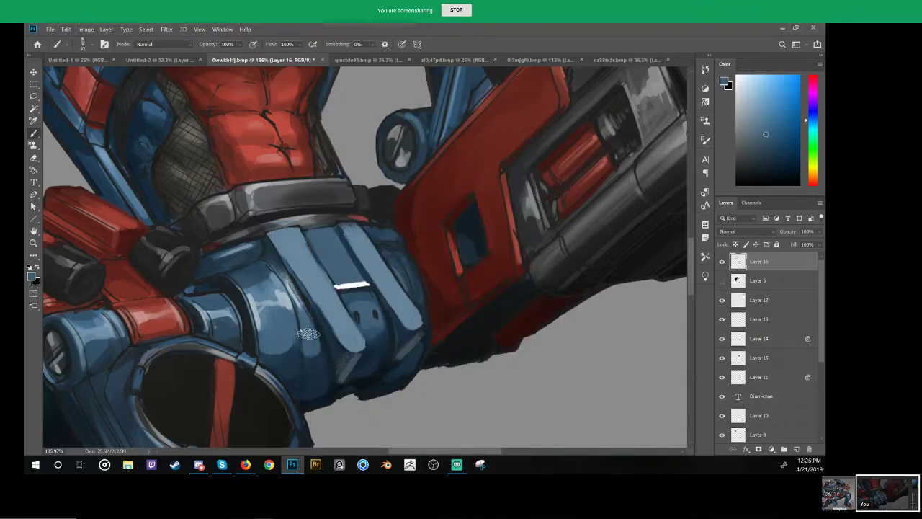
pyautogui.keyDown('alt'); pyautogui.click(323, 380); pyautogui.keyUp('alt')
pyautogui.moveTo(313, 385); pyautogui.dragTo(292, 405)
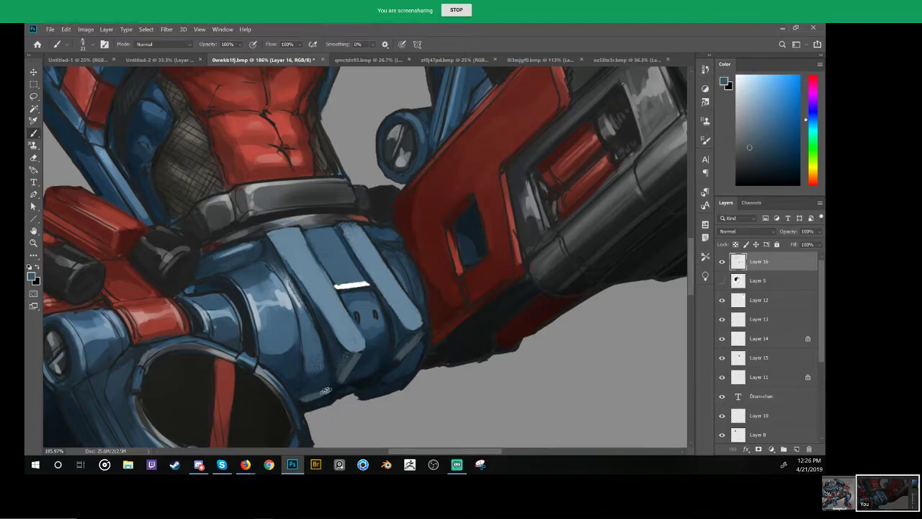
pyautogui.moveTo(381, 374)
pyautogui.mouseDown()
pyautogui.moveTo(412, 363)
pyautogui.moveTo(396, 372)
pyautogui.moveTo(362, 359)
pyautogui.mouseUp()
pyautogui.moveTo(452, 304); pyautogui.dragTo(415, 259)
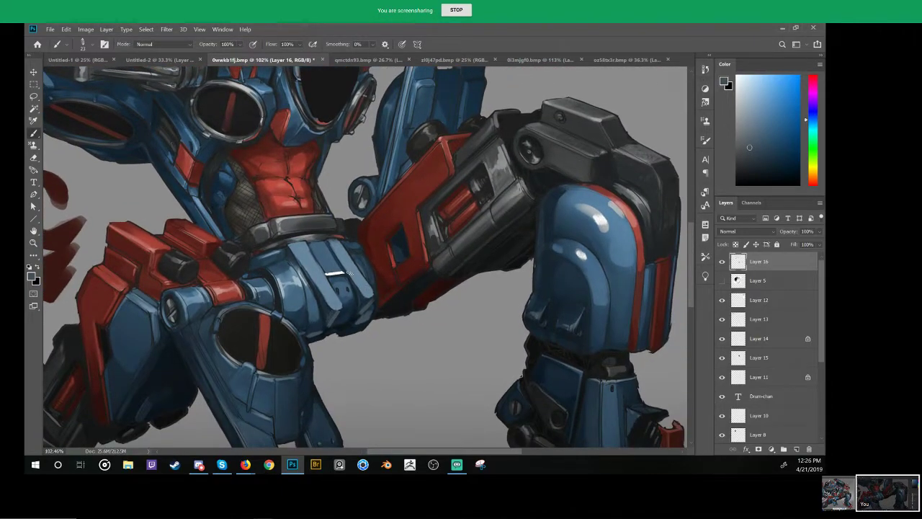
pyautogui.keyDown('alt'); pyautogui.click(328, 274); pyautogui.keyUp('alt')
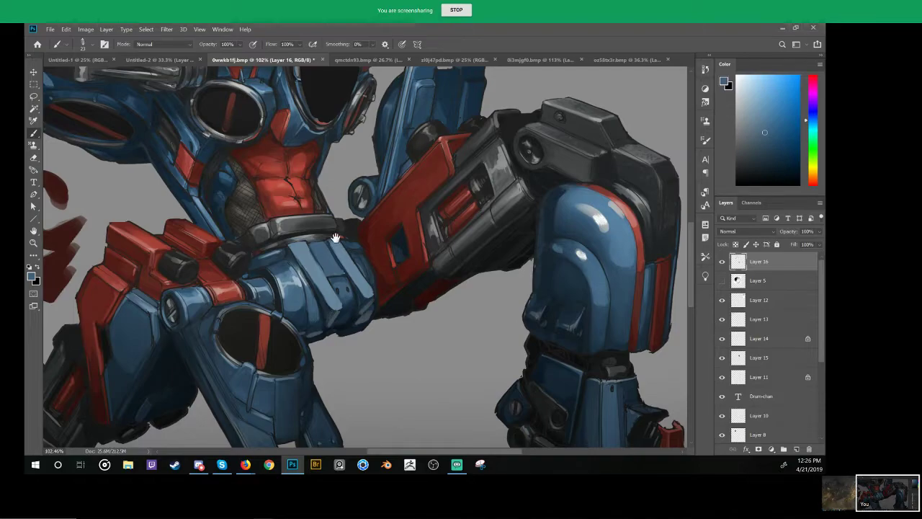
# Step: Repaint the robot's abdominal muscles with brighter reds sampled from the torso
pyautogui.moveTo(340, 241); pyautogui.dragTo(365, 308)
pyautogui.keyDown('alt'); pyautogui.click(297, 250); pyautogui.keyUp('alt')
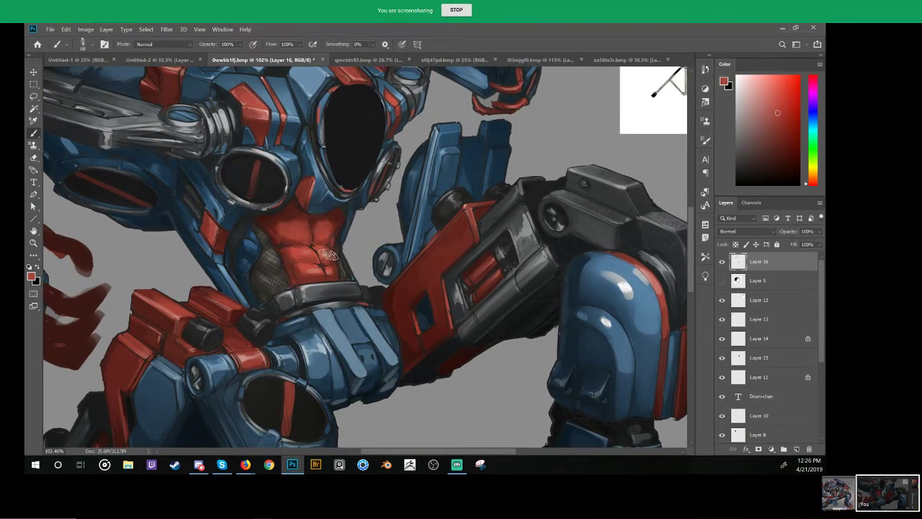
pyautogui.keyDown('alt'); pyautogui.click(301, 265); pyautogui.keyUp('alt')
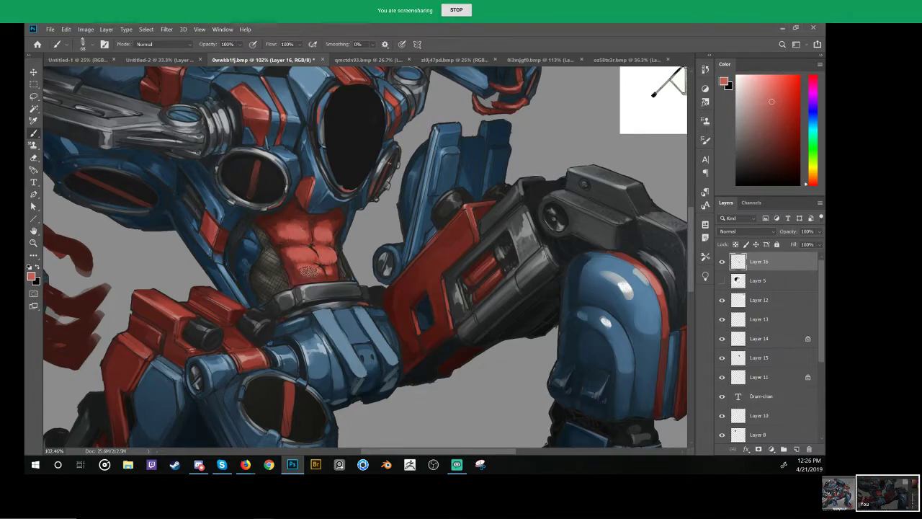
pyautogui.scroll(-4, 332, 271)
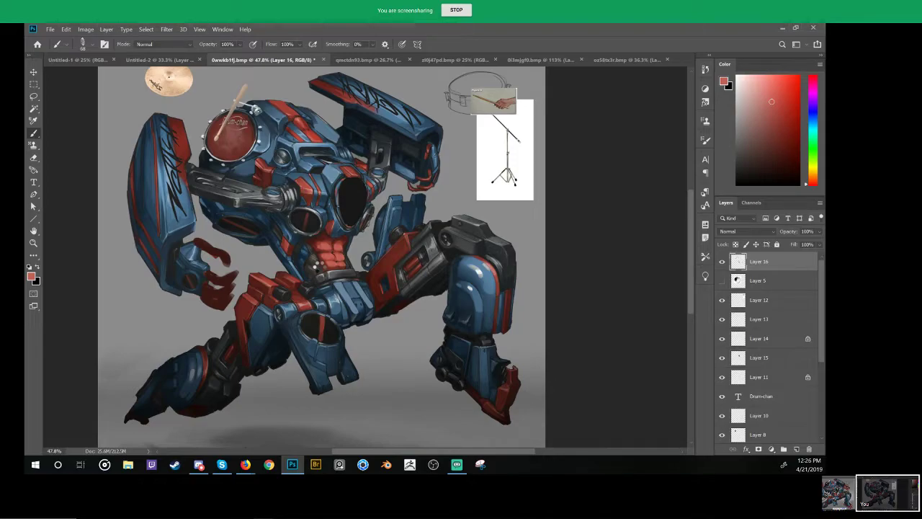
# Step: Flip the canvas horizontally and try circling the shoulder drum in the sampled red and in bright red
pyautogui.hotkey('ctrl', 'f')
pyautogui.scroll(4, 407, 123)
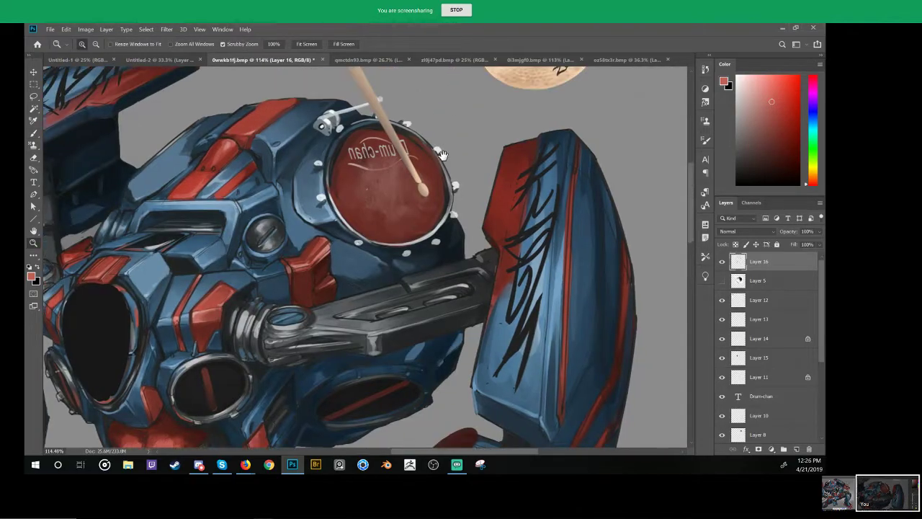
pyautogui.moveTo(372, 103)
pyautogui.mouseDown()
pyautogui.moveTo(400, 115)
pyautogui.moveTo(342, 101)
pyautogui.mouseUp()
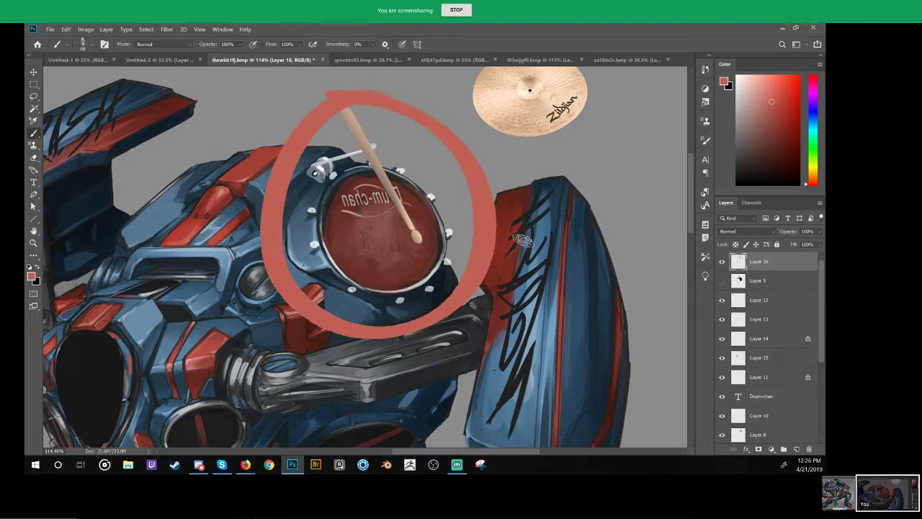
pyautogui.hotkey('ctrl', 'z')
pyautogui.moveTo(795, 81); pyautogui.dragTo(813, 69)
pyautogui.moveTo(378, 96)
pyautogui.mouseDown()
pyautogui.moveTo(478, 165)
pyautogui.moveTo(322, 95)
pyautogui.mouseUp()
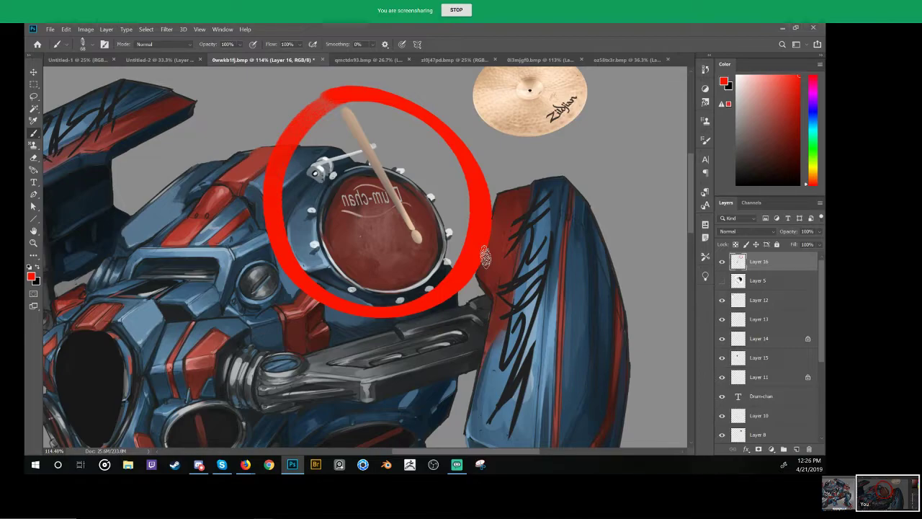
pyautogui.hotkey('ctrl', 'z')
# Step: Try covering the slotted round bolt between the vent and the shoulder drum with a sampled light grey
pyautogui.scroll(-4, 403, 252)
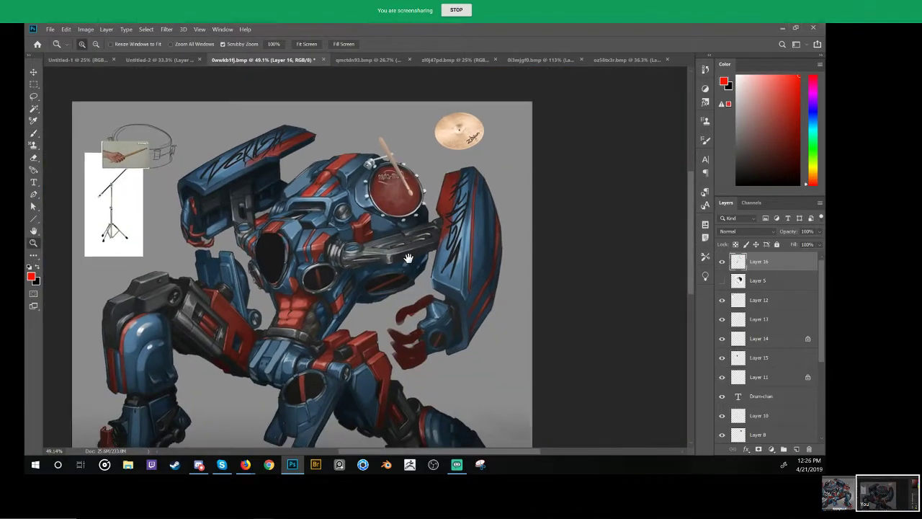
pyautogui.scroll(3, 311, 255)
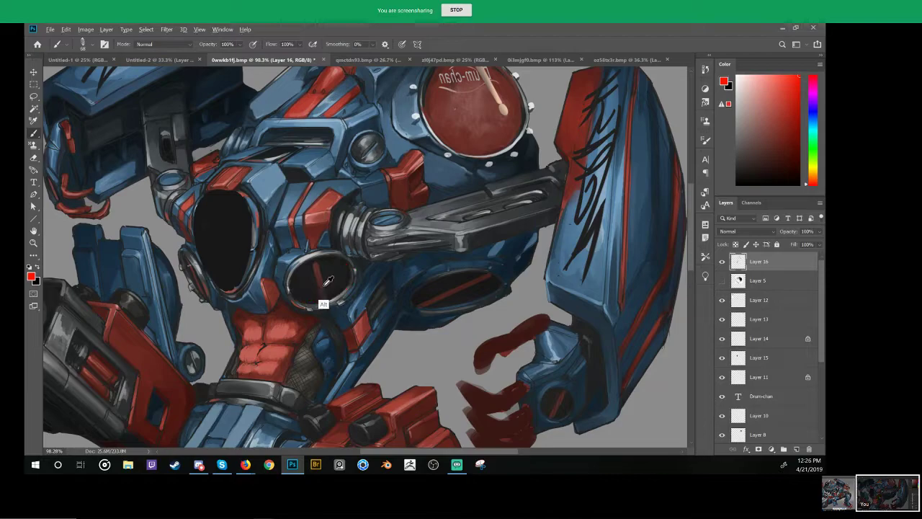
pyautogui.moveTo(367, 271); pyautogui.dragTo(286, 319)
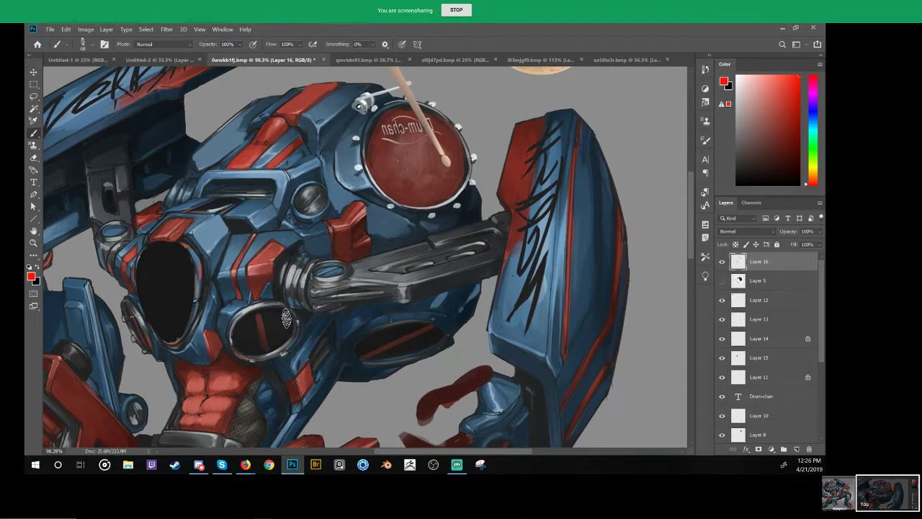
pyautogui.moveTo(387, 303)
pyautogui.mouseDown()
pyautogui.moveTo(401, 269)
pyautogui.moveTo(373, 293)
pyautogui.mouseUp()
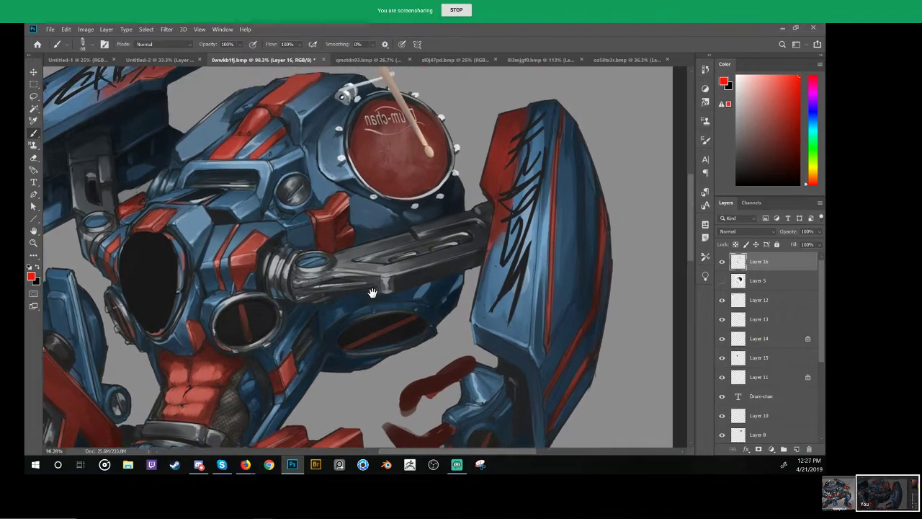
pyautogui.moveTo(402, 263); pyautogui.dragTo(393, 290)
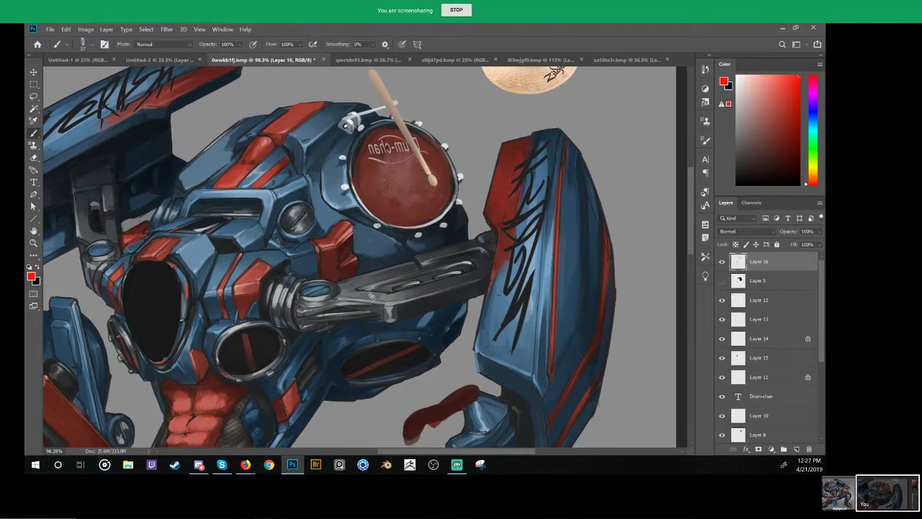
pyautogui.moveTo(363, 249); pyautogui.dragTo(418, 270)
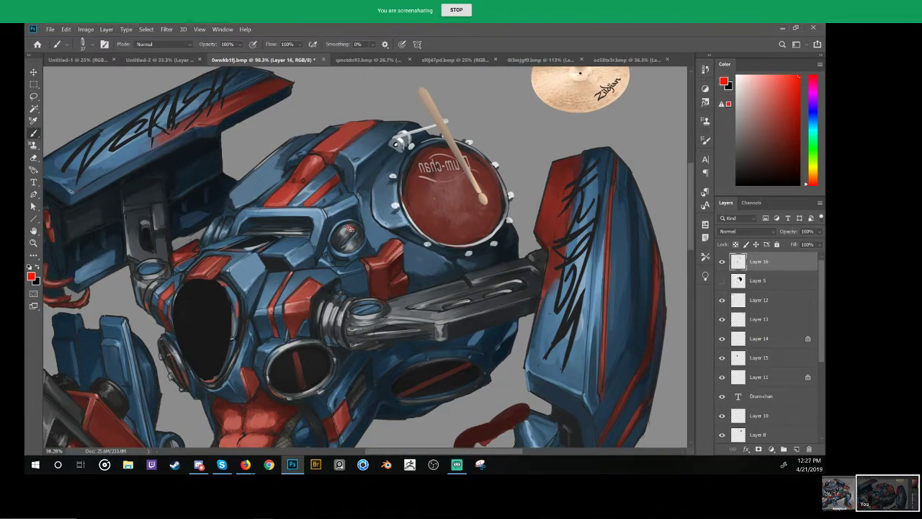
pyautogui.keyDown('alt'); pyautogui.click(346, 230); pyautogui.keyUp('alt')
pyautogui.moveTo(339, 242)
pyautogui.mouseDown()
pyautogui.moveTo(354, 229)
pyautogui.moveTo(337, 243)
pyautogui.mouseUp()
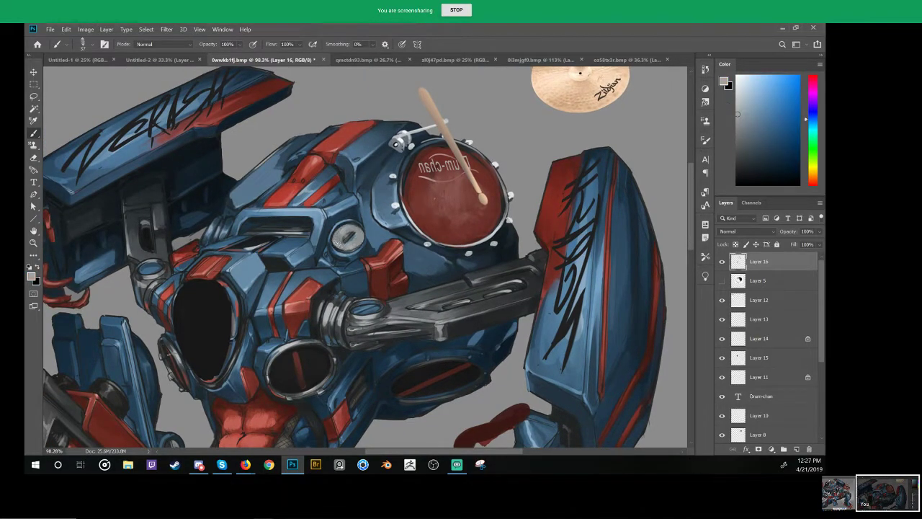
# Step: Repaint the slotted round bolt beside the vent in dark grey and draw a black slot across it
pyautogui.scroll(5, 361, 242)
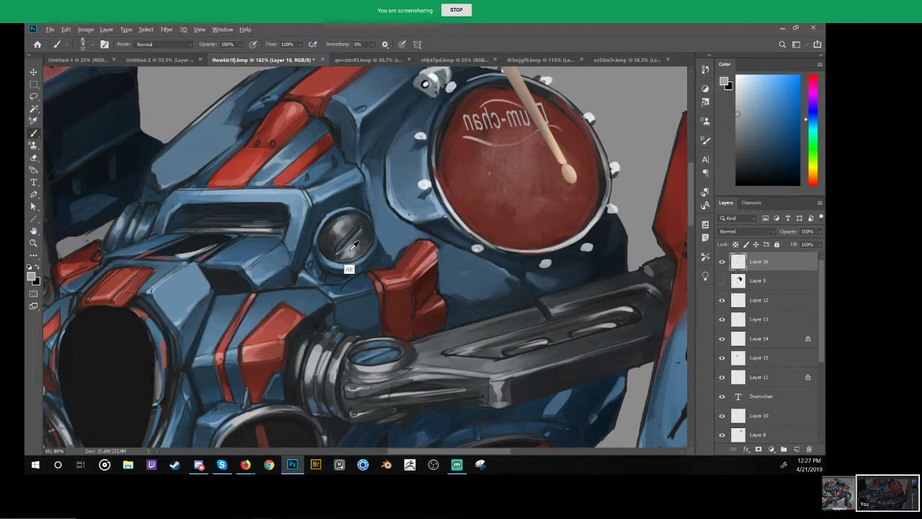
pyautogui.keyDown('alt'); pyautogui.click(359, 236); pyautogui.keyUp('alt')
pyautogui.moveTo(363, 252)
pyautogui.mouseDown()
pyautogui.moveTo(340, 223)
pyautogui.moveTo(361, 224)
pyautogui.moveTo(350, 244)
pyautogui.mouseUp()
pyautogui.hotkey('alt', 'd')
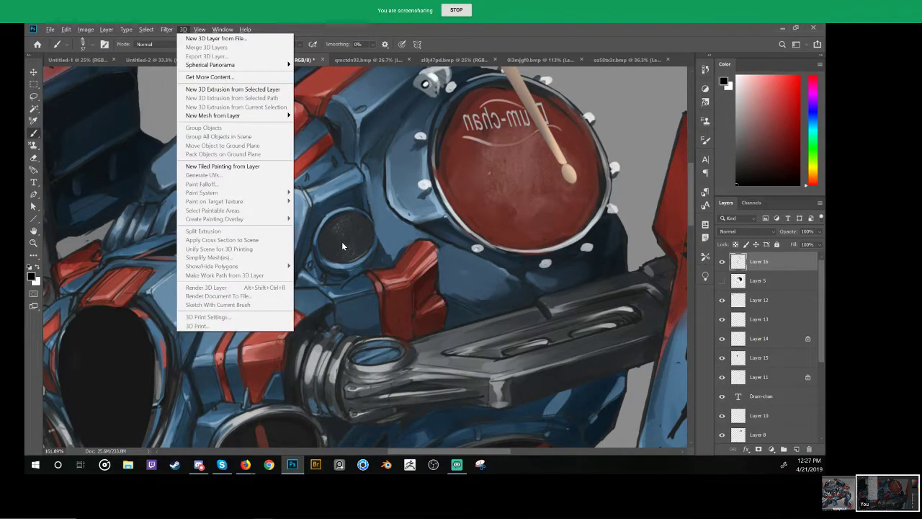
pyautogui.press('Escape')
pyautogui.moveTo(350, 238)
pyautogui.mouseDown()
pyautogui.moveTo(328, 249)
pyautogui.moveTo(354, 232)
pyautogui.mouseUp()
pyautogui.hotkey('ctrl', 'z')
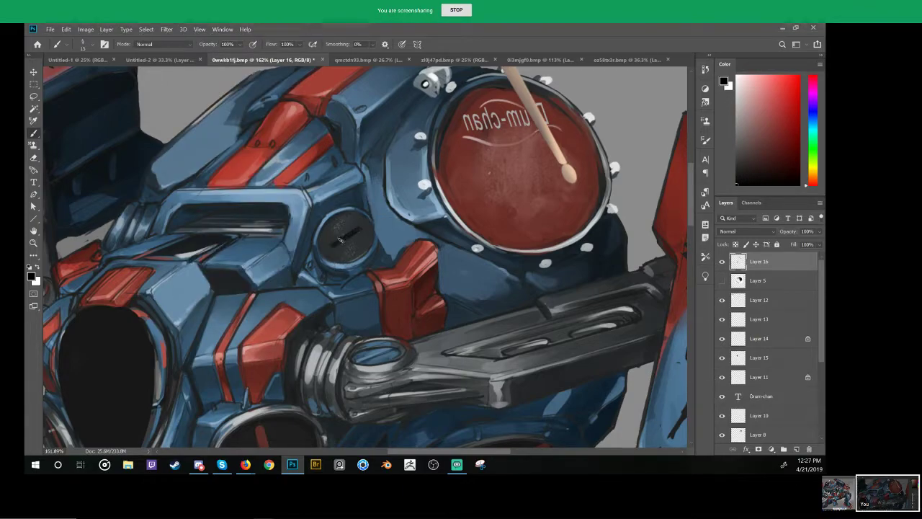
# Step: Select the round bolt's face and shade it with a sampled grey gradient
pyautogui.keyDown('alt'); pyautogui.click(186, 118); pyautogui.keyUp('alt')
pyautogui.press('m')
pyautogui.moveTo(317, 210)
pyautogui.mouseDown()
pyautogui.moveTo(375, 265)
pyautogui.moveTo(355, 297)
pyautogui.mouseUp()
pyautogui.press('g')
pyautogui.hotkey('ctrl', 'z')
pyautogui.moveTo(355, 259)
pyautogui.mouseDown()
pyautogui.moveTo(373, 242)
pyautogui.moveTo(336, 281)
pyautogui.moveTo(373, 256)
pyautogui.mouseUp()
pyautogui.hotkey('ctrl', 'd')
# Step: Outline the bolt's rim and sharpen its slot in the sampled dark tone, adding a sampled near-white highlight
pyautogui.press('z')
pyautogui.press('b')
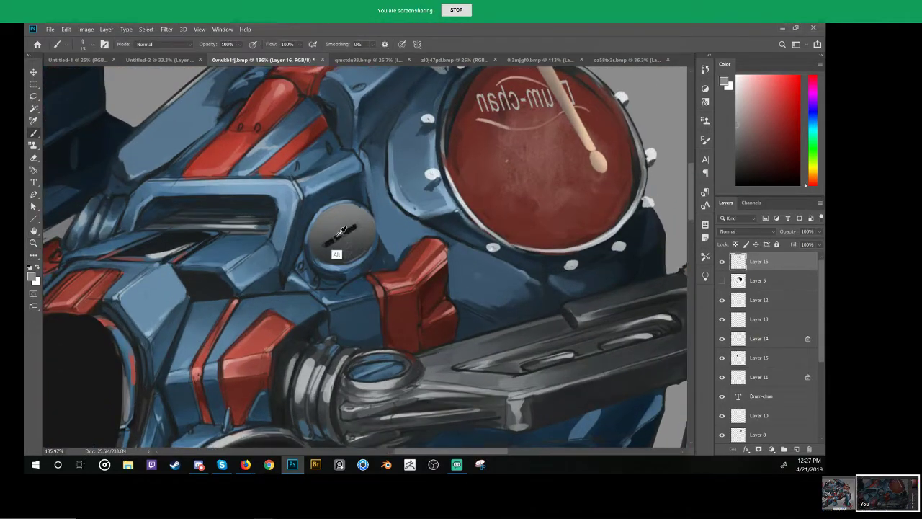
pyautogui.keyDown('alt'); pyautogui.click(333, 240); pyautogui.keyUp('alt')
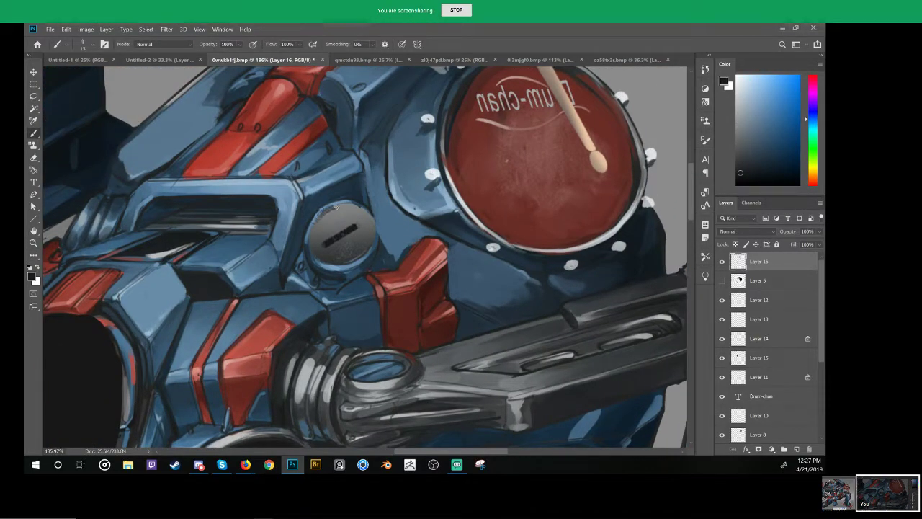
pyautogui.moveTo(311, 259)
pyautogui.mouseDown()
pyautogui.moveTo(315, 229)
pyautogui.moveTo(345, 258)
pyautogui.mouseUp()
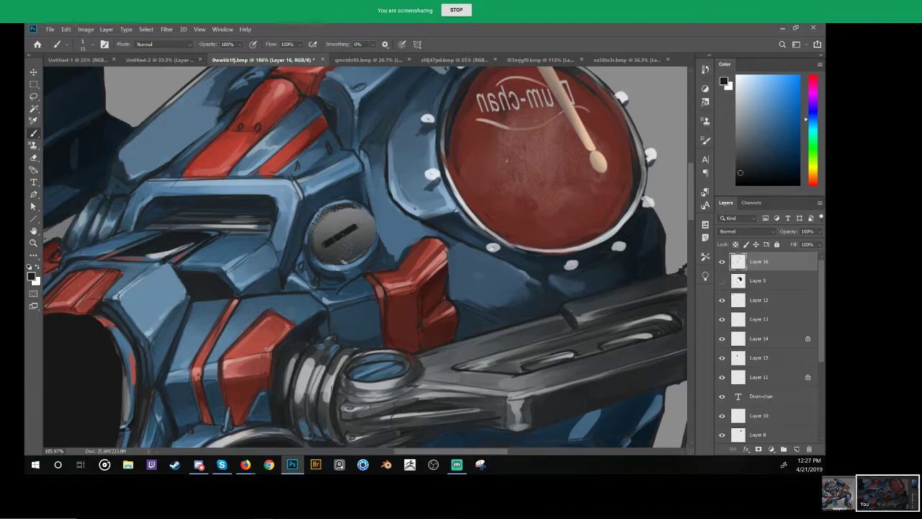
pyautogui.keyDown('alt'); pyautogui.click(432, 172); pyautogui.keyUp('alt')
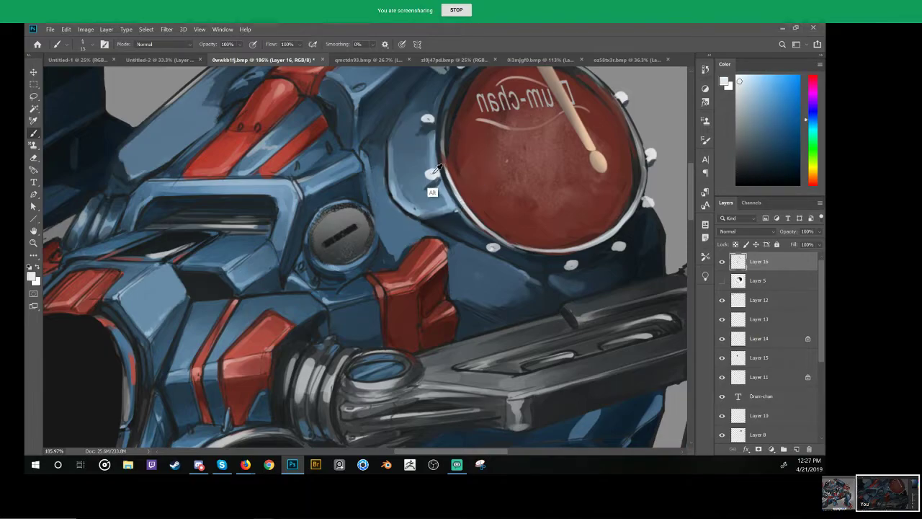
pyautogui.moveTo(329, 245)
pyautogui.mouseDown()
pyautogui.moveTo(366, 230)
pyautogui.moveTo(310, 275)
pyautogui.mouseUp()
pyautogui.press('z')
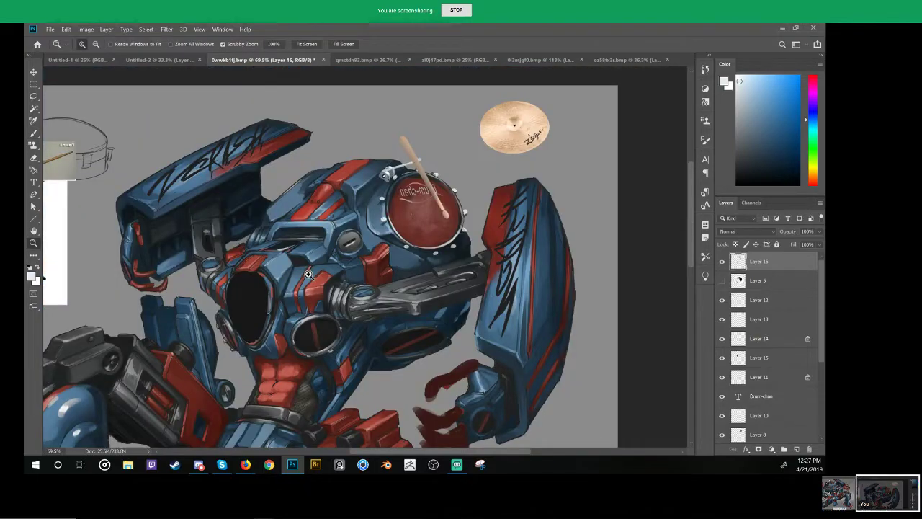
pyautogui.moveTo(407, 276); pyautogui.dragTo(421, 233)
pyautogui.press('b')
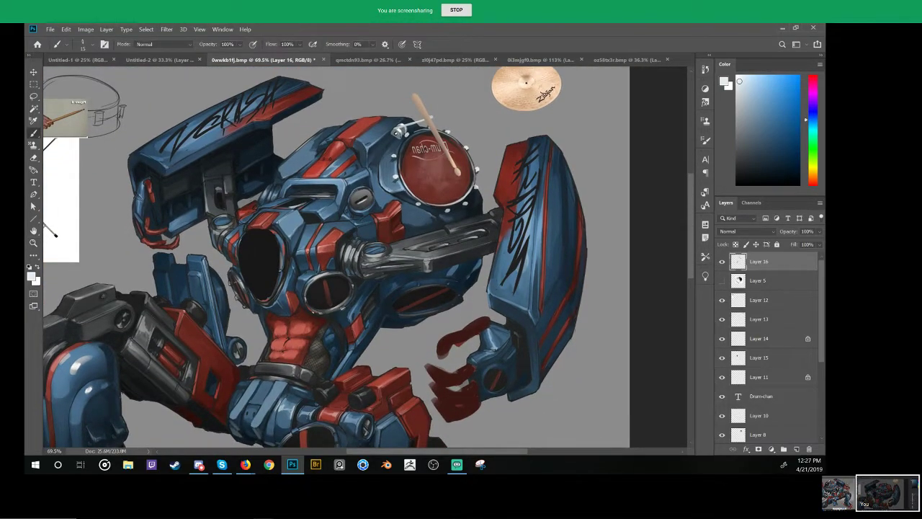
# Step: Touch up the round chest drum's rim in near-white and fill its black face with the dark red sampled from its stripe
pyautogui.scroll(5, 316, 281)
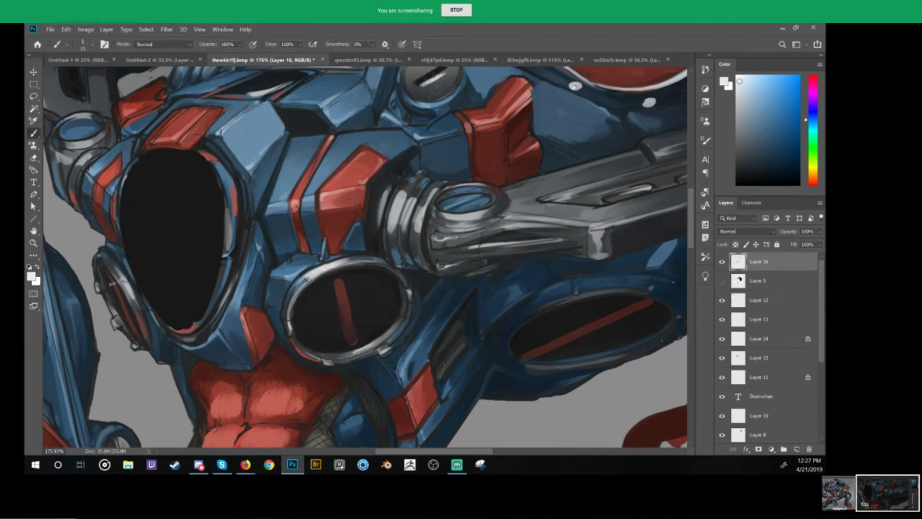
pyautogui.moveTo(316, 274); pyautogui.dragTo(290, 301)
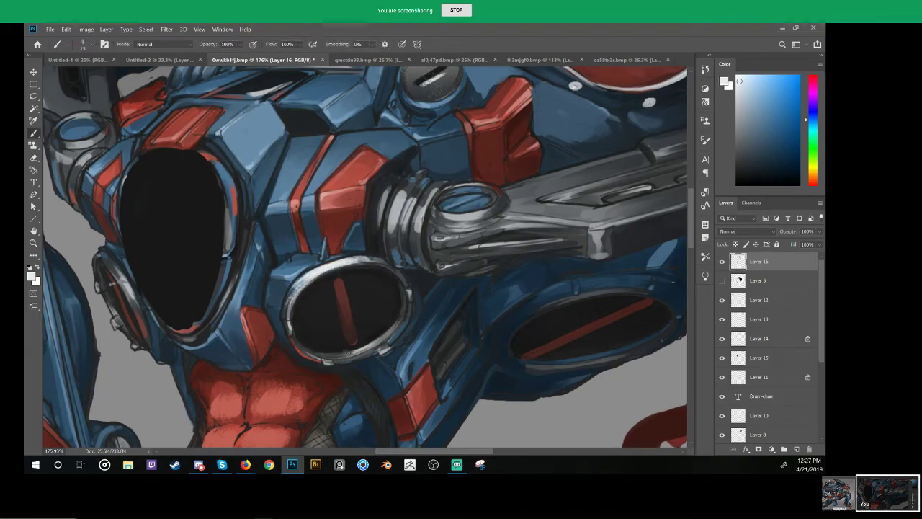
pyautogui.keyDown('alt'); pyautogui.click(342, 304); pyautogui.keyUp('alt')
pyautogui.moveTo(330, 316)
pyautogui.mouseDown()
pyautogui.moveTo(371, 290)
pyautogui.moveTo(309, 342)
pyautogui.moveTo(339, 297)
pyautogui.moveTo(333, 349)
pyautogui.moveTo(386, 289)
pyautogui.moveTo(340, 337)
pyautogui.moveTo(321, 315)
pyautogui.moveTo(384, 287)
pyautogui.moveTo(344, 286)
pyautogui.moveTo(388, 289)
pyautogui.moveTo(317, 315)
pyautogui.moveTo(332, 287)
pyautogui.moveTo(387, 288)
pyautogui.mouseUp()
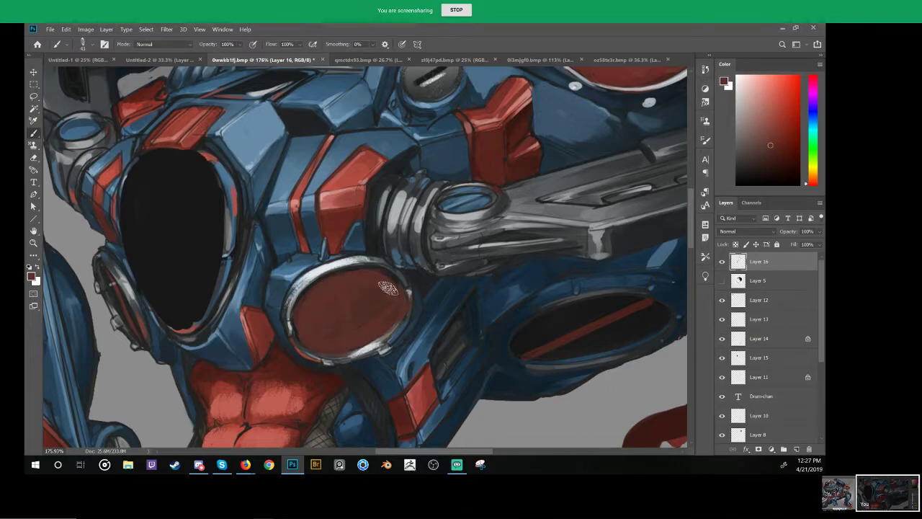
pyautogui.scroll(-5, 388, 288)
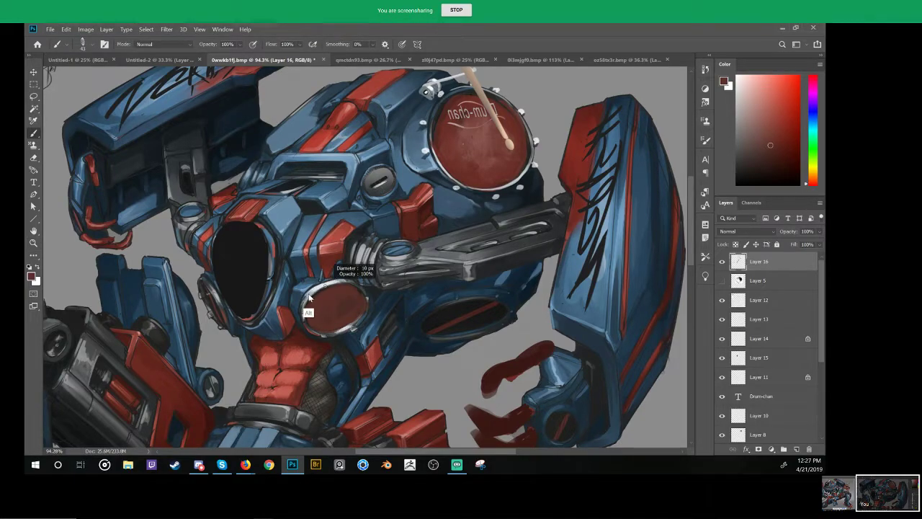
pyautogui.keyDown('alt'); pyautogui.click(321, 304); pyautogui.keyUp('alt')
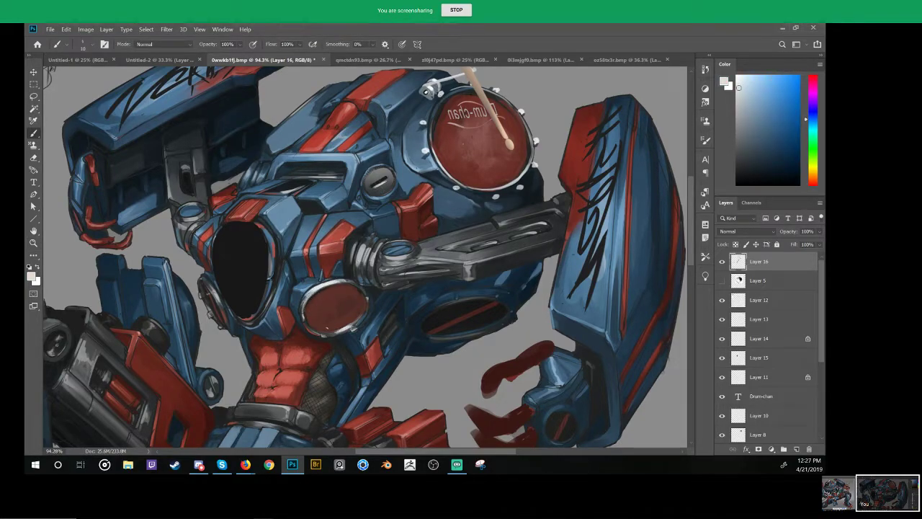
pyautogui.scroll(4, 324, 306)
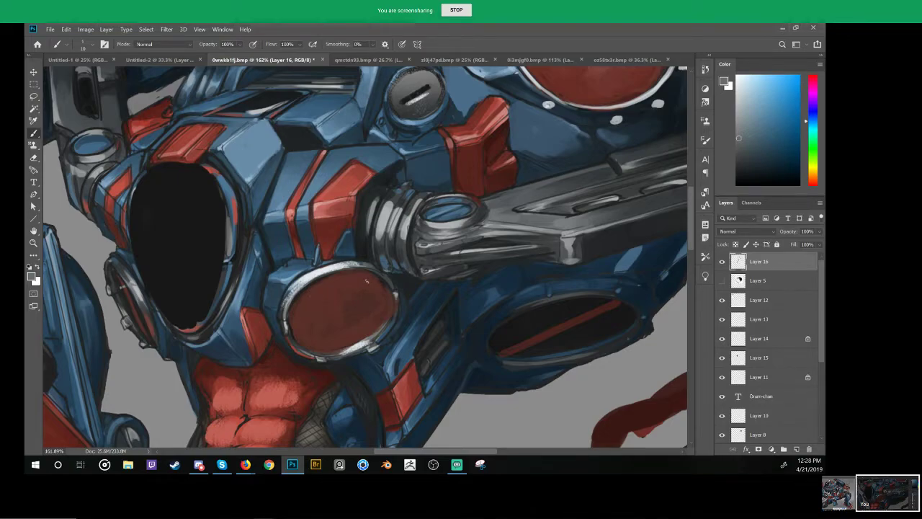
pyautogui.scroll(-5, 396, 252)
pyautogui.scroll(-3, 394, 275)
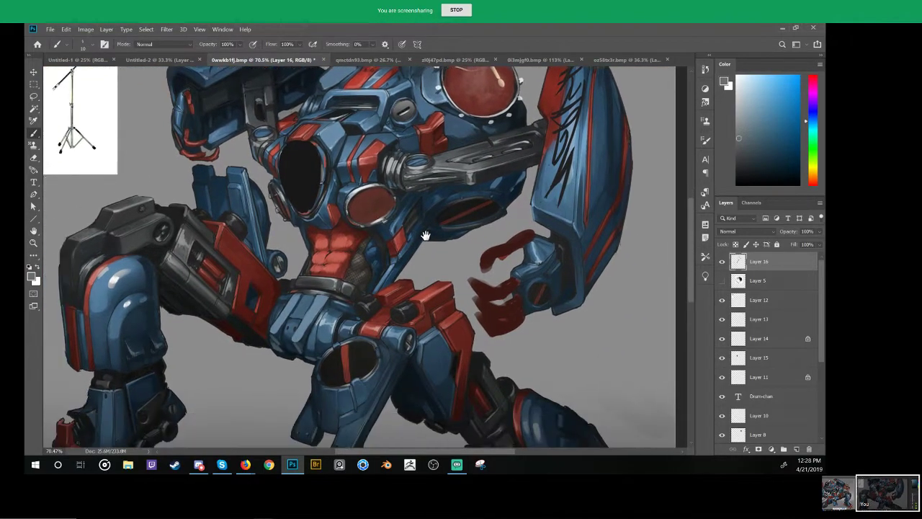
pyautogui.moveTo(424, 229); pyautogui.dragTo(410, 264)
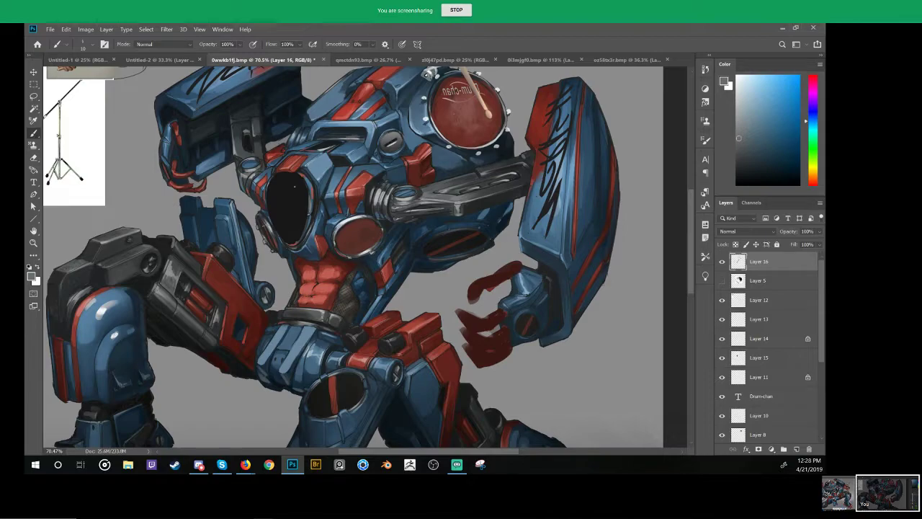
pyautogui.hotkey('ctrl', 'z')
pyautogui.moveTo(291, 182); pyautogui.dragTo(295, 189)
pyautogui.moveTo(459, 223); pyautogui.dragTo(439, 274)
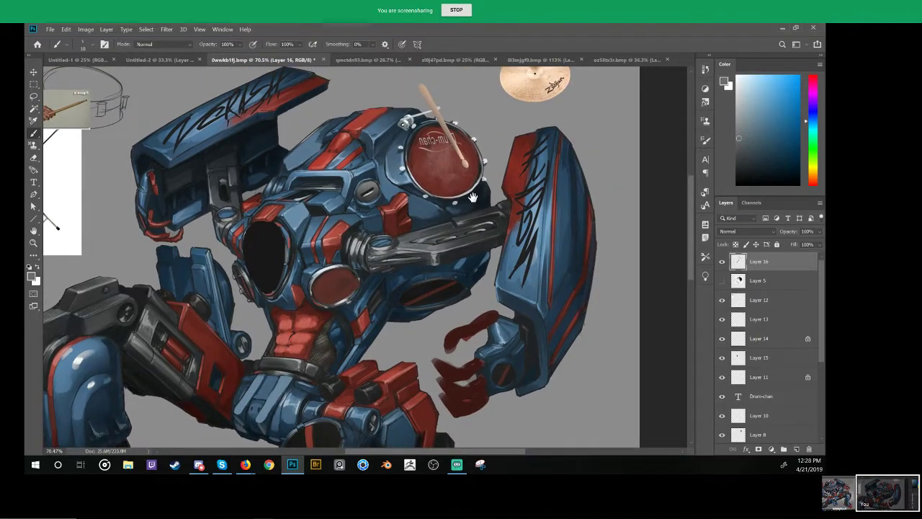
pyautogui.moveTo(451, 223); pyautogui.dragTo(440, 245)
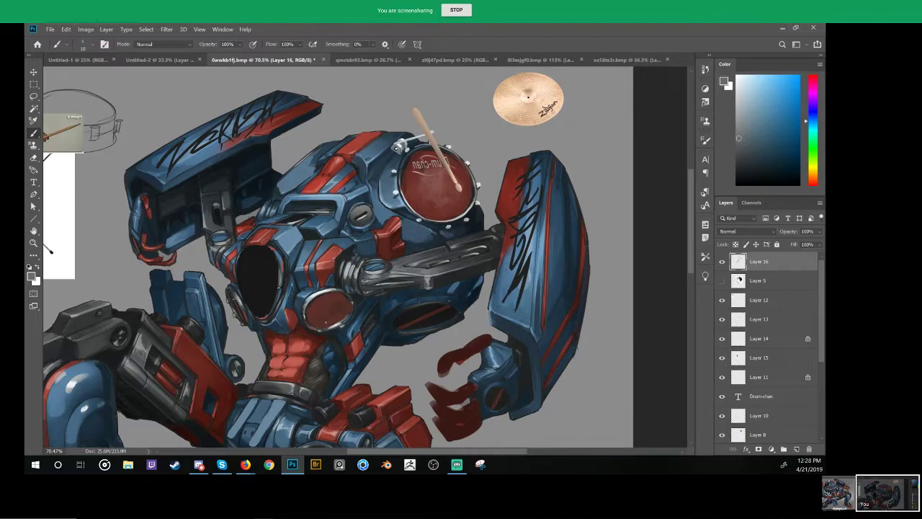
# Step: Refine the red block below the shoulder drum with a sampled light-red edge highlight and darker sampled reds for its shaded side
pyautogui.moveTo(410, 242)
pyautogui.mouseDown()
pyautogui.moveTo(385, 242)
pyautogui.moveTo(453, 228)
pyautogui.mouseUp()
pyautogui.keyDown('alt'); pyautogui.click(394, 228); pyautogui.keyUp('alt')
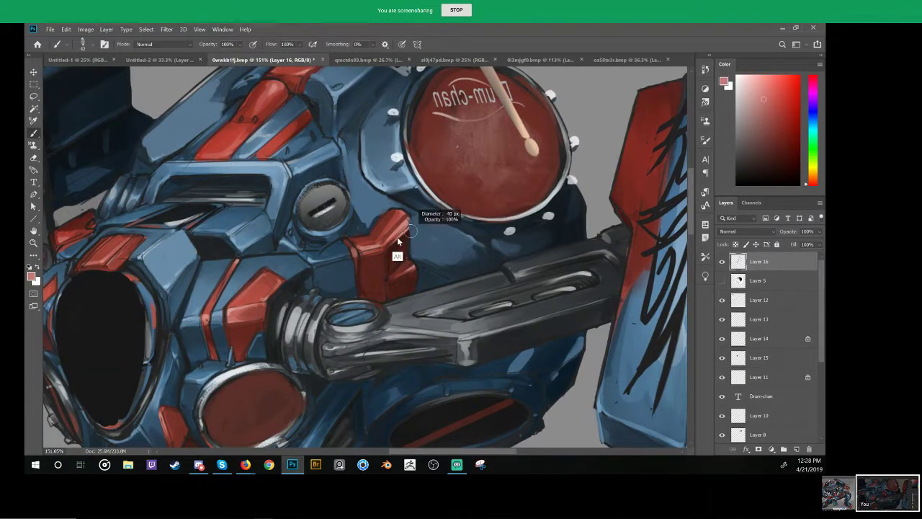
pyautogui.moveTo(355, 239); pyautogui.dragTo(385, 215)
pyautogui.hotkey('ctrl', 'z')
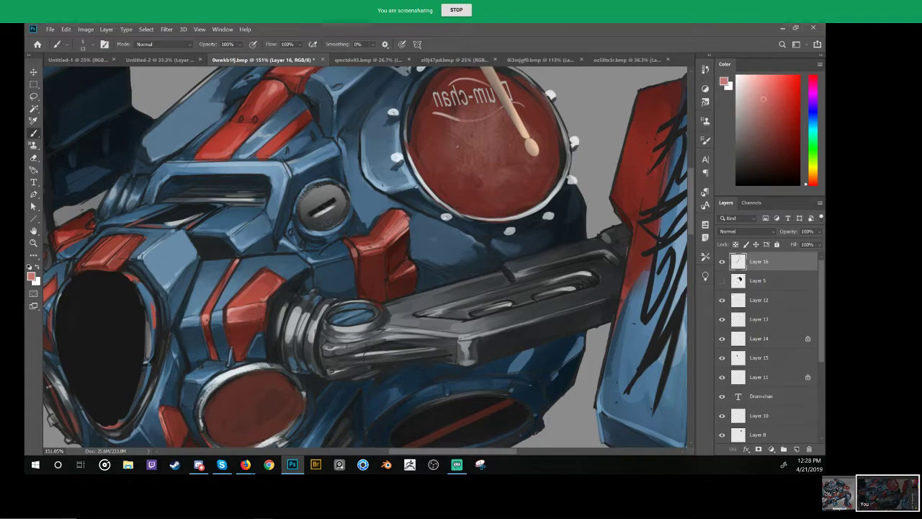
pyautogui.keyDown('alt'); pyautogui.click(377, 241); pyautogui.keyUp('alt')
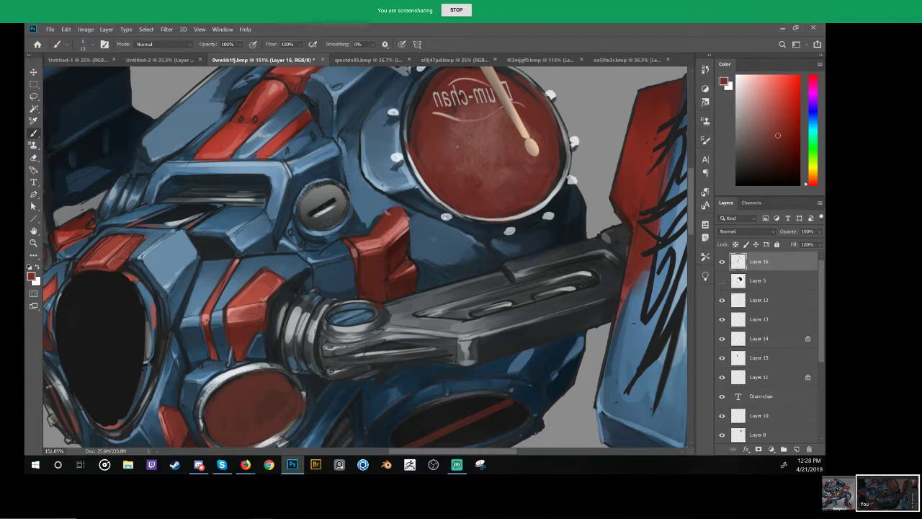
pyautogui.keyDown('alt'); pyautogui.click(398, 247); pyautogui.keyUp('alt')
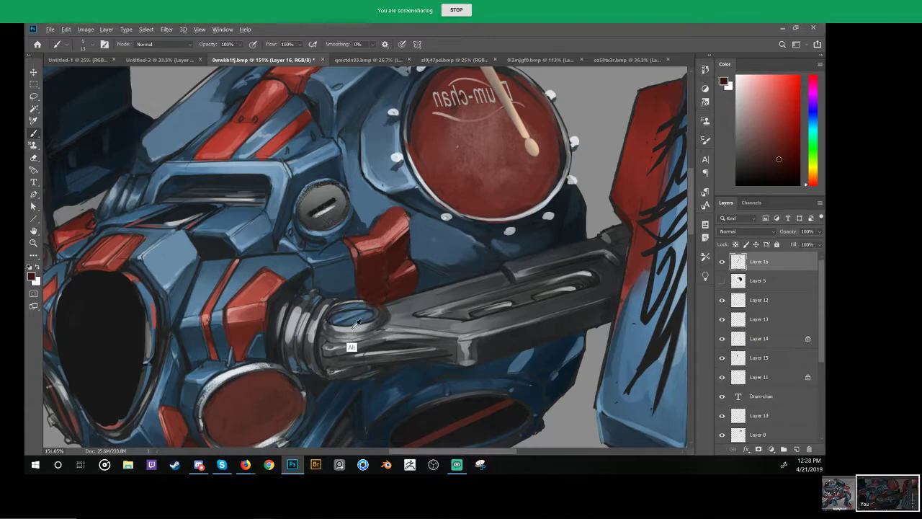
# Step: Turn the arm joint's blue round cap into a bolt with sampled grey, a black slot and outline, and a light grey highlight
pyautogui.keyDown('alt'); pyautogui.click(373, 317); pyautogui.keyUp('alt')
pyautogui.keyDown('alt'); pyautogui.click(369, 314); pyautogui.keyUp('alt')
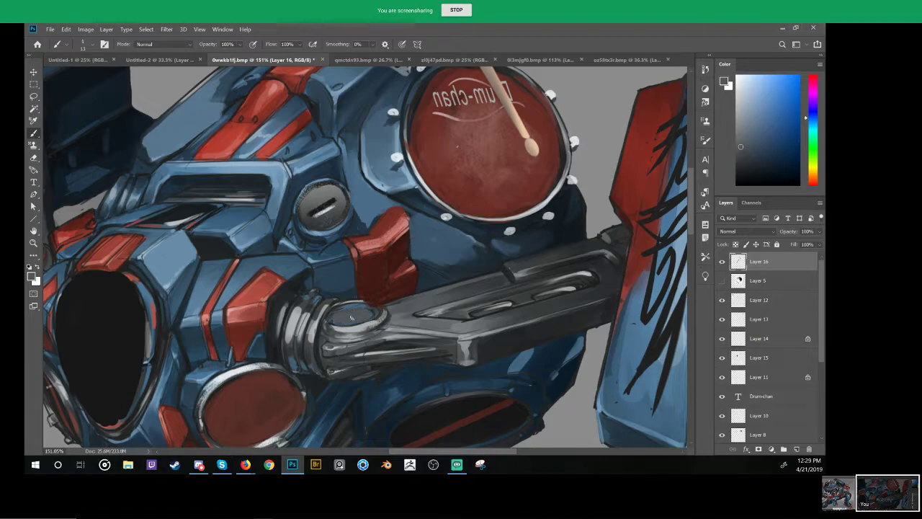
pyautogui.press('d')
pyautogui.moveTo(336, 322); pyautogui.dragTo(365, 313)
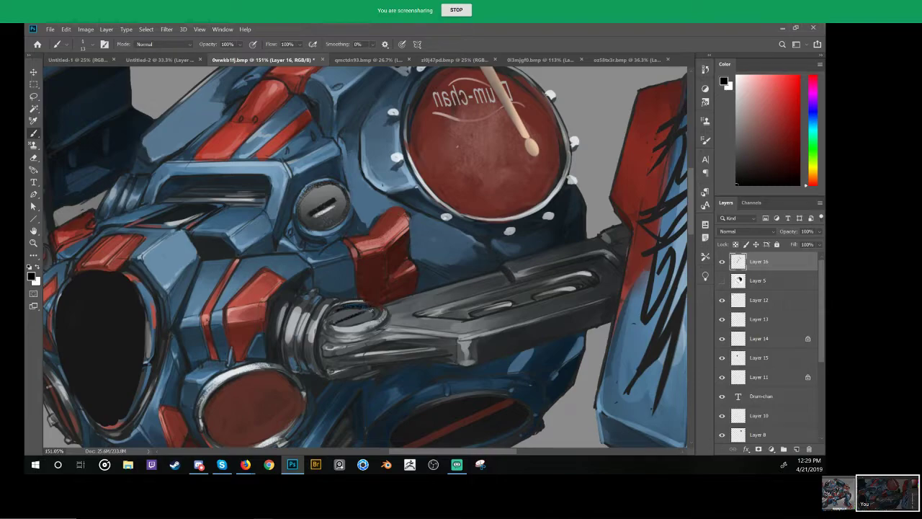
pyautogui.keyDown('alt'); pyautogui.click(360, 324); pyautogui.keyUp('alt')
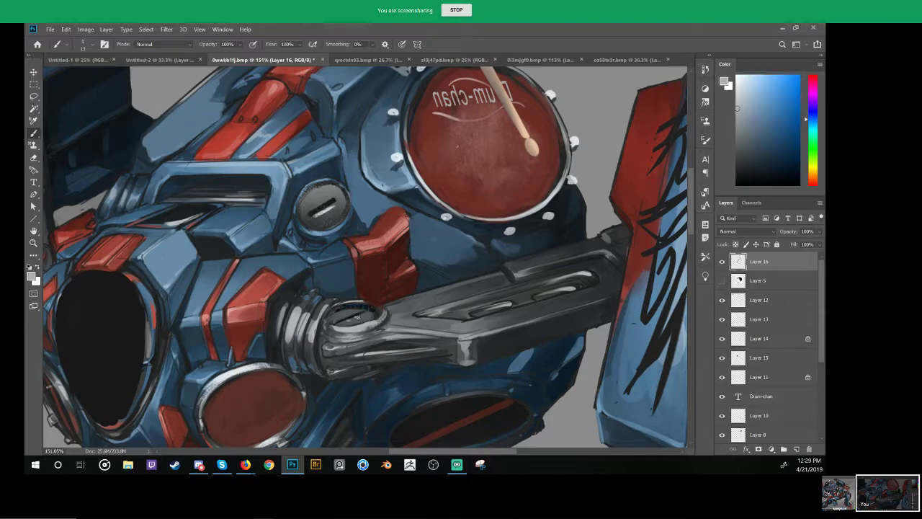
# Step: Try flattening the blue armour panel between the red stripes and the shoulder drum with a large brush in sampled blue
pyautogui.press('z')
pyautogui.moveTo(435, 365); pyautogui.dragTo(409, 368)
pyautogui.moveTo(409, 369)
pyautogui.mouseDown()
pyautogui.moveTo(408, 290)
pyautogui.moveTo(415, 315)
pyautogui.mouseUp()
pyautogui.press('b')
pyautogui.moveTo(329, 188); pyautogui.dragTo(366, 190)
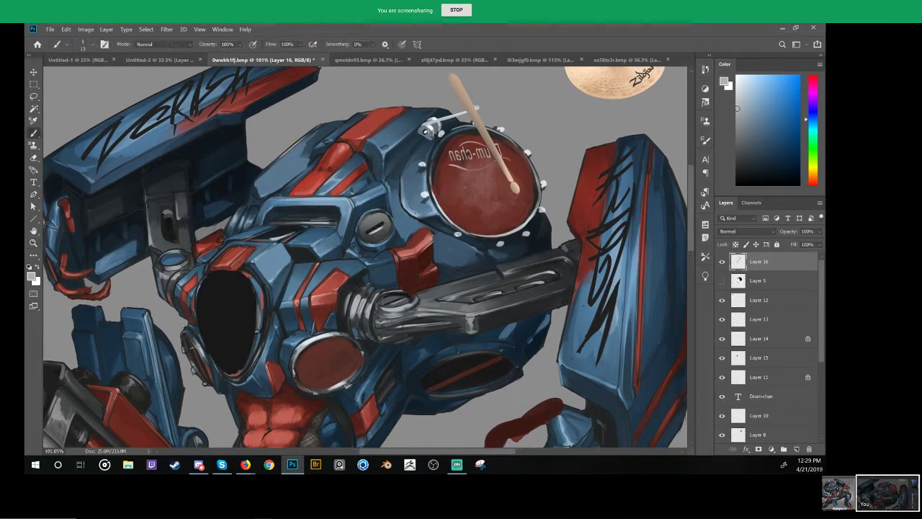
pyautogui.keyDown('alt'); pyautogui.click(367, 185); pyautogui.keyUp('alt')
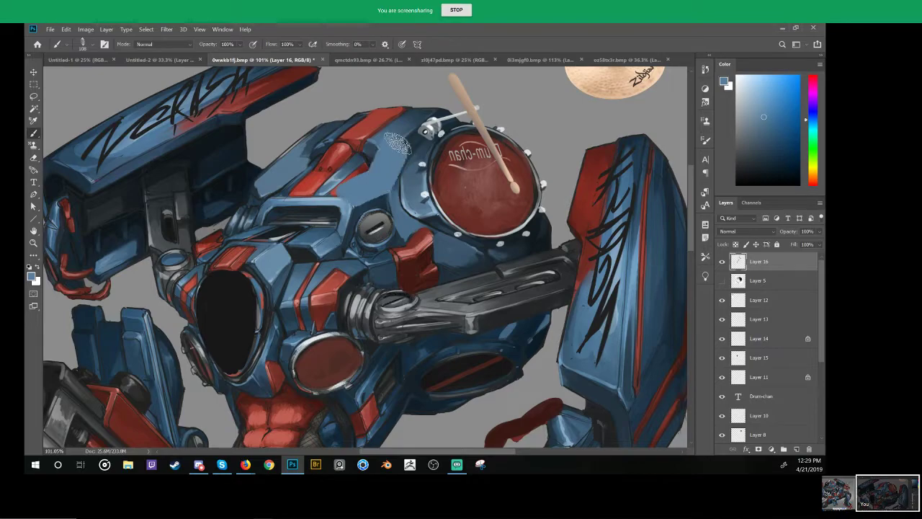
# Step: On a new layer, repaint the upper shoulder armour beside the drum in sampled blues, covering the red stripes above the vent
pyautogui.click(795, 448)
pyautogui.keyDown('alt'); pyautogui.click(450, 247); pyautogui.keyUp('alt')
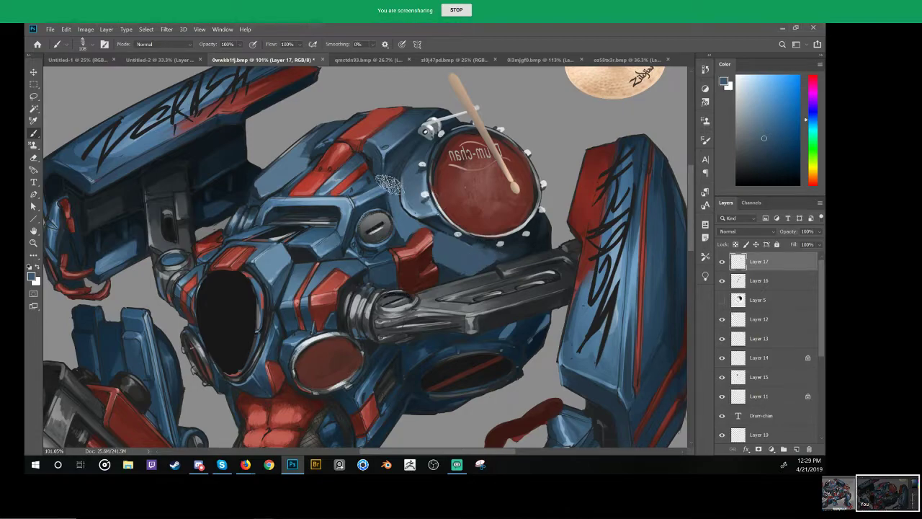
pyautogui.moveTo(385, 164); pyautogui.dragTo(371, 159)
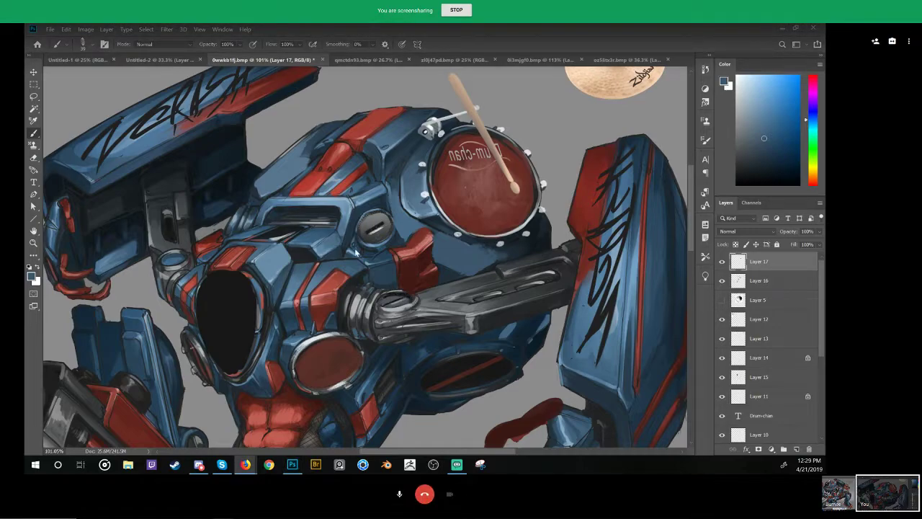
pyautogui.moveTo(391, 136); pyautogui.dragTo(373, 173)
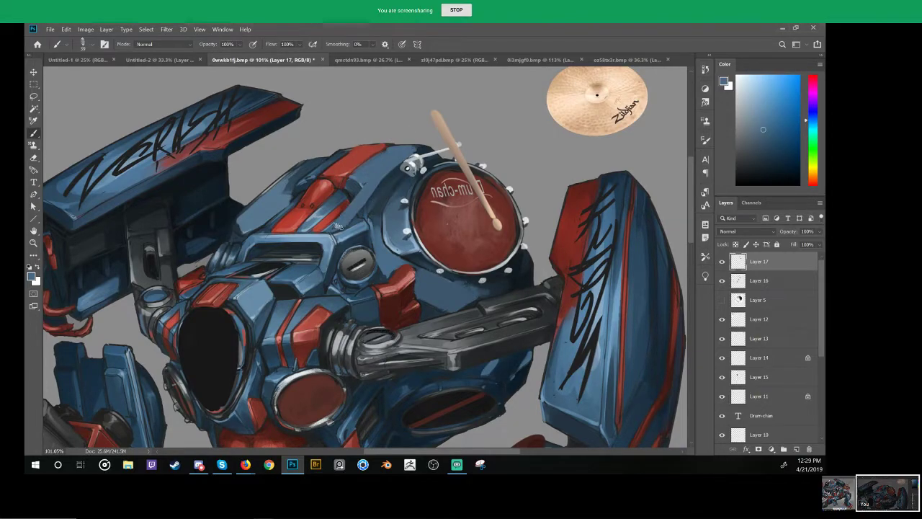
pyautogui.moveTo(356, 194)
pyautogui.mouseDown()
pyautogui.moveTo(328, 229)
pyautogui.moveTo(317, 222)
pyautogui.mouseUp()
pyautogui.moveTo(348, 177)
pyautogui.mouseDown()
pyautogui.moveTo(266, 223)
pyautogui.moveTo(327, 168)
pyautogui.moveTo(262, 232)
pyautogui.moveTo(342, 152)
pyautogui.moveTo(278, 224)
pyautogui.moveTo(317, 193)
pyautogui.moveTo(265, 233)
pyautogui.moveTo(321, 222)
pyautogui.moveTo(267, 233)
pyautogui.moveTo(322, 233)
pyautogui.mouseUp()
# Step: Simplify the vent's upper rim with sampled blues and paint over the remaining red stripe at the top of the shoulder armour
pyautogui.keyDown('alt'); pyautogui.click(306, 234); pyautogui.keyUp('alt')
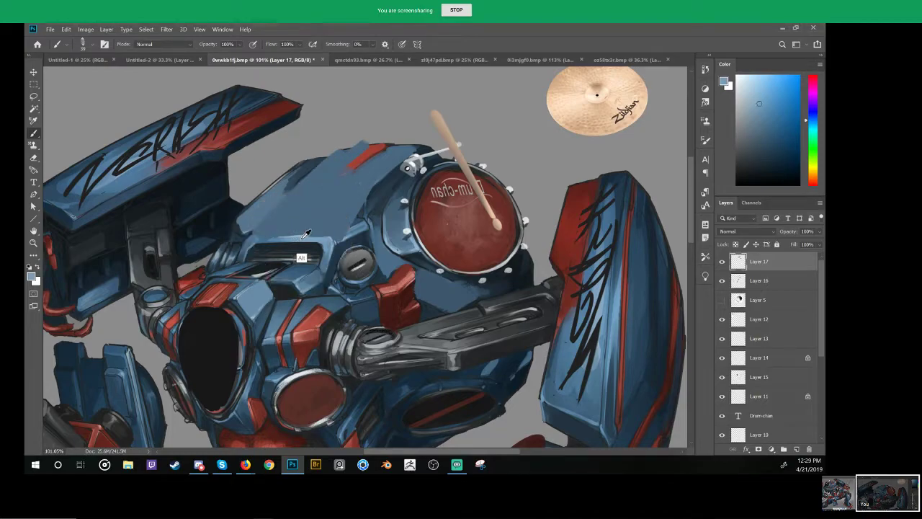
pyautogui.moveTo(260, 244); pyautogui.dragTo(286, 240)
pyautogui.keyDown('alt'); pyautogui.click(334, 262); pyautogui.keyUp('alt')
pyautogui.keyDown('alt'); pyautogui.click(327, 240); pyautogui.keyUp('alt')
pyautogui.moveTo(320, 238); pyautogui.dragTo(256, 242)
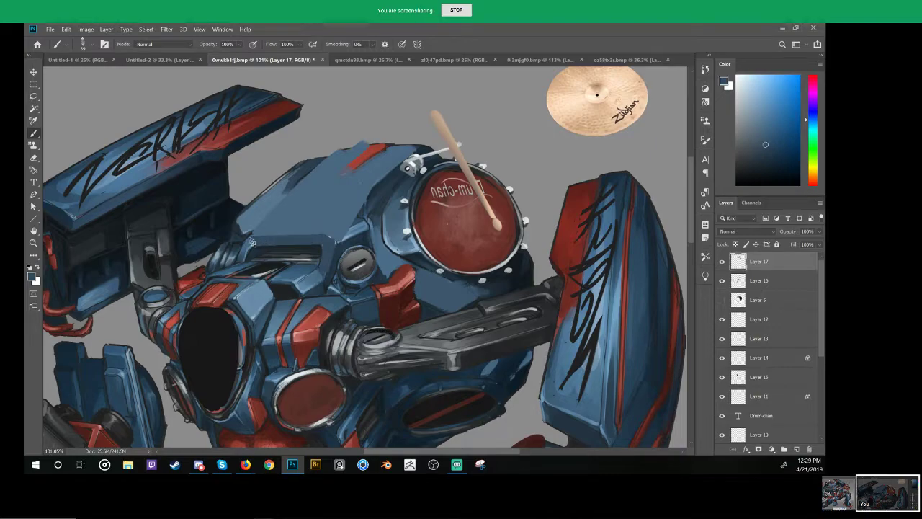
pyautogui.keyDown('alt'); pyautogui.click(263, 234); pyautogui.keyUp('alt')
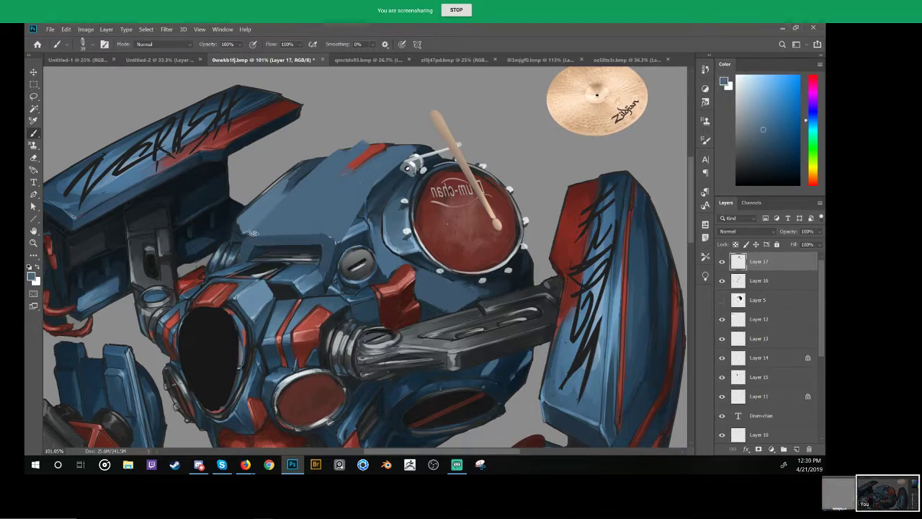
pyautogui.moveTo(368, 159)
pyautogui.mouseDown()
pyautogui.moveTo(402, 148)
pyautogui.moveTo(367, 146)
pyautogui.moveTo(407, 146)
pyautogui.mouseUp()
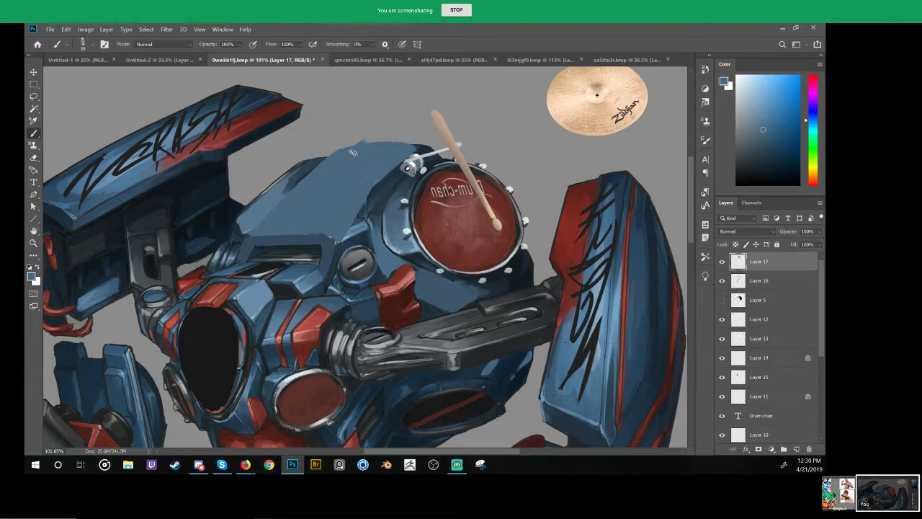
# Step: Paint a red stripe along the blue upper shoulder armour in a sampled red and tidy its top edge with the background grey
pyautogui.keyDown('alt'); pyautogui.click(306, 324); pyautogui.keyUp('alt')
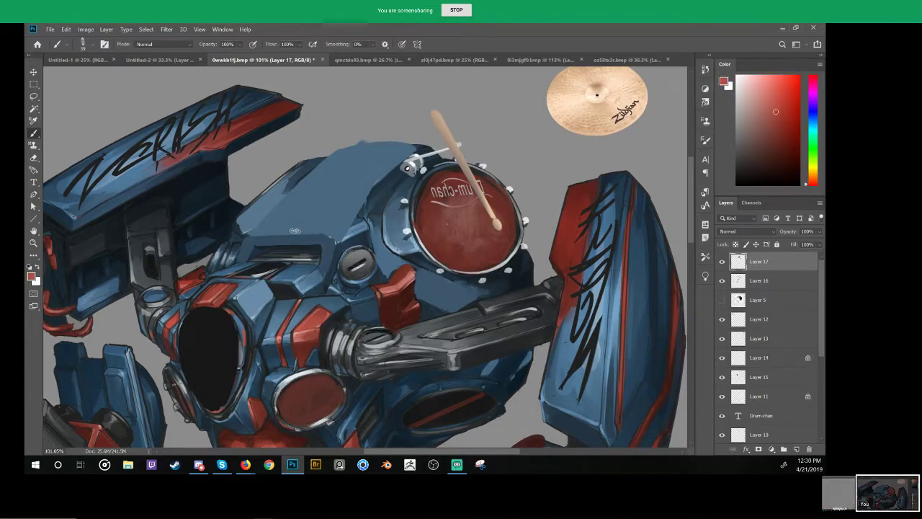
pyautogui.hotkey('ctrl', 'z')
pyautogui.moveTo(353, 155); pyautogui.dragTo(398, 142)
pyautogui.keyDown('alt'); pyautogui.click(382, 139); pyautogui.keyUp('alt')
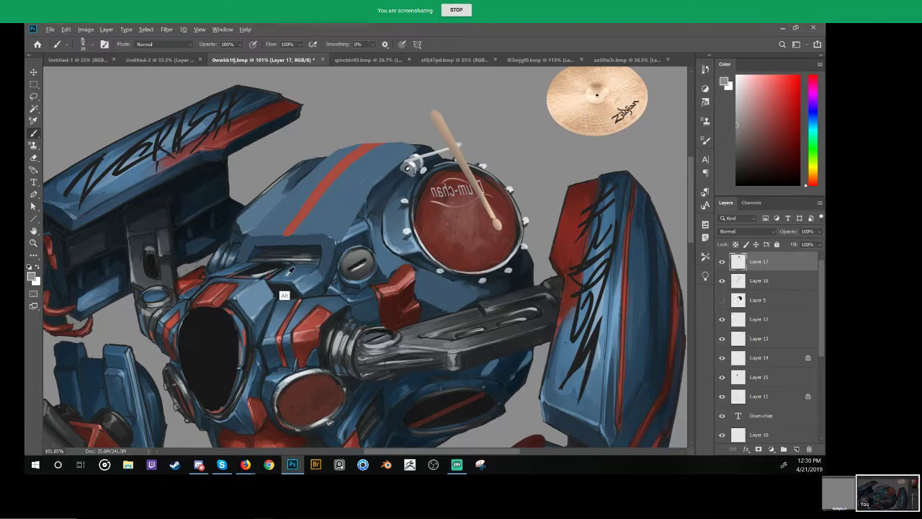
pyautogui.moveTo(389, 264); pyautogui.dragTo(313, 265)
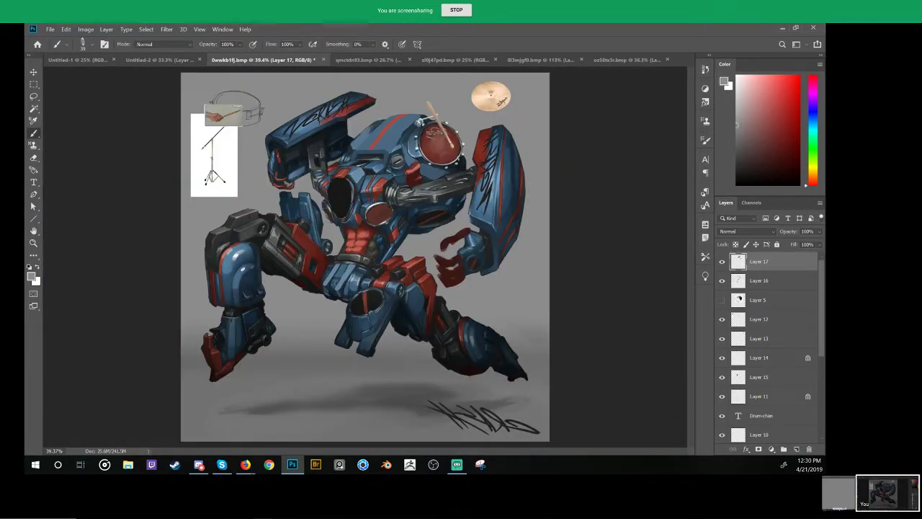
# Step: Try marking a contour on the chest armour between the head and the red panel with a white brush stroke
pyautogui.scroll(4, 448, 228)
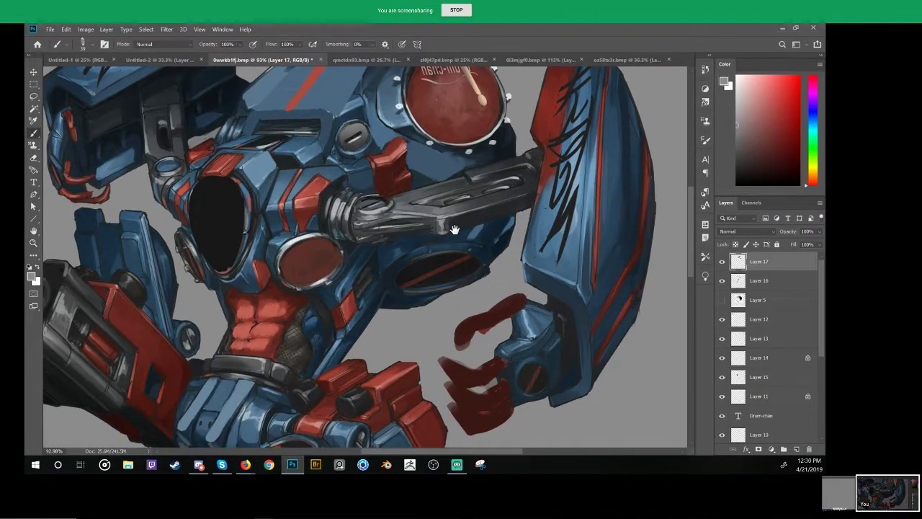
pyautogui.moveTo(447, 227); pyautogui.dragTo(444, 263)
pyautogui.moveTo(309, 195)
pyautogui.mouseDown()
pyautogui.moveTo(258, 232)
pyautogui.moveTo(326, 256)
pyautogui.mouseUp()
pyautogui.hotkey('ctrl', 'z')
pyautogui.press('d')
pyautogui.press('x')
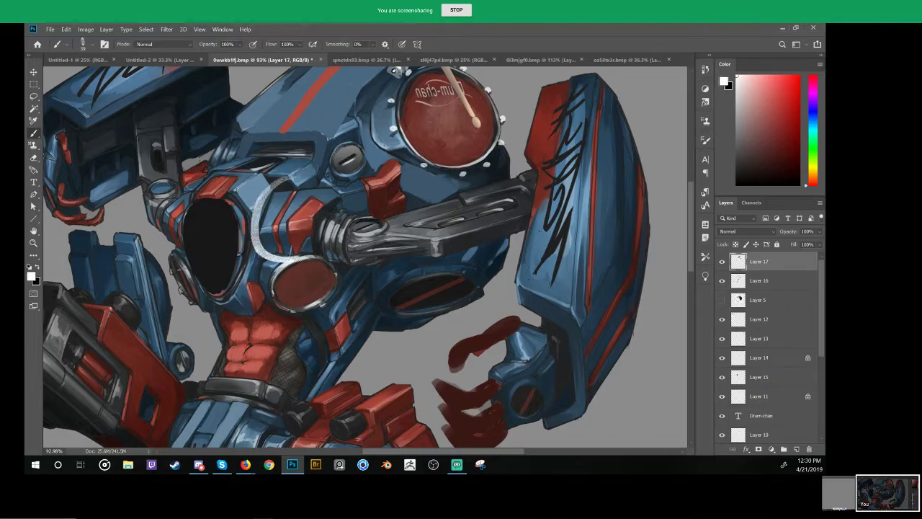
pyautogui.moveTo(292, 220)
pyautogui.mouseDown()
pyautogui.moveTo(319, 195)
pyautogui.moveTo(280, 249)
pyautogui.mouseUp()
pyautogui.hotkey('ctrl', 'z')
# Step: Extend the upper face of the red chest panel beside the arm joint using a sampled light red
pyautogui.hotkey('ctrl', 'space')
pyautogui.moveTo(318, 185); pyautogui.dragTo(348, 209)
pyautogui.keyDown('alt'); pyautogui.click(304, 216); pyautogui.keyUp('alt')
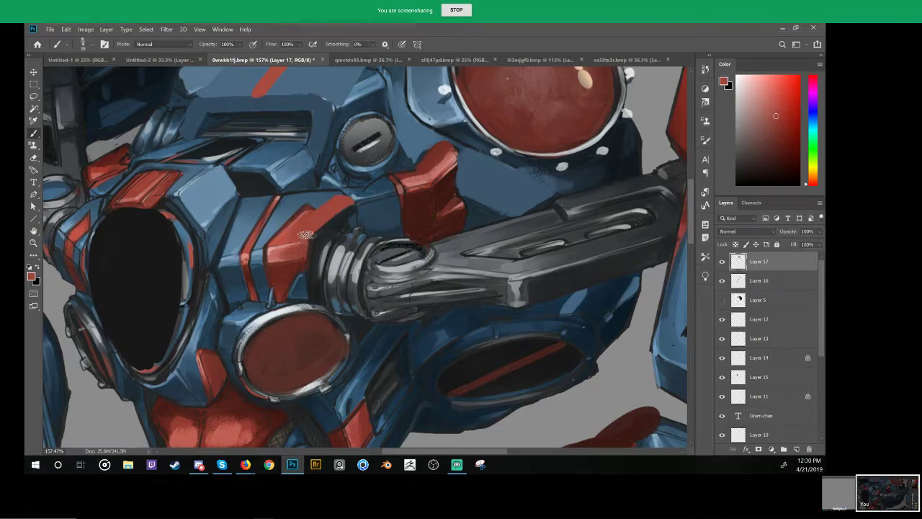
pyautogui.keyDown('alt'); pyautogui.click(294, 274); pyautogui.keyUp('alt')
pyautogui.moveTo(301, 255); pyautogui.dragTo(296, 248)
pyautogui.keyDown('alt'); pyautogui.click(296, 266); pyautogui.keyUp('alt')
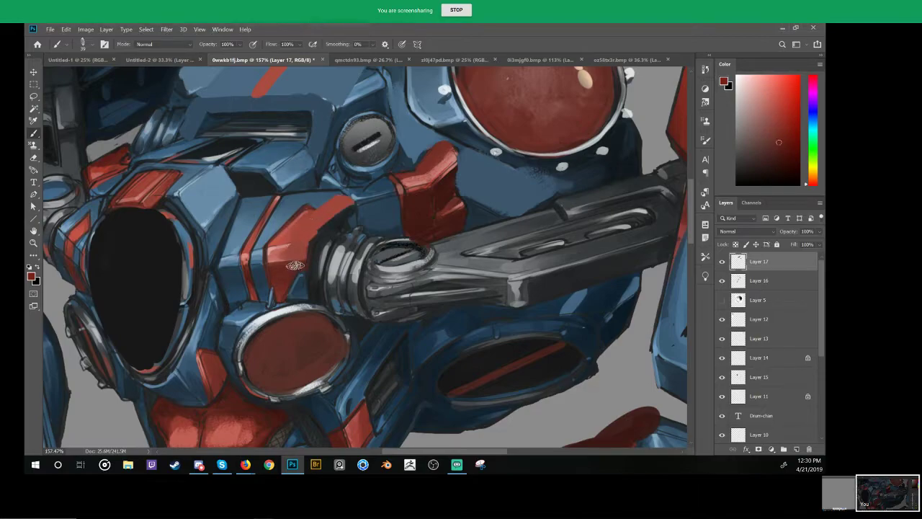
pyautogui.scroll(-3, 209, 281)
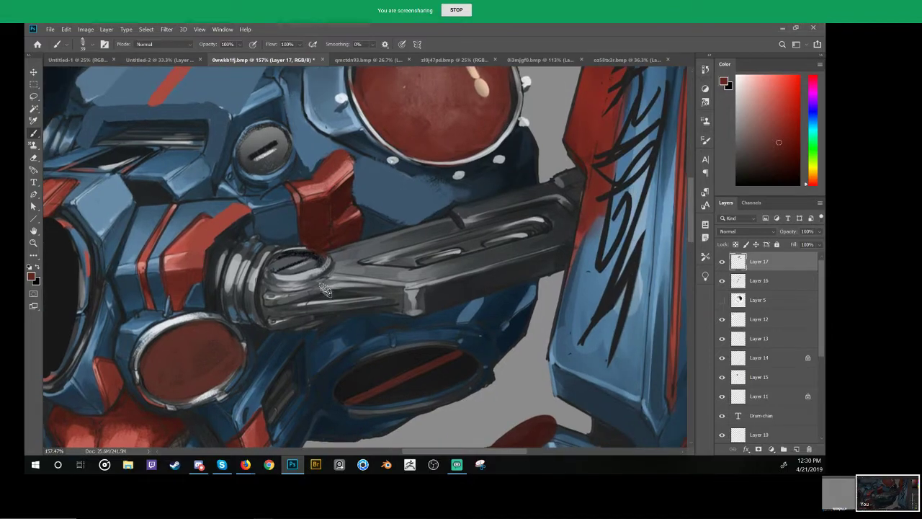
# Step: Repaint the side of the red chest panel in sampled darker reds so it reads as one clean plane
pyautogui.moveTo(367, 248); pyautogui.dragTo(299, 296)
pyautogui.hotkey('ctrl', 'z')
pyautogui.scroll(3, 274, 232)
pyautogui.keyDown('alt'); pyautogui.click(244, 263); pyautogui.keyUp('alt')
pyautogui.moveTo(243, 263)
pyautogui.mouseDown()
pyautogui.moveTo(224, 303)
pyautogui.moveTo(215, 288)
pyautogui.moveTo(229, 284)
pyautogui.moveTo(223, 313)
pyautogui.moveTo(254, 333)
pyautogui.mouseUp()
pyautogui.keyDown('alt'); pyautogui.click(207, 314); pyautogui.keyUp('alt')
pyautogui.keyDown('alt'); pyautogui.click(221, 314); pyautogui.keyUp('alt')
pyautogui.keyDown('alt'); pyautogui.click(258, 305); pyautogui.keyUp('alt')
pyautogui.moveTo(277, 298); pyautogui.dragTo(253, 289)
pyautogui.press('b')
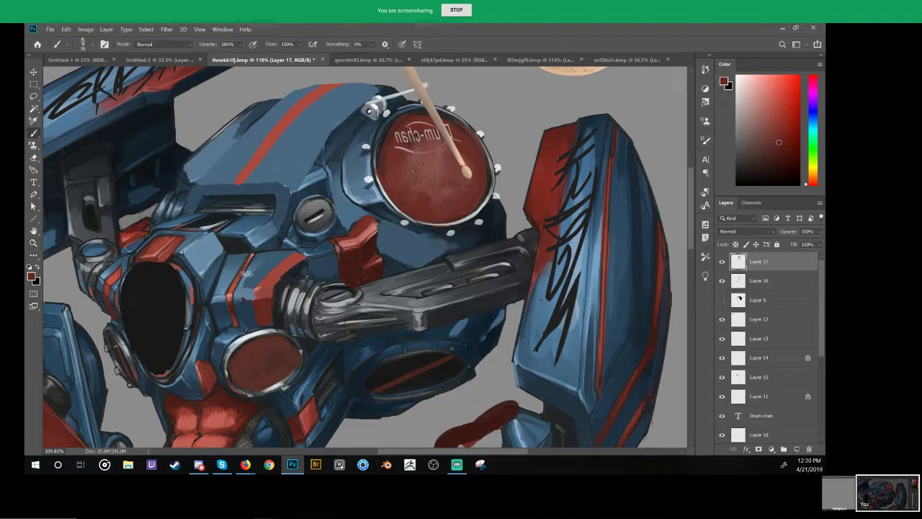
# Step: Cover the old thin chest stripe in sampled blues, paint a red stripe parallel to the panel, and darken the panel's lower edge
pyautogui.keyDown('alt'); pyautogui.click(245, 269); pyautogui.keyUp('alt')
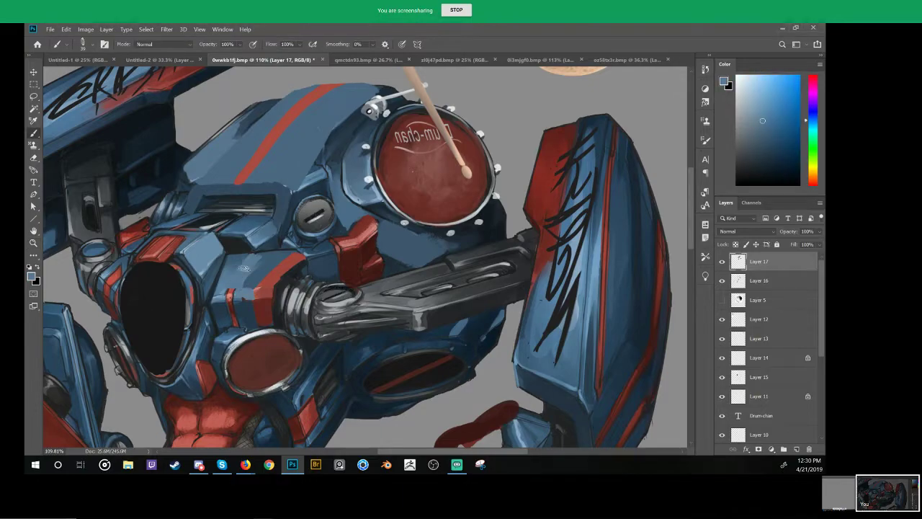
pyautogui.keyDown('alt'); pyautogui.click(241, 302); pyautogui.keyUp('alt')
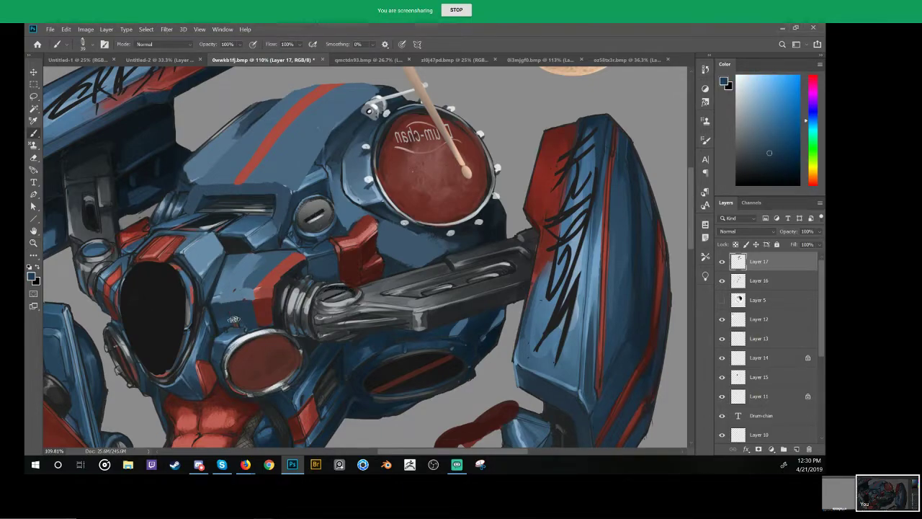
pyautogui.keyDown('alt'); pyautogui.click(275, 280); pyautogui.keyUp('alt')
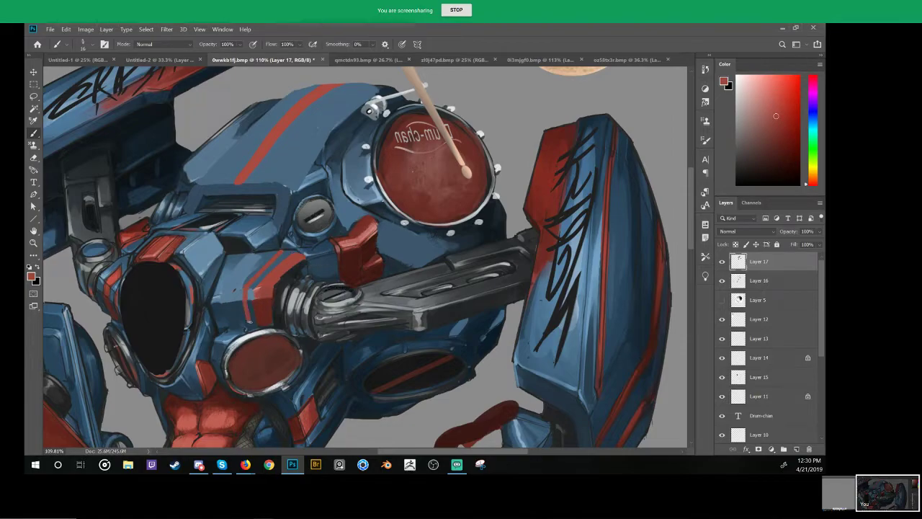
pyautogui.scroll(-5, 306, 285)
pyautogui.moveTo(337, 317); pyautogui.dragTo(361, 238)
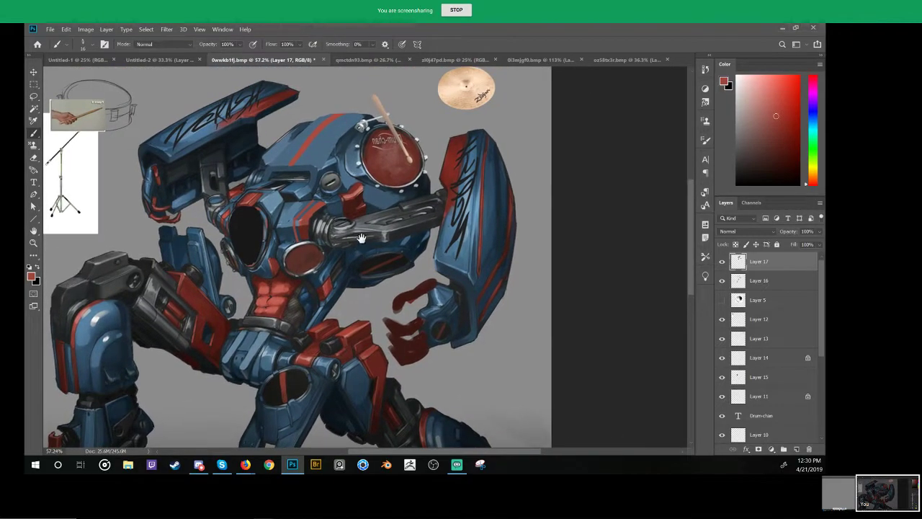
pyautogui.scroll(5, 317, 216)
pyautogui.keyDown('alt'); pyautogui.click(304, 241); pyautogui.keyUp('alt')
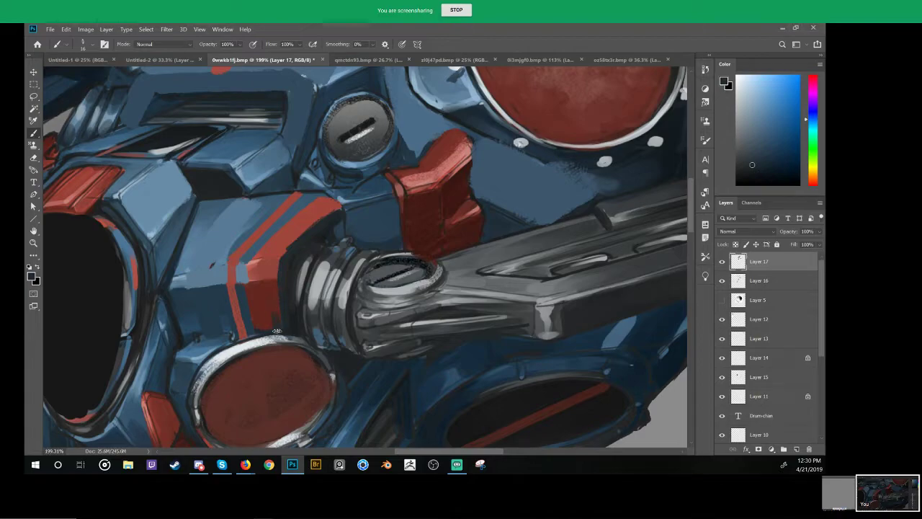
pyautogui.keyDown('alt'); pyautogui.click(278, 330); pyautogui.keyUp('alt')
# Step: Paint a dark red ring around the bolt on the blue hip joint
pyautogui.press('z')
pyautogui.moveTo(284, 296); pyautogui.dragTo(241, 296)
pyautogui.moveTo(286, 296); pyautogui.dragTo(313, 175)
pyautogui.moveTo(350, 300); pyautogui.dragTo(342, 173)
pyautogui.scroll(3, 317, 267)
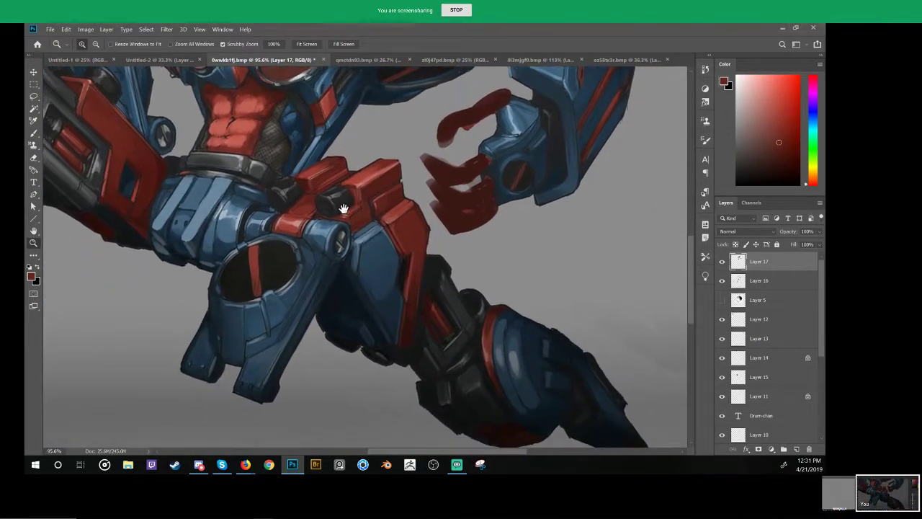
pyautogui.press('b')
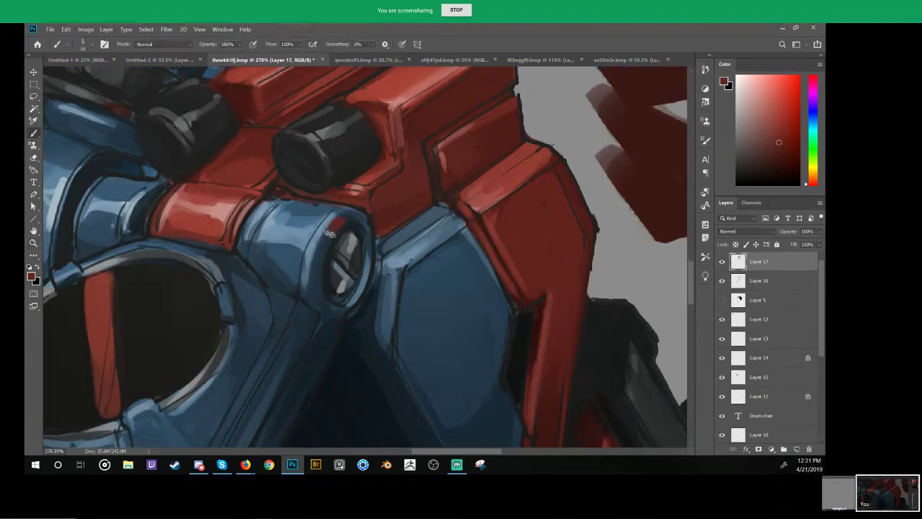
pyautogui.press('z')
pyautogui.scroll(-5, 353, 274)
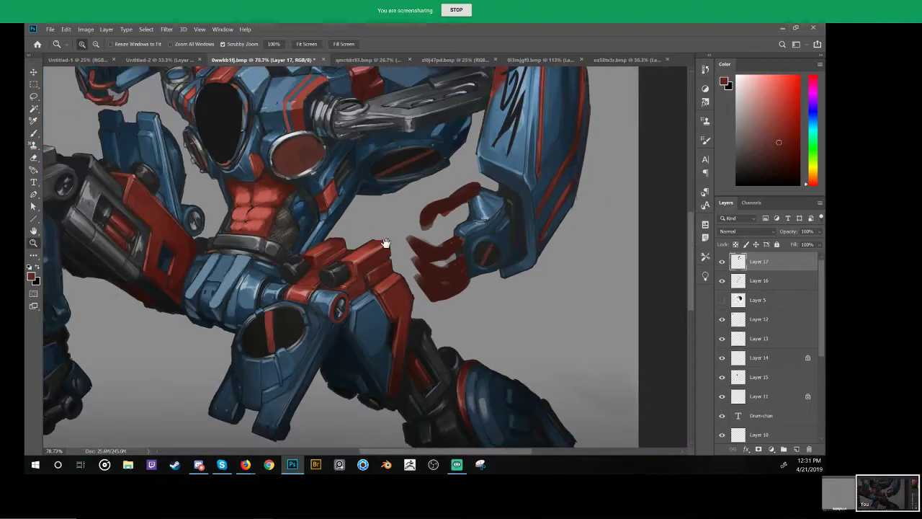
pyautogui.moveTo(386, 243); pyautogui.dragTo(344, 175)
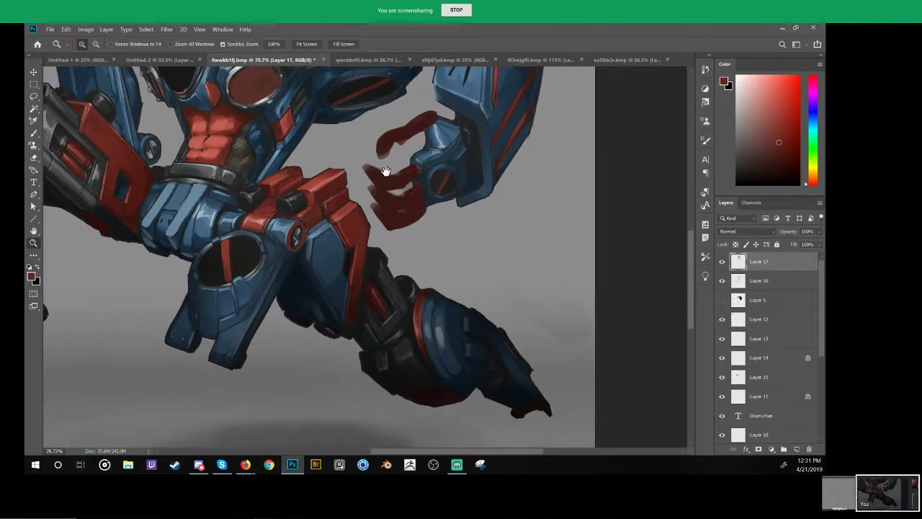
# Step: Paint over the red accent along the rim of the black face opening with a sampled blue
pyautogui.moveTo(371, 229); pyautogui.dragTo(380, 317)
pyautogui.moveTo(387, 268); pyautogui.dragTo(368, 323)
pyautogui.moveTo(393, 236); pyautogui.dragTo(338, 222)
pyautogui.moveTo(231, 195); pyautogui.dragTo(311, 245)
pyautogui.keyDown('alt'); pyautogui.click(283, 265); pyautogui.keyUp('alt')
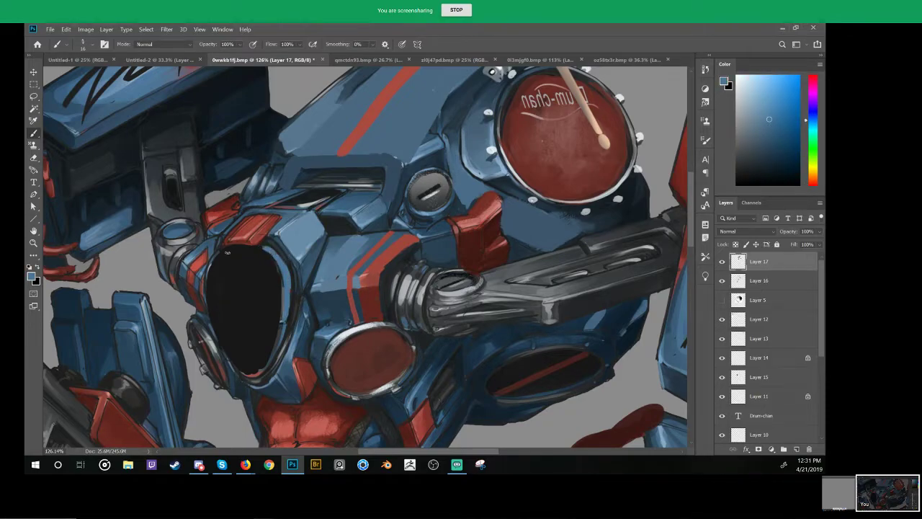
pyautogui.moveTo(310, 228); pyautogui.dragTo(277, 229)
pyautogui.moveTo(432, 155)
pyautogui.mouseDown()
pyautogui.moveTo(445, 148)
pyautogui.moveTo(424, 142)
pyautogui.mouseUp()
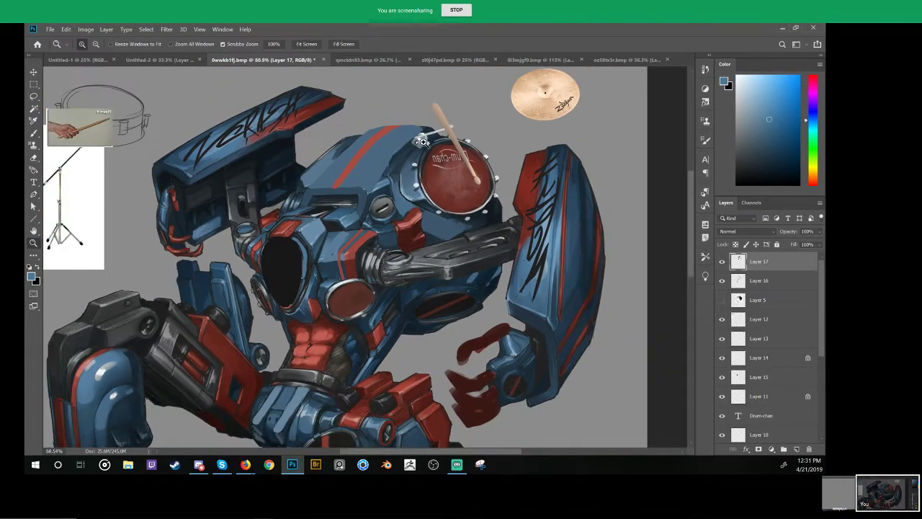
pyautogui.moveTo(527, 192); pyautogui.dragTo(416, 170)
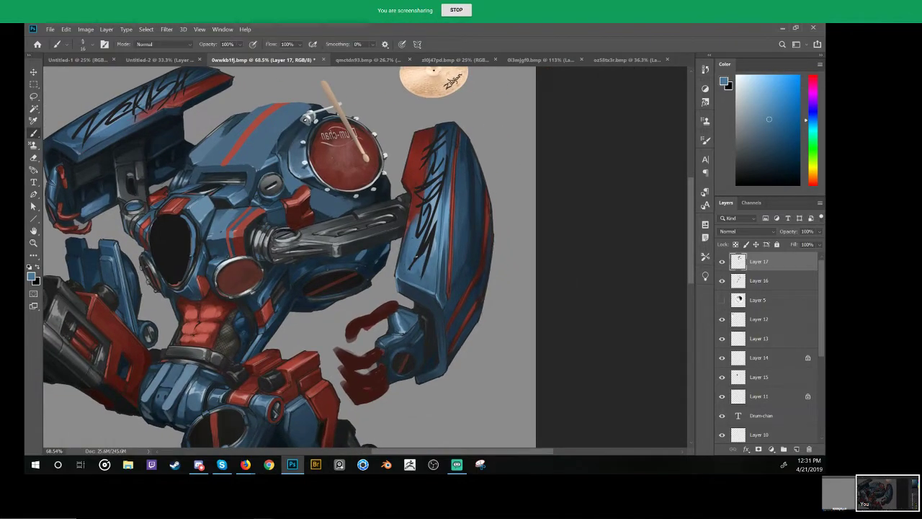
# Step: Paint over the black lettering on the large forearm shield with sampled blue and dark red
pyautogui.keyDown('alt'); pyautogui.click(423, 272); pyautogui.keyUp('alt')
pyautogui.moveTo(428, 248)
pyautogui.mouseDown()
pyautogui.moveTo(434, 177)
pyautogui.moveTo(437, 214)
pyautogui.mouseUp()
pyautogui.hotkey('ctrl', 'z')
pyautogui.moveTo(442, 123)
pyautogui.mouseDown()
pyautogui.moveTo(424, 279)
pyautogui.moveTo(411, 277)
pyautogui.moveTo(422, 211)
pyautogui.moveTo(408, 272)
pyautogui.moveTo(435, 175)
pyautogui.mouseUp()
pyautogui.hotkey('ctrl', 'z')
pyautogui.keyDown('alt'); pyautogui.click(423, 149); pyautogui.keyUp('alt')
pyautogui.moveTo(423, 148); pyautogui.dragTo(418, 204)
pyautogui.moveTo(423, 171); pyautogui.dragTo(398, 160)
pyautogui.moveTo(427, 137); pyautogui.dragTo(418, 200)
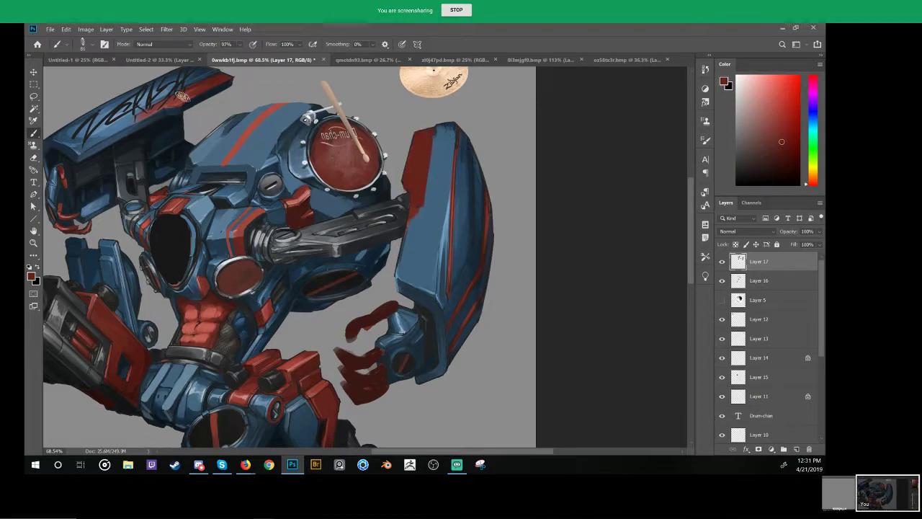
# Step: Select the shield's dark red area with the Magic Wand, repaint it in the shoulder stripe's lighter red, and deselect
pyautogui.keyDown('alt'); pyautogui.click(420, 166); pyautogui.keyUp('alt')
pyautogui.press('w')
pyautogui.click(420, 165)
pyautogui.press('b')
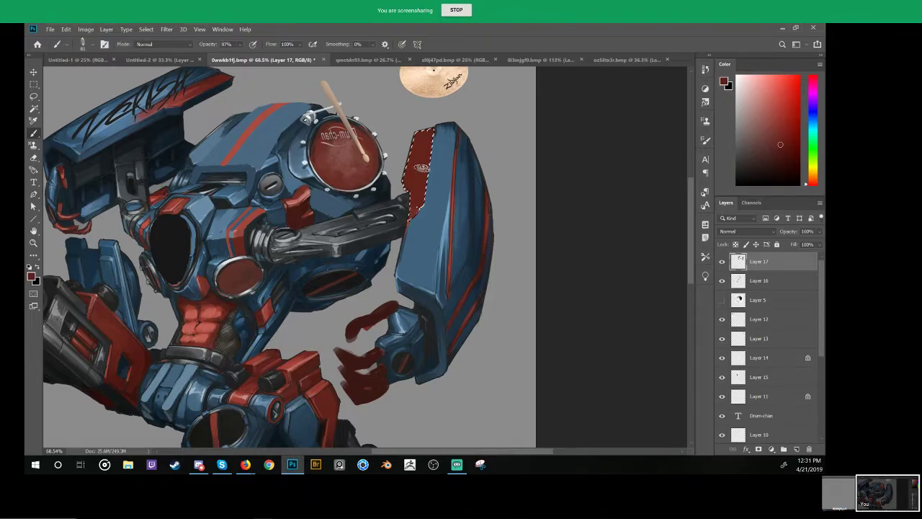
pyautogui.keyDown('alt'); pyautogui.click(248, 135); pyautogui.keyUp('alt')
pyautogui.moveTo(424, 135)
pyautogui.mouseDown()
pyautogui.moveTo(451, 146)
pyautogui.moveTo(418, 184)
pyautogui.moveTo(413, 214)
pyautogui.mouseUp()
pyautogui.hotkey('ctrl', 'd')
# Step: Smooth the forearm shield's outer side with a sampled darker blue, covering the upper parts of its red stripes
pyautogui.keyDown('alt'); pyautogui.moveTo(478, 217); pyautogui.dragTo(452, 213); pyautogui.keyUp('alt')
pyautogui.keyDown('alt'); pyautogui.click(476, 214); pyautogui.keyUp('alt')
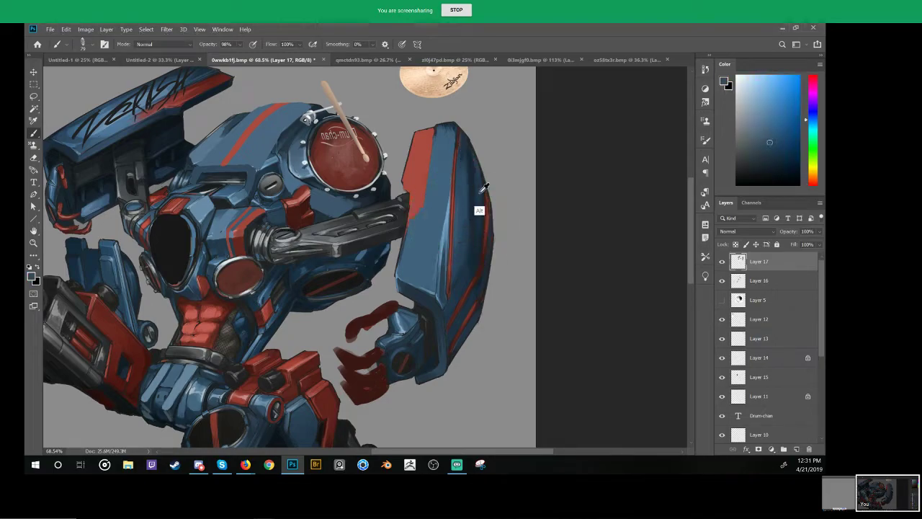
pyautogui.moveTo(473, 192)
pyautogui.mouseDown()
pyautogui.moveTo(457, 216)
pyautogui.moveTo(461, 272)
pyautogui.moveTo(470, 181)
pyautogui.moveTo(479, 207)
pyautogui.moveTo(457, 300)
pyautogui.moveTo(482, 200)
pyautogui.moveTo(467, 295)
pyautogui.mouseUp()
pyautogui.moveTo(475, 208); pyautogui.dragTo(441, 301)
pyautogui.moveTo(442, 145)
pyautogui.mouseDown()
pyautogui.moveTo(430, 261)
pyautogui.moveTo(427, 246)
pyautogui.moveTo(465, 262)
pyautogui.mouseUp()
pyautogui.hotkey('ctrl', 'z')
pyautogui.hotkey('ctrl', 'z')
pyautogui.moveTo(484, 200); pyautogui.dragTo(492, 258)
pyautogui.hotkey('ctrl', 'z')
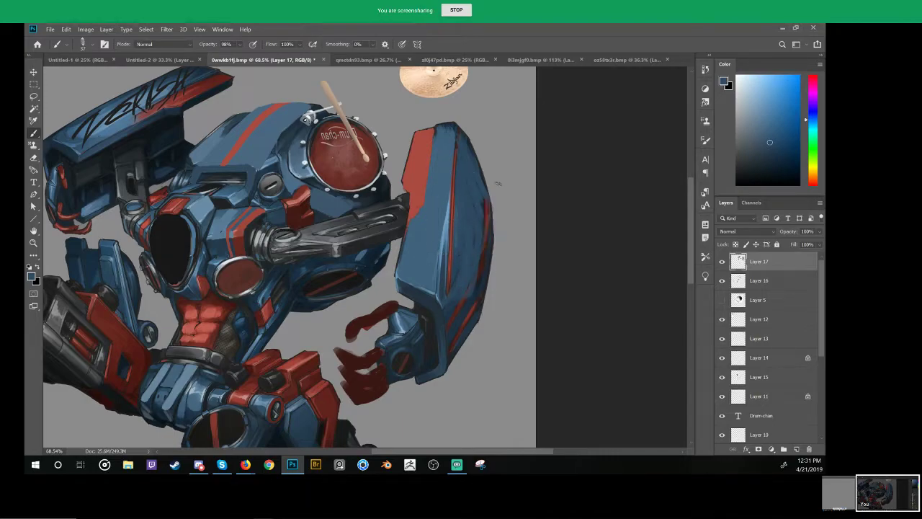
pyautogui.keyDown('alt'); pyautogui.click(497, 185); pyautogui.keyUp('alt')
# Step: Fill the black oval opening on the hip guard with red sampled from the drum skins, covering its stripe
pyautogui.moveTo(446, 181); pyautogui.dragTo(532, 153)
pyautogui.moveTo(448, 304); pyautogui.dragTo(449, 245)
pyautogui.keyDown('alt'); pyautogui.click(319, 176); pyautogui.keyUp('alt')
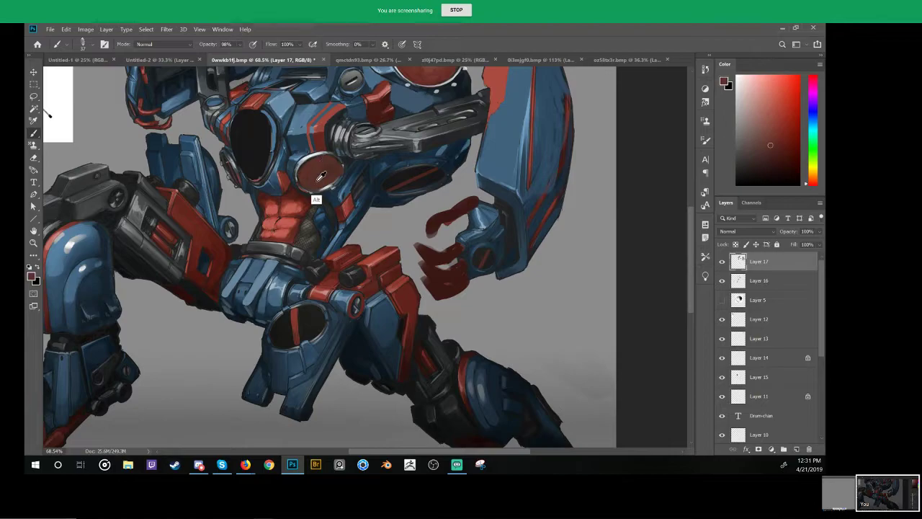
pyautogui.moveTo(368, 185); pyautogui.dragTo(356, 237)
pyautogui.keyDown('alt'); pyautogui.click(412, 92); pyautogui.keyUp('alt')
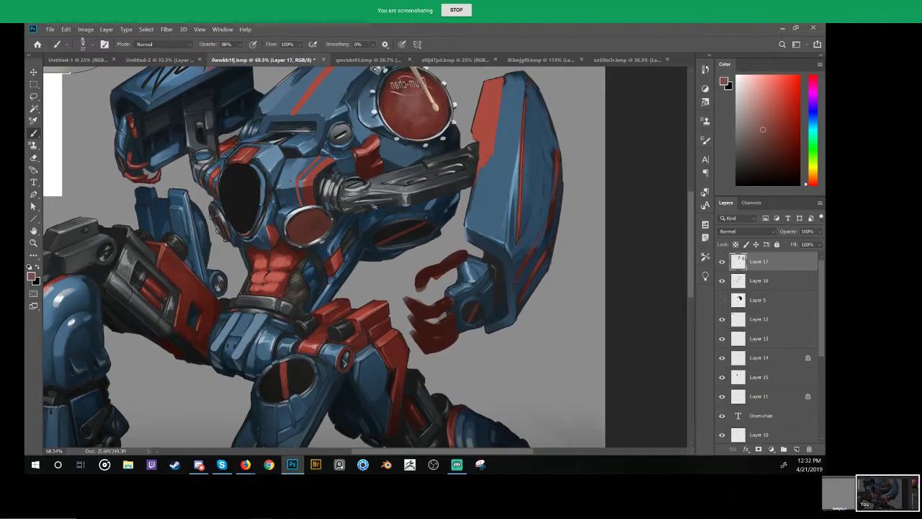
pyautogui.moveTo(345, 281); pyautogui.dragTo(384, 179)
pyautogui.moveTo(312, 270)
pyautogui.mouseDown()
pyautogui.moveTo(308, 284)
pyautogui.moveTo(340, 287)
pyautogui.moveTo(335, 267)
pyautogui.moveTo(317, 282)
pyautogui.moveTo(338, 268)
pyautogui.moveTo(327, 296)
pyautogui.moveTo(299, 285)
pyautogui.mouseUp()
pyautogui.keyDown('alt'); pyautogui.click(367, 235); pyautogui.keyUp('alt')
pyautogui.moveTo(342, 258)
pyautogui.mouseDown()
pyautogui.moveTo(310, 295)
pyautogui.moveTo(349, 263)
pyautogui.moveTo(307, 295)
pyautogui.moveTo(319, 262)
pyautogui.moveTo(319, 297)
pyautogui.moveTo(310, 272)
pyautogui.moveTo(363, 268)
pyautogui.moveTo(327, 292)
pyautogui.mouseUp()
# Step: Blend the hip guard's drum skin with sampled reds, making a lighter centre and a darker edge
pyautogui.keyDown('alt'); pyautogui.click(343, 273); pyautogui.keyUp('alt')
pyautogui.keyDown('alt'); pyautogui.click(326, 273); pyautogui.keyUp('alt')
pyautogui.keyDown('alt'); pyautogui.click(314, 266); pyautogui.keyUp('alt')
pyautogui.keyDown('alt'); pyautogui.click(336, 267); pyautogui.keyUp('alt')
pyautogui.keyDown('alt'); pyautogui.click(339, 261); pyautogui.keyUp('alt')
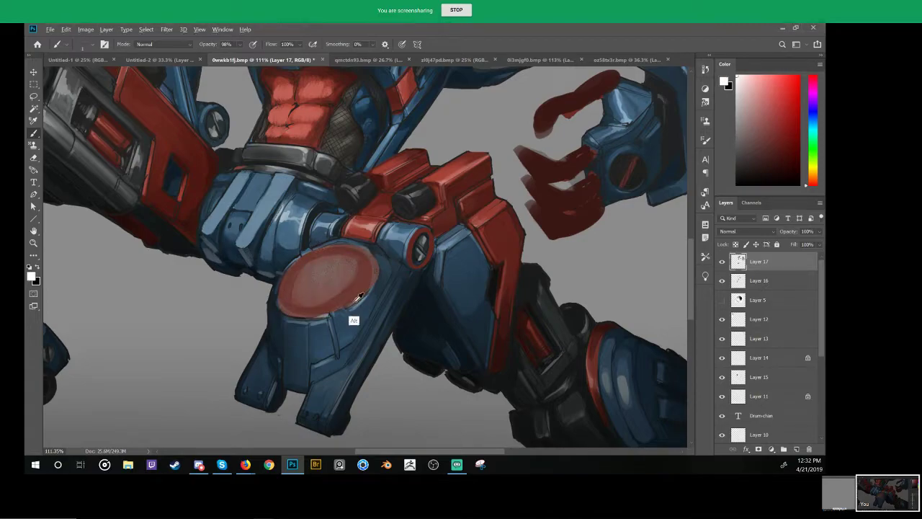
# Step: Add small white lugs around the rim of the hip guard's drum skin
pyautogui.moveTo(357, 306); pyautogui.dragTo(365, 301)
pyautogui.press('z')
pyautogui.moveTo(369, 306); pyautogui.dragTo(322, 299)
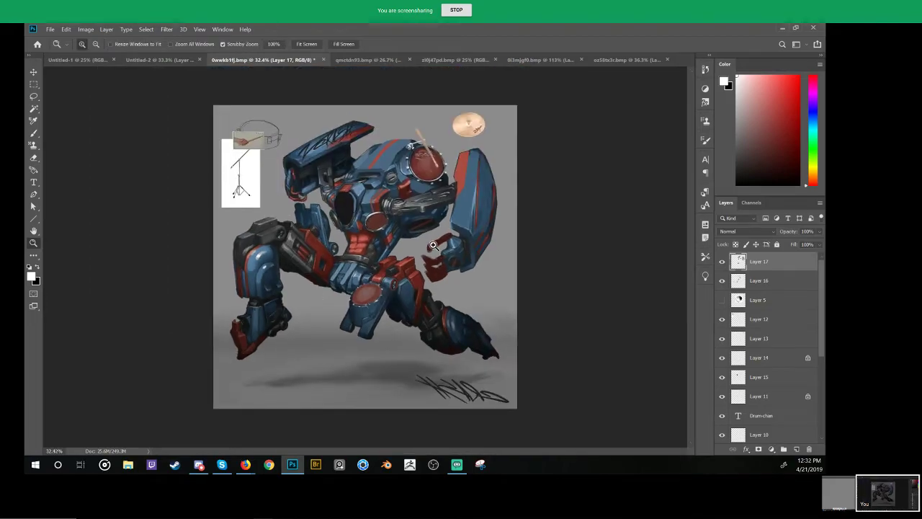
# Step: Turn the black oval opening beneath the arm into a drum skin using reds sampled from the other drums
pyautogui.moveTo(421, 248); pyautogui.dragTo(411, 248)
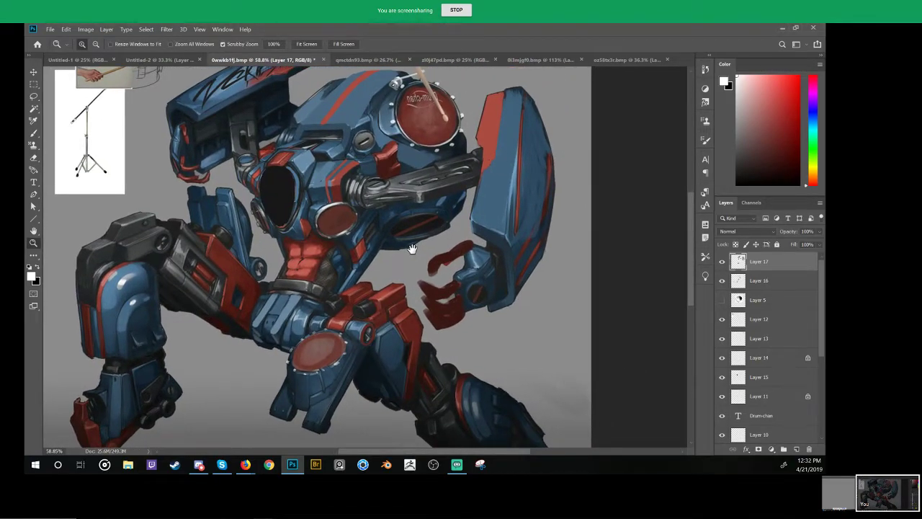
pyautogui.press('b')
pyautogui.keyDown('alt'); pyautogui.click(333, 209); pyautogui.keyUp('alt')
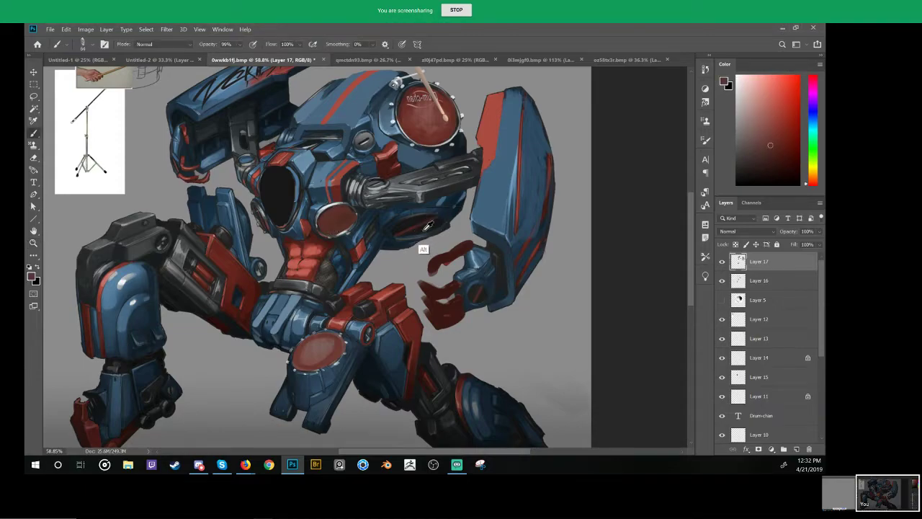
pyautogui.moveTo(412, 234)
pyautogui.mouseDown()
pyautogui.moveTo(437, 224)
pyautogui.moveTo(406, 226)
pyautogui.moveTo(438, 228)
pyautogui.moveTo(427, 217)
pyautogui.moveTo(431, 224)
pyautogui.moveTo(407, 234)
pyautogui.mouseUp()
pyautogui.keyDown('alt'); pyautogui.click(458, 142); pyautogui.keyUp('alt')
pyautogui.keyDown('alt'); pyautogui.click(426, 117); pyautogui.keyUp('alt')
pyautogui.press('z')
pyautogui.press('b')
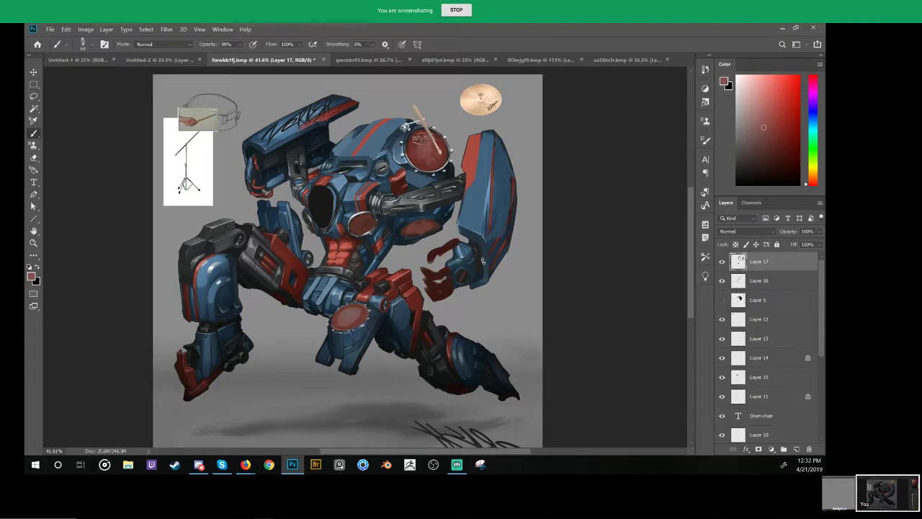
# Step: Lighten the top faces of the robot's metal arm strut with sampled greys and darken its underside
pyautogui.scroll(3, 407, 183)
pyautogui.keyDown('alt'); pyautogui.click(401, 199); pyautogui.keyUp('alt')
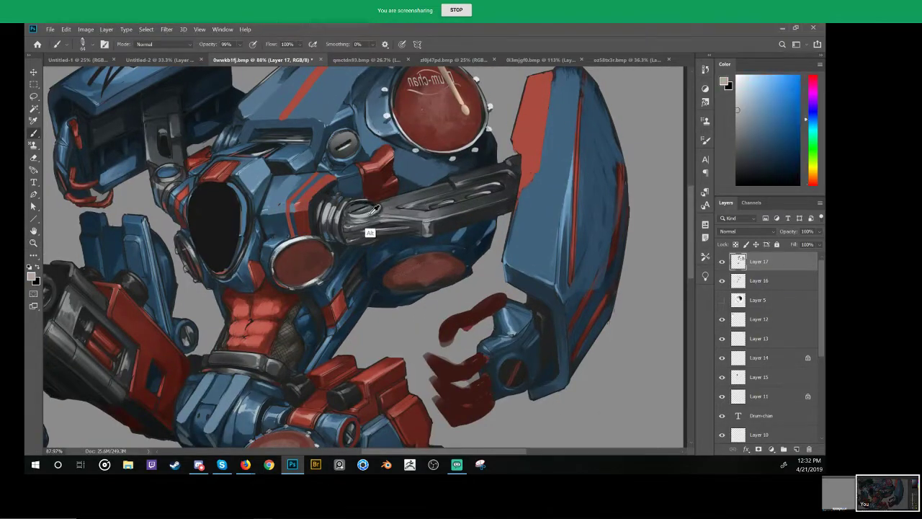
pyautogui.keyDown('alt'); pyautogui.click(411, 205); pyautogui.keyUp('alt')
pyautogui.moveTo(393, 202)
pyautogui.mouseDown()
pyautogui.moveTo(452, 186)
pyautogui.moveTo(389, 211)
pyautogui.moveTo(407, 218)
pyautogui.moveTo(399, 198)
pyautogui.moveTo(421, 214)
pyautogui.moveTo(408, 215)
pyautogui.moveTo(441, 216)
pyautogui.moveTo(427, 217)
pyautogui.moveTo(513, 193)
pyautogui.moveTo(439, 193)
pyautogui.moveTo(487, 171)
pyautogui.mouseUp()
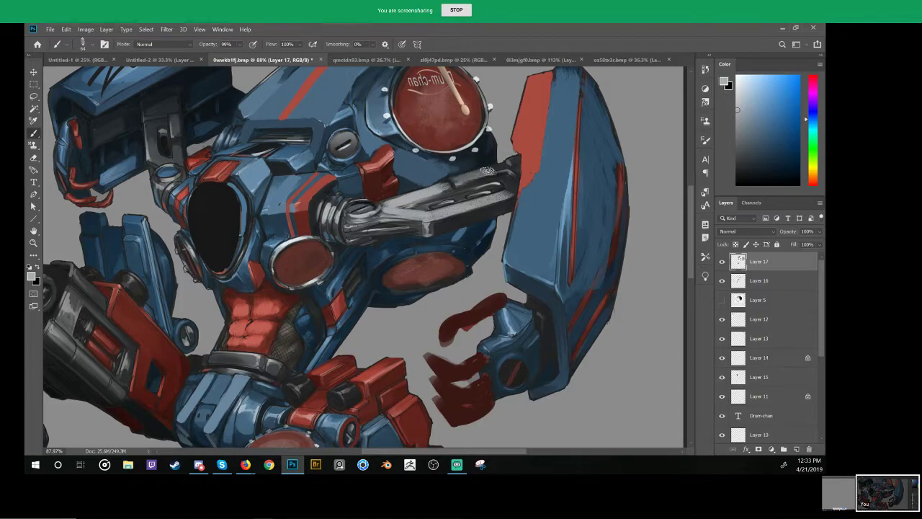
pyautogui.keyDown('alt'); pyautogui.click(445, 223); pyautogui.keyUp('alt')
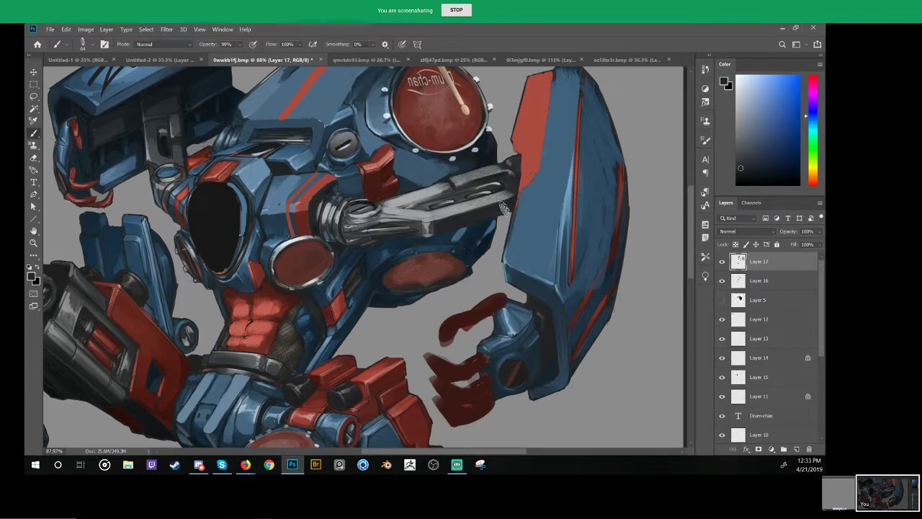
pyautogui.moveTo(413, 229)
pyautogui.keyDown('alt'); pyautogui.mouseDown()
pyautogui.moveTo(403, 231)
pyautogui.moveTo(432, 224)
pyautogui.moveTo(431, 234)
pyautogui.moveTo(393, 224)
pyautogui.mouseUp(); pyautogui.keyUp('alt')
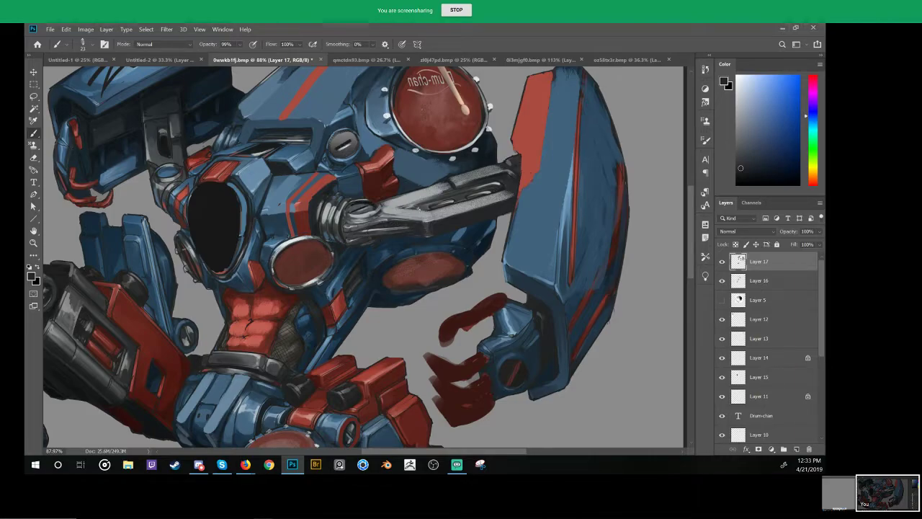
# Step: Paint near-white highlights along the upper edges of the metal arm strut
pyautogui.press('f')
pyautogui.keyDown('alt'); pyautogui.click(458, 273); pyautogui.keyUp('alt')
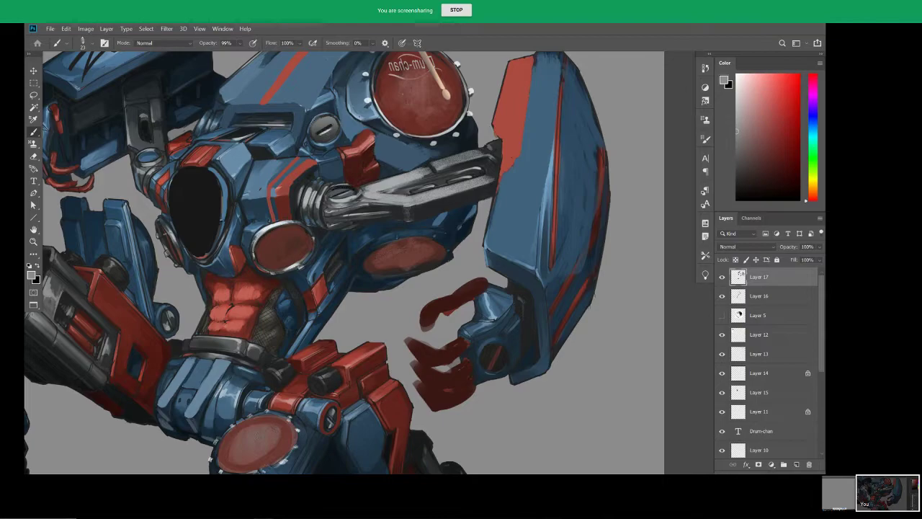
pyautogui.moveTo(749, 118); pyautogui.dragTo(717, 91)
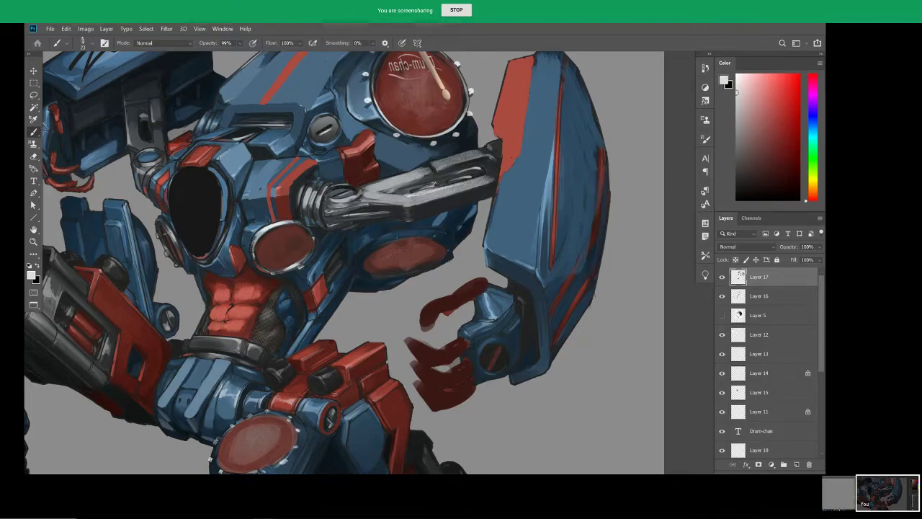
pyautogui.moveTo(435, 163); pyautogui.dragTo(472, 152)
pyautogui.moveTo(371, 184); pyautogui.dragTo(423, 168)
pyautogui.moveTo(407, 199); pyautogui.dragTo(428, 193)
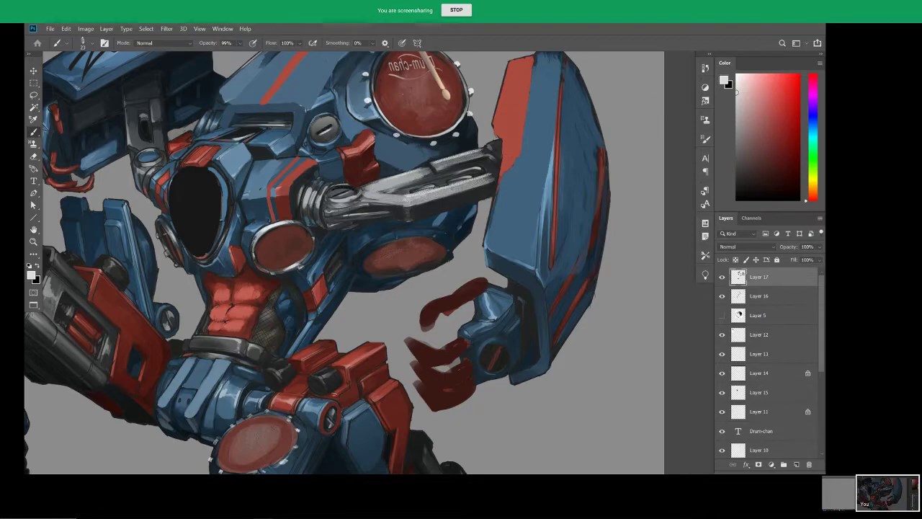
# Step: Shade the joint end of the arm strut using dark and light greys sampled from its metal
pyautogui.keyDown('alt'); pyautogui.click(375, 216); pyautogui.keyUp('alt')
pyautogui.moveTo(357, 208)
pyautogui.mouseDown()
pyautogui.moveTo(332, 217)
pyautogui.moveTo(337, 224)
pyautogui.mouseUp()
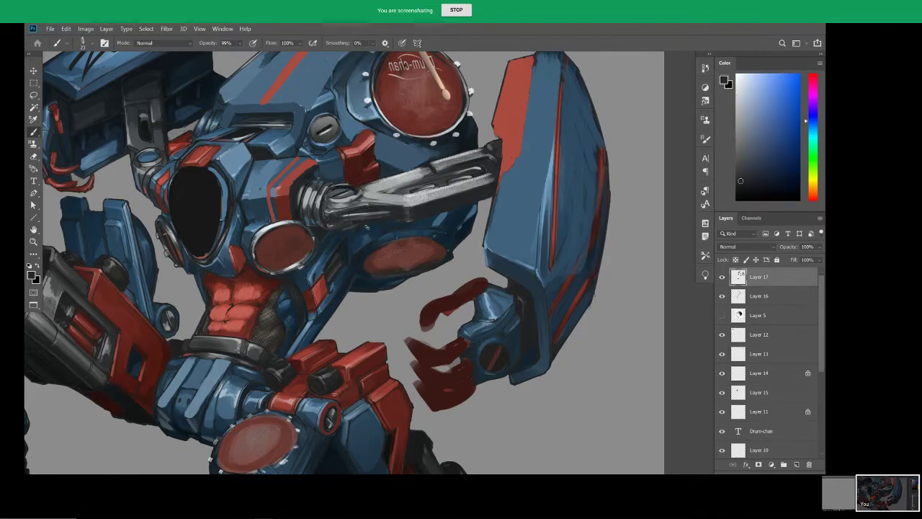
pyautogui.keyDown('alt'); pyautogui.click(418, 195); pyautogui.keyUp('alt')
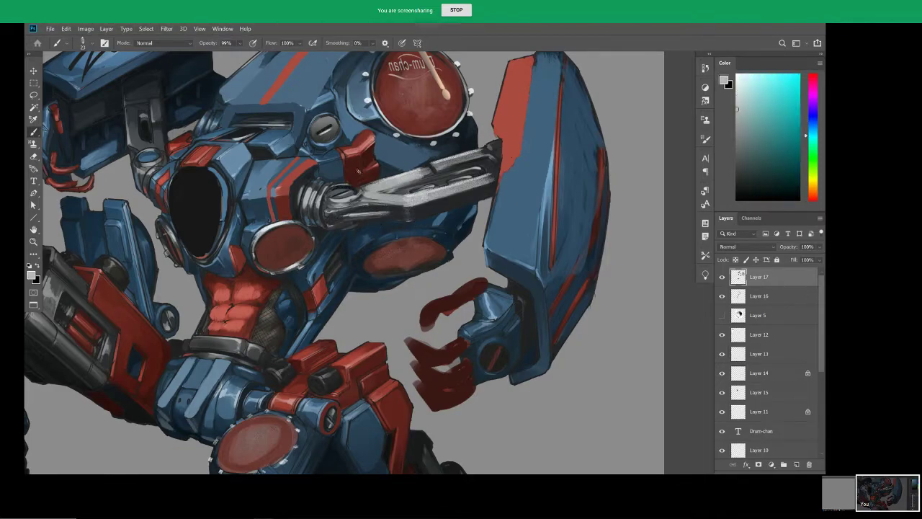
pyautogui.moveTo(352, 217); pyautogui.dragTo(402, 212)
# Step: Set up a 15 px brush with grey sampled from the arm strut and undo the last stroke
pyautogui.hotkey('ctrl', 'space')
pyautogui.moveTo(436, 240); pyautogui.dragTo(385, 283)
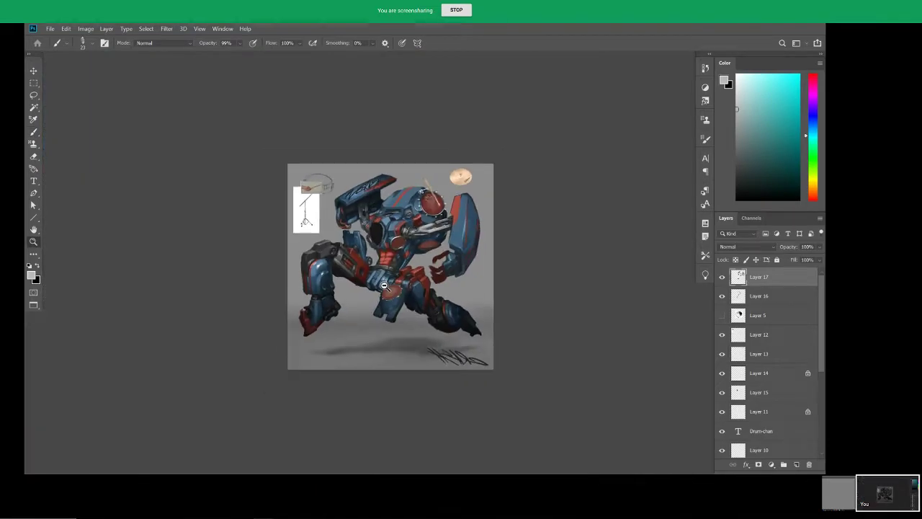
pyautogui.click(386, 283)
pyautogui.click(410, 205)
pyautogui.press('b')
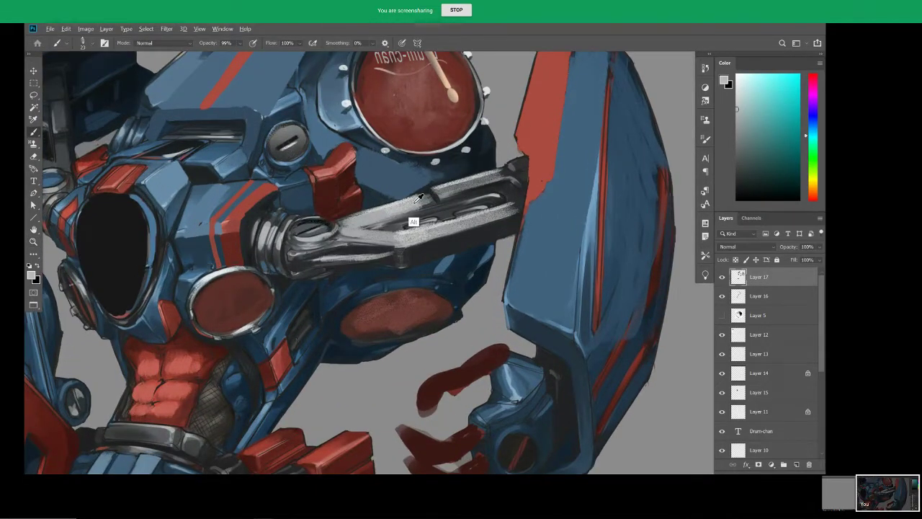
pyautogui.keyDown('alt'); pyautogui.click(418, 198); pyautogui.keyUp('alt')
pyautogui.rightClick(424, 202)
pyautogui.click(615, 201)
pyautogui.click(640, 201)
pyautogui.press('Return')
pyautogui.hotkey('ctrl', 'z')
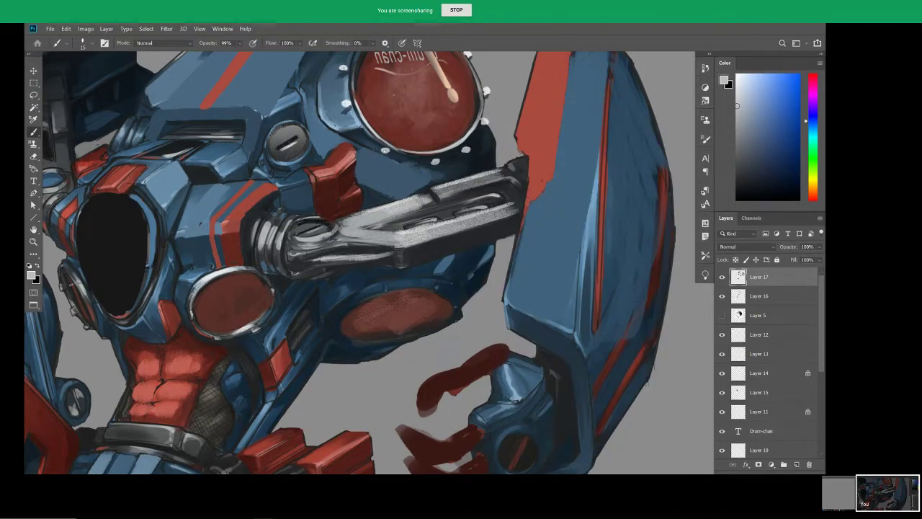
# Step: Clean up the arm strut's rails and the rim of its slot with greys sampled from the metal
pyautogui.keyDown('alt'); pyautogui.click(496, 182); pyautogui.keyUp('alt')
pyautogui.moveTo(373, 227); pyautogui.dragTo(474, 196)
pyautogui.keyDown('alt'); pyautogui.click(501, 192); pyautogui.keyUp('alt')
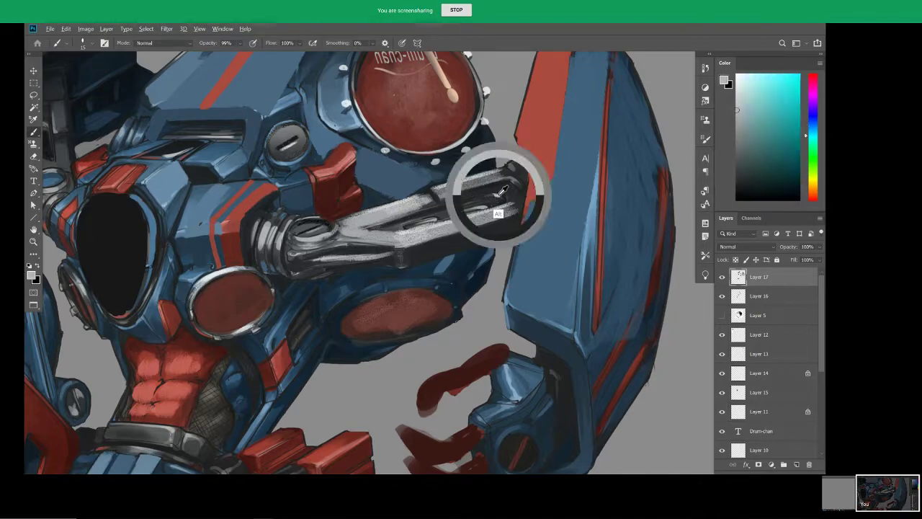
pyautogui.keyDown('alt'); pyautogui.click(465, 201); pyautogui.keyUp('alt')
pyautogui.moveTo(497, 195); pyautogui.dragTo(492, 197)
pyautogui.keyDown('alt'); pyautogui.click(420, 204); pyautogui.keyUp('alt')
pyautogui.moveTo(419, 203); pyautogui.dragTo(478, 191)
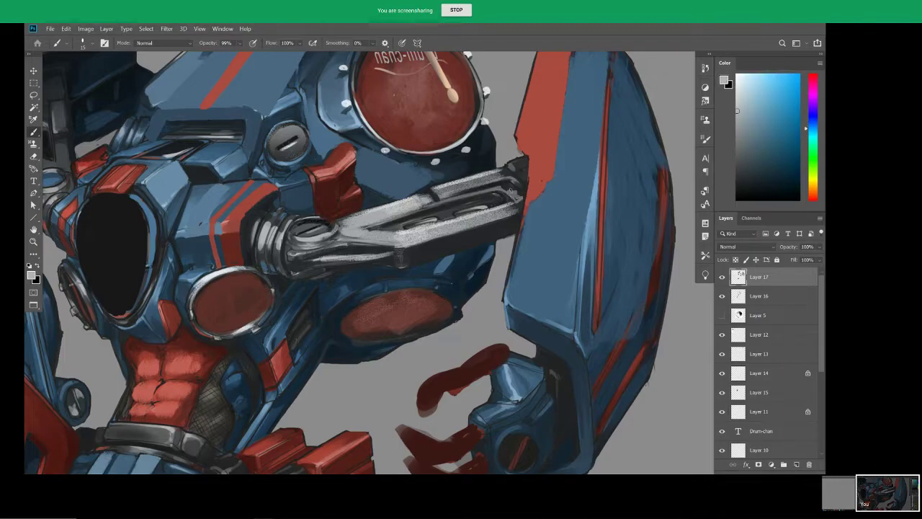
pyautogui.moveTo(495, 187); pyautogui.dragTo(452, 197)
pyautogui.moveTo(401, 207); pyautogui.dragTo(484, 252)
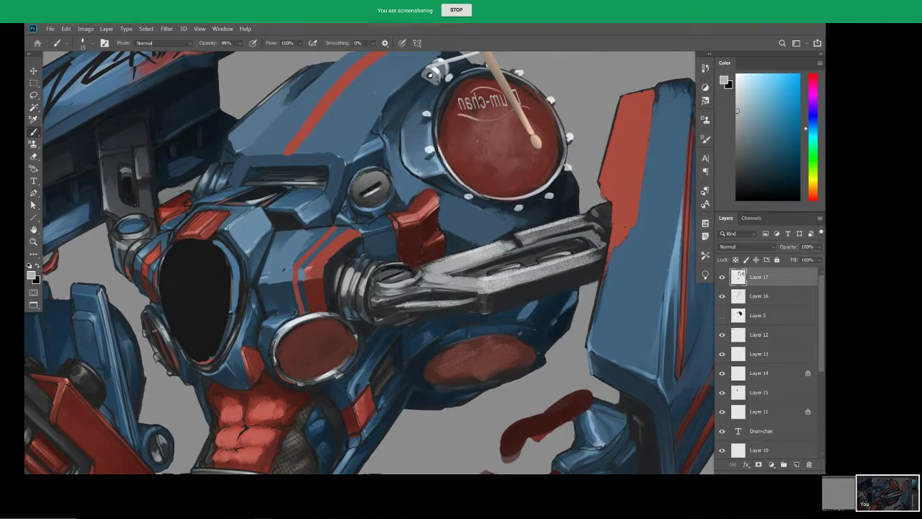
pyautogui.keyDown('alt'); pyautogui.click(340, 148); pyautogui.keyUp('alt')
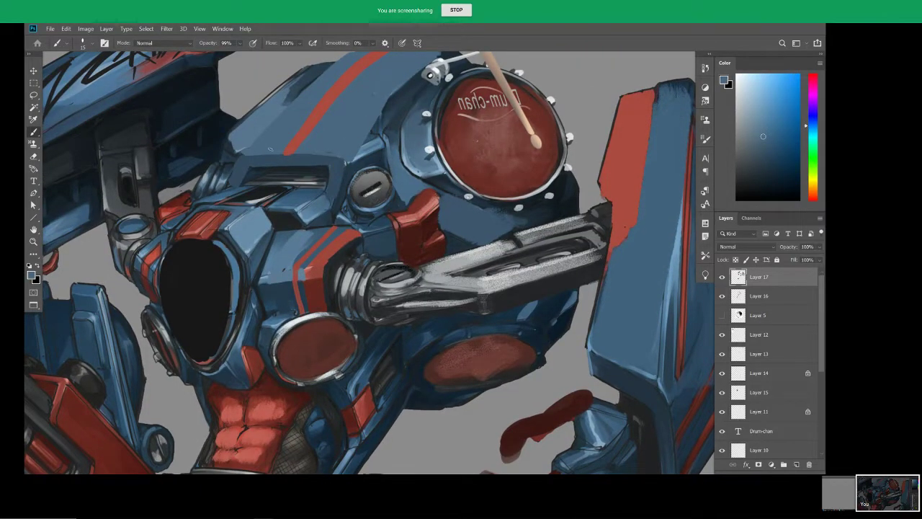
pyautogui.hotkey('ctrl', '-')
pyautogui.hotkey('ctrl', '-')
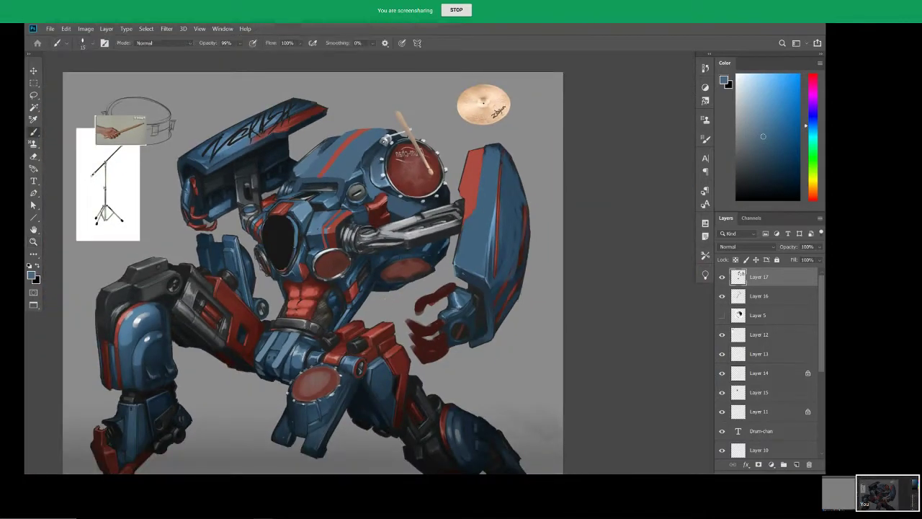
pyautogui.scroll(2, 348, 141)
pyautogui.press('e')
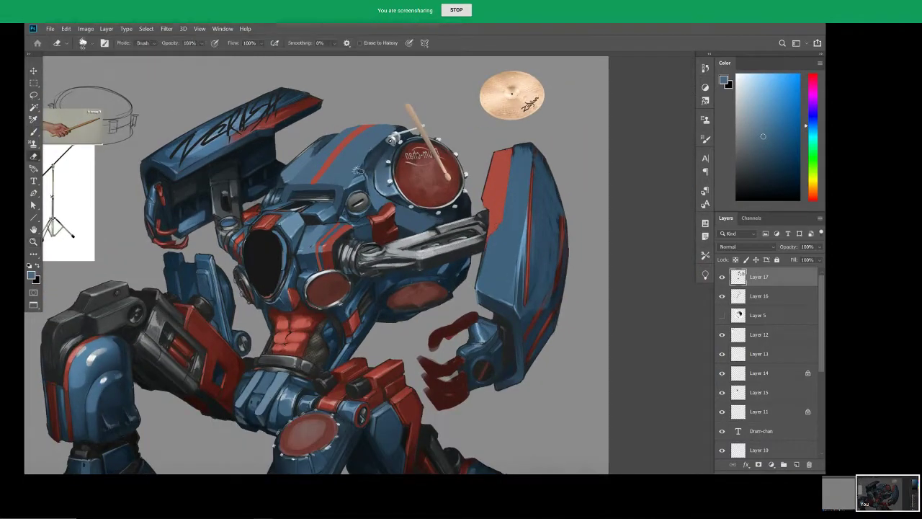
pyautogui.press('b')
pyautogui.keyDown('alt'); pyautogui.click(369, 175); pyautogui.keyUp('alt')
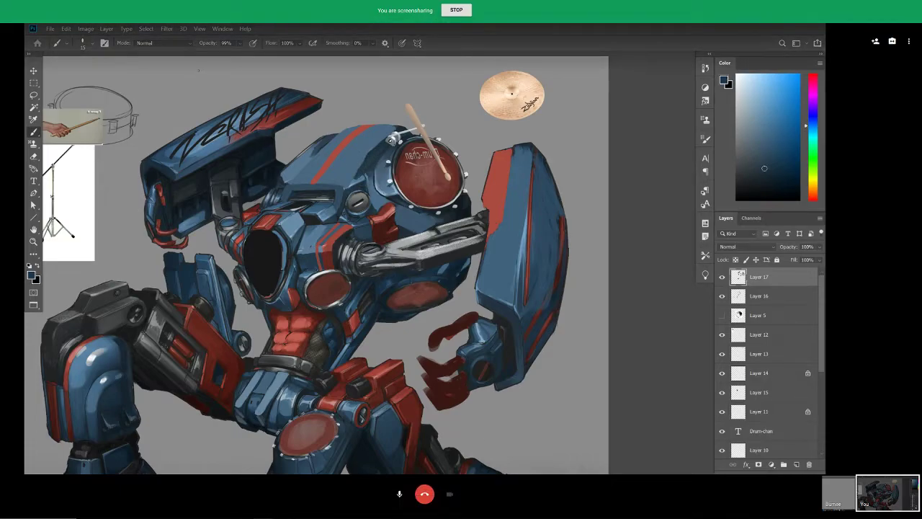
# Step: Look through the open documents and examine the wagon illustration in the Scottish Pict Wagon Concept up close
pyautogui.press('f')
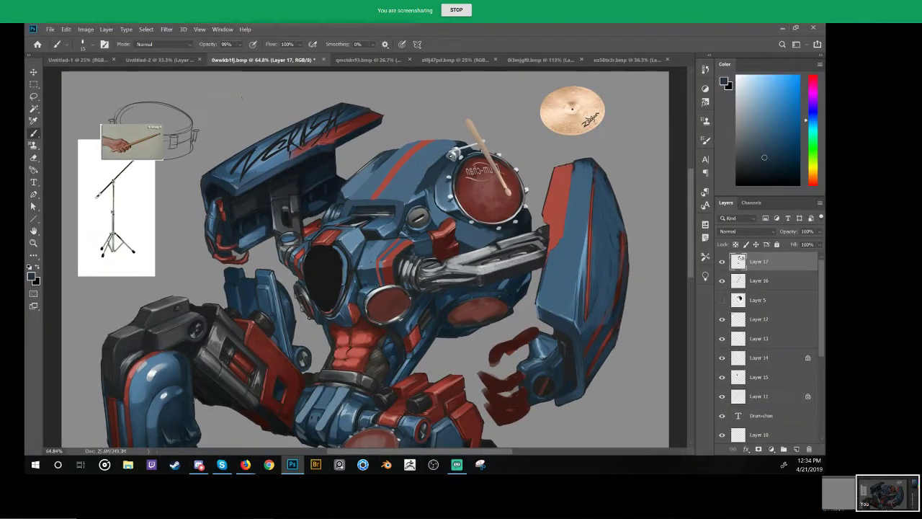
pyautogui.click(360, 61)
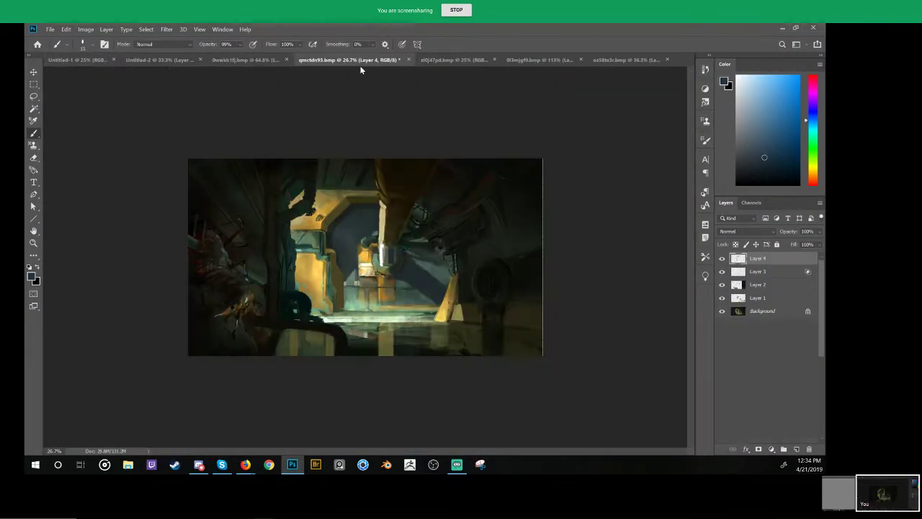
pyautogui.click(442, 60)
pyautogui.click(521, 61)
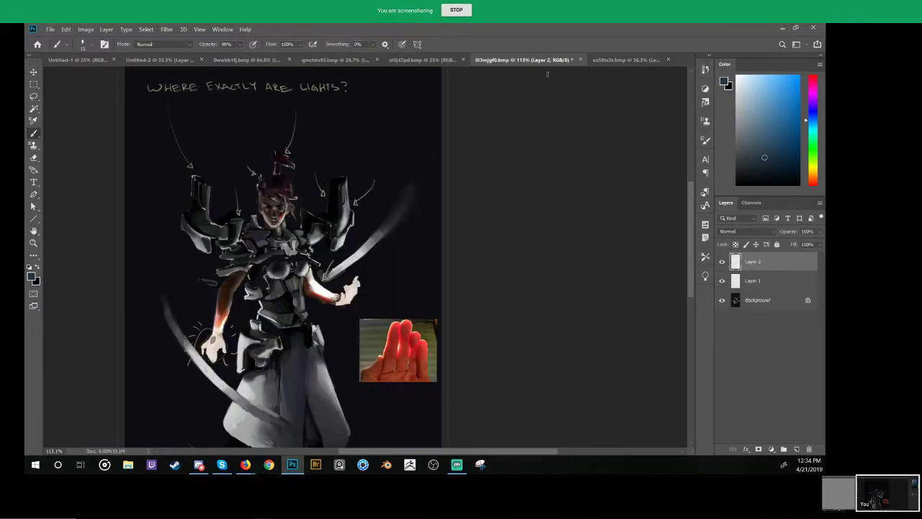
pyautogui.click(590, 60)
pyautogui.click(244, 59)
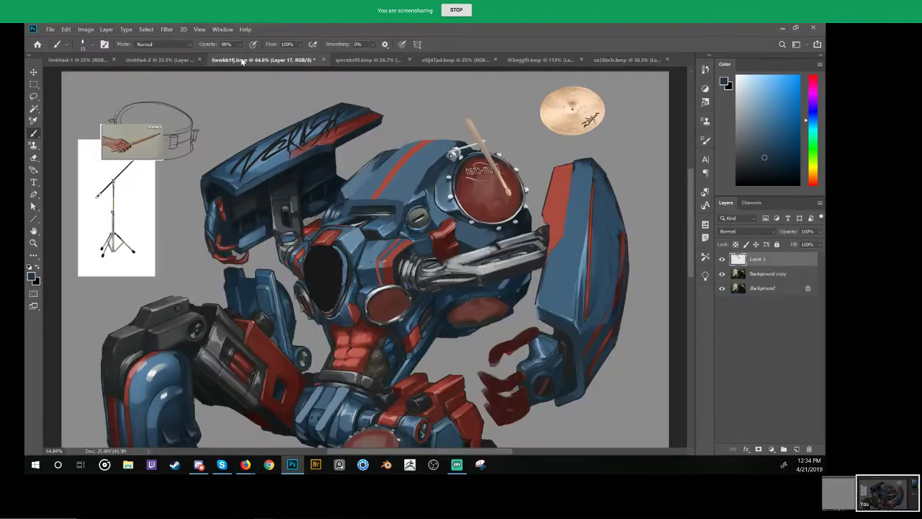
pyautogui.click(158, 61)
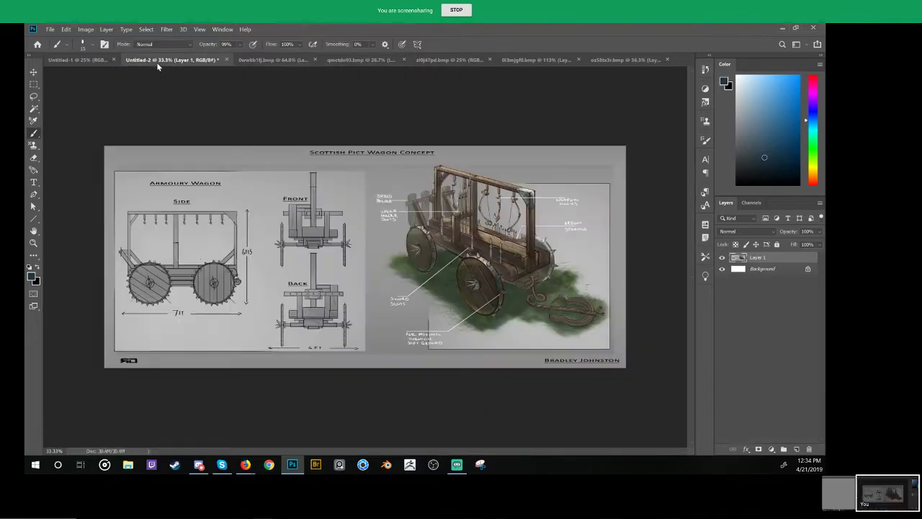
pyautogui.click(98, 60)
pyautogui.click(174, 60)
pyautogui.press('z')
pyautogui.moveTo(529, 262); pyautogui.dragTo(631, 352)
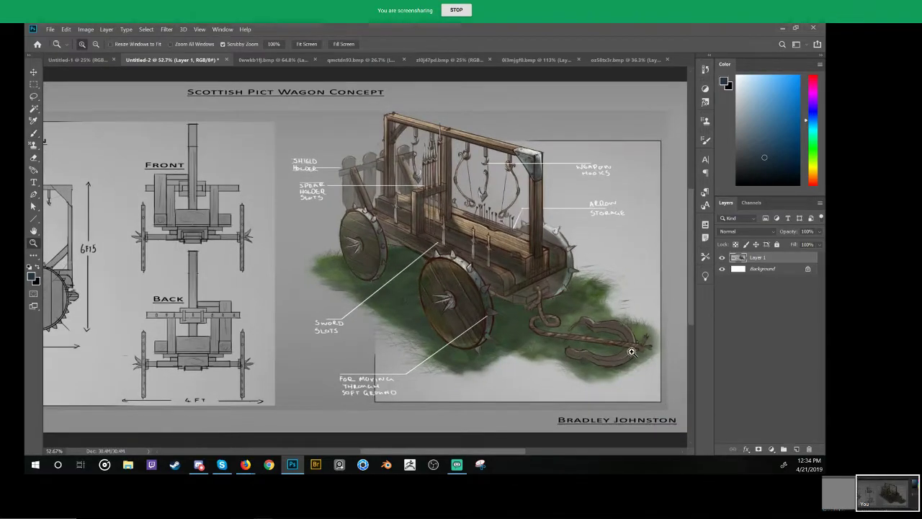
pyautogui.moveTo(545, 331); pyautogui.dragTo(509, 350)
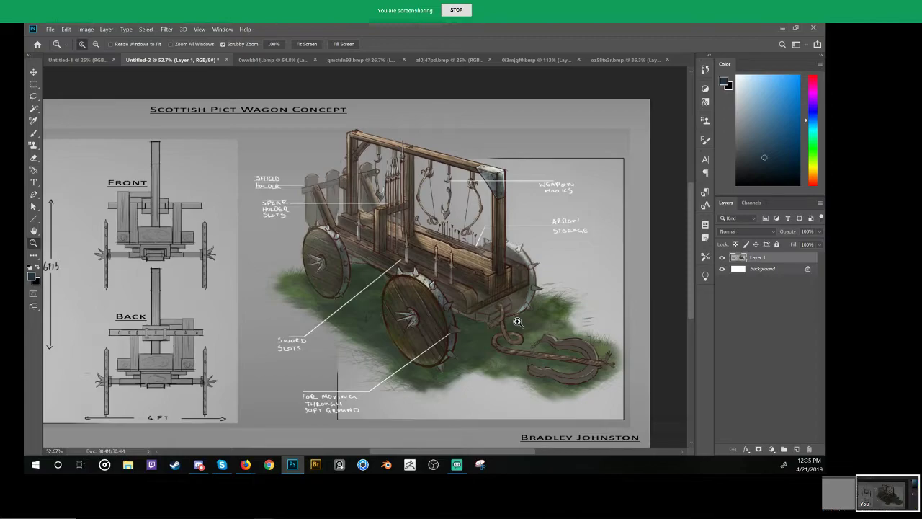
pyautogui.click(421, 315)
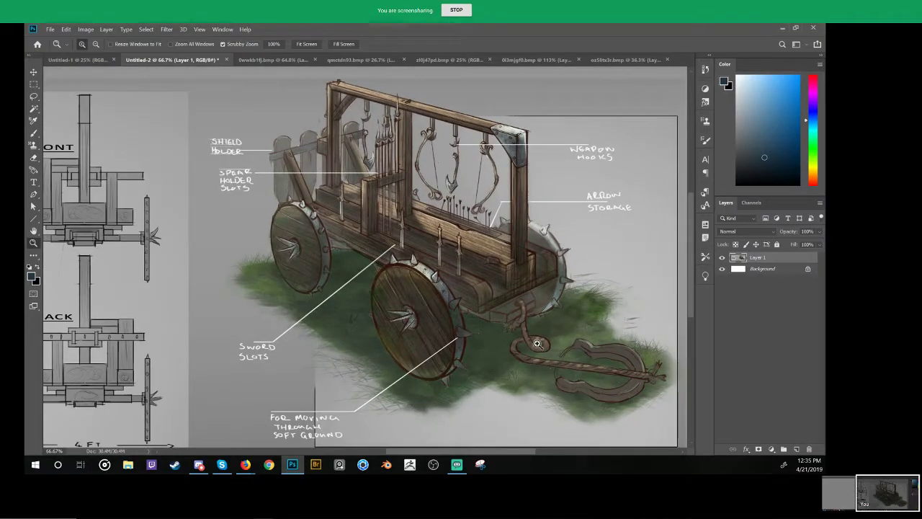
# Step: On a new layer, paint thin white highlights along the outer rims of the wagon's near wheels
pyautogui.click(795, 449)
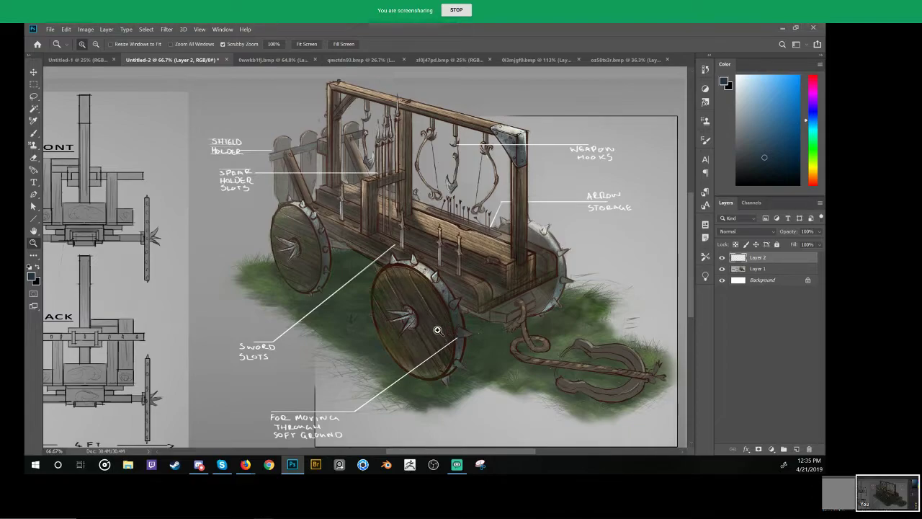
pyautogui.press('b')
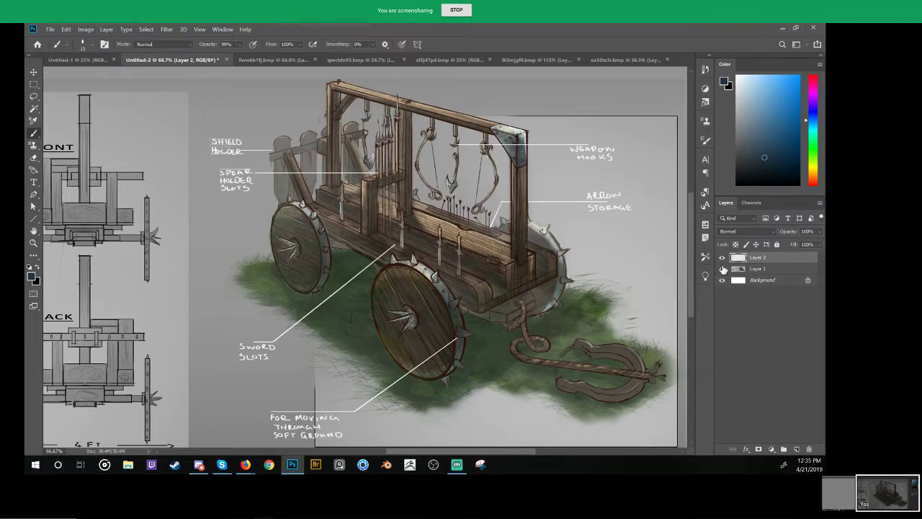
pyautogui.scroll(3, 380, 273)
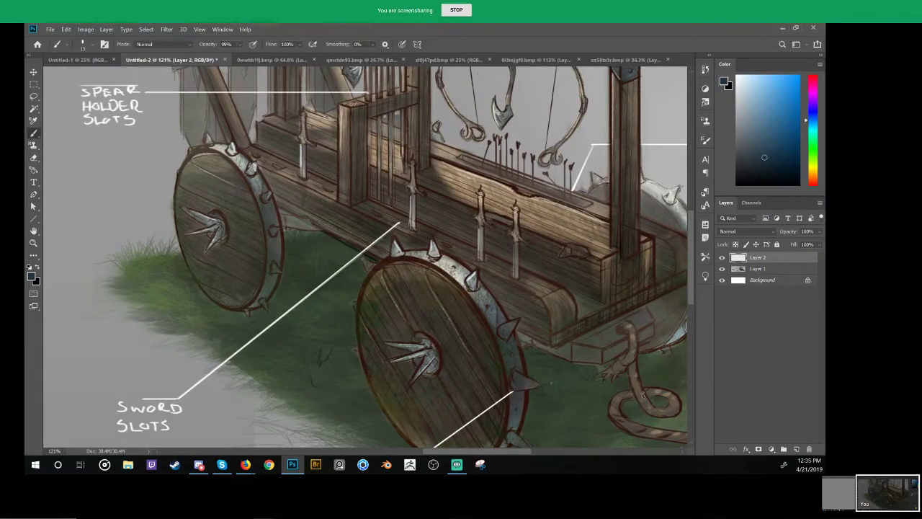
pyautogui.press('d')
pyautogui.press('x')
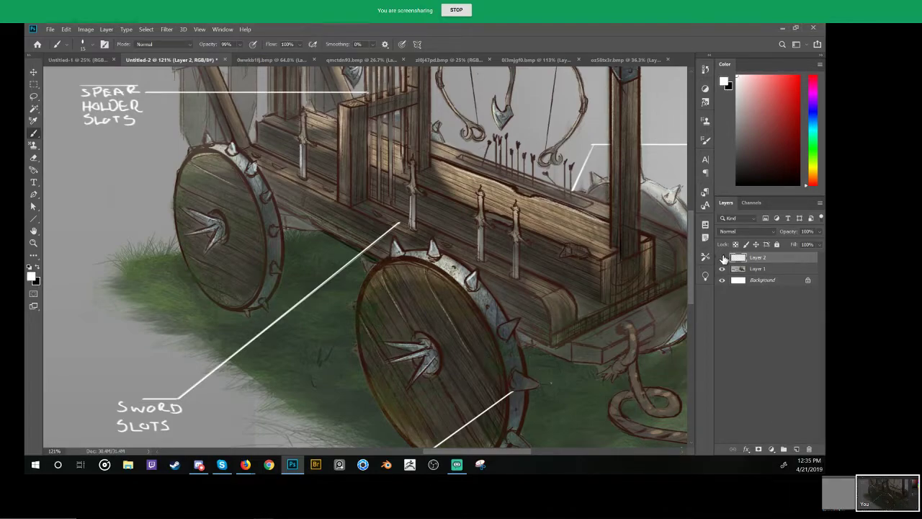
pyautogui.moveTo(400, 260)
pyautogui.mouseDown()
pyautogui.moveTo(360, 301)
pyautogui.moveTo(358, 353)
pyautogui.moveTo(376, 396)
pyautogui.mouseUp()
pyautogui.moveTo(379, 268)
pyautogui.mouseDown()
pyautogui.moveTo(439, 260)
pyautogui.moveTo(399, 259)
pyautogui.mouseUp()
pyautogui.moveTo(178, 181)
pyautogui.mouseDown()
pyautogui.moveTo(216, 153)
pyautogui.moveTo(256, 194)
pyautogui.moveTo(267, 225)
pyautogui.moveTo(205, 155)
pyautogui.moveTo(174, 252)
pyautogui.moveTo(184, 260)
pyautogui.mouseUp()
pyautogui.moveTo(352, 254); pyautogui.dragTo(157, 298)
# Step: Darken the far wheel's outer rim and the end edges of the wagon bed with black lines, undoing the last stroke
pyautogui.press('x')
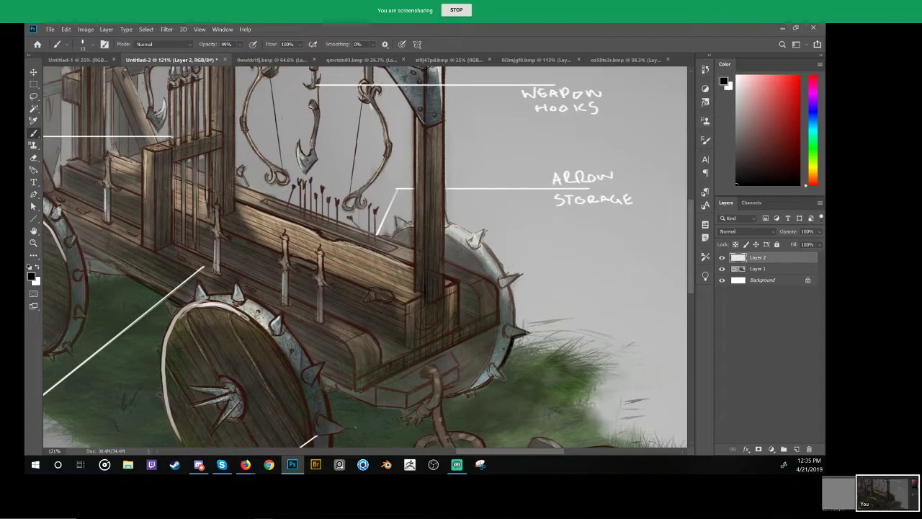
pyautogui.moveTo(513, 286)
pyautogui.mouseDown()
pyautogui.moveTo(516, 326)
pyautogui.moveTo(514, 310)
pyautogui.moveTo(497, 322)
pyautogui.mouseUp()
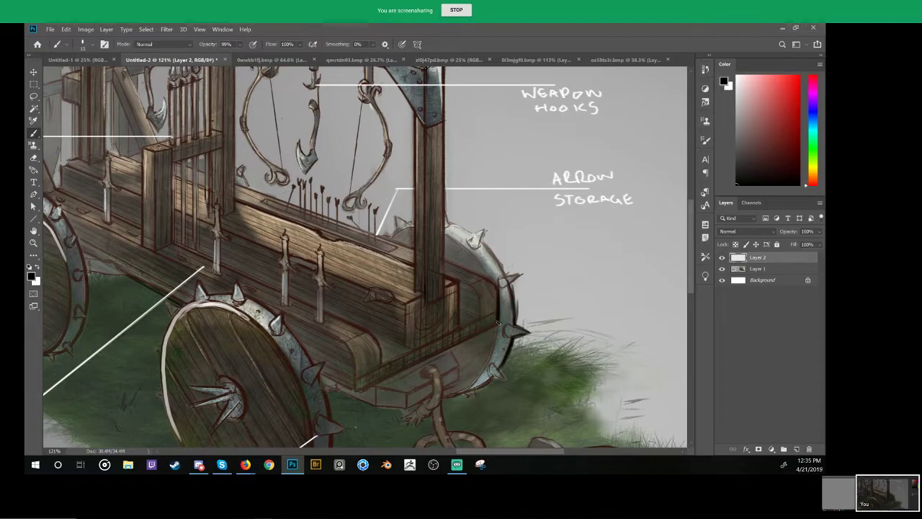
pyautogui.moveTo(360, 390); pyautogui.dragTo(498, 321)
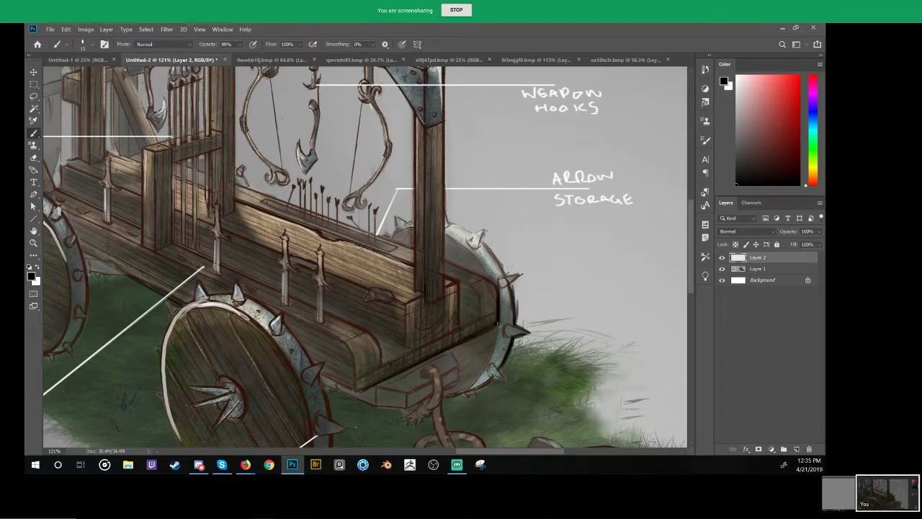
pyautogui.hotkey('ctrl', 'z')
pyautogui.moveTo(462, 220)
pyautogui.mouseDown()
pyautogui.moveTo(418, 291)
pyautogui.moveTo(455, 284)
pyautogui.mouseUp()
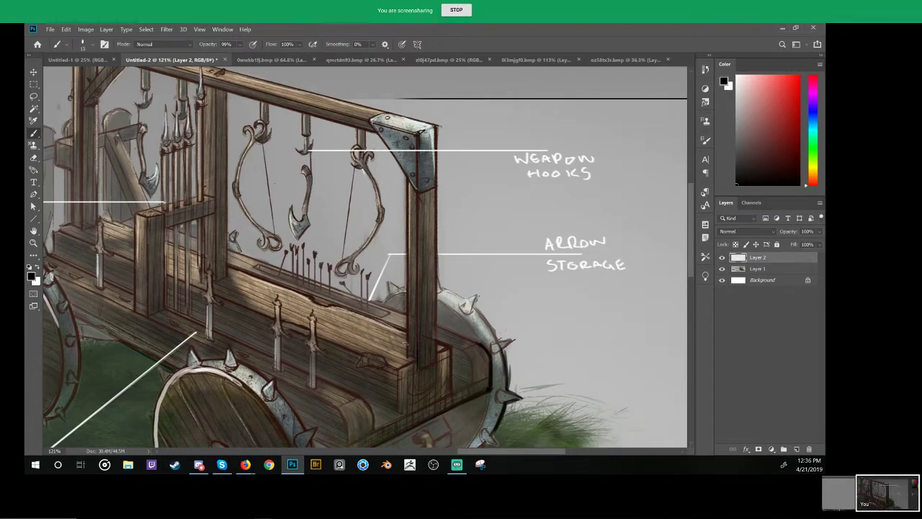
# Step: Reinforce the spikes along the far wheel's outer rim with black outlines
pyautogui.moveTo(360, 278); pyautogui.dragTo(400, 274)
pyautogui.moveTo(449, 289); pyautogui.dragTo(460, 279)
pyautogui.moveTo(423, 246); pyautogui.dragTo(446, 280)
pyautogui.moveTo(414, 241)
pyautogui.mouseDown()
pyautogui.moveTo(425, 234)
pyautogui.moveTo(396, 229)
pyautogui.mouseUp()
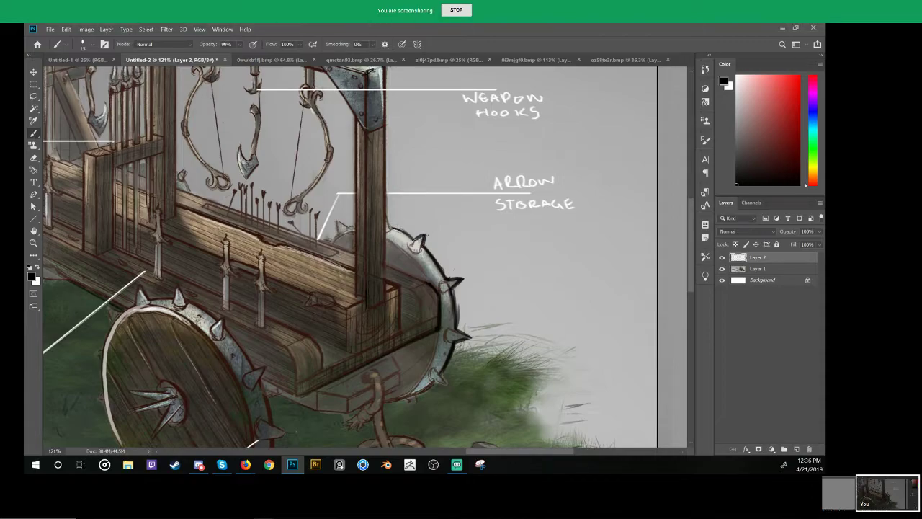
# Step: Flip the view of the wagon sheet horizontally and bring the mirrored wagon illustration back into view
pyautogui.hotkey('ctrl', '0')
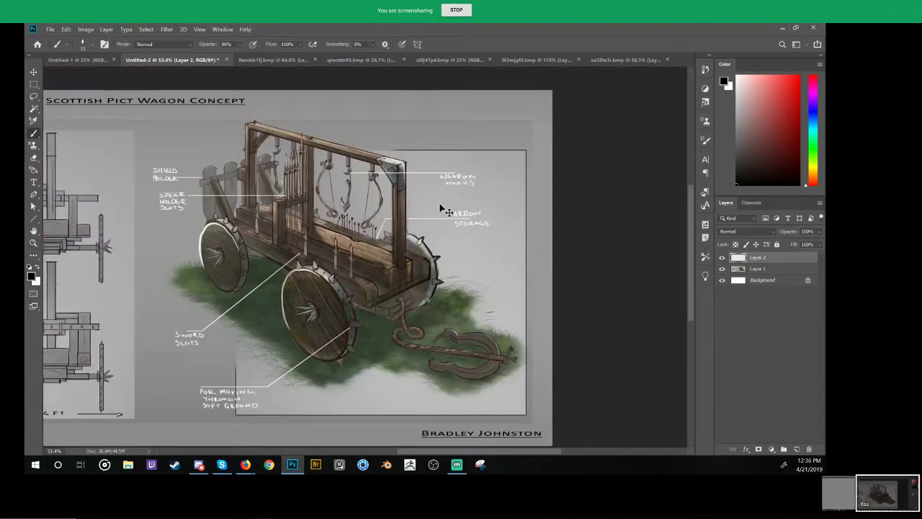
pyautogui.hotkey('ctrl', 'k')
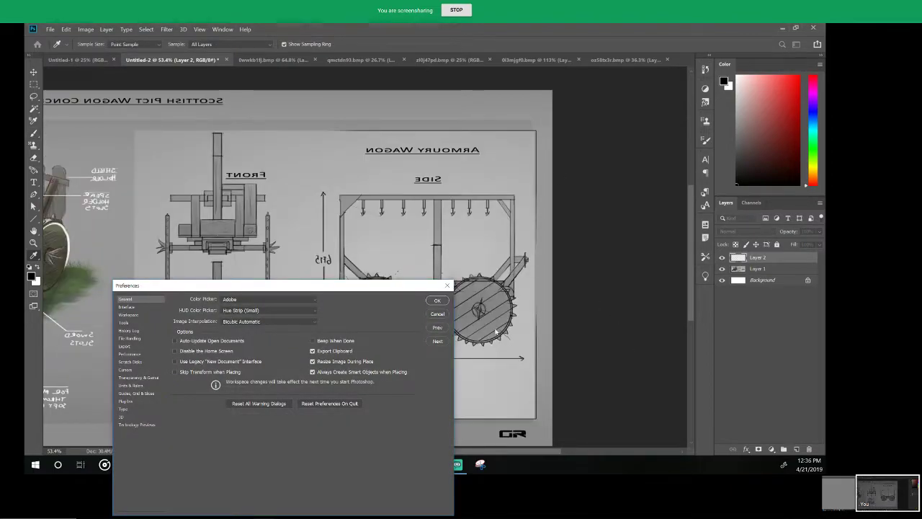
pyautogui.click(437, 315)
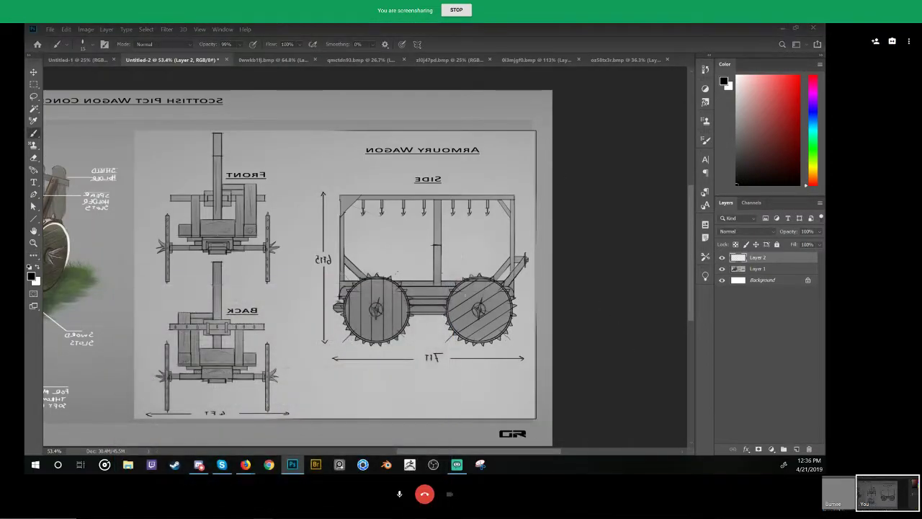
pyautogui.moveTo(270, 265); pyautogui.dragTo(489, 259)
pyautogui.moveTo(152, 242)
pyautogui.mouseDown()
pyautogui.moveTo(284, 234)
pyautogui.moveTo(254, 231)
pyautogui.mouseUp()
# Step: With a smaller brush, outline the lower spikes and rim of the far wheel in black
pyautogui.press('z')
pyautogui.moveTo(154, 260); pyautogui.dragTo(192, 242)
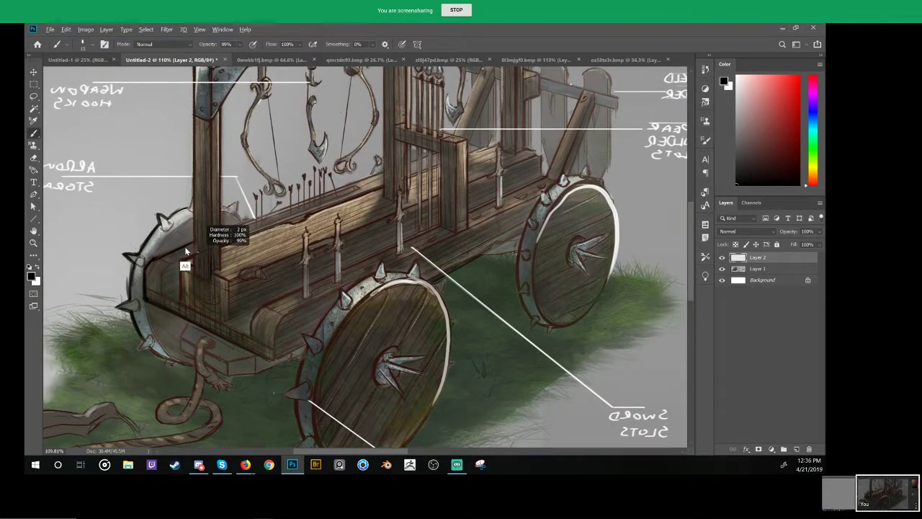
pyautogui.moveTo(234, 204); pyautogui.dragTo(237, 238)
pyautogui.moveTo(388, 353); pyautogui.dragTo(383, 305)
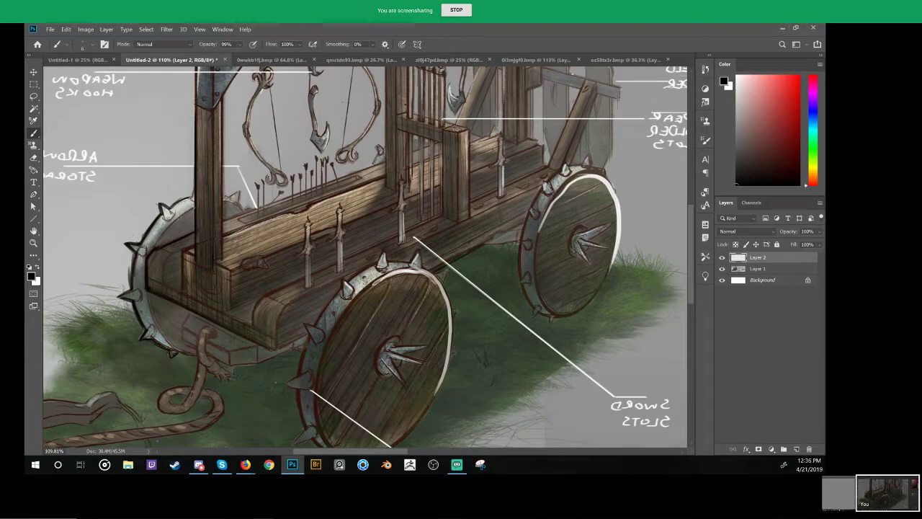
# Step: Examine the mirrored wagon's near wheels, shield holder and frame, both up close and as a whole
pyautogui.moveTo(432, 198)
pyautogui.mouseDown()
pyautogui.moveTo(350, 232)
pyautogui.moveTo(321, 294)
pyautogui.mouseUp()
pyautogui.moveTo(450, 257); pyautogui.dragTo(454, 211)
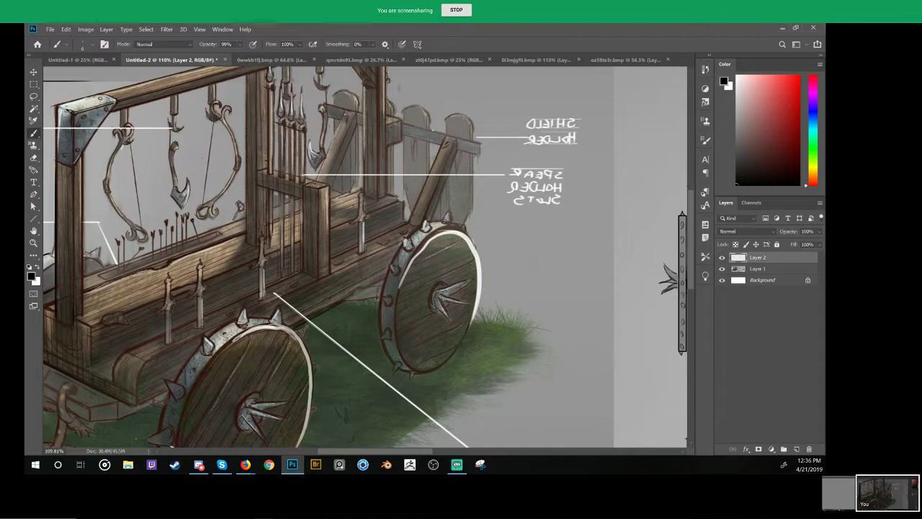
pyautogui.moveTo(333, 333); pyautogui.dragTo(319, 375)
pyautogui.moveTo(339, 247); pyautogui.dragTo(304, 278)
pyautogui.moveTo(348, 327)
pyautogui.mouseDown()
pyautogui.moveTo(338, 308)
pyautogui.moveTo(315, 316)
pyautogui.mouseUp()
pyautogui.press('z')
pyautogui.moveTo(403, 348); pyautogui.dragTo(448, 301)
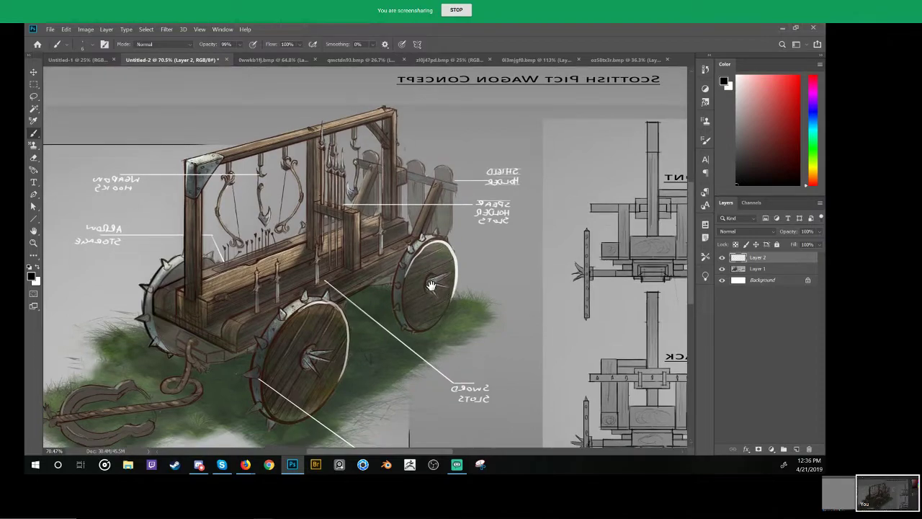
pyautogui.moveTo(240, 318); pyautogui.dragTo(258, 317)
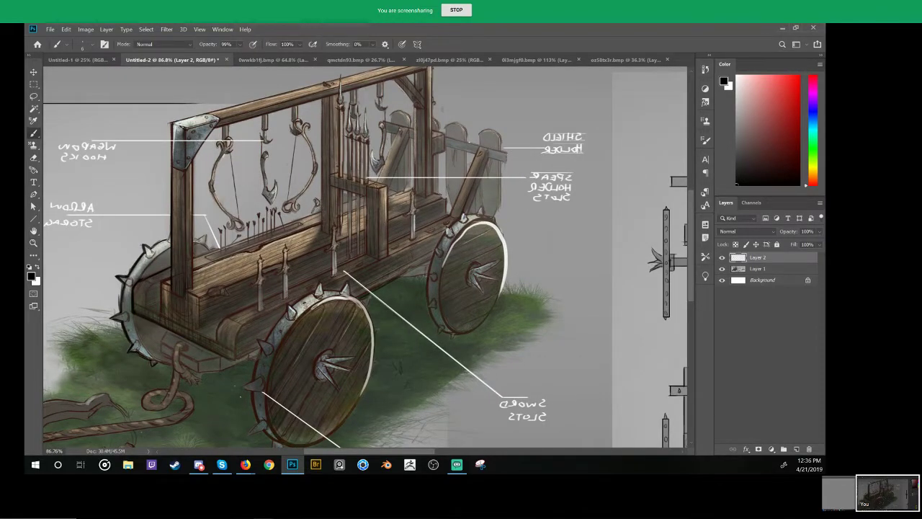
# Step: Mark small bolts near the edge of the closest wheel and draw a black inner rim line around its wooden face
pyautogui.moveTo(333, 358); pyautogui.dragTo(353, 331)
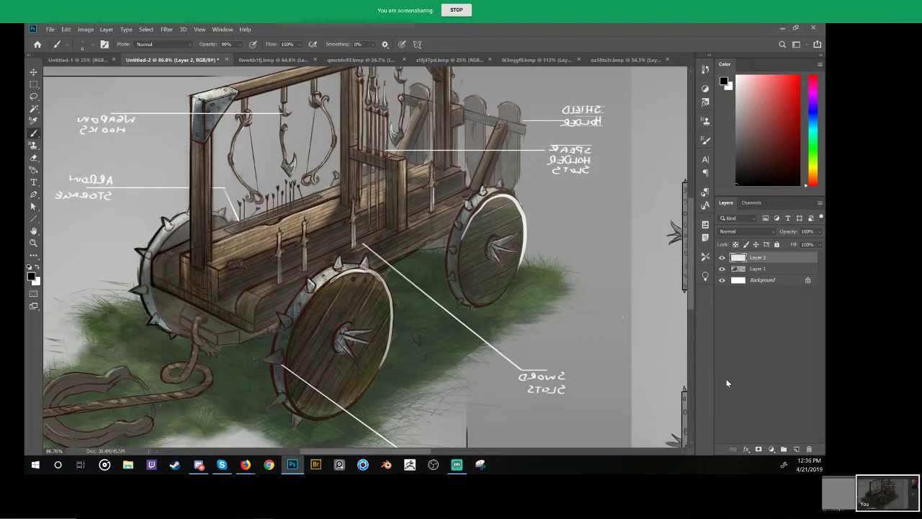
pyautogui.scroll(3, 382, 312)
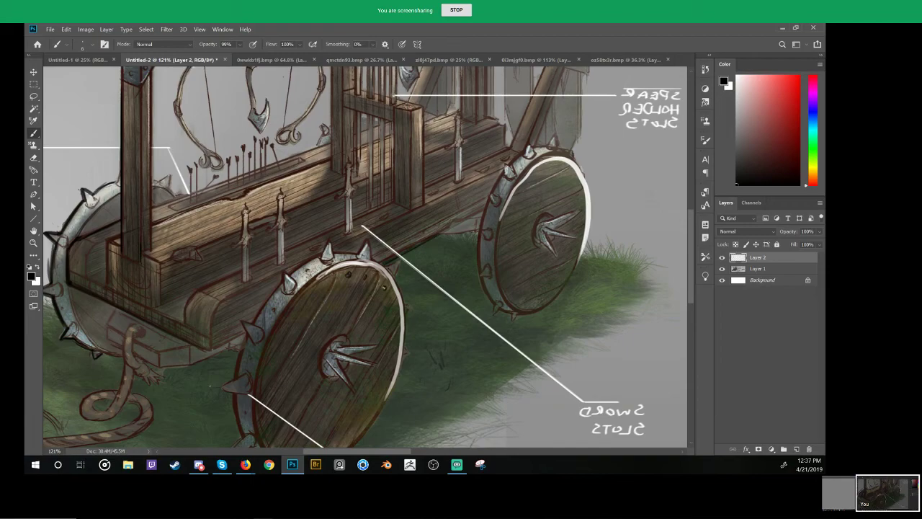
pyautogui.moveTo(347, 274)
pyautogui.mouseDown()
pyautogui.moveTo(282, 331)
pyautogui.moveTo(269, 369)
pyautogui.mouseUp()
pyautogui.moveTo(293, 363); pyautogui.dragTo(306, 291)
pyautogui.moveTo(276, 342)
pyautogui.mouseDown()
pyautogui.moveTo(283, 369)
pyautogui.moveTo(330, 383)
pyautogui.moveTo(371, 353)
pyautogui.mouseUp()
pyautogui.moveTo(407, 302)
pyautogui.mouseDown()
pyautogui.moveTo(402, 226)
pyautogui.moveTo(395, 213)
pyautogui.moveTo(358, 201)
pyautogui.mouseUp()
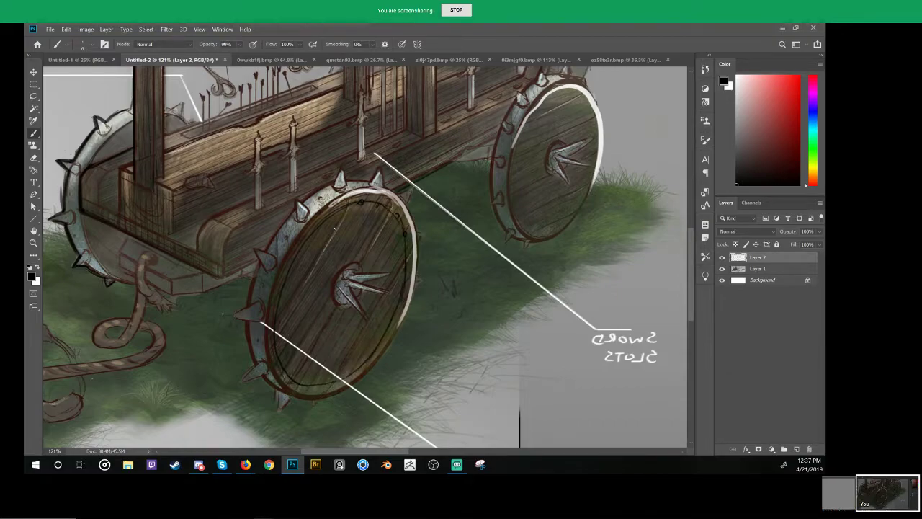
# Step: Paint a metal band around the closest wheel's face inside the rim, using a blue-grey sampled from the metal
pyautogui.scroll(2, 334, 228)
pyautogui.scroll(1, 334, 228)
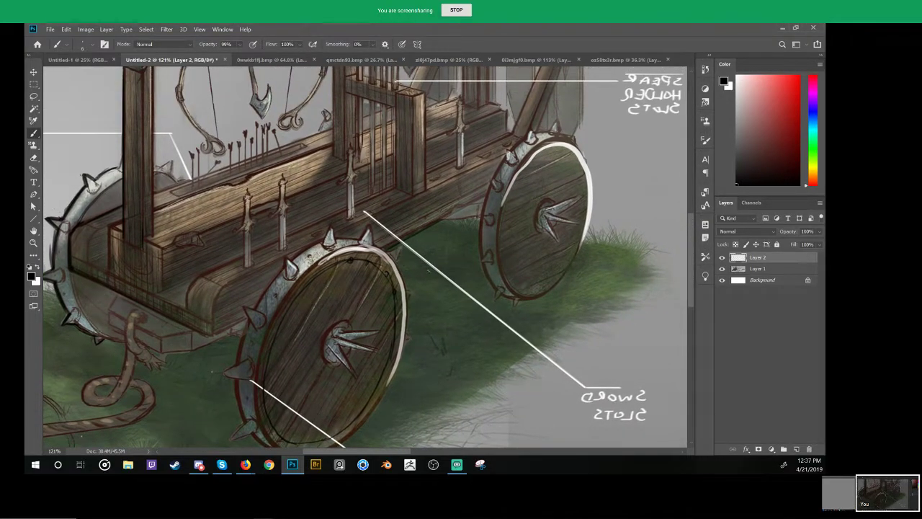
pyautogui.keyDown('alt'); pyautogui.click(306, 288); pyautogui.keyUp('alt')
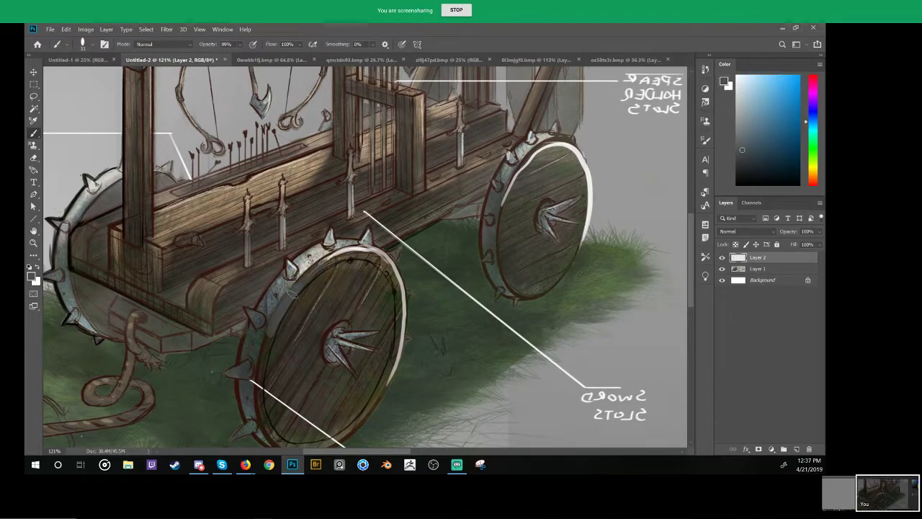
pyautogui.moveTo(374, 258)
pyautogui.mouseDown()
pyautogui.moveTo(396, 293)
pyautogui.moveTo(386, 269)
pyautogui.moveTo(396, 343)
pyautogui.moveTo(357, 424)
pyautogui.moveTo(352, 373)
pyautogui.mouseUp()
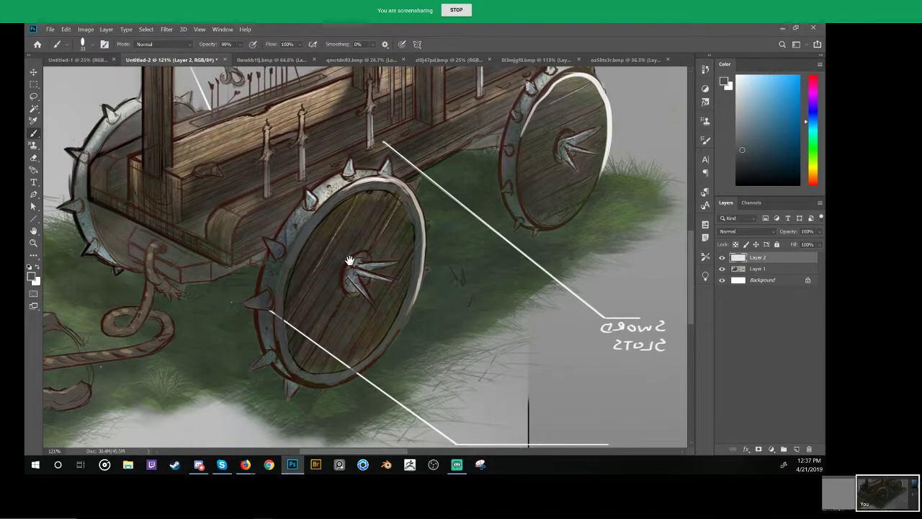
# Step: Shade the underside of the wagon bed, the far wheel's inner face and the ground contact of the near wheels with a sampled dark brown
pyautogui.moveTo(379, 230); pyautogui.dragTo(385, 283)
pyautogui.scroll(-3, 385, 284)
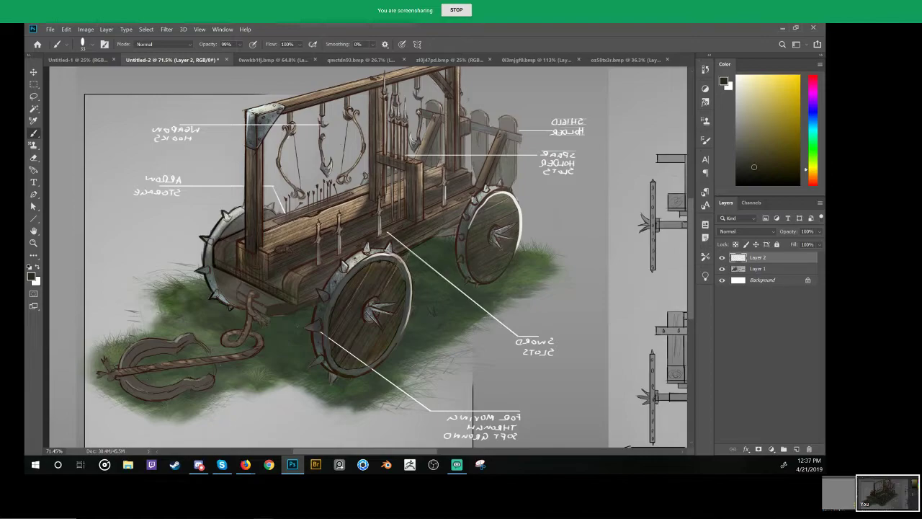
pyautogui.scroll(2, 321, 293)
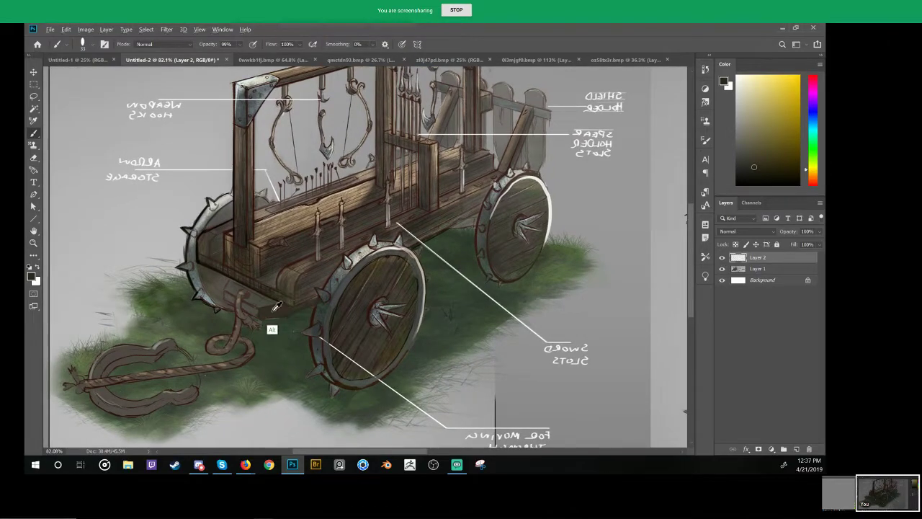
pyautogui.keyDown('alt'); pyautogui.click(259, 288); pyautogui.keyUp('alt')
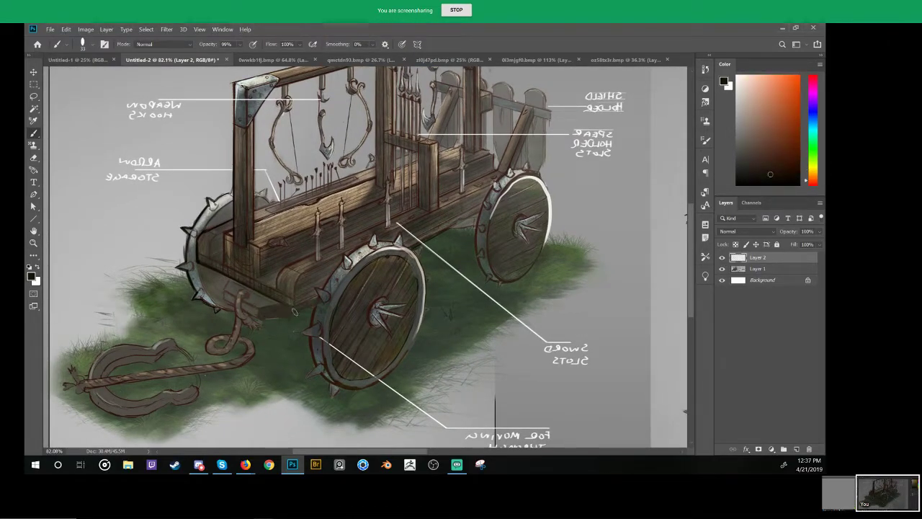
pyautogui.moveTo(317, 299)
pyautogui.mouseDown()
pyautogui.moveTo(261, 317)
pyautogui.moveTo(272, 309)
pyautogui.mouseUp()
pyautogui.moveTo(201, 274)
pyautogui.mouseDown()
pyautogui.moveTo(221, 303)
pyautogui.moveTo(206, 274)
pyautogui.mouseUp()
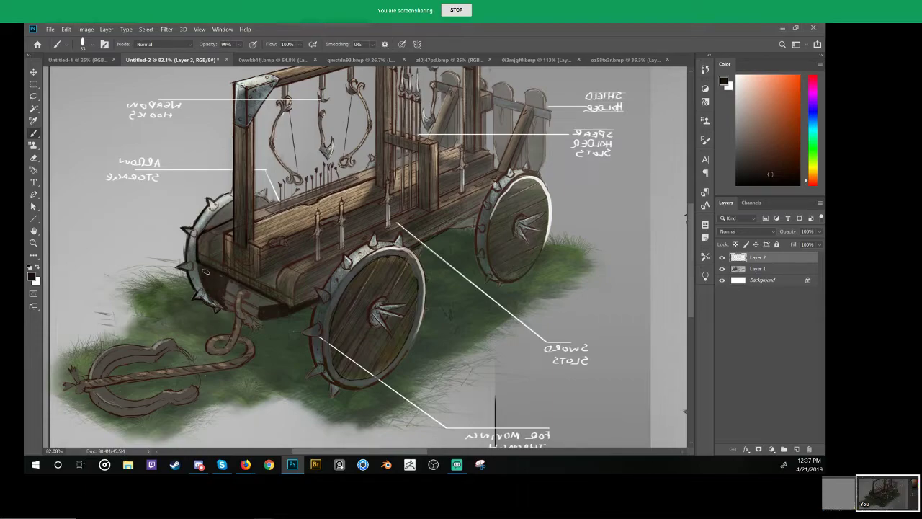
pyautogui.moveTo(212, 225); pyautogui.dragTo(227, 213)
pyautogui.moveTo(368, 388); pyautogui.dragTo(407, 367)
pyautogui.moveTo(512, 284); pyautogui.dragTo(535, 272)
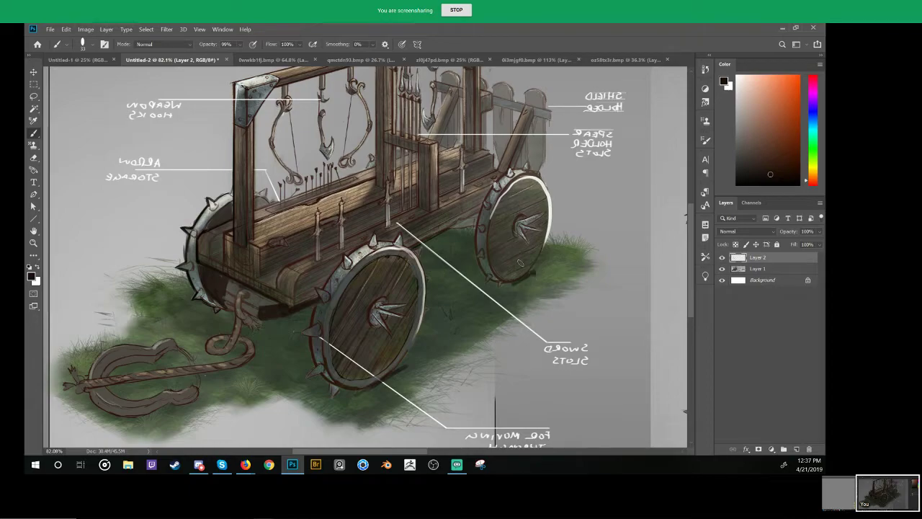
# Step: Paint a matching metal band over the white highlight on the other near wheel with a sampled dark grey
pyautogui.keyDown('alt'); pyautogui.click(488, 224); pyautogui.keyUp('alt')
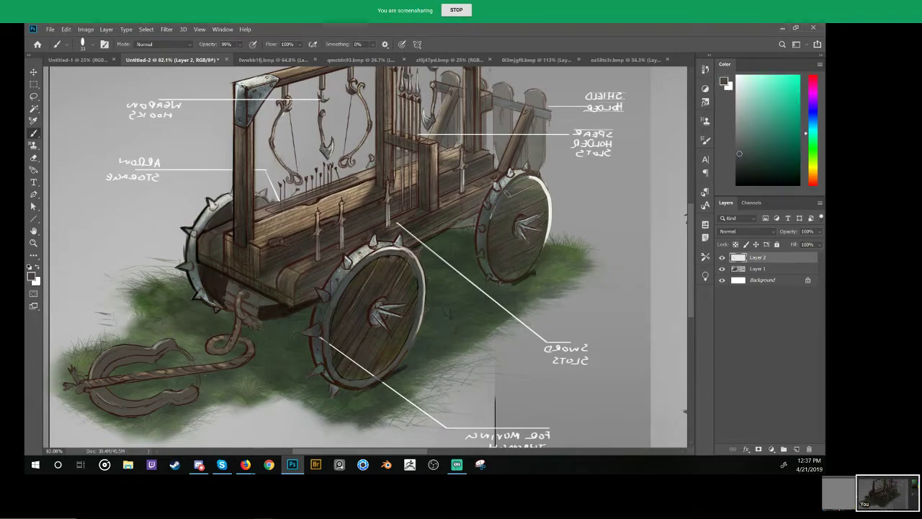
pyautogui.moveTo(546, 186); pyautogui.dragTo(539, 252)
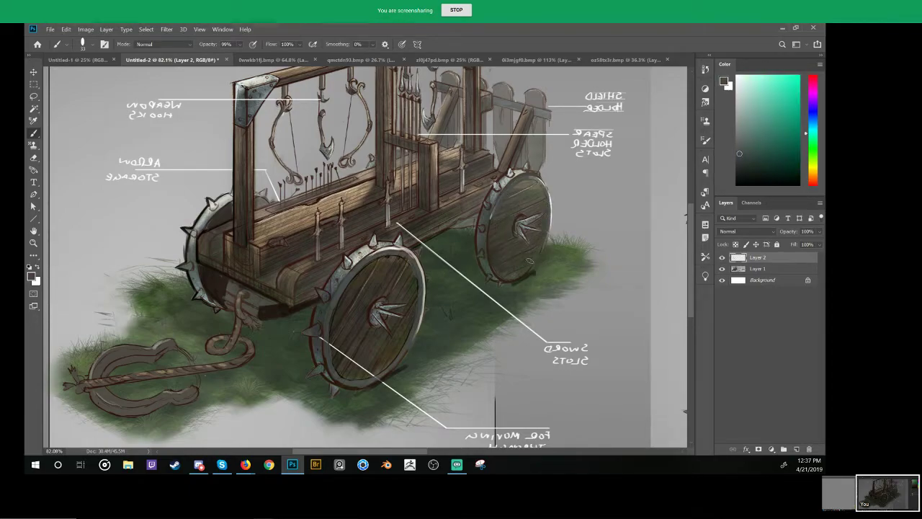
# Step: Shade the inner rim of the far wheel with sampled dark brown, then undo a trial stroke on its upper boards
pyautogui.keyDown('alt'); pyautogui.click(513, 288); pyautogui.keyUp('alt')
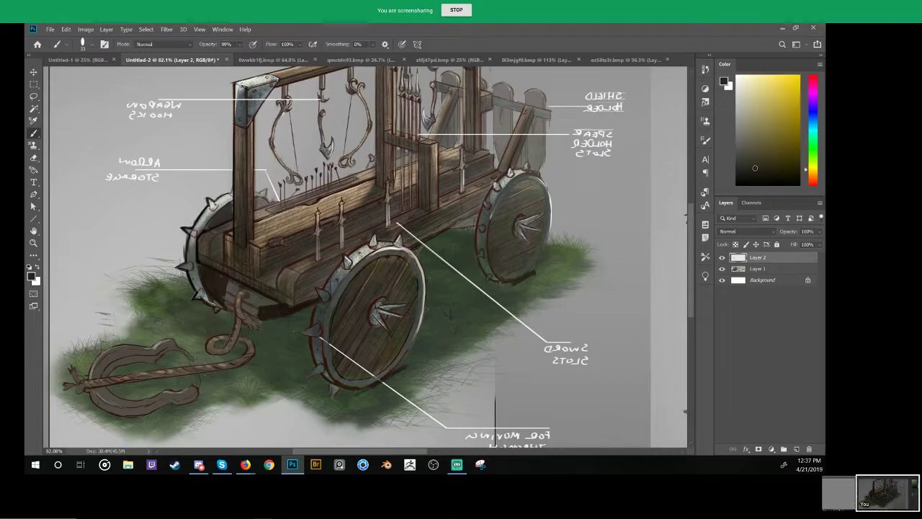
pyautogui.moveTo(493, 229)
pyautogui.mouseDown()
pyautogui.moveTo(497, 204)
pyautogui.moveTo(549, 196)
pyautogui.moveTo(547, 241)
pyautogui.mouseUp()
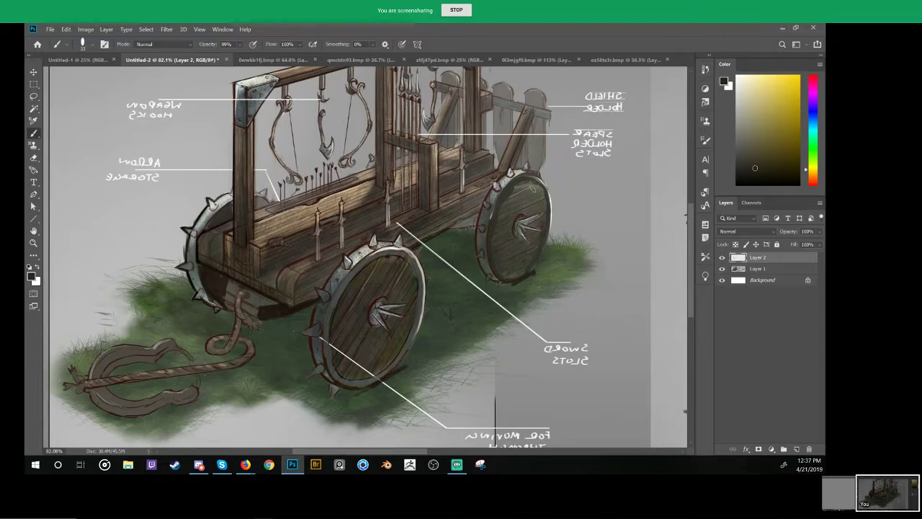
pyautogui.keyDown('alt'); pyautogui.click(519, 201); pyautogui.keyUp('alt')
pyautogui.moveTo(505, 203)
pyautogui.mouseDown()
pyautogui.moveTo(529, 192)
pyautogui.moveTo(518, 202)
pyautogui.mouseUp()
pyautogui.hotkey('ctrl', 'z')
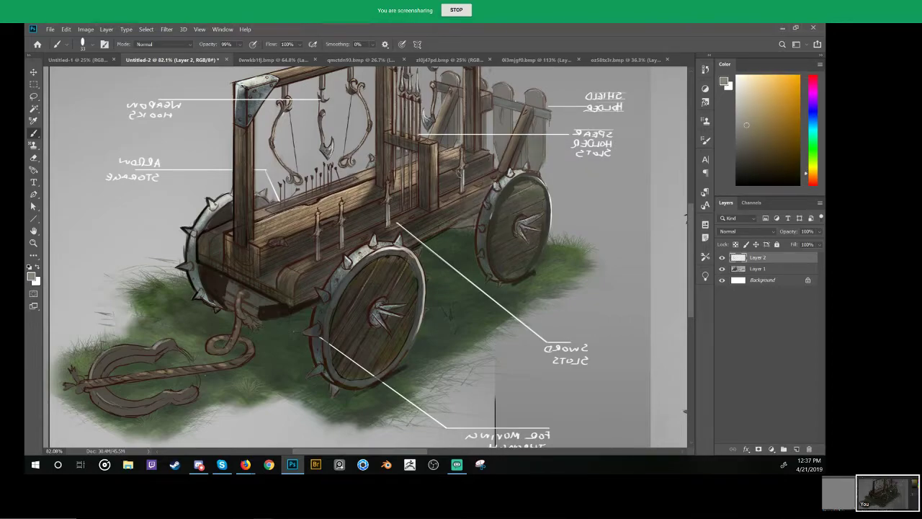
# Step: Paint the top surface of the wagon's long upper plank with a sampled light tan, extending to the front post
pyautogui.keyDown('alt'); pyautogui.click(343, 216); pyautogui.keyUp('alt')
pyautogui.moveTo(381, 205); pyautogui.dragTo(379, 272)
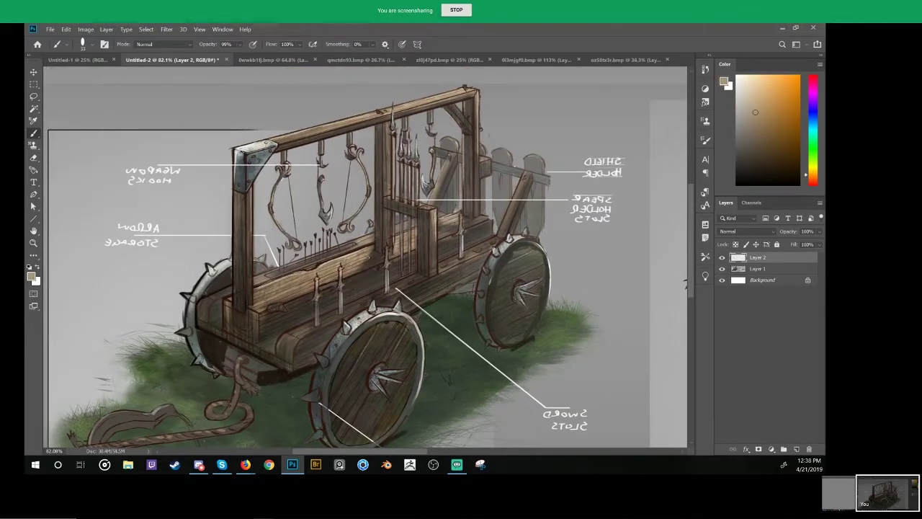
pyautogui.moveTo(370, 265)
pyautogui.mouseDown()
pyautogui.moveTo(344, 273)
pyautogui.moveTo(356, 267)
pyautogui.moveTo(349, 256)
pyautogui.moveTo(405, 244)
pyautogui.mouseUp()
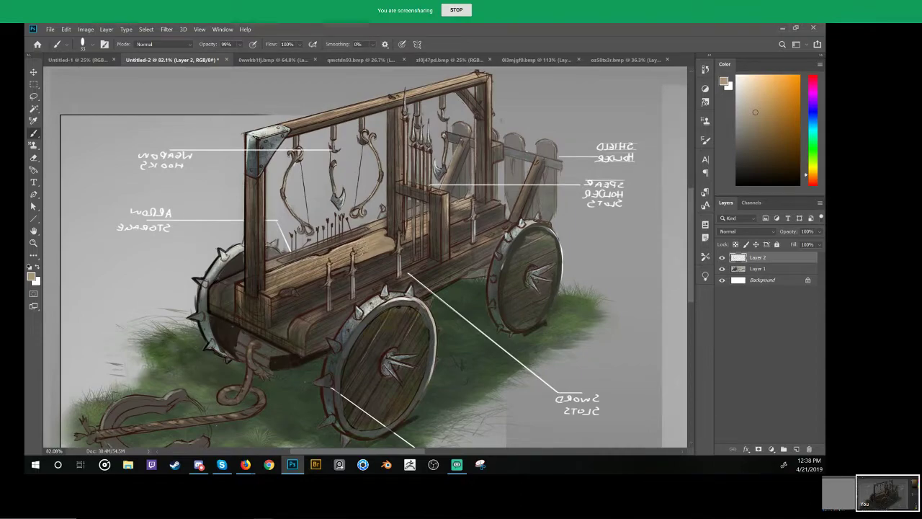
pyautogui.moveTo(346, 257); pyautogui.dragTo(307, 264)
pyautogui.moveTo(282, 273)
pyautogui.mouseDown()
pyautogui.moveTo(262, 278)
pyautogui.moveTo(279, 286)
pyautogui.moveTo(315, 277)
pyautogui.moveTo(276, 280)
pyautogui.mouseUp()
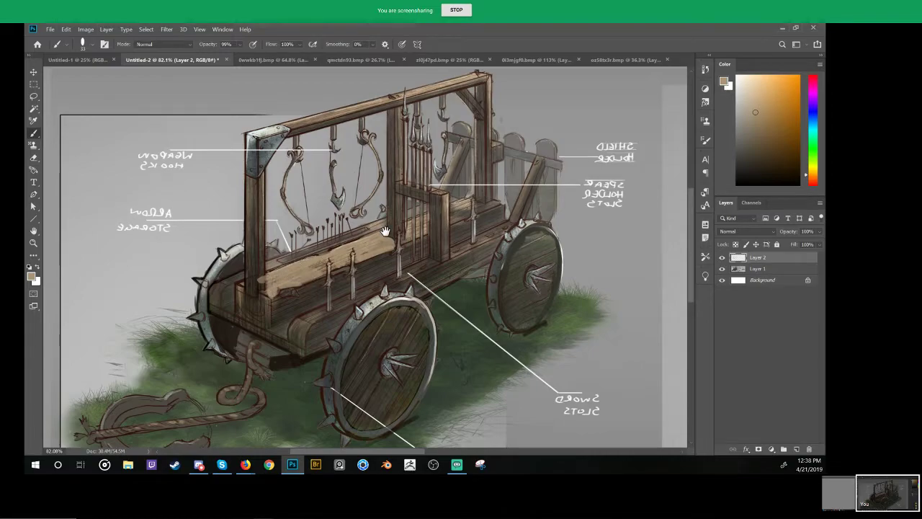
# Step: Draw a black cross above the wagon's top beam and undo its last stroke
pyautogui.moveTo(381, 251); pyautogui.dragTo(361, 311)
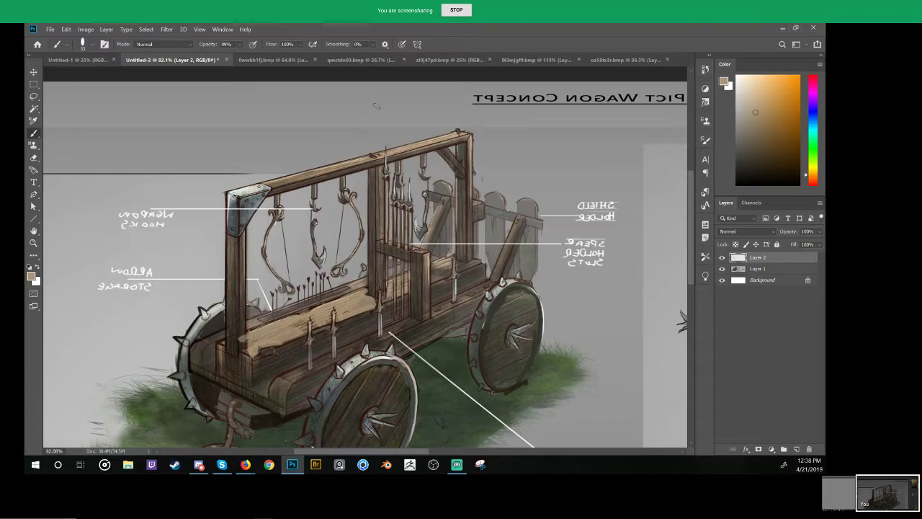
pyautogui.press('d')
pyautogui.moveTo(369, 95)
pyautogui.mouseDown()
pyautogui.moveTo(400, 124)
pyautogui.moveTo(372, 125)
pyautogui.mouseUp()
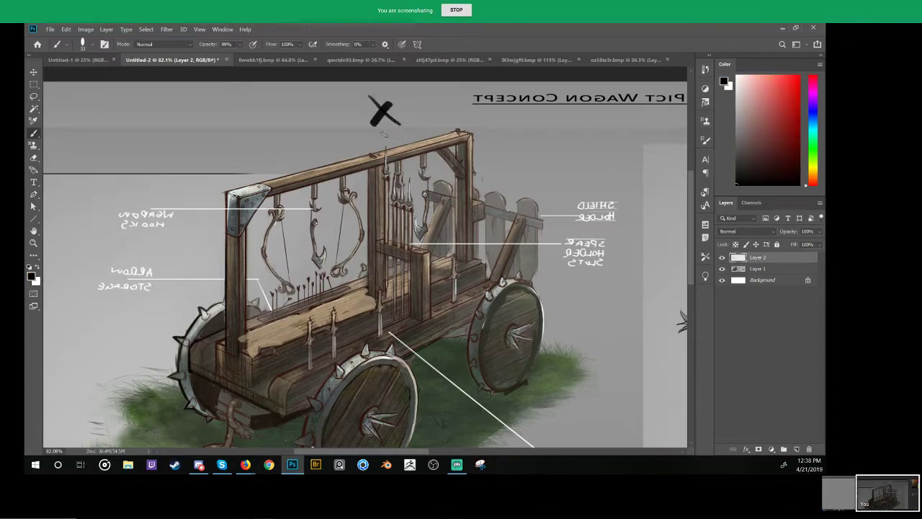
pyautogui.hotkey('ctrl', 'z')
pyautogui.moveTo(376, 310)
pyautogui.mouseDown()
pyautogui.moveTo(238, 309)
pyautogui.moveTo(157, 368)
pyautogui.mouseUp()
pyautogui.moveTo(369, 285); pyautogui.dragTo(352, 317)
pyautogui.hotkey('ctrl', 'z')
pyautogui.hotkey('ctrl', 'z')
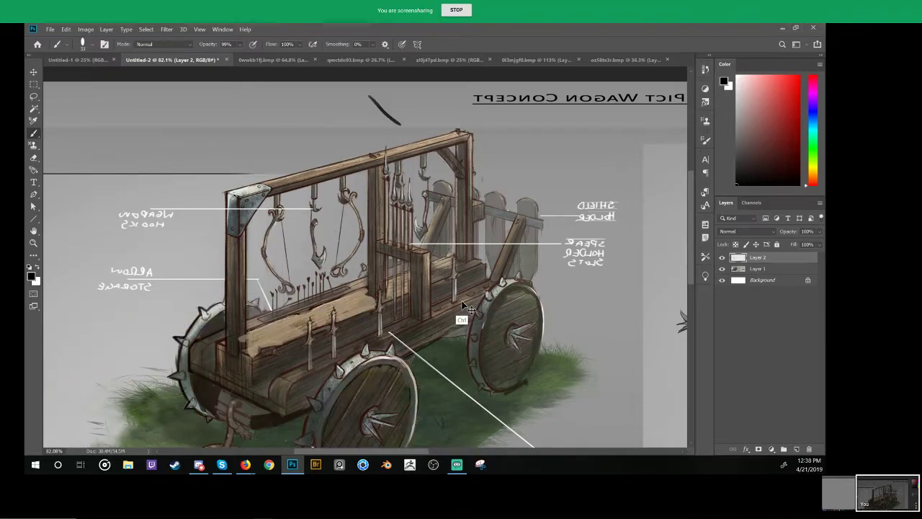
pyautogui.moveTo(423, 270)
pyautogui.mouseDown()
pyautogui.moveTo(465, 266)
pyautogui.moveTo(466, 284)
pyautogui.moveTo(482, 282)
pyautogui.moveTo(462, 256)
pyautogui.mouseUp()
pyautogui.hotkey('ctrl', 'z')
pyautogui.hotkey('ctrl', 'z')
pyautogui.hotkey('ctrl', 'z')
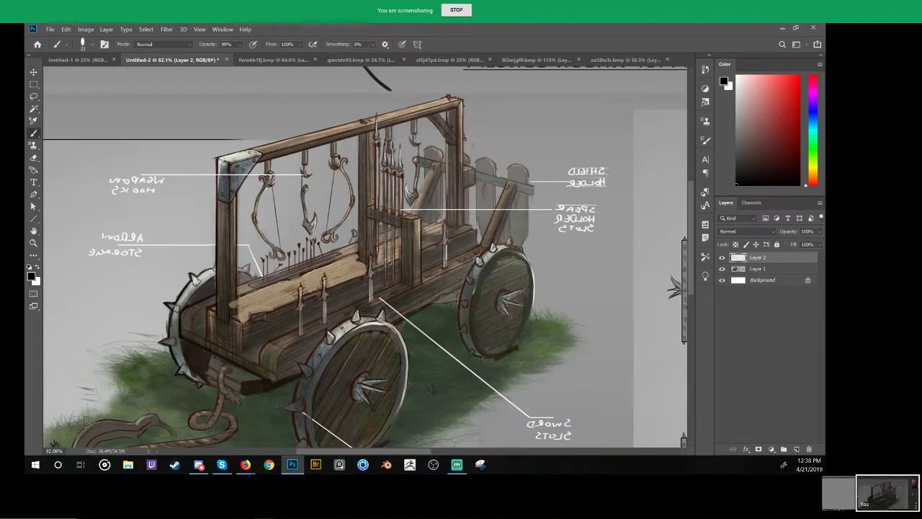
# Step: Paint the top of the lower side ledge and its front corner with light tan sampled from the upper plank
pyautogui.keyDown('alt'); pyautogui.click(341, 273); pyautogui.keyUp('alt')
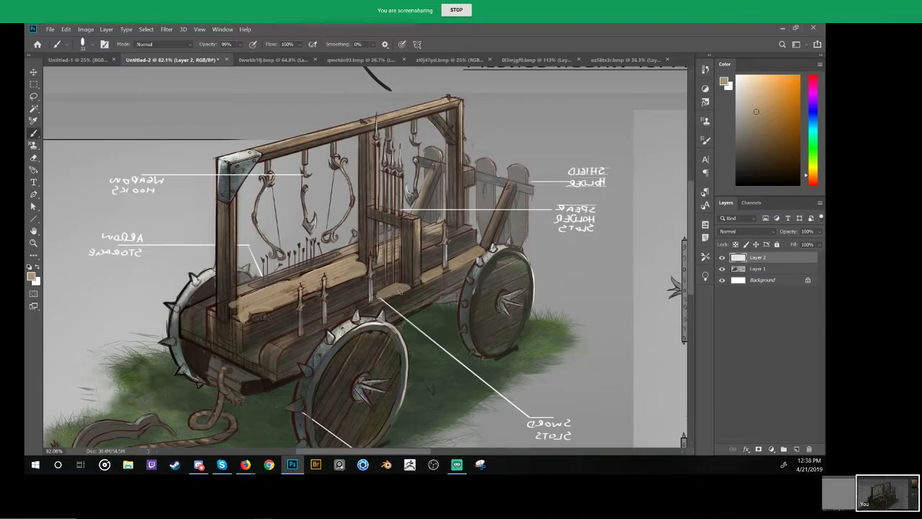
pyautogui.moveTo(361, 302)
pyautogui.mouseDown()
pyautogui.moveTo(292, 340)
pyautogui.moveTo(267, 341)
pyautogui.mouseUp()
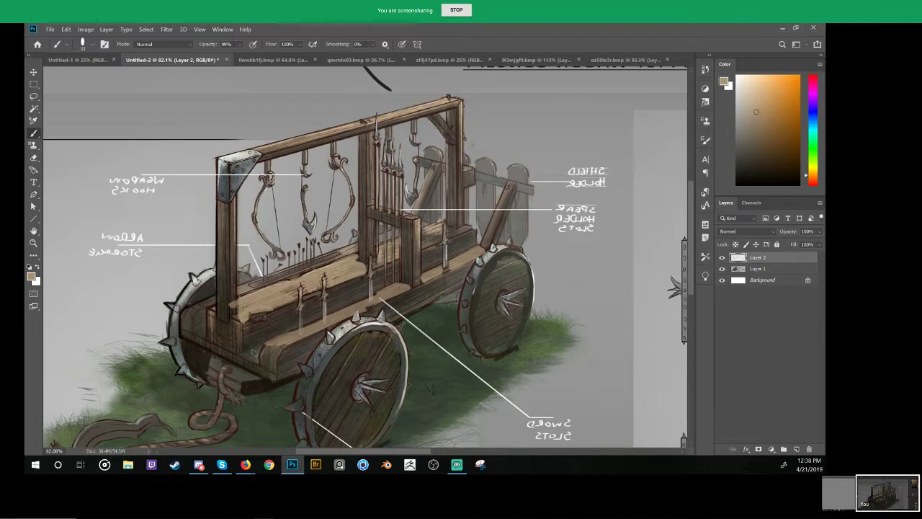
pyautogui.moveTo(250, 359); pyautogui.dragTo(261, 349)
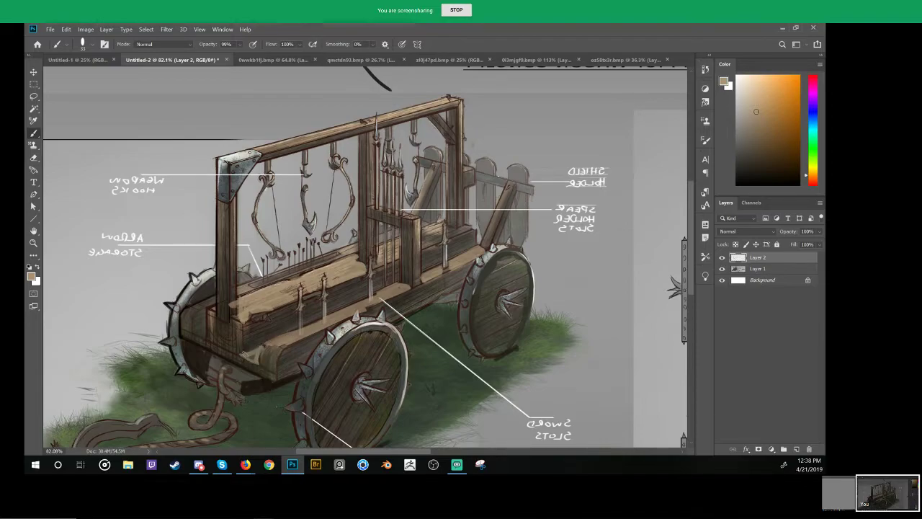
pyautogui.keyDown('alt'); pyautogui.click(254, 343); pyautogui.keyUp('alt')
pyautogui.keyDown('alt'); pyautogui.click(288, 354); pyautogui.keyUp('alt')
pyautogui.keyDown('alt'); pyautogui.click(286, 340); pyautogui.keyUp('alt')
# Step: Darken the side faces of the front post, top beam and rear post with a sampled dark brown
pyautogui.keyDown('alt'); pyautogui.click(234, 317); pyautogui.keyUp('alt')
pyautogui.moveTo(232, 310); pyautogui.dragTo(234, 204)
pyautogui.moveTo(262, 157); pyautogui.dragTo(423, 115)
pyautogui.moveTo(305, 148)
pyautogui.mouseDown()
pyautogui.moveTo(345, 142)
pyautogui.moveTo(463, 92)
pyautogui.moveTo(464, 237)
pyautogui.mouseUp()
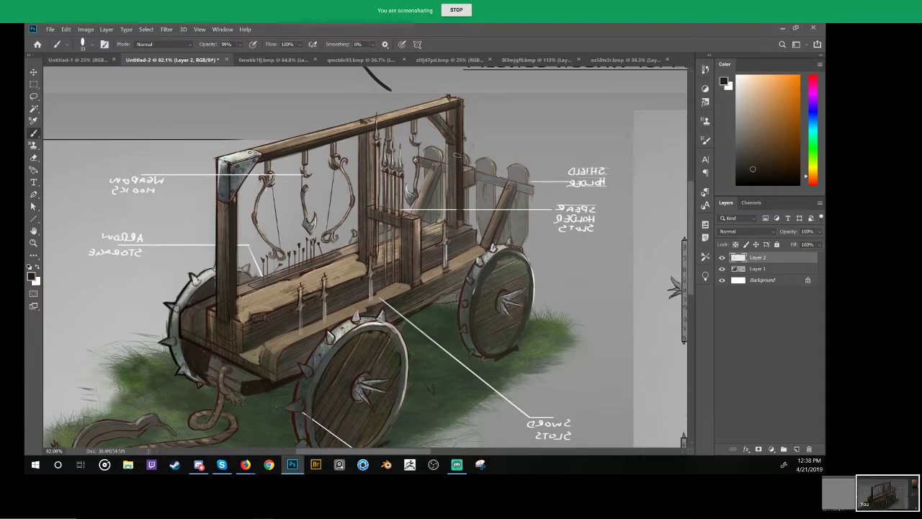
pyautogui.moveTo(450, 145)
pyautogui.mouseDown()
pyautogui.moveTo(455, 225)
pyautogui.moveTo(452, 155)
pyautogui.mouseUp()
pyautogui.hotkey('ctrl', 'z')
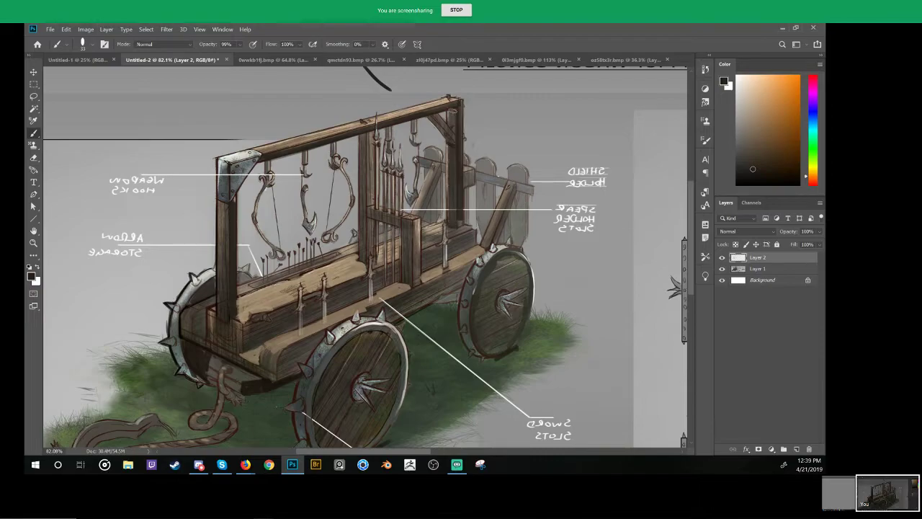
pyautogui.moveTo(453, 110); pyautogui.dragTo(454, 132)
# Step: Repaint the spear rack's short post, lightening its top with sampled wood tones
pyautogui.keyDown('alt'); pyautogui.click(352, 278); pyautogui.keyUp('alt')
pyautogui.moveTo(396, 243); pyautogui.dragTo(393, 264)
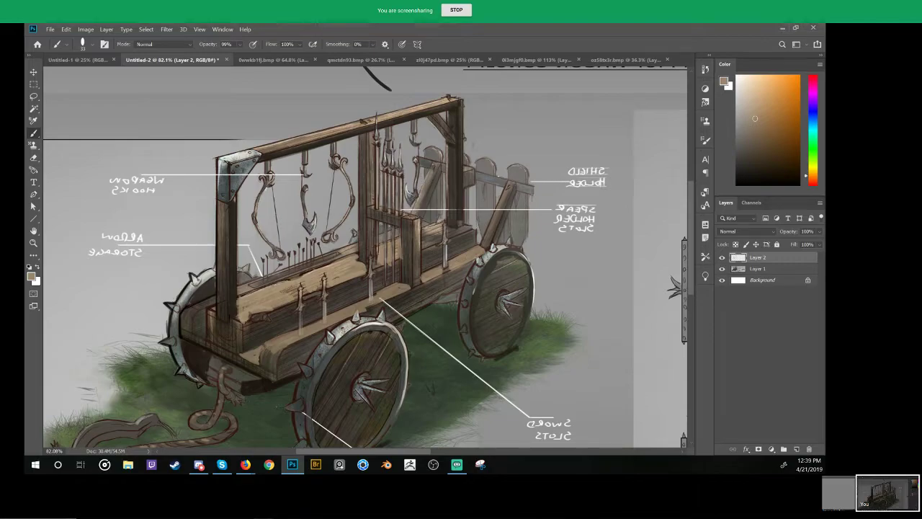
pyautogui.keyDown('alt'); pyautogui.click(416, 223); pyautogui.keyUp('alt')
pyautogui.moveTo(418, 218)
pyautogui.mouseDown()
pyautogui.moveTo(404, 216)
pyautogui.moveTo(417, 217)
pyautogui.mouseUp()
# Step: Lighten the upper face of the frame's top beam with a sampled pale tan
pyautogui.keyDown('alt'); pyautogui.click(319, 151); pyautogui.keyUp('alt')
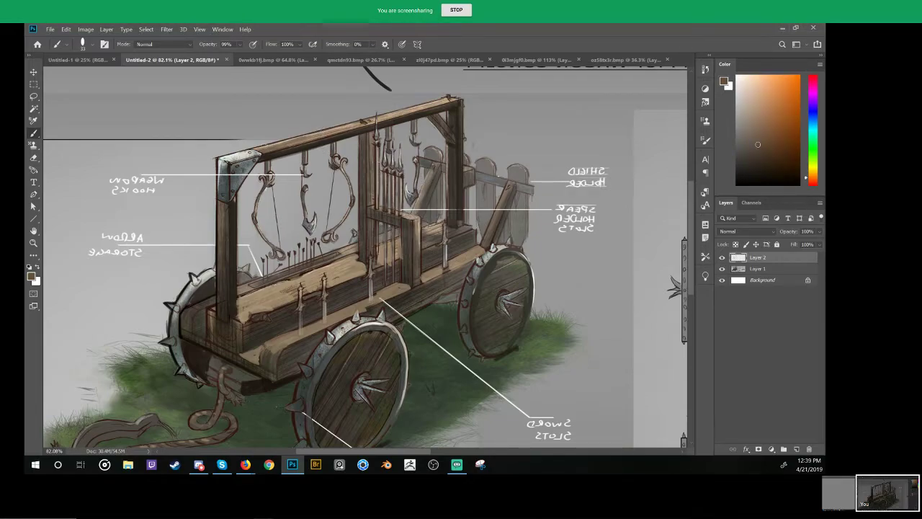
pyautogui.keyDown('alt'); pyautogui.click(277, 144); pyautogui.keyUp('alt')
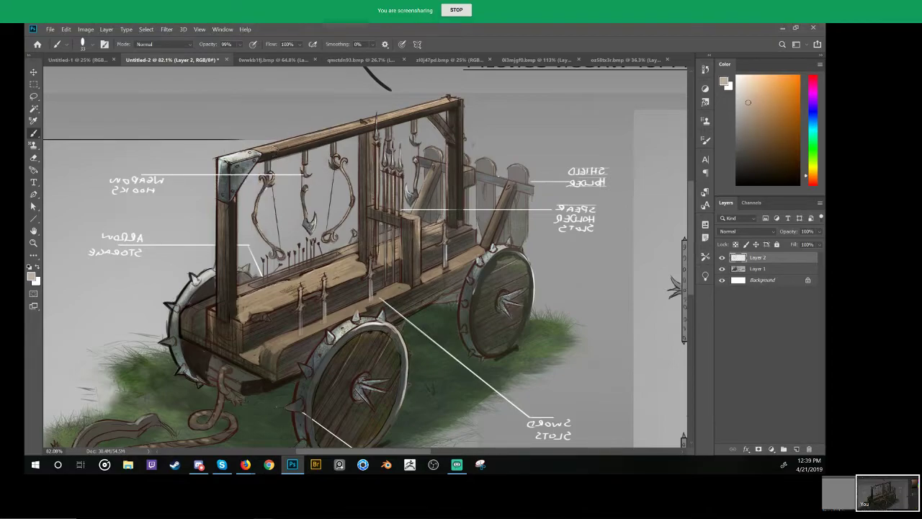
pyautogui.moveTo(261, 148); pyautogui.dragTo(418, 110)
pyautogui.moveTo(366, 124); pyautogui.dragTo(426, 108)
# Step: Paint the top beam's lower face and the rear corner brace with a sampled dark brown
pyautogui.keyDown('alt'); pyautogui.click(356, 136); pyautogui.keyUp('alt')
pyautogui.keyDown('alt'); pyautogui.click(320, 144); pyautogui.keyUp('alt')
pyautogui.moveTo(352, 130); pyautogui.dragTo(374, 125)
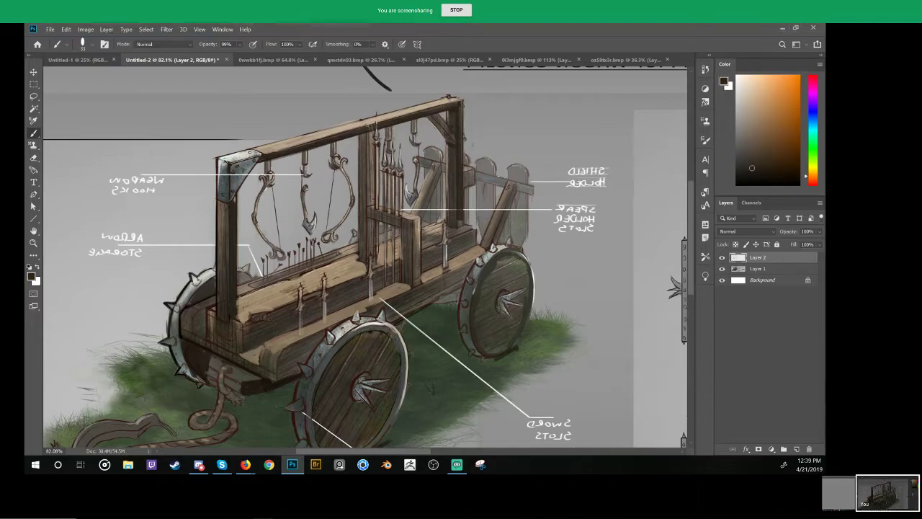
pyautogui.moveTo(432, 115)
pyautogui.mouseDown()
pyautogui.moveTo(451, 139)
pyautogui.moveTo(451, 128)
pyautogui.mouseUp()
# Step: Repaint the frame's metal corner bracket with a pale grey top and darker blue-grey sides
pyautogui.keyDown('alt'); pyautogui.click(238, 175); pyautogui.keyUp('alt')
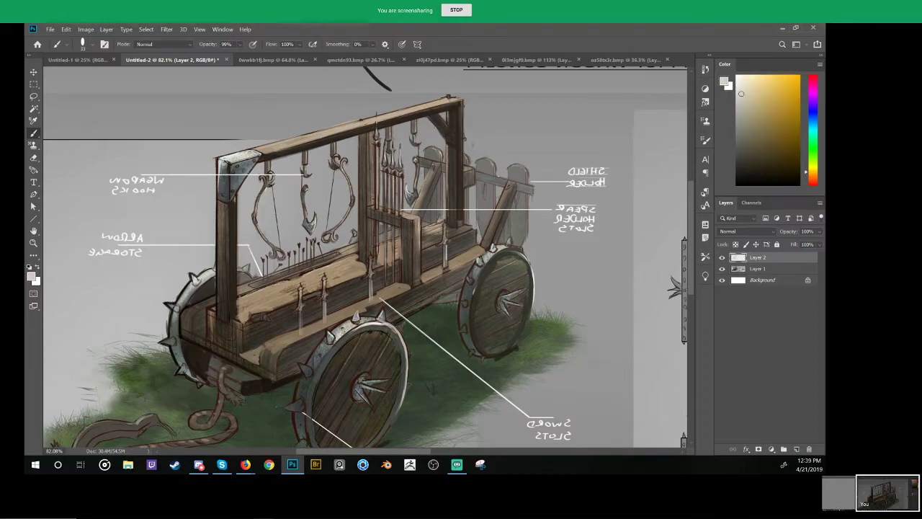
pyautogui.keyDown('alt'); pyautogui.click(244, 170); pyautogui.keyUp('alt')
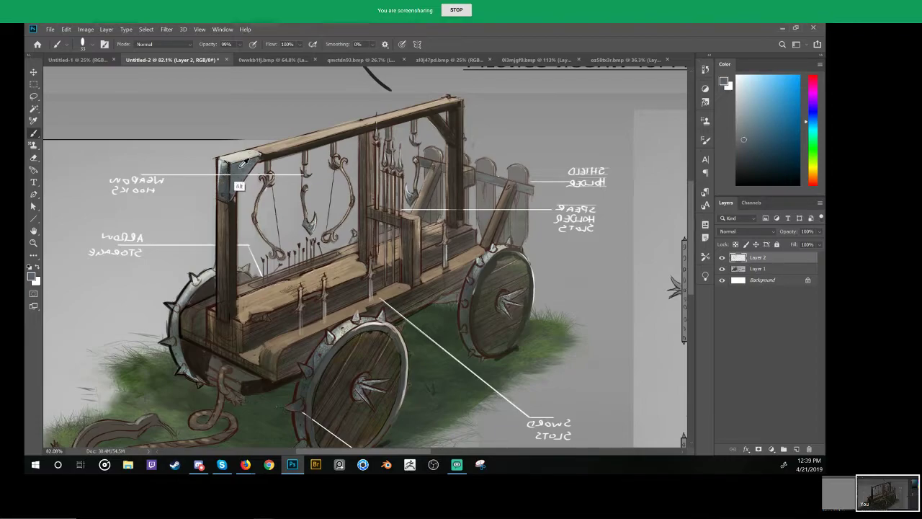
pyautogui.moveTo(219, 196); pyautogui.dragTo(219, 164)
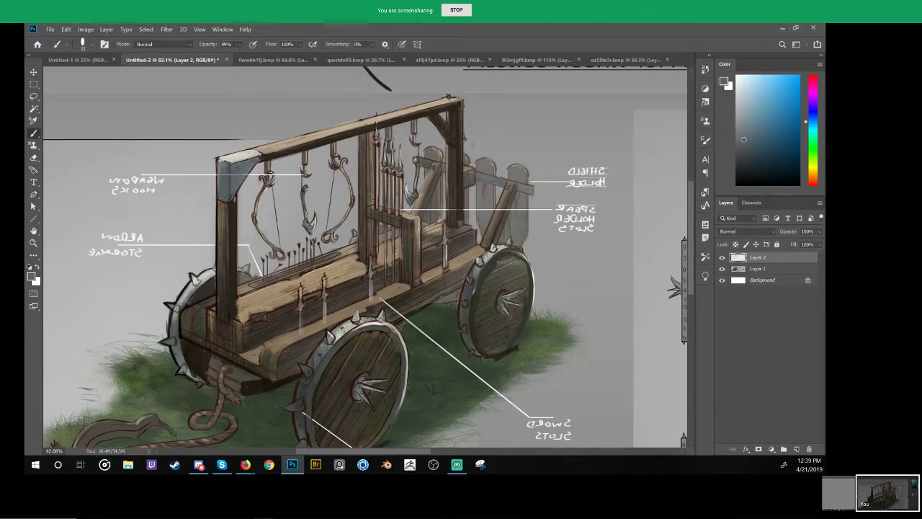
# Step: Shade the front post below the metal bracket in sampled dark brown and undo the black strokes at its base
pyautogui.keyDown('alt'); pyautogui.click(231, 237); pyautogui.keyUp('alt')
pyautogui.moveTo(221, 205)
pyautogui.mouseDown()
pyautogui.moveTo(221, 308)
pyautogui.moveTo(242, 325)
pyautogui.moveTo(225, 326)
pyautogui.mouseUp()
pyautogui.press('d')
pyautogui.moveTo(230, 301)
pyautogui.mouseDown()
pyautogui.moveTo(230, 309)
pyautogui.moveTo(244, 301)
pyautogui.moveTo(212, 315)
pyautogui.mouseUp()
pyautogui.hotkey('ctrl', 'z')
pyautogui.hotkey('ctrl', 'z')
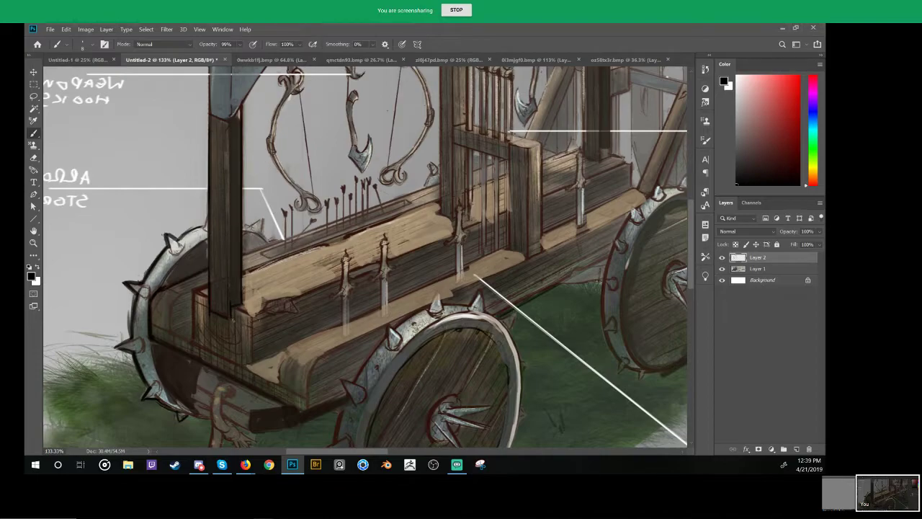
# Step: Outline a small metal plate on the upper plank beside the front post and touch up the post's edge
pyautogui.moveTo(253, 298)
pyautogui.mouseDown()
pyautogui.moveTo(302, 284)
pyautogui.moveTo(283, 274)
pyautogui.mouseUp()
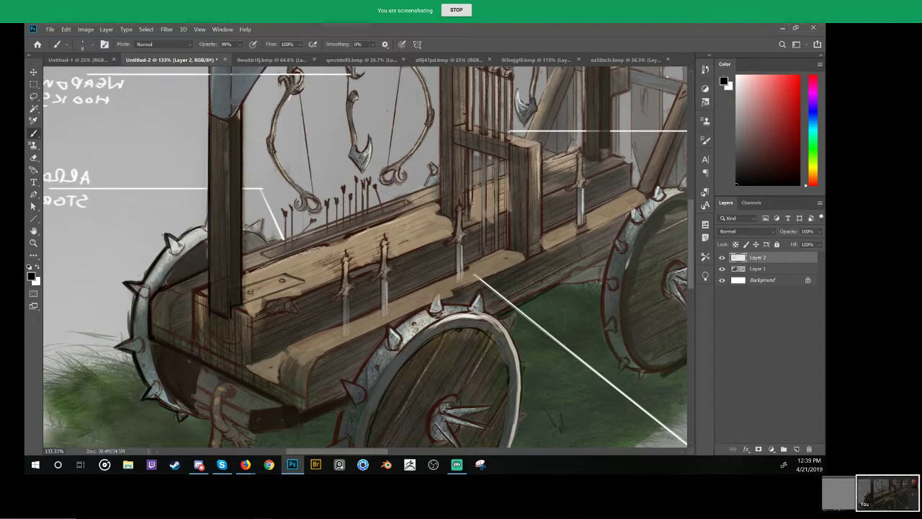
pyautogui.keyDown('alt'); pyautogui.click(242, 295); pyautogui.keyUp('alt')
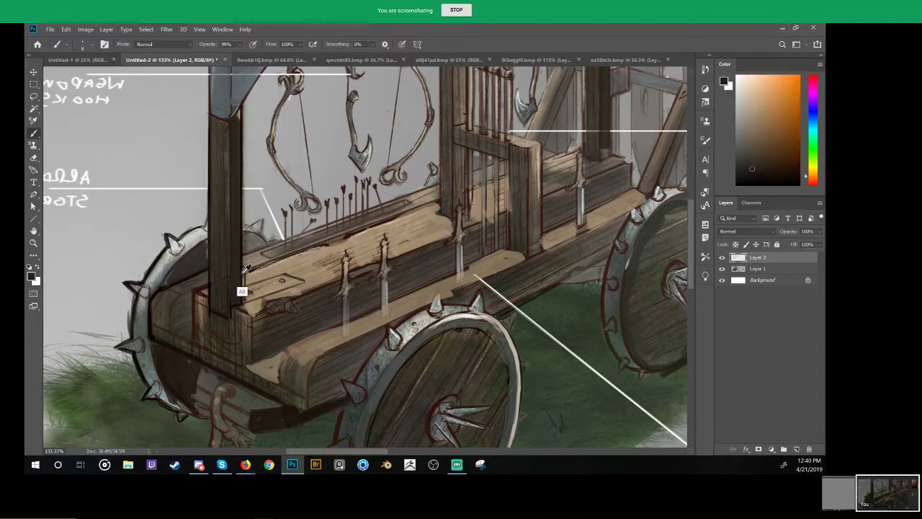
pyautogui.keyDown('alt'); pyautogui.click(256, 264); pyautogui.keyUp('alt')
pyautogui.moveTo(244, 269); pyautogui.dragTo(244, 301)
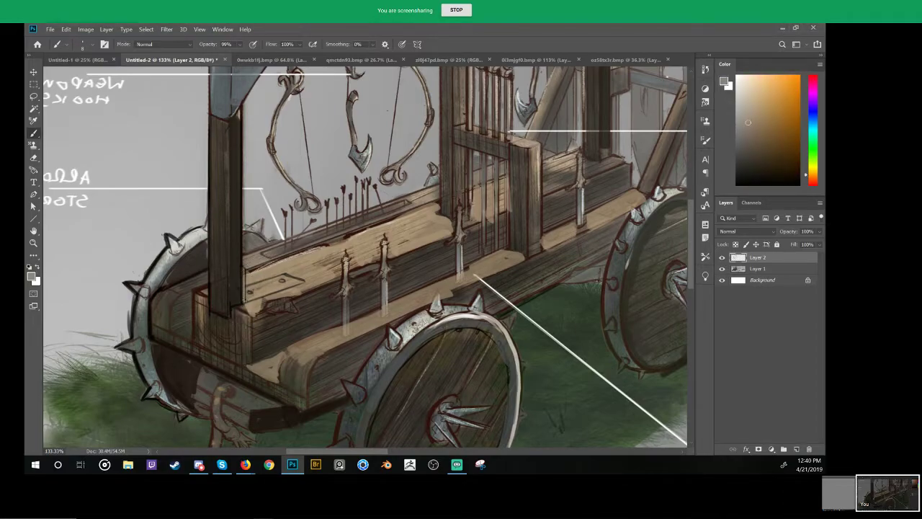
# Step: Select the small plate's interior with the Magic Wand, paint it pale grey sampled from the bracket, and deselect
pyautogui.press('w')
pyautogui.click(269, 289)
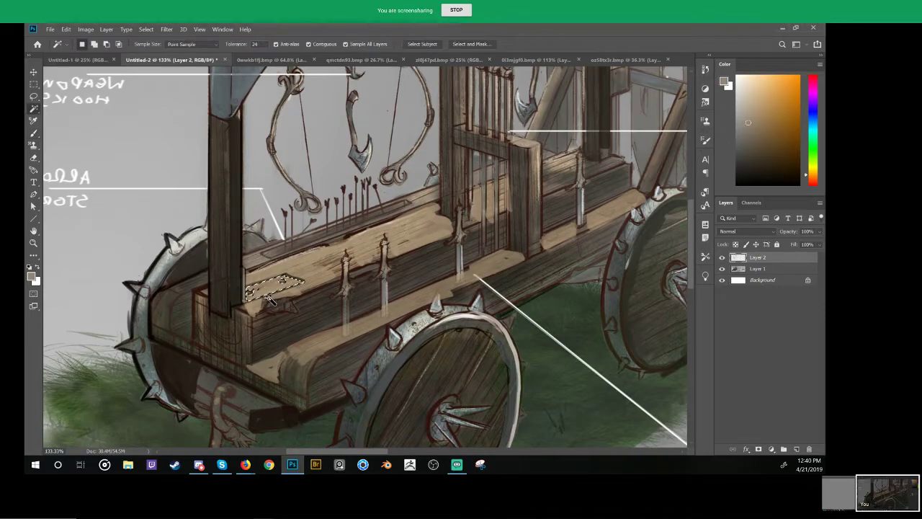
pyautogui.press('v')
pyautogui.press('b')
pyautogui.moveTo(259, 160)
pyautogui.mouseDown()
pyautogui.moveTo(247, 296)
pyautogui.moveTo(294, 209)
pyautogui.mouseUp()
pyautogui.keyDown('alt'); pyautogui.click(247, 182); pyautogui.keyUp('alt')
pyautogui.moveTo(261, 363)
pyautogui.mouseDown()
pyautogui.moveTo(286, 370)
pyautogui.moveTo(295, 349)
pyautogui.moveTo(251, 361)
pyautogui.mouseUp()
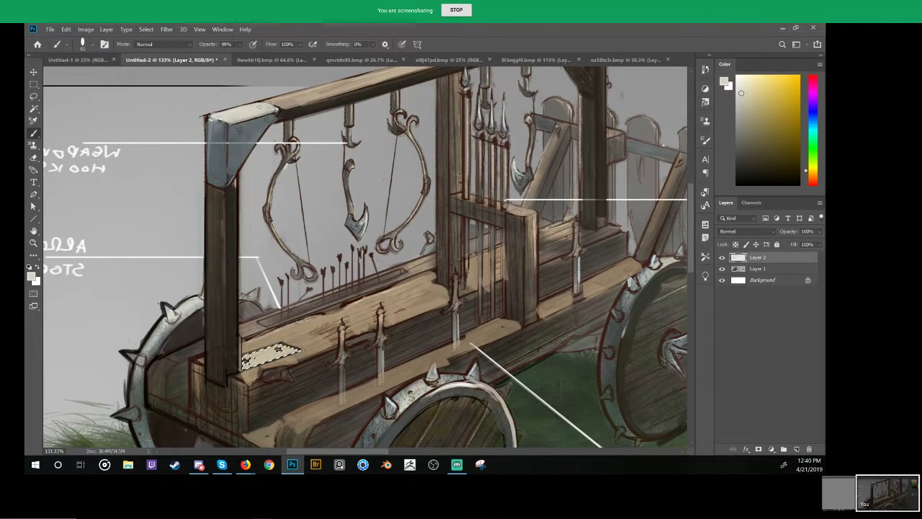
pyautogui.keyDown('alt'); pyautogui.click(253, 148); pyautogui.keyUp('alt')
pyautogui.hotkey('ctrl', 'd')
# Step: Extend the metal corner bracket's outer edge beyond the front post with a dark grey
pyautogui.press('z')
pyautogui.moveTo(314, 342)
pyautogui.mouseDown()
pyautogui.moveTo(271, 377)
pyautogui.moveTo(292, 321)
pyautogui.moveTo(306, 329)
pyautogui.moveTo(181, 310)
pyautogui.moveTo(215, 299)
pyautogui.moveTo(268, 309)
pyautogui.mouseUp()
pyautogui.press('b')
pyautogui.keyDown('alt'); pyautogui.click(203, 194); pyautogui.keyUp('alt')
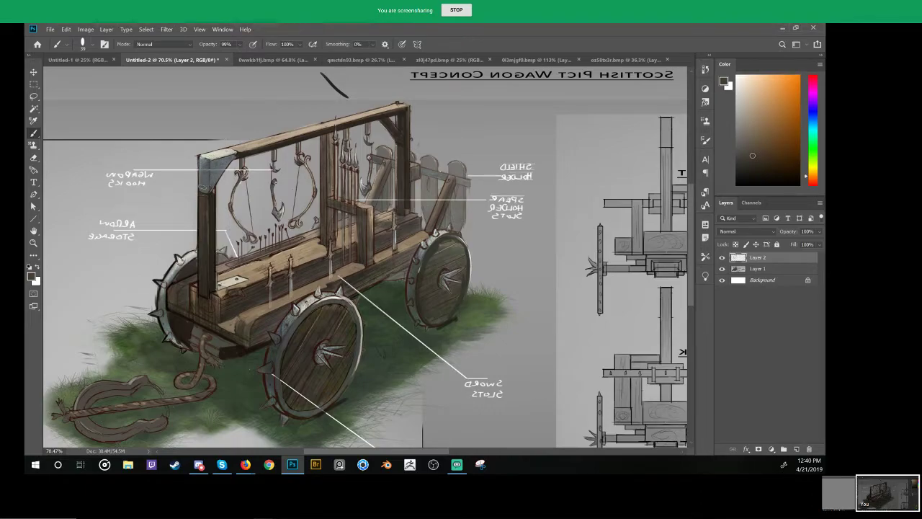
pyautogui.keyDown('alt'); pyautogui.click(200, 203); pyautogui.keyUp('alt')
pyautogui.moveTo(194, 164)
pyautogui.mouseDown()
pyautogui.moveTo(193, 156)
pyautogui.moveTo(198, 183)
pyautogui.mouseUp()
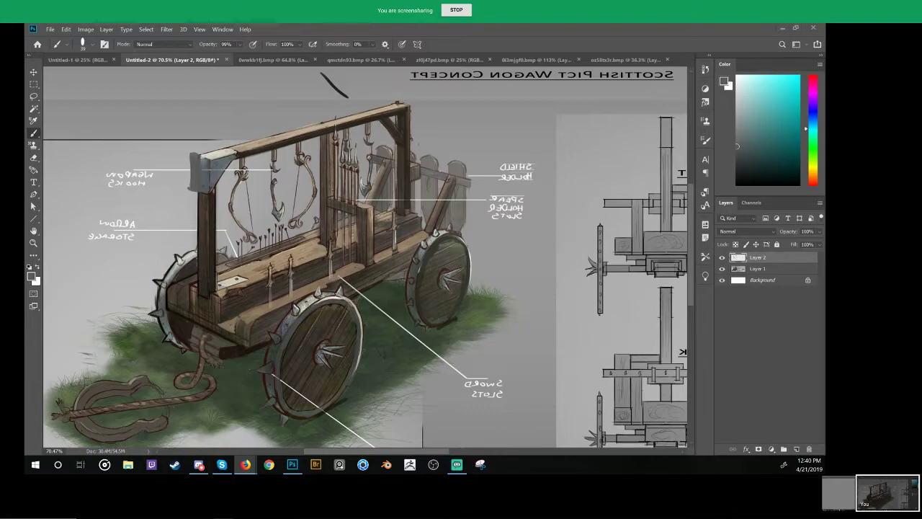
# Step: Switch to Firefox and look through the thief concept art image results for useful references
pyautogui.hotkey('alt', 'Tab')
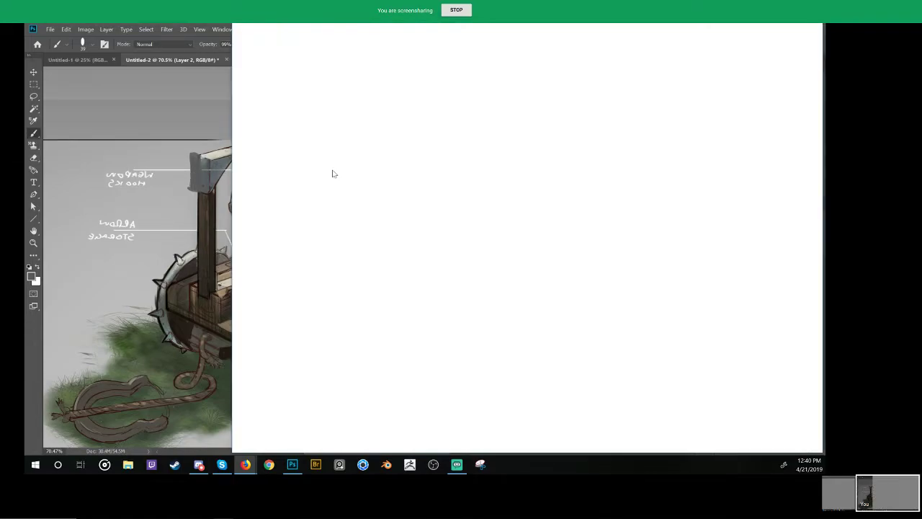
pyautogui.scroll(-15, 430, 243)
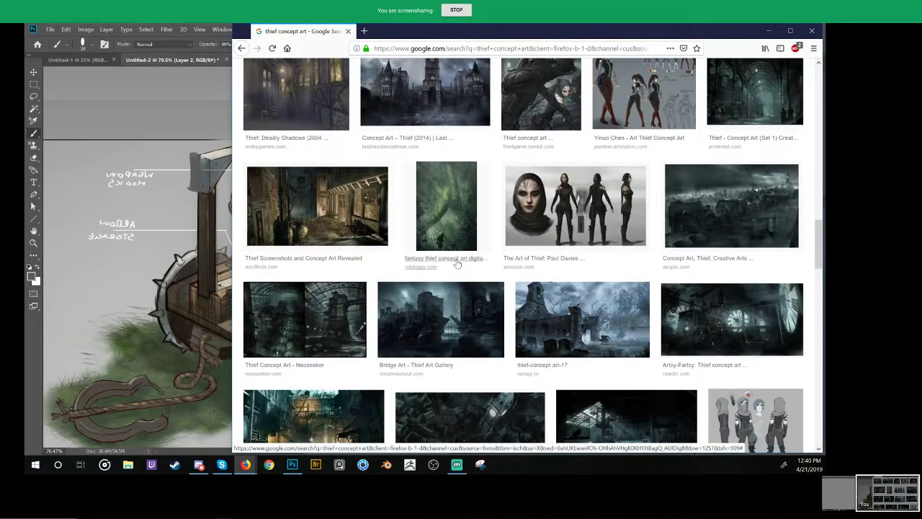
pyautogui.scroll(-3, 406, 244)
pyautogui.scroll(-4, 406, 248)
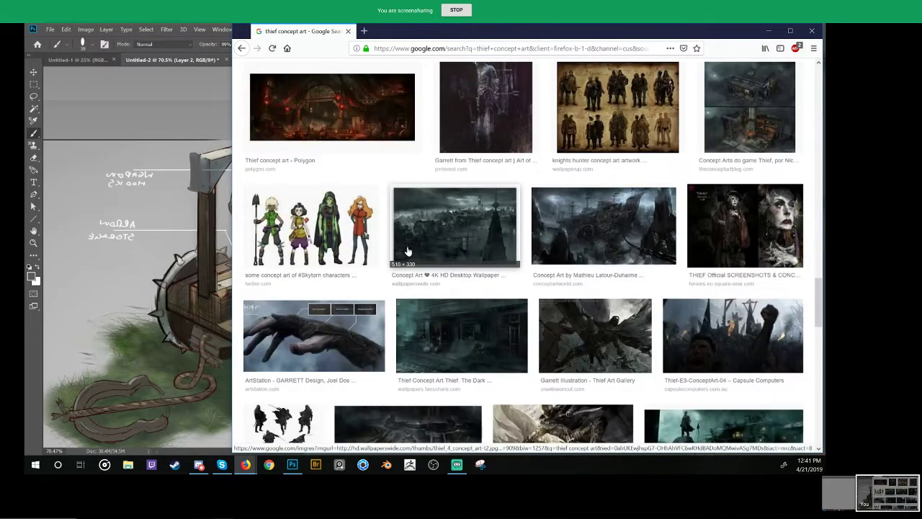
pyautogui.scroll(20, 432, 241)
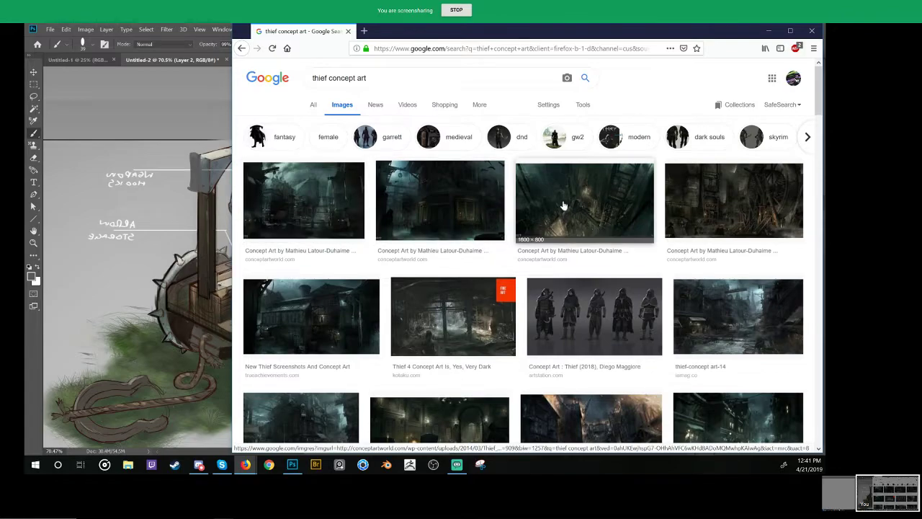
pyautogui.scroll(-6, 582, 209)
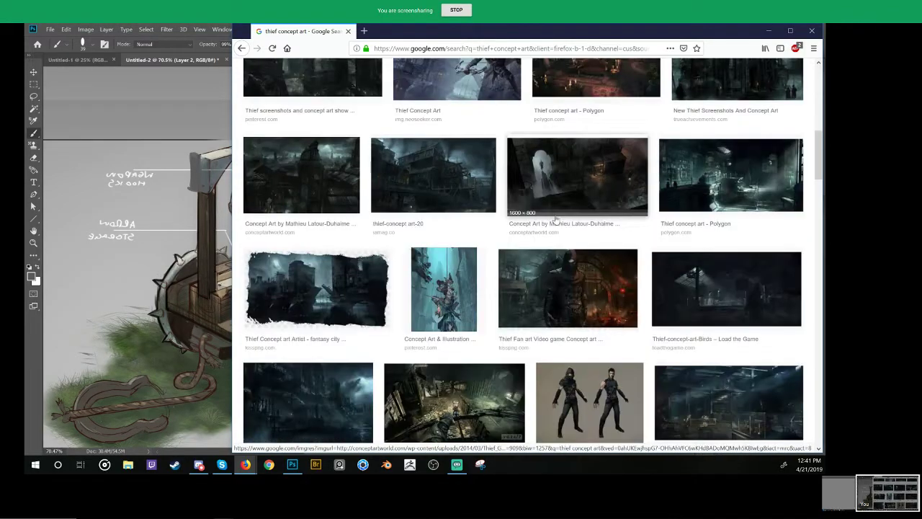
pyautogui.scroll(6, 552, 218)
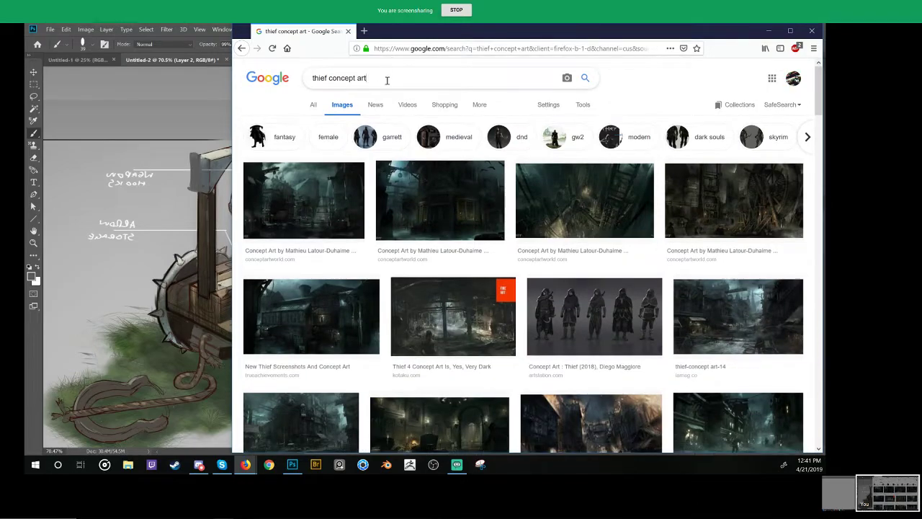
# Step: Search images for "thief concept art props" and open the Thief - Arch & Hidden city artwork on ArtStation
pyautogui.click(386, 80)
pyautogui.write('props')
pyautogui.press('Return')
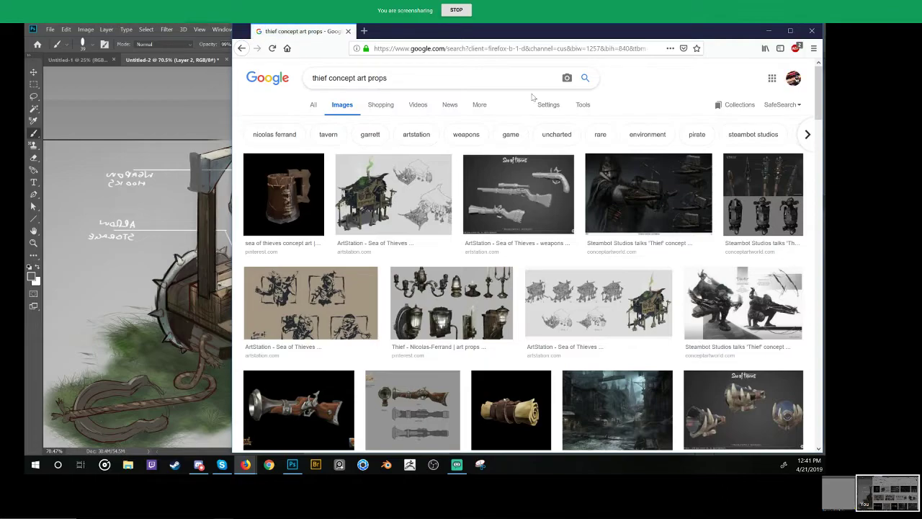
pyautogui.scroll(-3, 590, 217)
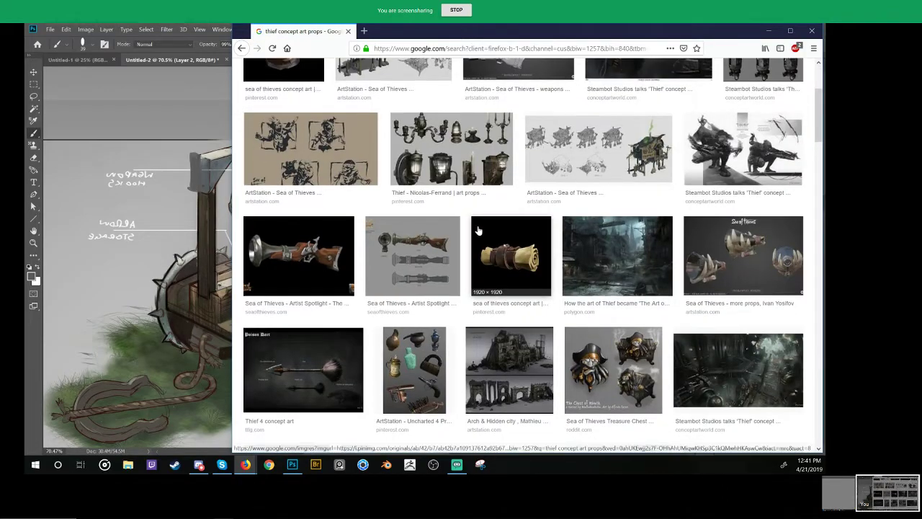
pyautogui.scroll(-3, 477, 229)
pyautogui.click(523, 244)
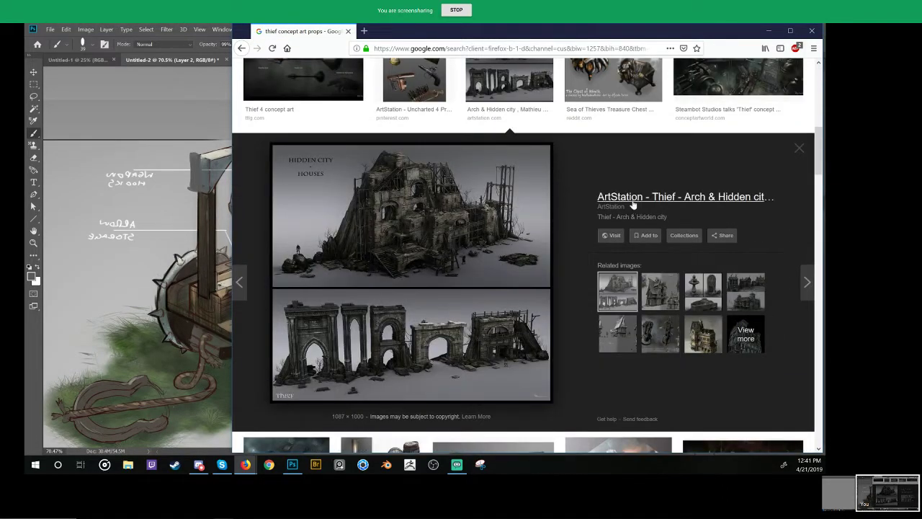
pyautogui.click(631, 198)
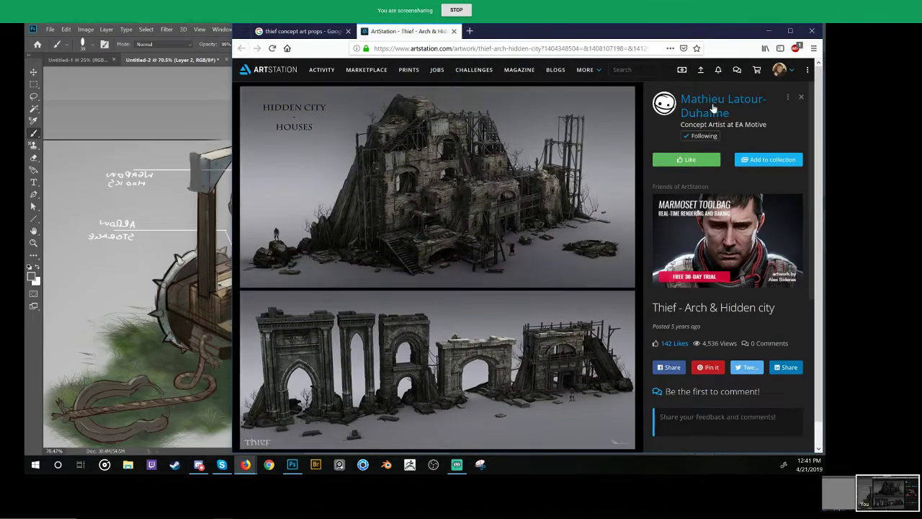
# Step: Browse the artist's portfolio for Thief pieces, opening the loot and props artwork separately and viewing Thief - Architect Pulley
pyautogui.click(712, 108)
pyautogui.scroll(-5, 476, 191)
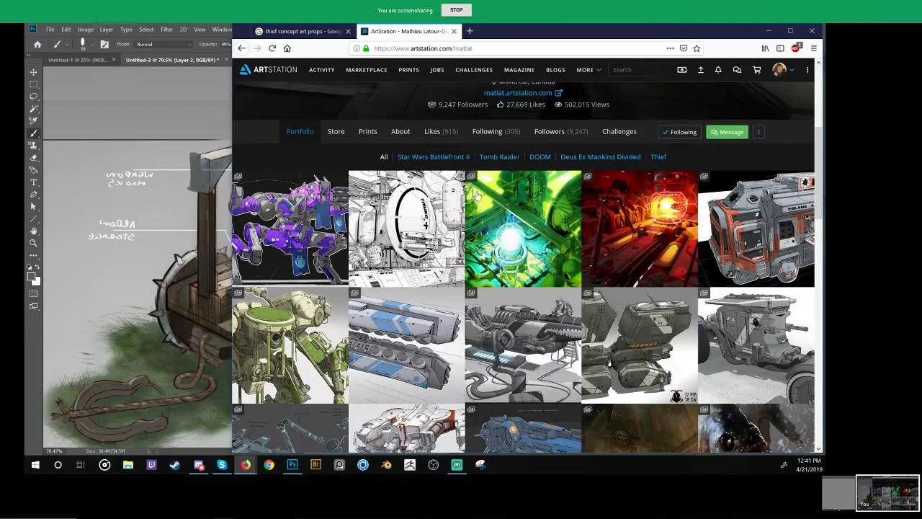
pyautogui.scroll(-10, 475, 194)
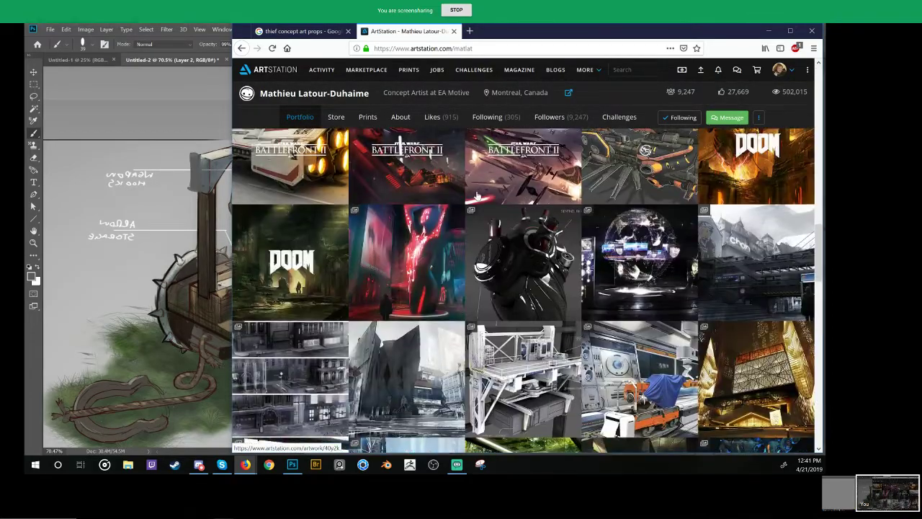
pyautogui.scroll(-10, 476, 196)
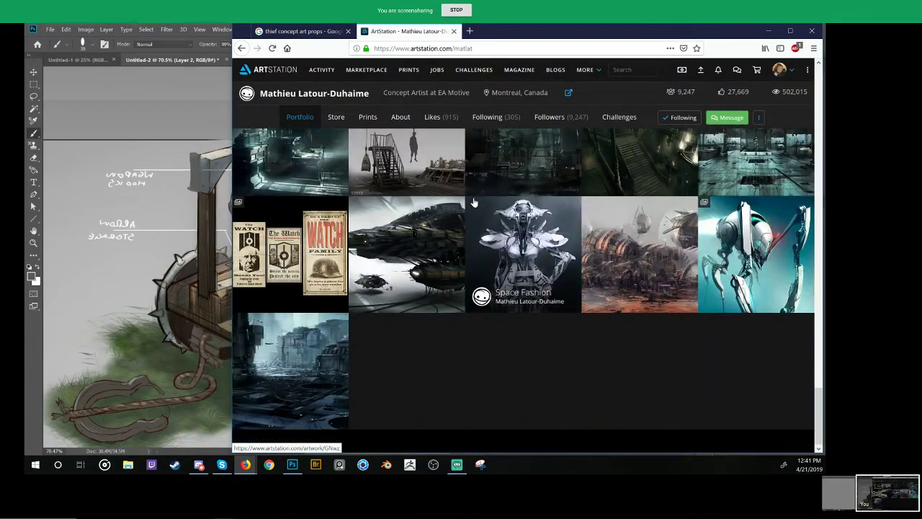
pyautogui.scroll(2, 472, 204)
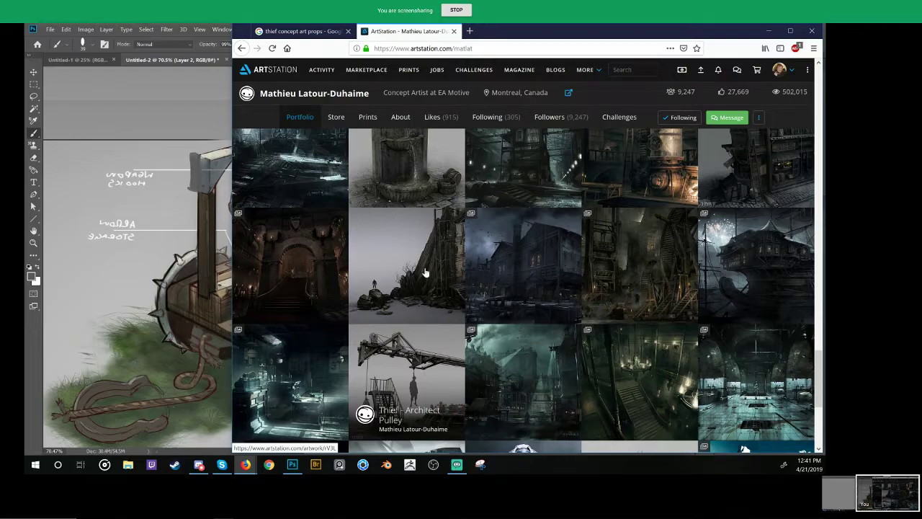
pyautogui.middleClick(407, 173)
pyautogui.click(406, 379)
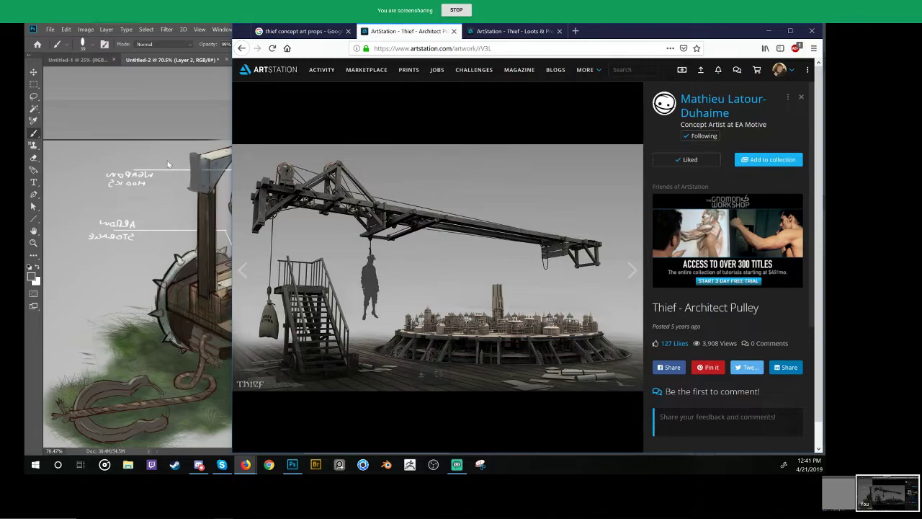
# Step: Switch to Photoshop, copy the wagon's rear wheel area onto a new layer, enlarge it slightly and shift it into place
pyautogui.click(186, 204)
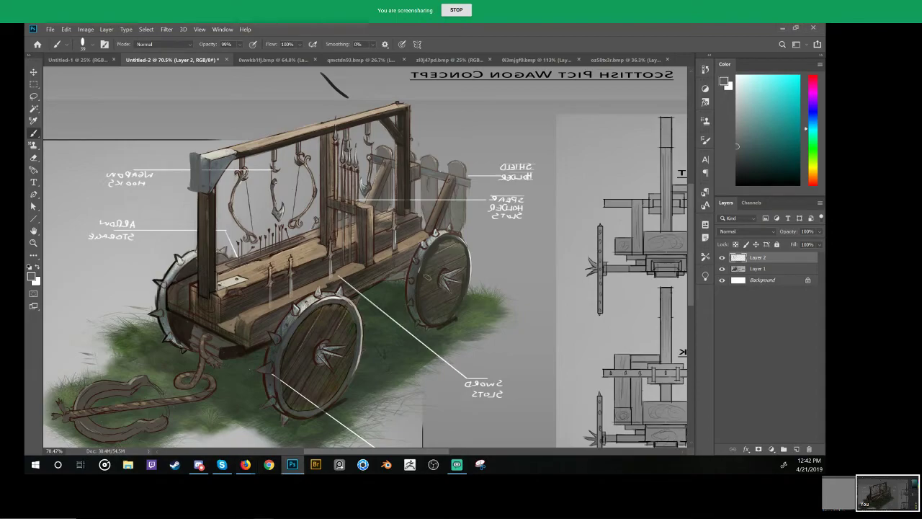
pyautogui.press('m')
pyautogui.moveTo(403, 219)
pyautogui.mouseDown()
pyautogui.moveTo(477, 311)
pyautogui.moveTo(476, 339)
pyautogui.mouseUp()
pyautogui.hotkey('ctrl', 'j')
pyautogui.hotkey('ctrl', 't')
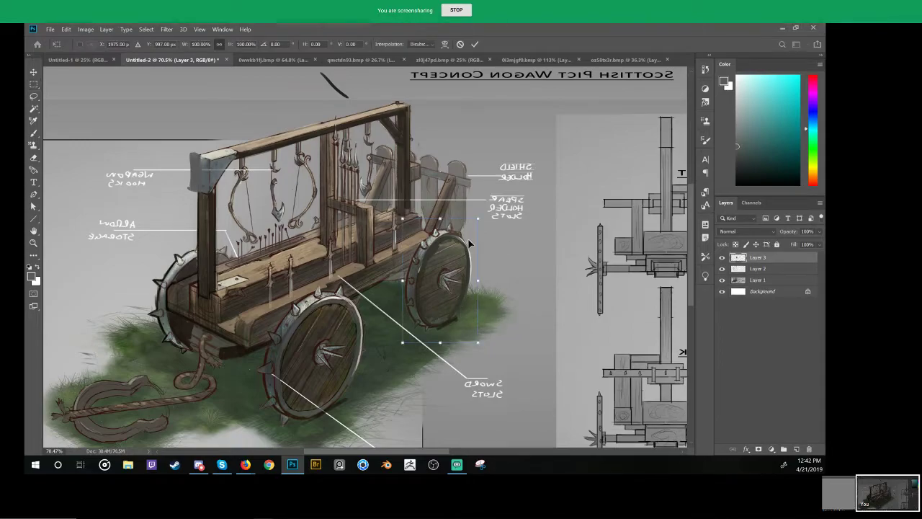
pyautogui.moveTo(478, 219); pyautogui.dragTo(483, 210)
pyautogui.moveTo(448, 288); pyautogui.dragTo(453, 290)
pyautogui.press('Return')
# Step: Touch up the wagon's lower edge beside the front wheel with a smaller brush and dark tones sampled from the wagon
pyautogui.press('z')
pyautogui.moveTo(453, 345); pyautogui.dragTo(423, 359)
pyautogui.click(428, 353)
pyautogui.press('b')
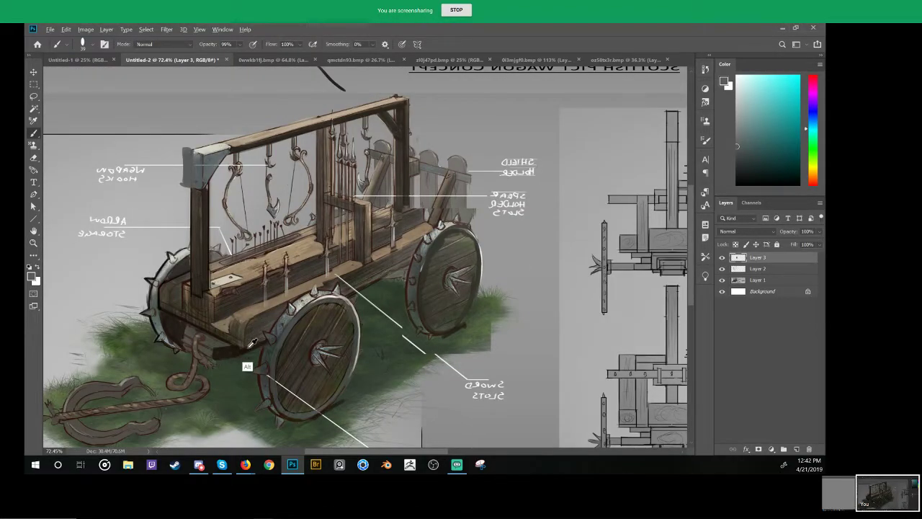
pyautogui.keyDown('alt'); pyautogui.click(250, 349); pyautogui.keyUp('alt')
pyautogui.keyDown('alt'); pyautogui.rightClick(250, 349); pyautogui.keyUp('alt')
pyautogui.moveTo(250, 348); pyautogui.dragTo(254, 348)
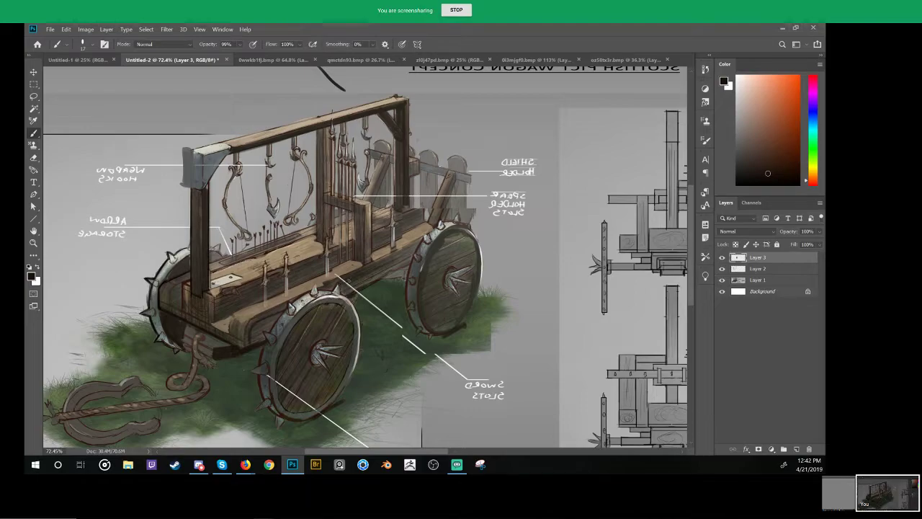
pyautogui.keyDown('alt'); pyautogui.click(364, 301); pyautogui.keyUp('alt')
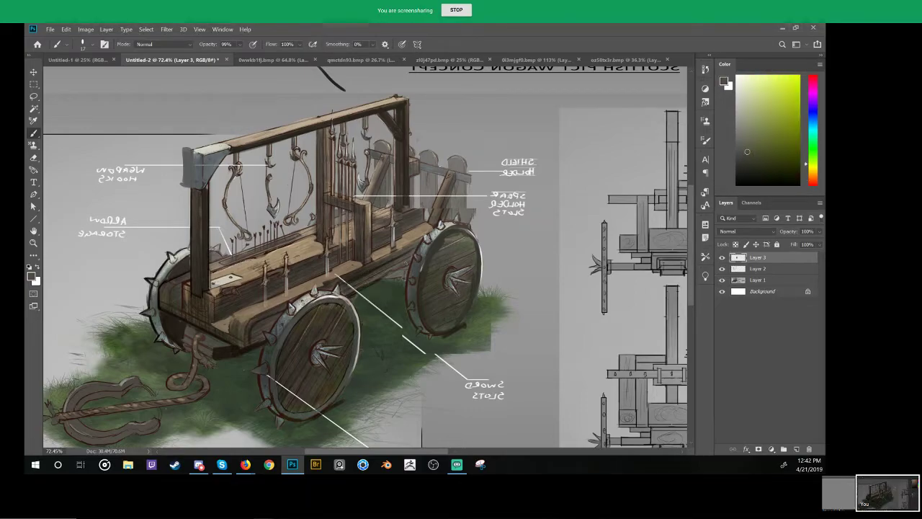
pyautogui.keyDown('alt'); pyautogui.click(390, 276); pyautogui.keyUp('alt')
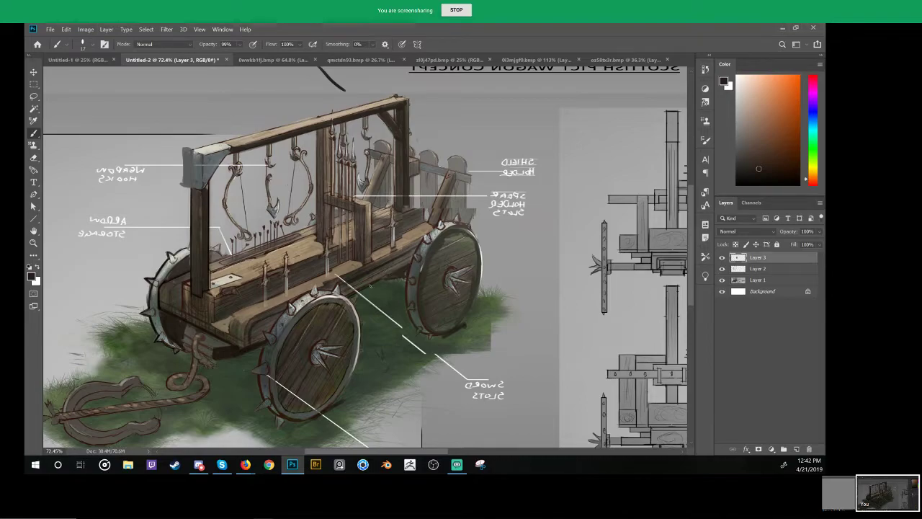
# Step: Zoom in on the spear holder and try marking its slot beside the short post in black
pyautogui.scroll(3, 370, 286)
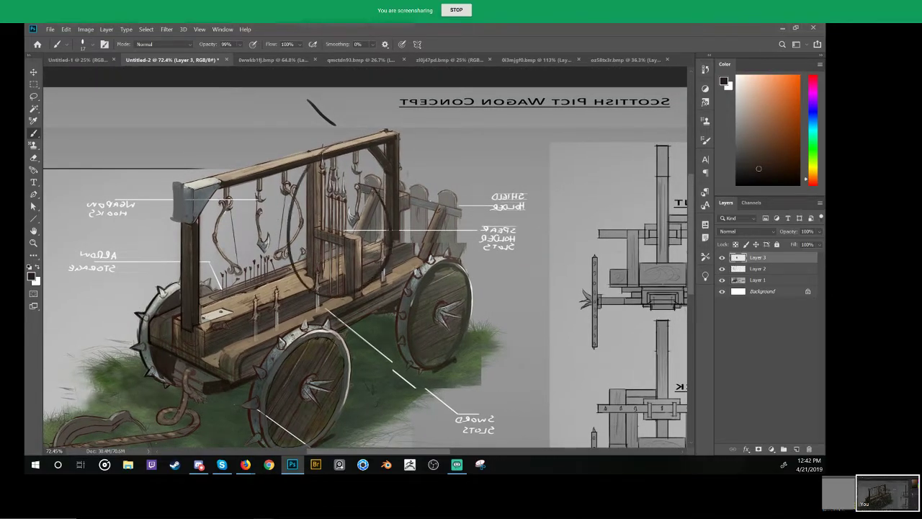
pyautogui.press('z')
pyautogui.moveTo(367, 233); pyautogui.dragTo(422, 234)
pyautogui.press('b')
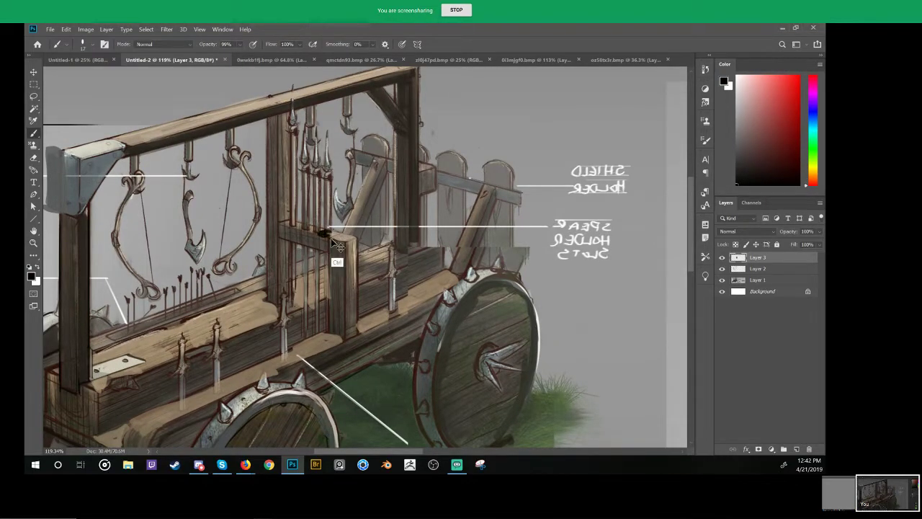
pyautogui.moveTo(325, 229); pyautogui.dragTo(328, 340)
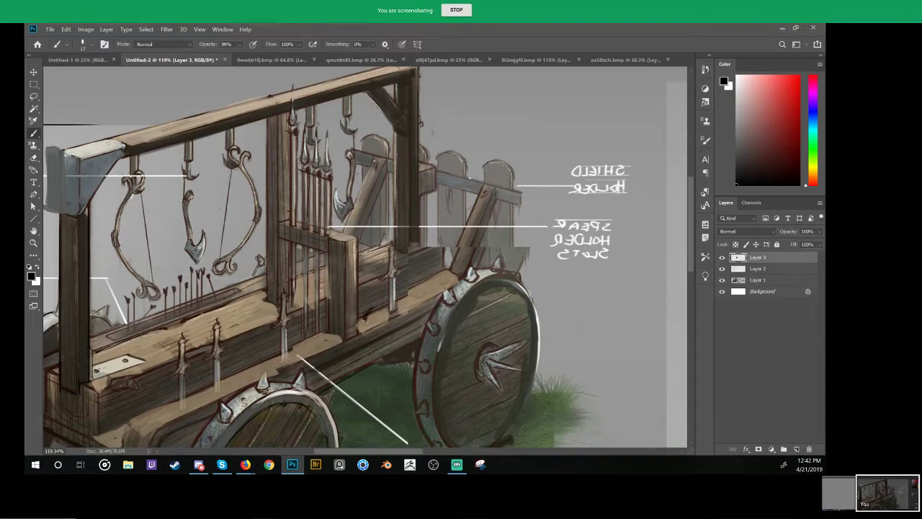
# Step: Sketch a black upward arrow from the spear holder past the top beam to show the lifting path, and undo it
pyautogui.moveTo(377, 308)
pyautogui.mouseDown()
pyautogui.moveTo(353, 196)
pyautogui.moveTo(337, 200)
pyautogui.moveTo(339, 79)
pyautogui.mouseUp()
pyautogui.moveTo(356, 131); pyautogui.dragTo(366, 218)
pyautogui.hotkey('ctrl', 'z')
pyautogui.moveTo(350, 290); pyautogui.dragTo(351, 132)
pyautogui.moveTo(346, 132)
pyautogui.mouseDown()
pyautogui.moveTo(364, 130)
pyautogui.moveTo(346, 133)
pyautogui.mouseUp()
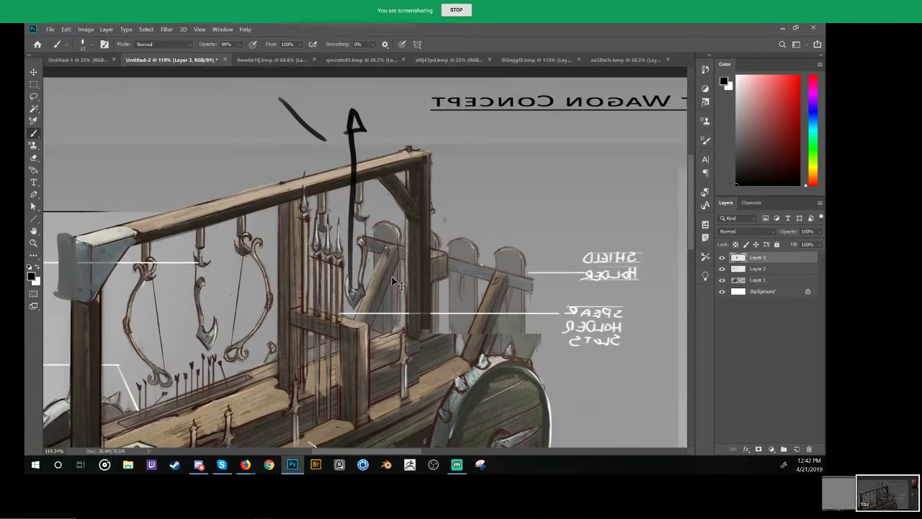
pyautogui.hotkey('ctrl', 'z')
pyautogui.hotkey('ctrl', 'z')
# Step: Try black marks around the spear holder, check the Architect Pulley reference in Firefox, and undo the marks
pyautogui.moveTo(425, 318); pyautogui.dragTo(430, 249)
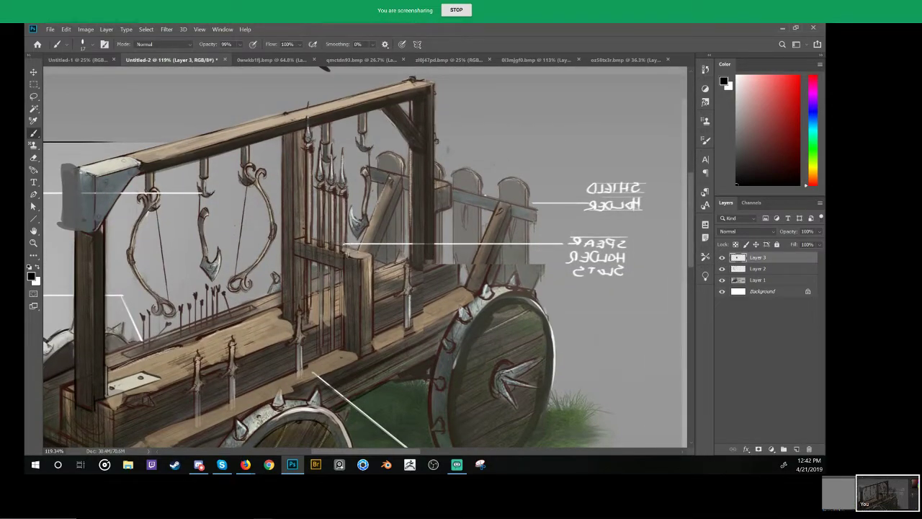
pyautogui.moveTo(365, 329); pyautogui.dragTo(357, 294)
pyautogui.moveTo(316, 90)
pyautogui.mouseDown()
pyautogui.moveTo(292, 121)
pyautogui.moveTo(330, 126)
pyautogui.moveTo(318, 90)
pyautogui.mouseUp()
pyautogui.hotkey('ctrl', 'z')
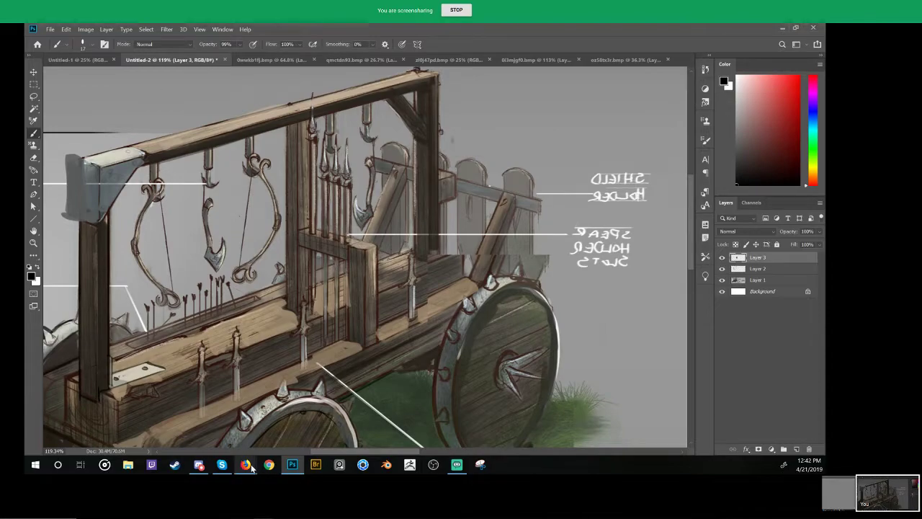
pyautogui.moveTo(245, 463)
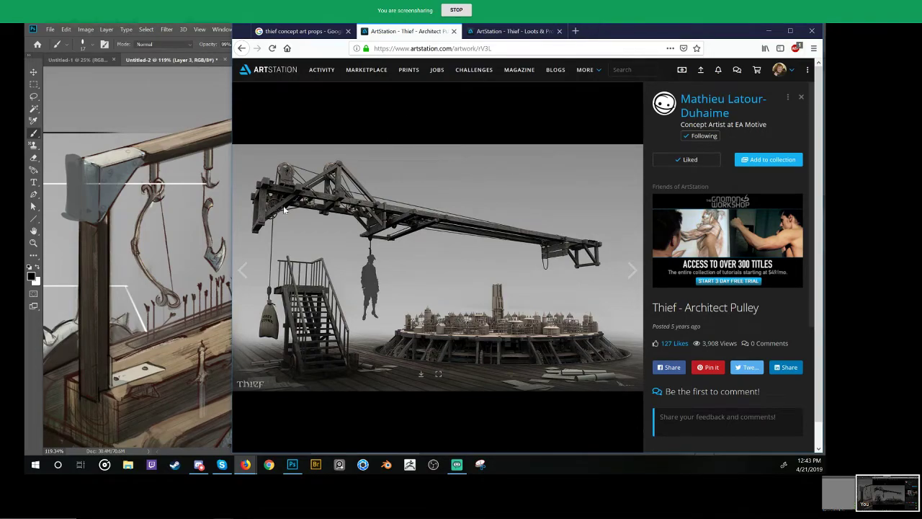
pyautogui.hotkey('alt', 'Tab')
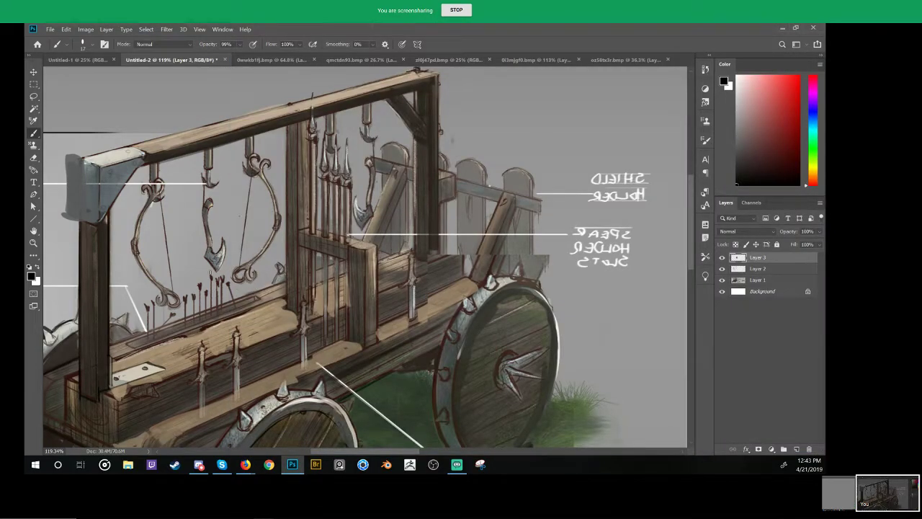
pyautogui.moveTo(322, 296)
pyautogui.mouseDown()
pyautogui.moveTo(302, 301)
pyautogui.moveTo(442, 207)
pyautogui.mouseUp()
pyautogui.hotkey('ctrl', 'z')
# Step: Add a new layer and paint two slanted quiver shapes at the wagon's front end in tan sampled from the wood
pyautogui.moveTo(372, 252); pyautogui.dragTo(349, 260)
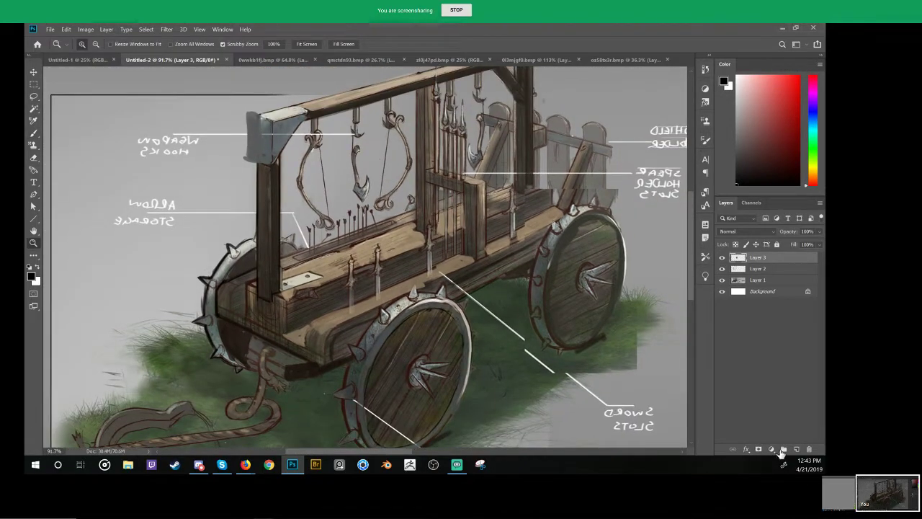
pyautogui.click(796, 449)
pyautogui.moveTo(230, 277)
pyautogui.mouseDown()
pyautogui.moveTo(263, 284)
pyautogui.moveTo(247, 308)
pyautogui.mouseUp()
pyautogui.keyDown('alt'); pyautogui.click(324, 266); pyautogui.keyUp('alt')
pyautogui.hotkey('ctrl', 'z')
pyautogui.moveTo(235, 269)
pyautogui.mouseDown()
pyautogui.moveTo(245, 305)
pyautogui.moveTo(296, 338)
pyautogui.mouseUp()
pyautogui.hotkey('ctrl', 'z')
pyautogui.moveTo(281, 300); pyautogui.dragTo(297, 343)
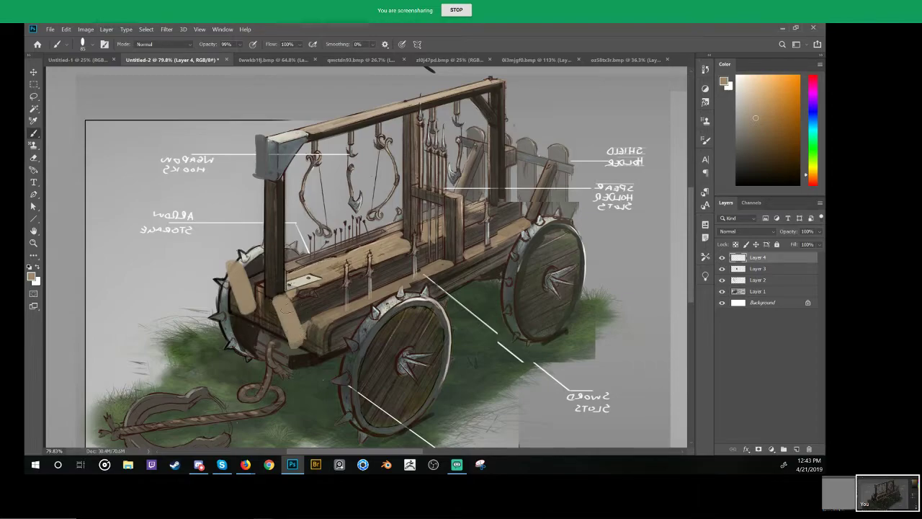
# Step: Paint straps and openings on both quivers in sampled dark brown, and add orange arrow fletching at their tops
pyautogui.keyDown('alt'); pyautogui.click(331, 332); pyautogui.keyUp('alt')
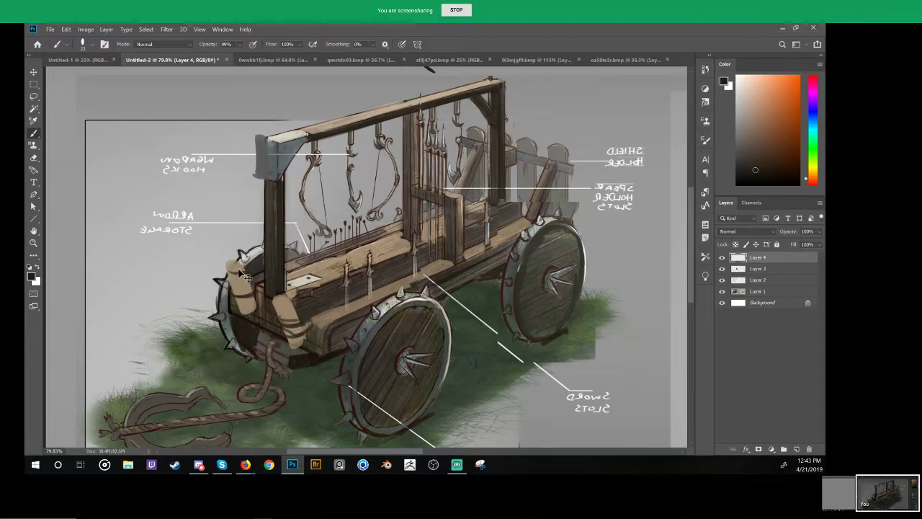
pyautogui.scroll(1, 238, 272)
pyautogui.moveTo(280, 306)
pyautogui.mouseDown()
pyautogui.moveTo(294, 304)
pyautogui.moveTo(283, 308)
pyautogui.mouseUp()
pyautogui.scroll(2, 252, 290)
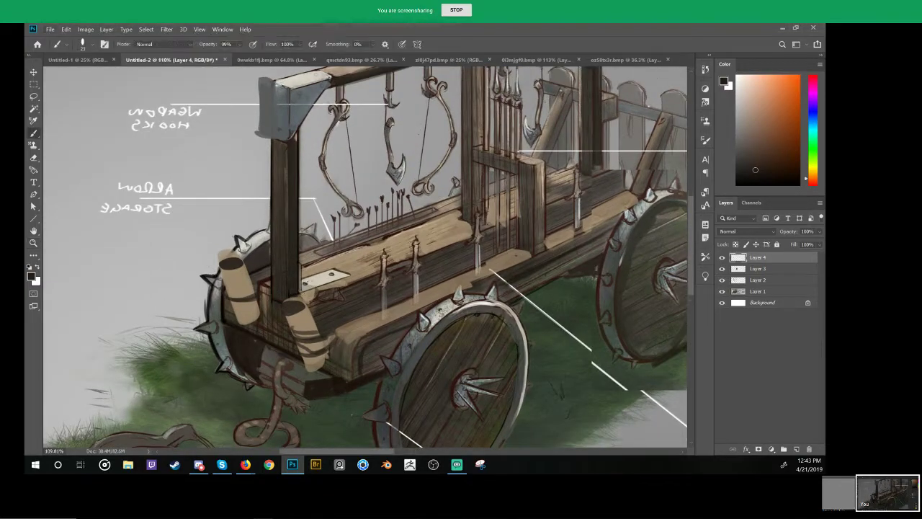
pyautogui.moveTo(219, 259); pyautogui.dragTo(221, 248)
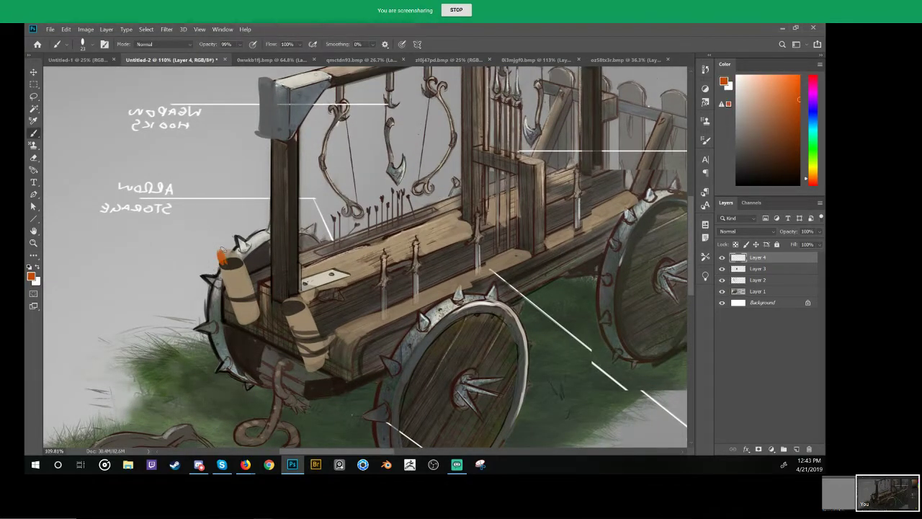
pyautogui.moveTo(285, 298); pyautogui.dragTo(295, 288)
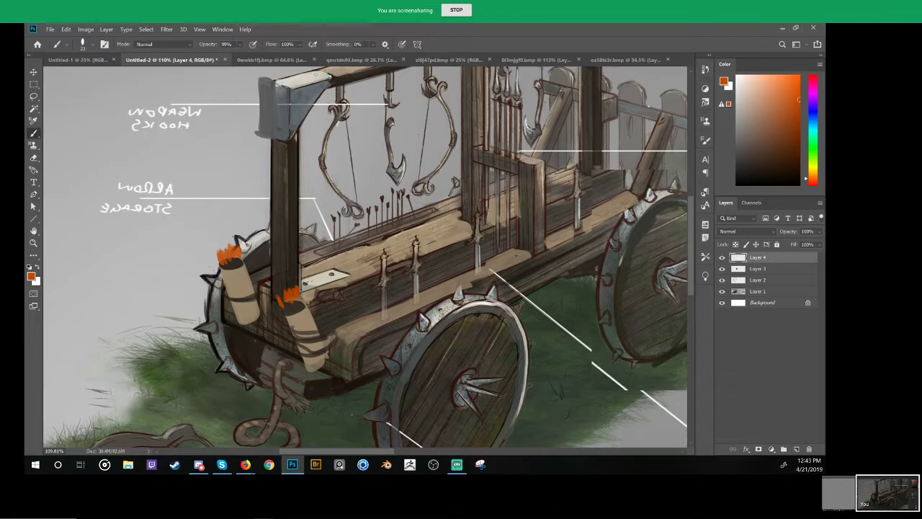
# Step: Paint a solid dark maroon panel across the wagon's front end on both sides of the corner post
pyautogui.keyDown('alt'); pyautogui.click(344, 303); pyautogui.keyUp('alt')
pyautogui.moveTo(304, 235)
pyautogui.mouseDown()
pyautogui.moveTo(402, 262)
pyautogui.moveTo(413, 308)
pyautogui.mouseUp()
pyautogui.hotkey('ctrl', 'z')
pyautogui.moveTo(369, 281)
pyautogui.mouseDown()
pyautogui.moveTo(310, 245)
pyautogui.moveTo(313, 301)
pyautogui.moveTo(394, 310)
pyautogui.moveTo(340, 275)
pyautogui.mouseUp()
pyautogui.moveTo(273, 253)
pyautogui.mouseDown()
pyautogui.moveTo(252, 219)
pyautogui.moveTo(260, 226)
pyautogui.moveTo(243, 219)
pyautogui.moveTo(260, 254)
pyautogui.moveTo(268, 238)
pyautogui.moveTo(254, 259)
pyautogui.moveTo(228, 242)
pyautogui.mouseUp()
pyautogui.keyDown('alt'); pyautogui.moveTo(320, 263); pyautogui.dragTo(292, 278); pyautogui.keyUp('alt')
# Step: Try outlining extensions at both ends of the maroon front panel, and undo those strokes
pyautogui.moveTo(231, 208); pyautogui.dragTo(200, 196)
pyautogui.moveTo(219, 249)
pyautogui.mouseDown()
pyautogui.moveTo(202, 244)
pyautogui.moveTo(220, 250)
pyautogui.moveTo(198, 199)
pyautogui.moveTo(205, 240)
pyautogui.moveTo(187, 196)
pyautogui.moveTo(199, 224)
pyautogui.mouseUp()
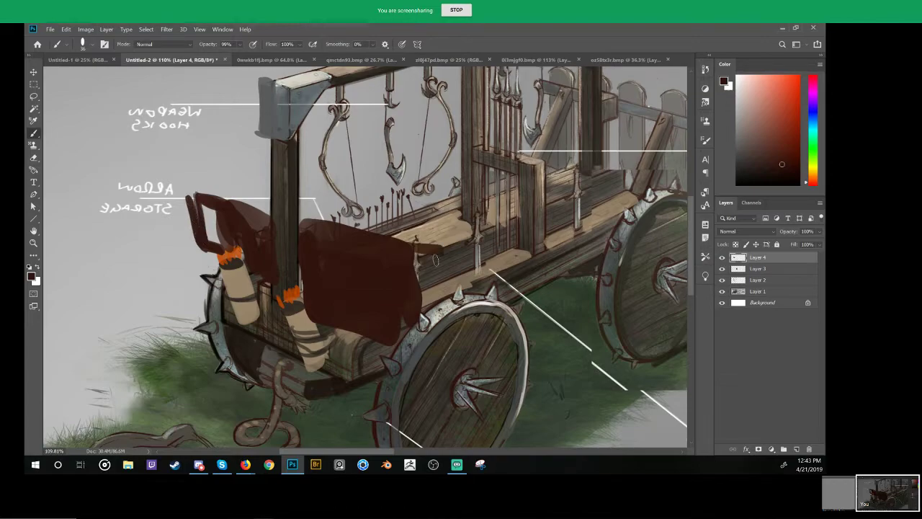
pyautogui.hotkey('ctrl', 'z')
pyautogui.hotkey('ctrl', 'z')
pyautogui.hotkey('ctrl', 'z')
pyautogui.hotkey('ctrl', 'z')
pyautogui.hotkey('ctrl', 'z')
pyautogui.hotkey('ctrl', 'z')
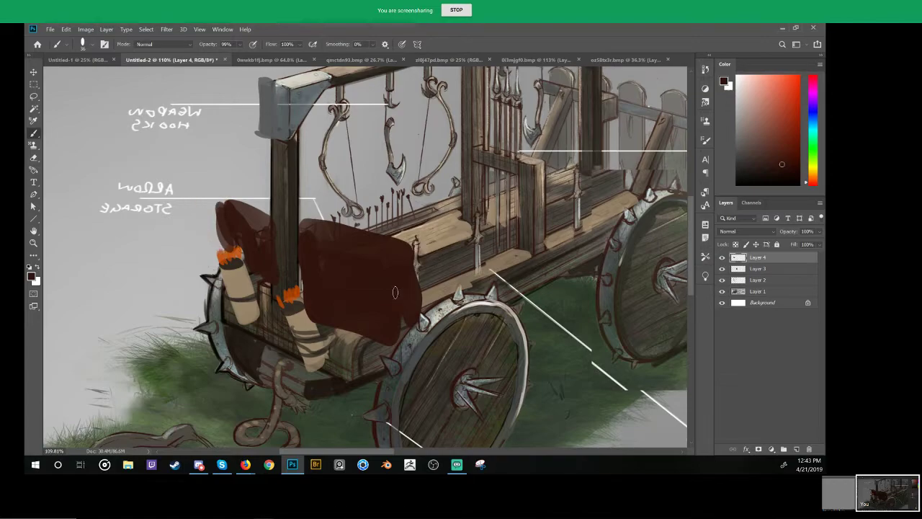
# Step: Paint a thin dark maroon rail along the front panel's upper edge, with small posts at its ends
pyautogui.moveTo(300, 209); pyautogui.dragTo(414, 231)
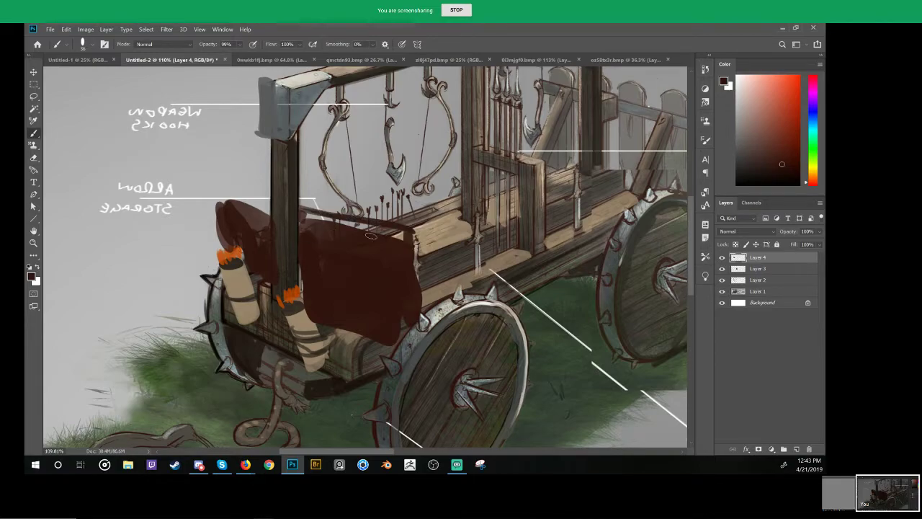
pyautogui.moveTo(264, 205); pyautogui.dragTo(219, 186)
pyautogui.moveTo(220, 186); pyautogui.dragTo(222, 212)
pyautogui.moveTo(389, 275); pyautogui.dragTo(349, 276)
pyautogui.moveTo(419, 256); pyautogui.dragTo(383, 247)
pyautogui.press('b')
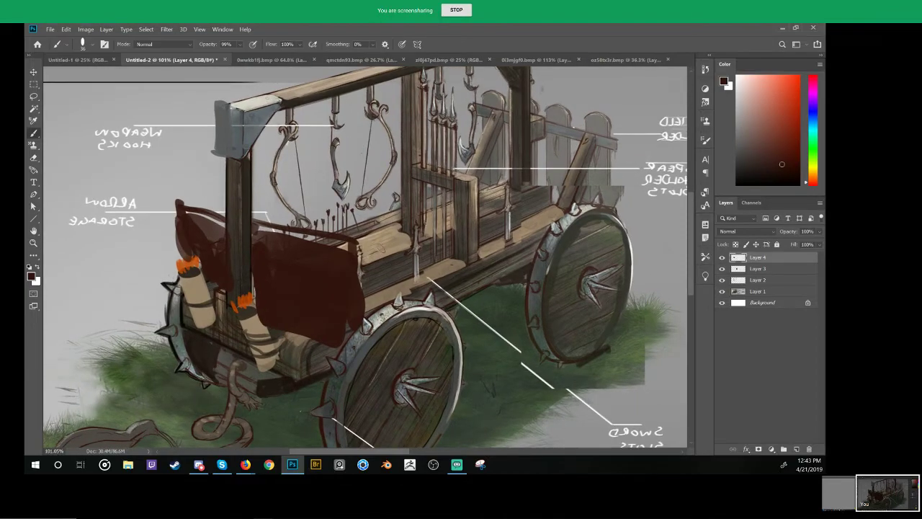
# Step: Paint white arrow shafts sticking out behind the front panel and add blue fletching to their ends
pyautogui.keyDown('alt'); pyautogui.click(380, 257); pyautogui.keyUp('alt')
pyautogui.press('d')
pyautogui.press('x')
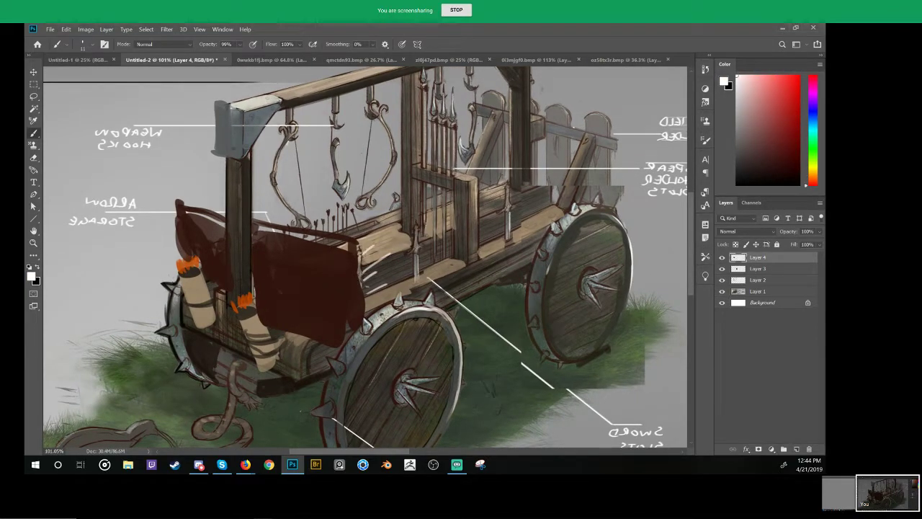
pyautogui.keyDown('alt'); pyautogui.click(192, 270); pyautogui.keyUp('alt')
pyautogui.click(812, 116)
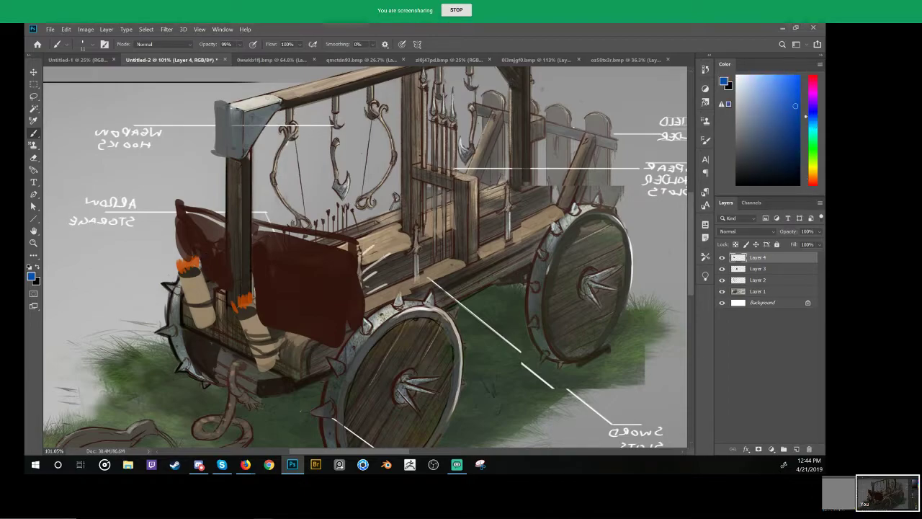
pyautogui.moveTo(376, 246); pyautogui.dragTo(370, 240)
pyautogui.scroll(-5, 378, 274)
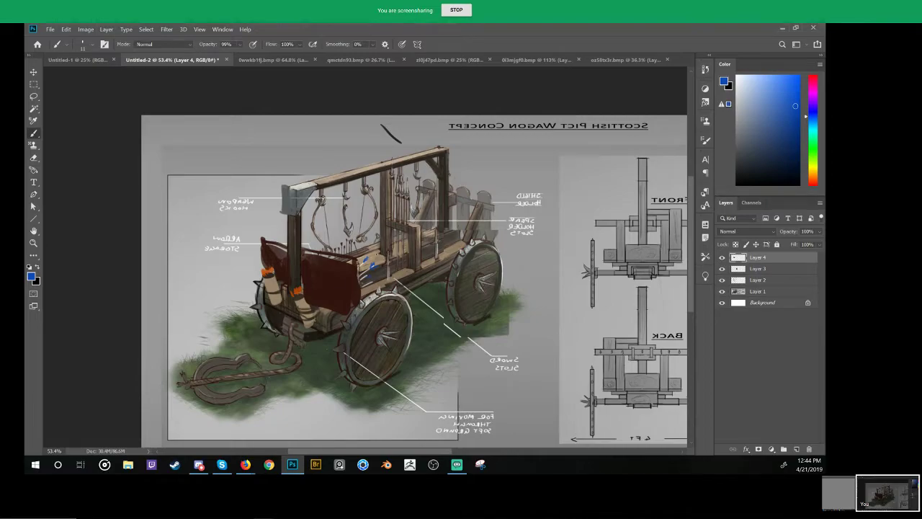
pyautogui.scroll(4, 324, 278)
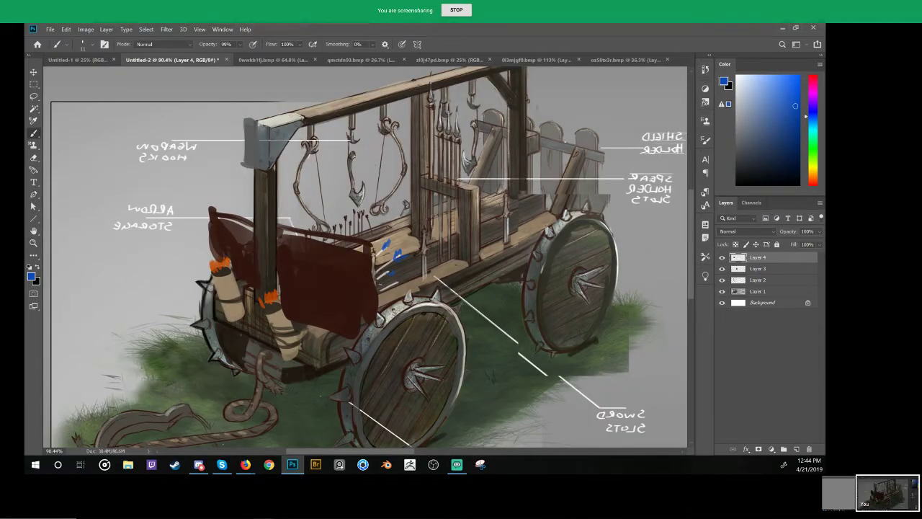
# Step: Highlight the front panel's side and lower edges with thin lines in tan sampled from the wood
pyautogui.keyDown('alt'); pyautogui.click(389, 265); pyautogui.keyUp('alt')
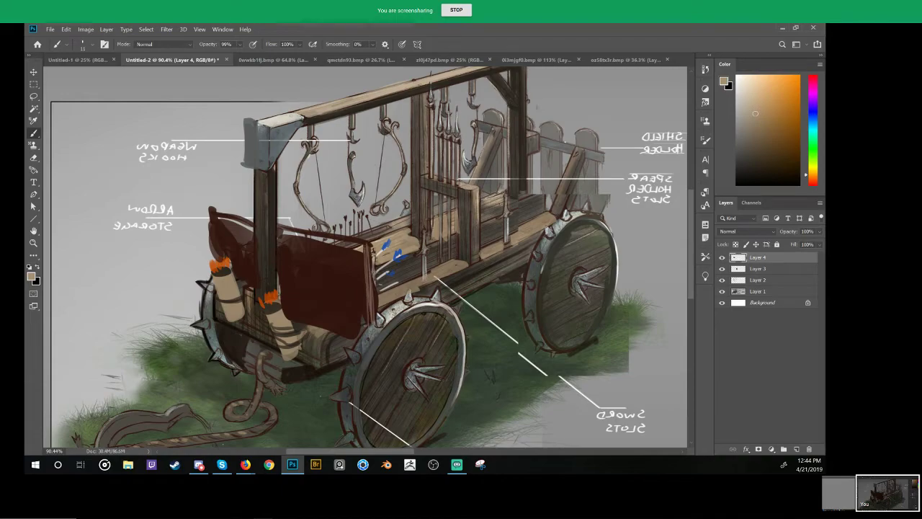
pyautogui.press('9')
pyautogui.press('e')
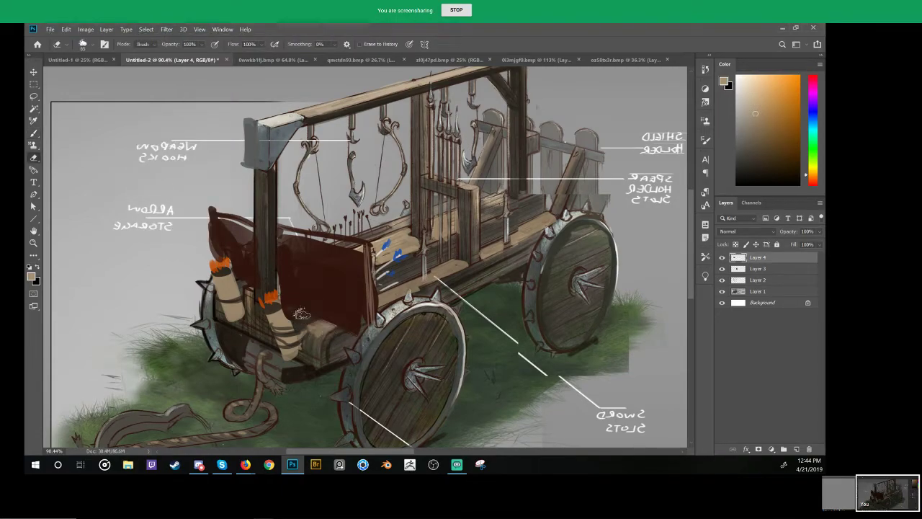
pyautogui.press('b')
pyautogui.moveTo(294, 309)
pyautogui.mouseDown()
pyautogui.moveTo(298, 324)
pyautogui.moveTo(284, 301)
pyautogui.moveTo(355, 332)
pyautogui.mouseUp()
pyautogui.hotkey('ctrl', 'z')
pyautogui.hotkey('ctrl', 'z')
pyautogui.moveTo(290, 301); pyautogui.dragTo(356, 328)
pyautogui.hotkey('ctrl', 'z')
pyautogui.hotkey('ctrl', 'shift', 'z')
# Step: Paint dark brown straps hooking over the panel on both sides of the front post, with a pale sampled highlight
pyautogui.keyDown('alt'); pyautogui.click(252, 258); pyautogui.keyUp('alt')
pyautogui.keyDown('alt'); pyautogui.click(259, 241); pyautogui.keyUp('alt')
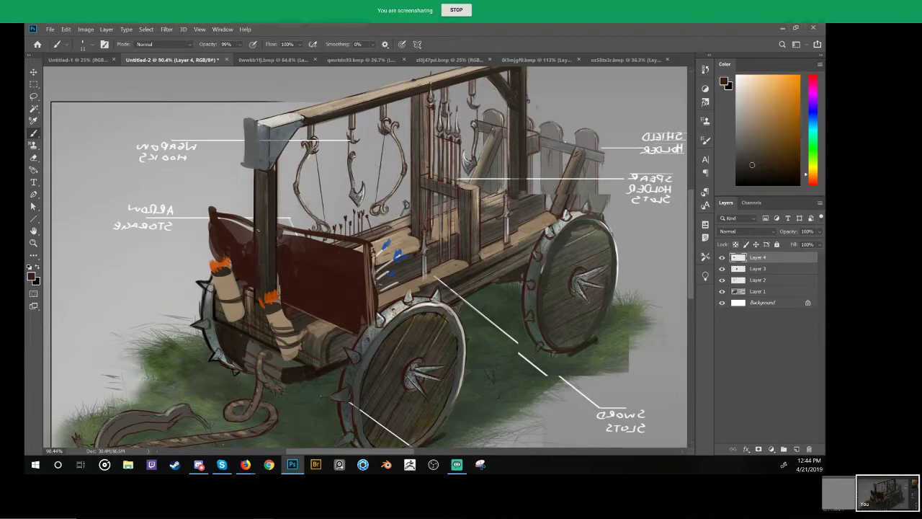
pyautogui.keyDown('alt'); pyautogui.click(281, 193); pyautogui.keyUp('alt')
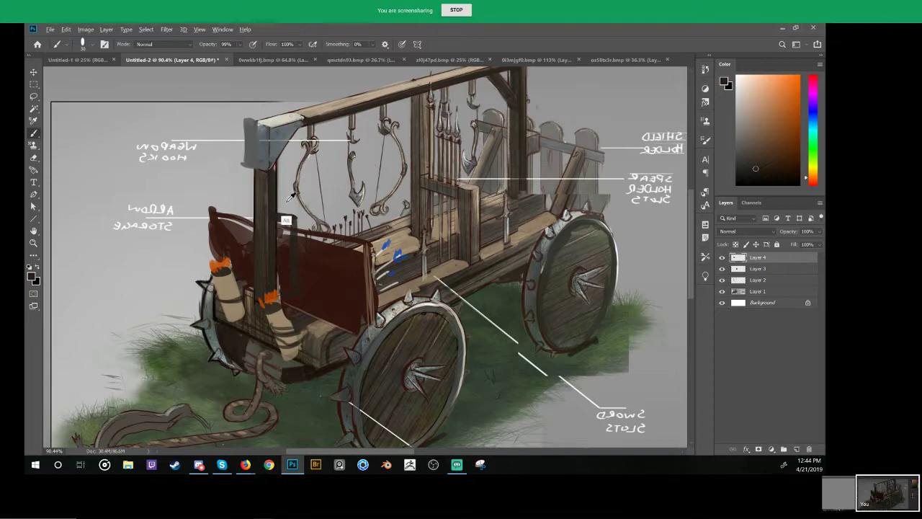
pyautogui.keyDown('alt'); pyautogui.click(308, 145); pyautogui.keyUp('alt')
pyautogui.moveTo(298, 235); pyautogui.dragTo(300, 298)
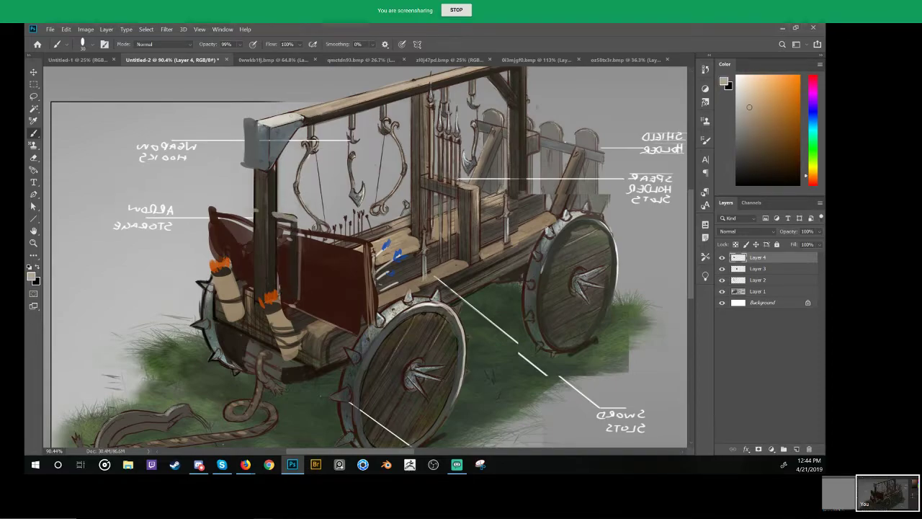
pyautogui.keyDown('alt'); pyautogui.click(288, 255); pyautogui.keyUp('alt')
pyautogui.moveTo(254, 214)
pyautogui.mouseDown()
pyautogui.moveTo(238, 215)
pyautogui.moveTo(245, 281)
pyautogui.mouseUp()
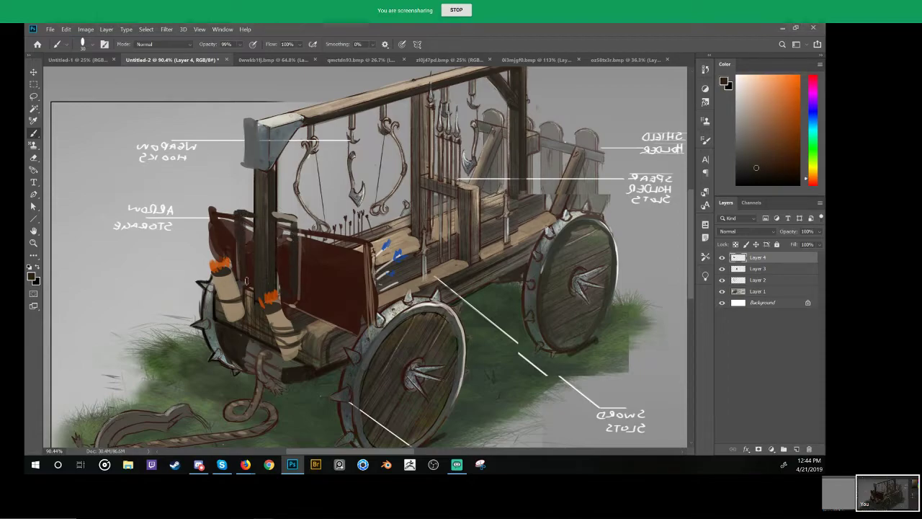
# Step: Flip the canvas horizontally and resample the front panel's dark maroon
pyautogui.hotkey('ctrl', 'shift', 'h')
pyautogui.moveTo(151, 358)
pyautogui.mouseDown()
pyautogui.moveTo(518, 288)
pyautogui.moveTo(159, 267)
pyautogui.mouseUp()
pyautogui.moveTo(671, 275)
pyautogui.mouseDown()
pyautogui.moveTo(438, 261)
pyautogui.moveTo(288, 288)
pyautogui.mouseUp()
pyautogui.moveTo(494, 307)
pyautogui.mouseDown()
pyautogui.moveTo(366, 308)
pyautogui.moveTo(180, 362)
pyautogui.mouseUp()
pyautogui.moveTo(558, 277); pyautogui.dragTo(474, 294)
pyautogui.keyDown('alt'); pyautogui.click(471, 246); pyautogui.keyUp('alt')
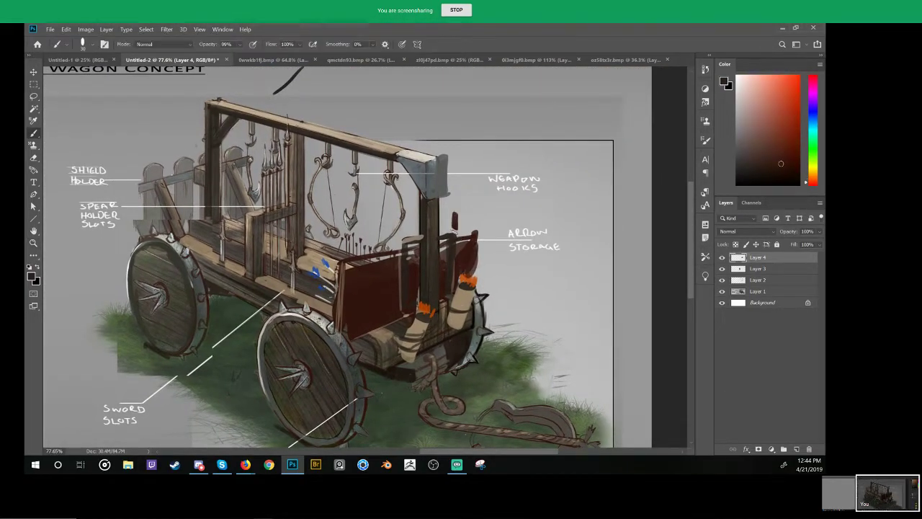
pyautogui.hotkey('ctrl', 'space')
pyautogui.moveTo(456, 229); pyautogui.dragTo(427, 266)
pyautogui.press('b')
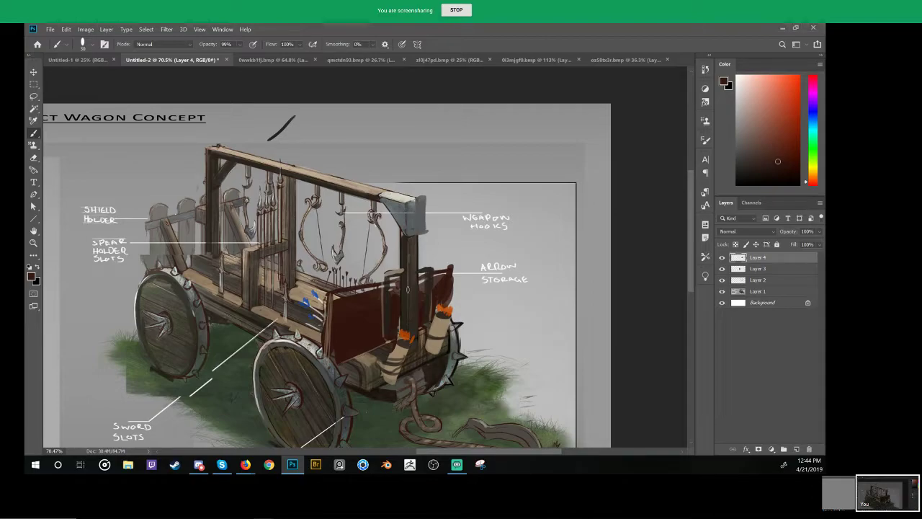
pyautogui.moveTo(317, 275); pyautogui.dragTo(330, 255)
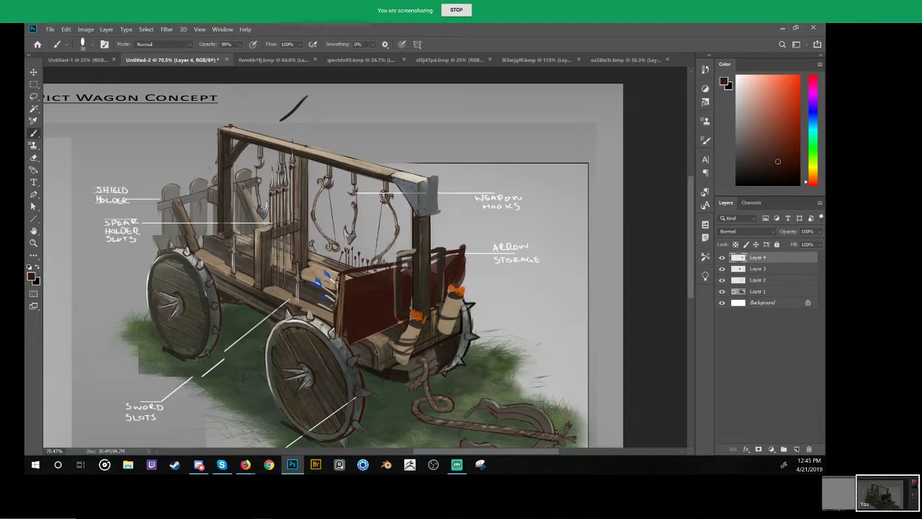
pyautogui.moveTo(435, 332); pyautogui.dragTo(415, 341)
pyautogui.moveTo(332, 273); pyautogui.dragTo(641, 273)
pyautogui.moveTo(641, 274); pyautogui.dragTo(479, 300)
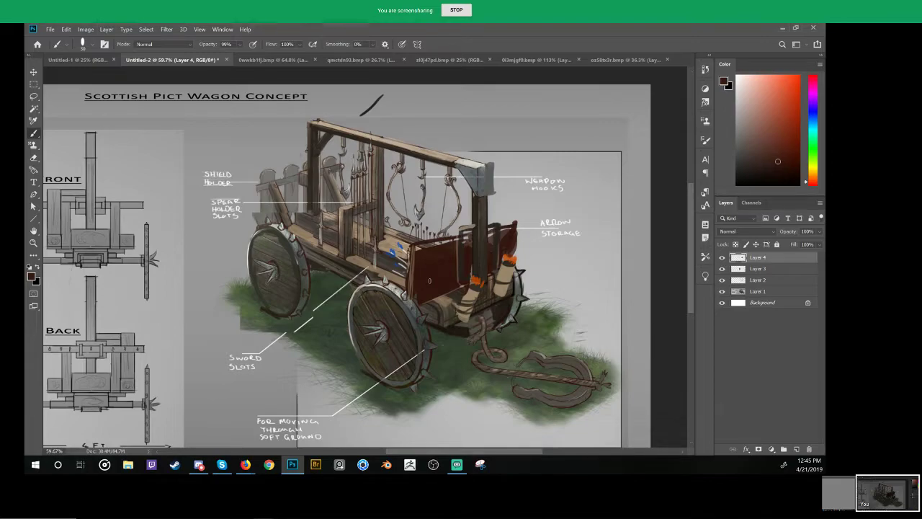
# Step: Join the two front quivers into one row by painting a dark opening band, orange fletching and tan bodies between them
pyautogui.moveTo(535, 273); pyautogui.dragTo(567, 273)
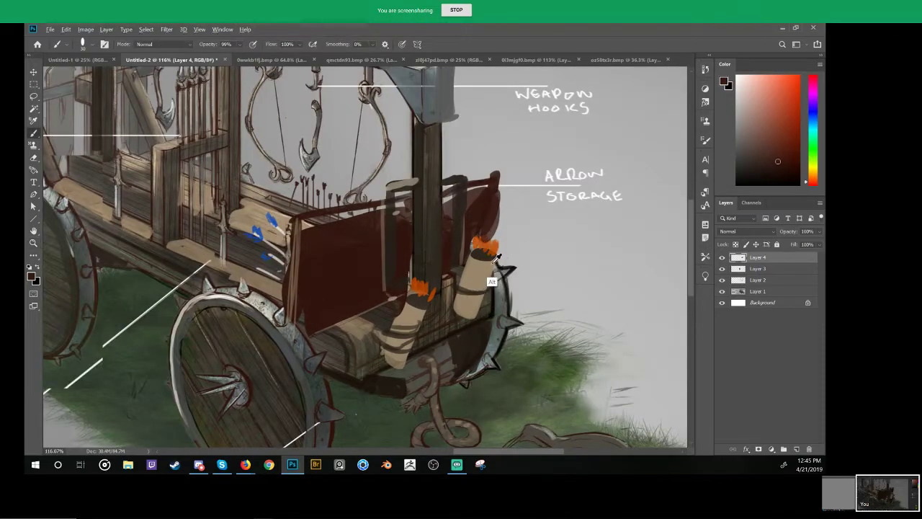
pyautogui.keyDown('alt'); pyautogui.click(484, 259); pyautogui.keyUp('alt')
pyautogui.moveTo(493, 258); pyautogui.dragTo(472, 264)
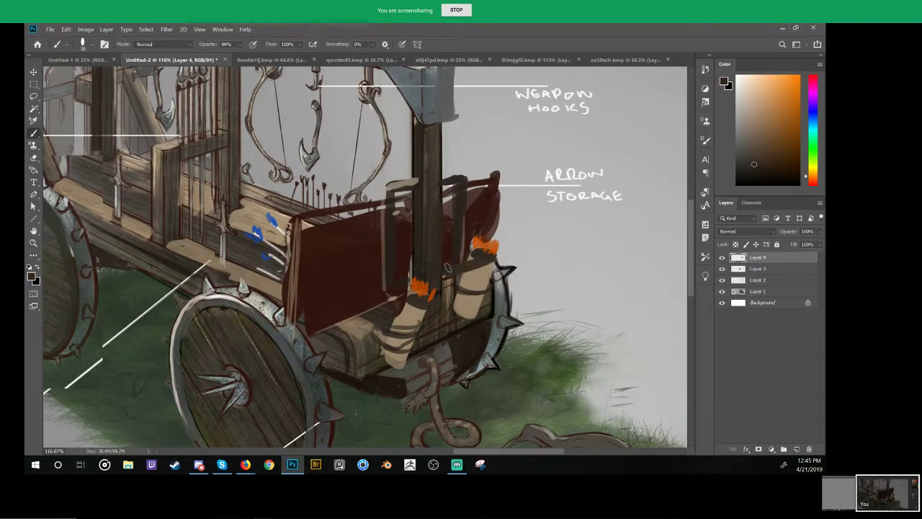
pyautogui.moveTo(426, 297); pyautogui.dragTo(453, 280)
pyautogui.keyDown('alt'); pyautogui.click(416, 282); pyautogui.keyUp('alt')
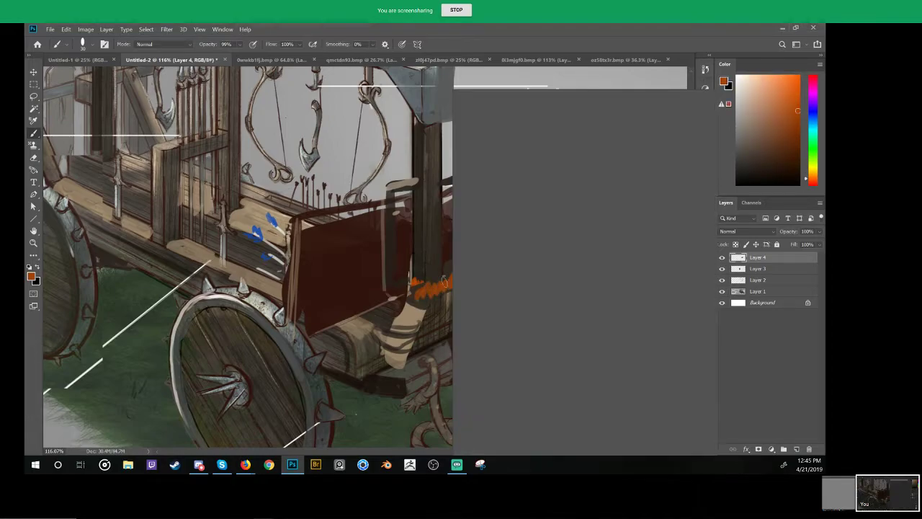
pyautogui.moveTo(392, 285); pyautogui.dragTo(386, 318)
pyautogui.hotkey('ctrl', 'z')
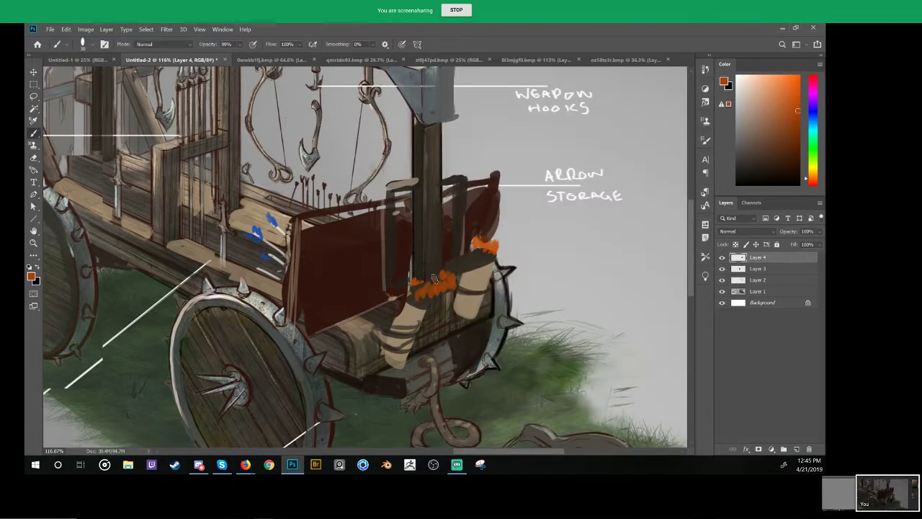
pyautogui.moveTo(418, 278); pyautogui.dragTo(484, 251)
pyautogui.keyDown('alt'); pyautogui.click(467, 288); pyautogui.keyUp('alt')
pyautogui.moveTo(458, 303)
pyautogui.mouseDown()
pyautogui.moveTo(453, 329)
pyautogui.moveTo(430, 337)
pyautogui.moveTo(429, 297)
pyautogui.mouseUp()
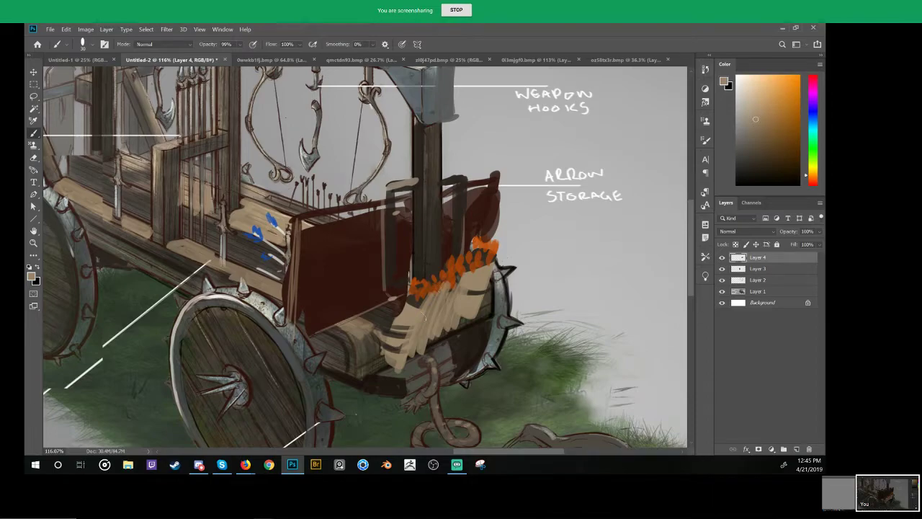
# Step: Paint a row of seven slim tan quivers topped with orange fletching across the maroon front panel
pyautogui.moveTo(416, 315); pyautogui.dragTo(431, 290)
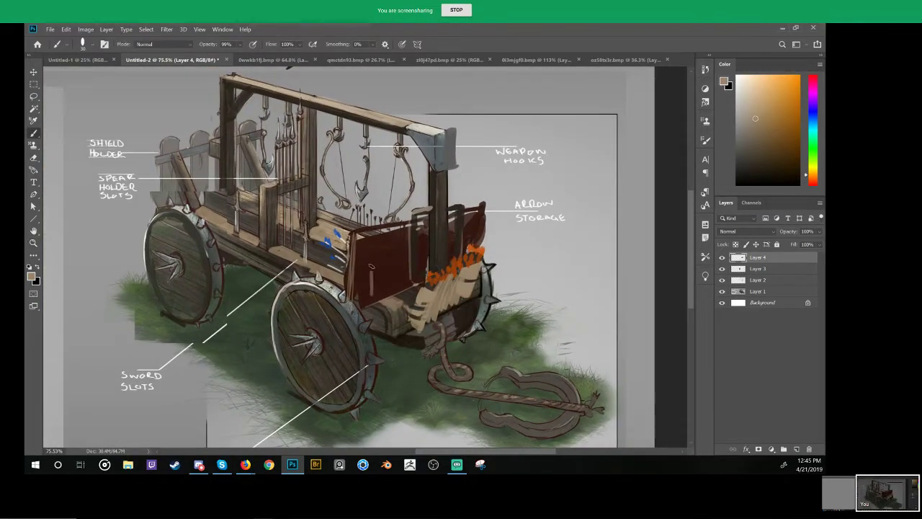
pyautogui.keyDown('alt'); pyautogui.click(477, 274); pyautogui.keyUp('alt')
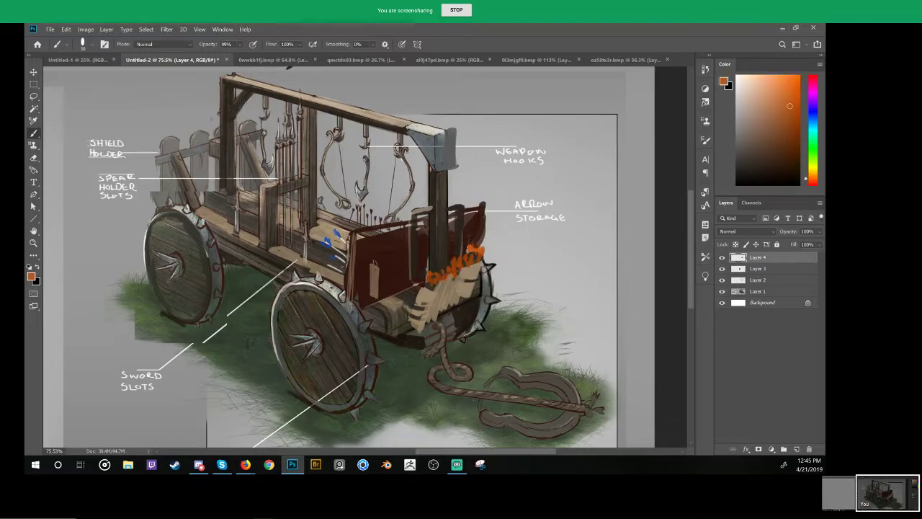
pyautogui.press('l')
pyautogui.moveTo(373, 252)
pyautogui.mouseDown()
pyautogui.moveTo(366, 296)
pyautogui.moveTo(383, 245)
pyautogui.moveTo(372, 251)
pyautogui.mouseUp()
pyautogui.moveTo(375, 282)
pyautogui.mouseDown()
pyautogui.moveTo(422, 270)
pyautogui.moveTo(385, 305)
pyautogui.mouseUp()
pyautogui.moveTo(441, 275)
pyautogui.mouseDown()
pyautogui.moveTo(456, 289)
pyautogui.moveTo(448, 264)
pyautogui.mouseUp()
pyautogui.moveTo(445, 264); pyautogui.dragTo(462, 257)
pyautogui.moveTo(459, 258); pyautogui.dragTo(475, 252)
pyautogui.hotkey('ctrl', 'd')
pyautogui.moveTo(474, 285); pyautogui.dragTo(440, 291)
pyautogui.press('e')
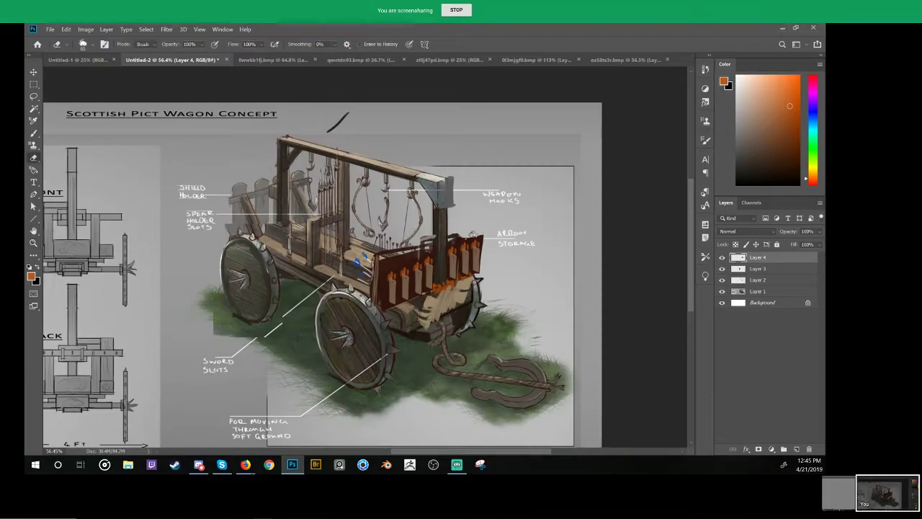
# Step: Draw a thin black arrow pointing outward from the front panel's outer end
pyautogui.scroll(3, 417, 282)
pyautogui.press('b')
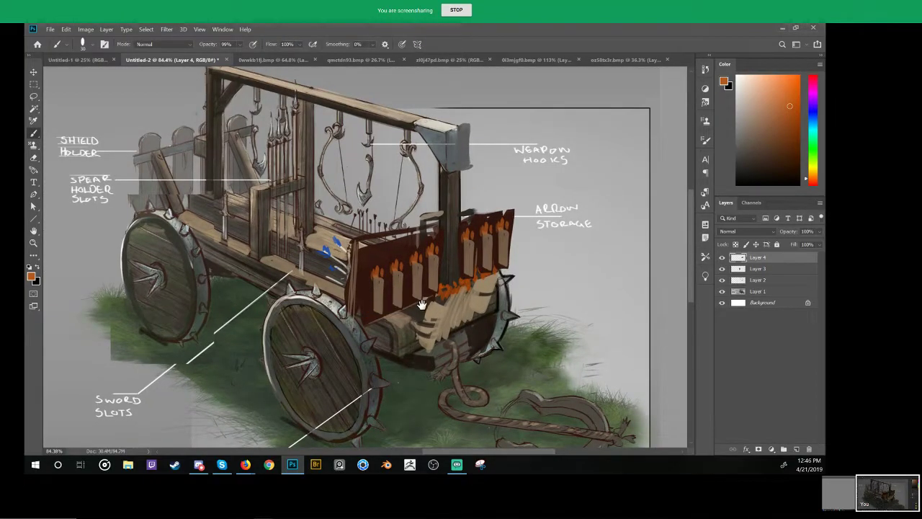
pyautogui.moveTo(421, 304); pyautogui.dragTo(381, 274)
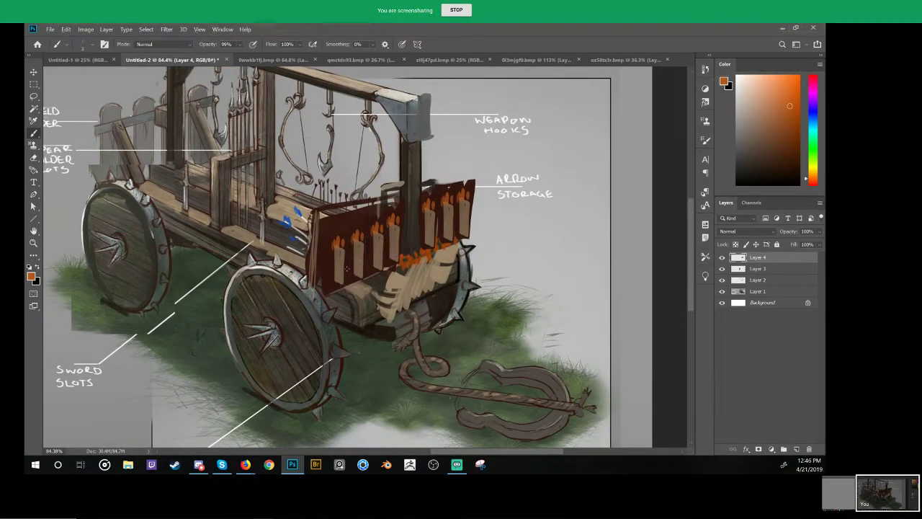
pyautogui.press('d')
pyautogui.moveTo(464, 245); pyautogui.dragTo(520, 233)
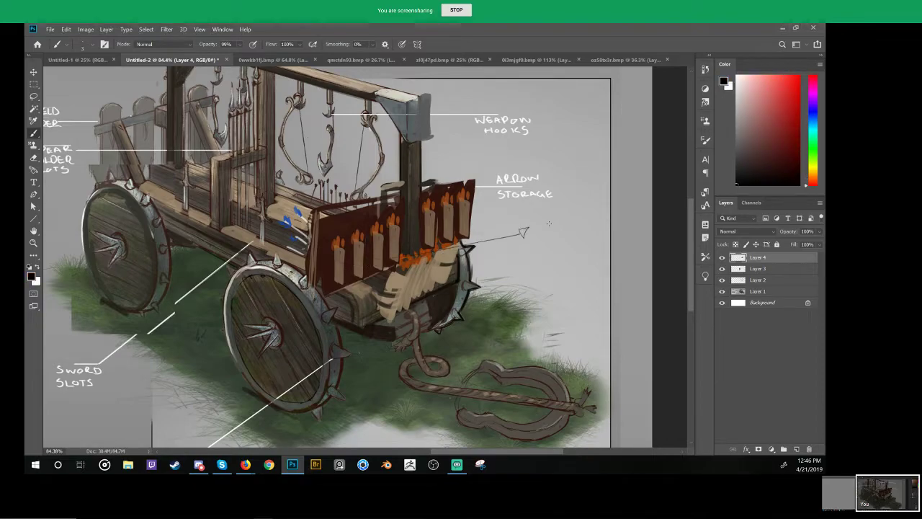
pyautogui.scroll(5, 309, 259)
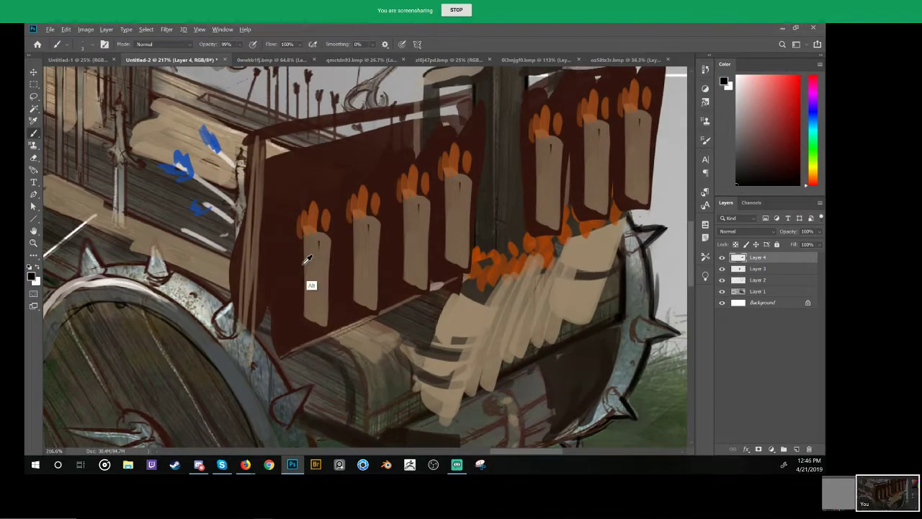
# Step: Try black strap marks across the first quiver on the front panel, and undo them
pyautogui.moveTo(303, 263)
pyautogui.mouseDown()
pyautogui.moveTo(309, 275)
pyautogui.moveTo(335, 254)
pyautogui.mouseUp()
pyautogui.moveTo(301, 286); pyautogui.dragTo(328, 272)
pyautogui.hotkey('ctrl', 'z')
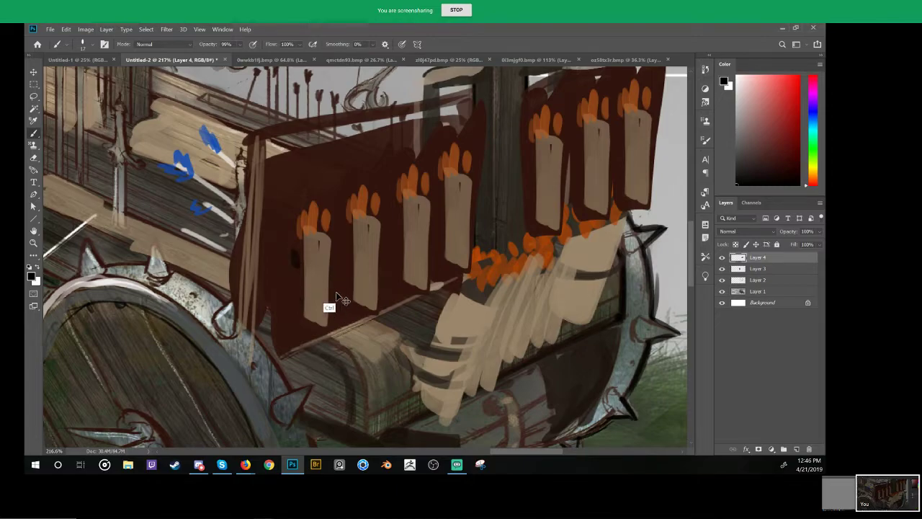
pyautogui.moveTo(303, 262); pyautogui.dragTo(329, 260)
pyautogui.hotkey('ctrl', 'z')
# Step: Try a bold black stroke from the blue-fletched arrows down across the wagon's side
pyautogui.moveTo(469, 274); pyautogui.dragTo(436, 293)
pyautogui.moveTo(497, 264); pyautogui.dragTo(441, 297)
pyautogui.moveTo(457, 301); pyautogui.dragTo(433, 292)
pyautogui.press('b')
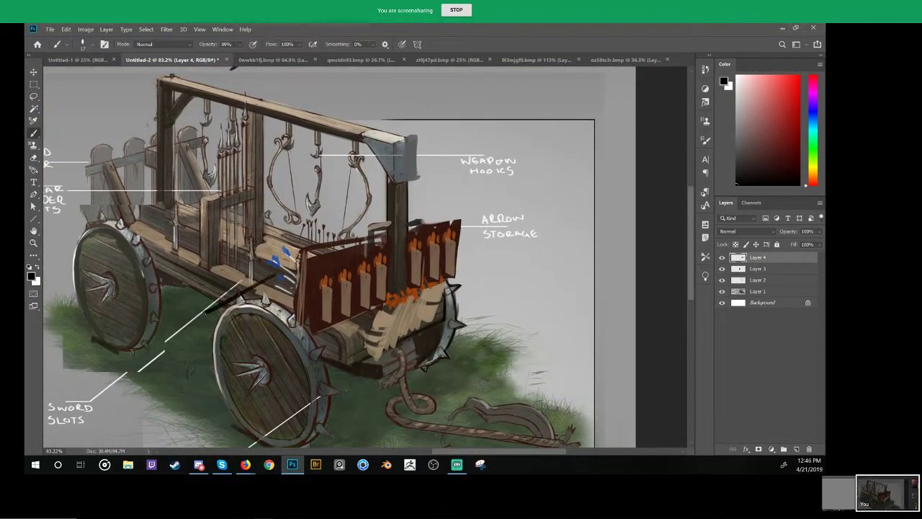
pyautogui.moveTo(385, 294); pyautogui.dragTo(468, 294)
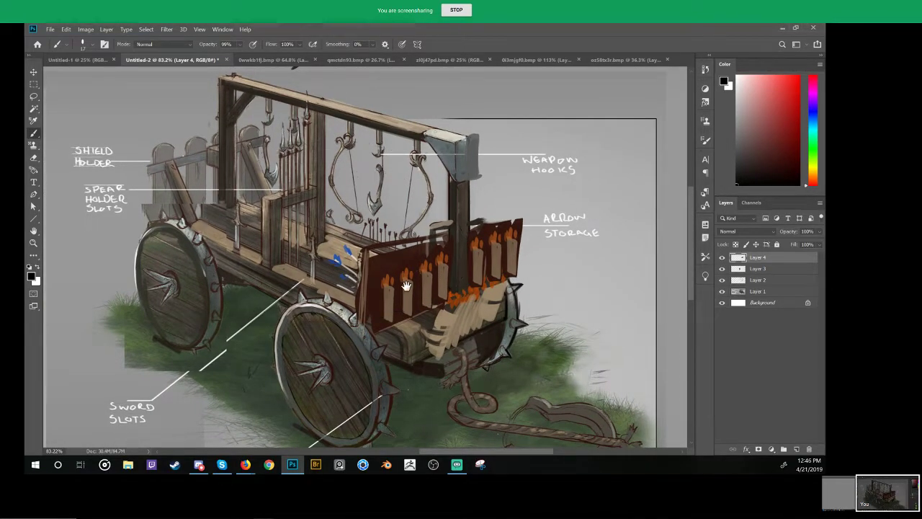
pyautogui.moveTo(407, 305); pyautogui.dragTo(409, 317)
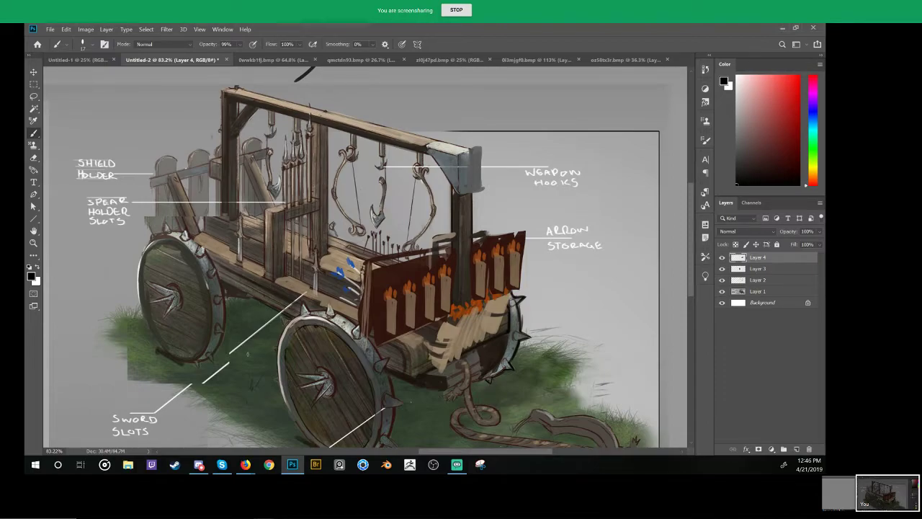
# Step: Undo the last bold black stroke and paint flat grey over the shield holders and the wagon's rear upper openings with a large brush
pyautogui.moveTo(287, 334); pyautogui.dragTo(234, 345)
pyautogui.moveTo(281, 319); pyautogui.dragTo(319, 327)
pyautogui.keyDown('alt'); pyautogui.click(191, 202); pyautogui.keyUp('alt')
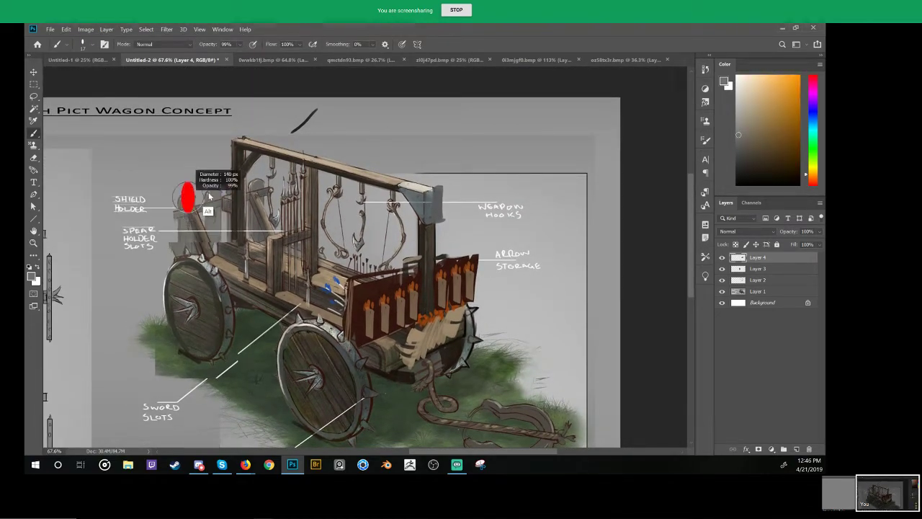
pyautogui.hotkey('ctrl', 'z')
pyautogui.moveTo(187, 151)
pyautogui.mouseDown()
pyautogui.moveTo(188, 233)
pyautogui.moveTo(189, 152)
pyautogui.moveTo(206, 147)
pyautogui.moveTo(225, 151)
pyautogui.moveTo(217, 233)
pyautogui.moveTo(202, 147)
pyautogui.moveTo(255, 162)
pyautogui.moveTo(270, 177)
pyautogui.moveTo(277, 165)
pyautogui.moveTo(274, 227)
pyautogui.mouseUp()
pyautogui.moveTo(256, 138)
pyautogui.mouseDown()
pyautogui.moveTo(288, 137)
pyautogui.moveTo(263, 136)
pyautogui.moveTo(257, 124)
pyautogui.moveTo(227, 134)
pyautogui.moveTo(274, 131)
pyautogui.mouseUp()
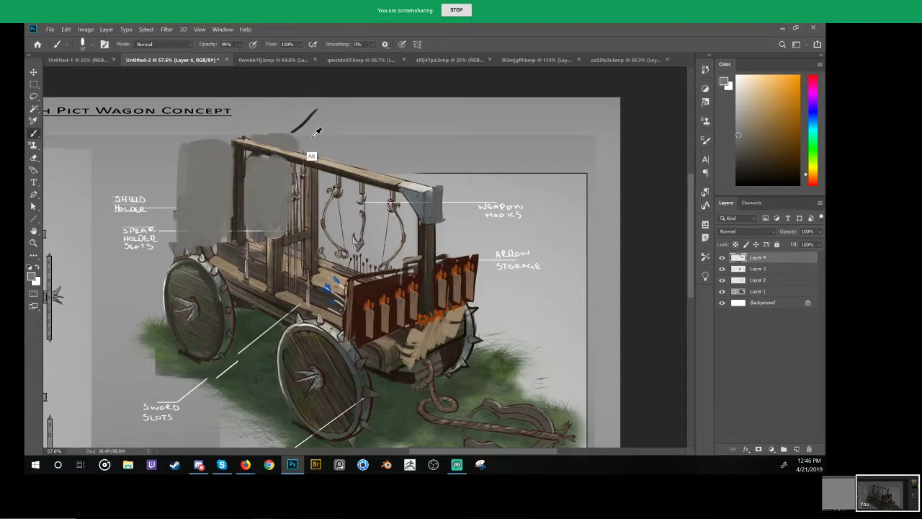
pyautogui.keyDown('alt'); pyautogui.click(314, 133); pyautogui.keyUp('alt')
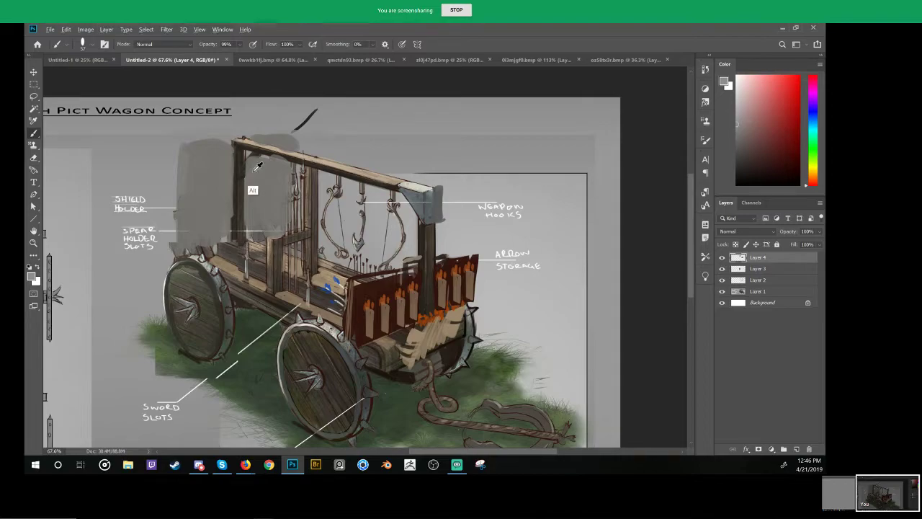
pyautogui.keyDown('alt'); pyautogui.click(252, 135); pyautogui.keyUp('alt')
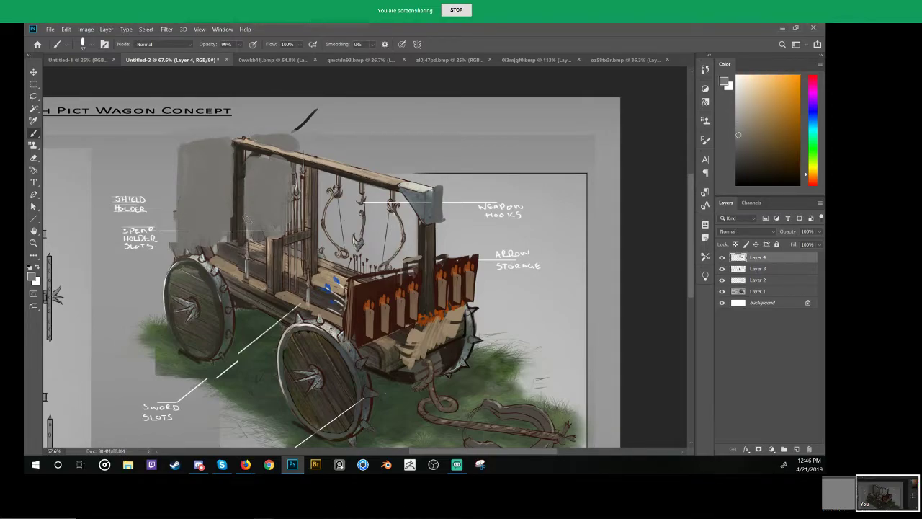
# Step: Draw a narrow upright rectangle outline in a sampled dark tone in the empty area above the Weapon Hooks label, trimming its overhanging line ends
pyautogui.keyDown('alt'); pyautogui.click(245, 154); pyautogui.keyUp('alt')
pyautogui.moveTo(235, 169); pyautogui.dragTo(256, 175)
pyautogui.moveTo(235, 268); pyautogui.dragTo(270, 225)
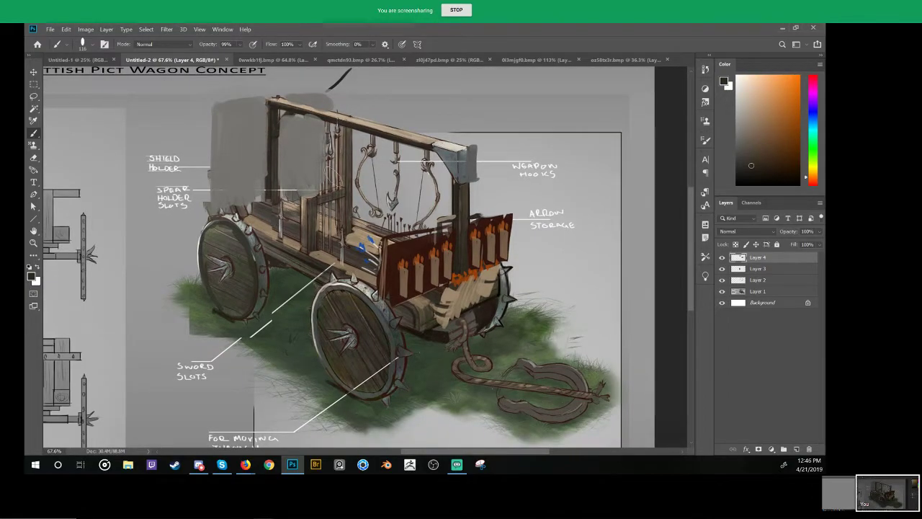
pyautogui.moveTo(328, 235); pyautogui.dragTo(253, 317)
pyautogui.moveTo(407, 181); pyautogui.dragTo(441, 173)
pyautogui.moveTo(440, 173); pyautogui.dragTo(324, 229)
pyautogui.moveTo(322, 186)
pyautogui.mouseDown()
pyautogui.moveTo(322, 250)
pyautogui.moveTo(354, 186)
pyautogui.mouseUp()
pyautogui.moveTo(353, 187); pyautogui.dragTo(351, 258)
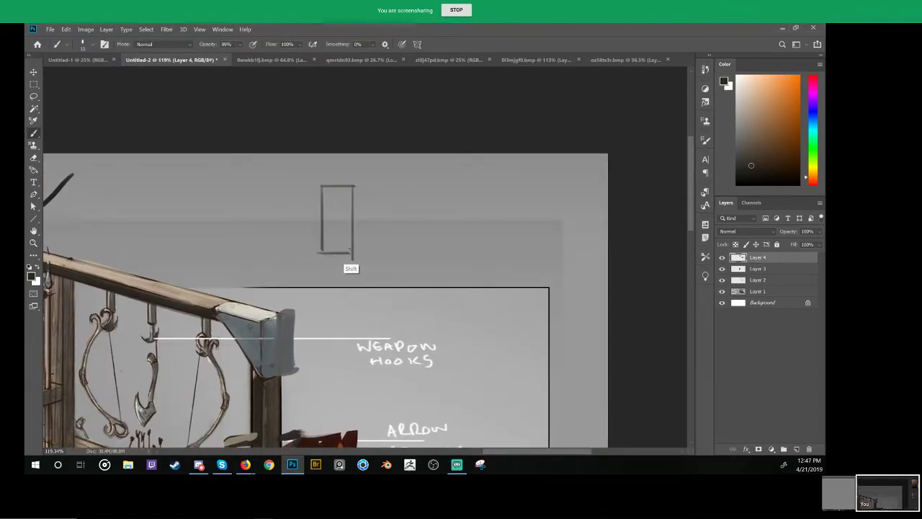
pyautogui.keyDown('shift'); pyautogui.click(321, 252); pyautogui.keyUp('shift')
pyautogui.press('e')
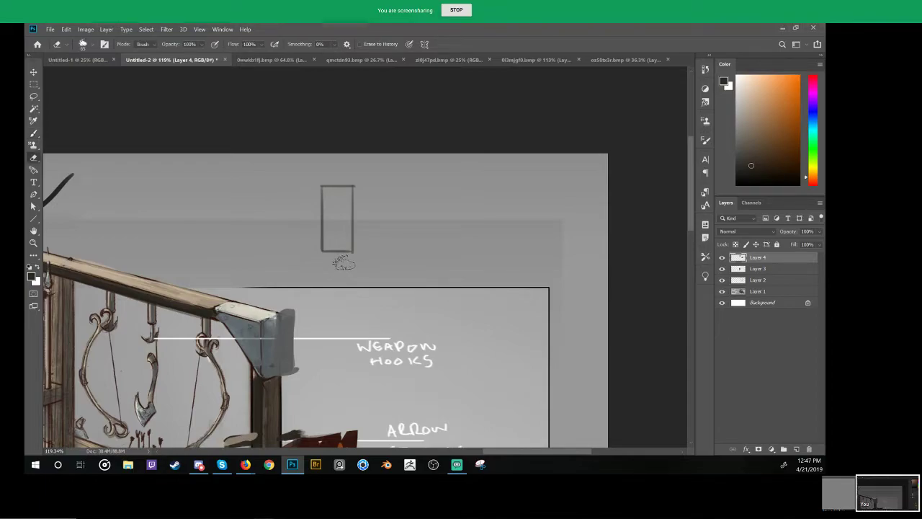
pyautogui.press('b')
# Step: Duplicate the upright rectangle into a grid of two rows of four, and clear the selection
pyautogui.press('l')
pyautogui.press('m')
pyautogui.moveTo(309, 175); pyautogui.dragTo(365, 267)
pyautogui.moveTo(346, 239)
pyautogui.mouseDown()
pyautogui.moveTo(458, 230)
pyautogui.moveTo(455, 284)
pyautogui.mouseUp()
pyautogui.hotkey('ctrl', 'x')
pyautogui.moveTo(319, 179); pyautogui.dragTo(475, 254)
pyautogui.moveTo(439, 216)
pyautogui.mouseDown()
pyautogui.moveTo(439, 294)
pyautogui.moveTo(439, 284)
pyautogui.mouseUp()
pyautogui.hotkey('ctrl', 'd')
pyautogui.press('b')
pyautogui.moveTo(318, 187); pyautogui.dragTo(335, 201)
pyautogui.hotkey('ctrl', 'z')
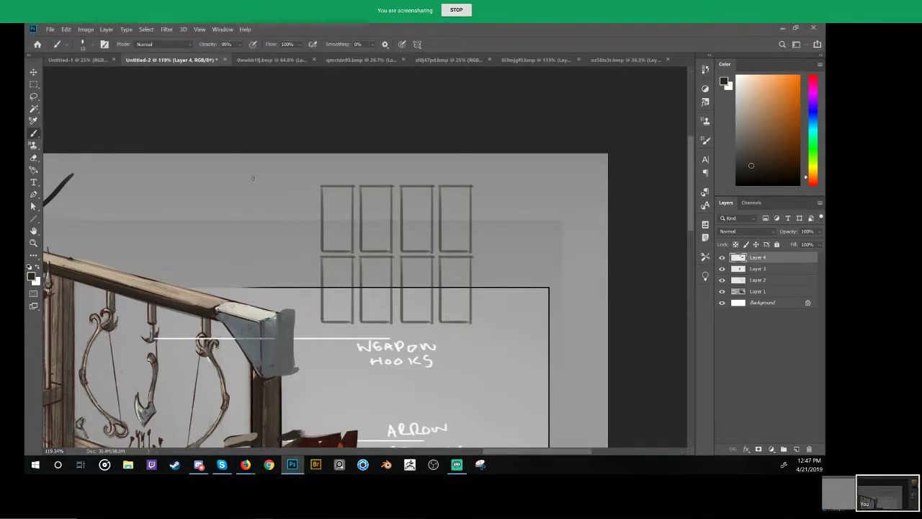
pyautogui.moveTo(197, 175); pyautogui.dragTo(236, 210)
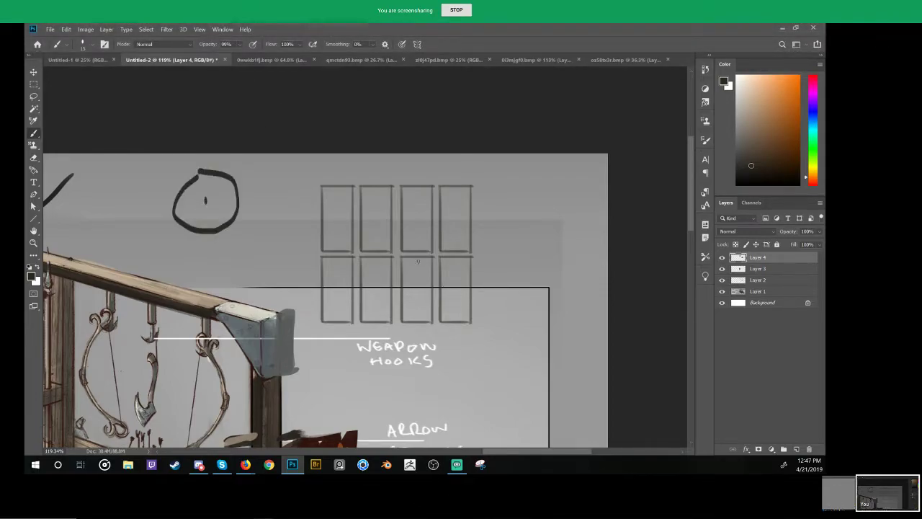
pyautogui.press('l')
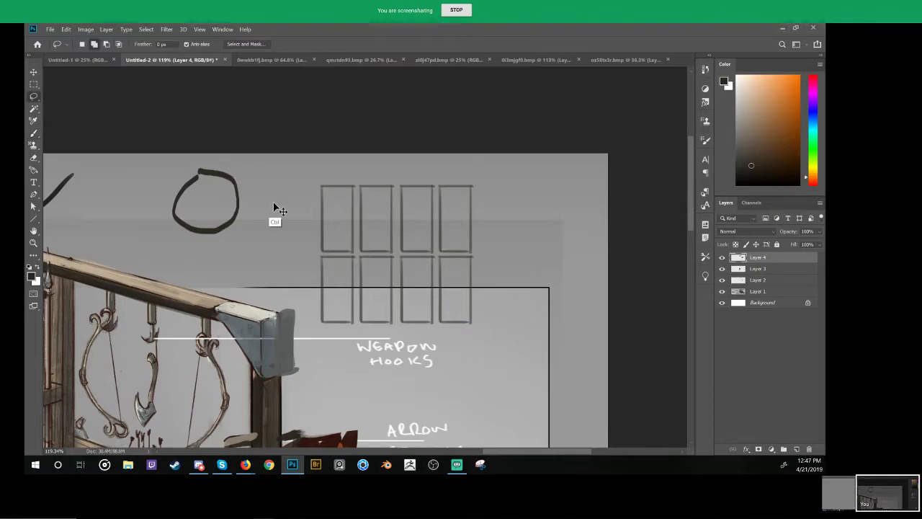
pyautogui.hotkey('ctrl', 'z')
# Step: Draw a thin foreshortened round shield with a central boss above the wagon frame and duplicate it into a row of three
pyautogui.moveTo(265, 248); pyautogui.dragTo(366, 237)
pyautogui.press('b')
pyautogui.moveTo(260, 205)
pyautogui.mouseDown()
pyautogui.moveTo(317, 213)
pyautogui.moveTo(254, 209)
pyautogui.mouseUp()
pyautogui.hotkey('ctrl', 'z')
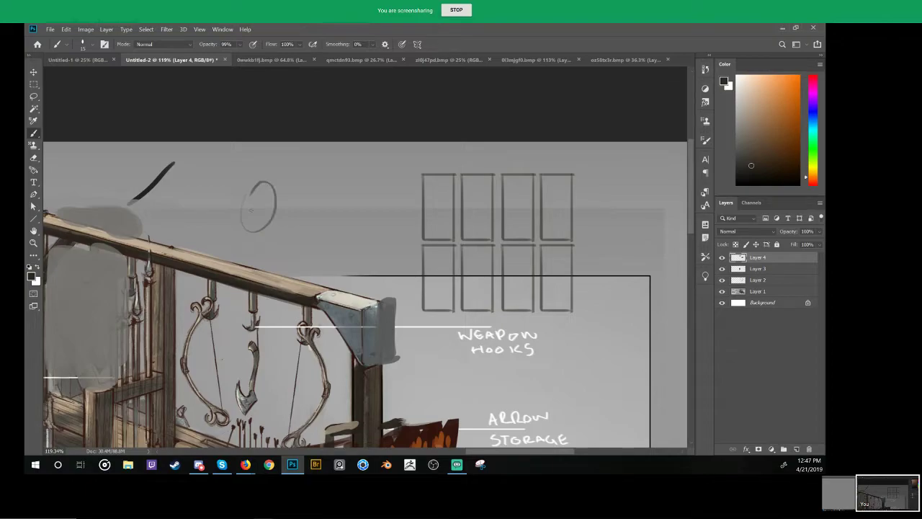
pyautogui.press('l')
pyautogui.moveTo(249, 184)
pyautogui.mouseDown()
pyautogui.moveTo(279, 231)
pyautogui.moveTo(252, 178)
pyautogui.mouseUp()
pyautogui.moveTo(258, 219)
pyautogui.mouseDown()
pyautogui.moveTo(353, 241)
pyautogui.moveTo(352, 219)
pyautogui.mouseUp()
pyautogui.press('z')
pyautogui.moveTo(586, 167); pyautogui.dragTo(478, 204)
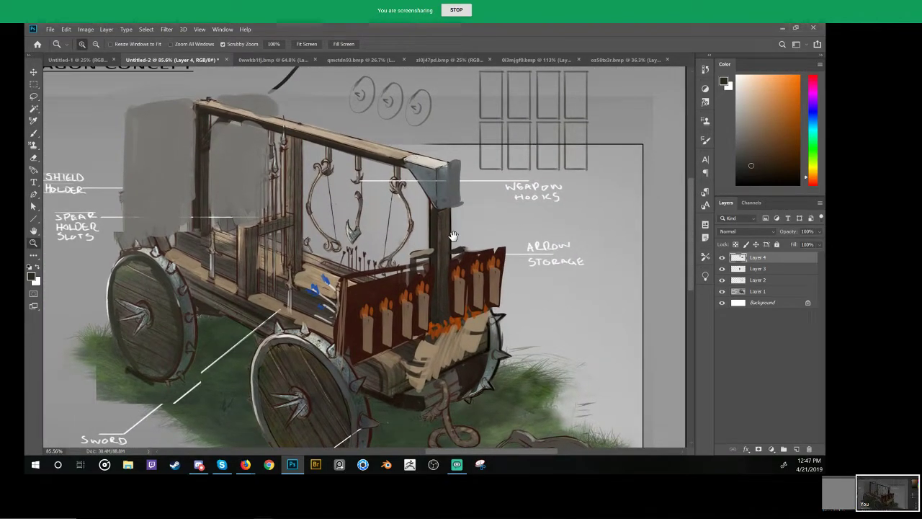
pyautogui.moveTo(453, 235); pyautogui.dragTo(440, 231)
pyautogui.press('b')
pyautogui.press('z')
pyautogui.moveTo(398, 273); pyautogui.dragTo(392, 273)
pyautogui.press('b')
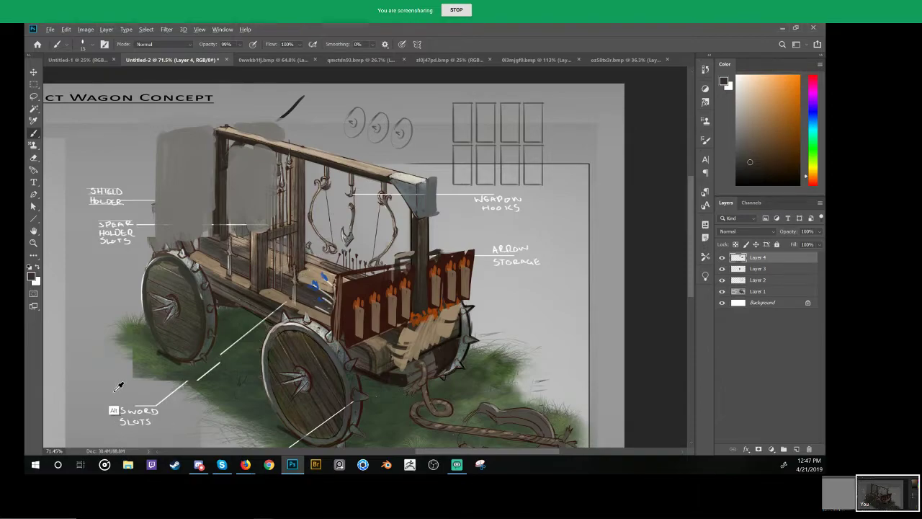
pyautogui.press('x')
pyautogui.moveTo(229, 382); pyautogui.dragTo(327, 247)
pyautogui.hotkey('ctrl', 'z')
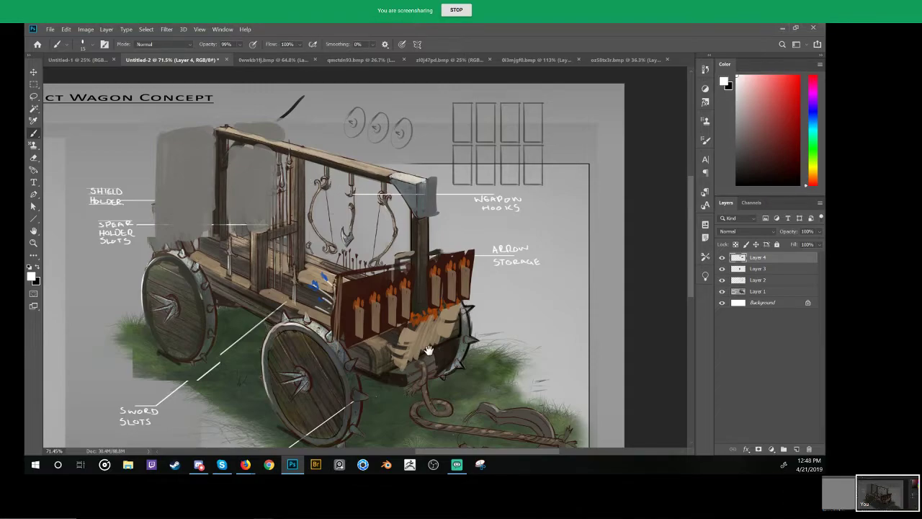
# Step: Sketch thin black lines for a tall boxy frame with a projecting top over the grey rear area, plus a curved outline along its outer side
pyautogui.moveTo(424, 355); pyautogui.dragTo(389, 326)
pyautogui.moveTo(151, 108); pyautogui.dragTo(216, 150)
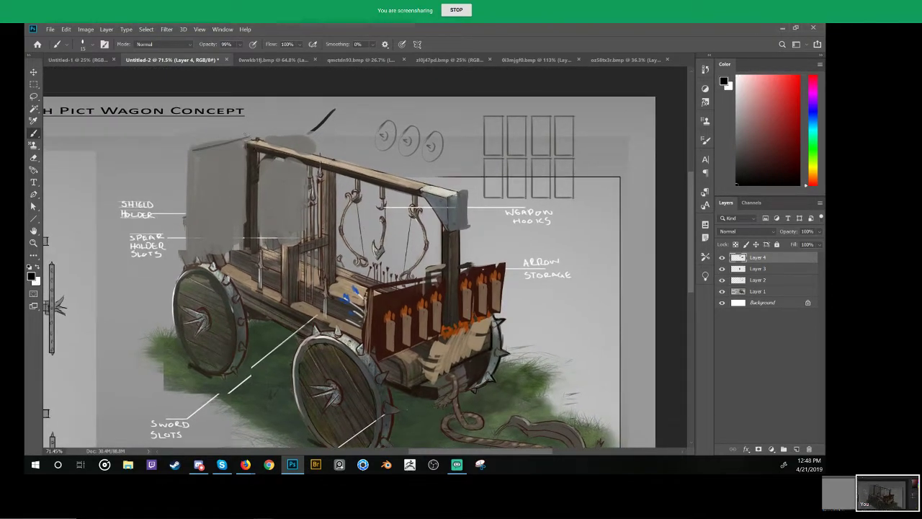
pyautogui.press('shift')
pyautogui.moveTo(188, 156); pyautogui.dragTo(186, 260)
pyautogui.moveTo(244, 136); pyautogui.dragTo(314, 125)
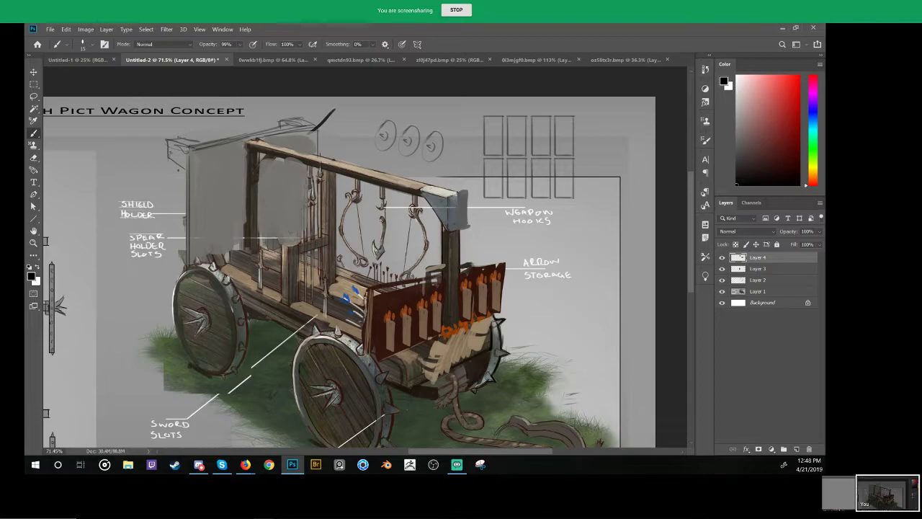
pyautogui.moveTo(169, 129); pyautogui.dragTo(161, 229)
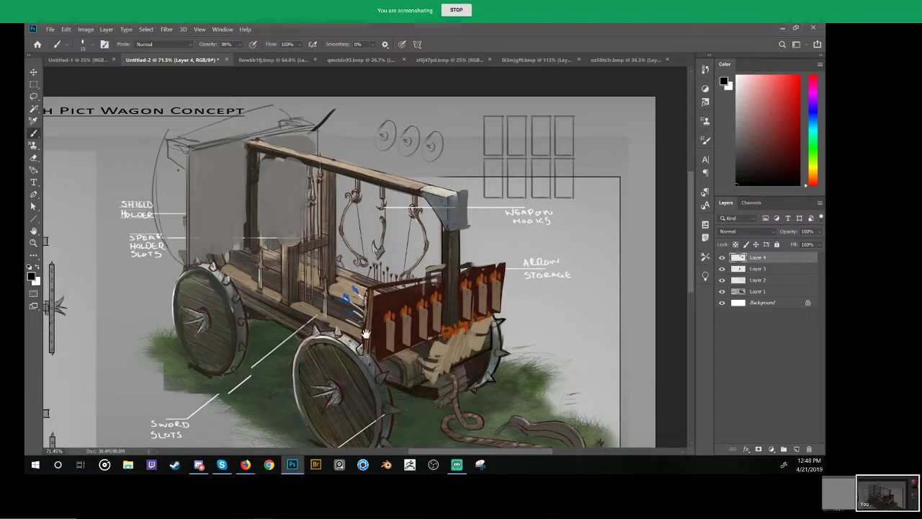
pyautogui.scroll(-2, 240, 228)
pyautogui.press('z')
pyautogui.moveTo(403, 317); pyautogui.dragTo(330, 318)
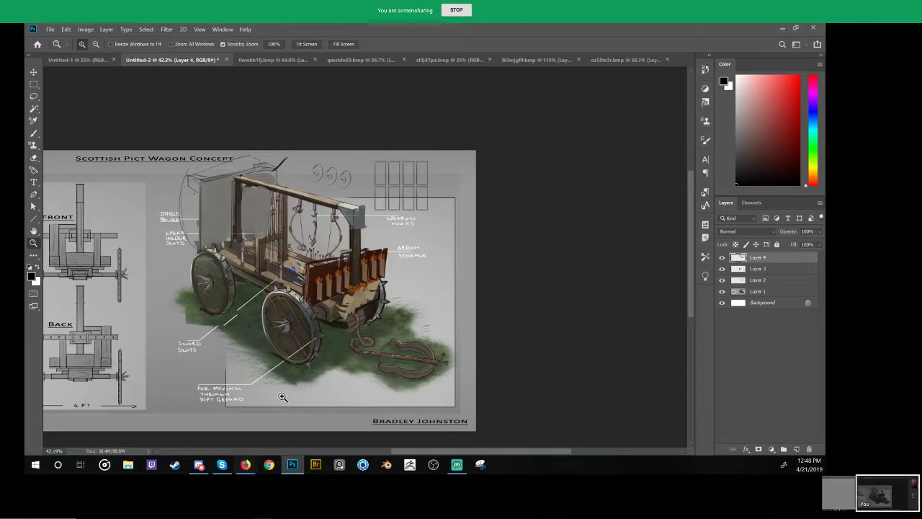
# Step: Switch to the Firefox image search window and search Google Images for "siege weaponry"
pyautogui.click(245, 464)
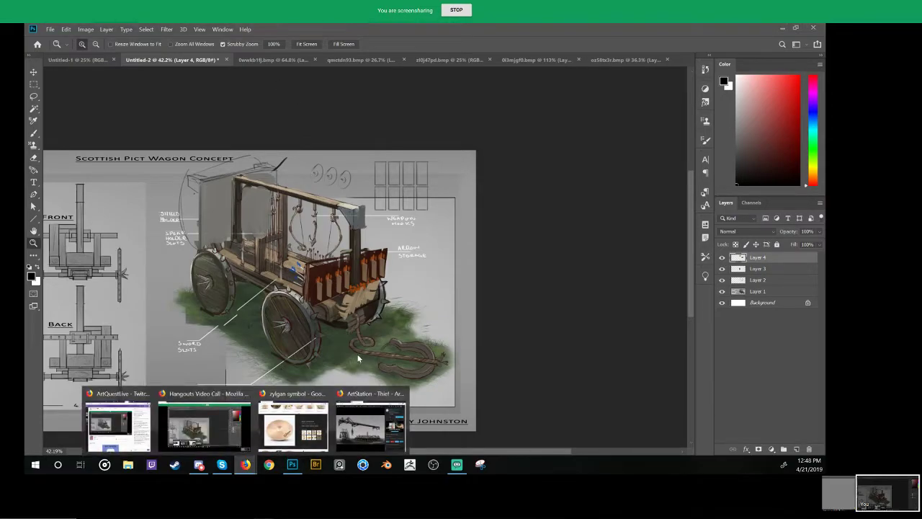
pyautogui.click(292, 425)
pyautogui.click(439, 48)
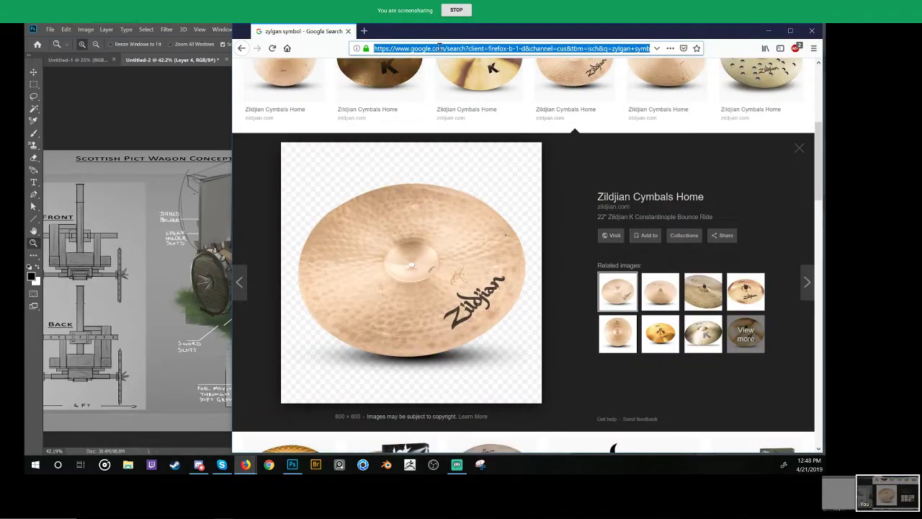
pyautogui.write('siege wea')
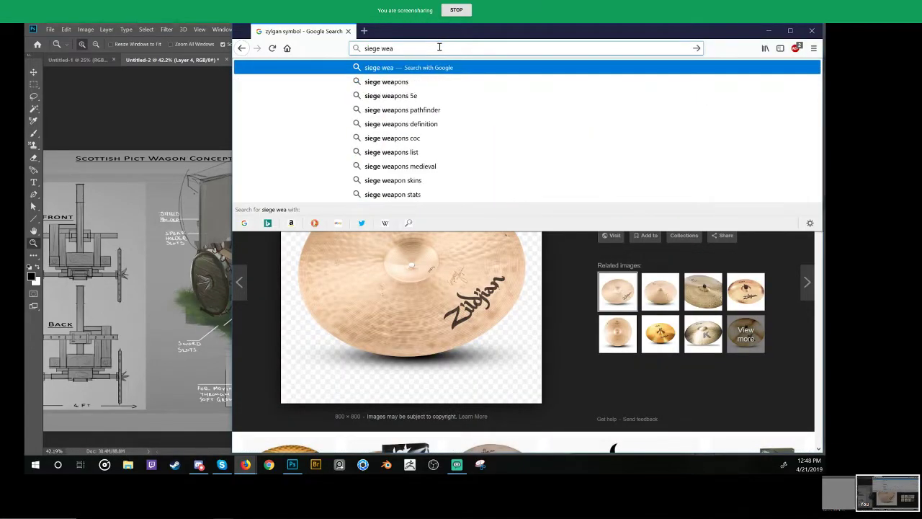
pyautogui.write('ponry')
pyautogui.press('Return')
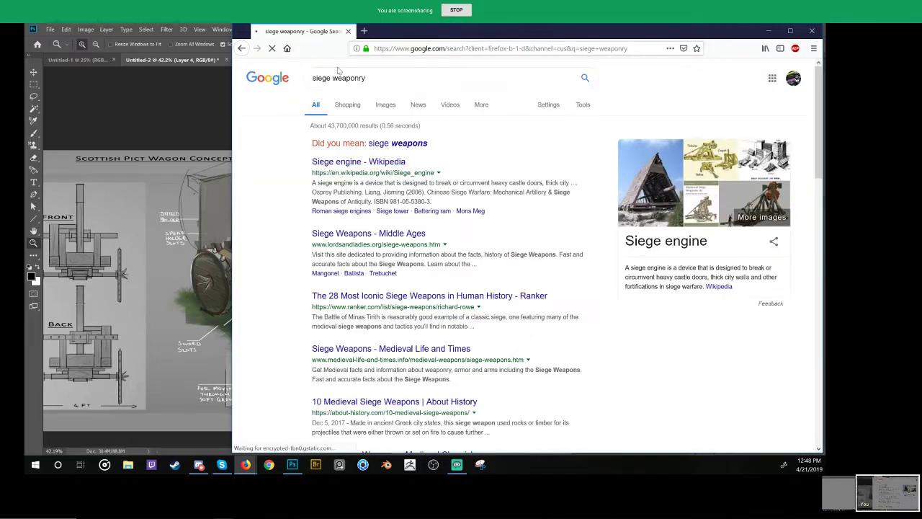
pyautogui.click(382, 106)
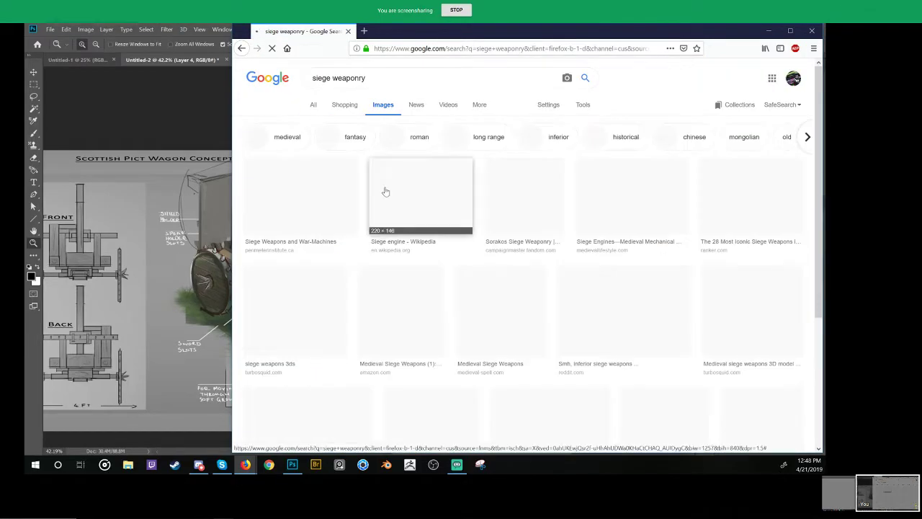
# Step: Examine the first row of siege weapon references, enlarging the ballista, Roman siege engine, giant crossbow and trebuchet images
pyautogui.click(331, 199)
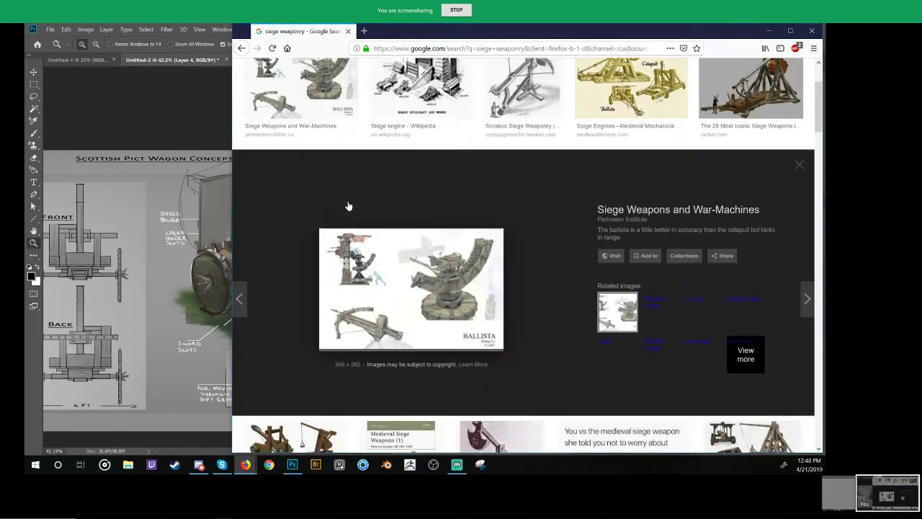
pyautogui.scroll(2, 477, 298)
pyautogui.click(438, 163)
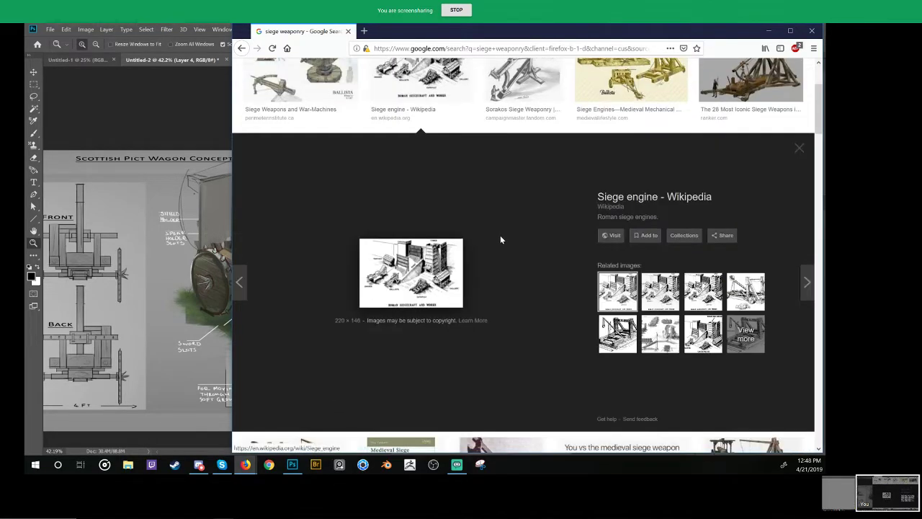
pyautogui.click(522, 87)
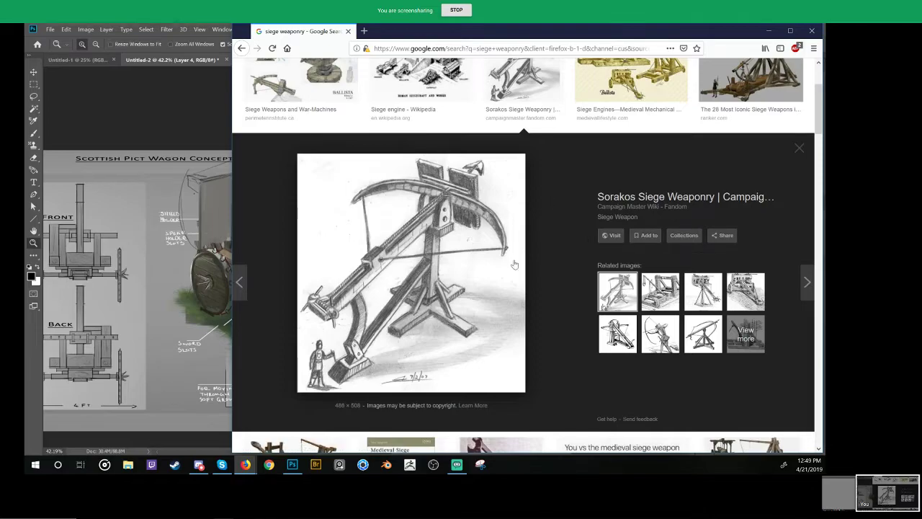
pyautogui.scroll(1, 391, 363)
pyautogui.scroll(2, 648, 230)
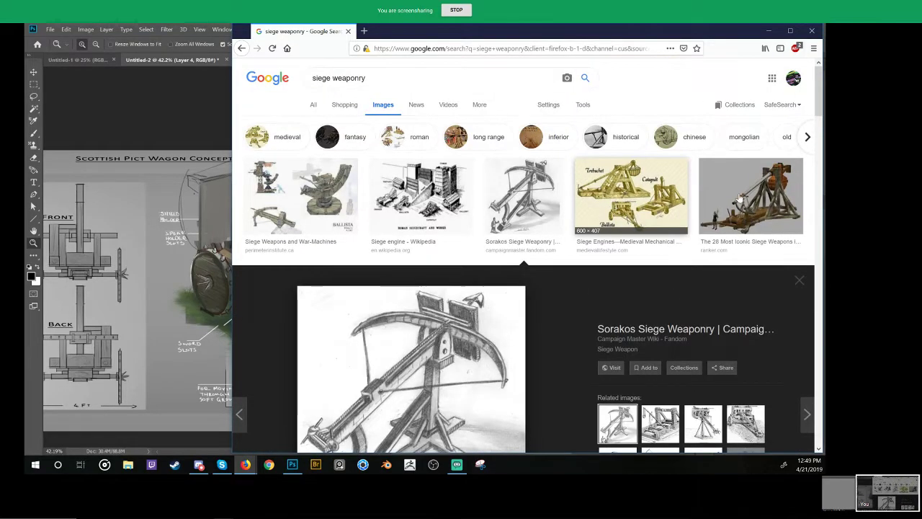
pyautogui.click(756, 185)
pyautogui.scroll(-4, 480, 216)
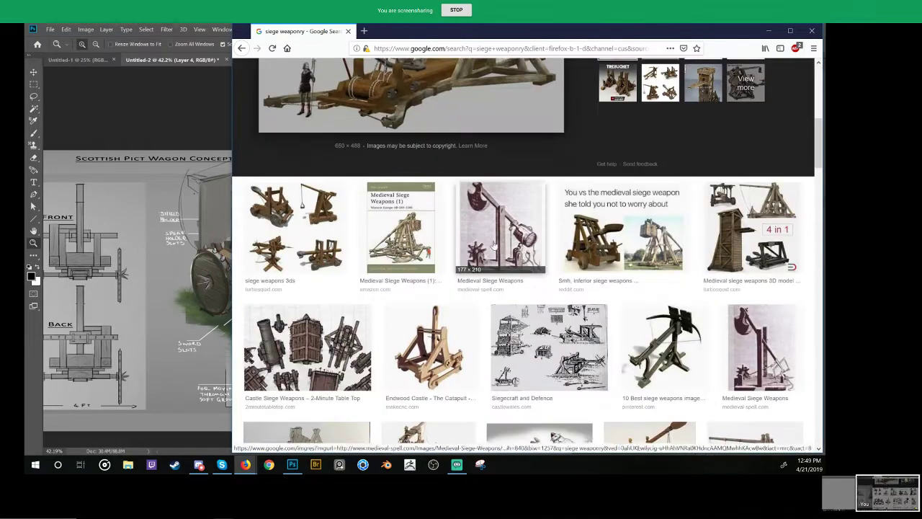
# Step: Enlarge the castle siege weapons and roofed battering ram images, and browse further results for more wagon design references
pyautogui.click(371, 270)
pyautogui.scroll(-5, 384, 263)
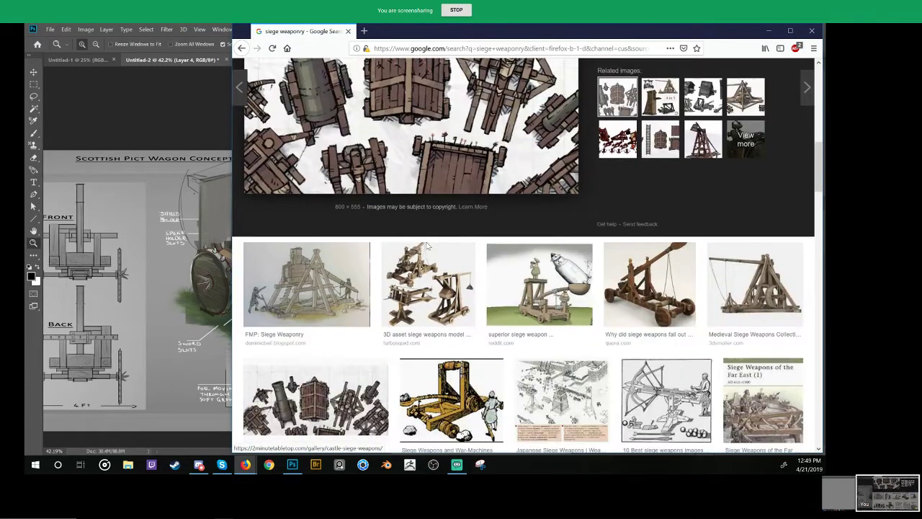
pyautogui.scroll(-5, 417, 281)
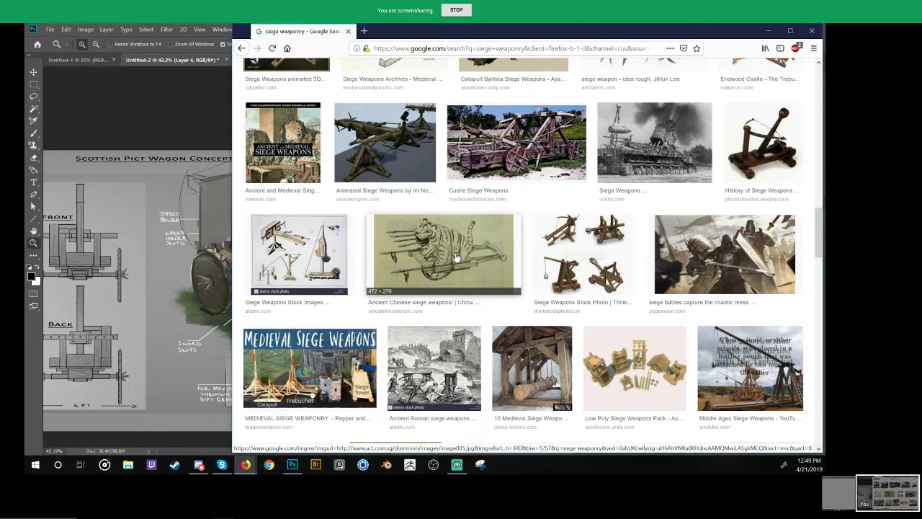
pyautogui.scroll(-2, 468, 288)
pyautogui.click(524, 311)
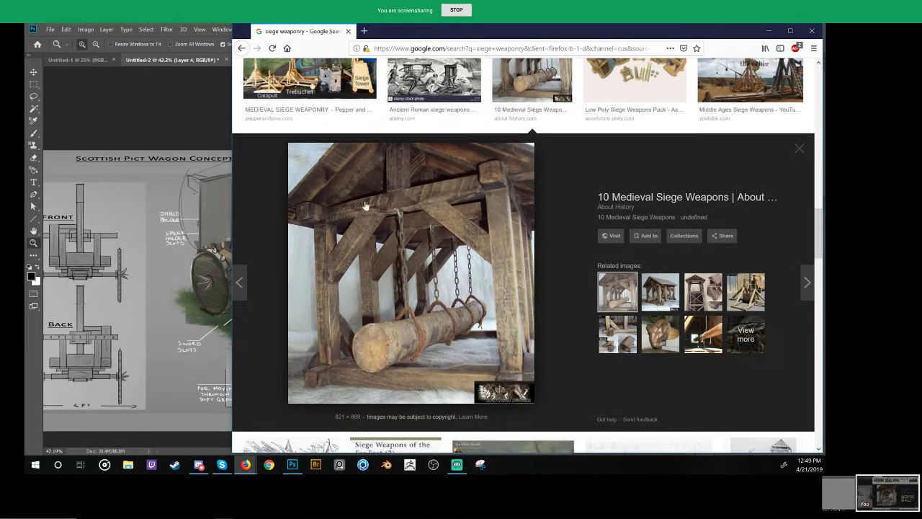
pyautogui.scroll(-3, 416, 267)
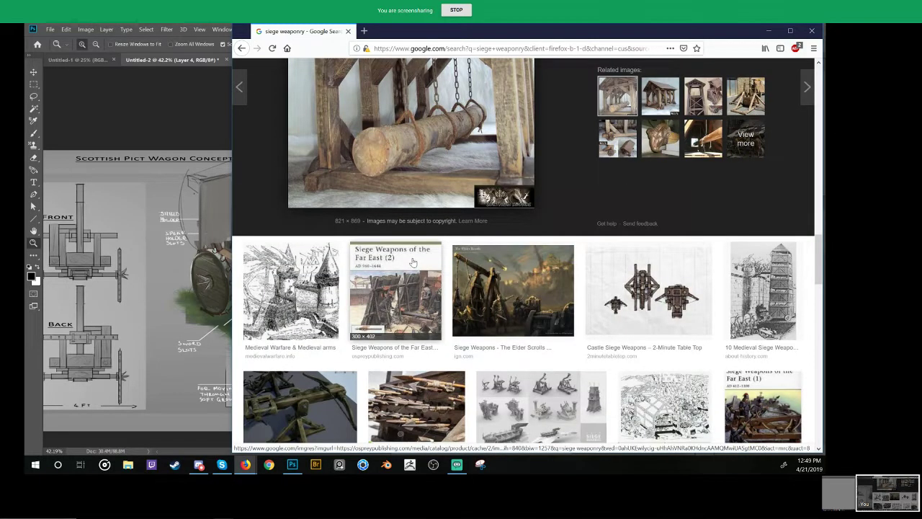
pyautogui.scroll(-3, 412, 248)
pyautogui.scroll(-5, 415, 227)
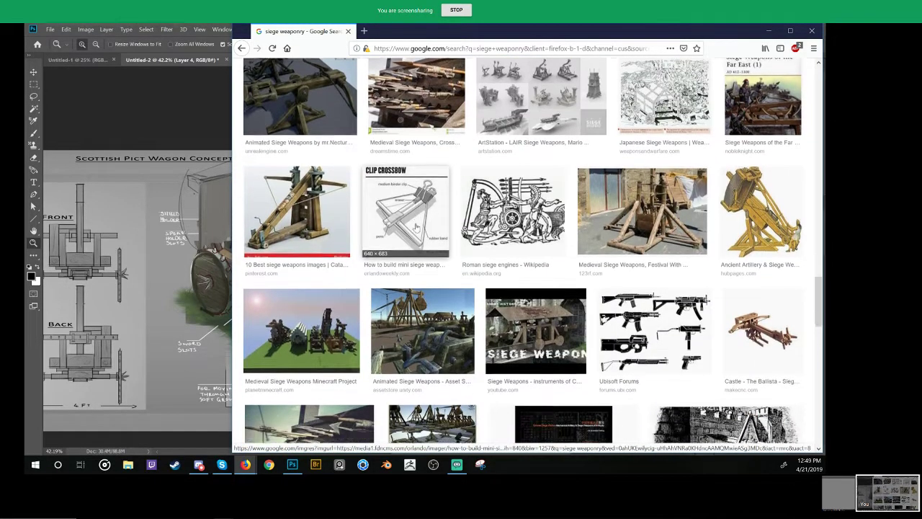
pyautogui.scroll(-5, 418, 228)
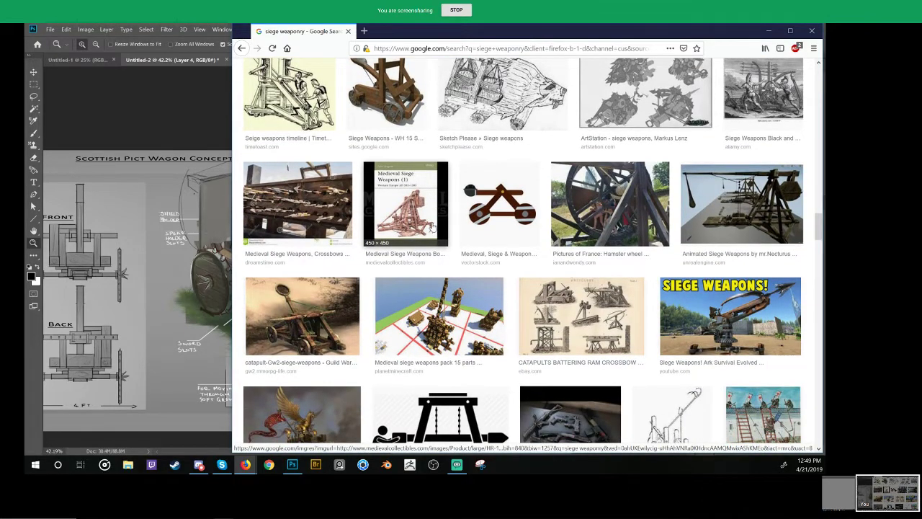
pyautogui.scroll(-3, 431, 227)
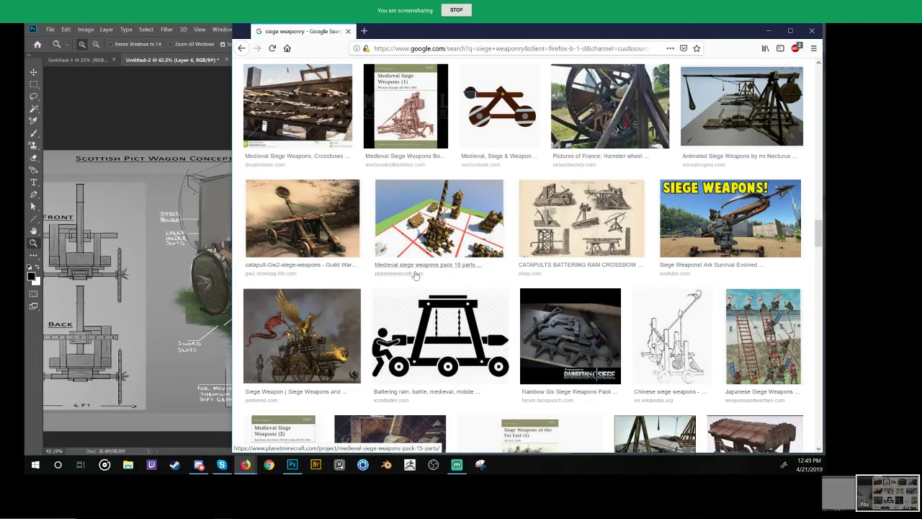
# Step: Browse more siege weaponry results, enlarging the roofed battering ram image and the Rainbow Six Siege weapon image
pyautogui.scroll(-2, 432, 255)
pyautogui.scroll(-1, 452, 245)
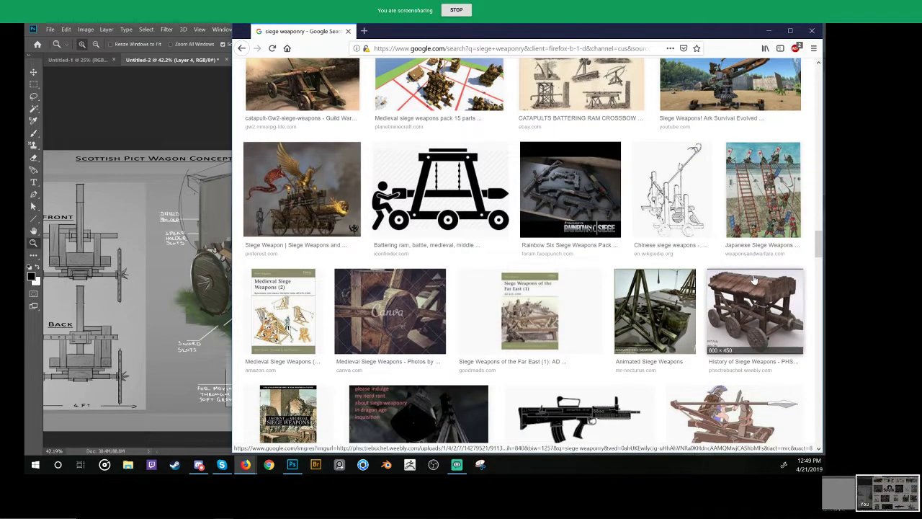
pyautogui.click(756, 295)
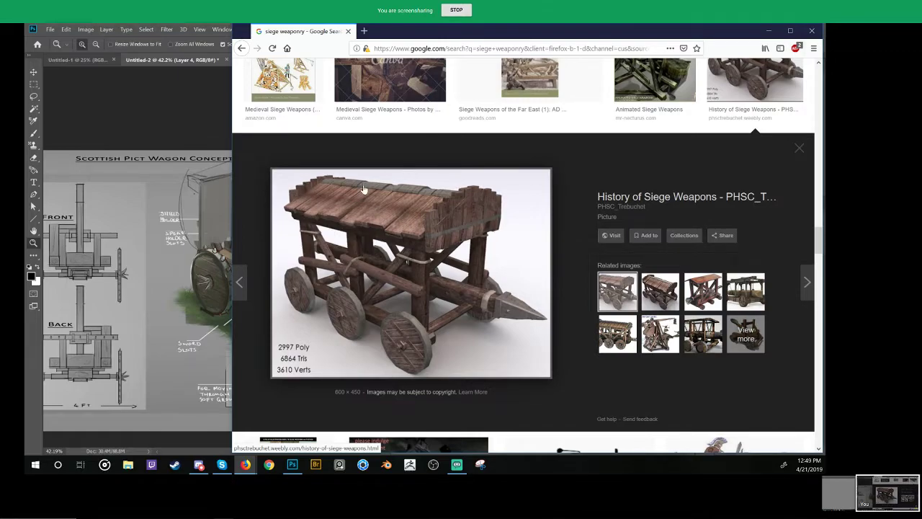
pyautogui.scroll(-4, 521, 327)
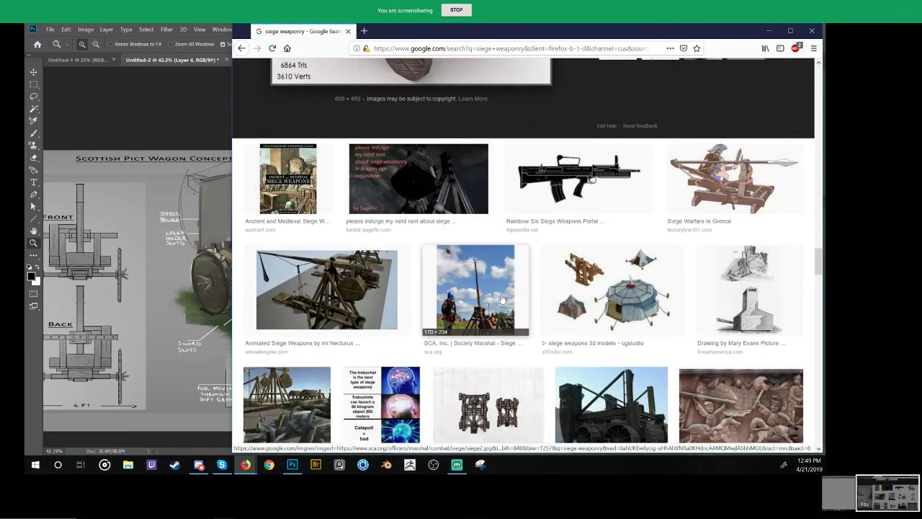
pyautogui.click(572, 188)
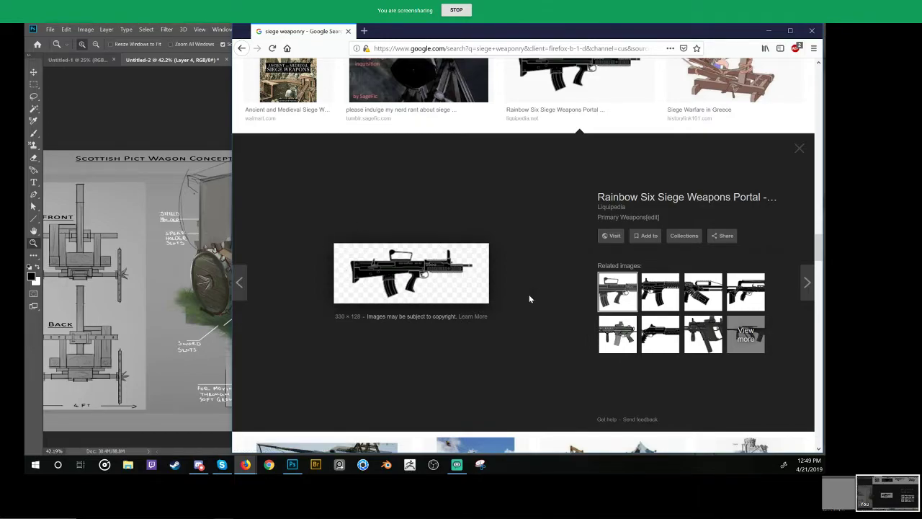
pyautogui.scroll(-3, 520, 279)
pyautogui.scroll(-6, 516, 277)
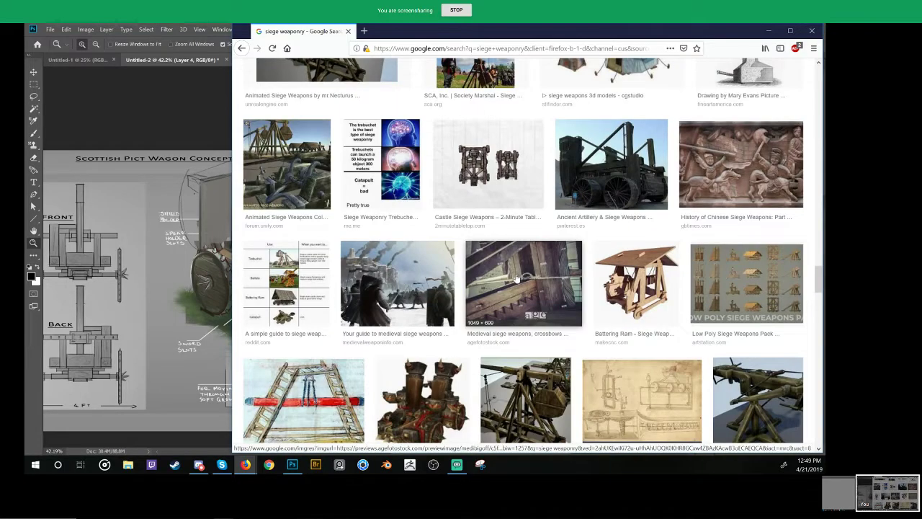
# Step: Browse further siege weapon references and enlarge the framed picture of a wheeled medieval siege weapon
pyautogui.scroll(-4, 494, 257)
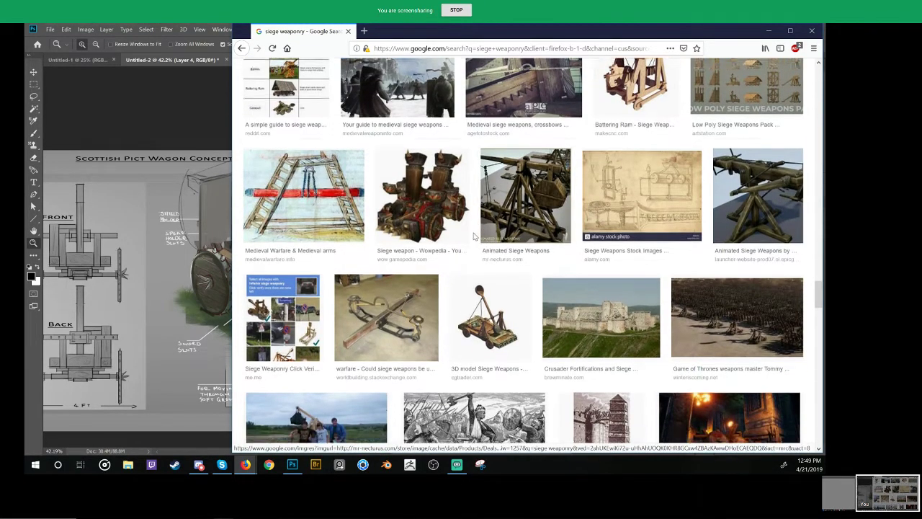
pyautogui.scroll(-4, 474, 238)
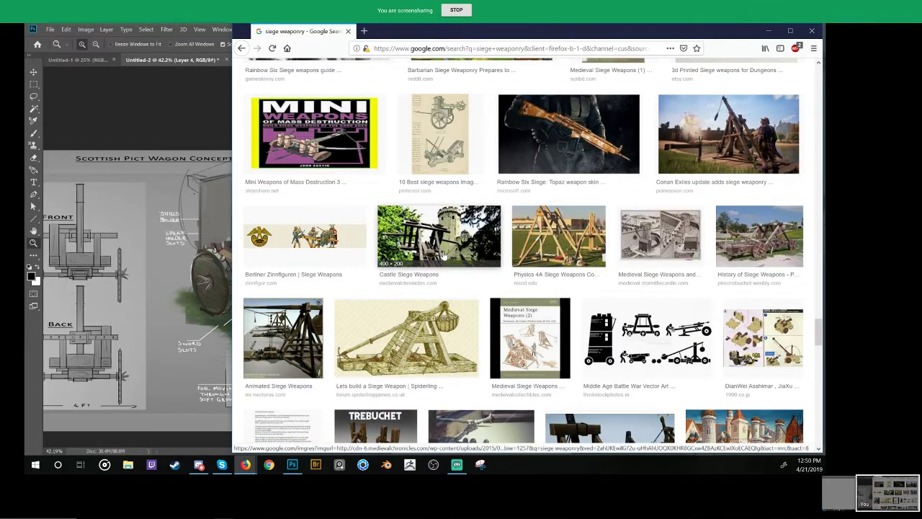
pyautogui.scroll(-5, 439, 266)
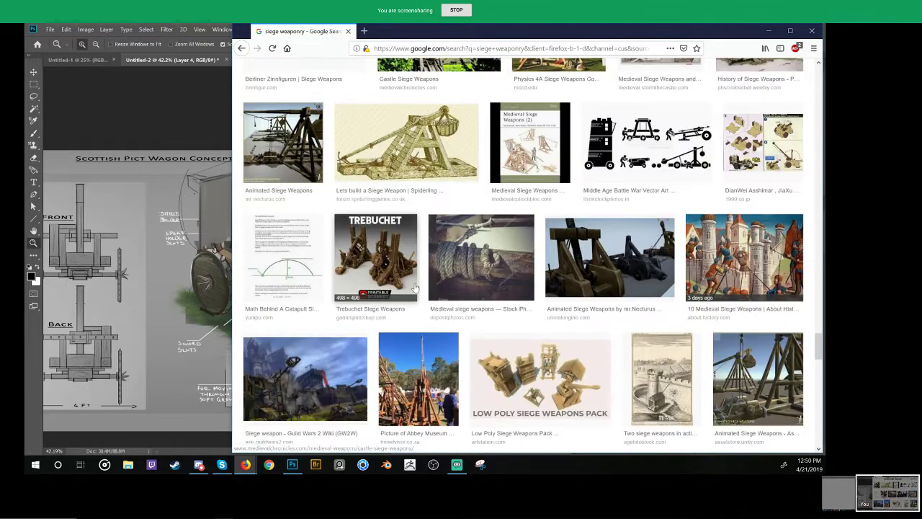
pyautogui.scroll(-2, 434, 289)
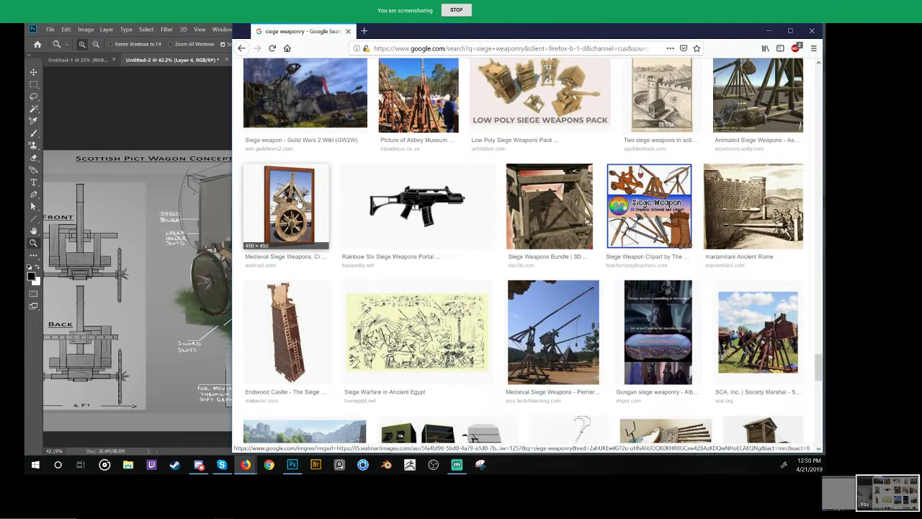
pyautogui.click(300, 204)
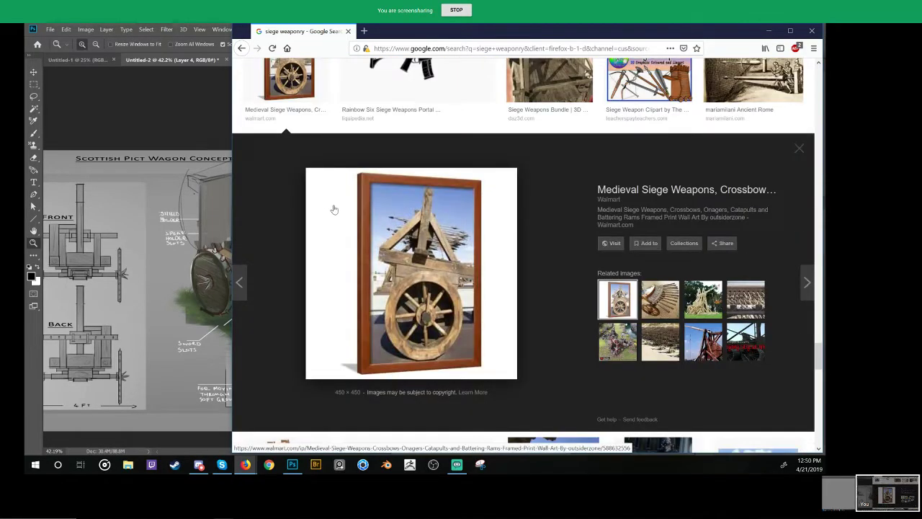
pyautogui.scroll(-6, 558, 307)
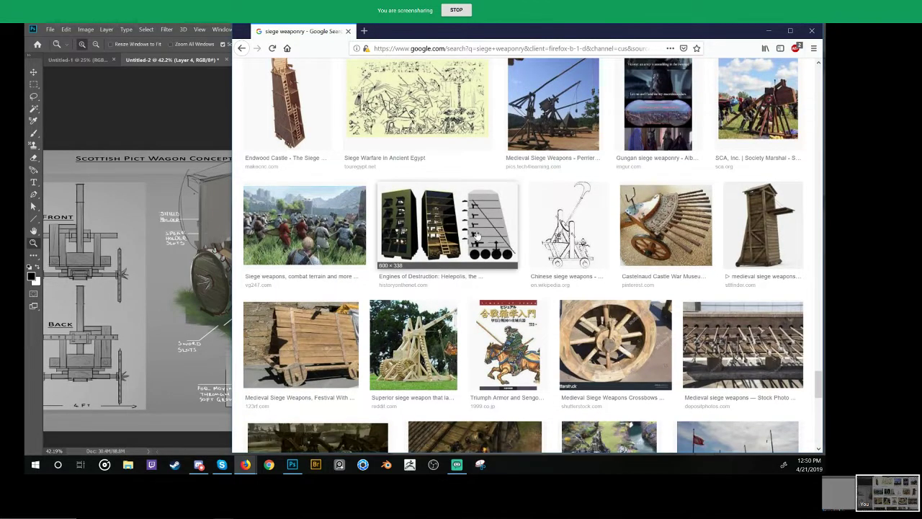
# Step: Enlarge the Helepolis siege engine image and examine its first three related siege tower images
pyautogui.click(475, 237)
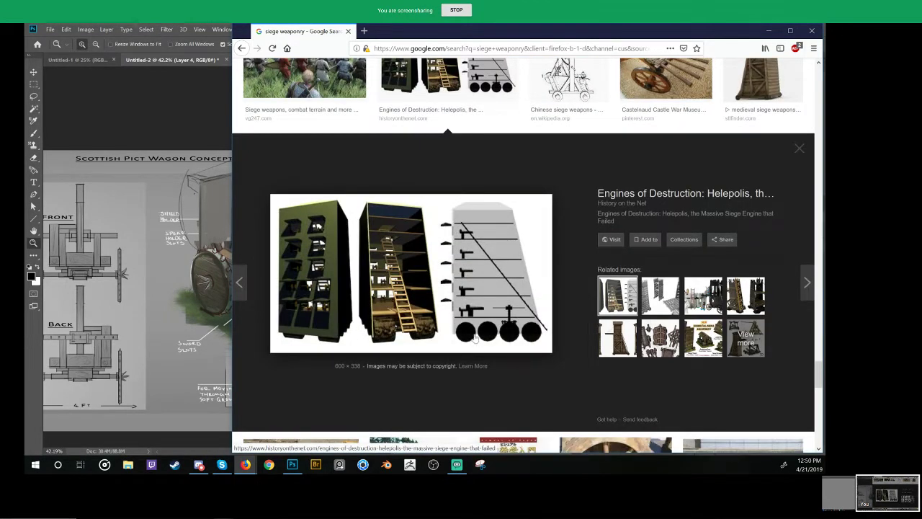
pyautogui.click(658, 296)
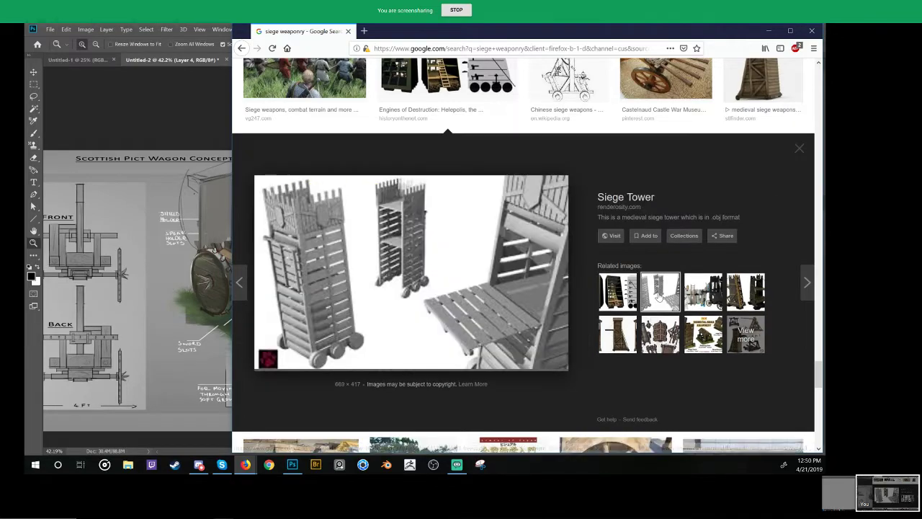
pyautogui.click(702, 292)
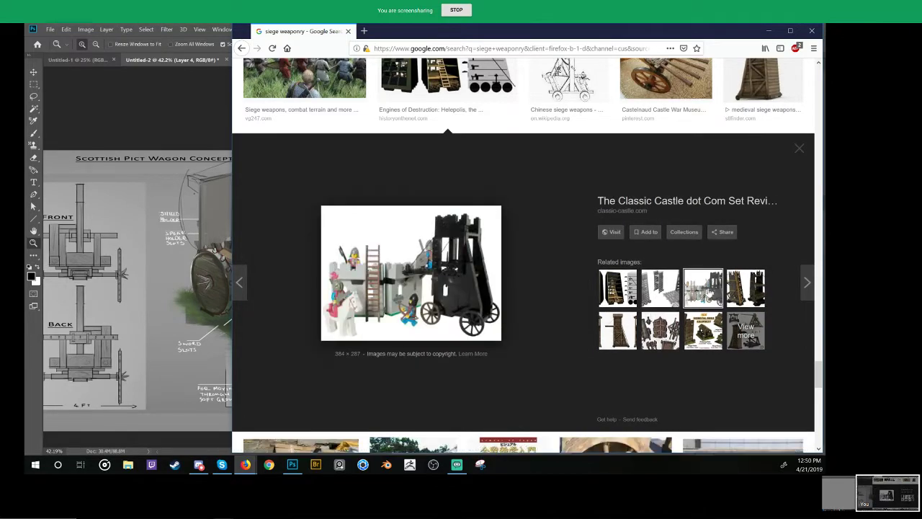
pyautogui.click(733, 289)
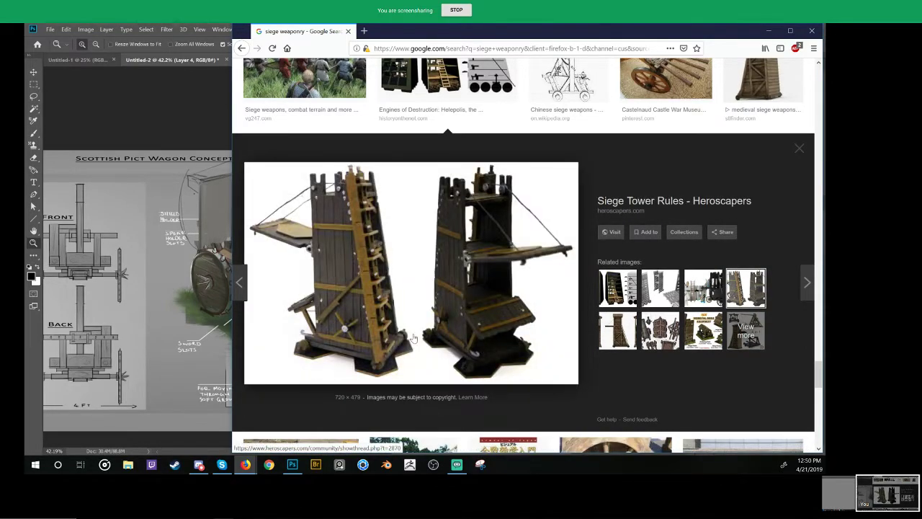
# Step: Skim the remaining siege weaponry results for more wagon ideas and return toward the earlier ones
pyautogui.scroll(-4, 437, 322)
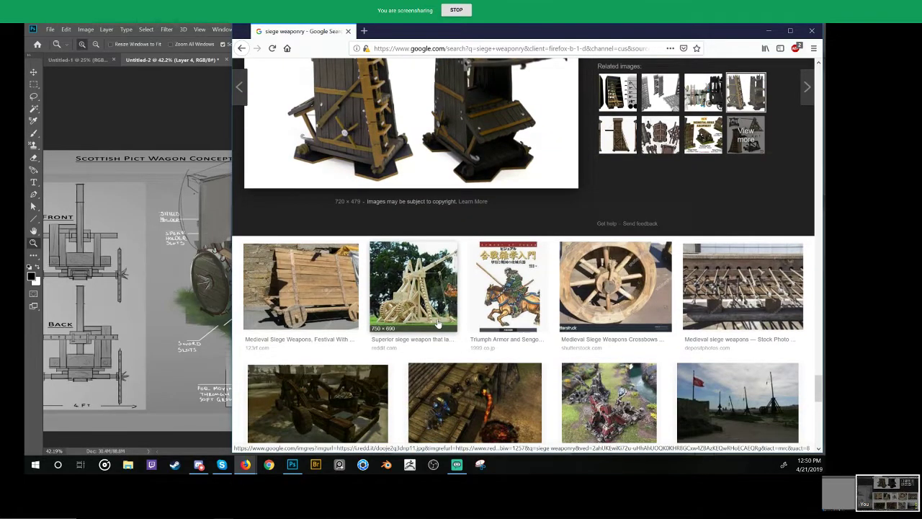
pyautogui.scroll(-3, 352, 268)
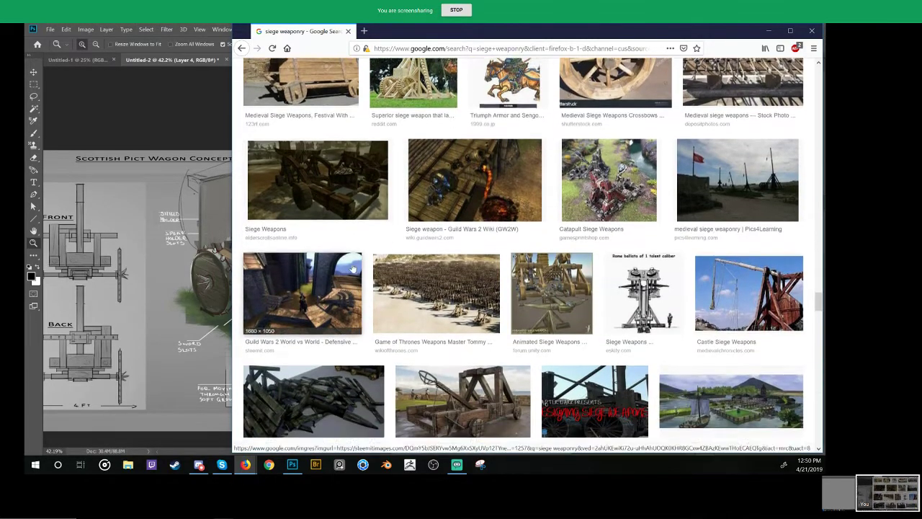
pyautogui.scroll(-4, 353, 268)
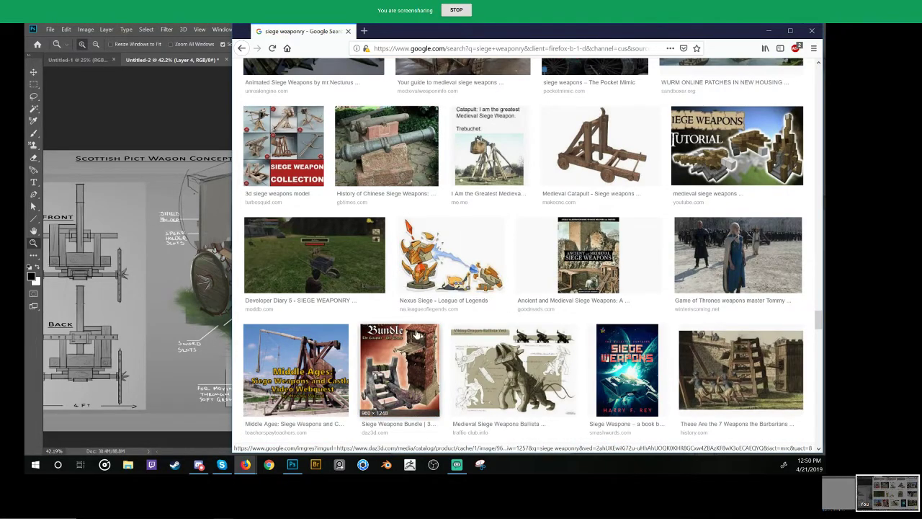
pyautogui.scroll(-15, 416, 332)
pyautogui.scroll(-15, 413, 279)
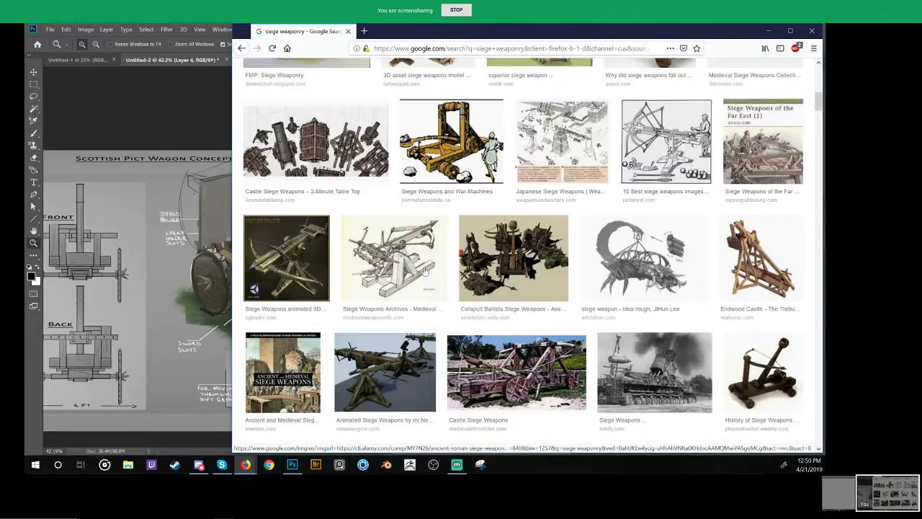
pyautogui.scroll(15, 424, 271)
# Step: Switch back to Photoshop and block in a rounded mid-grey mass above the right-hand wheel of the armoury wagon's Side view
pyautogui.click(187, 237)
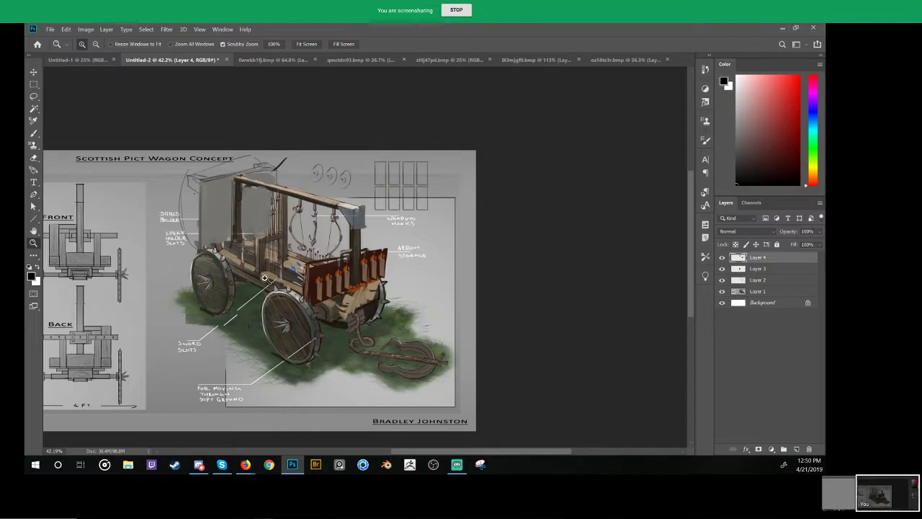
pyautogui.moveTo(226, 315); pyautogui.dragTo(450, 295)
pyautogui.press('b')
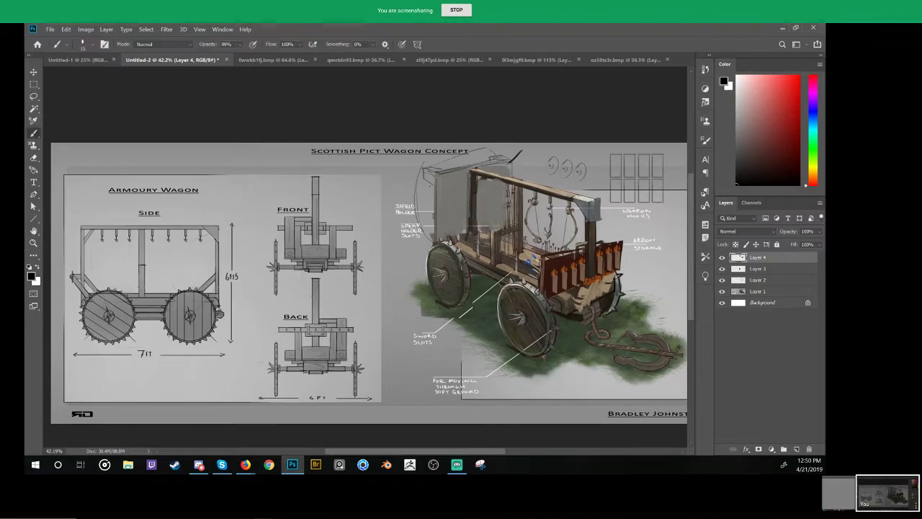
pyautogui.keyDown('alt'); pyautogui.click(215, 296); pyautogui.keyUp('alt')
pyautogui.keyDown('alt'); pyautogui.click(215, 296); pyautogui.keyUp('alt')
pyautogui.keyDown('alt'); pyautogui.click(215, 294); pyautogui.keyUp('alt')
pyautogui.moveTo(221, 300)
pyautogui.mouseDown()
pyautogui.moveTo(246, 309)
pyautogui.moveTo(226, 294)
pyautogui.moveTo(224, 277)
pyautogui.moveTo(214, 293)
pyautogui.moveTo(198, 263)
pyautogui.moveTo(223, 253)
pyautogui.moveTo(224, 266)
pyautogui.mouseUp()
pyautogui.hotkey('ctrl', 'z')
pyautogui.keyDown('alt'); pyautogui.click(214, 257); pyautogui.keyUp('alt')
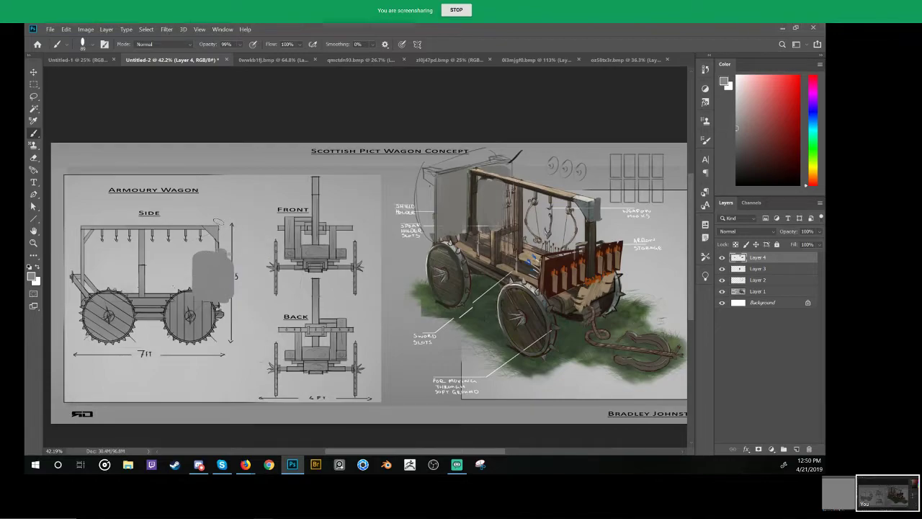
# Step: Paint a grey block rising above the right end of the Side view's roof beam and another hanging below its left end
pyautogui.moveTo(197, 215); pyautogui.dragTo(224, 214)
pyautogui.moveTo(224, 215)
pyautogui.mouseDown()
pyautogui.moveTo(226, 203)
pyautogui.moveTo(226, 218)
pyautogui.moveTo(184, 215)
pyautogui.moveTo(201, 217)
pyautogui.mouseUp()
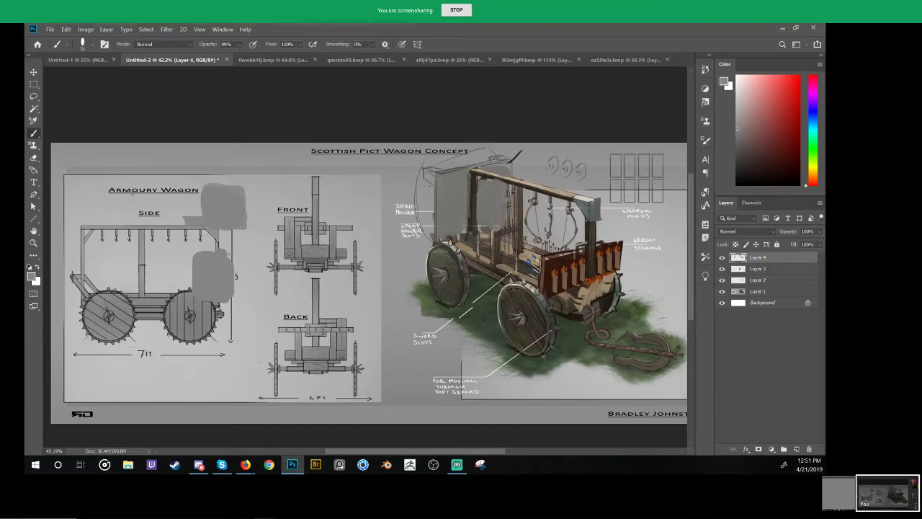
pyautogui.moveTo(88, 239)
pyautogui.mouseDown()
pyautogui.moveTo(114, 240)
pyautogui.moveTo(95, 233)
pyautogui.moveTo(99, 252)
pyautogui.moveTo(181, 225)
pyautogui.mouseUp()
# Step: Dab a row of small grey bumps along the top of the Side view's roof beam
pyautogui.keyDown('alt'); pyautogui.rightClick(124, 228); pyautogui.keyUp('alt')
pyautogui.click(174, 221)
pyautogui.click(153, 220)
pyautogui.click(131, 219)
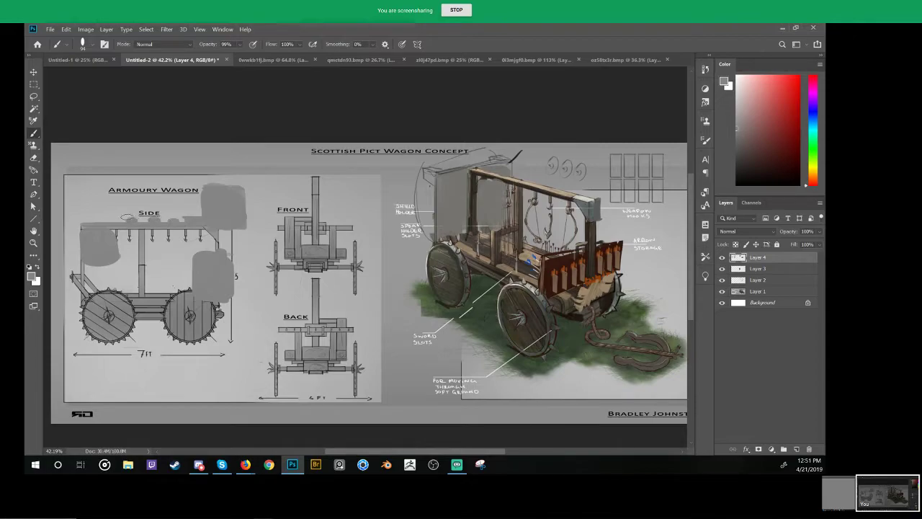
pyautogui.click(108, 220)
pyautogui.click(89, 221)
# Step: Extend the Side view's lower grey mass into a long sloping body with a blunt nose projecting past the wheel
pyautogui.moveTo(225, 274)
pyautogui.mouseDown()
pyautogui.moveTo(243, 275)
pyautogui.moveTo(235, 274)
pyautogui.moveTo(240, 284)
pyautogui.mouseUp()
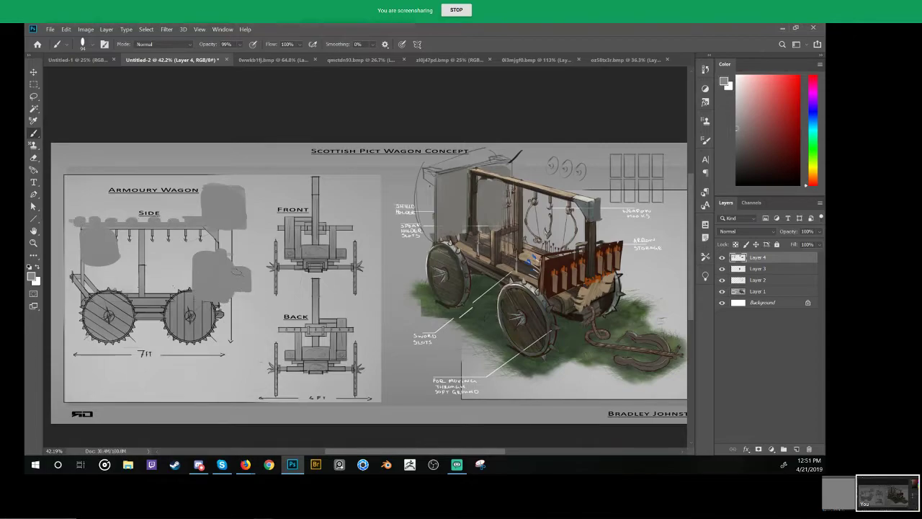
pyautogui.moveTo(254, 216)
pyautogui.mouseDown()
pyautogui.moveTo(237, 208)
pyautogui.moveTo(224, 214)
pyautogui.moveTo(248, 331)
pyautogui.mouseUp()
pyautogui.moveTo(246, 194); pyautogui.dragTo(249, 344)
pyautogui.hotkey('ctrl', 'z')
pyautogui.keyDown('alt'); pyautogui.click(153, 296); pyautogui.keyUp('alt')
pyautogui.moveTo(146, 277)
pyautogui.mouseDown()
pyautogui.moveTo(146, 289)
pyautogui.moveTo(153, 275)
pyautogui.moveTo(198, 261)
pyautogui.moveTo(162, 292)
pyautogui.mouseUp()
pyautogui.hotkey('ctrl', 'z')
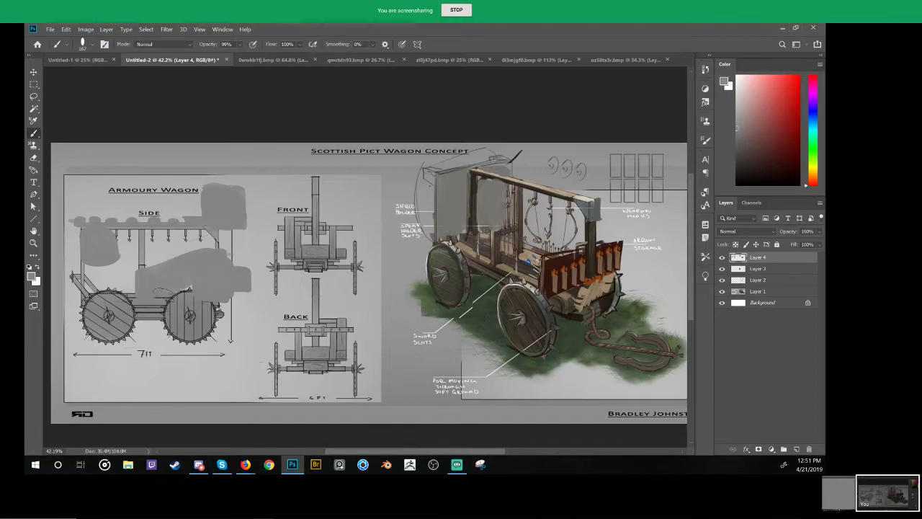
# Step: Paint a narrow vertical grey post through the body's nose and thin grey framing beneath the Side view's roof beam
pyautogui.press('alt')
pyautogui.moveTo(146, 278); pyautogui.dragTo(102, 277)
pyautogui.moveTo(117, 234)
pyautogui.mouseDown()
pyautogui.moveTo(235, 237)
pyautogui.moveTo(213, 236)
pyautogui.moveTo(238, 322)
pyautogui.mouseUp()
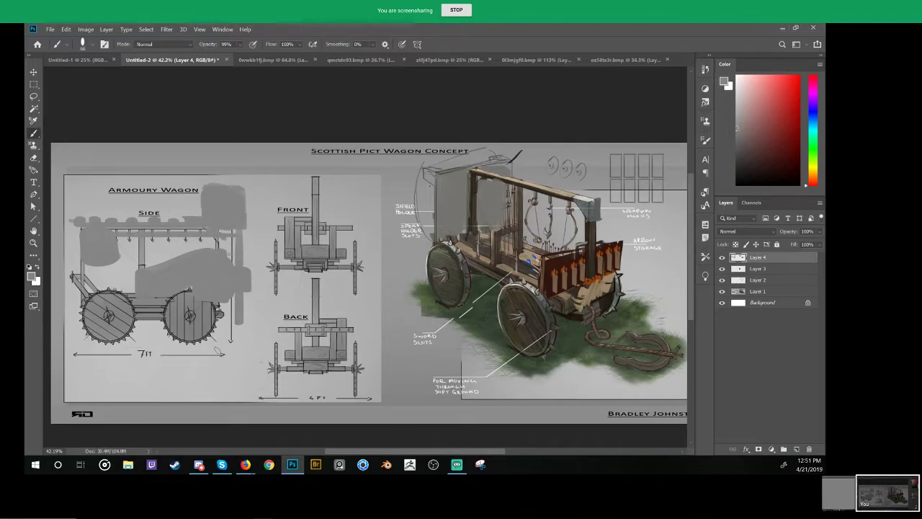
# Step: Duplicate the Side view's right-hand wheel onto a new layer and place the copy beside it as a third wheel
pyautogui.press('m')
pyautogui.moveTo(175, 291)
pyautogui.mouseDown()
pyautogui.moveTo(216, 327)
pyautogui.moveTo(142, 335)
pyautogui.moveTo(139, 369)
pyautogui.moveTo(206, 353)
pyautogui.moveTo(288, 356)
pyautogui.mouseUp()
pyautogui.hotkey('ctrl', 'j')
pyautogui.press('b')
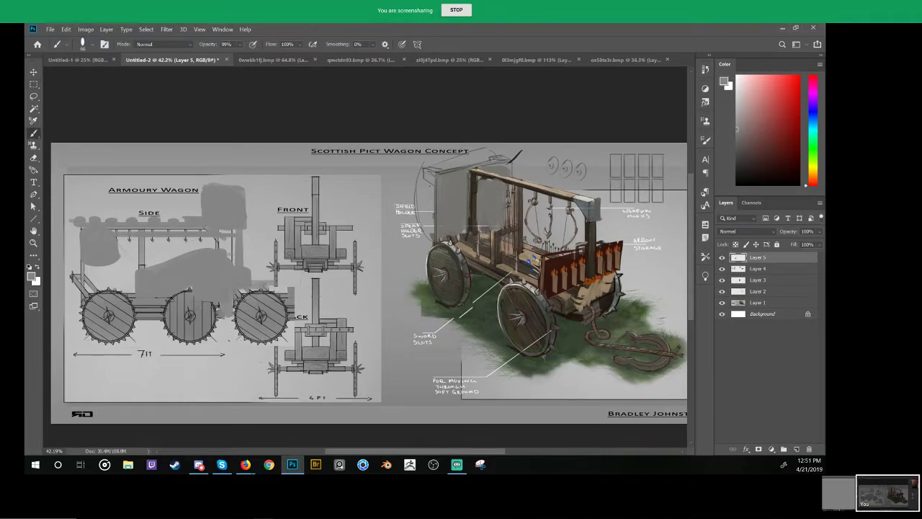
# Step: Outline the grey body's sloping top and nose with loose black lines, and sketch a small arrow above the Front view
pyautogui.moveTo(238, 204); pyautogui.dragTo(201, 190)
pyautogui.press('d')
pyautogui.hotkey('alt', 'd')
pyautogui.press('Escape')
pyautogui.press('Escape')
pyautogui.moveTo(210, 251)
pyautogui.mouseDown()
pyautogui.moveTo(136, 272)
pyautogui.moveTo(221, 249)
pyautogui.mouseUp()
pyautogui.moveTo(137, 271)
pyautogui.mouseDown()
pyautogui.moveTo(137, 295)
pyautogui.moveTo(173, 296)
pyautogui.mouseUp()
pyautogui.moveTo(225, 250)
pyautogui.mouseDown()
pyautogui.moveTo(227, 281)
pyautogui.moveTo(251, 269)
pyautogui.mouseUp()
pyautogui.moveTo(245, 229); pyautogui.dragTo(240, 265)
pyautogui.hotkey('ctrl', 'z')
pyautogui.moveTo(146, 273); pyautogui.dragTo(228, 248)
pyautogui.hotkey('ctrl', 'z')
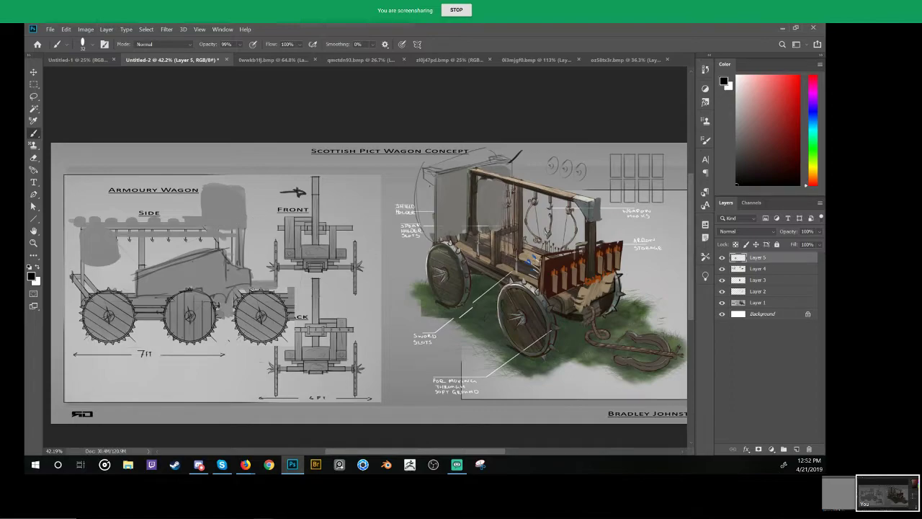
# Step: Sketch bold black spear-like strokes projecting from the body's nose above the third wheel
pyautogui.moveTo(260, 281); pyautogui.dragTo(310, 273)
pyautogui.hotkey('ctrl', 'z')
pyautogui.moveTo(233, 287); pyautogui.dragTo(308, 271)
pyautogui.moveTo(236, 283); pyautogui.dragTo(291, 268)
pyautogui.moveTo(227, 283)
pyautogui.mouseDown()
pyautogui.moveTo(296, 259)
pyautogui.moveTo(292, 274)
pyautogui.mouseUp()
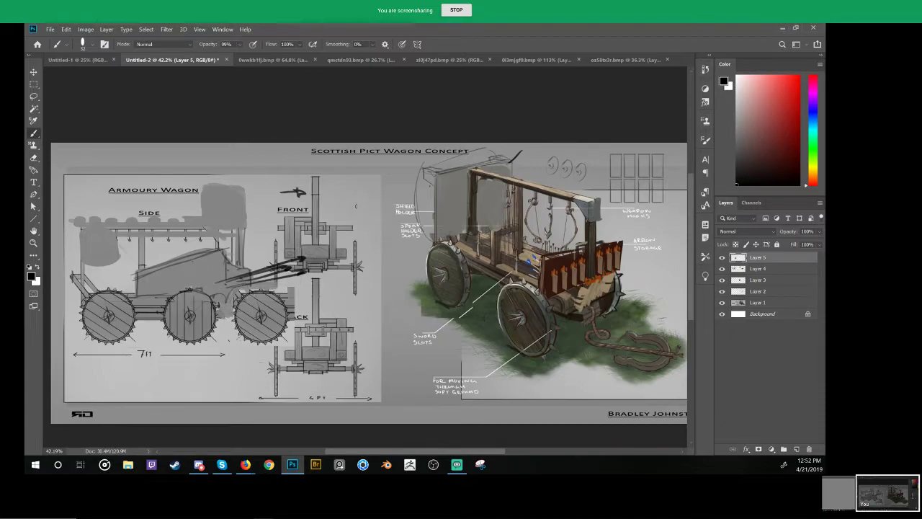
# Step: Step back and forth through the spear strokes, and cover their base with the sampled body grey
pyautogui.hotkey('ctrl', 'z')
pyautogui.hotkey('ctrl', 'z')
pyautogui.hotkey('ctrl', 'z')
pyautogui.hotkey('ctrl', 'z')
pyautogui.hotkey('ctrl', 'shift', 'z')
pyautogui.hotkey('ctrl', 'shift', 'z')
pyautogui.hotkey('ctrl', 'shift', 'z')
pyautogui.keyDown('alt'); pyautogui.click(217, 275); pyautogui.keyUp('alt')
pyautogui.moveTo(231, 276); pyautogui.dragTo(238, 280)
# Step: Sketch a curved black canopy over the Side view's roof beam with slanted strokes rising through it, undoing the last few strokes
pyautogui.press('d')
pyautogui.moveTo(204, 209)
pyautogui.mouseDown()
pyautogui.moveTo(81, 218)
pyautogui.moveTo(73, 228)
pyautogui.moveTo(136, 214)
pyautogui.moveTo(73, 223)
pyautogui.moveTo(252, 218)
pyautogui.mouseUp()
pyautogui.moveTo(185, 227); pyautogui.dragTo(202, 189)
pyautogui.moveTo(170, 225); pyautogui.dragTo(193, 190)
pyautogui.moveTo(143, 224)
pyautogui.mouseDown()
pyautogui.moveTo(168, 188)
pyautogui.moveTo(143, 196)
pyautogui.mouseUp()
pyautogui.moveTo(101, 230)
pyautogui.mouseDown()
pyautogui.moveTo(122, 193)
pyautogui.moveTo(101, 193)
pyautogui.mouseUp()
pyautogui.moveTo(74, 230); pyautogui.dragTo(207, 222)
pyautogui.moveTo(75, 199)
pyautogui.mouseDown()
pyautogui.moveTo(225, 192)
pyautogui.moveTo(104, 201)
pyautogui.mouseUp()
pyautogui.hotkey('ctrl', 'z')
pyautogui.hotkey('ctrl', 'z')
pyautogui.hotkey('ctrl', 'z')
pyautogui.hotkey('ctrl', 'z')
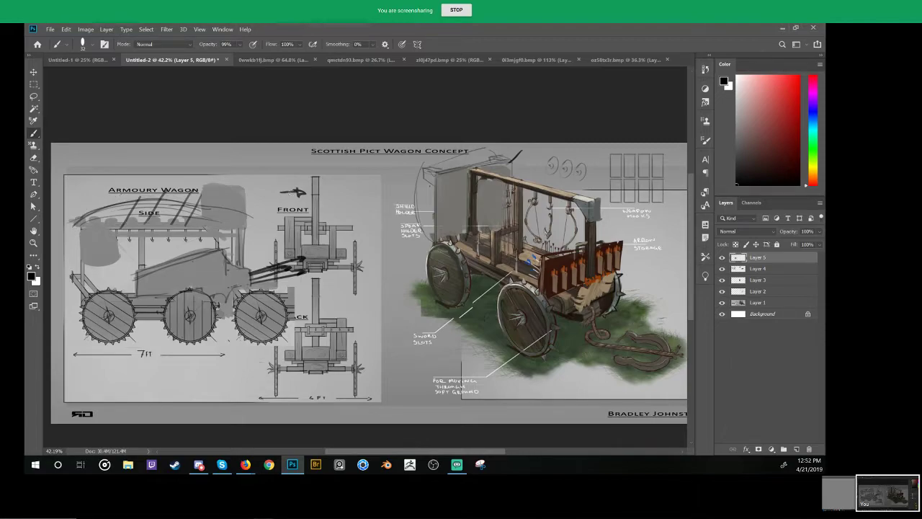
# Step: Group Layer 2 through Layer 5 and toggle the group's visibility to compare the paintover with the original
pyautogui.keyDown('shift'); pyautogui.click(761, 292); pyautogui.keyUp('shift')
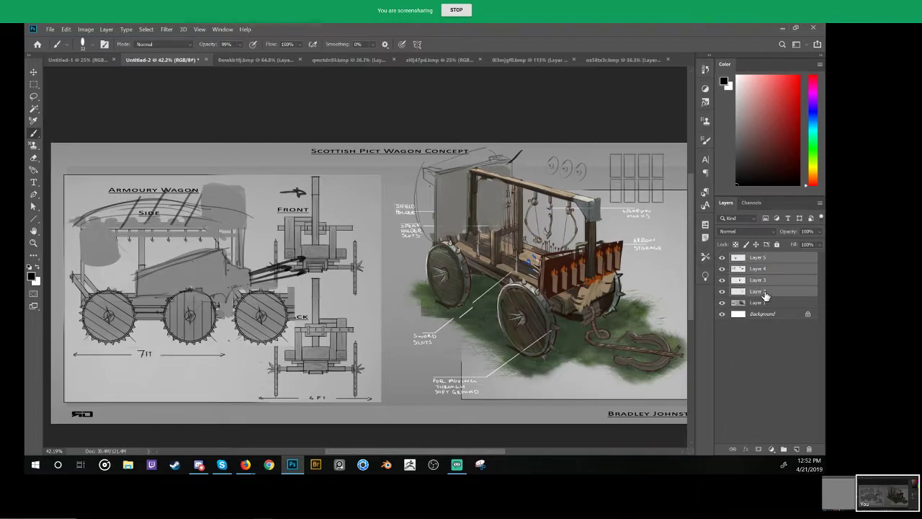
pyautogui.hotkey('ctrl', 'g')
pyautogui.click(722, 260)
pyautogui.click(722, 259)
pyautogui.moveTo(515, 299)
pyautogui.mouseDown()
pyautogui.moveTo(366, 325)
pyautogui.moveTo(400, 344)
pyautogui.moveTo(390, 314)
pyautogui.mouseUp()
pyautogui.press('b')
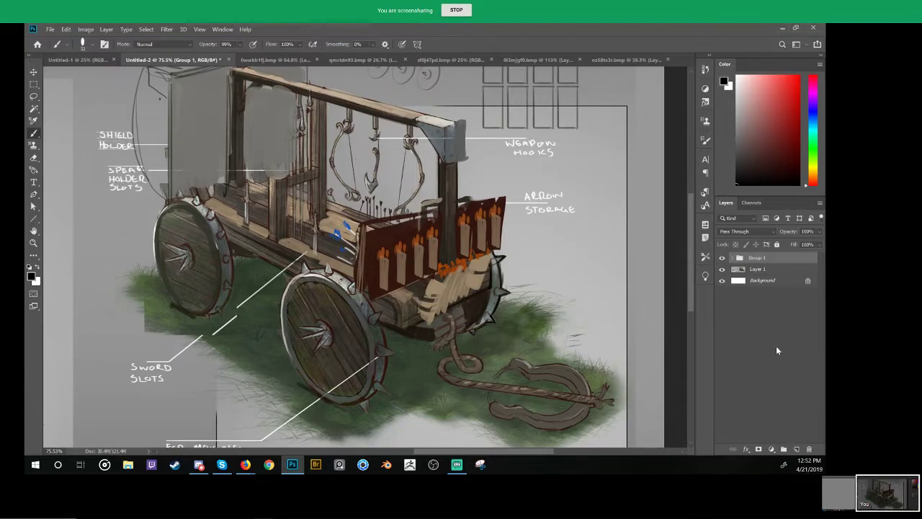
pyautogui.scroll(-2, 422, 241)
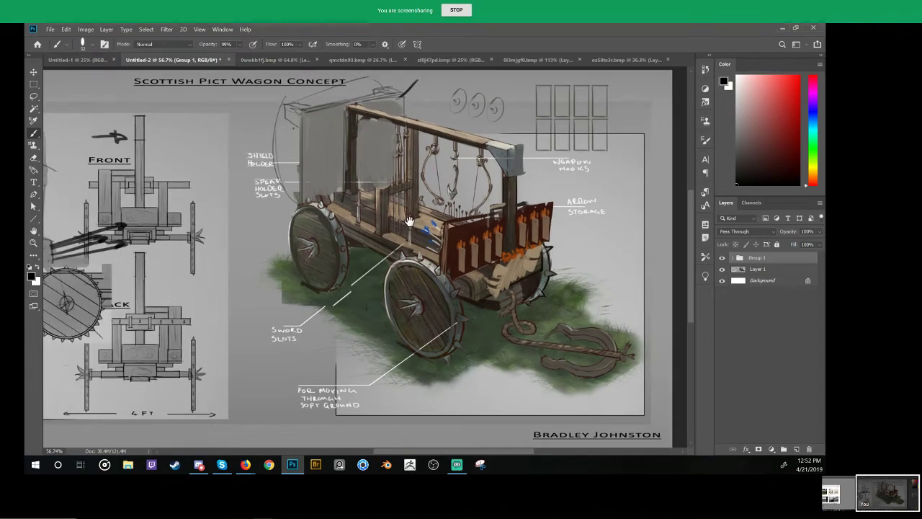
pyautogui.scroll(-1, 409, 222)
pyautogui.moveTo(345, 225); pyautogui.dragTo(391, 230)
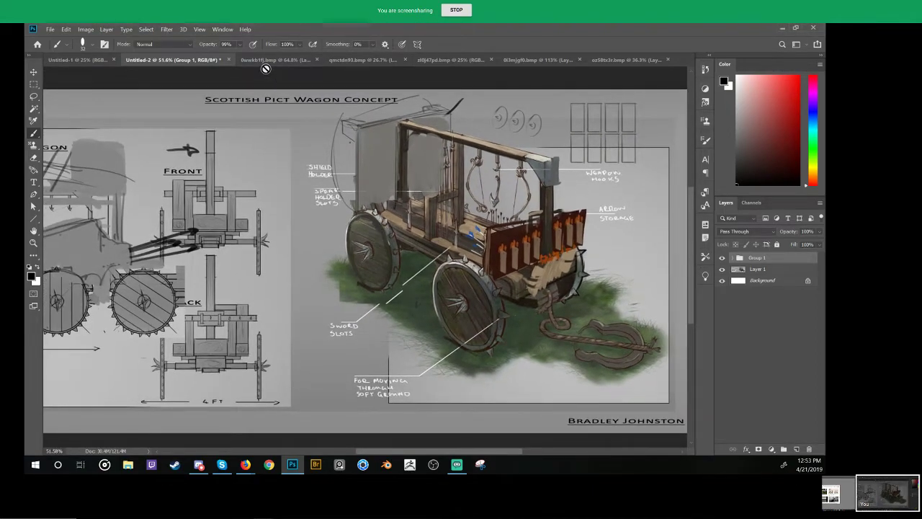
# Step: Look over the blue-and-red robot painting and the dark sci-fi interior in the other open documents
pyautogui.click(274, 60)
pyautogui.scroll(-2, 371, 224)
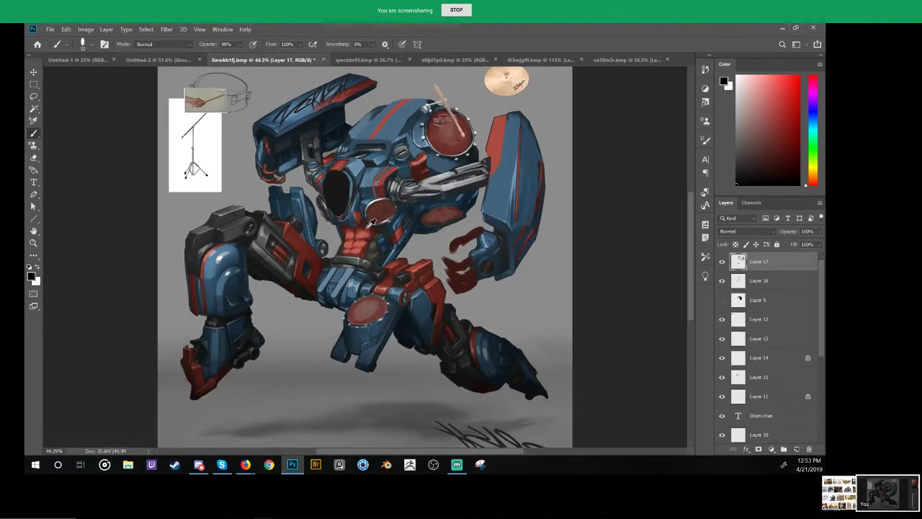
pyautogui.click(159, 60)
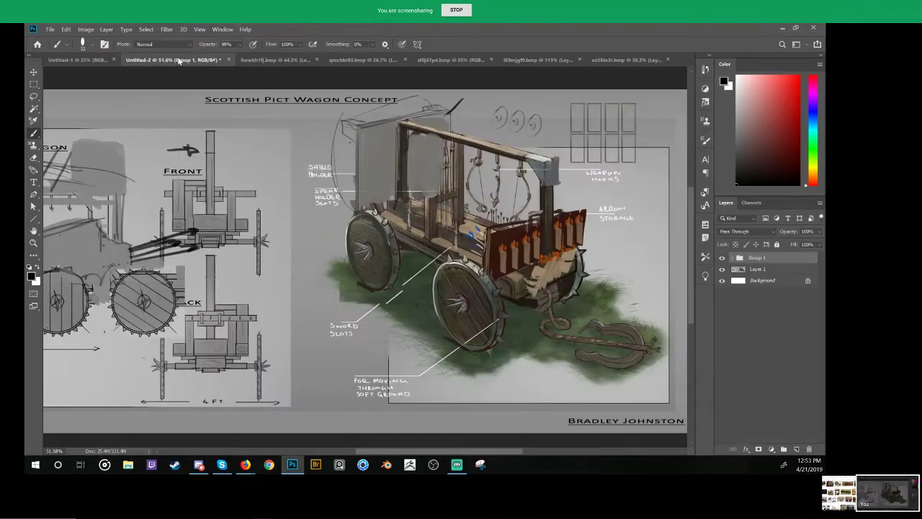
pyautogui.click(262, 62)
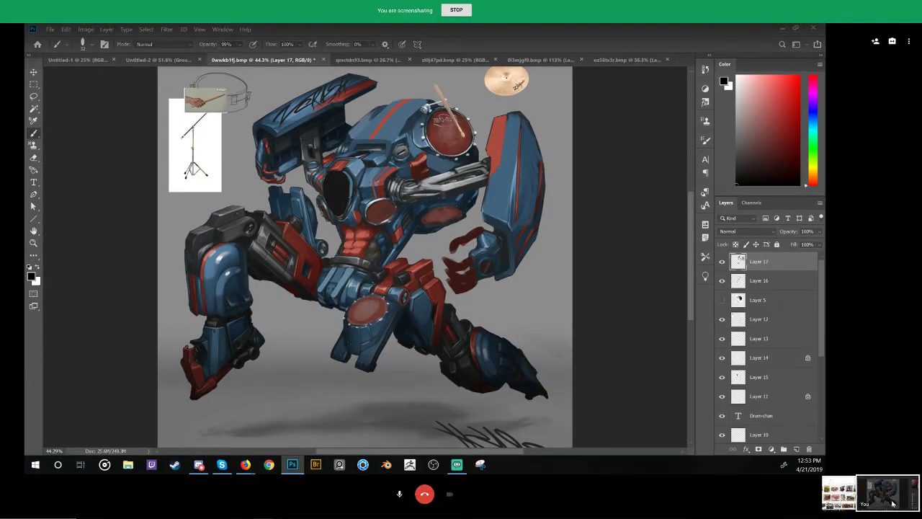
pyautogui.click(374, 61)
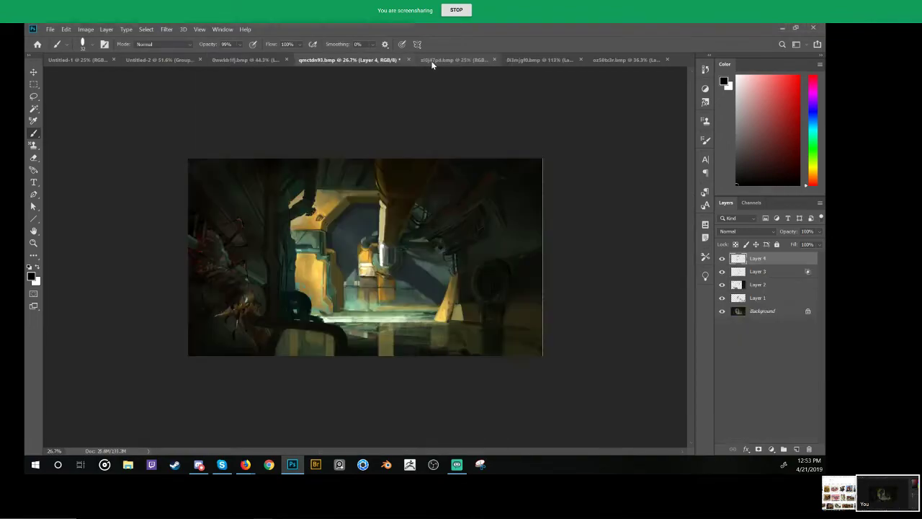
pyautogui.click(227, 60)
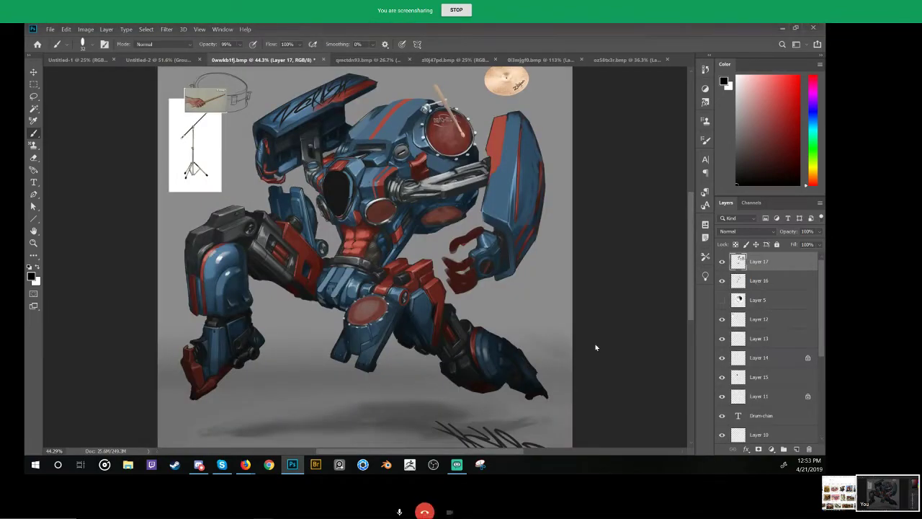
# Step: Switch to the other participant's shared browser and examine the medieval battle wagon results, previewing the Hussite illustration, the round tank model and the wagon replica
pyautogui.click(830, 491)
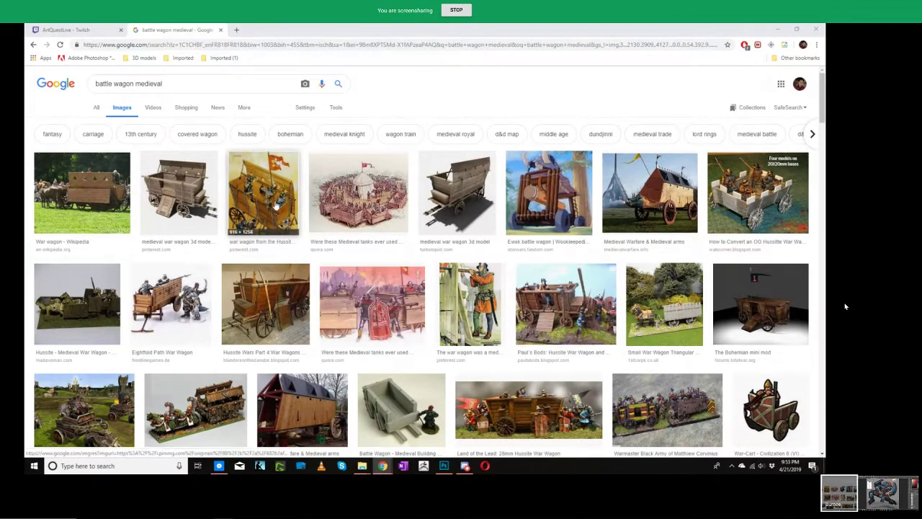
pyautogui.click(275, 206)
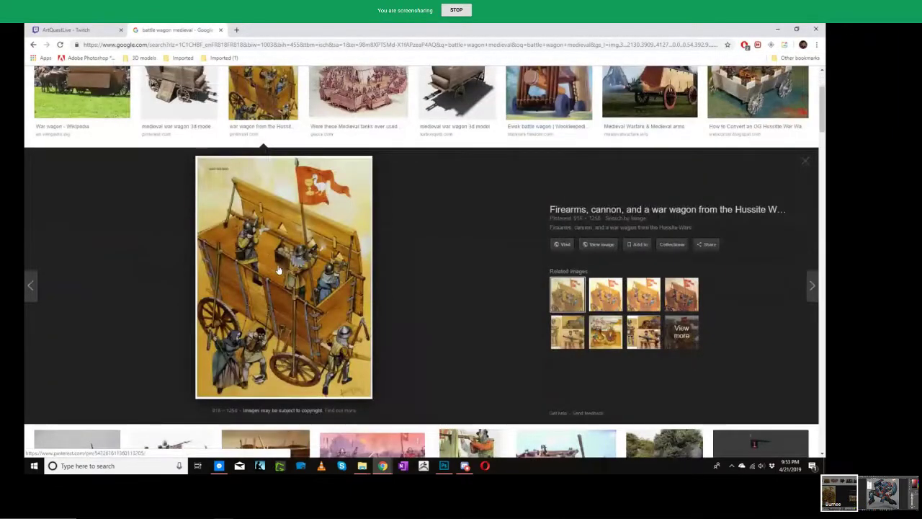
pyautogui.scroll(-3, 490, 280)
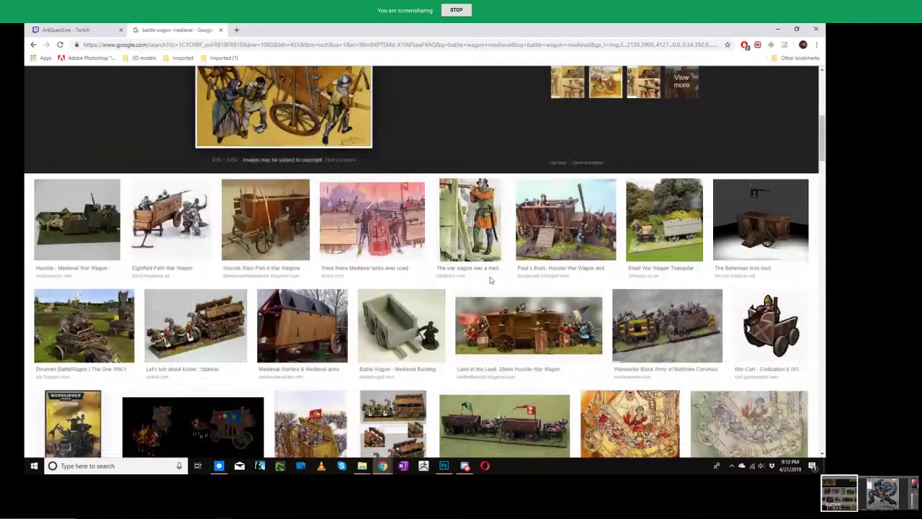
pyautogui.scroll(-5, 489, 280)
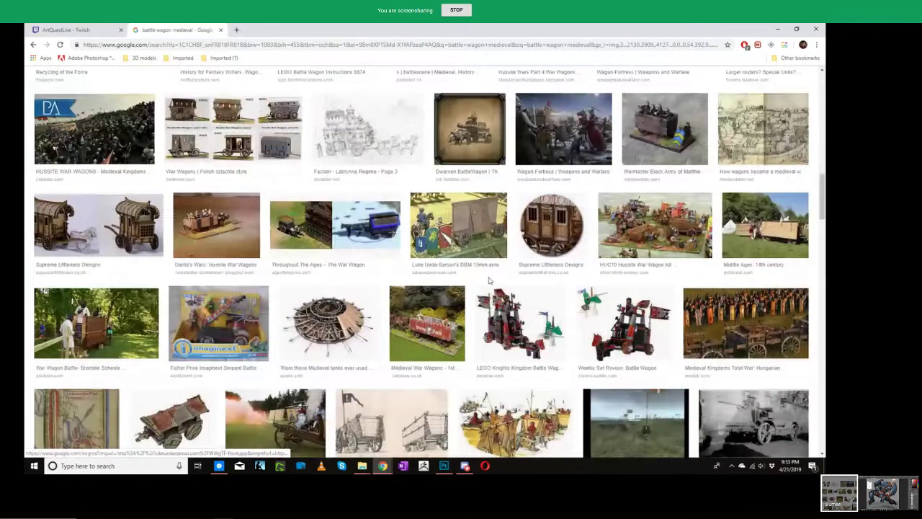
pyautogui.click(327, 324)
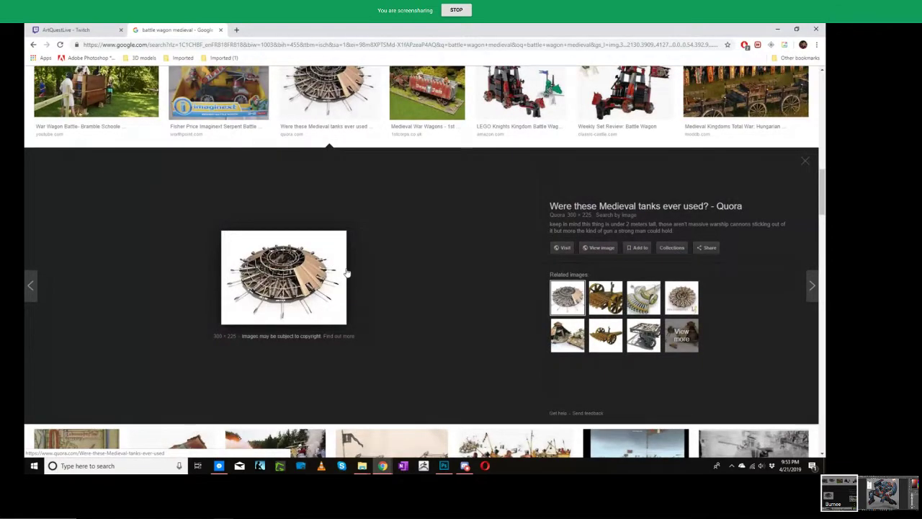
pyautogui.click(805, 162)
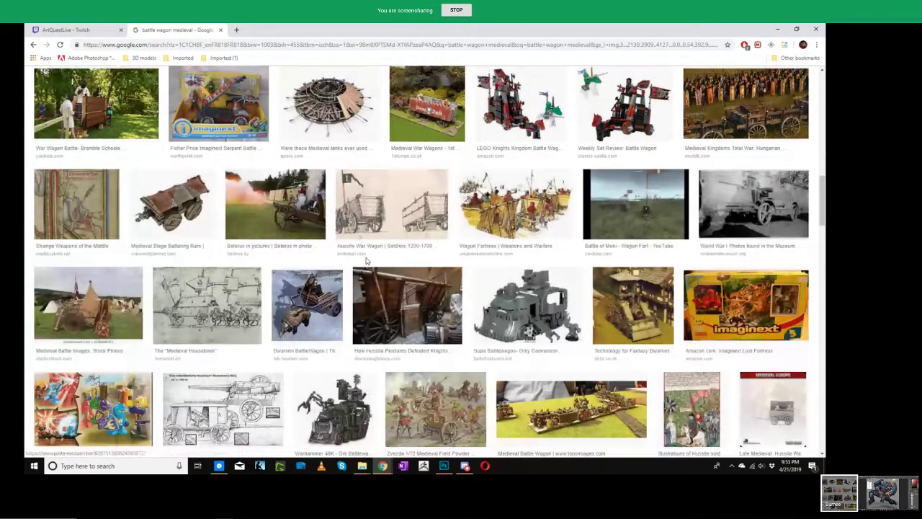
pyautogui.click(369, 274)
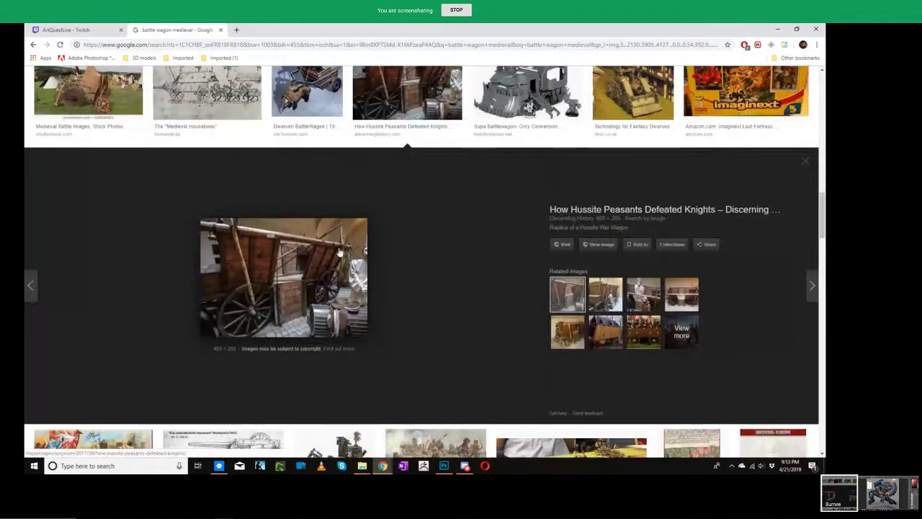
# Step: Return to the Hussite war wagon illustration and preview several of its related images
pyautogui.scroll(4, 342, 251)
pyautogui.scroll(10, 342, 249)
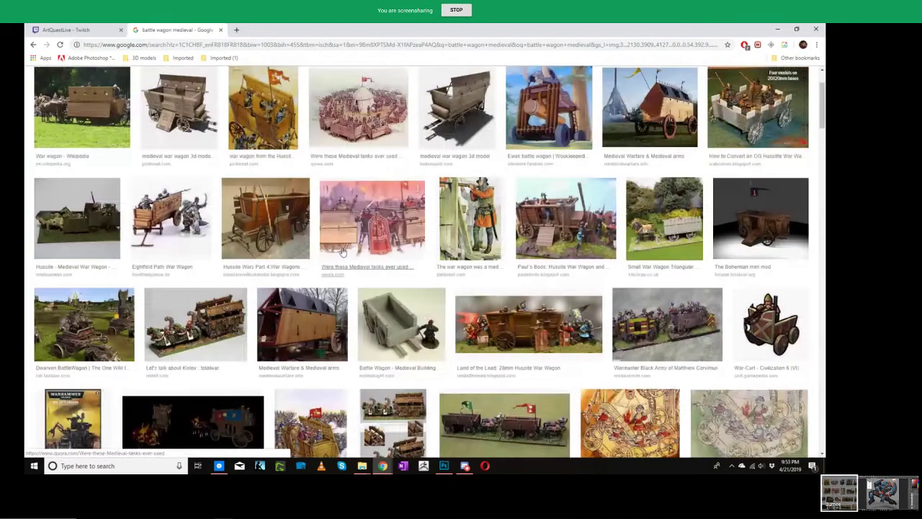
pyautogui.click(263, 191)
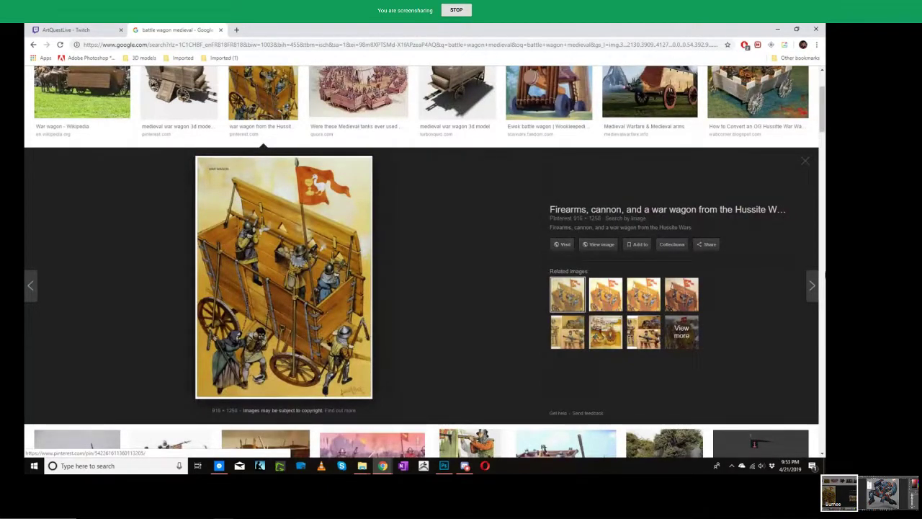
pyautogui.click(581, 336)
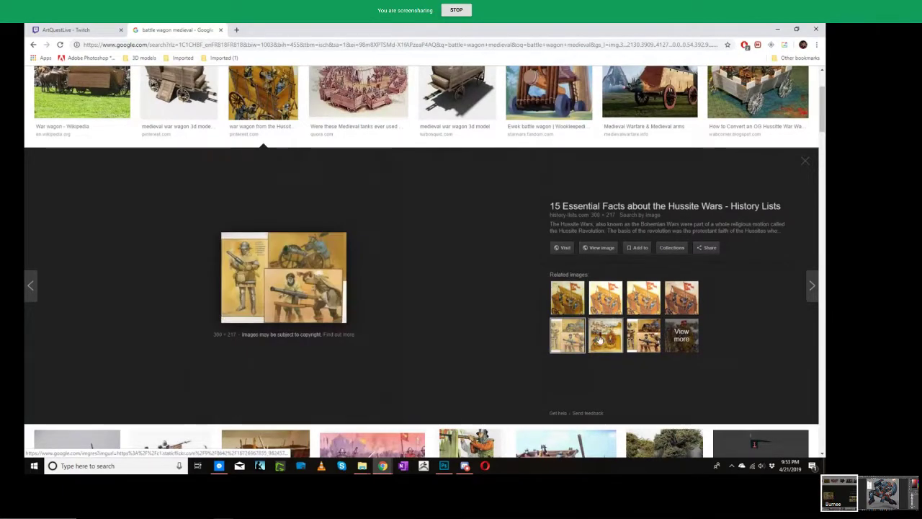
pyautogui.click(605, 336)
pyautogui.click(643, 297)
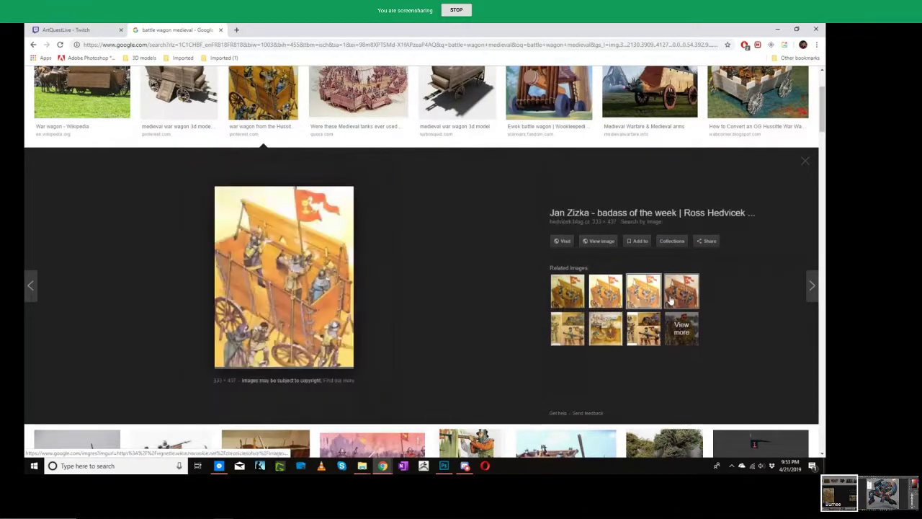
pyautogui.click(802, 164)
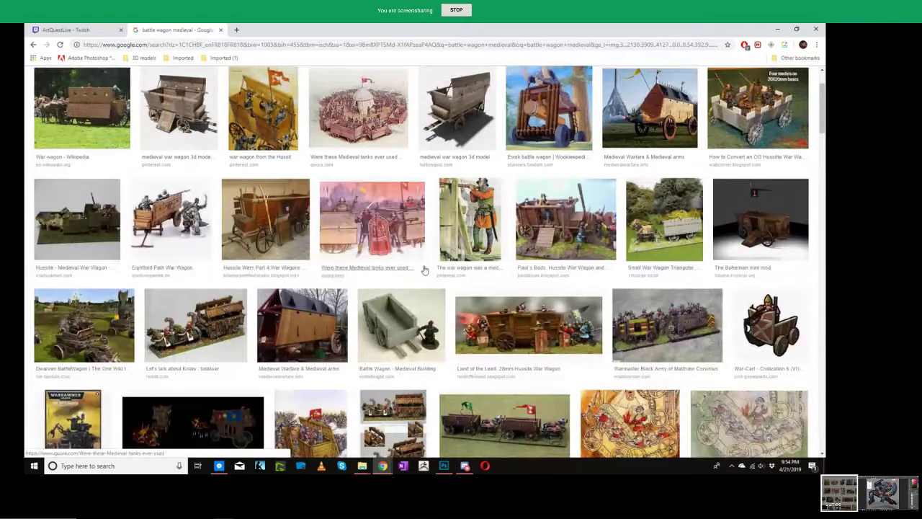
# Step: Preview the miniature Hussite war wagon and its related Trollbloods War Wagon and Carroccio models
pyautogui.click(76, 219)
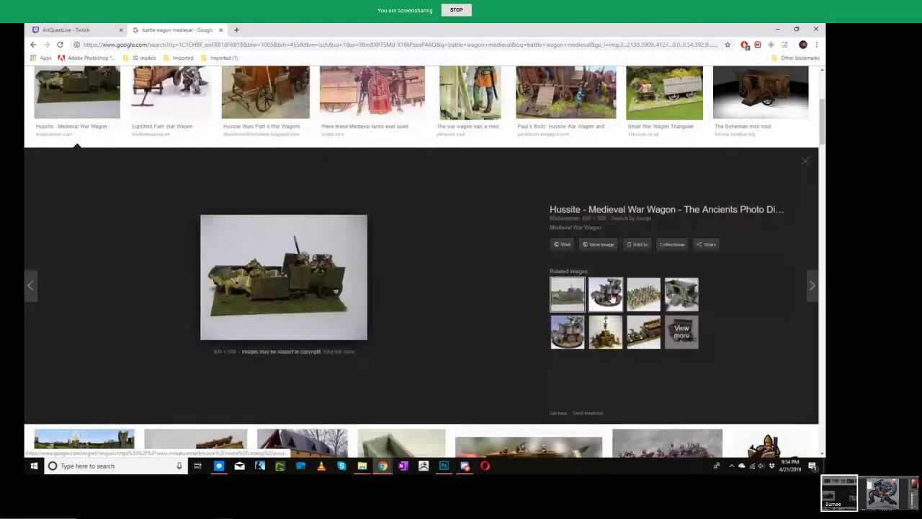
pyautogui.click(605, 293)
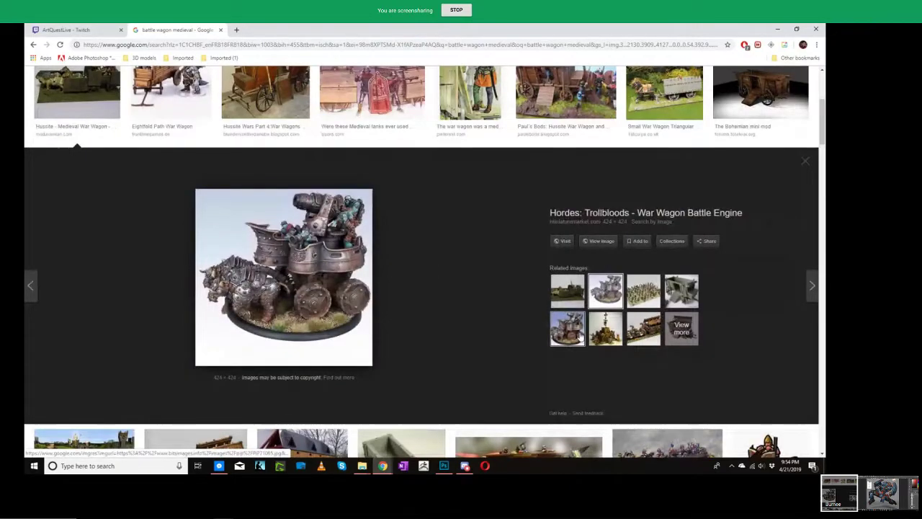
pyautogui.click(605, 328)
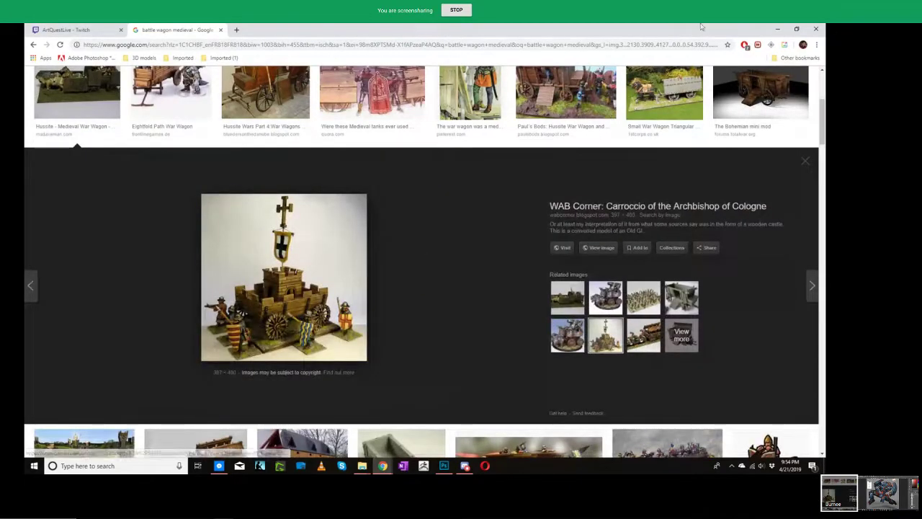
# Step: Switch to Photoshop, expand and show the caped green hero group, and hide its 02, 03 and 04 overpaint layers
pyautogui.click(777, 28)
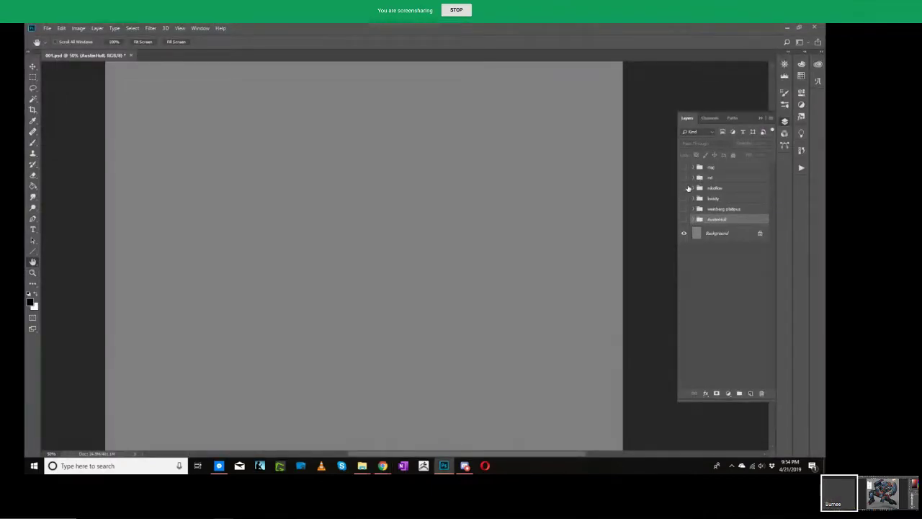
pyautogui.click(693, 188)
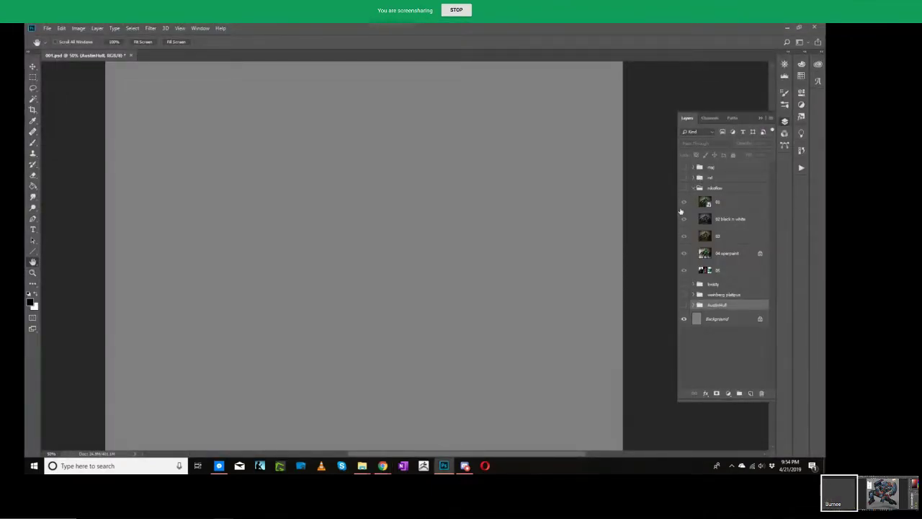
pyautogui.click(683, 188)
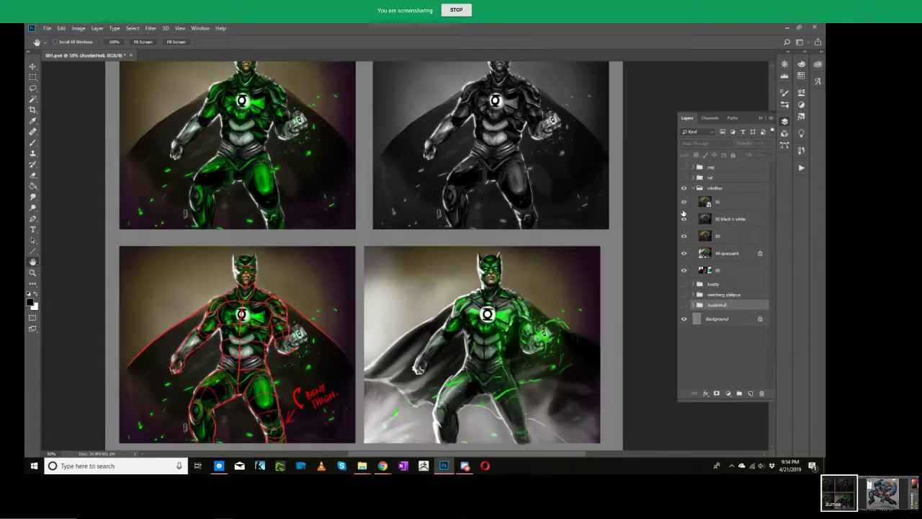
pyautogui.moveTo(683, 219); pyautogui.dragTo(684, 253)
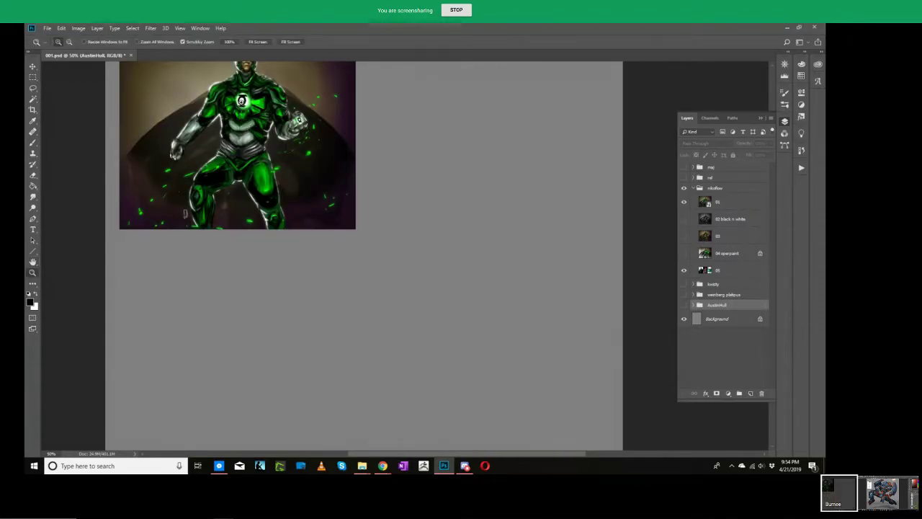
# Step: Examine the original caped green hero painting at 100%, from the mask down to the legs
pyautogui.keyDown('ctrl'); pyautogui.click(242, 100); pyautogui.keyUp('ctrl')
pyautogui.keyDown('ctrl'); pyautogui.click(252, 114); pyautogui.keyUp('ctrl')
pyautogui.moveTo(271, 146); pyautogui.dragTo(349, 248)
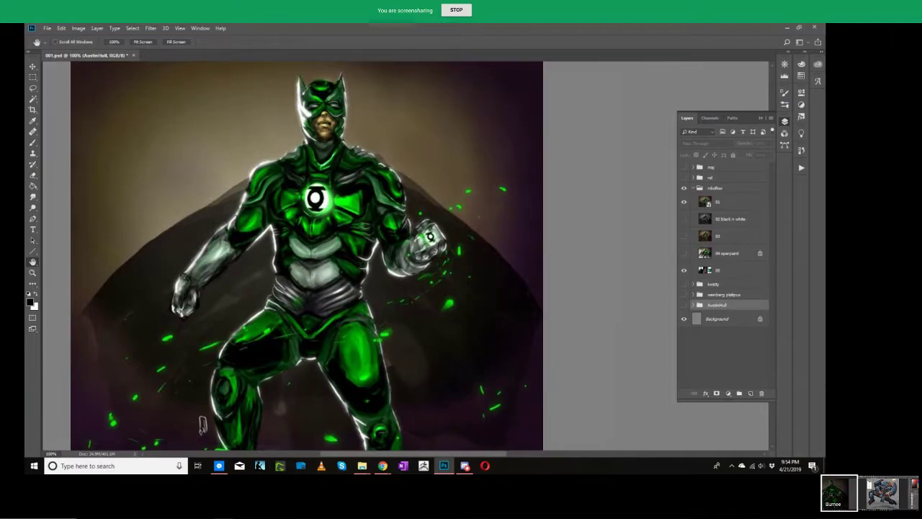
pyautogui.hotkey('alt', 'Tab')
pyautogui.hotkey('alt', 'Tab')
pyautogui.moveTo(345, 193)
pyautogui.mouseDown()
pyautogui.moveTo(341, 211)
pyautogui.moveTo(344, 146)
pyautogui.moveTo(349, 178)
pyautogui.mouseUp()
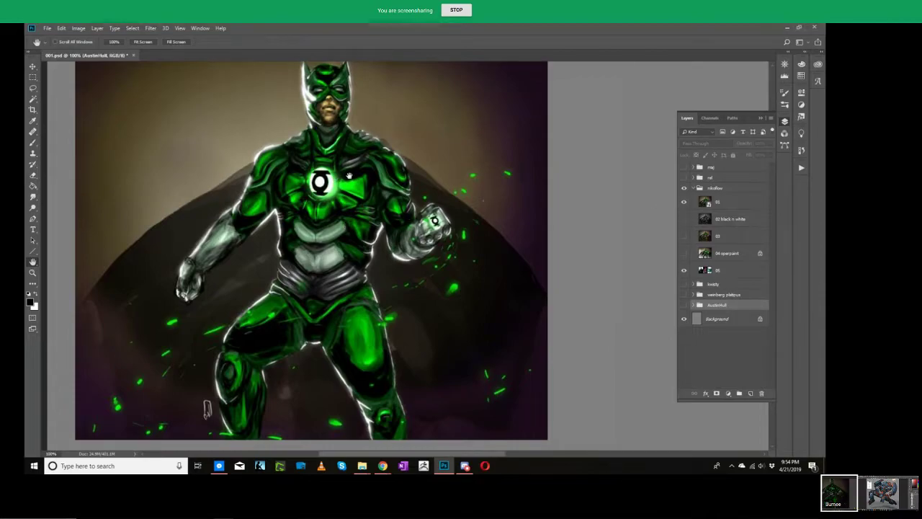
pyautogui.moveTo(346, 175); pyautogui.dragTo(350, 199)
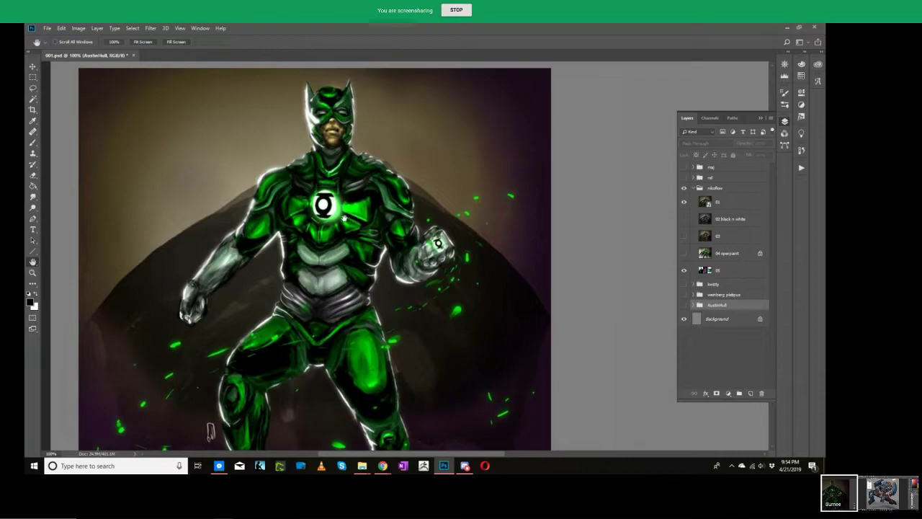
pyautogui.moveTo(332, 332); pyautogui.dragTo(327, 328)
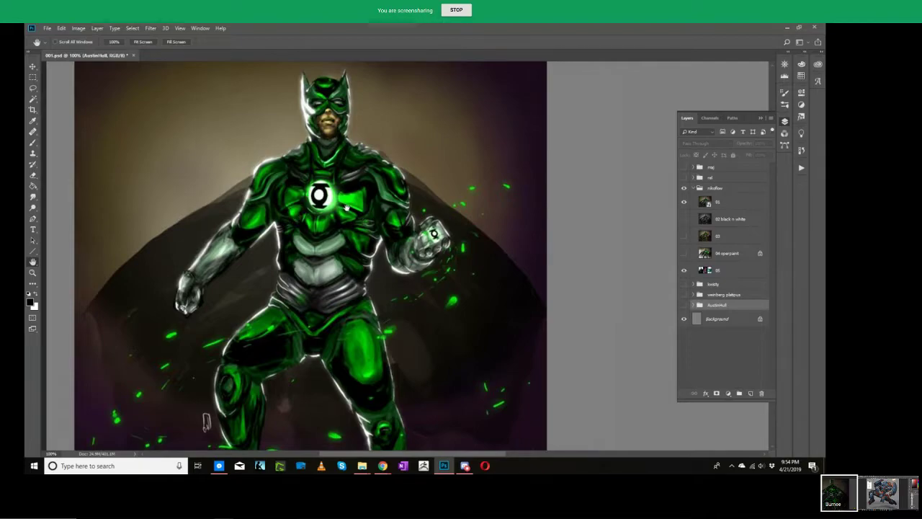
# Step: Show and select the 02 black n white layer, and compare the greyscale version with the original colour painting
pyautogui.click(683, 218)
pyautogui.click(718, 219)
pyautogui.moveTo(582, 226); pyautogui.dragTo(201, 234)
pyautogui.moveTo(381, 264); pyautogui.dragTo(659, 227)
pyautogui.moveTo(438, 255); pyautogui.dragTo(460, 291)
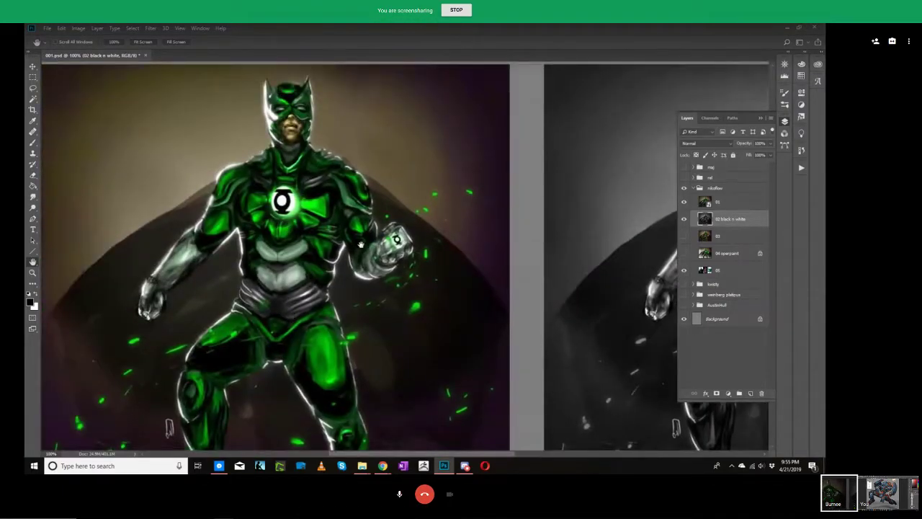
pyautogui.moveTo(510, 229); pyautogui.dragTo(428, 223)
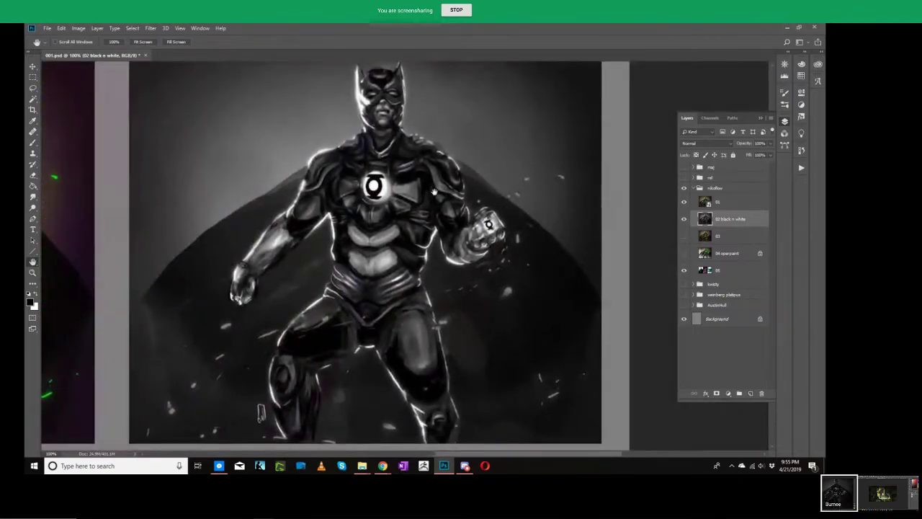
# Step: Examine the light and dark values across the figure and cape in the black-and-white version
pyautogui.moveTo(424, 296); pyautogui.dragTo(420, 268)
pyautogui.moveTo(354, 173); pyautogui.dragTo(356, 189)
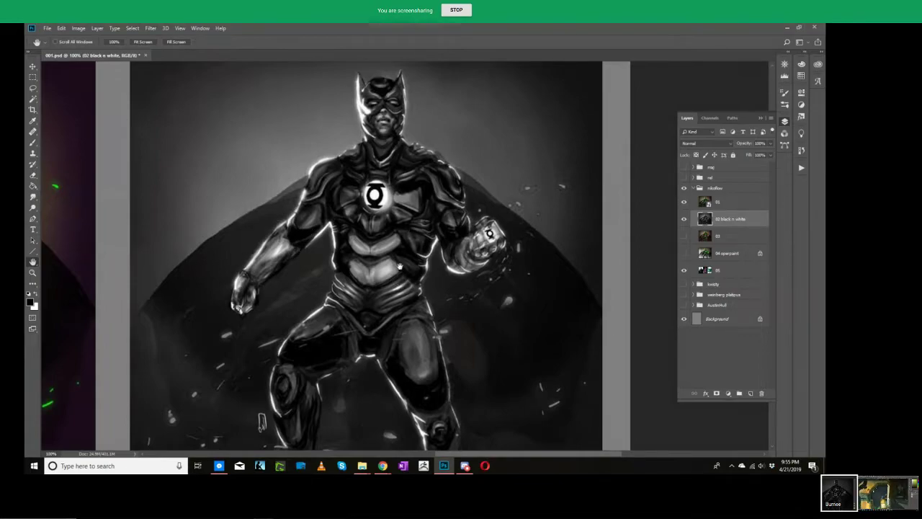
pyautogui.moveTo(400, 268); pyautogui.dragTo(399, 260)
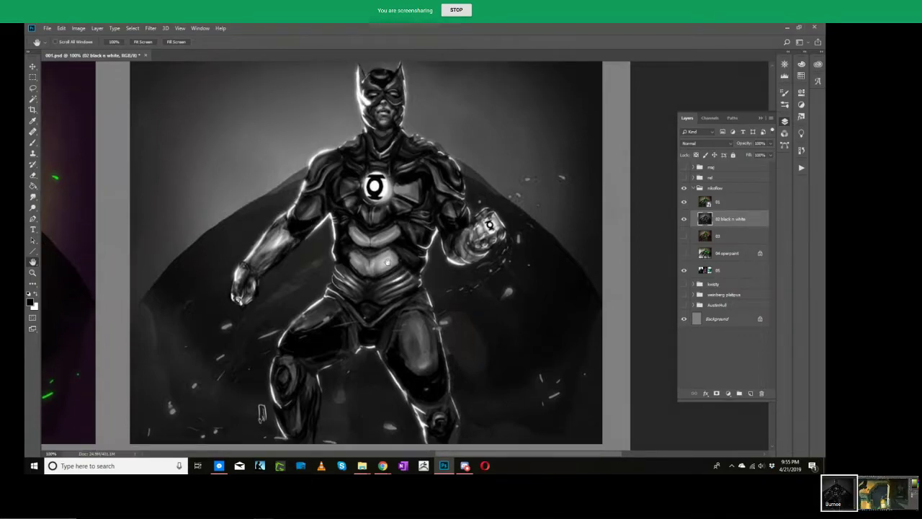
pyautogui.moveTo(342, 300); pyautogui.dragTo(315, 371)
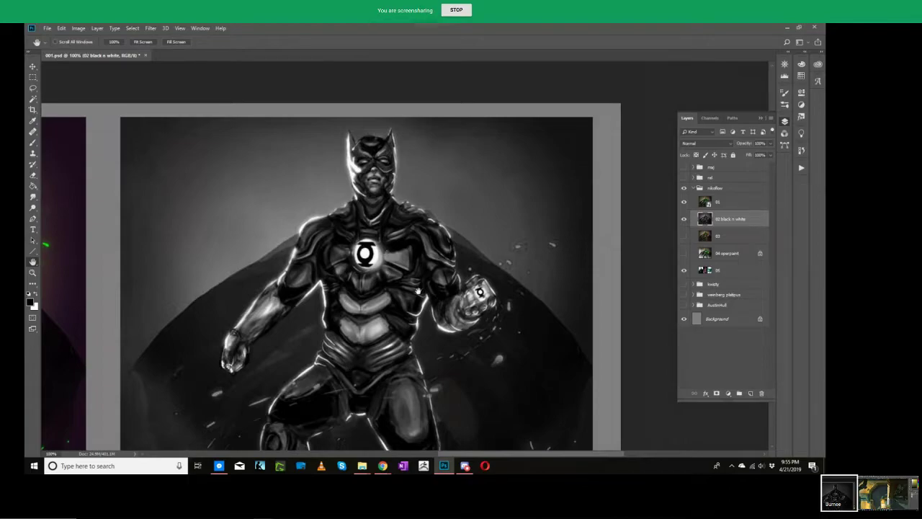
pyautogui.moveTo(325, 378); pyautogui.dragTo(429, 343)
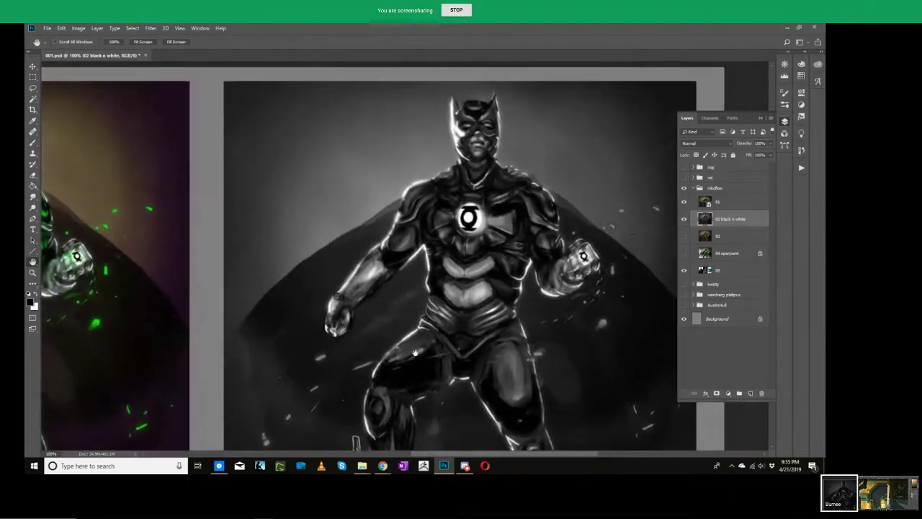
# Step: Show the 03 layer and bring its red anatomy overlay with the bent thigh note into view
pyautogui.click(683, 238)
pyautogui.moveTo(498, 293); pyautogui.dragTo(648, 169)
pyautogui.moveTo(288, 418); pyautogui.dragTo(543, 225)
pyautogui.moveTo(408, 355); pyautogui.dragTo(431, 223)
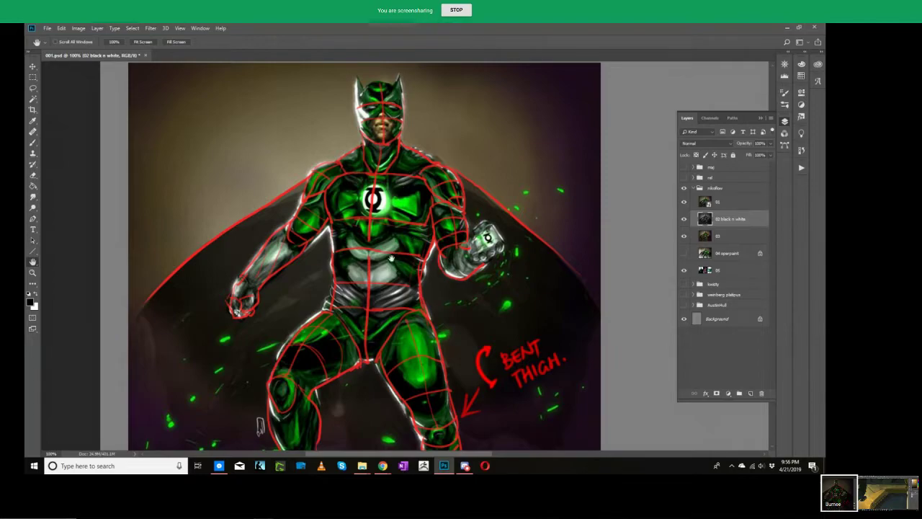
# Step: Compare the original colour painting with the red anatomy overlay, from the head down to the bent thigh note
pyautogui.moveTo(358, 318); pyautogui.dragTo(309, 248)
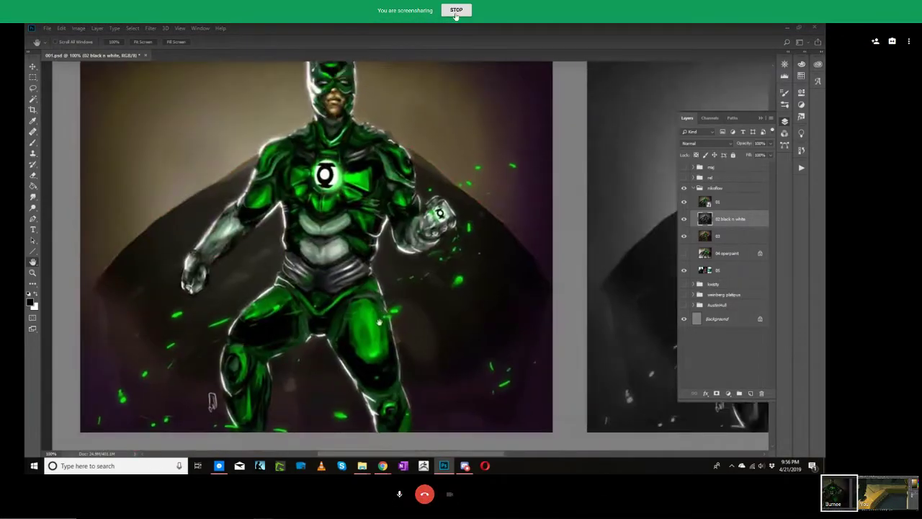
pyautogui.click(456, 11)
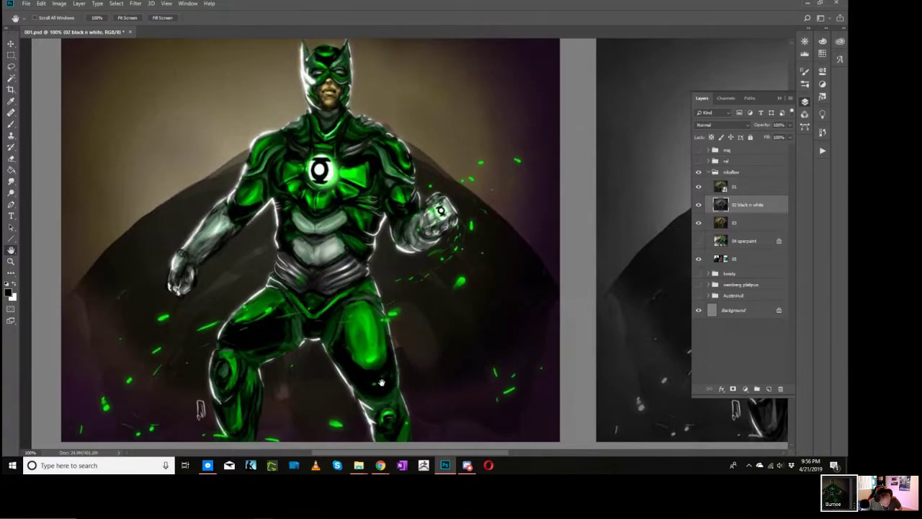
pyautogui.moveTo(381, 382); pyautogui.dragTo(354, 254)
pyautogui.moveTo(365, 363); pyautogui.dragTo(337, 159)
pyautogui.moveTo(359, 322)
pyautogui.mouseDown()
pyautogui.moveTo(357, 127)
pyautogui.moveTo(380, 329)
pyautogui.mouseUp()
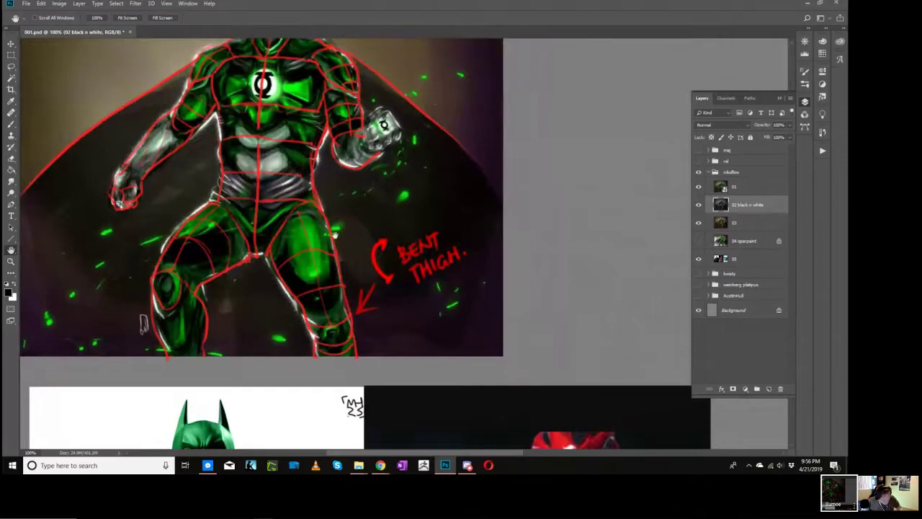
pyautogui.moveTo(355, 198); pyautogui.dragTo(344, 280)
pyautogui.moveTo(373, 226); pyautogui.dragTo(379, 241)
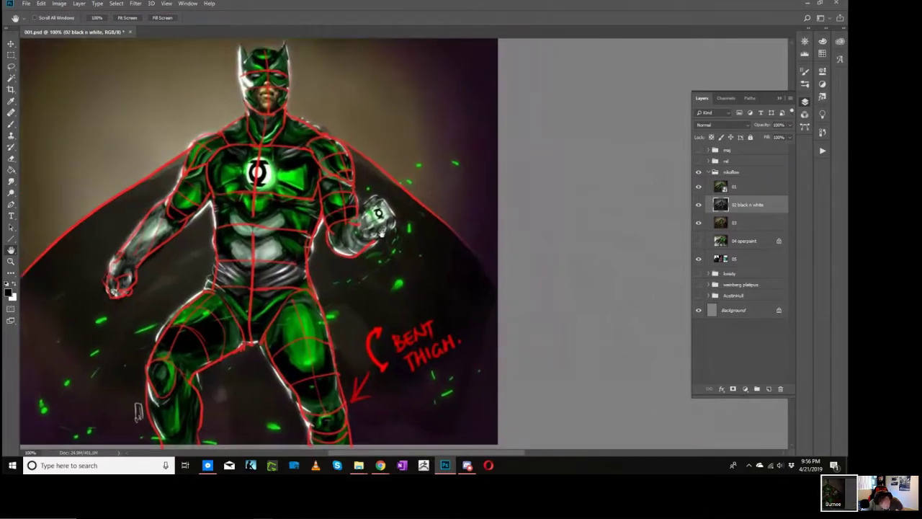
# Step: Show the 04 overpaint layer and compare its repainted hero and cape with the red anatomy overlay
pyautogui.click(696, 243)
pyautogui.moveTo(492, 197); pyautogui.dragTo(88, 241)
pyautogui.moveTo(392, 255); pyautogui.dragTo(773, 242)
pyautogui.moveTo(242, 279); pyautogui.dragTo(307, 260)
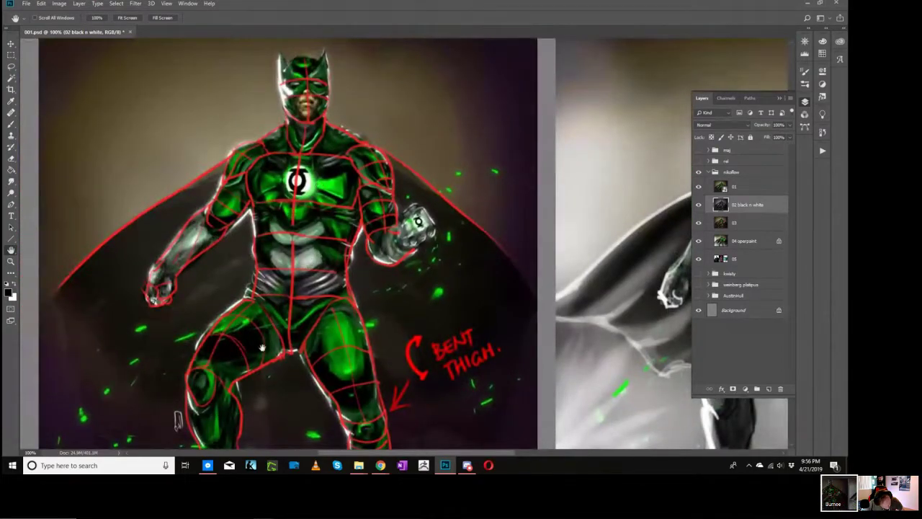
pyautogui.moveTo(461, 201)
pyautogui.mouseDown()
pyautogui.moveTo(356, 218)
pyautogui.moveTo(68, 208)
pyautogui.mouseUp()
pyautogui.moveTo(445, 257); pyautogui.dragTo(384, 242)
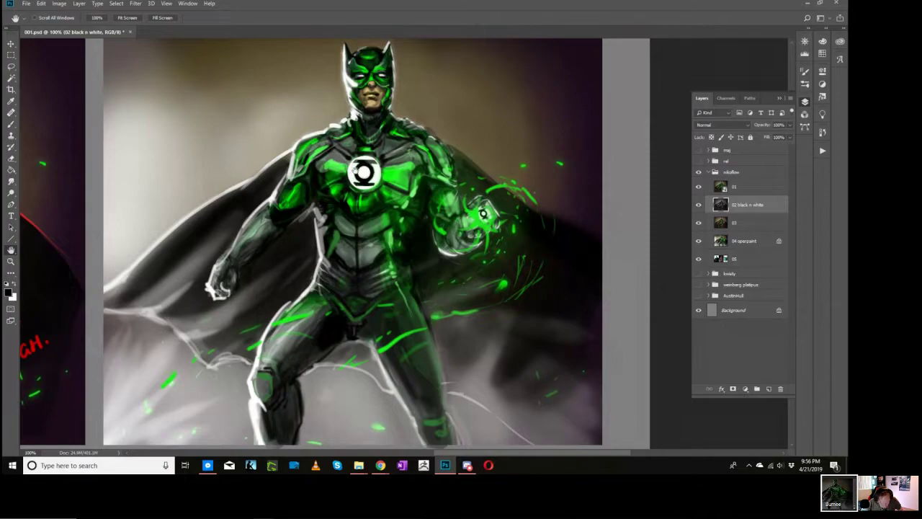
pyautogui.moveTo(355, 165); pyautogui.dragTo(352, 184)
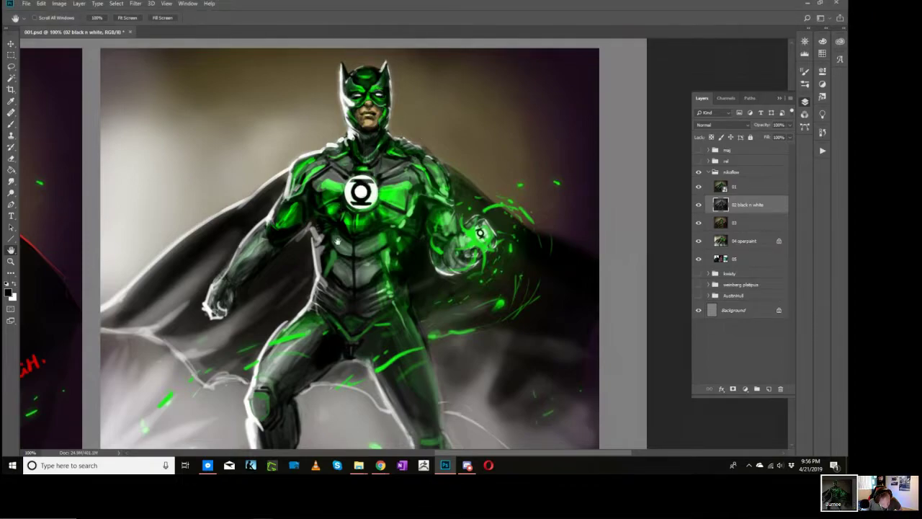
# Step: Compare the original colour painting with the overpainted version, checking the pose, cape and background lighting
pyautogui.moveTo(336, 242); pyautogui.dragTo(490, 253)
pyautogui.moveTo(43, 144); pyautogui.dragTo(379, 290)
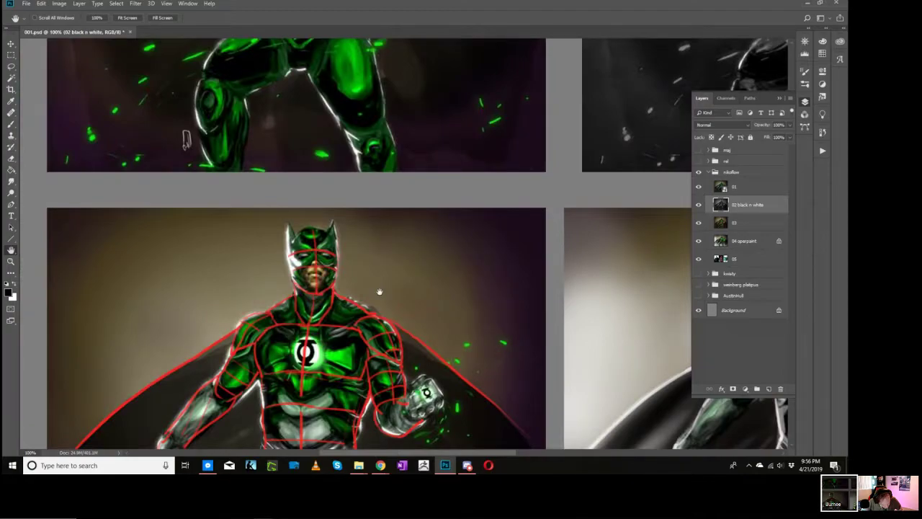
pyautogui.moveTo(312, 57); pyautogui.dragTo(265, 200)
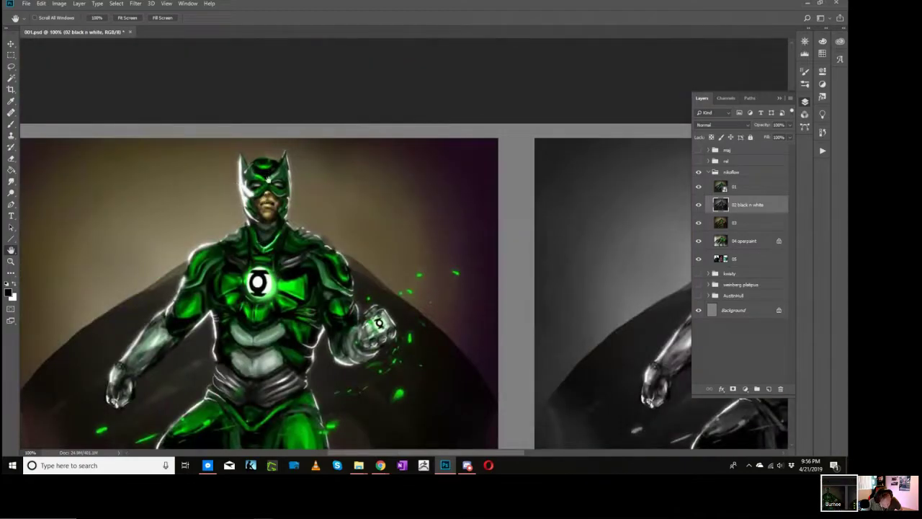
pyautogui.moveTo(450, 330); pyautogui.dragTo(303, 101)
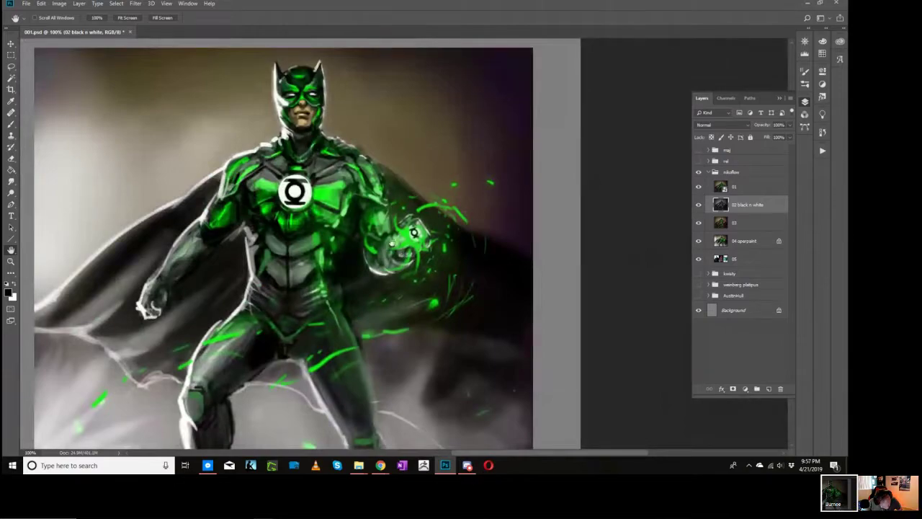
pyautogui.moveTo(286, 206); pyautogui.dragTo(471, 343)
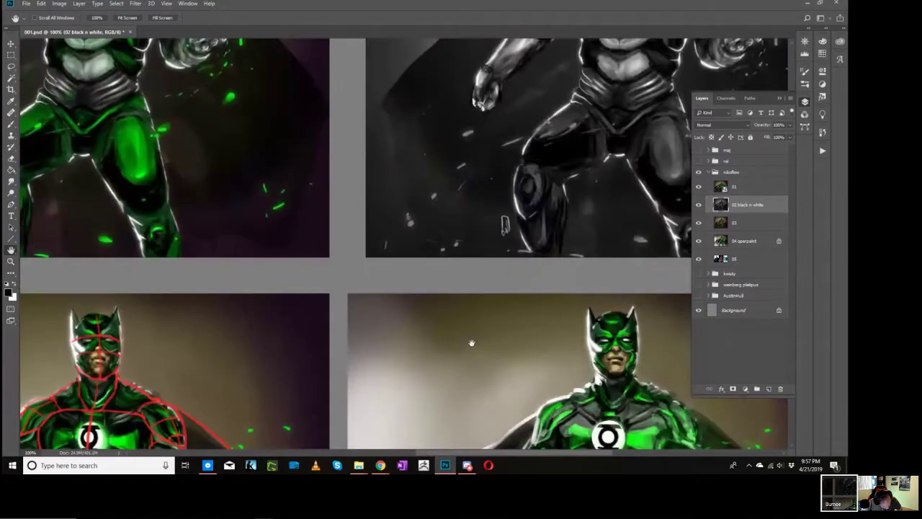
pyautogui.moveTo(373, 291); pyautogui.dragTo(366, 278)
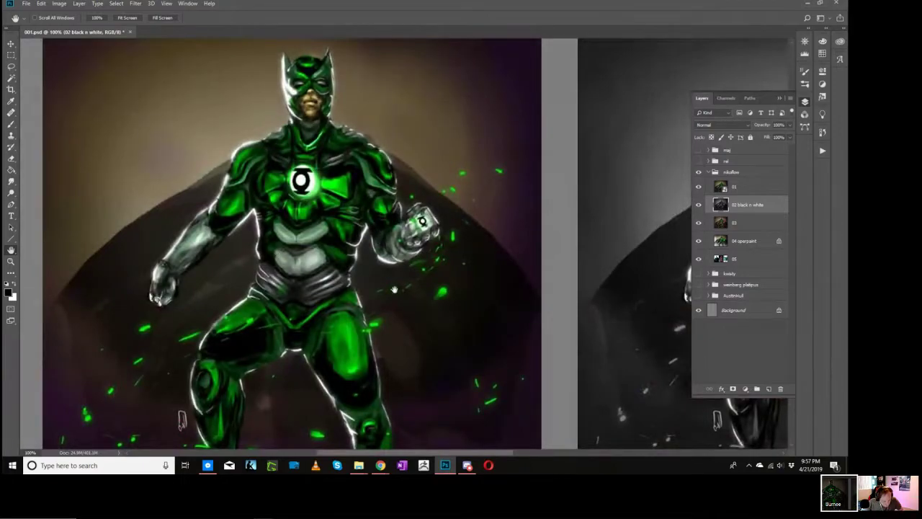
pyautogui.moveTo(531, 334); pyautogui.dragTo(306, 195)
pyautogui.moveTo(398, 242); pyautogui.dragTo(455, 210)
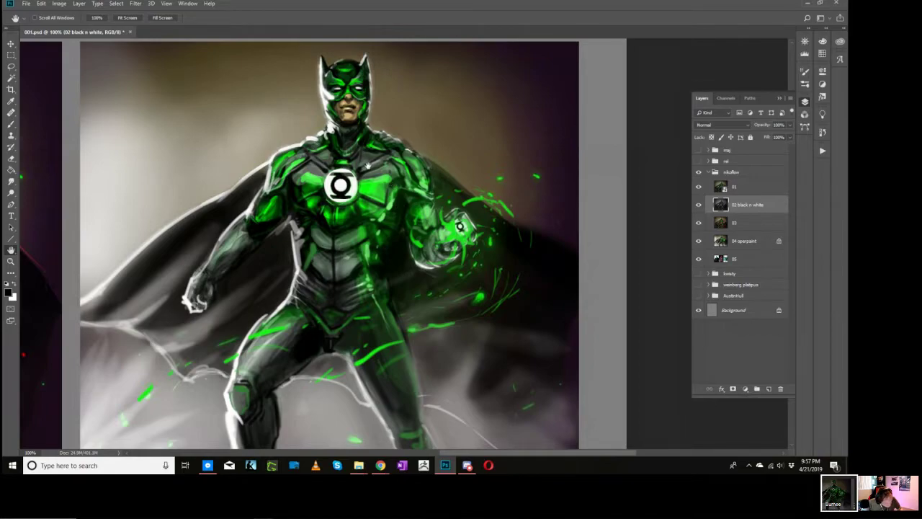
# Step: Examine the overpaint's mask, torso and glowing fist against the black-and-white and original versions
pyautogui.moveTo(368, 166); pyautogui.dragTo(368, 202)
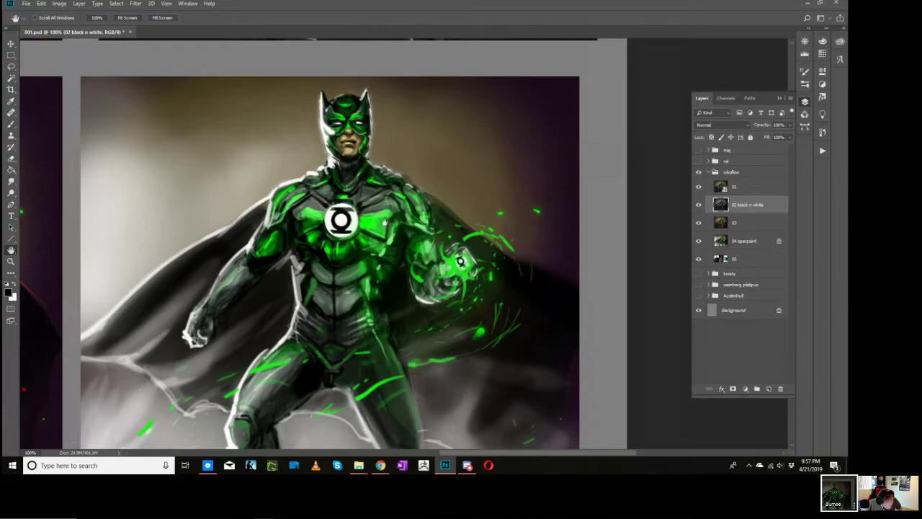
pyautogui.moveTo(362, 177); pyautogui.dragTo(357, 226)
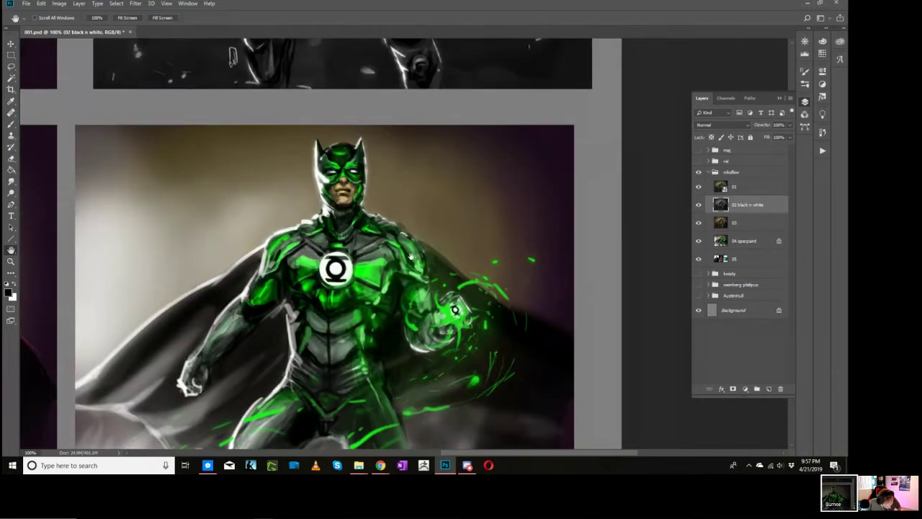
pyautogui.moveTo(434, 328); pyautogui.dragTo(422, 286)
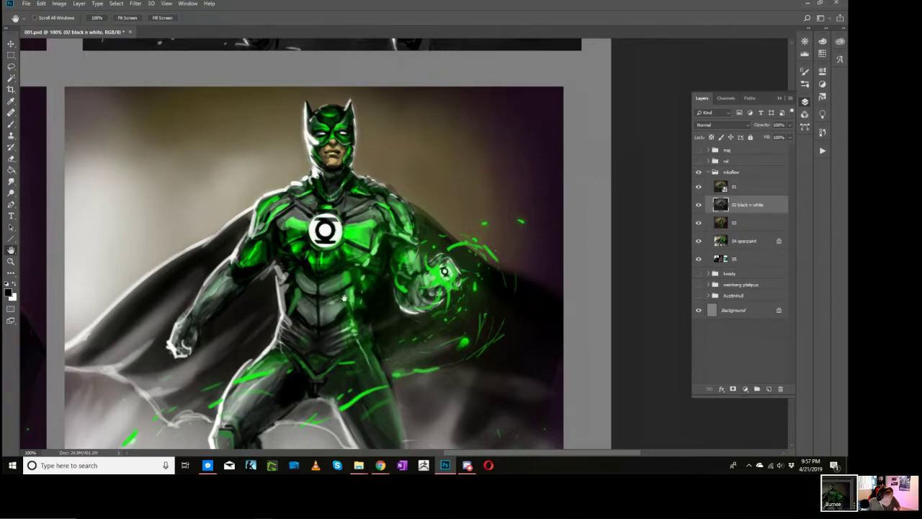
pyautogui.moveTo(343, 219); pyautogui.dragTo(359, 303)
pyautogui.moveTo(346, 173); pyautogui.dragTo(360, 350)
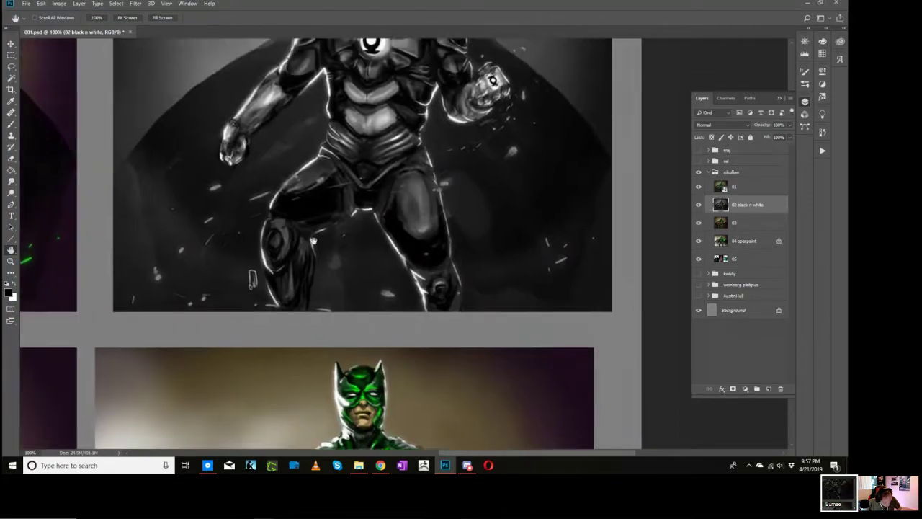
pyautogui.moveTo(237, 208); pyautogui.dragTo(382, 298)
pyautogui.moveTo(99, 207)
pyautogui.mouseDown()
pyautogui.moveTo(279, 274)
pyautogui.moveTo(292, 237)
pyautogui.moveTo(331, 277)
pyautogui.mouseUp()
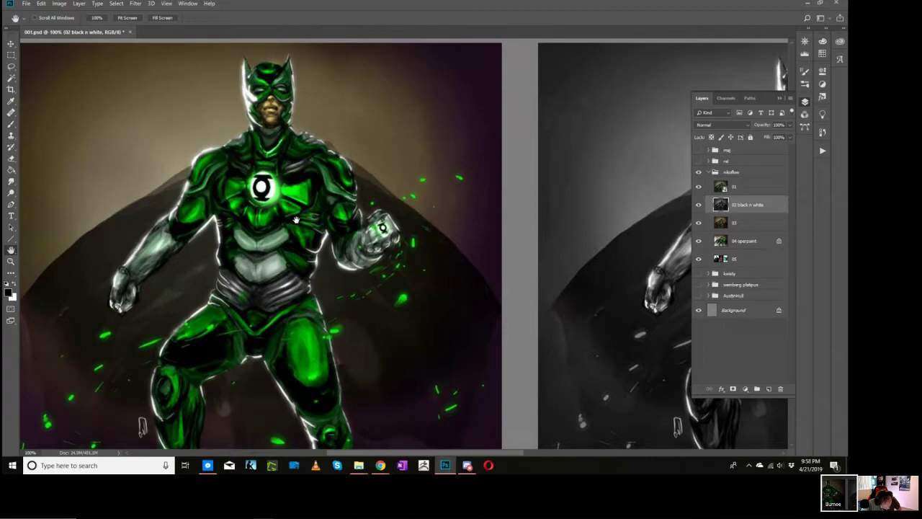
# Step: Examine the original painting's mask, shoulders and chest emblem at 300%
pyautogui.press('z')
pyautogui.click(277, 142)
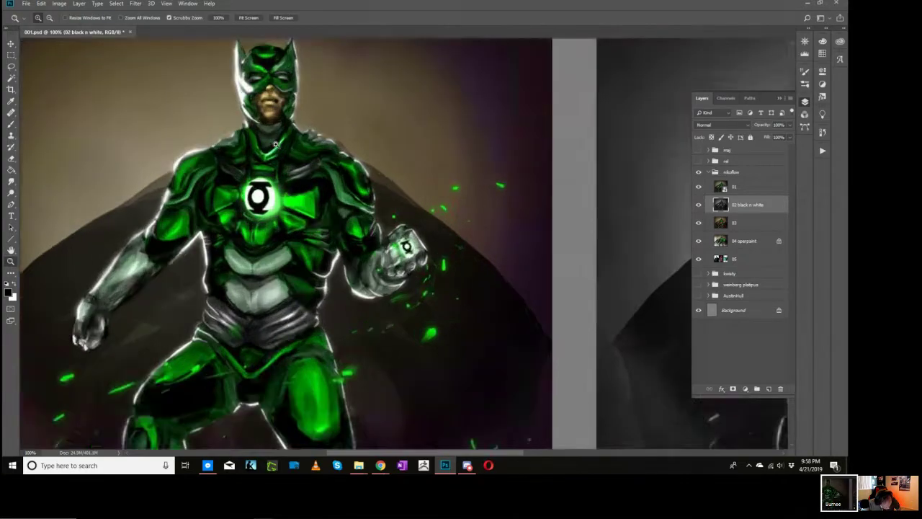
pyautogui.click(273, 170)
pyautogui.press('space')
pyautogui.moveTo(292, 199); pyautogui.dragTo(370, 306)
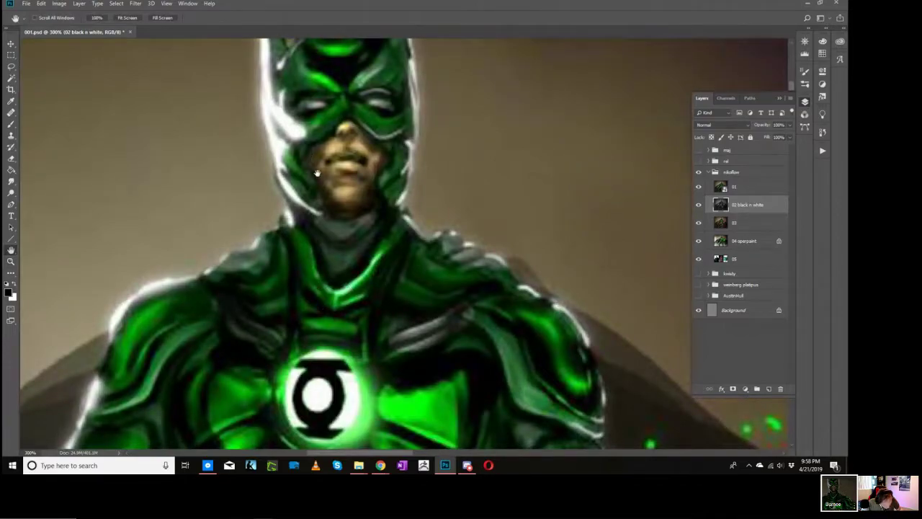
pyautogui.moveTo(335, 321); pyautogui.dragTo(316, 188)
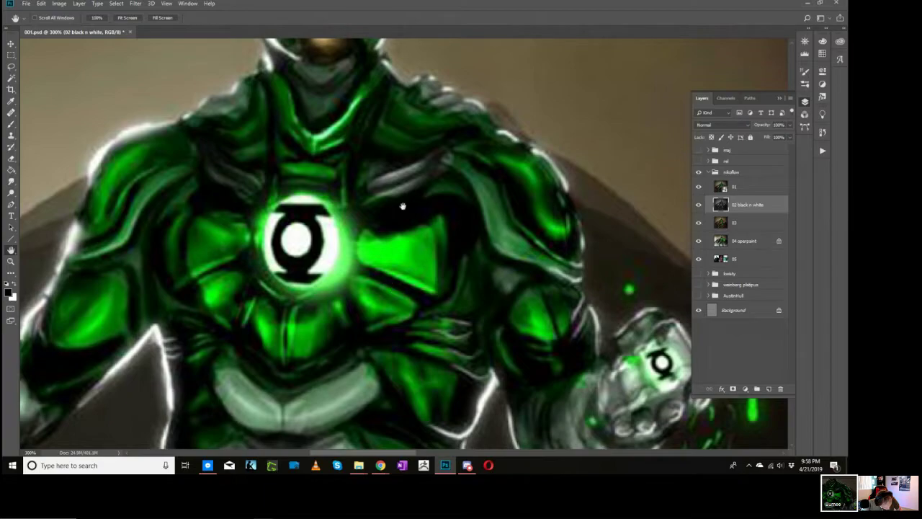
# Step: Zoom out to 50% and bring the three costume reference photos below the paintings into view
pyautogui.press('z')
pyautogui.keyDown('alt'); pyautogui.click(386, 288); pyautogui.keyUp('alt')
pyautogui.keyDown('alt'); pyautogui.click(425, 317); pyautogui.keyUp('alt')
pyautogui.keyDown('alt'); pyautogui.click(428, 338); pyautogui.keyUp('alt')
pyautogui.keyDown('alt'); pyautogui.click(429, 359); pyautogui.keyUp('alt')
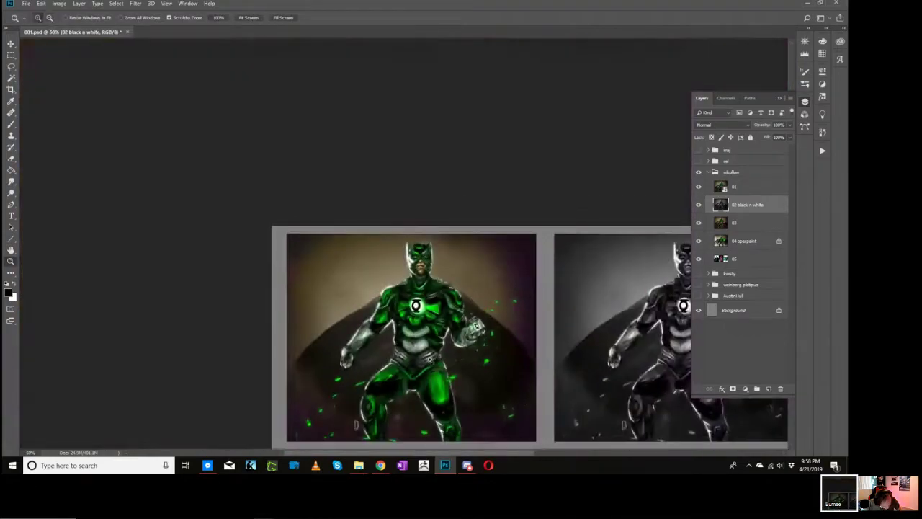
pyautogui.press('h')
pyautogui.moveTo(470, 380); pyautogui.dragTo(314, 57)
pyautogui.moveTo(375, 225); pyautogui.dragTo(351, 161)
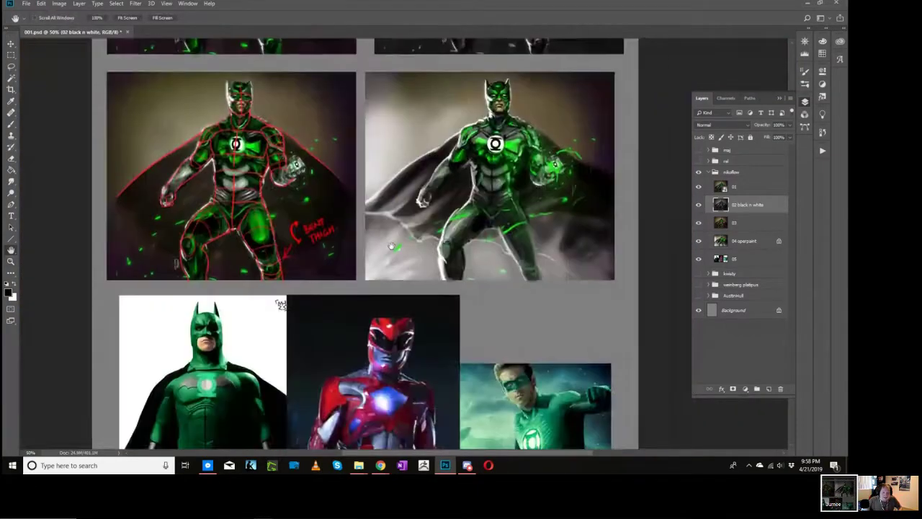
pyautogui.moveTo(411, 358); pyautogui.dragTo(476, 219)
# Step: Examine the green Batman reference at 200%, from the chest emblem and abdominal armour to the gauntlets and belt
pyautogui.press('z')
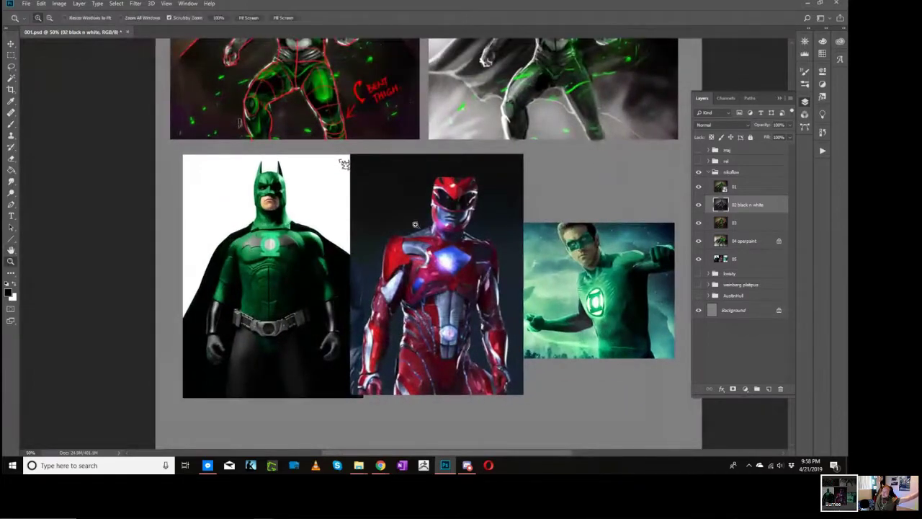
pyautogui.click(469, 262)
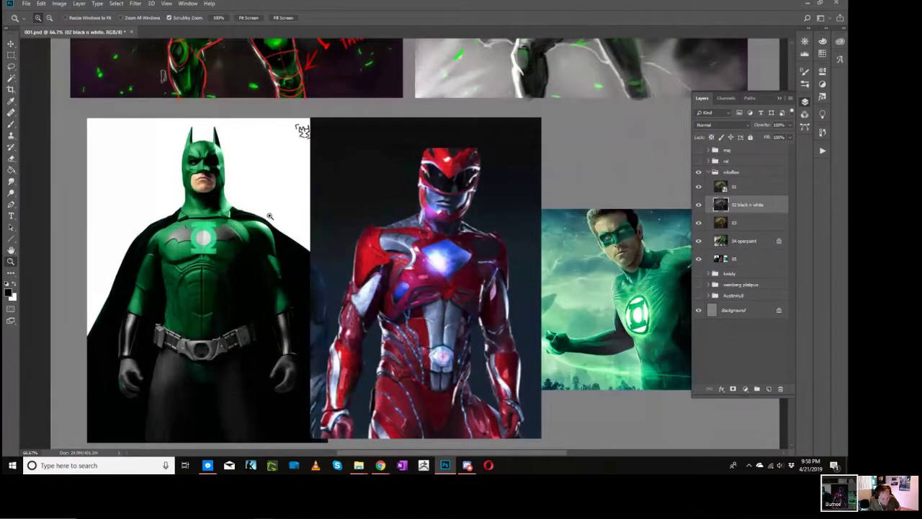
pyautogui.click(173, 178)
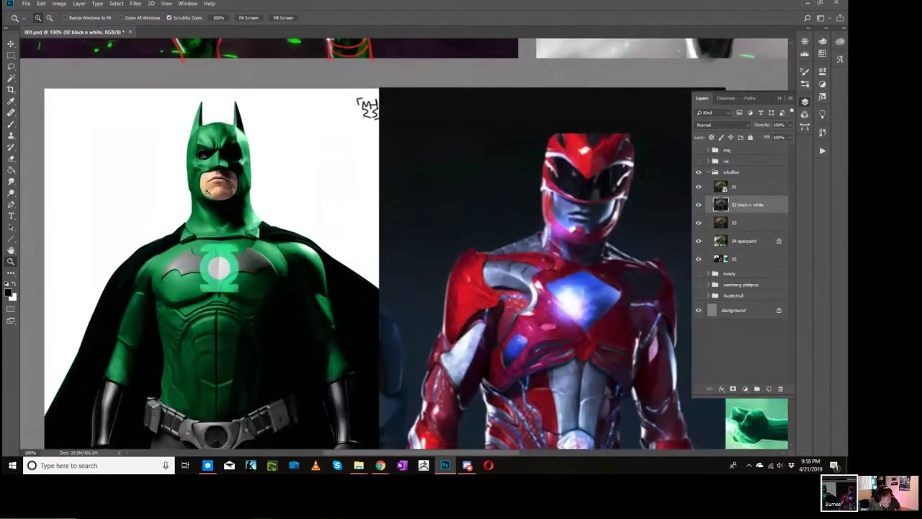
pyautogui.click(207, 192)
pyautogui.press('space')
pyautogui.moveTo(321, 218); pyautogui.dragTo(420, 121)
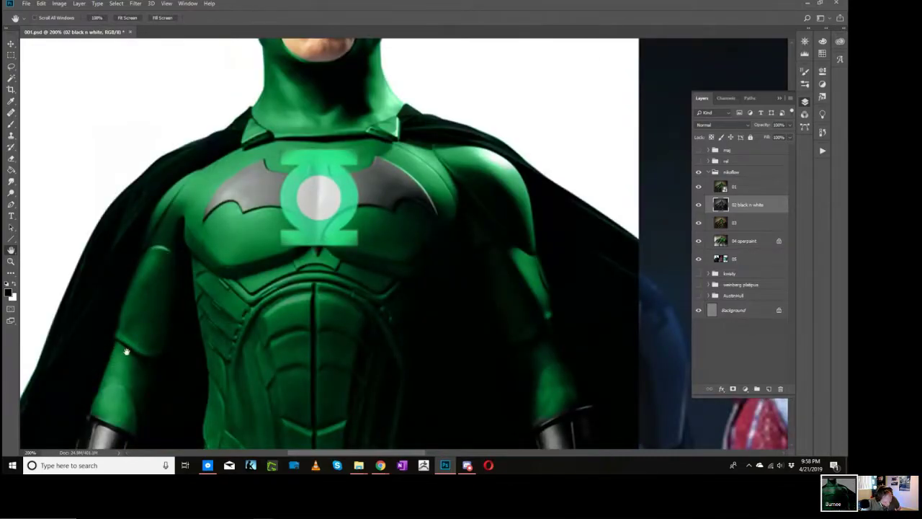
pyautogui.moveTo(346, 270); pyautogui.dragTo(362, 197)
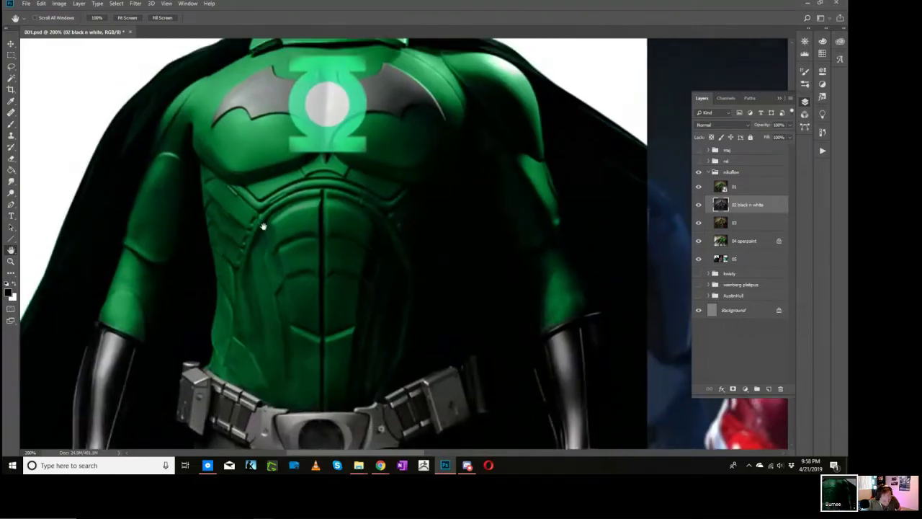
pyautogui.moveTo(224, 387); pyautogui.dragTo(260, 298)
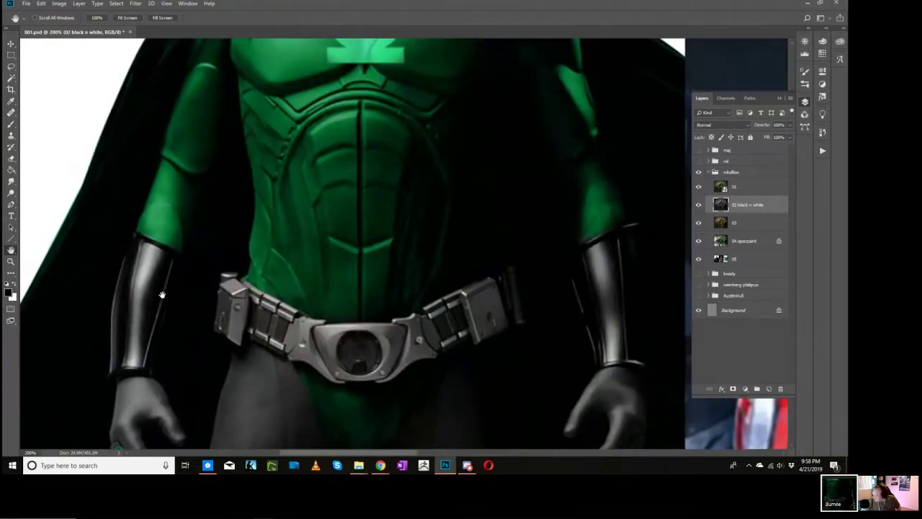
pyautogui.moveTo(157, 406); pyautogui.dragTo(221, 281)
pyautogui.moveTo(336, 206); pyautogui.dragTo(335, 333)
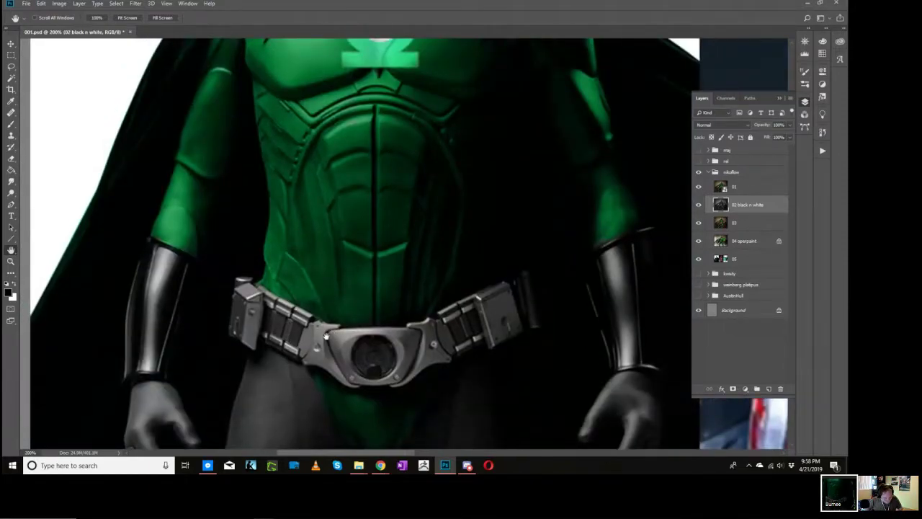
pyautogui.moveTo(297, 144); pyautogui.dragTo(271, 289)
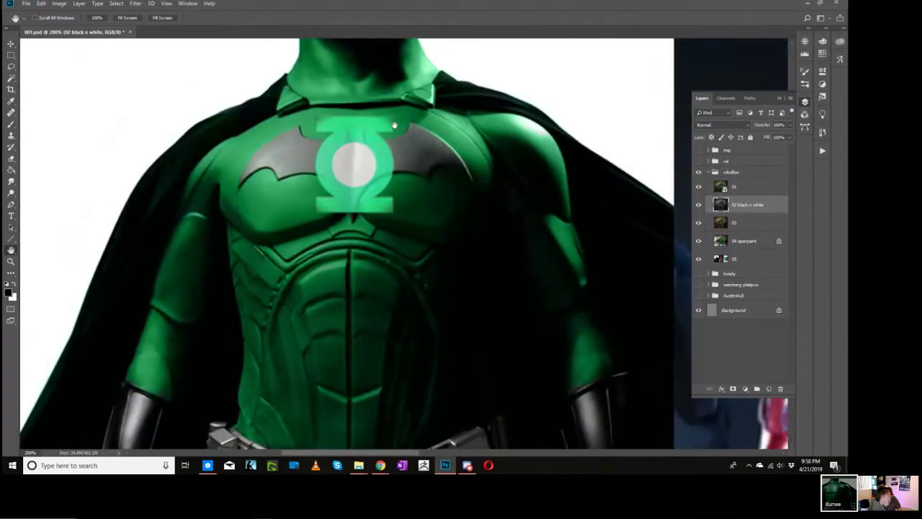
pyautogui.moveTo(413, 132); pyautogui.dragTo(387, 326)
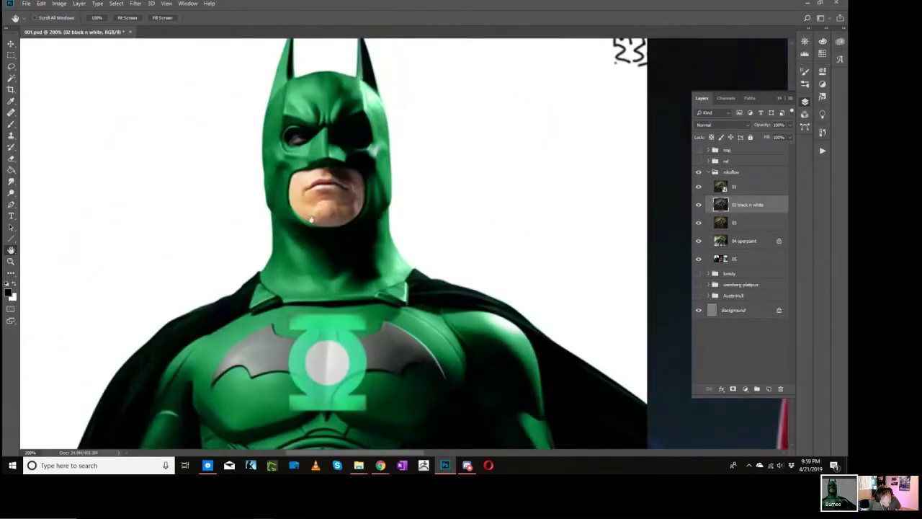
# Step: Examine the green cowl and exposed face of the Batman reference at 400%, then return to 200%
pyautogui.press('z')
pyautogui.click(365, 121)
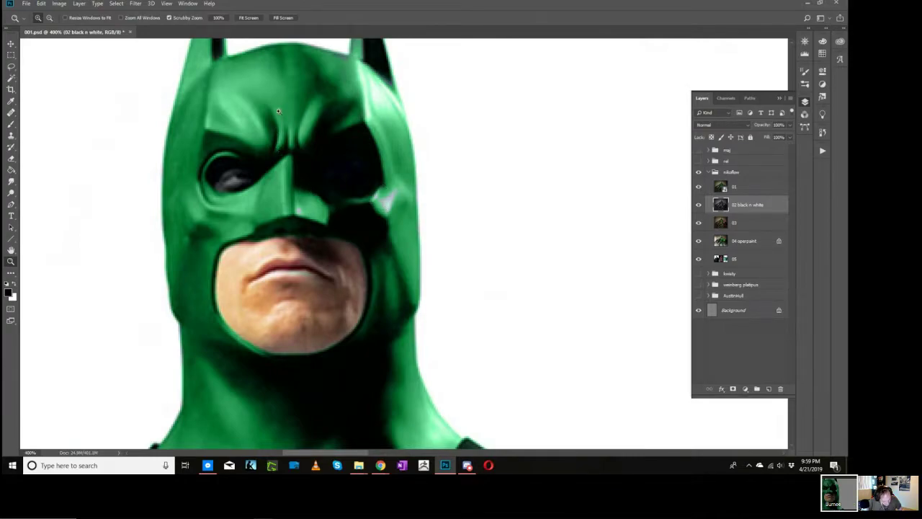
pyautogui.keyDown('alt'); pyautogui.click(355, 160); pyautogui.keyUp('alt')
pyautogui.keyDown('alt'); pyautogui.click(468, 246); pyautogui.keyUp('alt')
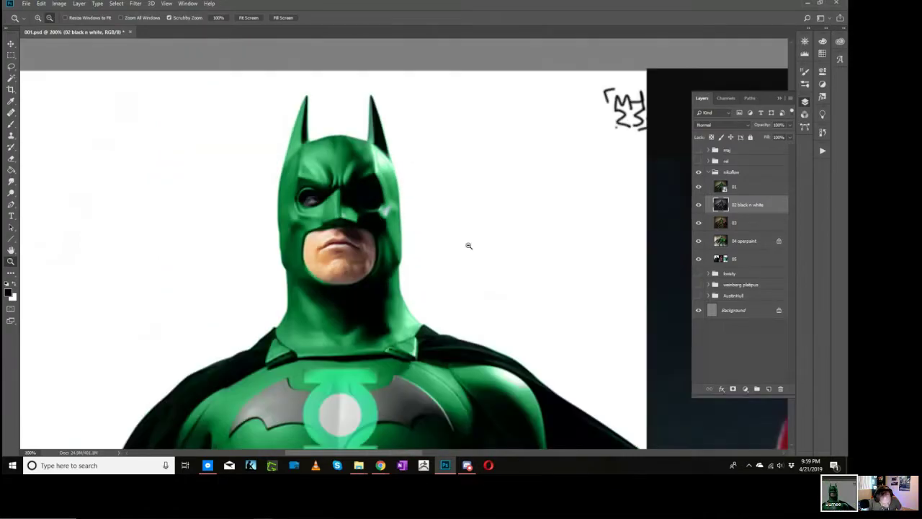
# Step: Bring the red armoured Power Ranger reference and the neighbouring Green Lantern photo into view at 100%
pyautogui.press('h')
pyautogui.moveTo(550, 292); pyautogui.dragTo(121, 68)
pyautogui.moveTo(318, 173); pyautogui.dragTo(303, 247)
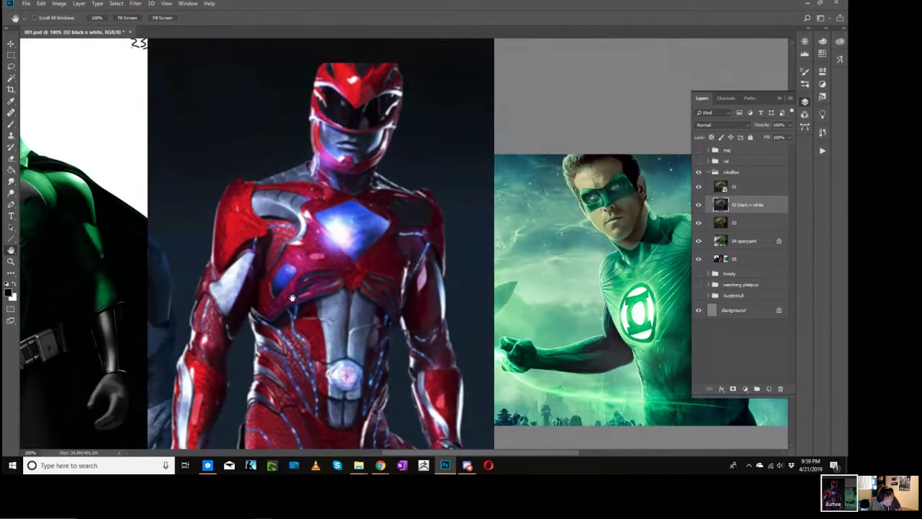
# Step: Examine the red Power Ranger armour from helmet to gauntlets and bring the neighbouring Green Lantern photo fully into view
pyautogui.scroll(-2, 293, 297)
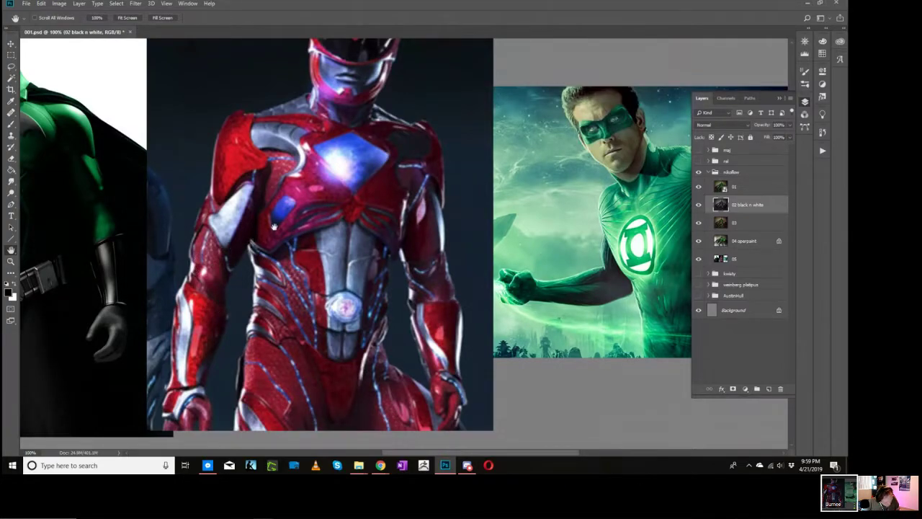
pyautogui.moveTo(277, 218); pyautogui.dragTo(283, 243)
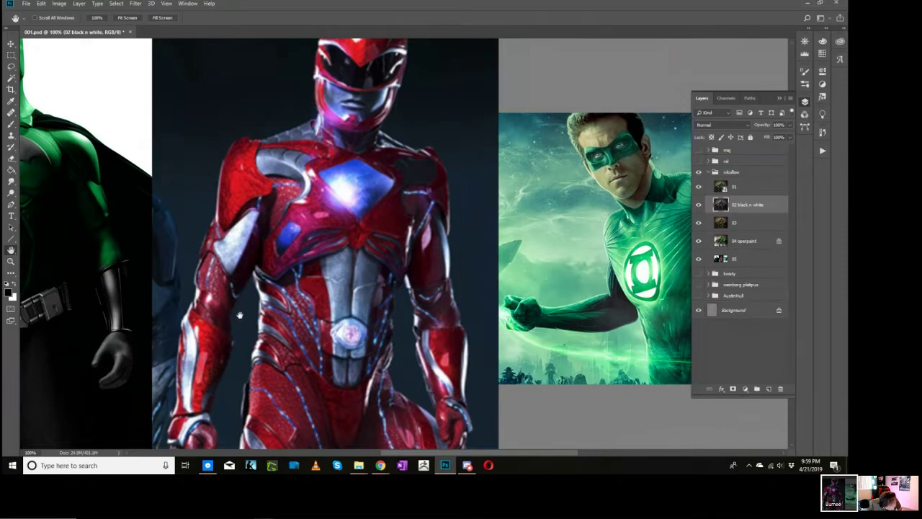
pyautogui.moveTo(428, 237); pyautogui.dragTo(322, 236)
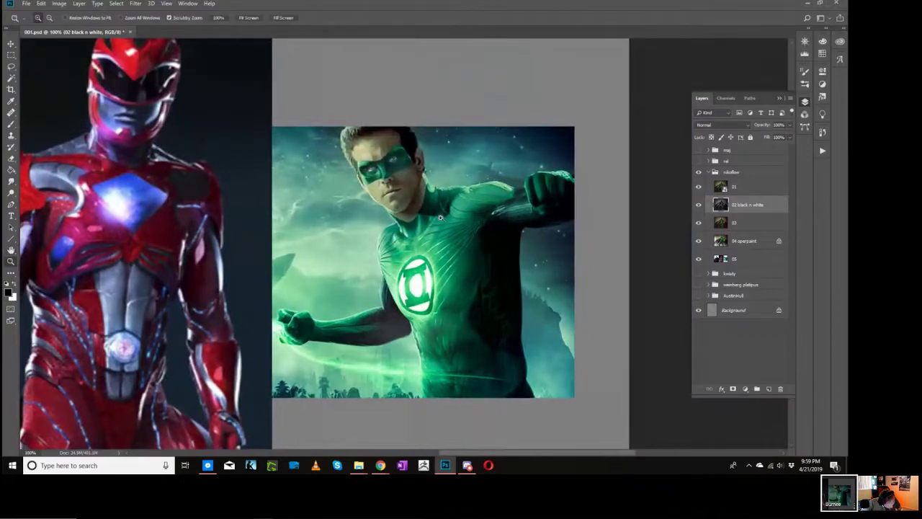
# Step: Examine the Green Lantern reference at 200%, from the torso and raised arm up to the masked face
pyautogui.keyDown('ctrl'); pyautogui.click(441, 216); pyautogui.keyUp('ctrl')
pyautogui.moveTo(535, 351); pyautogui.dragTo(512, 247)
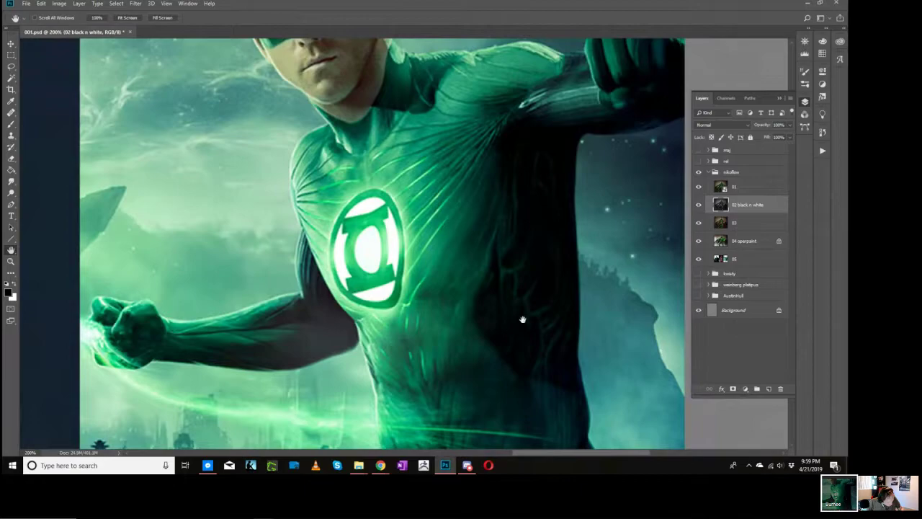
pyautogui.scroll(3, 442, 279)
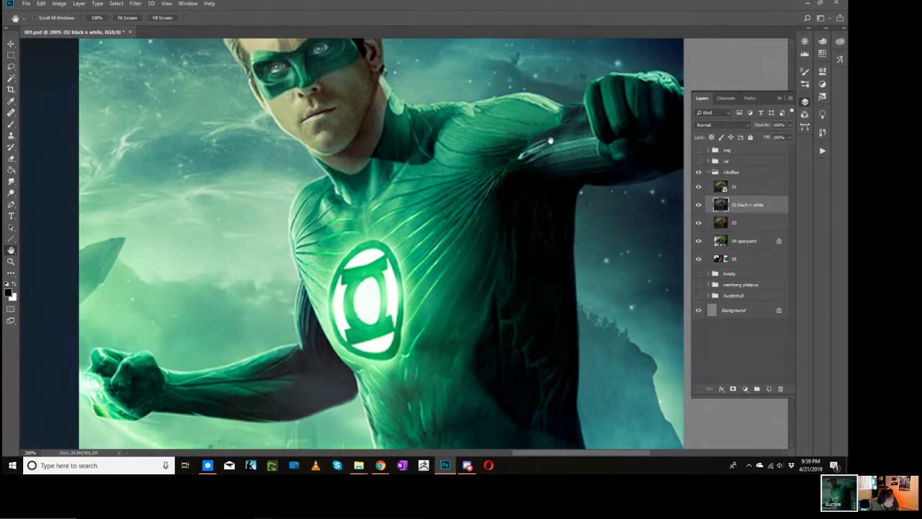
pyautogui.moveTo(551, 138); pyautogui.dragTo(545, 160)
pyautogui.moveTo(490, 229)
pyautogui.mouseDown()
pyautogui.moveTo(501, 191)
pyautogui.moveTo(499, 213)
pyautogui.mouseUp()
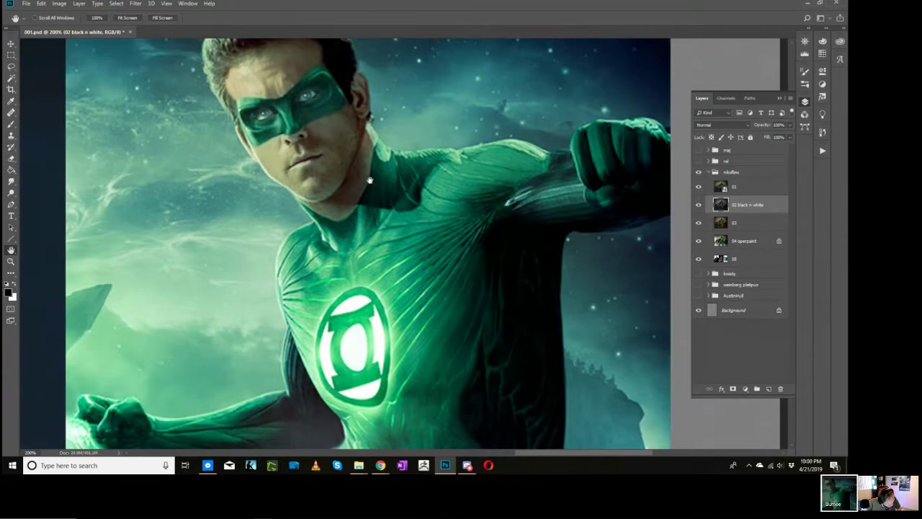
pyautogui.moveTo(289, 139); pyautogui.dragTo(310, 202)
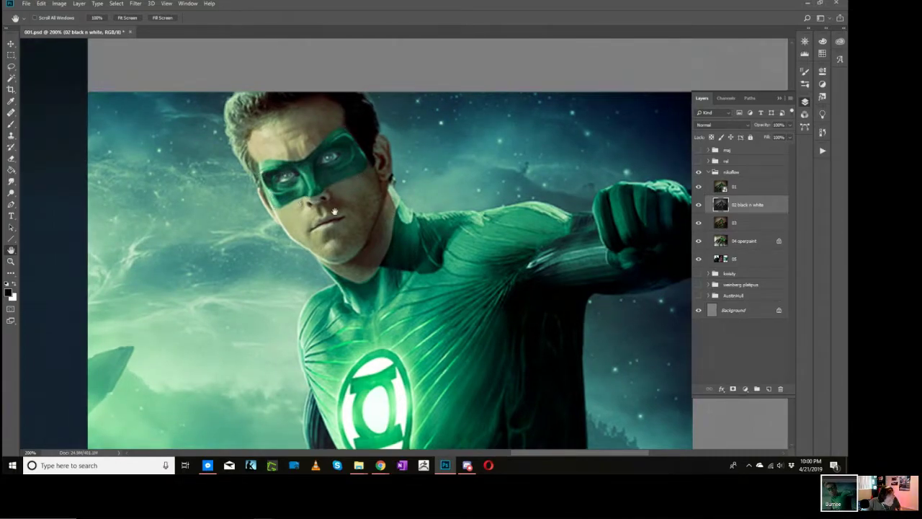
# Step: Examine the Green Lantern suit's glowing chest emblem, clenched forearm and shadowed side of the torso
pyautogui.moveTo(398, 347); pyautogui.dragTo(371, 201)
pyautogui.moveTo(368, 255); pyautogui.dragTo(383, 286)
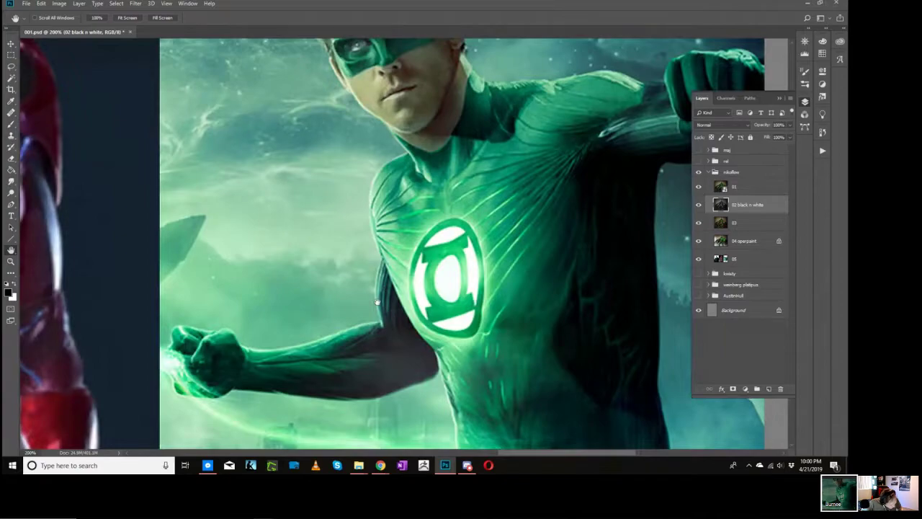
pyautogui.moveTo(525, 310); pyautogui.dragTo(612, 446)
pyautogui.moveTo(558, 353); pyautogui.dragTo(344, 224)
pyautogui.moveTo(499, 236); pyautogui.dragTo(502, 251)
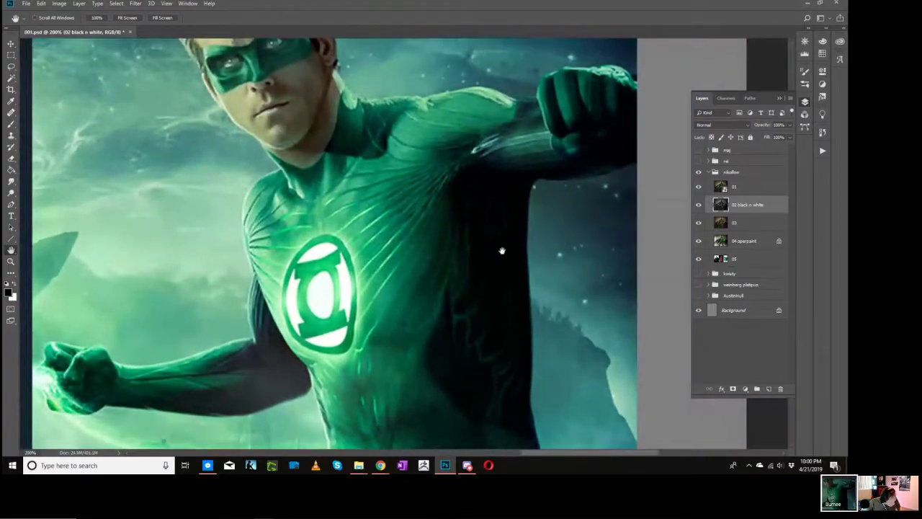
pyautogui.moveTo(437, 303); pyautogui.dragTo(445, 210)
pyautogui.moveTo(346, 206); pyautogui.dragTo(374, 264)
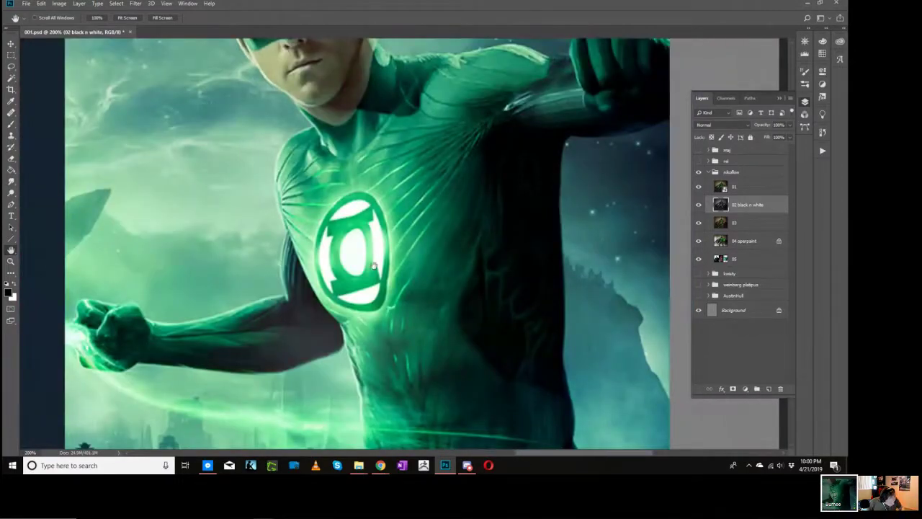
# Step: Zoom out to 50% and compare the original, black-and-white, anatomy and overpaint versions of the green hero painting
pyautogui.press('z')
pyautogui.keyDown('alt'); pyautogui.click(375, 230); pyautogui.keyUp('alt')
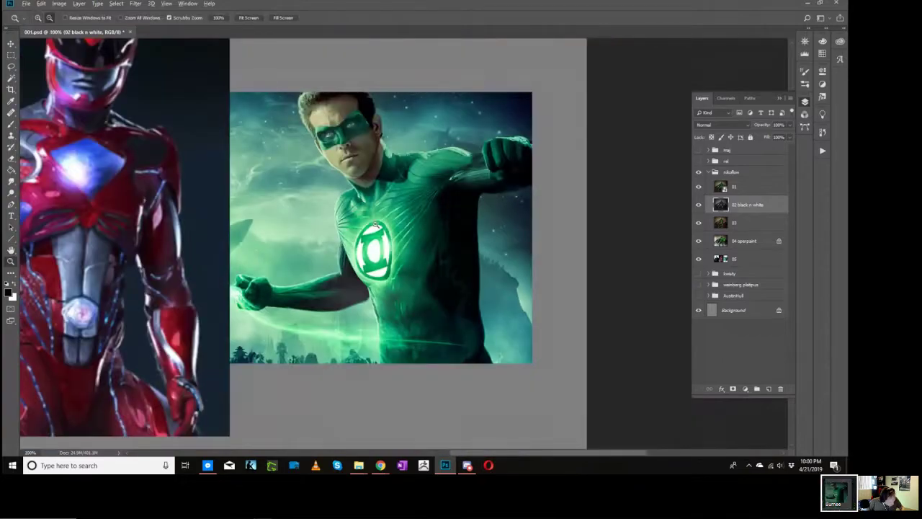
pyautogui.keyDown('alt'); pyautogui.click(376, 223); pyautogui.keyUp('alt')
pyautogui.keyDown('alt'); pyautogui.click(375, 225); pyautogui.keyUp('alt')
pyautogui.press('h')
pyautogui.moveTo(377, 159); pyautogui.dragTo(442, 309)
pyautogui.moveTo(368, 110); pyautogui.dragTo(409, 310)
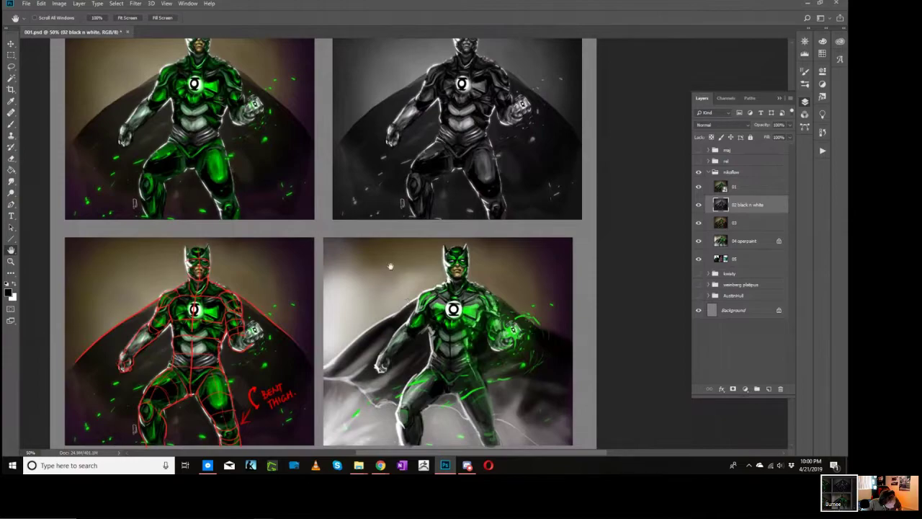
pyautogui.moveTo(371, 212); pyautogui.dragTo(396, 253)
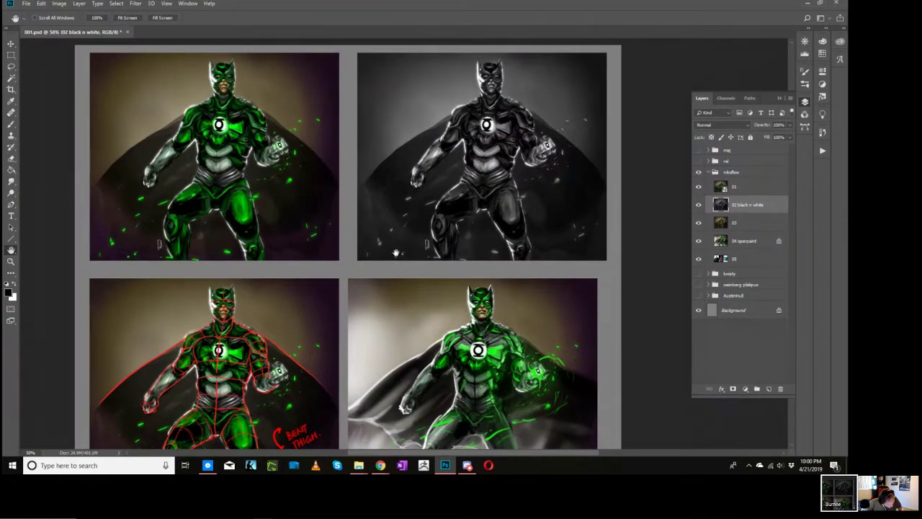
pyautogui.moveTo(461, 366); pyautogui.dragTo(418, 201)
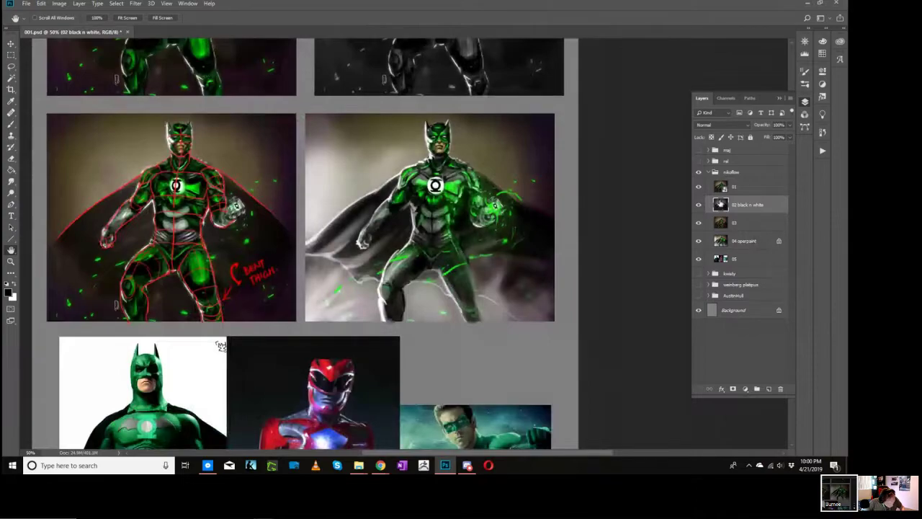
# Step: Collapse and hide the nikoflow layer group, and show the weinberg platipus group with its muscular figure drawing
pyautogui.click(708, 173)
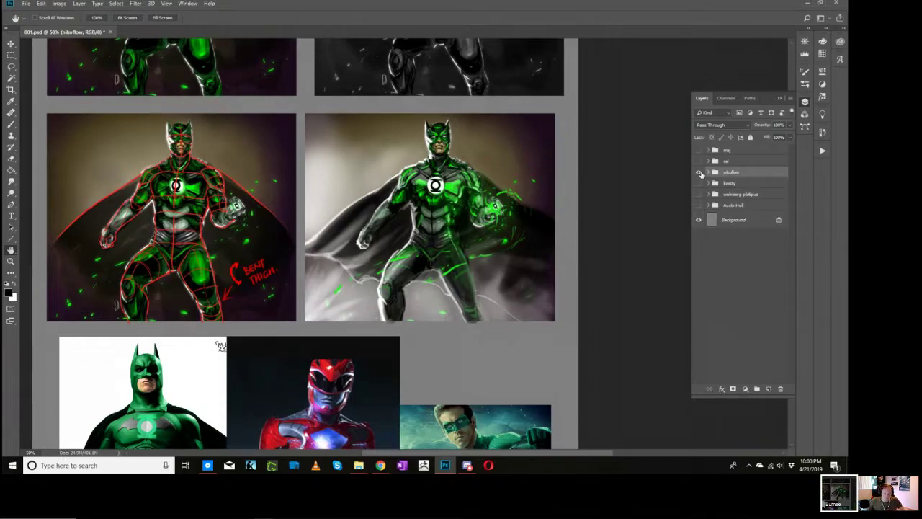
pyautogui.click(699, 173)
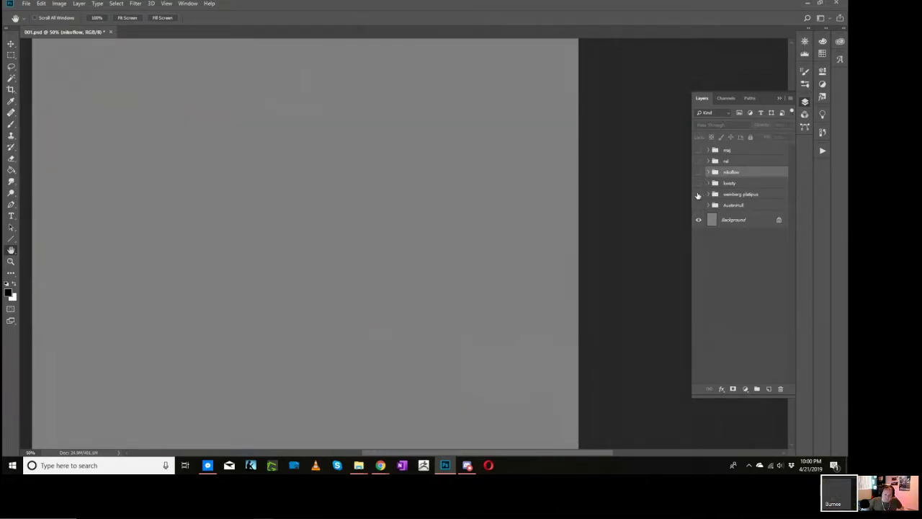
pyautogui.click(698, 195)
pyautogui.moveTo(337, 195); pyautogui.dragTo(393, 372)
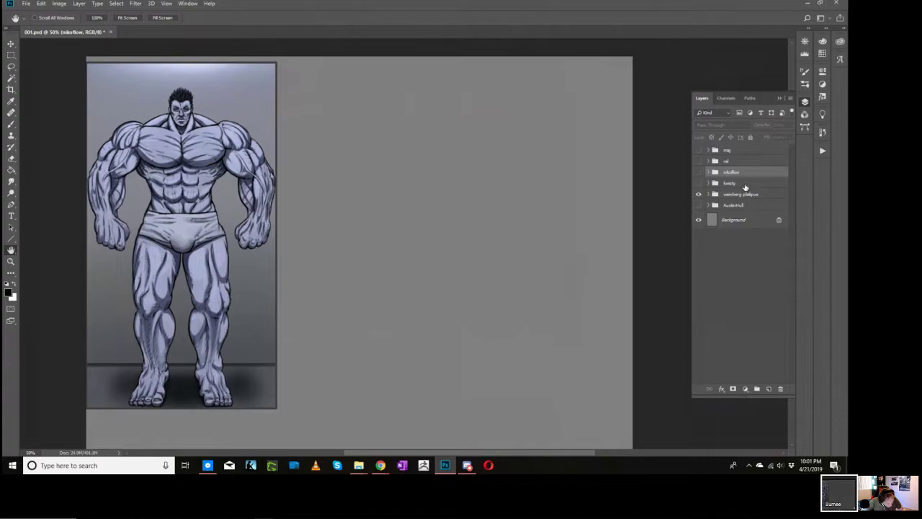
pyautogui.click(697, 194)
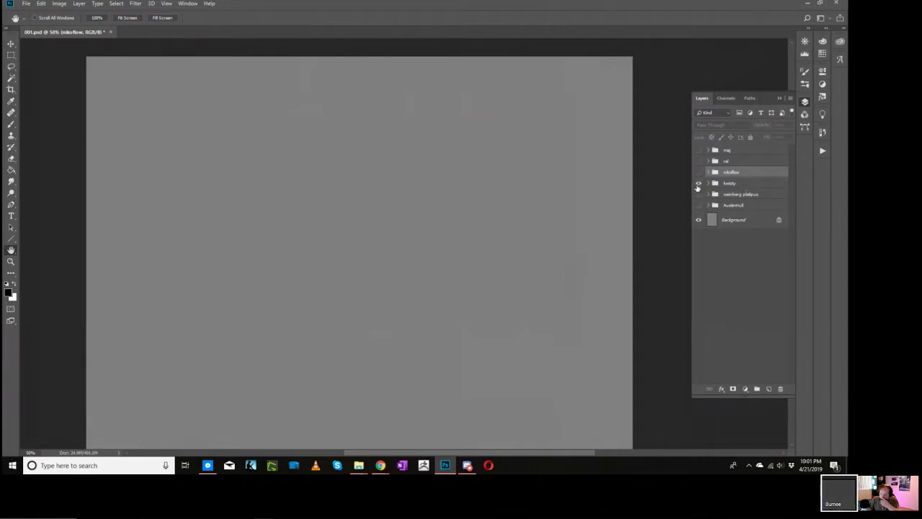
pyautogui.click(698, 184)
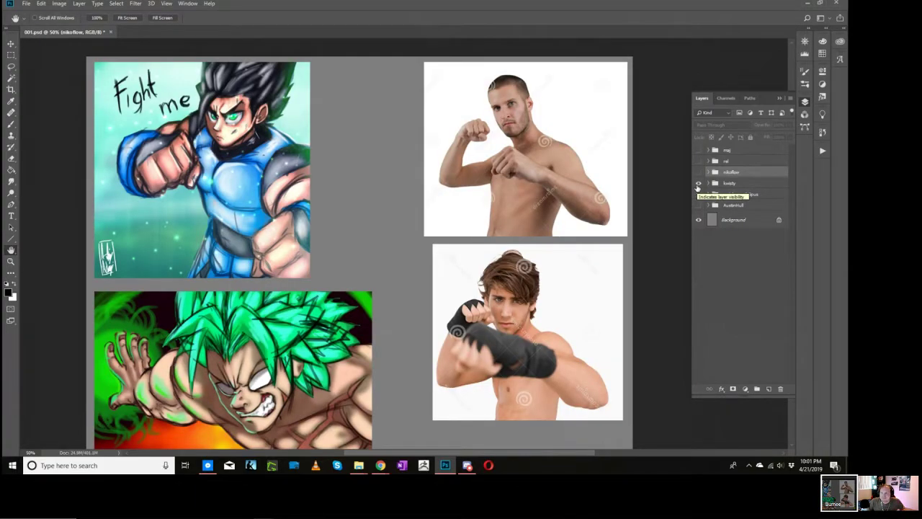
pyautogui.click(698, 185)
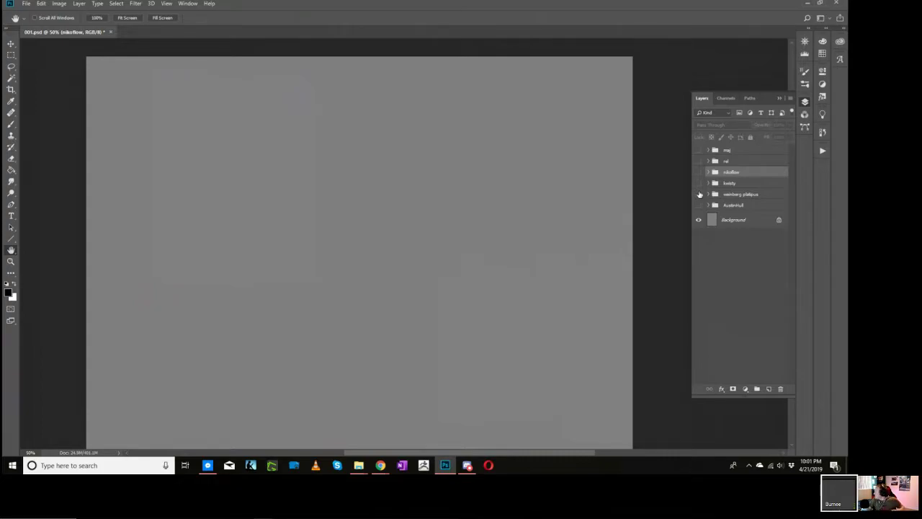
pyautogui.click(698, 194)
# Step: Expand the weinberg platipus layer group and centre the muscular figure drawing in the view
pyautogui.click(709, 195)
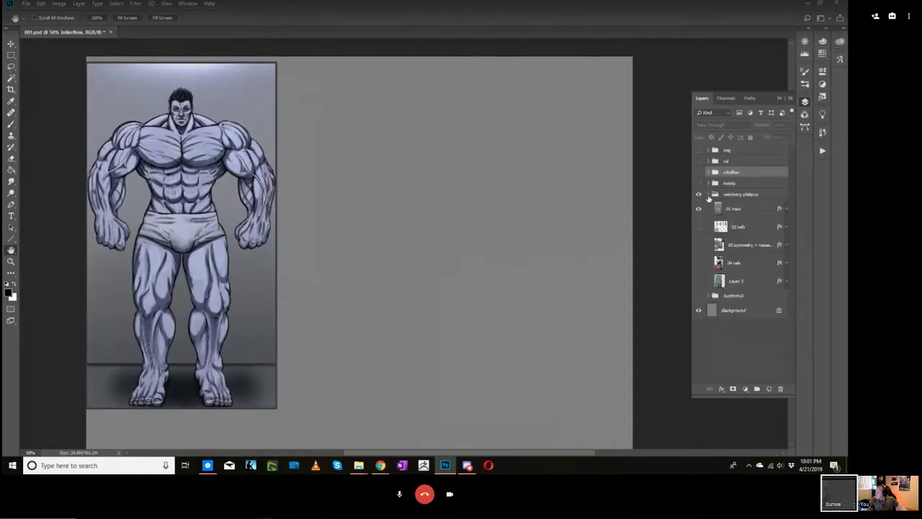
pyautogui.moveTo(246, 193); pyautogui.dragTo(438, 213)
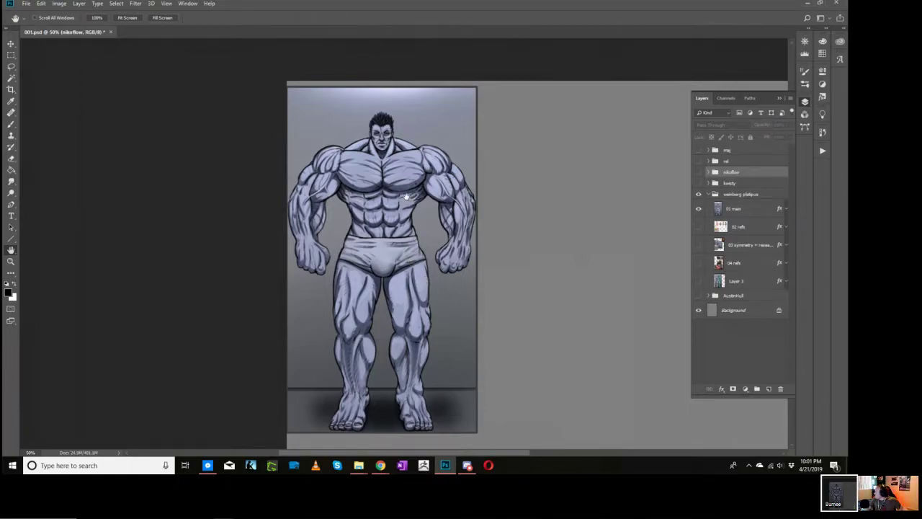
pyautogui.moveTo(406, 196); pyautogui.dragTo(413, 242)
# Step: Examine the muscular figure's face, hair and neck at up to 400%
pyautogui.keyDown('ctrl'); pyautogui.click(389, 166); pyautogui.keyUp('ctrl')
pyautogui.click(389, 167)
pyautogui.click(389, 166)
pyautogui.click(389, 167)
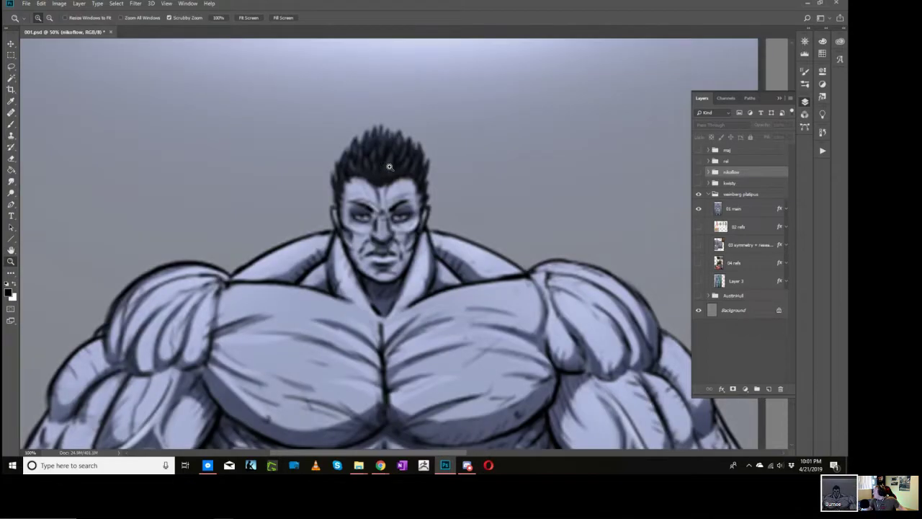
pyautogui.click(389, 166)
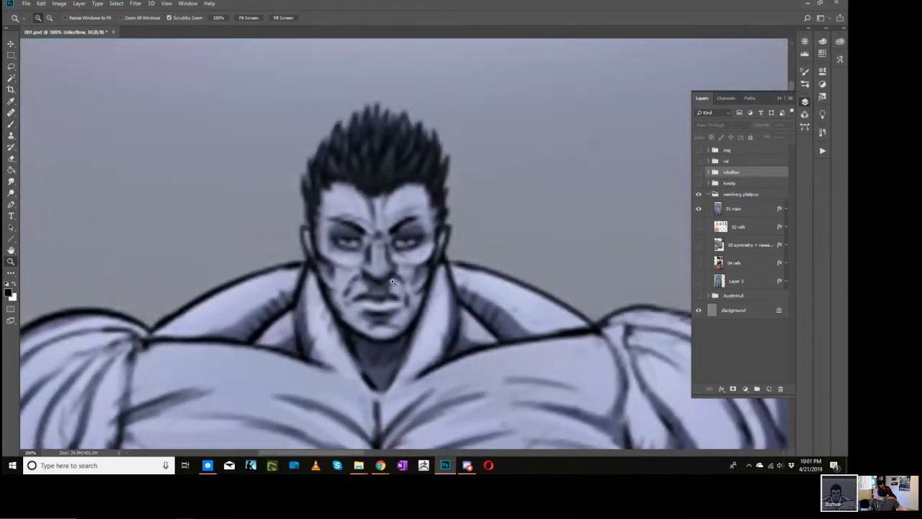
pyautogui.click(386, 282)
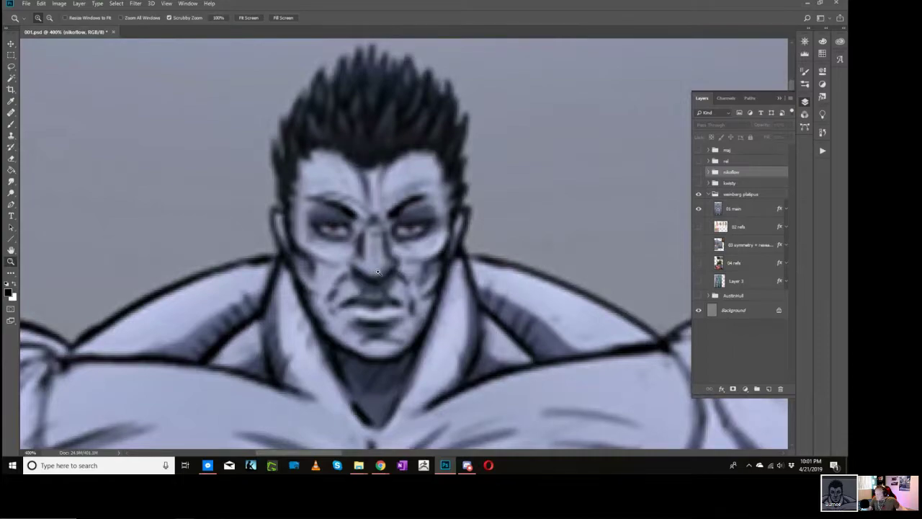
pyautogui.keyDown('alt'); pyautogui.click(377, 271); pyautogui.keyUp('alt')
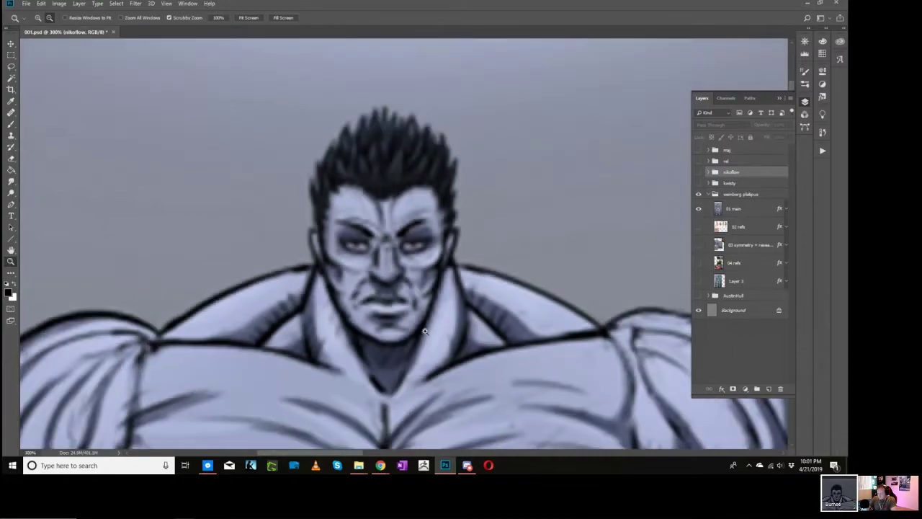
# Step: Zoom out from the head and examine the muscular figure's overall proportions and torso at 66.7%
pyautogui.keyDown('alt'); pyautogui.click(437, 332); pyautogui.keyUp('alt')
pyautogui.keyDown('alt'); pyautogui.click(438, 332); pyautogui.keyUp('alt')
pyautogui.keyDown('alt'); pyautogui.click(458, 335); pyautogui.keyUp('alt')
pyautogui.keyDown('alt'); pyautogui.click(464, 337); pyautogui.keyUp('alt')
pyautogui.keyDown('alt'); pyautogui.click(481, 340); pyautogui.keyUp('alt')
pyautogui.press('space')
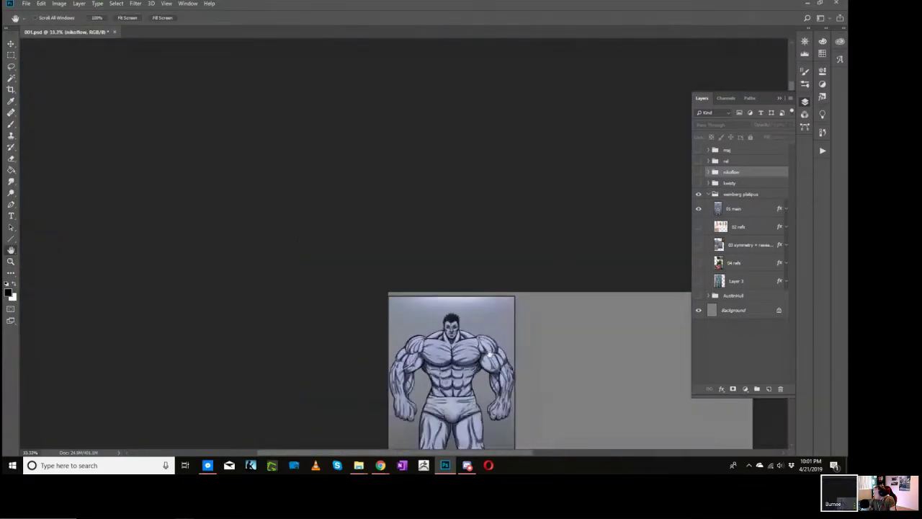
pyautogui.moveTo(495, 355); pyautogui.dragTo(432, 227)
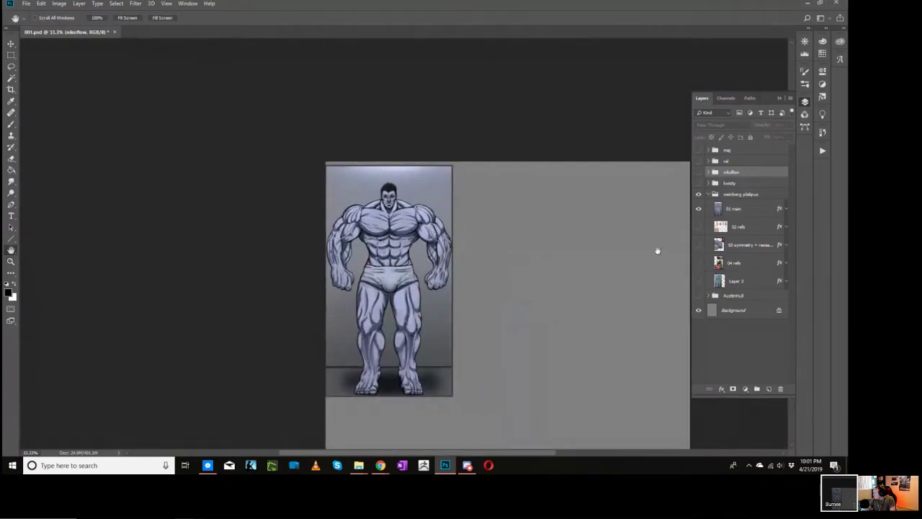
pyautogui.press('z')
pyautogui.click(394, 243)
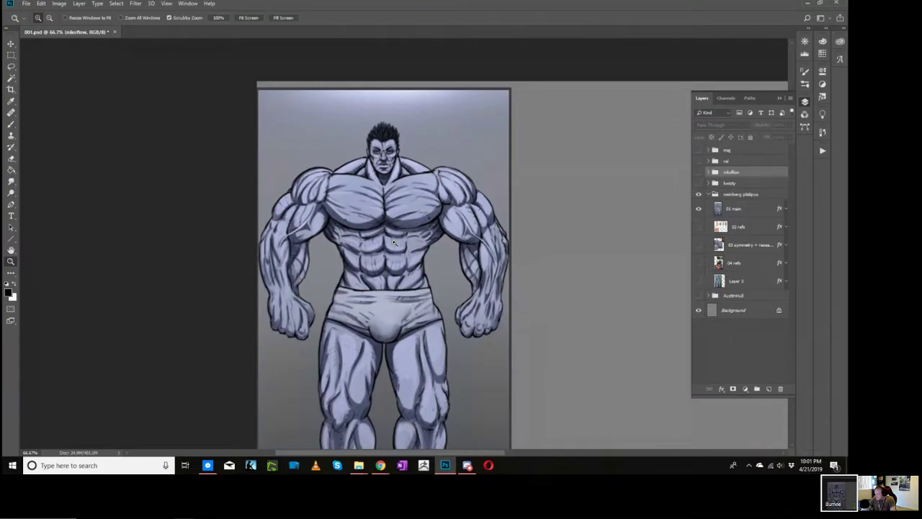
pyautogui.press('w')
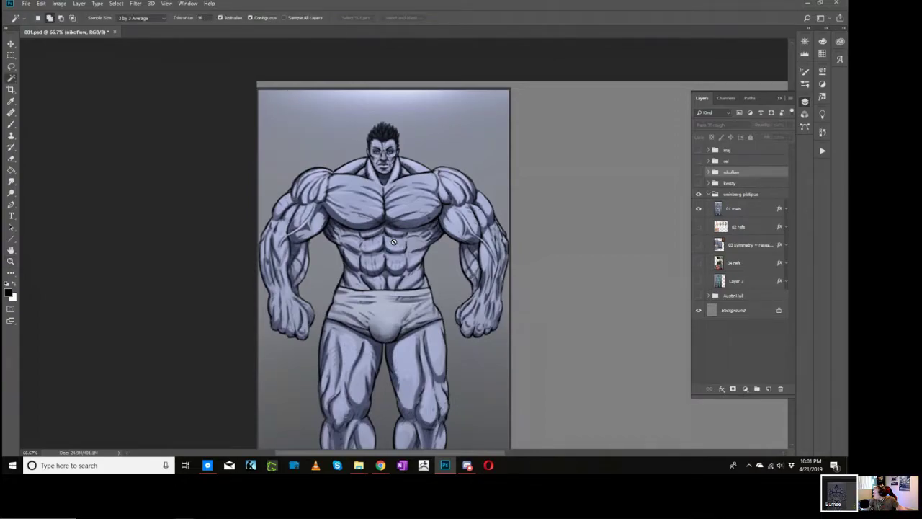
pyautogui.press('space')
pyautogui.moveTo(480, 251); pyautogui.dragTo(456, 222)
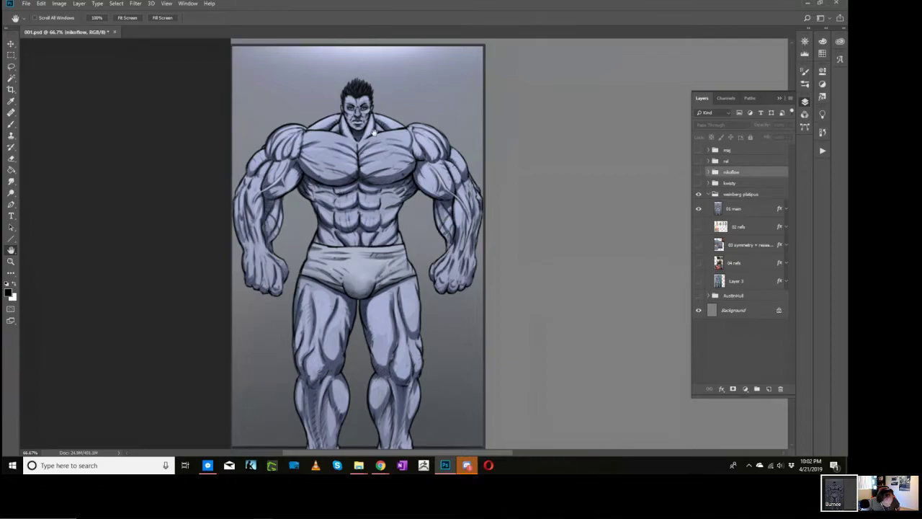
pyautogui.moveTo(324, 150); pyautogui.dragTo(333, 155)
pyautogui.moveTo(364, 232); pyautogui.dragTo(358, 225)
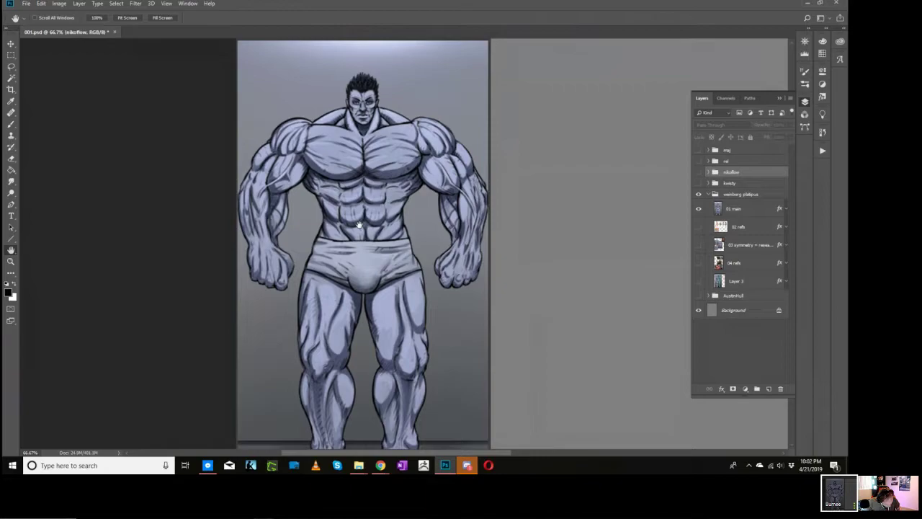
# Step: Examine the muscular figure from the torso down to the legs and feet, enlarging the lower body to 100%
pyautogui.scroll(2, 359, 225)
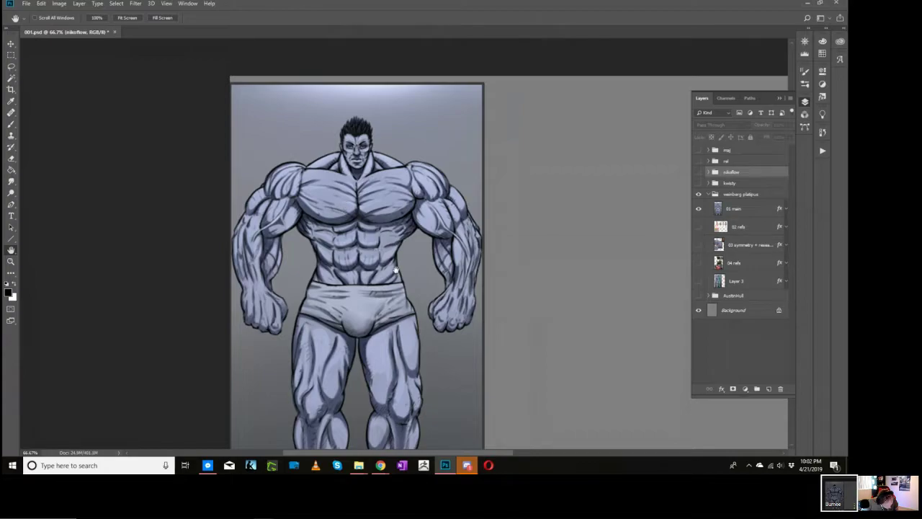
pyautogui.moveTo(395, 270); pyautogui.dragTo(398, 241)
pyautogui.moveTo(396, 423); pyautogui.dragTo(393, 346)
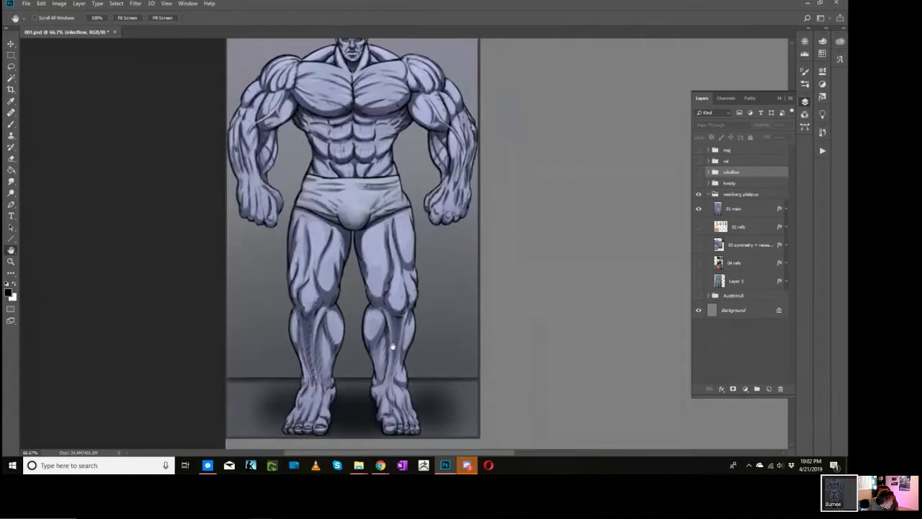
pyautogui.press('z')
pyautogui.click(369, 402)
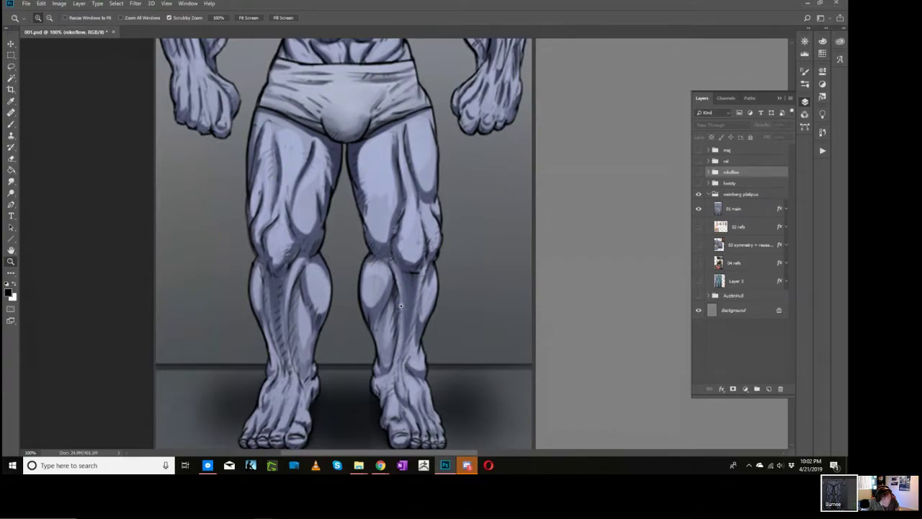
# Step: Show and select the 02 refs layer holding the anatomy charts beside the muscular figure
pyautogui.press('h')
pyautogui.moveTo(385, 188); pyautogui.dragTo(385, 432)
pyautogui.moveTo(425, 325); pyautogui.dragTo(337, 271)
pyautogui.press('z')
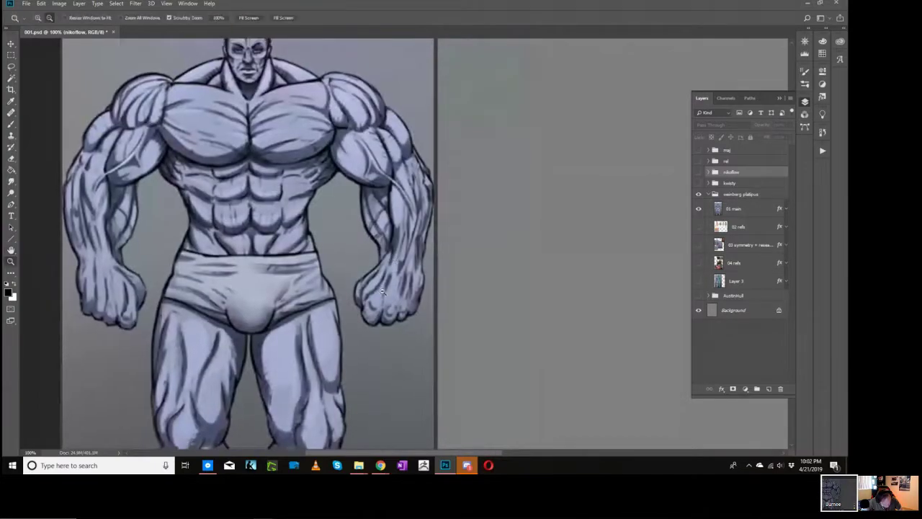
pyautogui.keyDown('alt'); pyautogui.click(382, 289); pyautogui.keyUp('alt')
pyautogui.click(698, 229)
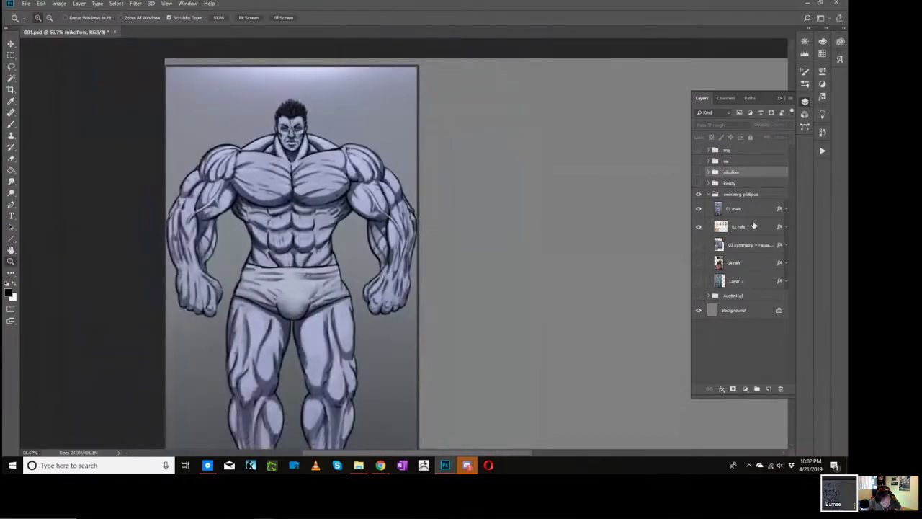
pyautogui.click(754, 226)
# Step: Compare the muscular figure's chest, shoulders and arms with the muscle charts at 200%
pyautogui.click(515, 138)
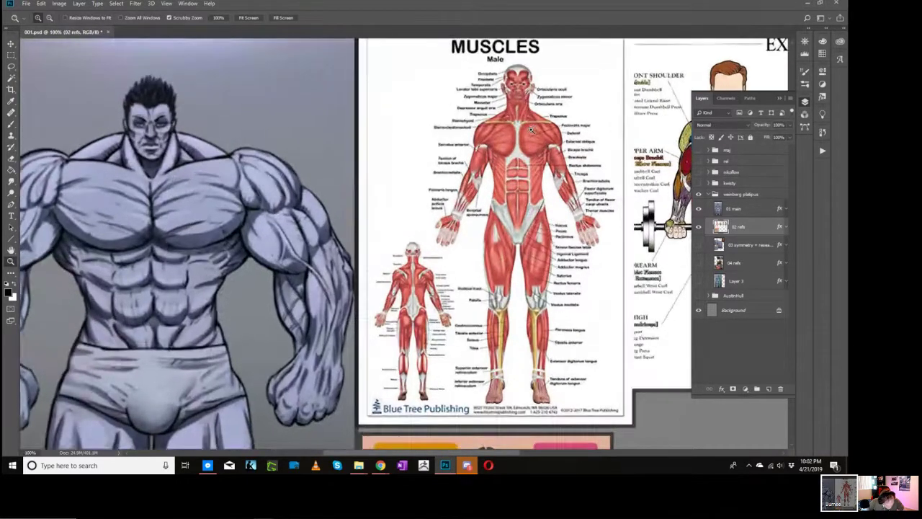
pyautogui.click(533, 128)
pyautogui.moveTo(531, 131); pyautogui.dragTo(517, 268)
pyautogui.moveTo(346, 303); pyautogui.dragTo(716, 211)
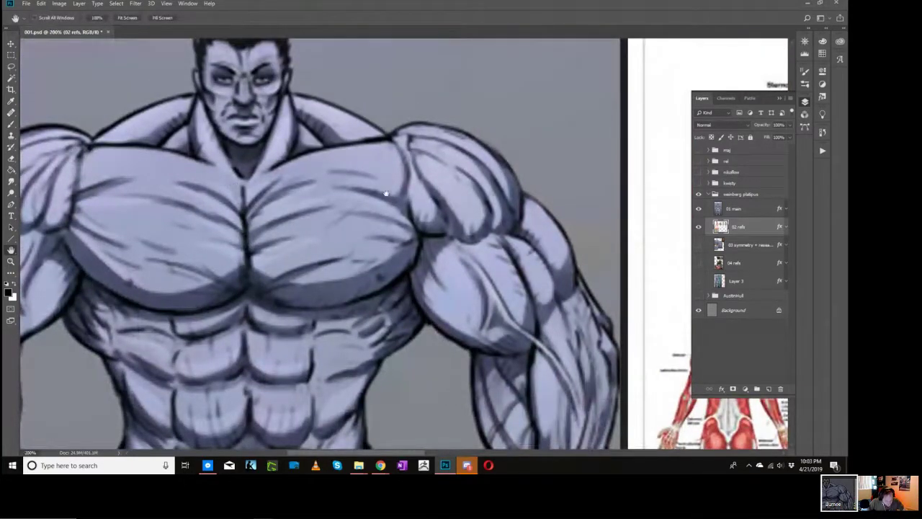
pyautogui.moveTo(490, 232); pyautogui.dragTo(176, 245)
pyautogui.moveTo(676, 220); pyautogui.dragTo(462, 247)
pyautogui.moveTo(522, 250); pyautogui.dragTo(445, 269)
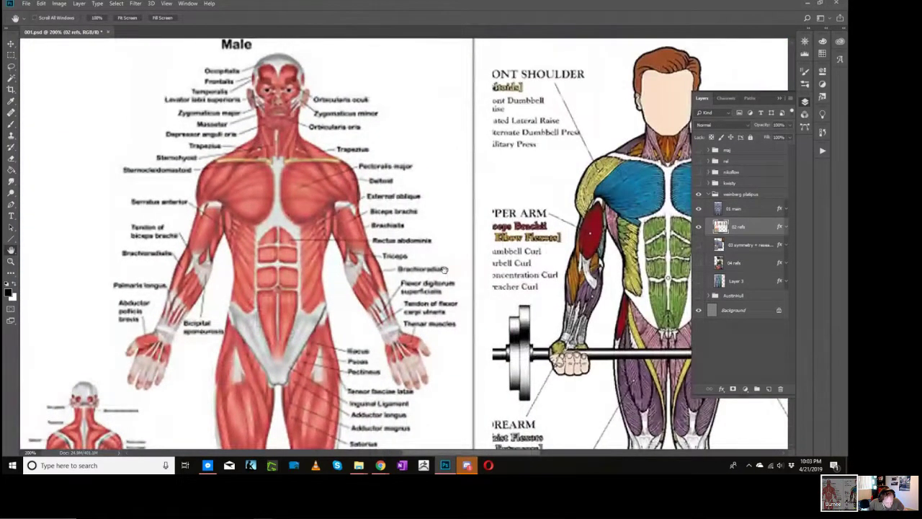
pyautogui.moveTo(571, 229); pyautogui.dragTo(146, 219)
pyautogui.moveTo(457, 183); pyautogui.dragTo(508, 212)
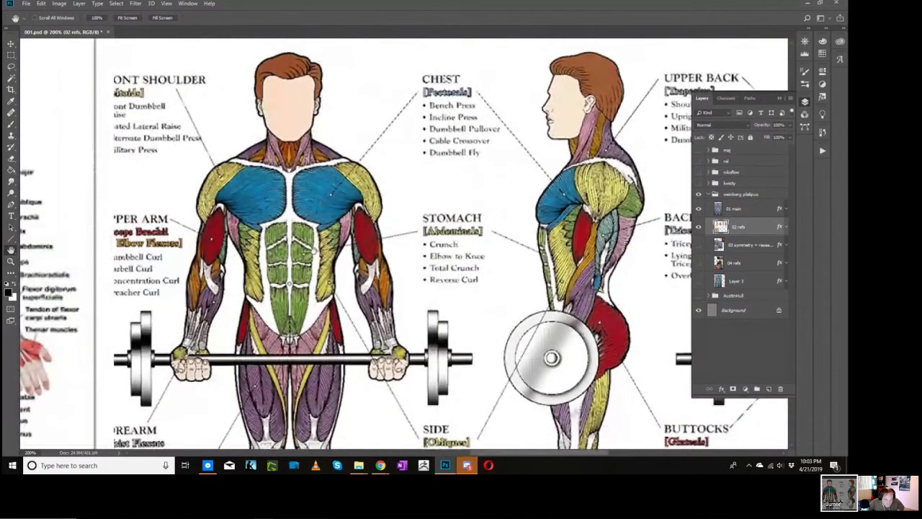
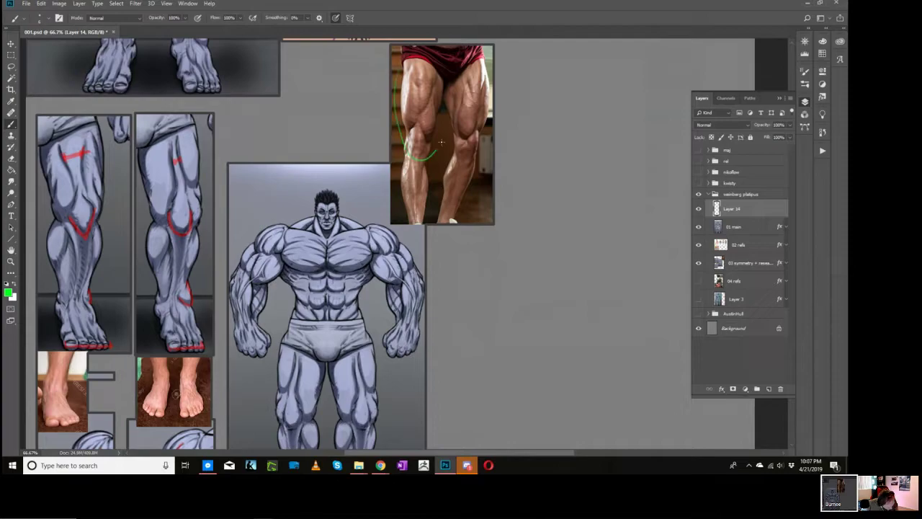
# Step: Try linking the leg photo's knee area to the muscular figure's thigh with a green line, and undo the green strokes
pyautogui.moveTo(441, 142); pyautogui.dragTo(280, 365)
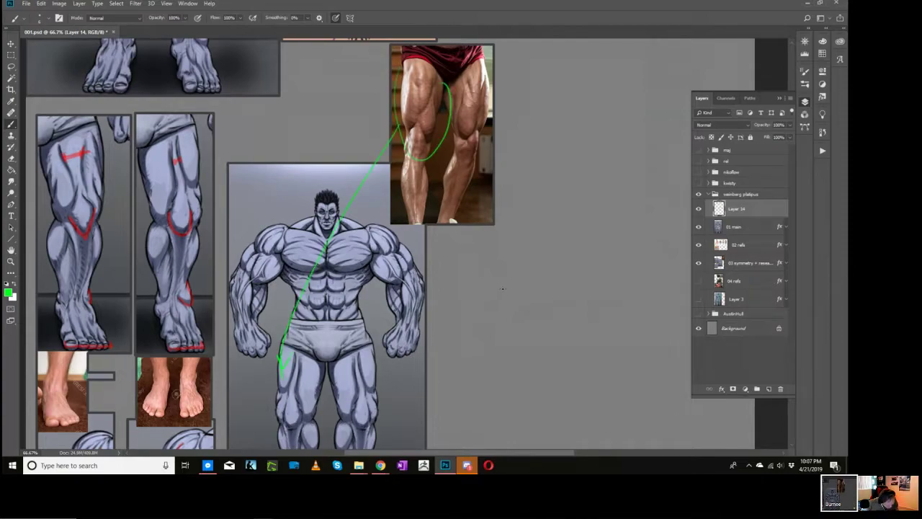
pyautogui.hotkey('ctrl', 'z')
pyautogui.hotkey('ctrl', 'z')
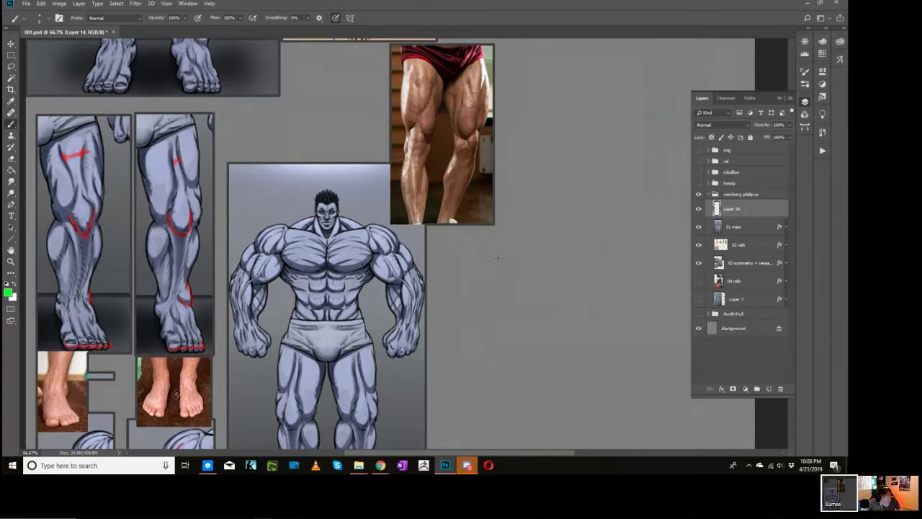
# Step: Outline the left thigh's inner and outer muscles in green on both the leg photo and the muscular figure
pyautogui.press('space')
pyautogui.moveTo(497, 260); pyautogui.dragTo(500, 283)
pyautogui.moveTo(481, 314); pyautogui.dragTo(485, 254)
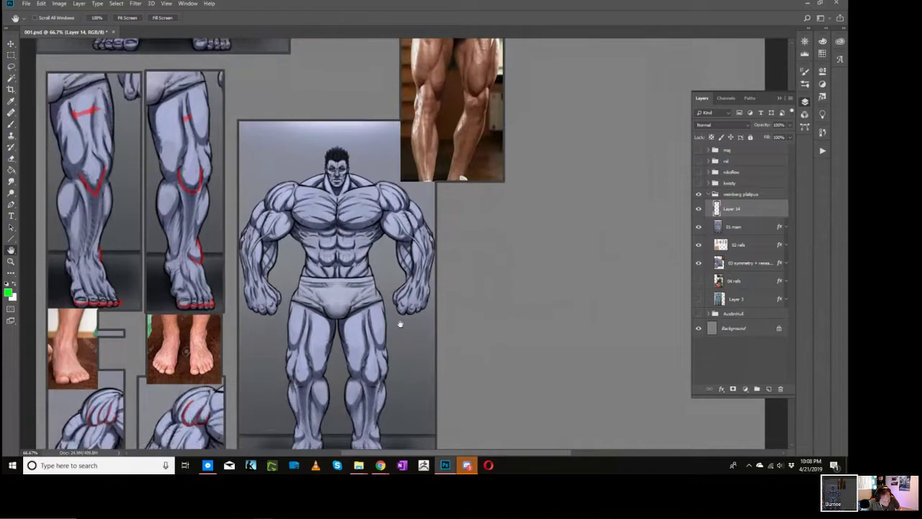
pyautogui.moveTo(397, 314)
pyautogui.mouseDown()
pyautogui.moveTo(404, 344)
pyautogui.moveTo(409, 330)
pyautogui.mouseUp()
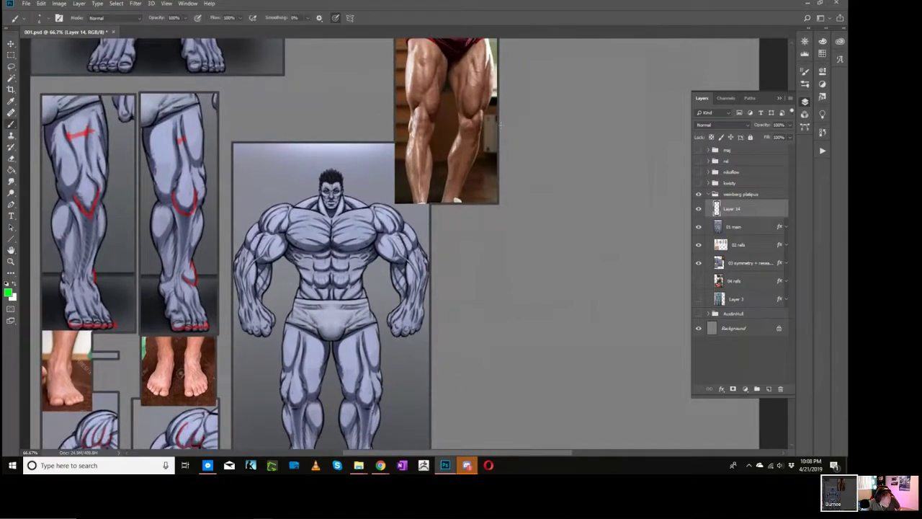
pyautogui.moveTo(488, 42)
pyautogui.mouseDown()
pyautogui.moveTo(480, 89)
pyautogui.moveTo(476, 54)
pyautogui.moveTo(466, 81)
pyautogui.moveTo(463, 105)
pyautogui.moveTo(473, 117)
pyautogui.moveTo(484, 88)
pyautogui.mouseUp()
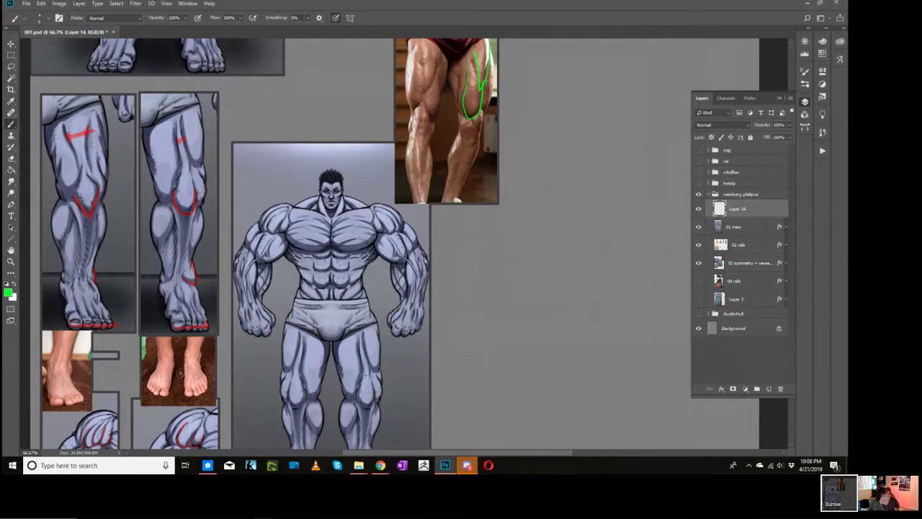
pyautogui.moveTo(355, 393)
pyautogui.mouseDown()
pyautogui.moveTo(358, 333)
pyautogui.moveTo(340, 386)
pyautogui.moveTo(354, 398)
pyautogui.moveTo(380, 368)
pyautogui.moveTo(376, 328)
pyautogui.mouseUp()
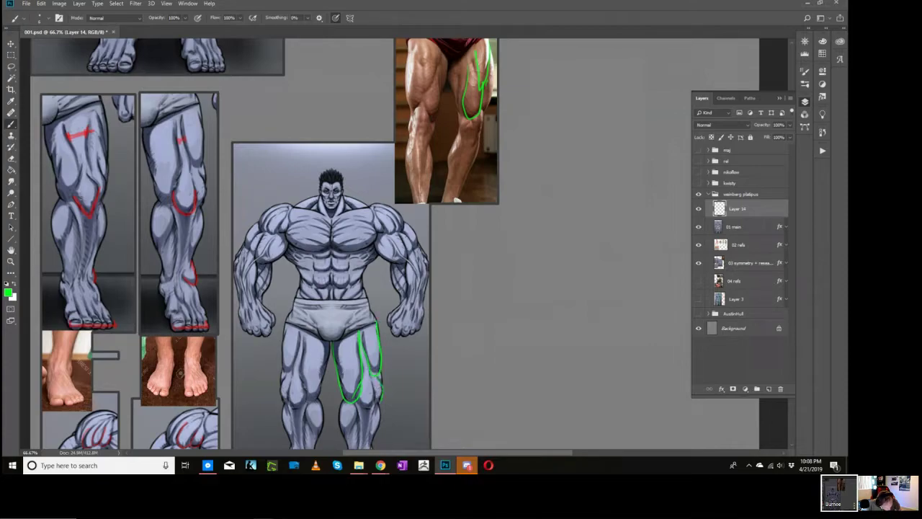
pyautogui.moveTo(376, 381); pyautogui.dragTo(373, 407)
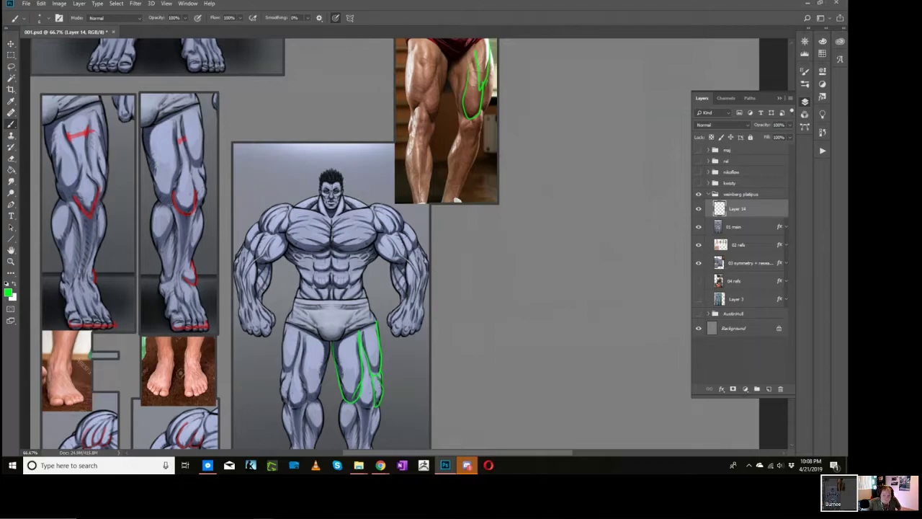
# Step: Outline the matching right thigh muscles in green on the leg photo and the muscular figure
pyautogui.moveTo(441, 59); pyautogui.dragTo(423, 95)
pyautogui.moveTo(304, 340)
pyautogui.mouseDown()
pyautogui.moveTo(302, 366)
pyautogui.moveTo(298, 357)
pyautogui.mouseUp()
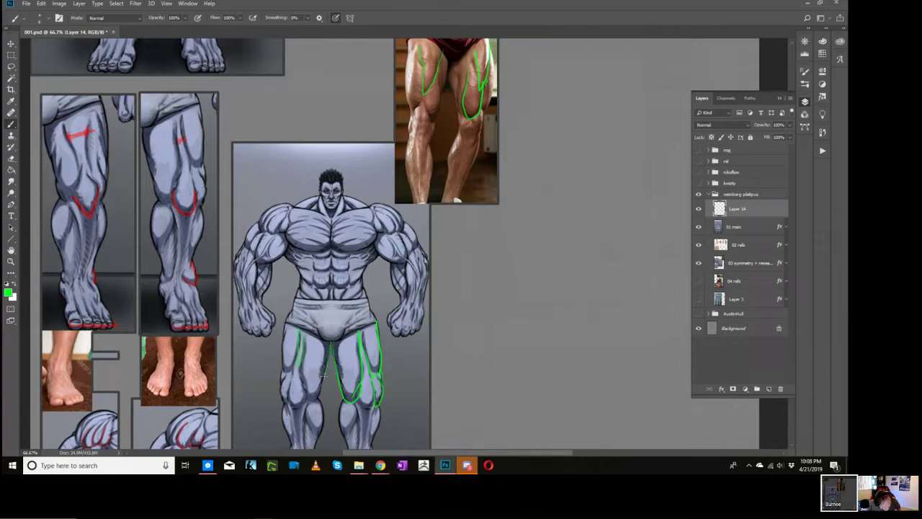
pyautogui.moveTo(441, 71); pyautogui.dragTo(433, 122)
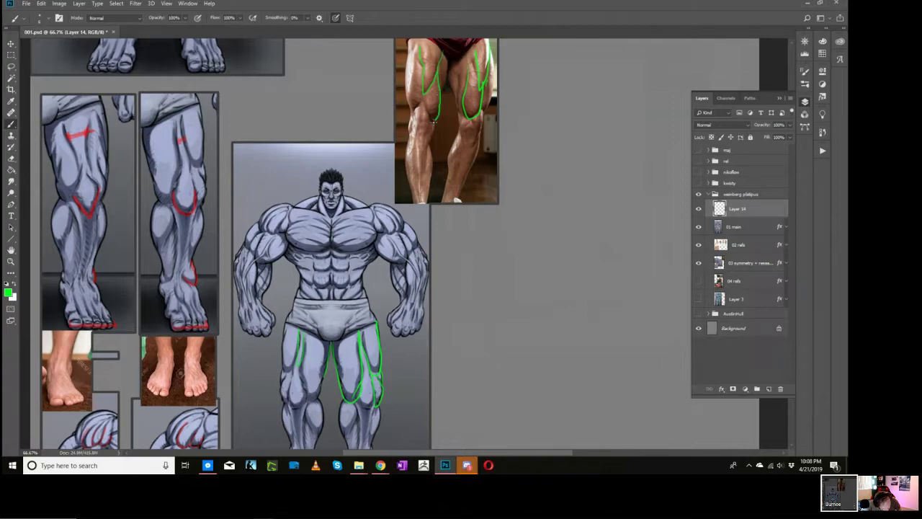
pyautogui.moveTo(423, 90); pyautogui.dragTo(436, 116)
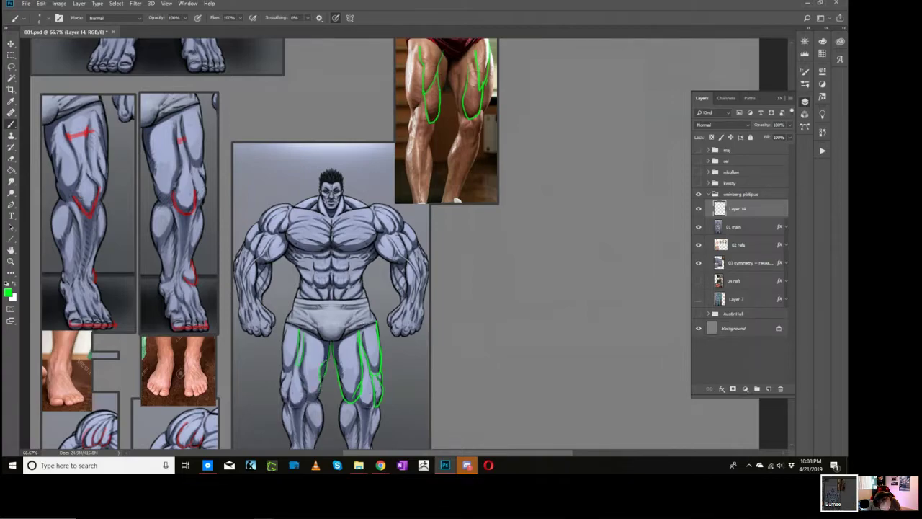
pyautogui.moveTo(323, 360)
pyautogui.mouseDown()
pyautogui.moveTo(321, 393)
pyautogui.moveTo(301, 368)
pyautogui.mouseUp()
# Step: Show and select the 04 refs layer and bring its Hulk photos into view
pyautogui.press('space')
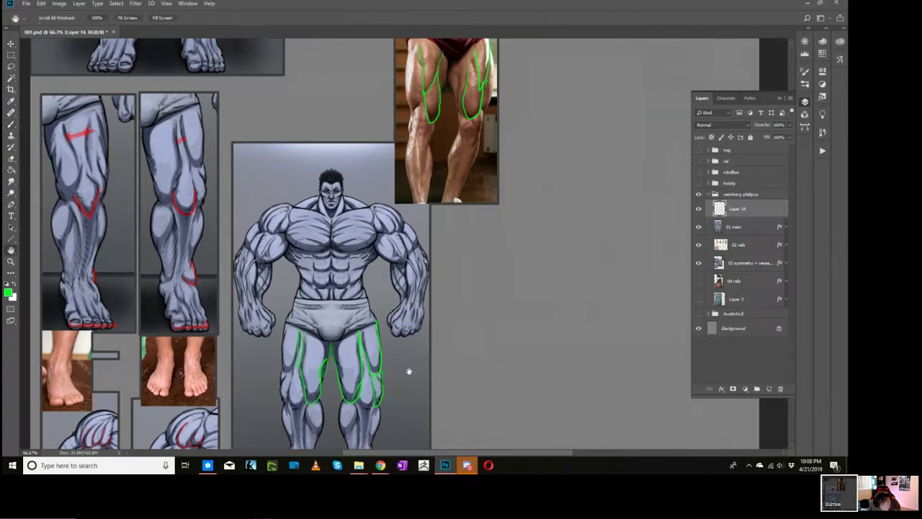
pyautogui.moveTo(411, 376); pyautogui.dragTo(395, 337)
pyautogui.moveTo(400, 297)
pyautogui.mouseDown()
pyautogui.moveTo(387, 376)
pyautogui.moveTo(404, 294)
pyautogui.mouseUp()
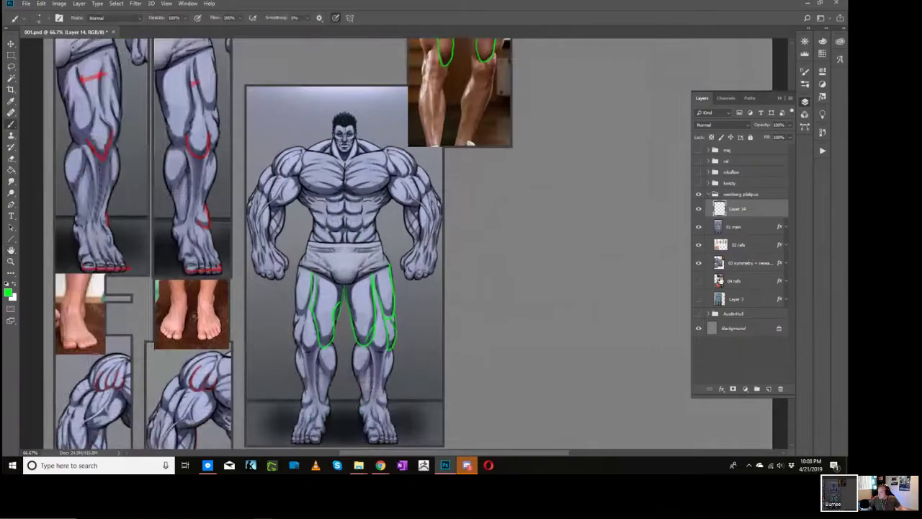
pyautogui.click(733, 281)
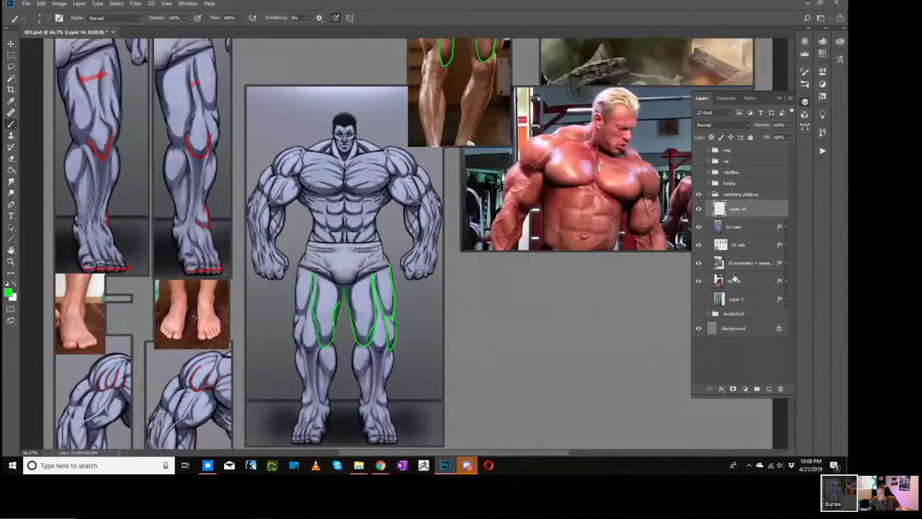
pyautogui.press('space')
pyautogui.moveTo(616, 265); pyautogui.dragTo(495, 440)
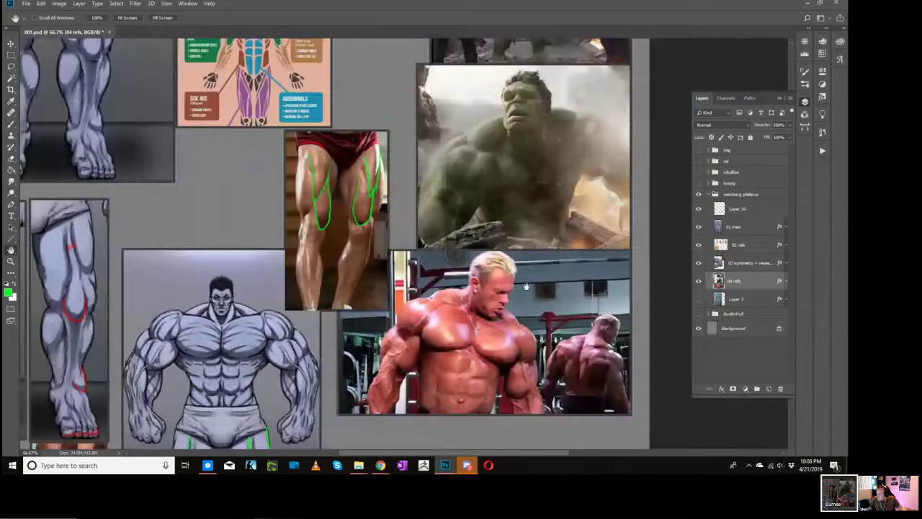
pyautogui.moveTo(633, 94); pyautogui.dragTo(538, 285)
# Step: Enlarge the standing Hulk photo to 300%, select Layer 14 and set the foreground colour to red (ff0000)
pyautogui.hotkey('ctrl', 'space')
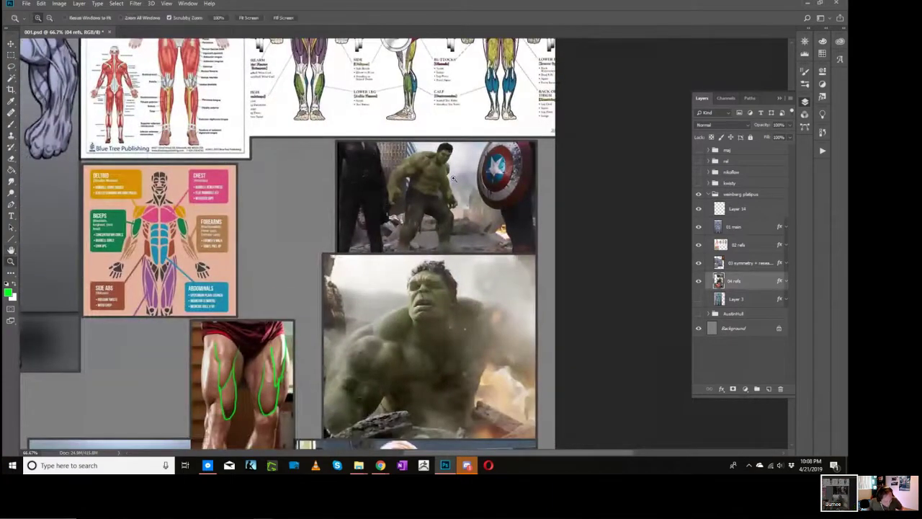
pyautogui.click(454, 179)
pyautogui.click(454, 178)
pyautogui.click(454, 179)
pyautogui.press('space')
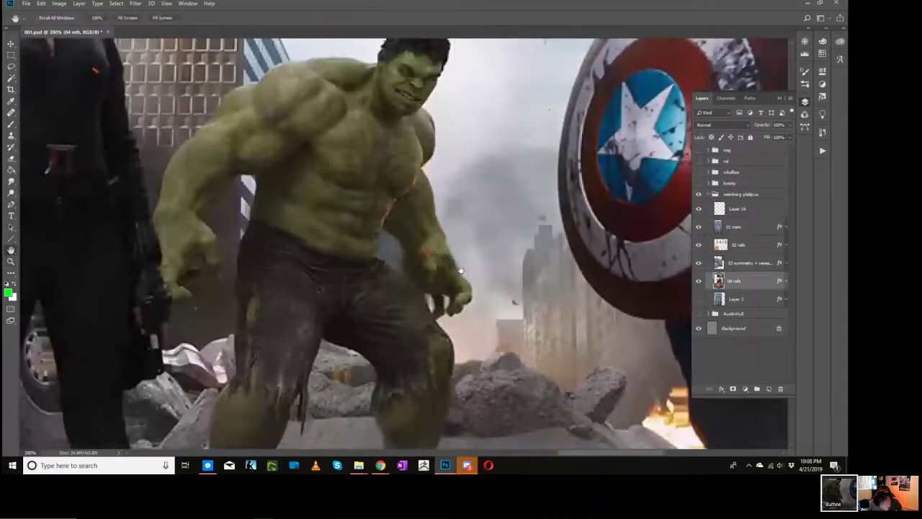
pyautogui.moveTo(472, 270); pyautogui.dragTo(486, 294)
pyautogui.click(744, 209)
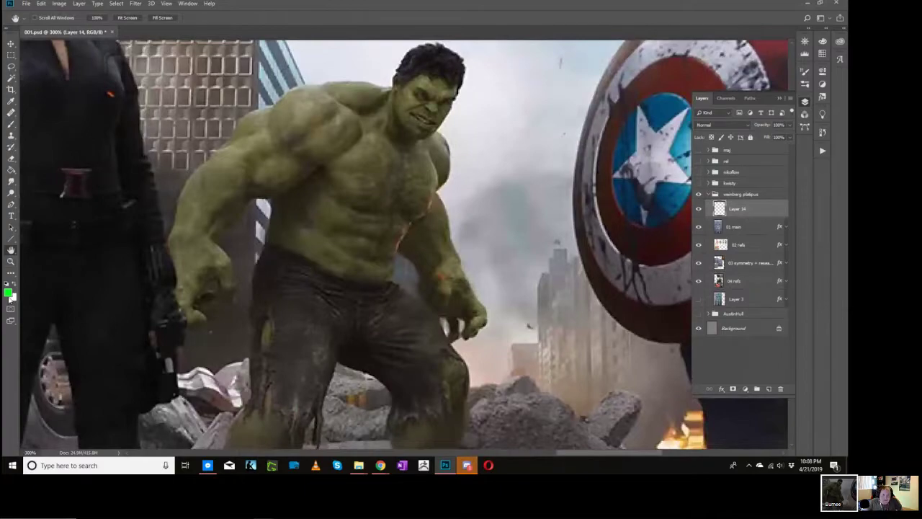
pyautogui.click(10, 292)
pyautogui.moveTo(246, 170); pyautogui.dragTo(251, 98)
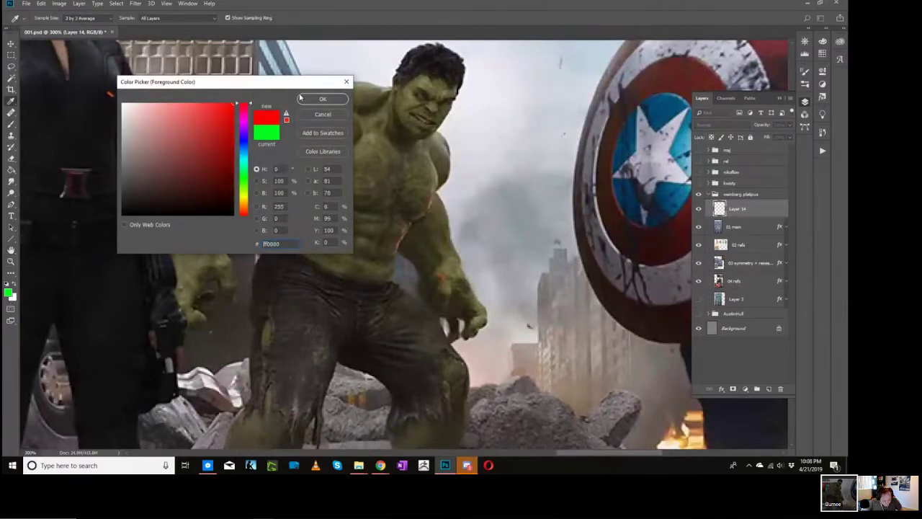
pyautogui.click(322, 99)
# Step: Outline the standing Hulk's right shoulder, arm, pectoral and side muscles with red brush strokes
pyautogui.press('b')
pyautogui.moveTo(286, 157)
pyautogui.mouseDown()
pyautogui.moveTo(273, 155)
pyautogui.moveTo(266, 195)
pyautogui.moveTo(320, 167)
pyautogui.moveTo(363, 116)
pyautogui.moveTo(338, 104)
pyautogui.moveTo(282, 144)
pyautogui.moveTo(337, 105)
pyautogui.moveTo(272, 108)
pyautogui.moveTo(264, 136)
pyautogui.moveTo(245, 122)
pyautogui.moveTo(272, 107)
pyautogui.mouseUp()
pyautogui.moveTo(248, 157)
pyautogui.mouseDown()
pyautogui.moveTo(244, 189)
pyautogui.moveTo(187, 231)
pyautogui.moveTo(238, 151)
pyautogui.mouseUp()
pyautogui.moveTo(324, 176)
pyautogui.mouseDown()
pyautogui.moveTo(381, 215)
pyautogui.moveTo(403, 182)
pyautogui.moveTo(405, 154)
pyautogui.mouseUp()
pyautogui.moveTo(386, 216)
pyautogui.mouseDown()
pyautogui.moveTo(331, 229)
pyautogui.moveTo(284, 198)
pyautogui.mouseUp()
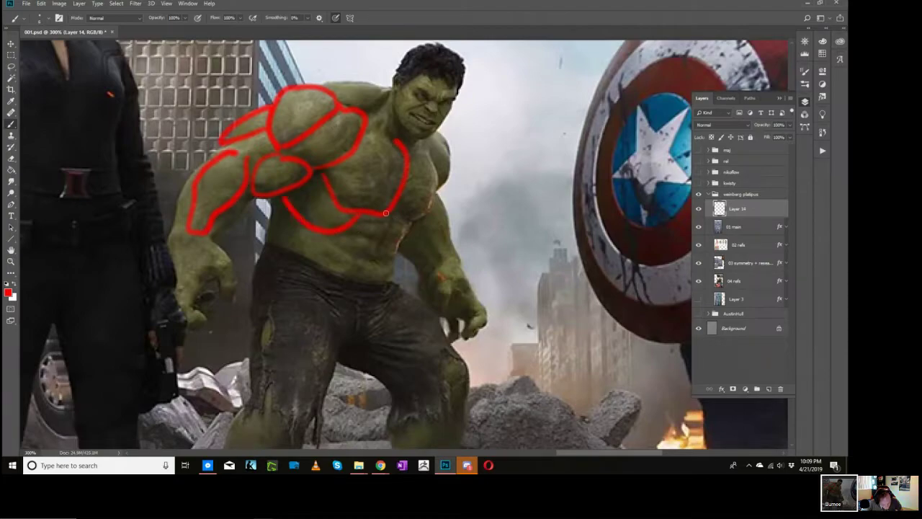
# Step: Outline the standing Hulk's left pectoral and right trapezius in red, and add fibre-direction lines across the chest, shoulder and arm muscles
pyautogui.moveTo(402, 218)
pyautogui.mouseDown()
pyautogui.moveTo(447, 170)
pyautogui.moveTo(411, 150)
pyautogui.mouseUp()
pyautogui.moveTo(387, 89); pyautogui.dragTo(316, 87)
pyautogui.moveTo(339, 168)
pyautogui.mouseDown()
pyautogui.moveTo(384, 185)
pyautogui.moveTo(388, 170)
pyautogui.mouseUp()
pyautogui.moveTo(348, 160)
pyautogui.mouseDown()
pyautogui.moveTo(395, 156)
pyautogui.moveTo(391, 147)
pyautogui.moveTo(315, 161)
pyautogui.moveTo(356, 115)
pyautogui.mouseUp()
pyautogui.moveTo(319, 146)
pyautogui.mouseDown()
pyautogui.moveTo(318, 124)
pyautogui.moveTo(338, 100)
pyautogui.moveTo(292, 128)
pyautogui.mouseUp()
pyautogui.moveTo(317, 93); pyautogui.dragTo(278, 124)
pyautogui.moveTo(296, 162)
pyautogui.mouseDown()
pyautogui.moveTo(262, 174)
pyautogui.moveTo(289, 146)
pyautogui.moveTo(309, 213)
pyautogui.mouseUp()
pyautogui.moveTo(309, 180); pyautogui.dragTo(327, 195)
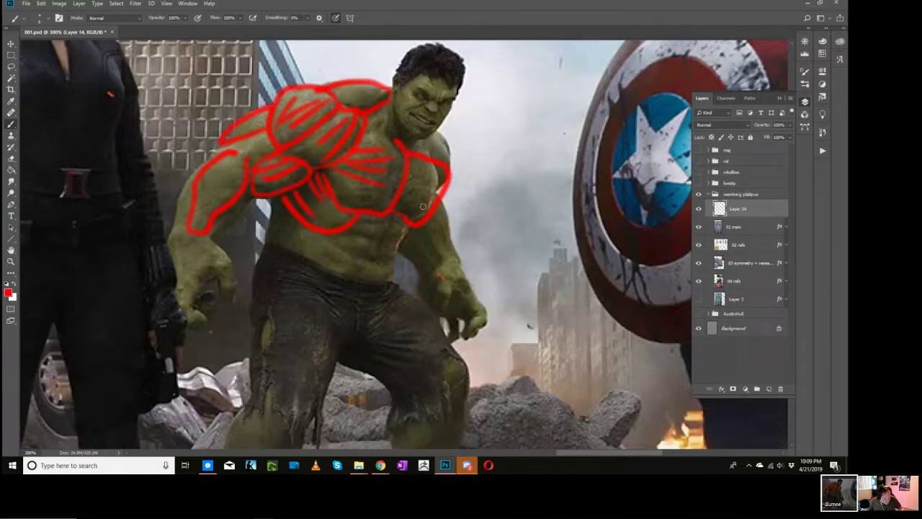
pyautogui.moveTo(403, 214); pyautogui.dragTo(421, 215)
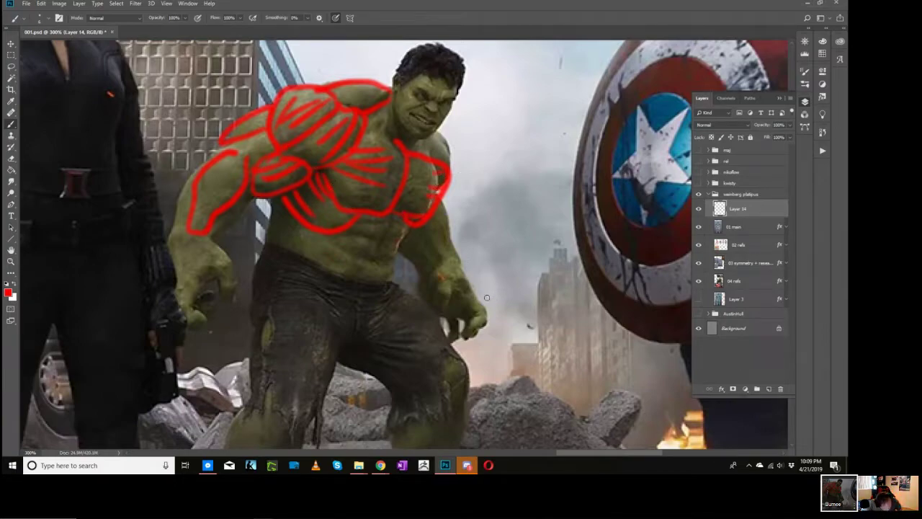
# Step: Examine the close-up Hulk photo's head, shoulders and chest at 300% and as a whole at 100%
pyautogui.press('h')
pyautogui.moveTo(504, 363); pyautogui.dragTo(475, 86)
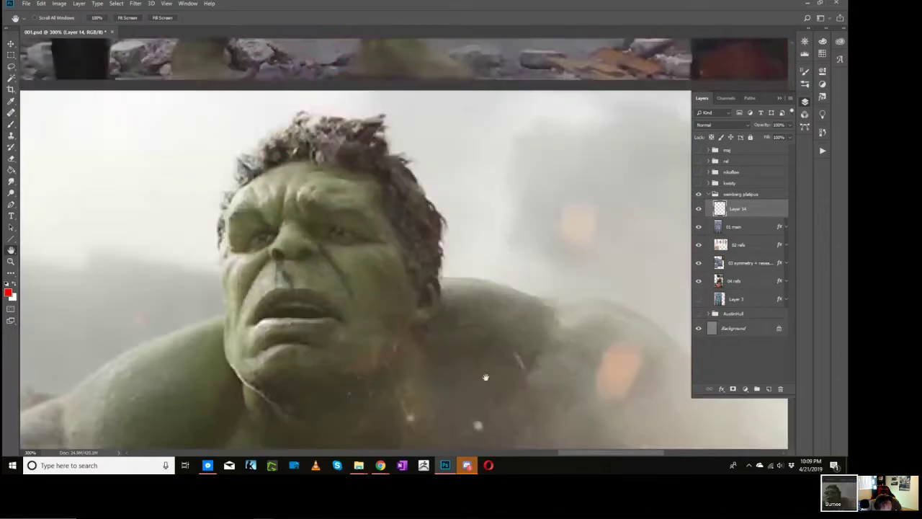
pyautogui.moveTo(485, 377); pyautogui.dragTo(465, 329)
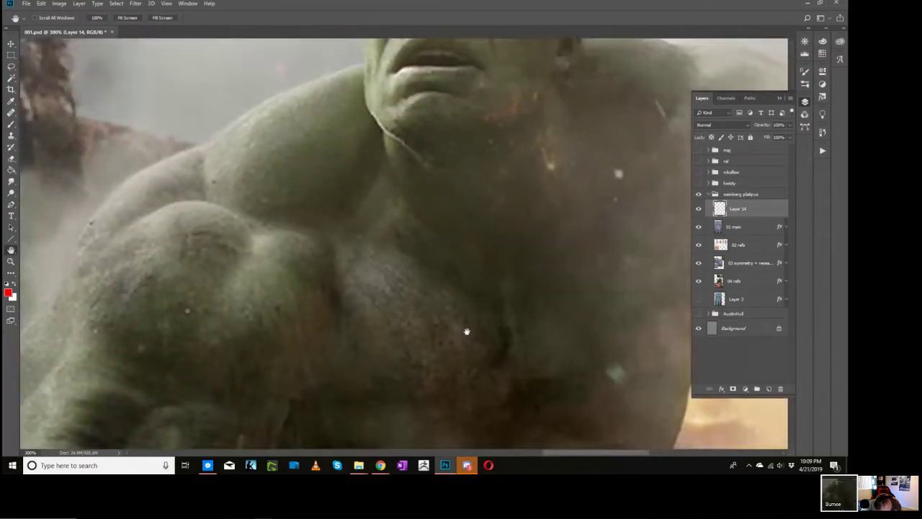
pyautogui.hotkey('alt', 'space')
pyautogui.keyDown('alt'); pyautogui.click(474, 316); pyautogui.keyUp('alt')
pyautogui.keyDown('alt'); pyautogui.click(473, 317); pyautogui.keyUp('alt')
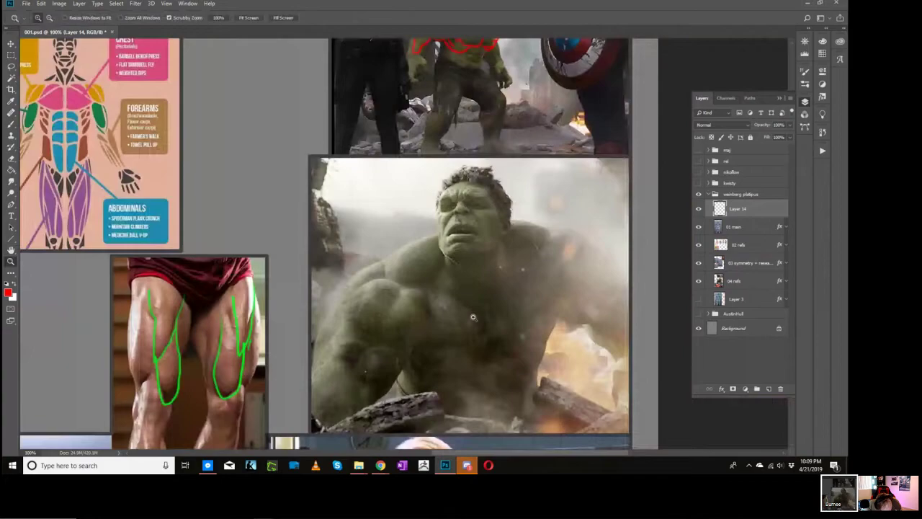
pyautogui.press('h')
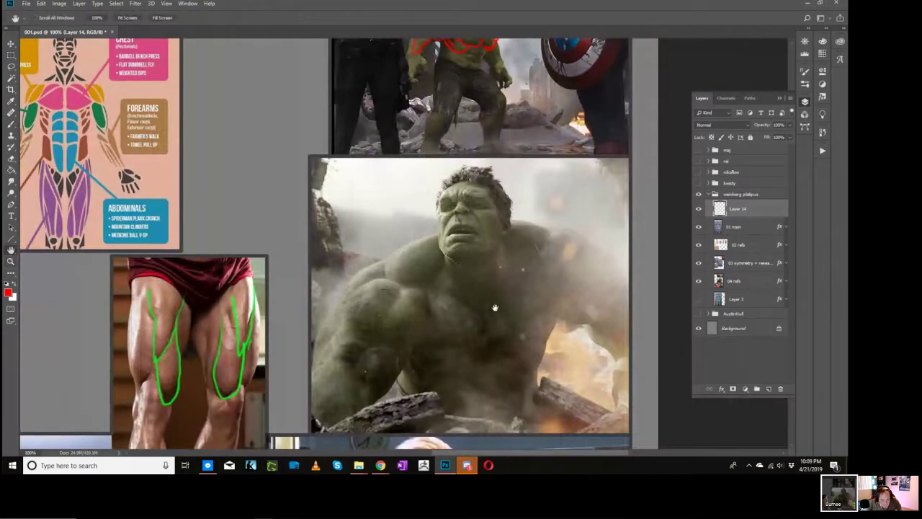
pyautogui.scroll(-2, 494, 311)
pyautogui.moveTo(496, 315); pyautogui.dragTo(490, 311)
# Step: Outline the close-up Hulk's right shoulder and upper arm muscles in red, and mark the edges of the trapezius
pyautogui.press('b')
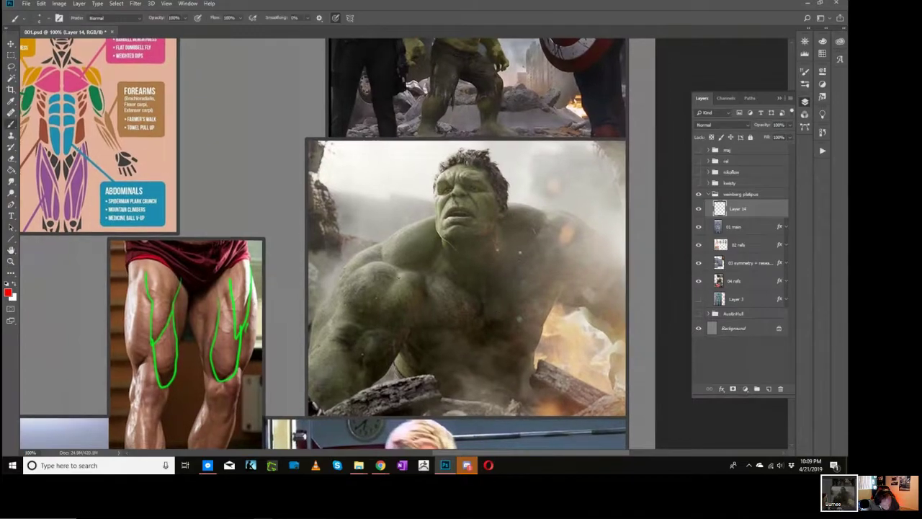
pyautogui.moveTo(398, 268)
pyautogui.mouseDown()
pyautogui.moveTo(350, 292)
pyautogui.moveTo(400, 266)
pyautogui.moveTo(382, 330)
pyautogui.moveTo(355, 340)
pyautogui.moveTo(400, 335)
pyautogui.moveTo(349, 360)
pyautogui.mouseUp()
pyautogui.moveTo(343, 298); pyautogui.dragTo(307, 366)
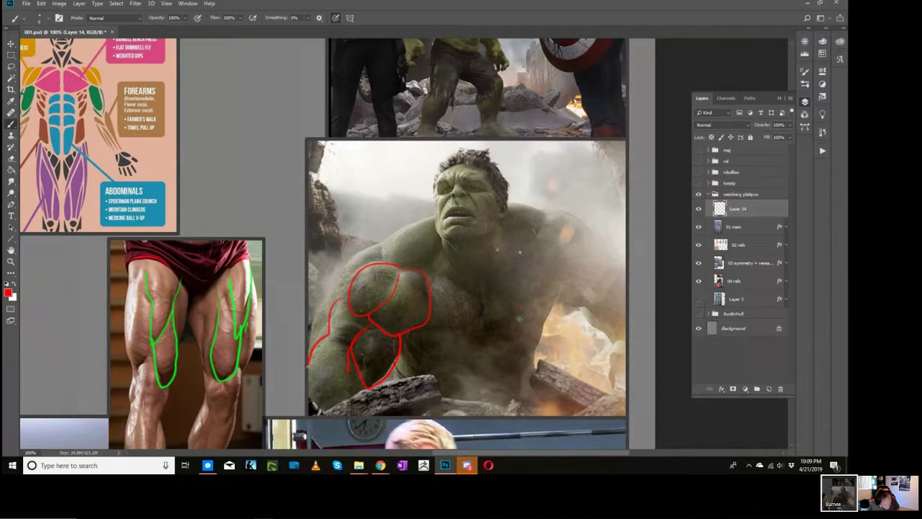
pyautogui.moveTo(345, 269); pyautogui.dragTo(331, 304)
pyautogui.moveTo(381, 247); pyautogui.dragTo(382, 265)
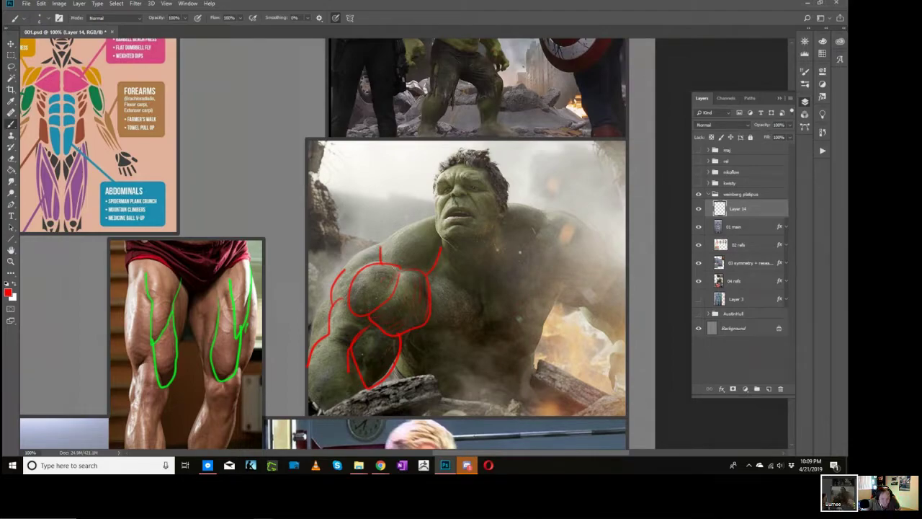
# Step: Trace the upper edge of the close-up Hulk's right trapezius from shoulder towards neck in red
pyautogui.press('space')
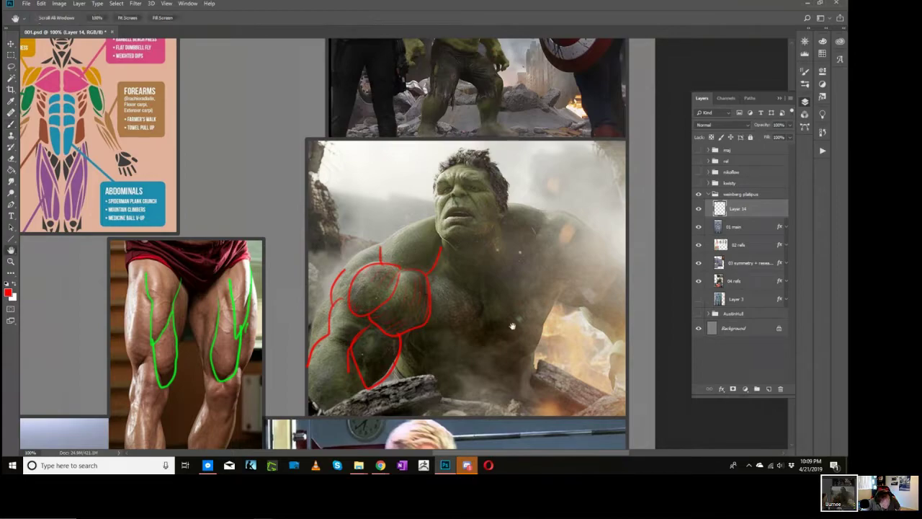
pyautogui.moveTo(510, 325)
pyautogui.mouseDown()
pyautogui.moveTo(481, 300)
pyautogui.moveTo(501, 358)
pyautogui.mouseUp()
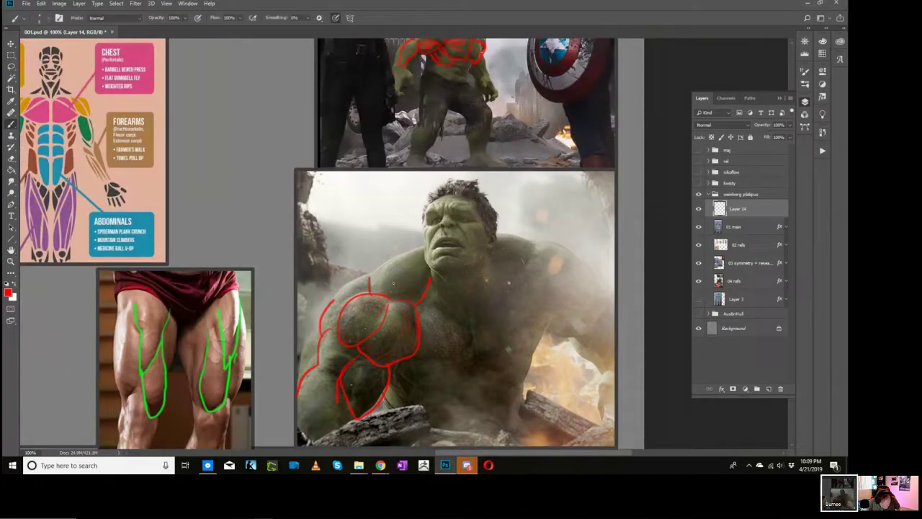
pyautogui.moveTo(368, 278); pyautogui.dragTo(401, 258)
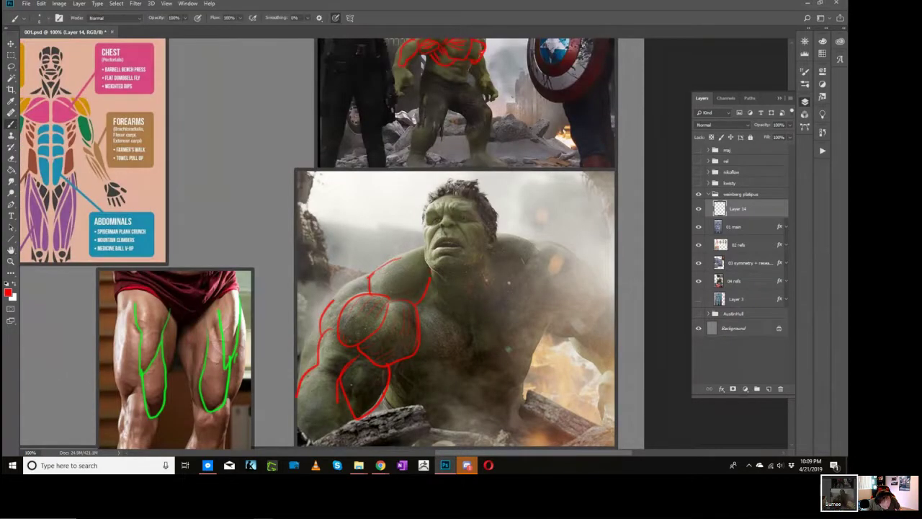
# Step: Outline the front-facing bodybuilder's right shoulder, upper arm and forearm muscles with red brush strokes
pyautogui.moveTo(504, 344); pyautogui.dragTo(490, 251)
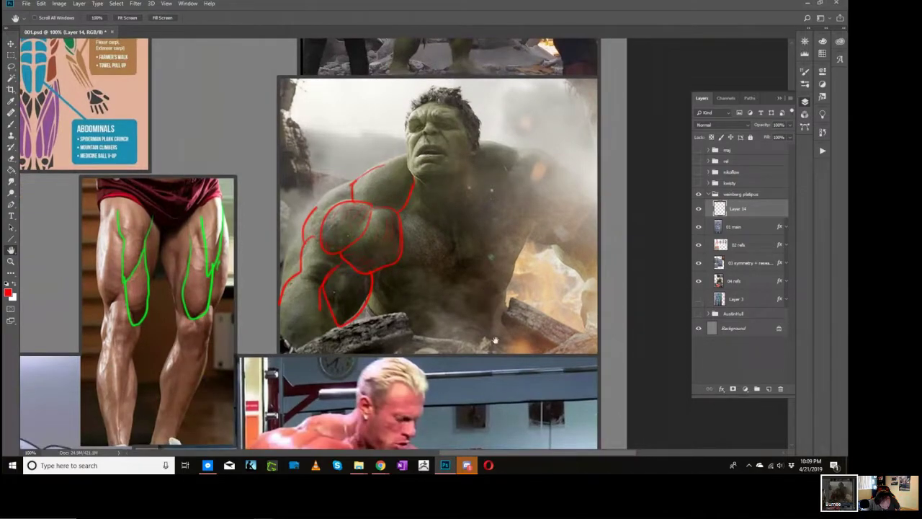
pyautogui.moveTo(495, 340); pyautogui.dragTo(509, 281)
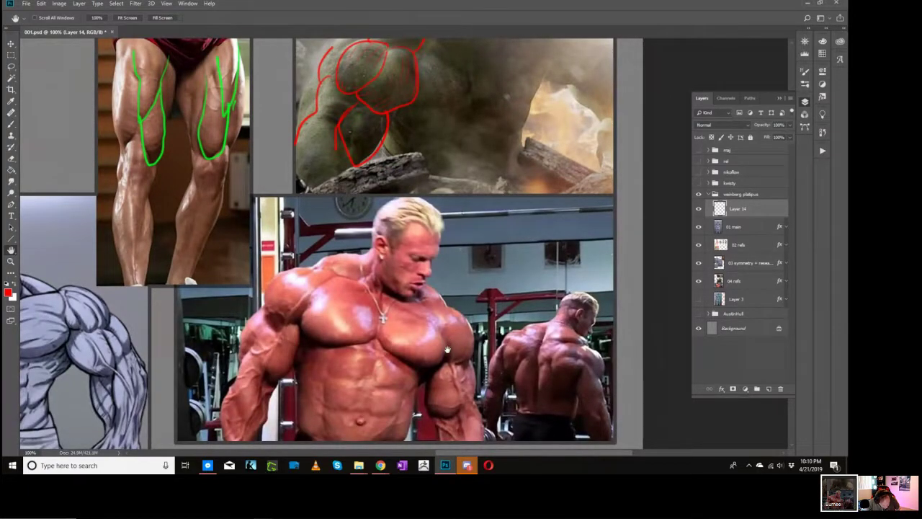
pyautogui.moveTo(470, 335); pyautogui.dragTo(512, 316)
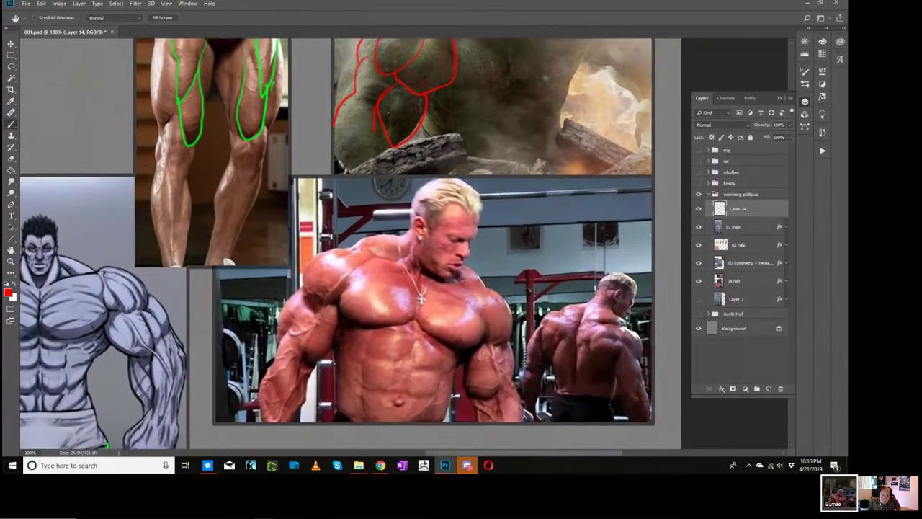
pyautogui.press('b')
pyautogui.moveTo(371, 258)
pyautogui.mouseDown()
pyautogui.moveTo(332, 302)
pyautogui.moveTo(314, 306)
pyautogui.moveTo(301, 283)
pyautogui.moveTo(307, 261)
pyautogui.moveTo(365, 249)
pyautogui.mouseUp()
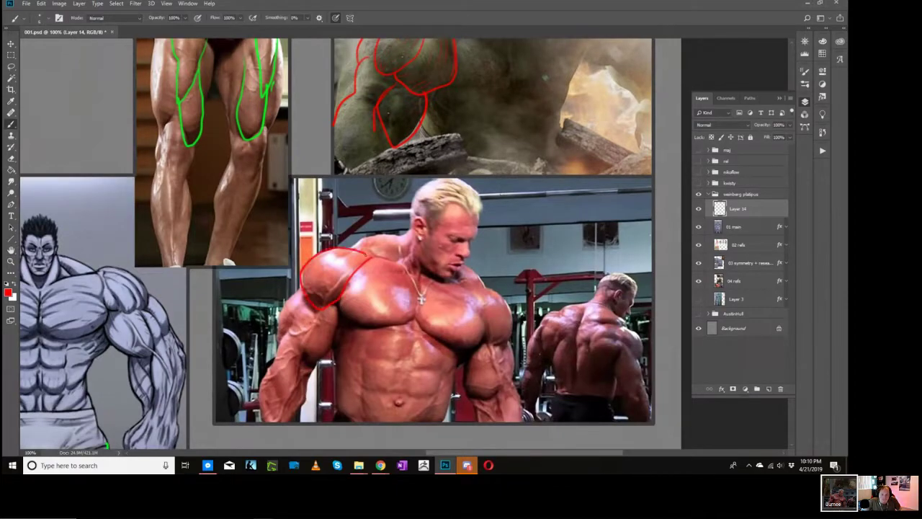
pyautogui.moveTo(300, 317)
pyautogui.mouseDown()
pyautogui.moveTo(309, 364)
pyautogui.moveTo(330, 317)
pyautogui.mouseUp()
pyautogui.moveTo(285, 348); pyautogui.dragTo(301, 295)
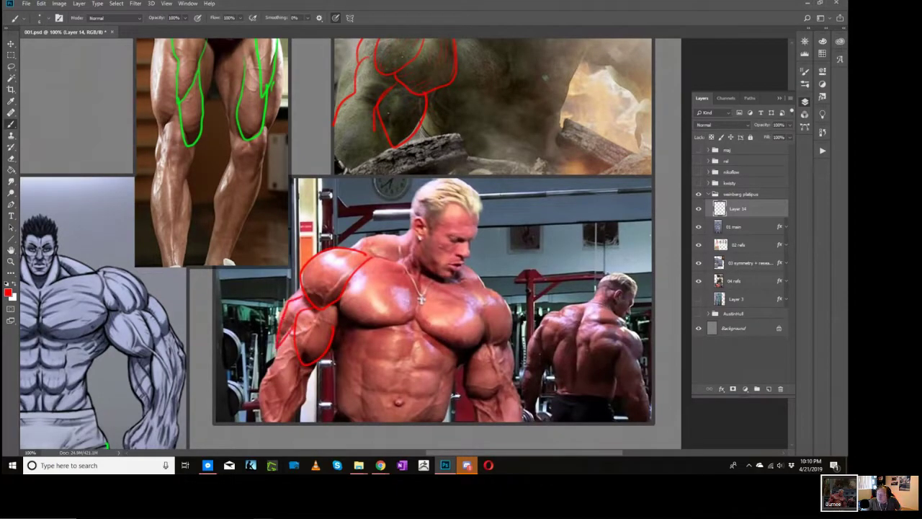
pyautogui.moveTo(272, 376); pyautogui.dragTo(287, 335)
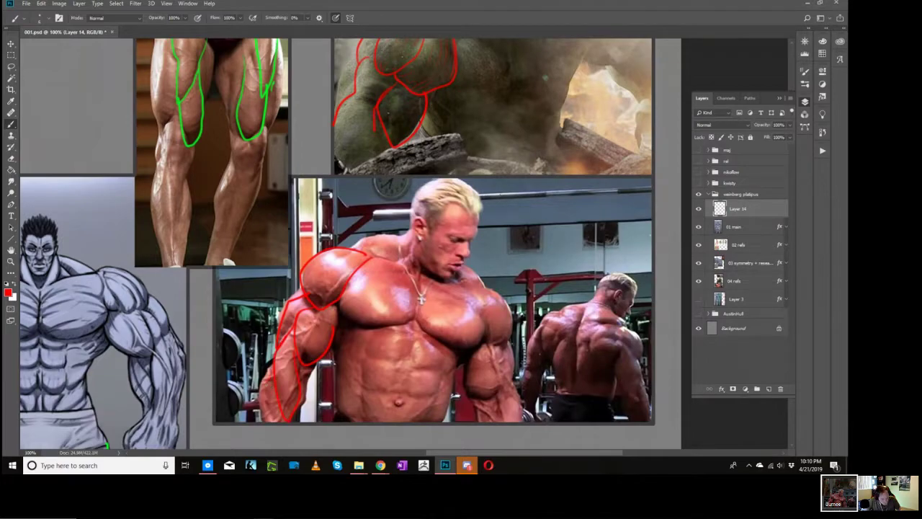
pyautogui.moveTo(271, 421); pyautogui.dragTo(264, 369)
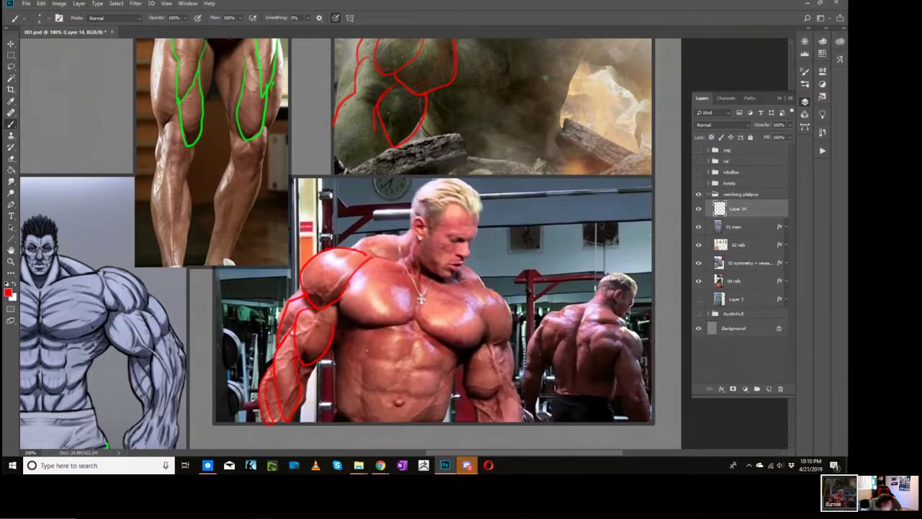
# Step: Outline the bodybuilder's abdominal area in red, and undo the strokes dividing it down the centre and across
pyautogui.moveTo(365, 418)
pyautogui.mouseDown()
pyautogui.moveTo(371, 429)
pyautogui.moveTo(441, 382)
pyautogui.moveTo(371, 338)
pyautogui.moveTo(395, 434)
pyautogui.mouseUp()
pyautogui.moveTo(370, 359); pyautogui.dragTo(434, 374)
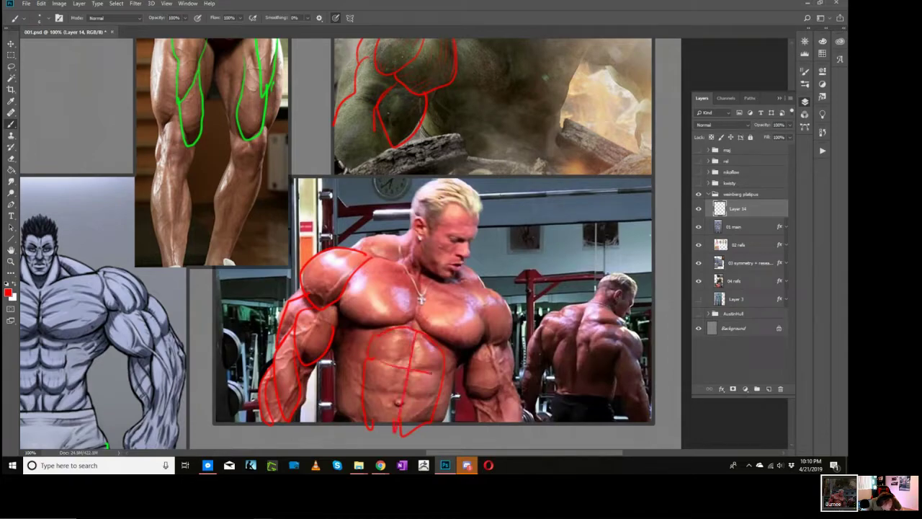
pyautogui.moveTo(370, 397); pyautogui.dragTo(438, 399)
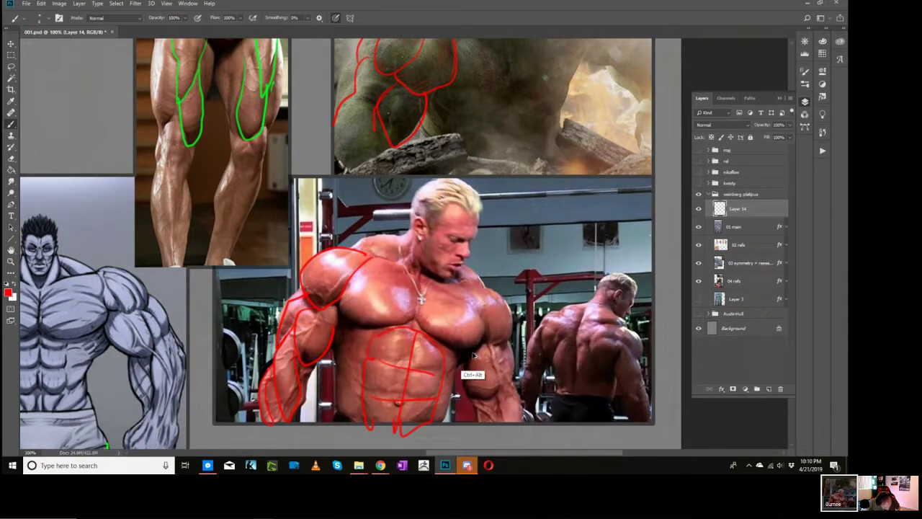
pyautogui.hotkey('ctrl', 'alt', 'z')
pyautogui.hotkey('ctrl', 'alt', 'z')
pyautogui.hotkey('ctrl', 'alt', 'z')
pyautogui.hotkey('ctrl', 'alt', 'z')
pyautogui.hotkey('ctrl', 'alt', 'z')
pyautogui.hotkey('ctrl', 'shift', 'z')
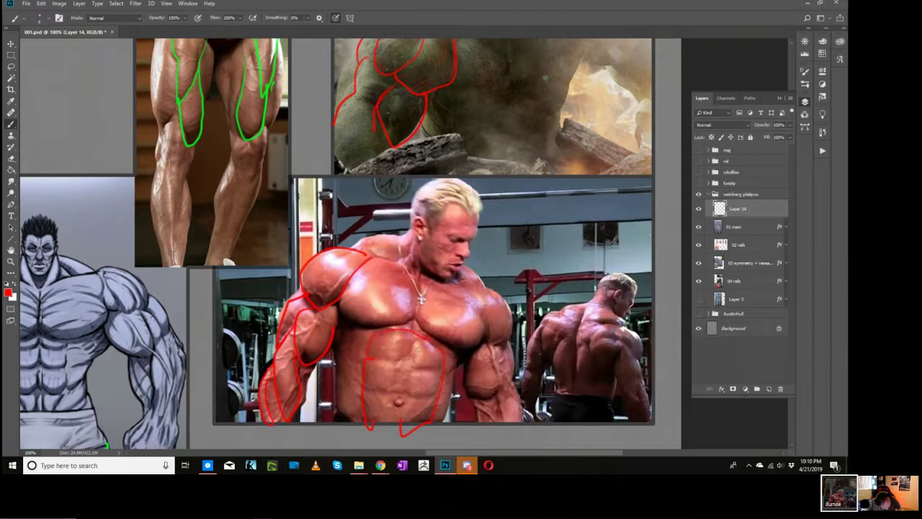
# Step: Reinforce the bodybuilder's abdominal outline, outline his right pectoral, and mark the upper edge of his left pectoral in red
pyautogui.moveTo(430, 341); pyautogui.dragTo(370, 425)
pyautogui.moveTo(415, 291)
pyautogui.mouseDown()
pyautogui.moveTo(375, 326)
pyautogui.moveTo(337, 301)
pyautogui.mouseUp()
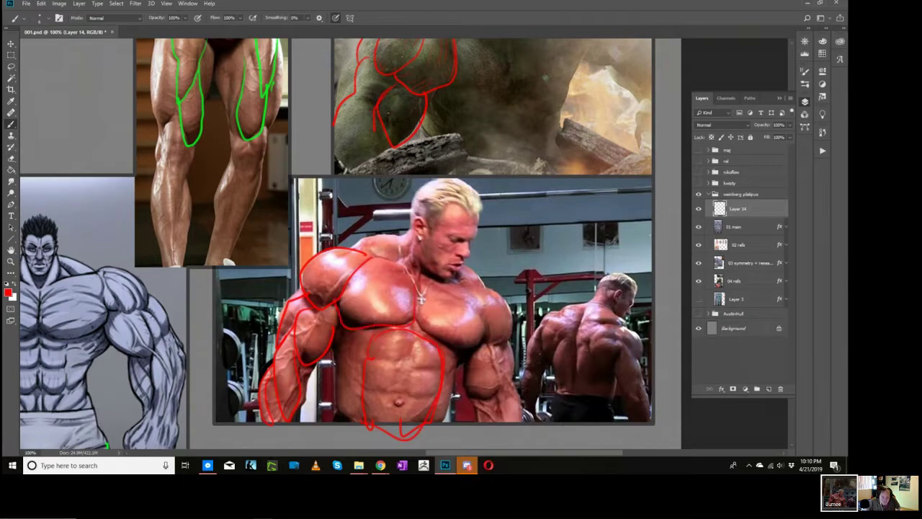
pyautogui.moveTo(407, 269); pyautogui.dragTo(350, 282)
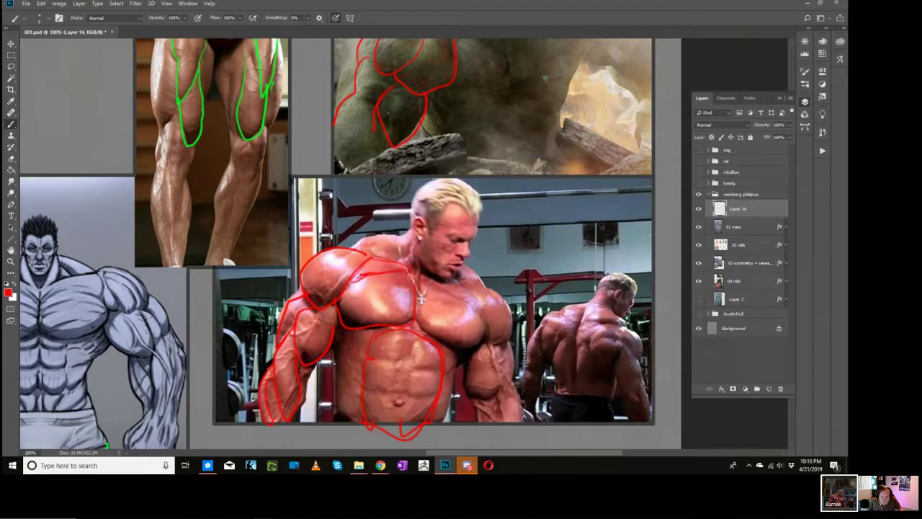
pyautogui.moveTo(450, 296)
pyautogui.mouseDown()
pyautogui.moveTo(479, 312)
pyautogui.moveTo(480, 302)
pyautogui.mouseUp()
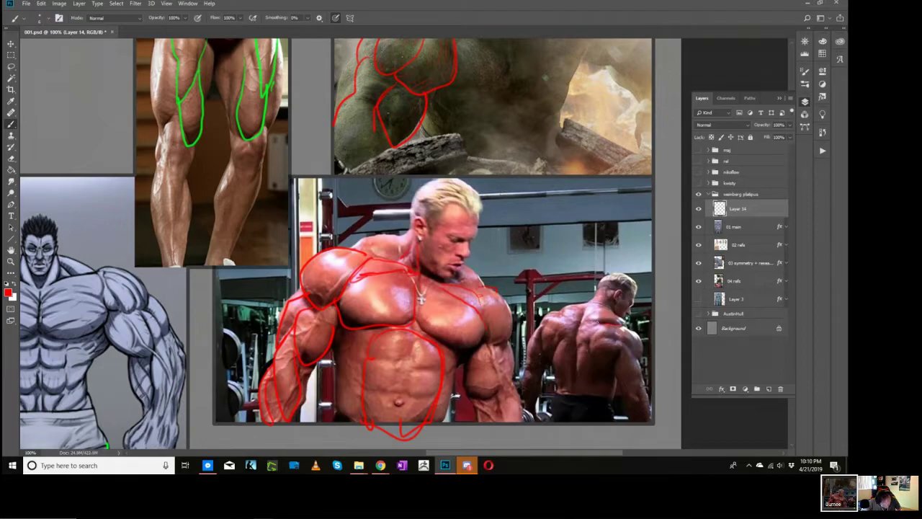
# Step: Outline the trapezius, shoulder blade and lower back muscles on the bodybuilder's mirror reflection in red
pyautogui.moveTo(592, 302); pyautogui.dragTo(560, 321)
pyautogui.moveTo(589, 348)
pyautogui.mouseDown()
pyautogui.moveTo(594, 388)
pyautogui.moveTo(574, 358)
pyautogui.moveTo(610, 375)
pyautogui.moveTo(592, 353)
pyautogui.mouseUp()
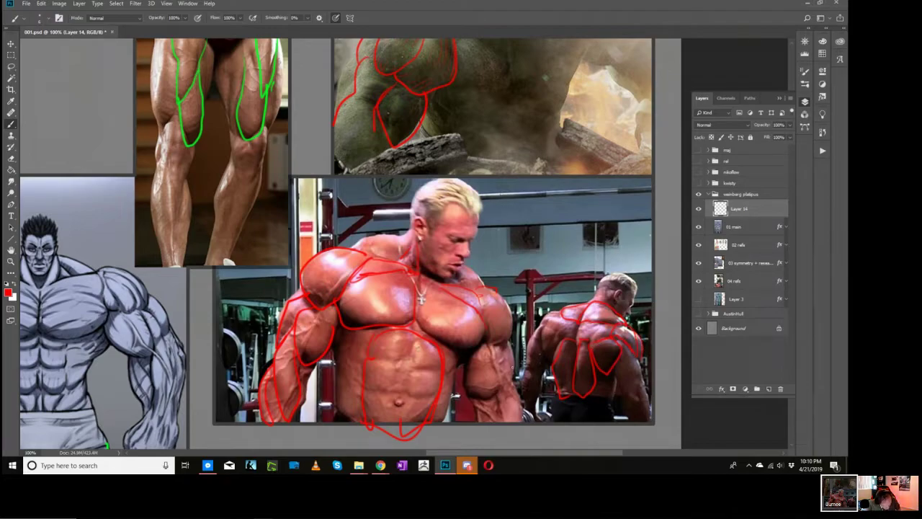
# Step: Show Layer 3 with the half-teal figure study below the bodybuilder photo and clear its layer style
pyautogui.press('space')
pyautogui.moveTo(522, 427); pyautogui.dragTo(587, 174)
pyautogui.click(715, 300)
pyautogui.moveTo(605, 441); pyautogui.dragTo(540, 314)
pyautogui.rightClick(754, 299)
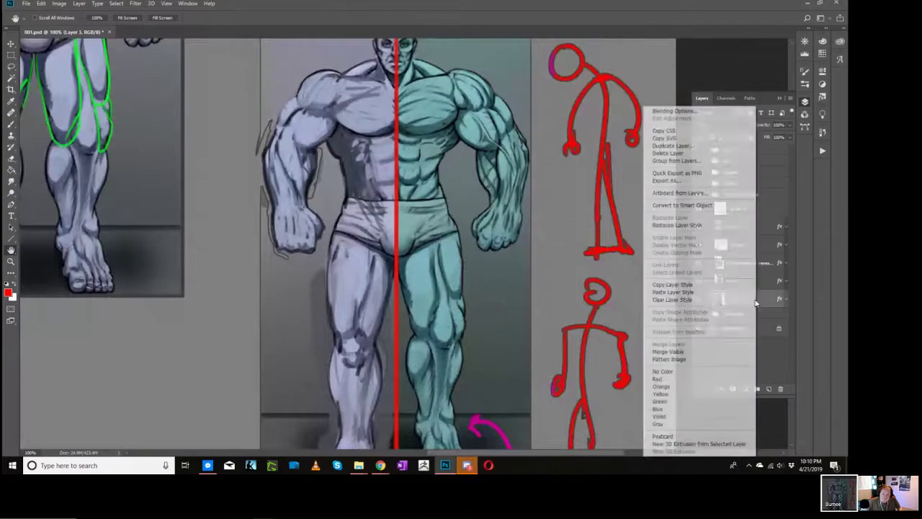
pyautogui.click(733, 300)
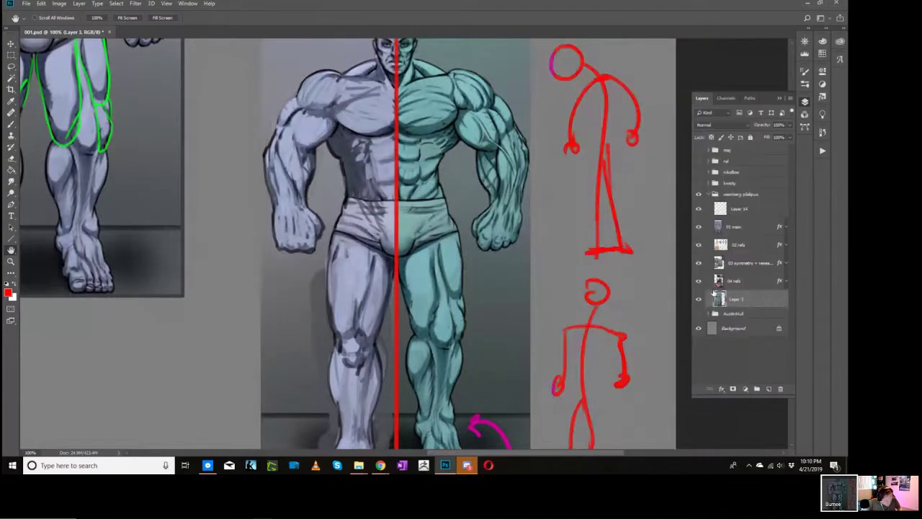
# Step: Examine the half-teal figure and its stick-figure notes beside the original drawing, and make Layer 14 the active layer
pyautogui.moveTo(494, 340); pyautogui.dragTo(491, 348)
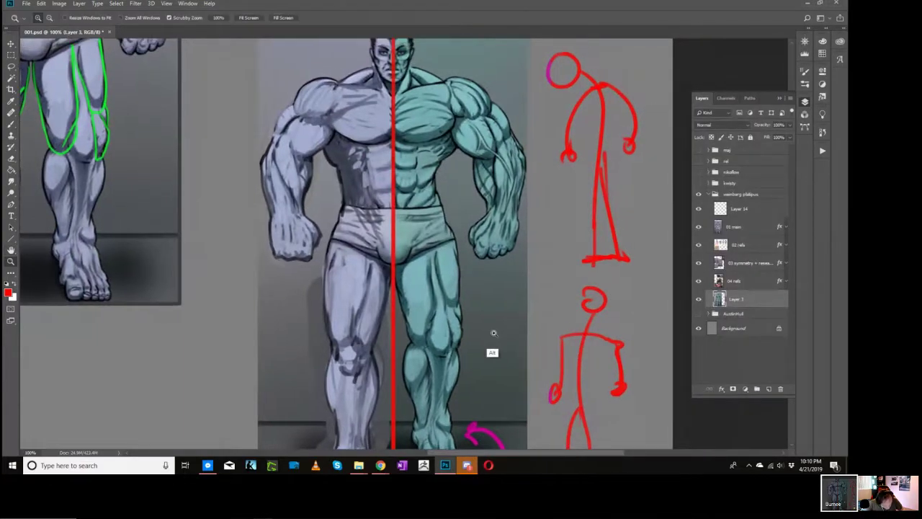
pyautogui.scroll(2, 493, 332)
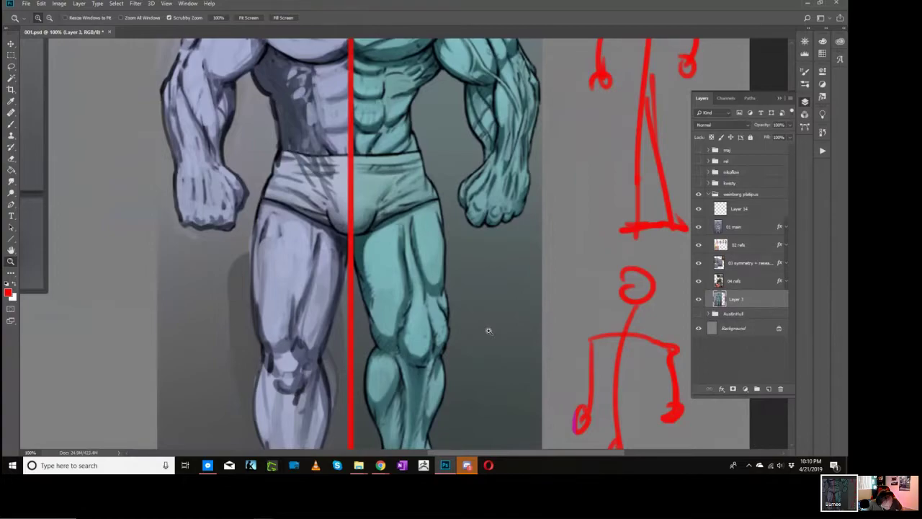
pyautogui.scroll(-1, 489, 331)
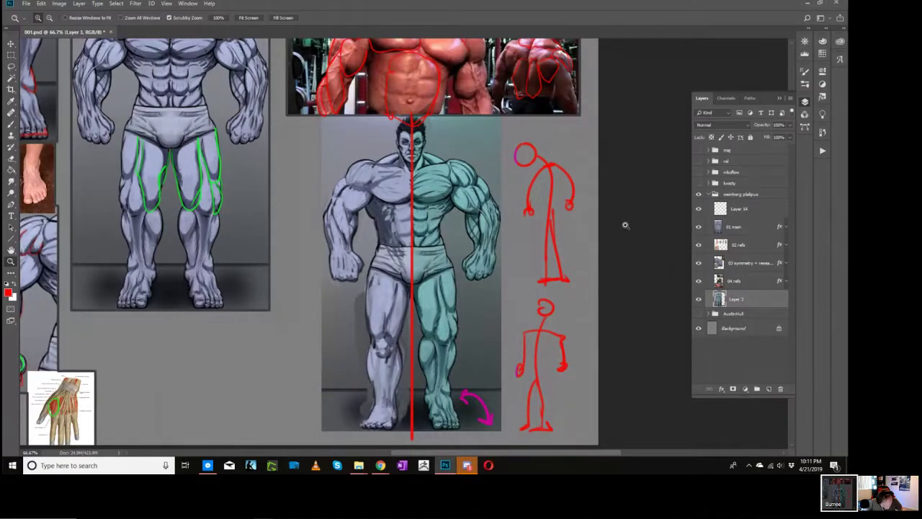
pyautogui.click(738, 216)
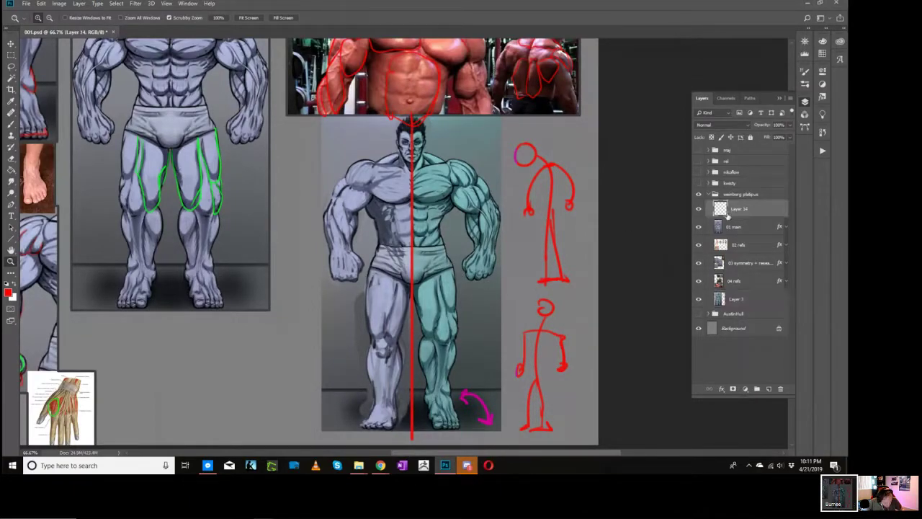
pyautogui.press('h')
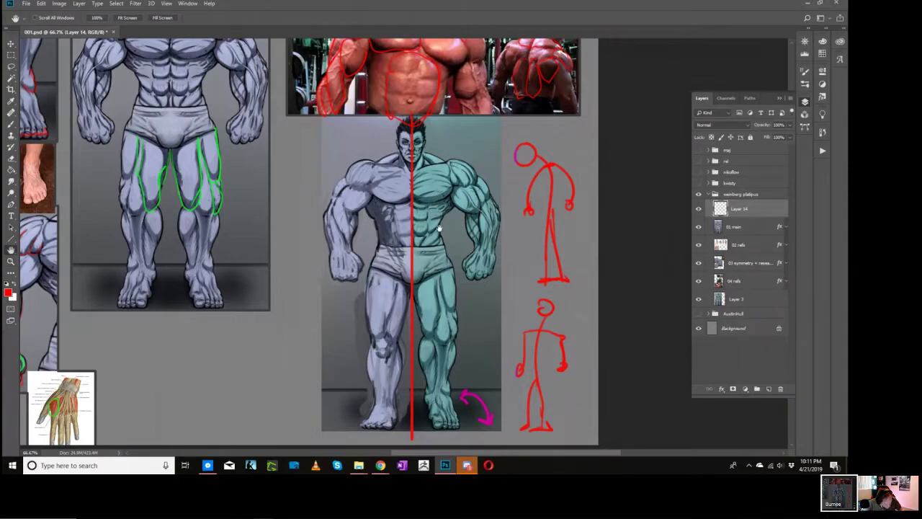
pyautogui.scroll(2, 454, 216)
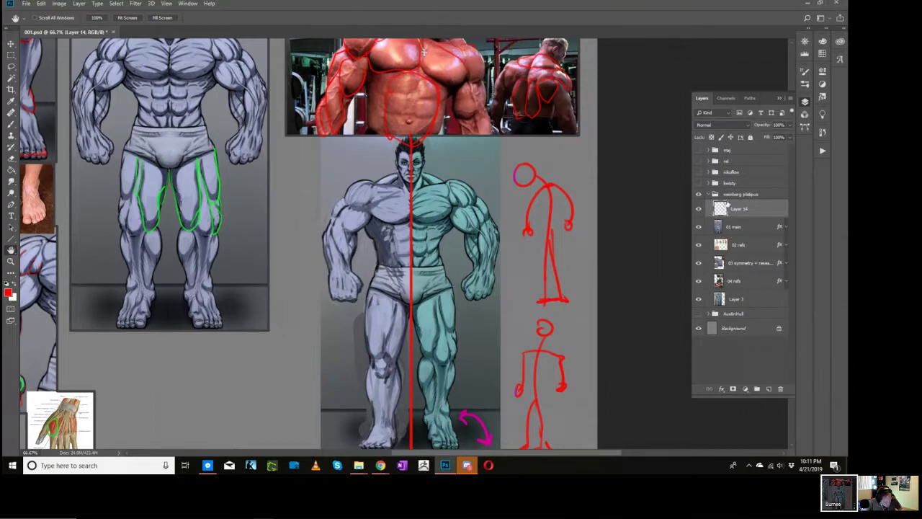
# Step: Mark the shaded right side of the half-teal figure's torso in red, and undo the marks
pyautogui.press('b')
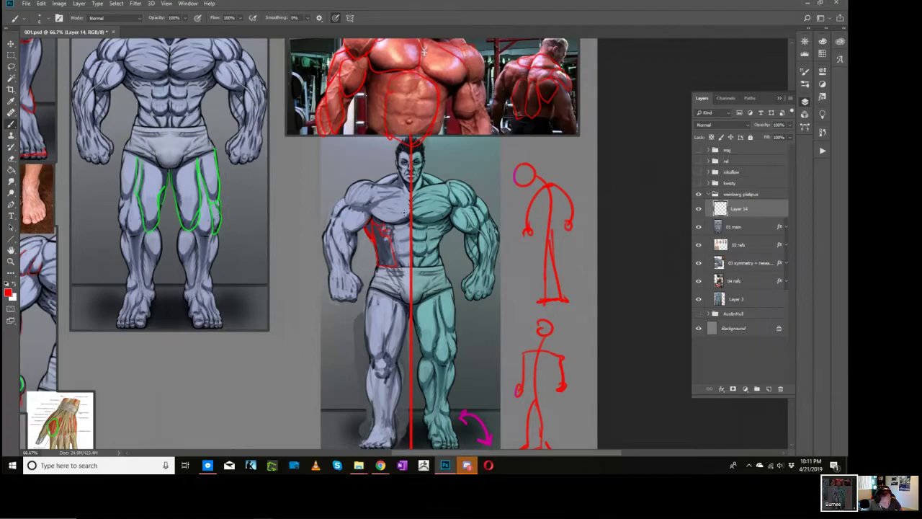
pyautogui.hotkey('ctrl', 'alt')
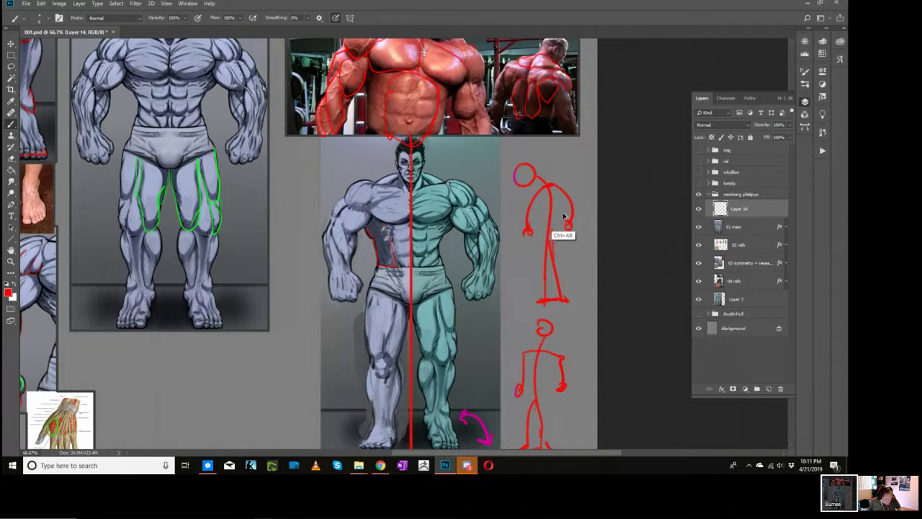
pyautogui.hotkey('ctrl', 'alt', 'z')
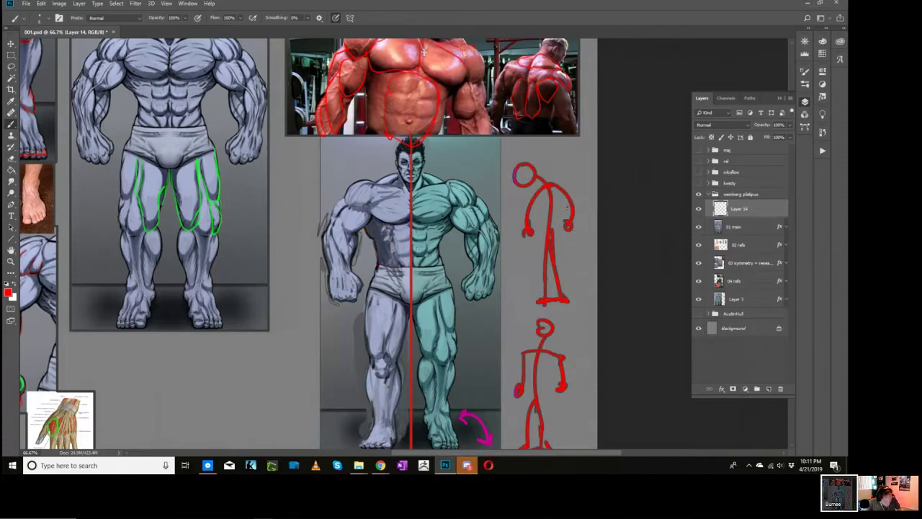
# Step: Erase the red abdominal strokes that spill below the bodybuilder photo onto the half-teal figure's head
pyautogui.press('h')
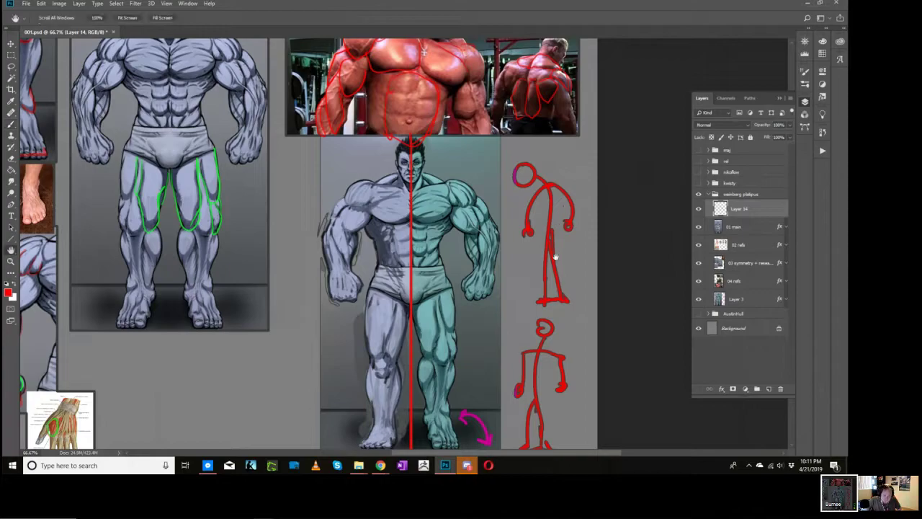
pyautogui.moveTo(555, 255)
pyautogui.mouseDown()
pyautogui.moveTo(555, 237)
pyautogui.moveTo(531, 257)
pyautogui.mouseUp()
pyautogui.press('e')
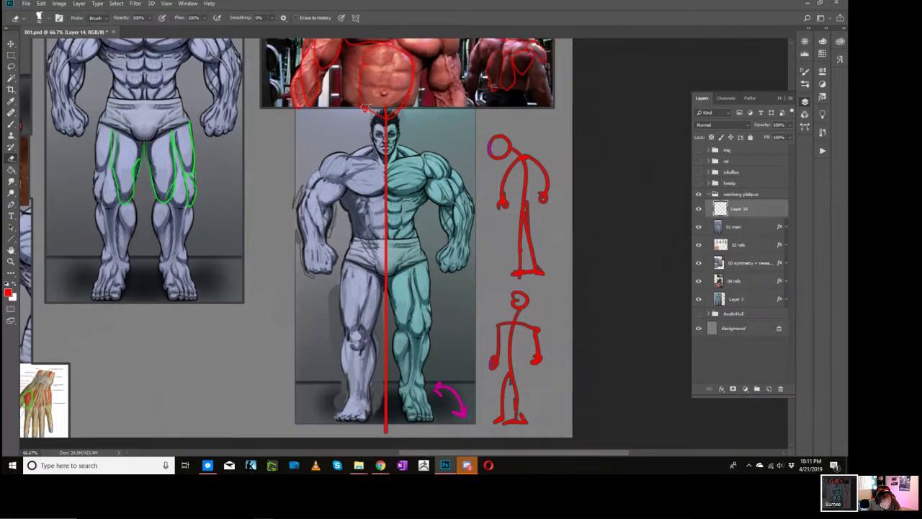
pyautogui.moveTo(366, 113); pyautogui.dragTo(407, 116)
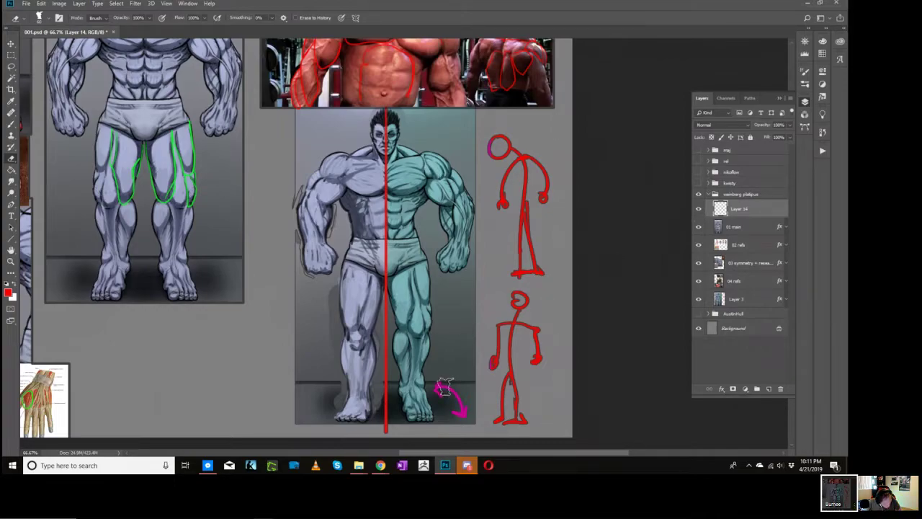
# Step: Sample red from the stick-figure notes and outline the half-teal figure's teal foot and ankle with it
pyautogui.press('i')
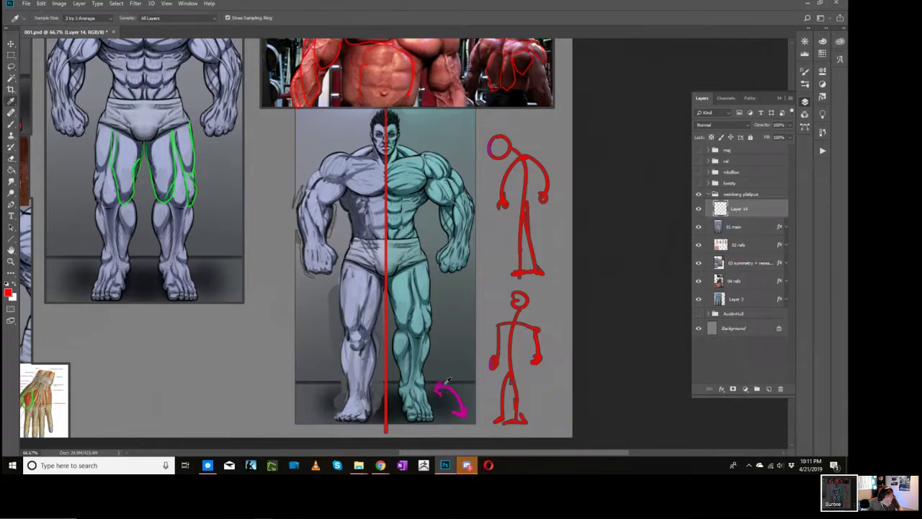
pyautogui.click(524, 302)
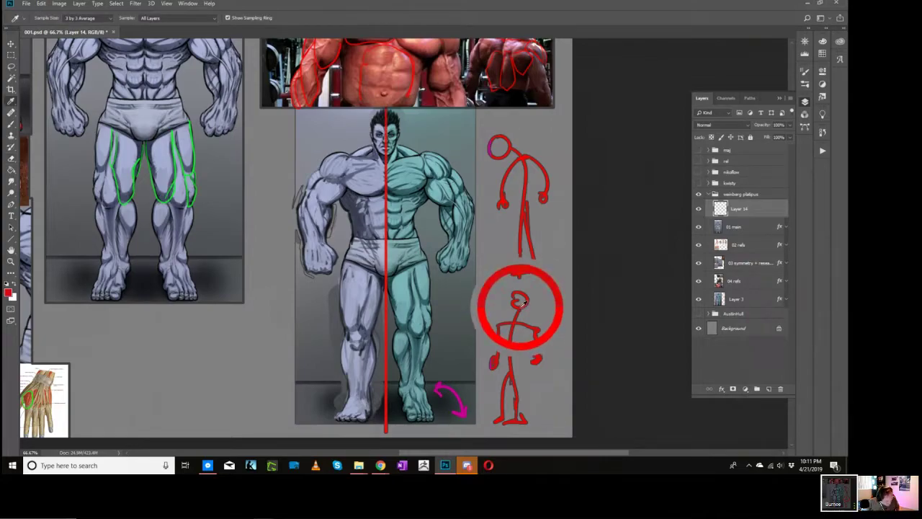
pyautogui.press('z')
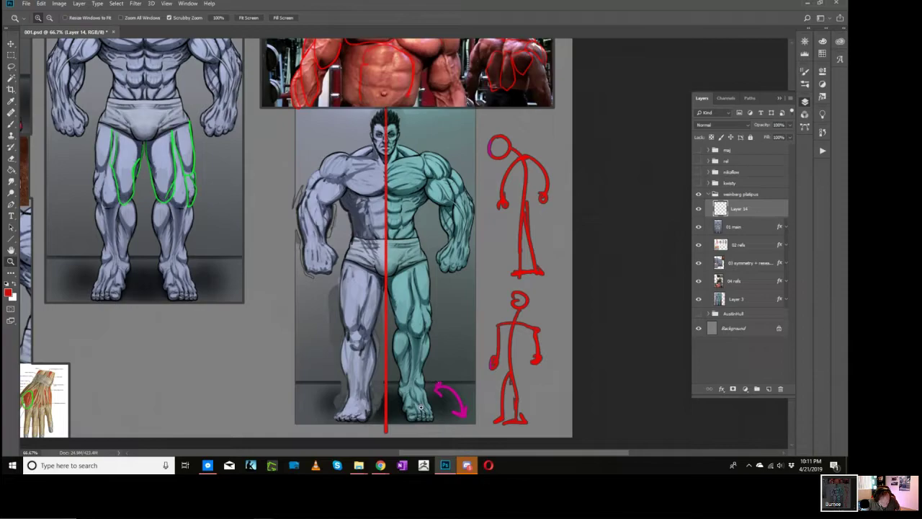
pyautogui.click(418, 404)
pyautogui.click(418, 404)
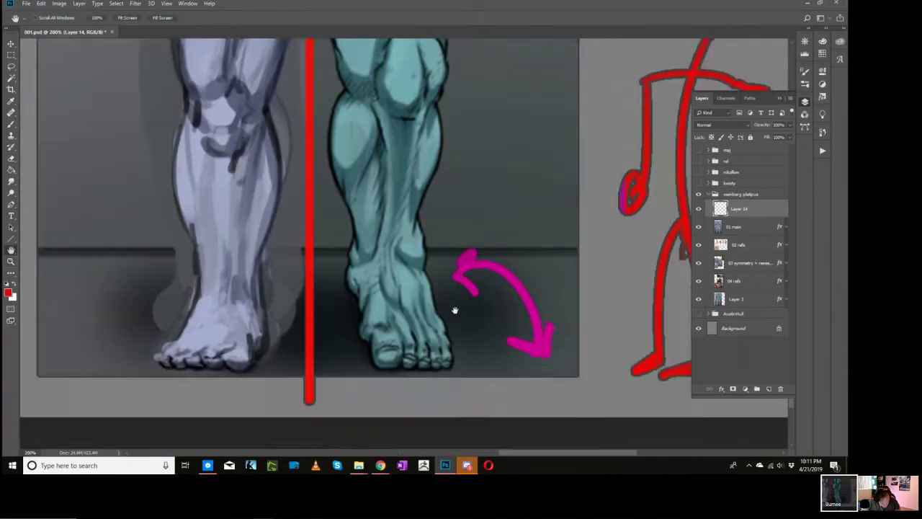
pyautogui.press('b')
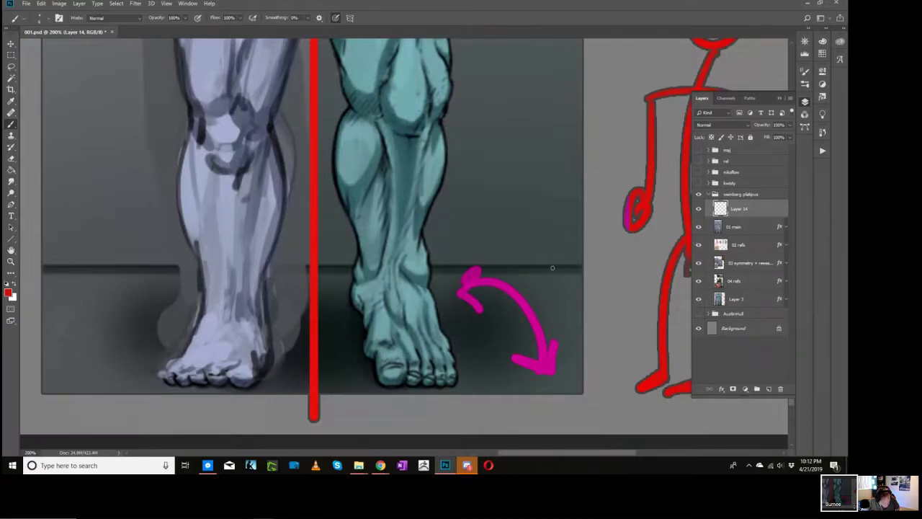
pyautogui.moveTo(357, 288)
pyautogui.mouseDown()
pyautogui.moveTo(380, 378)
pyautogui.moveTo(429, 397)
pyautogui.moveTo(438, 327)
pyautogui.moveTo(418, 256)
pyautogui.mouseUp()
pyautogui.moveTo(358, 253)
pyautogui.mouseDown()
pyautogui.moveTo(361, 301)
pyautogui.moveTo(336, 335)
pyautogui.mouseUp()
# Step: Draw a red arrow pointing at the outer ankle in the reference photo of two bare feet
pyautogui.press('z')
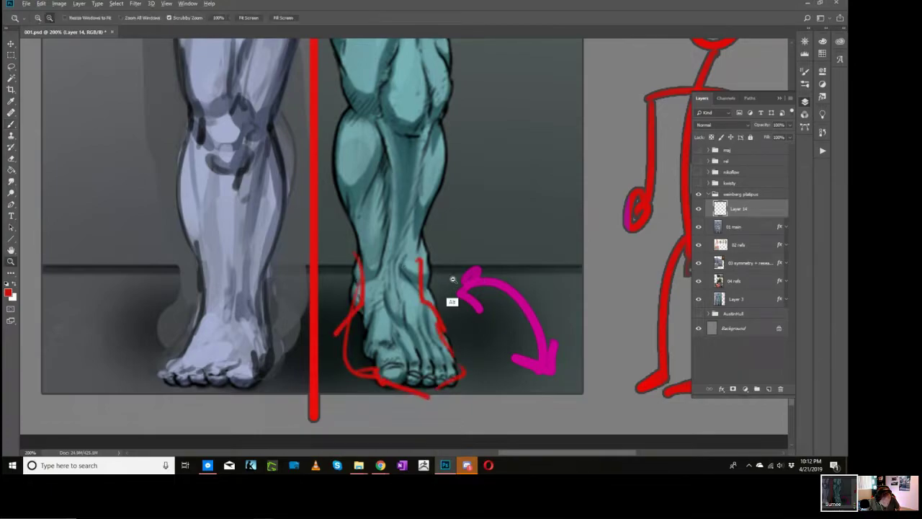
pyautogui.keyDown('alt'); pyautogui.click(452, 278); pyautogui.keyUp('alt')
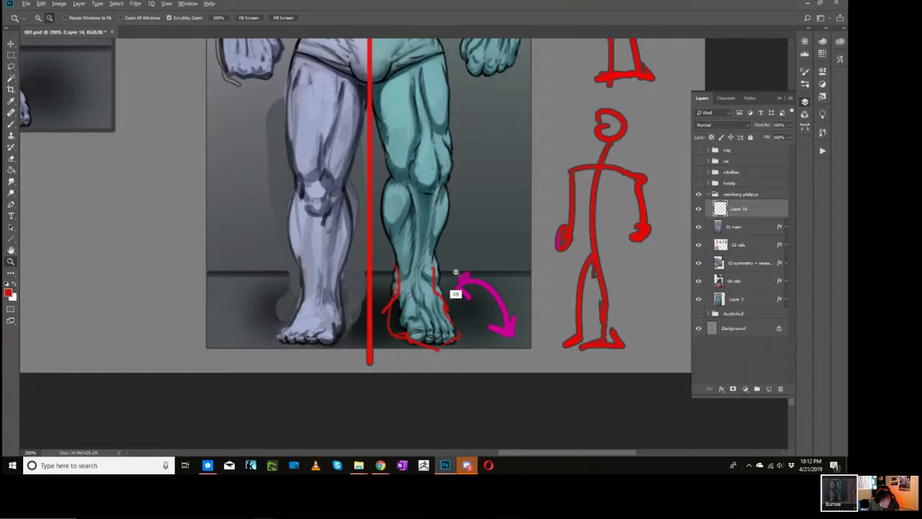
pyautogui.keyDown('alt'); pyautogui.click(456, 272); pyautogui.keyUp('alt')
pyautogui.moveTo(238, 216); pyautogui.dragTo(432, 312)
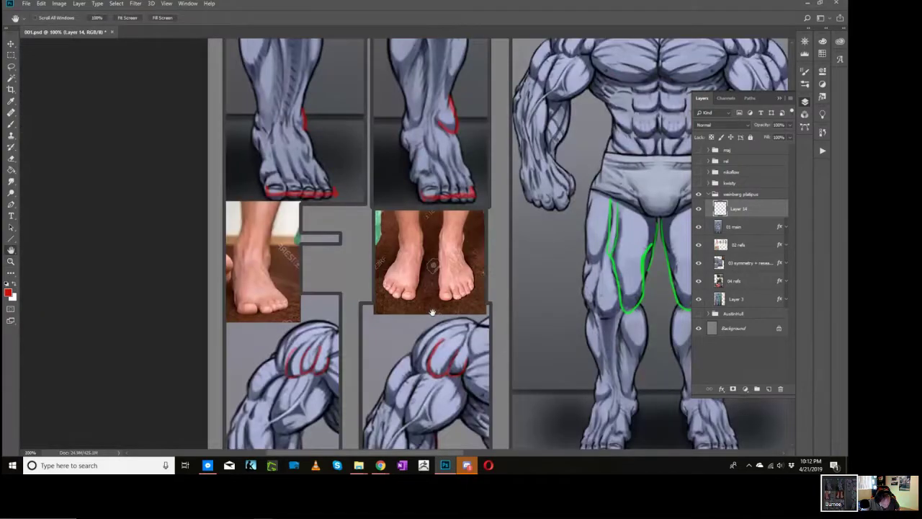
pyautogui.keyDown('ctrl'); pyautogui.click(446, 285); pyautogui.keyUp('ctrl')
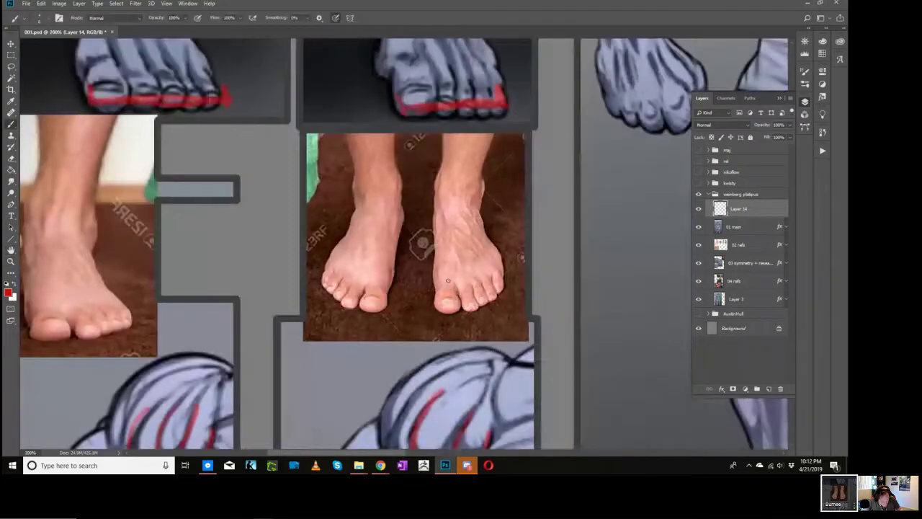
pyautogui.moveTo(560, 216); pyautogui.dragTo(499, 221)
pyautogui.moveTo(526, 201)
pyautogui.mouseDown()
pyautogui.moveTo(530, 232)
pyautogui.moveTo(643, 218)
pyautogui.mouseUp()
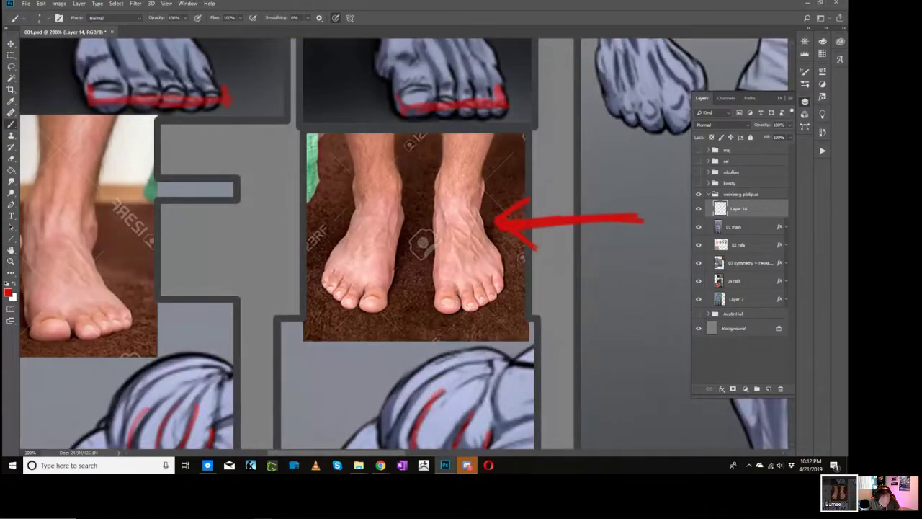
# Step: Trace the curve across the top of the foot in the single-foot photo and the ankle curves in the two-feet photo in red
pyautogui.moveTo(340, 284); pyautogui.dragTo(495, 301)
pyautogui.moveTo(172, 306)
pyautogui.mouseDown()
pyautogui.moveTo(217, 319)
pyautogui.moveTo(243, 312)
pyautogui.moveTo(244, 263)
pyautogui.mouseUp()
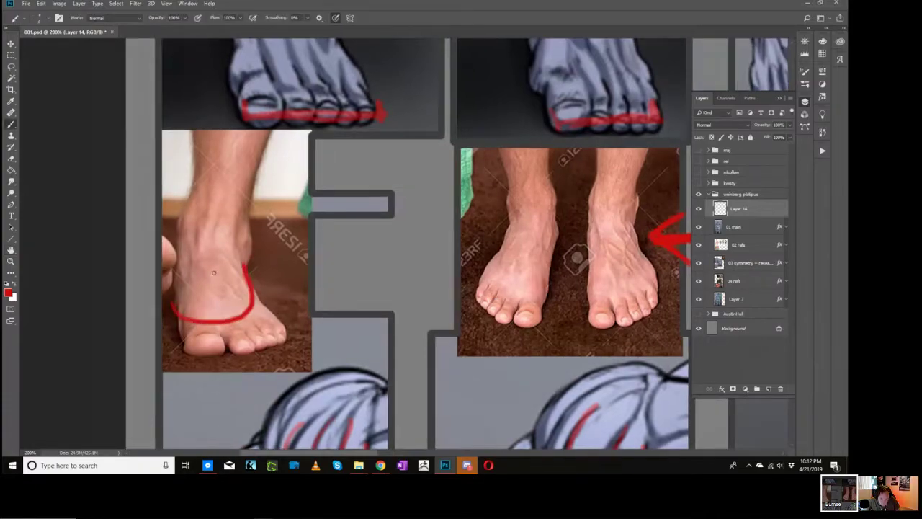
pyautogui.moveTo(171, 301); pyautogui.dragTo(173, 275)
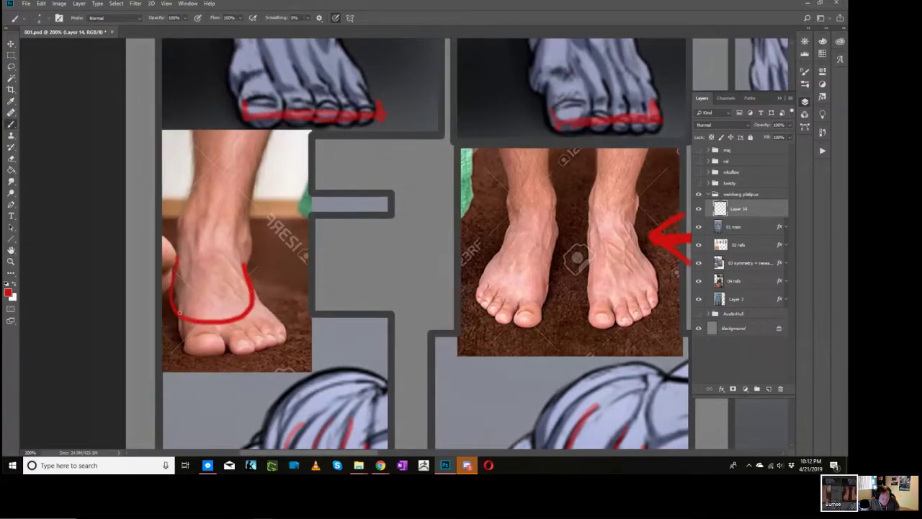
pyautogui.moveTo(179, 311); pyautogui.dragTo(241, 320)
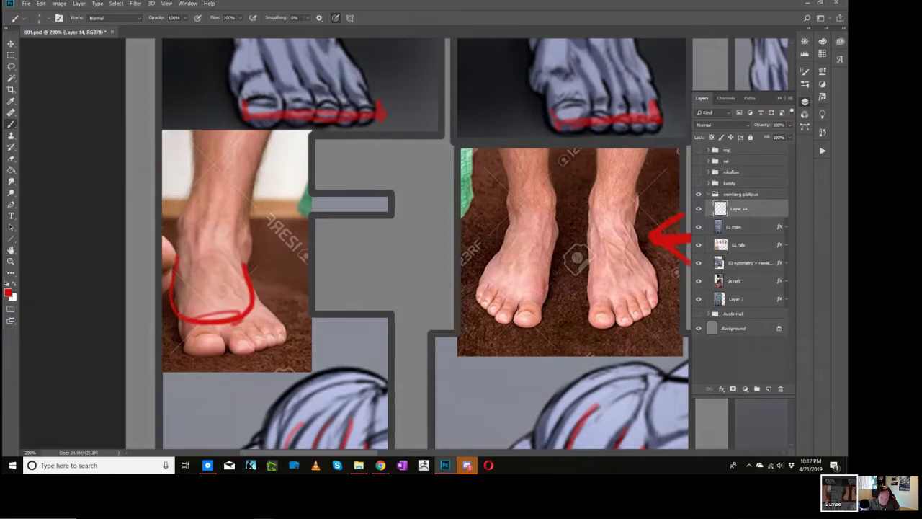
pyautogui.moveTo(637, 234)
pyautogui.mouseDown()
pyautogui.moveTo(595, 244)
pyautogui.moveTo(592, 211)
pyautogui.moveTo(636, 220)
pyautogui.moveTo(634, 193)
pyautogui.moveTo(594, 211)
pyautogui.moveTo(600, 245)
pyautogui.mouseUp()
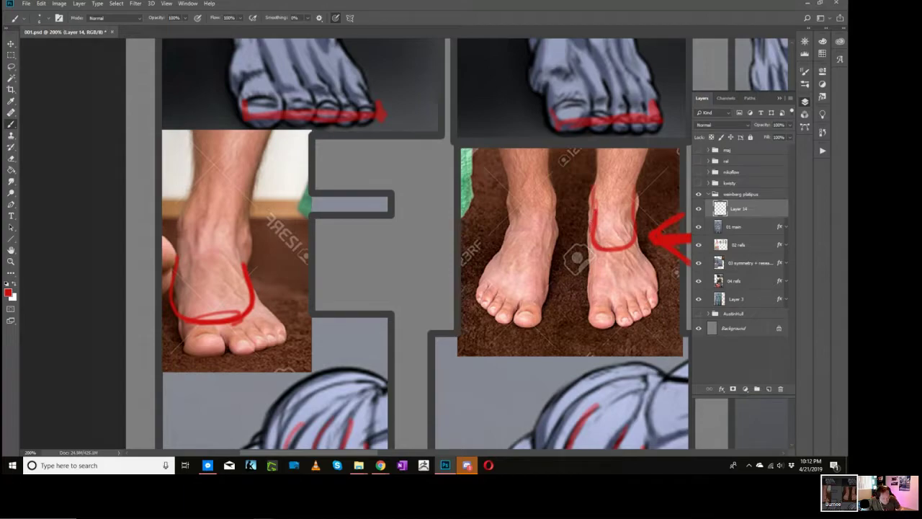
pyautogui.moveTo(515, 199); pyautogui.dragTo(554, 197)
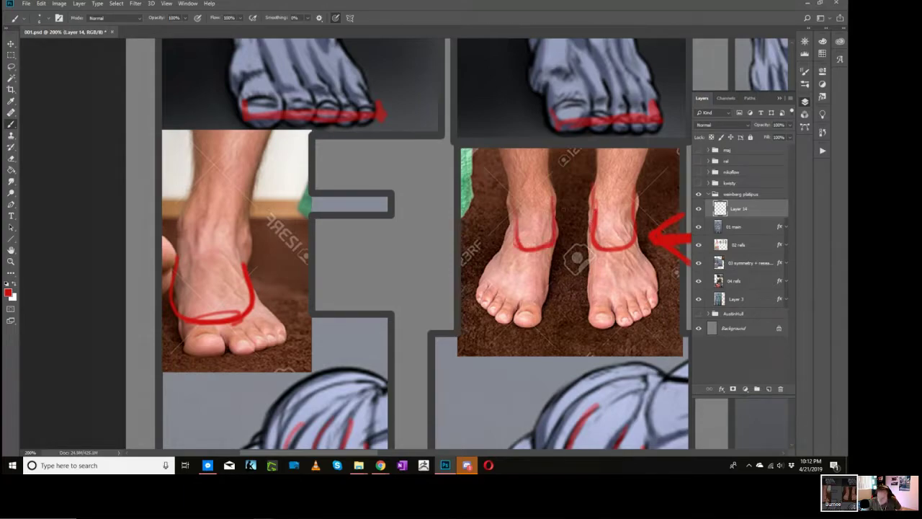
pyautogui.moveTo(508, 229); pyautogui.dragTo(522, 249)
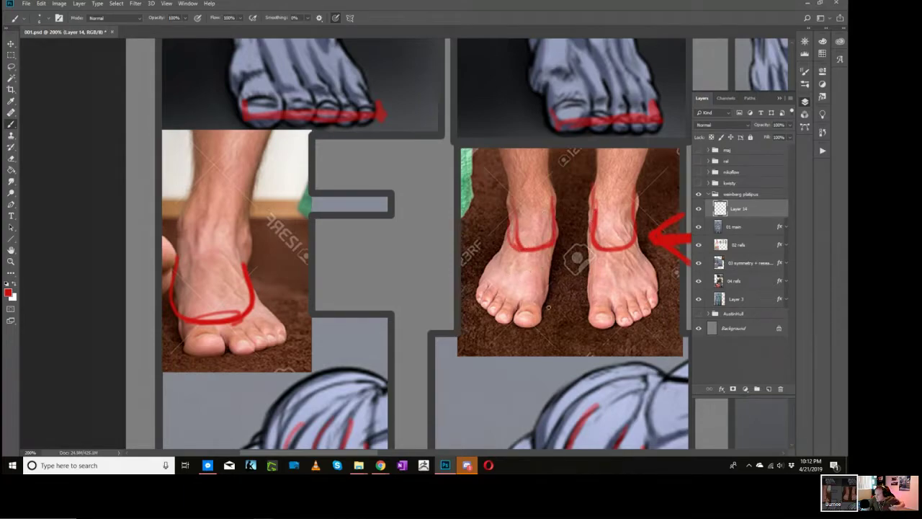
# Step: Examine the full muscular figure drawing alongside the marked foot photos and the other references
pyautogui.press('z')
pyautogui.keyDown('alt'); pyautogui.click(556, 277); pyautogui.keyUp('alt')
pyautogui.keyDown('alt'); pyautogui.click(557, 278); pyautogui.keyUp('alt')
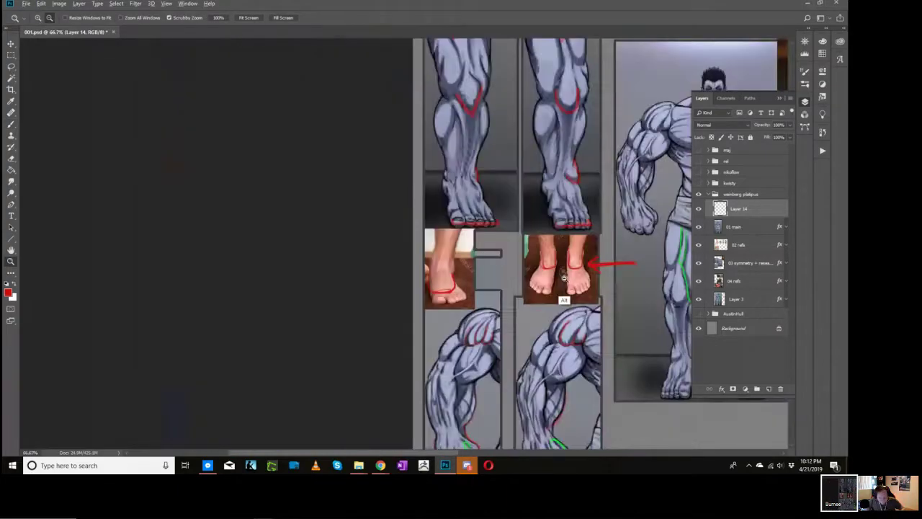
pyautogui.keyDown('alt'); pyautogui.click(557, 278); pyautogui.keyUp('alt')
pyautogui.moveTo(595, 270); pyautogui.dragTo(546, 294)
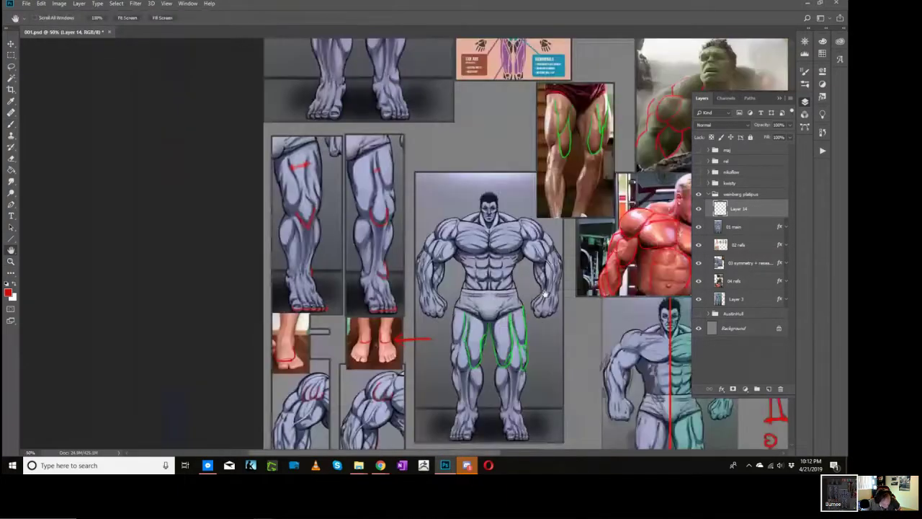
# Step: Examine the muscular figure drawings, the muscle charts and the traced Hulk and bodybuilder references on the weinberg platipus sheet
pyautogui.moveTo(515, 267); pyautogui.dragTo(512, 296)
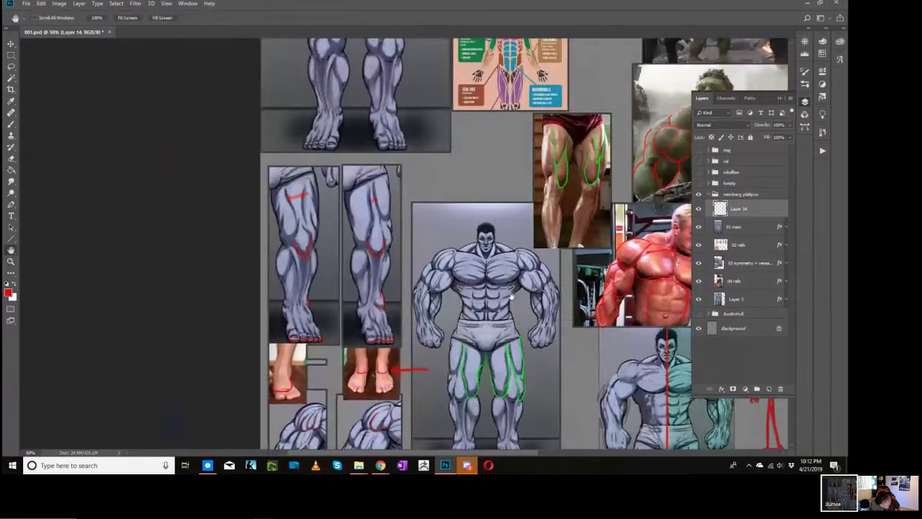
pyautogui.keyDown('ctrl'); pyautogui.click(511, 276); pyautogui.keyUp('ctrl')
pyautogui.click(511, 276)
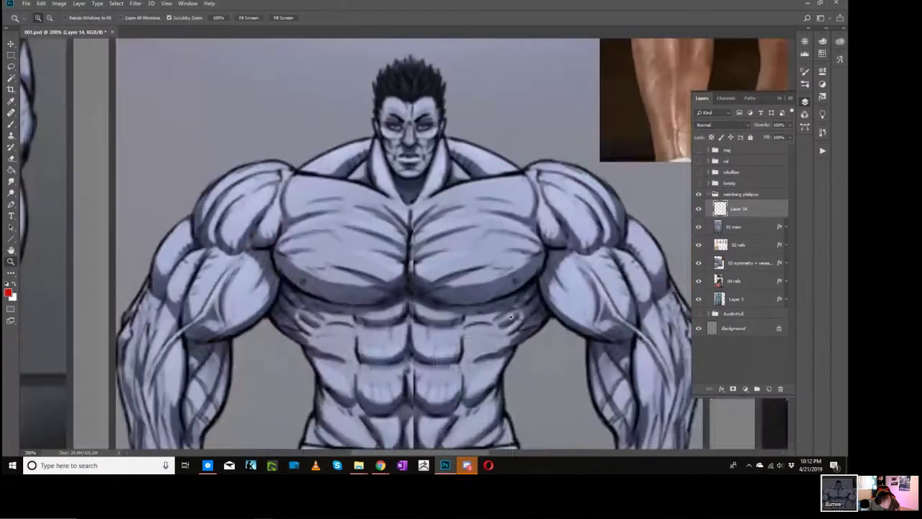
pyautogui.keyDown('alt'); pyautogui.click(527, 298); pyautogui.keyUp('alt')
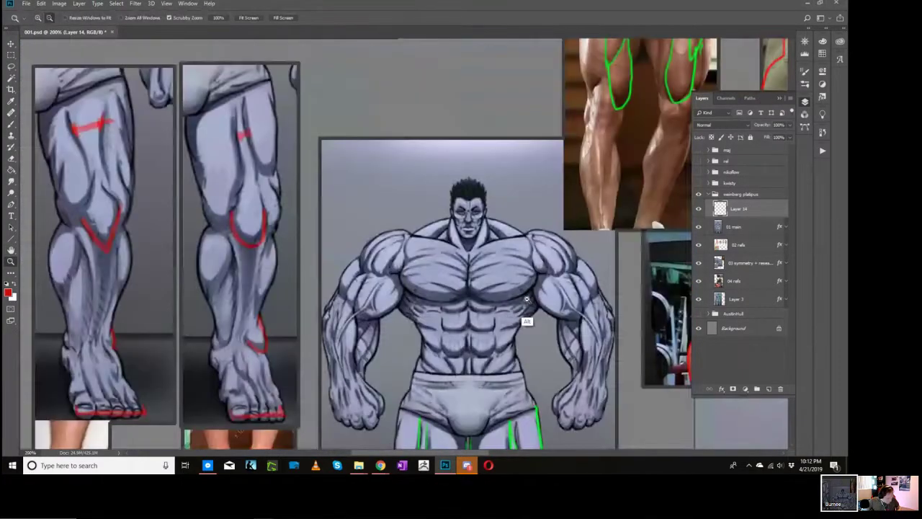
pyautogui.keyDown('alt'); pyautogui.click(526, 299); pyautogui.keyUp('alt')
pyautogui.press('h')
pyautogui.moveTo(579, 249); pyautogui.dragTo(510, 332)
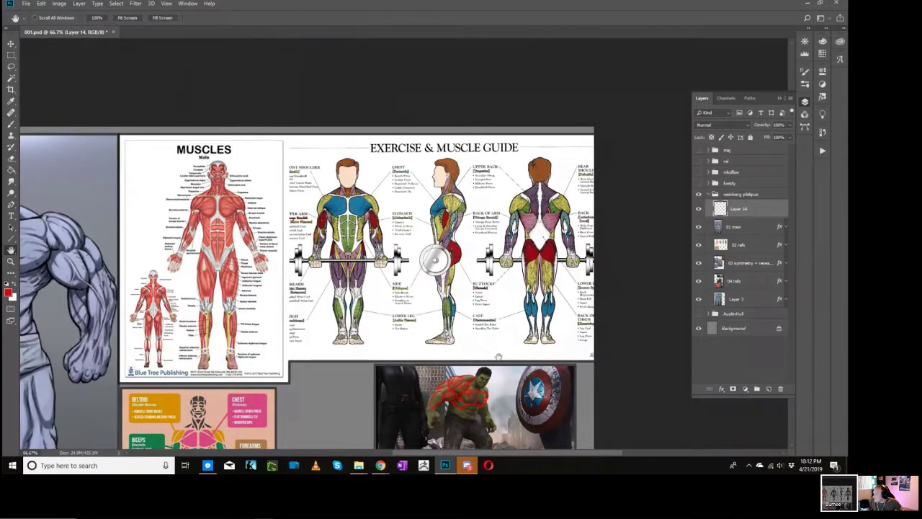
pyautogui.scroll(-5, 508, 381)
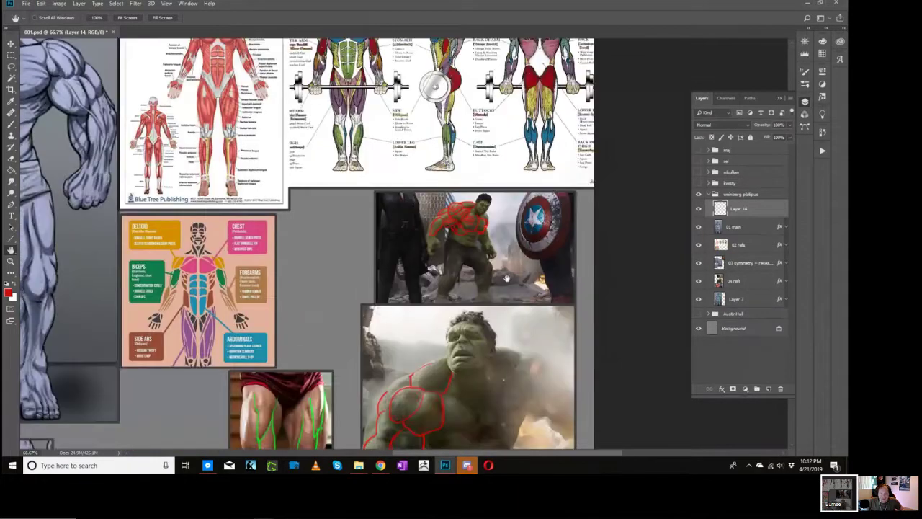
pyautogui.scroll(-8, 506, 277)
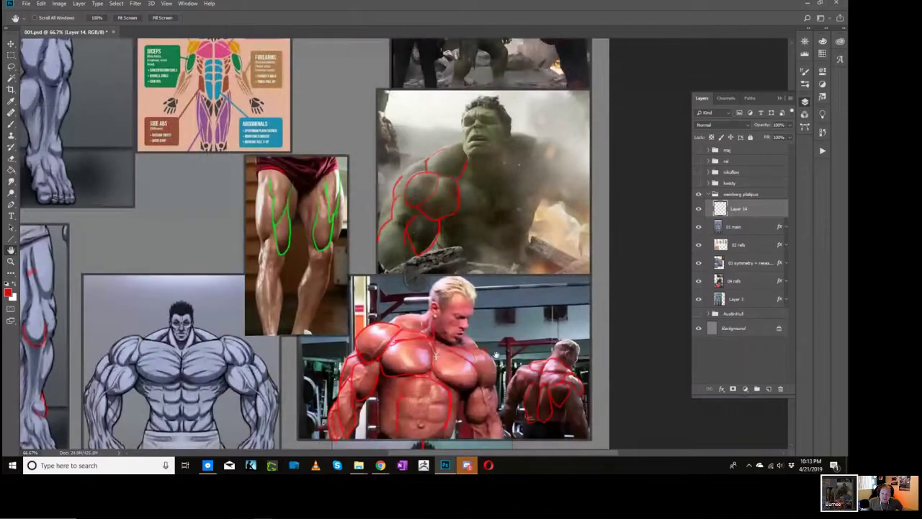
pyautogui.scroll(-8, 514, 267)
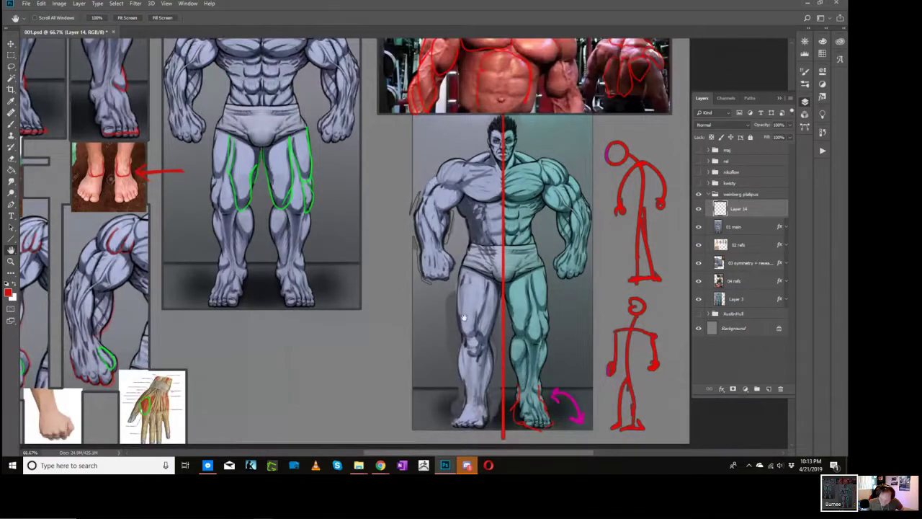
pyautogui.moveTo(464, 310); pyautogui.dragTo(540, 288)
pyautogui.moveTo(459, 283); pyautogui.dragTo(537, 251)
pyautogui.moveTo(494, 193); pyautogui.dragTo(468, 432)
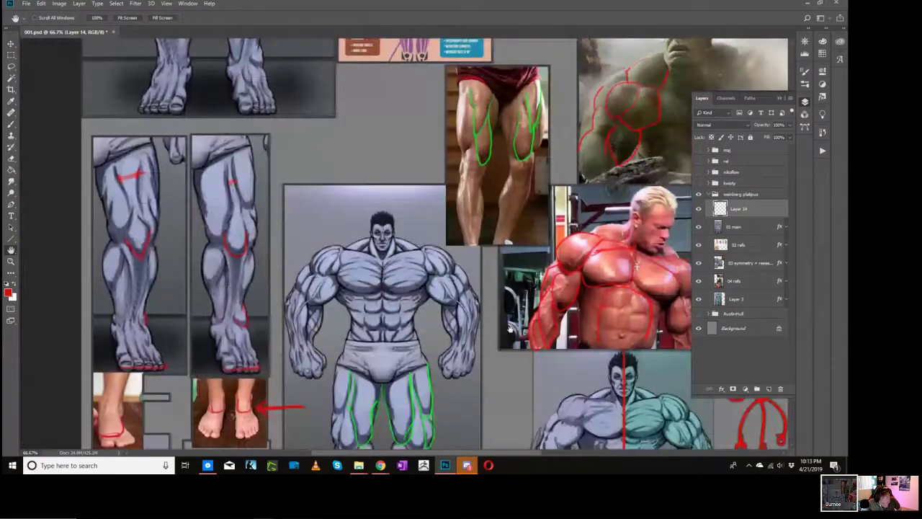
pyautogui.moveTo(591, 166); pyautogui.dragTo(500, 366)
pyautogui.scroll(5, 565, 267)
pyautogui.moveTo(551, 280); pyautogui.dragTo(527, 379)
pyautogui.scroll(1, 611, 236)
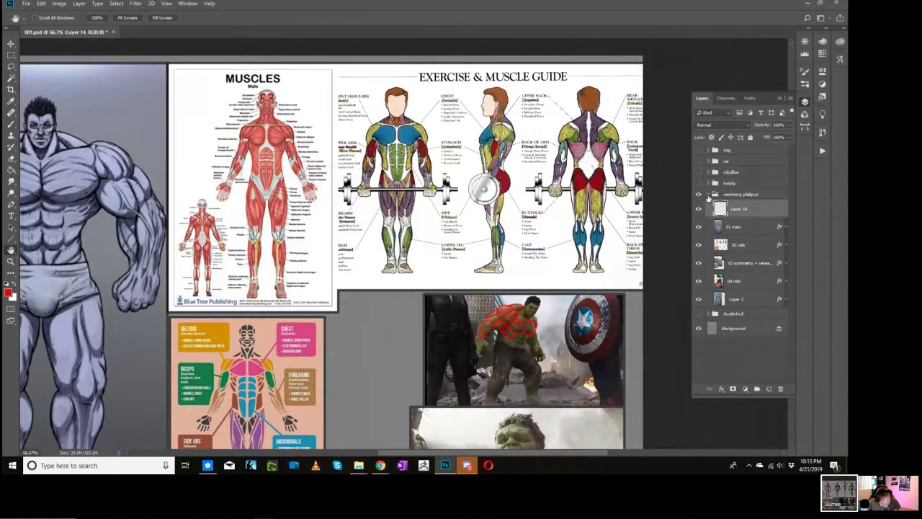
# Step: Collapse and hide the weinberg platipus group, and show and expand the layer group directly above it
pyautogui.click(709, 195)
pyautogui.click(698, 193)
pyautogui.click(699, 183)
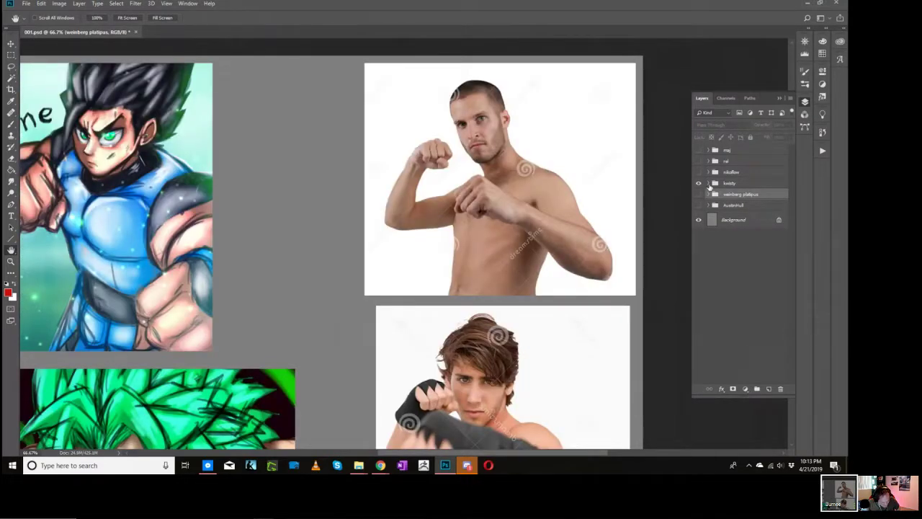
pyautogui.click(698, 183)
pyautogui.click(698, 195)
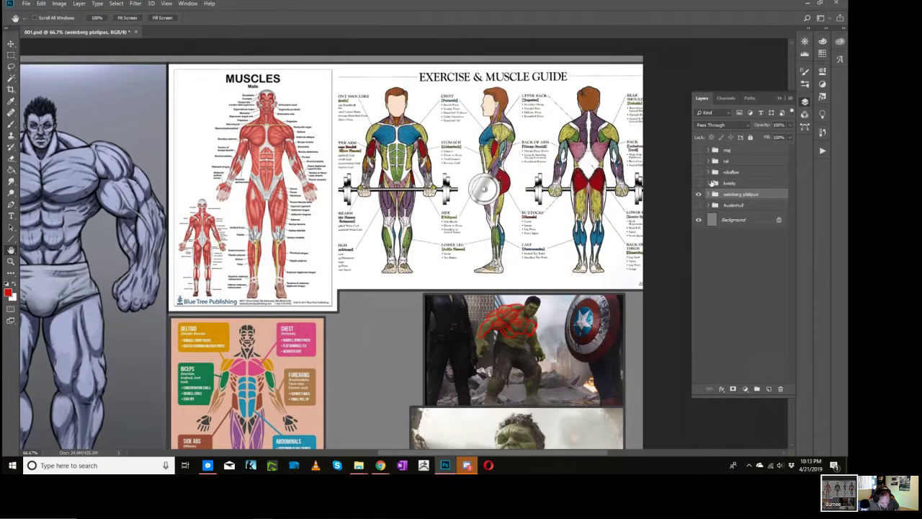
pyautogui.click(698, 194)
pyautogui.click(699, 183)
pyautogui.click(708, 183)
# Step: Add a new empty layer at the top of the expanded group, above the hidden picture layer
pyautogui.moveTo(499, 247); pyautogui.dragTo(575, 307)
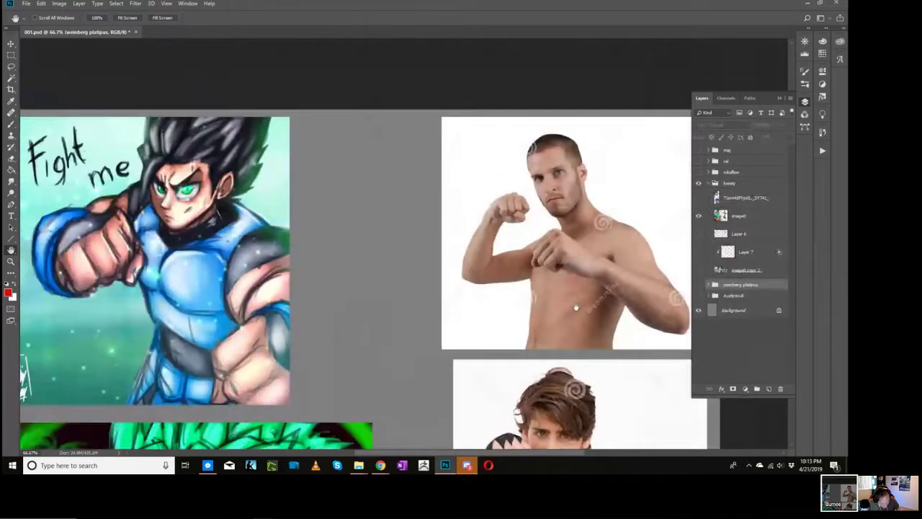
pyautogui.moveTo(365, 226); pyautogui.dragTo(575, 245)
pyautogui.moveTo(467, 311); pyautogui.dragTo(470, 307)
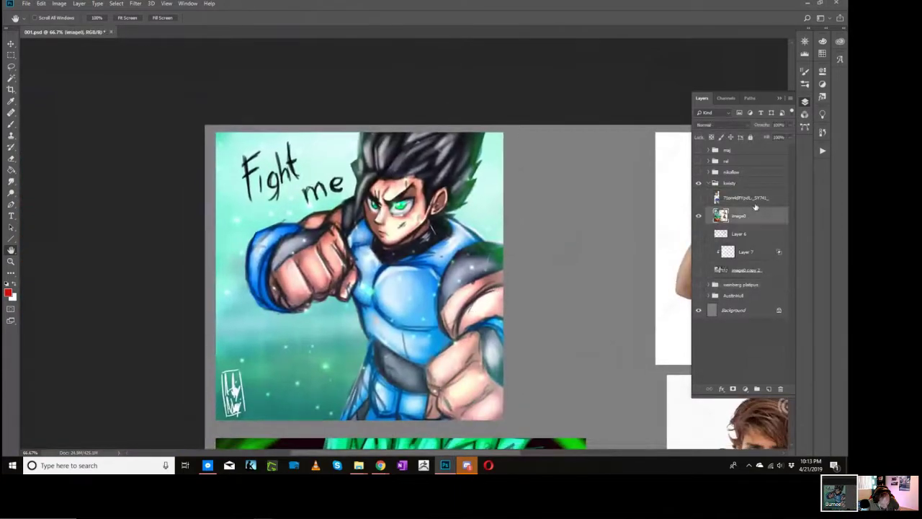
pyautogui.click(745, 197)
pyautogui.hotkey('ctrl', 'shift', 'alt', 'n')
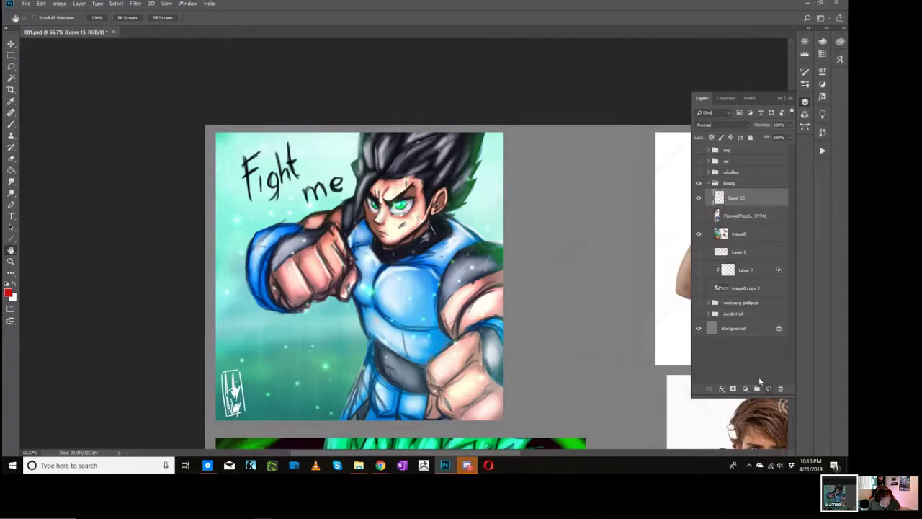
pyautogui.press('b')
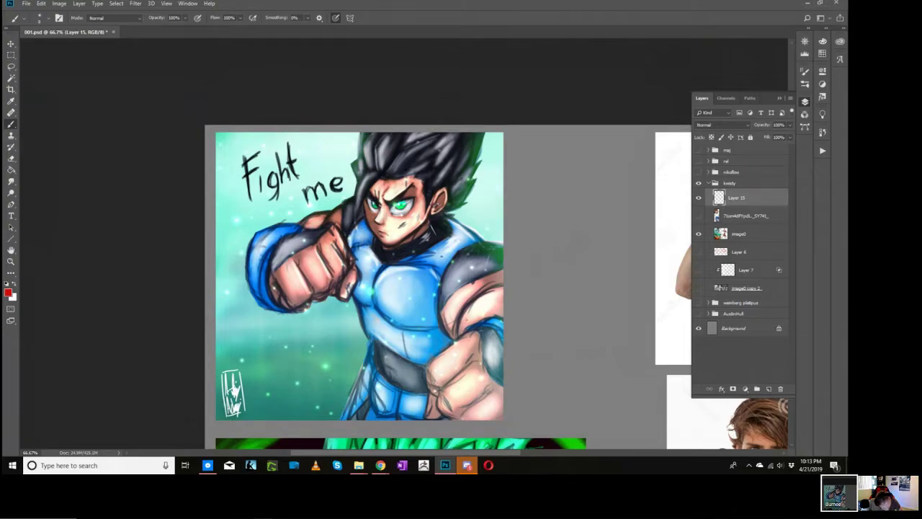
# Step: Examine the fighting-stance photos and compare them with the "Fight me" and green-haired character drawings
pyautogui.press('h')
pyautogui.moveTo(573, 293)
pyautogui.mouseDown()
pyautogui.moveTo(540, 302)
pyautogui.moveTo(360, 295)
pyautogui.mouseUp()
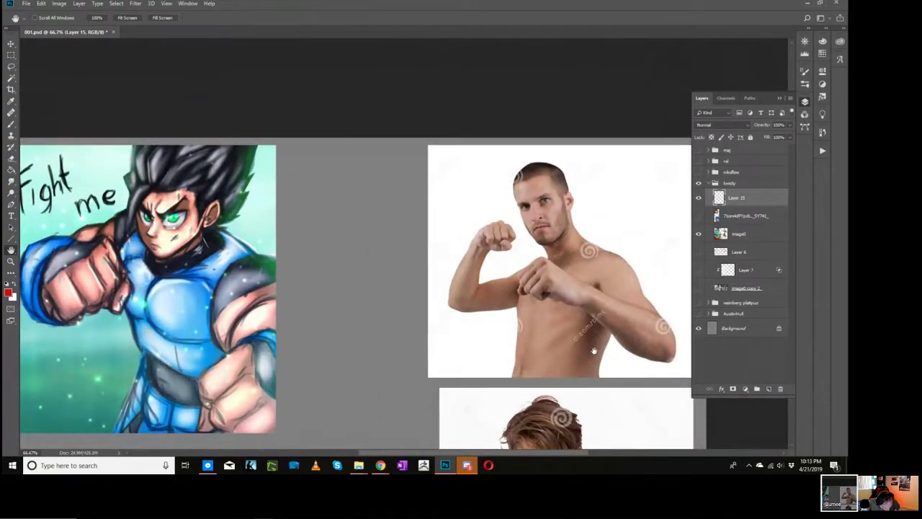
pyautogui.moveTo(594, 345); pyautogui.dragTo(566, 91)
pyautogui.moveTo(551, 200); pyautogui.dragTo(554, 261)
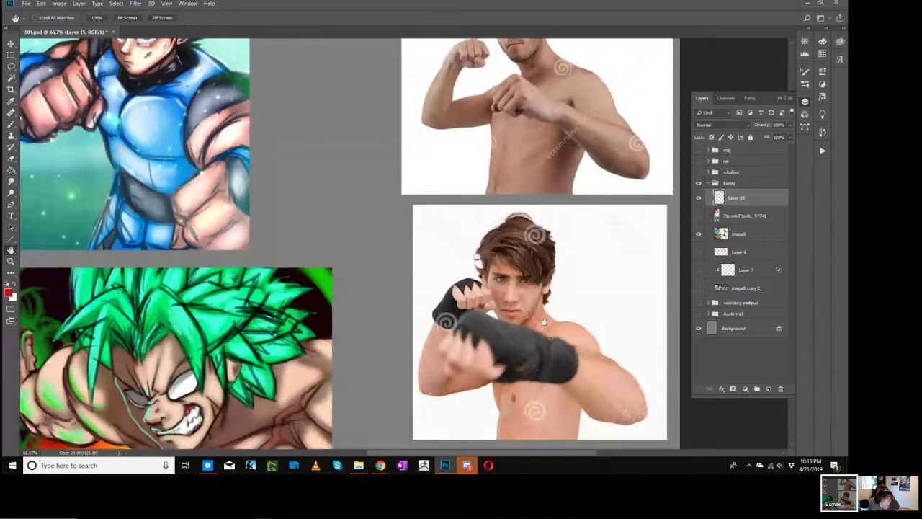
pyautogui.moveTo(537, 254); pyautogui.dragTo(545, 340)
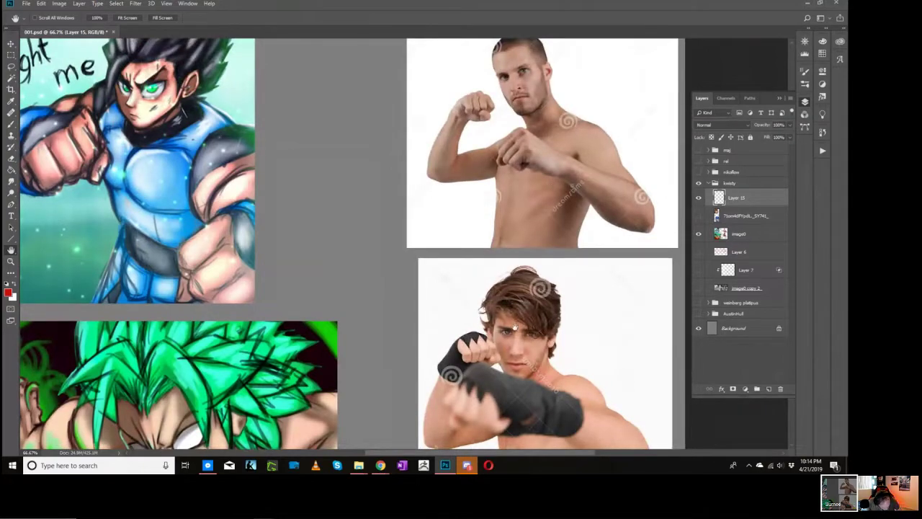
pyautogui.moveTo(589, 277); pyautogui.dragTo(501, 381)
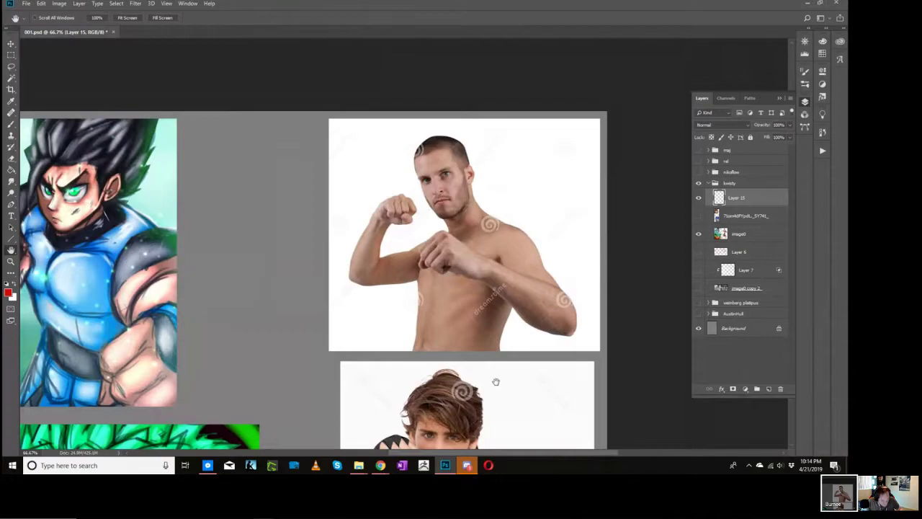
pyautogui.moveTo(494, 385); pyautogui.dragTo(592, 104)
pyautogui.moveTo(310, 292); pyautogui.dragTo(461, 301)
pyautogui.scroll(-2, 530, 350)
pyautogui.hscroll(2, 531, 350)
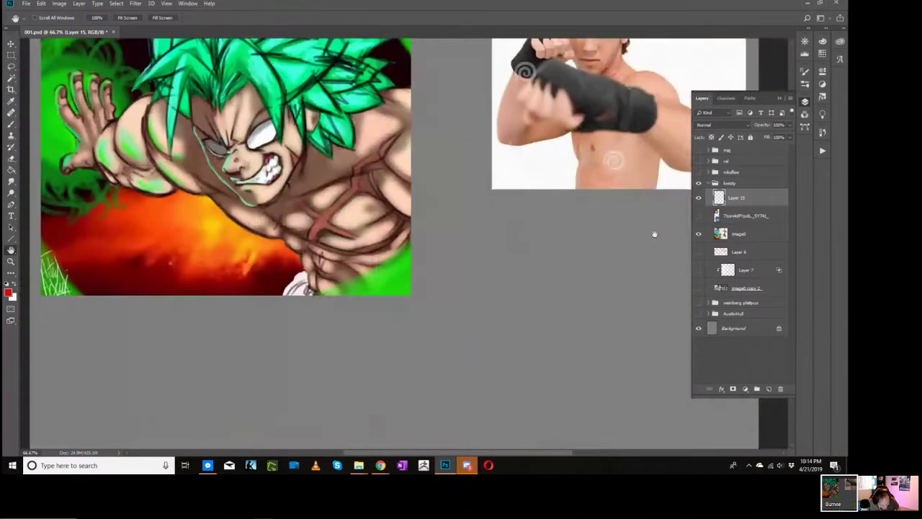
# Step: Show the hidden Goku picture layer and make the empty Layer 15 above it active again
pyautogui.click(698, 216)
pyautogui.click(740, 218)
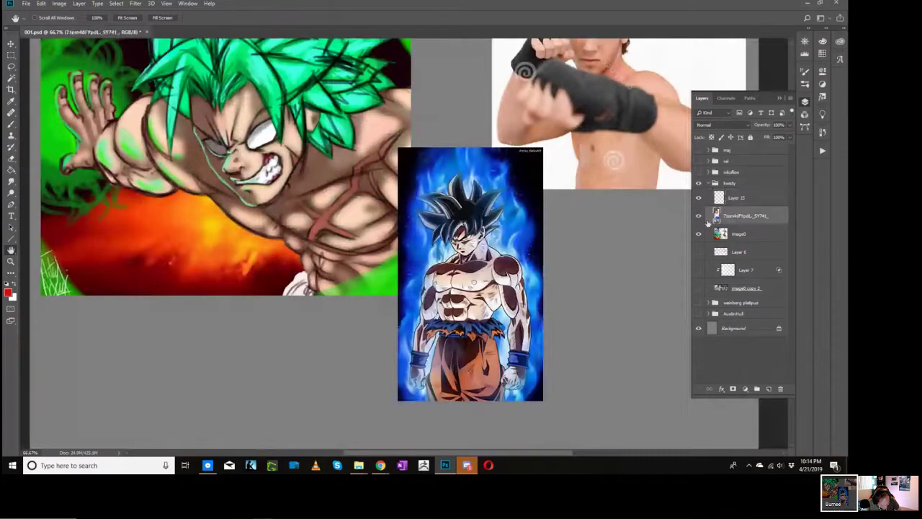
pyautogui.moveTo(556, 275); pyautogui.dragTo(438, 274)
pyautogui.click(736, 197)
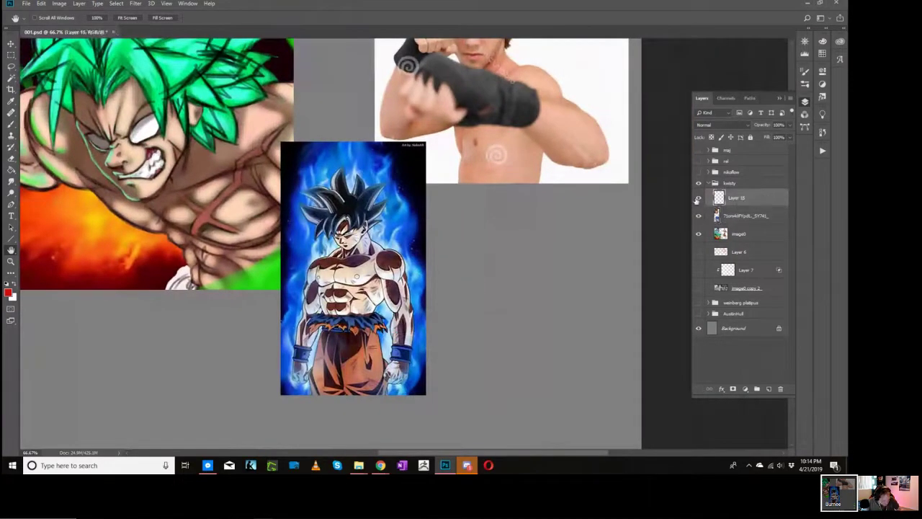
# Step: Outline the Goku figure's left shoulder, upper arm and forearm muscles in red with the Brush tool
pyautogui.press('z')
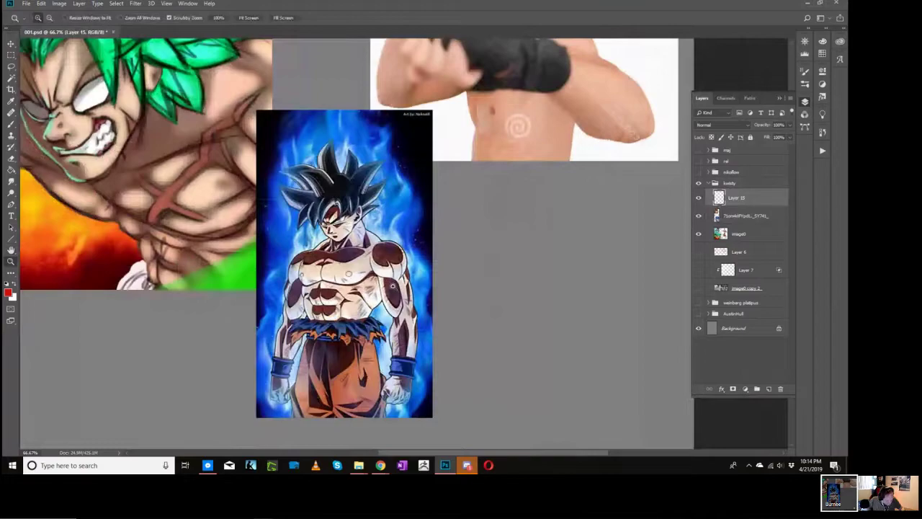
pyautogui.click(393, 281)
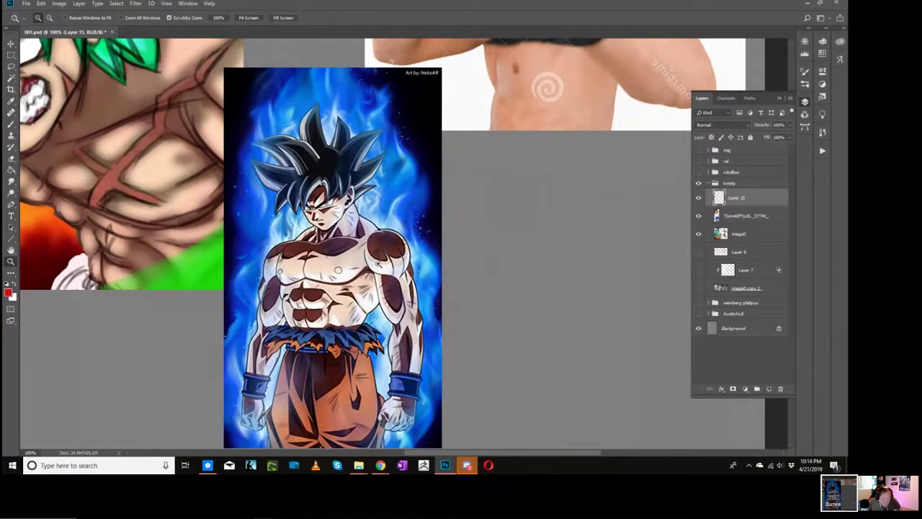
pyautogui.press('b')
pyautogui.moveTo(363, 248)
pyautogui.mouseDown()
pyautogui.moveTo(384, 277)
pyautogui.moveTo(402, 274)
pyautogui.moveTo(408, 238)
pyautogui.mouseUp()
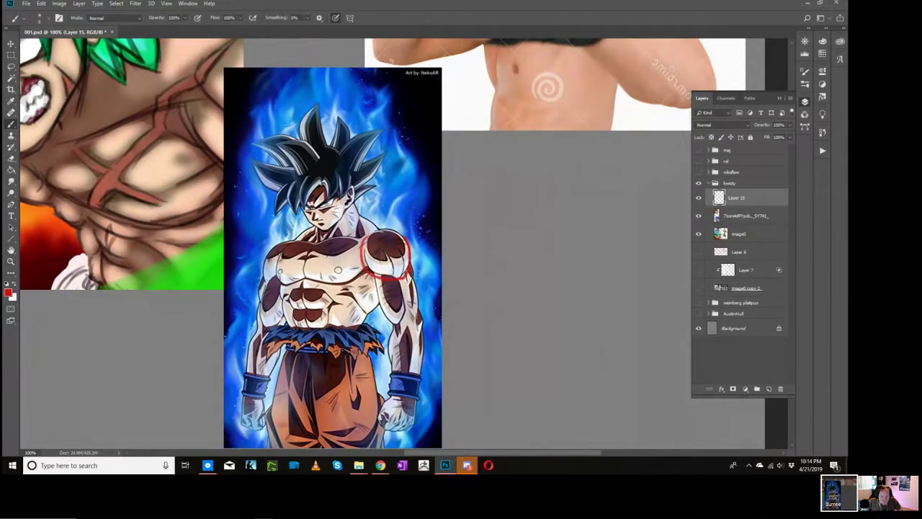
pyautogui.moveTo(375, 278); pyautogui.dragTo(402, 321)
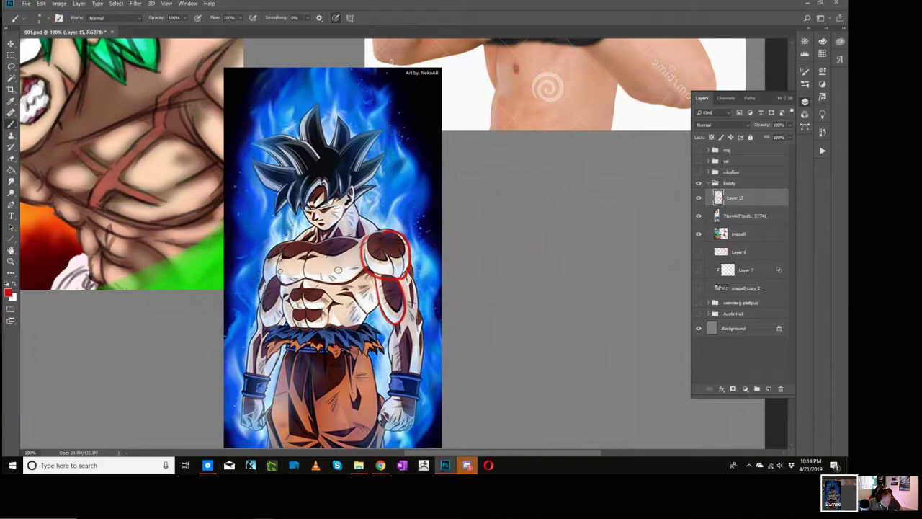
pyautogui.moveTo(415, 266)
pyautogui.mouseDown()
pyautogui.moveTo(418, 316)
pyautogui.moveTo(405, 364)
pyautogui.mouseUp()
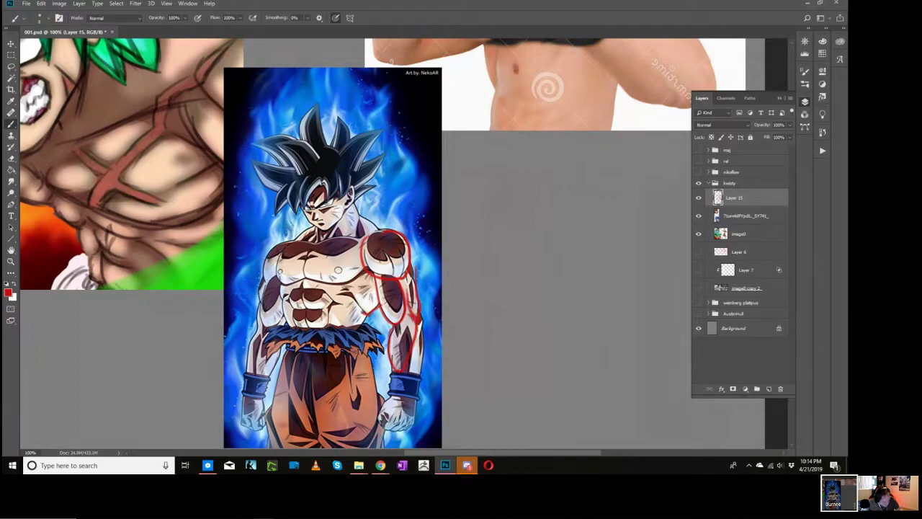
# Step: Outline the figure's side back muscle, abdominals, chest and right arm in red
pyautogui.moveTo(360, 274); pyautogui.dragTo(369, 312)
pyautogui.moveTo(294, 291)
pyautogui.mouseDown()
pyautogui.moveTo(290, 308)
pyautogui.moveTo(289, 297)
pyautogui.mouseUp()
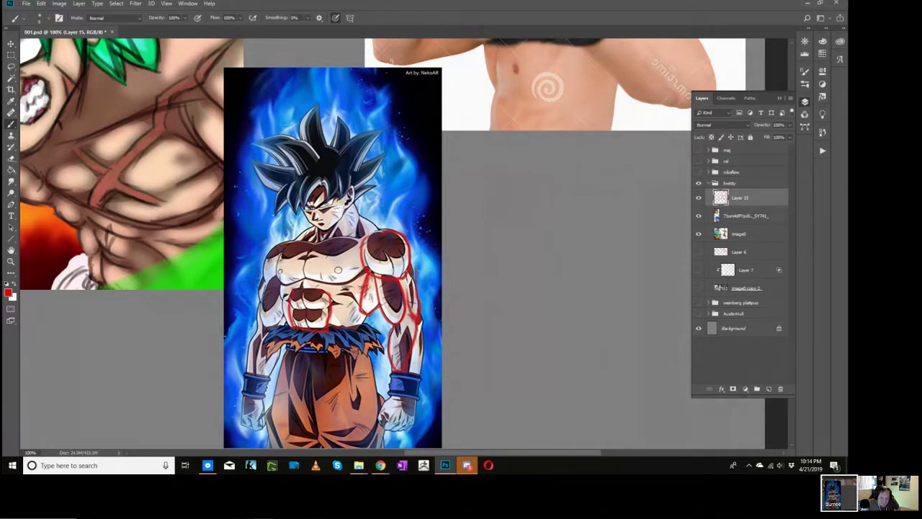
pyautogui.moveTo(363, 274)
pyautogui.mouseDown()
pyautogui.moveTo(306, 281)
pyautogui.moveTo(294, 243)
pyautogui.moveTo(363, 236)
pyautogui.mouseUp()
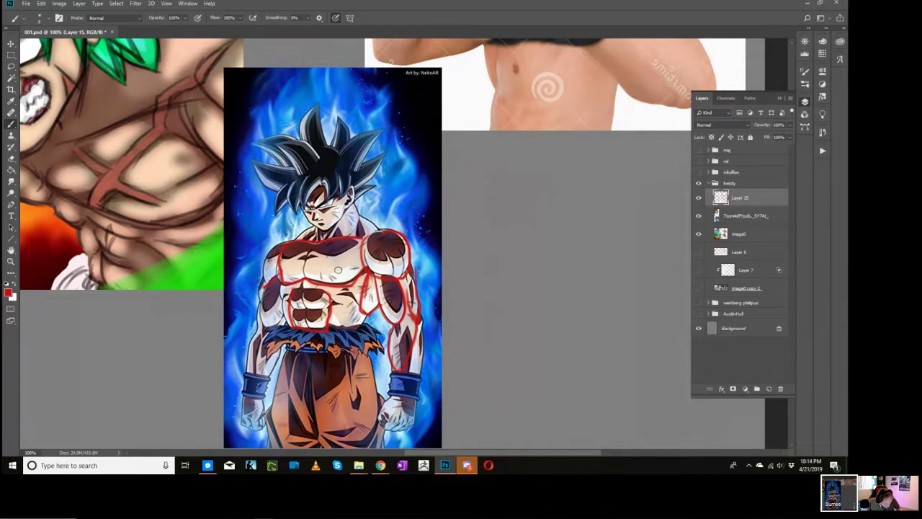
pyautogui.moveTo(266, 259); pyautogui.dragTo(285, 327)
# Step: Add short red muscle-fibre strokes on the figure's left upper arm, the ribs and both sides of the chest
pyautogui.moveTo(384, 281); pyautogui.dragTo(390, 315)
pyautogui.moveTo(362, 300); pyautogui.dragTo(339, 303)
pyautogui.moveTo(357, 307); pyautogui.dragTo(344, 319)
pyautogui.moveTo(361, 316); pyautogui.dragTo(345, 327)
pyautogui.moveTo(363, 267)
pyautogui.mouseDown()
pyautogui.moveTo(348, 274)
pyautogui.moveTo(362, 266)
pyautogui.mouseUp()
pyautogui.moveTo(345, 264); pyautogui.dragTo(361, 260)
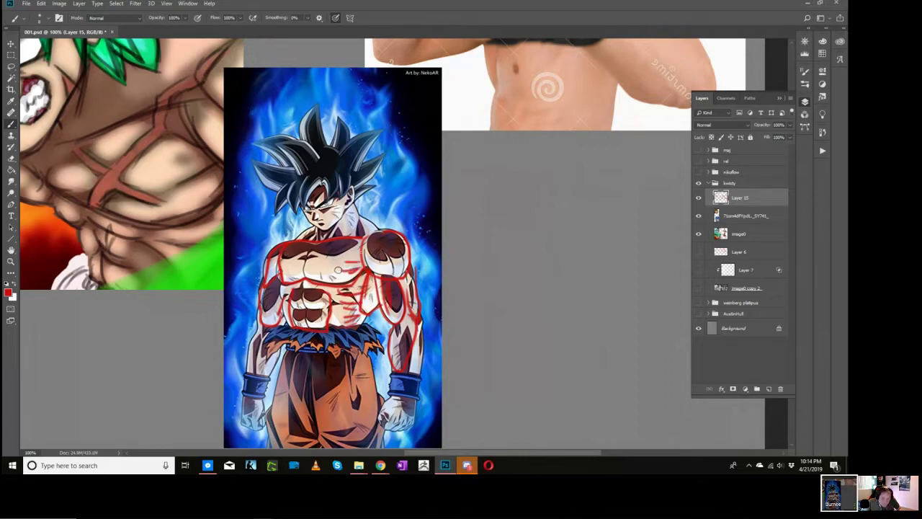
pyautogui.moveTo(307, 268); pyautogui.dragTo(316, 273)
pyautogui.moveTo(308, 268)
pyautogui.mouseDown()
pyautogui.moveTo(324, 257)
pyautogui.moveTo(294, 272)
pyautogui.mouseUp()
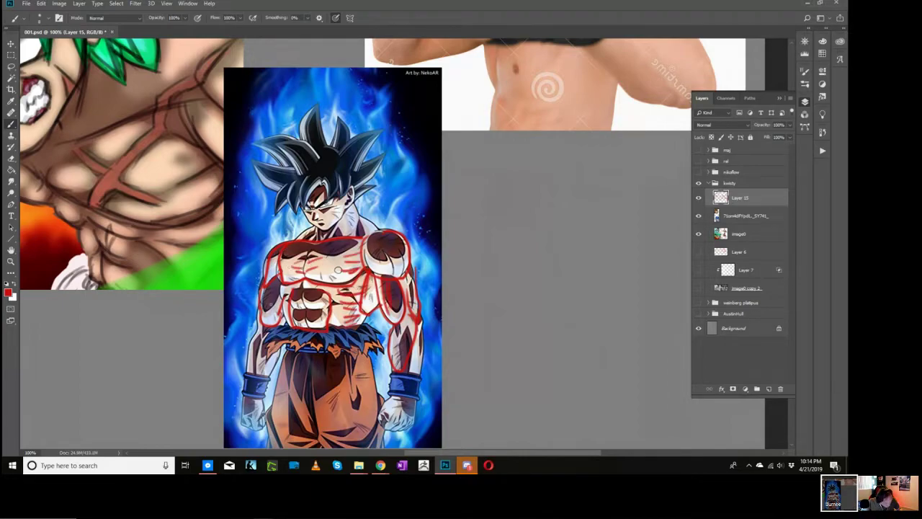
# Step: Show the hidden layers Layer 6, Layer 7 and image0 copy 2 with the annotated greyscale drawings
pyautogui.press('space')
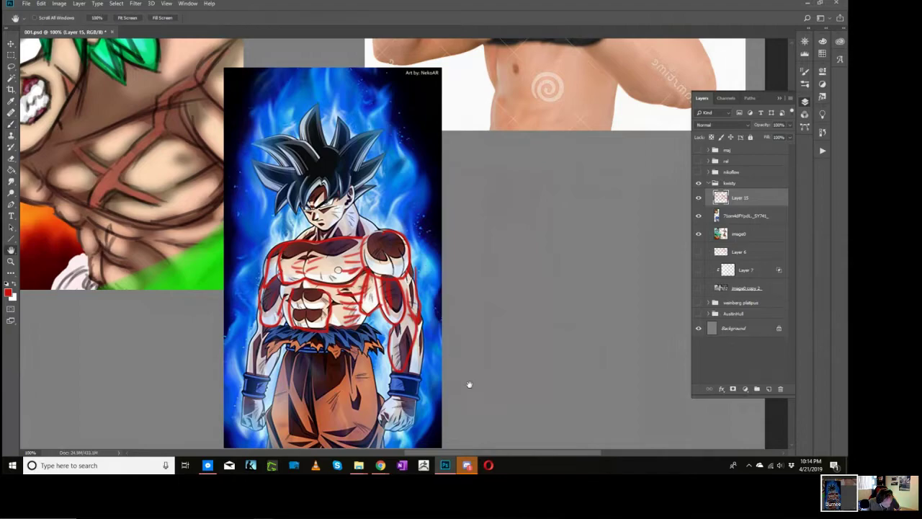
pyautogui.moveTo(469, 384); pyautogui.dragTo(530, 250)
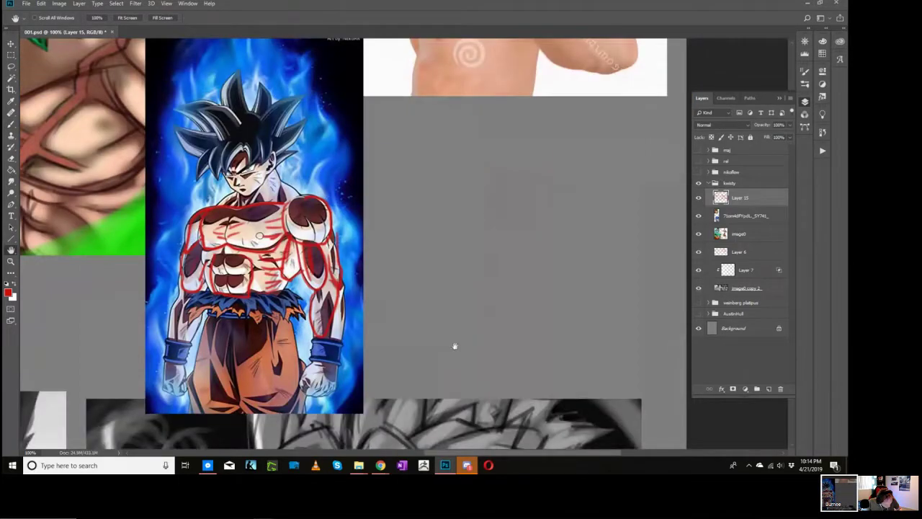
pyautogui.press('z')
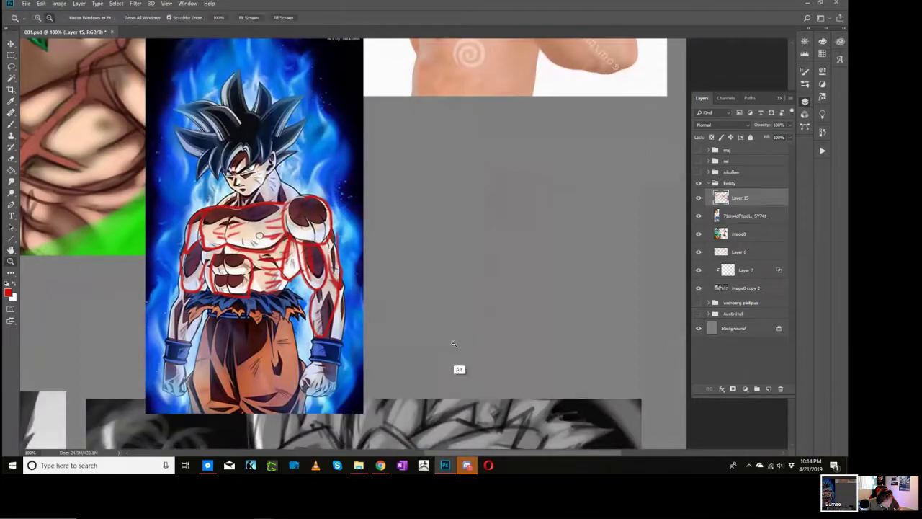
pyautogui.keyDown('alt'); pyautogui.click(458, 347); pyautogui.keyUp('alt')
pyautogui.keyDown('alt'); pyautogui.click(458, 346); pyautogui.keyUp('alt')
pyautogui.keyDown('alt'); pyautogui.click(458, 346); pyautogui.keyUp('alt')
pyautogui.press('h')
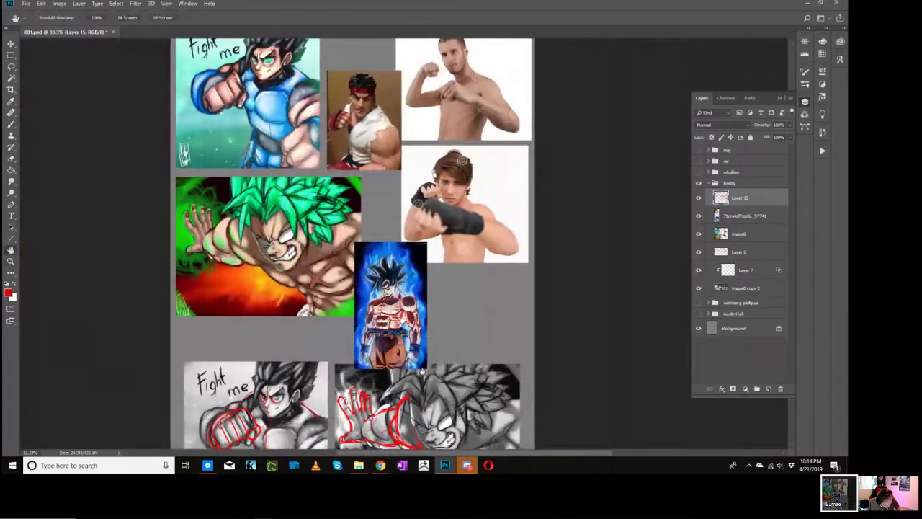
# Step: Toggle Layer 6 off and on to compare the greyscale "Fight me" drawing with and without its red mark-up
pyautogui.moveTo(424, 382); pyautogui.dragTo(539, 256)
pyautogui.press('z')
pyautogui.click(356, 308)
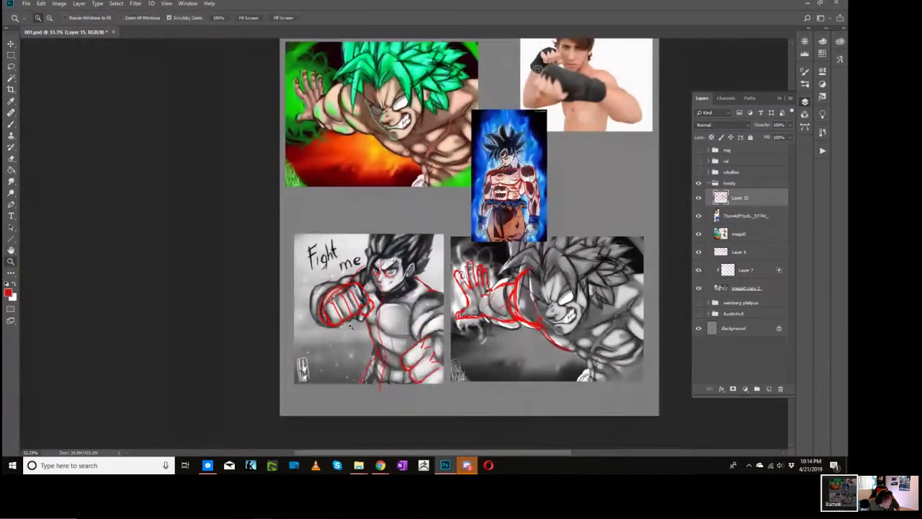
pyautogui.click(357, 308)
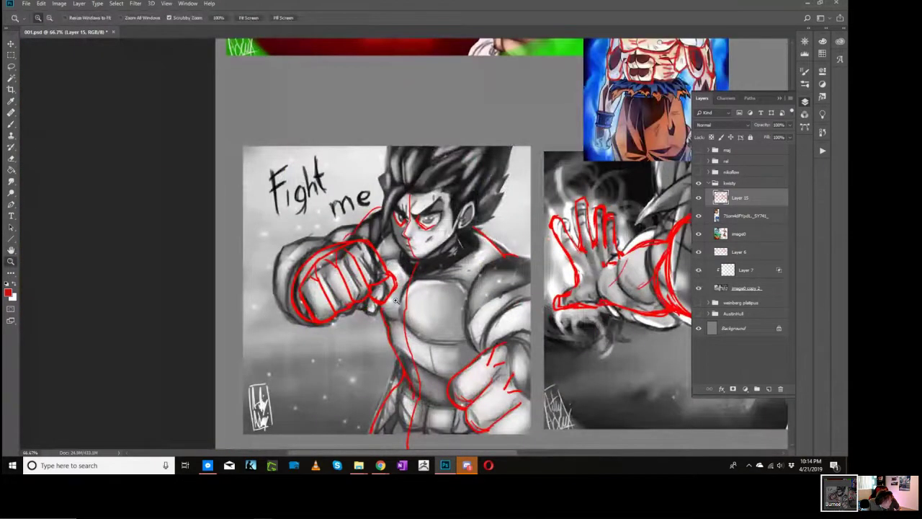
pyautogui.click(740, 252)
pyautogui.click(697, 252)
pyautogui.click(697, 252)
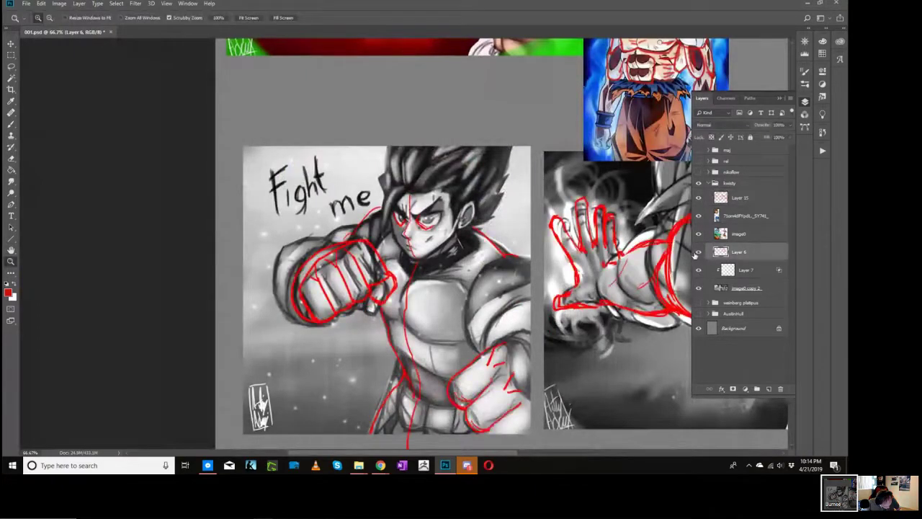
pyautogui.click(697, 252)
pyautogui.click(697, 252)
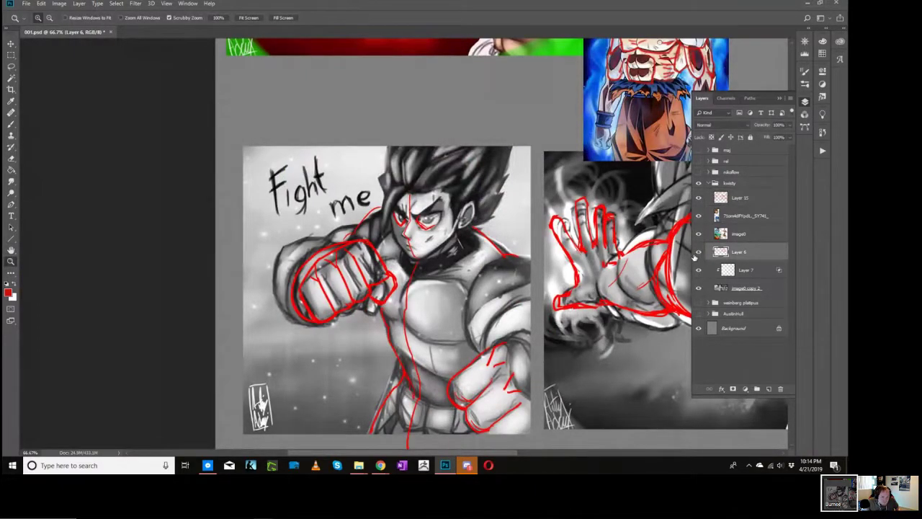
pyautogui.click(697, 252)
pyautogui.click(698, 252)
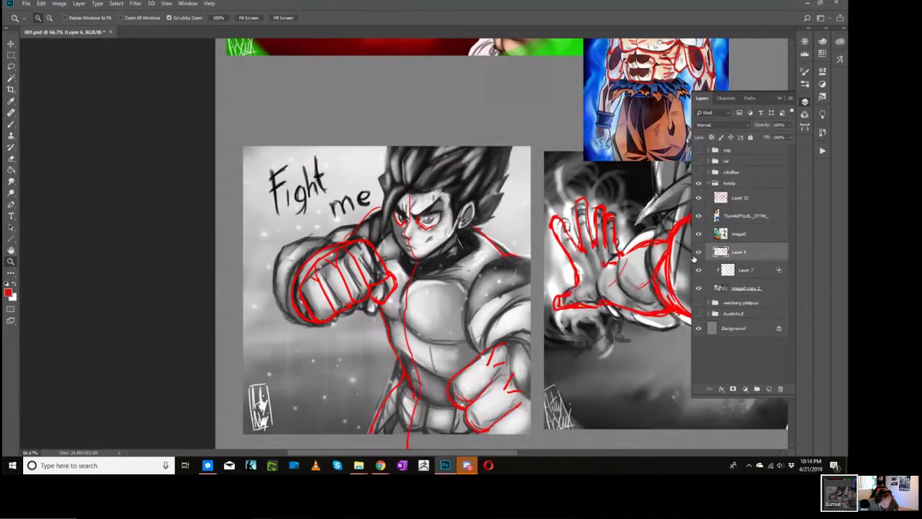
pyautogui.click(697, 252)
pyautogui.click(696, 253)
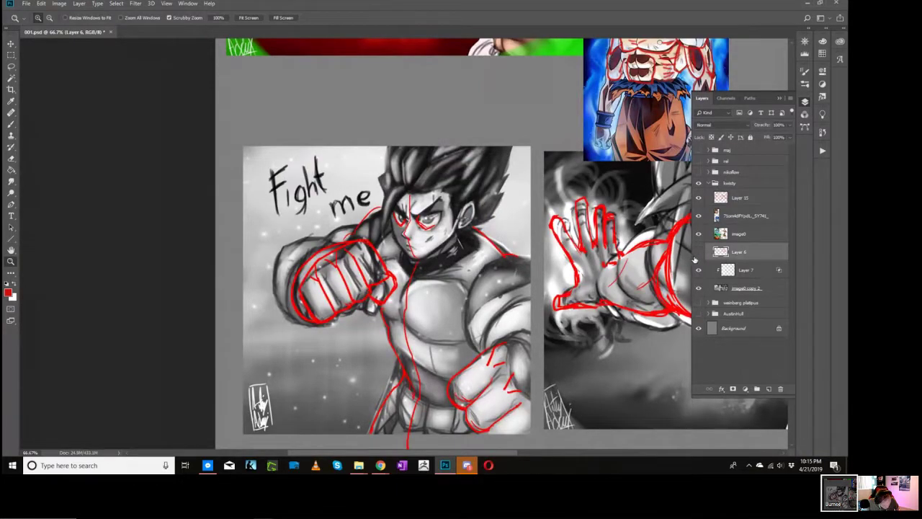
pyautogui.click(698, 252)
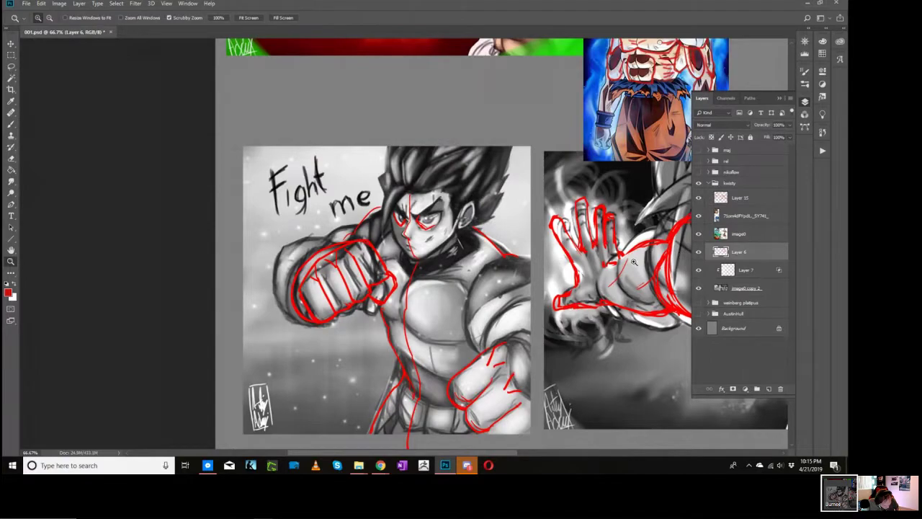
# Step: Hide Layer 6's red mark-up and set the foreground colour to bright green for drawing on Layer 15
pyautogui.press('h')
pyautogui.moveTo(632, 265); pyautogui.dragTo(428, 260)
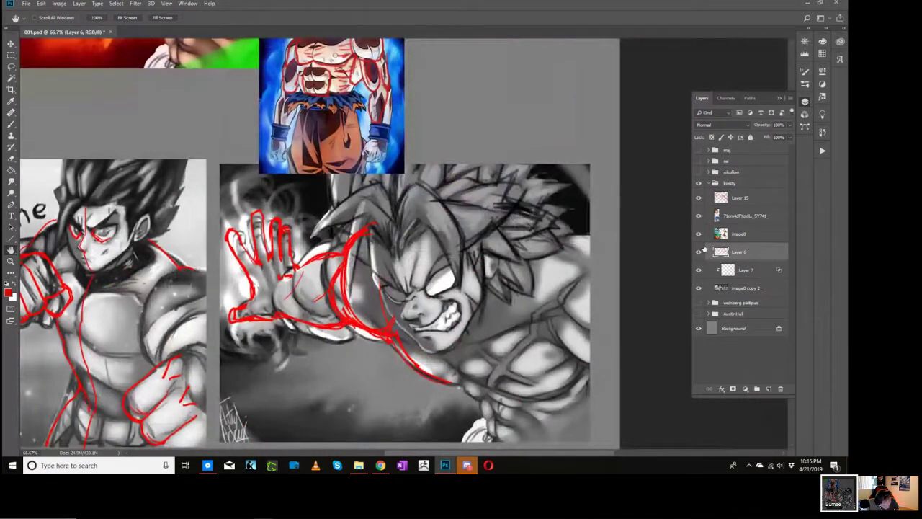
pyautogui.click(698, 252)
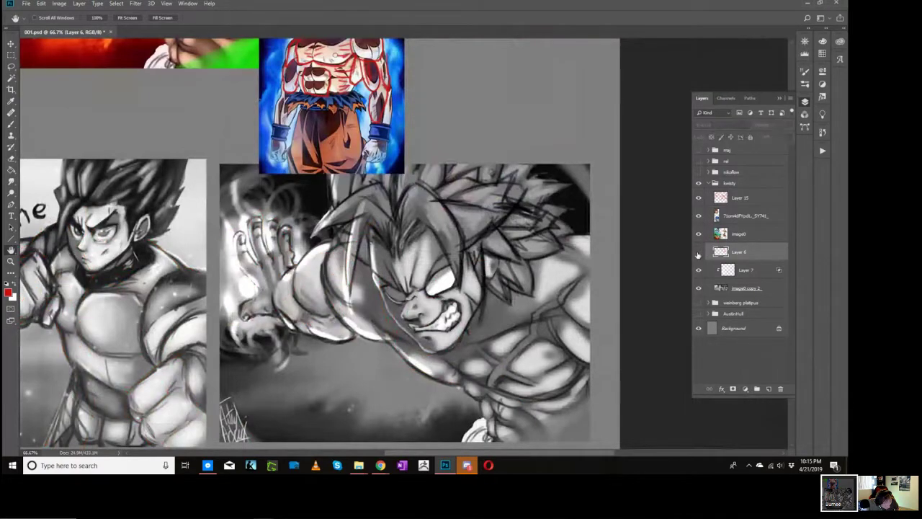
pyautogui.click(738, 198)
pyautogui.click(9, 292)
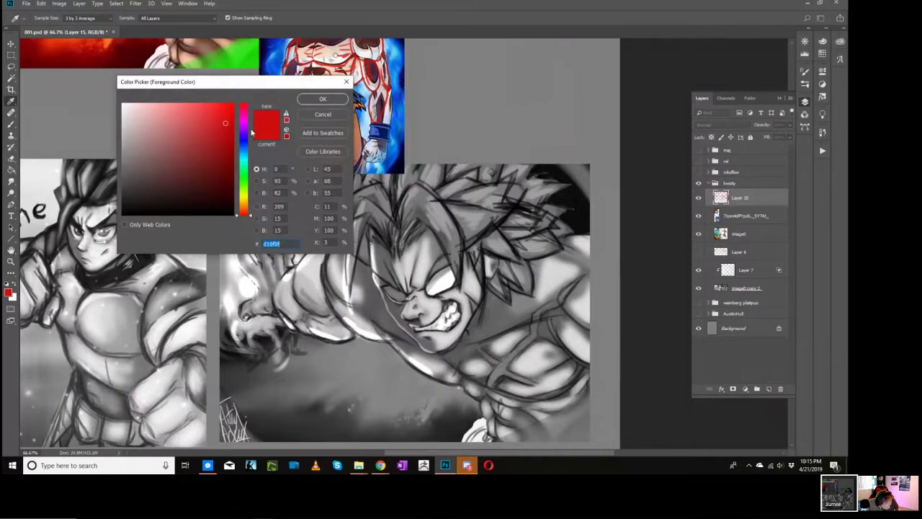
pyautogui.click(245, 176)
pyautogui.press('Return')
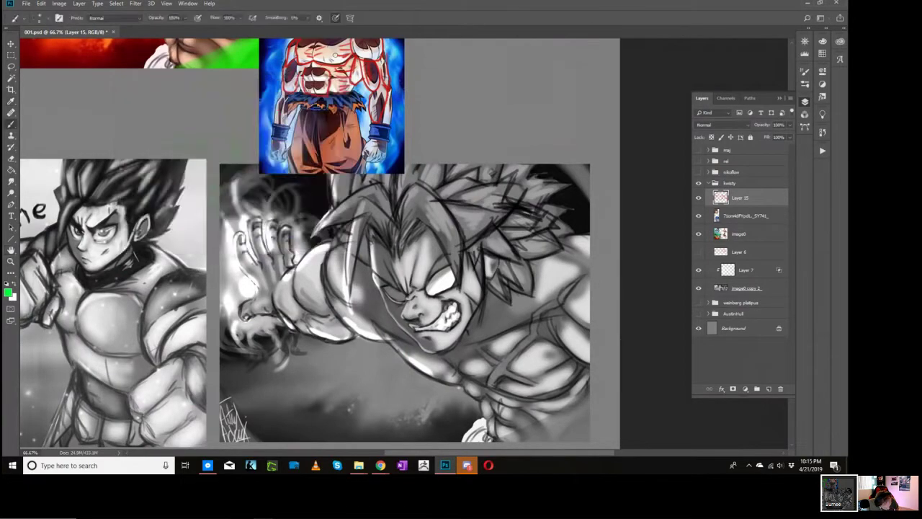
# Step: With a slightly larger brush, outline the overlapping muscle forms of the greyscale Broly figure's outstretched arm in green
pyautogui.press(']')
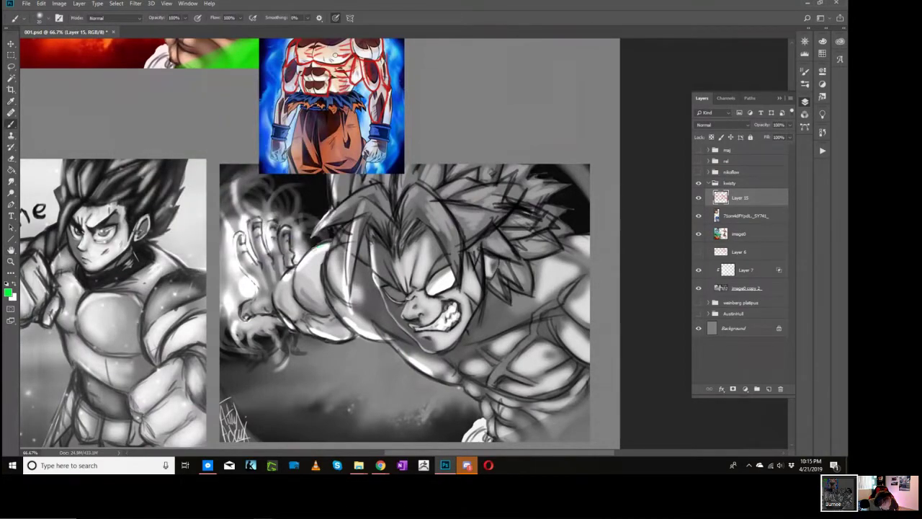
pyautogui.moveTo(319, 245)
pyautogui.mouseDown()
pyautogui.moveTo(302, 310)
pyautogui.moveTo(338, 340)
pyautogui.moveTo(354, 336)
pyautogui.moveTo(330, 241)
pyautogui.mouseUp()
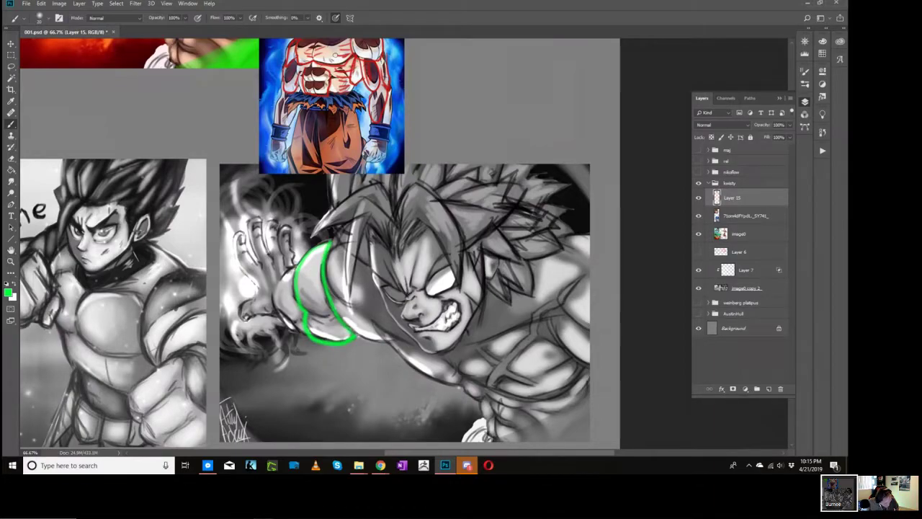
pyautogui.moveTo(310, 336)
pyautogui.mouseDown()
pyautogui.moveTo(278, 316)
pyautogui.moveTo(290, 267)
pyautogui.mouseUp()
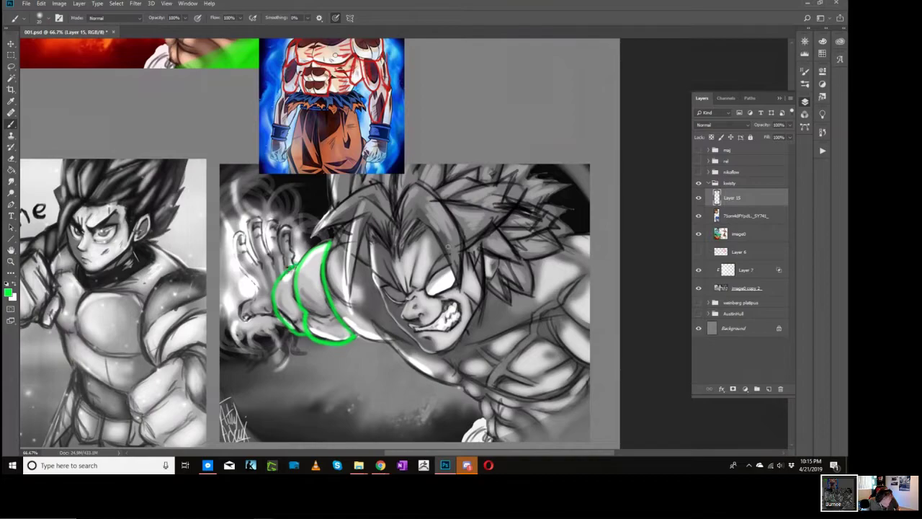
pyautogui.moveTo(331, 242)
pyautogui.mouseDown()
pyautogui.moveTo(335, 288)
pyautogui.moveTo(396, 341)
pyautogui.moveTo(386, 310)
pyautogui.moveTo(330, 244)
pyautogui.mouseUp()
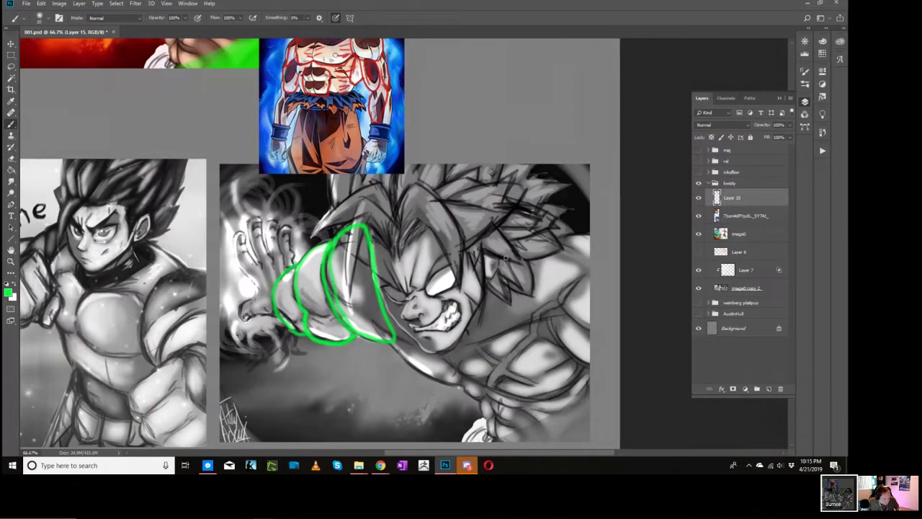
# Step: Hide Layer 15, show Layer 6 and trace its red shoulder curve and the forearm's upper and lower edges in green
pyautogui.click(698, 198)
pyautogui.click(698, 251)
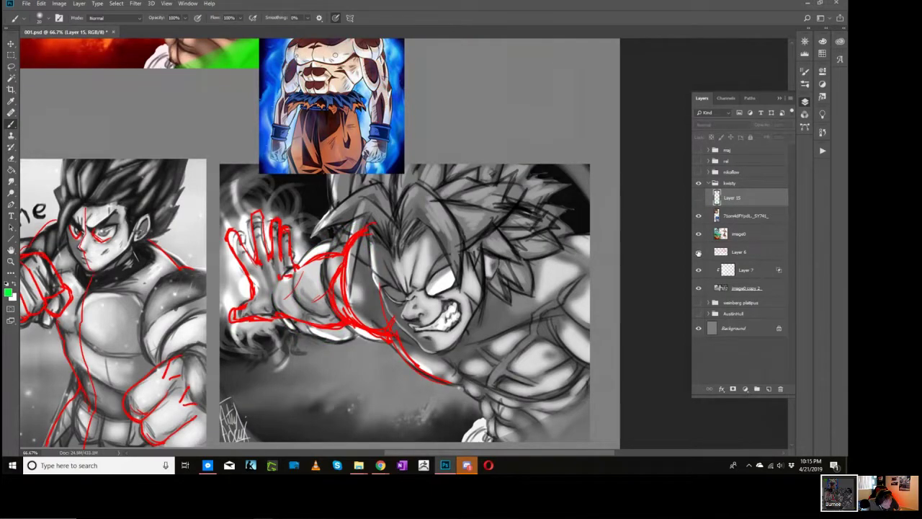
pyautogui.click(741, 251)
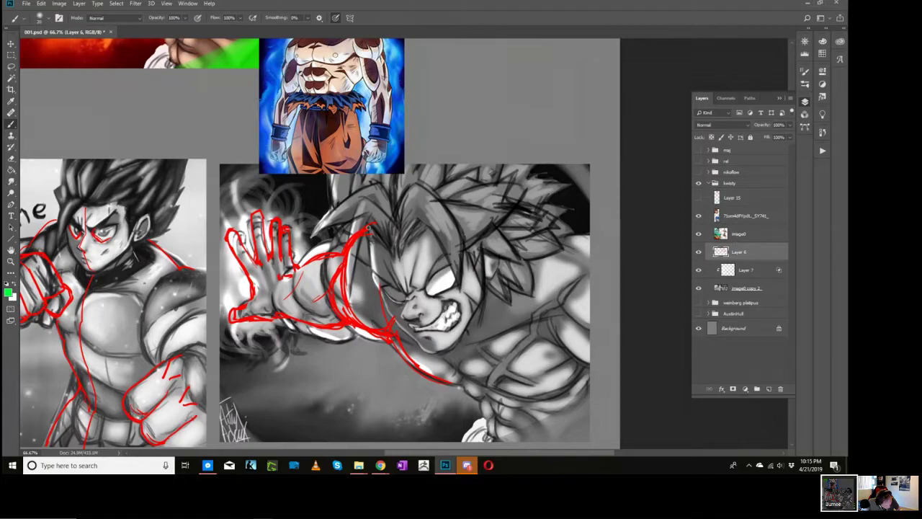
pyautogui.moveTo(367, 228)
pyautogui.mouseDown()
pyautogui.moveTo(341, 261)
pyautogui.moveTo(352, 313)
pyautogui.moveTo(376, 325)
pyautogui.mouseUp()
pyautogui.moveTo(338, 268)
pyautogui.mouseDown()
pyautogui.moveTo(333, 291)
pyautogui.moveTo(350, 321)
pyautogui.moveTo(367, 329)
pyautogui.moveTo(271, 317)
pyautogui.moveTo(281, 276)
pyautogui.mouseUp()
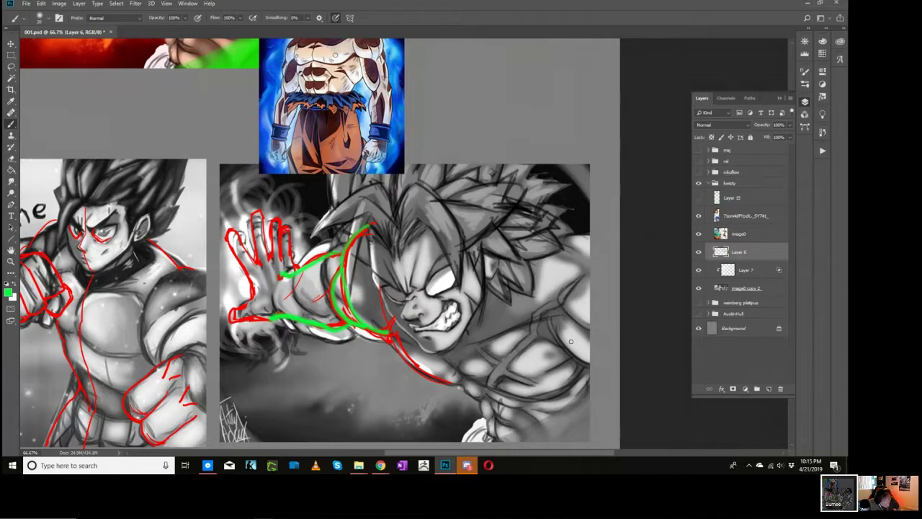
# Step: Add a Black & White adjustment layer with the default preset and move it above Layer 15 in the open group
pyautogui.press('z')
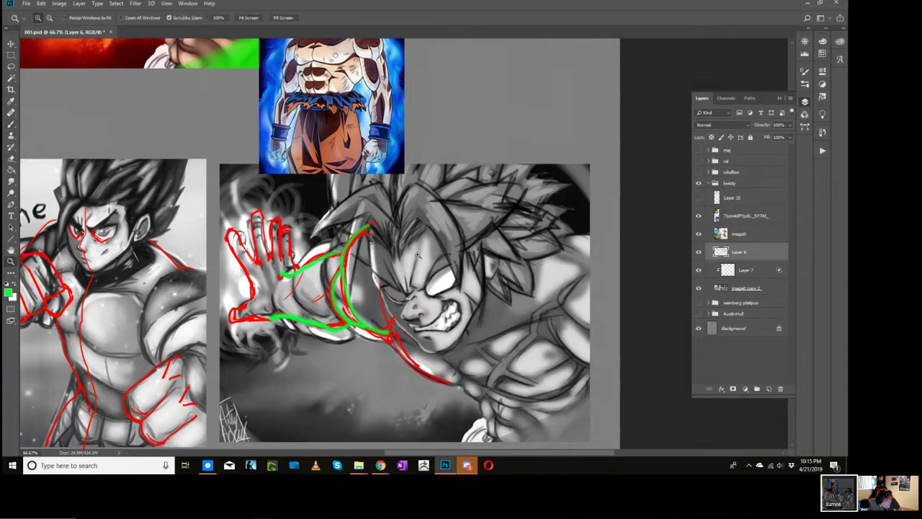
pyautogui.keyDown('alt'); pyautogui.click(424, 255); pyautogui.keyUp('alt')
pyautogui.press('space')
pyautogui.moveTo(417, 152); pyautogui.dragTo(429, 318)
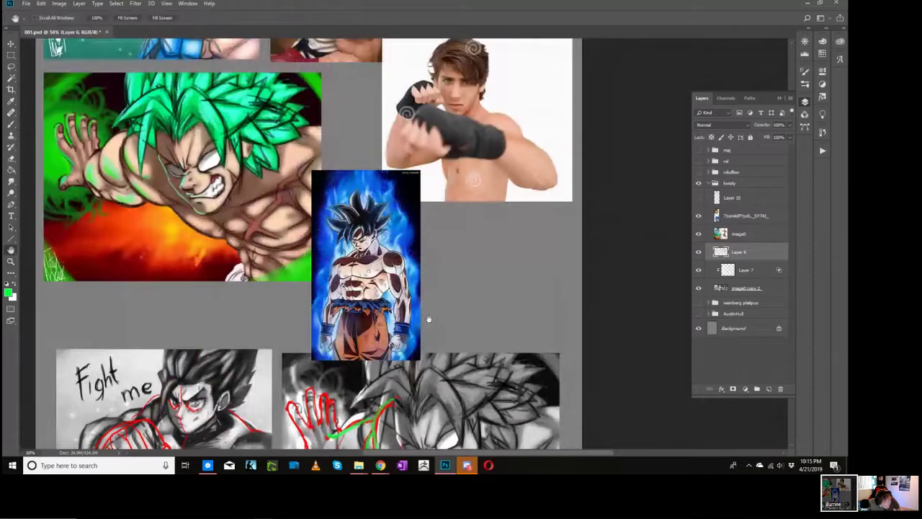
pyautogui.moveTo(64, 167); pyautogui.dragTo(251, 294)
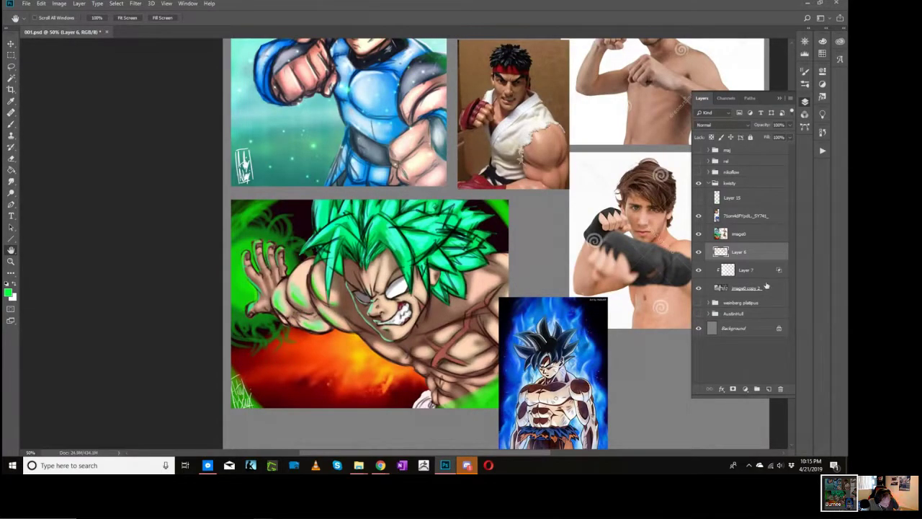
pyautogui.click(745, 388)
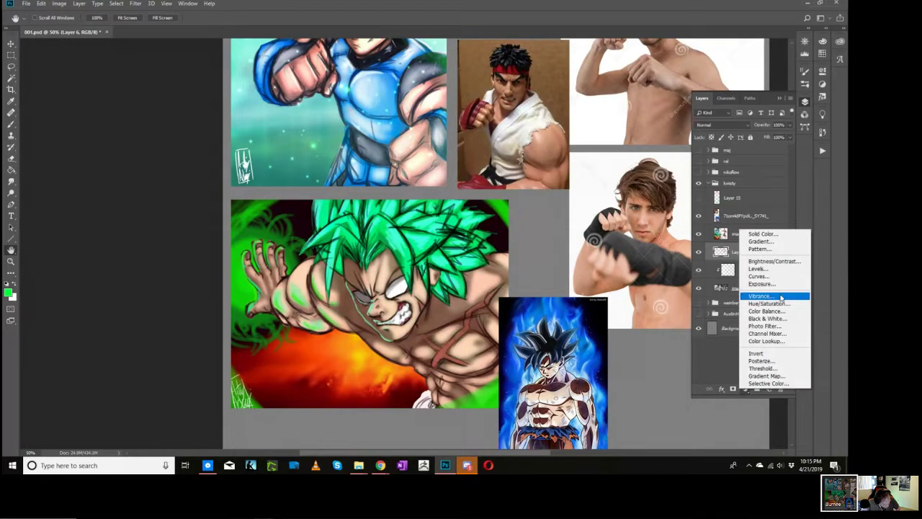
pyautogui.click(772, 319)
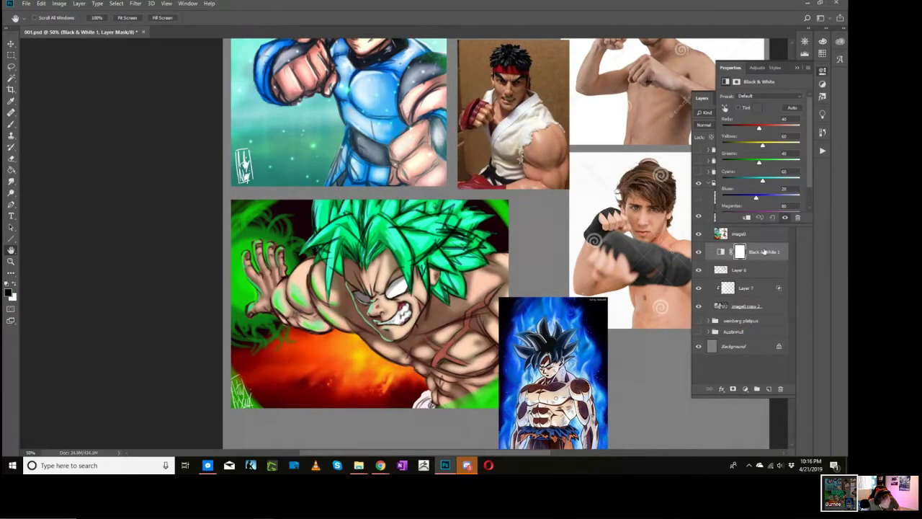
pyautogui.moveTo(763, 251); pyautogui.dragTo(762, 193)
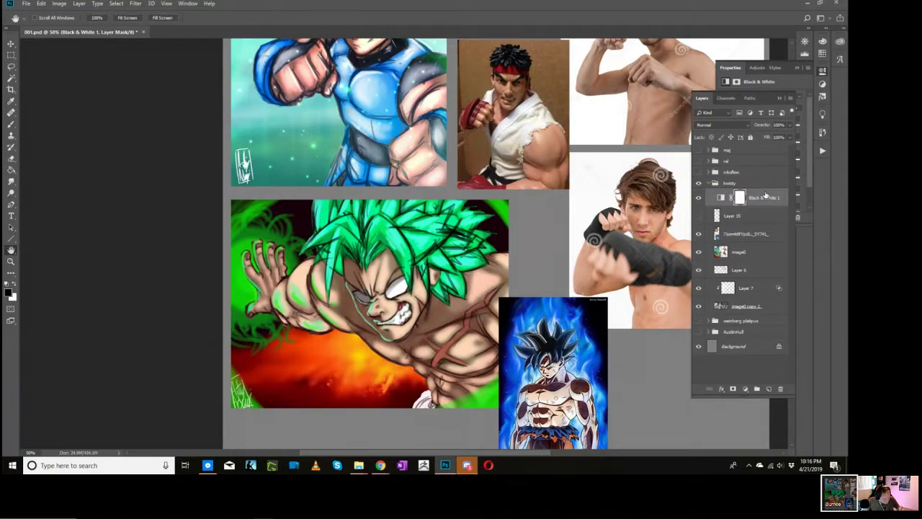
# Step: Compare the green-haired figure's drawing in greyscale and colour by toggling the Black & White adjustment, leaving the adjustment hidden
pyautogui.press('x')
pyautogui.press('z')
pyautogui.click(252, 288)
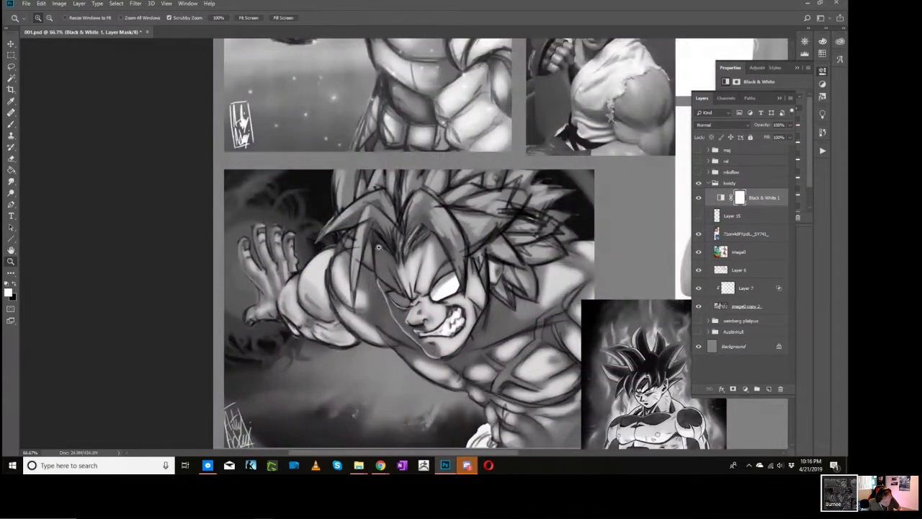
pyautogui.click(698, 197)
pyautogui.click(696, 199)
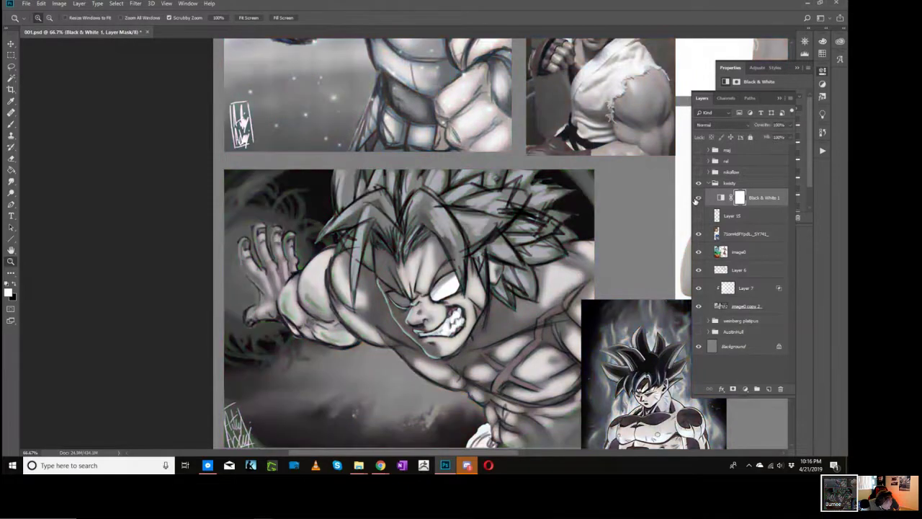
pyautogui.click(697, 199)
pyautogui.click(696, 198)
pyautogui.click(696, 198)
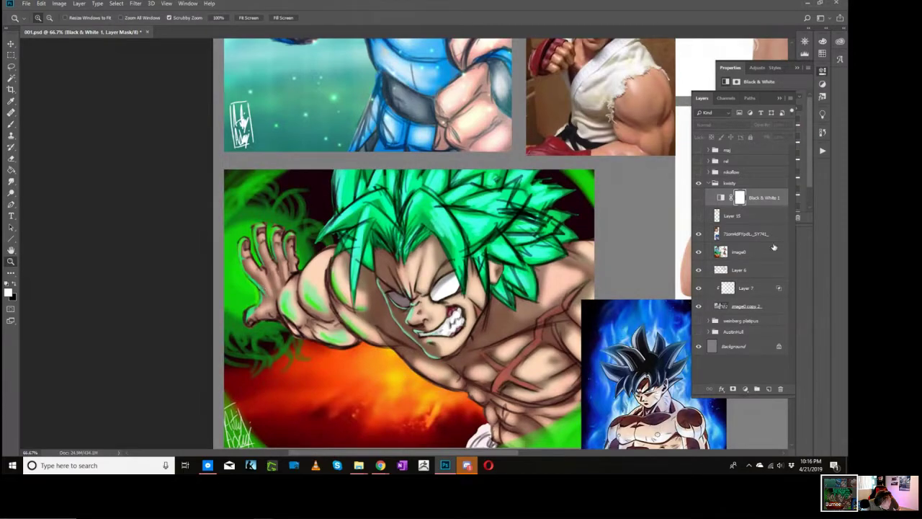
# Step: Add a new empty layer directly above Layer 6
pyautogui.click(757, 275)
pyautogui.hotkey('ctrl', 'shift', 'alt', 'n')
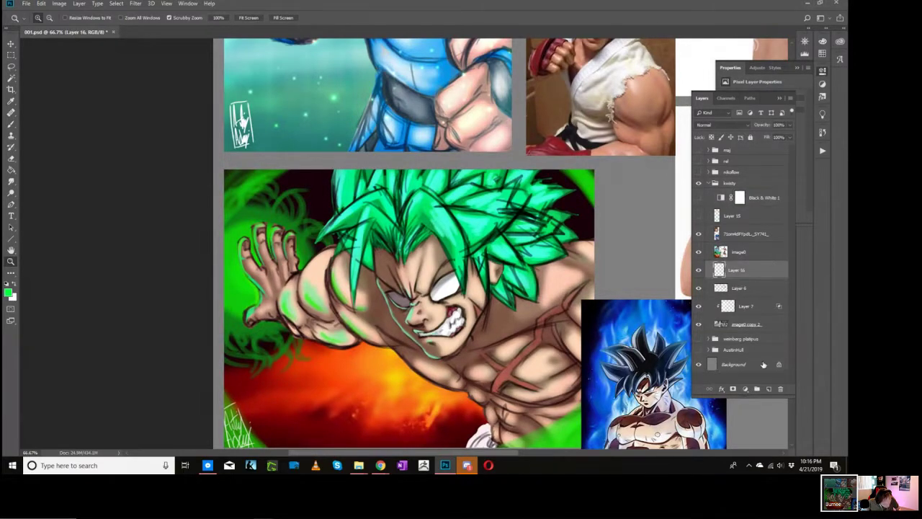
pyautogui.rightClick(757, 272)
pyautogui.click(738, 252)
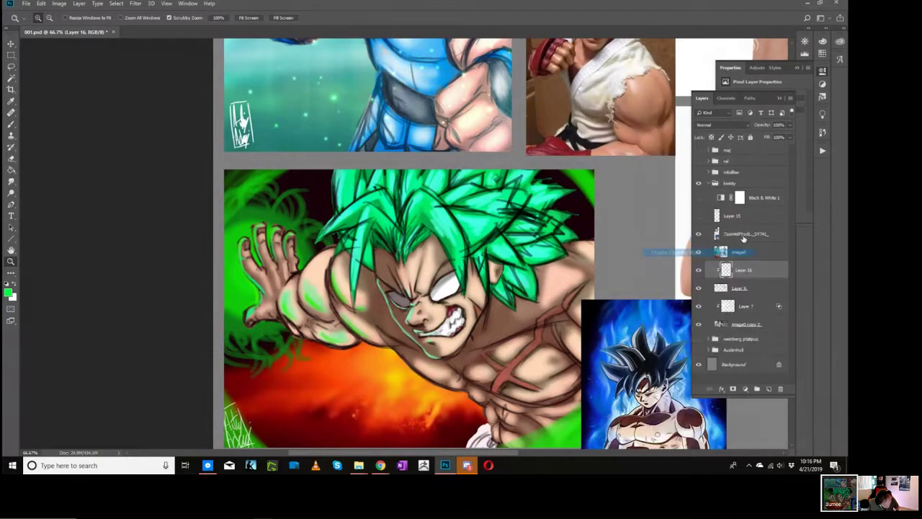
pyautogui.rightClick(753, 271)
pyautogui.click(735, 253)
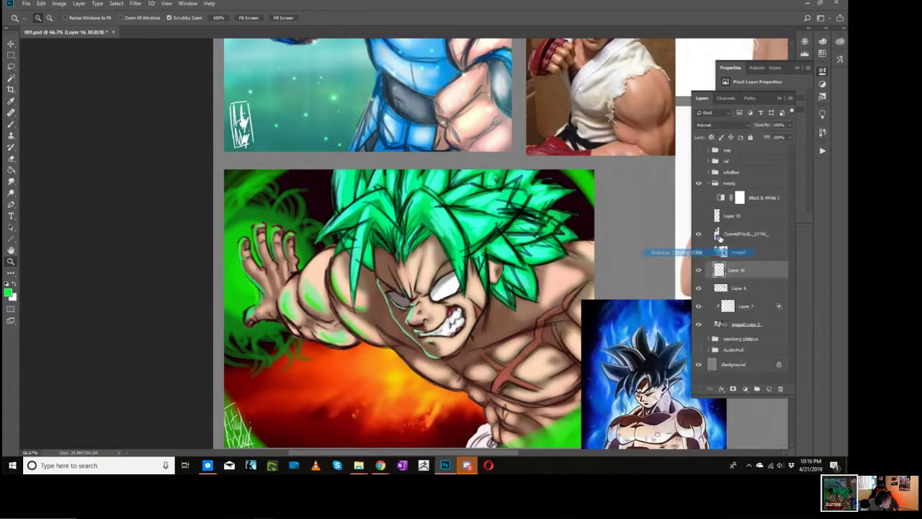
# Step: Set the new layer's blend mode to Color Dodge and turn off Transparency Shapes Layer in its blending options
pyautogui.click(729, 125)
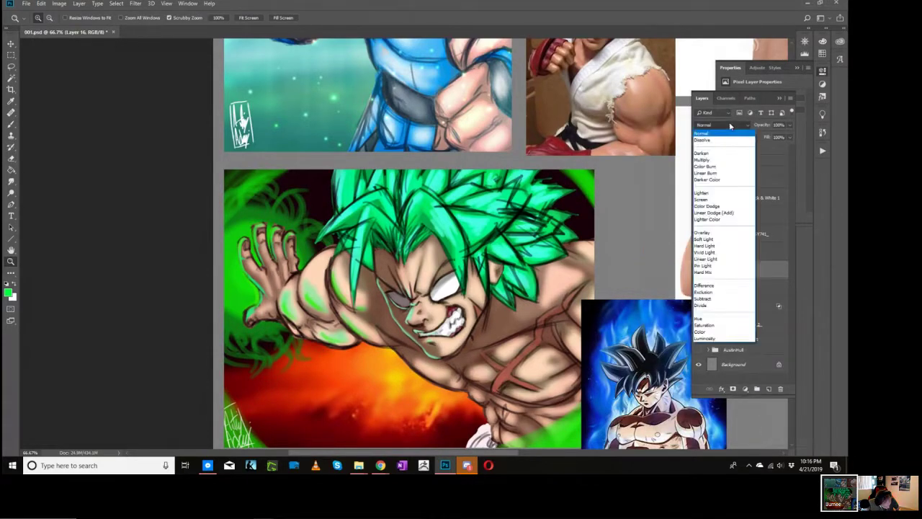
pyautogui.click(715, 206)
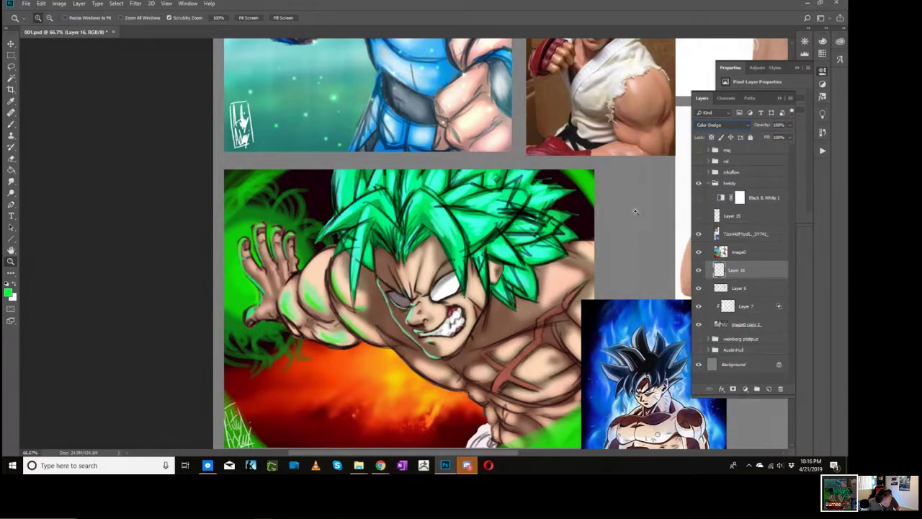
pyautogui.doubleClick(767, 272)
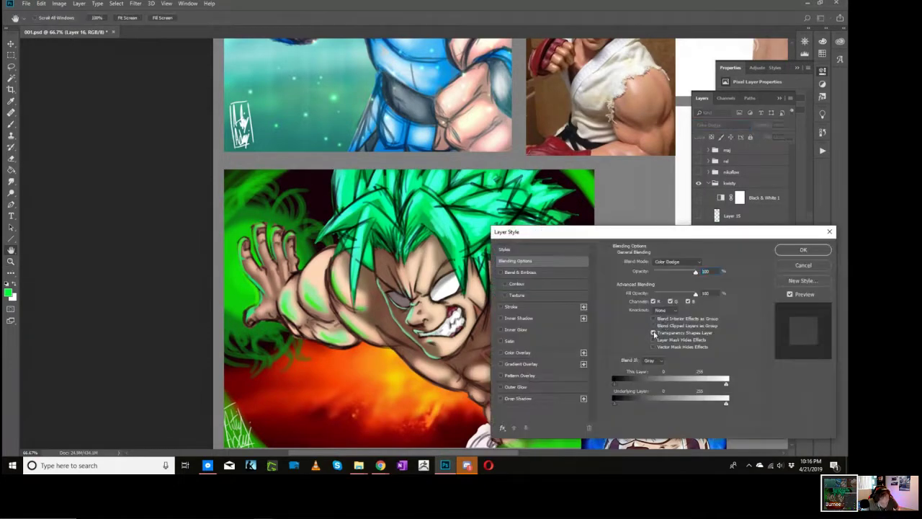
pyautogui.click(797, 250)
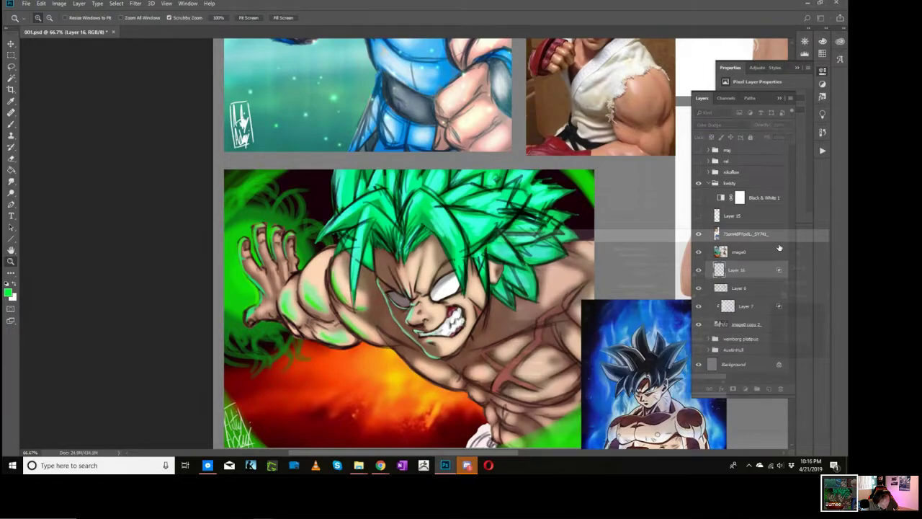
# Step: Paint a green dab beside the outstretched palm with a much larger brush and move Layer 16 above Layer 15
pyautogui.scroll(1, 193, 289)
pyautogui.press(']')
pyautogui.press(']')
pyautogui.press(']')
pyautogui.press(']')
pyautogui.press(']')
pyautogui.press(']')
pyautogui.press(']')
pyautogui.press(']')
pyautogui.press(']')
pyautogui.press(']')
pyautogui.press(']')
pyautogui.press(']')
pyautogui.press(']')
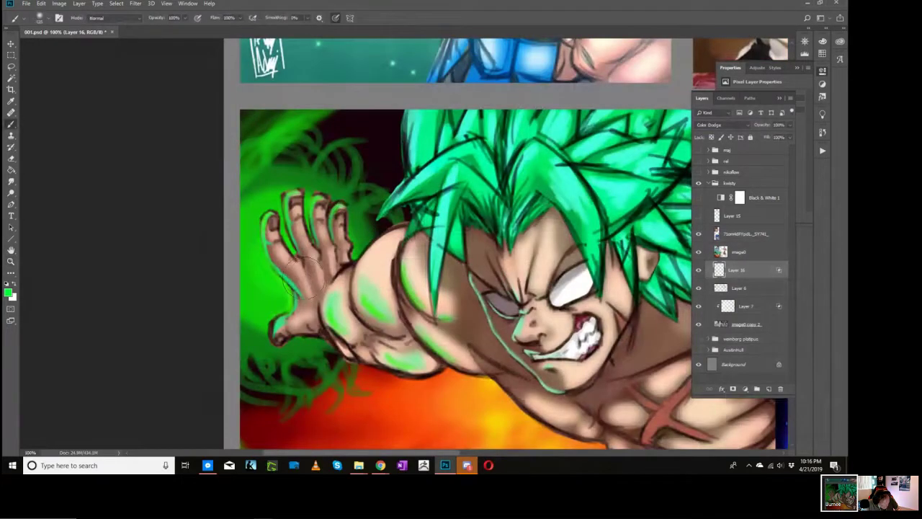
pyautogui.moveTo(274, 301); pyautogui.dragTo(270, 283)
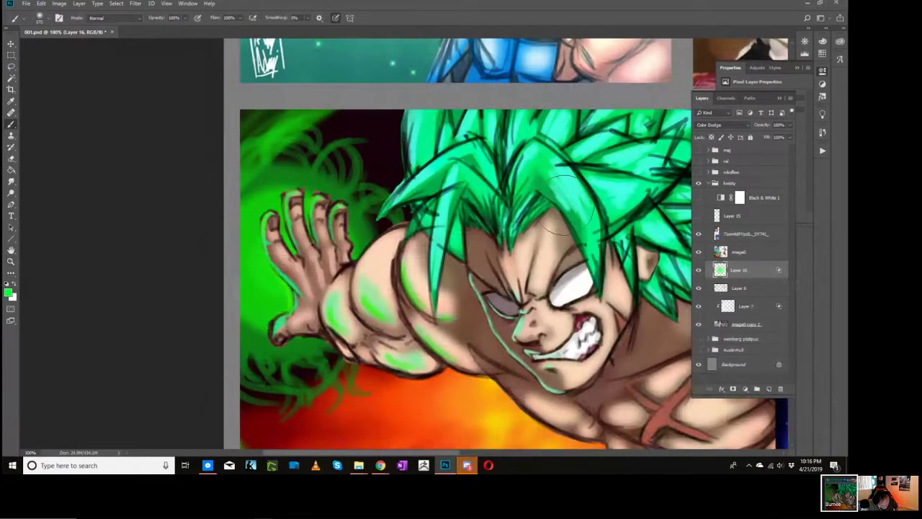
pyautogui.moveTo(756, 272); pyautogui.dragTo(762, 209)
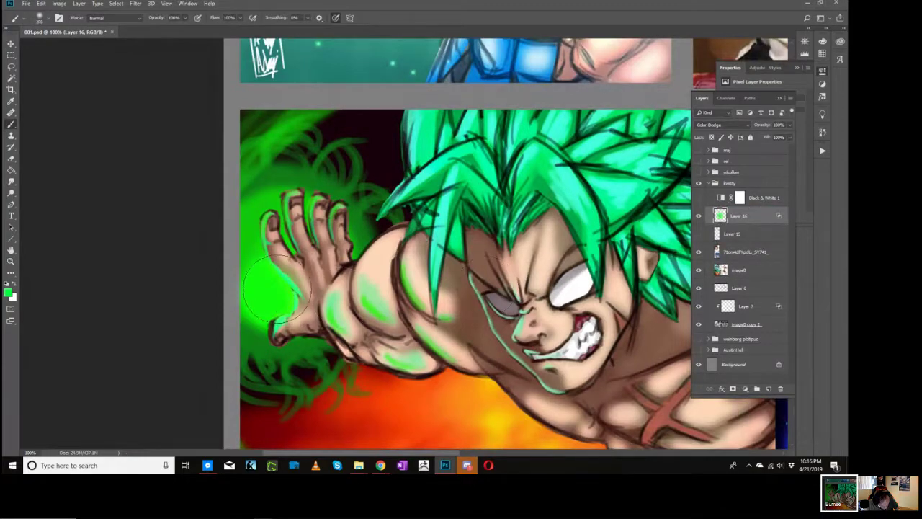
# Step: Brush a green glow around the green-haired figure's outstretched hand and fingers, and paint a white core at the palm
pyautogui.moveTo(273, 294)
pyautogui.mouseDown()
pyautogui.moveTo(262, 262)
pyautogui.moveTo(273, 300)
pyautogui.moveTo(263, 305)
pyautogui.mouseUp()
pyautogui.press('[')
pyautogui.press('[')
pyautogui.moveTo(281, 223)
pyautogui.mouseDown()
pyautogui.moveTo(284, 238)
pyautogui.moveTo(313, 231)
pyautogui.moveTo(353, 240)
pyautogui.mouseUp()
pyautogui.moveTo(266, 320)
pyautogui.mouseDown()
pyautogui.moveTo(268, 354)
pyautogui.moveTo(317, 332)
pyautogui.moveTo(266, 223)
pyautogui.moveTo(360, 230)
pyautogui.mouseUp()
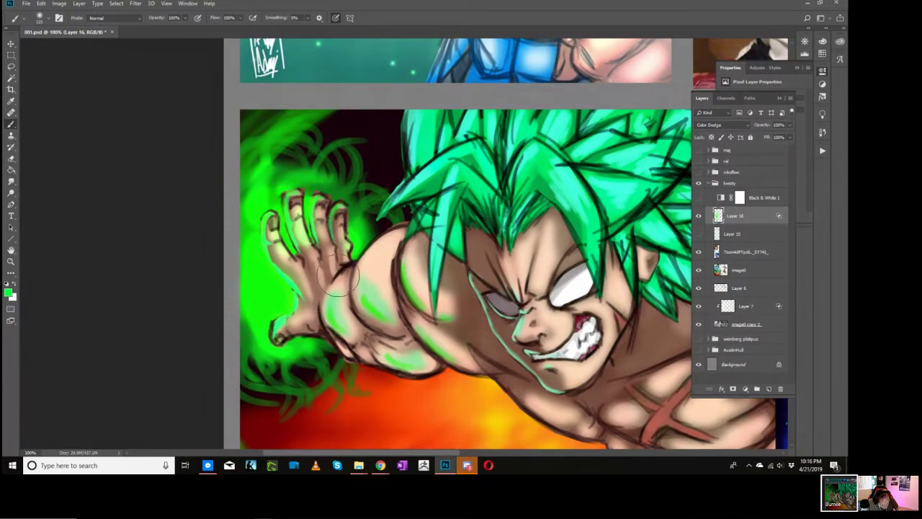
pyautogui.press('x')
pyautogui.moveTo(285, 303)
pyautogui.mouseDown()
pyautogui.moveTo(270, 277)
pyautogui.moveTo(270, 295)
pyautogui.moveTo(279, 295)
pyautogui.moveTo(264, 257)
pyautogui.moveTo(267, 284)
pyautogui.mouseUp()
# Step: Show the Black & White adjustment and brush more white glow around the outstretched hand and its edges on Layer 16
pyautogui.press('z')
pyautogui.keyDown('alt'); pyautogui.click(411, 314); pyautogui.keyUp('alt')
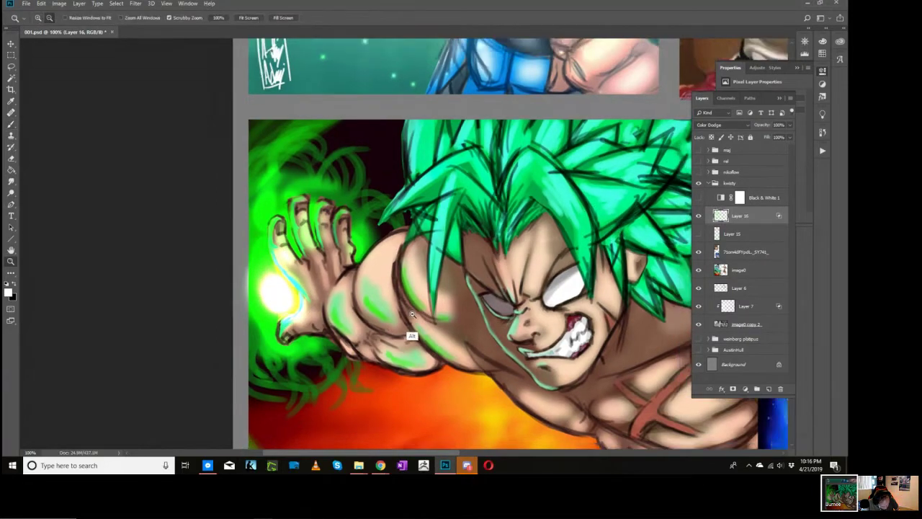
pyautogui.keyDown('alt'); pyautogui.click(410, 313); pyautogui.keyUp('alt')
pyautogui.click(697, 198)
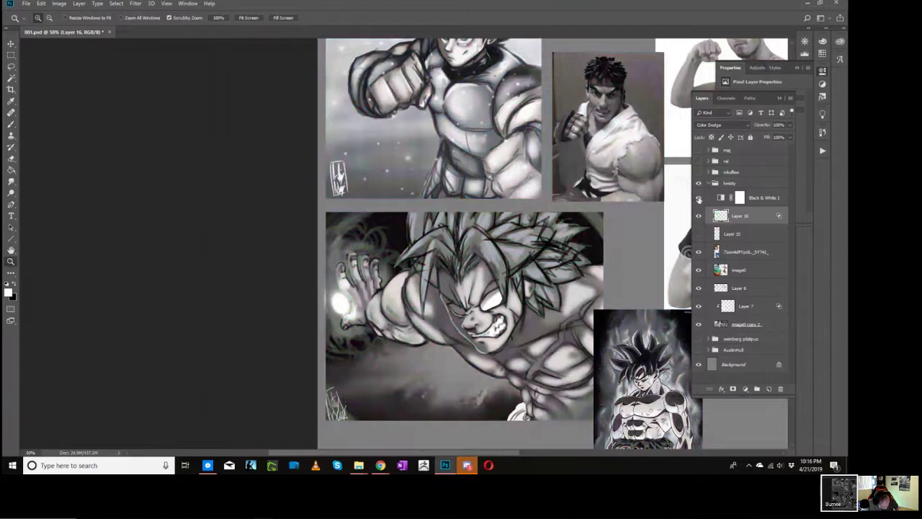
pyautogui.press('b')
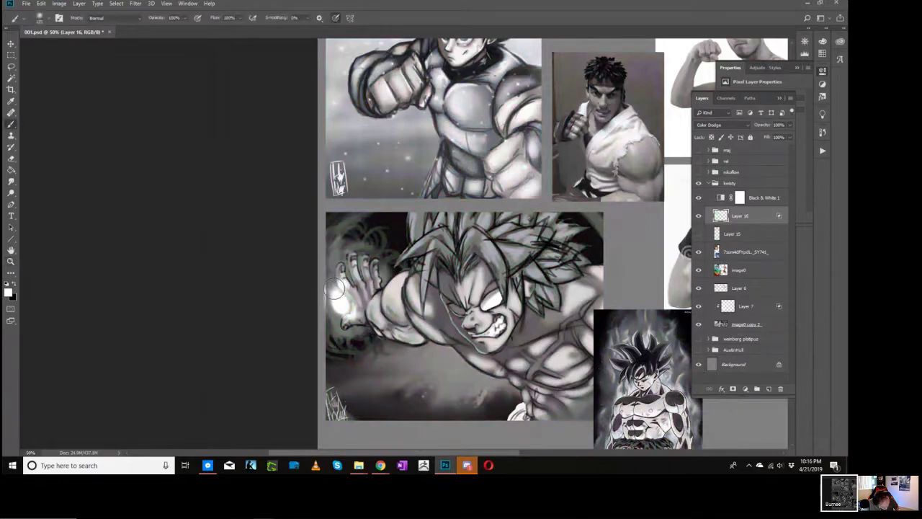
pyautogui.moveTo(334, 288)
pyautogui.mouseDown()
pyautogui.moveTo(336, 317)
pyautogui.moveTo(327, 284)
pyautogui.moveTo(338, 274)
pyautogui.moveTo(376, 285)
pyautogui.mouseUp()
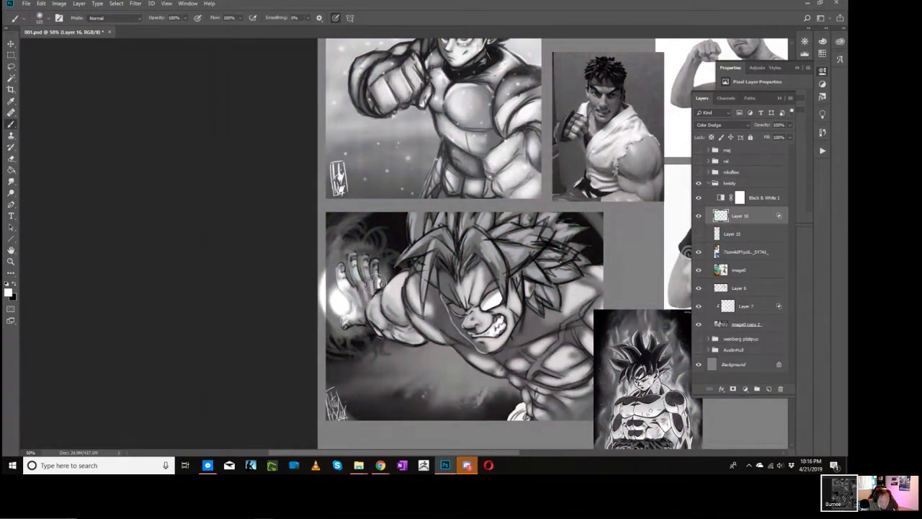
pyautogui.moveTo(347, 328); pyautogui.dragTo(365, 331)
pyautogui.moveTo(347, 286); pyautogui.dragTo(343, 276)
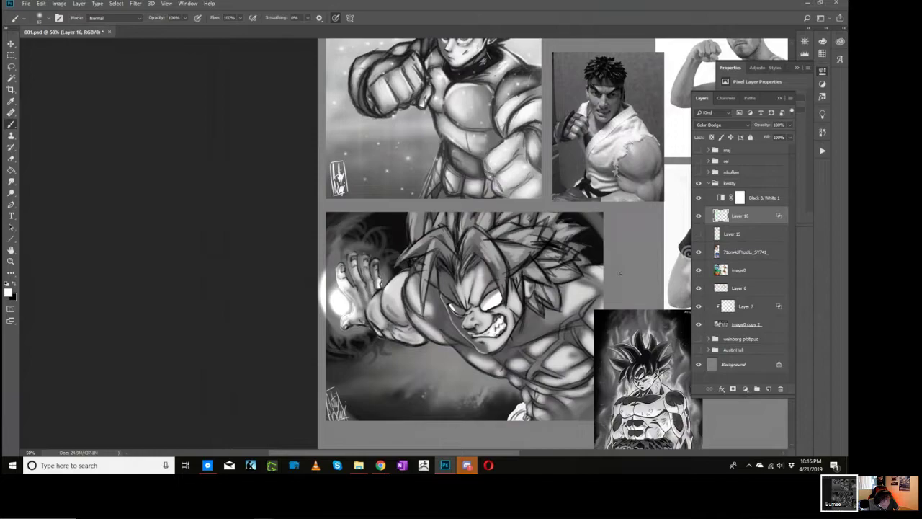
# Step: Hide Layer 16 and the Black & White adjustment to view the drawing in colour without the painted glow
pyautogui.click(698, 216)
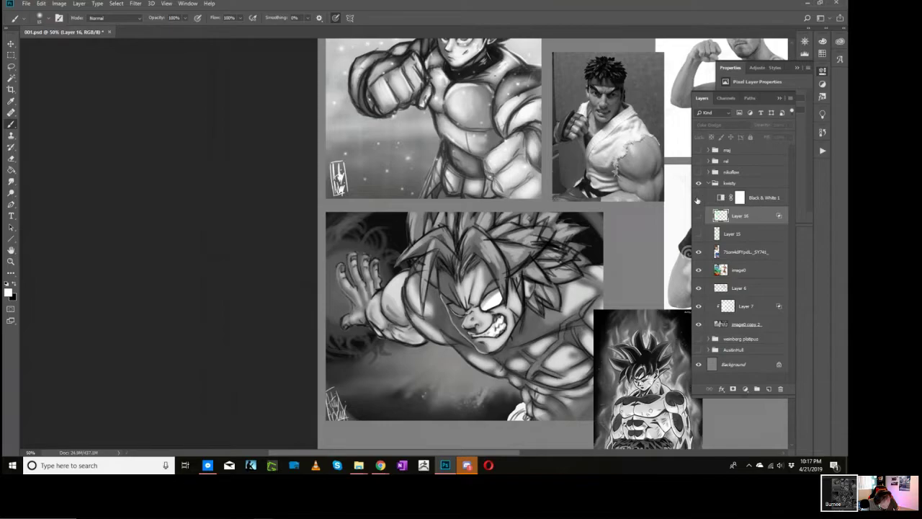
pyautogui.click(698, 198)
# Step: Examine the arm and shoulder shading of the red-headband fighter reference beside the blue-armoured figure, and review the whole reference sheet
pyautogui.press('space')
pyautogui.moveTo(609, 221); pyautogui.dragTo(411, 410)
pyautogui.press('z')
pyautogui.click(420, 323)
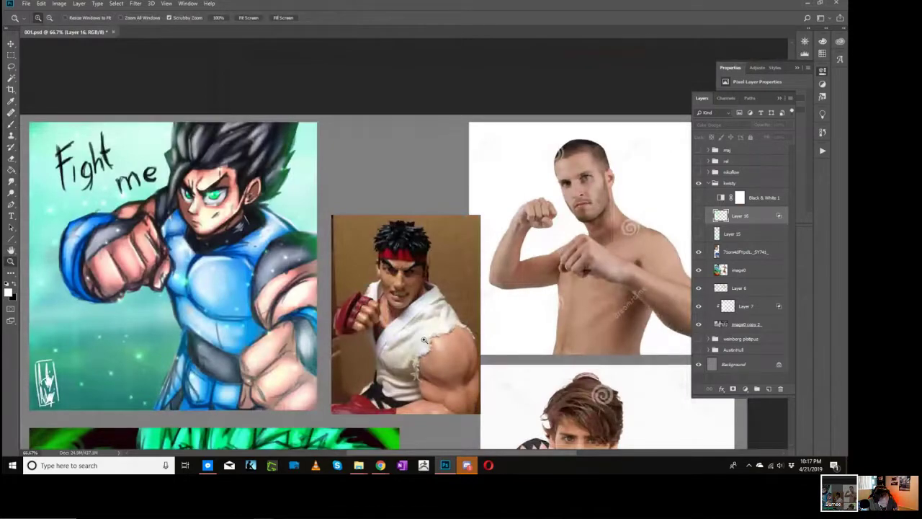
pyautogui.click(426, 337)
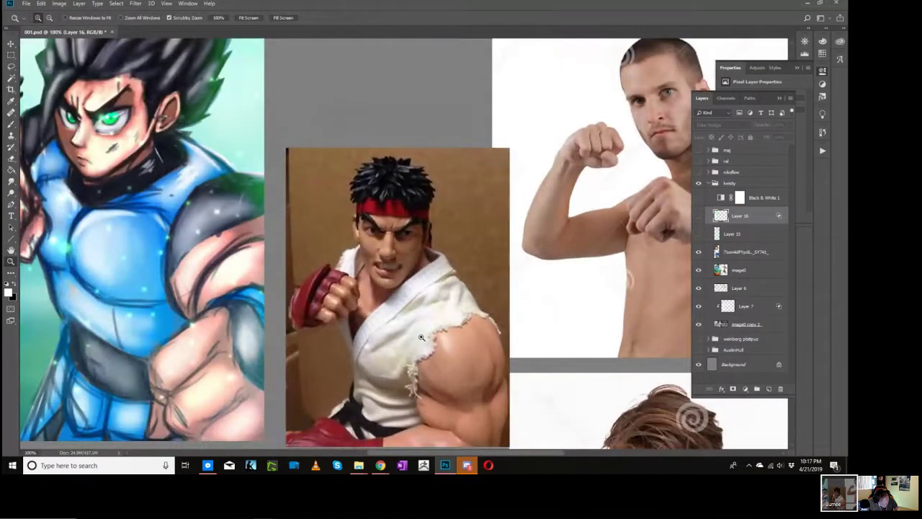
pyautogui.press('space')
pyautogui.moveTo(424, 335); pyautogui.dragTo(497, 309)
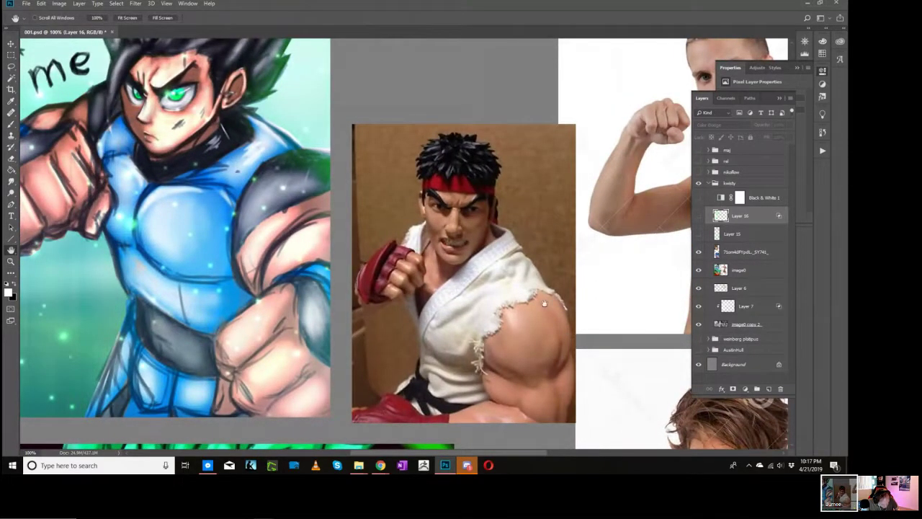
pyautogui.press('z')
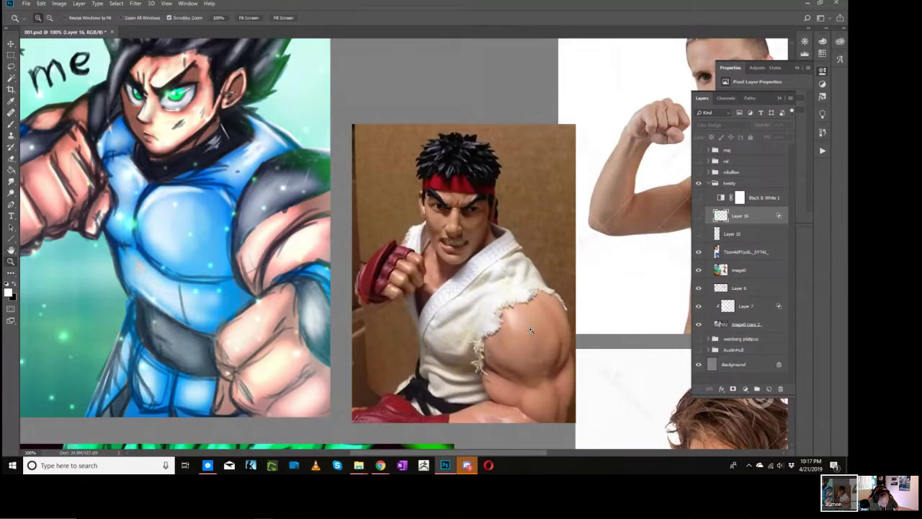
pyautogui.keyDown('alt'); pyautogui.click(530, 326); pyautogui.keyUp('alt')
pyautogui.keyDown('alt'); pyautogui.click(531, 326); pyautogui.keyUp('alt')
pyautogui.keyDown('alt'); pyautogui.click(529, 327); pyautogui.keyUp('alt')
pyautogui.click(521, 320)
pyautogui.click(521, 319)
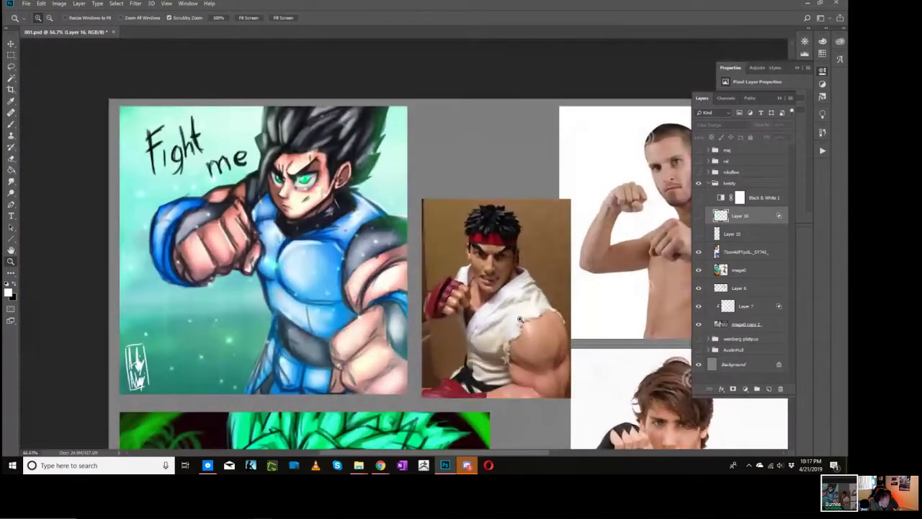
pyautogui.keyDown('alt'); pyautogui.click(535, 350); pyautogui.keyUp('alt')
pyautogui.keyDown('alt'); pyautogui.click(535, 350); pyautogui.keyUp('alt')
pyautogui.press('h')
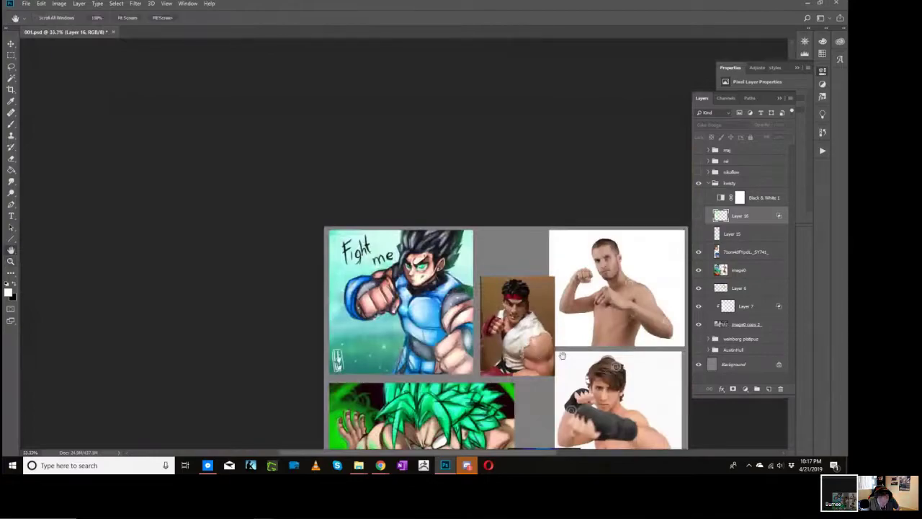
pyautogui.moveTo(574, 377); pyautogui.dragTo(555, 346)
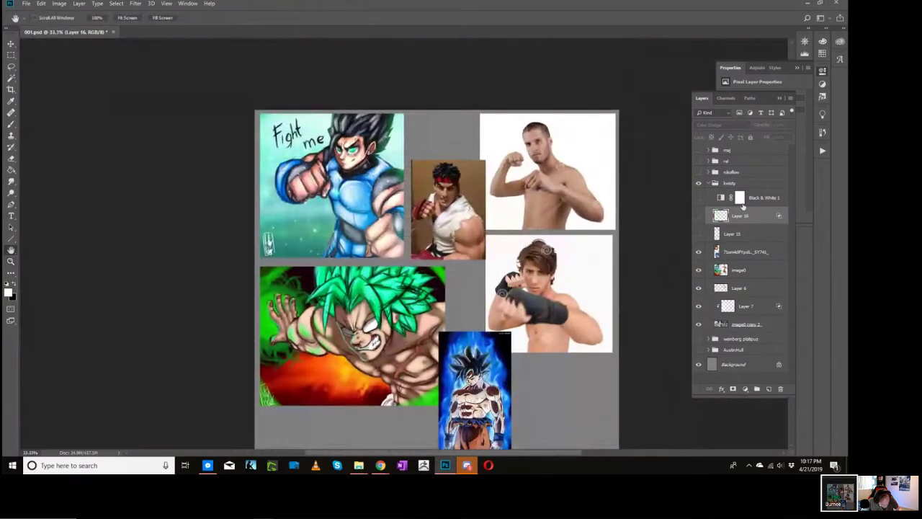
# Step: Show Layers 15 and 16 with the Black & White adjustment off, and collapse and hide the group containing them
pyautogui.moveTo(698, 197); pyautogui.dragTo(698, 234)
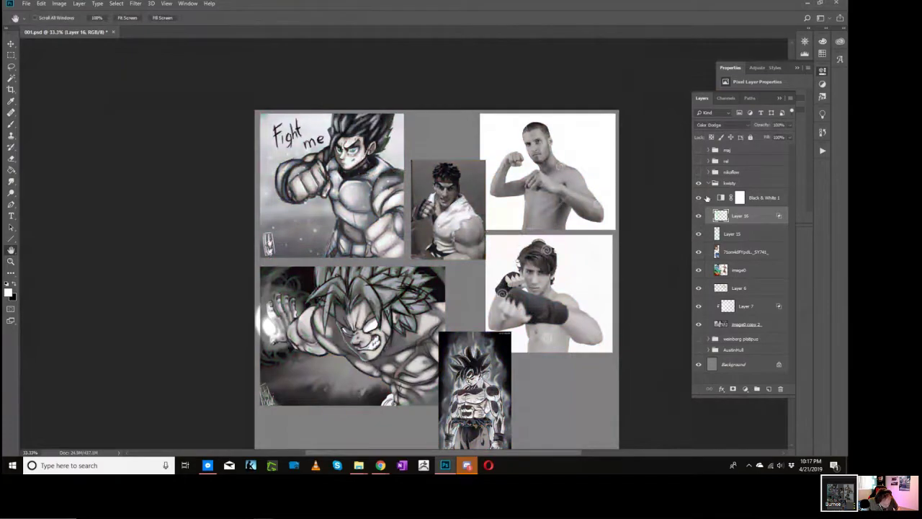
pyautogui.click(699, 197)
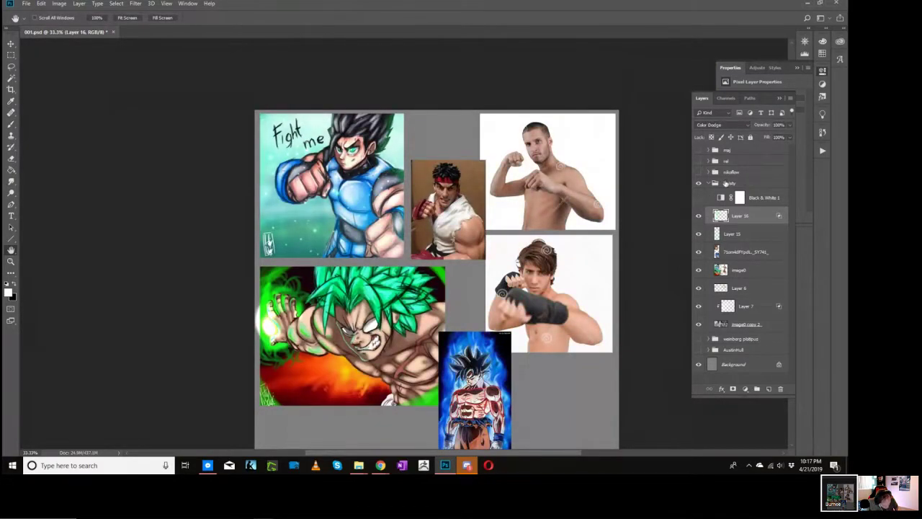
pyautogui.click(711, 183)
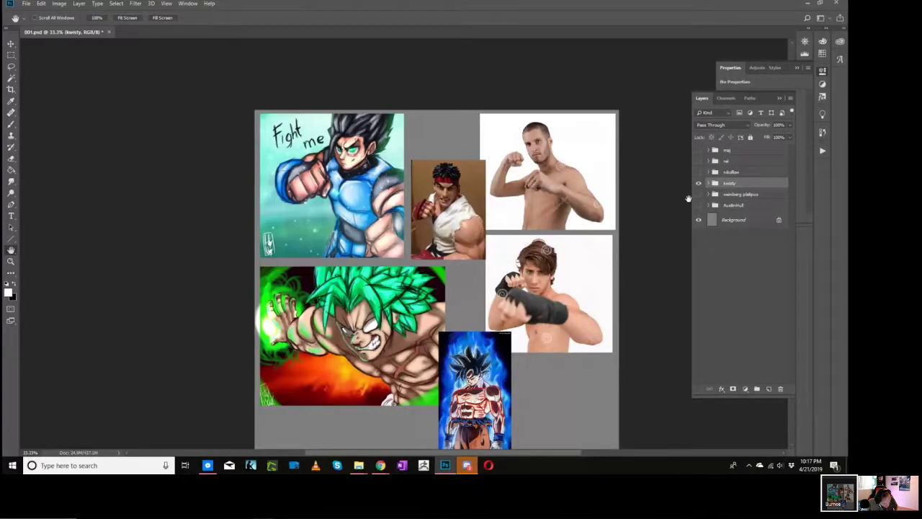
pyautogui.moveTo(653, 276)
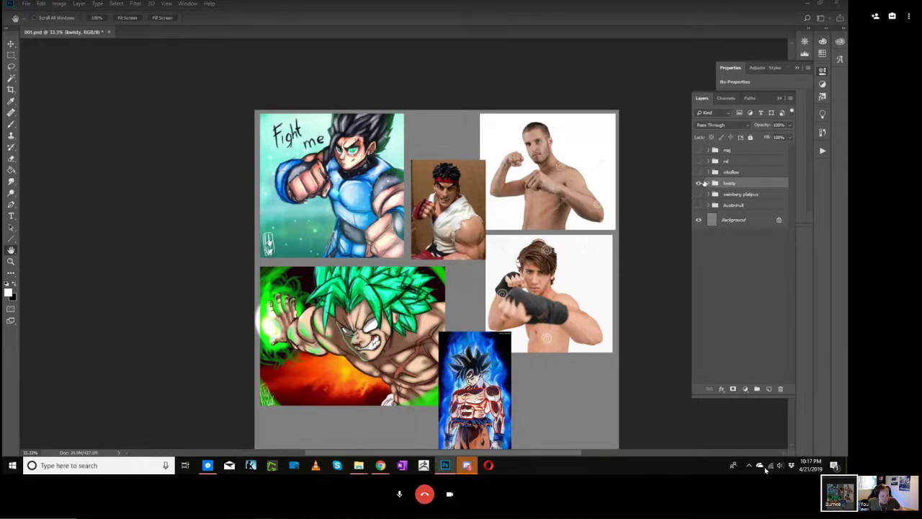
pyautogui.click(698, 184)
# Step: Switch to the own video feed in the Hangouts call and share the screen showing the industrial interior painting
pyautogui.click(874, 495)
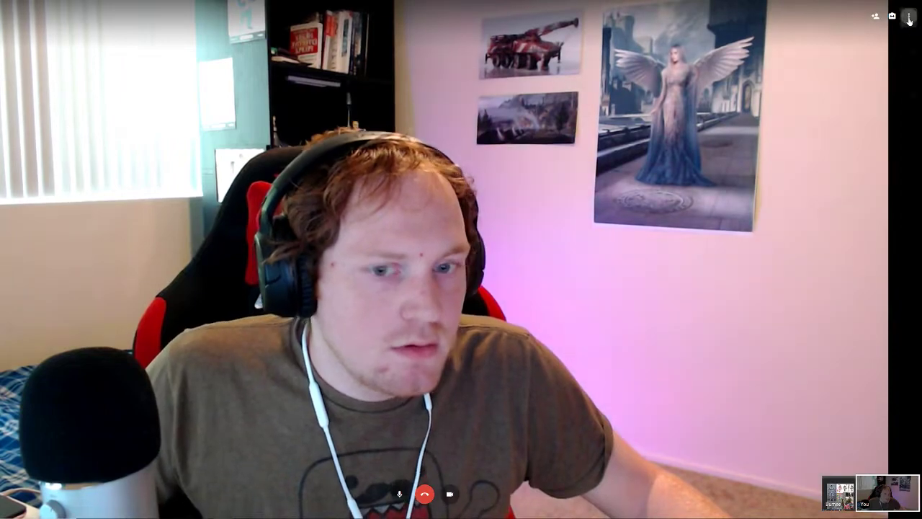
pyautogui.click(909, 15)
pyautogui.click(885, 20)
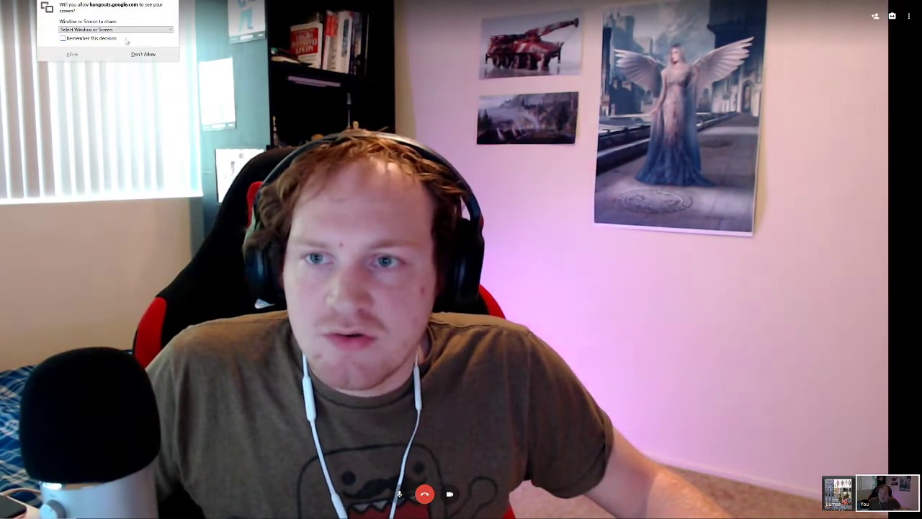
pyautogui.click(125, 31)
pyautogui.click(72, 121)
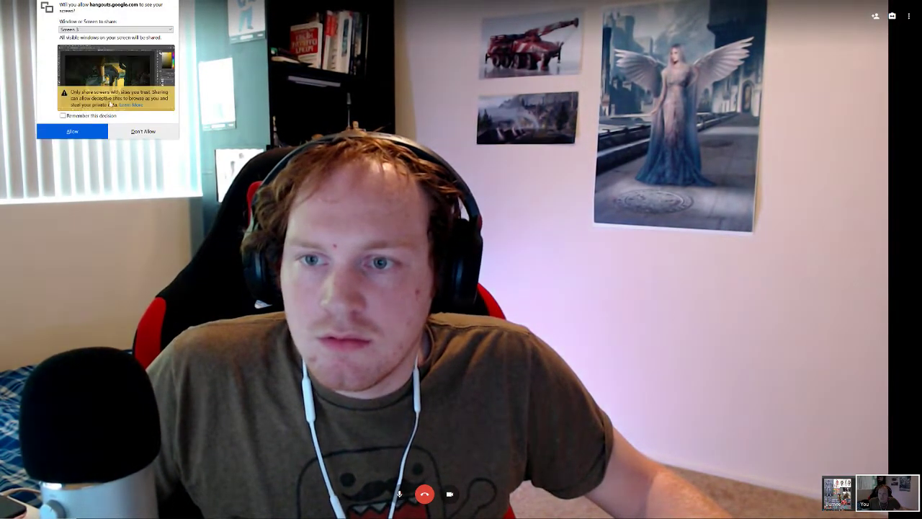
pyautogui.click(72, 131)
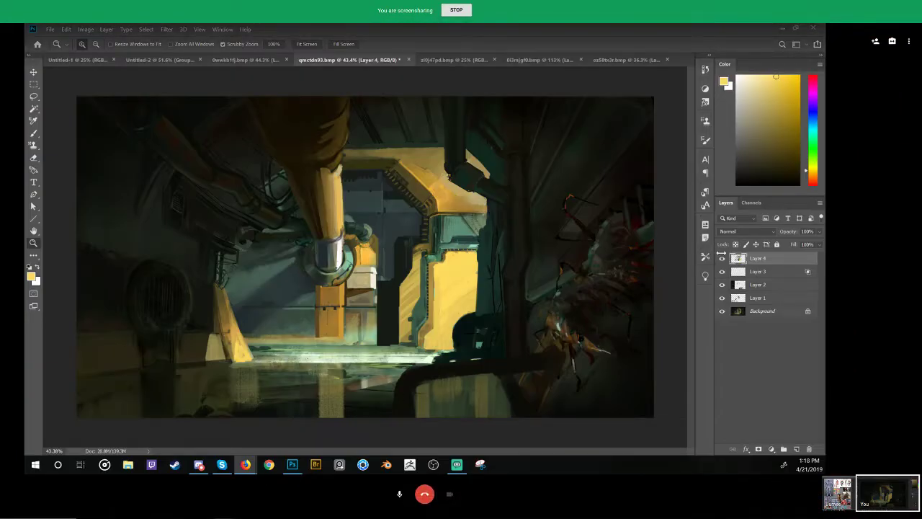
# Step: Group Layer 1 through Layer 4 above the background of the industrial interior painting
pyautogui.keyDown('shift'); pyautogui.click(775, 298); pyautogui.keyUp('shift')
pyautogui.hotkey('ctrl', 'g')
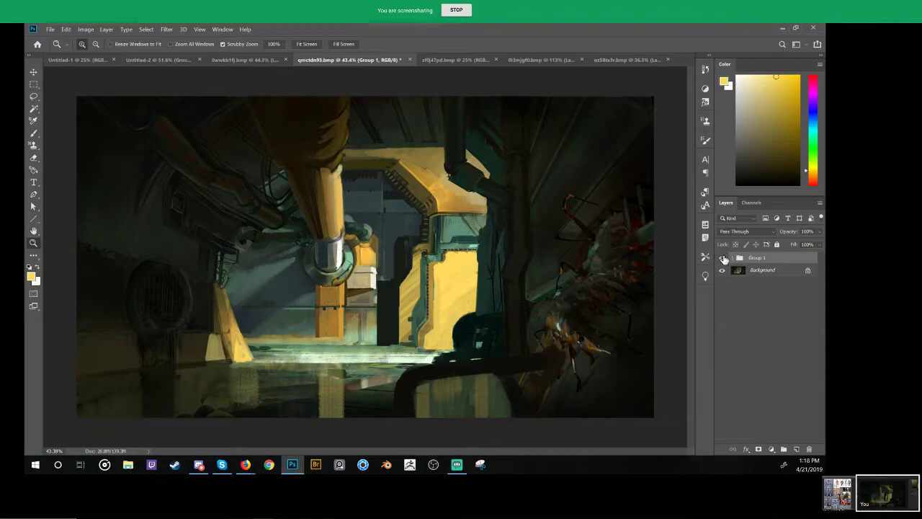
# Step: Compare the original interior painting with the paintover by toggling Group 1, leaving the group visible
pyautogui.click(721, 257)
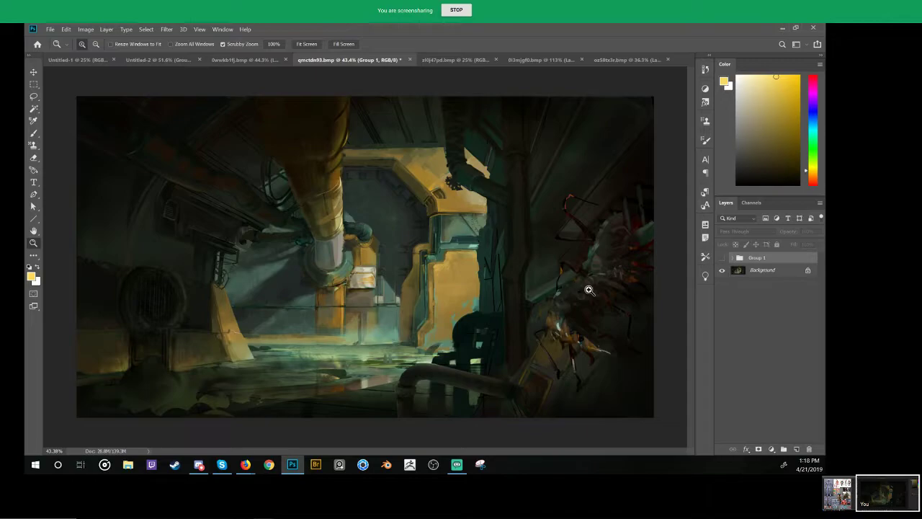
pyautogui.press('b')
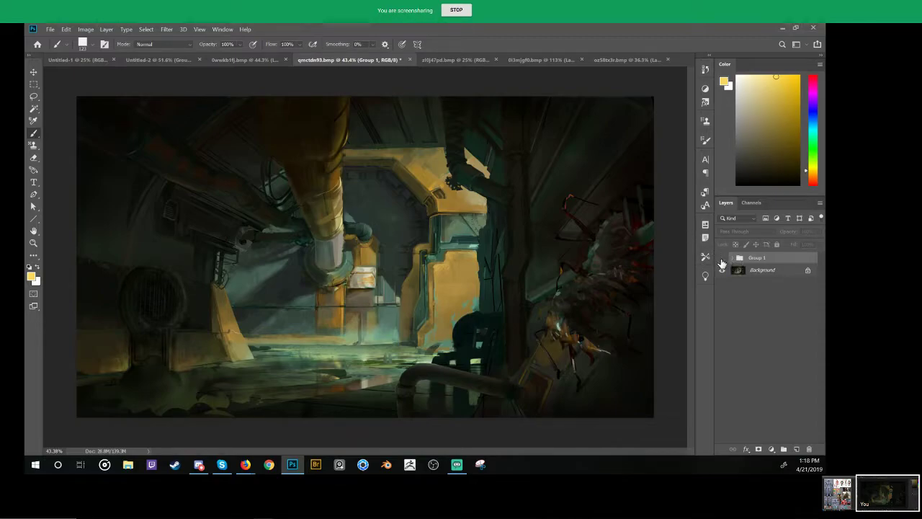
pyautogui.click(721, 260)
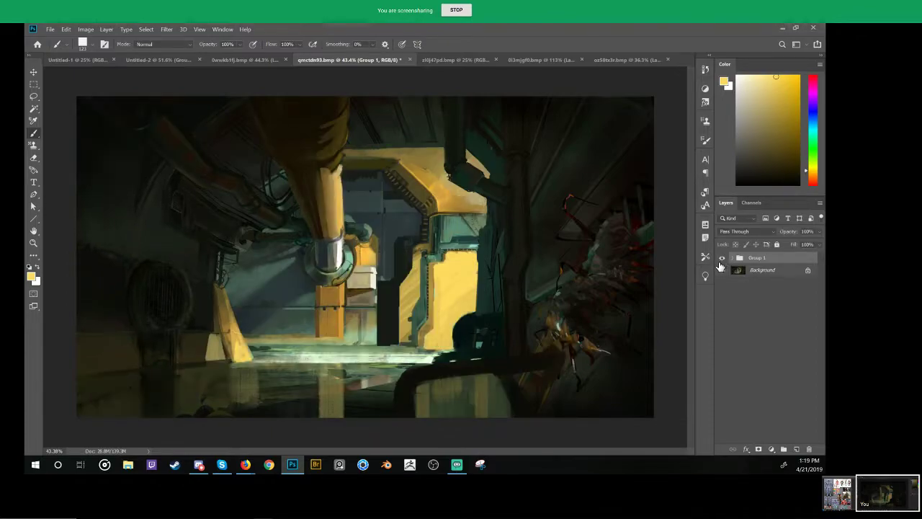
pyautogui.click(721, 259)
pyautogui.click(722, 259)
pyautogui.click(723, 260)
pyautogui.click(723, 259)
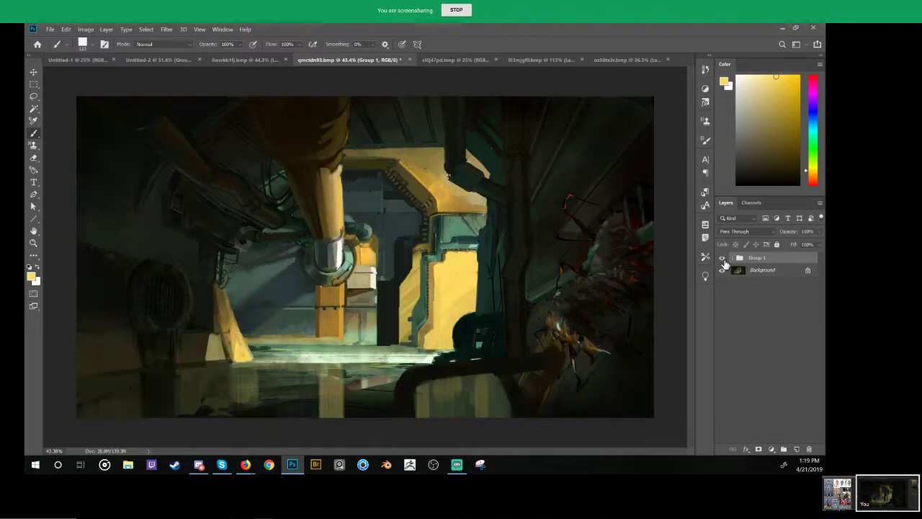
pyautogui.click(723, 259)
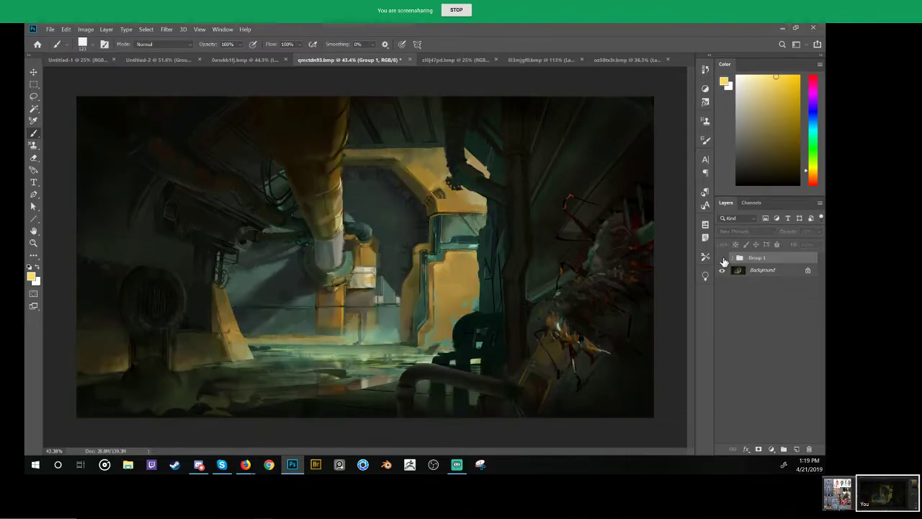
pyautogui.click(722, 259)
pyautogui.click(723, 259)
pyautogui.click(723, 259)
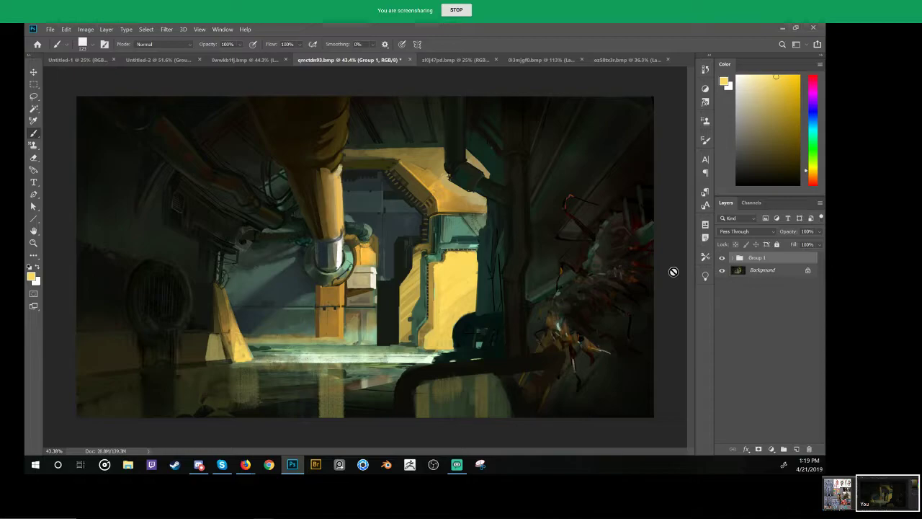
# Step: Expand Group 1, check Layer 4 by toggling its visibility, and add a new empty layer above the group
pyautogui.click(732, 258)
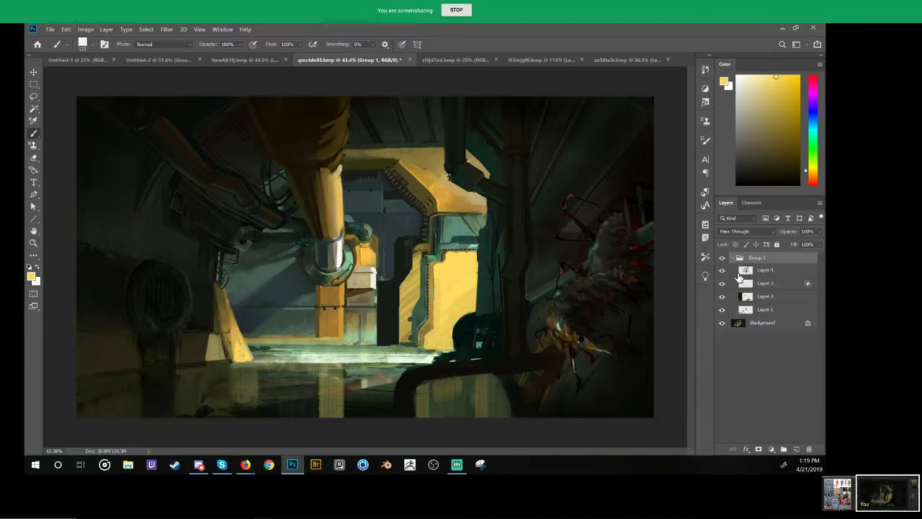
pyautogui.click(722, 270)
pyautogui.click(723, 271)
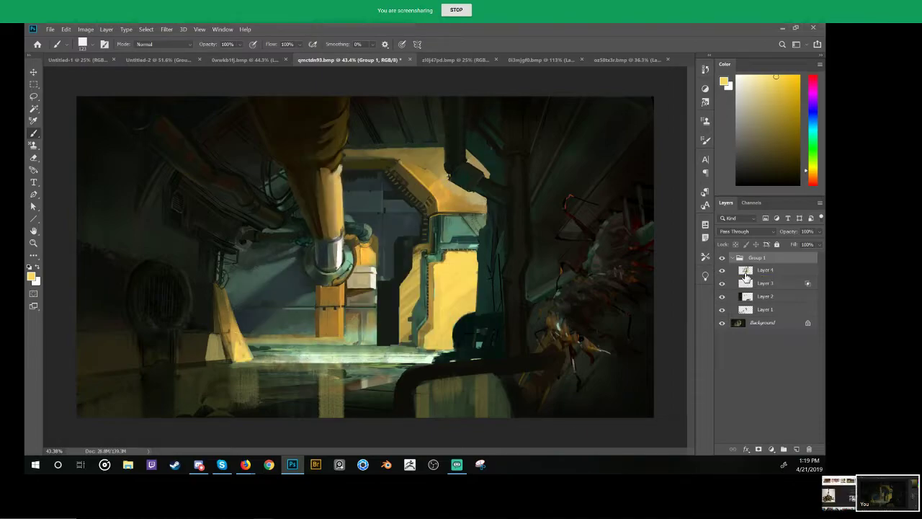
pyautogui.click(796, 449)
pyautogui.moveTo(770, 273); pyautogui.dragTo(769, 255)
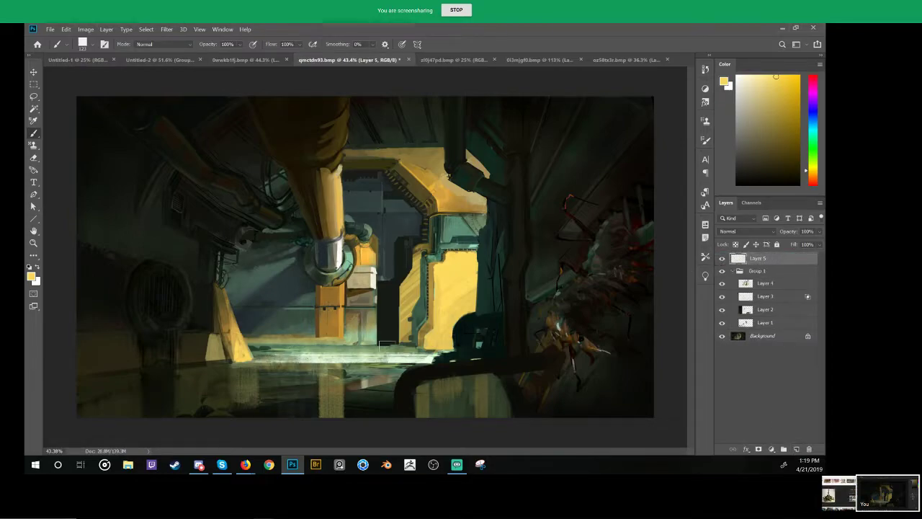
pyautogui.moveTo(401, 324); pyautogui.dragTo(372, 335)
pyautogui.moveTo(252, 349); pyautogui.dragTo(488, 349)
pyautogui.hotkey('ctrl', 'z')
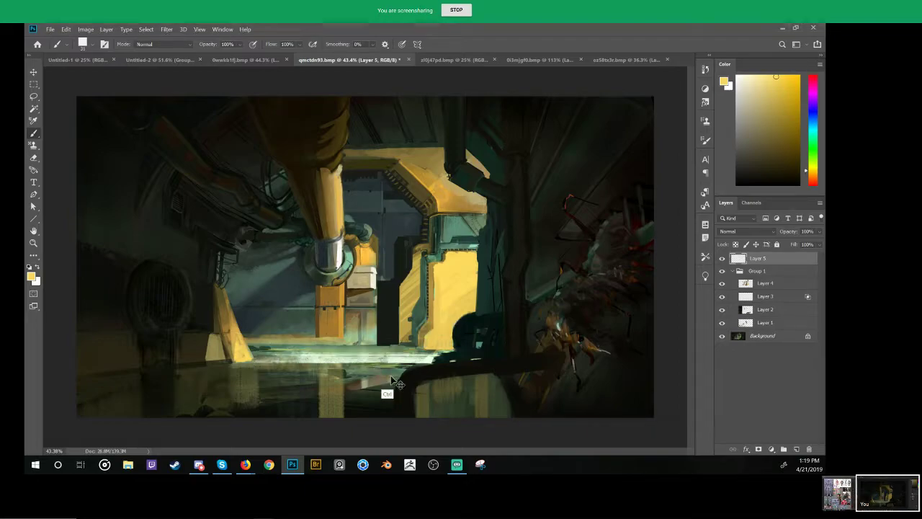
# Step: Set the foreground colour to pure red for the Line tool and hide Group 1 so the original painting shows
pyautogui.press('d')
pyautogui.moveTo(771, 105); pyautogui.dragTo(799, 76)
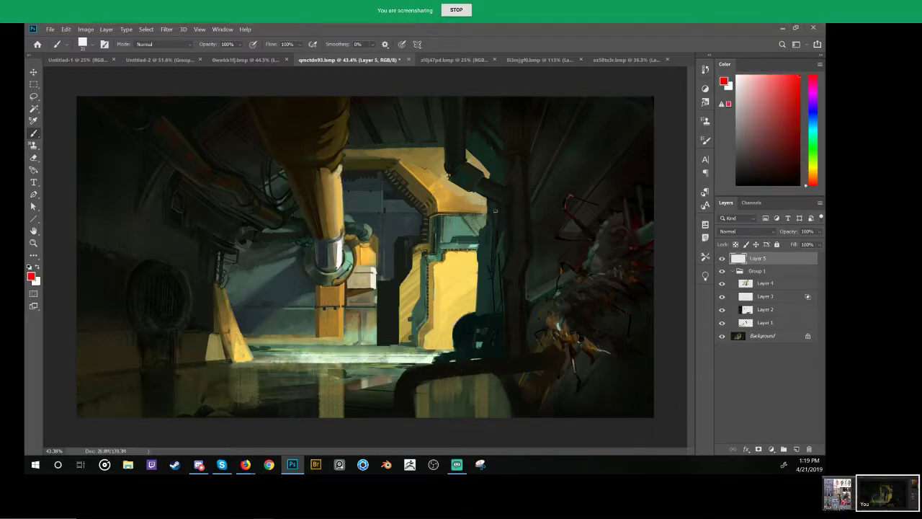
pyautogui.press('u')
pyautogui.moveTo(327, 95)
pyautogui.mouseDown()
pyautogui.moveTo(353, 378)
pyautogui.moveTo(354, 368)
pyautogui.mouseUp()
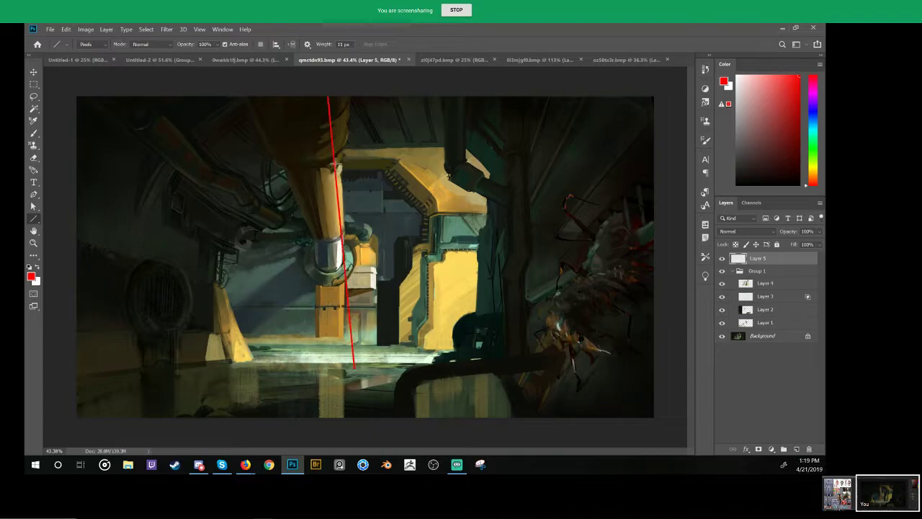
pyautogui.hotkey('ctrl', 'z')
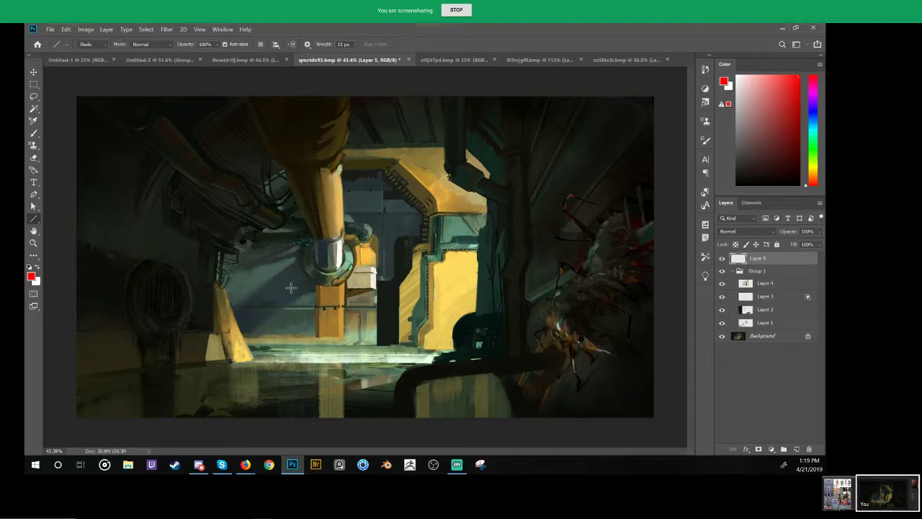
pyautogui.click(722, 270)
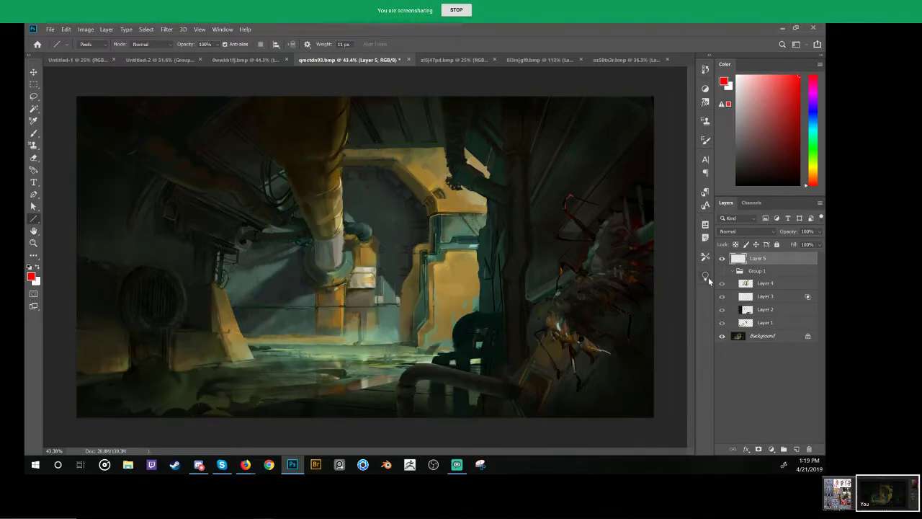
# Step: Draw red perspective lines on Layer 5 along the central pipe, the floor edge, the right wall's diagonals and the left wall
pyautogui.moveTo(323, 97); pyautogui.dragTo(341, 416)
pyautogui.moveTo(232, 310)
pyautogui.mouseDown()
pyautogui.moveTo(478, 346)
pyautogui.moveTo(494, 364)
pyautogui.moveTo(477, 380)
pyautogui.moveTo(486, 389)
pyautogui.moveTo(473, 396)
pyautogui.moveTo(471, 383)
pyautogui.mouseUp()
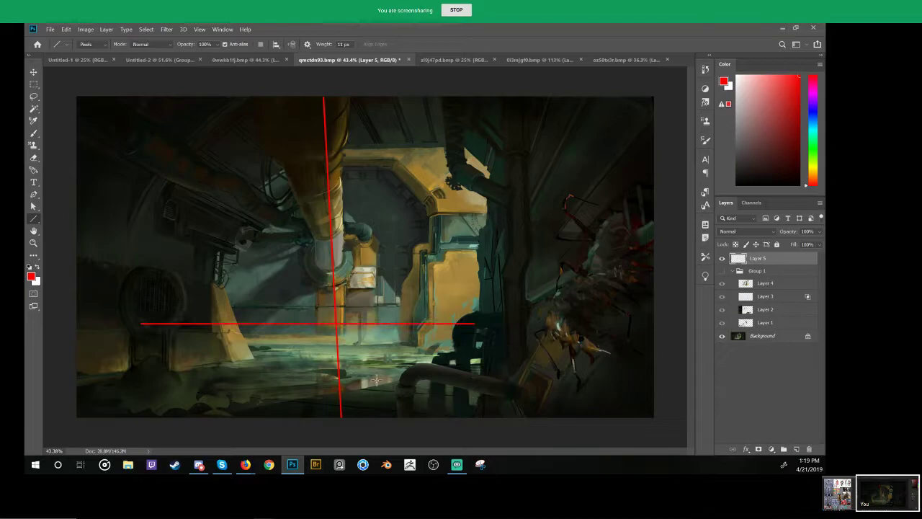
pyautogui.hotkey('ctrl', 'z')
pyautogui.moveTo(57, 379); pyautogui.dragTo(554, 326)
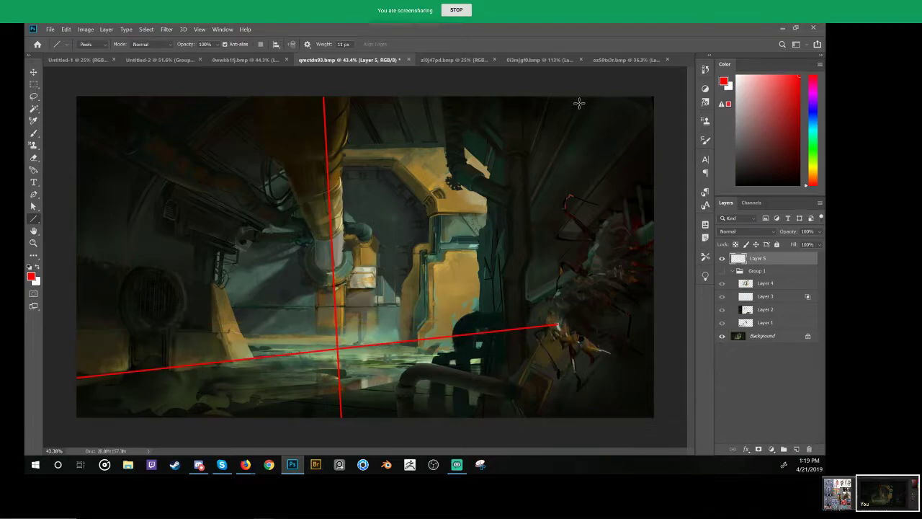
pyautogui.moveTo(584, 97)
pyautogui.mouseDown()
pyautogui.moveTo(436, 362)
pyautogui.moveTo(434, 389)
pyautogui.mouseUp()
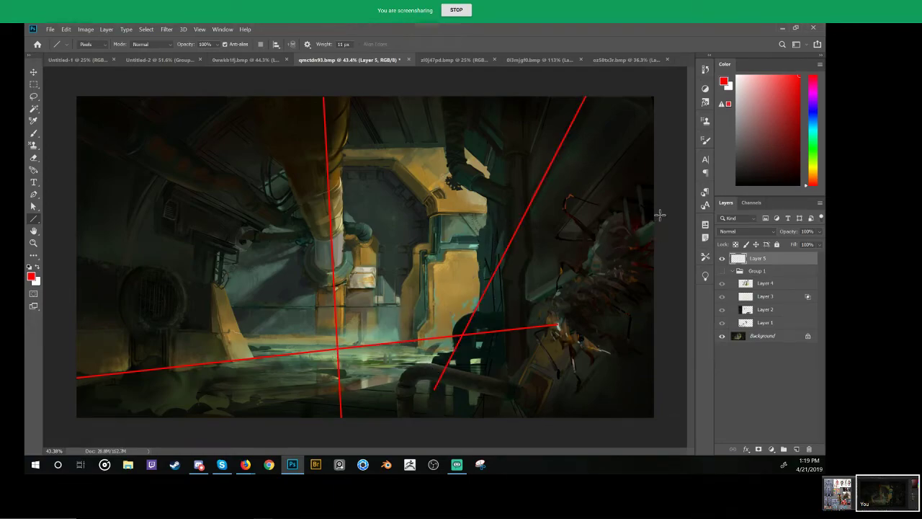
pyautogui.moveTo(658, 214); pyautogui.dragTo(330, 411)
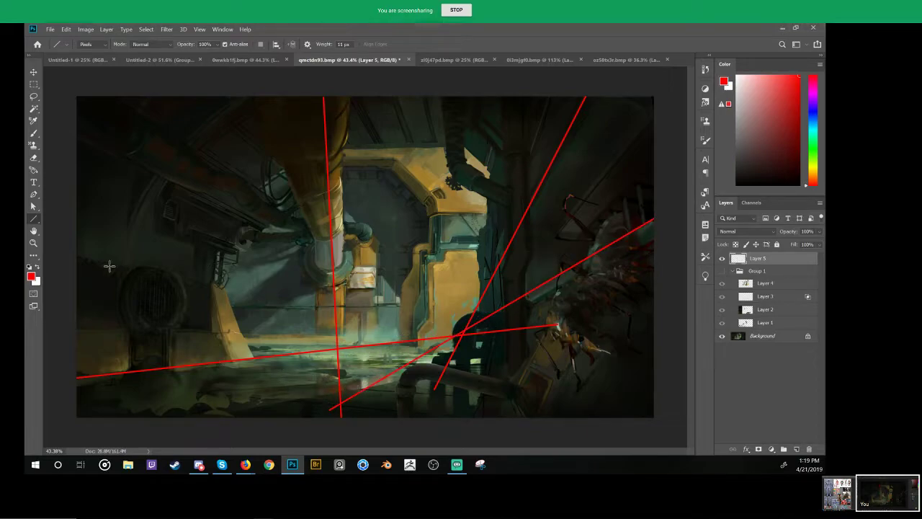
pyautogui.moveTo(74, 254); pyautogui.dragTo(573, 352)
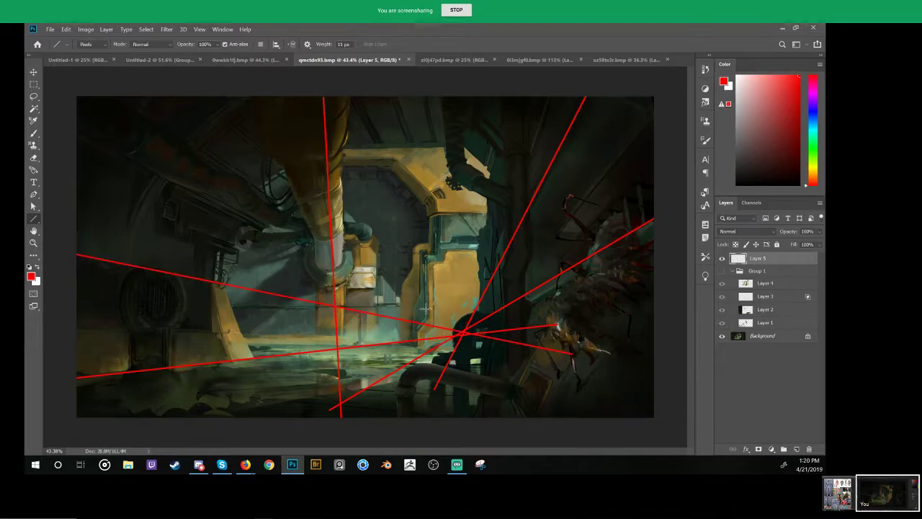
# Step: Add red perspective lines along both edges of the hanging pipe, the ceiling beams and the left wall's upper pipes
pyautogui.moveTo(256, 96); pyautogui.dragTo(372, 403)
pyautogui.moveTo(351, 89)
pyautogui.mouseDown()
pyautogui.moveTo(345, 360)
pyautogui.moveTo(327, 404)
pyautogui.mouseUp()
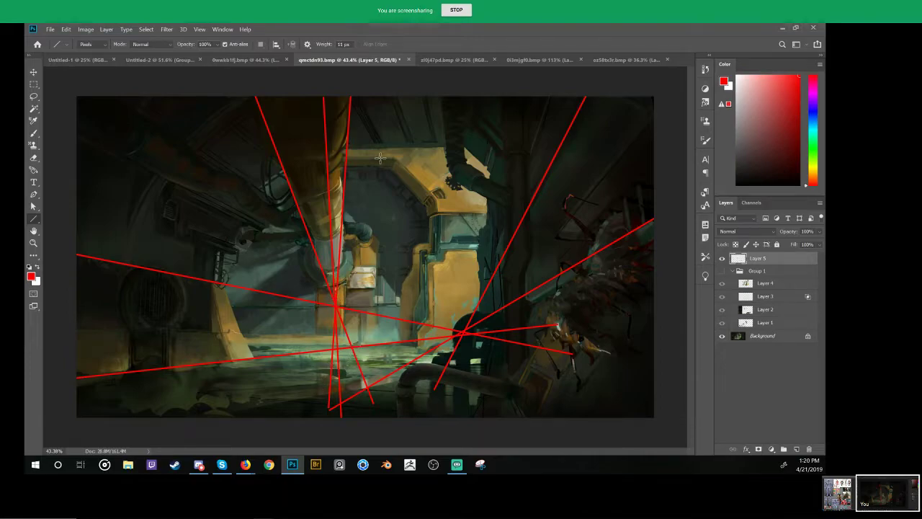
pyautogui.moveTo(386, 84); pyautogui.dragTo(509, 422)
pyautogui.moveTo(425, 91)
pyautogui.mouseDown()
pyautogui.moveTo(515, 396)
pyautogui.moveTo(511, 437)
pyautogui.mouseUp()
pyautogui.moveTo(189, 146); pyautogui.dragTo(598, 408)
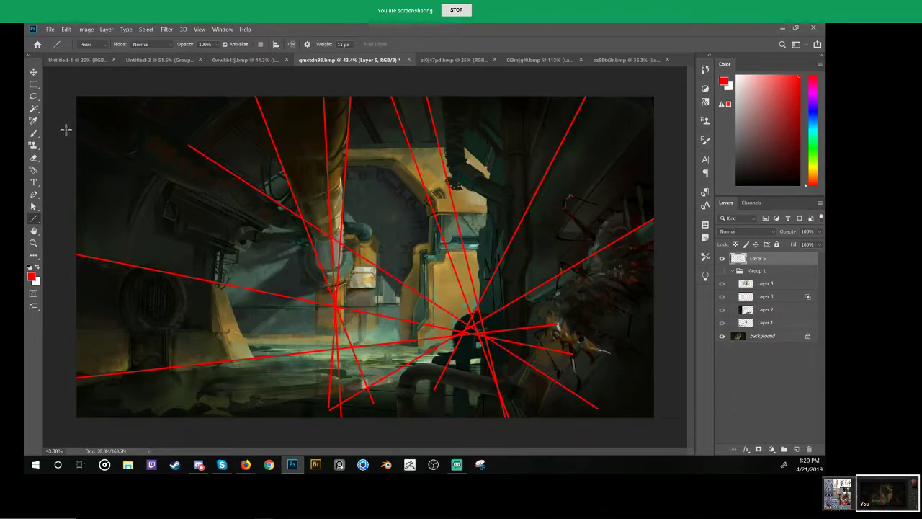
pyautogui.moveTo(66, 130)
pyautogui.mouseDown()
pyautogui.moveTo(482, 334)
pyautogui.moveTo(611, 409)
pyautogui.mouseUp()
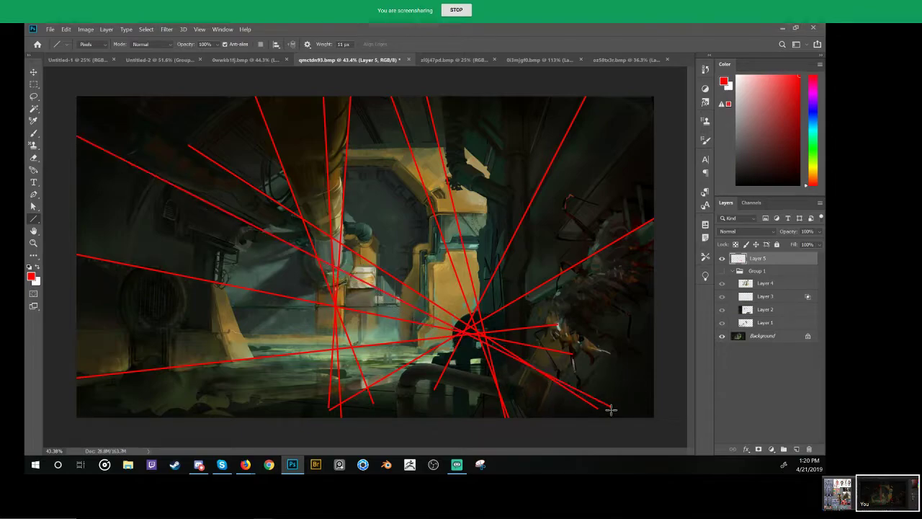
# Step: Check the red perspective lines against the paintover by toggling Group 1, then hide Layer 5
pyautogui.click(721, 271)
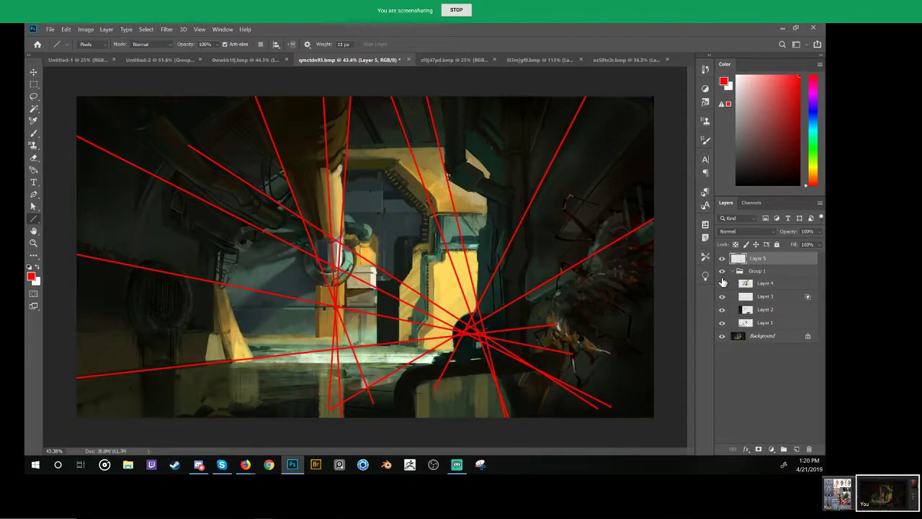
pyautogui.click(721, 271)
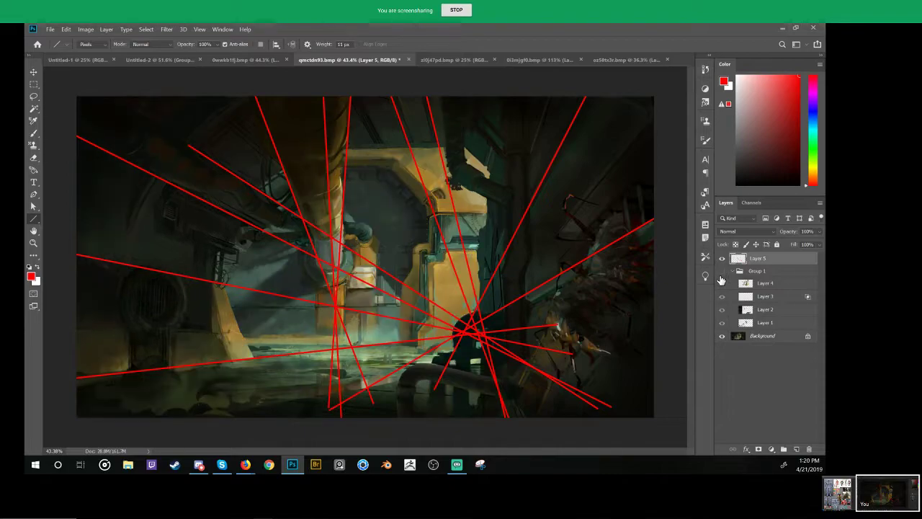
pyautogui.click(722, 258)
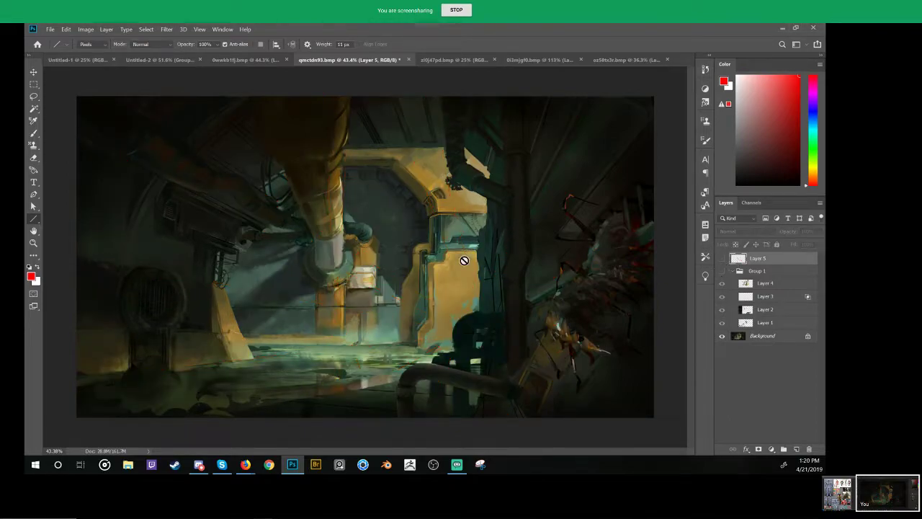
# Step: On a new layer above Layer 5, brush a solid red tapered shape running diagonally from the ceiling to the white box
pyautogui.click(797, 449)
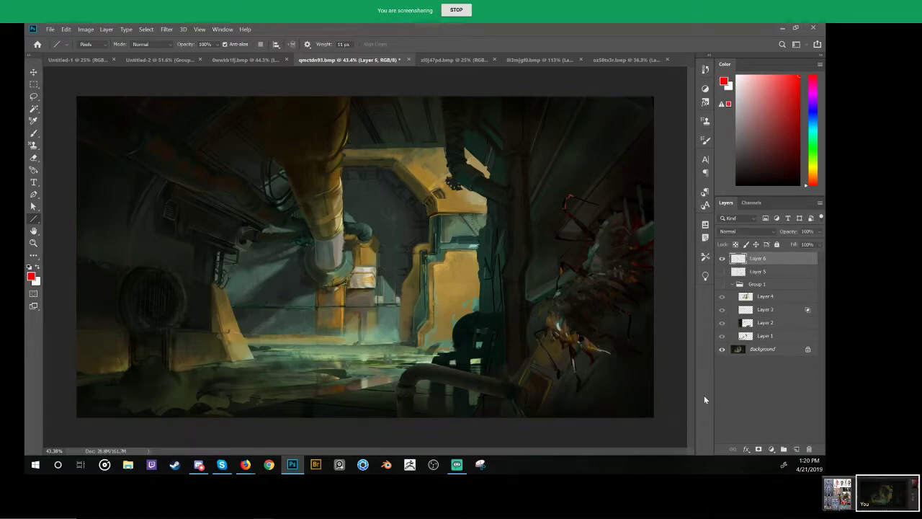
pyautogui.press('b')
pyautogui.moveTo(252, 97)
pyautogui.mouseDown()
pyautogui.moveTo(266, 145)
pyautogui.moveTo(310, 232)
pyautogui.moveTo(342, 244)
pyautogui.moveTo(345, 109)
pyautogui.mouseUp()
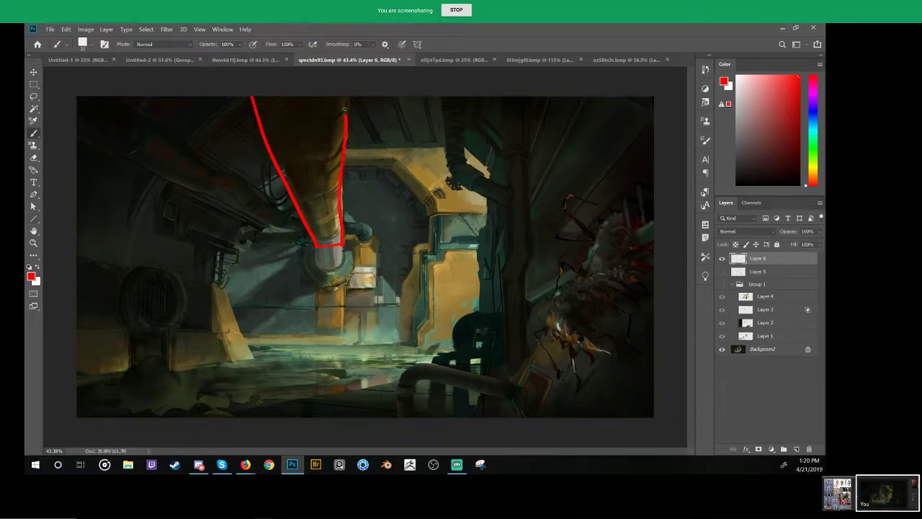
pyautogui.hotkey('ctrl', 'z')
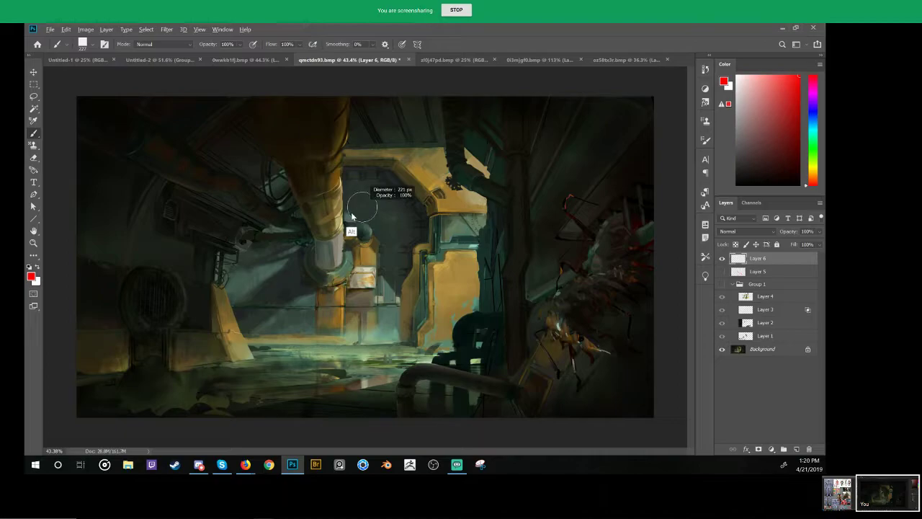
pyautogui.moveTo(228, 92); pyautogui.dragTo(382, 292)
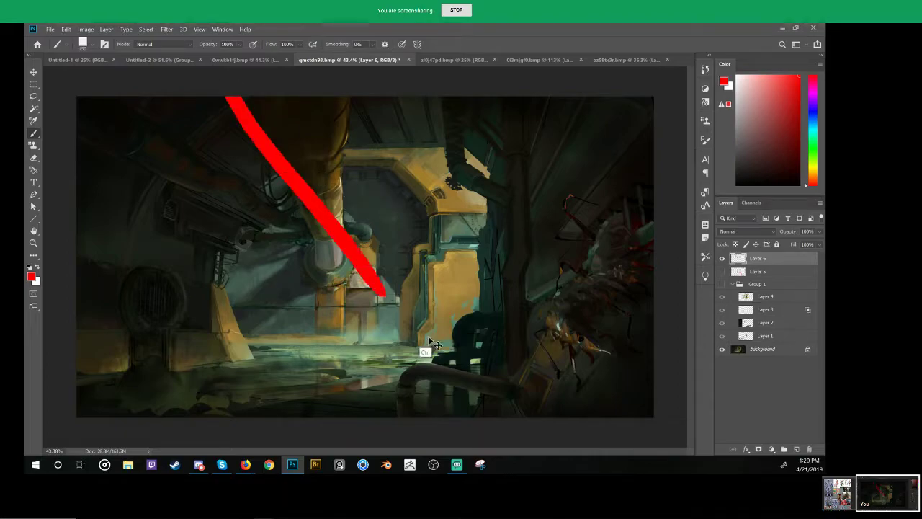
pyautogui.hotkey('ctrl', 'z')
pyautogui.click(359, 263)
pyautogui.keyDown('shift'); pyautogui.click(245, 98); pyautogui.keyUp('shift')
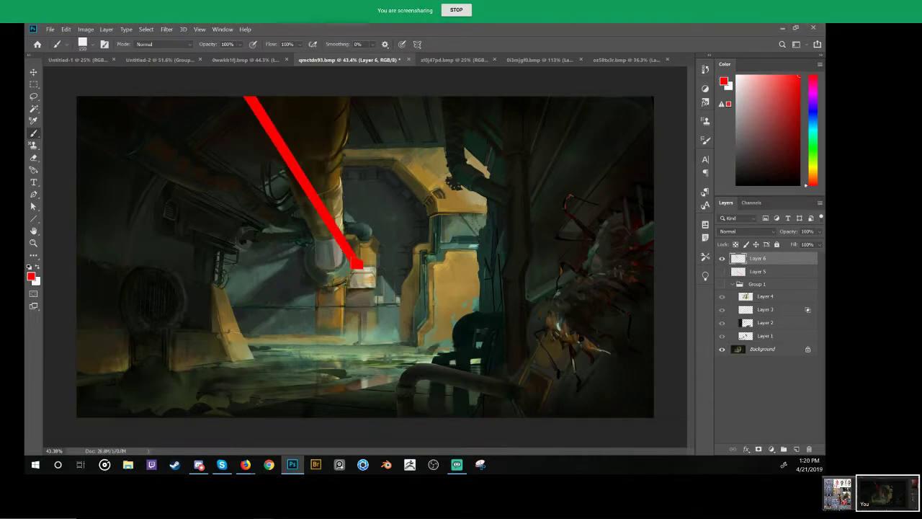
pyautogui.click(360, 261)
pyautogui.keyDown('shift'); pyautogui.click(288, 90); pyautogui.keyUp('shift')
pyautogui.moveTo(263, 85)
pyautogui.mouseDown()
pyautogui.moveTo(285, 102)
pyautogui.moveTo(344, 226)
pyautogui.mouseUp()
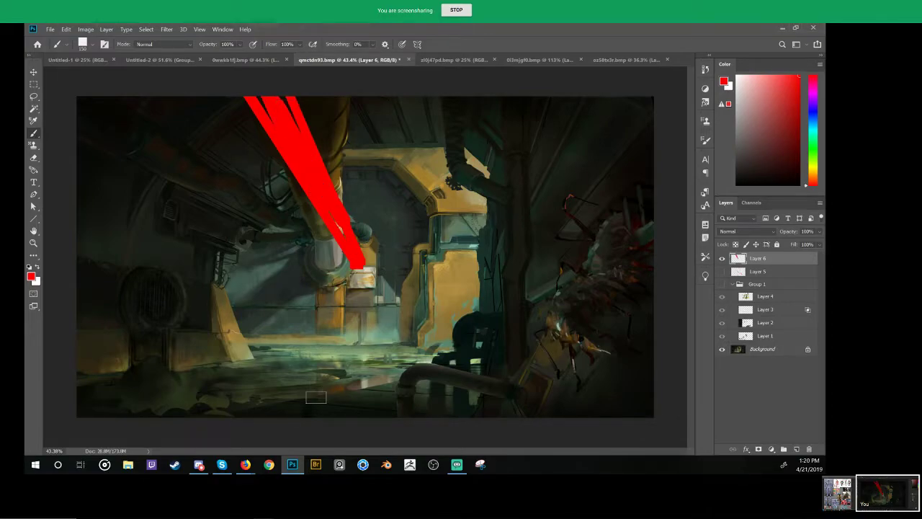
# Step: Show Layer 5 and widen the red pipe shape, extending its edges to the perspective lines' convergence point near the dark round pipe
pyautogui.click(722, 272)
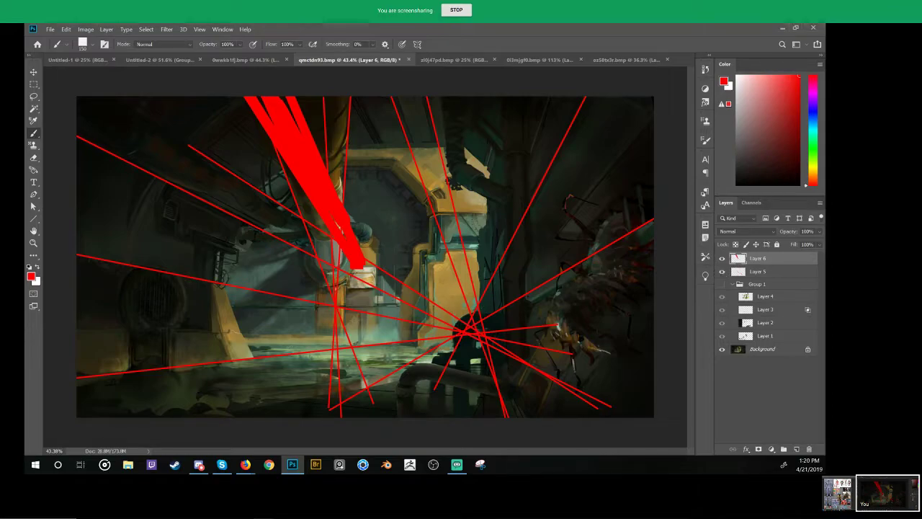
pyautogui.moveTo(359, 239)
pyautogui.mouseDown()
pyautogui.moveTo(216, 96)
pyautogui.moveTo(184, 94)
pyautogui.moveTo(339, 259)
pyautogui.moveTo(182, 94)
pyautogui.moveTo(242, 101)
pyautogui.moveTo(337, 224)
pyautogui.mouseUp()
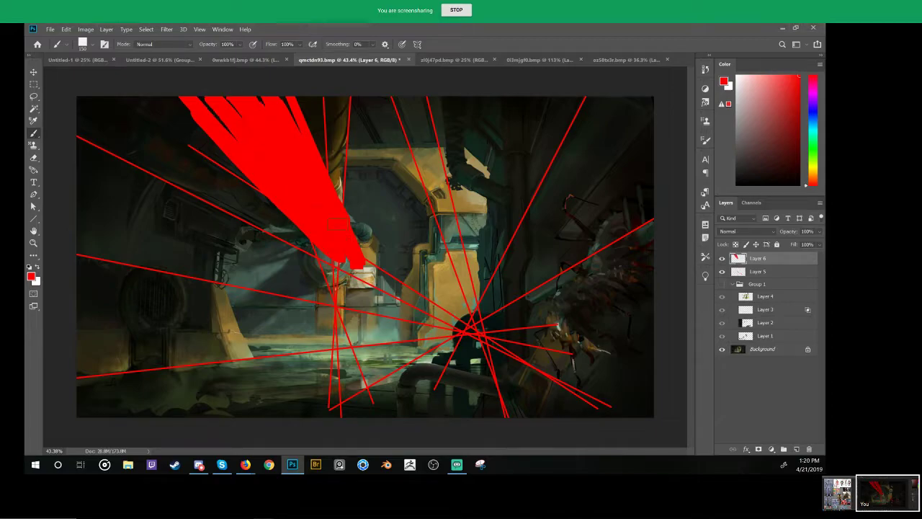
pyautogui.keyDown('shift'); pyautogui.click(275, 97); pyautogui.keyUp('shift')
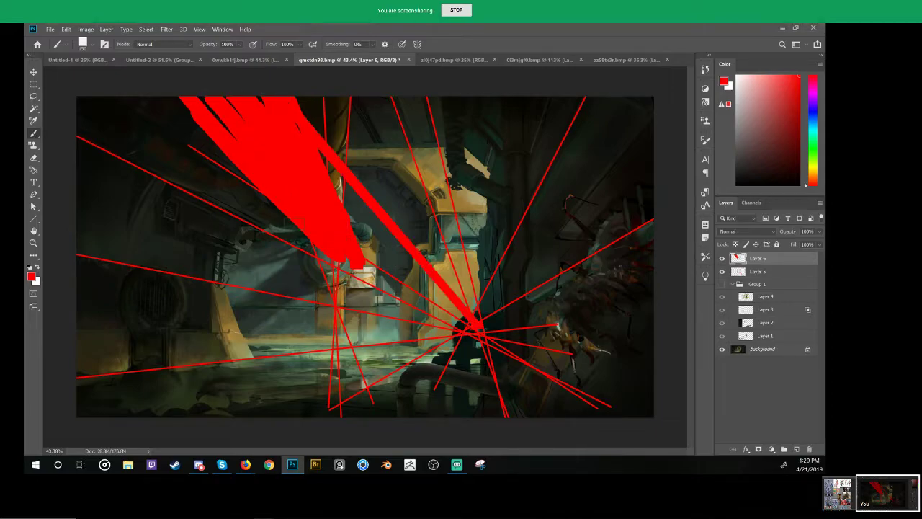
pyautogui.moveTo(148, 95); pyautogui.dragTo(319, 142)
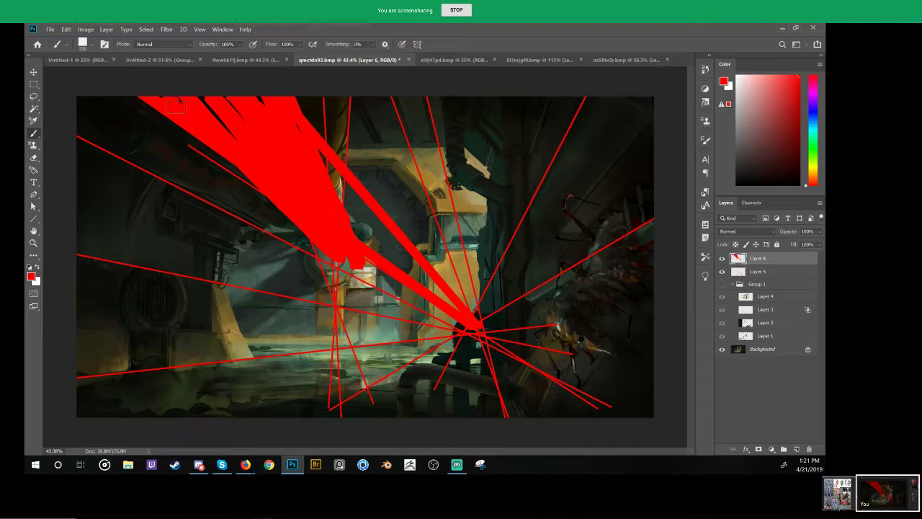
# Step: Undo the red extension strokes and the showing of Layer 5, keeping the original tapered pipe shape
pyautogui.hotkey('ctrl', 'z')
pyautogui.hotkey('ctrl', 'z')
pyautogui.hotkey('ctrl', 'z')
pyautogui.hotkey('ctrl', 'z')
pyautogui.hotkey('ctrl', 'z')
pyautogui.hotkey('ctrl', 'z')
pyautogui.hotkey('ctrl', 'z')
pyautogui.hotkey('ctrl', 'z')
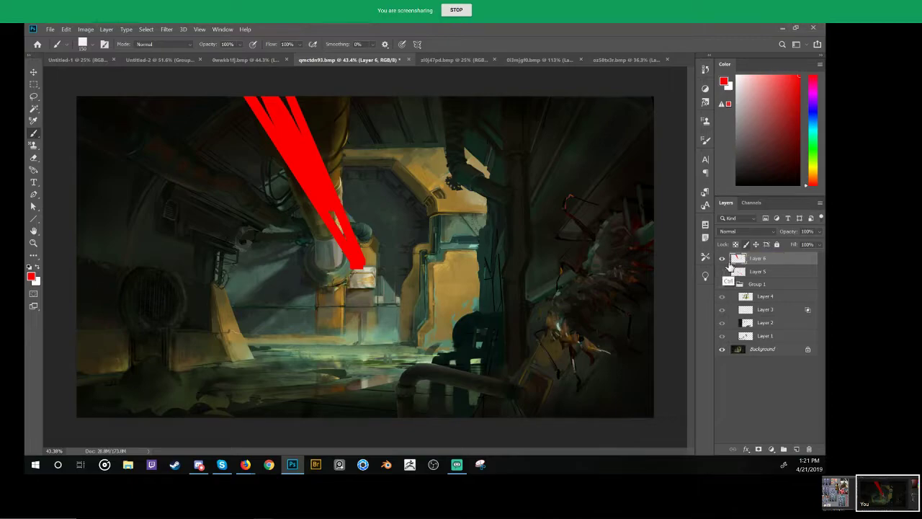
# Step: Compare the red pipe shape with the painting by toggling Layer 6, leave it hidden, and show Group 1
pyautogui.click(722, 258)
pyautogui.click(722, 259)
pyautogui.click(722, 259)
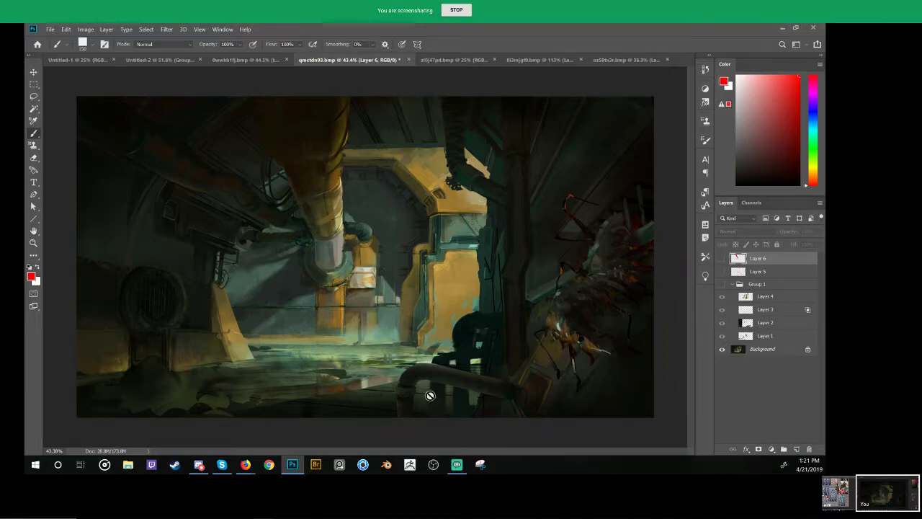
pyautogui.click(722, 285)
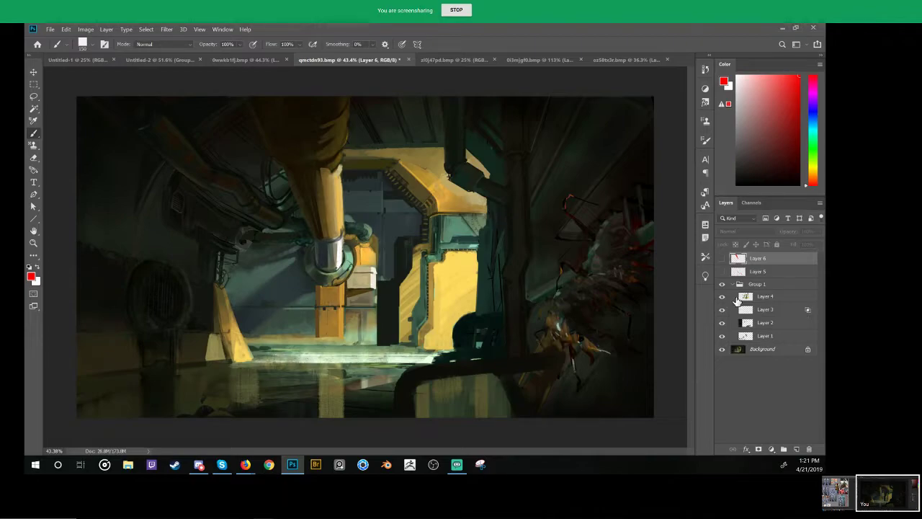
# Step: Strip the paintover back to the original by hiding Layers 4, 3, 2 and 1 inside Group 1, toggling them to compare
pyautogui.click(721, 297)
pyautogui.click(722, 310)
pyautogui.click(722, 310)
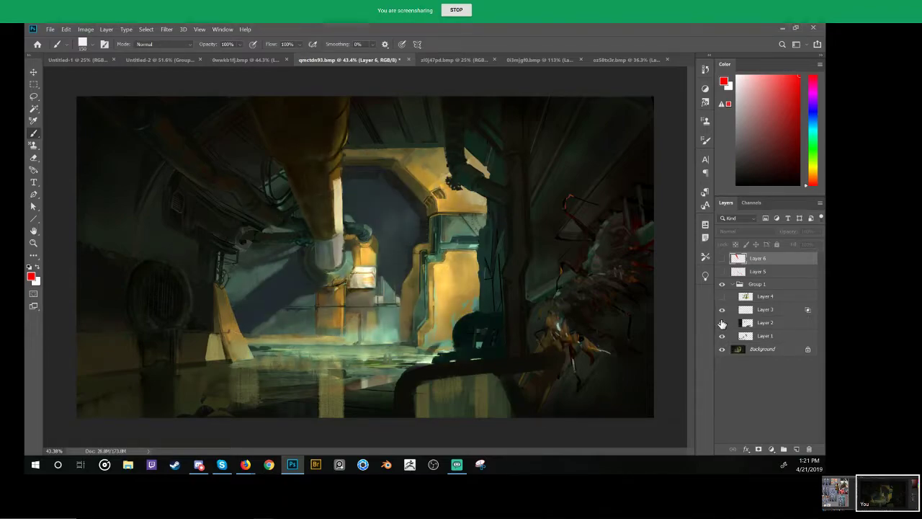
pyautogui.click(722, 309)
pyautogui.click(722, 324)
pyautogui.click(724, 325)
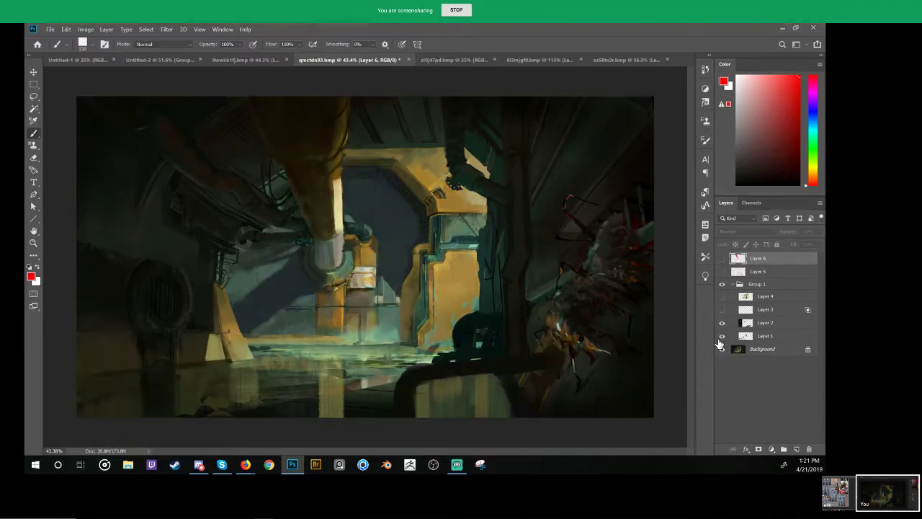
pyautogui.click(722, 339)
pyautogui.click(722, 326)
pyautogui.click(723, 336)
pyautogui.click(723, 336)
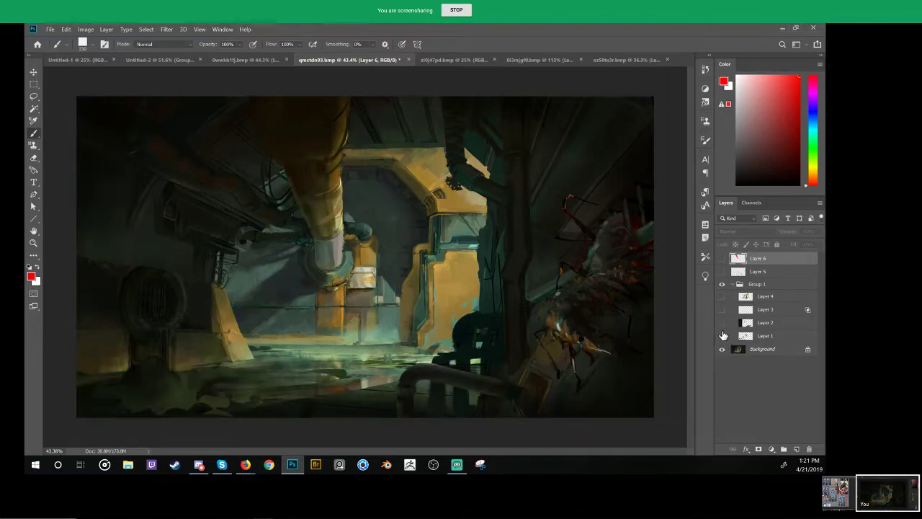
# Step: Rebuild the paintover by showing Layers 1 through 4 in order, toggling Layers 2 and 3 to examine their contributions
pyautogui.click(721, 336)
pyautogui.click(723, 323)
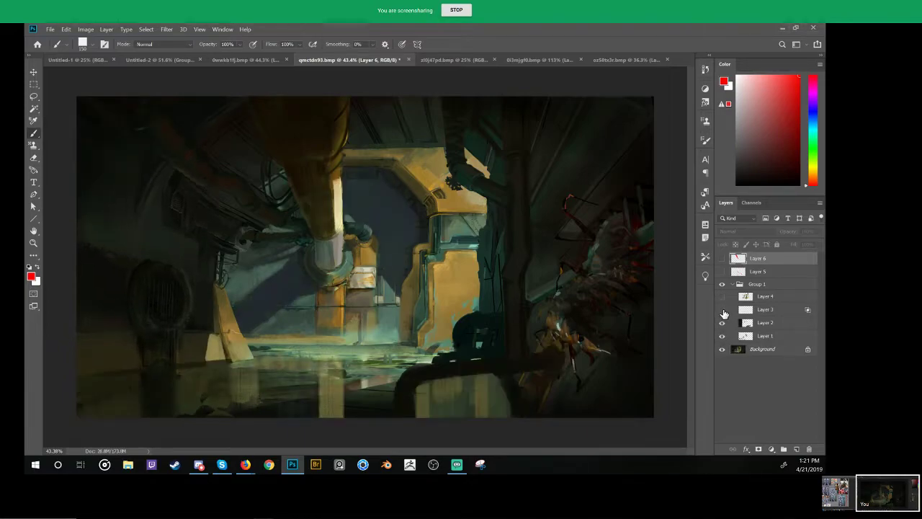
pyautogui.click(724, 325)
pyautogui.click(722, 324)
pyautogui.click(723, 310)
pyautogui.click(723, 311)
pyautogui.click(723, 312)
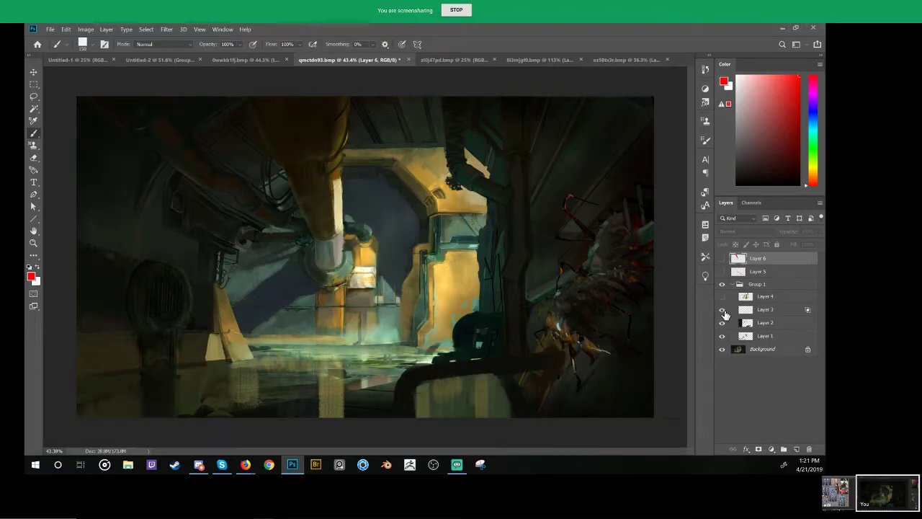
pyautogui.click(723, 311)
pyautogui.click(723, 311)
pyautogui.click(723, 298)
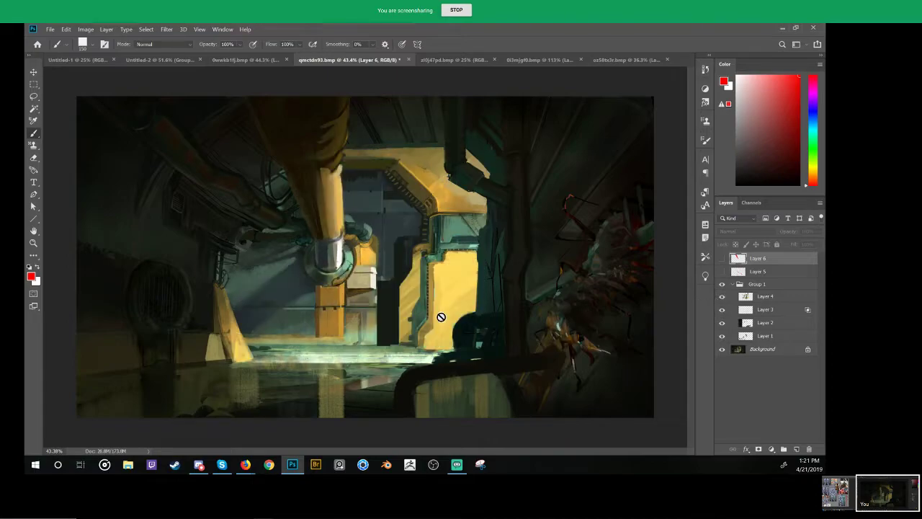
# Step: On Layer 4, select the dark panel inside the yellow doorway and choose the tapered 43 px brush from nick-brushes
pyautogui.click(755, 299)
pyautogui.press('w')
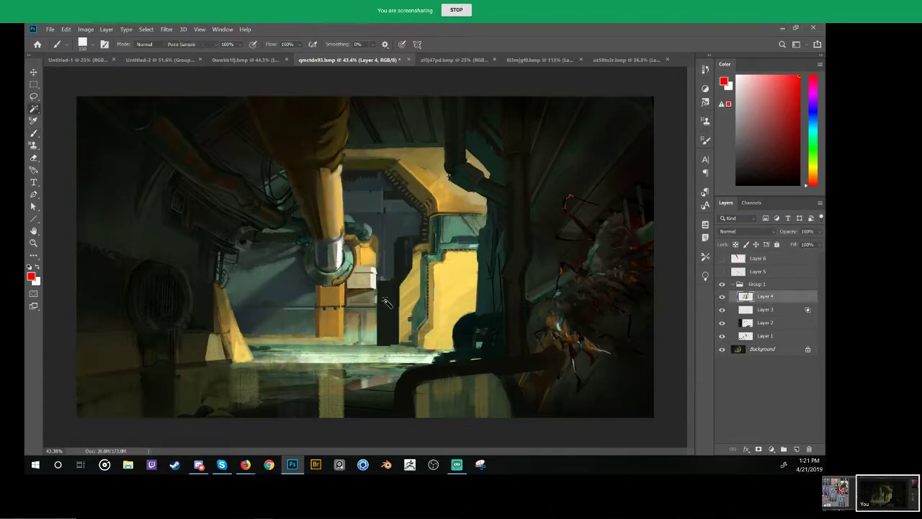
pyautogui.click(386, 305)
pyautogui.press('b')
pyautogui.keyDown('alt'); pyautogui.click(370, 349); pyautogui.keyUp('alt')
pyautogui.rightClick(373, 343)
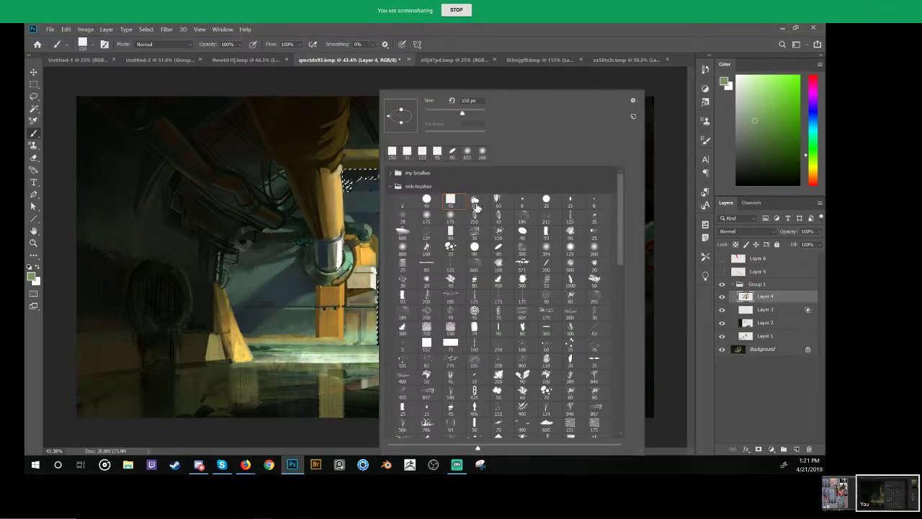
pyautogui.click(499, 218)
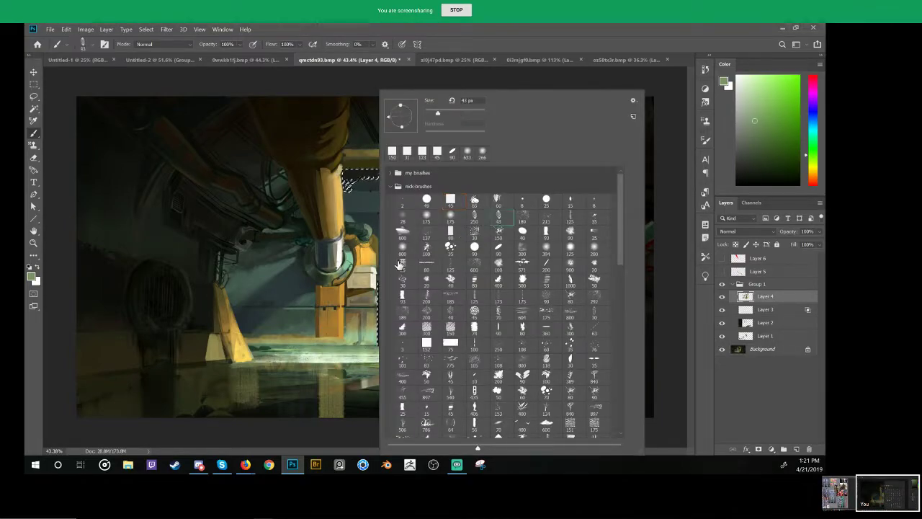
# Step: Paint the selected doorway panel a slightly lighter dark blue-grey with the enlarged textured brush and clear the selection
pyautogui.moveTo(318, 327); pyautogui.dragTo(360, 338)
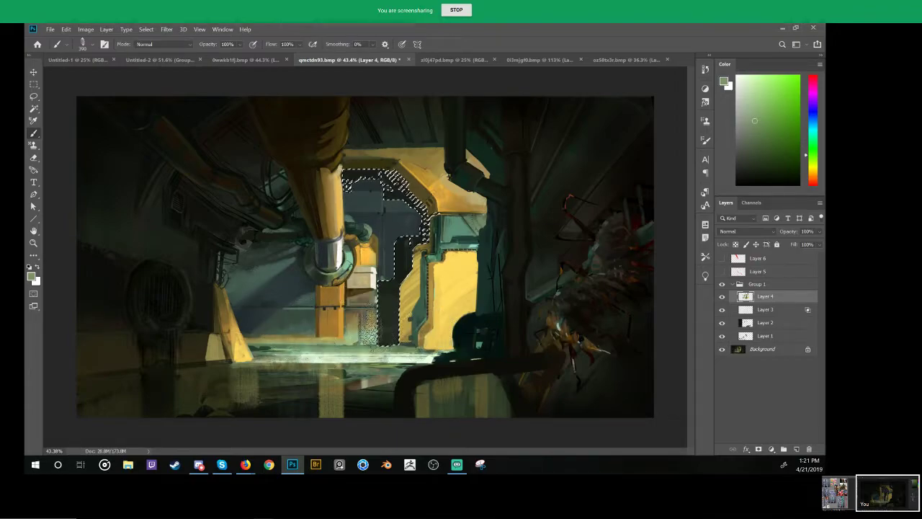
pyautogui.press('d')
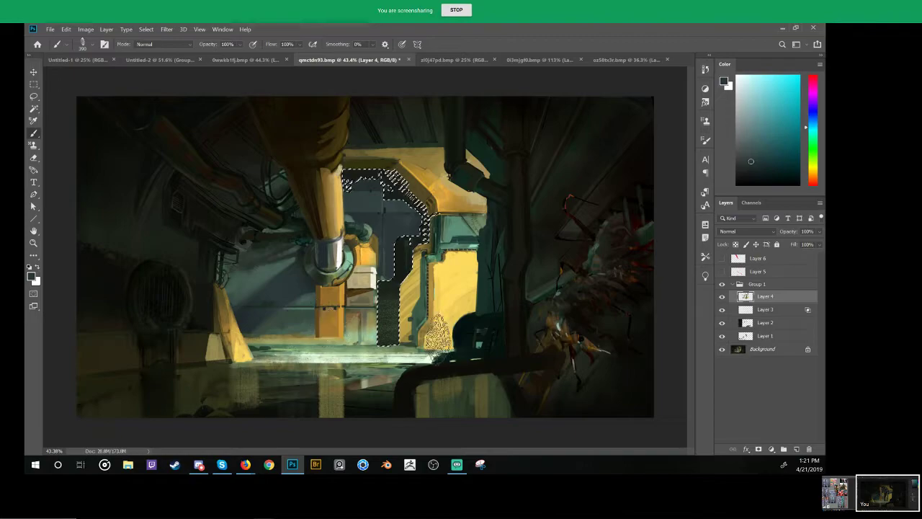
pyautogui.moveTo(392, 332); pyautogui.dragTo(388, 305)
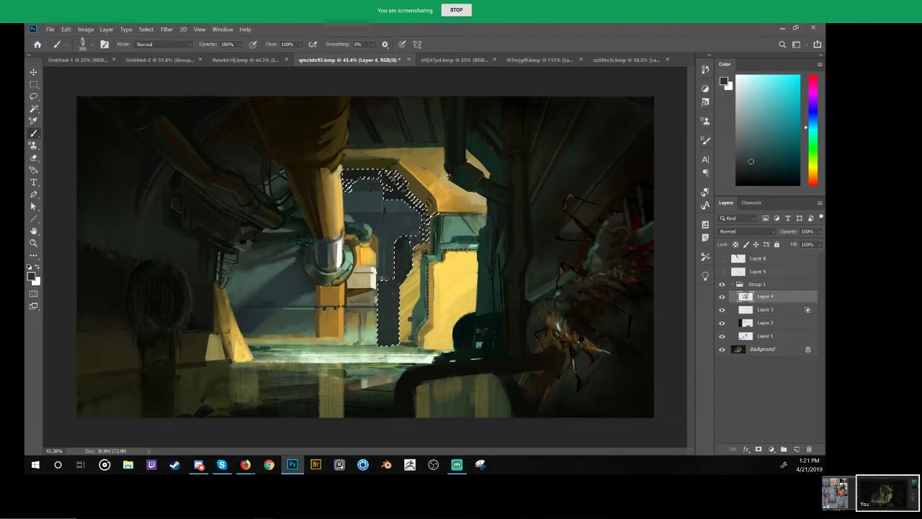
pyautogui.hotkey('ctrl', 'd')
pyautogui.moveTo(406, 264); pyautogui.dragTo(358, 293)
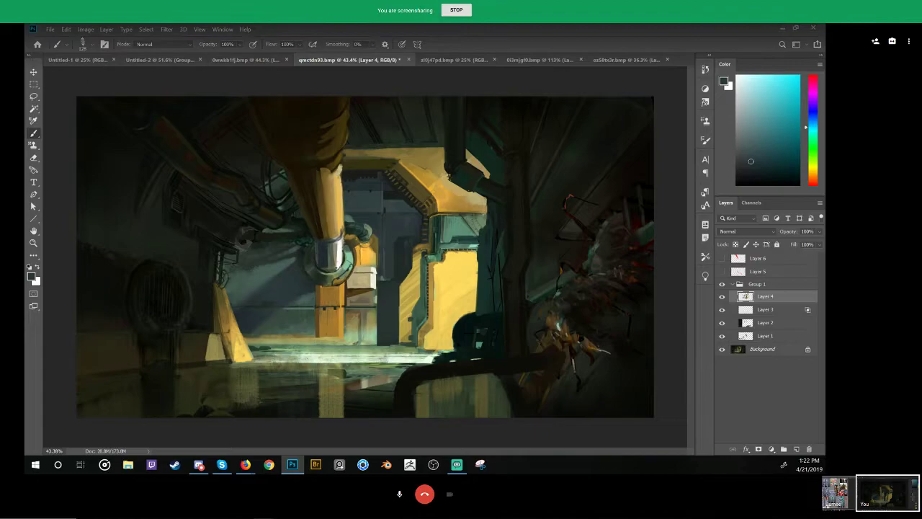
pyautogui.click(292, 463)
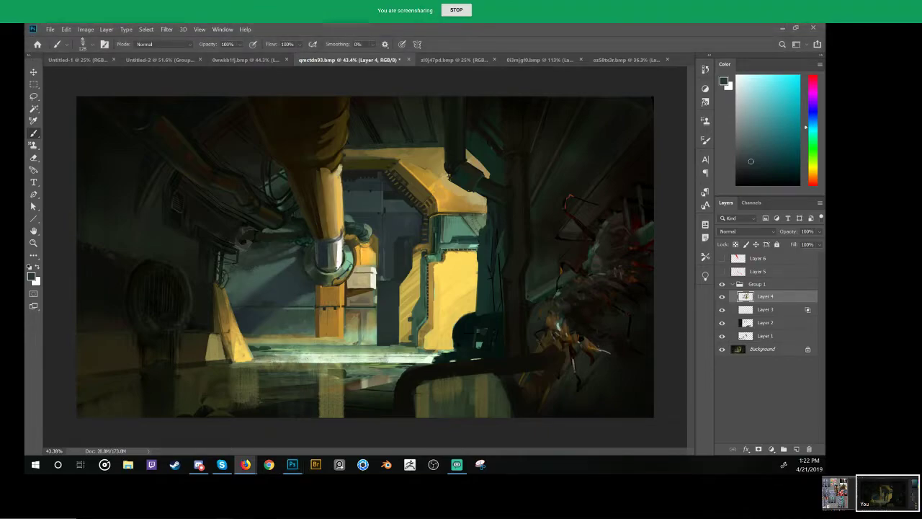
pyautogui.click(358, 229)
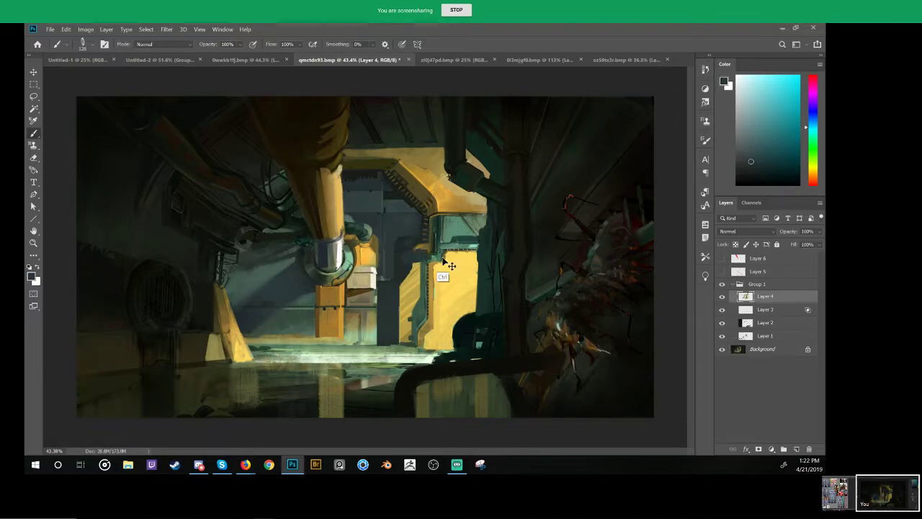
# Step: Zoom in on the doorway to about 61% and set a small brush to bright, fully saturated cyan
pyautogui.press('z')
pyautogui.moveTo(405, 265); pyautogui.dragTo(427, 269)
pyautogui.press('space')
pyautogui.moveTo(428, 269); pyautogui.dragTo(396, 298)
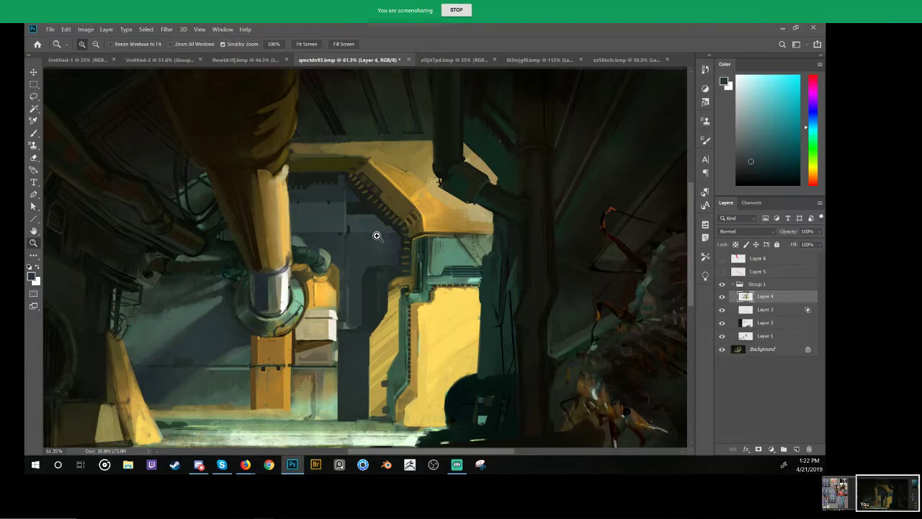
pyautogui.press('b')
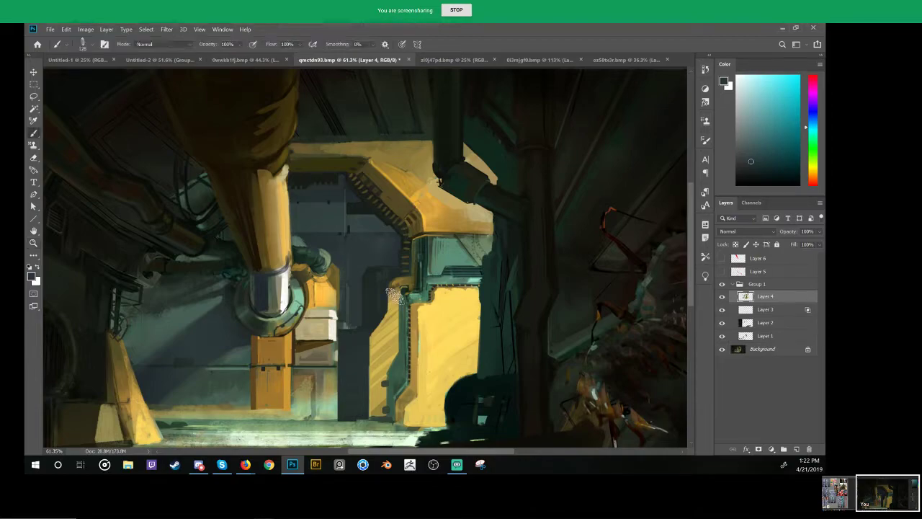
pyautogui.moveTo(785, 98); pyautogui.dragTo(799, 75)
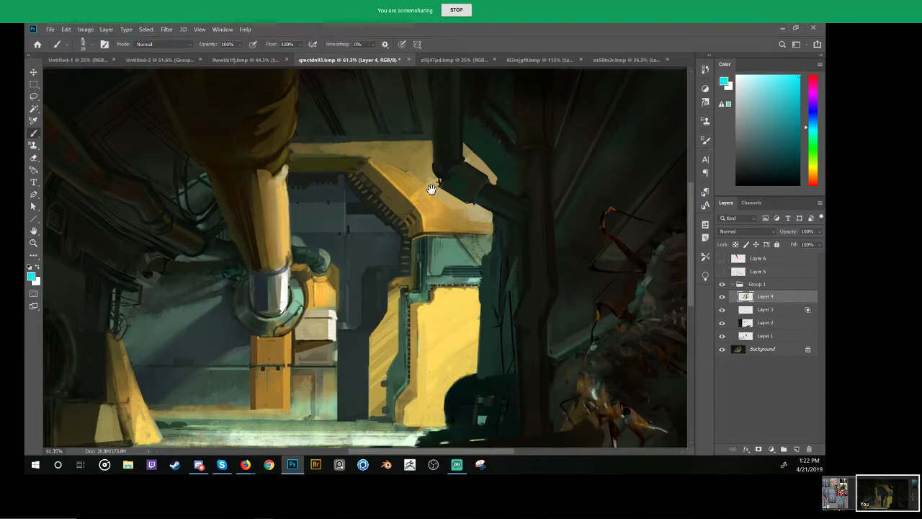
# Step: Delete the hidden Layer 5 and Layer 6 above Group 1
pyautogui.moveTo(432, 189); pyautogui.dragTo(381, 219)
pyautogui.click(759, 271)
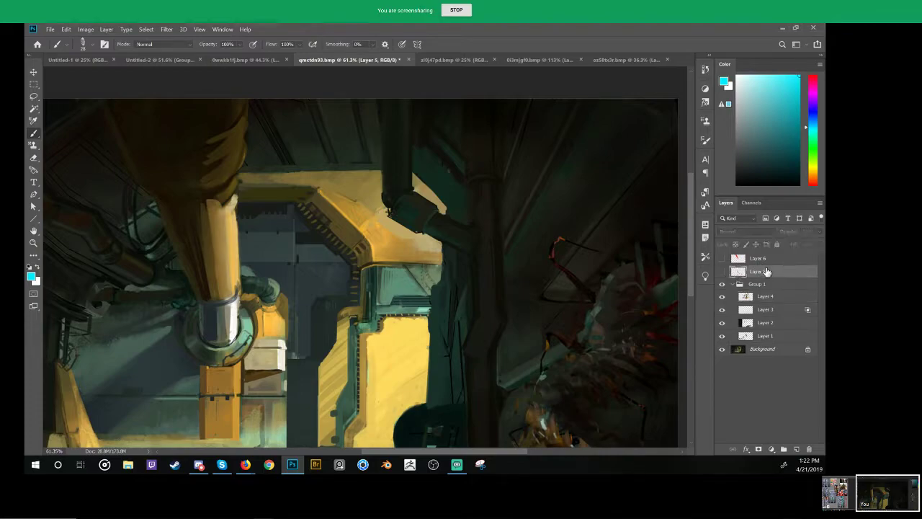
pyautogui.keyDown('shift'); pyautogui.click(762, 257); pyautogui.keyUp('shift')
pyautogui.press('Delete')
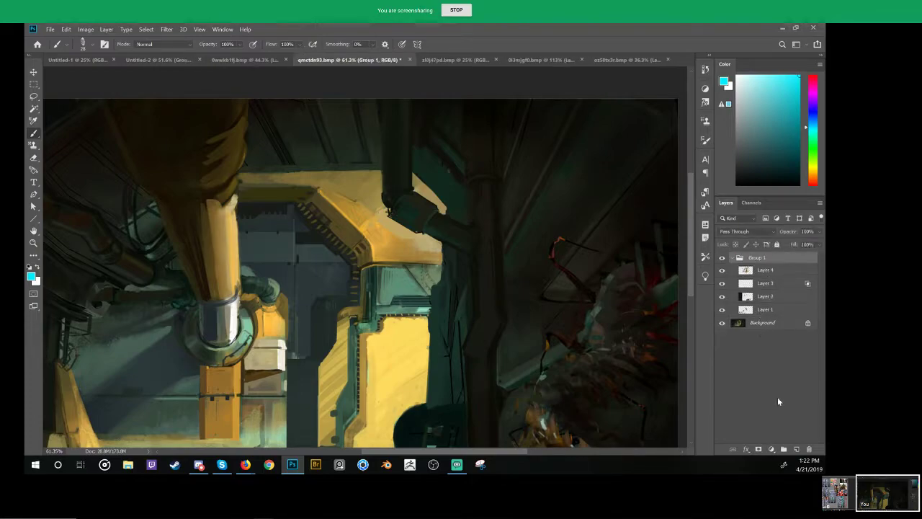
# Step: Add a new layer above Layer 4 and handwrite "1 2 3" in cyan over the dark wall beside the doorway
pyautogui.click(796, 449)
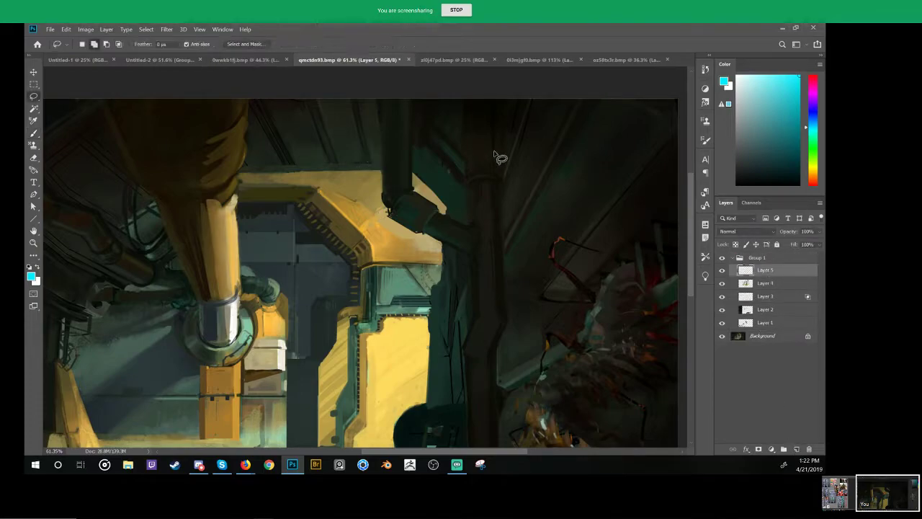
pyautogui.moveTo(498, 154); pyautogui.dragTo(436, 206)
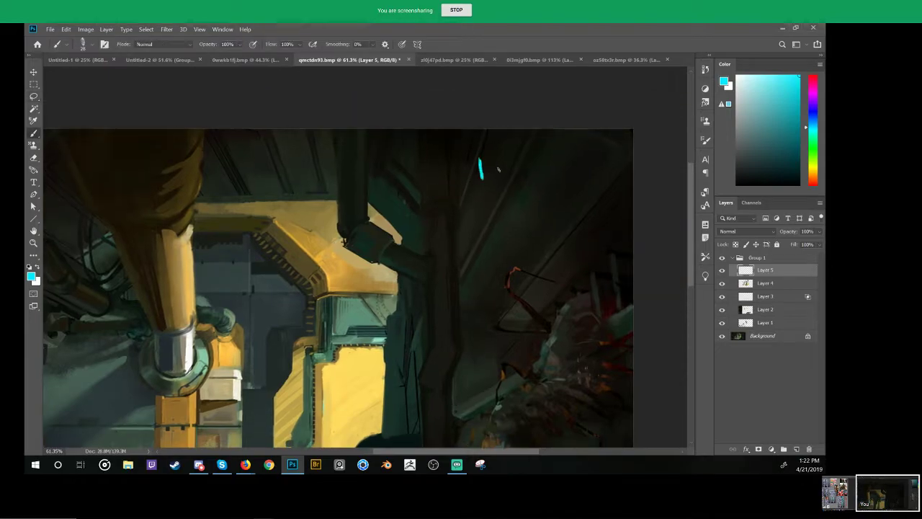
pyautogui.moveTo(539, 173); pyautogui.dragTo(527, 184)
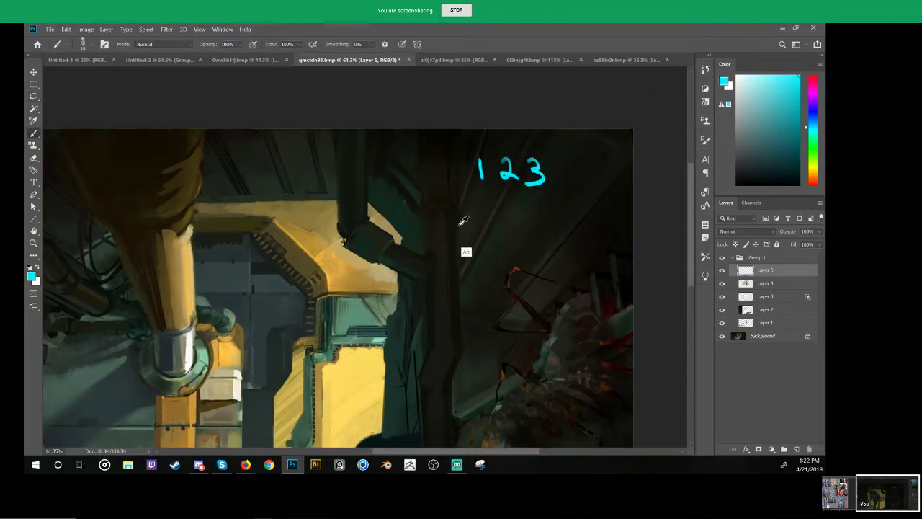
# Step: Below the numbers, paint a large cyan block with two smaller blocks attached, the lower one joined by a short stem
pyautogui.moveTo(459, 242)
pyautogui.mouseDown()
pyautogui.moveTo(487, 249)
pyautogui.moveTo(453, 248)
pyautogui.mouseUp()
pyautogui.keyDown('shift'); pyautogui.click(497, 251); pyautogui.keyUp('shift')
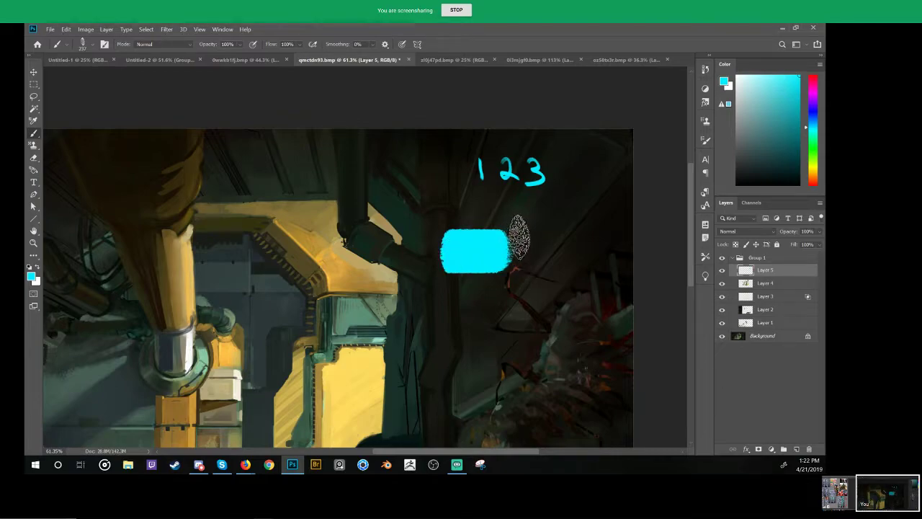
pyautogui.moveTo(522, 238)
pyautogui.mouseDown()
pyautogui.moveTo(501, 236)
pyautogui.moveTo(509, 225)
pyautogui.mouseUp()
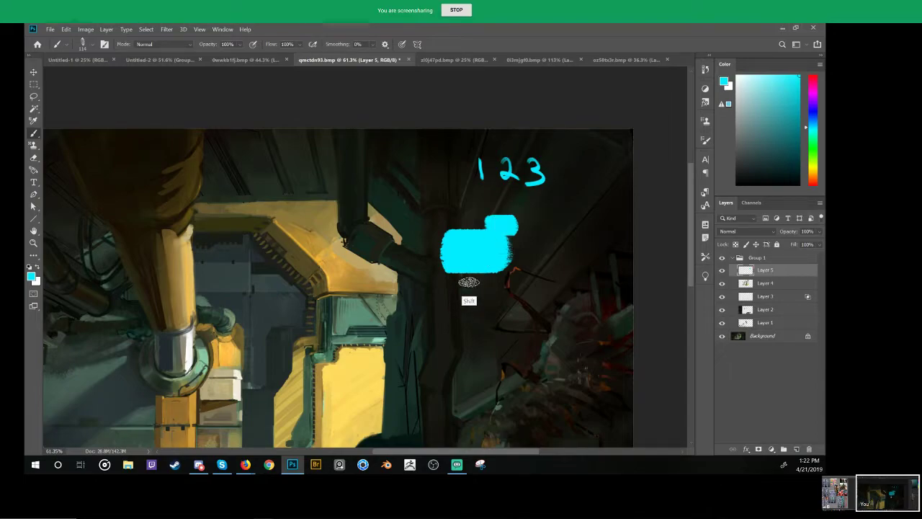
pyautogui.moveTo(468, 283); pyautogui.dragTo(468, 300)
pyautogui.moveTo(488, 260)
pyautogui.mouseDown()
pyautogui.moveTo(452, 284)
pyautogui.moveTo(472, 284)
pyautogui.mouseUp()
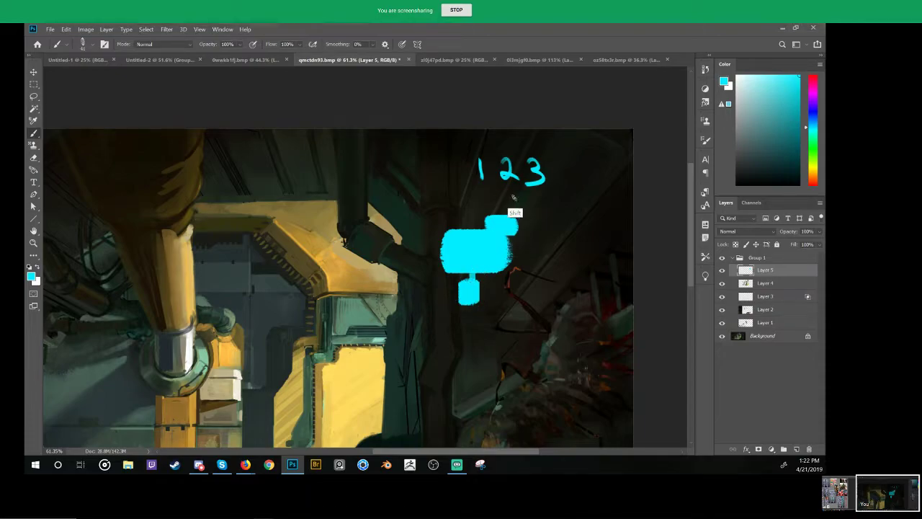
# Step: Add small cyan details to the block shape, including a thin vertical antenna and side protrusions, undoing unwanted strokes
pyautogui.moveTo(515, 195)
pyautogui.mouseDown()
pyautogui.moveTo(515, 229)
pyautogui.moveTo(528, 230)
pyautogui.mouseUp()
pyautogui.moveTo(444, 232)
pyautogui.mouseDown()
pyautogui.moveTo(445, 221)
pyautogui.moveTo(438, 257)
pyautogui.moveTo(425, 266)
pyautogui.moveTo(429, 253)
pyautogui.mouseUp()
pyautogui.hotkey('ctrl', 'z')
pyautogui.hotkey('ctrl', 'z')
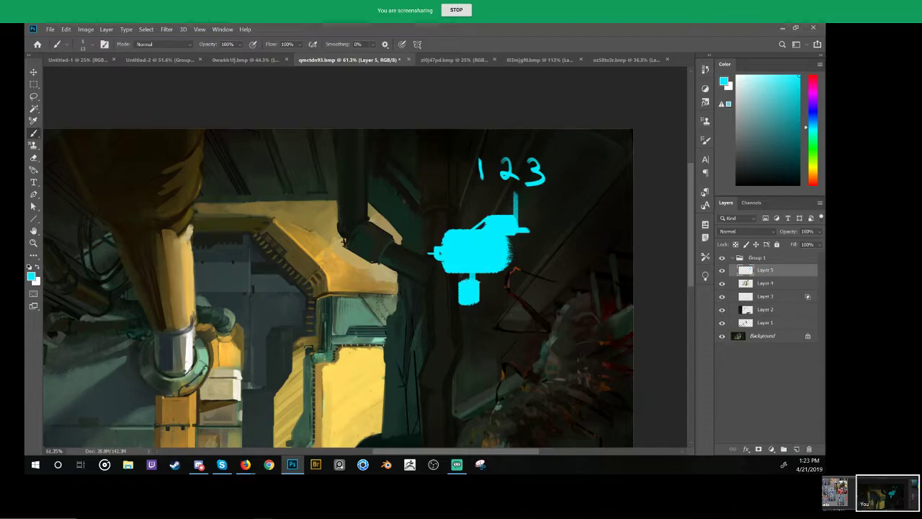
# Step: Trace the stepped edge of the repainted dark panel inside the doorway with a cyan line
pyautogui.moveTo(497, 280)
pyautogui.mouseDown()
pyautogui.moveTo(554, 267)
pyautogui.moveTo(567, 249)
pyautogui.mouseUp()
pyautogui.moveTo(490, 288); pyautogui.dragTo(521, 273)
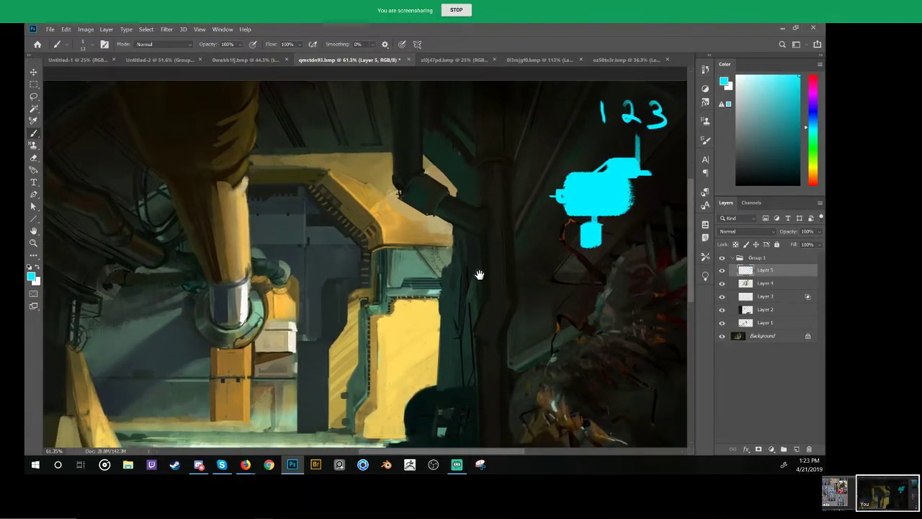
pyautogui.moveTo(397, 193); pyautogui.dragTo(415, 164)
pyautogui.moveTo(374, 252)
pyautogui.mouseDown()
pyautogui.moveTo(343, 253)
pyautogui.moveTo(336, 258)
pyautogui.moveTo(337, 310)
pyautogui.moveTo(318, 312)
pyautogui.moveTo(318, 393)
pyautogui.mouseUp()
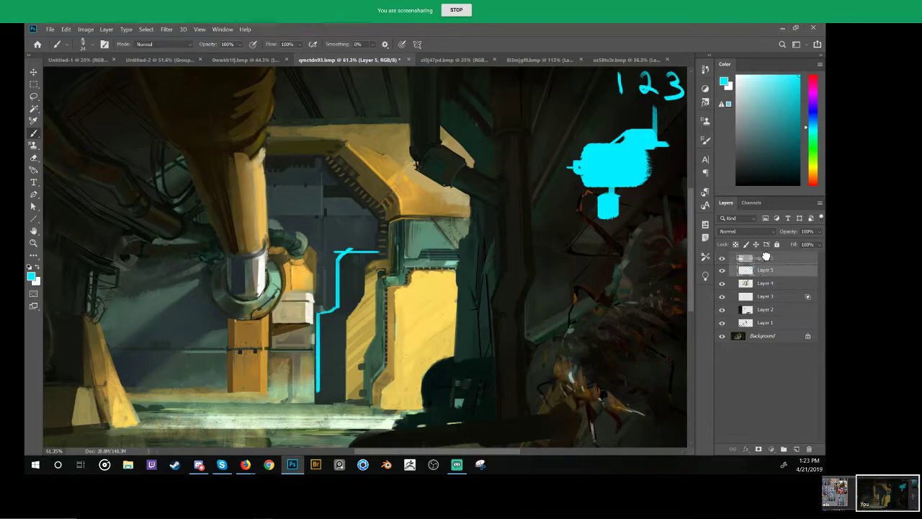
# Step: Move the cyan sketch layer above Group 1, hide the group, and erase the stepped line from the doorway
pyautogui.moveTo(764, 270); pyautogui.dragTo(760, 253)
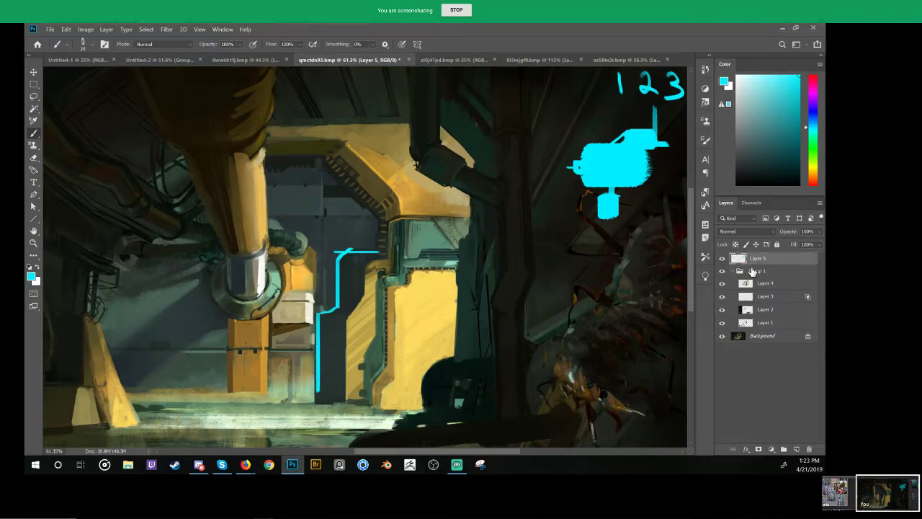
pyautogui.click(722, 271)
pyautogui.press('e')
pyautogui.moveTo(358, 280)
pyautogui.mouseDown()
pyautogui.moveTo(340, 252)
pyautogui.moveTo(318, 386)
pyautogui.mouseUp()
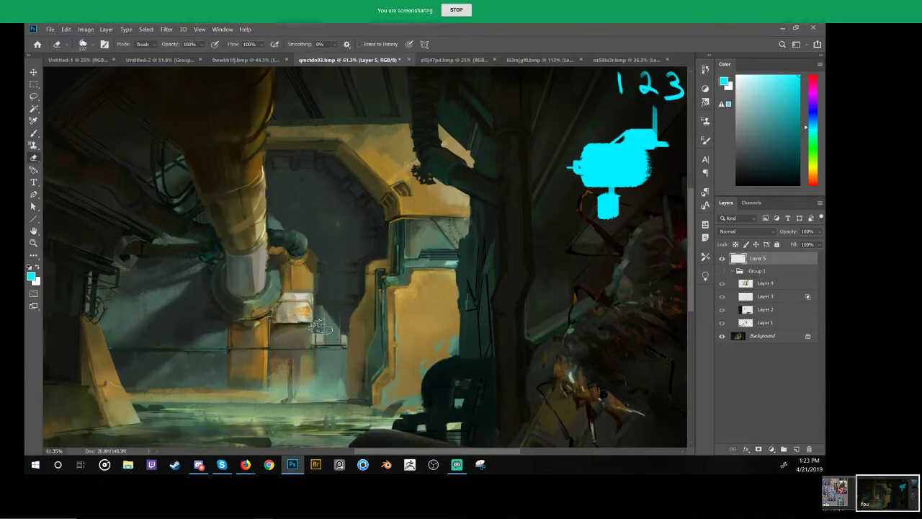
# Step: Trace the original doorway's inner edge in cyan and outline the small rectangular notches around its arch, redrawing the misplaced one
pyautogui.press('b')
pyautogui.moveTo(311, 346); pyautogui.dragTo(346, 346)
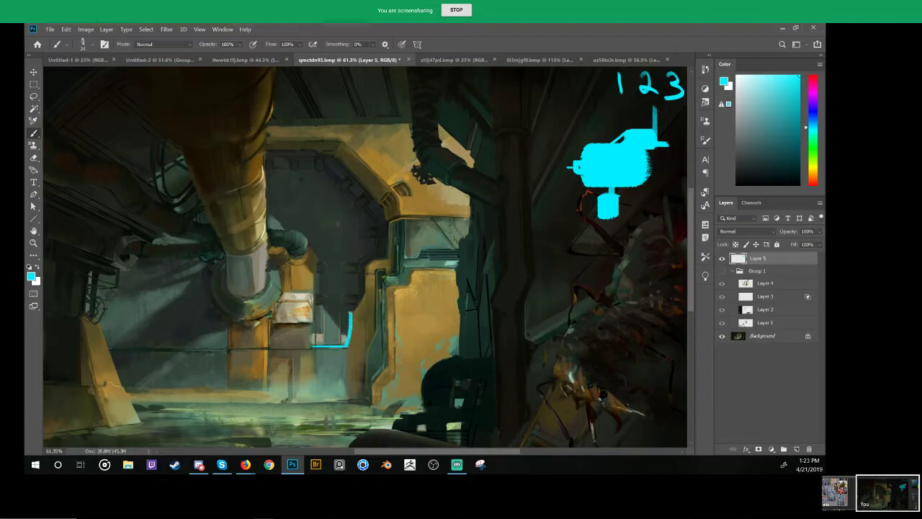
pyautogui.moveTo(350, 312)
pyautogui.mouseDown()
pyautogui.moveTo(368, 267)
pyautogui.moveTo(387, 259)
pyautogui.moveTo(389, 220)
pyautogui.moveTo(351, 205)
pyautogui.mouseUp()
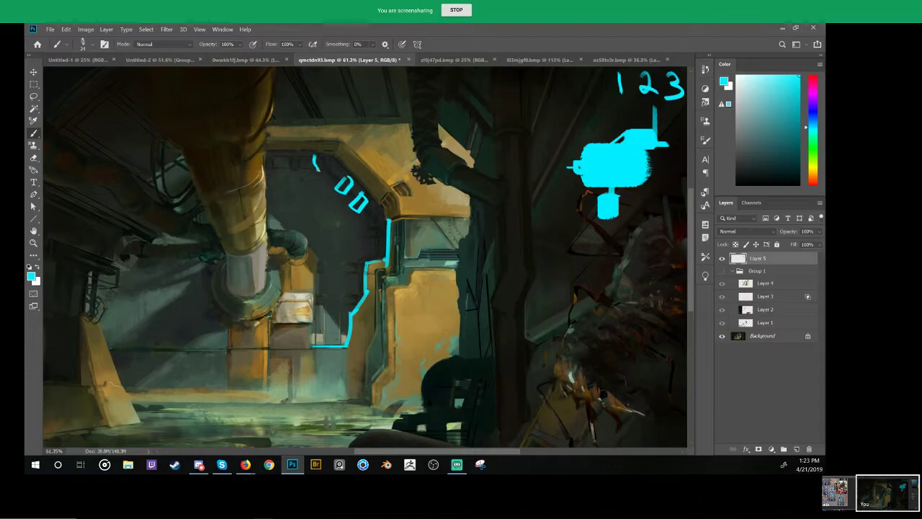
pyautogui.hotkey('ctrl', 'z')
pyautogui.moveTo(312, 156); pyautogui.dragTo(323, 156)
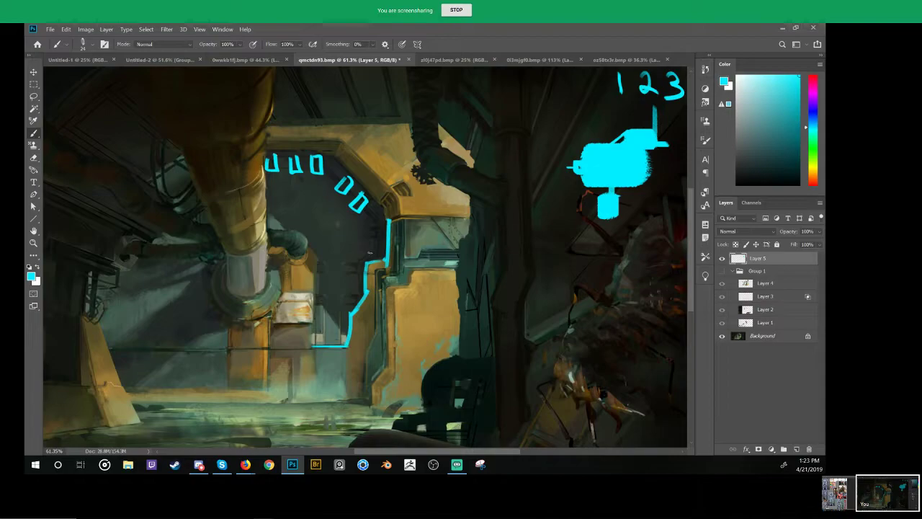
pyautogui.moveTo(364, 223); pyautogui.dragTo(362, 231)
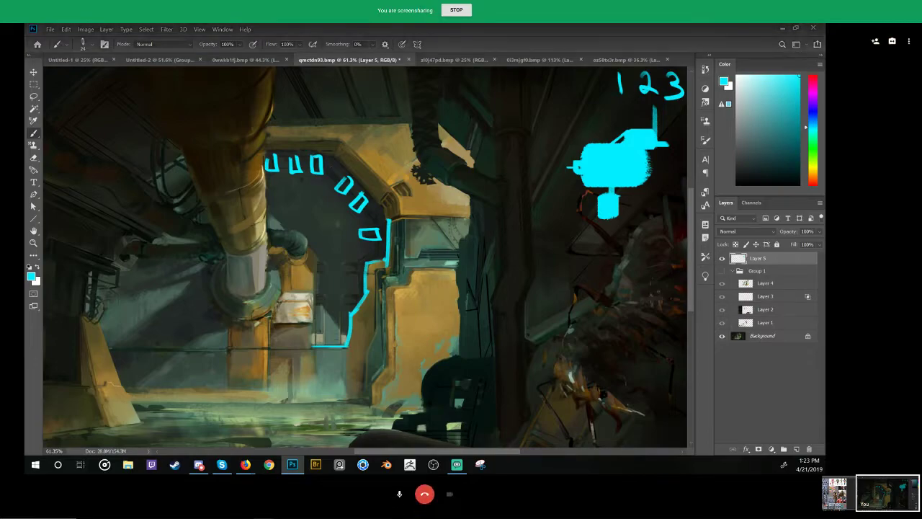
# Step: Switch to the Firefox image search window, search for "doom concept art", and browse the results
pyautogui.hotkey('alt', 'Tab')
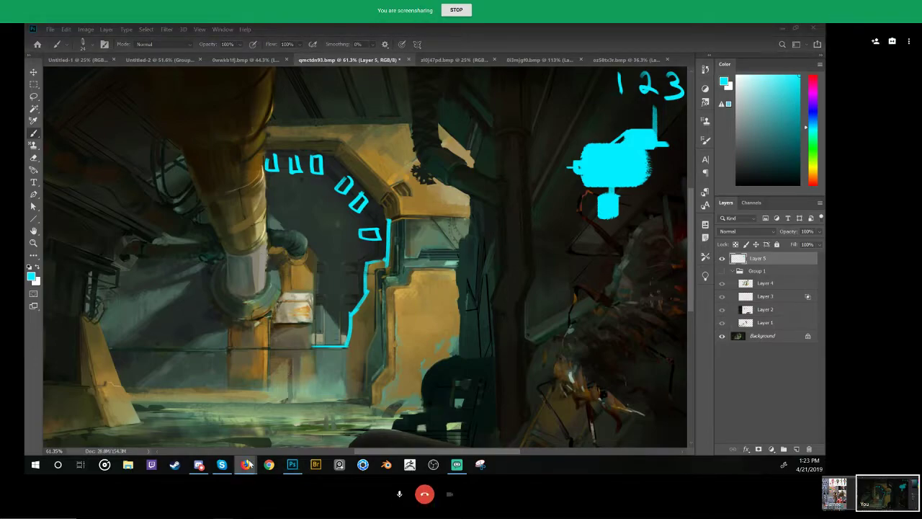
pyautogui.moveTo(245, 464)
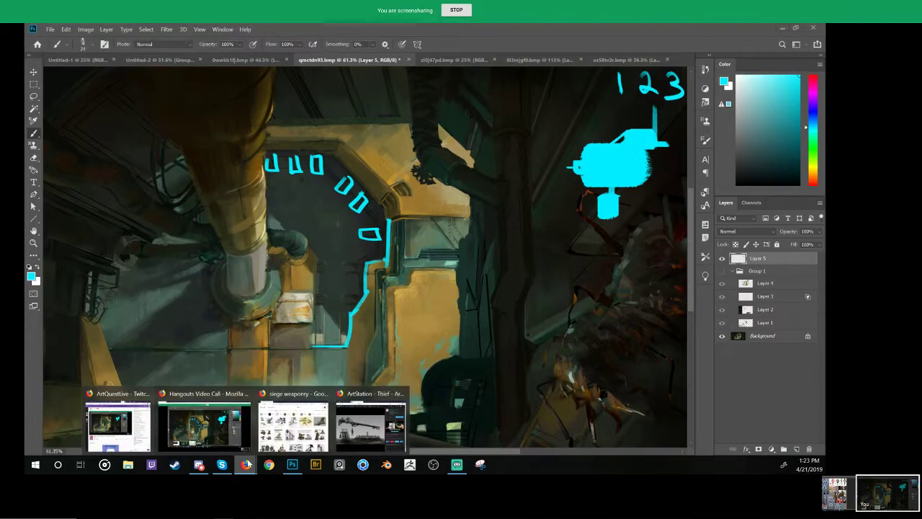
pyautogui.click(292, 425)
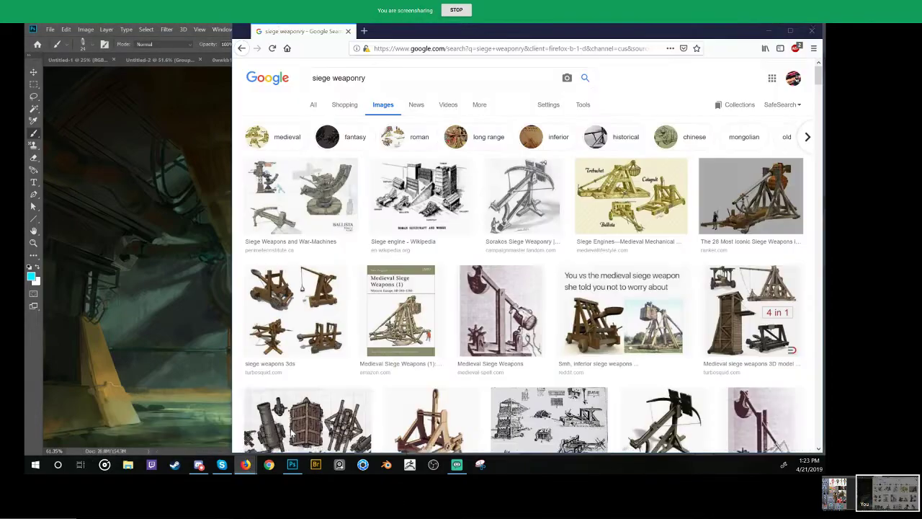
pyautogui.tripleClick(379, 77)
pyautogui.write('doom concep tart')
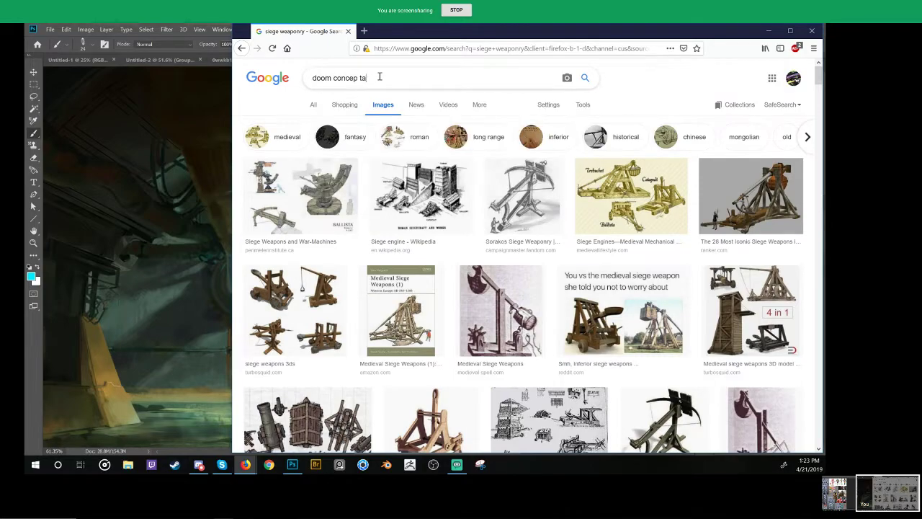
pyautogui.press('Return')
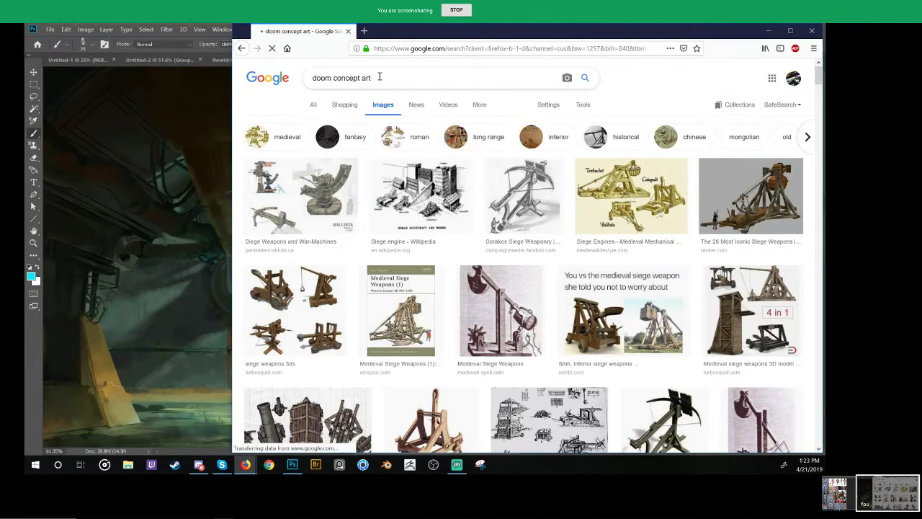
pyautogui.scroll(-5, 563, 156)
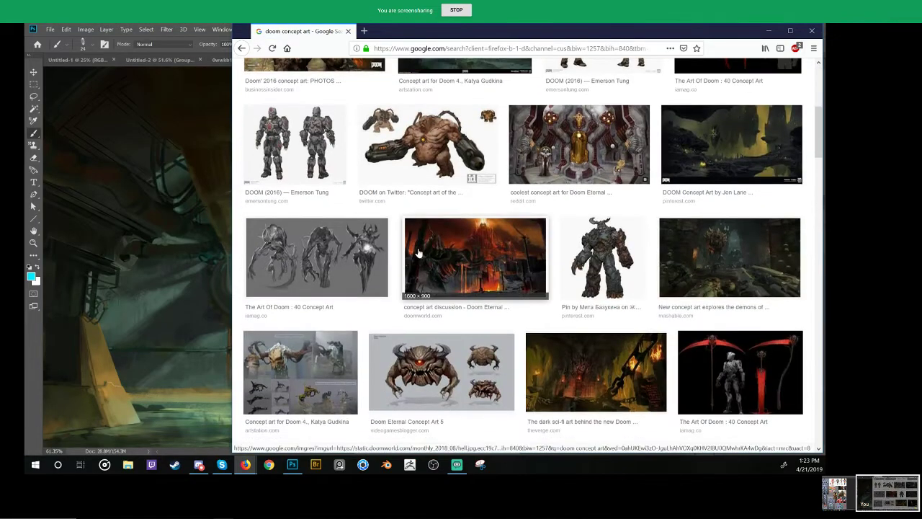
# Step: Preview the Doom Eternal throne room concept and the white armoured suit concept among the image results
pyautogui.click(563, 156)
pyautogui.scroll(-8, 497, 241)
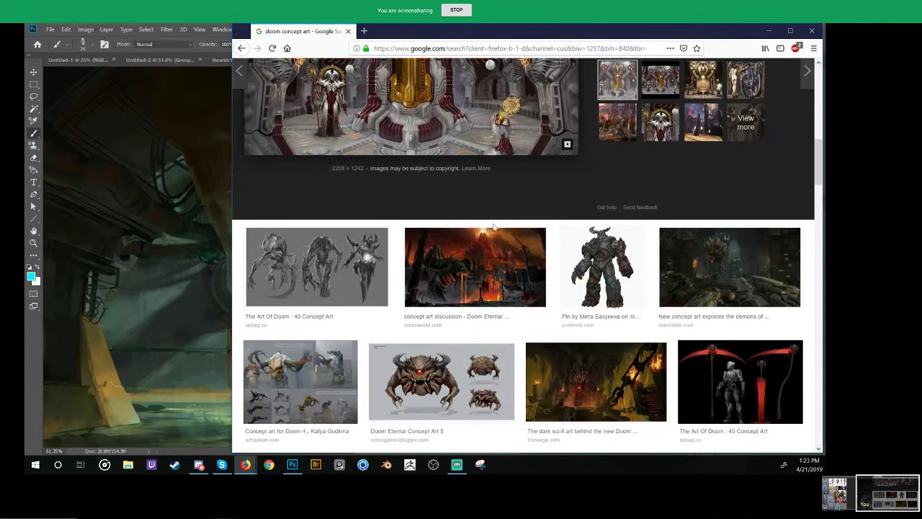
pyautogui.scroll(-6, 497, 241)
pyautogui.scroll(5, 497, 242)
pyautogui.click(393, 289)
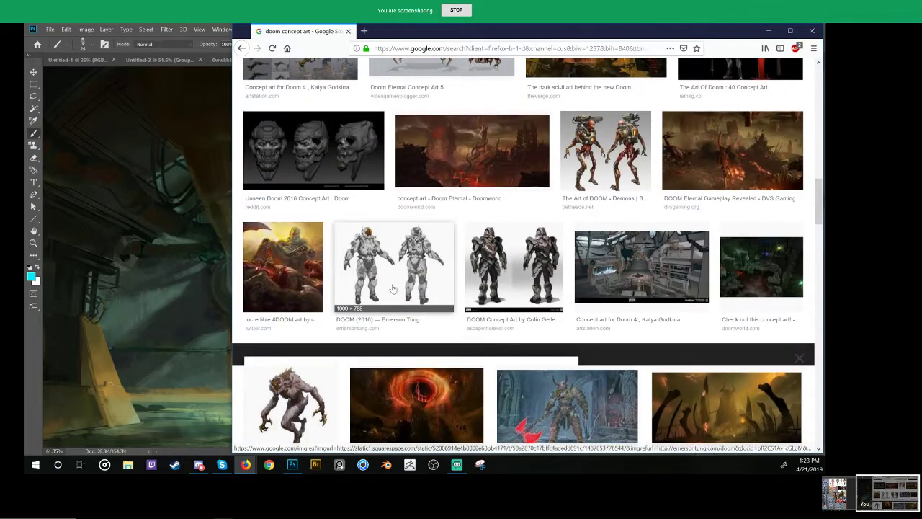
pyautogui.scroll(3, 561, 234)
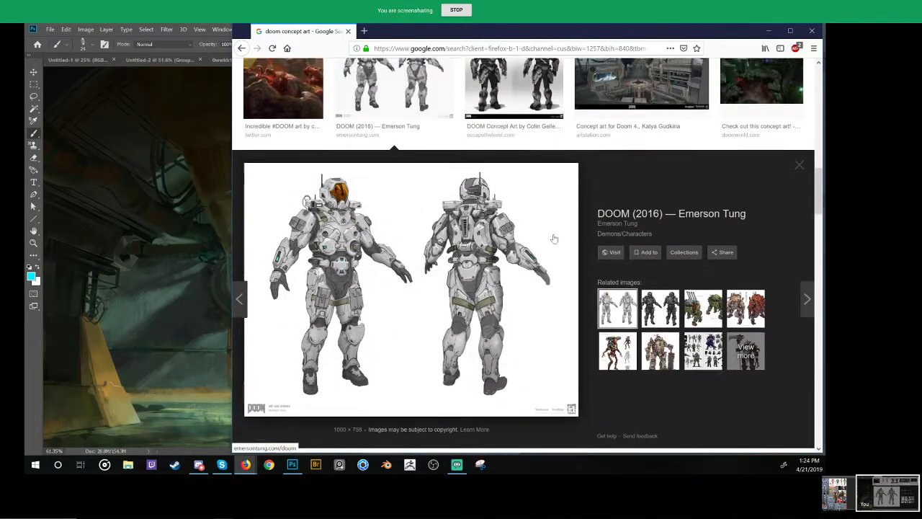
# Step: Open the Doom 4 laboratory interior concept and examine its related industrial, server room, hangar and corridor images
pyautogui.click(642, 243)
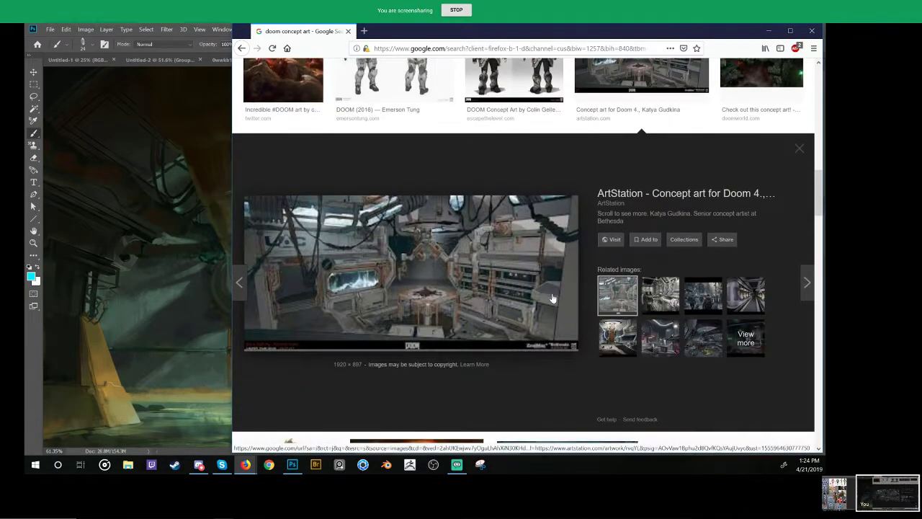
pyautogui.click(651, 297)
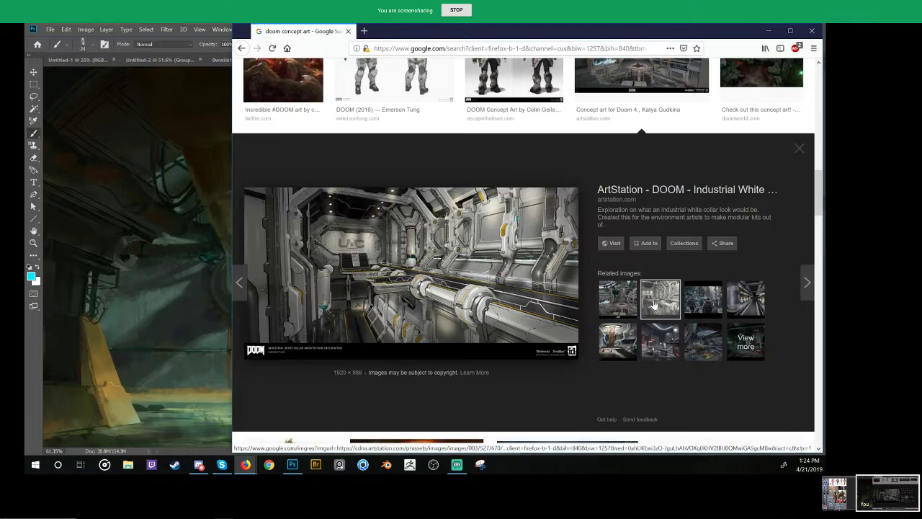
pyautogui.click(660, 341)
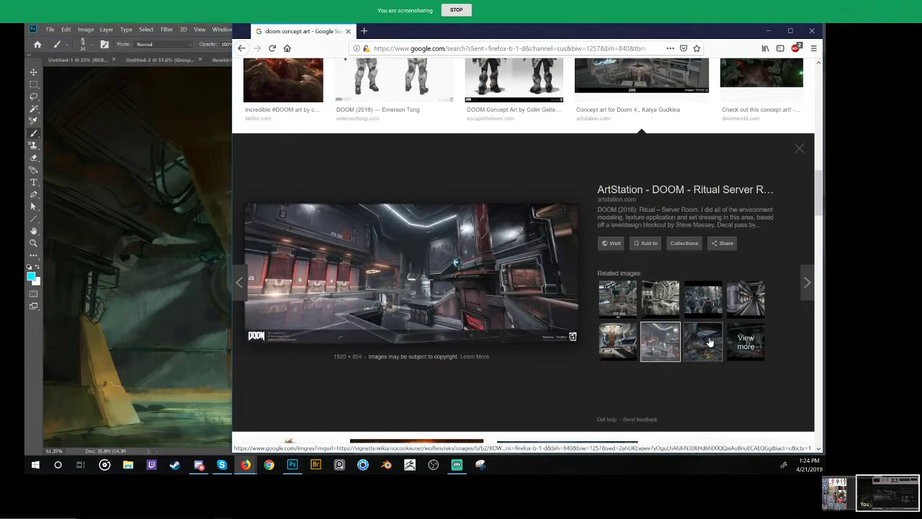
pyautogui.click(703, 343)
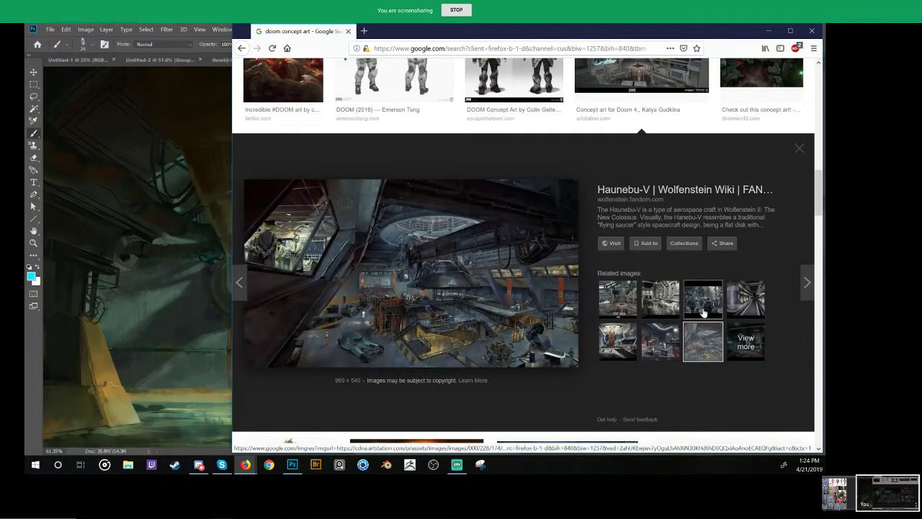
pyautogui.click(738, 294)
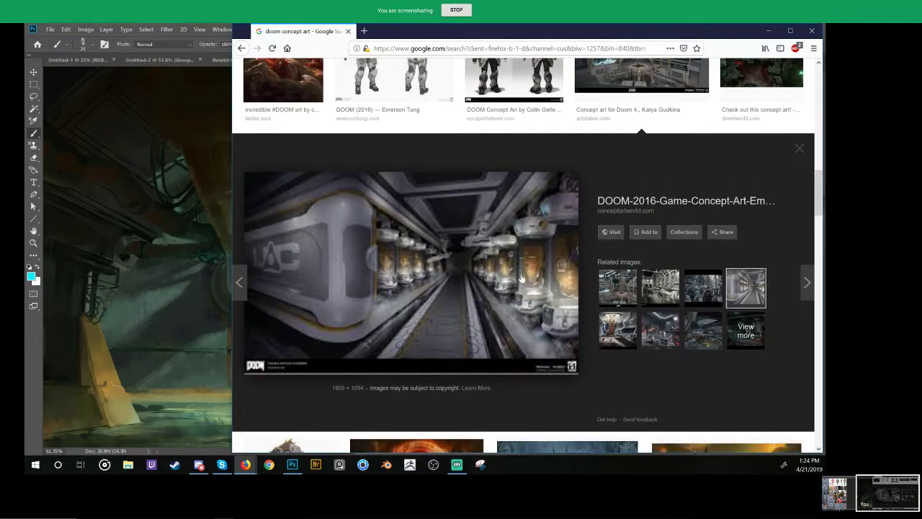
pyautogui.click(625, 293)
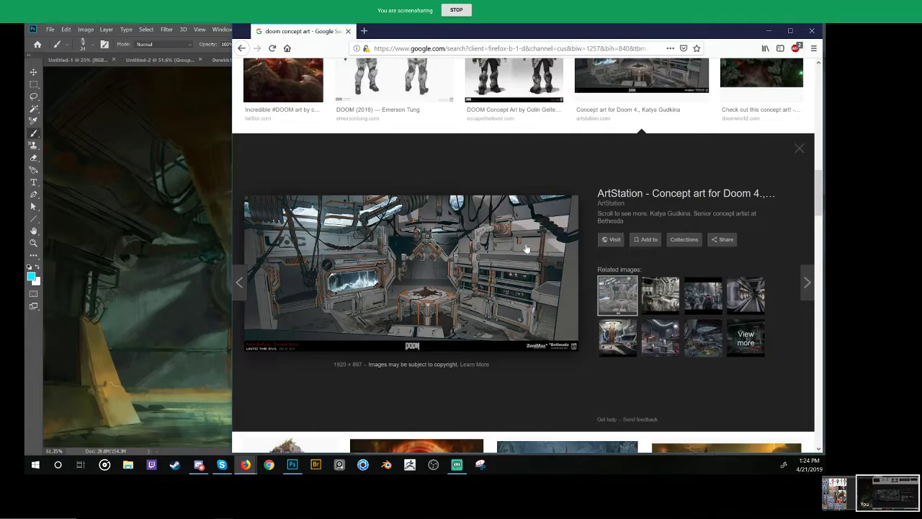
# Step: Refine the image search to "doom concept art interior"
pyautogui.scroll(15, 519, 256)
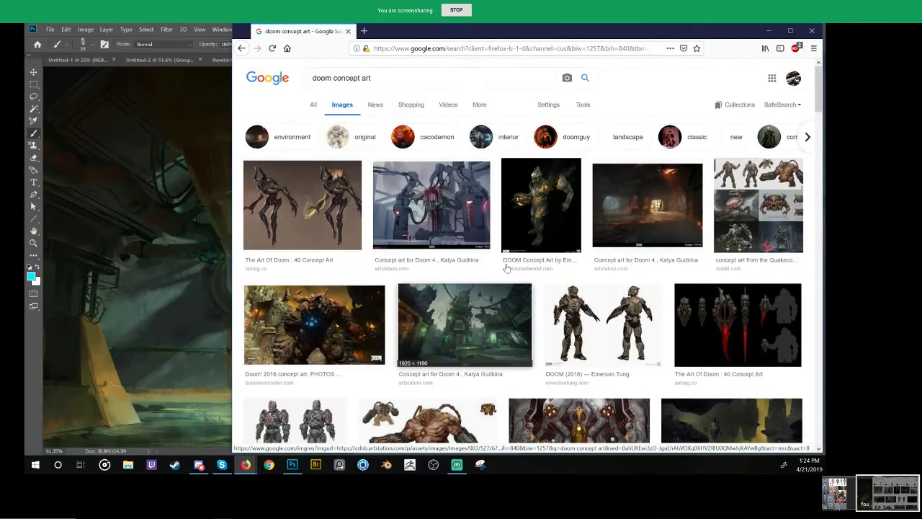
pyautogui.click(422, 81)
pyautogui.write('interio')
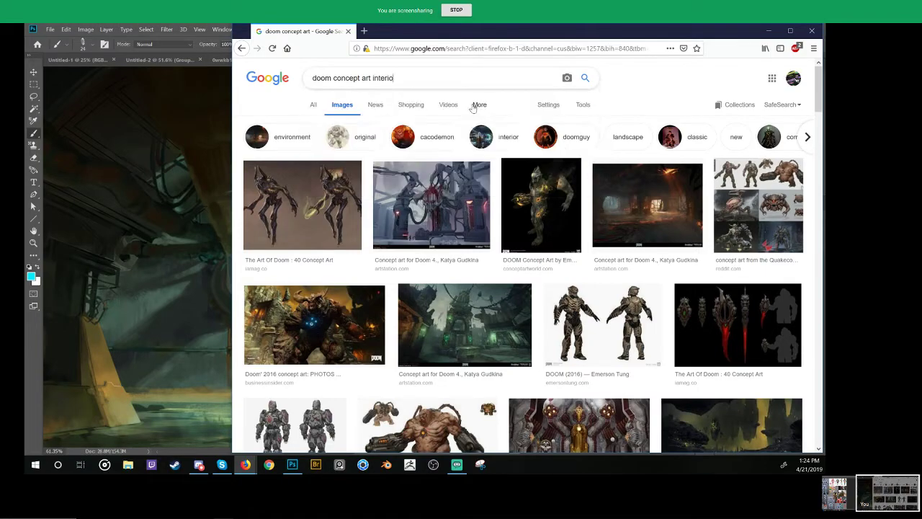
pyautogui.write('r')
pyautogui.press('Return')
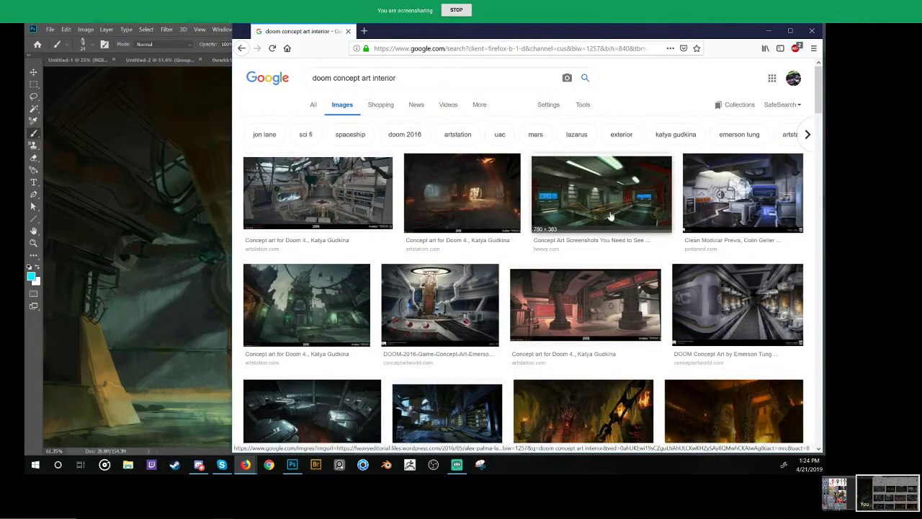
# Step: Browse the interior concept results and preview the dim industrial room with yellow floor lines
pyautogui.scroll(-3, 547, 249)
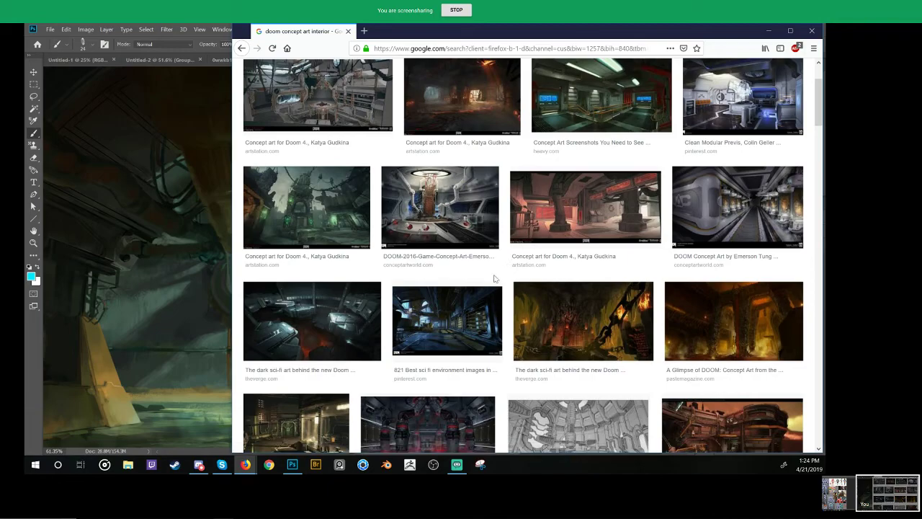
pyautogui.scroll(-3, 494, 278)
pyautogui.scroll(-5, 588, 331)
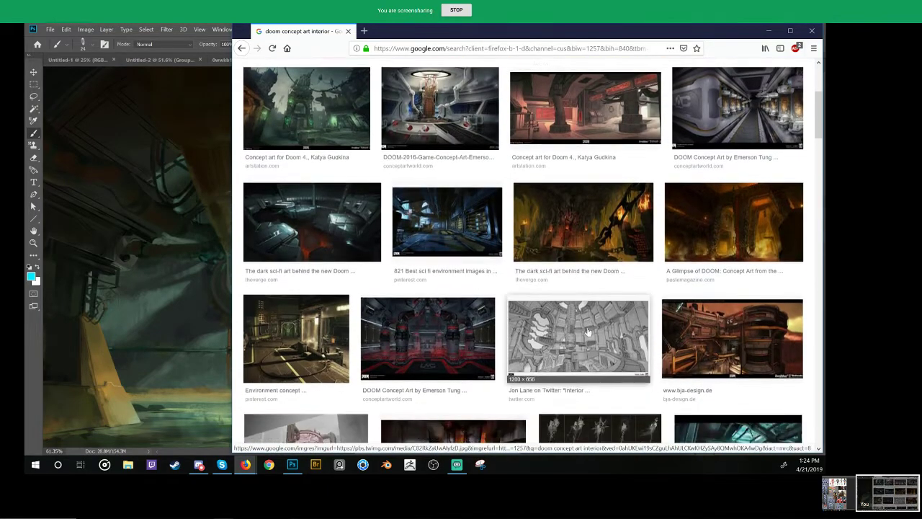
pyautogui.scroll(-1, 542, 344)
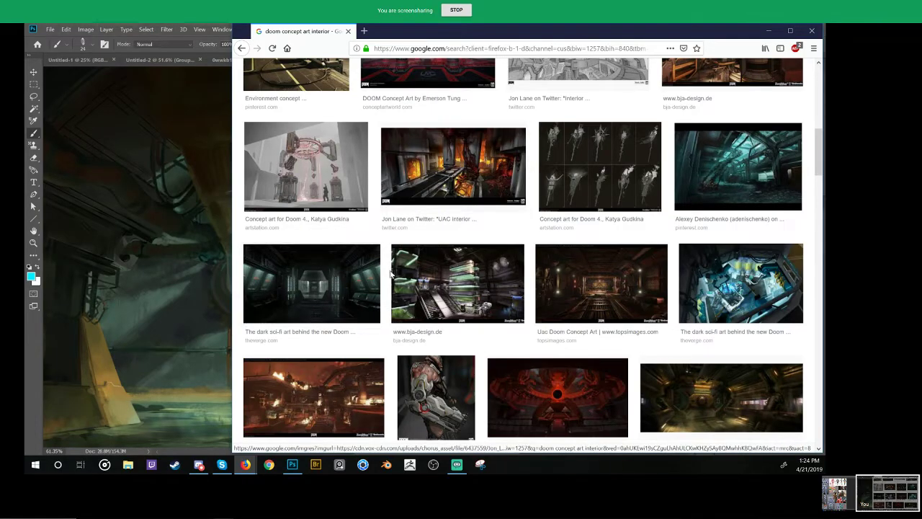
pyautogui.scroll(4, 331, 274)
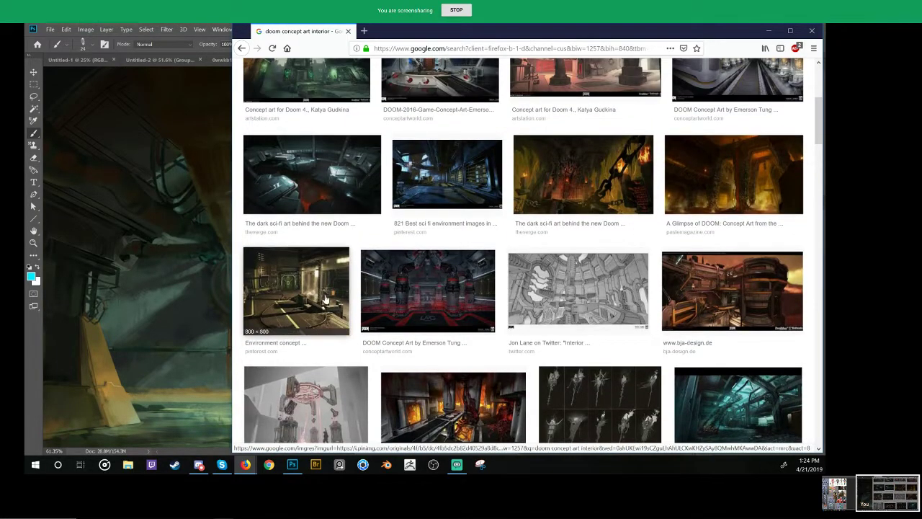
pyautogui.click(324, 298)
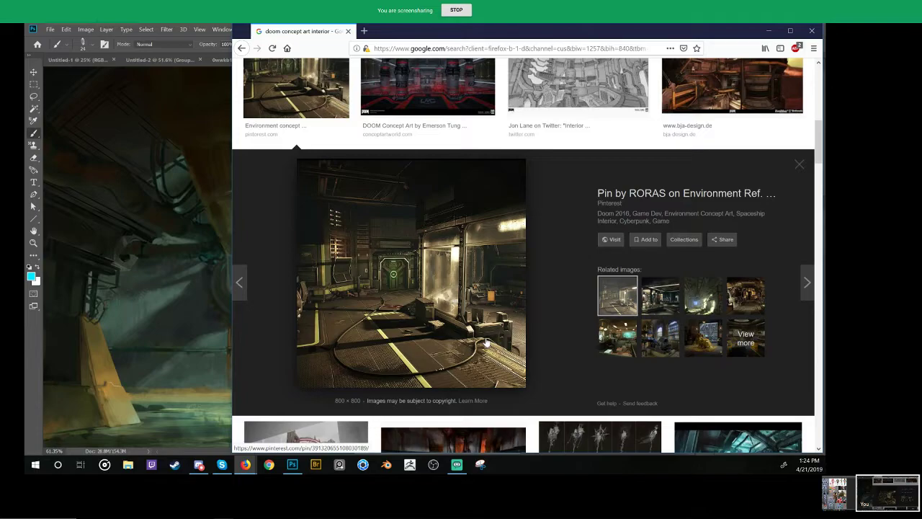
pyautogui.scroll(3, 487, 344)
pyautogui.scroll(3, 425, 249)
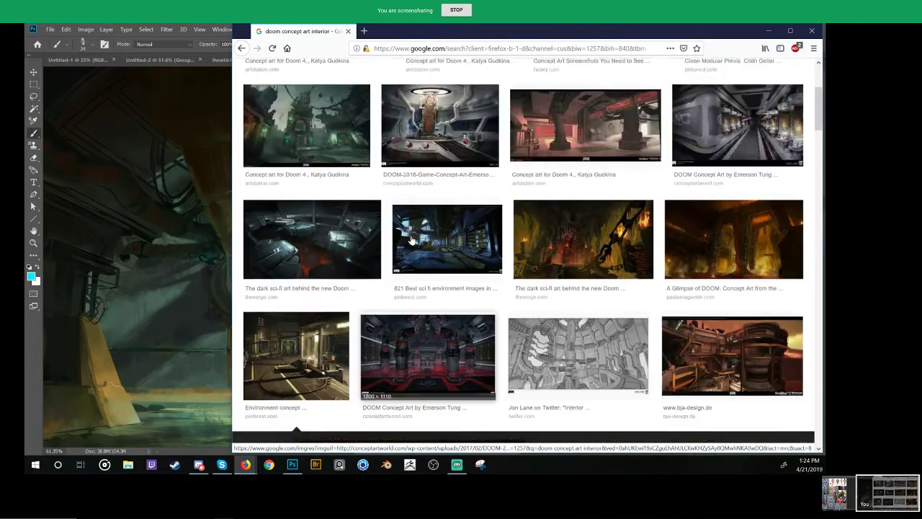
pyautogui.scroll(4, 412, 240)
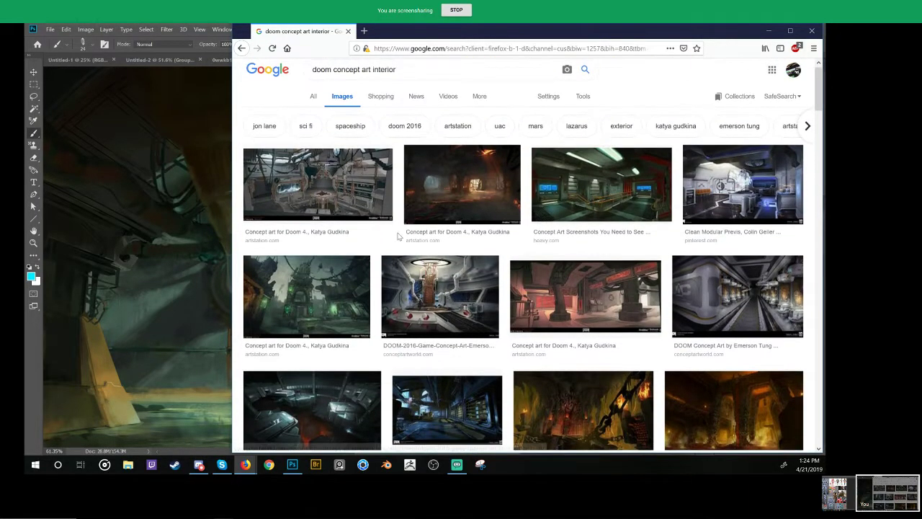
# Step: Open the ArtStation page of the grey laboratory concept and examine the shape design in its Doom 4 environment paintings
pyautogui.click(353, 211)
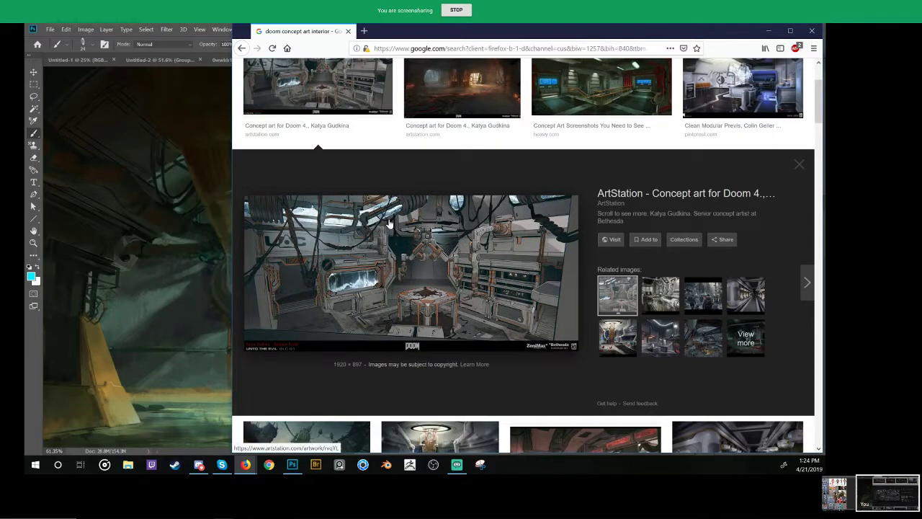
pyautogui.click(667, 203)
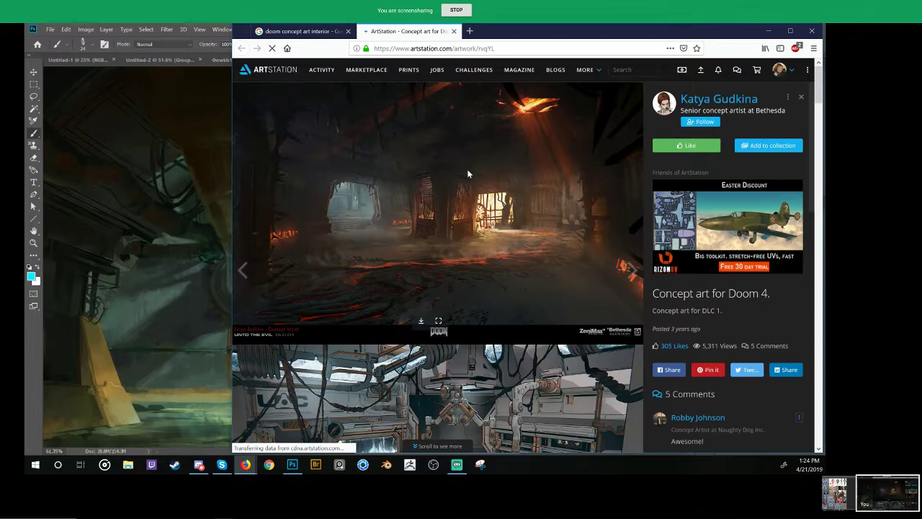
pyautogui.scroll(-2, 483, 265)
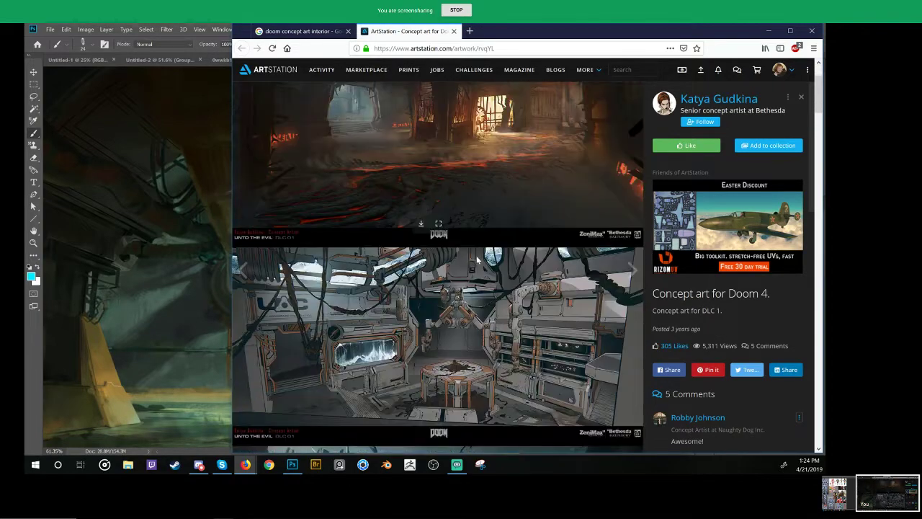
pyautogui.scroll(-4, 477, 259)
pyautogui.scroll(3, 476, 250)
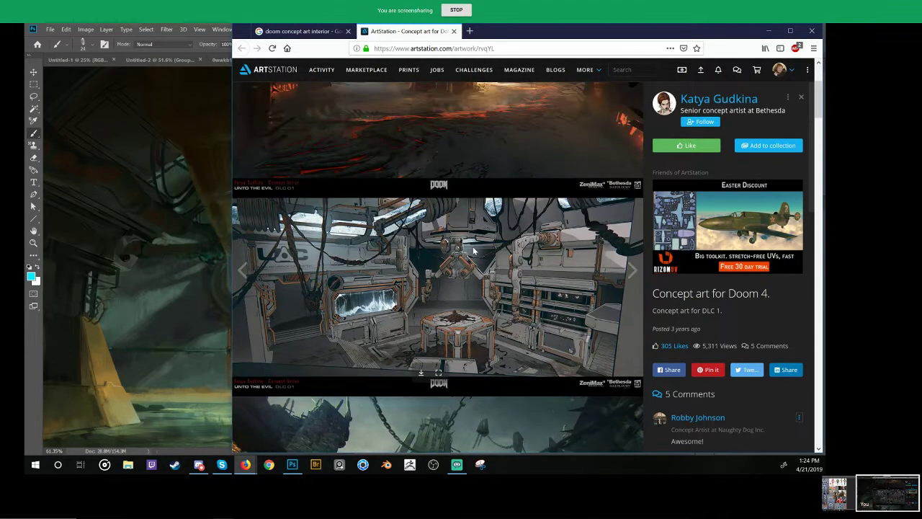
pyautogui.scroll(-10, 474, 251)
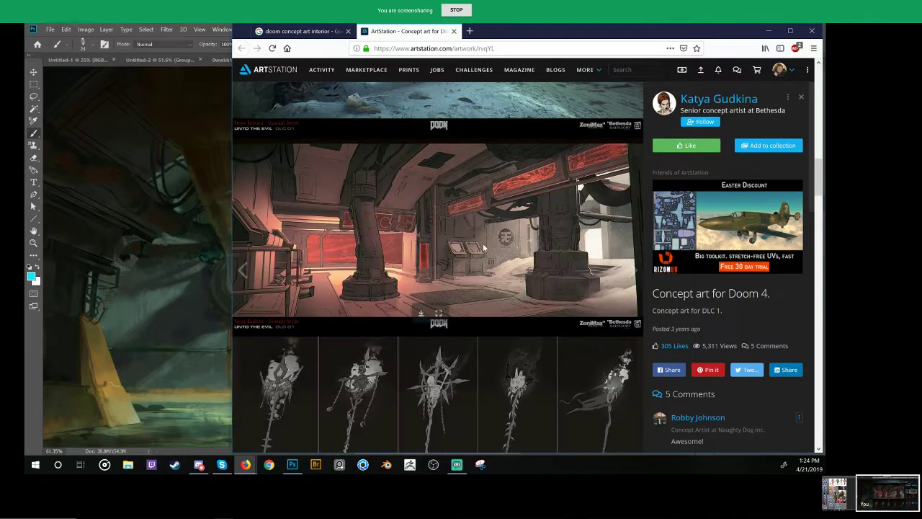
pyautogui.scroll(-8, 502, 241)
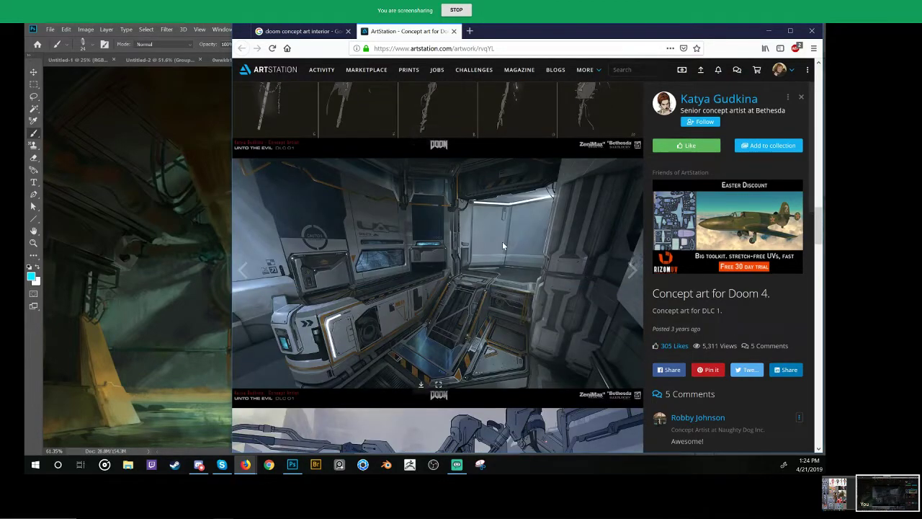
pyautogui.scroll(-4, 502, 246)
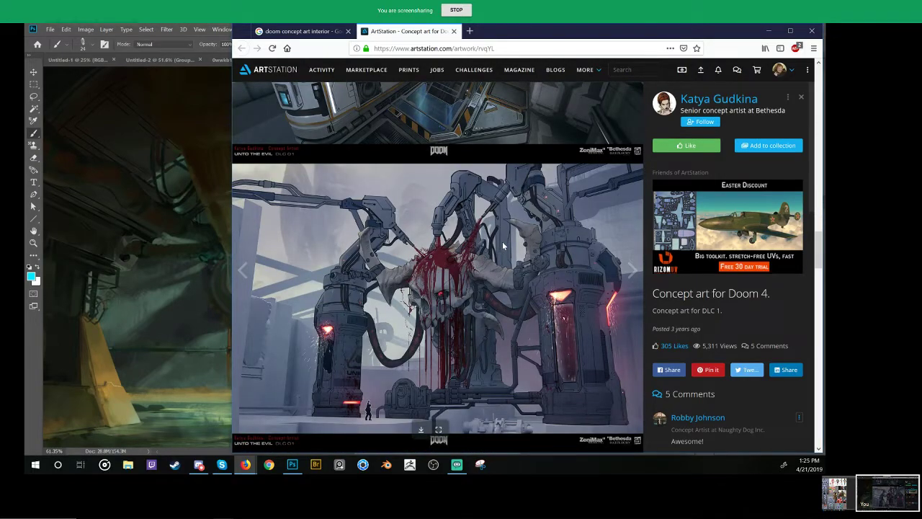
pyautogui.scroll(-3, 502, 246)
pyautogui.scroll(-1, 502, 246)
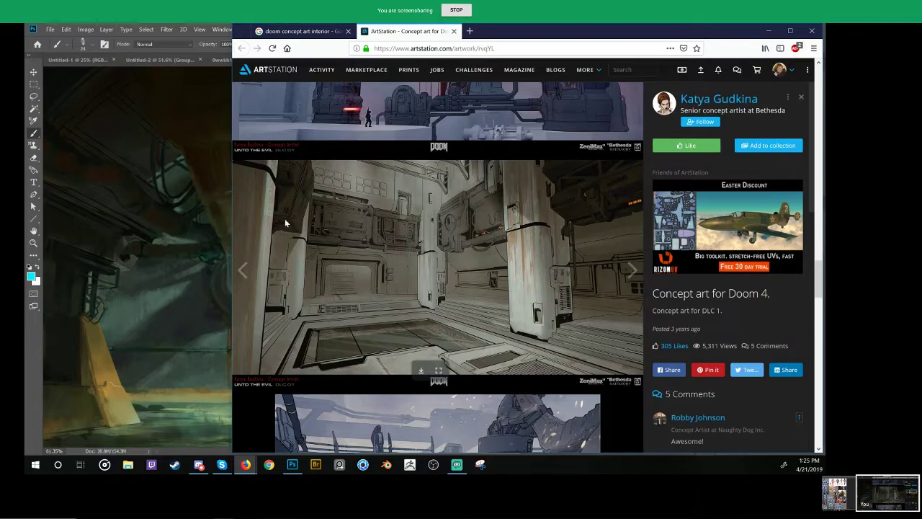
# Step: Run an image search for "principles of design" in a new browser tab
pyautogui.click(470, 31)
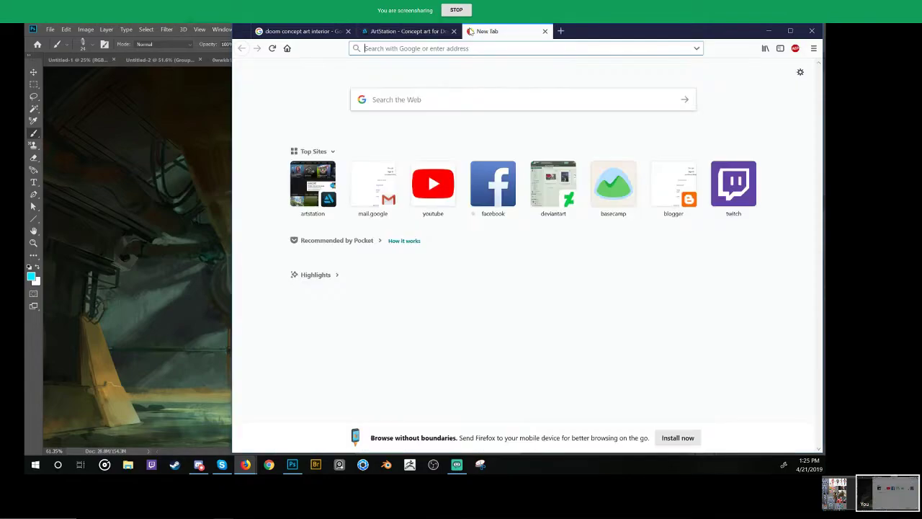
pyautogui.write('principles')
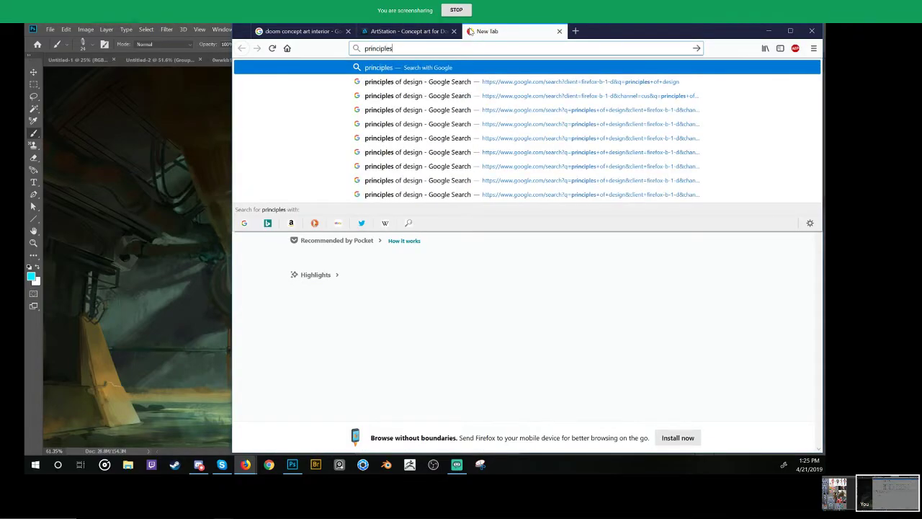
pyautogui.write(' of design')
pyautogui.press('Return')
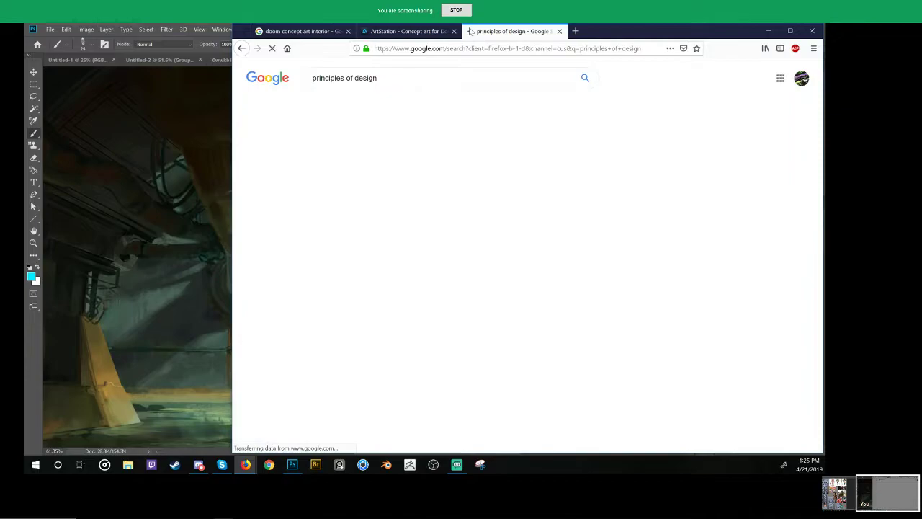
pyautogui.click(348, 106)
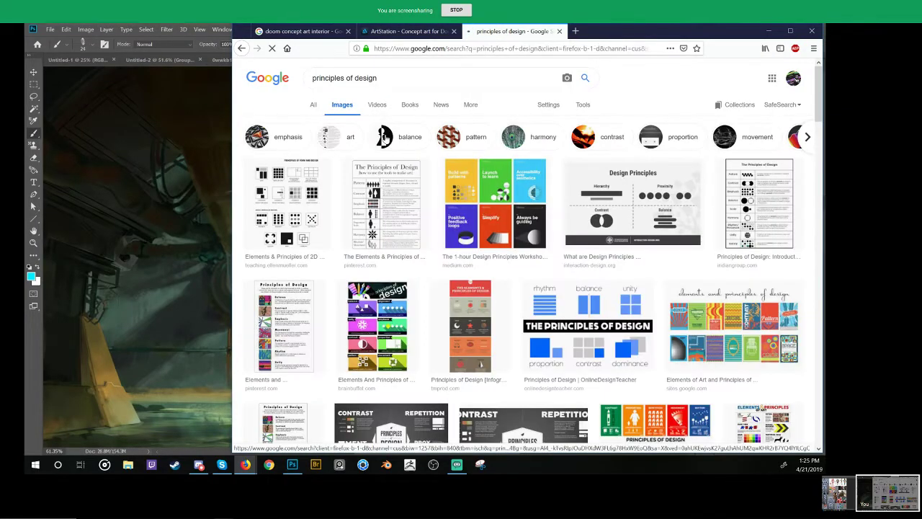
# Step: Copy the "The Principles of Design" chart from the results, switch to Photoshop, and place it enlarged on a new layer over the painting
pyautogui.click(376, 191)
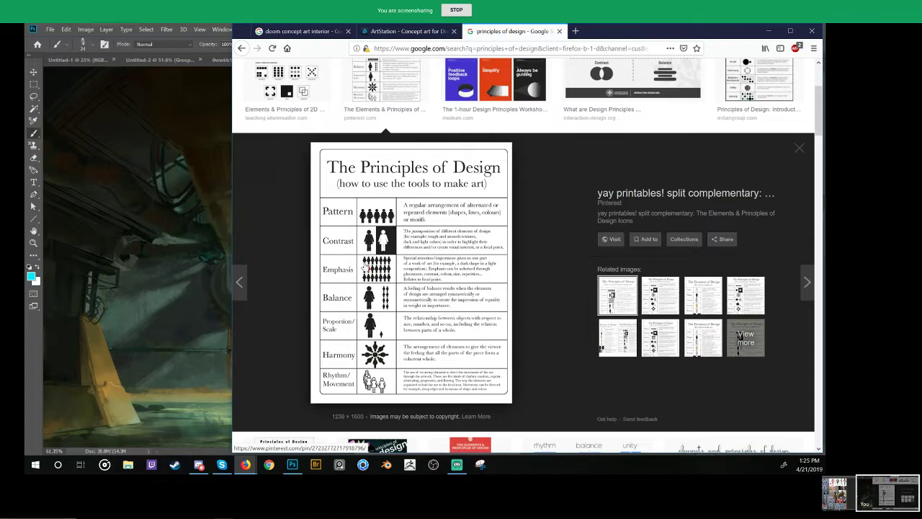
pyautogui.moveTo(388, 259); pyautogui.dragTo(322, 273)
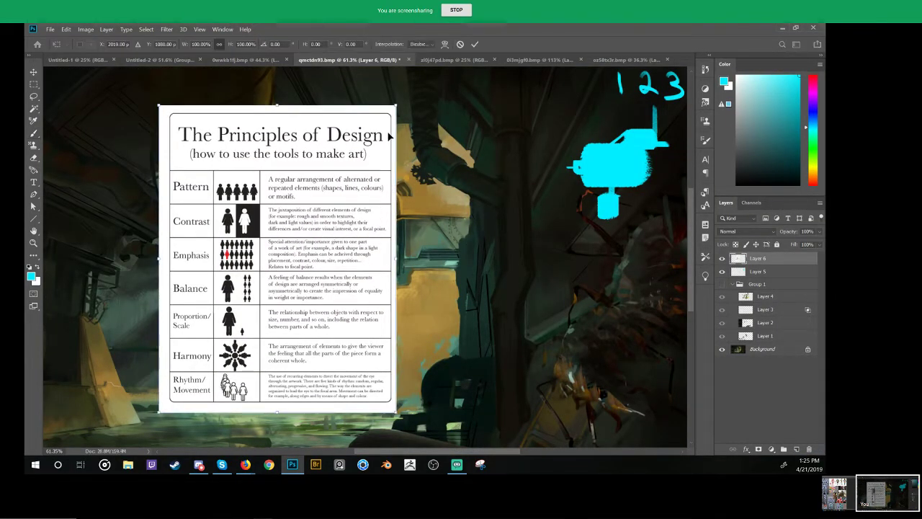
pyautogui.press('Return')
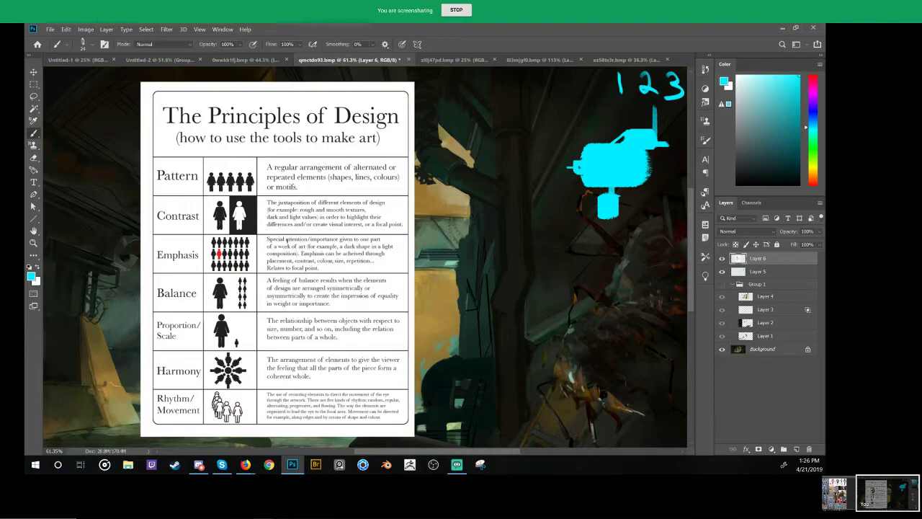
# Step: Draw a straight horizontal cyan line over the dark area beside the design principles chart, replacing the first stroke
pyautogui.moveTo(535, 280)
pyautogui.mouseDown()
pyautogui.moveTo(462, 282)
pyautogui.moveTo(557, 291)
pyautogui.mouseUp()
pyautogui.hotkey('ctrl', 'z')
pyautogui.moveTo(429, 282); pyautogui.dragTo(560, 282)
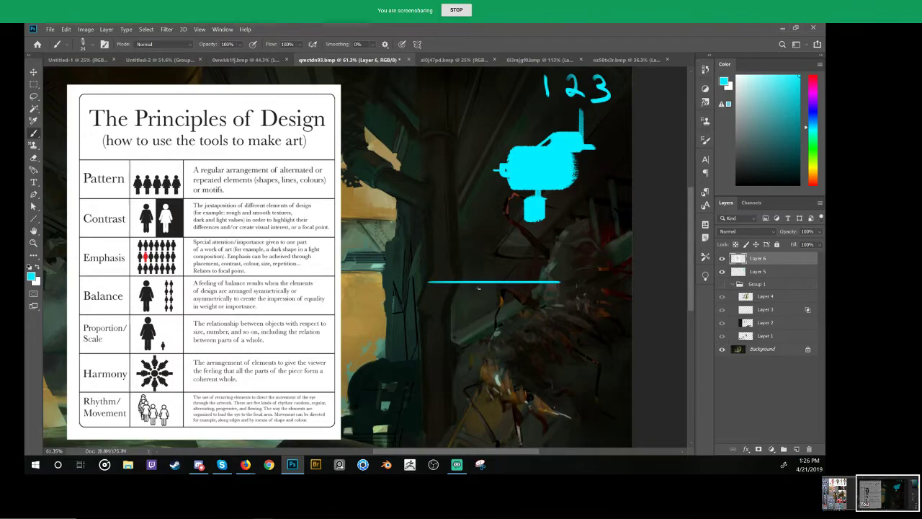
pyautogui.moveTo(457, 284)
pyautogui.mouseDown()
pyautogui.moveTo(445, 308)
pyautogui.moveTo(458, 286)
pyautogui.moveTo(473, 310)
pyautogui.mouseUp()
pyautogui.moveTo(536, 262)
pyautogui.mouseDown()
pyautogui.moveTo(552, 278)
pyautogui.moveTo(533, 263)
pyautogui.mouseUp()
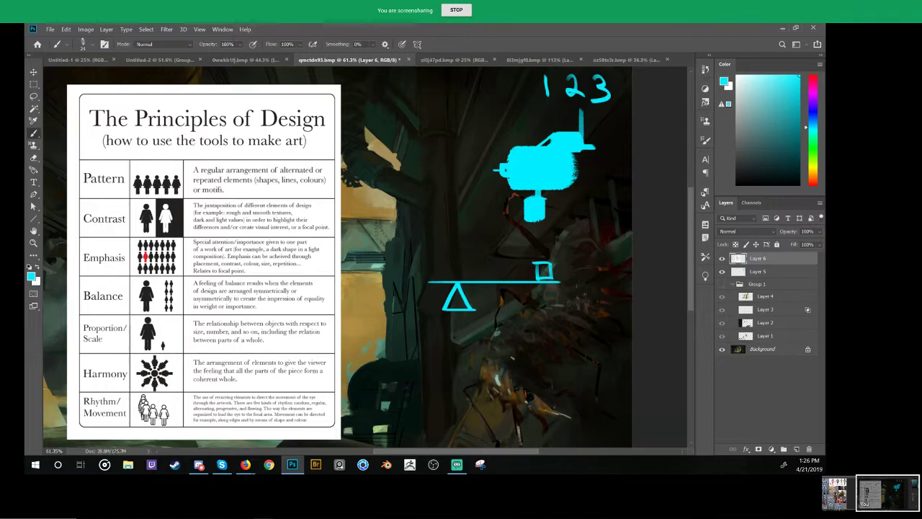
pyautogui.hotkey('ctrl', 'z')
pyautogui.hotkey('ctrl', 'z')
pyautogui.hotkey('ctrl', 'z')
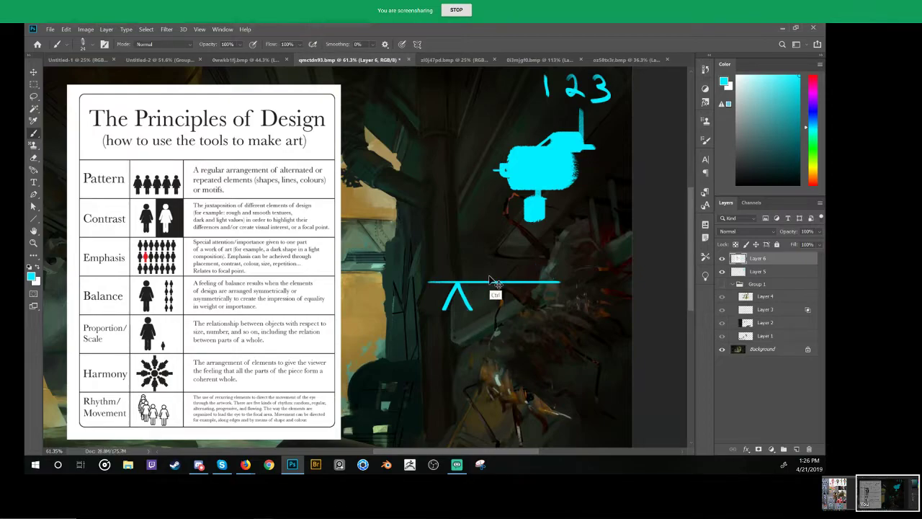
pyautogui.hotkey('ctrl', 'z')
# Step: Sketch a centred triangular fulcrum under the cyan line, with one large box balanced against a pile of small boxes
pyautogui.moveTo(493, 284)
pyautogui.mouseDown()
pyautogui.moveTo(478, 307)
pyautogui.moveTo(508, 309)
pyautogui.mouseUp()
pyautogui.moveTo(430, 281)
pyautogui.mouseDown()
pyautogui.moveTo(430, 255)
pyautogui.moveTo(465, 255)
pyautogui.moveTo(464, 278)
pyautogui.moveTo(430, 278)
pyautogui.mouseUp()
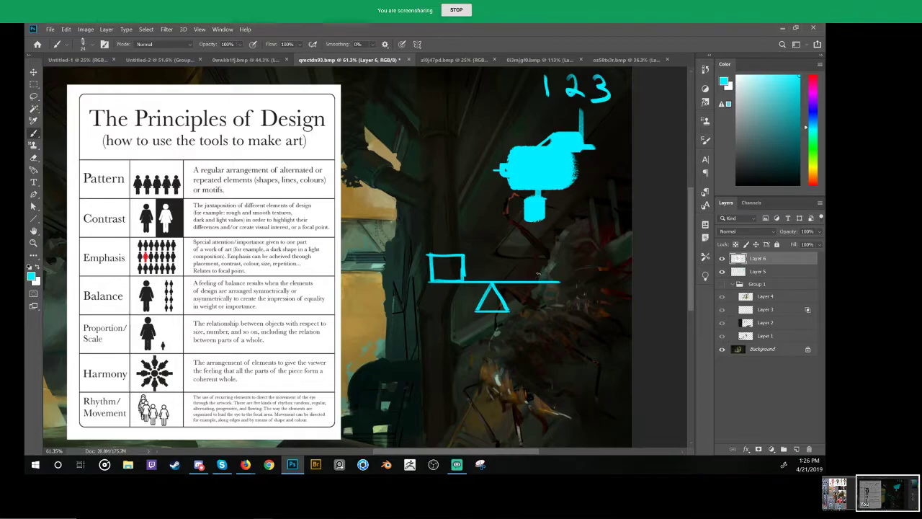
pyautogui.moveTo(528, 273); pyautogui.dragTo(528, 280)
pyautogui.moveTo(534, 272)
pyautogui.mouseDown()
pyautogui.moveTo(550, 280)
pyautogui.moveTo(550, 271)
pyautogui.mouseUp()
pyautogui.moveTo(554, 272); pyautogui.dragTo(566, 280)
pyautogui.moveTo(554, 269)
pyautogui.mouseDown()
pyautogui.moveTo(565, 270)
pyautogui.moveTo(538, 270)
pyautogui.moveTo(531, 260)
pyautogui.moveTo(556, 270)
pyautogui.moveTo(536, 259)
pyautogui.mouseUp()
pyautogui.moveTo(545, 247)
pyautogui.mouseDown()
pyautogui.moveTo(546, 259)
pyautogui.moveTo(546, 246)
pyautogui.mouseUp()
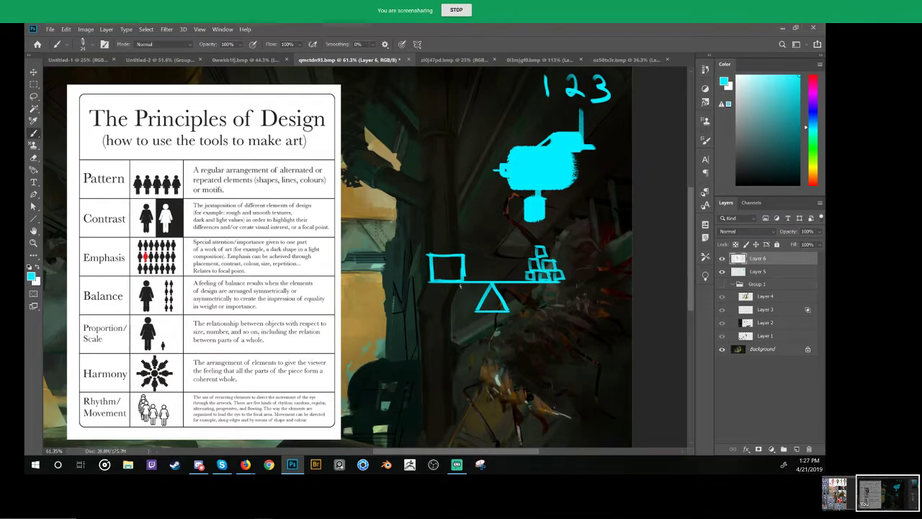
# Step: Undo the box pile, the large box and the fulcrum, back to the plain horizontal cyan line
pyautogui.hotkey('ctrl', 'z')
pyautogui.hotkey('ctrl', 'z')
pyautogui.hotkey('ctrl', 'z')
pyautogui.hotkey('ctrl', 'z')
pyautogui.hotkey('ctrl', 'z')
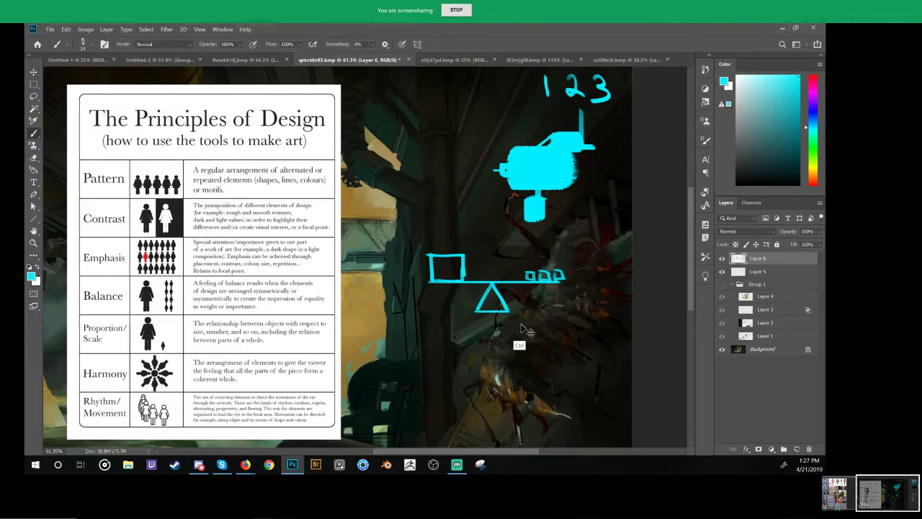
pyautogui.hotkey('ctrl', 'z')
pyautogui.hotkey('ctrl', 'z')
pyautogui.hotkey('ctrl', 'z')
pyautogui.hotkey('ctrl', 'z')
pyautogui.hotkey('ctrl', 'z')
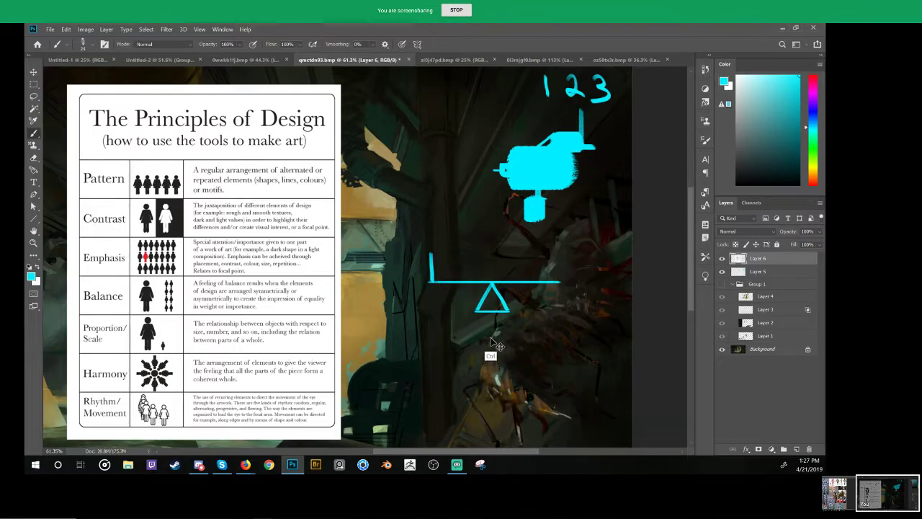
pyautogui.hotkey('ctrl', 'z')
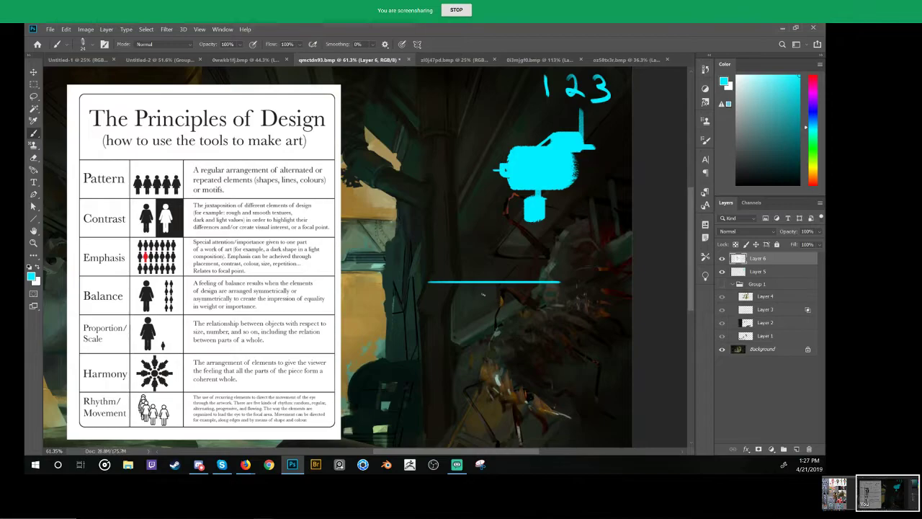
# Step: Draw a triangular fulcrum just off-centre under the line, with a large box on one end and a small box on the other
pyautogui.moveTo(481, 285)
pyautogui.mouseDown()
pyautogui.moveTo(471, 314)
pyautogui.moveTo(495, 315)
pyautogui.mouseUp()
pyautogui.moveTo(546, 270); pyautogui.dragTo(555, 279)
pyautogui.moveTo(430, 254)
pyautogui.mouseDown()
pyautogui.moveTo(432, 278)
pyautogui.moveTo(449, 278)
pyautogui.moveTo(452, 265)
pyautogui.moveTo(425, 255)
pyautogui.mouseUp()
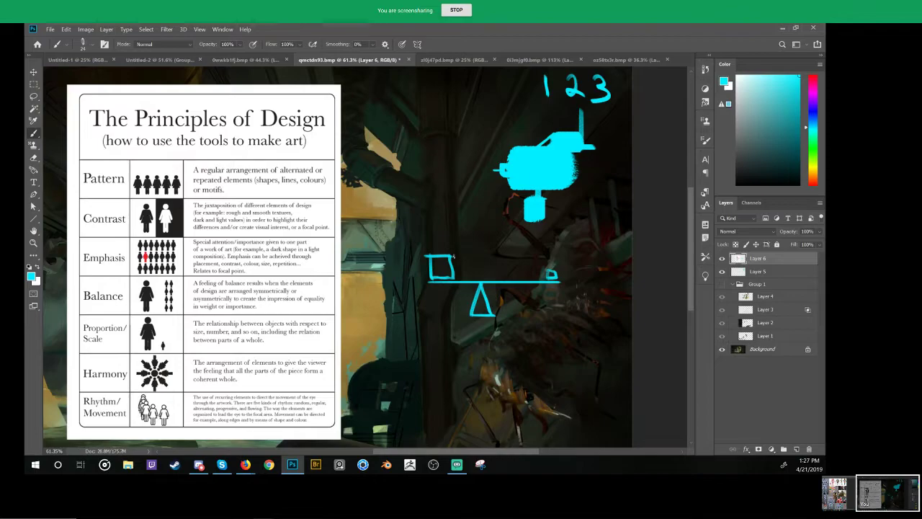
pyautogui.moveTo(499, 313); pyautogui.dragTo(534, 317)
pyautogui.hotkey('ctrl', 'z')
# Step: Lasso the balance sketch, cut it onto its own layer, and move it beneath the solid cyan shape
pyautogui.press('l')
pyautogui.moveTo(497, 245)
pyautogui.mouseDown()
pyautogui.moveTo(587, 266)
pyautogui.moveTo(504, 244)
pyautogui.mouseUp()
pyautogui.rightClick(501, 274)
pyautogui.click(516, 336)
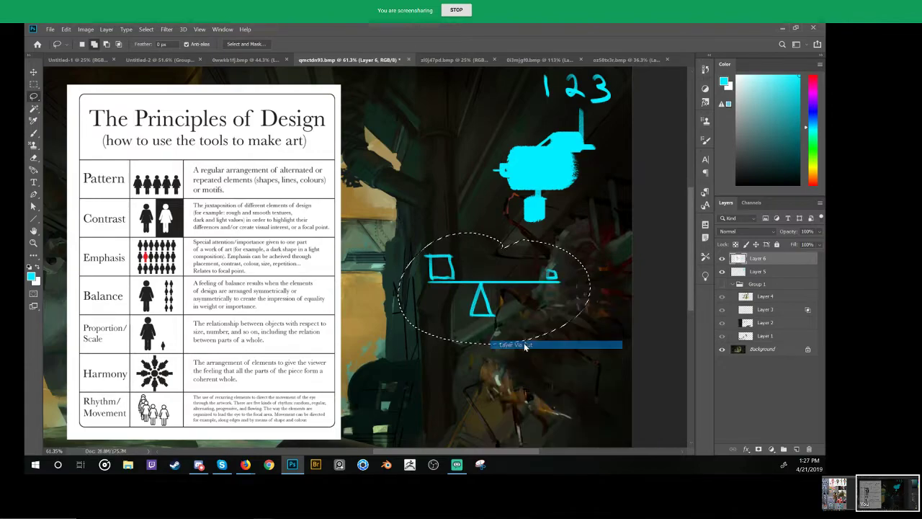
pyautogui.moveTo(477, 305); pyautogui.dragTo(544, 282)
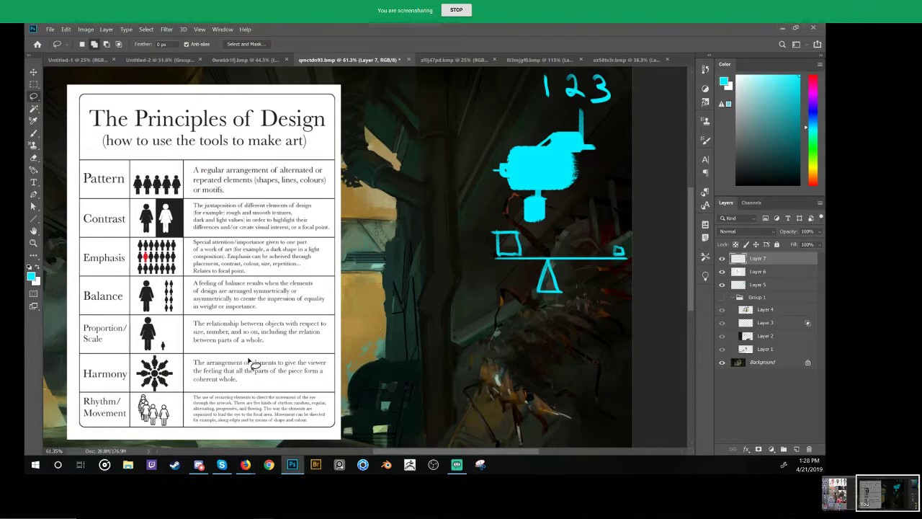
pyautogui.press('b')
pyautogui.moveTo(364, 315); pyautogui.dragTo(378, 367)
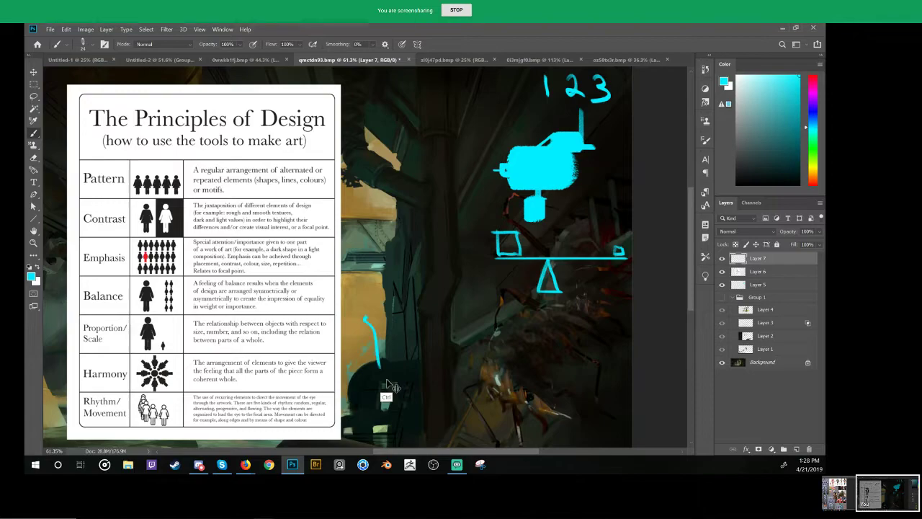
pyautogui.hotkey('ctrl', 'z')
# Step: Marquee a wide rectangle below the balance sketch, fill it with cyan, and deselect it
pyautogui.moveTo(374, 341); pyautogui.dragTo(407, 319)
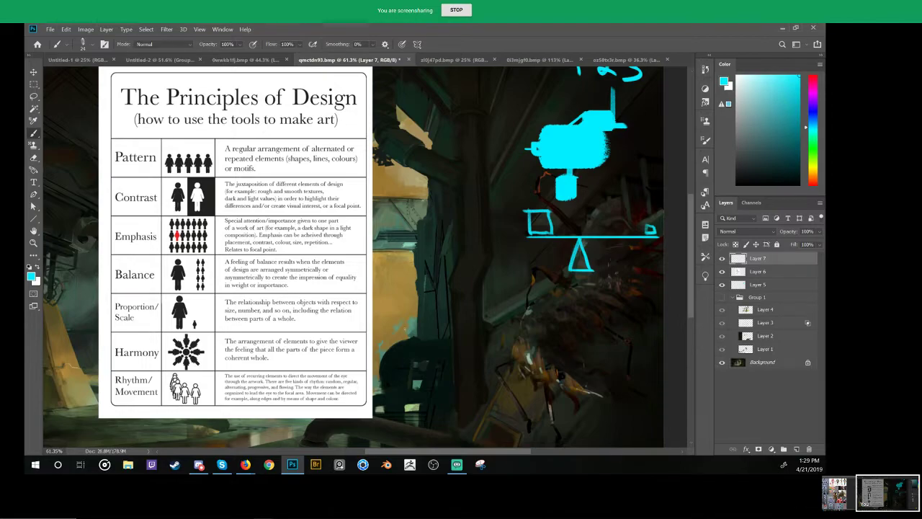
pyautogui.scroll(-2, 429, 335)
pyautogui.moveTo(430, 335); pyautogui.dragTo(504, 375)
pyautogui.press('m')
pyautogui.hotkey('ctrl', 'd')
pyautogui.moveTo(362, 326)
pyautogui.mouseDown()
pyautogui.moveTo(501, 394)
pyautogui.moveTo(514, 389)
pyautogui.mouseUp()
pyautogui.press('g')
pyautogui.hotkey('alt', 'BackSpace')
pyautogui.hotkey('ctrl', 'd')
# Step: Erase a horizon line, a curving road with dashed centre markings, and a small distant building out of the cyan rectangle
pyautogui.moveTo(442, 390); pyautogui.dragTo(453, 384)
pyautogui.press('e')
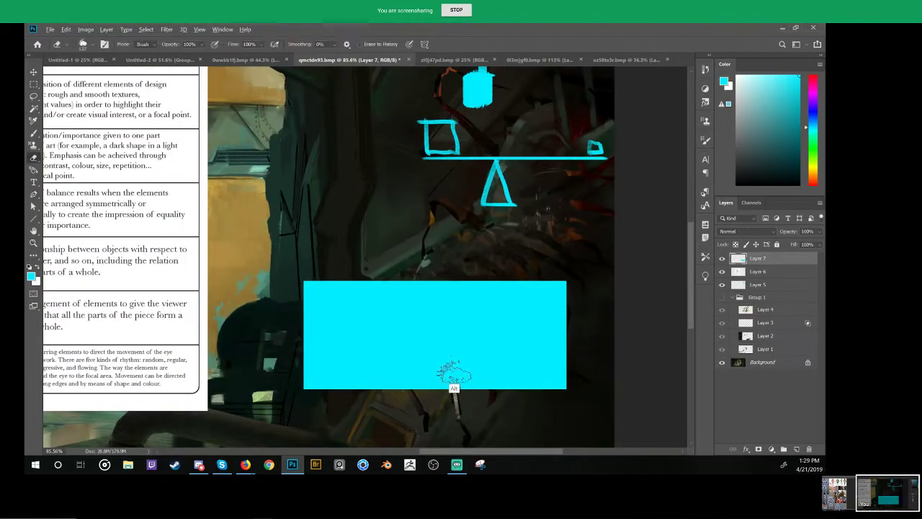
pyautogui.moveTo(308, 352); pyautogui.dragTo(559, 353)
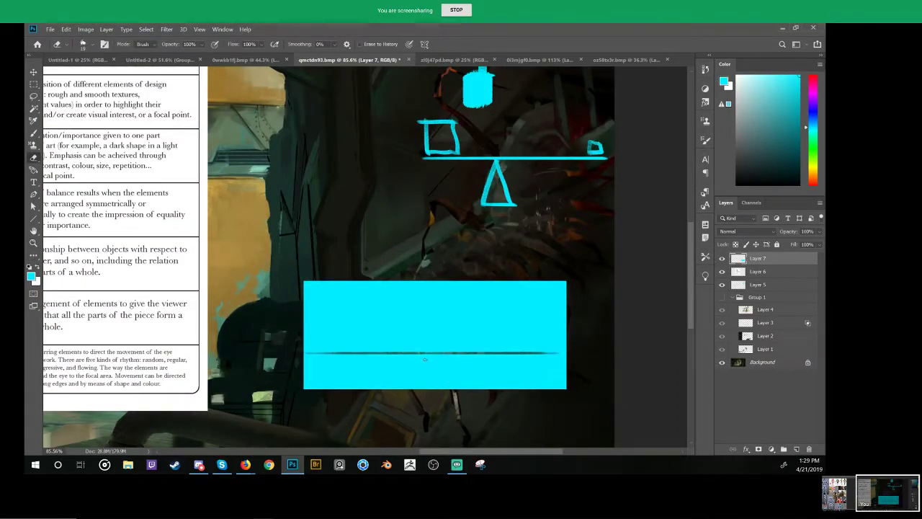
pyautogui.moveTo(424, 360); pyautogui.dragTo(479, 378)
pyautogui.hotkey('ctrl', 'z')
pyautogui.moveTo(514, 353); pyautogui.dragTo(342, 384)
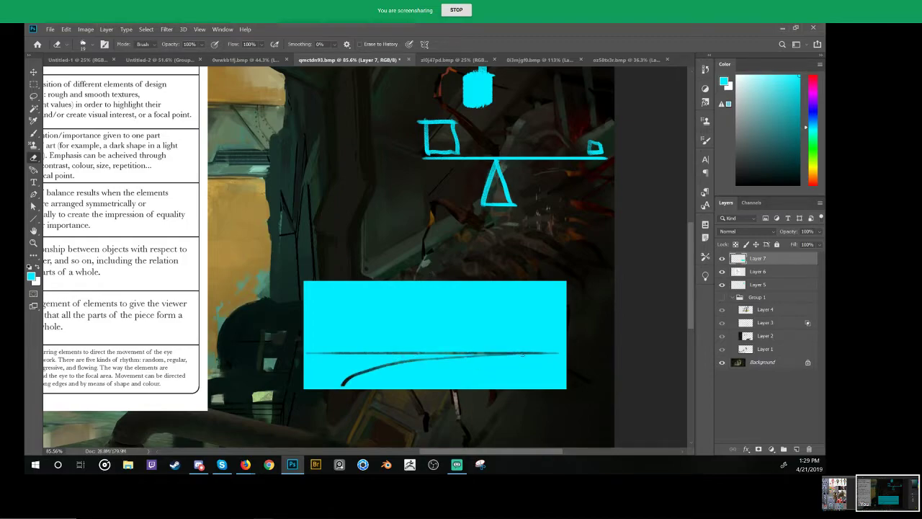
pyautogui.moveTo(523, 353)
pyautogui.mouseDown()
pyautogui.moveTo(448, 370)
pyautogui.moveTo(439, 389)
pyautogui.mouseUp()
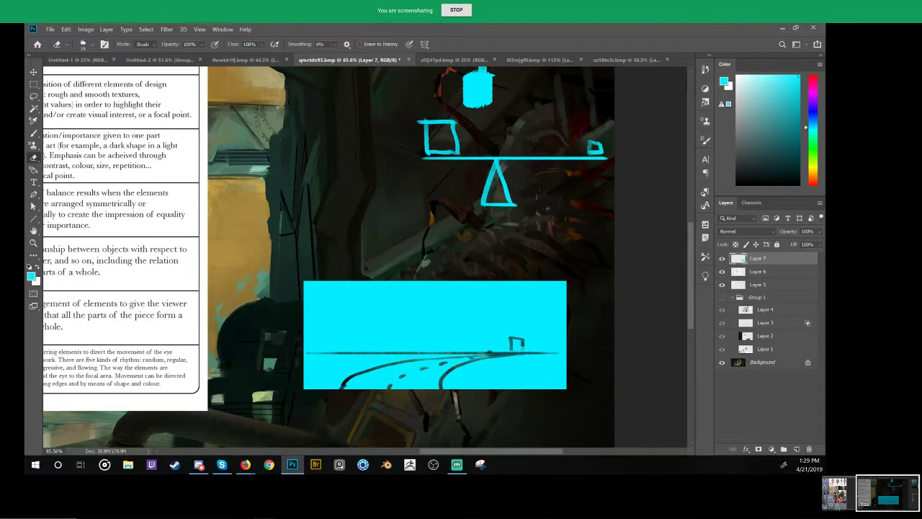
pyautogui.moveTo(520, 340)
pyautogui.mouseDown()
pyautogui.moveTo(520, 354)
pyautogui.moveTo(521, 338)
pyautogui.mouseUp()
# Step: Erase the sky around billowing cloud shapes, add low hills along the horizon, and refine the building's silhouette
pyautogui.moveTo(309, 287)
pyautogui.mouseDown()
pyautogui.moveTo(360, 295)
pyautogui.moveTo(425, 333)
pyautogui.moveTo(464, 306)
pyautogui.moveTo(453, 287)
pyautogui.moveTo(381, 310)
pyautogui.moveTo(345, 288)
pyautogui.moveTo(490, 285)
pyautogui.moveTo(527, 295)
pyautogui.moveTo(560, 324)
pyautogui.moveTo(565, 290)
pyautogui.moveTo(551, 285)
pyautogui.mouseUp()
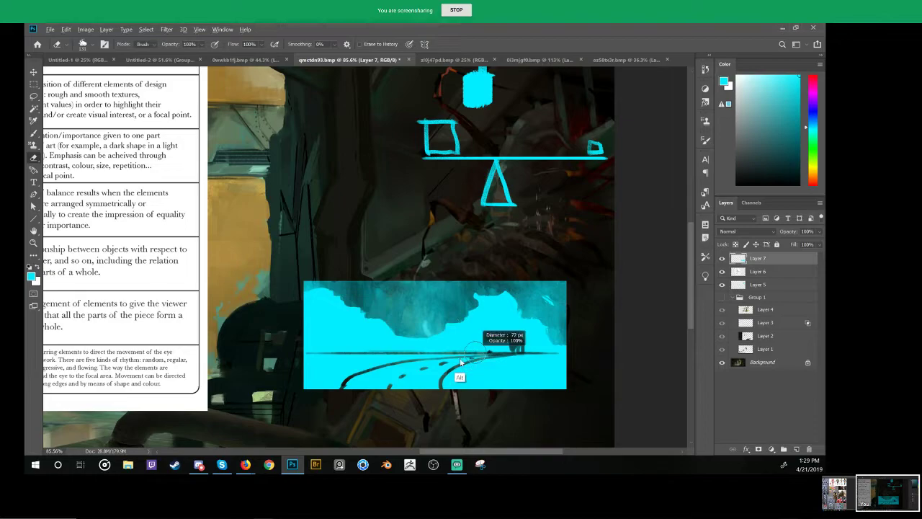
pyautogui.moveTo(461, 362)
pyautogui.mouseDown()
pyautogui.moveTo(496, 351)
pyautogui.moveTo(301, 383)
pyautogui.moveTo(561, 350)
pyautogui.mouseUp()
pyautogui.hotkey('ctrl', 'z')
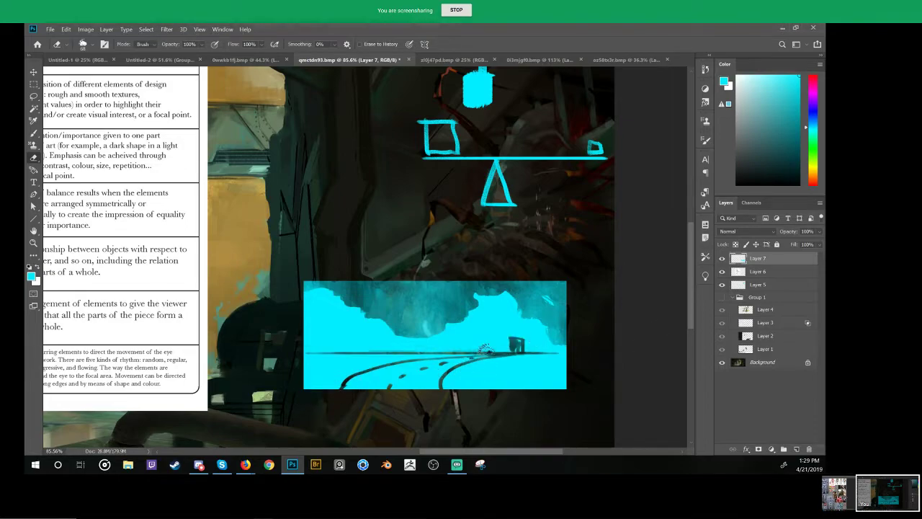
pyautogui.moveTo(483, 359)
pyautogui.keyDown('alt'); pyautogui.mouseDown()
pyautogui.moveTo(481, 374)
pyautogui.moveTo(510, 349)
pyautogui.moveTo(371, 346)
pyautogui.moveTo(438, 351)
pyautogui.mouseUp(); pyautogui.keyUp('alt')
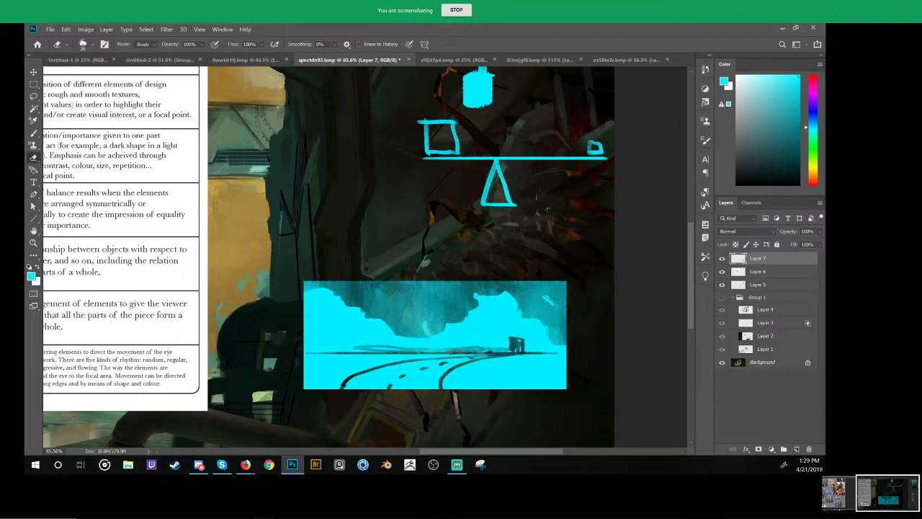
pyautogui.moveTo(324, 352)
pyautogui.mouseDown()
pyautogui.moveTo(364, 349)
pyautogui.moveTo(325, 352)
pyautogui.mouseUp()
pyautogui.moveTo(522, 352)
pyautogui.mouseDown()
pyautogui.moveTo(542, 352)
pyautogui.moveTo(517, 333)
pyautogui.mouseUp()
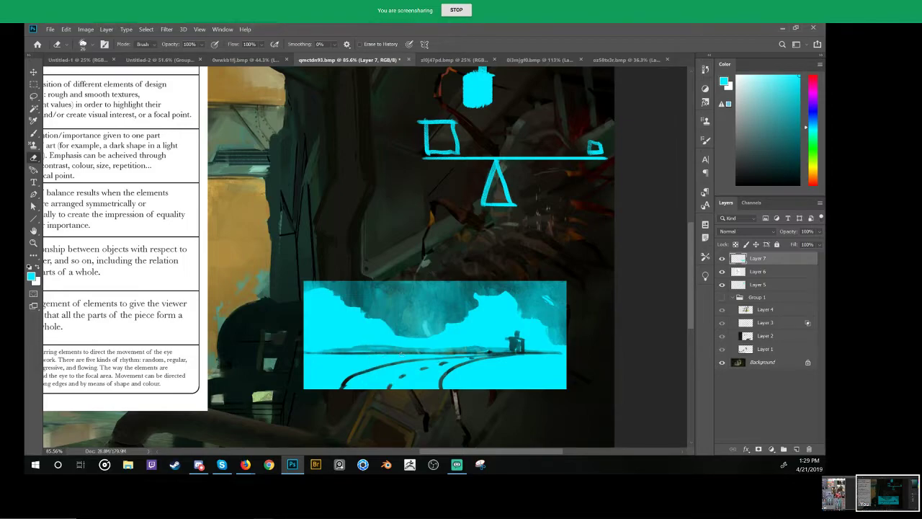
# Step: Examine the Rhythm/Movement entry of the design principles chart and compare the whole chart with the cyan sketches
pyautogui.moveTo(346, 349); pyautogui.dragTo(606, 342)
pyautogui.moveTo(376, 324); pyautogui.dragTo(380, 336)
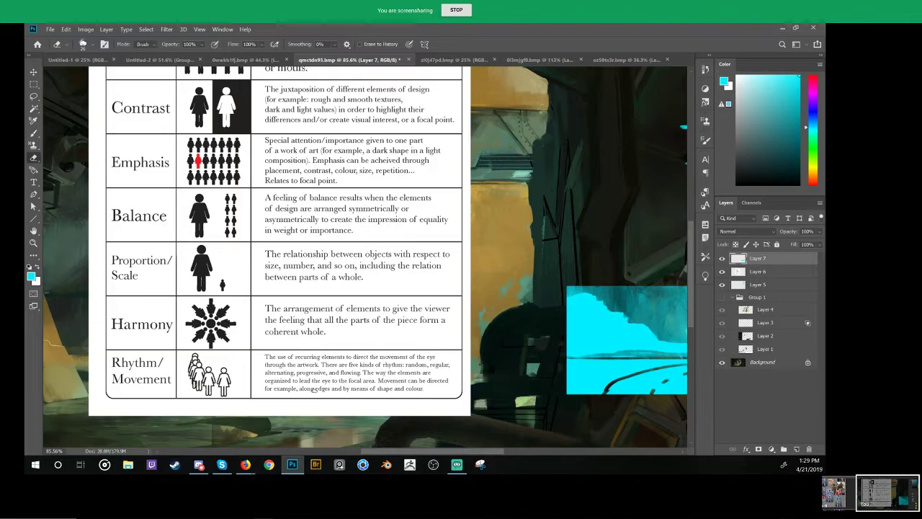
pyautogui.press('z')
pyautogui.moveTo(358, 347); pyautogui.dragTo(328, 360)
pyautogui.moveTo(375, 320); pyautogui.dragTo(333, 355)
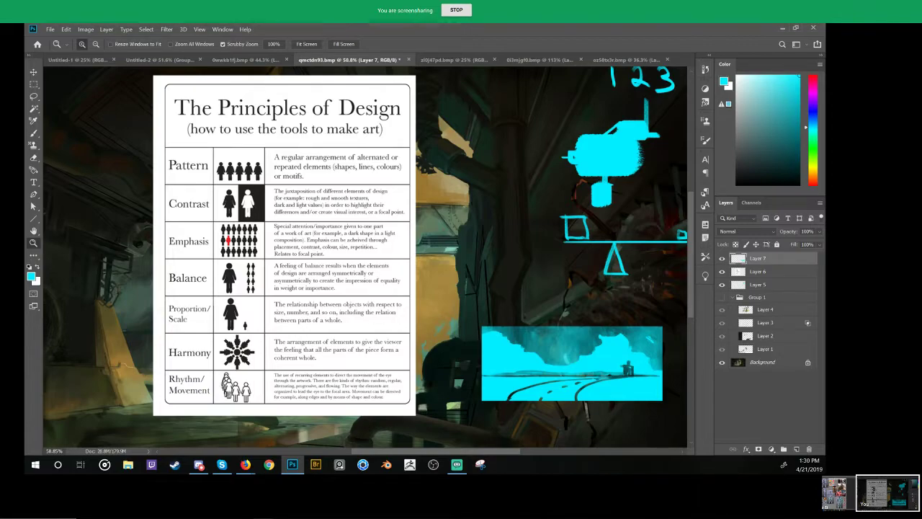
pyautogui.click(264, 192)
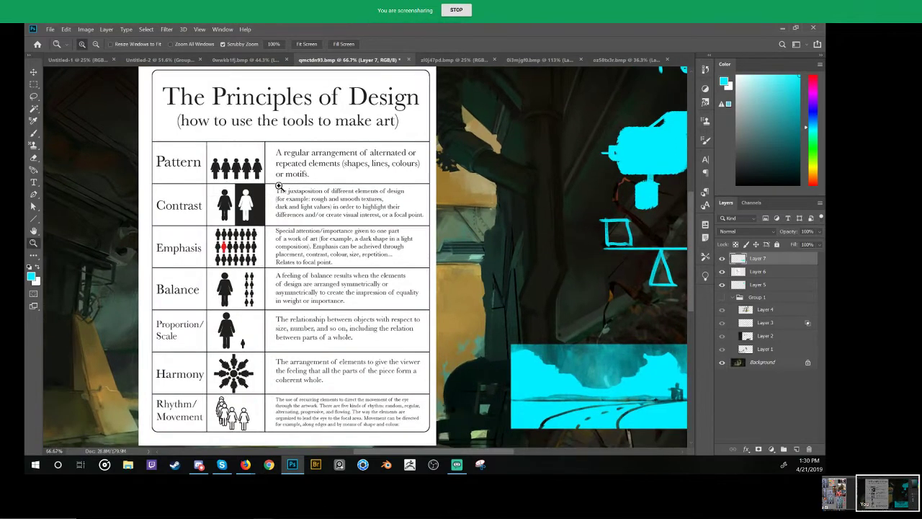
pyautogui.keyDown('alt'); pyautogui.click(279, 186); pyautogui.keyUp('alt')
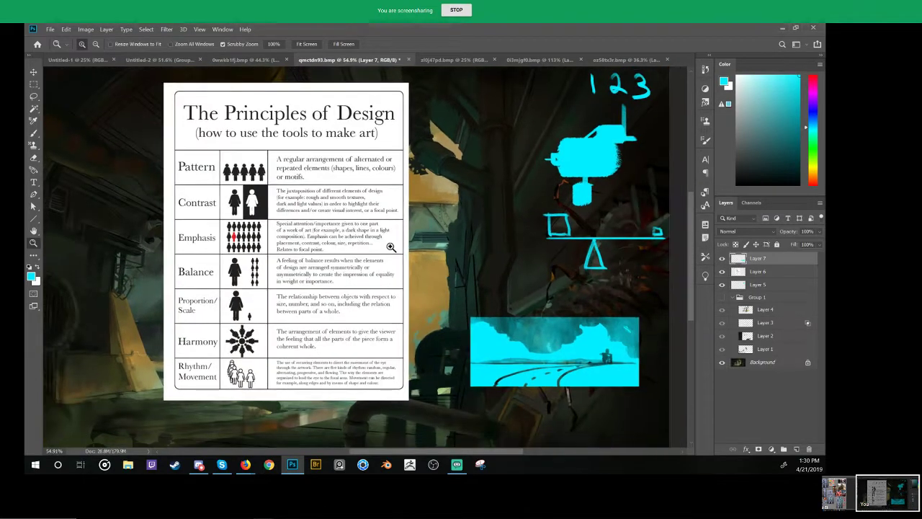
# Step: Select the design principles chart on Layer 6, copy it, and switch to the chat program
pyautogui.hotkey('ctrl', 'c')
pyautogui.press('Return')
pyautogui.click(756, 276)
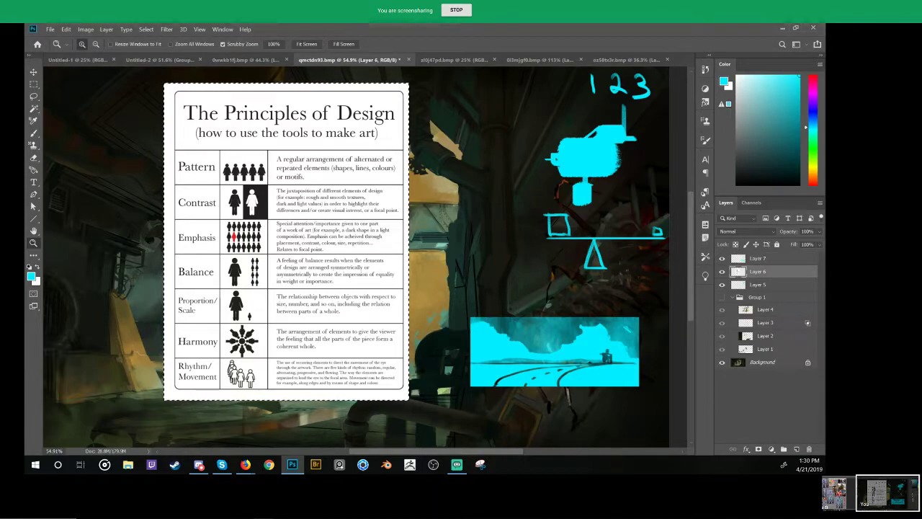
pyautogui.hotkey('alt', 'Tab')
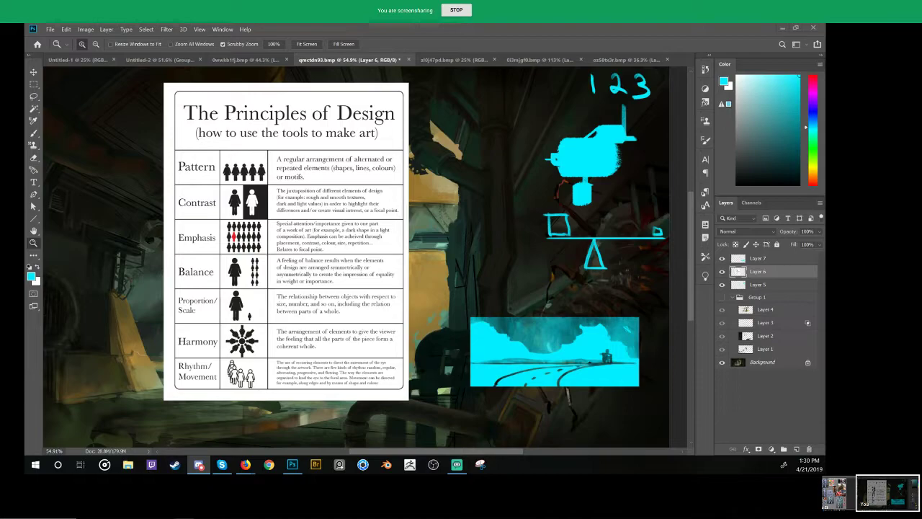
# Step: Return to Photoshop, hide the chart on Layer 6, and toggle Layers 7 and 5 to check which sketches they hold
pyautogui.moveTo(92, 98)
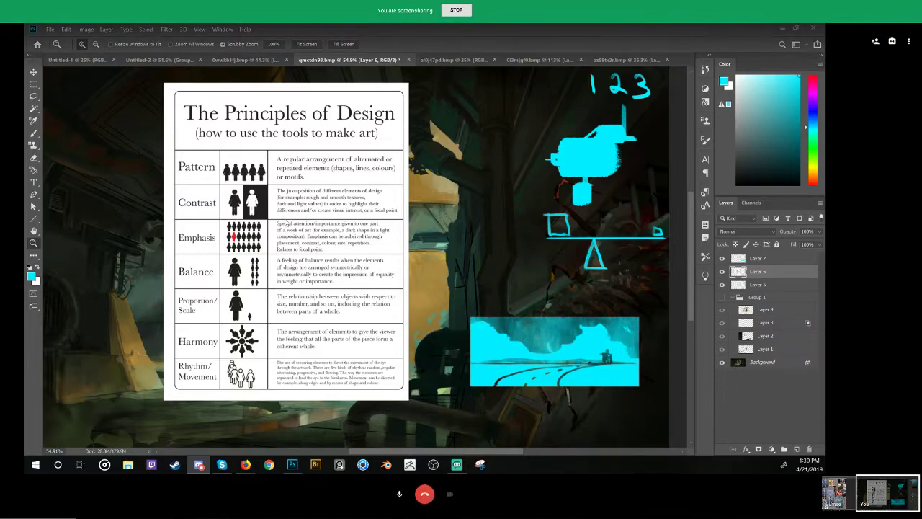
pyautogui.click(266, 197)
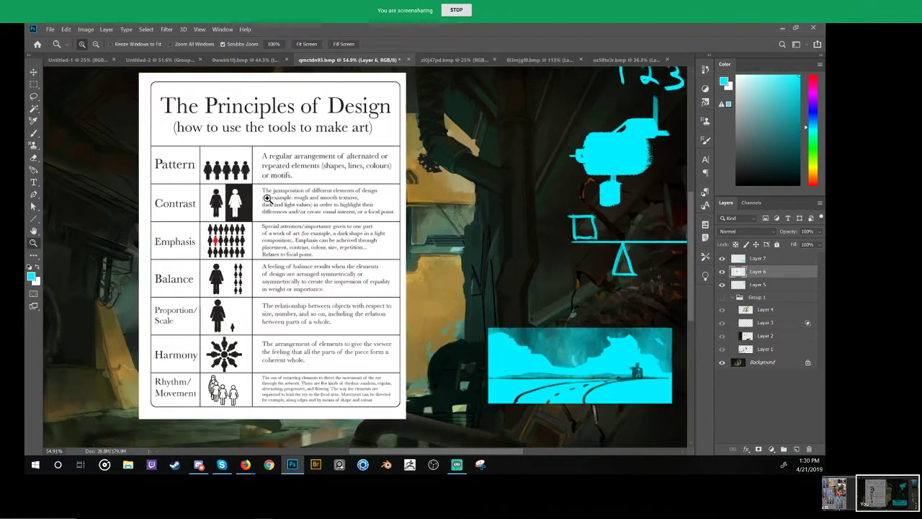
pyautogui.moveTo(267, 198)
pyautogui.mouseDown()
pyautogui.moveTo(279, 205)
pyautogui.moveTo(270, 206)
pyautogui.mouseUp()
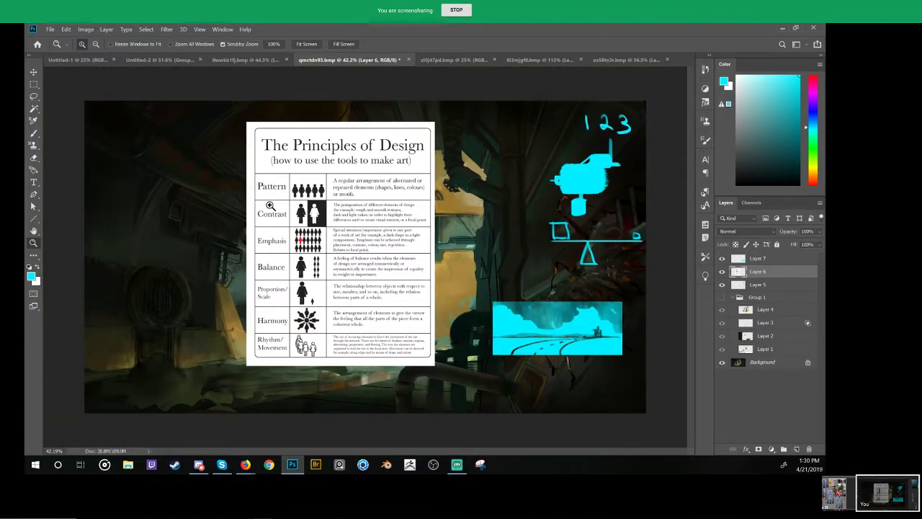
pyautogui.click(721, 272)
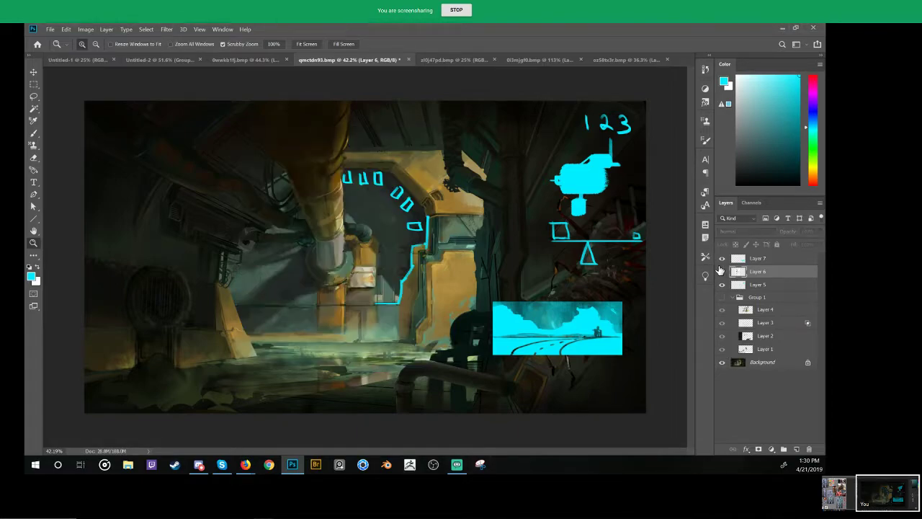
pyautogui.click(722, 258)
pyautogui.click(722, 258)
pyautogui.click(722, 285)
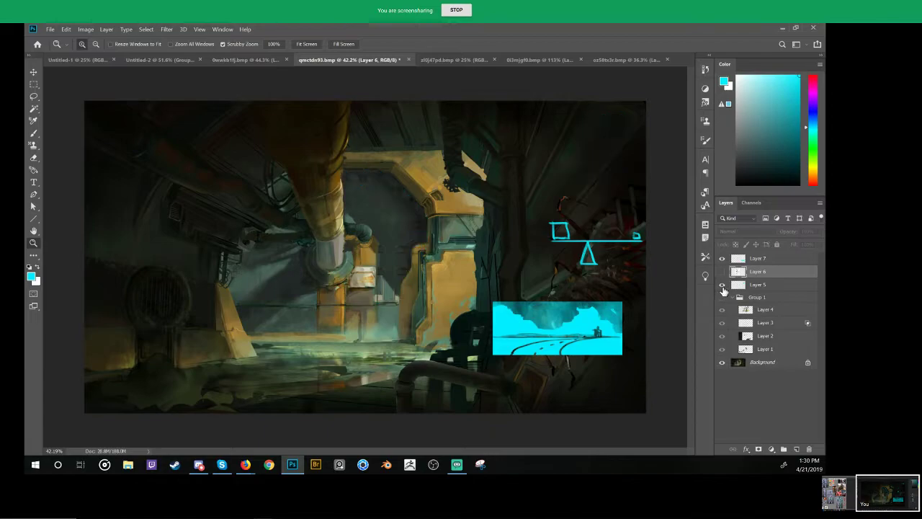
pyautogui.click(722, 286)
# Step: Merge Layer 5 with Layer 7 and hide the combined cyan sketches over the painting
pyautogui.click(762, 285)
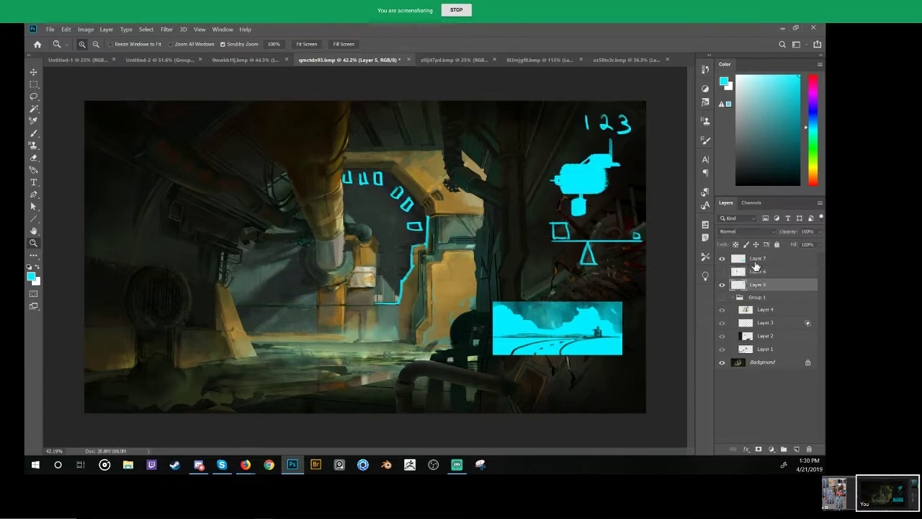
pyautogui.keyDown('ctrl'); pyautogui.click(759, 261); pyautogui.keyUp('ctrl')
pyautogui.hotkey('ctrl', 'e')
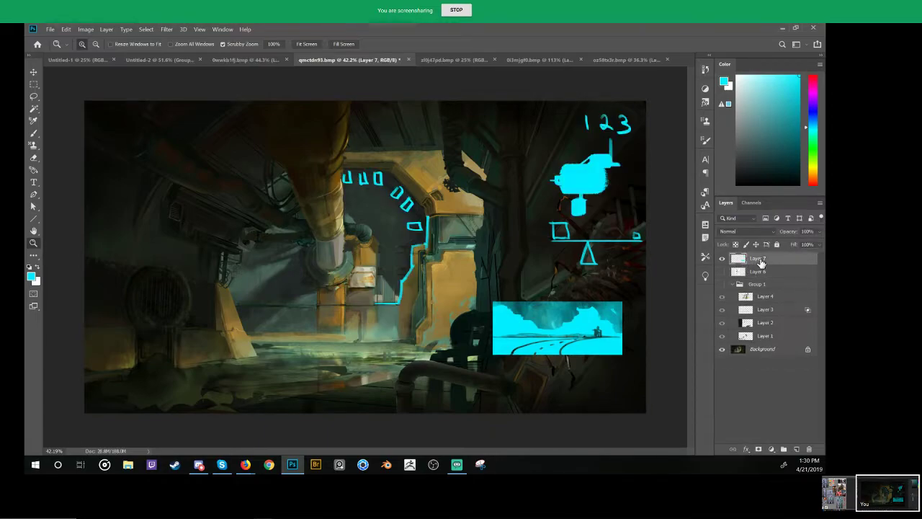
pyautogui.click(721, 261)
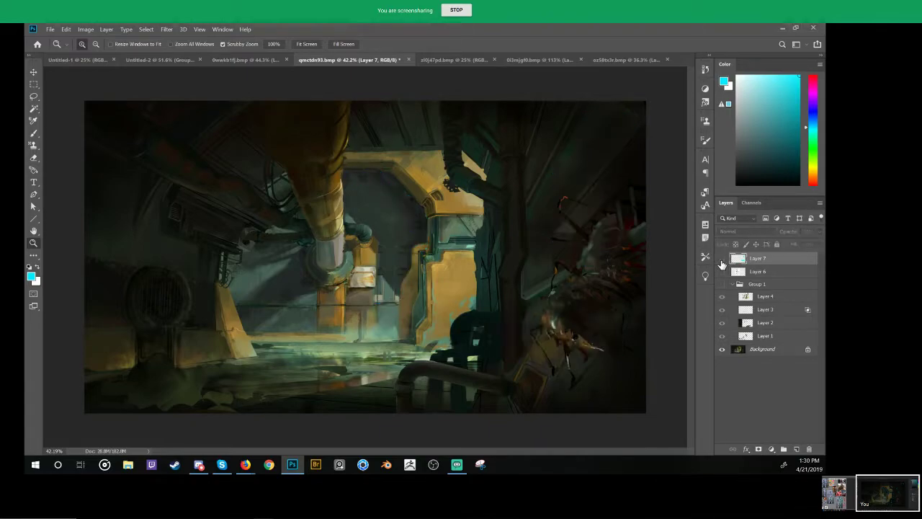
pyautogui.moveTo(403, 223); pyautogui.dragTo(414, 318)
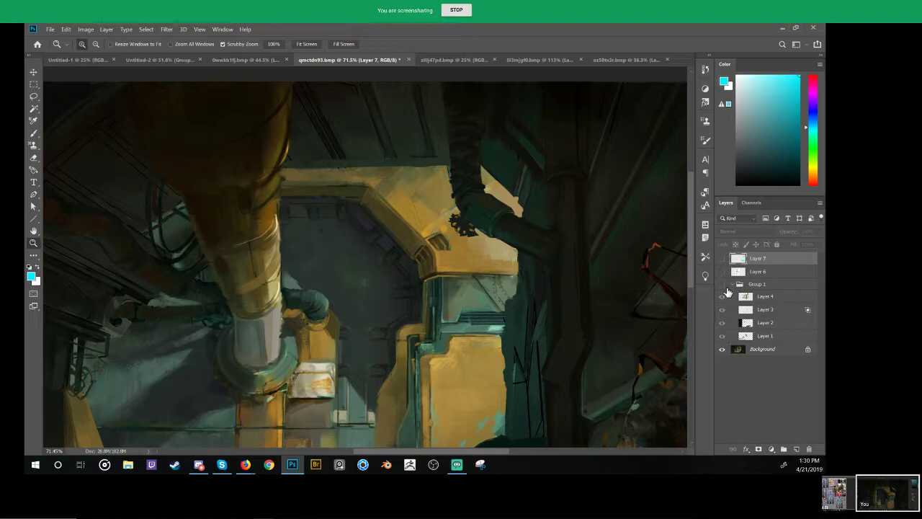
# Step: Toggle Group 1 off and on to compare the paintover with the original corridor painting
pyautogui.scroll(-4, 469, 303)
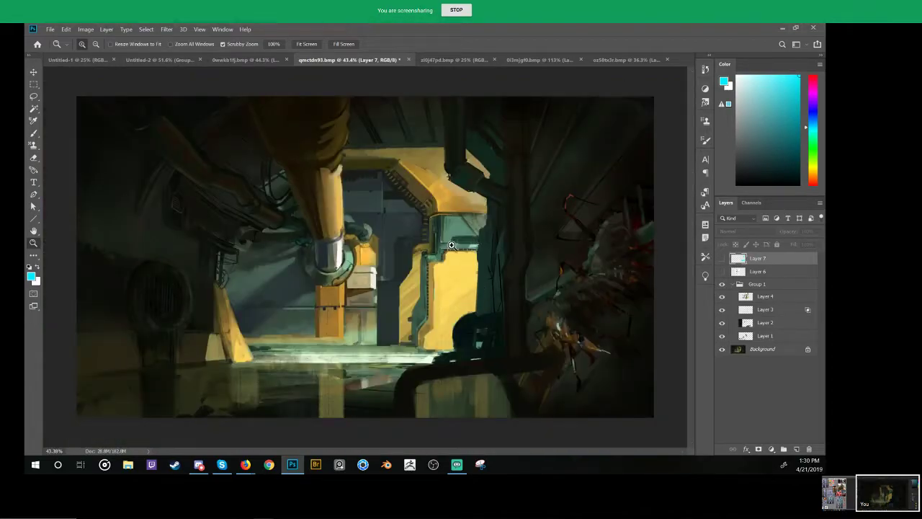
pyautogui.scroll(1, 452, 245)
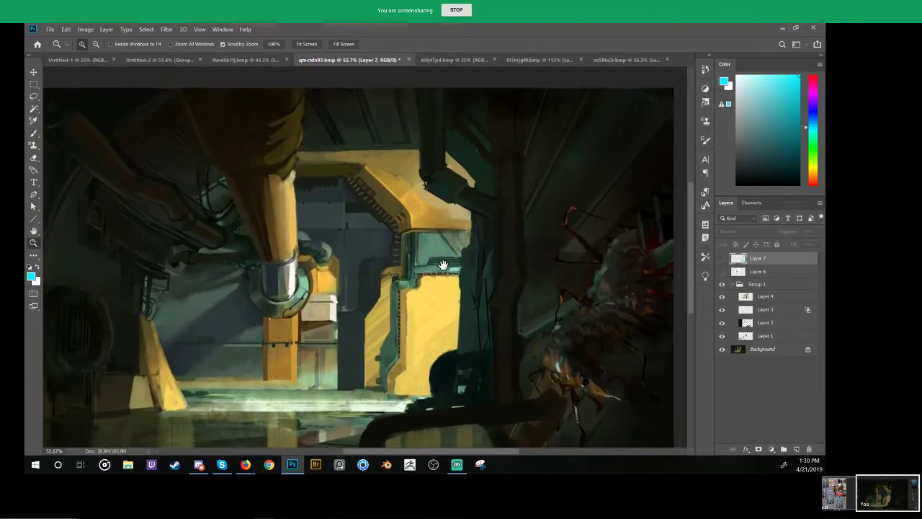
pyautogui.click(722, 297)
pyautogui.click(721, 298)
pyautogui.click(722, 291)
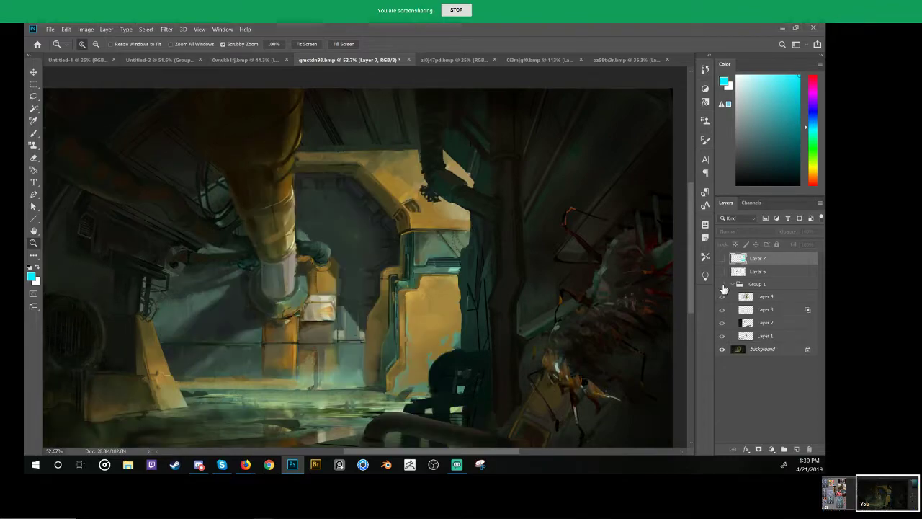
pyautogui.click(722, 291)
pyautogui.click(722, 291)
pyautogui.click(723, 290)
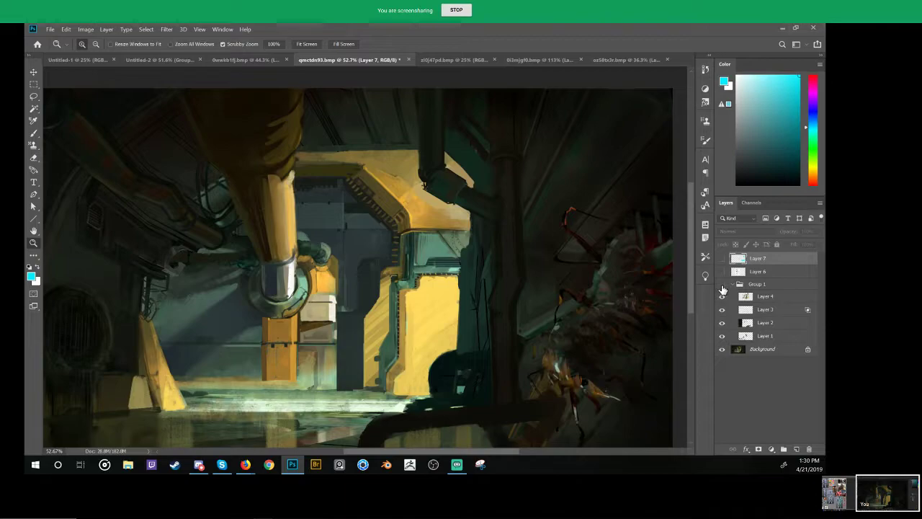
pyautogui.click(723, 291)
pyautogui.click(723, 291)
# Step: Merge Layers 4 through 1 inside Group 1 into one layer and toggle its visibility to check the merged paintover
pyautogui.click(765, 297)
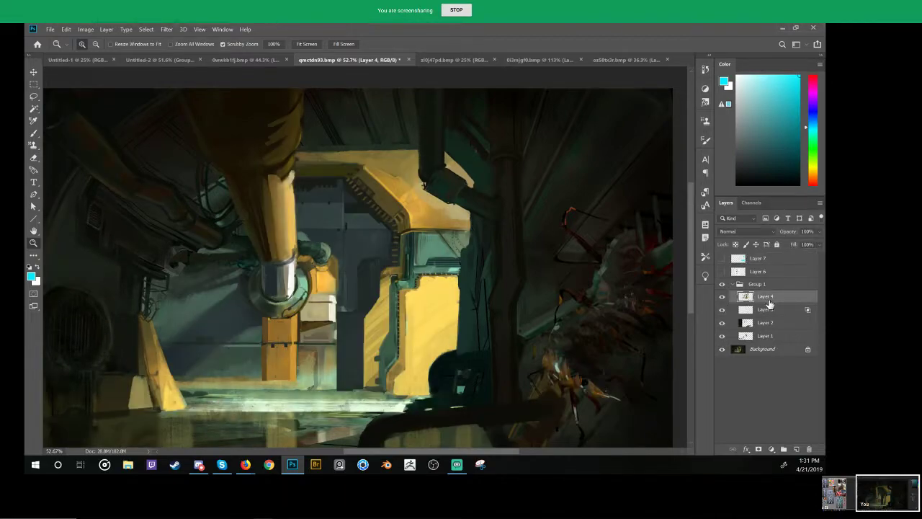
pyautogui.keyDown('shift'); pyautogui.click(765, 335); pyautogui.keyUp('shift')
pyautogui.hotkey('ctrl', 'e')
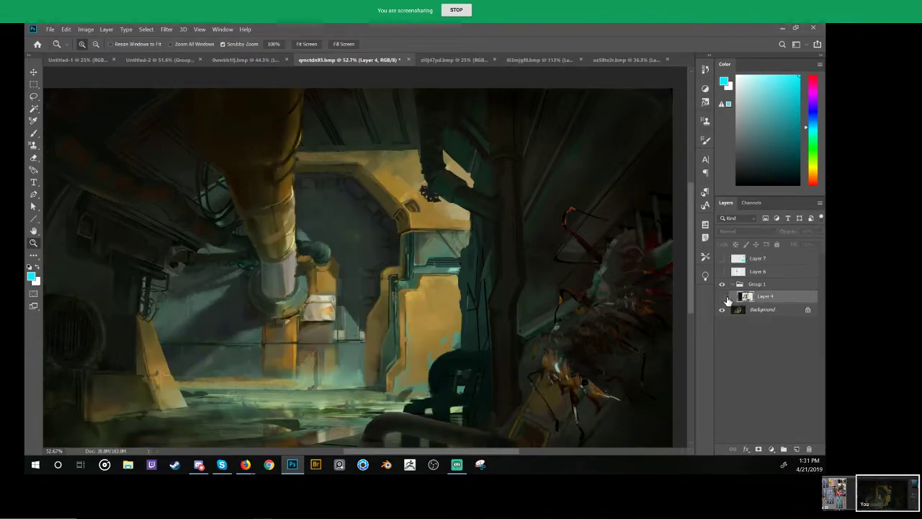
pyautogui.click(723, 296)
pyautogui.click(723, 296)
pyautogui.click(722, 296)
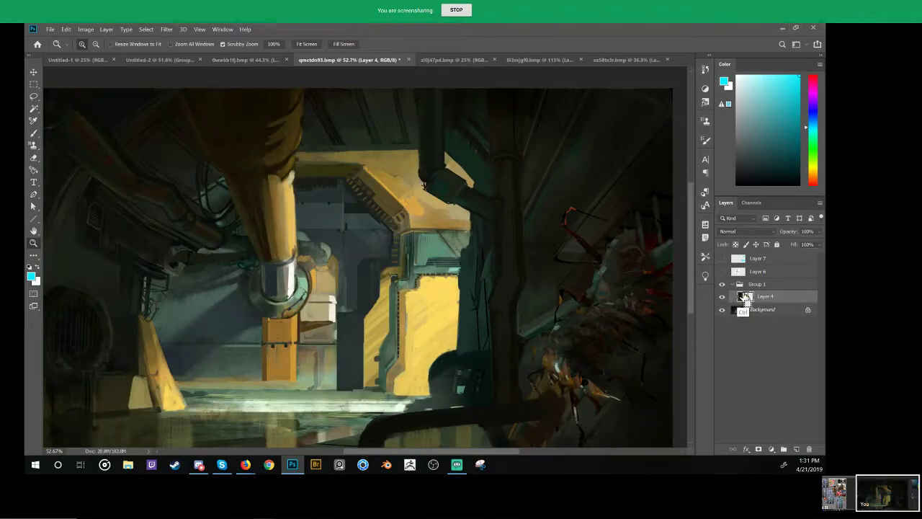
pyautogui.hotkey('ctrl', 'z')
pyautogui.hotkey('ctrl', 'z')
pyautogui.hotkey('ctrl', 'shift', 'z')
pyautogui.hotkey('ctrl', 'shift', 'z')
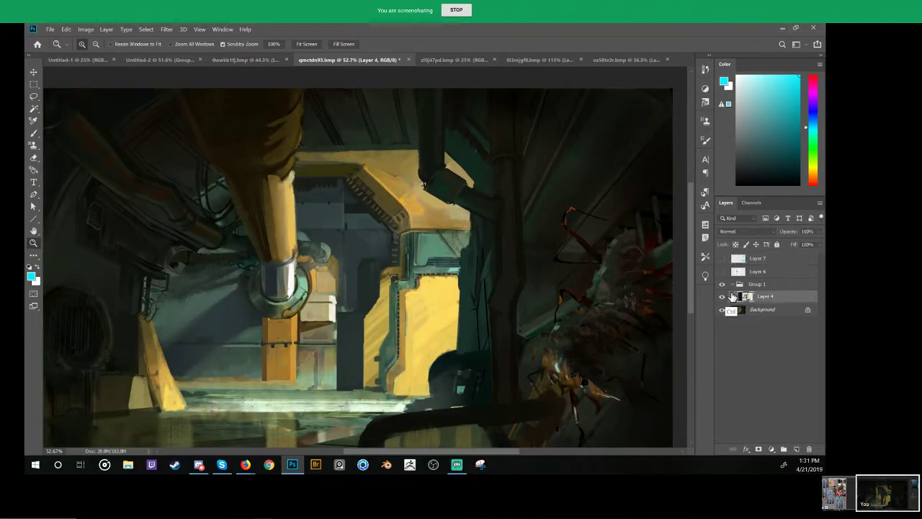
pyautogui.hotkey('ctrl', 'z')
pyautogui.hotkey('ctrl', 'shift', 'z')
# Step: Outline the large yellow door panel with dark brush strokes to demonstrate its shape, and undo the outline
pyautogui.press('b')
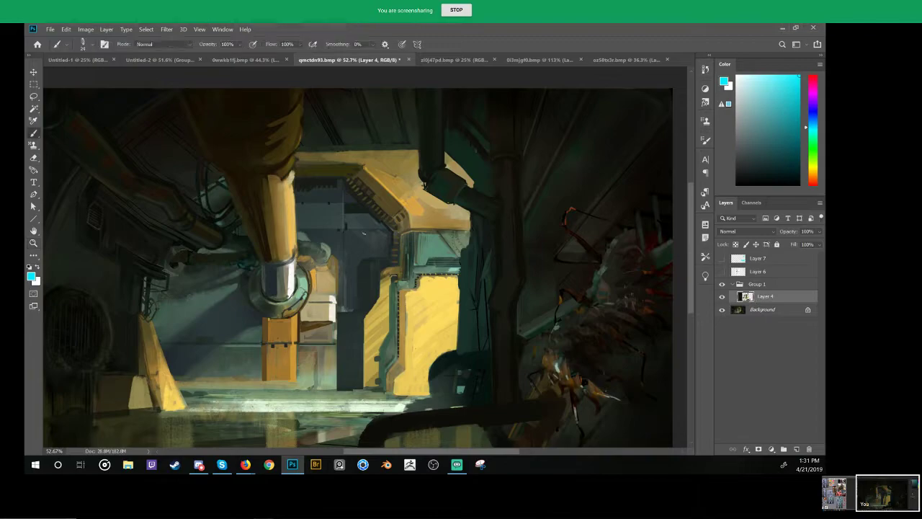
pyautogui.press('alt')
pyautogui.keyDown('alt'); pyautogui.click(365, 266); pyautogui.keyUp('alt')
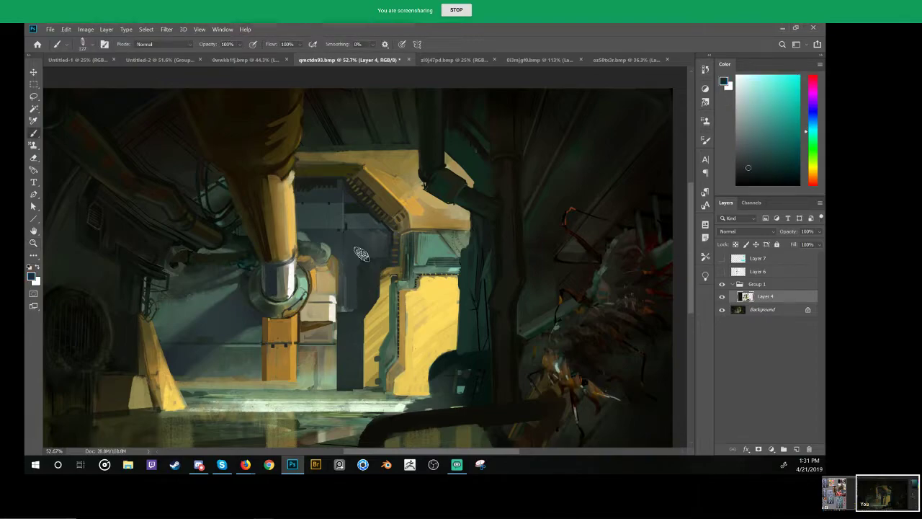
pyautogui.moveTo(374, 310); pyautogui.dragTo(450, 261)
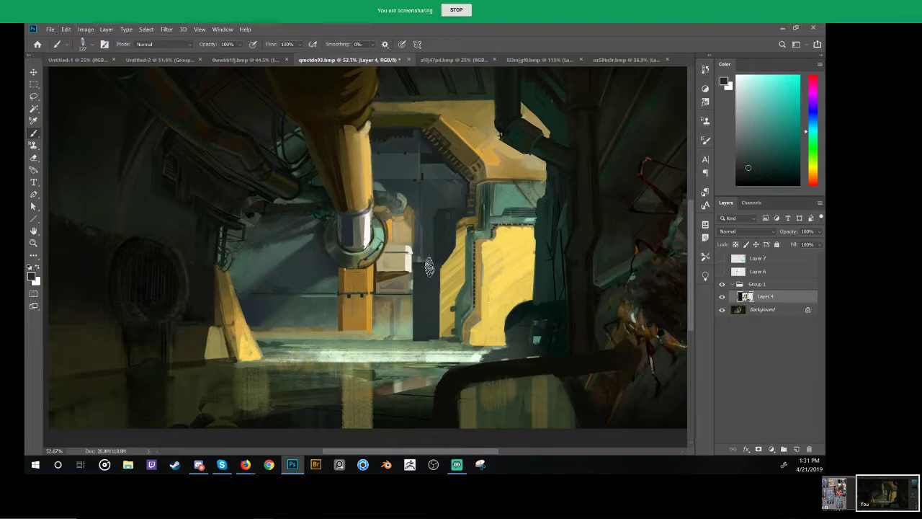
pyautogui.moveTo(288, 294); pyautogui.dragTo(352, 329)
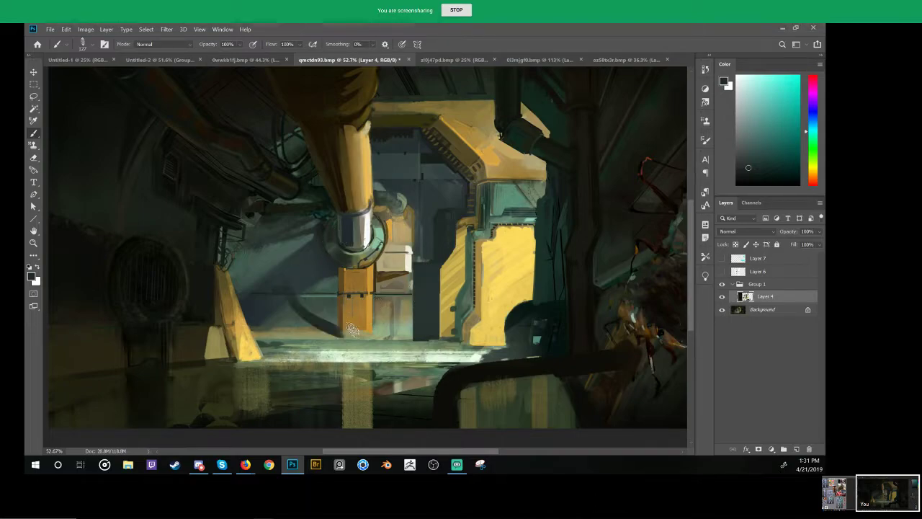
pyautogui.moveTo(398, 235); pyautogui.dragTo(359, 278)
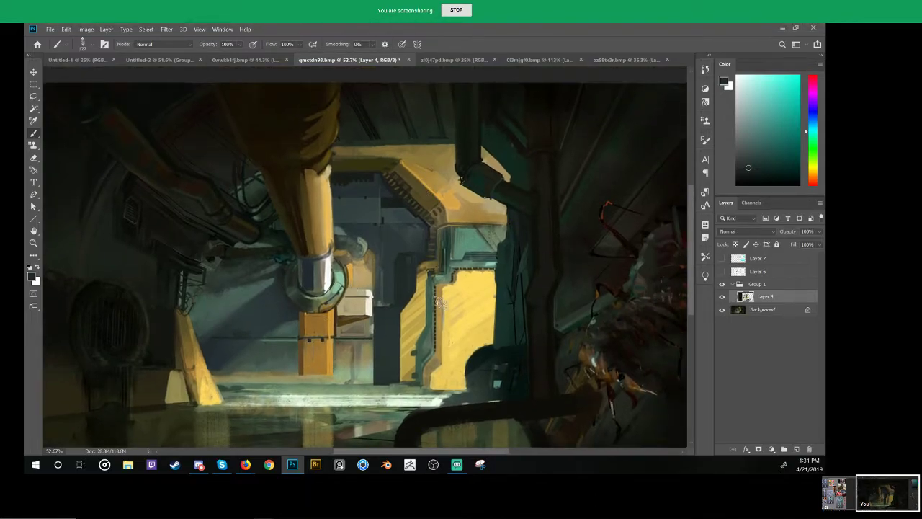
pyautogui.moveTo(458, 319); pyautogui.dragTo(509, 319)
pyautogui.moveTo(510, 320); pyautogui.dragTo(416, 276)
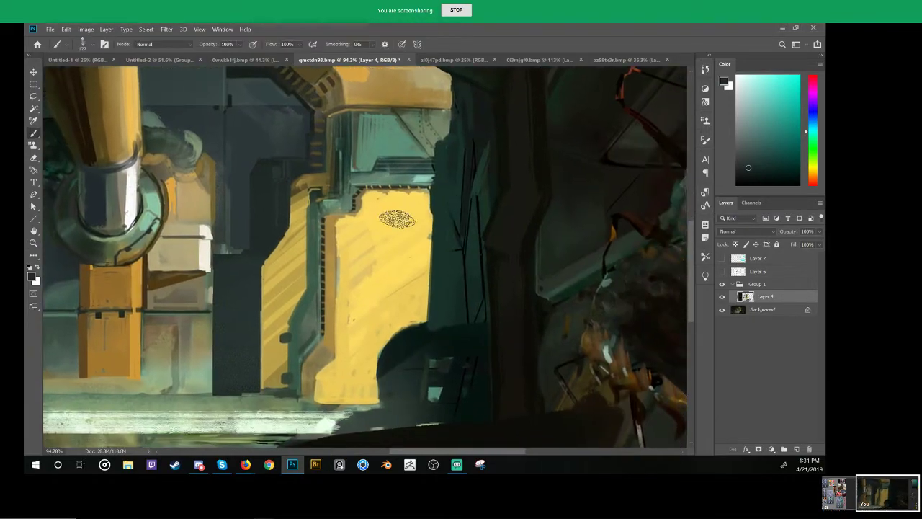
pyautogui.moveTo(396, 219); pyautogui.dragTo(370, 219)
pyautogui.moveTo(431, 191)
pyautogui.mouseDown()
pyautogui.moveTo(361, 195)
pyautogui.moveTo(362, 219)
pyautogui.moveTo(330, 235)
pyautogui.moveTo(325, 382)
pyautogui.moveTo(314, 386)
pyautogui.moveTo(379, 402)
pyautogui.moveTo(393, 333)
pyautogui.moveTo(429, 318)
pyautogui.mouseUp()
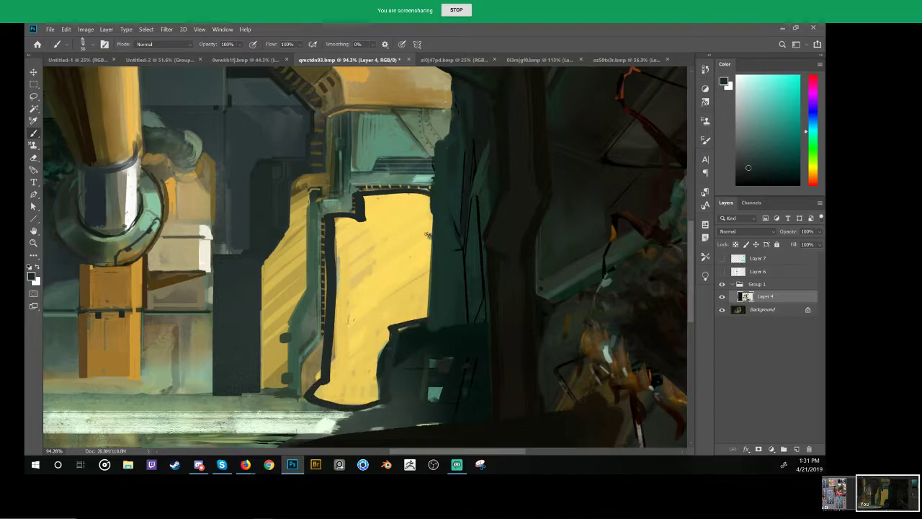
pyautogui.hotkey('ctrl', 'z')
# Step: Try painting small brown marks along the yellow panel's inner edge directly on Layer 4, and undo the strokes
pyautogui.keyDown('alt'); pyautogui.click(354, 207); pyautogui.keyUp('alt')
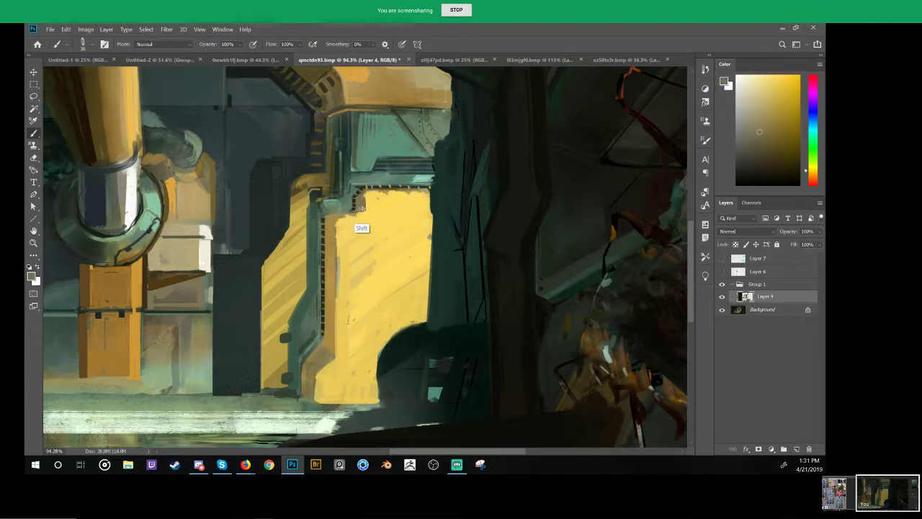
pyautogui.moveTo(360, 213)
pyautogui.mouseDown()
pyautogui.moveTo(333, 215)
pyautogui.moveTo(350, 216)
pyautogui.mouseUp()
pyautogui.keyDown('alt'); pyautogui.click(358, 224); pyautogui.keyUp('alt')
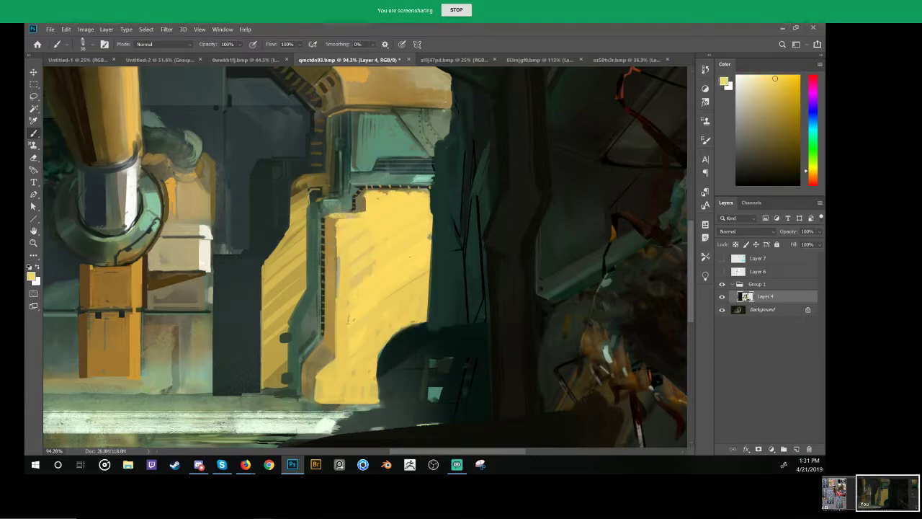
pyautogui.keyDown('alt'); pyautogui.click(359, 206); pyautogui.keyUp('alt')
pyautogui.click(339, 241)
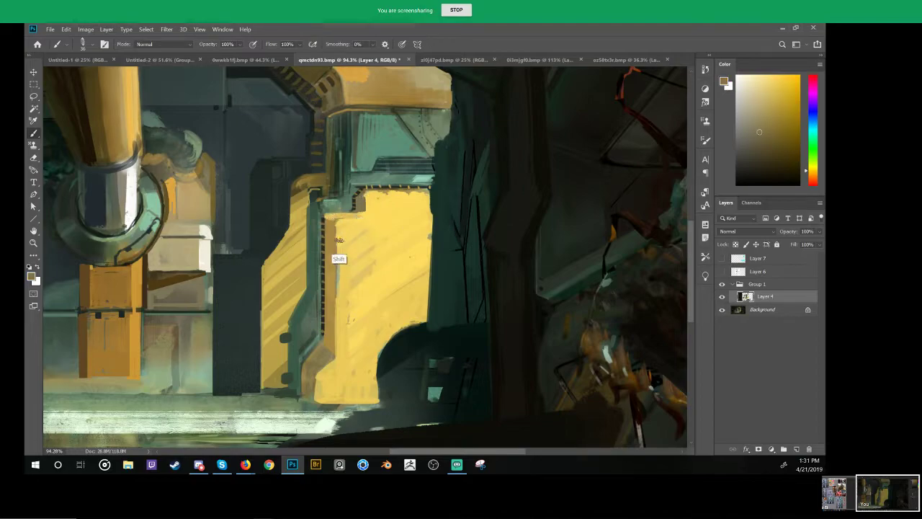
pyautogui.click(336, 341)
pyautogui.keyDown('alt'); pyautogui.click(337, 349); pyautogui.keyUp('alt')
pyautogui.hotkey('ctrl', 'z')
pyautogui.hotkey('ctrl', 'z')
pyautogui.hotkey('ctrl', 'z')
pyautogui.hotkey('ctrl', 'z')
pyautogui.hotkey('ctrl', 'z')
pyautogui.hotkey('ctrl', 'z')
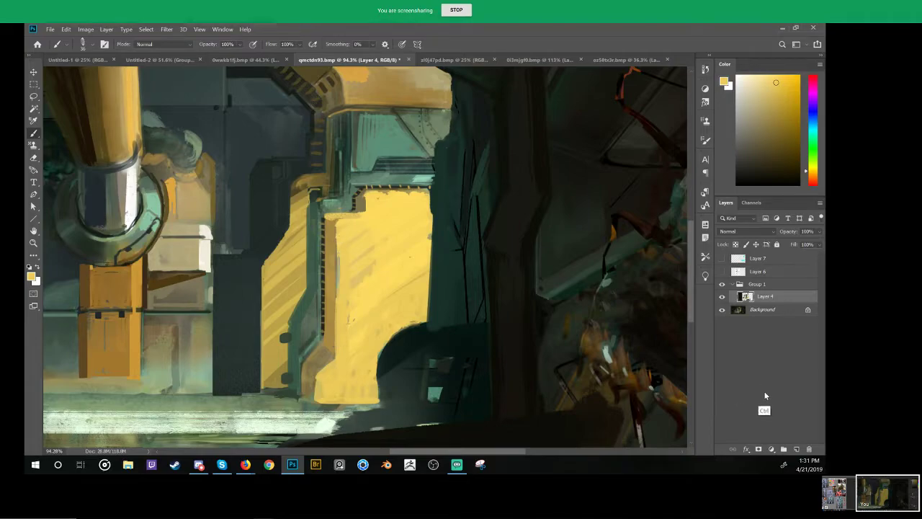
# Step: Add a new layer above Layer 4, paint two brown notches on the yellow panel's left edge, and clean up the yellow between them
pyautogui.click(796, 449)
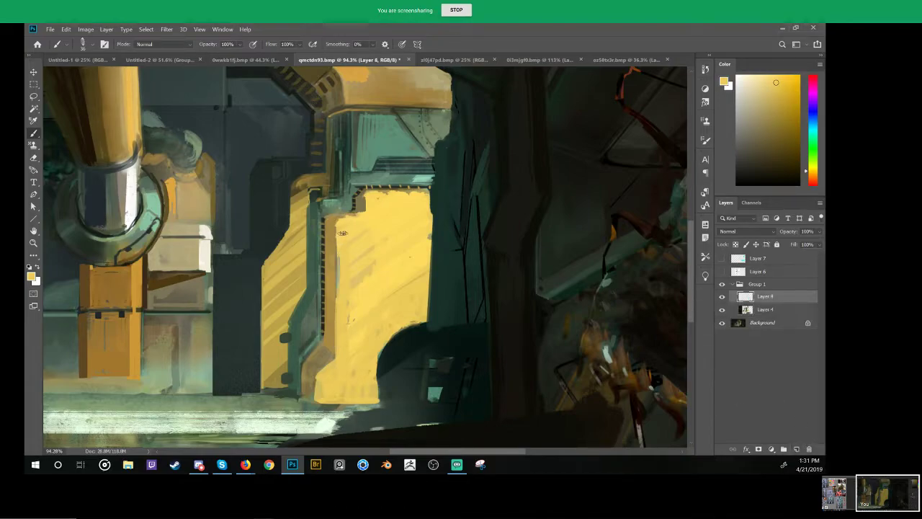
pyautogui.keyDown('alt'); pyautogui.click(360, 204); pyautogui.keyUp('alt')
pyautogui.moveTo(337, 242); pyautogui.dragTo(339, 247)
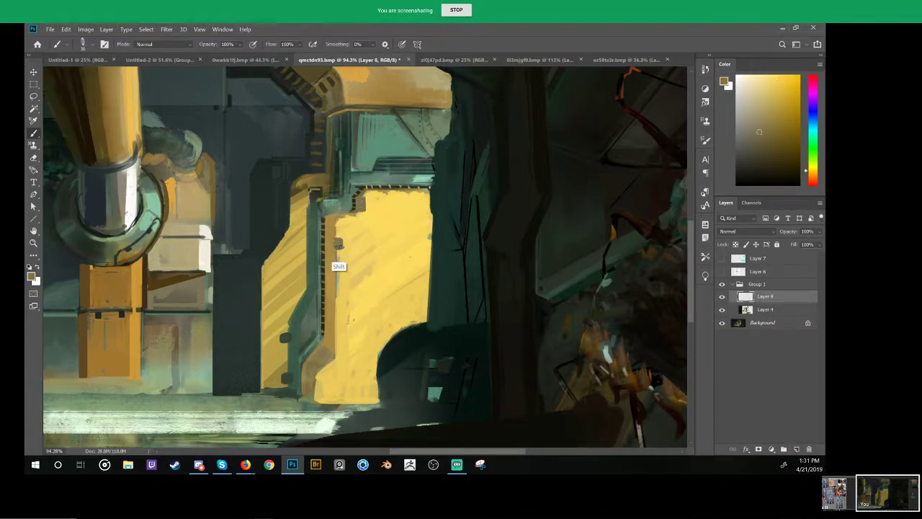
pyautogui.click(338, 332)
pyautogui.keyDown('alt'); pyautogui.click(338, 275); pyautogui.keyUp('alt')
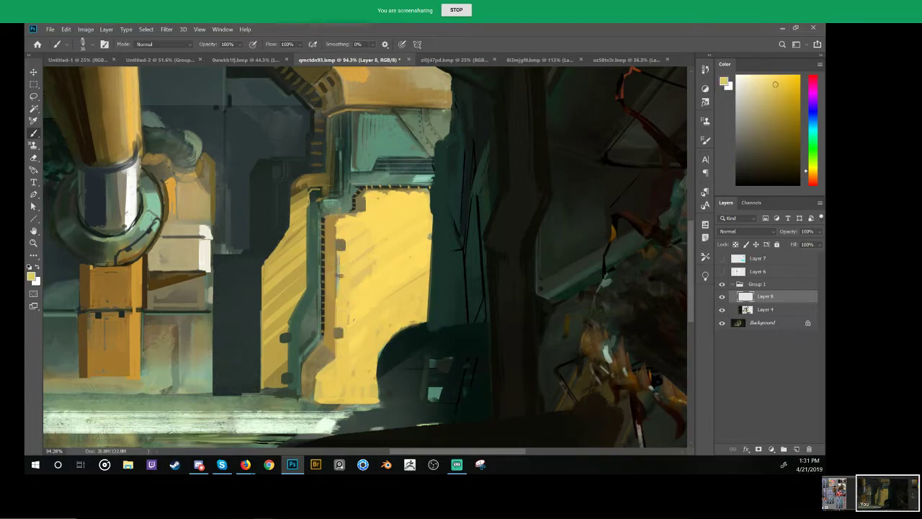
pyautogui.moveTo(340, 256); pyautogui.dragTo(340, 301)
# Step: Set the brush opacity to 99% and paint a thin horizontal brown line across the upper part of the yellow panel
pyautogui.keyDown('alt'); pyautogui.click(342, 246); pyautogui.keyUp('alt')
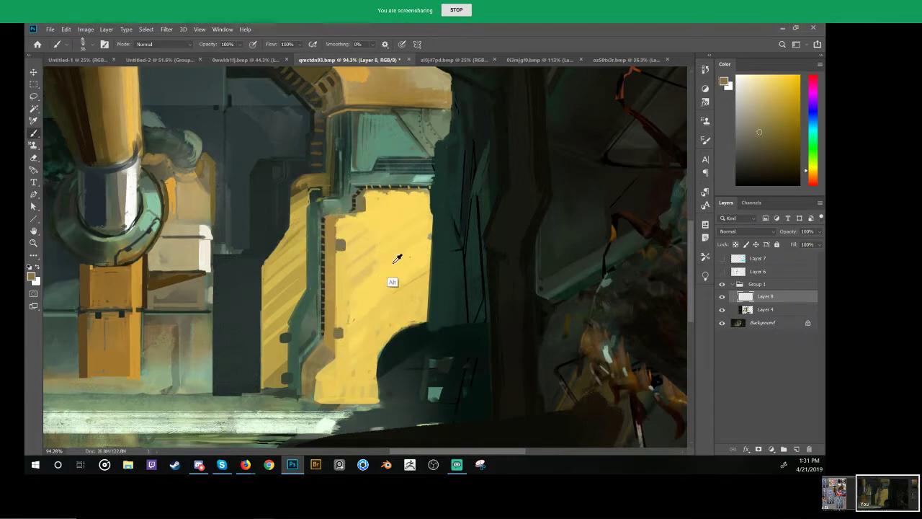
pyautogui.press('9')
pyautogui.press('9')
pyautogui.moveTo(416, 234); pyautogui.dragTo(384, 235)
pyautogui.hotkey('ctrl', 'z')
pyautogui.keyDown('alt'); pyautogui.click(339, 228); pyautogui.keyUp('alt')
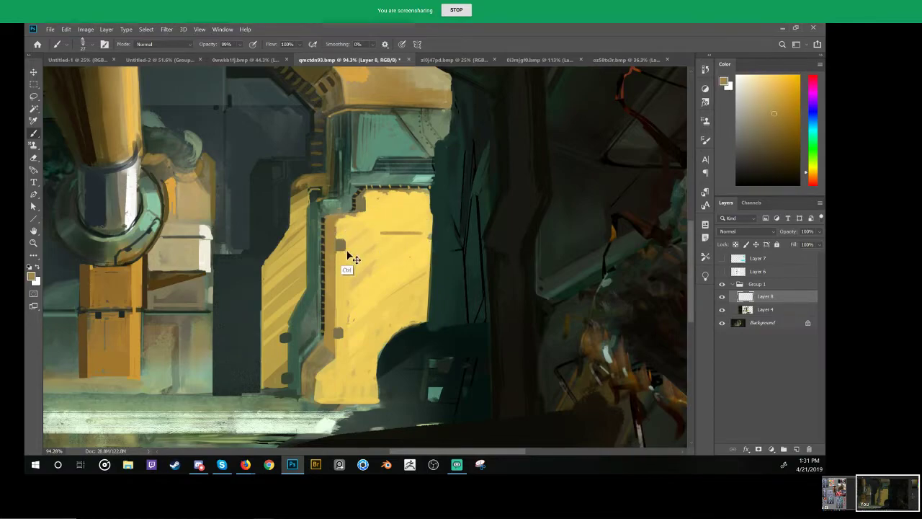
pyautogui.moveTo(419, 238); pyautogui.dragTo(368, 241)
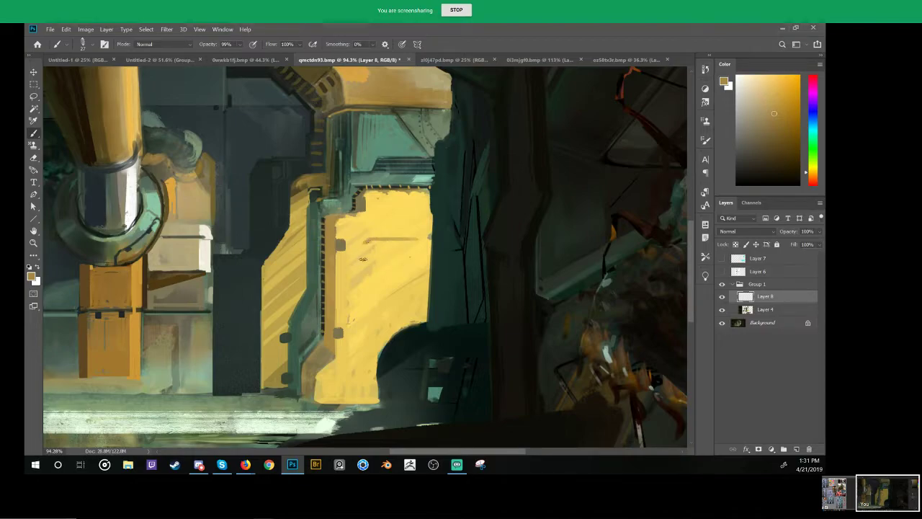
# Step: Paint pale yellow highlights for the left and bottom edges of an inset rectangle below the brown line
pyautogui.click(774, 80)
pyautogui.click(753, 76)
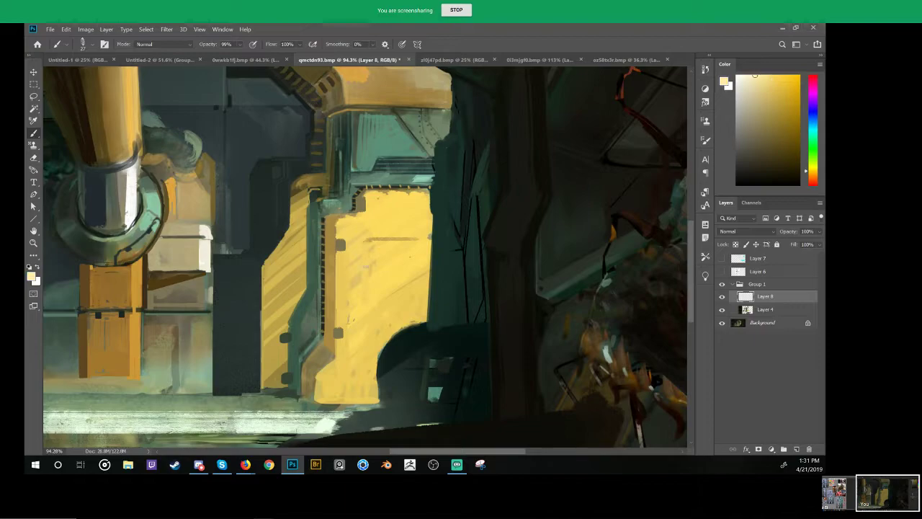
pyautogui.moveTo(365, 247); pyautogui.dragTo(367, 313)
pyautogui.hotkey('ctrl', 'z')
pyautogui.moveTo(365, 245); pyautogui.dragTo(365, 297)
pyautogui.keyDown('shift'); pyautogui.click(365, 309); pyautogui.keyUp('shift')
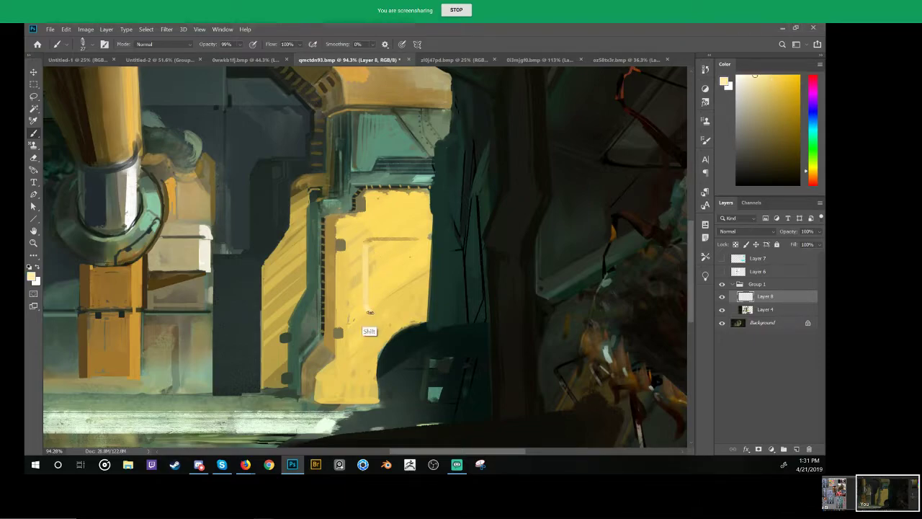
pyautogui.keyDown('shift'); pyautogui.click(408, 316); pyautogui.keyUp('shift')
# Step: Close the inset rectangle on the yellow panel with a darker brownish-yellow right edge
pyautogui.keyDown('alt'); pyautogui.click(384, 240); pyautogui.keyUp('alt')
pyautogui.moveTo(415, 240); pyautogui.dragTo(421, 300)
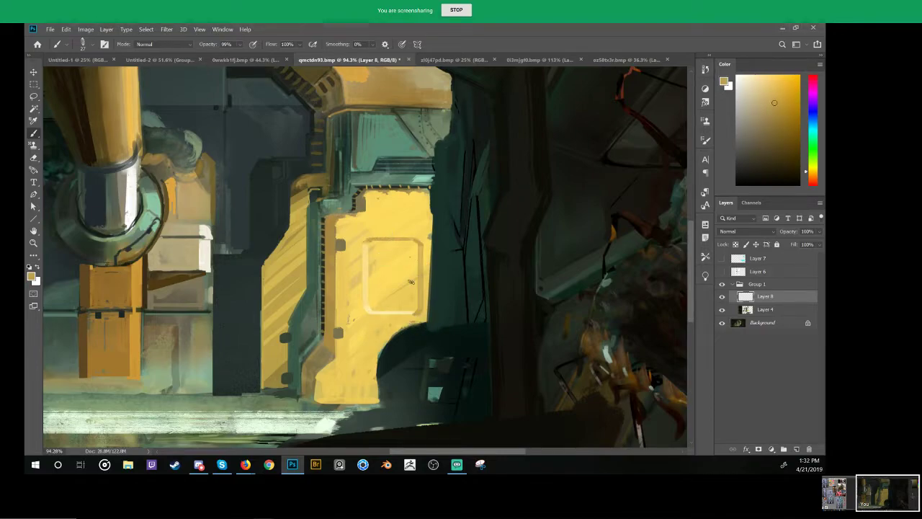
pyautogui.keyDown('alt'); pyautogui.click(413, 295); pyautogui.keyUp('alt')
pyautogui.keyDown('alt'); pyautogui.click(370, 308); pyautogui.keyUp('alt')
pyautogui.press('shift')
# Step: Paint a lighter yellow edge along the yellow panel's upper-left step, beside the row of dark teeth
pyautogui.keyDown('alt'); pyautogui.click(333, 226); pyautogui.keyUp('alt')
pyautogui.moveTo(347, 214); pyautogui.dragTo(363, 214)
pyautogui.keyDown('alt'); pyautogui.click(365, 265); pyautogui.keyUp('alt')
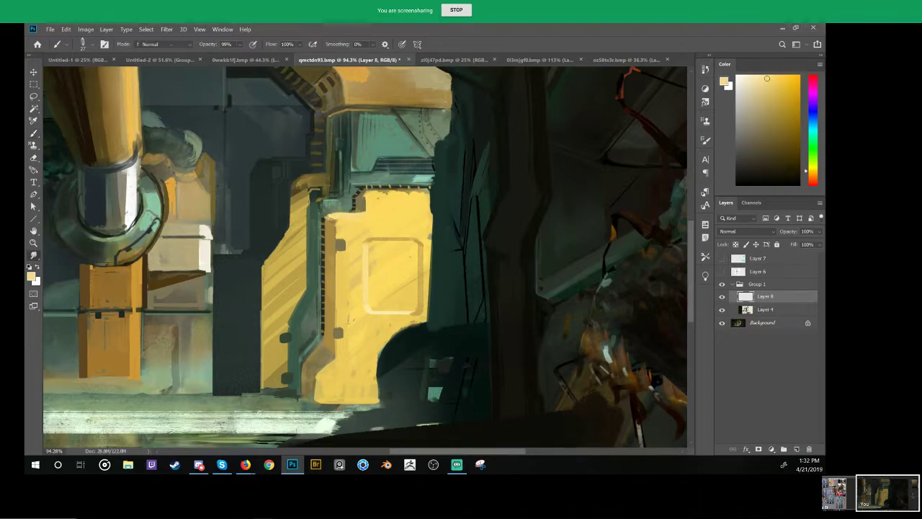
pyautogui.press('r')
pyautogui.press('b')
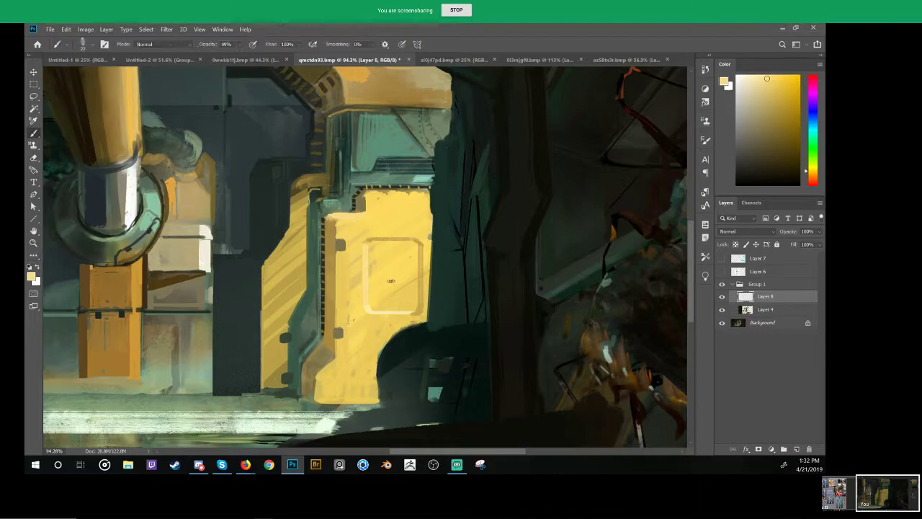
pyautogui.moveTo(402, 286)
pyautogui.mouseDown()
pyautogui.moveTo(326, 368)
pyautogui.moveTo(380, 351)
pyautogui.moveTo(405, 327)
pyautogui.mouseUp()
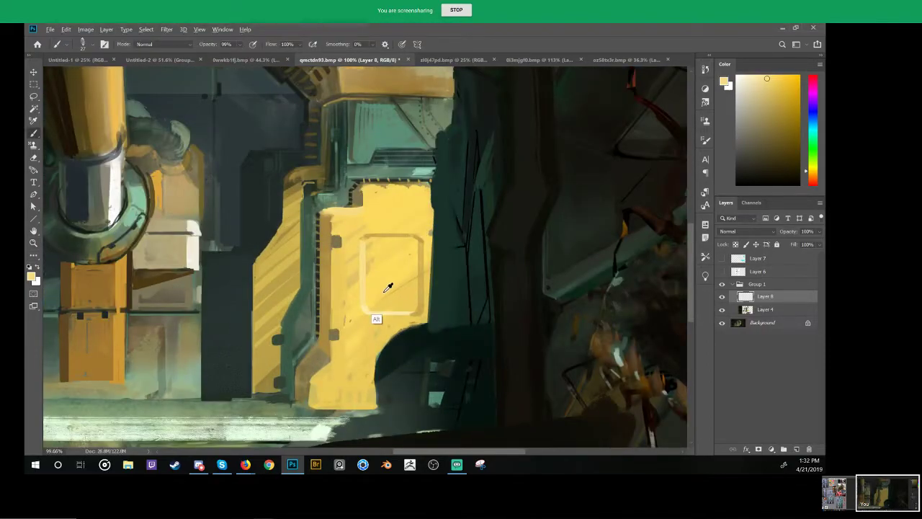
pyautogui.moveTo(386, 292); pyautogui.dragTo(372, 297)
# Step: Paint a thin olive-brown horizontal line from the yellow panel's left edge into the upper part of the inset rectangle
pyautogui.keyDown('alt'); pyautogui.click(336, 241); pyautogui.keyUp('alt')
pyautogui.hotkey('ctrl', 'z')
pyautogui.hotkey('ctrl', 'z')
pyautogui.hotkey('ctrl', 'z')
pyautogui.moveTo(334, 250); pyautogui.dragTo(396, 255)
pyautogui.hotkey('ctrl', 'z')
pyautogui.moveTo(332, 251); pyautogui.dragTo(409, 260)
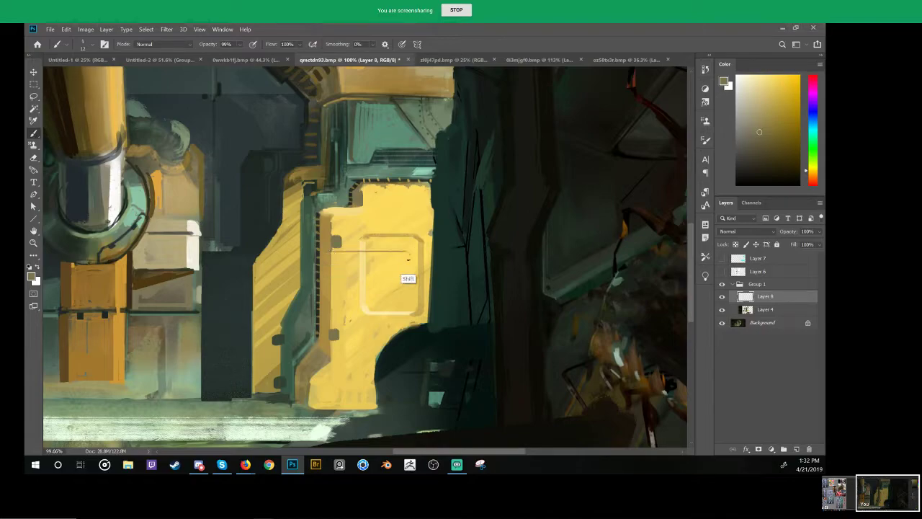
# Step: Paint a second thin olive-brown line across the lower part of the inset rectangle and join both lines with a vertical right edge
pyautogui.click(332, 299)
pyautogui.keyDown('shift'); pyautogui.click(380, 300); pyautogui.keyUp('shift')
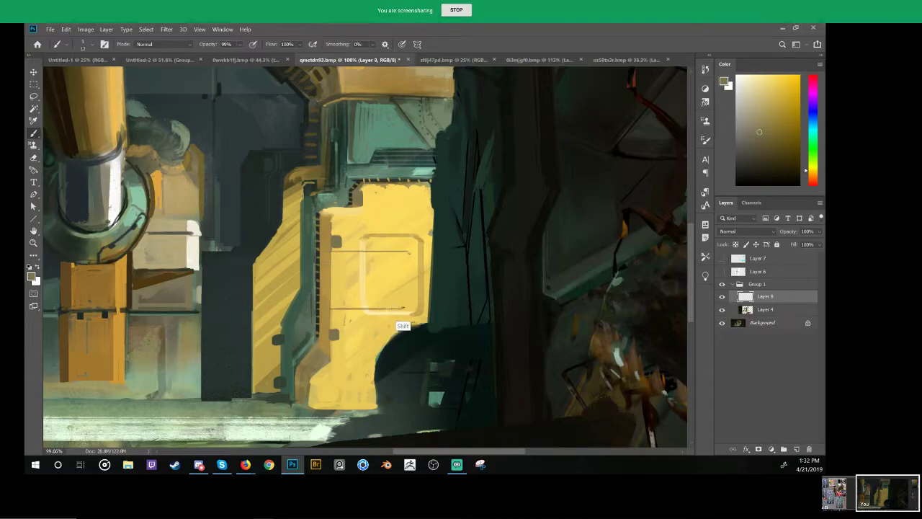
pyautogui.keyDown('shift'); pyautogui.click(406, 301); pyautogui.keyUp('shift')
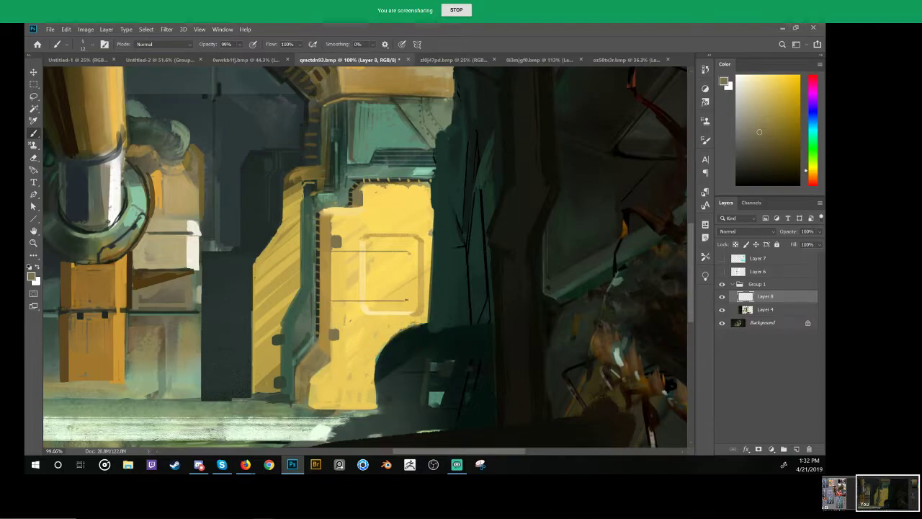
pyautogui.keyDown('shift'); pyautogui.click(408, 252); pyautogui.keyUp('shift')
# Step: Darken the left ends of both thin lines where they cross the yellow panel's brown side strip
pyautogui.keyDown('alt'); pyautogui.click(319, 272); pyautogui.keyUp('alt')
pyautogui.keyDown('shift'); pyautogui.click(320, 251); pyautogui.keyUp('shift')
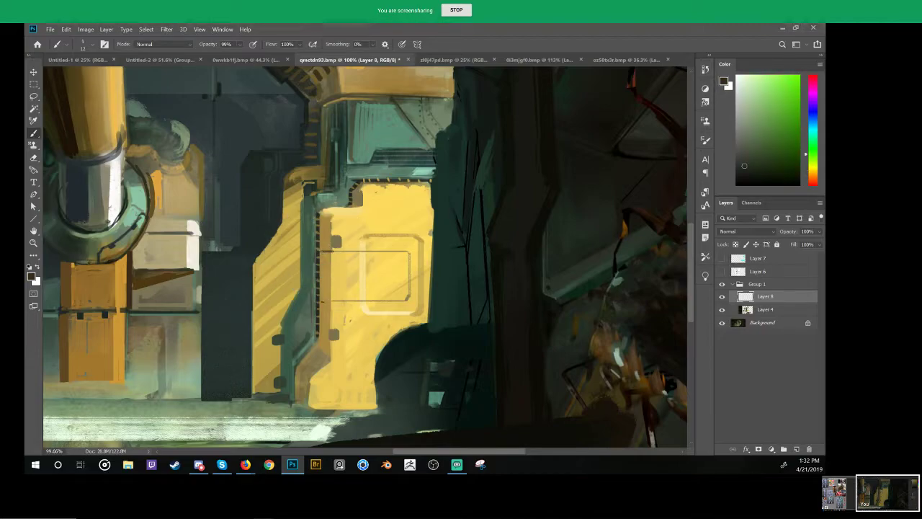
pyautogui.keyDown('shift'); pyautogui.click(331, 301); pyautogui.keyUp('shift')
# Step: Paint two small dark notches inside the line frame's right edge and cut into them with the panel's yellow
pyautogui.moveTo(408, 252); pyautogui.dragTo(402, 257)
pyautogui.hotkey('ctrl', 'z')
pyautogui.hotkey('ctrl', 'z')
pyautogui.hotkey('ctrl', 'z')
pyautogui.moveTo(404, 295); pyautogui.dragTo(442, 248)
pyautogui.keyDown('alt'); pyautogui.click(420, 233); pyautogui.keyUp('alt')
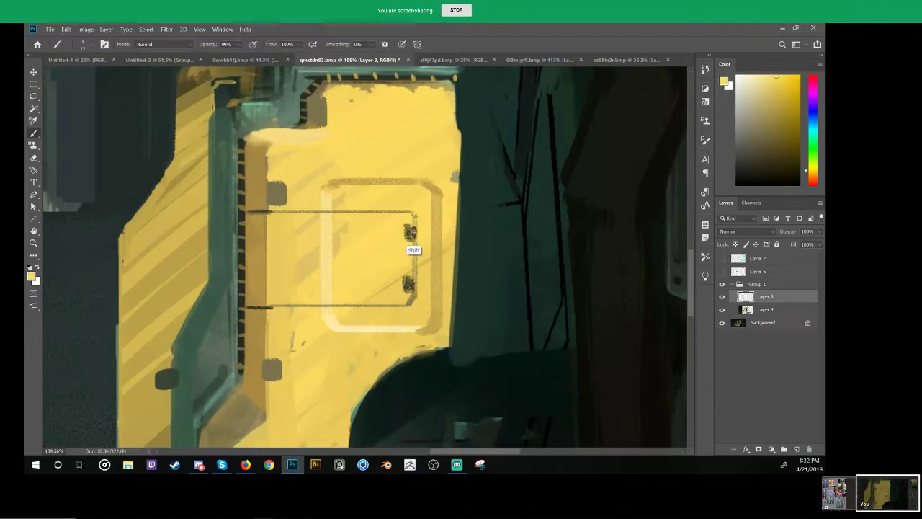
pyautogui.click(410, 232)
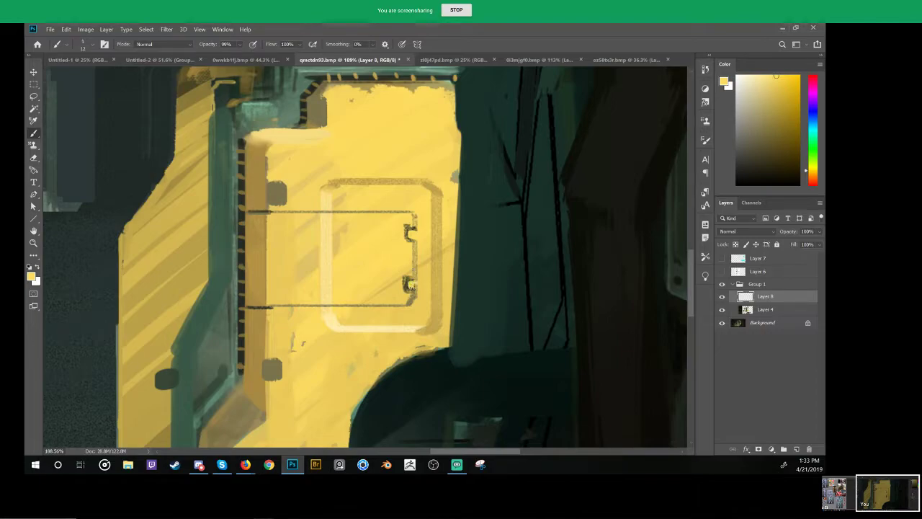
# Step: Touch up the upper line's left end over the brown side strip with a sampled dark brown
pyautogui.keyDown('alt'); pyautogui.click(251, 212); pyautogui.keyUp('alt')
pyautogui.keyDown('alt'); pyautogui.click(250, 212); pyautogui.keyUp('alt')
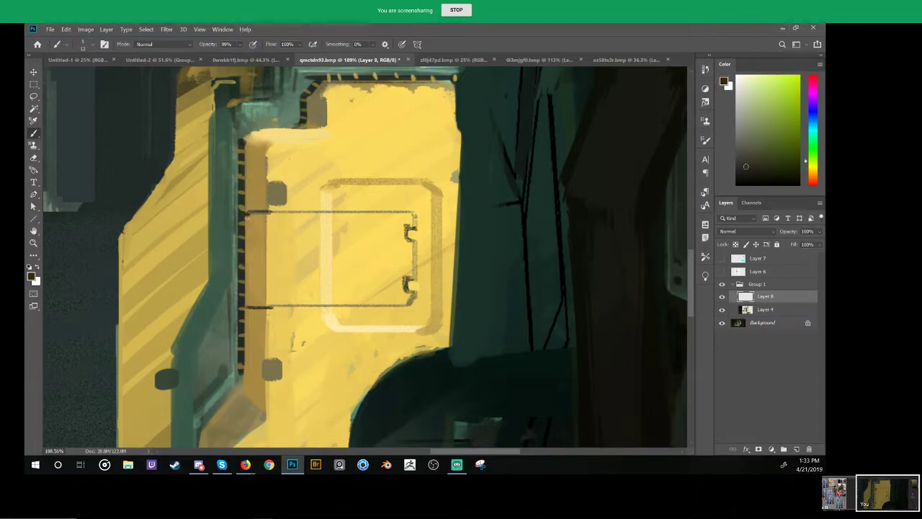
pyautogui.click(247, 217)
pyautogui.moveTo(247, 219)
pyautogui.mouseDown()
pyautogui.moveTo(249, 307)
pyautogui.moveTo(251, 211)
pyautogui.mouseUp()
pyautogui.press('z')
pyautogui.moveTo(408, 296); pyautogui.dragTo(357, 315)
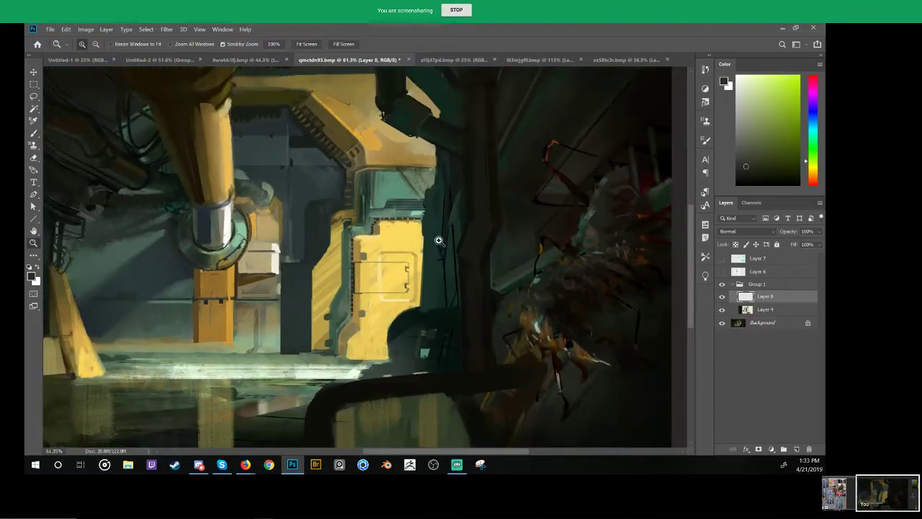
pyautogui.moveTo(380, 266); pyautogui.dragTo(418, 268)
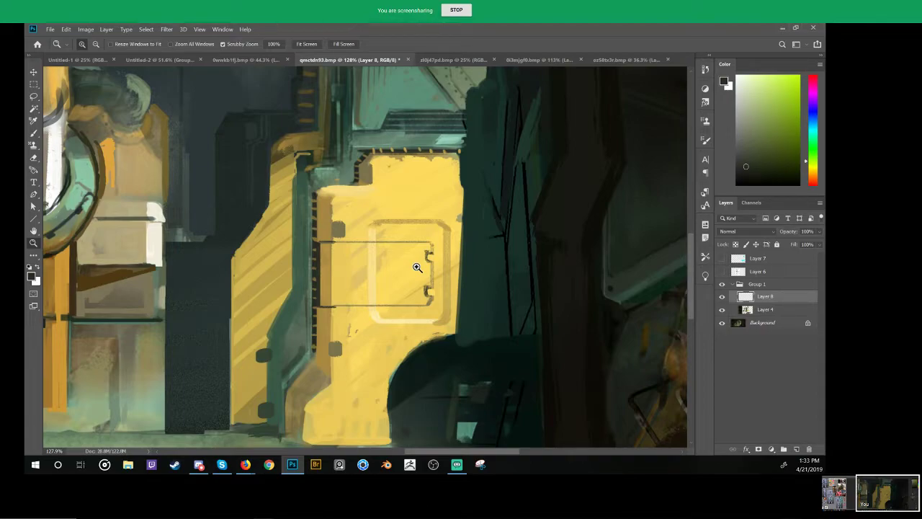
# Step: Erase two sections of the upper thin line on the yellow panel, leaving gaps for a stepped contour
pyautogui.press('b')
pyautogui.keyDown('alt'); pyautogui.click(347, 216); pyautogui.keyUp('alt')
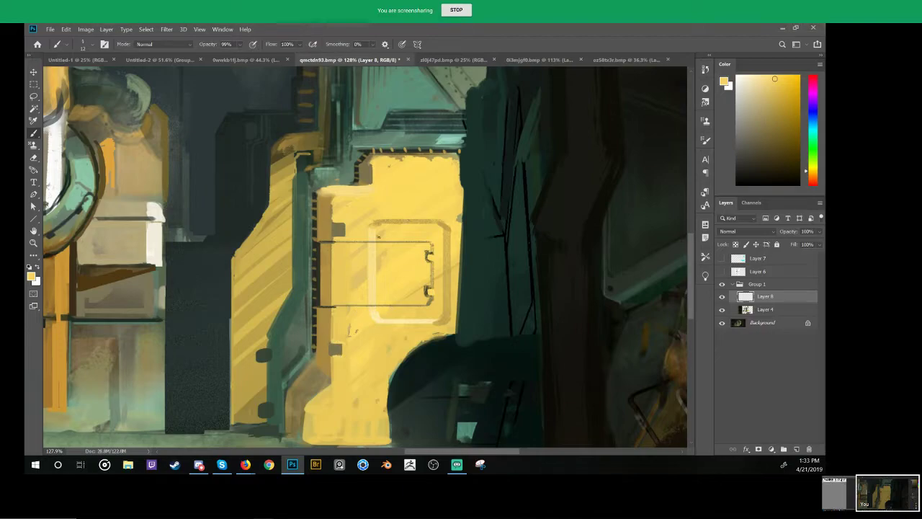
pyautogui.press('e')
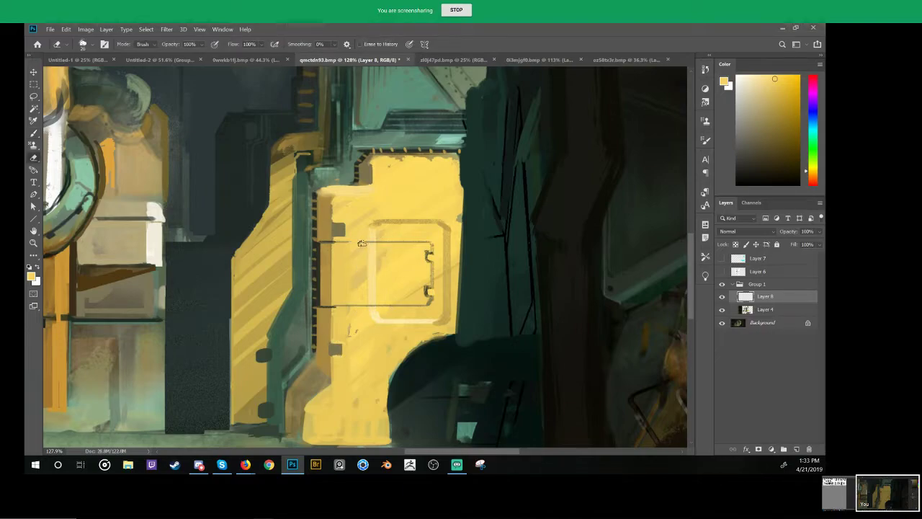
pyautogui.moveTo(361, 243); pyautogui.dragTo(337, 243)
pyautogui.moveTo(413, 240); pyautogui.dragTo(389, 242)
pyautogui.press('b')
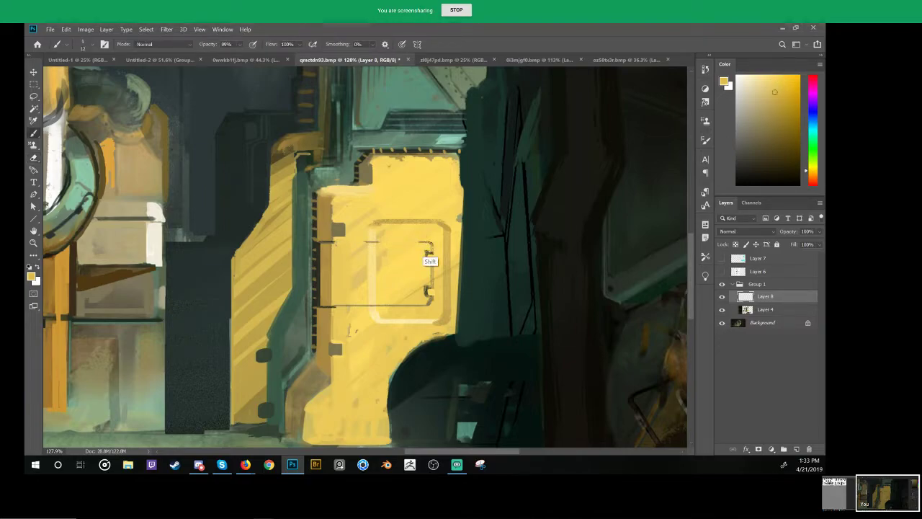
# Step: Bridge the gaps with an olive-brown line that steps down and back up, and cover the leftover middle segment with yellow
pyautogui.keyDown('alt'); pyautogui.click(427, 254); pyautogui.keyUp('alt')
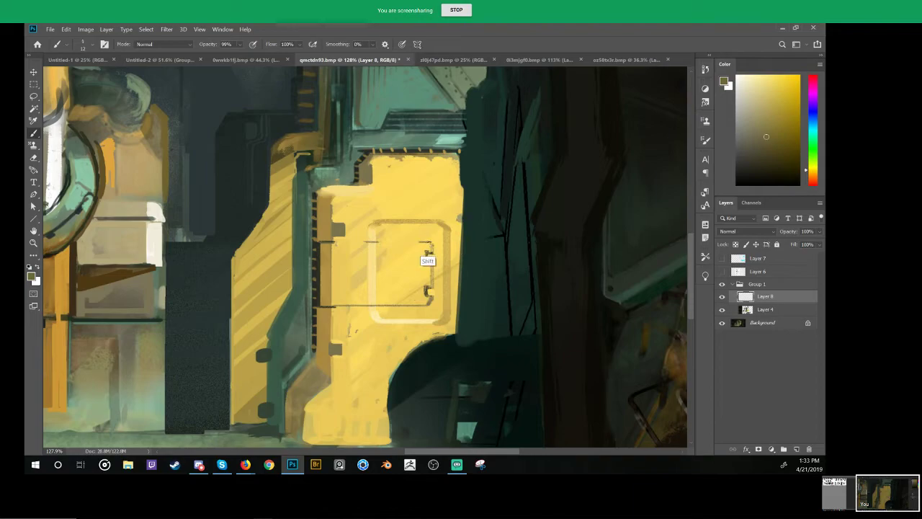
pyautogui.moveTo(428, 243); pyautogui.dragTo(334, 263)
pyautogui.keyDown('alt'); pyautogui.click(339, 264); pyautogui.keyUp('alt')
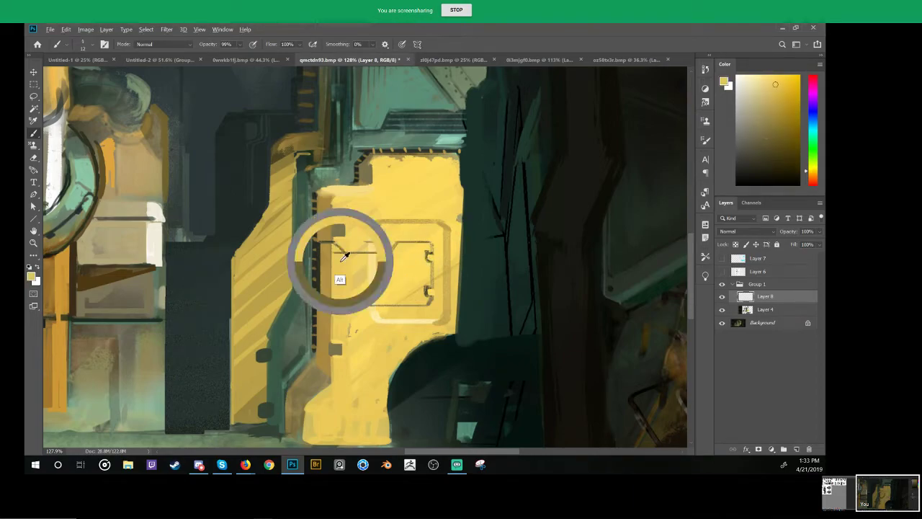
pyautogui.keyDown('alt'); pyautogui.click(385, 237); pyautogui.keyUp('alt')
pyautogui.moveTo(379, 242); pyautogui.dragTo(366, 241)
pyautogui.keyDown('alt'); pyautogui.click(382, 241); pyautogui.keyUp('alt')
pyautogui.scroll(-5, 413, 256)
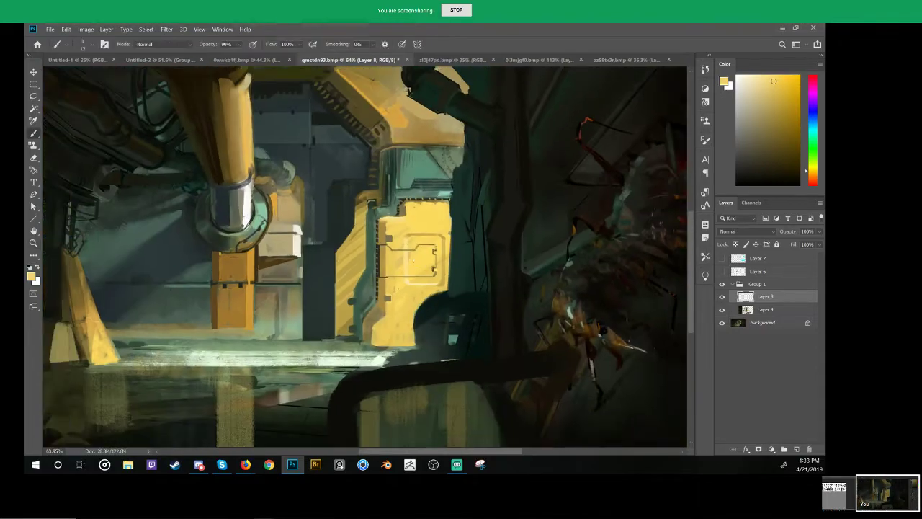
# Step: Compare the repaint with the original by hiding and restoring Group 1, and consult the design-principles chart on Layer 6
pyautogui.press('z')
pyautogui.moveTo(438, 323); pyautogui.dragTo(304, 403)
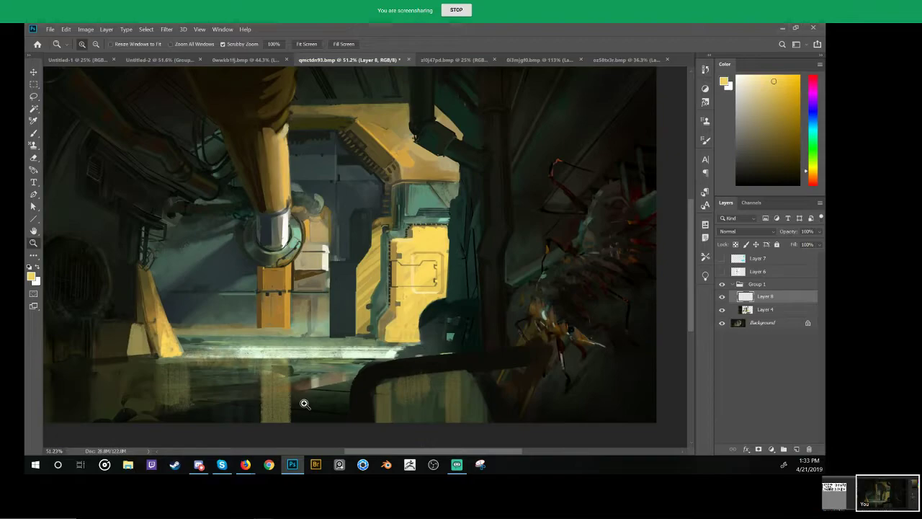
pyautogui.click(723, 285)
pyautogui.scroll(3, 345, 212)
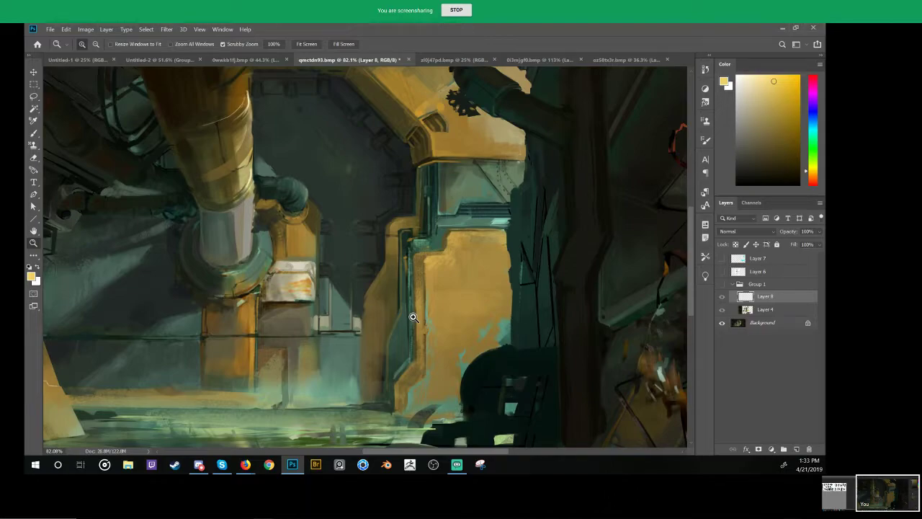
pyautogui.click(721, 271)
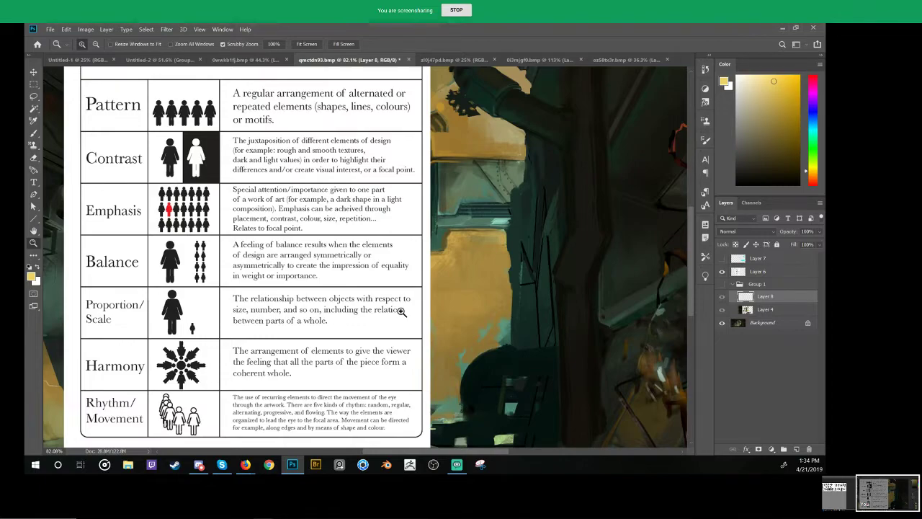
pyautogui.click(721, 271)
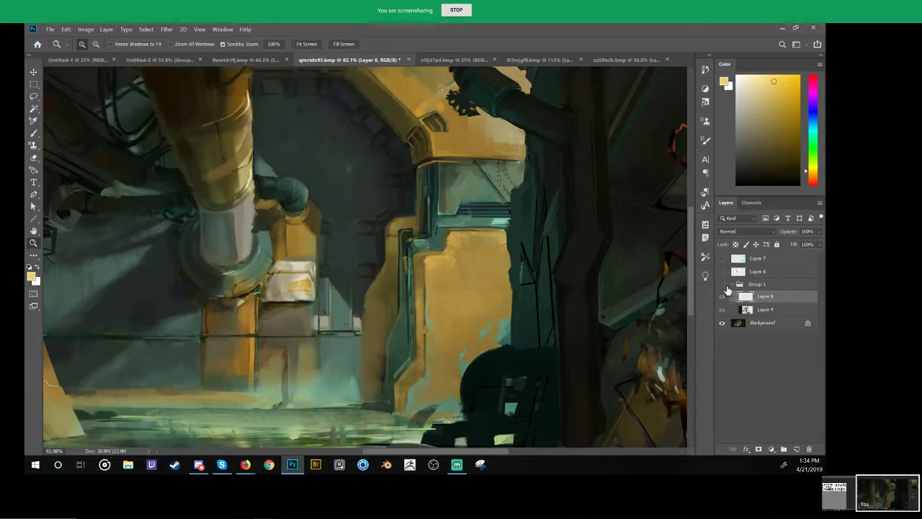
pyautogui.click(721, 284)
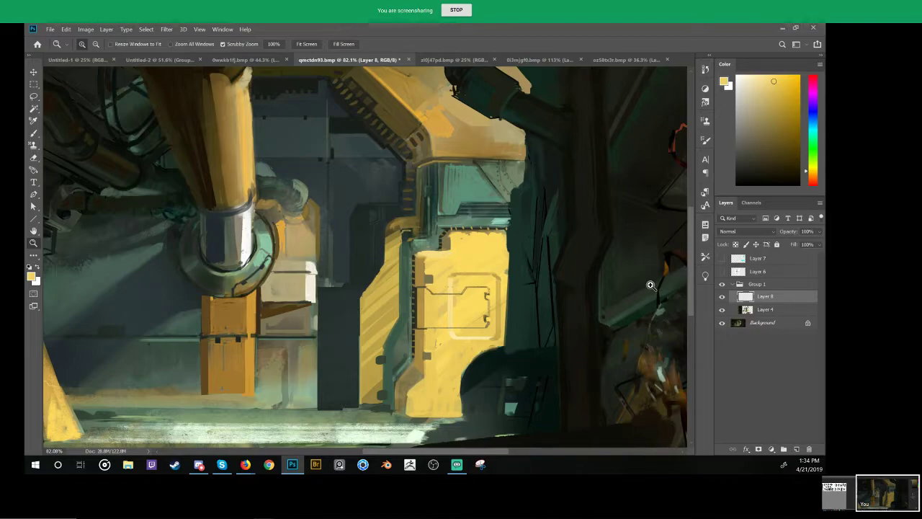
pyautogui.click(306, 221)
pyautogui.moveTo(305, 220)
pyautogui.mouseDown()
pyautogui.moveTo(343, 238)
pyautogui.moveTo(317, 241)
pyautogui.moveTo(350, 241)
pyautogui.moveTo(369, 258)
pyautogui.moveTo(348, 255)
pyautogui.mouseUp()
pyautogui.press('b')
pyautogui.press('z')
pyautogui.press('b')
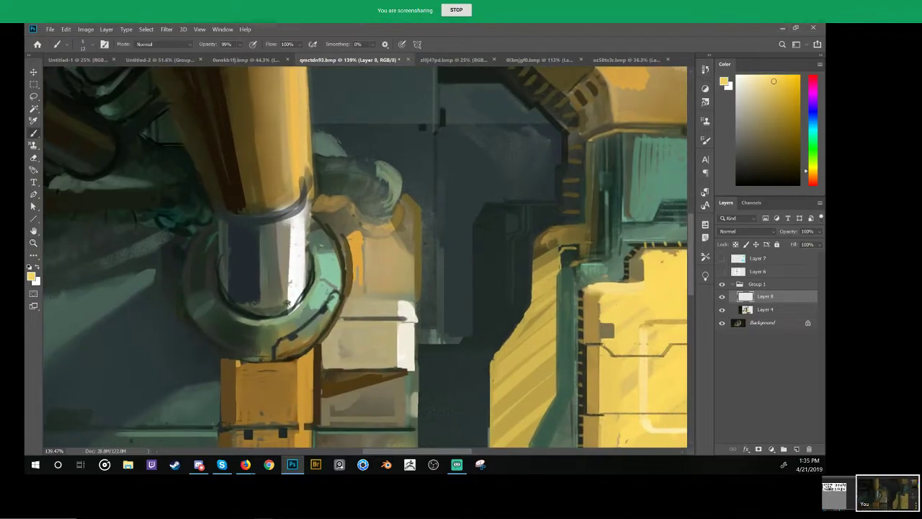
pyautogui.moveTo(220, 276); pyautogui.dragTo(240, 290)
pyautogui.moveTo(206, 239)
pyautogui.mouseDown()
pyautogui.moveTo(260, 330)
pyautogui.moveTo(302, 231)
pyautogui.mouseUp()
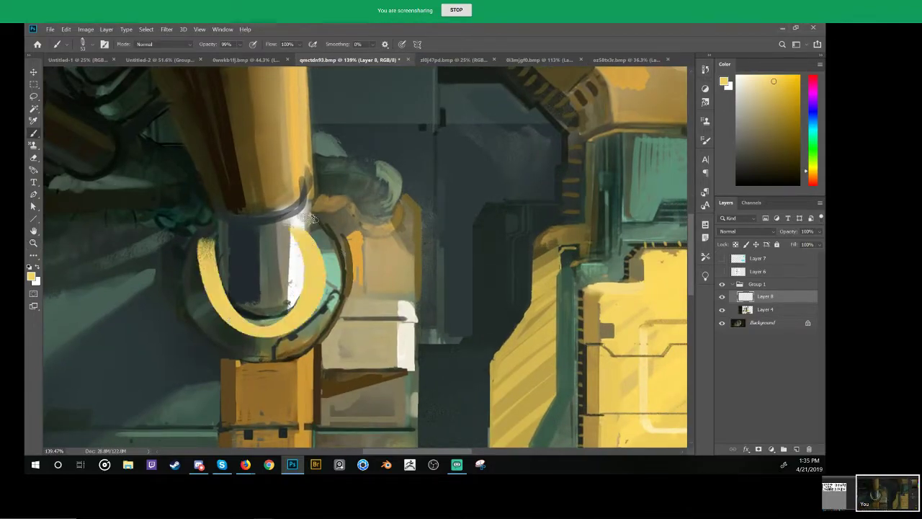
pyautogui.hotkey('ctrl', 'z')
pyautogui.press('d')
pyautogui.press('x')
pyautogui.moveTo(209, 244)
pyautogui.mouseDown()
pyautogui.moveTo(314, 310)
pyautogui.moveTo(328, 226)
pyautogui.mouseUp()
pyautogui.hotkey('ctrl', 'z')
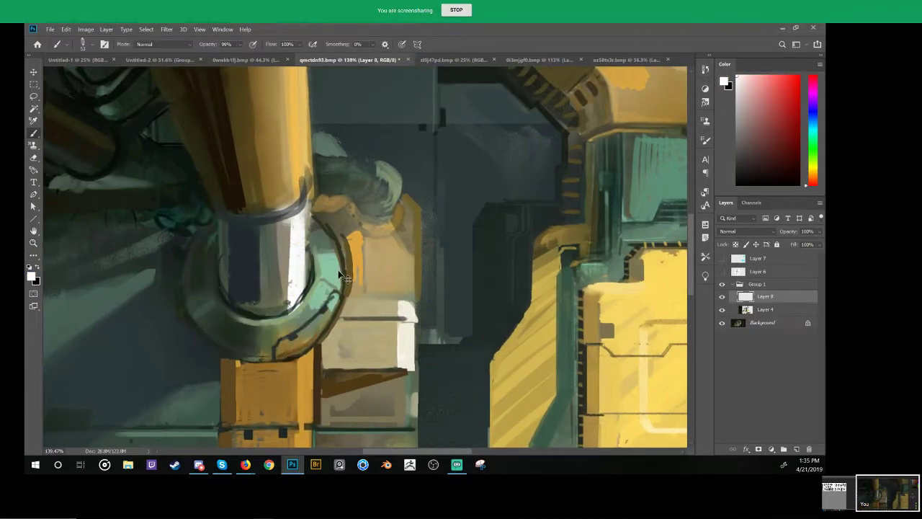
pyautogui.moveTo(328, 288); pyautogui.dragTo(317, 297)
pyautogui.keyDown('alt'); pyautogui.click(326, 263); pyautogui.keyUp('alt')
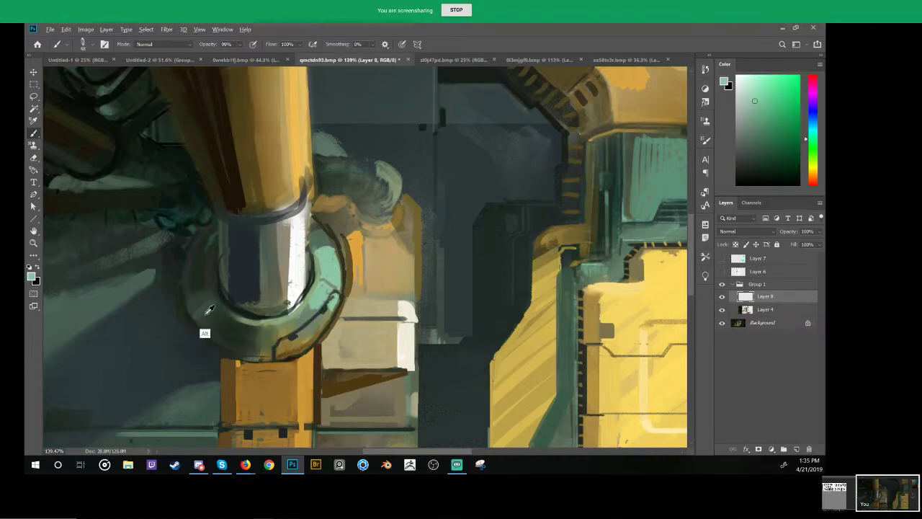
pyautogui.moveTo(205, 314)
pyautogui.mouseDown()
pyautogui.moveTo(175, 327)
pyautogui.moveTo(209, 311)
pyautogui.moveTo(201, 302)
pyautogui.moveTo(202, 319)
pyautogui.mouseUp()
pyautogui.hotkey('ctrl', 'z')
pyautogui.hotkey('ctrl', 'z')
# Step: Paint small off-white highlights on the lit right side of the metal ring around the vertical pipe
pyautogui.press('r')
pyautogui.hotkey('ctrl', 'space')
pyautogui.press('space')
pyautogui.moveTo(370, 304); pyautogui.dragTo(389, 255)
pyautogui.press('b')
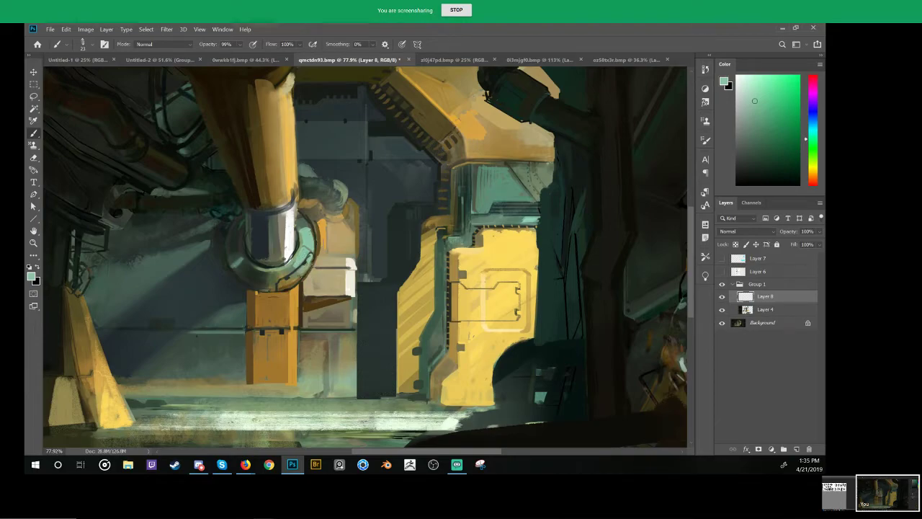
pyautogui.keyDown('alt'); pyautogui.click(349, 290); pyautogui.keyUp('alt')
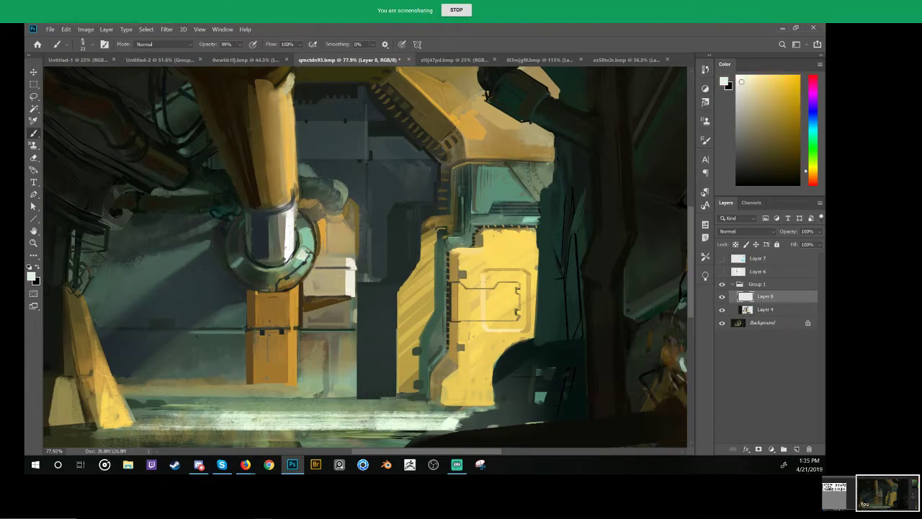
pyautogui.keyDown('alt'); pyautogui.click(310, 277); pyautogui.keyUp('alt')
pyautogui.moveTo(312, 254); pyautogui.dragTo(307, 260)
pyautogui.moveTo(243, 263); pyautogui.dragTo(194, 264)
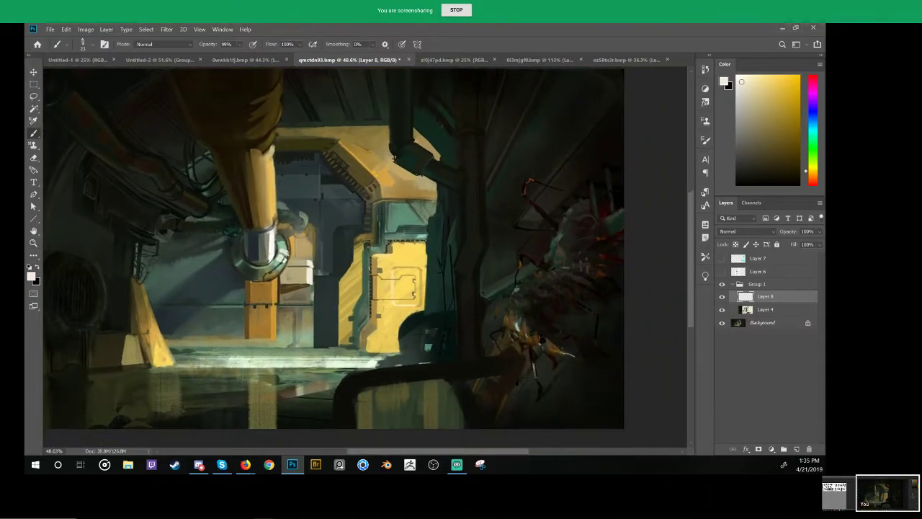
pyautogui.moveTo(329, 204); pyautogui.dragTo(419, 245)
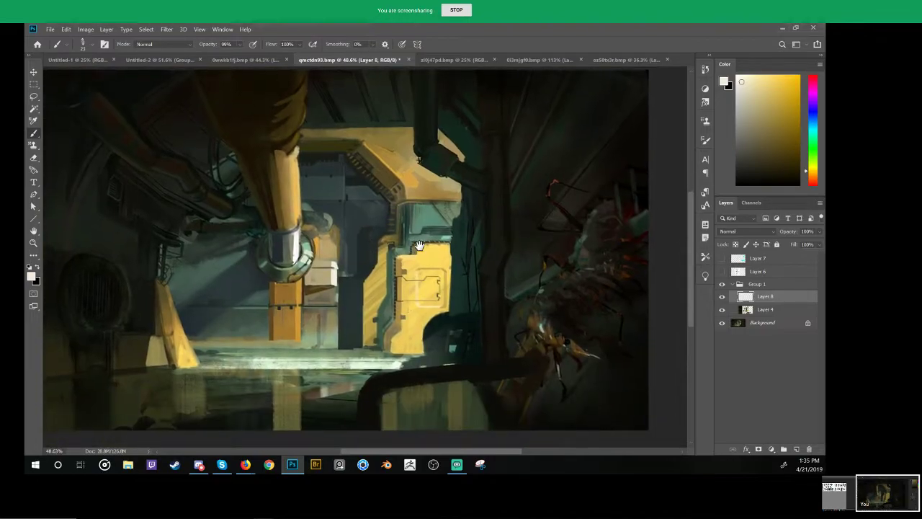
# Step: Paint two small yellow tabs protruding from the left edge of the striped yellow door section
pyautogui.keyDown('alt'); pyautogui.click(369, 291); pyautogui.keyUp('alt')
pyautogui.scroll(3, 369, 290)
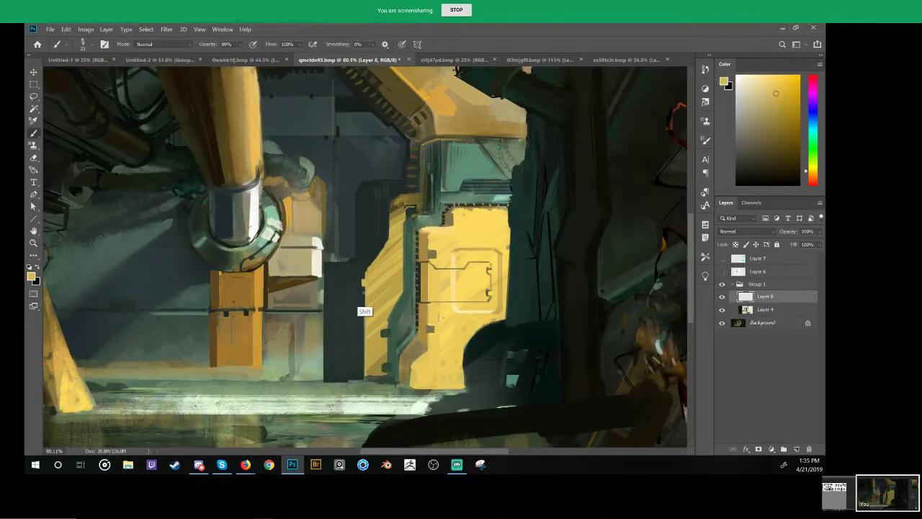
pyautogui.keyDown('shift'); pyautogui.click(362, 376); pyautogui.keyUp('shift')
# Step: Paint a muted green stepped pipe shape down the dark panel left of the striped yellow section
pyautogui.keyDown('alt'); pyautogui.click(330, 265); pyautogui.keyUp('alt')
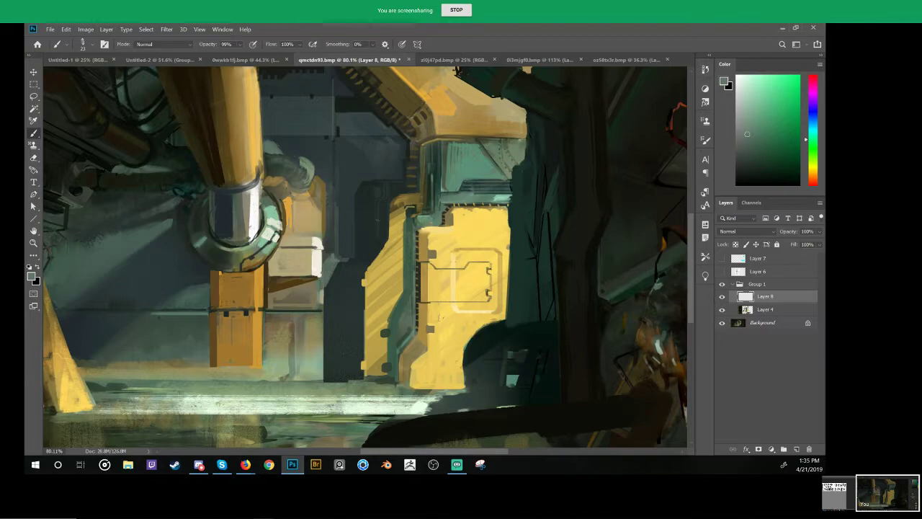
pyautogui.keyDown('alt'); pyautogui.click(370, 217); pyautogui.keyUp('alt')
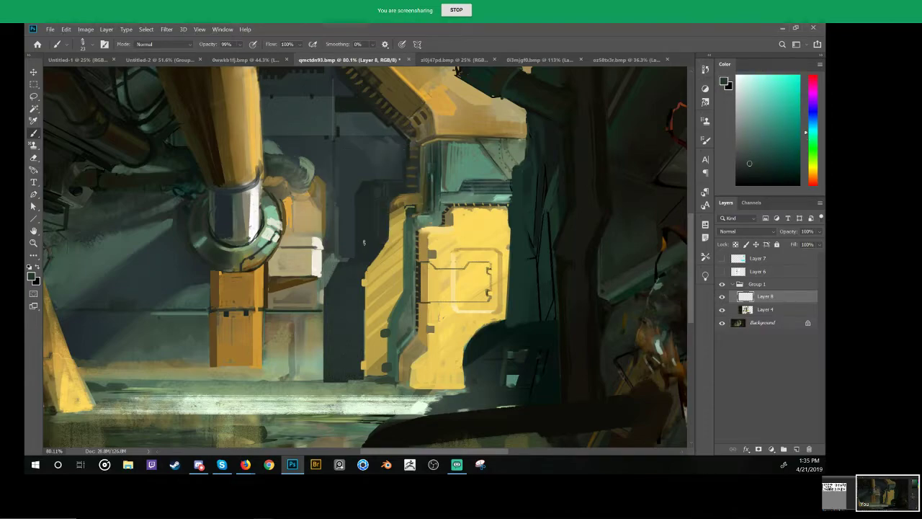
pyautogui.keyDown('alt'); pyautogui.click(387, 305); pyautogui.keyUp('alt')
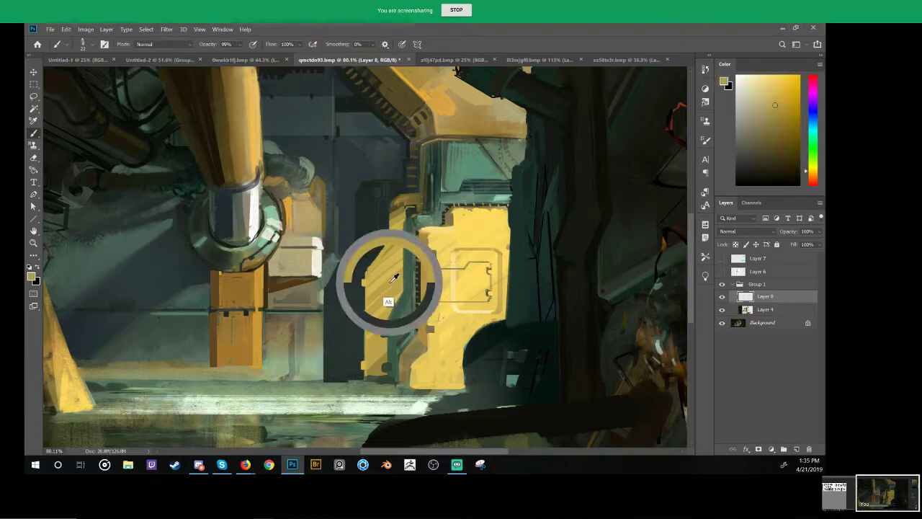
pyautogui.keyDown('alt'); pyautogui.click(404, 306); pyautogui.keyUp('alt')
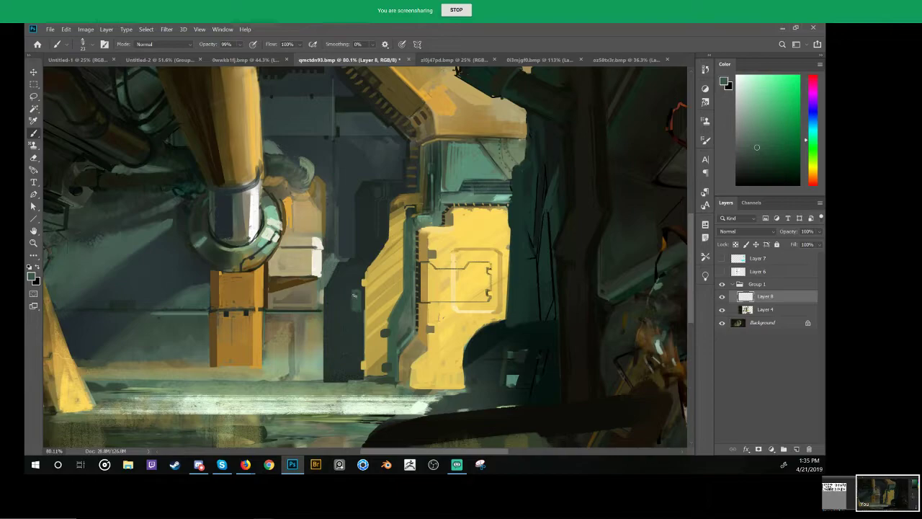
pyautogui.moveTo(343, 309)
pyautogui.mouseDown()
pyautogui.moveTo(351, 310)
pyautogui.moveTo(353, 364)
pyautogui.mouseUp()
pyautogui.moveTo(347, 319)
pyautogui.mouseDown()
pyautogui.moveTo(347, 365)
pyautogui.moveTo(338, 356)
pyautogui.mouseUp()
pyautogui.moveTo(337, 357); pyautogui.dragTo(337, 380)
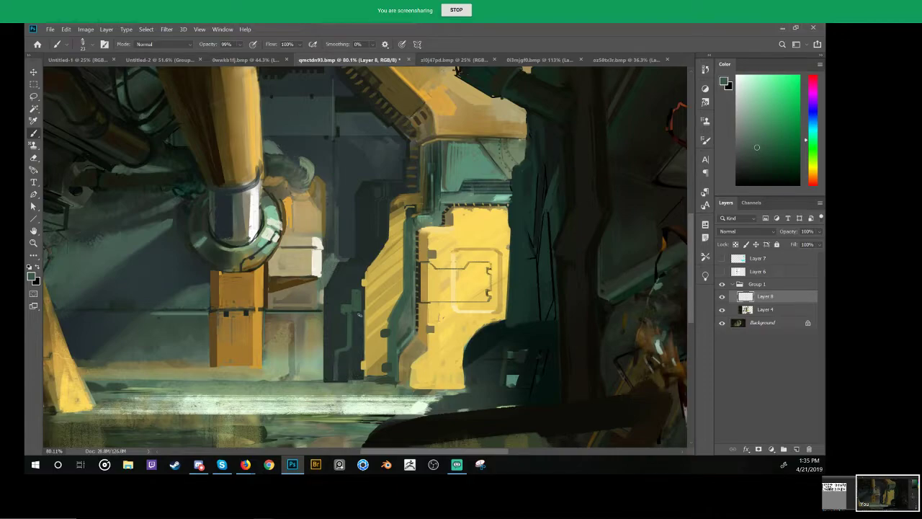
# Step: Refine the stepped green shape with parallel vertical strokes and add a green edge line along the dark panel's top
pyautogui.moveTo(358, 313); pyautogui.dragTo(358, 351)
pyautogui.moveTo(349, 315); pyautogui.dragTo(341, 339)
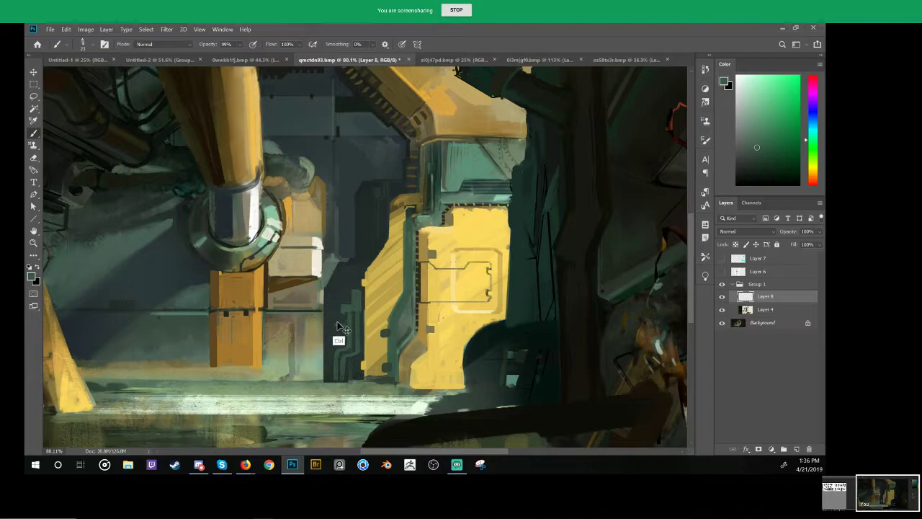
pyautogui.moveTo(339, 269)
pyautogui.mouseDown()
pyautogui.moveTo(328, 288)
pyautogui.moveTo(357, 268)
pyautogui.mouseUp()
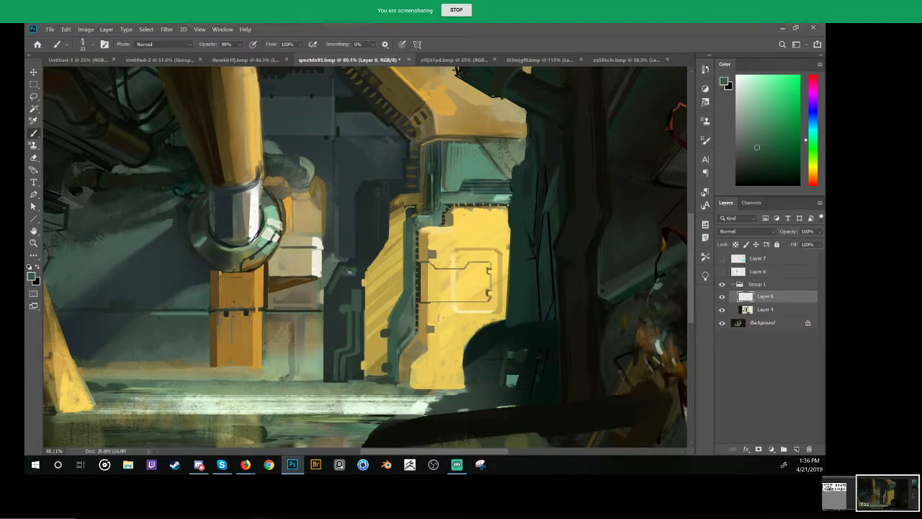
# Step: Paint the lit right edge of the box under the bent pipe with yellow tones sampled from the door and box
pyautogui.moveTo(366, 282); pyautogui.dragTo(331, 328)
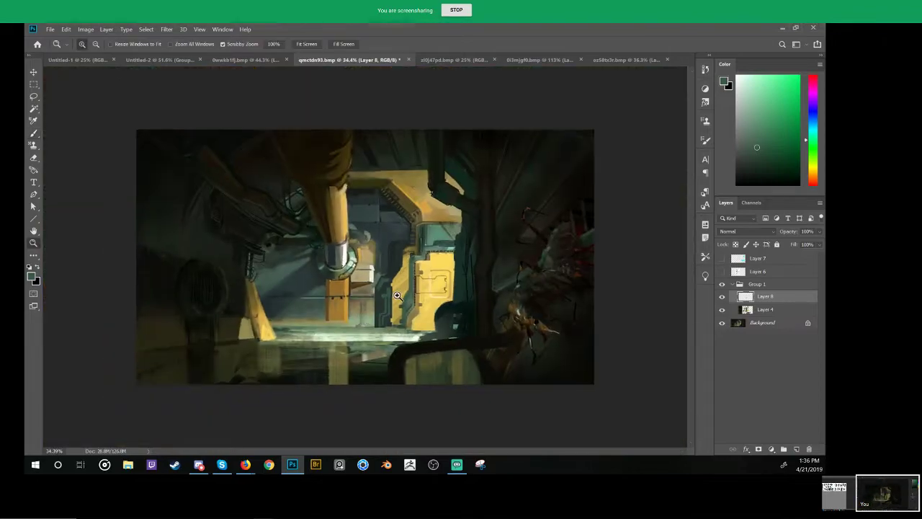
pyautogui.moveTo(398, 297); pyautogui.dragTo(434, 298)
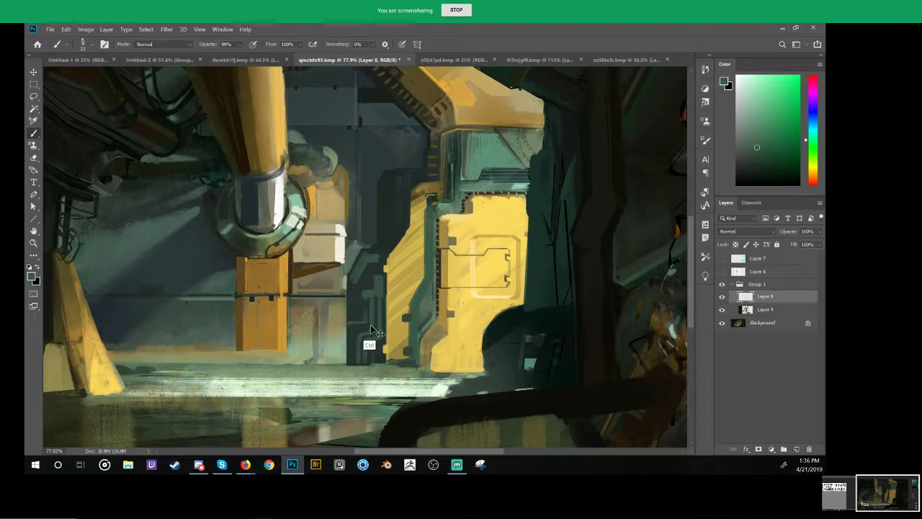
pyautogui.press('ctrl')
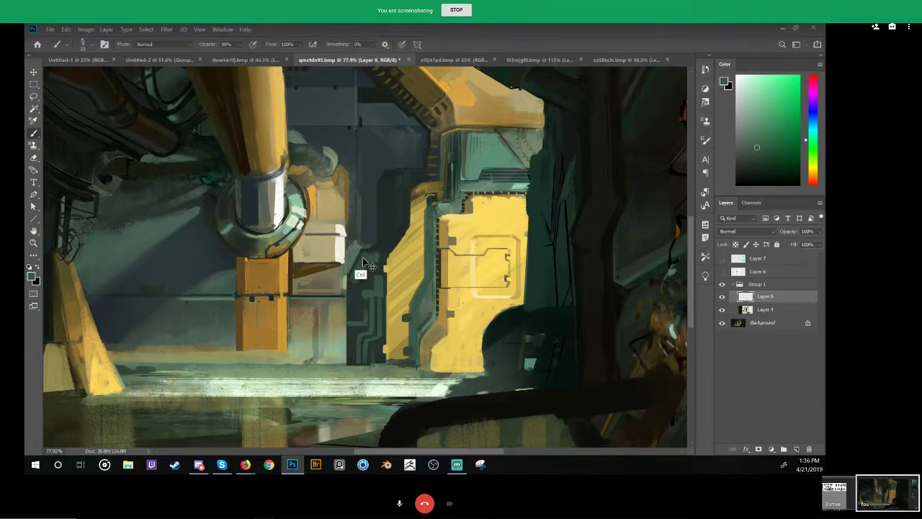
pyautogui.moveTo(390, 229); pyautogui.dragTo(380, 272)
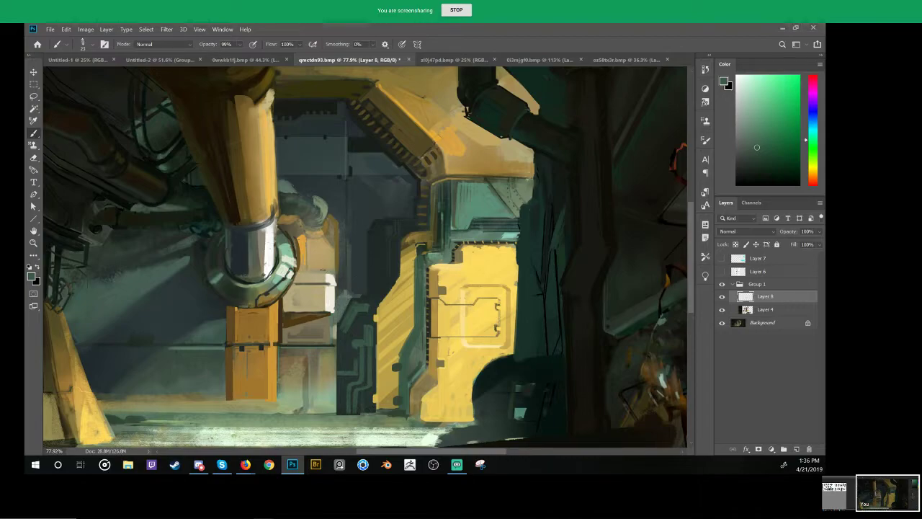
pyautogui.keyDown('alt'); pyautogui.click(333, 283); pyautogui.keyUp('alt')
pyautogui.keyDown('shift'); pyautogui.click(329, 240); pyautogui.keyUp('shift')
pyautogui.keyDown('alt'); pyautogui.click(303, 242); pyautogui.keyUp('alt')
pyautogui.keyDown('shift'); pyautogui.click(332, 237); pyautogui.keyUp('shift')
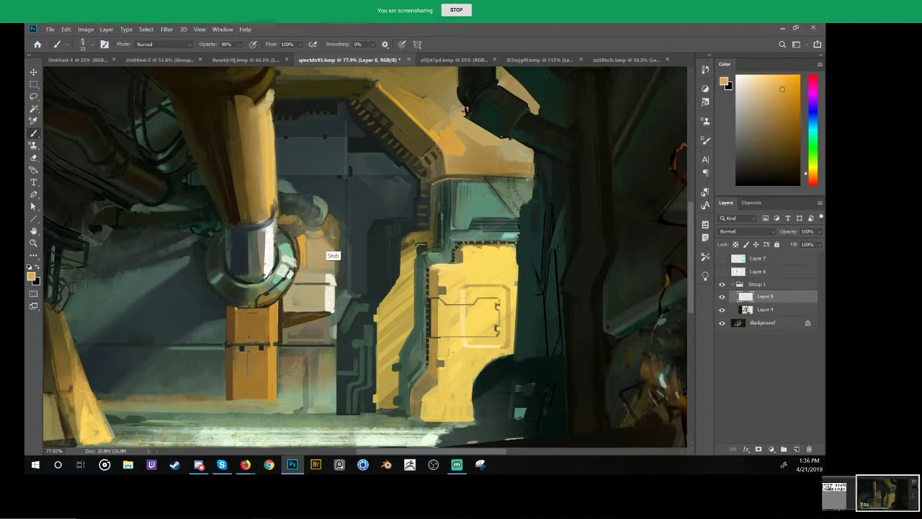
pyautogui.keyDown('alt'); pyautogui.click(447, 284); pyautogui.keyUp('alt')
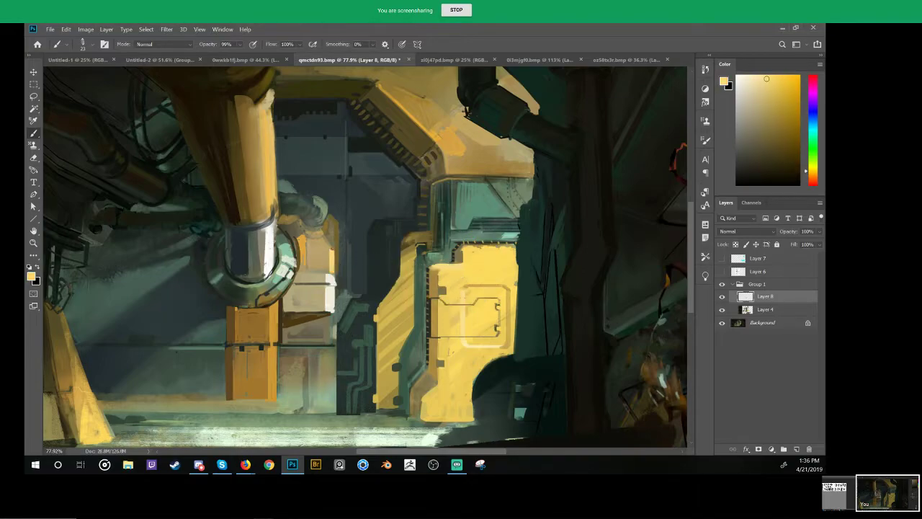
pyautogui.keyDown('alt'); pyautogui.click(336, 241); pyautogui.keyUp('alt')
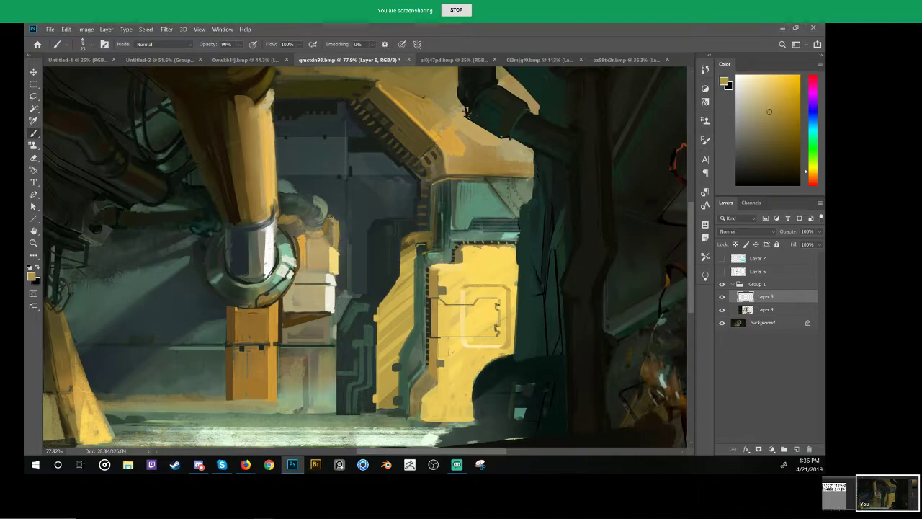
# Step: Set the brush colour to default black and add a new layer above the painted details for sketching
pyautogui.scroll(4, 310, 243)
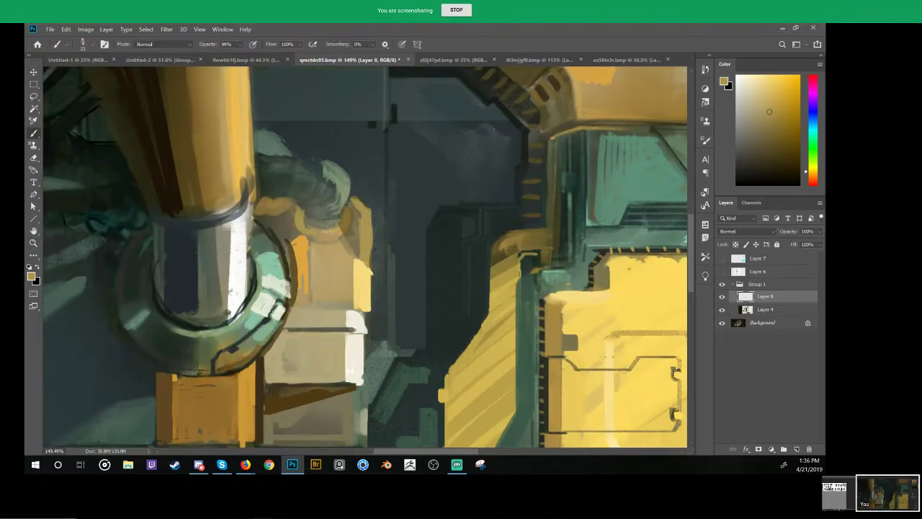
pyautogui.moveTo(348, 224); pyautogui.dragTo(351, 253)
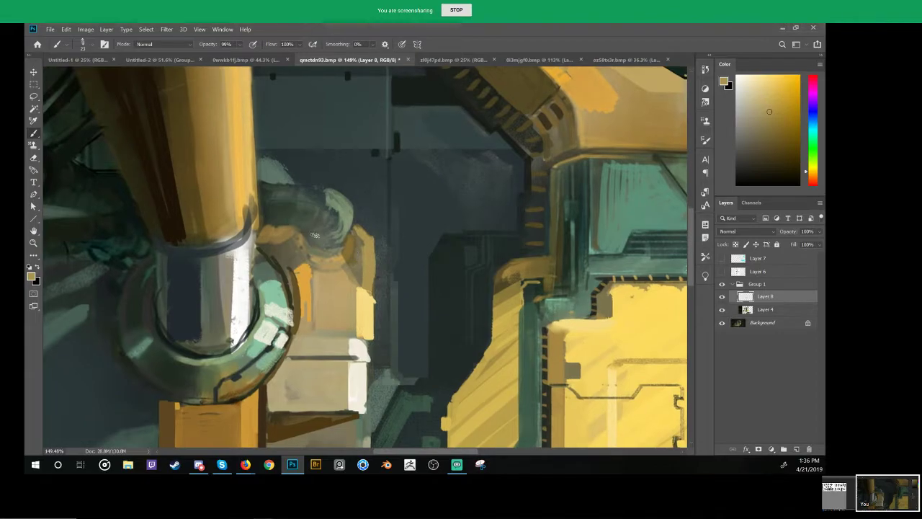
pyautogui.scroll(-3, 315, 235)
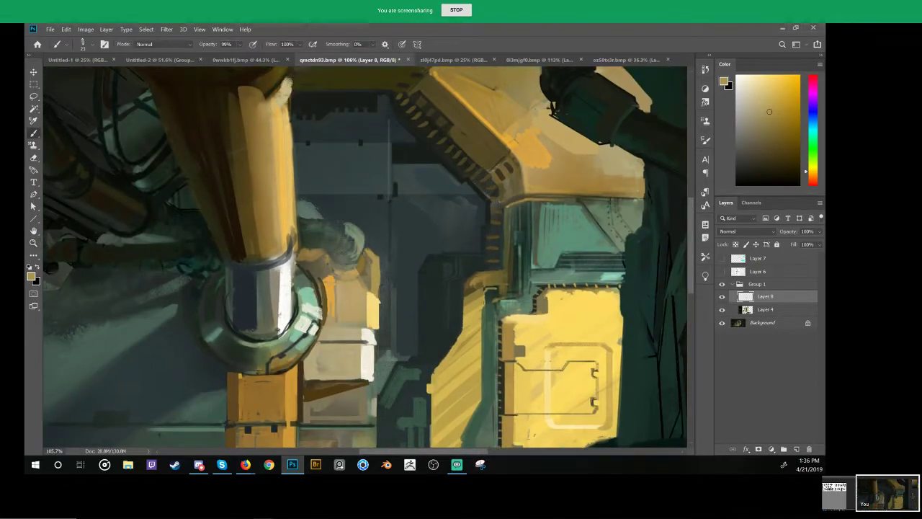
pyautogui.press('d')
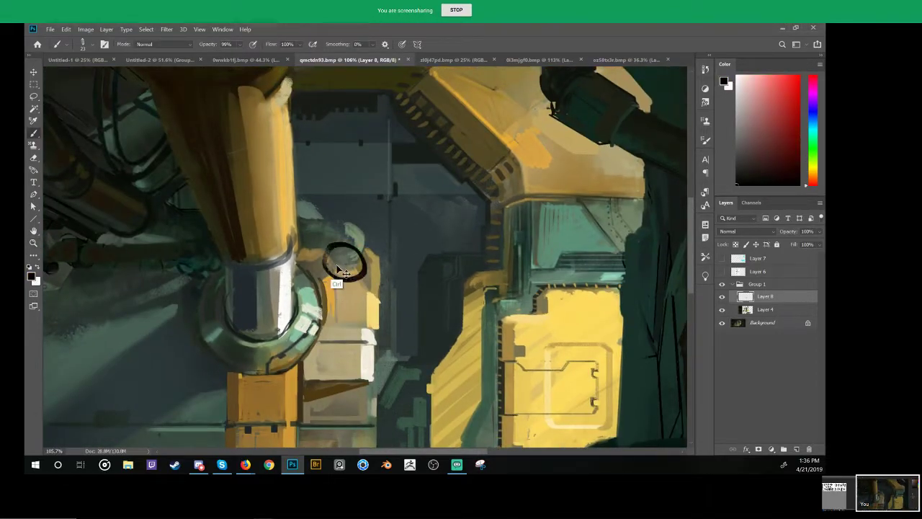
pyautogui.click(796, 448)
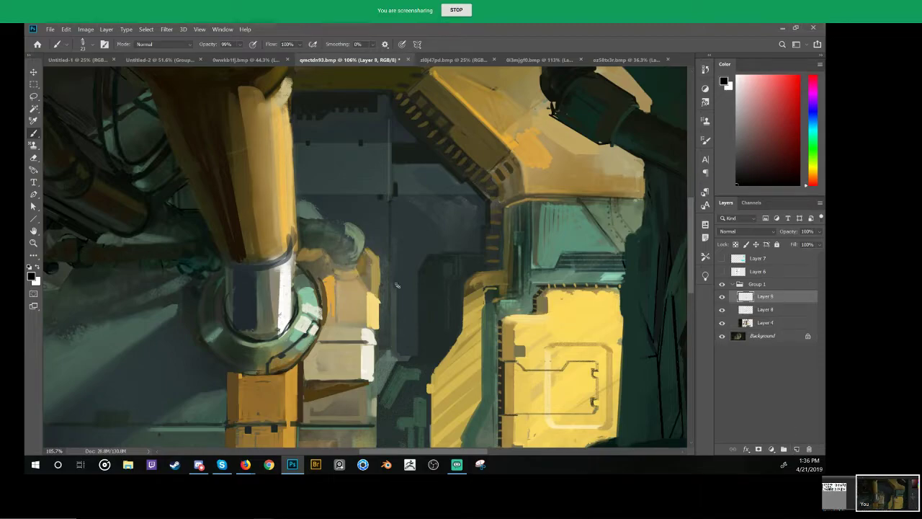
# Step: Outline the bent pipe's base ring, its elbow and its horizontal run behind the vertical pipe in black
pyautogui.moveTo(332, 277)
pyautogui.mouseDown()
pyautogui.moveTo(357, 275)
pyautogui.moveTo(364, 262)
pyautogui.moveTo(344, 281)
pyautogui.moveTo(361, 257)
pyautogui.moveTo(327, 260)
pyautogui.moveTo(352, 264)
pyautogui.moveTo(359, 255)
pyautogui.moveTo(333, 220)
pyautogui.moveTo(330, 255)
pyautogui.moveTo(301, 248)
pyautogui.moveTo(352, 257)
pyautogui.mouseUp()
pyautogui.hotkey('ctrl', 'z')
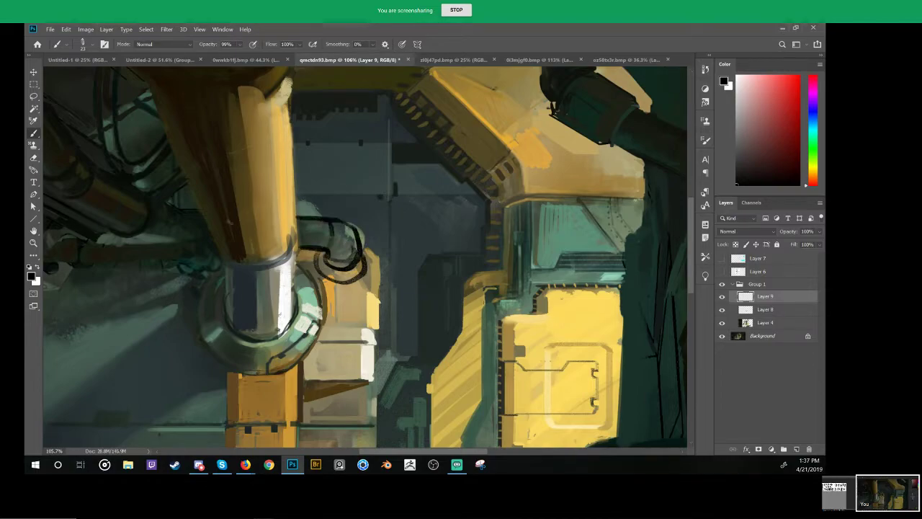
pyautogui.moveTo(234, 268); pyautogui.dragTo(336, 282)
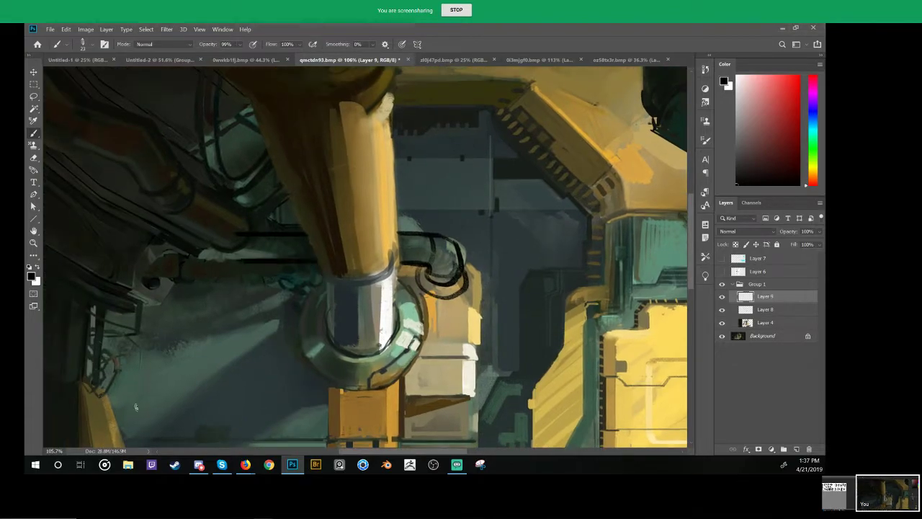
pyautogui.moveTo(529, 284); pyautogui.dragTo(487, 260)
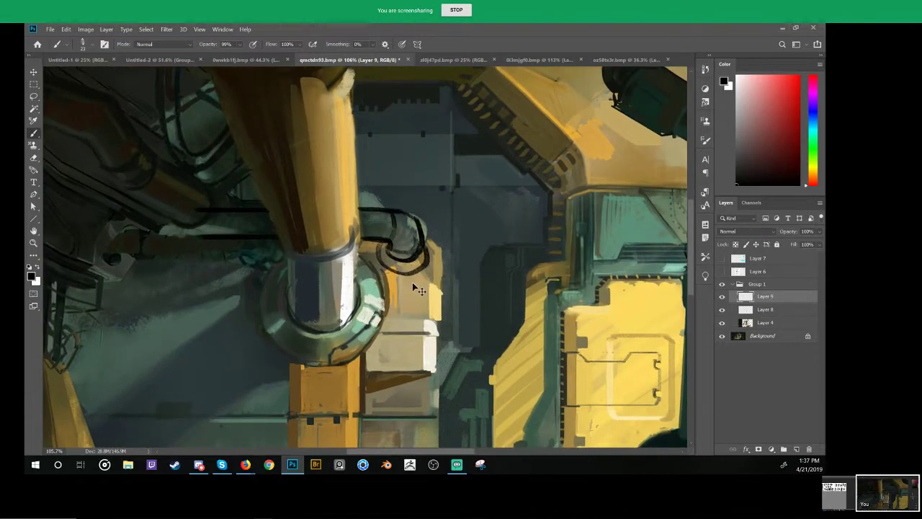
pyautogui.click(387, 481)
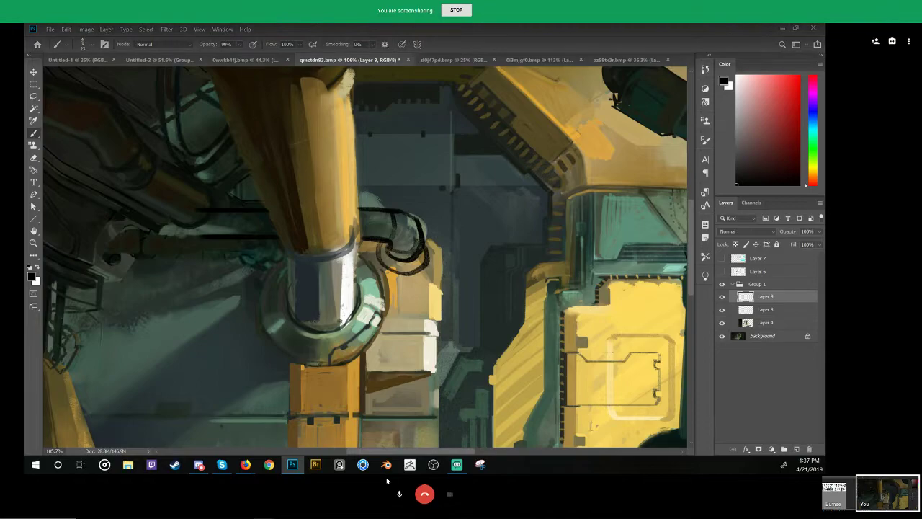
pyautogui.click(406, 265)
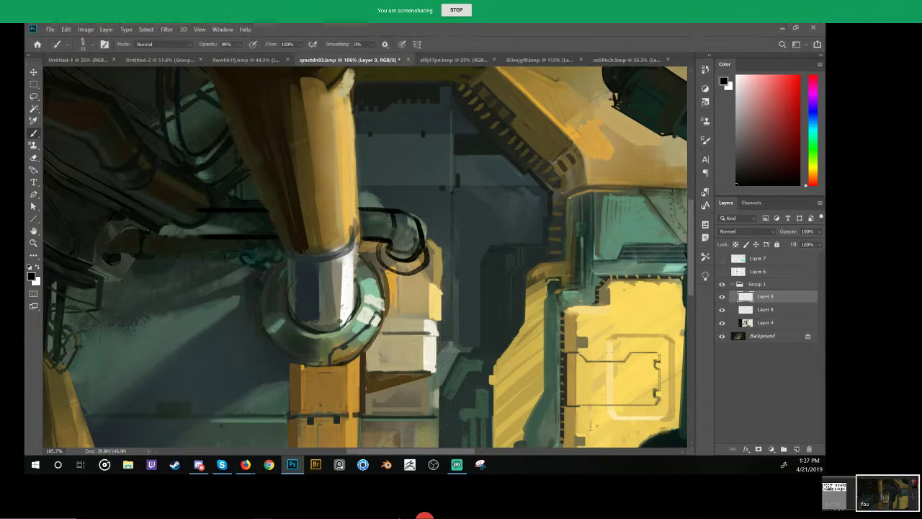
# Step: Undo the black outlines of the elbow and horizontal pipe run, keeping the base ring
pyautogui.hotkey('ctrl', 'z')
pyautogui.hotkey('ctrl', 'z')
pyautogui.hotkey('ctrl', 'z')
pyautogui.hotkey('ctrl', 'z')
pyautogui.hotkey('ctrl', 'z')
pyautogui.hotkey('ctrl', 'z')
pyautogui.hotkey('ctrl', 'z')
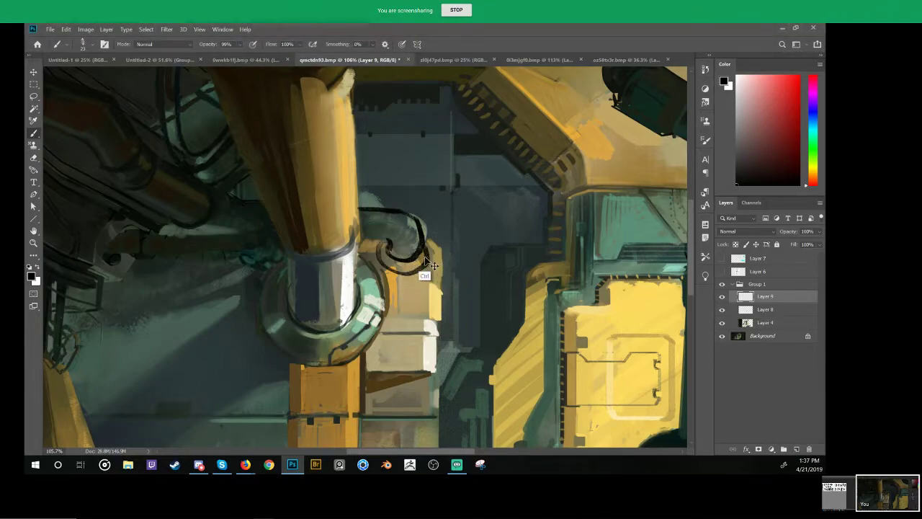
pyautogui.hotkey('ctrl', 'z')
pyautogui.hotkey('ctrl', 'z')
pyautogui.hotkey('ctrl', 'z')
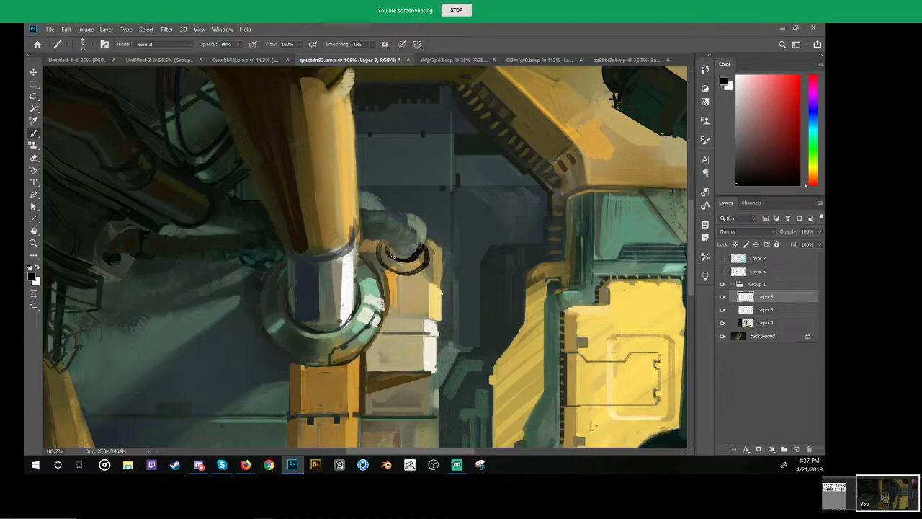
# Step: Erase the dark marks inside the base ring and redraw it as a complete black ellipse
pyautogui.press('e')
pyautogui.keyDown('alt'); pyautogui.rightClick(407, 274); pyautogui.keyUp('alt')
pyautogui.moveTo(417, 253)
pyautogui.mouseDown()
pyautogui.moveTo(391, 254)
pyautogui.moveTo(395, 235)
pyautogui.moveTo(419, 240)
pyautogui.moveTo(391, 271)
pyautogui.mouseUp()
pyautogui.press('b')
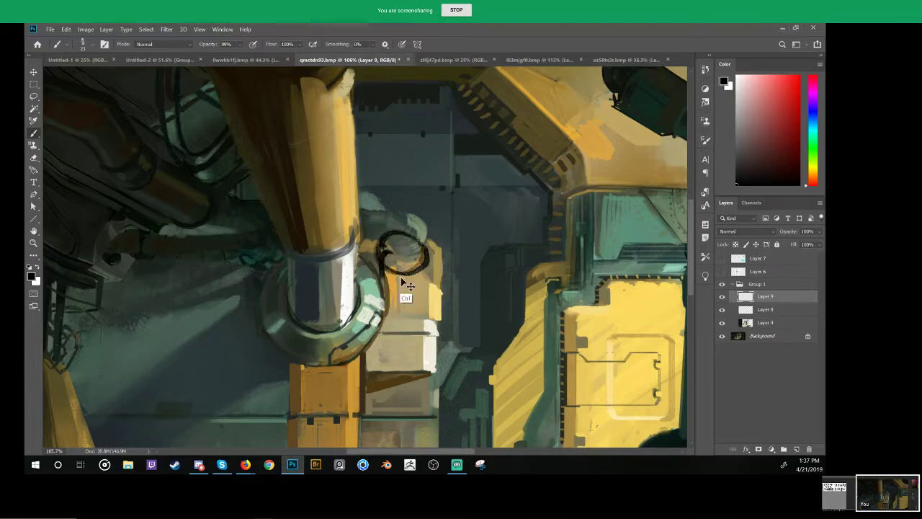
# Step: Draw both sides of a black pipe rising from the ring, jogging left and continuing straight to the ceiling
pyautogui.moveTo(478, 261); pyautogui.dragTo(449, 304)
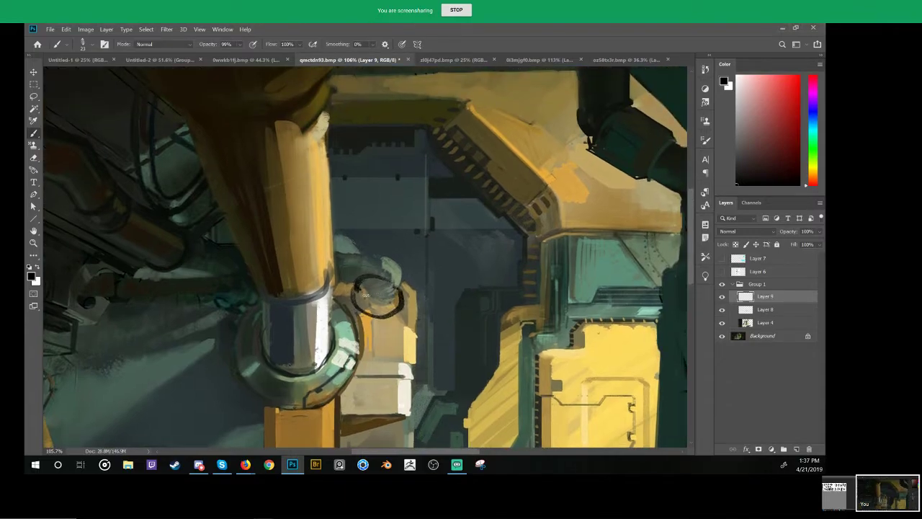
pyautogui.moveTo(362, 301); pyautogui.dragTo(361, 250)
pyautogui.moveTo(397, 303)
pyautogui.mouseDown()
pyautogui.moveTo(397, 251)
pyautogui.moveTo(381, 214)
pyautogui.mouseUp()
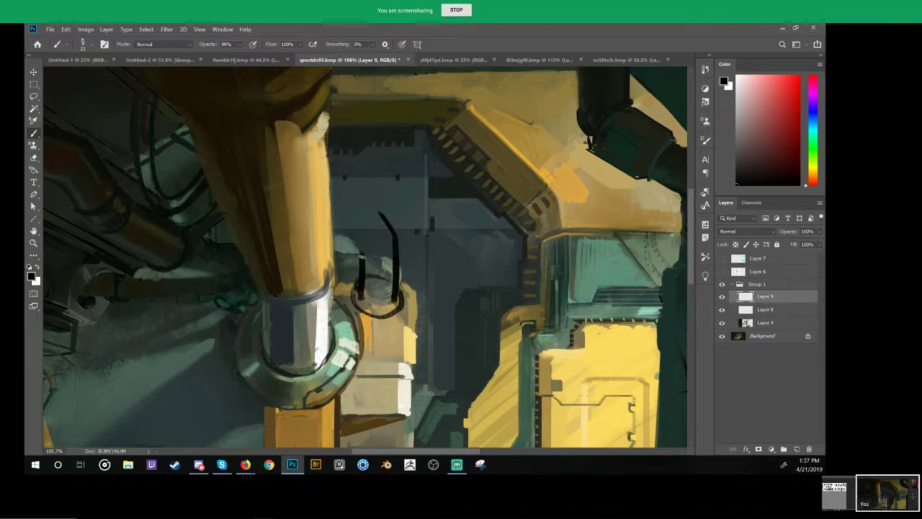
pyautogui.moveTo(361, 257)
pyautogui.mouseDown()
pyautogui.moveTo(347, 217)
pyautogui.moveTo(381, 124)
pyautogui.mouseUp()
pyautogui.keyDown('shift'); pyautogui.click(347, 131); pyautogui.keyUp('shift')
pyautogui.moveTo(362, 291)
pyautogui.mouseDown()
pyautogui.moveTo(391, 291)
pyautogui.moveTo(360, 293)
pyautogui.moveTo(391, 287)
pyautogui.moveTo(370, 278)
pyautogui.mouseUp()
pyautogui.press('e')
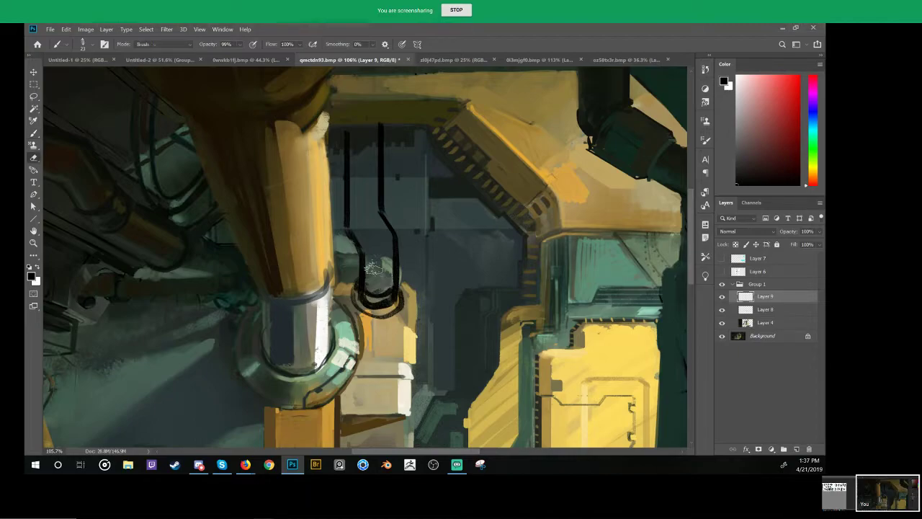
# Step: Draw a second stepped black pipe line parallel to the first pipe's right side and erase the overlapping marks
pyautogui.press('b')
pyautogui.moveTo(373, 128)
pyautogui.mouseDown()
pyautogui.moveTo(371, 219)
pyautogui.moveTo(400, 236)
pyautogui.moveTo(404, 274)
pyautogui.moveTo(406, 237)
pyautogui.mouseUp()
pyautogui.hotkey('ctrl', 'z')
pyautogui.hotkey('ctrl', 'z')
pyautogui.moveTo(406, 287)
pyautogui.mouseDown()
pyautogui.moveTo(403, 216)
pyautogui.moveTo(402, 225)
pyautogui.moveTo(371, 157)
pyautogui.moveTo(372, 125)
pyautogui.mouseUp()
pyautogui.press('e')
pyautogui.moveTo(367, 201); pyautogui.dragTo(366, 175)
pyautogui.press('b')
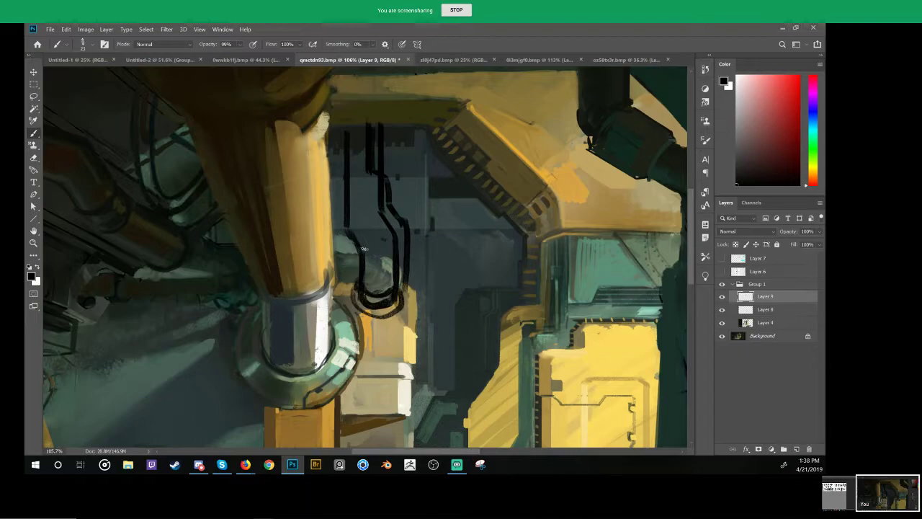
# Step: Extend the black base ring around the second pipe line and trim the first pipe's left line at its bend
pyautogui.press('e')
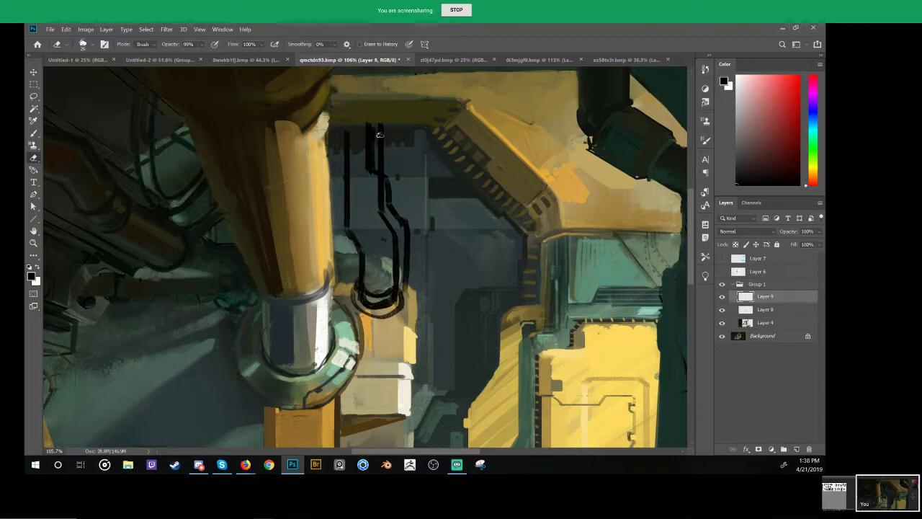
pyautogui.press('b')
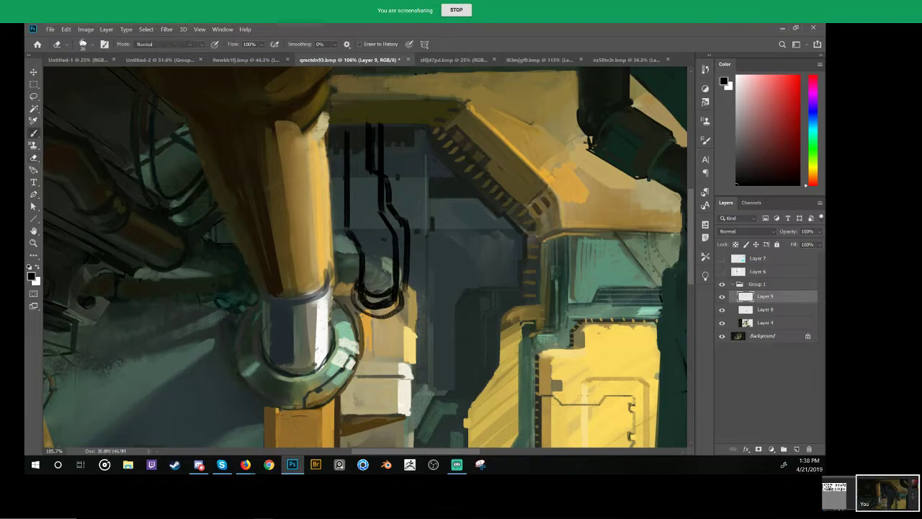
pyautogui.moveTo(351, 297)
pyautogui.mouseDown()
pyautogui.moveTo(393, 317)
pyautogui.moveTo(403, 311)
pyautogui.moveTo(404, 290)
pyautogui.moveTo(404, 306)
pyautogui.mouseUp()
pyautogui.hotkey('ctrl', 'z')
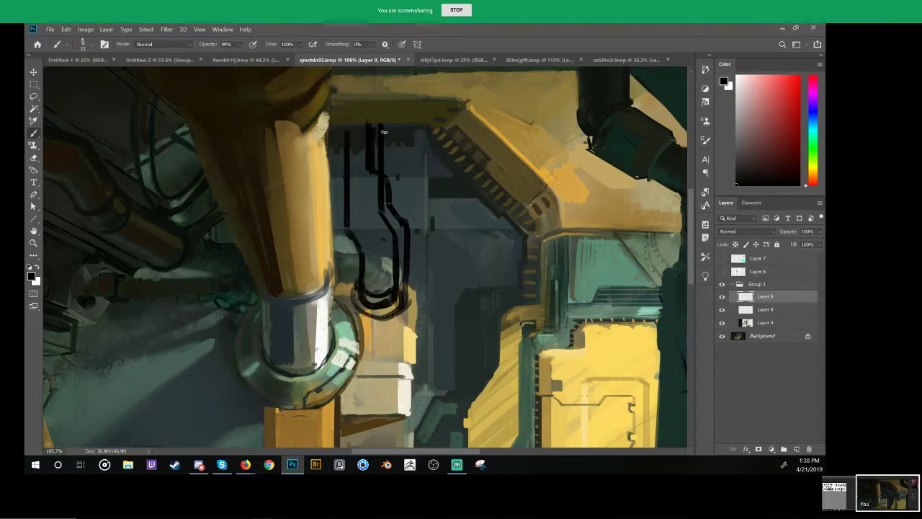
pyautogui.press('e')
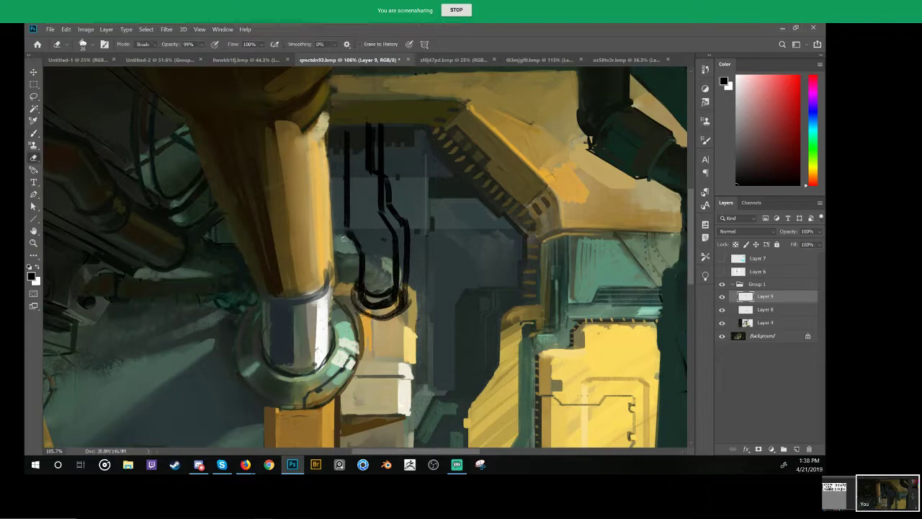
# Step: Draw a third stepped black pipe line just right of the second, following the same jogs upward
pyautogui.press('z')
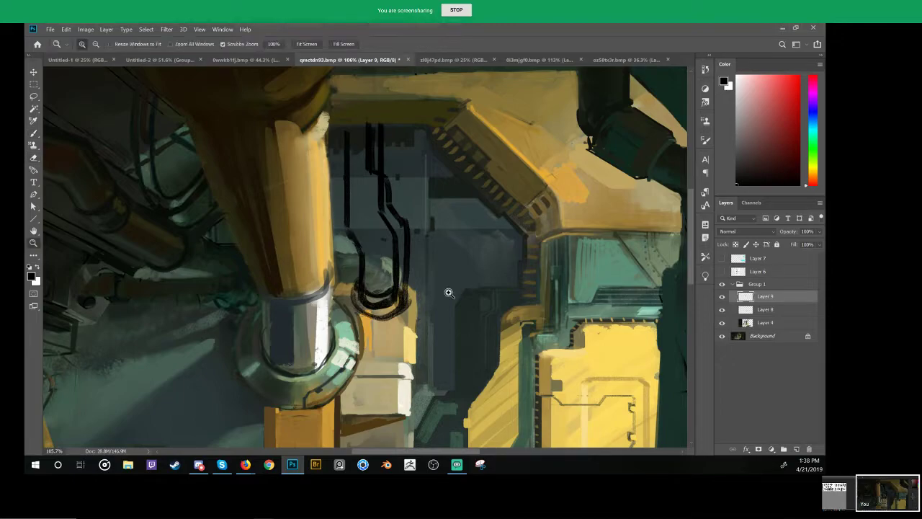
pyautogui.moveTo(448, 293); pyautogui.dragTo(434, 264)
pyautogui.press('b')
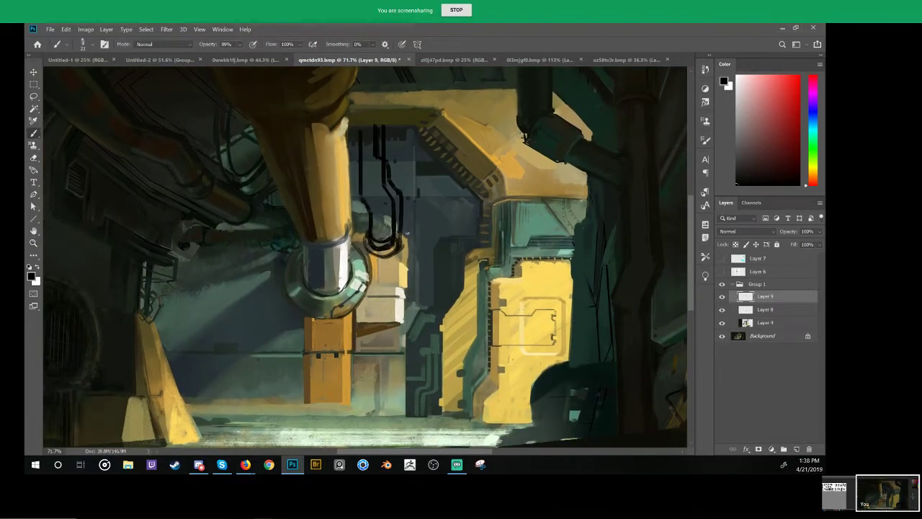
pyautogui.moveTo(407, 208); pyautogui.dragTo(407, 243)
pyautogui.hotkey('ctrl', 'z')
pyautogui.press('z')
pyautogui.moveTo(404, 182); pyautogui.dragTo(445, 180)
pyautogui.press('b')
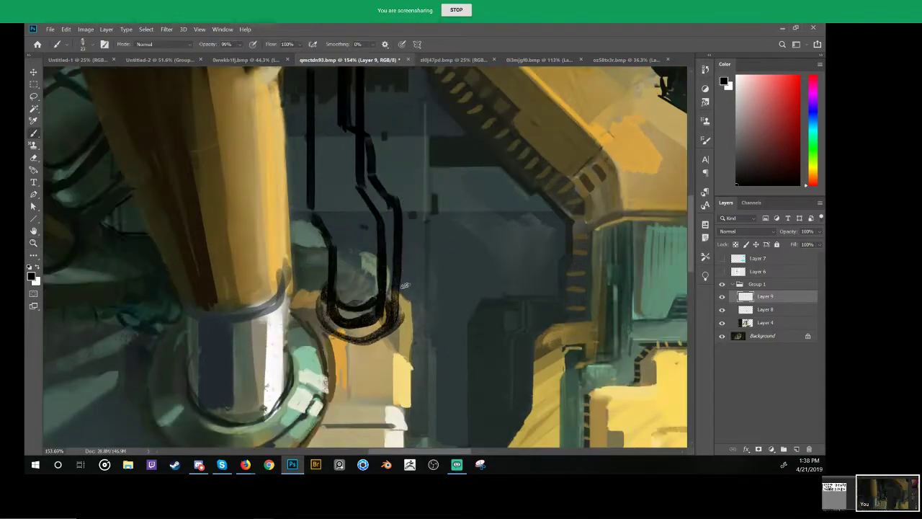
pyautogui.moveTo(405, 301)
pyautogui.mouseDown()
pyautogui.moveTo(412, 188)
pyautogui.moveTo(390, 172)
pyautogui.mouseUp()
pyautogui.hotkey('ctrl', 'z')
pyautogui.hotkey('ctrl', 'z')
pyautogui.moveTo(410, 209)
pyautogui.mouseDown()
pyautogui.moveTo(379, 151)
pyautogui.moveTo(381, 168)
pyautogui.moveTo(377, 130)
pyautogui.moveTo(355, 96)
pyautogui.moveTo(371, 148)
pyautogui.mouseUp()
pyautogui.press('space')
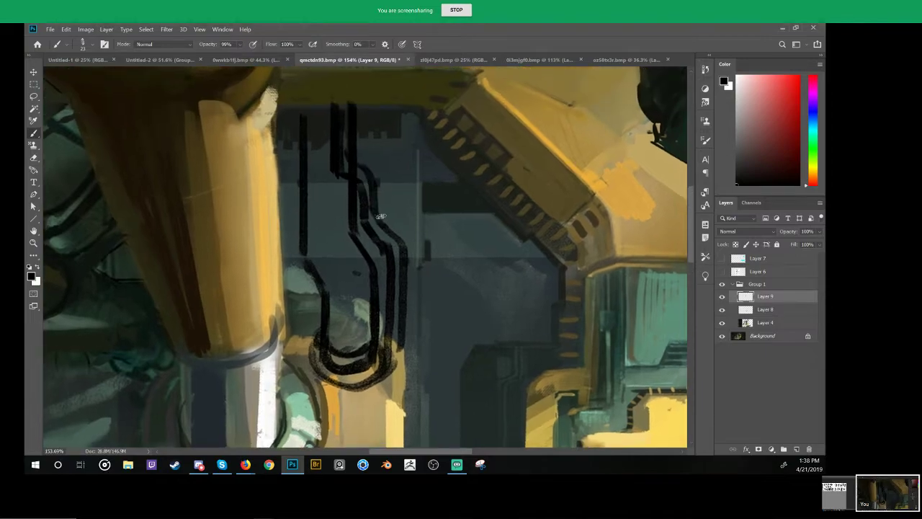
# Step: Draw an outer stepped black pipe line beside the third, angling its upper end right toward the doorway's top corner
pyautogui.moveTo(407, 352)
pyautogui.mouseDown()
pyautogui.moveTo(415, 267)
pyautogui.moveTo(404, 222)
pyautogui.moveTo(410, 233)
pyautogui.moveTo(382, 193)
pyautogui.moveTo(384, 168)
pyautogui.moveTo(425, 115)
pyautogui.mouseUp()
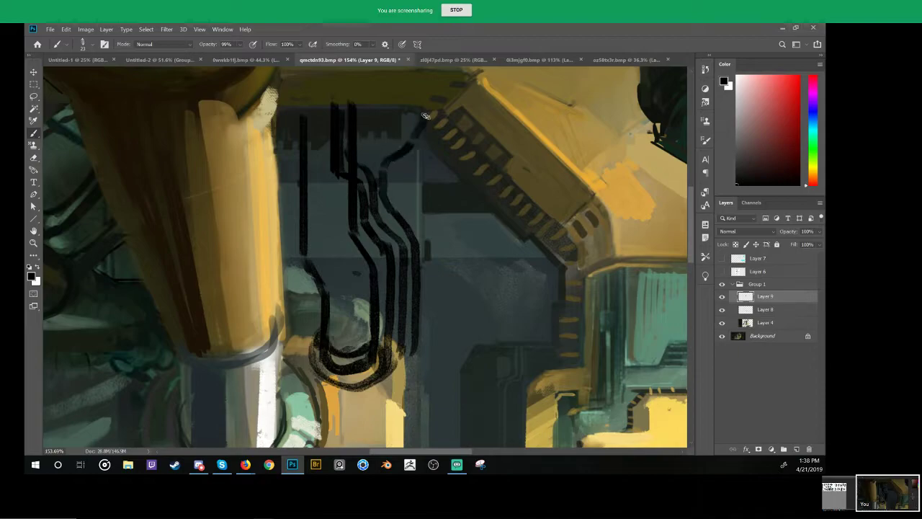
pyautogui.hotkey('ctrl', 'z')
pyautogui.hotkey('ctrl', 'z')
pyautogui.moveTo(383, 164)
pyautogui.mouseDown()
pyautogui.moveTo(407, 144)
pyautogui.moveTo(418, 96)
pyautogui.mouseUp()
pyautogui.press('z')
pyautogui.moveTo(422, 163); pyautogui.dragTo(406, 161)
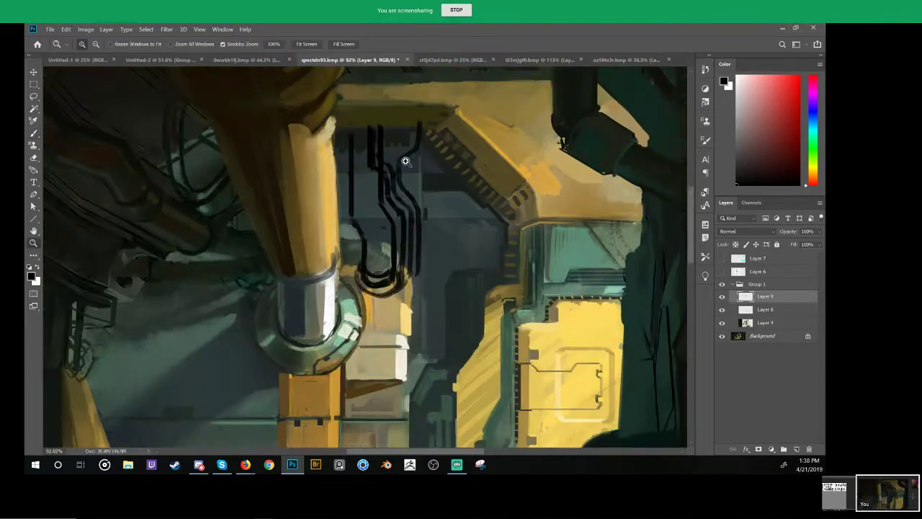
pyautogui.moveTo(468, 206)
pyautogui.mouseDown()
pyautogui.moveTo(448, 205)
pyautogui.moveTo(465, 191)
pyautogui.mouseUp()
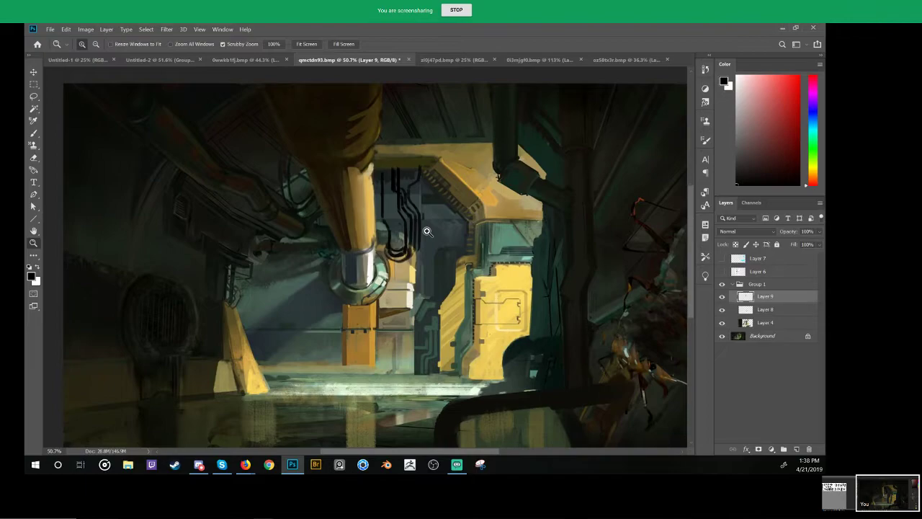
# Step: Switch to Firefox with the YouTube video "A Few Common Scifi Mistakes - Quick Ways to Improve"
pyautogui.moveTo(419, 240); pyautogui.dragTo(445, 239)
pyautogui.press('b')
pyautogui.press('e')
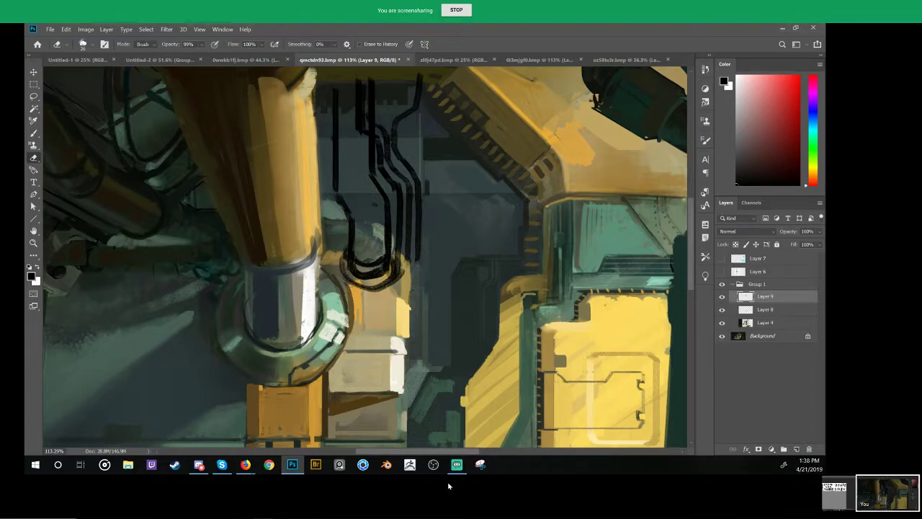
pyautogui.click(722, 74)
pyautogui.hotkey('alt', 'Tab')
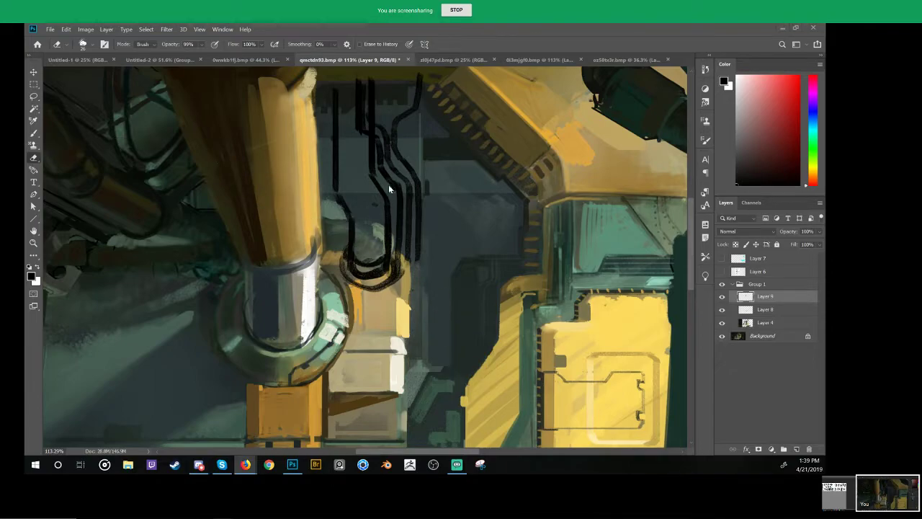
pyautogui.hotkey('alt', 'Tab')
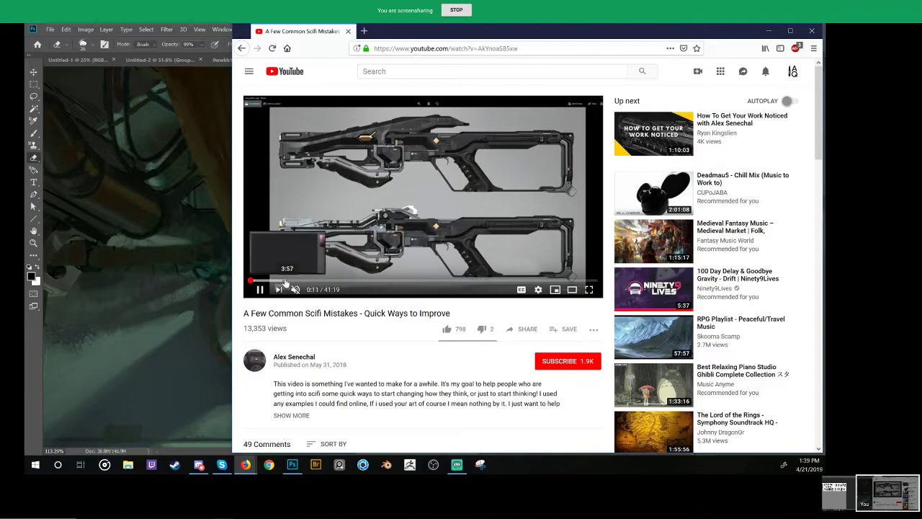
# Step: Skim the video's sci-fi design, pipe and cable examples up to about 15:40, and close the browser
pyautogui.click(293, 281)
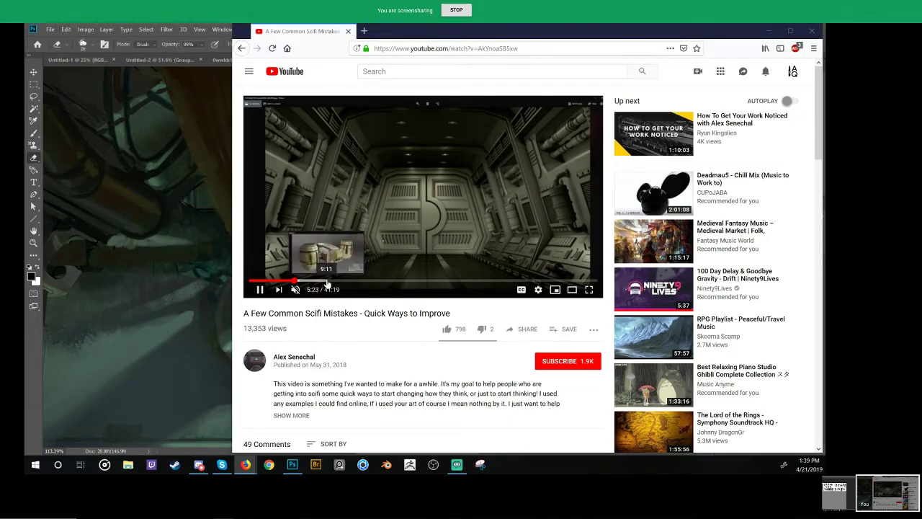
pyautogui.click(328, 282)
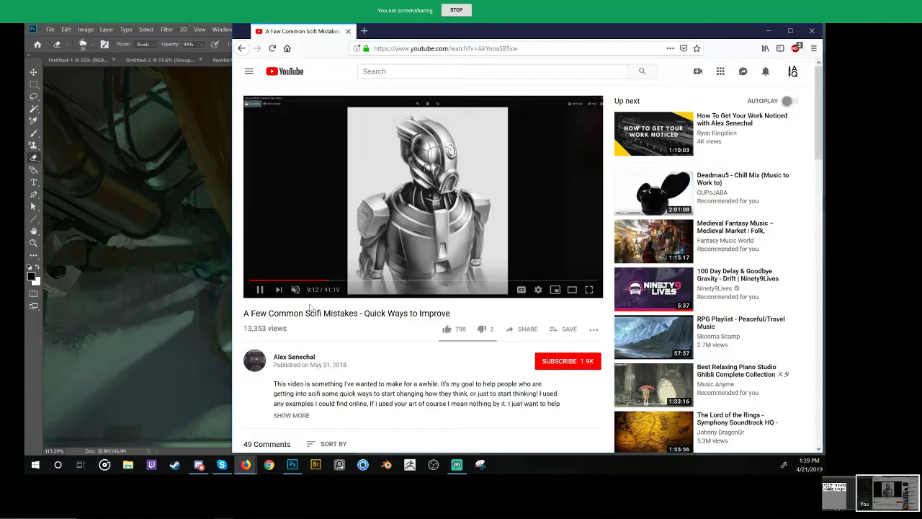
pyautogui.click(344, 282)
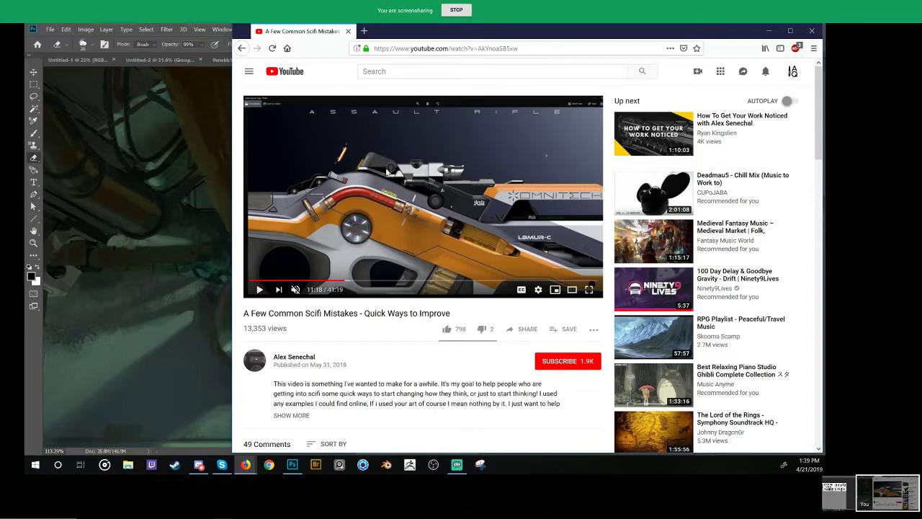
pyautogui.click(365, 281)
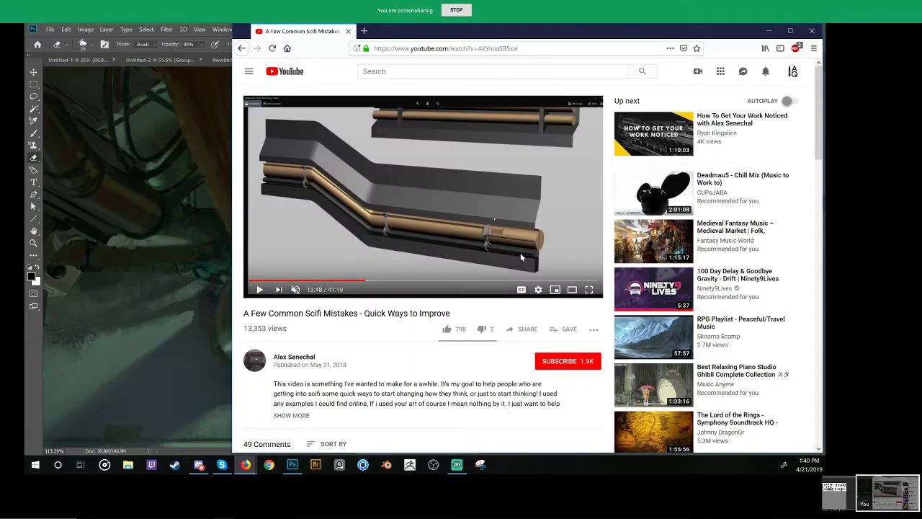
pyautogui.click(375, 281)
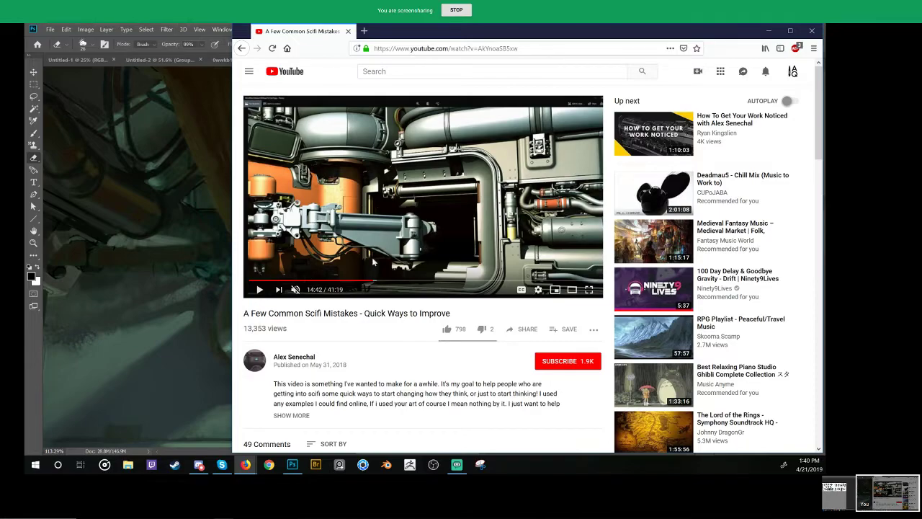
pyautogui.click(382, 281)
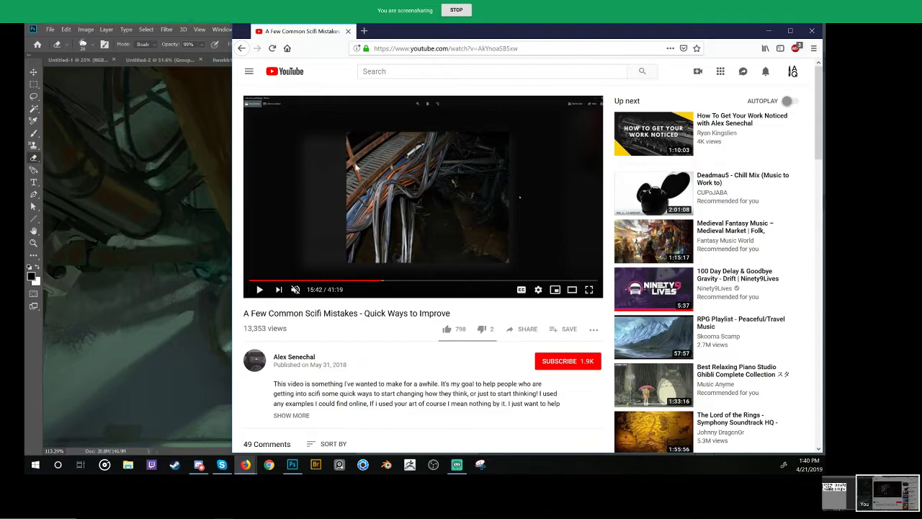
pyautogui.click(812, 30)
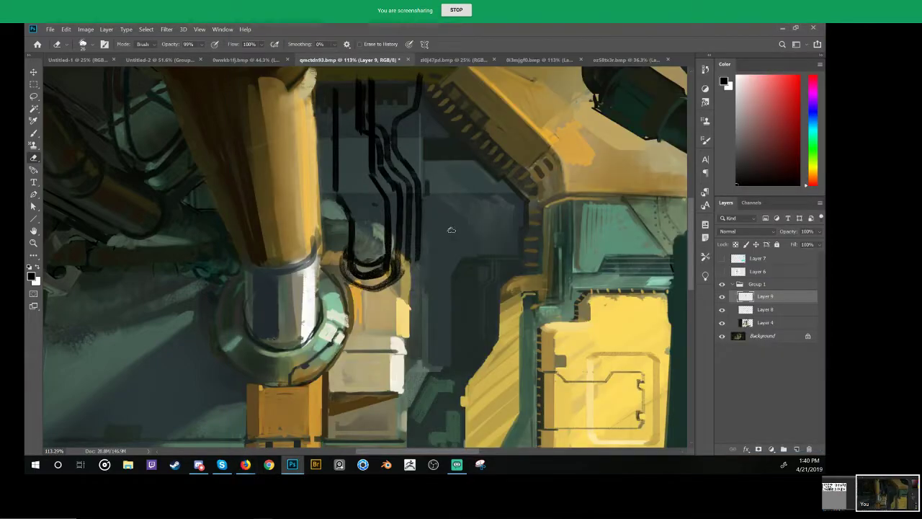
# Step: Paint the first stepped pipe in flat orange-yellow on Layer 8, beneath the black pipe outlines
pyautogui.click(722, 297)
pyautogui.click(723, 297)
pyautogui.click(749, 308)
pyautogui.press('b')
pyautogui.press('alt')
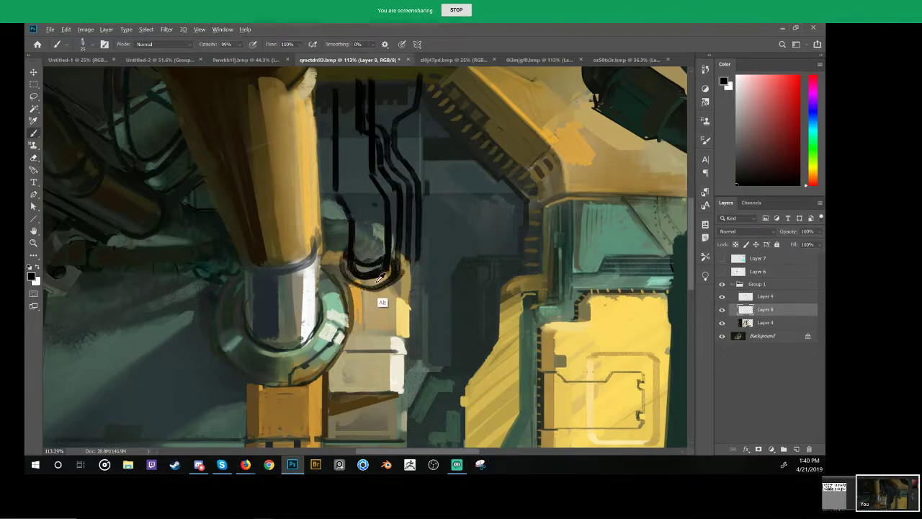
pyautogui.moveTo(378, 281)
pyautogui.mouseDown()
pyautogui.moveTo(410, 268)
pyautogui.moveTo(410, 316)
pyautogui.moveTo(370, 290)
pyautogui.moveTo(373, 237)
pyautogui.moveTo(365, 268)
pyautogui.moveTo(349, 216)
pyautogui.moveTo(359, 124)
pyautogui.moveTo(352, 203)
pyautogui.mouseUp()
pyautogui.keyDown('alt'); pyautogui.click(368, 349); pyautogui.keyUp('alt')
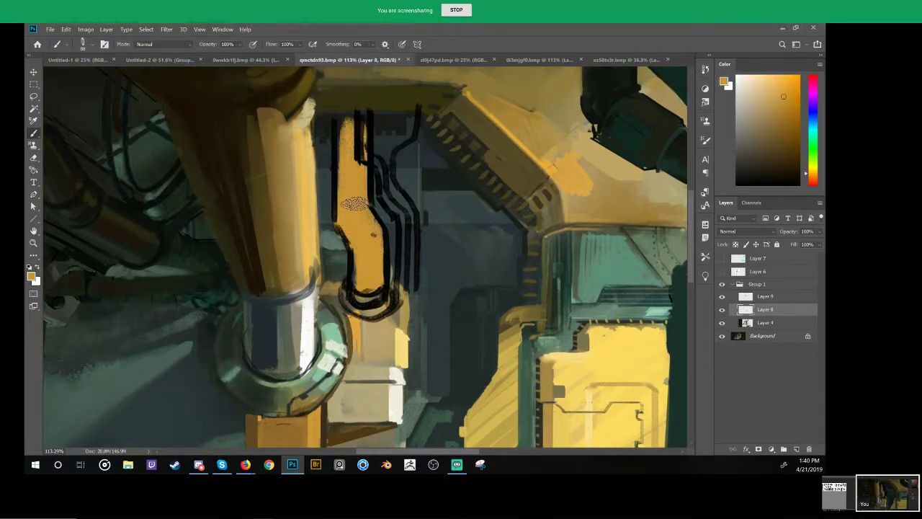
pyautogui.moveTo(443, 173); pyautogui.dragTo(421, 167)
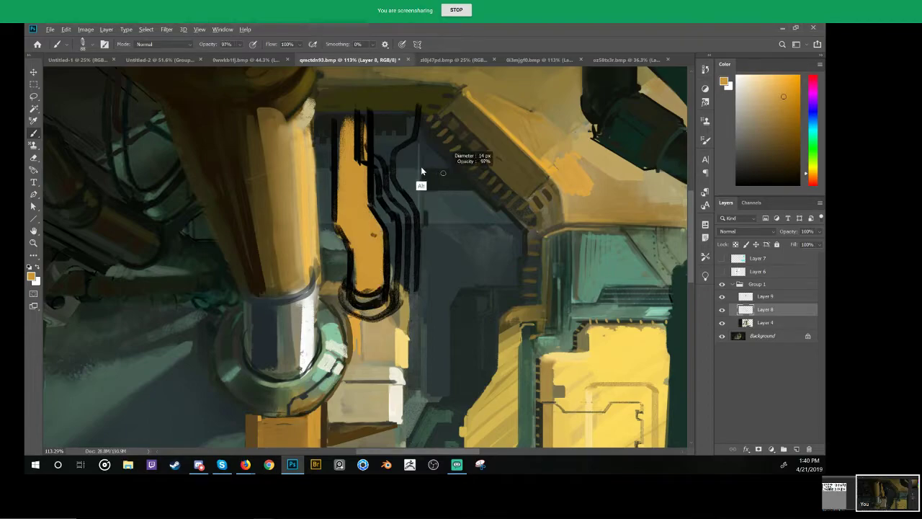
# Step: Fill in the orange pipe's upper end on Layer 8 and hide the Layer 9 line sketch
pyautogui.keyDown('alt'); pyautogui.click(421, 170); pyautogui.keyUp('alt')
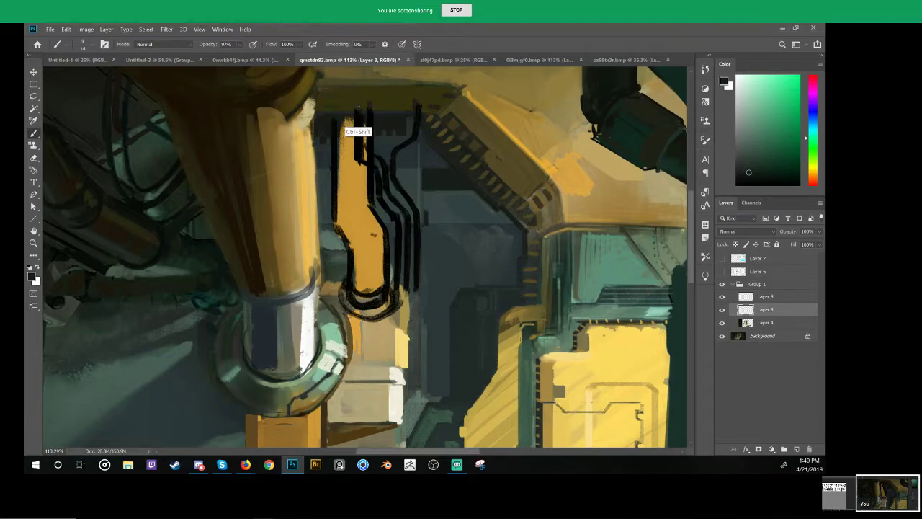
pyautogui.keyDown('alt'); pyautogui.click(346, 155); pyautogui.keyUp('alt')
pyautogui.moveTo(340, 118)
pyautogui.mouseDown()
pyautogui.moveTo(339, 143)
pyautogui.moveTo(343, 117)
pyautogui.moveTo(343, 128)
pyautogui.mouseUp()
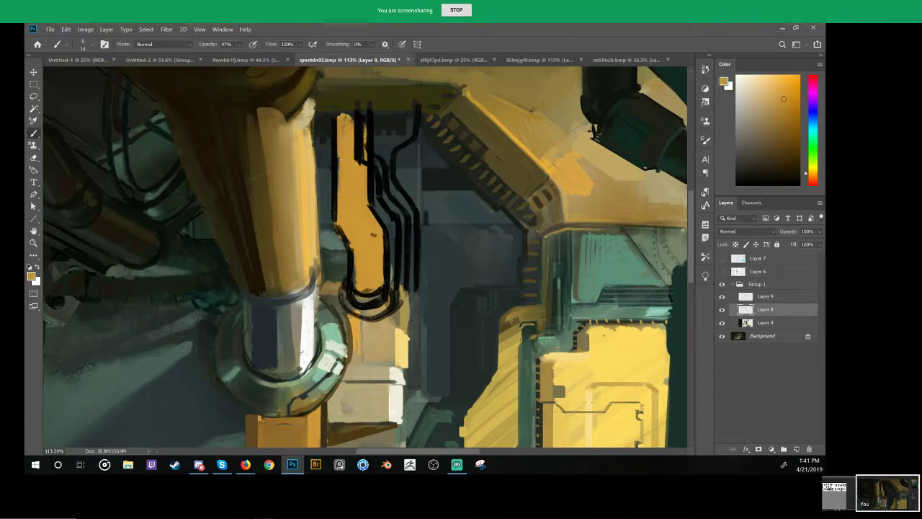
pyautogui.click(722, 296)
pyautogui.press('z')
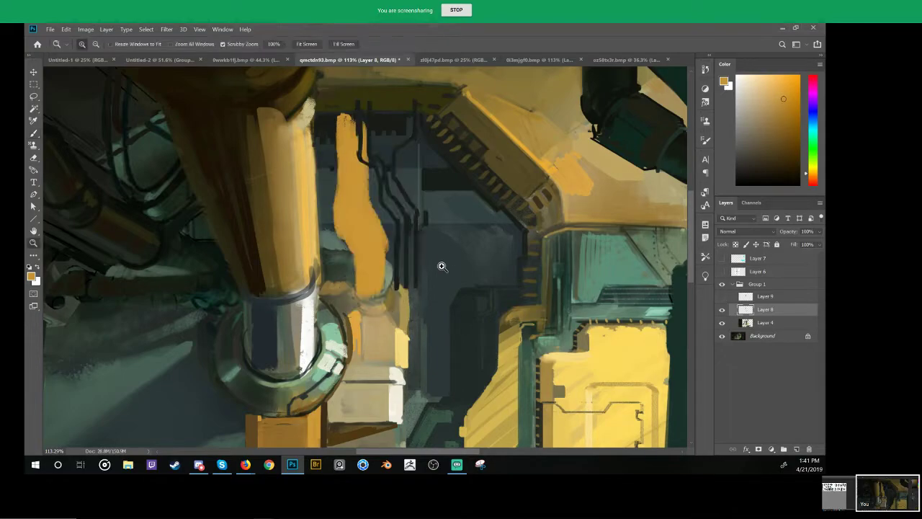
pyautogui.moveTo(441, 266)
pyautogui.mouseDown()
pyautogui.moveTo(393, 304)
pyautogui.moveTo(416, 321)
pyautogui.mouseUp()
# Step: Trim the orange pipe's right edge around the bend with the sampled dark background colour, undoing and redoing strokes to compare
pyautogui.press('b')
pyautogui.keyDown('alt'); pyautogui.click(377, 226); pyautogui.keyUp('alt')
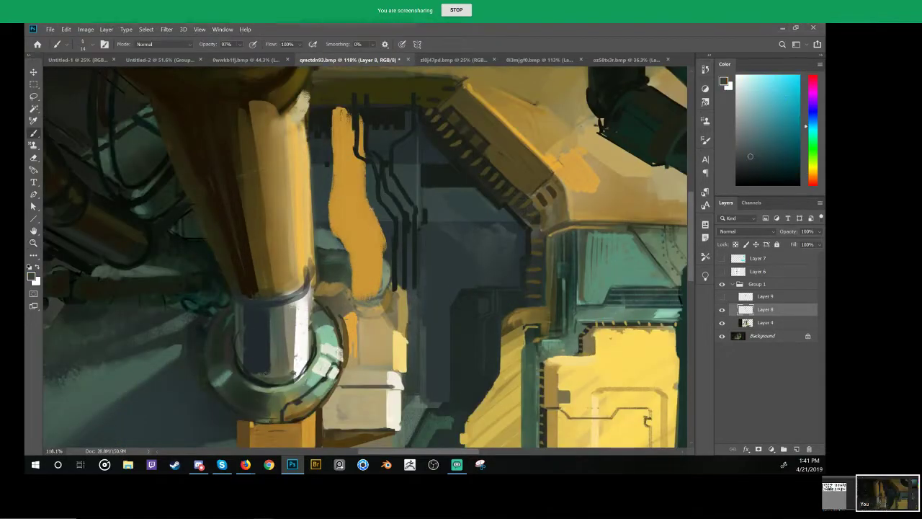
pyautogui.moveTo(370, 206)
pyautogui.mouseDown()
pyautogui.moveTo(386, 247)
pyautogui.moveTo(383, 271)
pyautogui.mouseUp()
pyautogui.hotkey('ctrl', 'z')
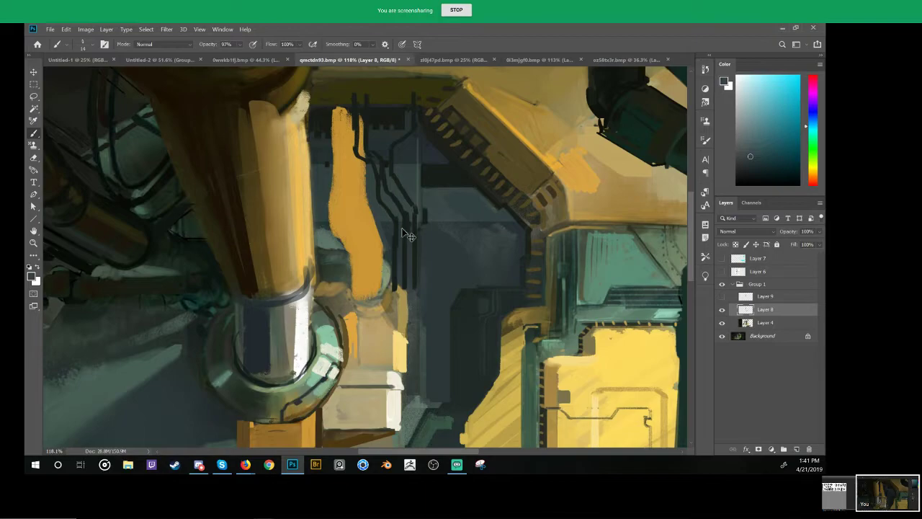
pyautogui.hotkey('ctrl', 'z')
pyautogui.hotkey('ctrl', 'z')
pyautogui.hotkey('ctrl', 'z')
pyautogui.hotkey('ctrl', 'shift', 'z')
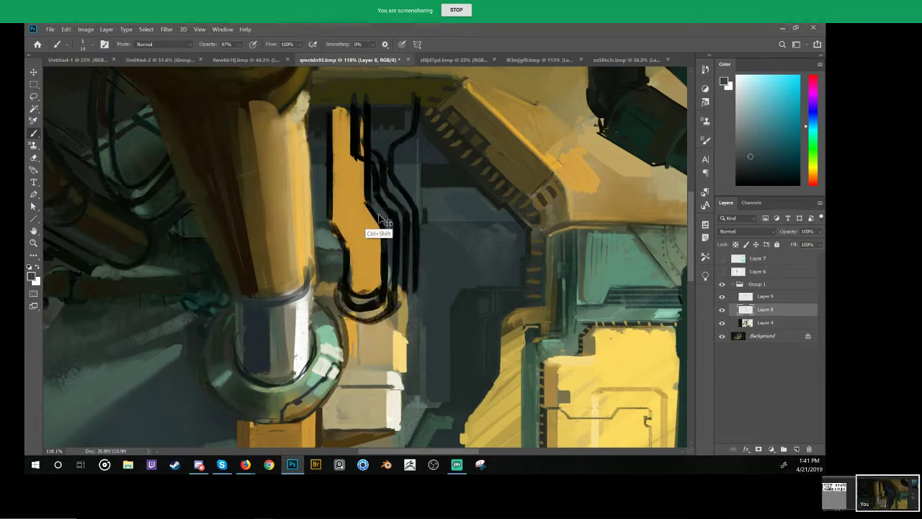
pyautogui.hotkey('ctrl', 'z')
# Step: Clean up the orange pipe's bend and lower end, and paint a grey-green collar around its base
pyautogui.press('e')
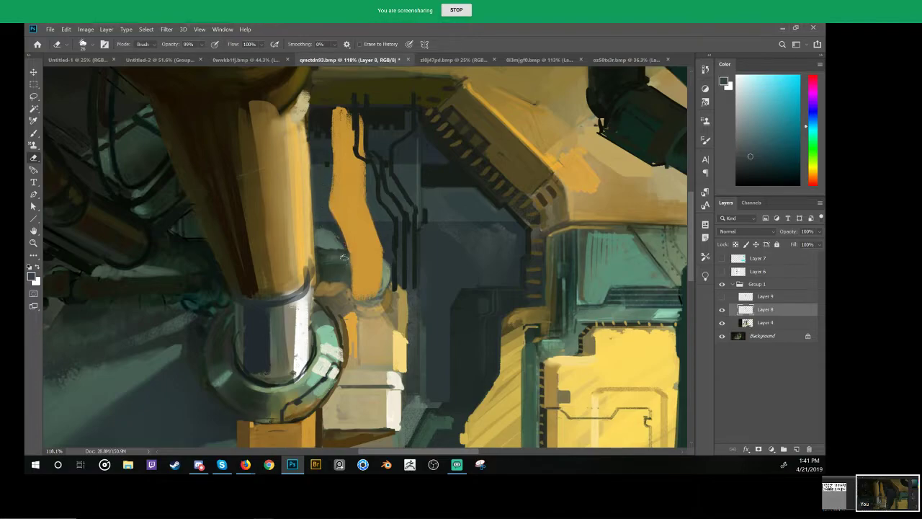
pyautogui.press('b')
pyautogui.keyDown('alt'); pyautogui.click(361, 303); pyautogui.keyUp('alt')
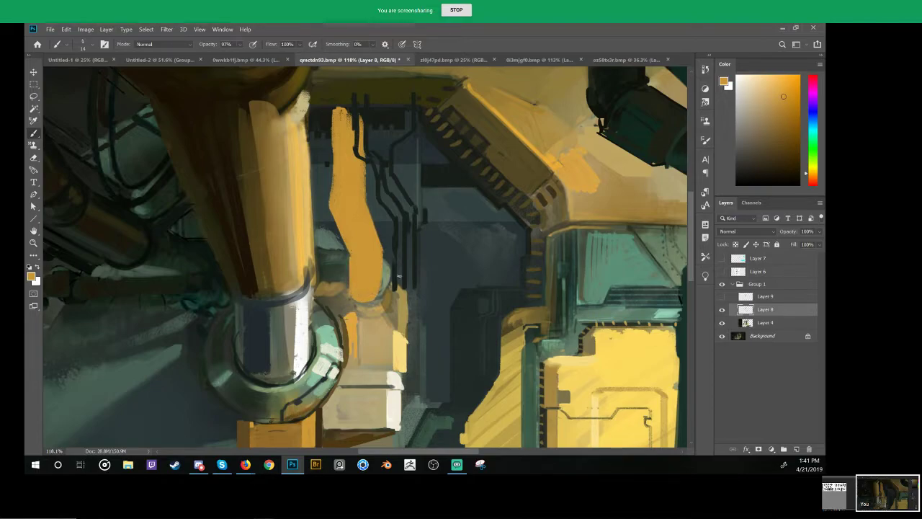
pyautogui.keyDown('alt'); pyautogui.click(384, 275); pyautogui.keyUp('alt')
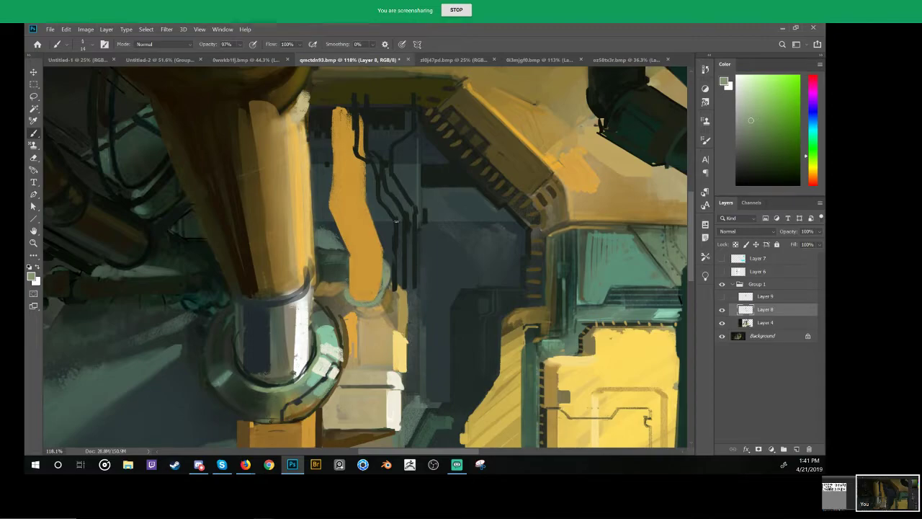
# Step: Touch up the thin dark cables beside the pipe and trim their lower ends by erasing and painting background colour
pyautogui.keyDown('alt'); pyautogui.click(396, 255); pyautogui.keyUp('alt')
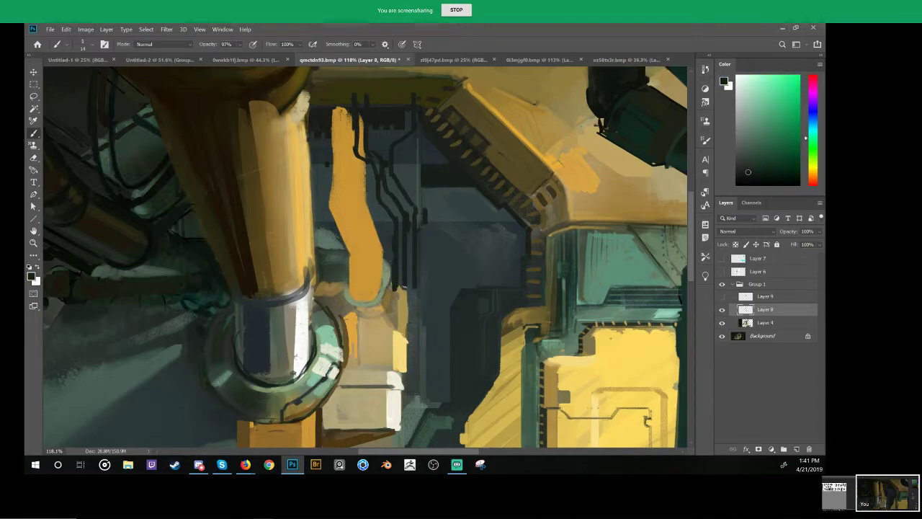
pyautogui.press('e')
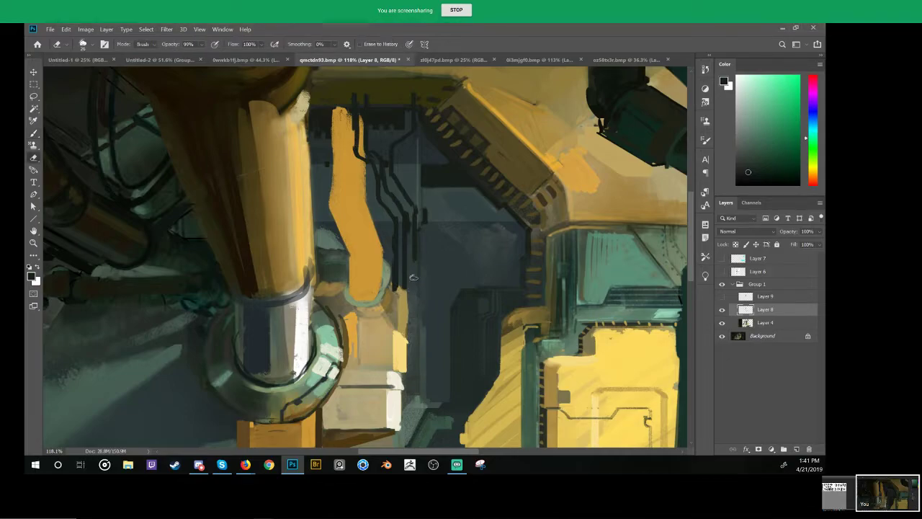
pyautogui.press('b')
pyautogui.keyDown('alt'); pyautogui.click(387, 262); pyautogui.keyUp('alt')
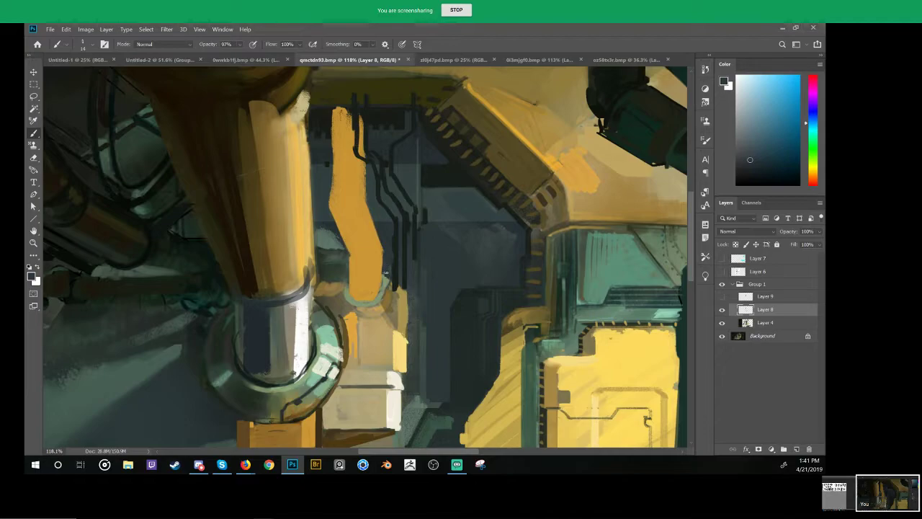
pyautogui.keyDown('alt'); pyautogui.click(335, 236); pyautogui.keyUp('alt')
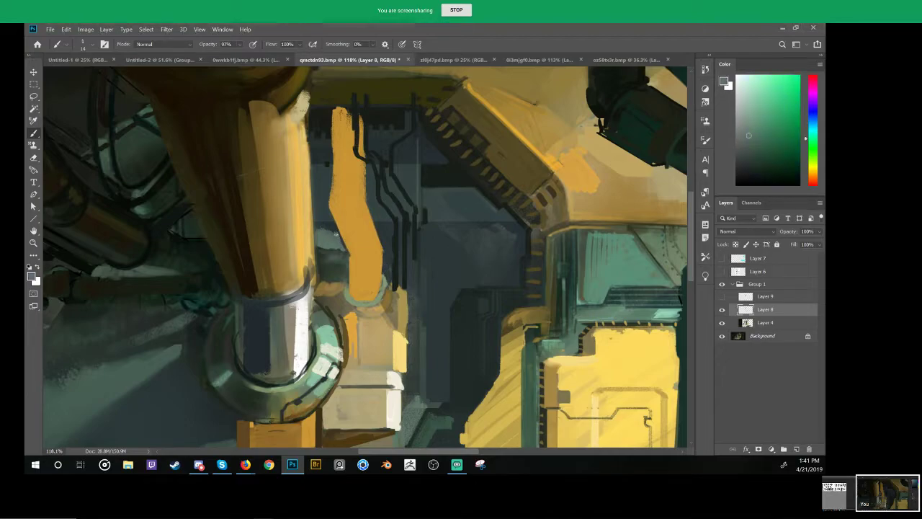
# Step: Extend the orange pipe upward with a rounded top end and fill it in orange
pyautogui.keyDown('alt'); pyautogui.click(333, 202); pyautogui.keyUp('alt')
pyautogui.moveTo(331, 206); pyautogui.dragTo(340, 108)
pyautogui.hotkey('ctrl', 'z')
pyautogui.moveTo(331, 198)
pyautogui.mouseDown()
pyautogui.moveTo(338, 98)
pyautogui.moveTo(350, 140)
pyautogui.mouseUp()
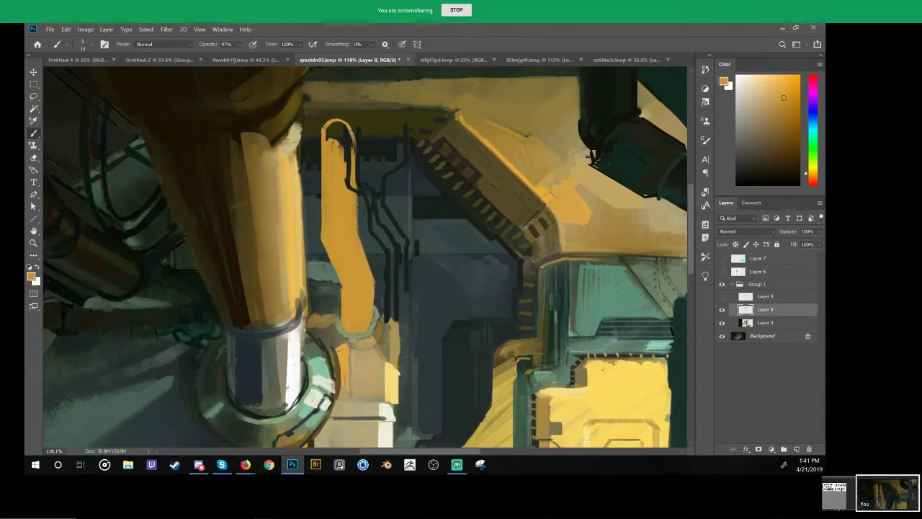
pyautogui.moveTo(337, 125)
pyautogui.mouseDown()
pyautogui.moveTo(340, 149)
pyautogui.moveTo(349, 117)
pyautogui.mouseUp()
# Step: Paint the dark cable as a straight vertical line over the pipe's rounded upper end
pyautogui.keyDown('alt'); pyautogui.click(348, 145); pyautogui.keyUp('alt')
pyautogui.hotkey('ctrl', 'z')
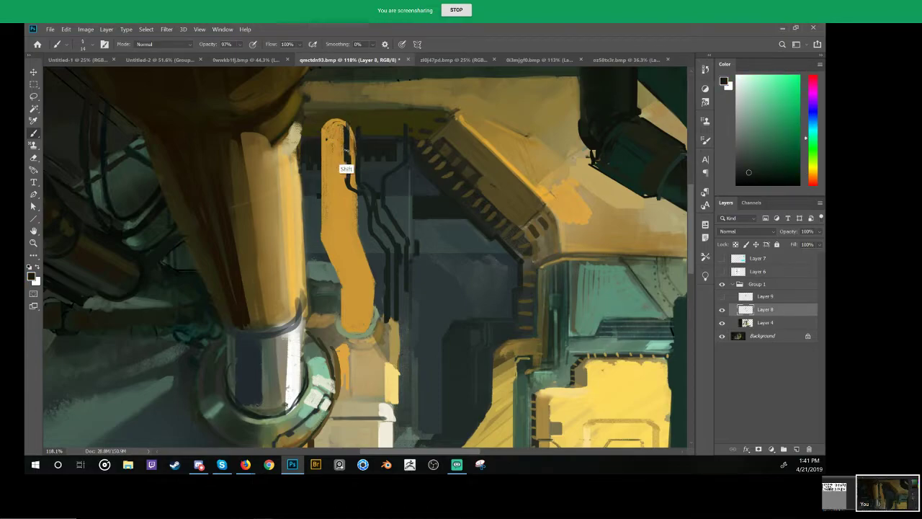
pyautogui.moveTo(347, 150); pyautogui.dragTo(347, 117)
pyautogui.scroll(2, 389, 122)
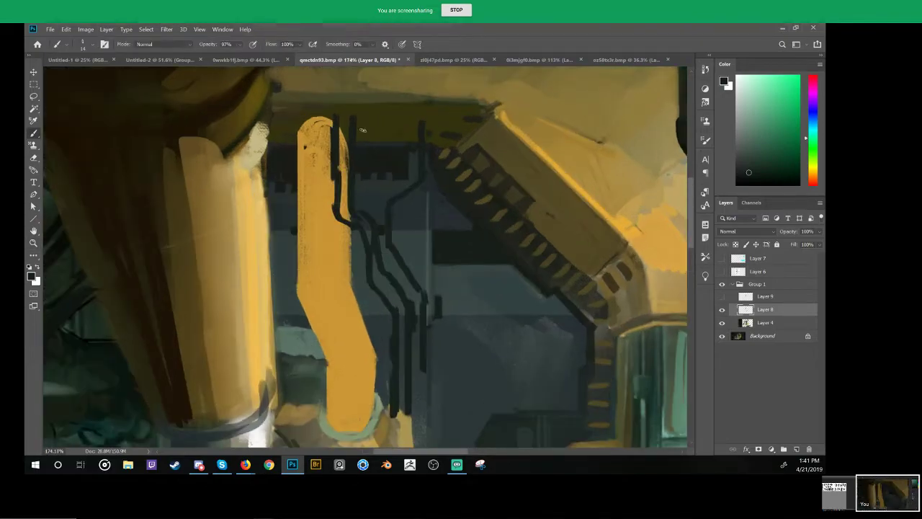
pyautogui.keyDown('shift'); pyautogui.click(336, 210); pyautogui.keyUp('shift')
# Step: Select the orange pipe by its colour and shade its left side with a dark olive gradient
pyautogui.keyDown('alt'); pyautogui.click(315, 124); pyautogui.keyUp('alt')
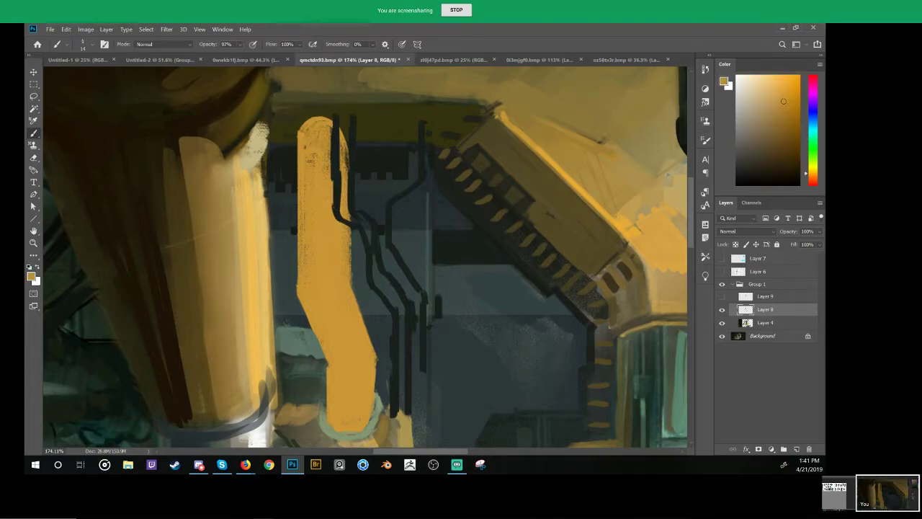
pyautogui.press('w')
pyautogui.click(323, 191)
pyautogui.moveTo(394, 193); pyautogui.dragTo(379, 184)
pyautogui.press('g')
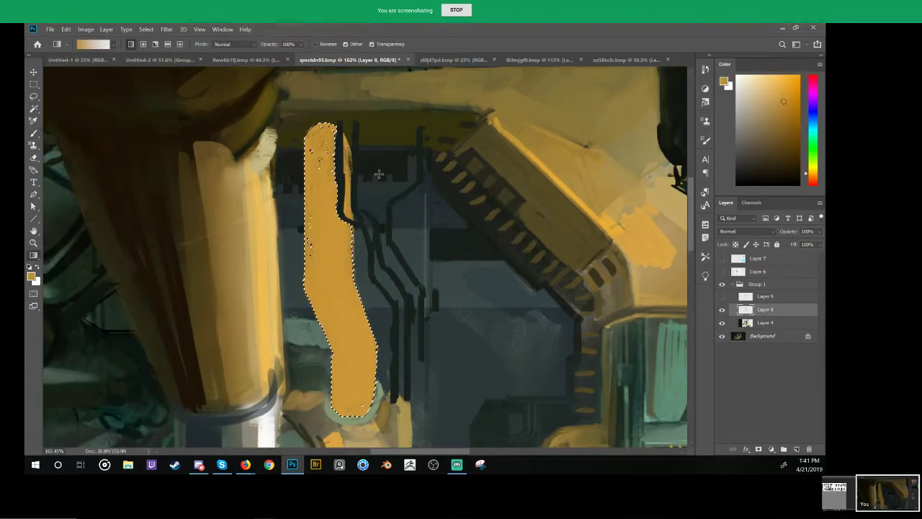
pyautogui.keyDown('alt'); pyautogui.click(378, 134); pyautogui.keyUp('alt')
pyautogui.moveTo(296, 215); pyautogui.dragTo(346, 219)
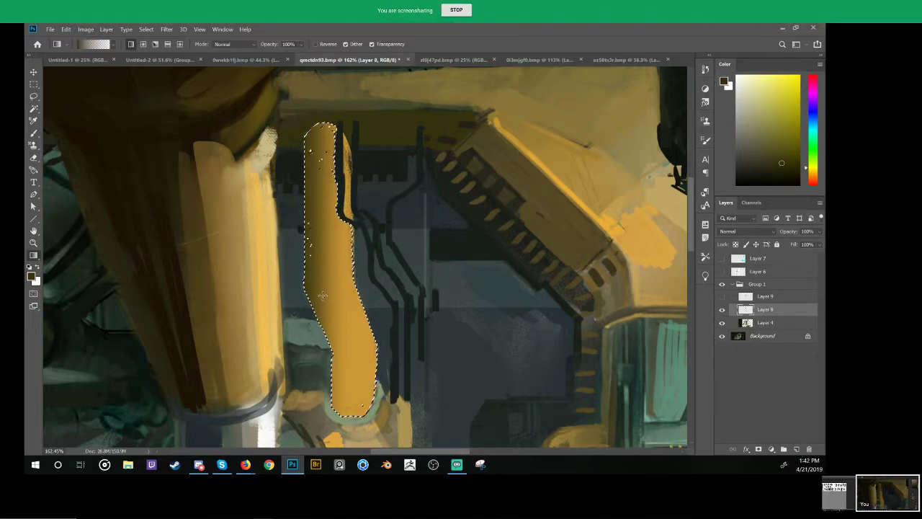
# Step: Brush textured dark olive shading down the left side of the pipe's lower section and smudge it smooth
pyautogui.press('b')
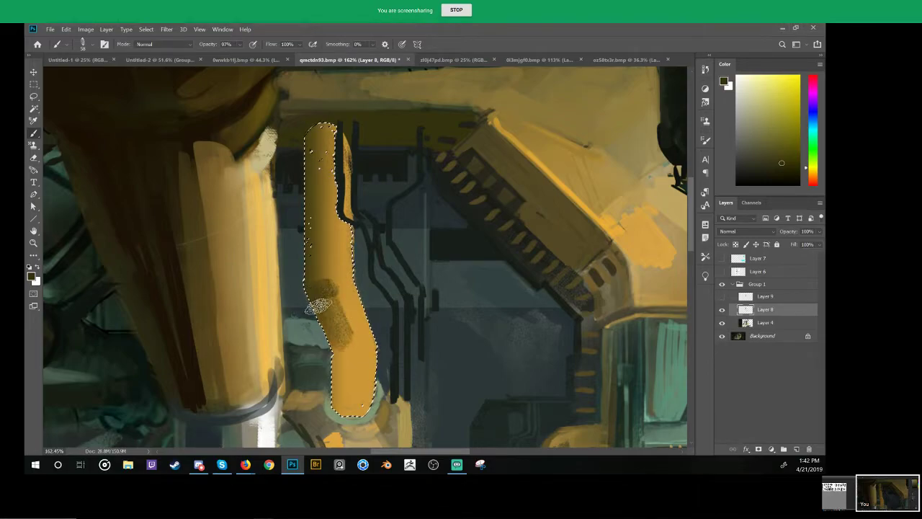
pyautogui.press('shift')
pyautogui.moveTo(342, 398); pyautogui.dragTo(342, 412)
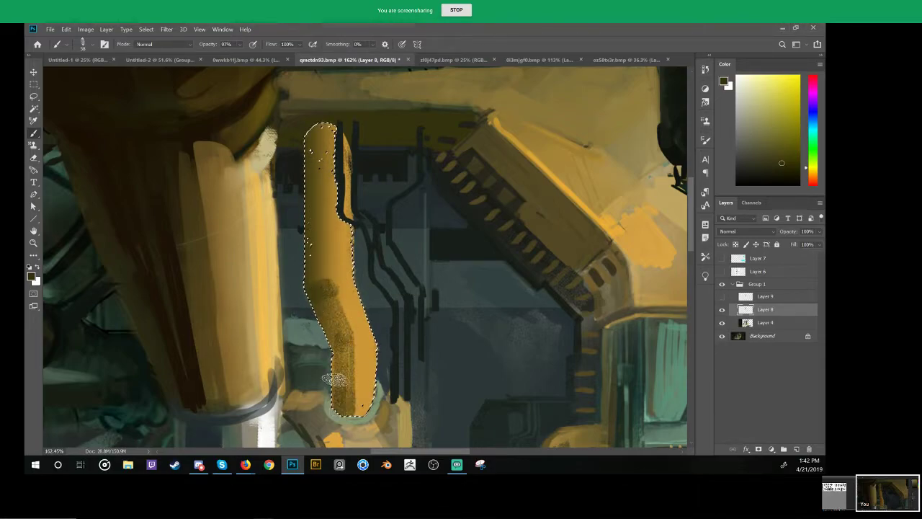
pyautogui.moveTo(313, 278); pyautogui.dragTo(334, 121)
pyautogui.press('r')
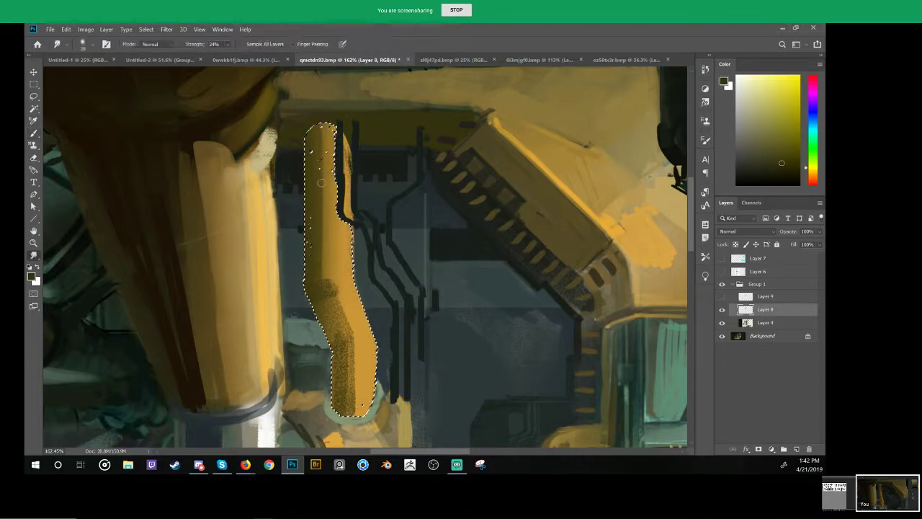
pyautogui.moveTo(316, 152)
pyautogui.mouseDown()
pyautogui.moveTo(334, 160)
pyautogui.moveTo(322, 265)
pyautogui.moveTo(347, 346)
pyautogui.moveTo(354, 419)
pyautogui.mouseUp()
# Step: Paint a pale yellow highlight along the pipe's lower right edge with a 16 px brush and clear the selection
pyautogui.press('b')
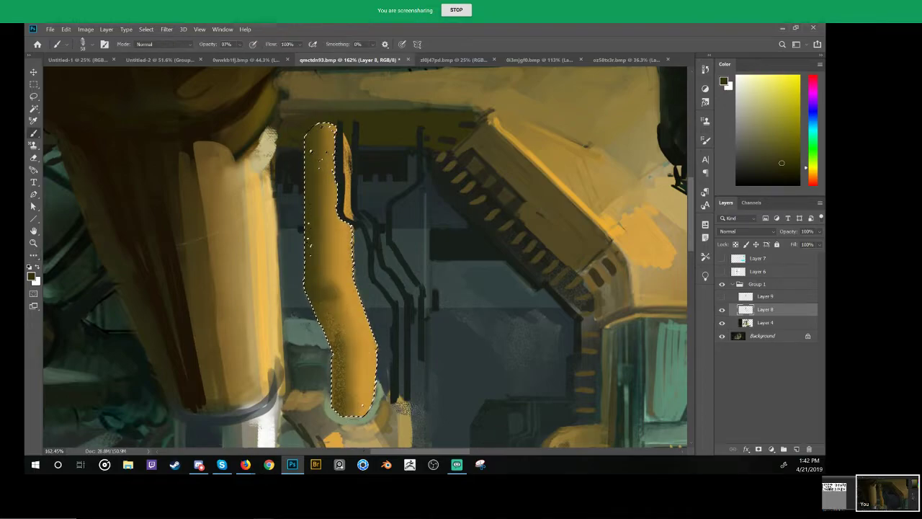
pyautogui.keyDown('alt'); pyautogui.click(339, 435); pyautogui.keyUp('alt')
pyautogui.moveTo(369, 378)
pyautogui.mouseDown()
pyautogui.moveTo(342, 396)
pyautogui.moveTo(319, 396)
pyautogui.mouseUp()
pyautogui.moveTo(418, 377); pyautogui.dragTo(338, 228)
pyautogui.moveTo(529, 296); pyautogui.dragTo(457, 230)
pyautogui.keyDown('alt'); pyautogui.click(480, 298); pyautogui.keyUp('alt')
pyautogui.moveTo(370, 191); pyautogui.dragTo(438, 333)
pyautogui.rightClick(291, 288)
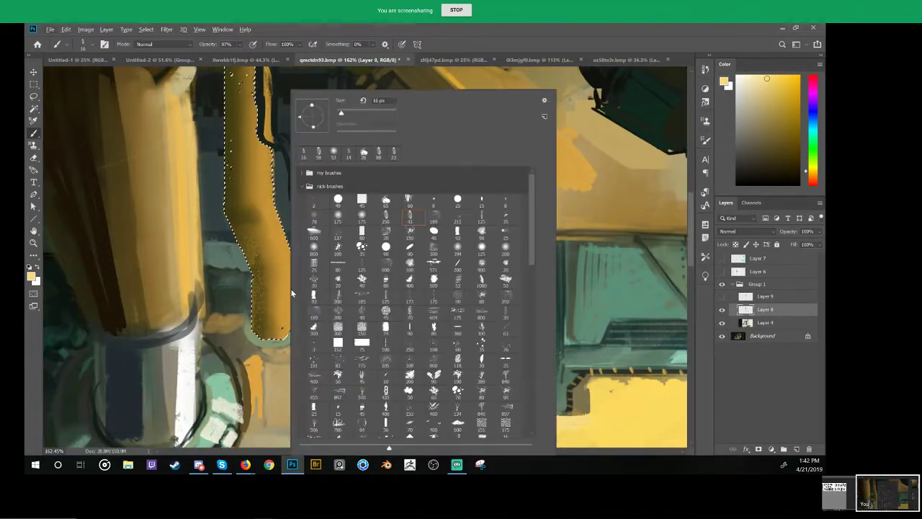
pyautogui.click(288, 290)
pyautogui.moveTo(288, 286)
pyautogui.mouseDown()
pyautogui.moveTo(289, 326)
pyautogui.moveTo(291, 315)
pyautogui.mouseUp()
pyautogui.hotkey('ctrl', 'd')
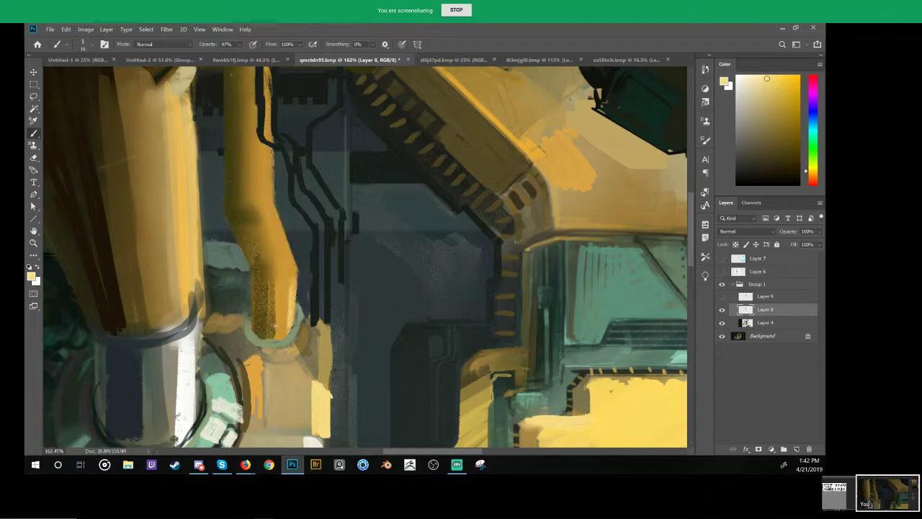
# Step: Paint a dark brown shadow curving across the pipe's bottom end, using colours sampled from its shading
pyautogui.keyDown('alt'); pyautogui.click(274, 326); pyautogui.keyUp('alt')
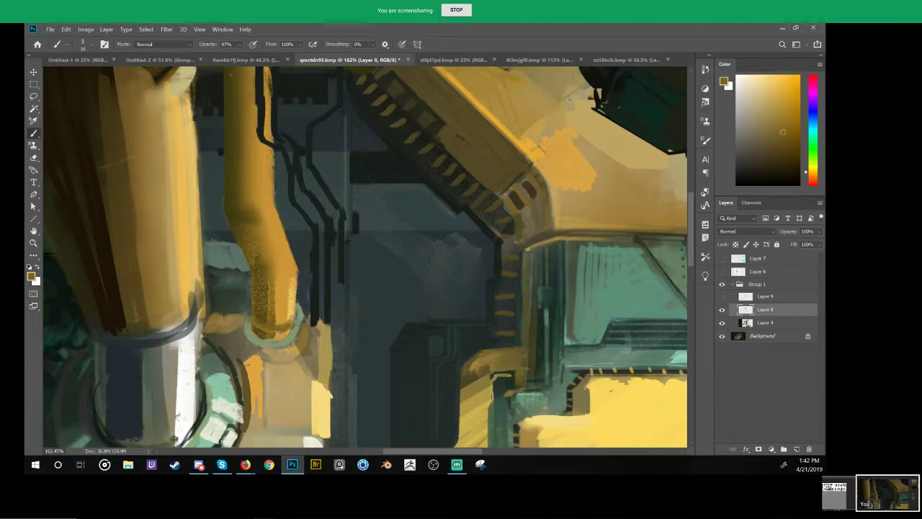
pyautogui.keyDown('alt'); pyautogui.click(261, 332); pyautogui.keyUp('alt')
pyautogui.moveTo(270, 331); pyautogui.dragTo(283, 328)
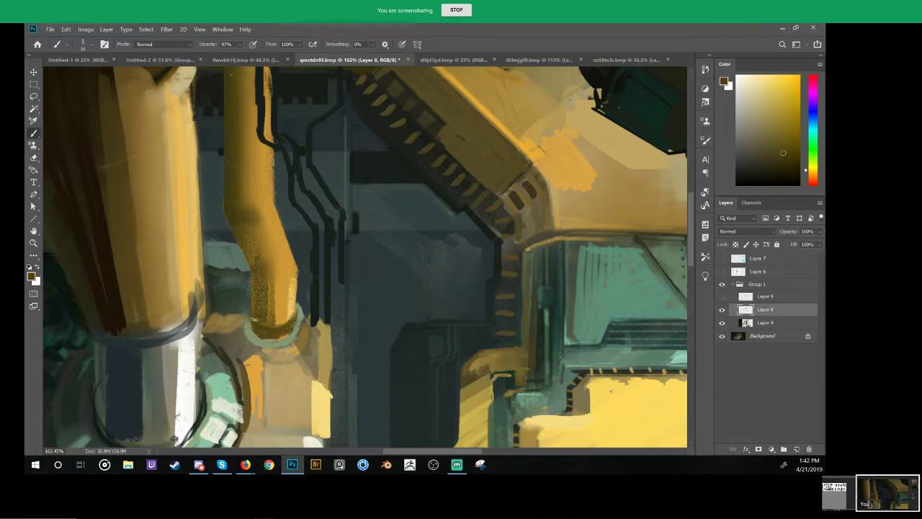
pyautogui.keyDown('alt'); pyautogui.click(284, 330); pyautogui.keyUp('alt')
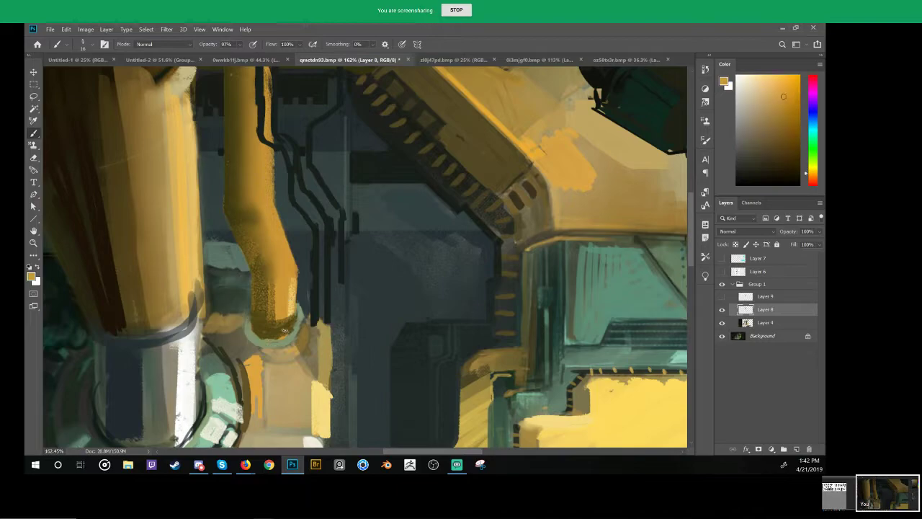
# Step: Refine the grey-green collar around the pipe's base and outline its inner rim with a thin dark line
pyautogui.keyDown('alt'); pyautogui.click(284, 342); pyautogui.keyUp('alt')
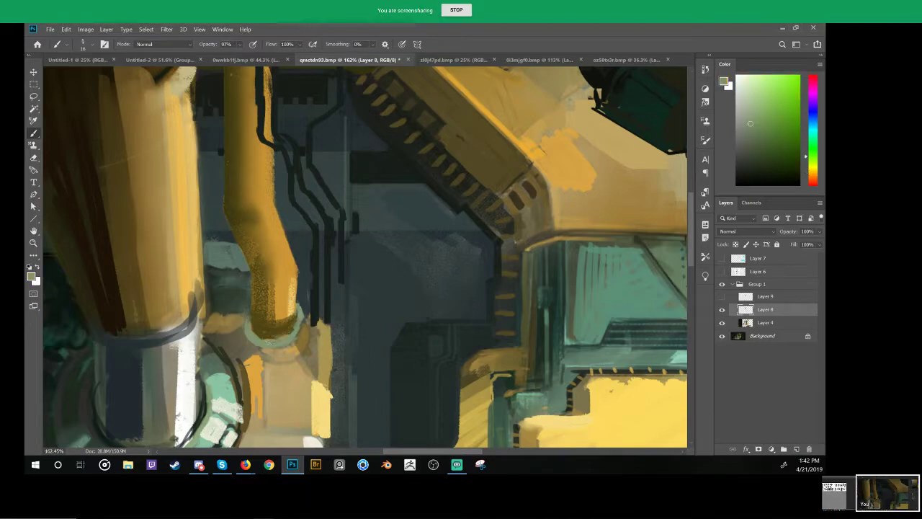
pyautogui.keyDown('alt'); pyautogui.click(262, 332); pyautogui.keyUp('alt')
pyautogui.keyDown('alt'); pyautogui.click(252, 377); pyautogui.keyUp('alt')
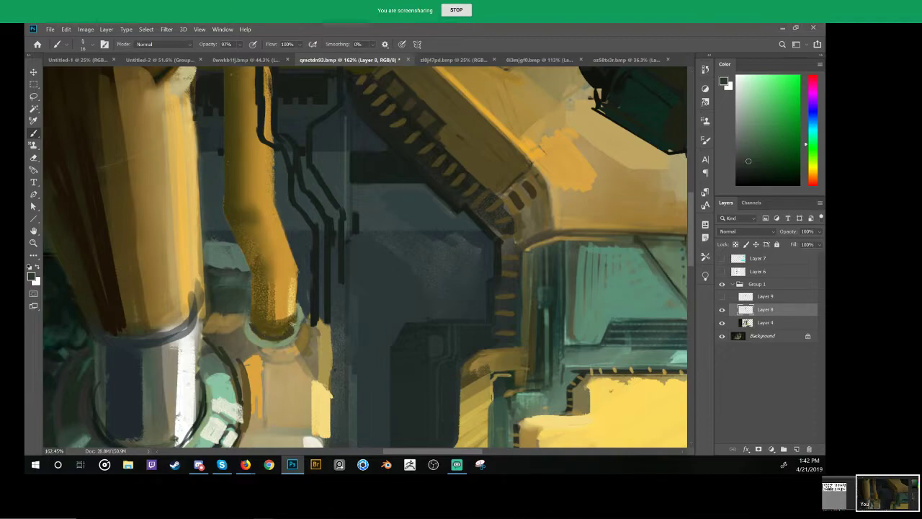
pyautogui.keyDown('alt'); pyautogui.click(314, 312); pyautogui.keyUp('alt')
pyautogui.moveTo(292, 349); pyautogui.dragTo(279, 358)
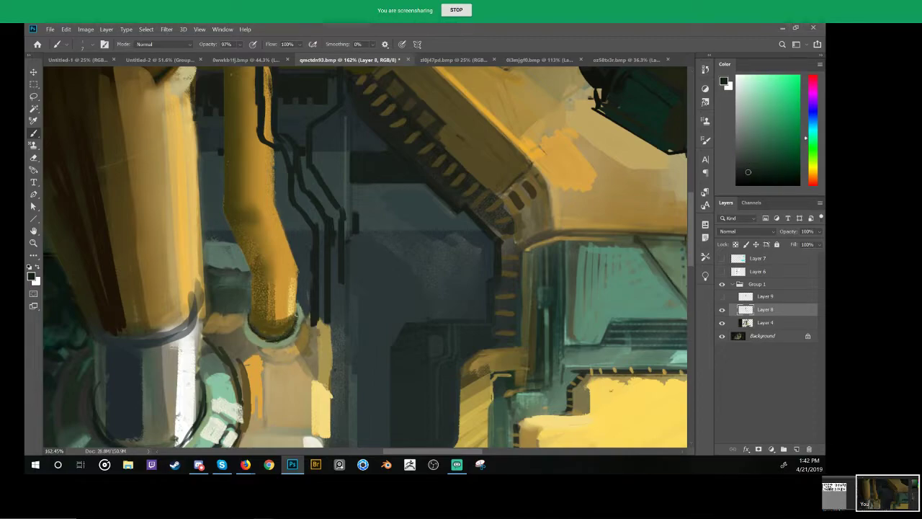
pyautogui.keyDown('alt'); pyautogui.click(295, 333); pyautogui.keyUp('alt')
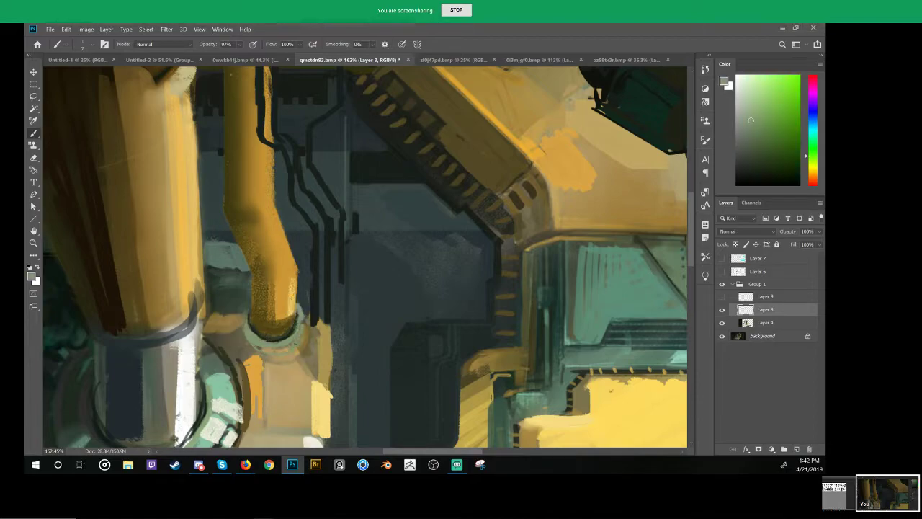
# Step: Add an off-white highlight to the collar's right side and shade its left side with a sampled dark green
pyautogui.keyDown('alt'); pyautogui.click(232, 410); pyautogui.keyUp('alt')
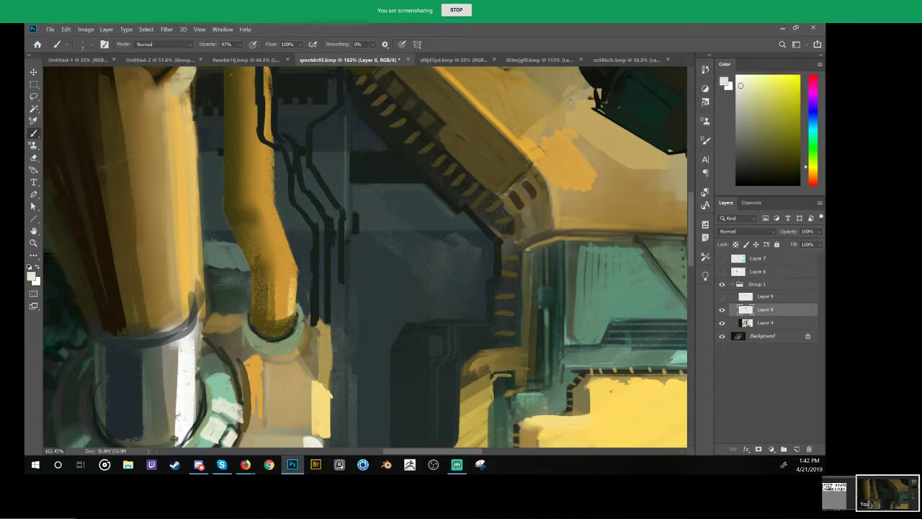
pyautogui.moveTo(298, 329)
pyautogui.mouseDown()
pyautogui.moveTo(301, 249)
pyautogui.moveTo(335, 242)
pyautogui.mouseUp()
pyautogui.keyDown('alt'); pyautogui.click(302, 249); pyautogui.keyUp('alt')
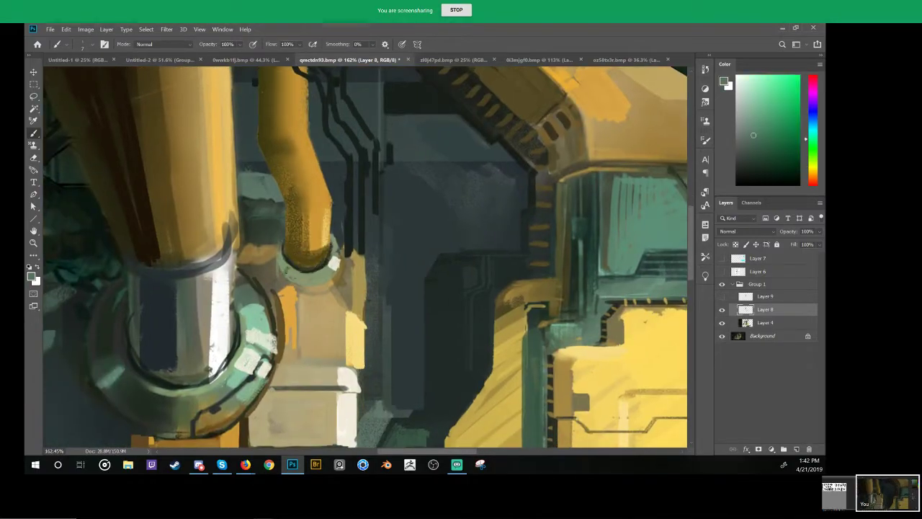
pyautogui.keyDown('alt'); pyautogui.click(150, 400); pyautogui.keyUp('alt')
pyautogui.moveTo(293, 294)
pyautogui.mouseDown()
pyautogui.moveTo(302, 298)
pyautogui.moveTo(310, 280)
pyautogui.moveTo(279, 254)
pyautogui.moveTo(286, 241)
pyautogui.mouseUp()
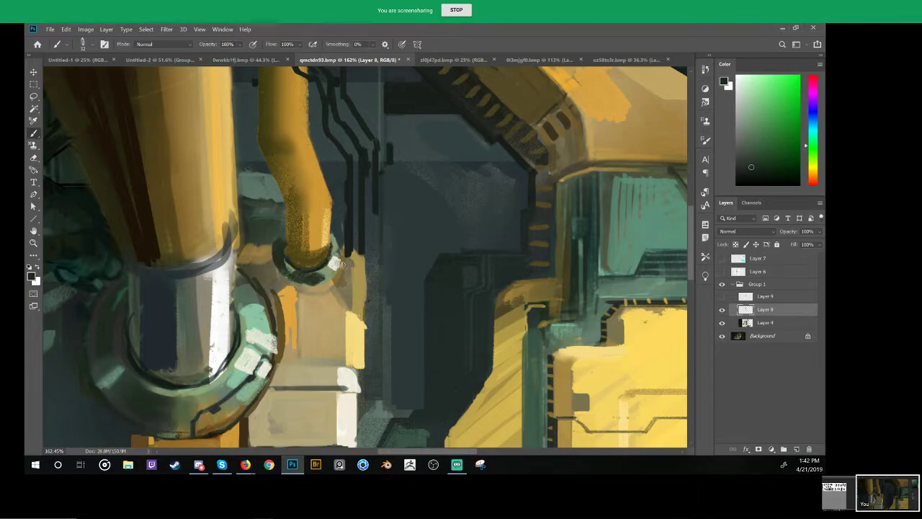
# Step: Paint a thin pale orange highlight along the right edge of the pipe's lower bend and brown shading strokes on its left, using sampled colours
pyautogui.moveTo(335, 287); pyautogui.dragTo(356, 273)
pyautogui.scroll(-5, 355, 273)
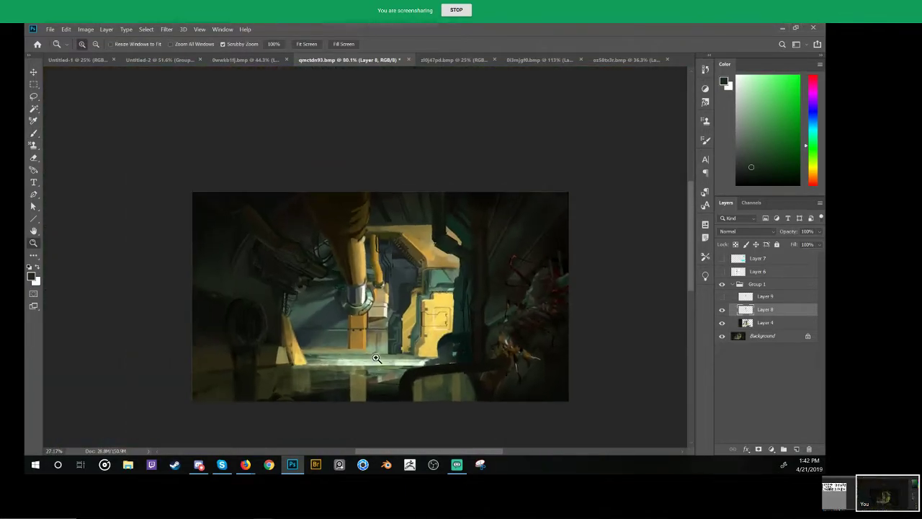
pyautogui.scroll(3, 392, 345)
pyautogui.scroll(4, 353, 231)
pyautogui.press('b')
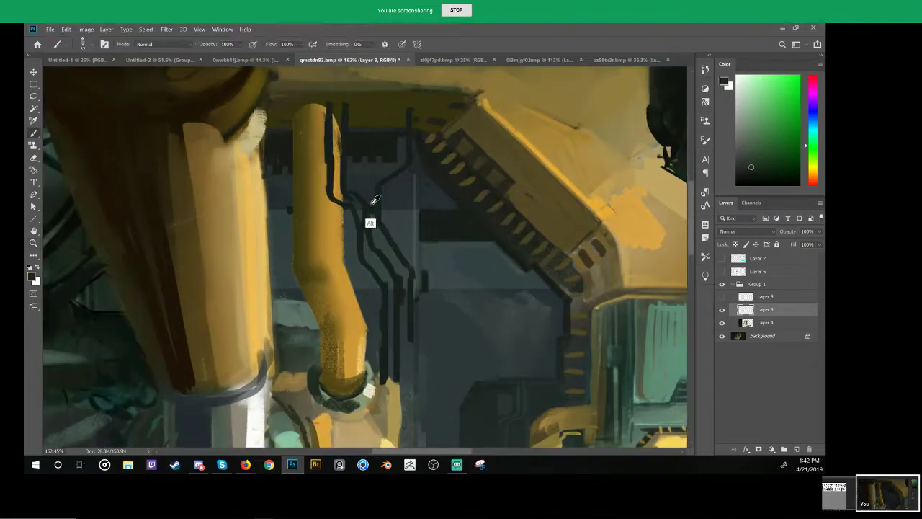
pyautogui.keyDown('alt'); pyautogui.click(360, 358); pyautogui.keyUp('alt')
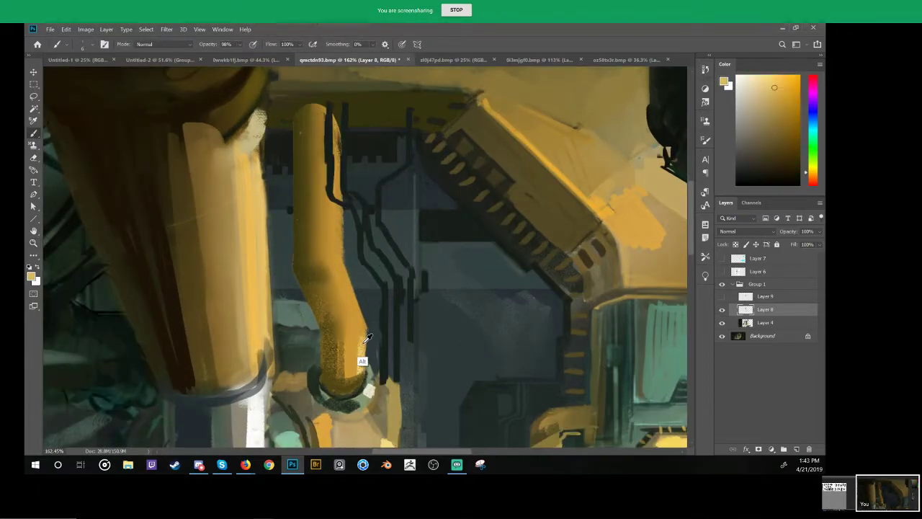
pyautogui.moveTo(341, 278); pyautogui.dragTo(365, 320)
pyautogui.hotkey('ctrl', 'z')
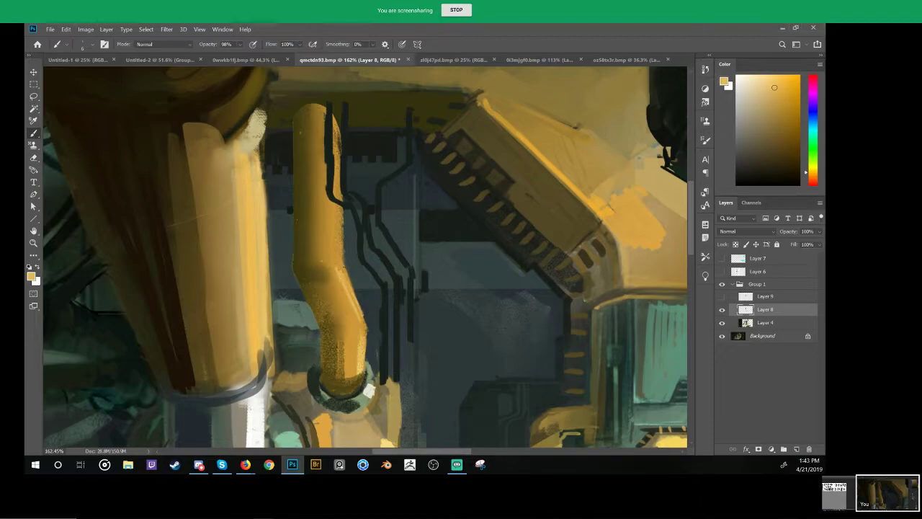
pyautogui.keyDown('alt'); pyautogui.click(324, 291); pyautogui.keyUp('alt')
pyautogui.moveTo(322, 285); pyautogui.dragTo(338, 326)
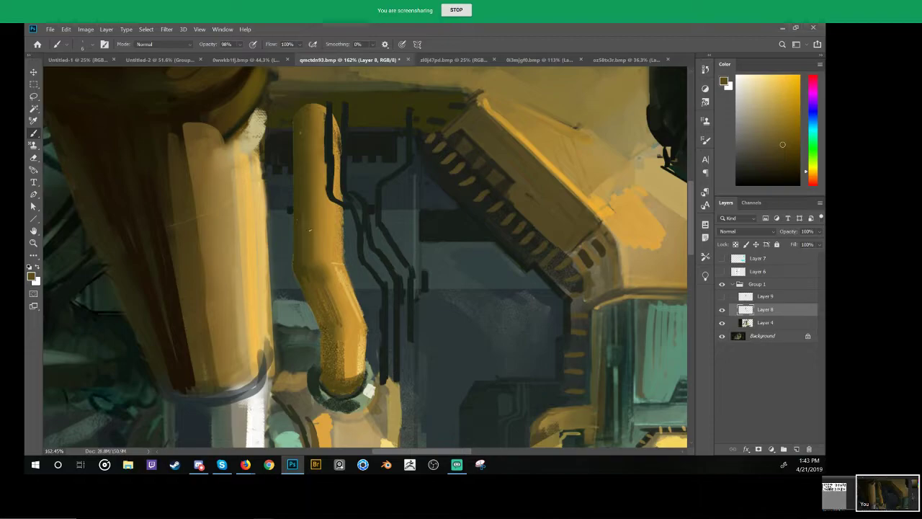
# Step: Outline a dark rectangular socket around the pipe's top end, fill it near-black within a Magic Wand selection, and clear the selection
pyautogui.keyDown('alt'); pyautogui.click(366, 393); pyautogui.keyUp('alt')
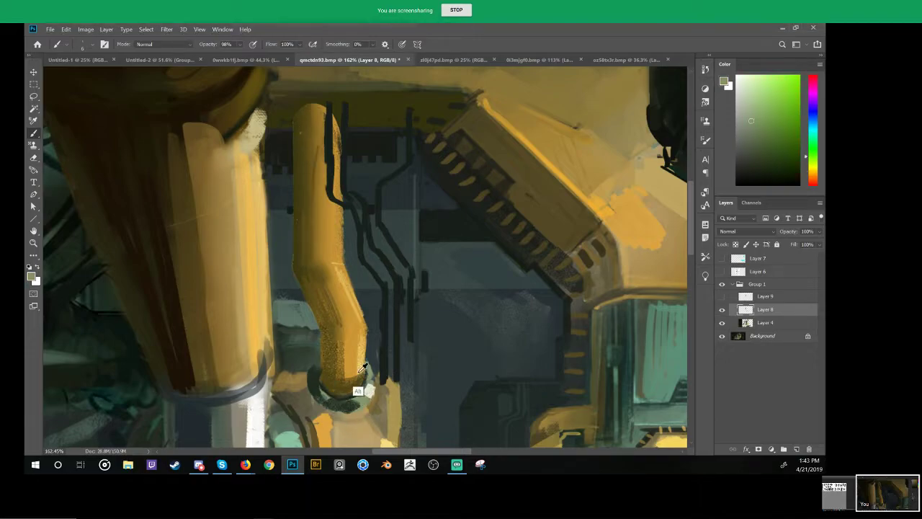
pyautogui.moveTo(303, 111)
pyautogui.mouseDown()
pyautogui.moveTo(289, 94)
pyautogui.moveTo(341, 95)
pyautogui.mouseUp()
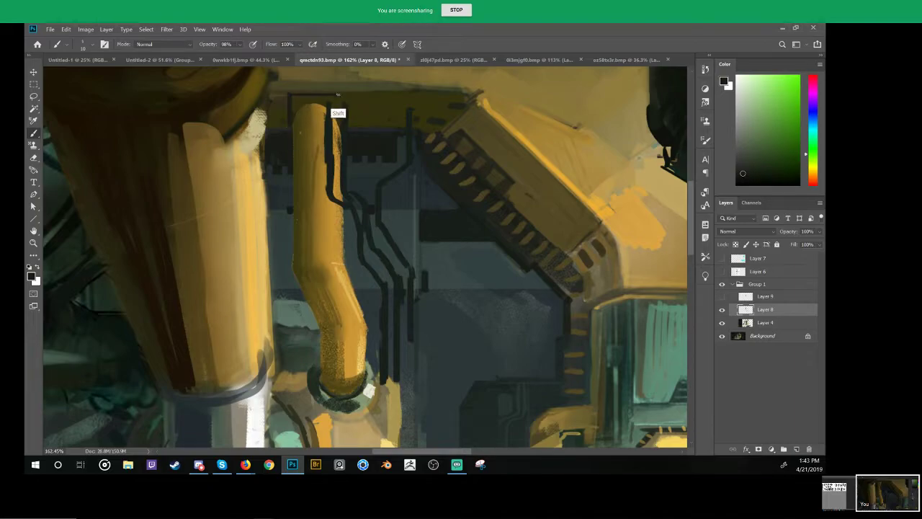
pyautogui.press('shift')
pyautogui.press('w')
pyautogui.click(347, 106)
pyautogui.press('b')
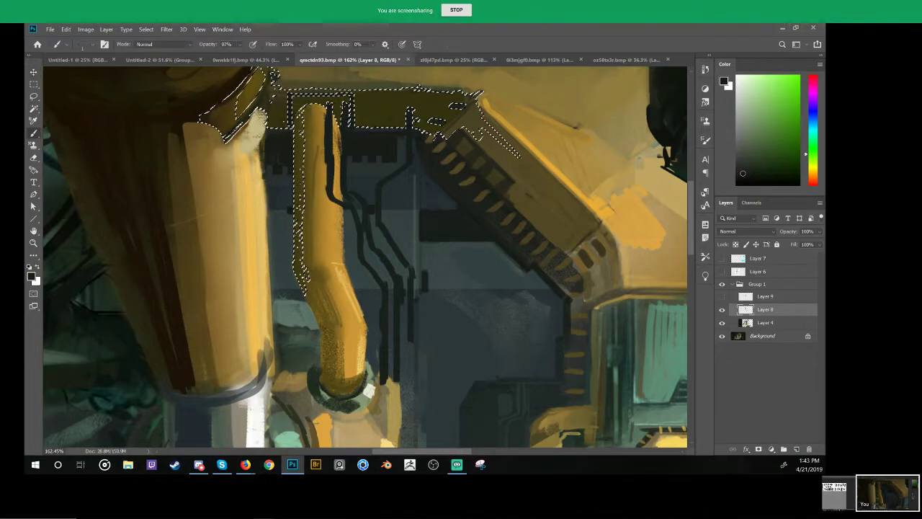
pyautogui.keyDown('alt'); pyautogui.rightClick(353, 109); pyautogui.keyUp('alt')
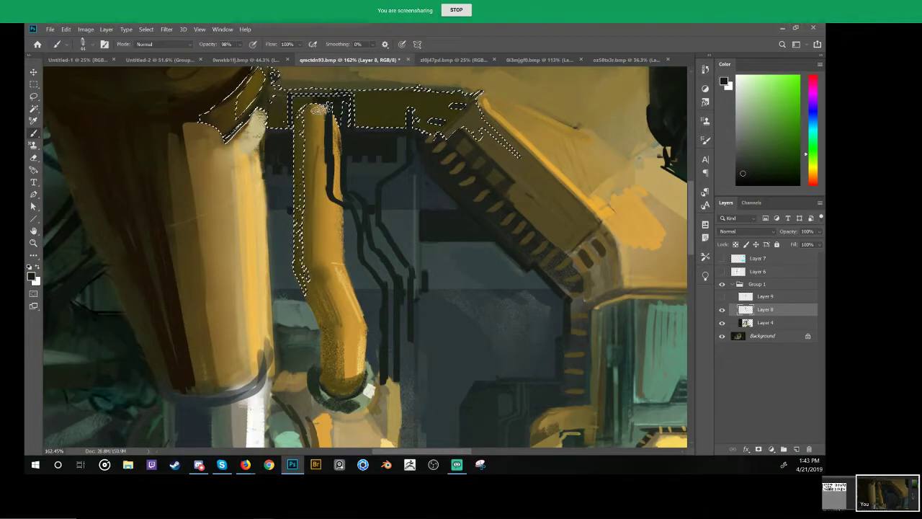
pyautogui.hotkey('ctrl', 'd')
# Step: Blend the pipe's top end into the dark socket with sampled browns and redraw the socket's upper edge with a dark line
pyautogui.keyDown('alt'); pyautogui.click(307, 118); pyautogui.keyUp('alt')
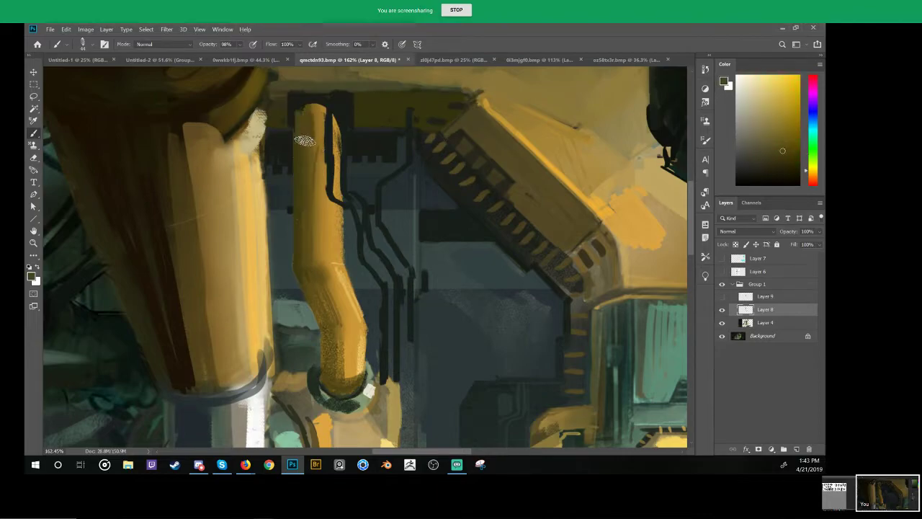
pyautogui.keyDown('alt'); pyautogui.rightClick(303, 109); pyautogui.keyUp('alt')
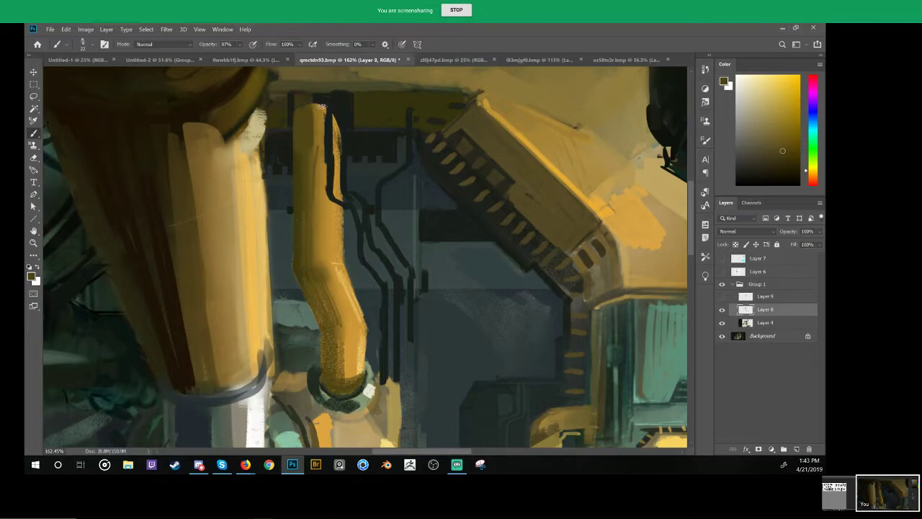
pyautogui.keyDown('alt'); pyautogui.click(320, 108); pyautogui.keyUp('alt')
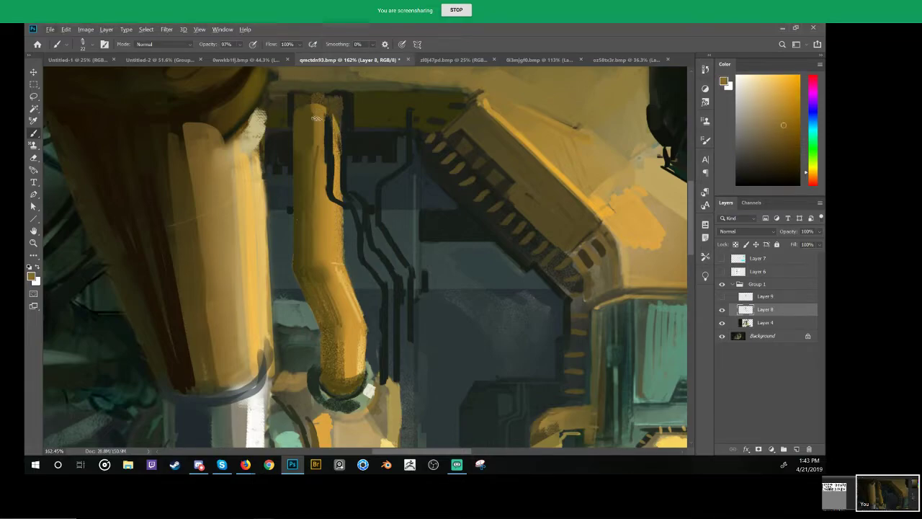
pyautogui.keyDown('alt'); pyautogui.click(313, 96); pyautogui.keyUp('alt')
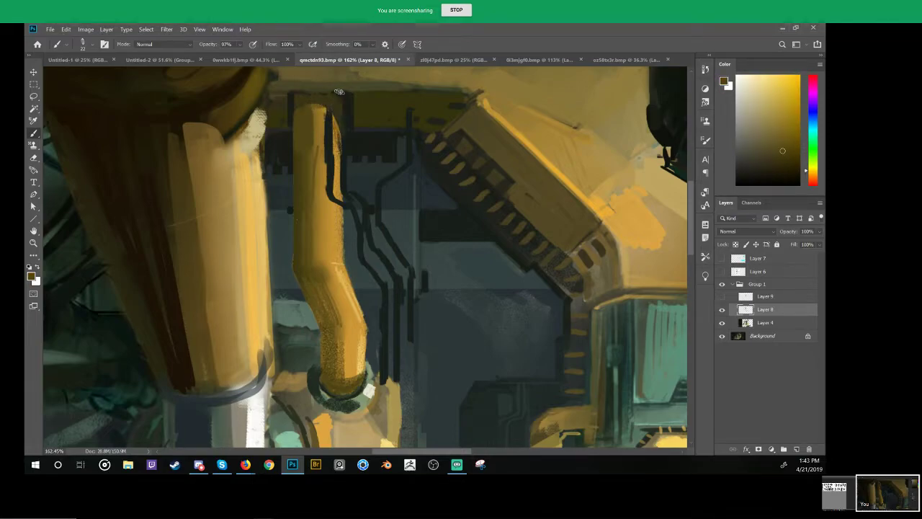
pyautogui.keyDown('alt'); pyautogui.click(331, 121); pyautogui.keyUp('alt')
pyautogui.keyDown('alt'); pyautogui.click(348, 92); pyautogui.keyUp('alt')
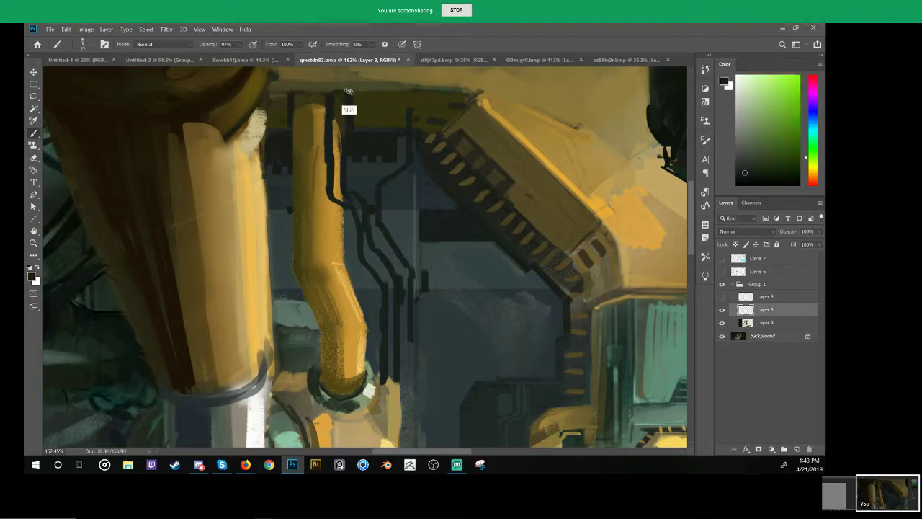
pyautogui.moveTo(351, 92); pyautogui.dragTo(300, 92)
# Step: Extend the brown pipe and its dark socket upward to the top edge of the tan wall, using sampled colours
pyautogui.press('z')
pyautogui.moveTo(369, 135); pyautogui.dragTo(363, 133)
pyautogui.moveTo(367, 133); pyautogui.dragTo(360, 177)
pyautogui.press('b')
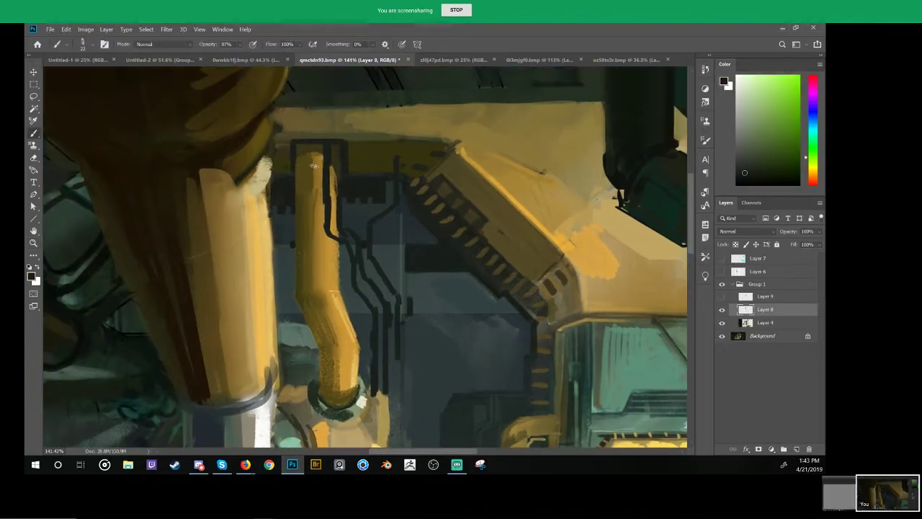
pyautogui.keyDown('alt'); pyautogui.click(316, 163); pyautogui.keyUp('alt')
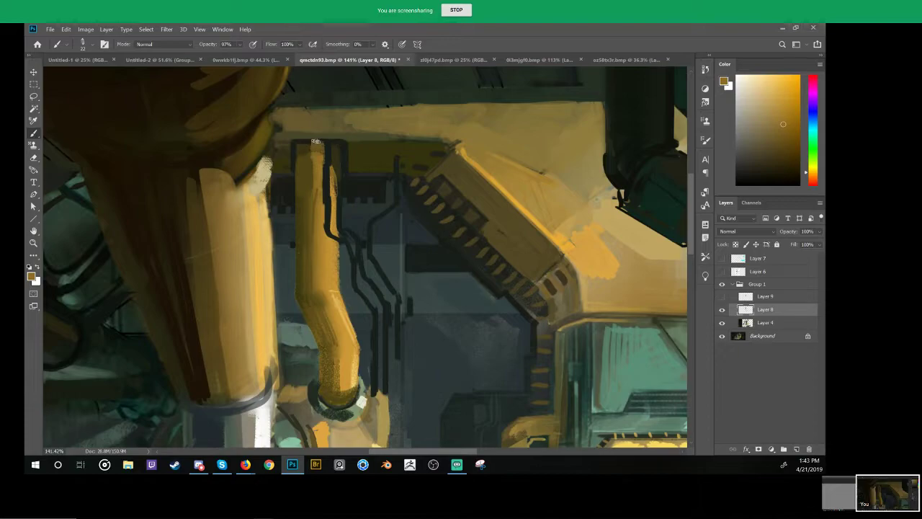
pyautogui.keyDown('alt'); pyautogui.click(314, 142); pyautogui.keyUp('alt')
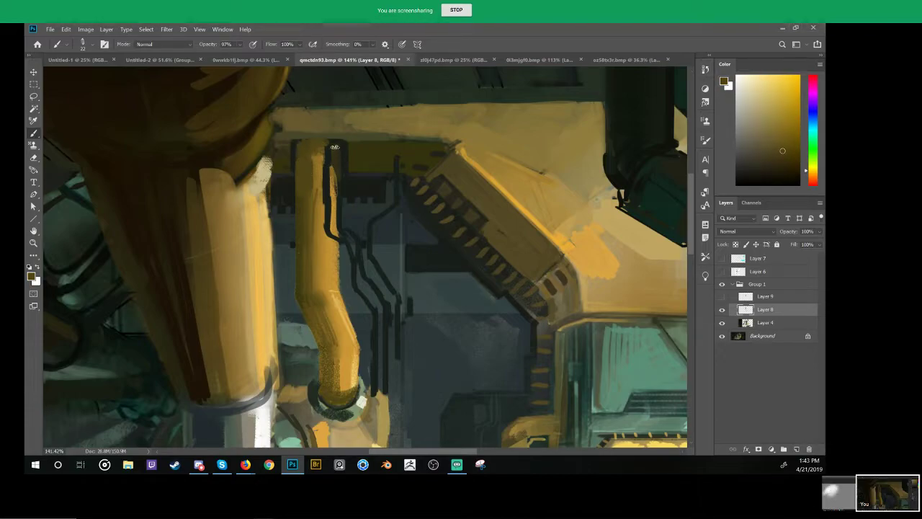
pyautogui.moveTo(338, 166)
pyautogui.mouseDown()
pyautogui.moveTo(343, 110)
pyautogui.moveTo(298, 132)
pyautogui.moveTo(292, 114)
pyautogui.moveTo(294, 142)
pyautogui.moveTo(299, 110)
pyautogui.moveTo(345, 114)
pyautogui.moveTo(351, 129)
pyautogui.moveTo(338, 109)
pyautogui.moveTo(332, 141)
pyautogui.moveTo(312, 112)
pyautogui.moveTo(303, 118)
pyautogui.moveTo(300, 149)
pyautogui.moveTo(309, 120)
pyautogui.moveTo(338, 149)
pyautogui.mouseUp()
pyautogui.keyDown('alt'); pyautogui.click(344, 154); pyautogui.keyUp('alt')
pyautogui.hotkey('ctrl', 'z')
pyautogui.keyDown('alt'); pyautogui.click(310, 120); pyautogui.keyUp('alt')
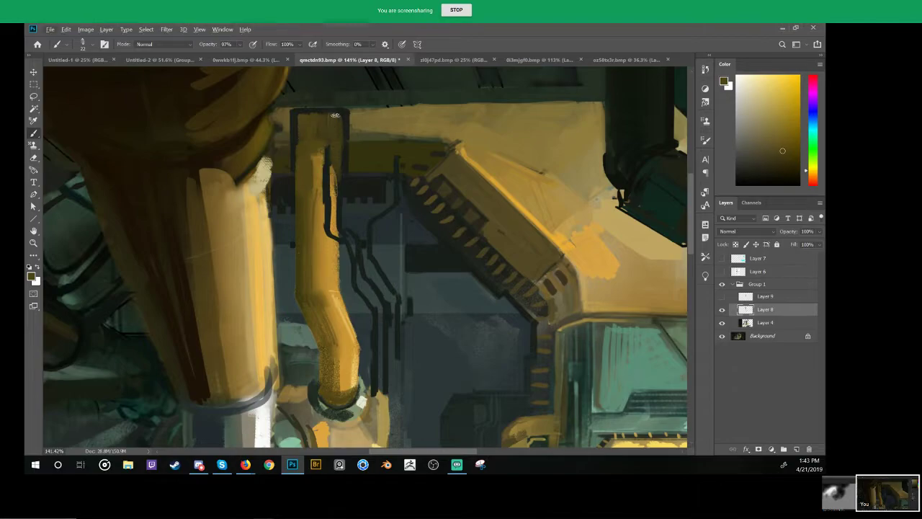
# Step: Extend the dark cable straight up over the pipe's new top section and darken that section's side edges with sampled colours
pyautogui.keyDown('alt'); pyautogui.click(323, 189); pyautogui.keyUp('alt')
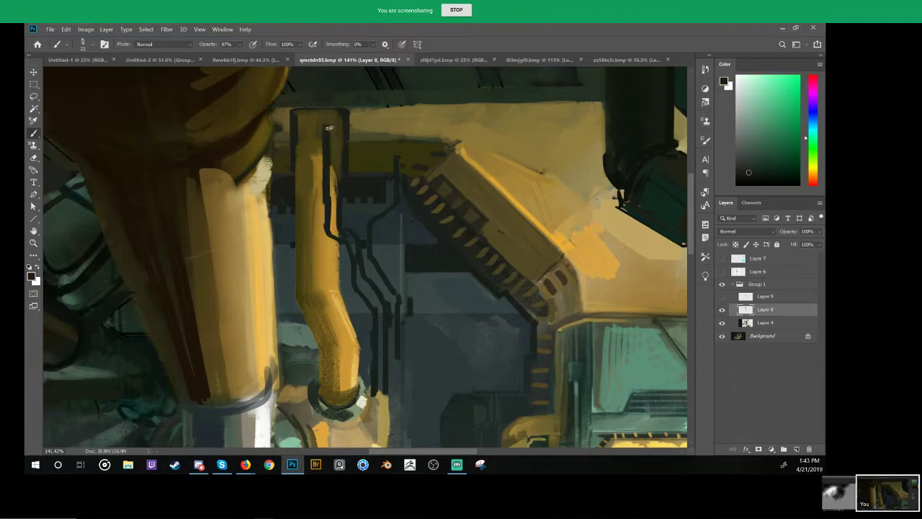
pyautogui.keyDown('alt'); pyautogui.click(328, 167); pyautogui.keyUp('alt')
pyautogui.keyDown('shift'); pyautogui.click(329, 128); pyautogui.keyUp('shift')
pyautogui.hotkey('ctrl', 'z')
pyautogui.keyDown('shift'); pyautogui.click(327, 160); pyautogui.keyUp('shift')
pyautogui.keyDown('shift'); pyautogui.click(334, 108); pyautogui.keyUp('shift')
pyautogui.keyDown('alt'); pyautogui.click(299, 158); pyautogui.keyUp('alt')
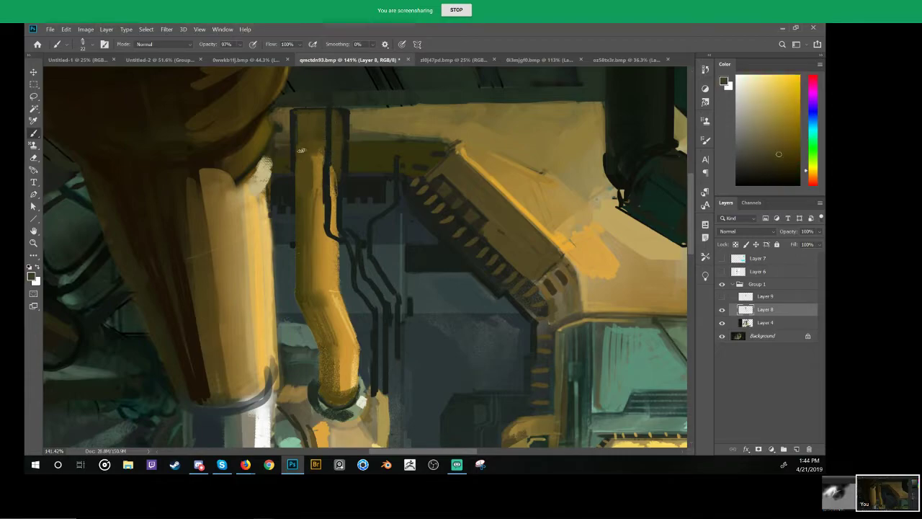
pyautogui.keyDown('alt'); pyautogui.click(296, 154); pyautogui.keyUp('alt')
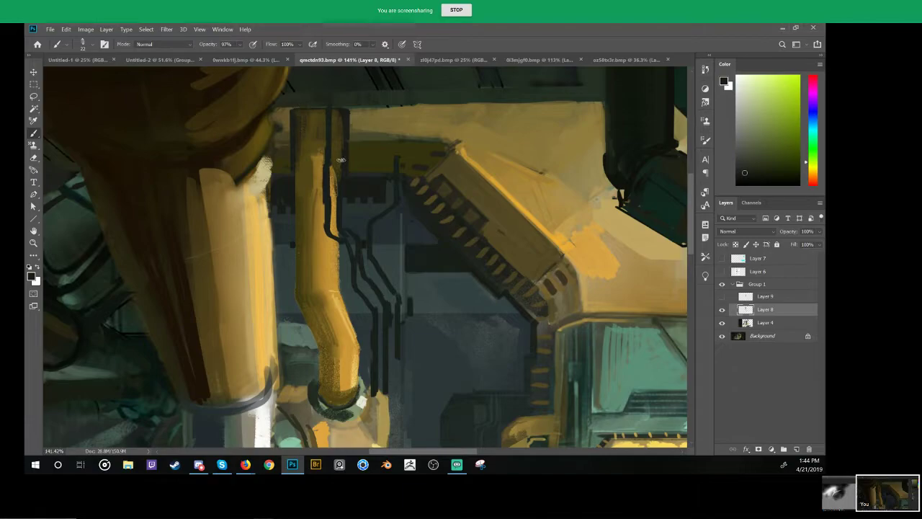
# Step: Erase the dark cables running beside the pipe across the blue-grey wall panel, using an enlarged eraser
pyautogui.scroll(-3, 391, 187)
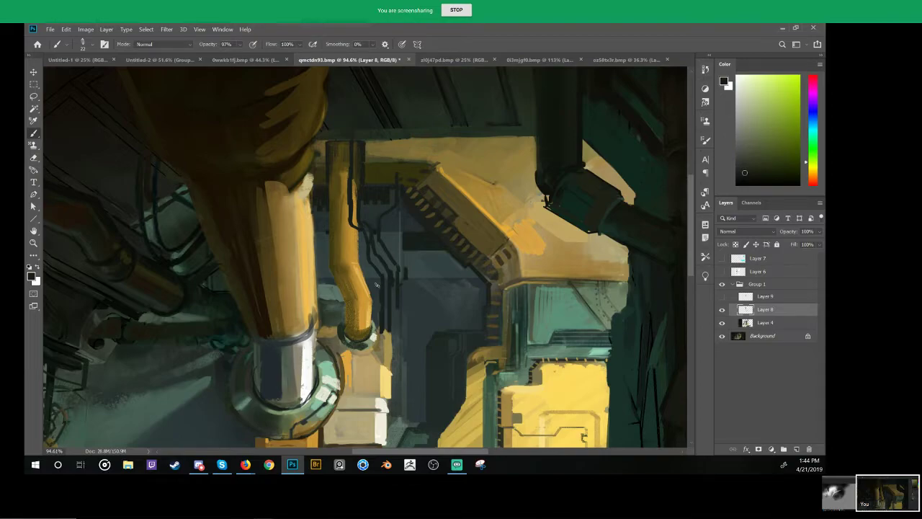
pyautogui.press('z')
pyautogui.moveTo(379, 321)
pyautogui.mouseDown()
pyautogui.moveTo(361, 321)
pyautogui.moveTo(364, 206)
pyautogui.mouseUp()
pyautogui.moveTo(339, 151); pyautogui.dragTo(363, 153)
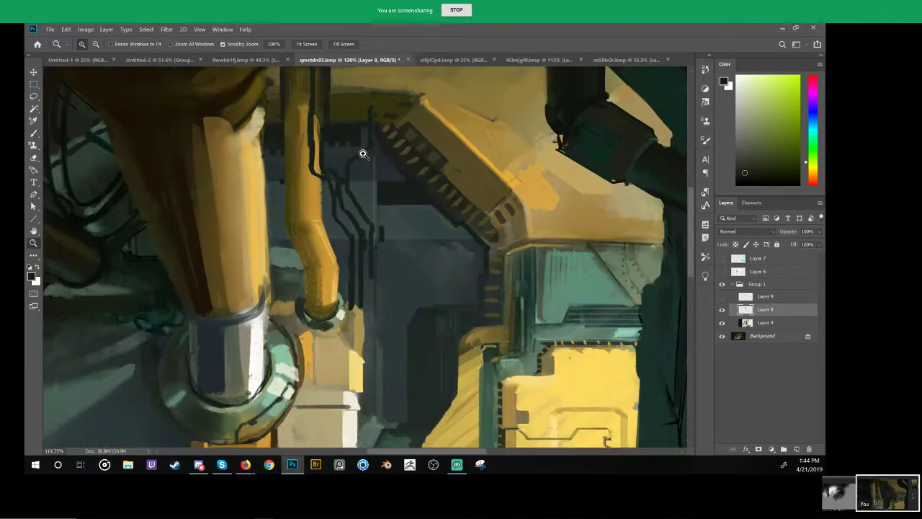
pyautogui.press('b')
pyautogui.press('e')
pyautogui.rightClick(365, 173)
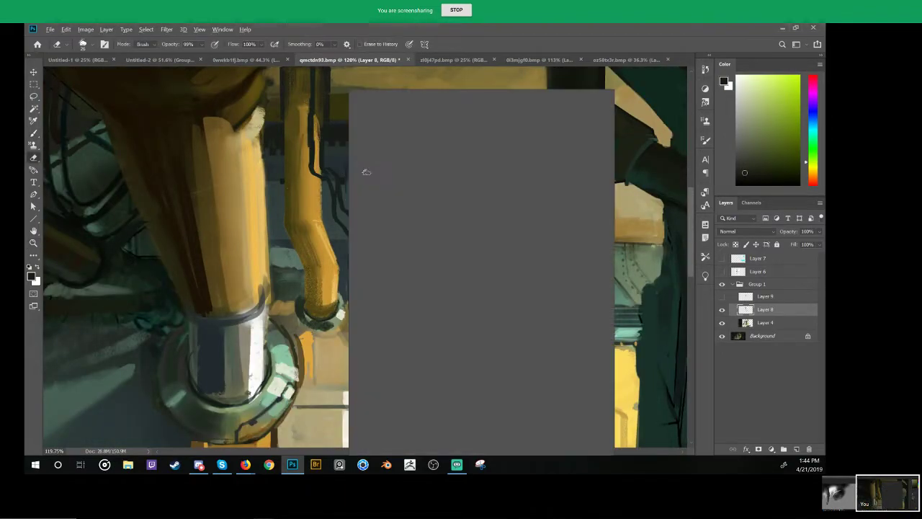
pyautogui.click(344, 175)
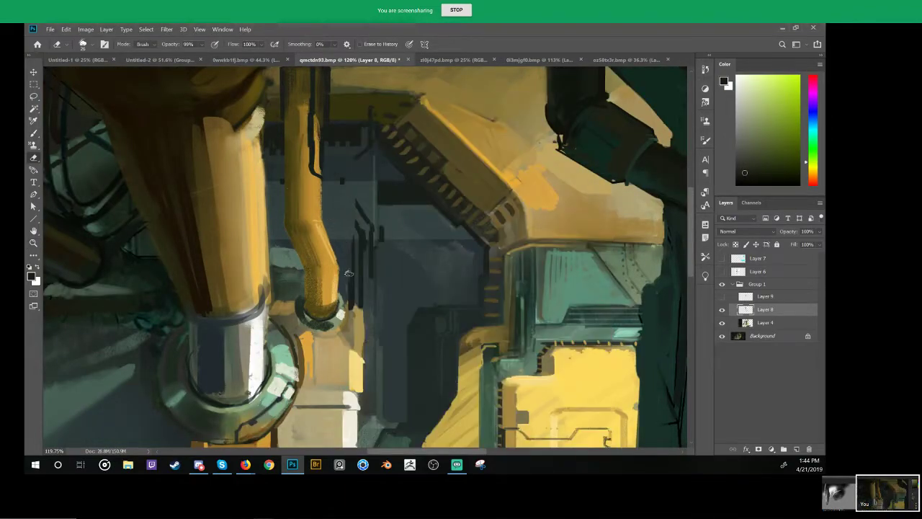
pyautogui.moveTo(348, 273)
pyautogui.mouseDown()
pyautogui.moveTo(360, 302)
pyautogui.moveTo(374, 265)
pyautogui.moveTo(367, 302)
pyautogui.moveTo(353, 297)
pyautogui.moveTo(357, 231)
pyautogui.moveTo(353, 300)
pyautogui.moveTo(373, 216)
pyautogui.mouseUp()
pyautogui.hotkey('ctrl', 'z')
pyautogui.rightClick(345, 217)
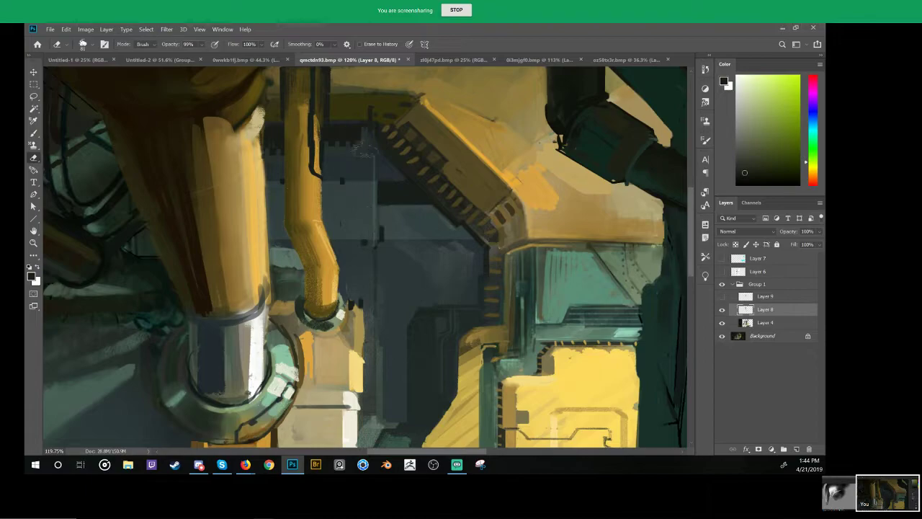
# Step: Select a clean band of the orange pipe, stretch it upward over the cable to the socket's top, and deselect
pyautogui.press('b')
pyautogui.keyDown('alt'); pyautogui.click(310, 180); pyautogui.keyUp('alt')
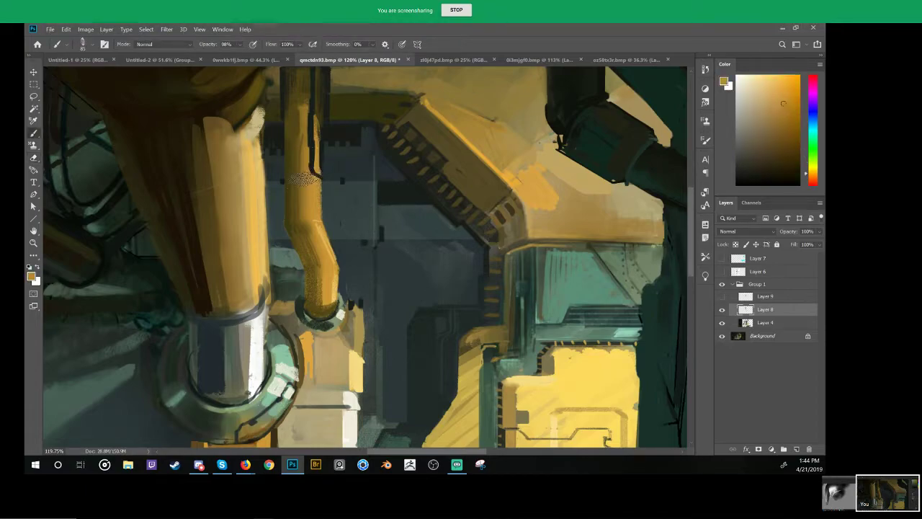
pyautogui.press('m')
pyautogui.moveTo(285, 178)
pyautogui.mouseDown()
pyautogui.moveTo(320, 200)
pyautogui.moveTo(302, 73)
pyautogui.mouseUp()
pyautogui.hotkey('ctrl', 't')
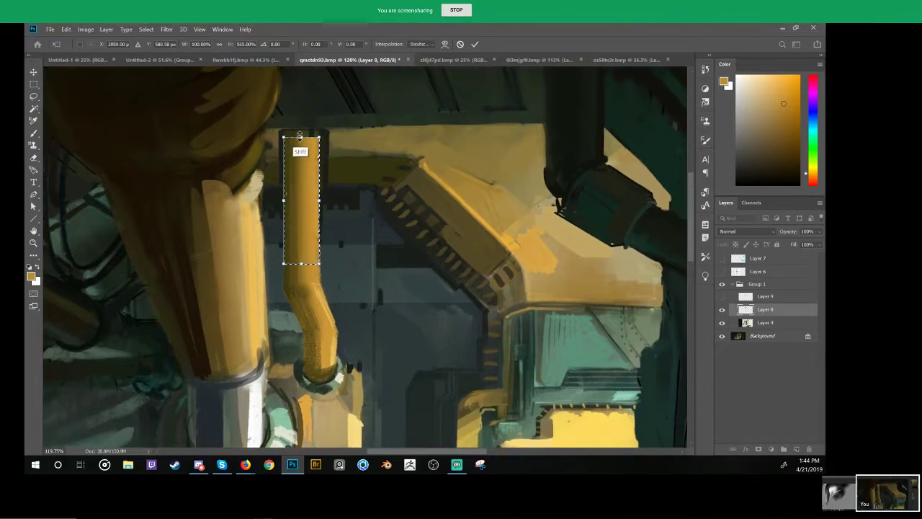
pyautogui.press('Return')
pyautogui.hotkey('ctrl', 'd')
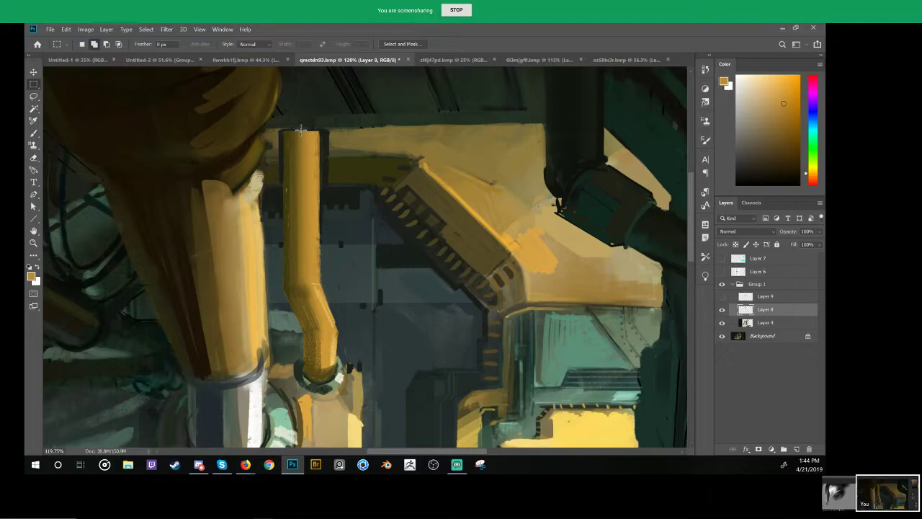
# Step: Select the pipe's top section, shade it with a gradient in a dark colour sampled from the socket, and deselect
pyautogui.moveTo(285, 132); pyautogui.dragTo(319, 194)
pyautogui.press('g')
pyautogui.keyDown('alt'); pyautogui.click(324, 137); pyautogui.keyUp('alt')
pyautogui.moveTo(308, 112); pyautogui.dragTo(311, 158)
pyautogui.hotkey('ctrl', 'd')
# Step: Paint thin dark curved lines across the pipe's bottom end above the collar with a 9 px brush, blending with sampled brown
pyautogui.press('z')
pyautogui.moveTo(346, 235)
pyautogui.mouseDown()
pyautogui.moveTo(317, 263)
pyautogui.moveTo(413, 266)
pyautogui.moveTo(378, 257)
pyautogui.moveTo(368, 266)
pyautogui.mouseUp()
pyautogui.press('b')
pyautogui.keyDown('alt'); pyautogui.click(312, 269); pyautogui.keyUp('alt')
pyautogui.moveTo(311, 270); pyautogui.dragTo(273, 286)
pyautogui.press('d')
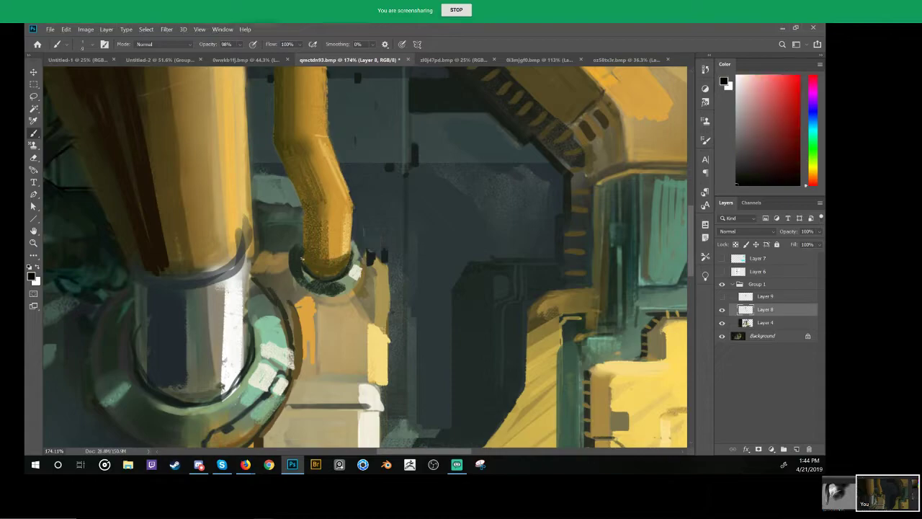
pyautogui.moveTo(303, 252); pyautogui.dragTo(336, 261)
pyautogui.keyDown('alt'); pyautogui.click(305, 253); pyautogui.keyUp('alt')
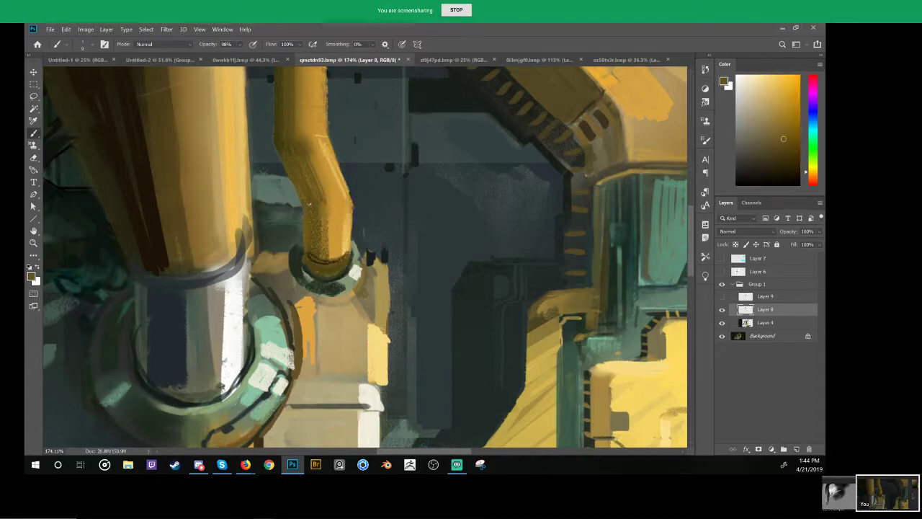
# Step: Paint two thin, parallel orange cables bending down beside the orange pipe to its base, using colour sampled from the pipe
pyautogui.scroll(3, 276, 130)
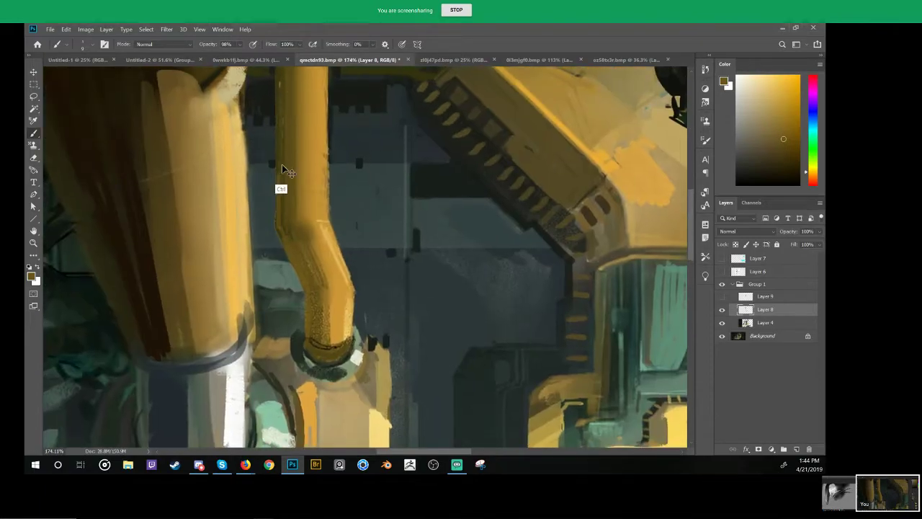
pyautogui.press('z')
pyautogui.moveTo(306, 160); pyautogui.dragTo(260, 163)
pyautogui.moveTo(346, 165); pyautogui.dragTo(345, 218)
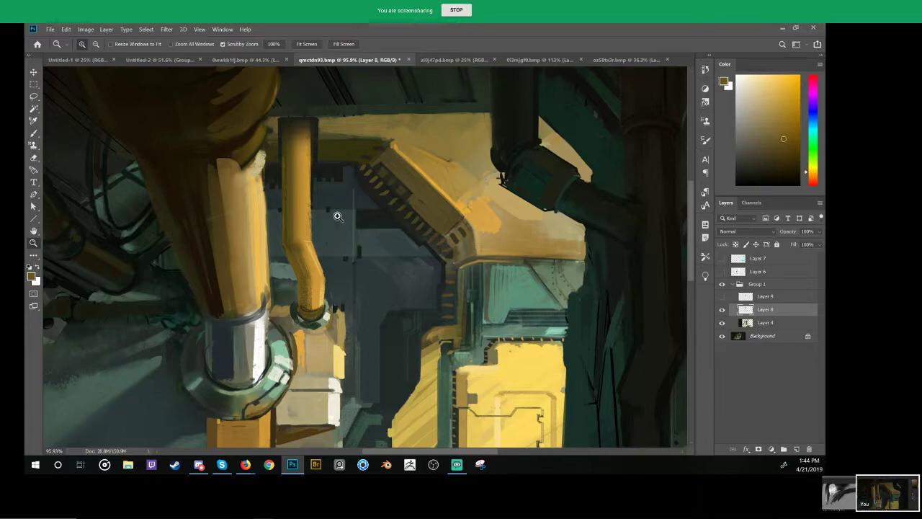
pyautogui.press('b')
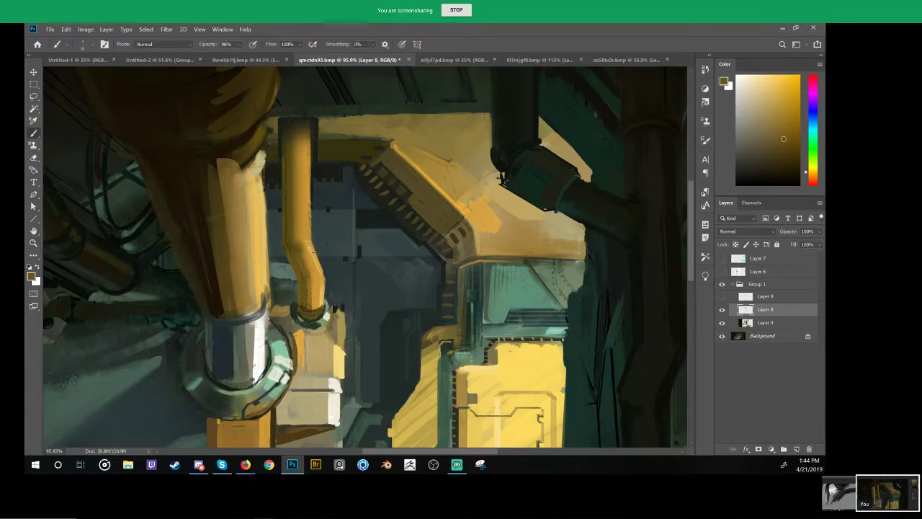
pyautogui.keyDown('alt'); pyautogui.click(311, 253); pyautogui.keyUp('alt')
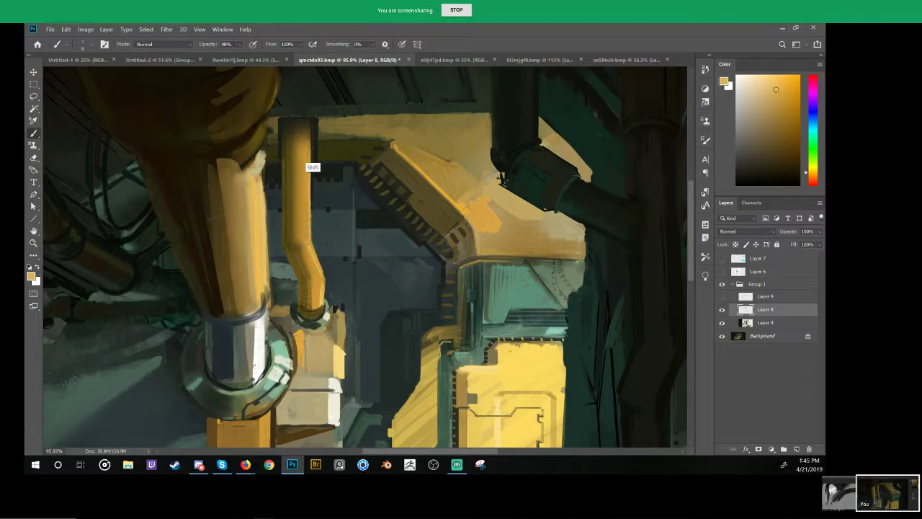
pyautogui.moveTo(373, 279); pyautogui.dragTo(346, 220)
pyautogui.scroll(2, 346, 220)
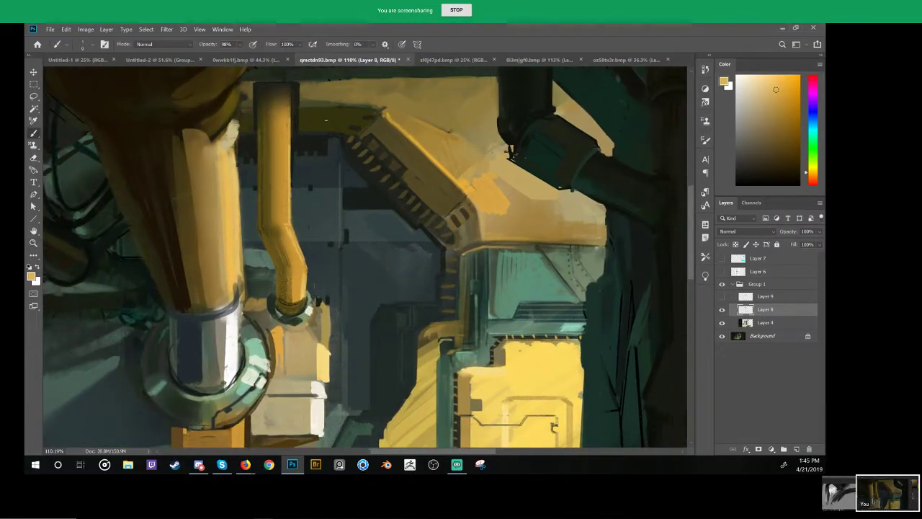
pyautogui.keyDown('alt'); pyautogui.click(291, 149); pyautogui.keyUp('alt')
pyautogui.keyDown('alt'); pyautogui.click(281, 191); pyautogui.keyUp('alt')
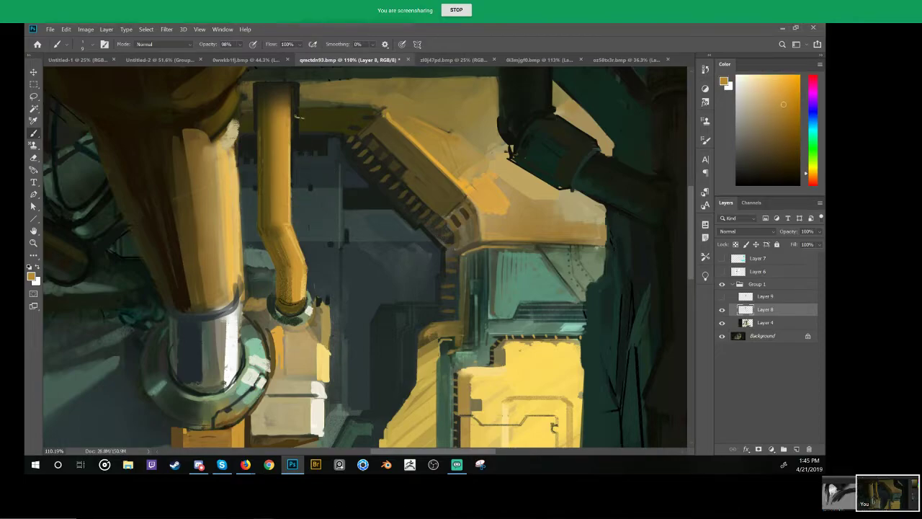
pyautogui.moveTo(295, 137)
pyautogui.mouseDown()
pyautogui.moveTo(296, 190)
pyautogui.moveTo(310, 203)
pyautogui.moveTo(316, 310)
pyautogui.mouseUp()
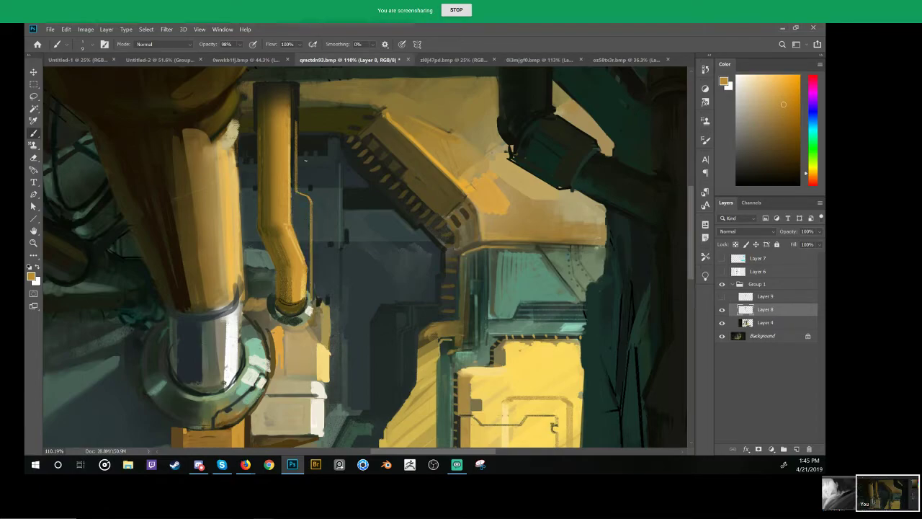
pyautogui.moveTo(301, 128); pyautogui.dragTo(318, 307)
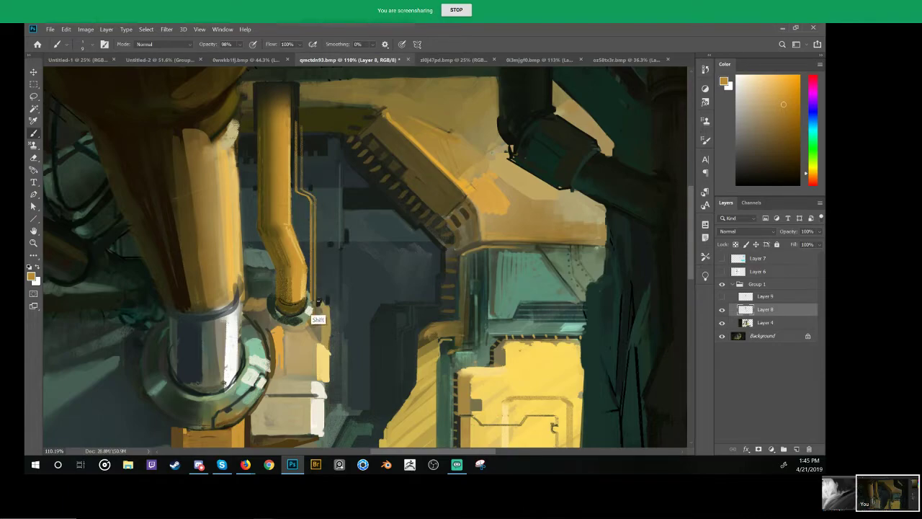
# Step: Paint a third thin orange cable next to the pair, giving its upper end a small jog and hook
pyautogui.moveTo(339, 243)
pyautogui.mouseDown()
pyautogui.moveTo(317, 262)
pyautogui.moveTo(281, 265)
pyautogui.mouseUp()
pyautogui.scroll(3, 326, 284)
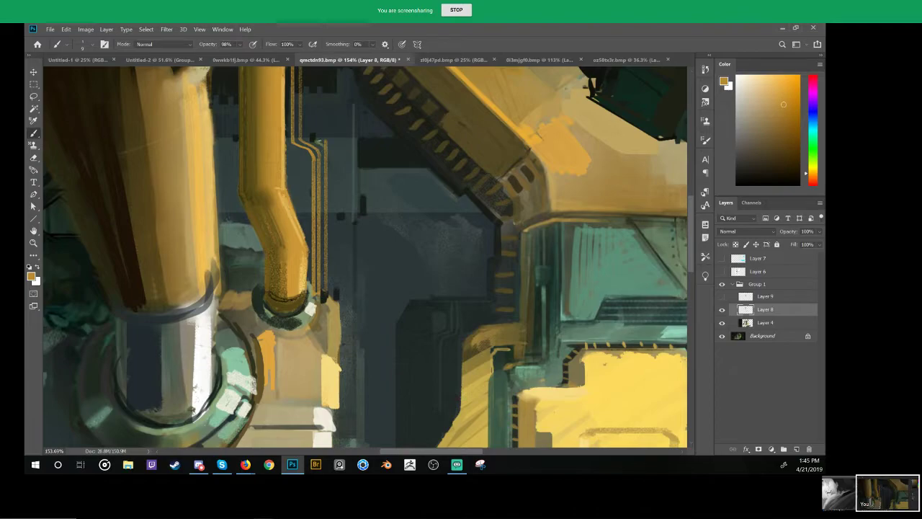
pyautogui.scroll(3, 324, 137)
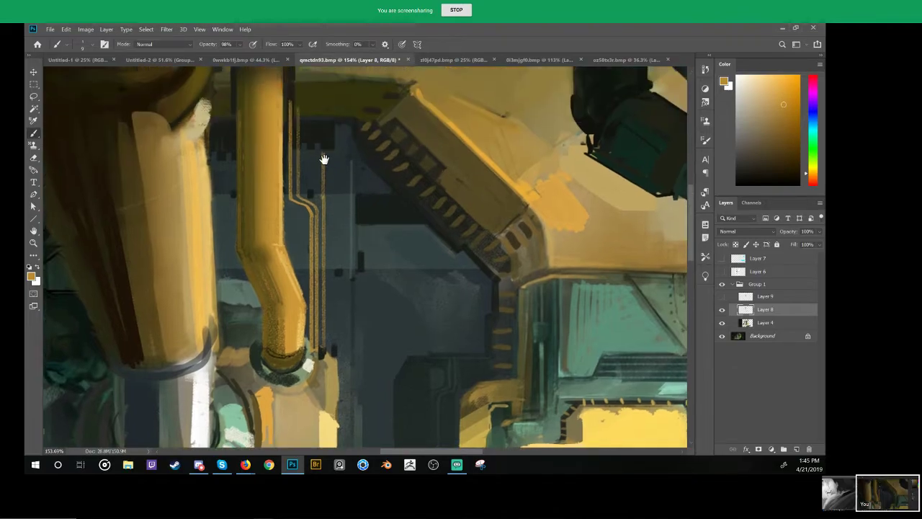
pyautogui.moveTo(323, 133)
pyautogui.mouseDown()
pyautogui.moveTo(315, 146)
pyautogui.moveTo(331, 155)
pyautogui.mouseUp()
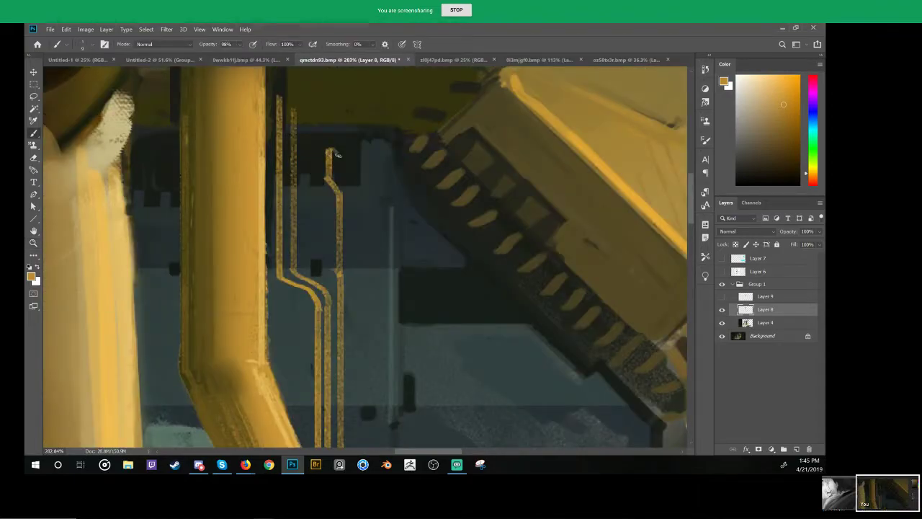
# Step: Toggle Layer 8's visibility to compare the whole painting with and without its details
pyautogui.scroll(-5, 350, 160)
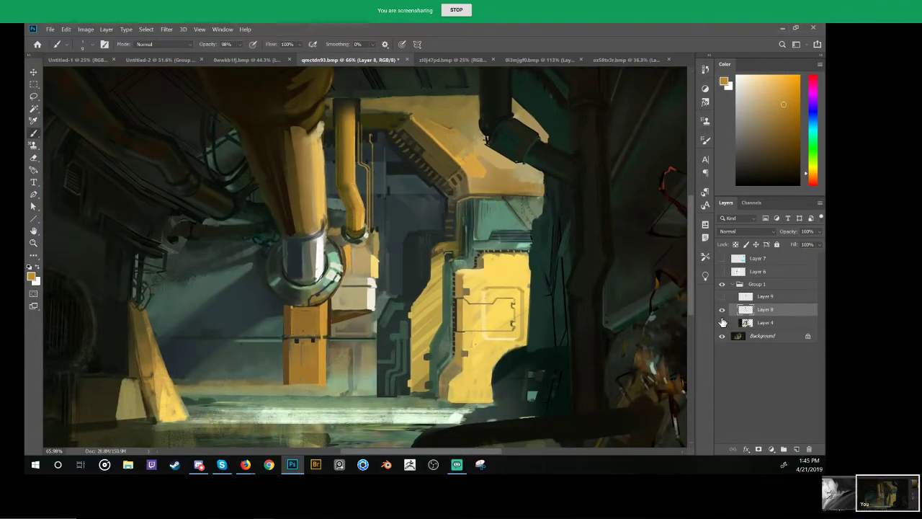
pyautogui.click(723, 315)
pyautogui.click(722, 315)
pyautogui.click(722, 314)
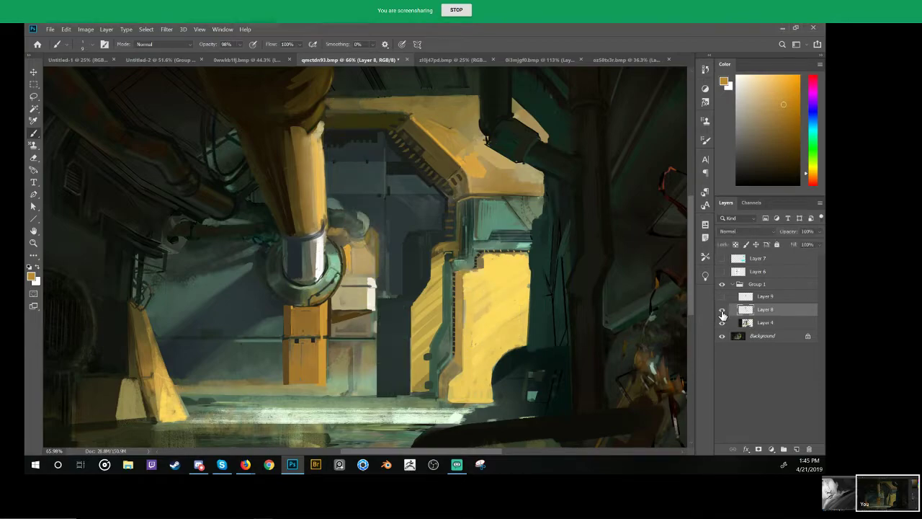
pyautogui.click(722, 314)
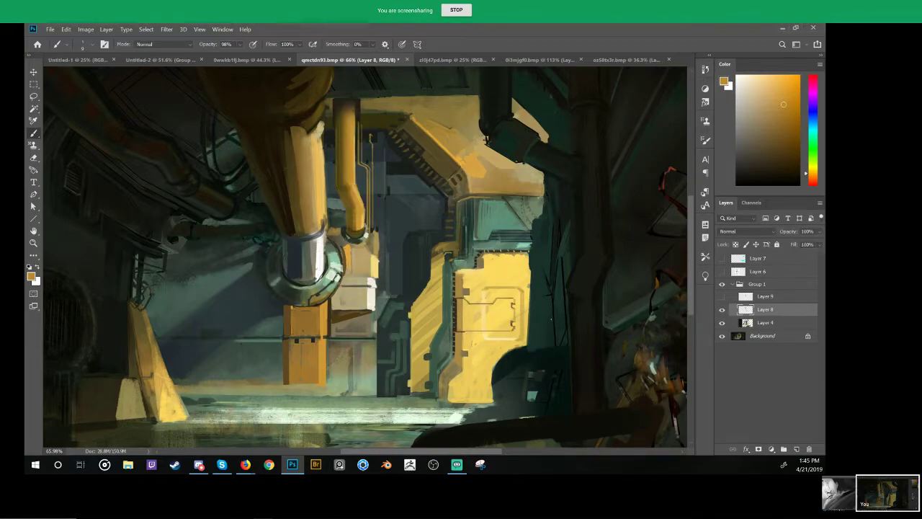
# Step: Extend the light box below the pipe with sampled beige, outline a square inset in dark brown, and whiten its bright edge
pyautogui.scroll(2, 364, 255)
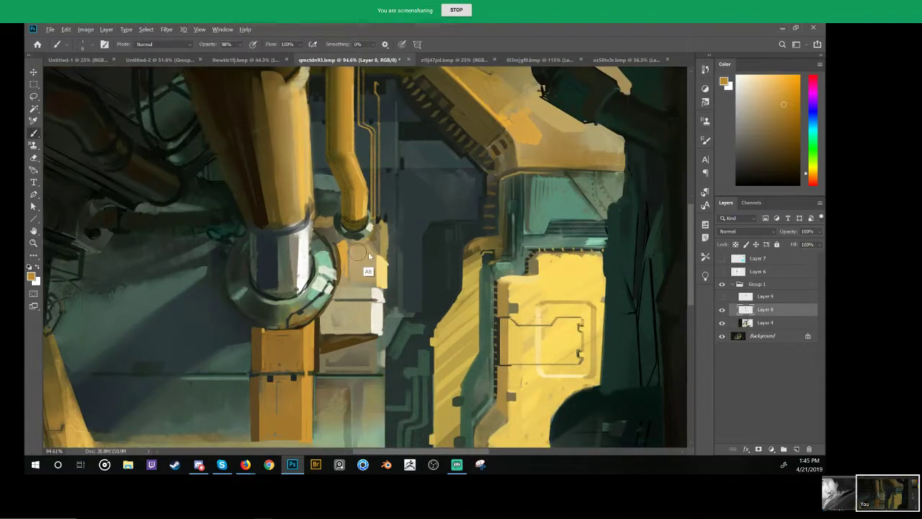
pyautogui.keyDown('alt'); pyautogui.click(354, 320); pyautogui.keyUp('alt')
pyautogui.moveTo(365, 314)
pyautogui.mouseDown()
pyautogui.moveTo(360, 357)
pyautogui.moveTo(362, 348)
pyautogui.moveTo(317, 371)
pyautogui.moveTo(358, 350)
pyautogui.moveTo(323, 362)
pyautogui.moveTo(324, 328)
pyautogui.moveTo(329, 348)
pyautogui.moveTo(346, 330)
pyautogui.moveTo(357, 336)
pyautogui.moveTo(339, 340)
pyautogui.moveTo(330, 328)
pyautogui.moveTo(315, 349)
pyautogui.mouseUp()
pyautogui.keyDown('alt'); pyautogui.click(316, 337); pyautogui.keyUp('alt')
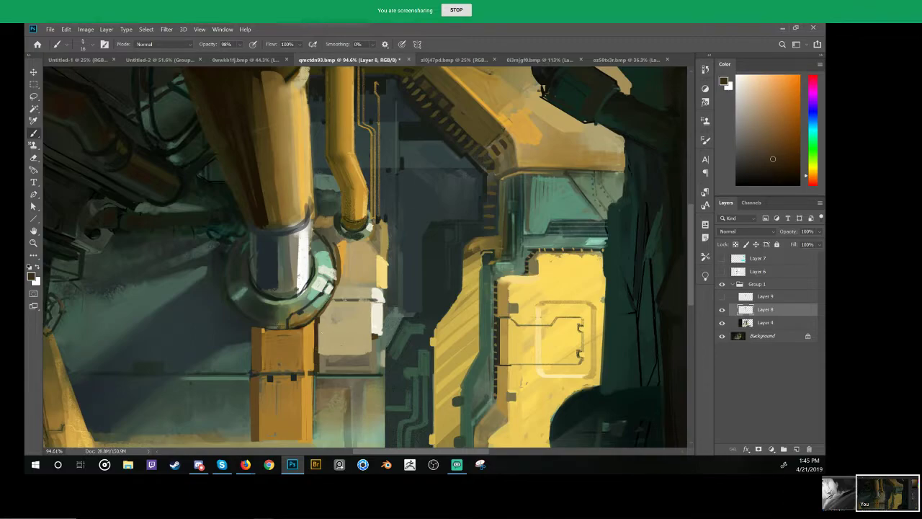
pyautogui.moveTo(367, 317)
pyautogui.mouseDown()
pyautogui.moveTo(342, 313)
pyautogui.moveTo(343, 345)
pyautogui.moveTo(376, 353)
pyautogui.mouseUp()
pyautogui.keyDown('alt'); pyautogui.click(376, 330); pyautogui.keyUp('alt')
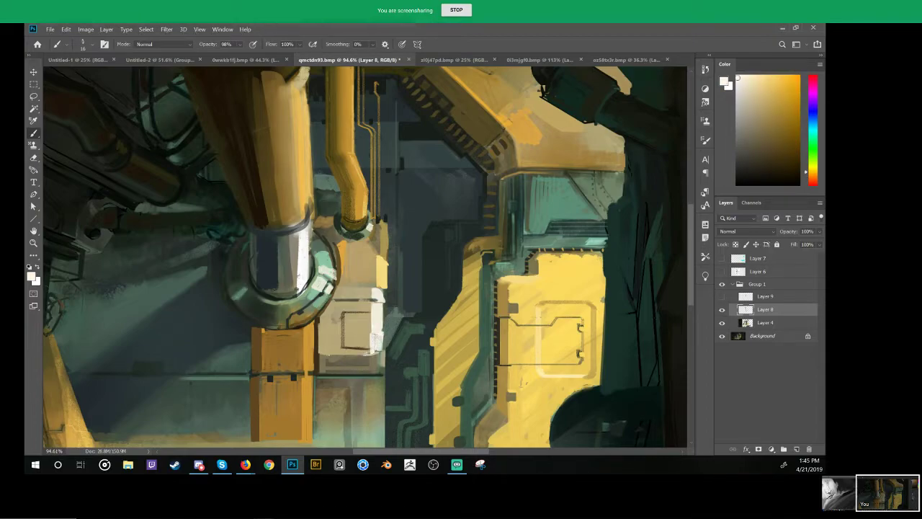
pyautogui.press('z')
pyautogui.moveTo(414, 292); pyautogui.dragTo(371, 289)
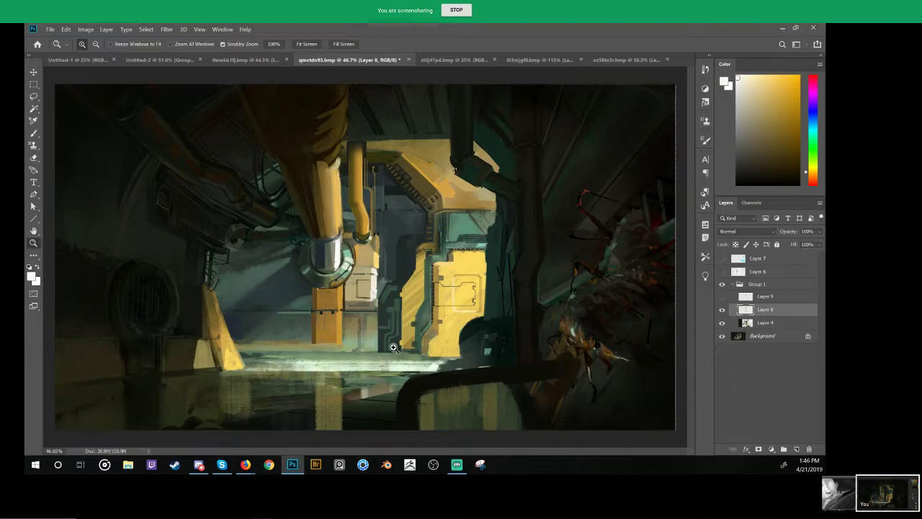
pyautogui.moveTo(159, 198)
pyautogui.mouseDown()
pyautogui.moveTo(222, 179)
pyautogui.moveTo(303, 234)
pyautogui.mouseUp()
pyautogui.press('b')
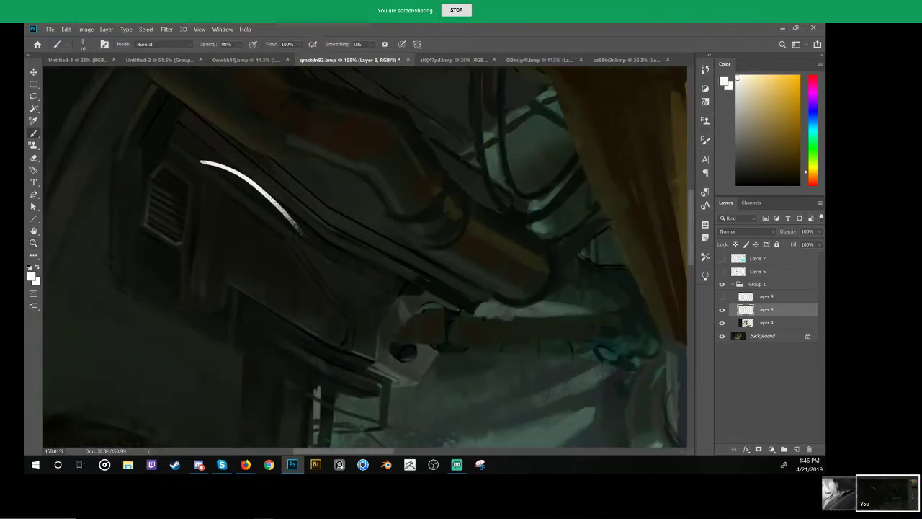
pyautogui.moveTo(205, 160)
pyautogui.mouseDown()
pyautogui.moveTo(125, 270)
pyautogui.moveTo(286, 369)
pyautogui.moveTo(252, 187)
pyautogui.moveTo(302, 230)
pyautogui.mouseUp()
pyautogui.moveTo(453, 301); pyautogui.dragTo(490, 304)
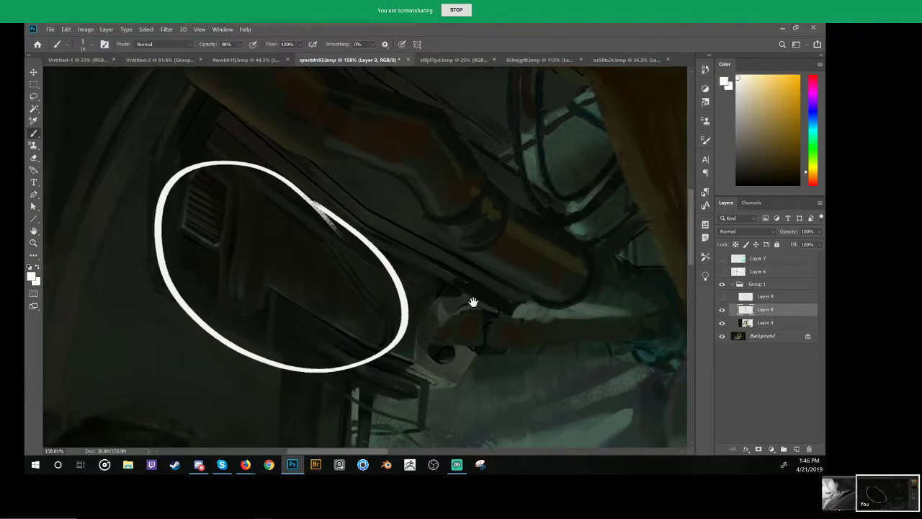
pyautogui.hotkey('ctrl', 'z')
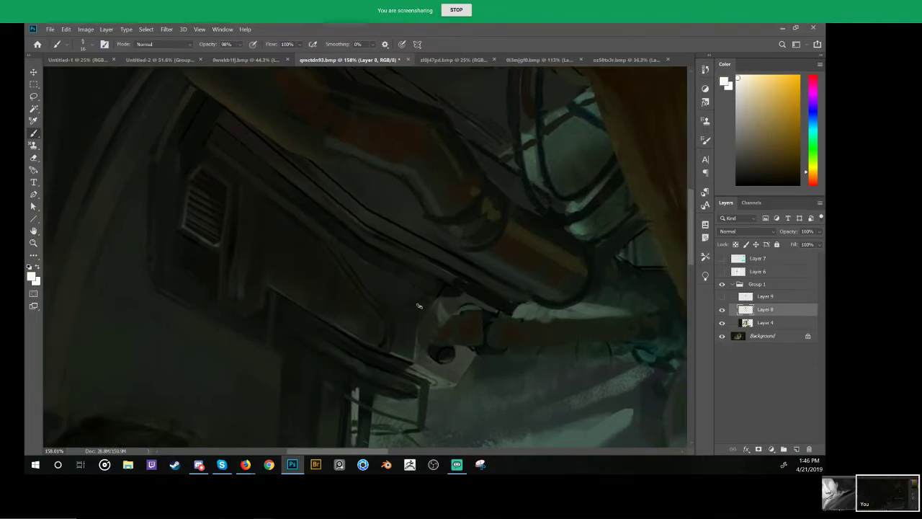
# Step: Cover the small vent on the dark wall panel with sampled black and repaint it as a longer row of slanted slats
pyautogui.keyDown('alt'); pyautogui.click(217, 198); pyautogui.keyUp('alt')
pyautogui.moveTo(216, 191)
pyautogui.mouseDown()
pyautogui.moveTo(208, 246)
pyautogui.moveTo(206, 219)
pyautogui.moveTo(192, 247)
pyautogui.mouseUp()
pyautogui.hotkey('ctrl', 'z')
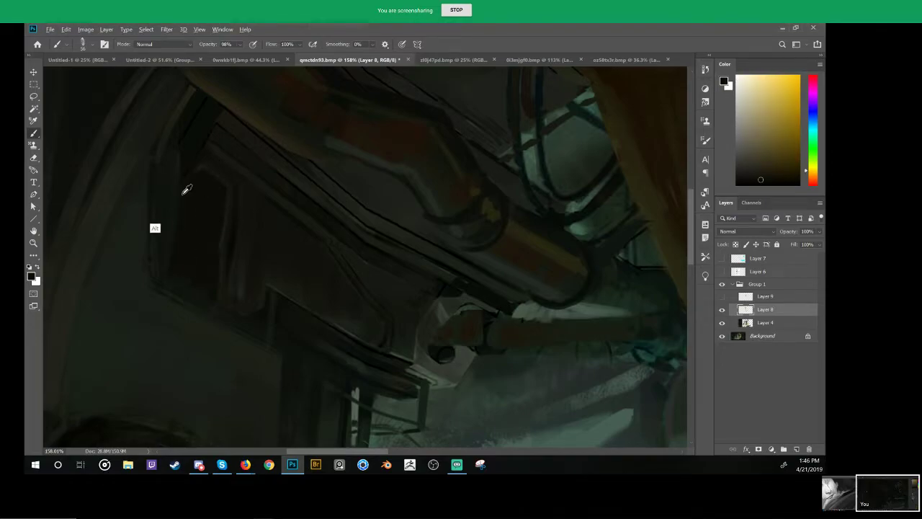
pyautogui.keyDown('alt'); pyautogui.click(123, 231); pyautogui.keyUp('alt')
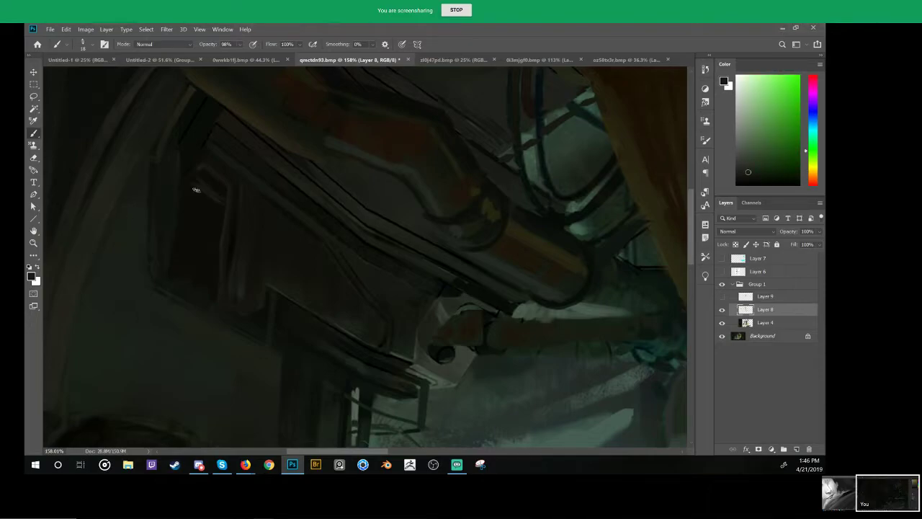
pyautogui.moveTo(195, 189)
pyautogui.mouseDown()
pyautogui.moveTo(214, 223)
pyautogui.moveTo(207, 271)
pyautogui.mouseUp()
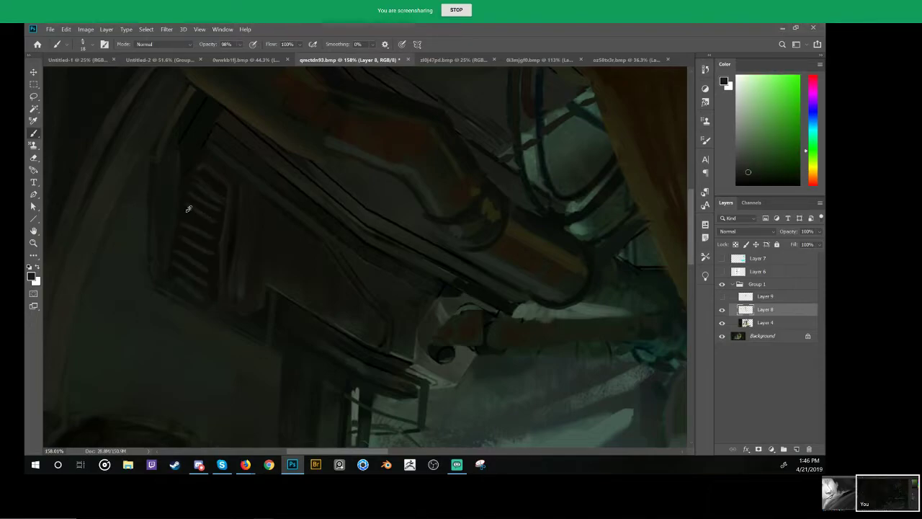
pyautogui.moveTo(188, 208); pyautogui.dragTo(220, 233)
pyautogui.keyDown('alt'); pyautogui.click(226, 239); pyautogui.keyUp('alt')
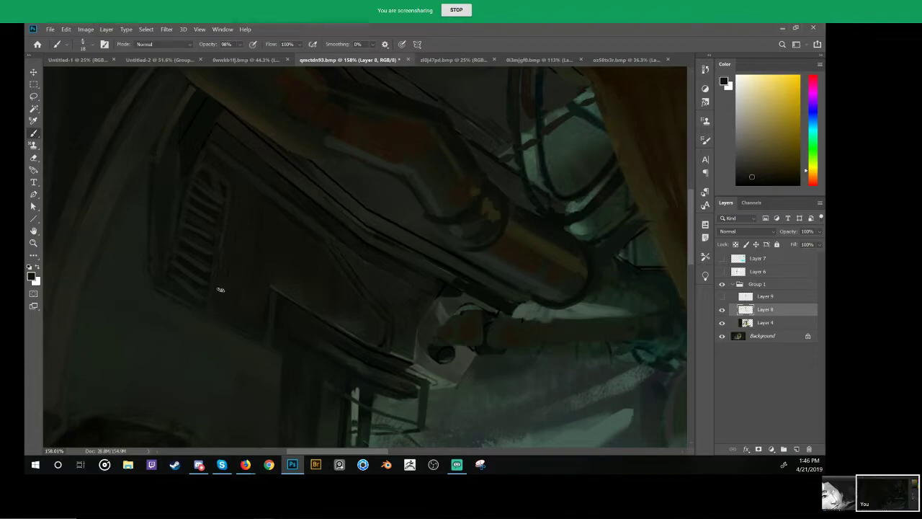
# Step: Paint faint slats on the shadowed wall beyond the curved frame, using a resized brush and dark colours sampled from the wall
pyautogui.moveTo(429, 313); pyautogui.dragTo(396, 346)
pyautogui.moveTo(446, 329); pyautogui.dragTo(394, 297)
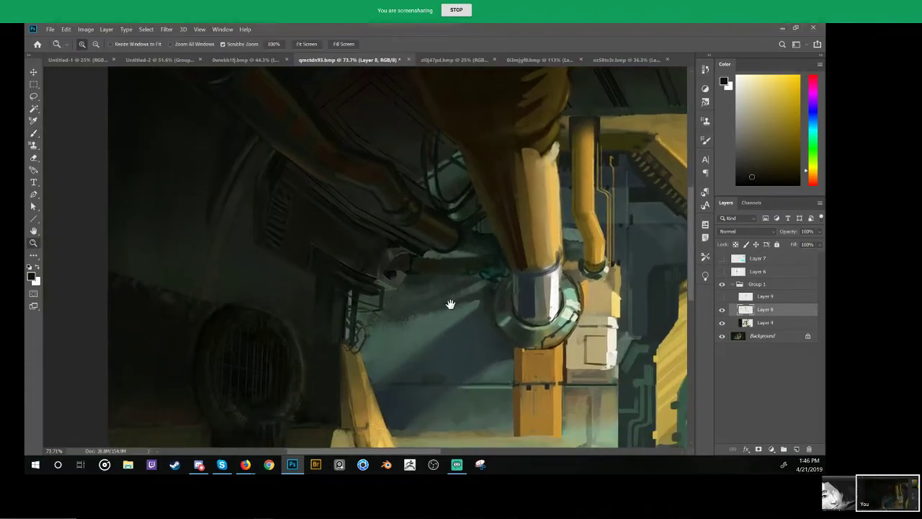
pyautogui.moveTo(451, 304)
pyautogui.mouseDown()
pyautogui.moveTo(386, 298)
pyautogui.moveTo(438, 312)
pyautogui.mouseUp()
pyautogui.press('b')
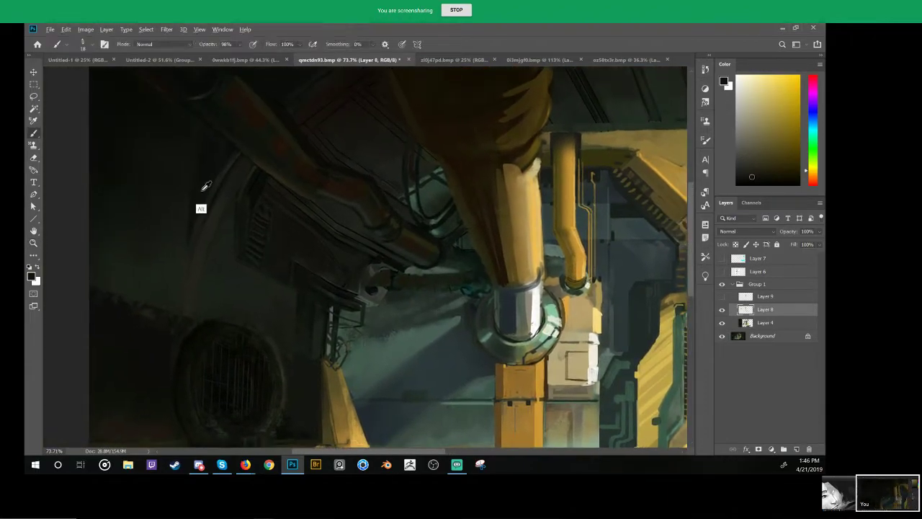
pyautogui.keyDown('alt'); pyautogui.click(202, 209); pyautogui.keyUp('alt')
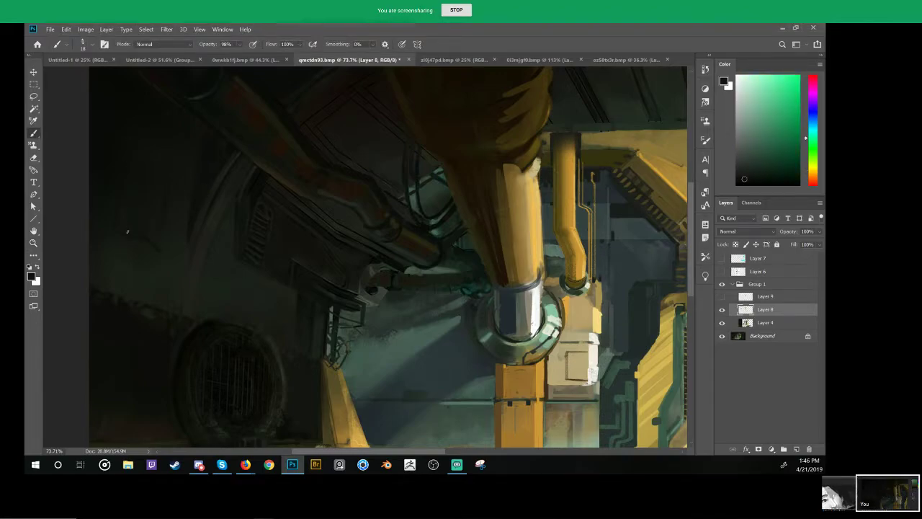
pyautogui.rightClick(128, 226)
pyautogui.keyDown('alt'); pyautogui.rightClick(121, 217); pyautogui.keyUp('alt')
pyautogui.keyDown('alt'); pyautogui.rightClick(124, 200); pyautogui.keyUp('alt')
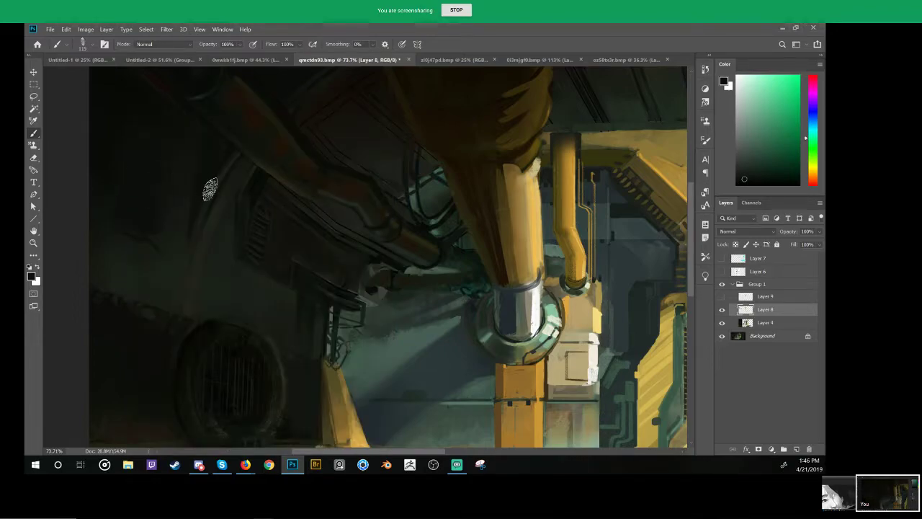
pyautogui.keyDown('alt'); pyautogui.rightClick(211, 196); pyautogui.keyUp('alt')
pyautogui.keyDown('alt'); pyautogui.click(180, 223); pyautogui.keyUp('alt')
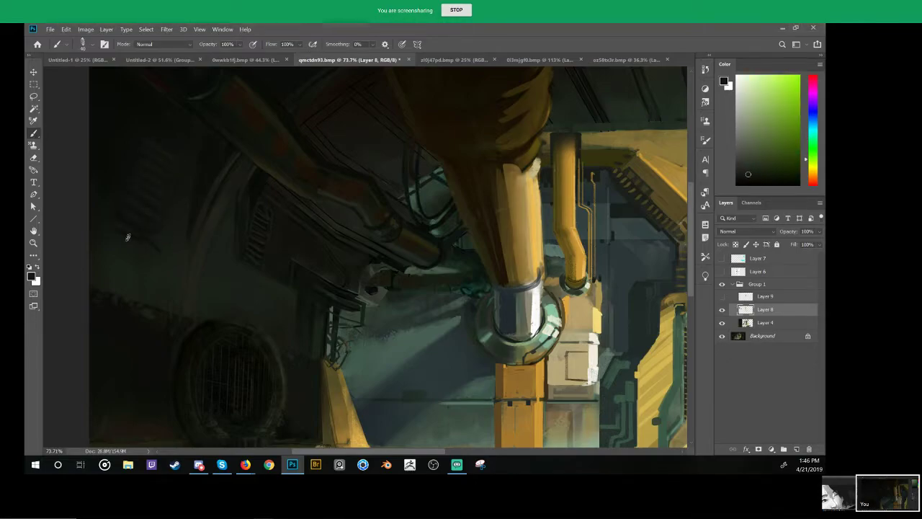
# Step: Paint a thin light edge along the low ledge beside the round grate, using olive sampled near the yellow support
pyautogui.hotkey('ctrl', 'space')
pyautogui.moveTo(401, 241); pyautogui.dragTo(369, 306)
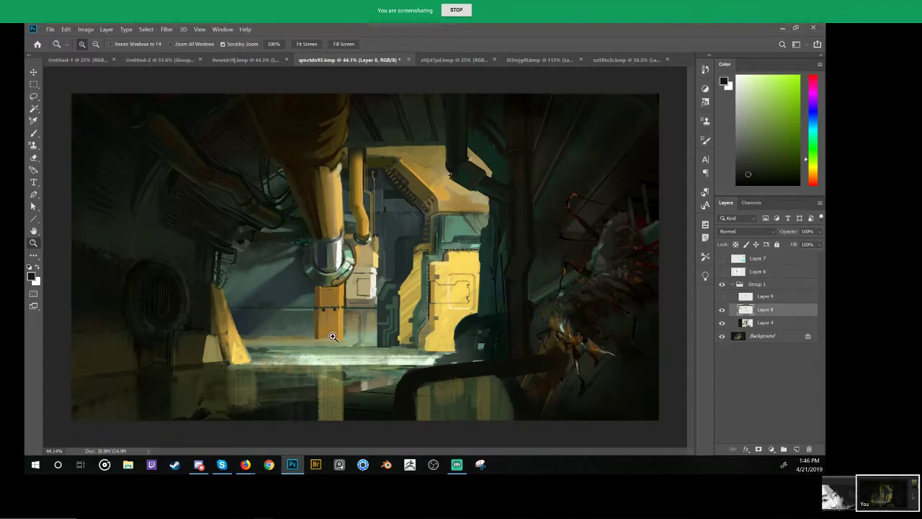
pyautogui.press('b')
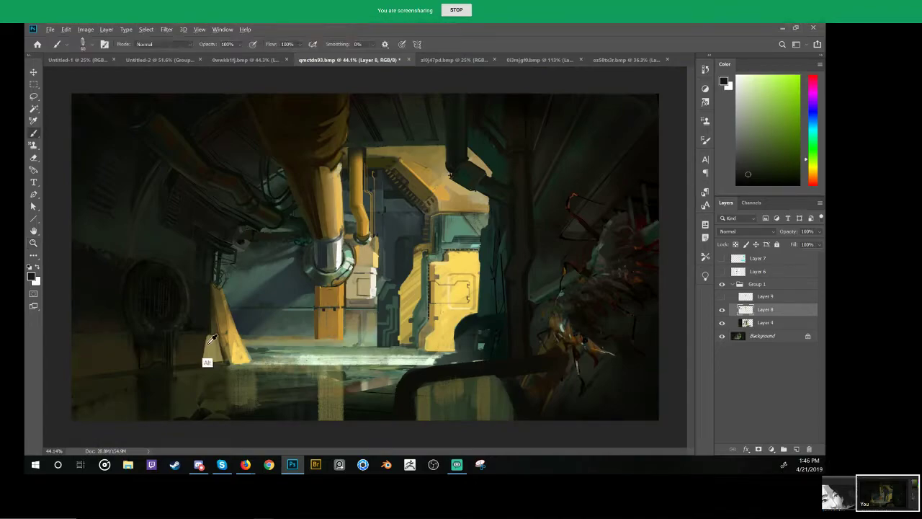
pyautogui.keyDown('alt'); pyautogui.click(209, 346); pyautogui.keyUp('alt')
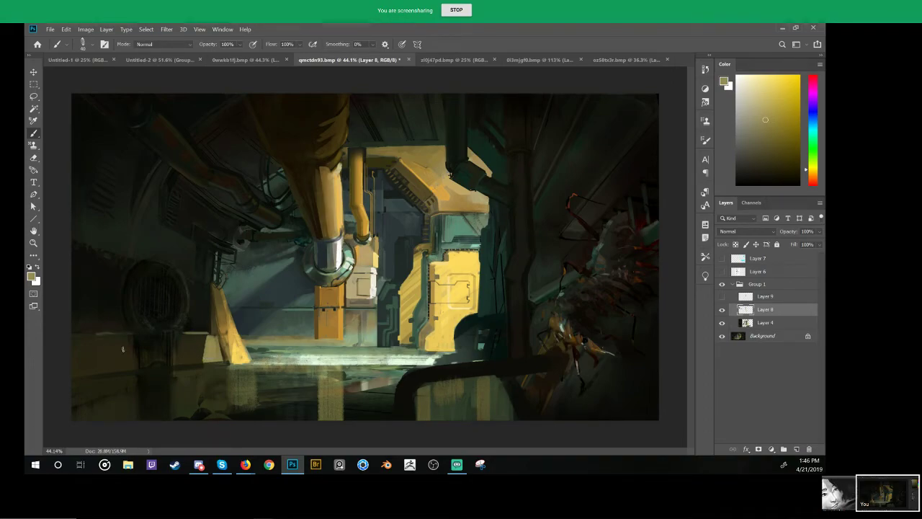
# Step: Repaint the narrow yellow wall panel with sampled yellow to cover its diagonal streaks, and sample brown from its upper trim
pyautogui.hotkey('ctrl', 'space')
pyautogui.moveTo(437, 305); pyautogui.dragTo(471, 305)
pyautogui.keyDown('alt'); pyautogui.click(387, 280); pyautogui.keyUp('alt')
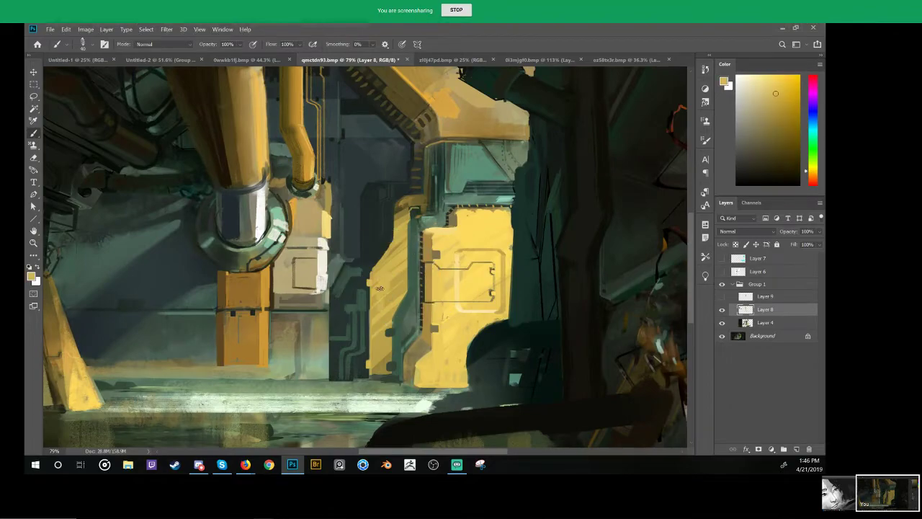
pyautogui.moveTo(376, 275)
pyautogui.mouseDown()
pyautogui.moveTo(386, 315)
pyautogui.moveTo(406, 243)
pyautogui.moveTo(396, 244)
pyautogui.mouseUp()
pyautogui.keyDown('alt'); pyautogui.click(414, 200); pyautogui.keyUp('alt')
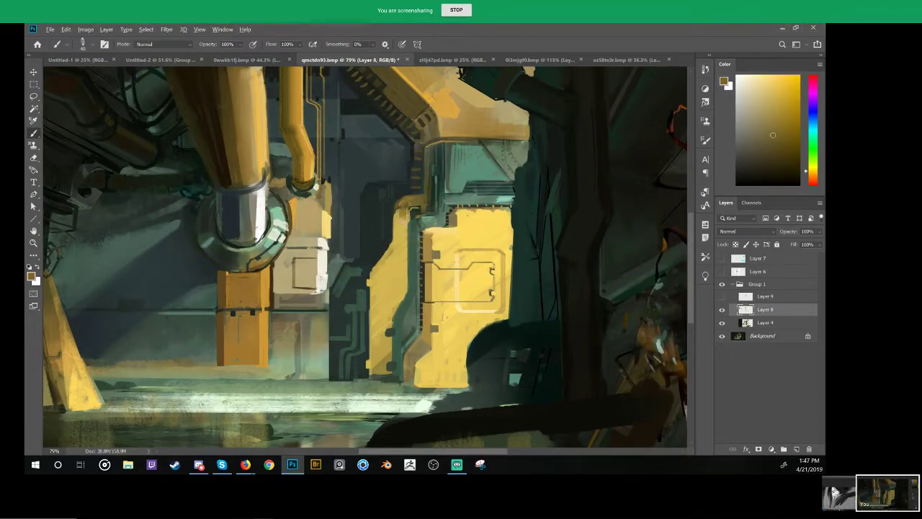
# Step: Touch up the narrow yellow panel's upper corner with sampled yellow and clean the tan box's edge with dark grey sampled from the wall
pyautogui.keyDown('alt'); pyautogui.click(408, 214); pyautogui.keyUp('alt')
pyautogui.keyDown('alt'); pyautogui.click(401, 236); pyautogui.keyUp('alt')
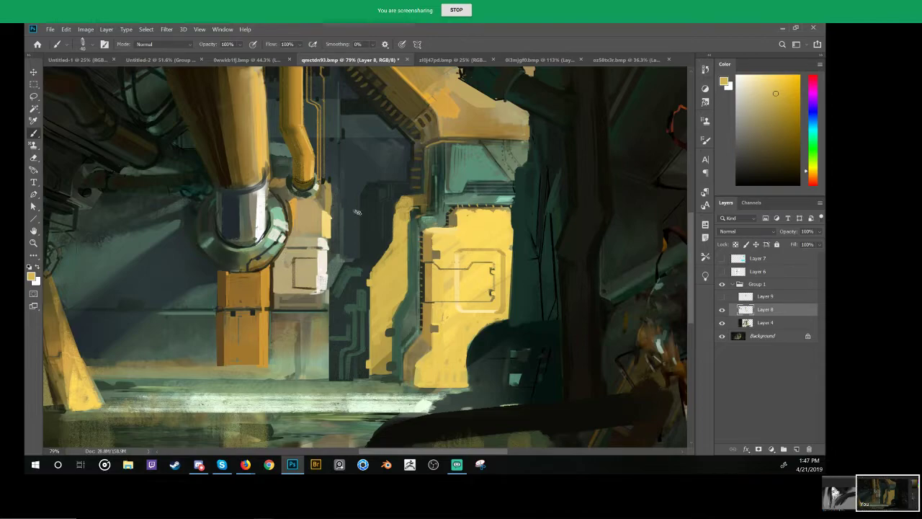
pyautogui.keyDown('alt'); pyautogui.click(329, 220); pyautogui.keyUp('alt')
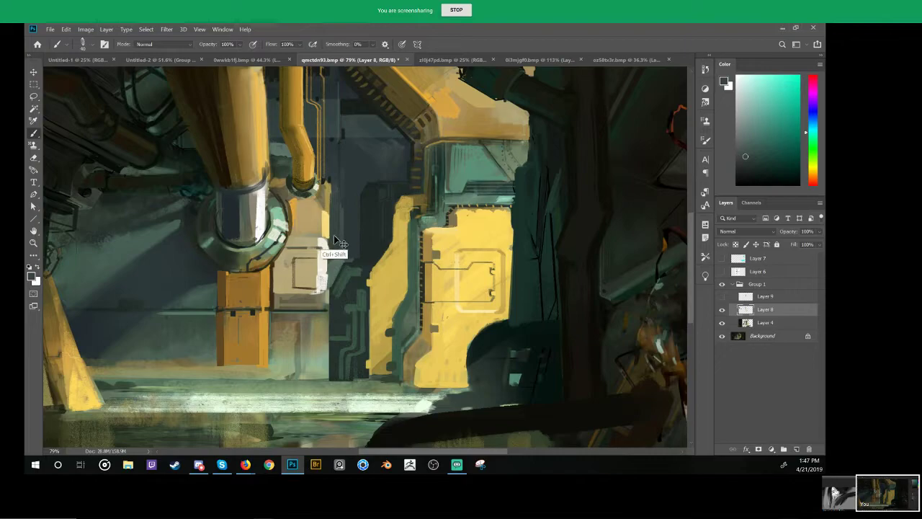
pyautogui.moveTo(332, 237); pyautogui.dragTo(332, 176)
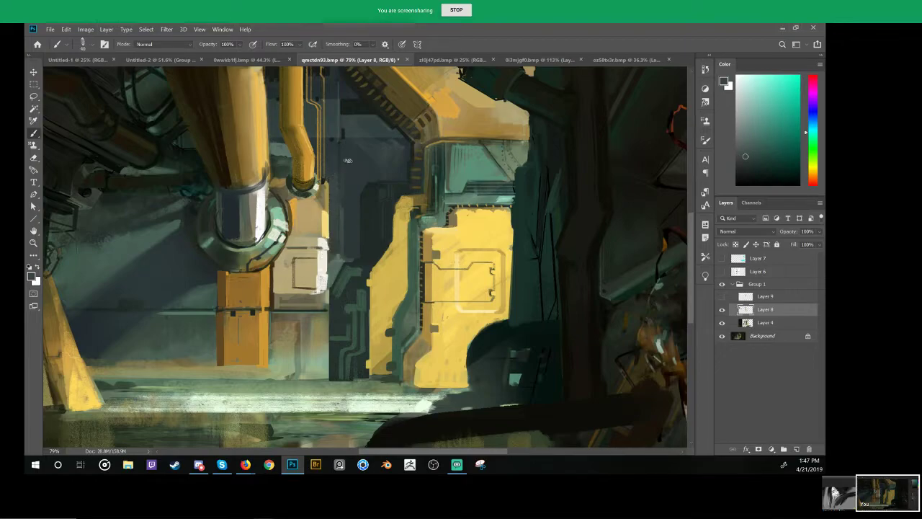
pyautogui.keyDown('alt'); pyautogui.click(347, 137); pyautogui.keyUp('alt')
# Step: Check the repainted wall and yellow panels close up and against the whole composition
pyautogui.moveTo(448, 160); pyautogui.dragTo(407, 160)
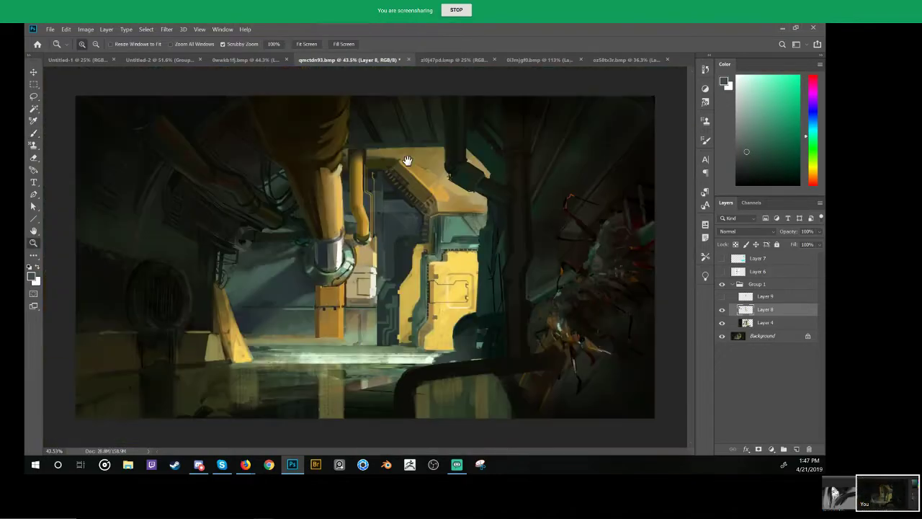
pyautogui.scroll(3, 414, 195)
pyautogui.press('b')
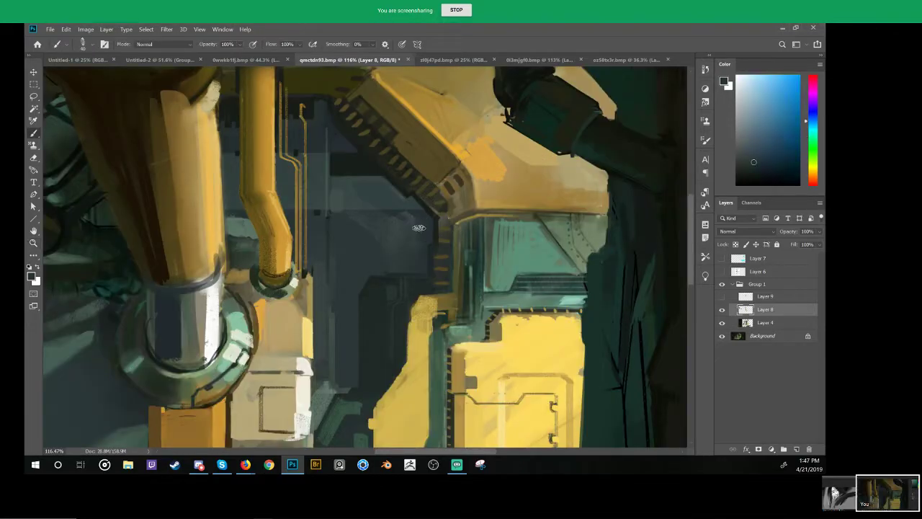
pyautogui.press('z')
pyautogui.scroll(-3, 401, 257)
pyautogui.scroll(-1, 497, 360)
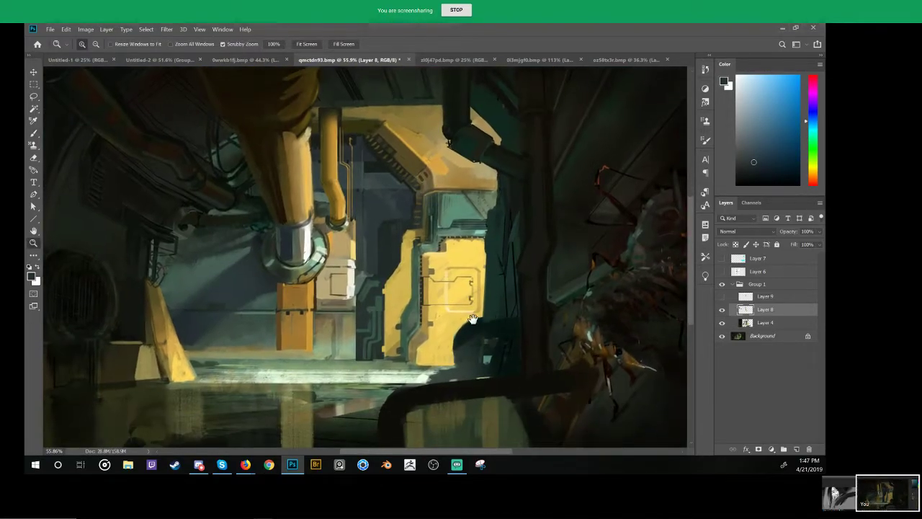
pyautogui.scroll(-2, 498, 303)
pyautogui.press('b')
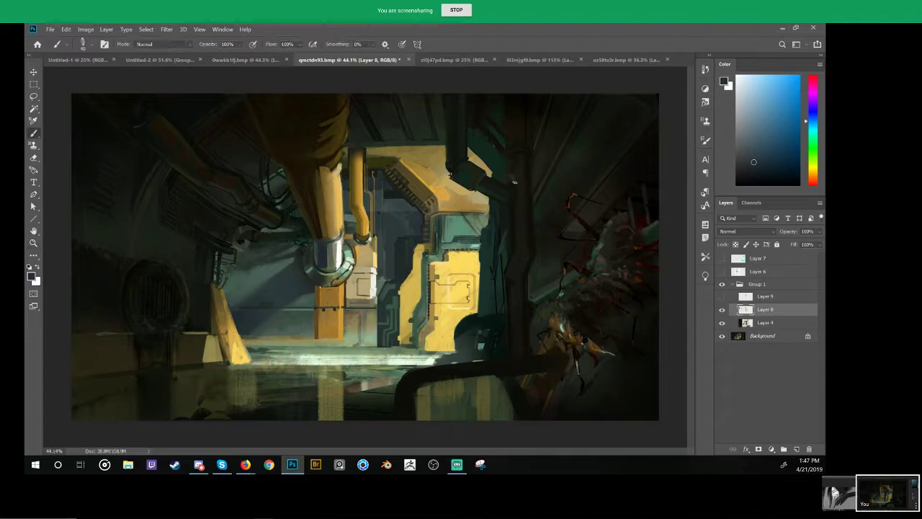
# Step: Switch to white and try rough guide strokes over the tall dark vertical pipe and its side branch
pyautogui.press('x')
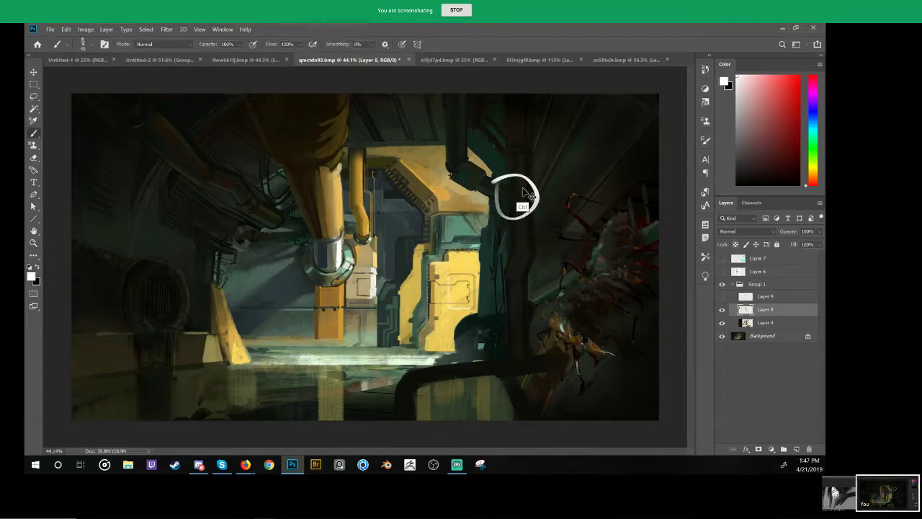
pyautogui.moveTo(514, 360); pyautogui.dragTo(515, 97)
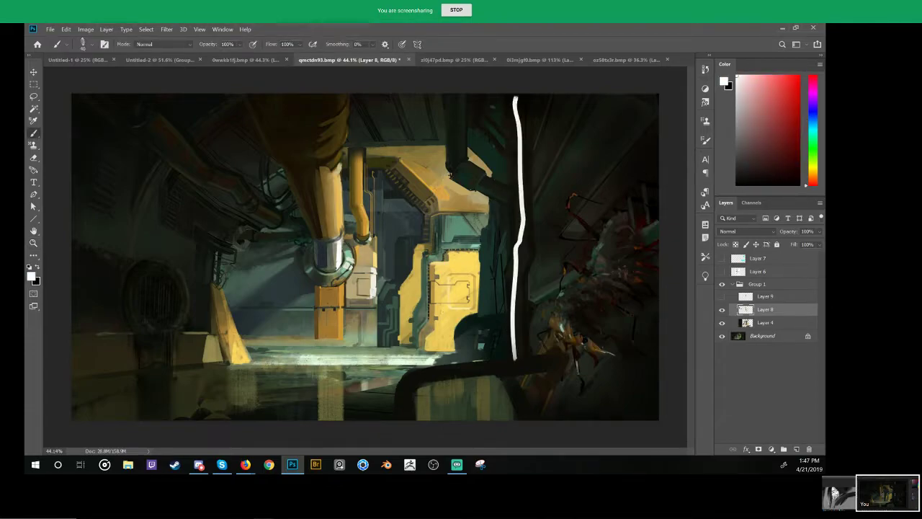
pyautogui.moveTo(452, 94)
pyautogui.mouseDown()
pyautogui.moveTo(452, 169)
pyautogui.moveTo(519, 206)
pyautogui.mouseUp()
pyautogui.hotkey('ctrl', 'z')
pyautogui.hotkey('ctrl', 'z')
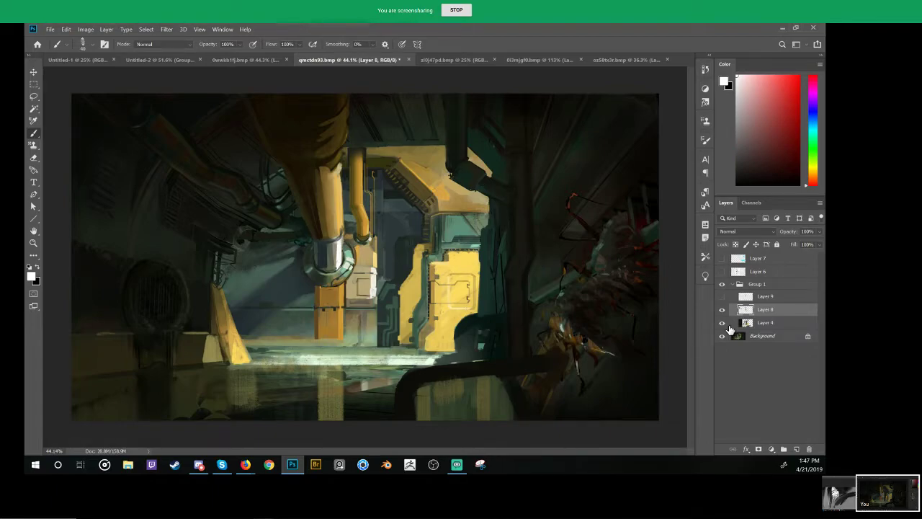
# Step: Hide Group 1 and add a new layer directly above Layer 6
pyautogui.click(722, 284)
pyautogui.press('z')
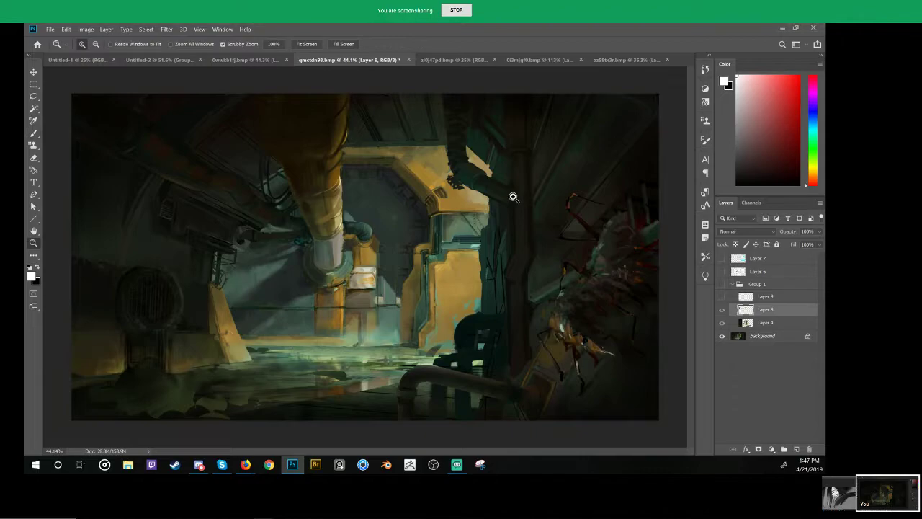
pyautogui.moveTo(513, 197)
pyautogui.mouseDown()
pyautogui.moveTo(485, 264)
pyautogui.moveTo(473, 245)
pyautogui.mouseUp()
pyautogui.press('b')
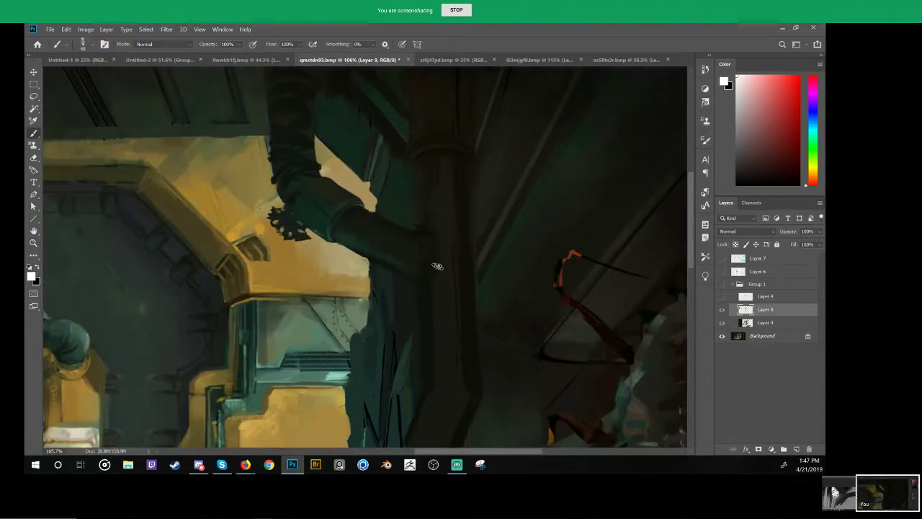
pyautogui.moveTo(750, 276); pyautogui.dragTo(753, 284)
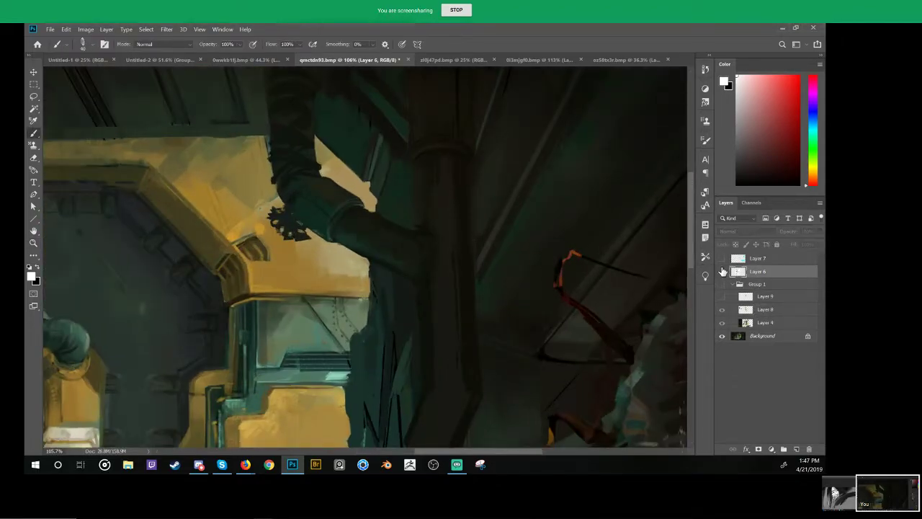
pyautogui.click(796, 449)
# Step: Trace white guide lines along the bent dark pipe and down the full length of the tall vertical pipe
pyautogui.moveTo(436, 261)
pyautogui.mouseDown()
pyautogui.moveTo(313, 199)
pyautogui.moveTo(314, 168)
pyautogui.moveTo(303, 191)
pyautogui.moveTo(295, 70)
pyautogui.mouseUp()
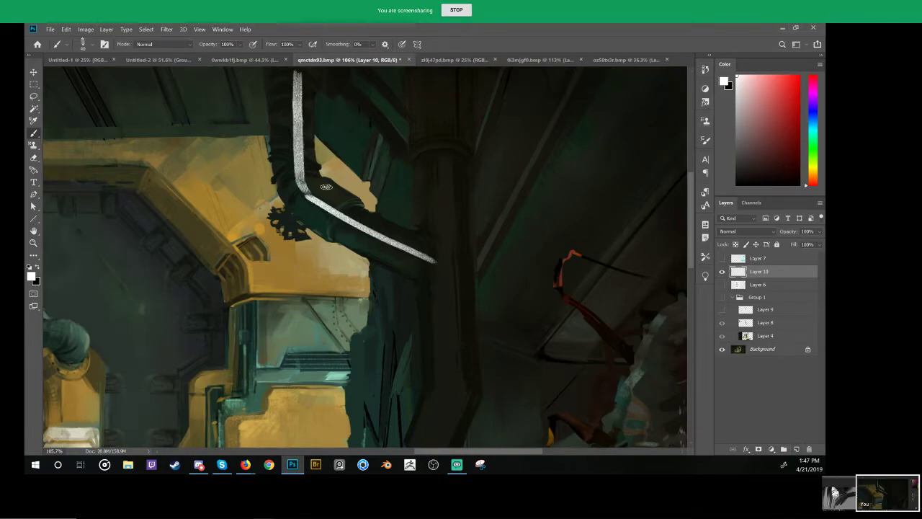
pyautogui.moveTo(438, 68); pyautogui.dragTo(438, 389)
pyautogui.moveTo(495, 348); pyautogui.dragTo(485, 191)
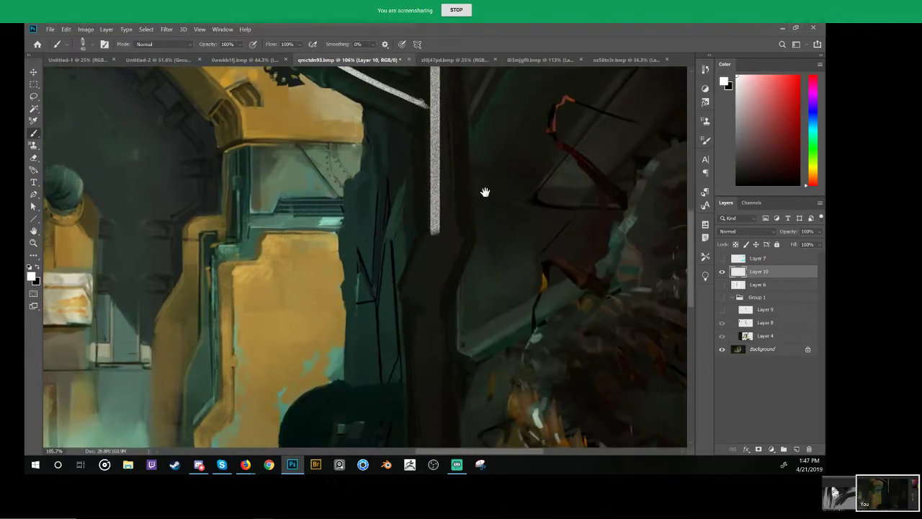
pyautogui.moveTo(436, 232)
pyautogui.mouseDown()
pyautogui.moveTo(420, 289)
pyautogui.moveTo(422, 425)
pyautogui.mouseUp()
pyautogui.moveTo(518, 361); pyautogui.dragTo(496, 325)
pyautogui.moveTo(497, 325); pyautogui.dragTo(460, 253)
pyautogui.hotkey('ctrl', 'z')
pyautogui.press('b')
pyautogui.hotkey('ctrl', 'z')
pyautogui.moveTo(414, 234); pyautogui.dragTo(421, 401)
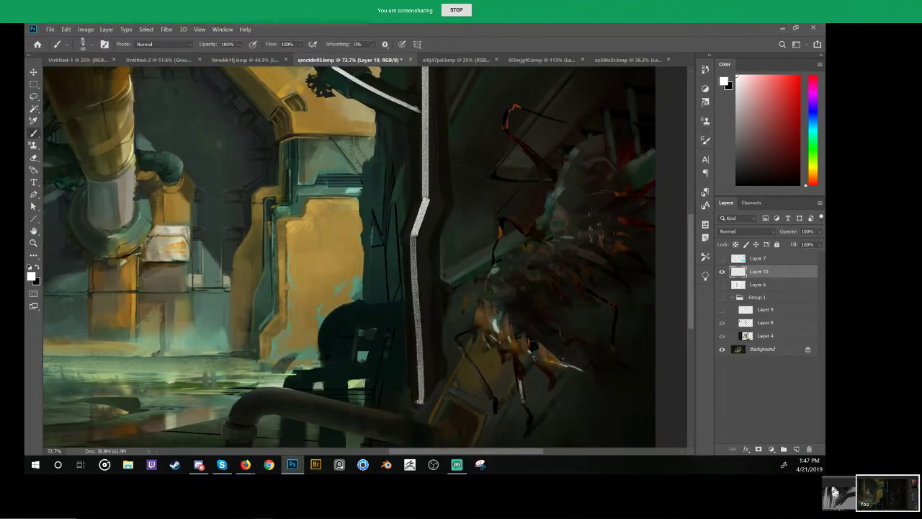
# Step: Trace white guide lines along the two small curved pipes beside the base of the vertical pipe
pyautogui.moveTo(413, 314); pyautogui.dragTo(337, 323)
pyautogui.moveTo(341, 321); pyautogui.dragTo(335, 376)
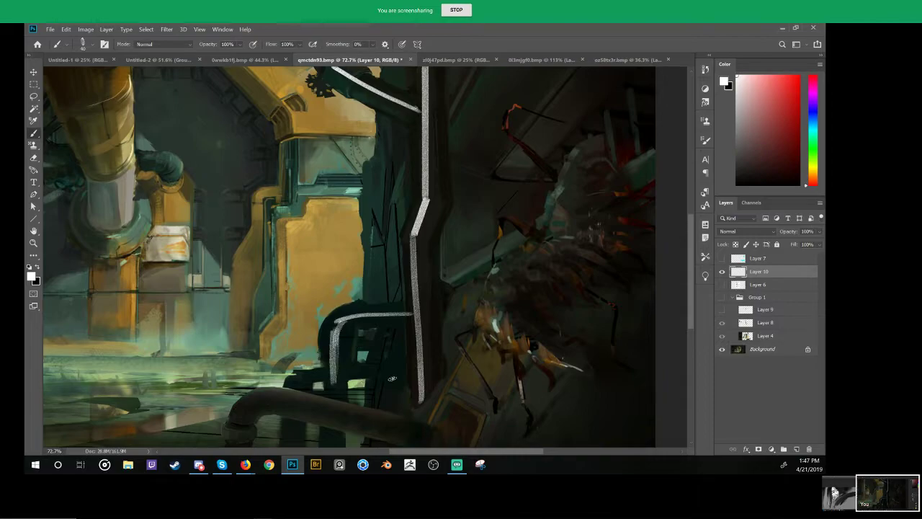
pyautogui.moveTo(392, 378)
pyautogui.mouseDown()
pyautogui.moveTo(302, 387)
pyautogui.moveTo(324, 375)
pyautogui.moveTo(383, 381)
pyautogui.moveTo(343, 372)
pyautogui.moveTo(302, 393)
pyautogui.mouseUp()
pyautogui.hotkey('ctrl', 'z')
pyautogui.hotkey('ctrl', 'z')
pyautogui.press('z')
pyautogui.moveTo(417, 350); pyautogui.dragTo(353, 363)
pyautogui.moveTo(353, 363)
pyautogui.mouseDown()
pyautogui.moveTo(422, 339)
pyautogui.moveTo(461, 339)
pyautogui.mouseUp()
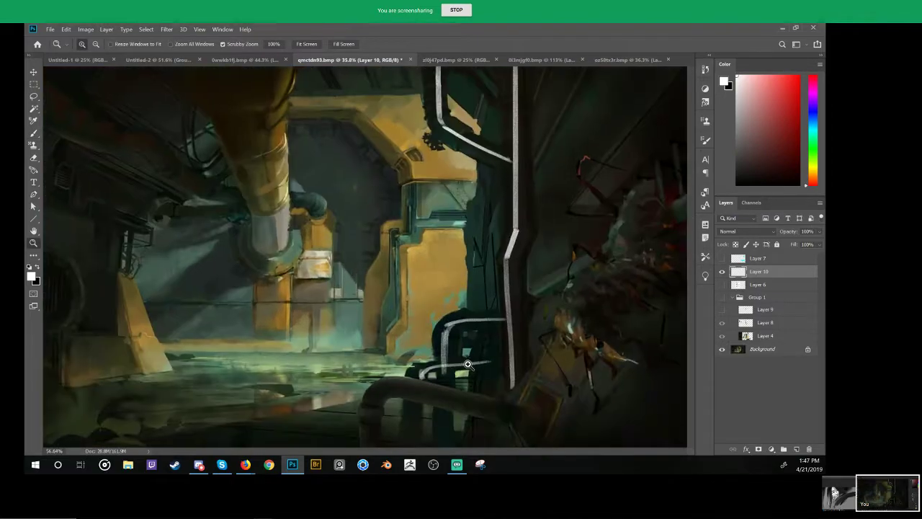
# Step: Try a white guide line along the large curved foreground pipe
pyautogui.press('b')
pyautogui.moveTo(364, 416)
pyautogui.mouseDown()
pyautogui.moveTo(388, 381)
pyautogui.moveTo(519, 421)
pyautogui.mouseUp()
pyautogui.press('z')
pyautogui.moveTo(574, 343); pyautogui.dragTo(546, 340)
pyautogui.hotkey('ctrl', 'z')
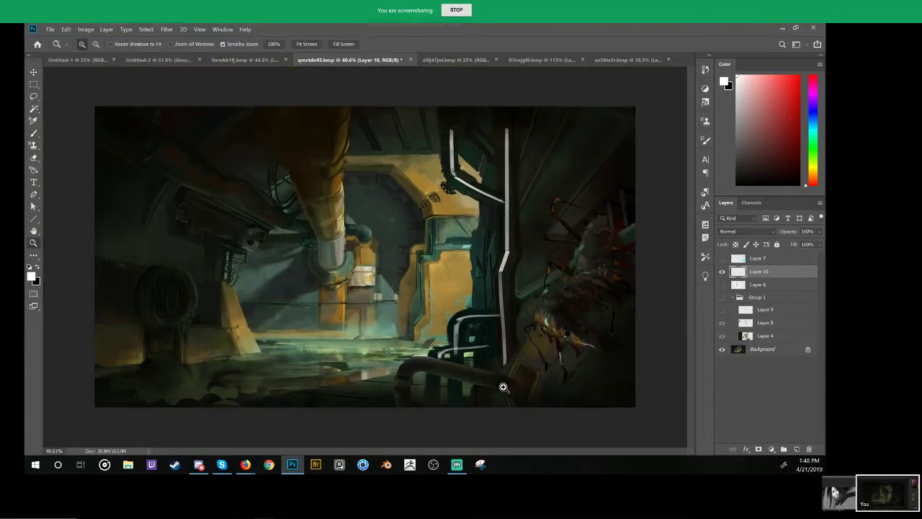
# Step: Circle the lit doorway area with a large white loop and undo the mark
pyautogui.moveTo(502, 387)
pyautogui.mouseDown()
pyautogui.moveTo(540, 379)
pyautogui.moveTo(471, 336)
pyautogui.mouseUp()
pyautogui.press('b')
pyautogui.moveTo(349, 95)
pyautogui.mouseDown()
pyautogui.moveTo(331, 268)
pyautogui.moveTo(303, 92)
pyautogui.mouseUp()
pyautogui.moveTo(466, 298)
pyautogui.mouseDown()
pyautogui.moveTo(478, 339)
pyautogui.moveTo(498, 298)
pyautogui.moveTo(476, 305)
pyautogui.mouseUp()
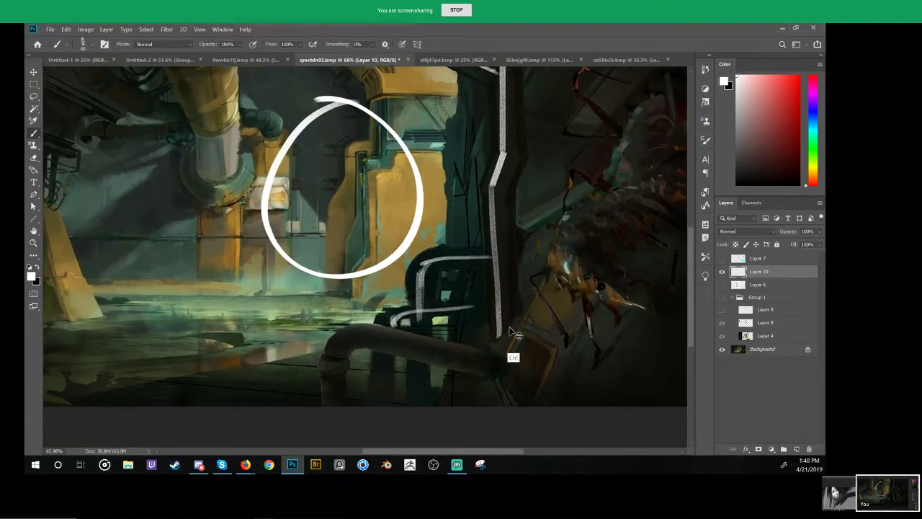
pyautogui.hotkey('ctrl', 'z')
# Step: Retry the white guide line along the foreground pipe and undo it
pyautogui.moveTo(545, 381)
pyautogui.mouseDown()
pyautogui.moveTo(368, 341)
pyautogui.moveTo(340, 349)
pyautogui.moveTo(335, 370)
pyautogui.moveTo(341, 340)
pyautogui.moveTo(356, 338)
pyautogui.moveTo(539, 380)
pyautogui.moveTo(506, 372)
pyautogui.mouseUp()
pyautogui.hotkey('ctrl', 'z')
pyautogui.press('z')
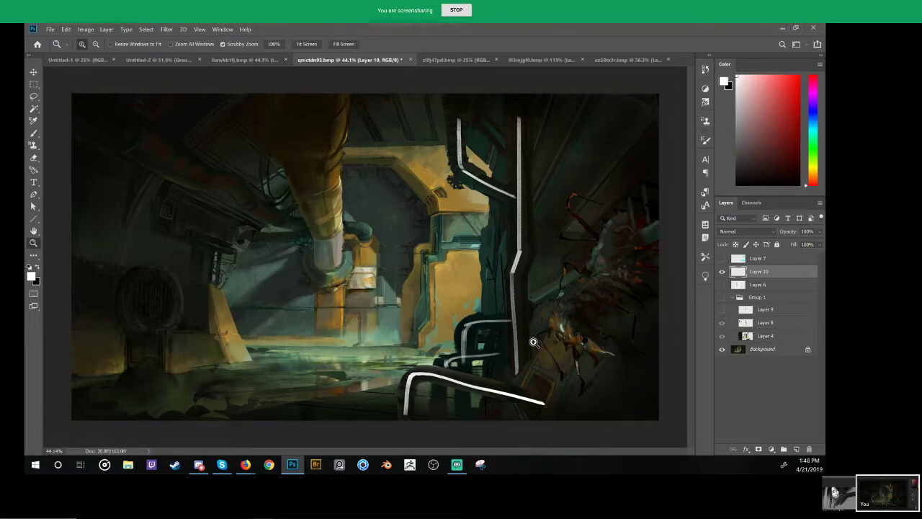
pyautogui.hotkey('ctrl', 'z')
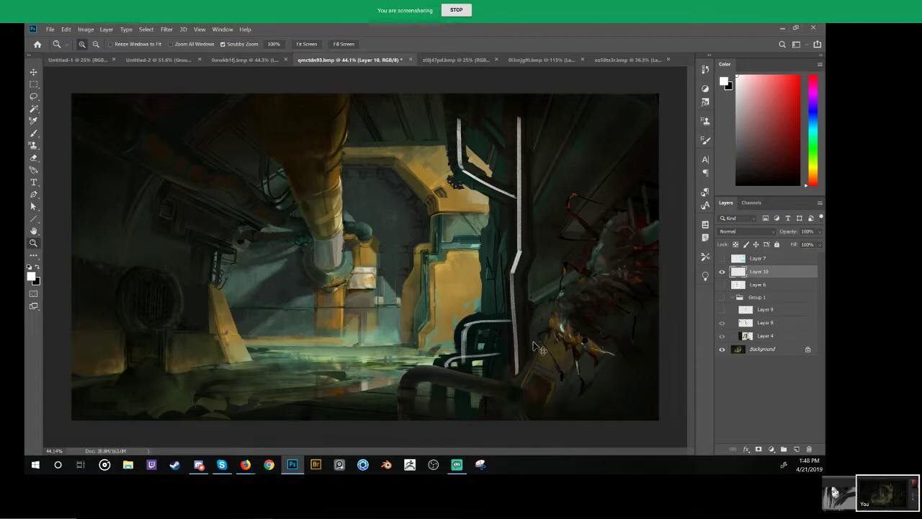
# Step: Try white guide lines along both edges of the large yellow overhead pipe
pyautogui.press('b')
pyautogui.moveTo(281, 100)
pyautogui.mouseDown()
pyautogui.moveTo(316, 236)
pyautogui.moveTo(335, 257)
pyautogui.moveTo(341, 86)
pyautogui.moveTo(346, 265)
pyautogui.mouseUp()
pyautogui.hotkey('ctrl', 'z')
pyautogui.click(245, 96)
pyautogui.keyDown('shift'); pyautogui.click(317, 237); pyautogui.keyUp('shift')
pyautogui.hotkey('ctrl', 'z')
pyautogui.hotkey('ctrl', 'z')
pyautogui.moveTo(349, 96); pyautogui.dragTo(343, 240)
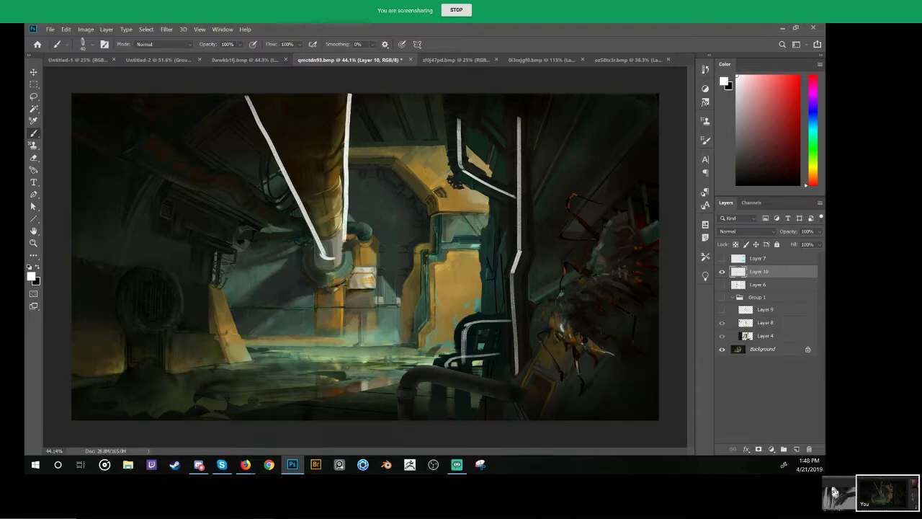
pyautogui.hotkey('ctrl', 'z')
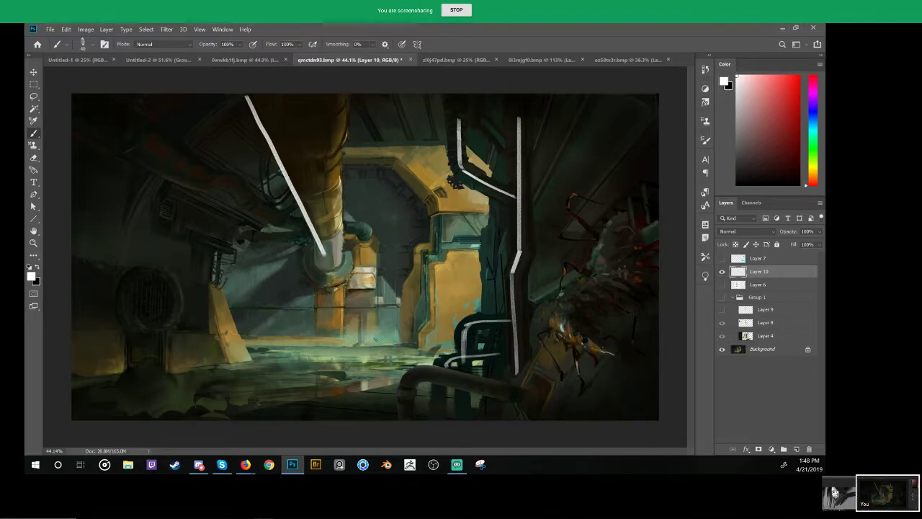
pyautogui.hotkey('ctrl', 'z')
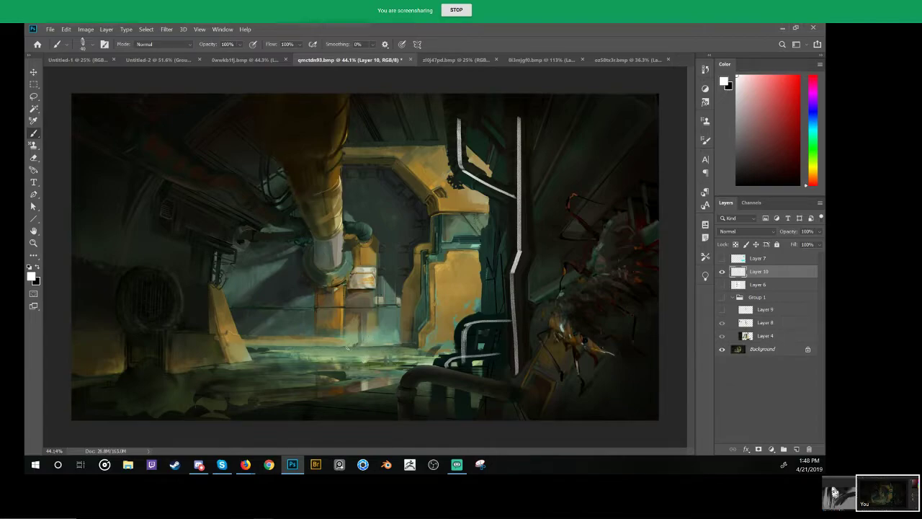
# Step: Show Group 1 with Layer 8 and Layer 4 hidden, and compare the painting with the guide-line layer off and on
pyautogui.click(722, 337)
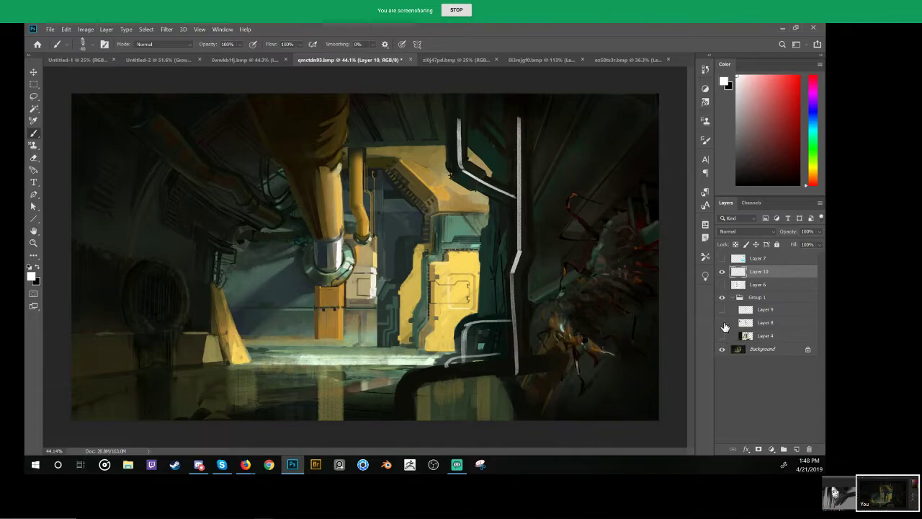
pyautogui.click(725, 327)
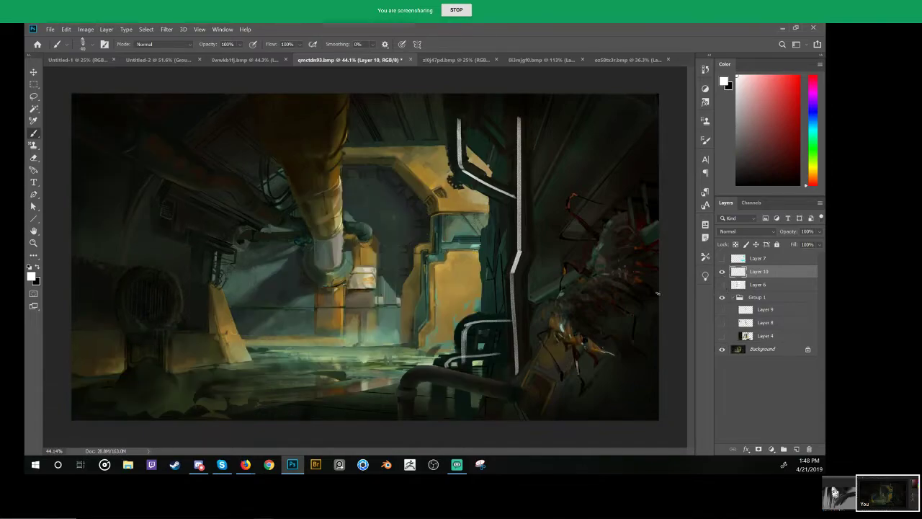
pyautogui.click(721, 271)
pyautogui.click(720, 272)
pyautogui.hotkey('ctrl', 'z')
# Step: Paint a straight black bar over the curved foreground pipe and cover the old pipe's upper curve with sampled dark green
pyautogui.keyDown('alt'); pyautogui.click(545, 387); pyautogui.keyUp('alt')
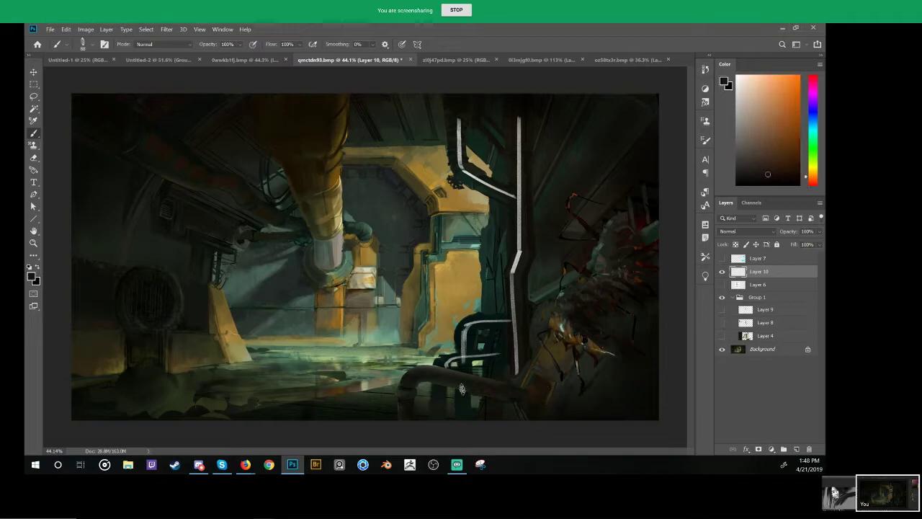
pyautogui.keyDown('alt'); pyautogui.click(512, 394); pyautogui.keyUp('alt')
pyautogui.moveTo(531, 390); pyautogui.dragTo(417, 391)
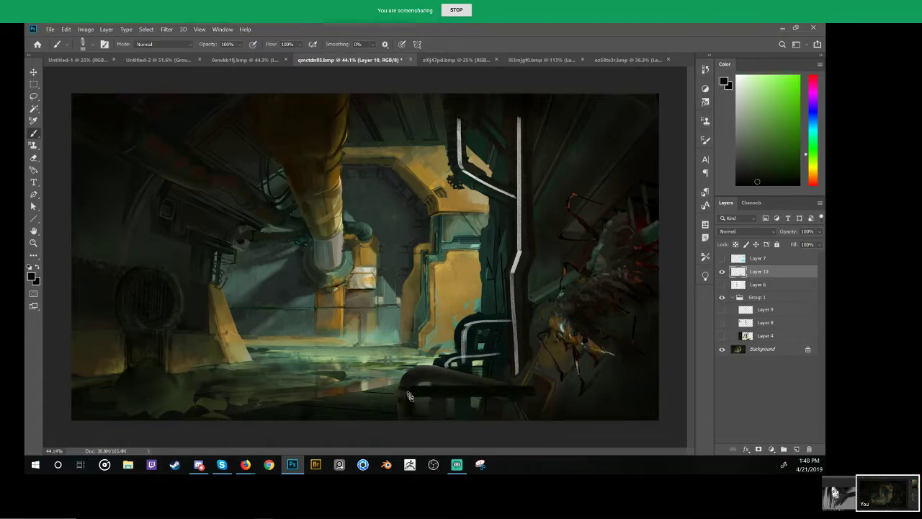
pyautogui.keyDown('alt'); pyautogui.click(428, 379); pyautogui.keyUp('alt')
pyautogui.hotkey('ctrl', 'z')
pyautogui.moveTo(413, 379); pyautogui.dragTo(505, 383)
pyautogui.moveTo(425, 377)
pyautogui.mouseDown()
pyautogui.moveTo(489, 378)
pyautogui.moveTo(405, 376)
pyautogui.moveTo(401, 388)
pyautogui.moveTo(432, 372)
pyautogui.moveTo(419, 370)
pyautogui.moveTo(396, 405)
pyautogui.moveTo(400, 387)
pyautogui.moveTo(290, 417)
pyautogui.moveTo(432, 377)
pyautogui.moveTo(493, 383)
pyautogui.mouseUp()
pyautogui.keyDown('alt'); pyautogui.click(396, 407); pyautogui.keyUp('alt')
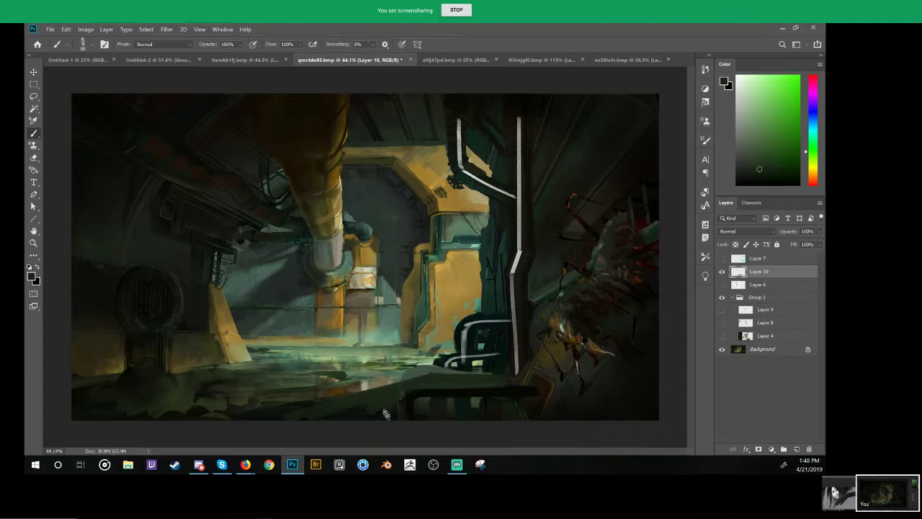
# Step: Thicken the straight foreground pipe with sampled black and bend its end downward
pyautogui.keyDown('alt'); pyautogui.click(411, 412); pyautogui.keyUp('alt')
pyautogui.keyDown('shift'); pyautogui.click(518, 398); pyautogui.keyUp('shift')
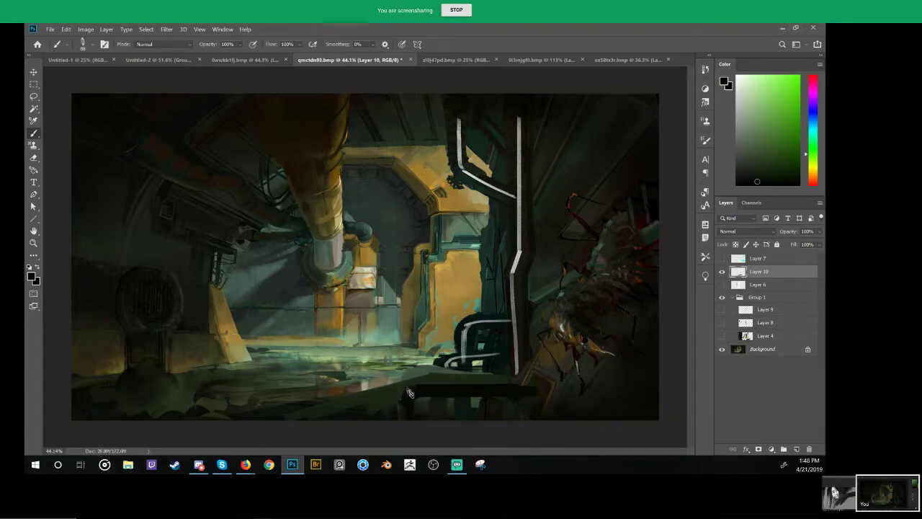
pyautogui.moveTo(421, 388); pyautogui.dragTo(544, 389)
pyautogui.moveTo(412, 399)
pyautogui.mouseDown()
pyautogui.moveTo(402, 420)
pyautogui.moveTo(404, 407)
pyautogui.mouseUp()
# Step: Repaint the two small pipes above the foreground pipe as simple black forms with bent ends, filling the upper one's opening with sampled teal
pyautogui.moveTo(459, 364)
pyautogui.mouseDown()
pyautogui.moveTo(516, 356)
pyautogui.moveTo(449, 358)
pyautogui.moveTo(493, 353)
pyautogui.moveTo(440, 371)
pyautogui.mouseUp()
pyautogui.hotkey('ctrl', 'z')
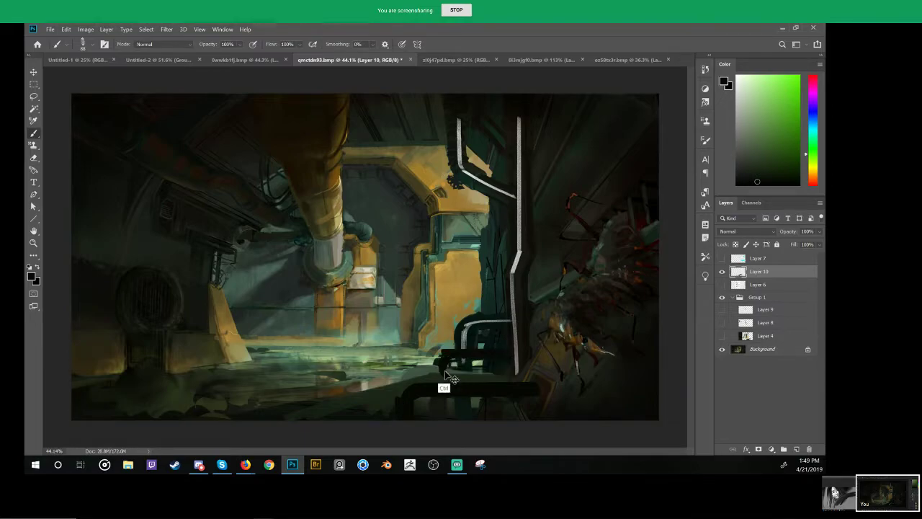
pyautogui.keyDown('alt'); pyautogui.click(483, 332); pyautogui.keyUp('alt')
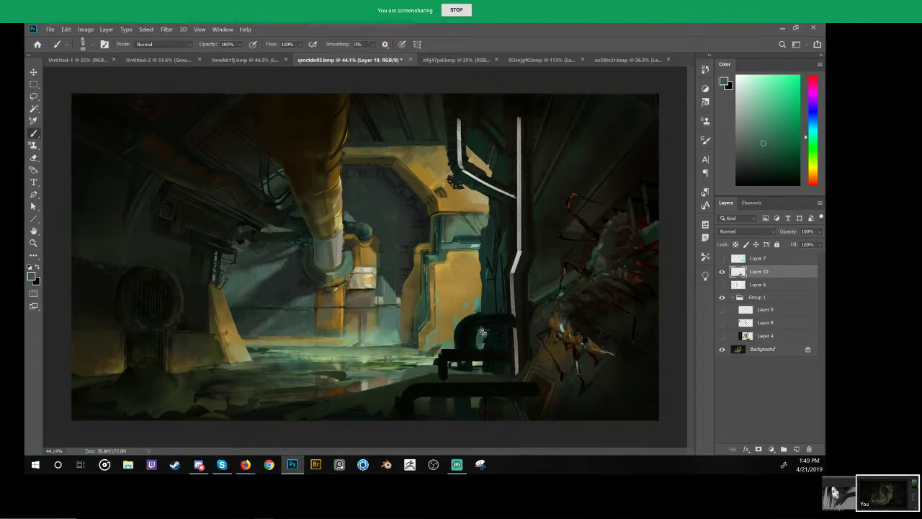
pyautogui.moveTo(476, 339)
pyautogui.mouseDown()
pyautogui.moveTo(497, 330)
pyautogui.moveTo(492, 343)
pyautogui.mouseUp()
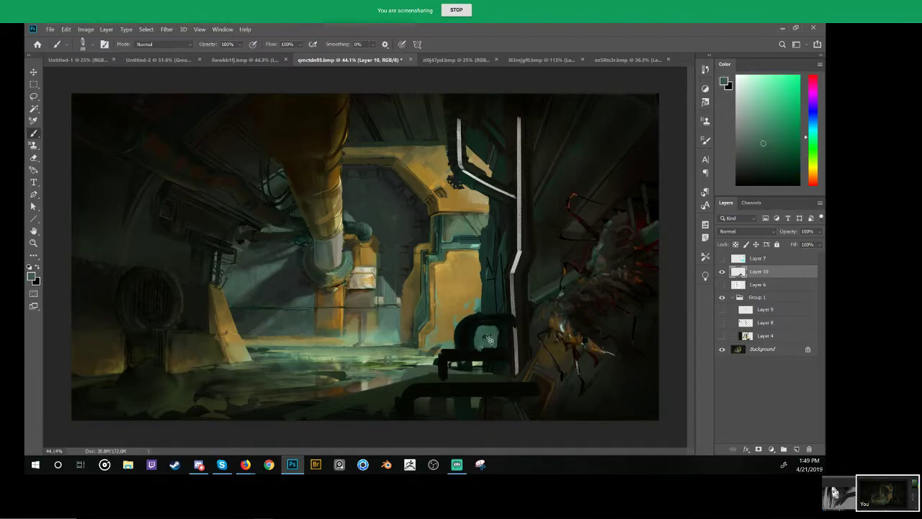
pyautogui.keyDown('alt'); pyautogui.click(449, 335); pyautogui.keyUp('alt')
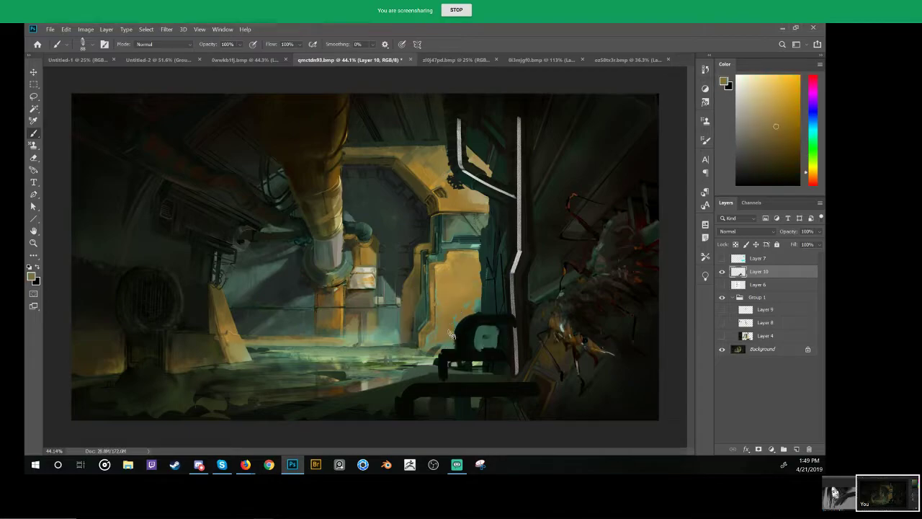
pyautogui.moveTo(452, 338)
pyautogui.mouseDown()
pyautogui.moveTo(470, 313)
pyautogui.moveTo(378, 389)
pyautogui.mouseUp()
pyautogui.keyDown('alt'); pyautogui.click(482, 310); pyautogui.keyUp('alt')
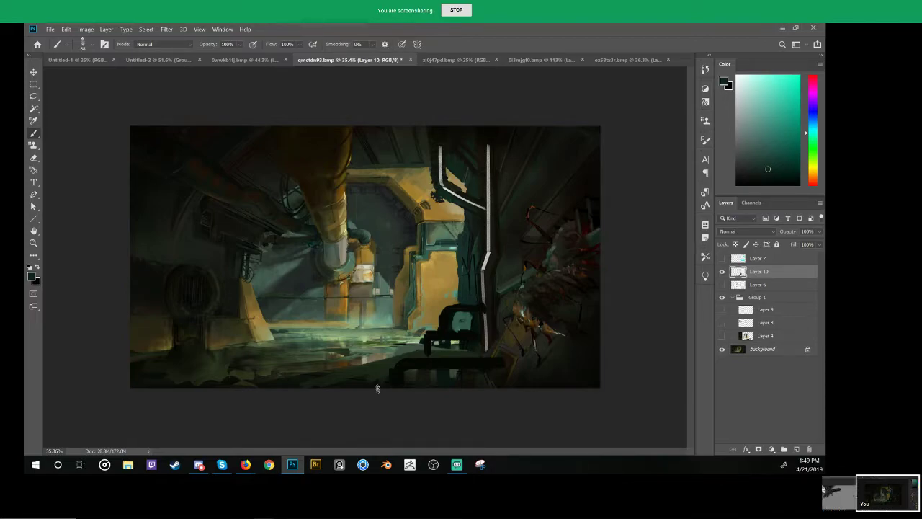
# Step: Glance at the zl0j47pd.bmp character sheet, return to the interior painting, show Group 1's three layers and compare Layer 9 off and on
pyautogui.click(450, 59)
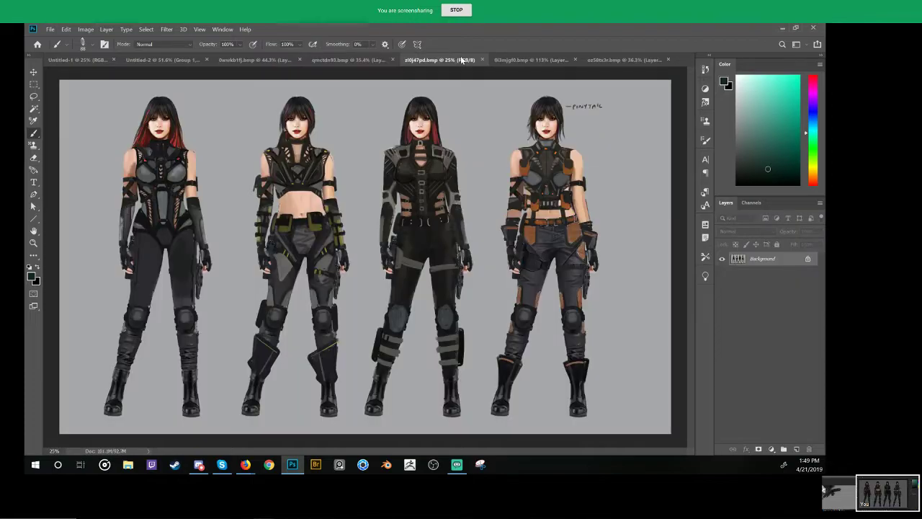
pyautogui.click(394, 61)
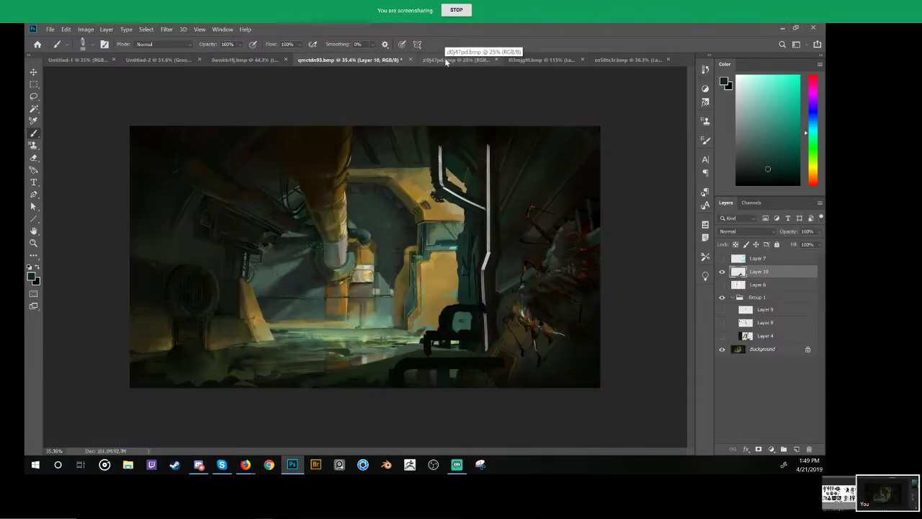
pyautogui.moveTo(725, 311); pyautogui.dragTo(721, 336)
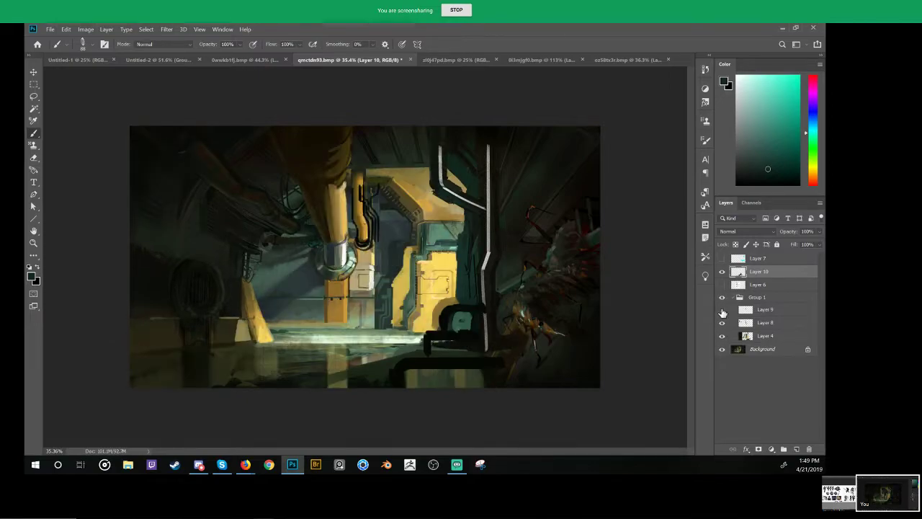
pyautogui.click(722, 311)
pyautogui.click(722, 311)
pyautogui.click(722, 310)
# Step: Delete Layer 9 from Group 1 and add a new empty layer above Layer 8
pyautogui.click(748, 311)
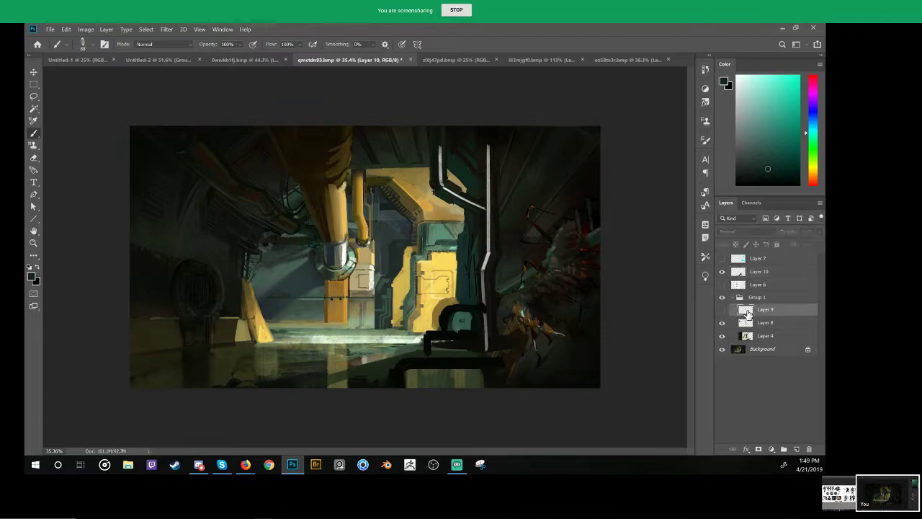
pyautogui.press('Delete')
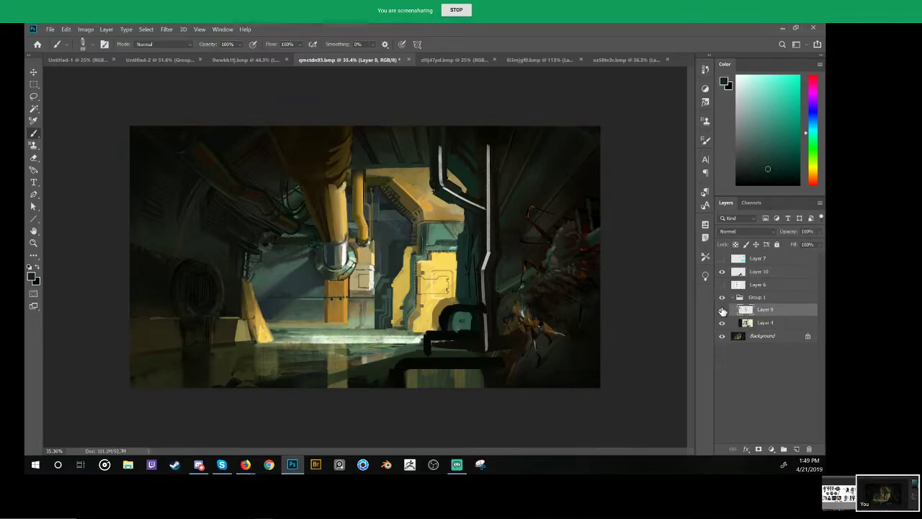
pyautogui.click(722, 310)
pyautogui.click(723, 311)
pyautogui.click(794, 448)
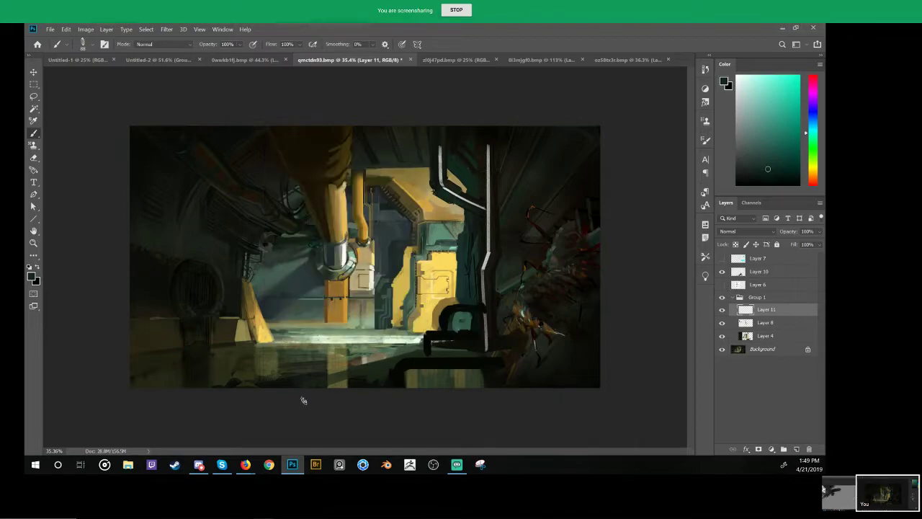
# Step: Paint two small dark standing figures on the bright floor strip and add a sampled pale highlight to the right-hand one
pyautogui.moveTo(360, 346)
pyautogui.mouseDown()
pyautogui.moveTo(389, 340)
pyautogui.moveTo(349, 357)
pyautogui.mouseUp()
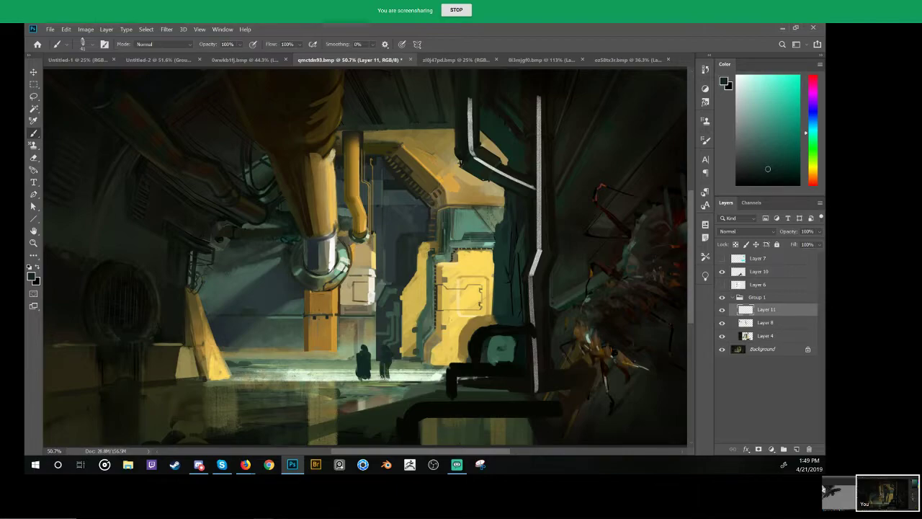
pyautogui.keyDown('alt'); pyautogui.click(398, 372); pyautogui.keyUp('alt')
pyautogui.hotkey('ctrl', 'z')
pyautogui.moveTo(384, 347)
pyautogui.mouseDown()
pyautogui.moveTo(392, 358)
pyautogui.moveTo(388, 348)
pyautogui.mouseUp()
pyautogui.hotkey('ctrl', 'z')
pyautogui.hotkey('ctrl', 'z')
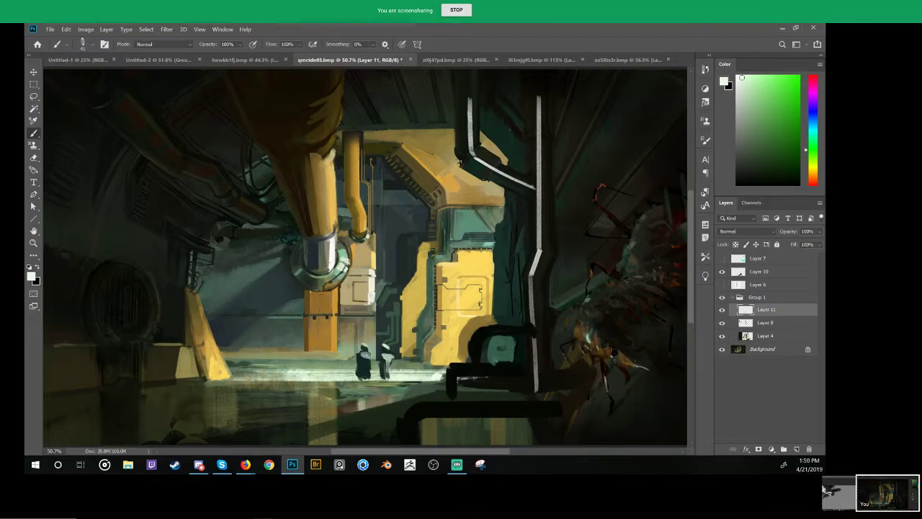
# Step: Paint the two figures' dark reflections on the wet floor below them with sampled floor and figure colours
pyautogui.keyDown('alt'); pyautogui.click(354, 409); pyautogui.keyUp('alt')
pyautogui.moveTo(362, 380); pyautogui.dragTo(362, 398)
pyautogui.hotkey('ctrl', 'z')
pyautogui.keyDown('alt'); pyautogui.click(363, 392); pyautogui.keyUp('alt')
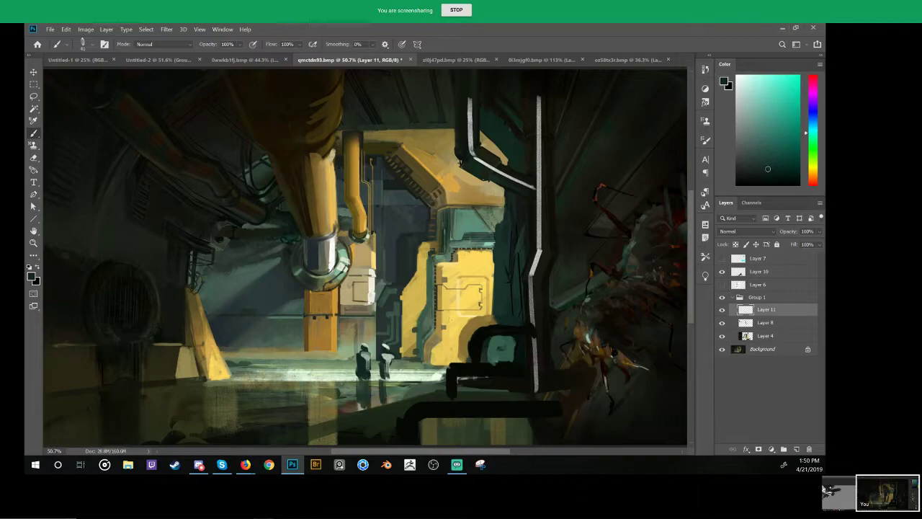
pyautogui.keyDown('alt'); pyautogui.click(360, 371); pyautogui.keyUp('alt')
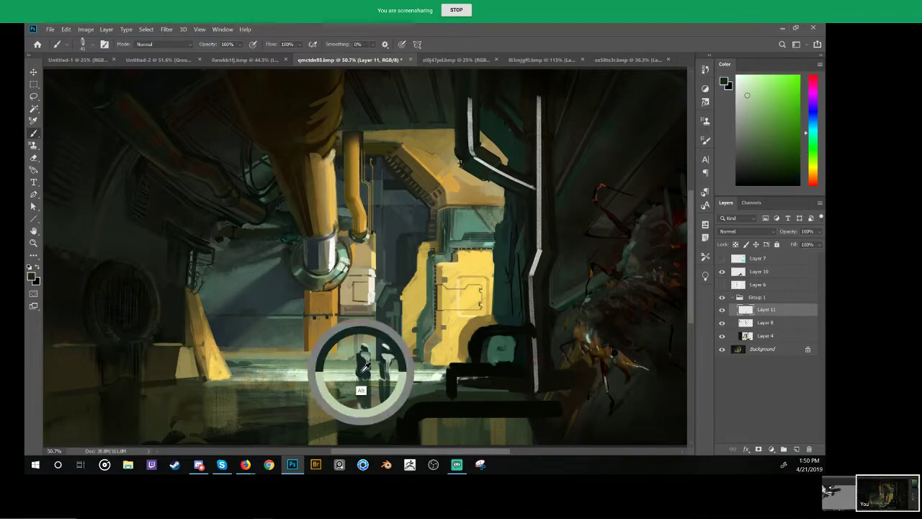
pyautogui.moveTo(357, 383)
pyautogui.mouseDown()
pyautogui.moveTo(317, 384)
pyautogui.moveTo(270, 408)
pyautogui.mouseUp()
pyautogui.press('z')
pyautogui.moveTo(370, 260); pyautogui.dragTo(444, 317)
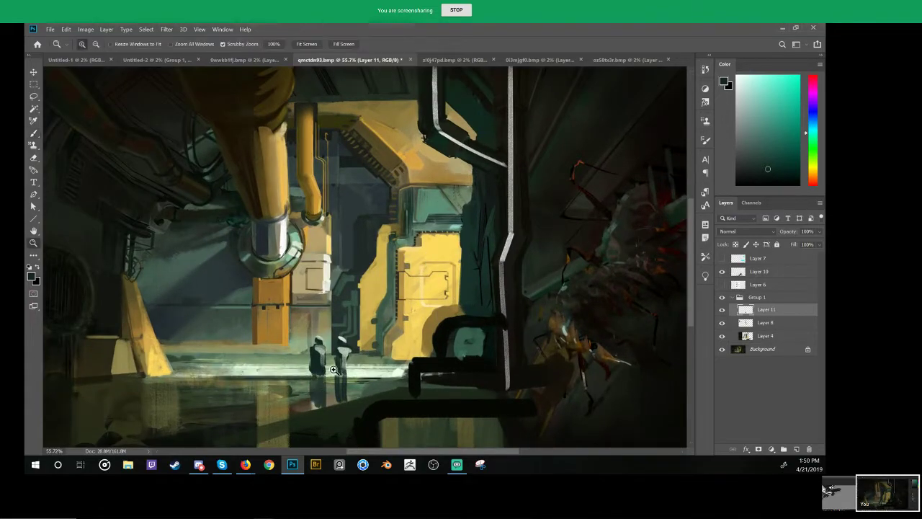
pyautogui.moveTo(310, 389)
pyautogui.mouseDown()
pyautogui.moveTo(295, 390)
pyautogui.moveTo(350, 382)
pyautogui.moveTo(303, 371)
pyautogui.moveTo(333, 367)
pyautogui.mouseUp()
pyautogui.moveTo(391, 348); pyautogui.dragTo(300, 304)
pyautogui.press('b')
pyautogui.press('d')
pyautogui.press('x')
pyautogui.moveTo(512, 115)
pyautogui.mouseDown()
pyautogui.moveTo(465, 137)
pyautogui.moveTo(481, 356)
pyautogui.mouseUp()
pyautogui.moveTo(492, 277); pyautogui.dragTo(438, 316)
pyautogui.hotkey('ctrl', 'z')
pyautogui.keyDown('alt'); pyautogui.rightClick(427, 338); pyautogui.keyUp('alt')
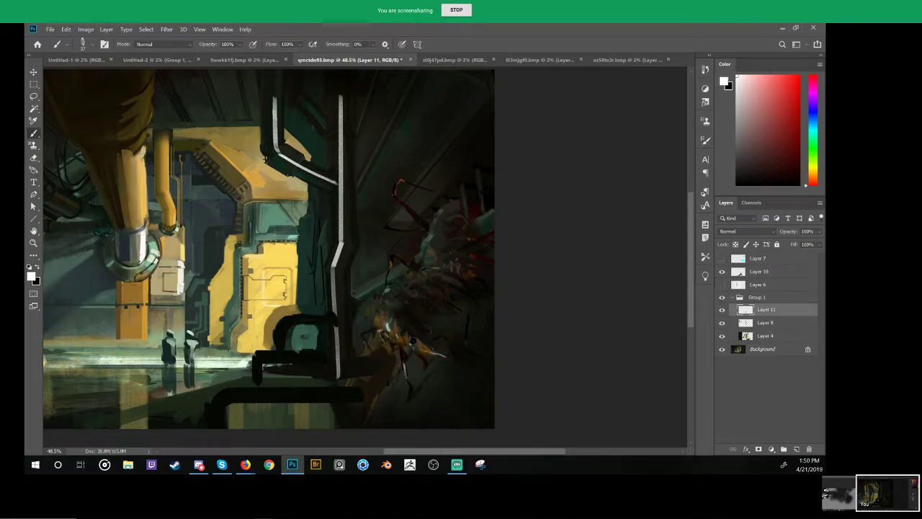
# Step: Lasso the creature's silhouette on the right wall, add a new layer in Group 1 and invert the selection
pyautogui.press('l')
pyautogui.moveTo(367, 353)
pyautogui.mouseDown()
pyautogui.moveTo(389, 258)
pyautogui.moveTo(418, 250)
pyautogui.moveTo(421, 236)
pyautogui.moveTo(390, 194)
pyautogui.moveTo(394, 180)
pyautogui.moveTo(453, 195)
pyautogui.moveTo(505, 193)
pyautogui.moveTo(515, 367)
pyautogui.moveTo(415, 396)
pyautogui.moveTo(405, 344)
pyautogui.moveTo(420, 357)
pyautogui.moveTo(412, 394)
pyautogui.moveTo(427, 361)
pyautogui.mouseUp()
pyautogui.press('alt')
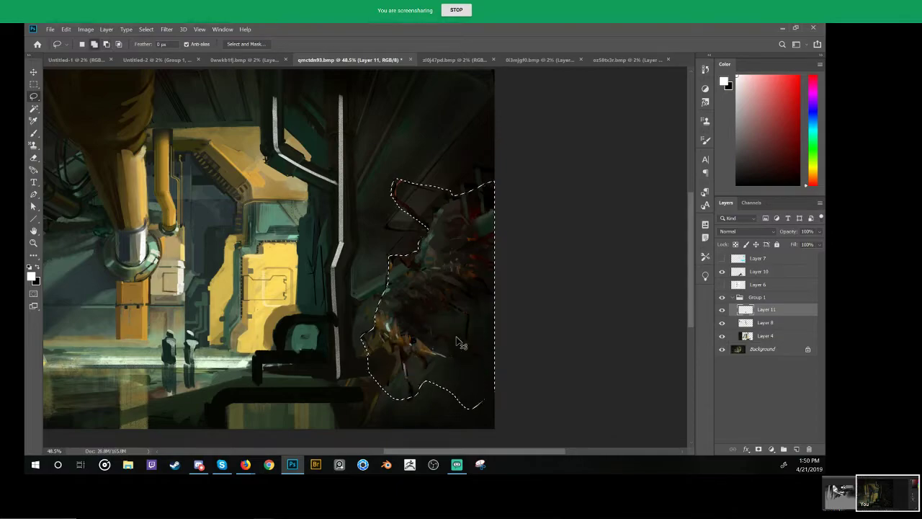
pyautogui.press('b')
pyautogui.click(796, 449)
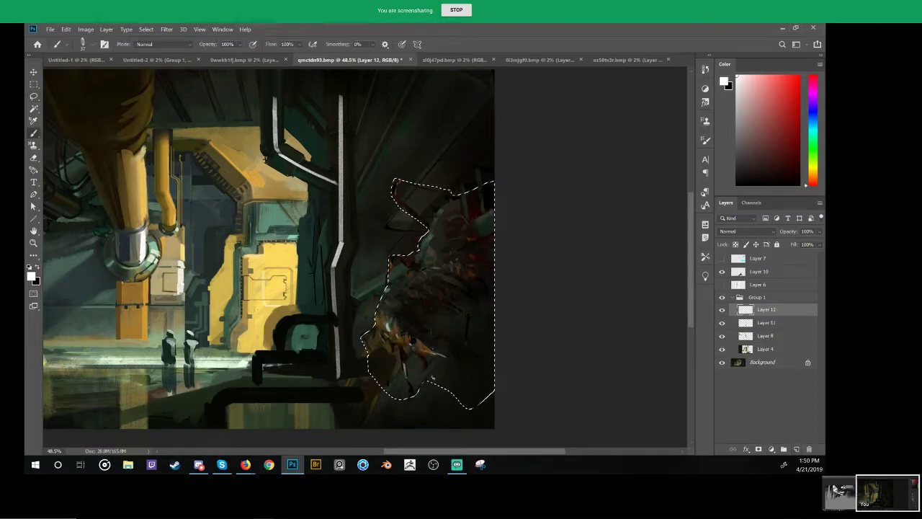
pyautogui.hotkey('ctrl', 'shift', 'i')
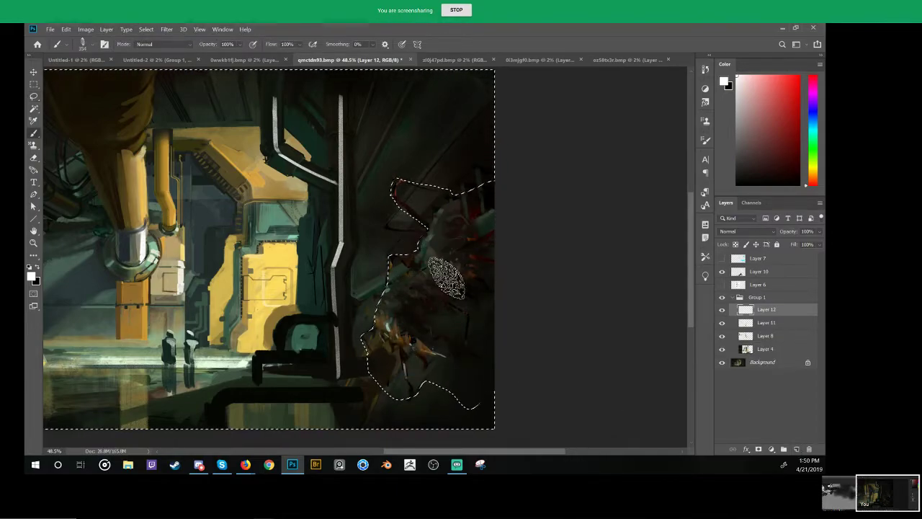
# Step: Choose the soft 78 px brush from nick-brushes, enlarge it and paint sampled teal haze across the background around the creature
pyautogui.rightClick(450, 288)
pyautogui.click(471, 220)
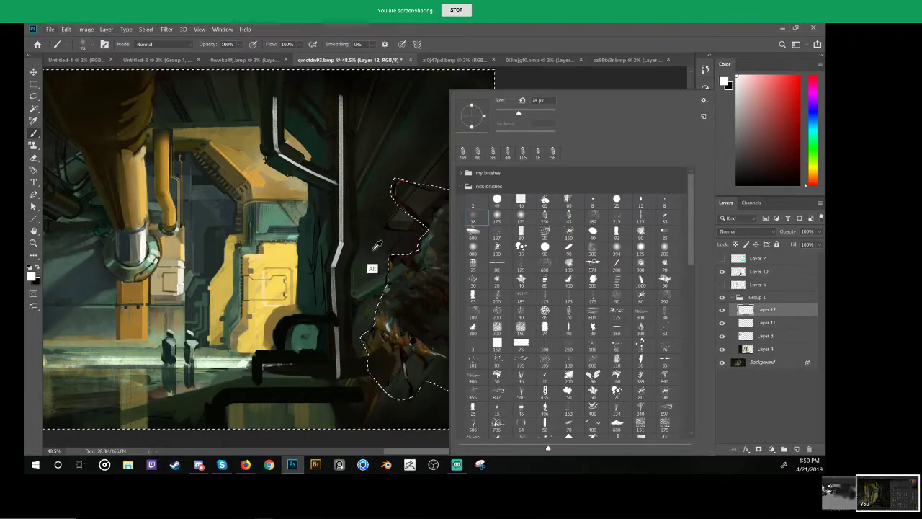
pyautogui.keyDown('alt'); pyautogui.click(356, 252); pyautogui.keyUp('alt')
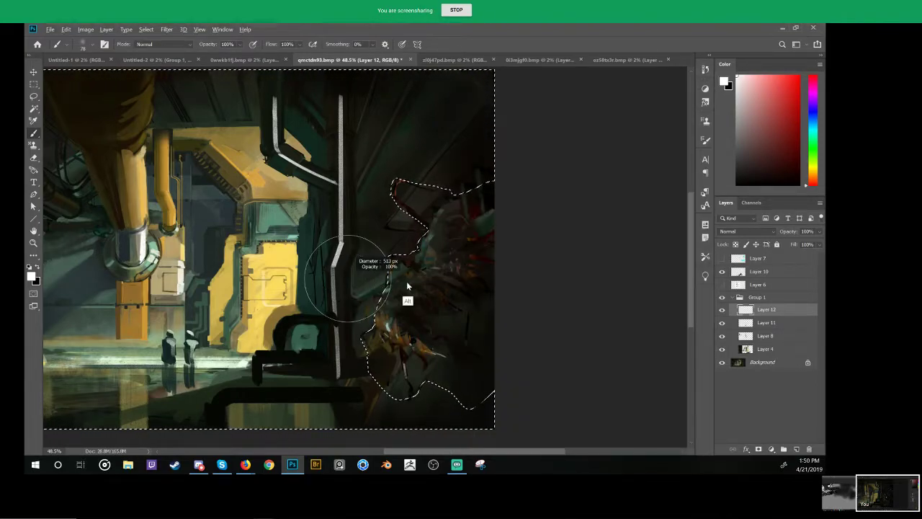
pyautogui.keyDown('alt'); pyautogui.click(309, 334); pyautogui.keyUp('alt')
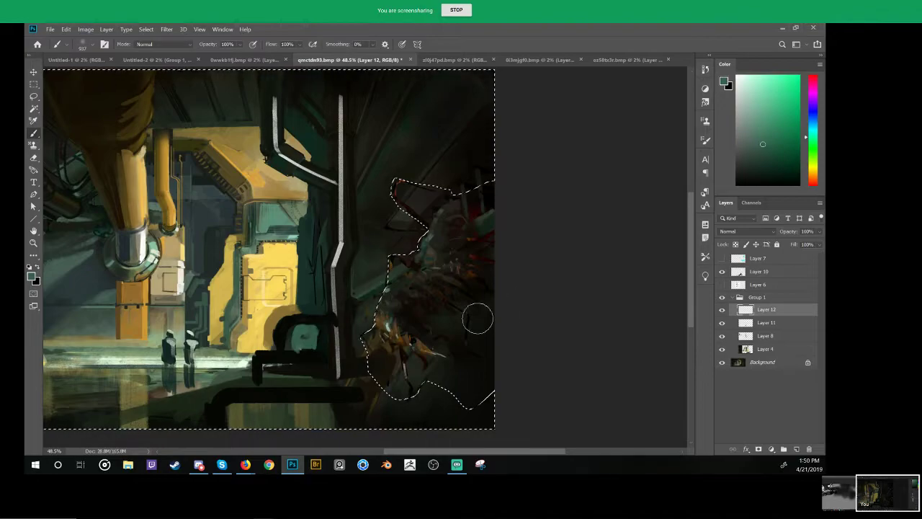
pyautogui.moveTo(500, 306)
pyautogui.mouseDown()
pyautogui.moveTo(380, 261)
pyautogui.moveTo(418, 213)
pyautogui.moveTo(257, 201)
pyautogui.moveTo(507, 201)
pyautogui.moveTo(583, 189)
pyautogui.moveTo(80, 245)
pyautogui.mouseUp()
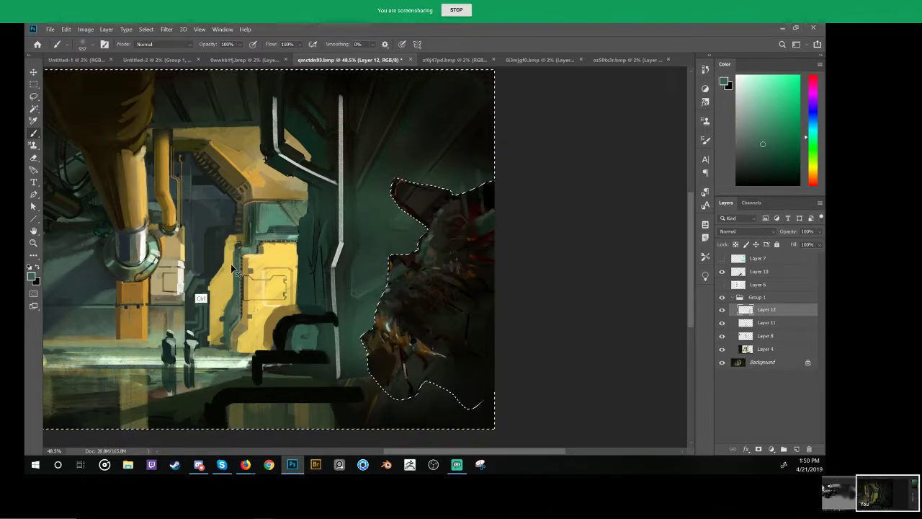
# Step: Undo the last haze stroke and repaint softer teal mist around the creature and lower pipes, with Layer 10 hidden
pyautogui.hotkey('ctrl', 'z')
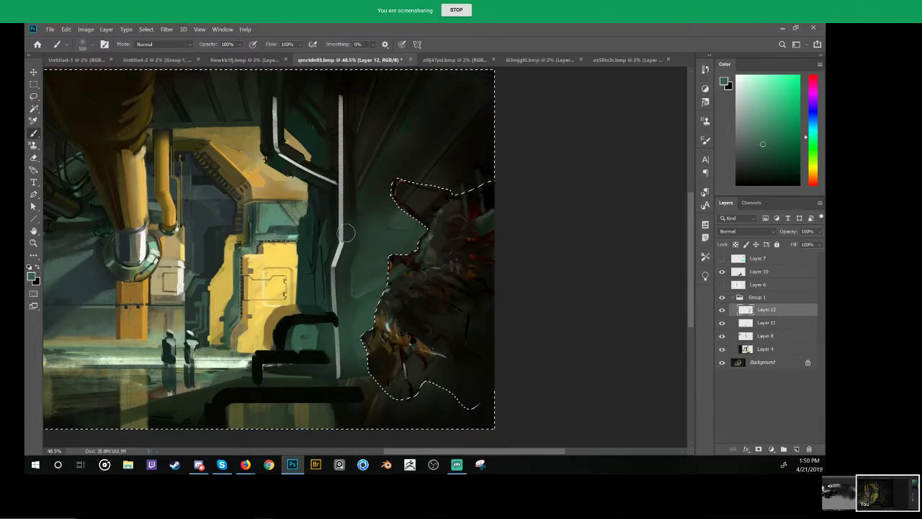
pyautogui.press(']')
pyautogui.press(']')
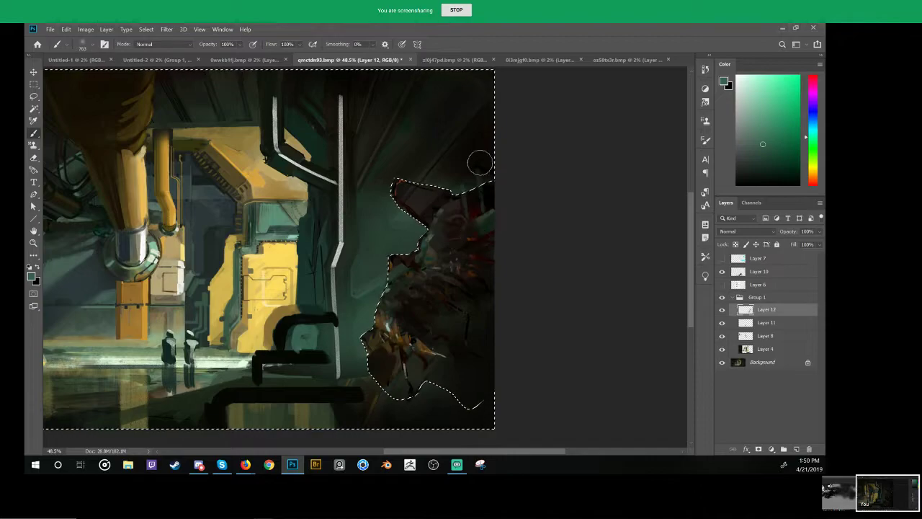
pyautogui.moveTo(465, 285); pyautogui.dragTo(424, 293)
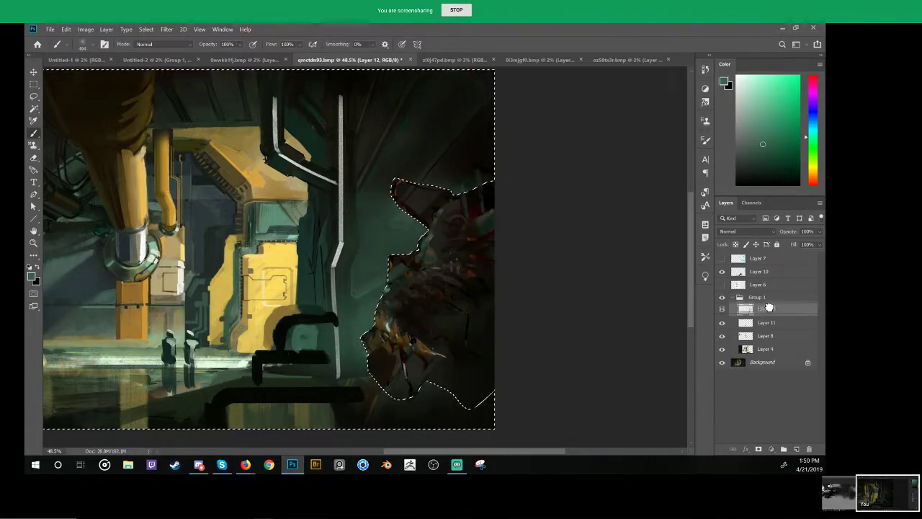
pyautogui.moveTo(765, 310)
pyautogui.mouseDown()
pyautogui.moveTo(765, 284)
pyautogui.moveTo(766, 311)
pyautogui.mouseUp()
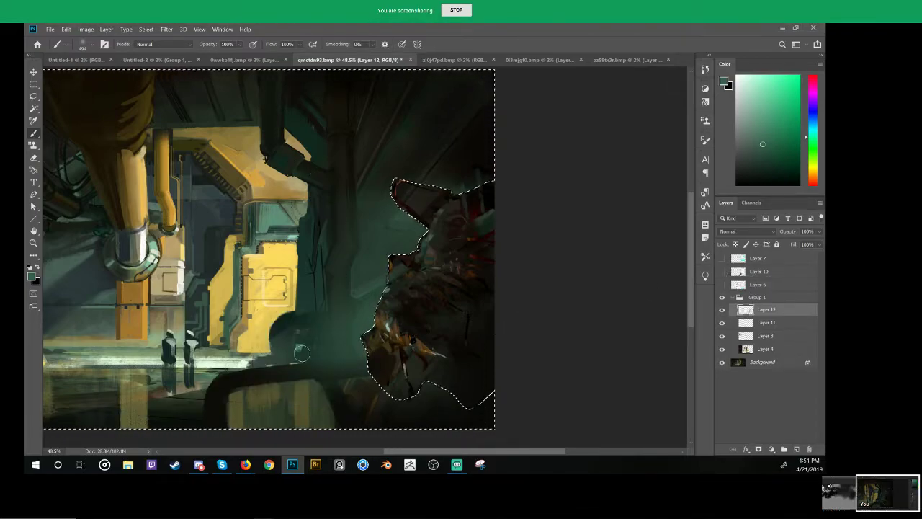
# Step: Darken the creature's body with soft black inside its selection, and deselect
pyautogui.press('d')
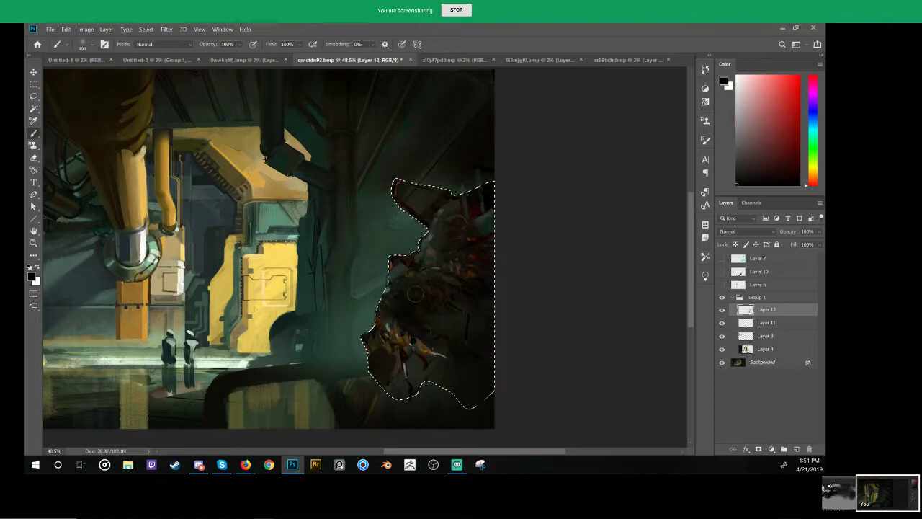
pyautogui.moveTo(415, 294)
pyautogui.mouseDown()
pyautogui.moveTo(512, 256)
pyautogui.moveTo(492, 265)
pyautogui.moveTo(478, 249)
pyautogui.moveTo(523, 199)
pyautogui.moveTo(374, 261)
pyautogui.mouseUp()
pyautogui.hotkey('ctrl', 'd')
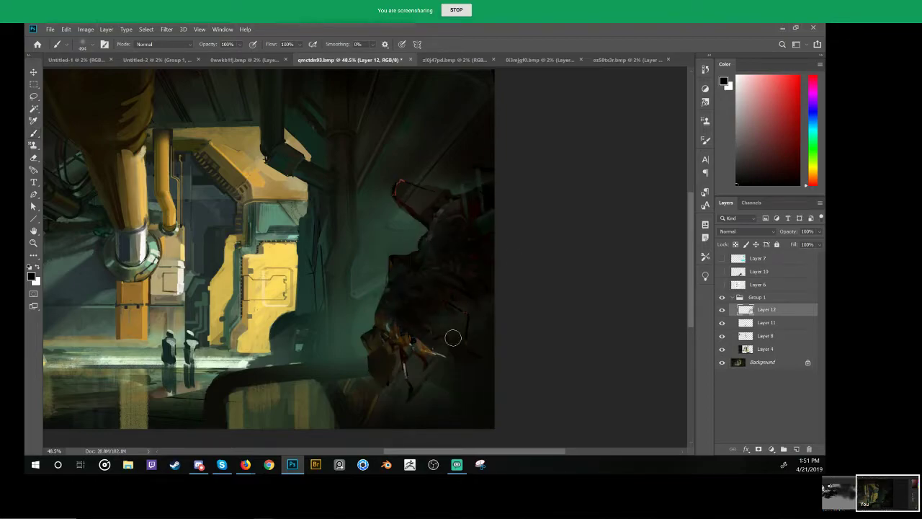
# Step: Switch to the small 15 px brush and paint thin black jointed legs along the creature's left edge with sampled dark colour
pyautogui.press('z')
pyautogui.moveTo(453, 338)
pyautogui.mouseDown()
pyautogui.moveTo(411, 376)
pyautogui.moveTo(443, 344)
pyautogui.mouseUp()
pyautogui.moveTo(545, 321); pyautogui.dragTo(479, 303)
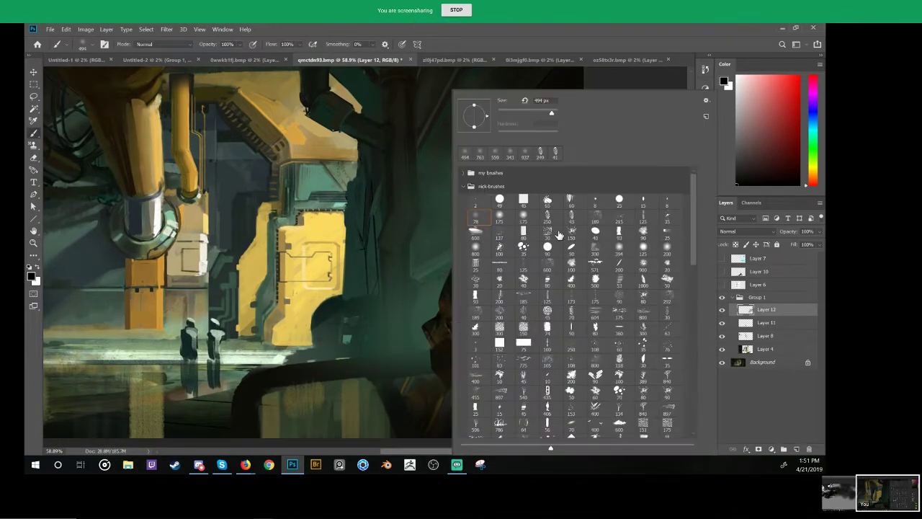
pyautogui.click(643, 202)
pyautogui.press('Return')
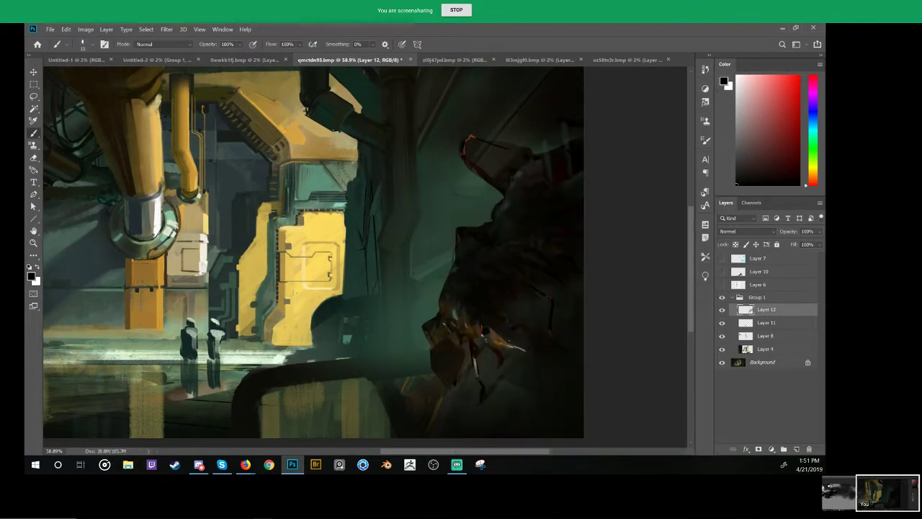
pyautogui.keyDown('alt'); pyautogui.click(455, 311); pyautogui.keyUp('alt')
pyautogui.moveTo(450, 312)
pyautogui.mouseDown()
pyautogui.moveTo(437, 322)
pyautogui.moveTo(452, 271)
pyautogui.moveTo(437, 316)
pyautogui.mouseUp()
pyautogui.moveTo(450, 265)
pyautogui.mouseDown()
pyautogui.moveTo(462, 248)
pyautogui.moveTo(452, 213)
pyautogui.moveTo(488, 215)
pyautogui.moveTo(521, 197)
pyautogui.mouseUp()
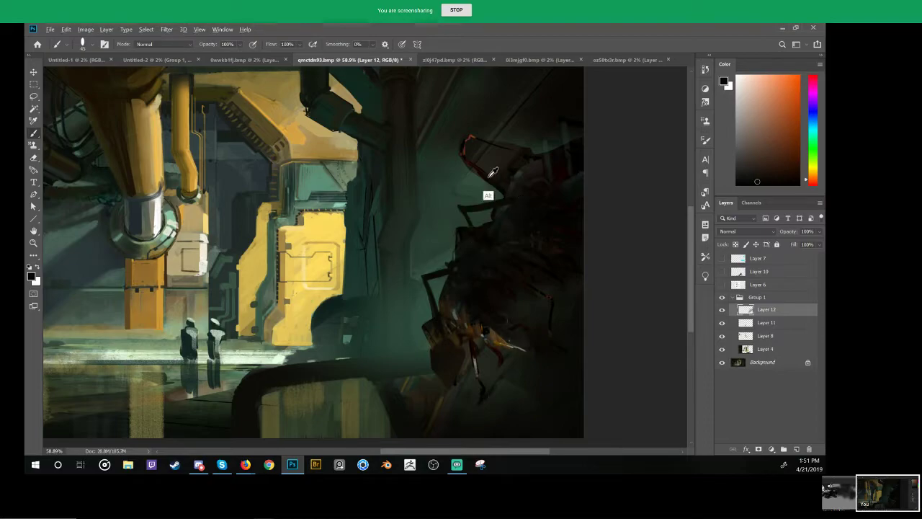
# Step: Paint over the creature's uppermost red leg with dark teal and near-black background tones sampled around it
pyautogui.keyDown('alt'); pyautogui.click(490, 194); pyautogui.keyUp('alt')
pyautogui.keyDown('alt'); pyautogui.rightClick(473, 149); pyautogui.keyUp('alt')
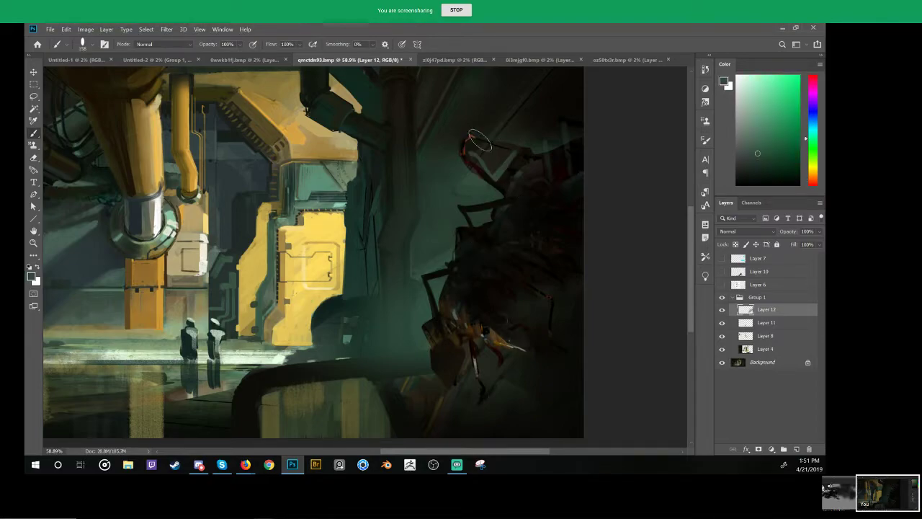
pyautogui.moveTo(477, 131)
pyautogui.mouseDown()
pyautogui.moveTo(457, 165)
pyautogui.moveTo(499, 131)
pyautogui.moveTo(479, 170)
pyautogui.mouseUp()
pyautogui.keyDown('alt'); pyautogui.click(551, 119); pyautogui.keyUp('alt')
pyautogui.moveTo(518, 146)
pyautogui.mouseDown()
pyautogui.moveTo(489, 194)
pyautogui.moveTo(499, 161)
pyautogui.mouseUp()
pyautogui.moveTo(507, 125)
pyautogui.mouseDown()
pyautogui.moveTo(473, 163)
pyautogui.moveTo(457, 165)
pyautogui.mouseUp()
pyautogui.moveTo(478, 128); pyautogui.dragTo(452, 165)
# Step: Paint a new thin black upper leg with sampled black and rework the creature's dark left edge between the legs
pyautogui.keyDown('alt'); pyautogui.rightClick(496, 213); pyautogui.keyUp('alt')
pyautogui.keyDown('alt'); pyautogui.click(489, 205); pyautogui.keyUp('alt')
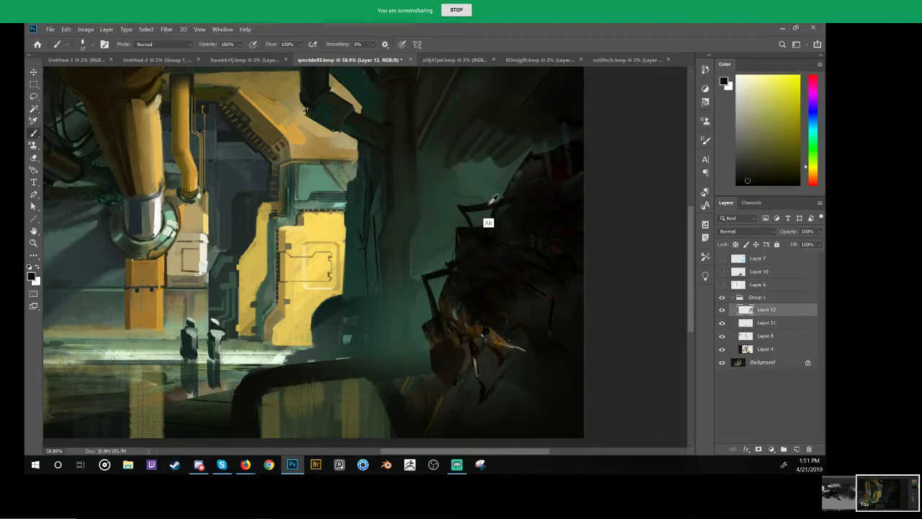
pyautogui.moveTo(502, 202)
pyautogui.mouseDown()
pyautogui.moveTo(484, 170)
pyautogui.moveTo(526, 175)
pyautogui.mouseUp()
pyautogui.keyDown('alt'); pyautogui.rightClick(461, 252); pyautogui.keyUp('alt')
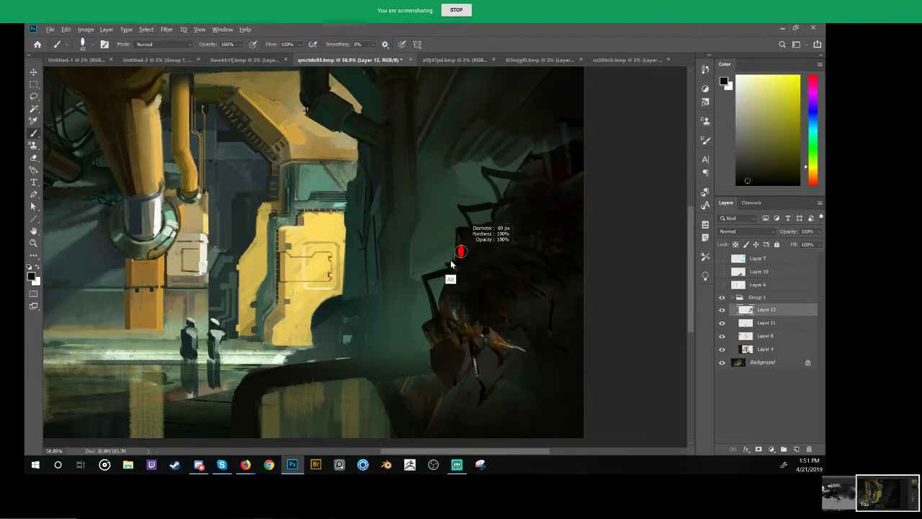
pyautogui.moveTo(450, 263); pyautogui.dragTo(434, 222)
pyautogui.hotkey('ctrl', 'z')
pyautogui.keyDown('alt'); pyautogui.rightClick(447, 242); pyautogui.keyUp('alt')
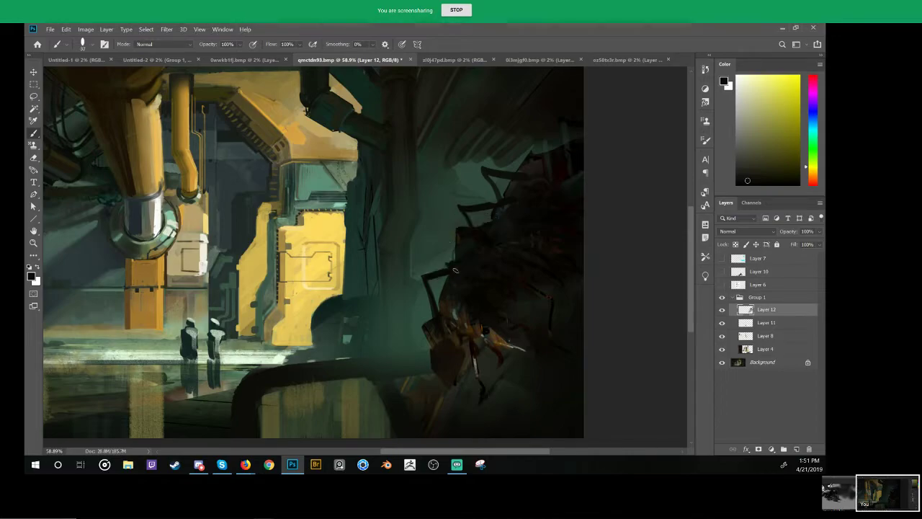
pyautogui.hotkey('ctrl', 'z')
pyautogui.moveTo(453, 254); pyautogui.dragTo(461, 223)
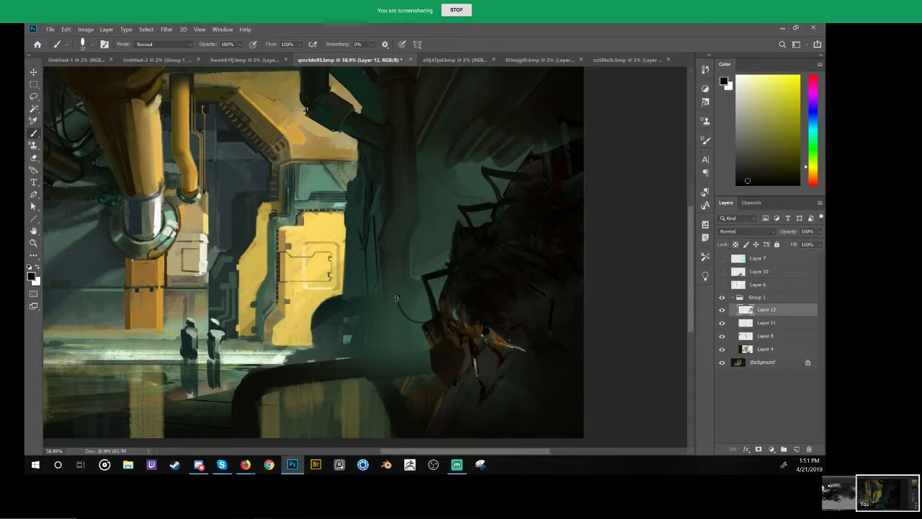
# Step: Paint thin curved black antennae reaching out from the creature's head and touch up its dark left edge
pyautogui.click(606, 295)
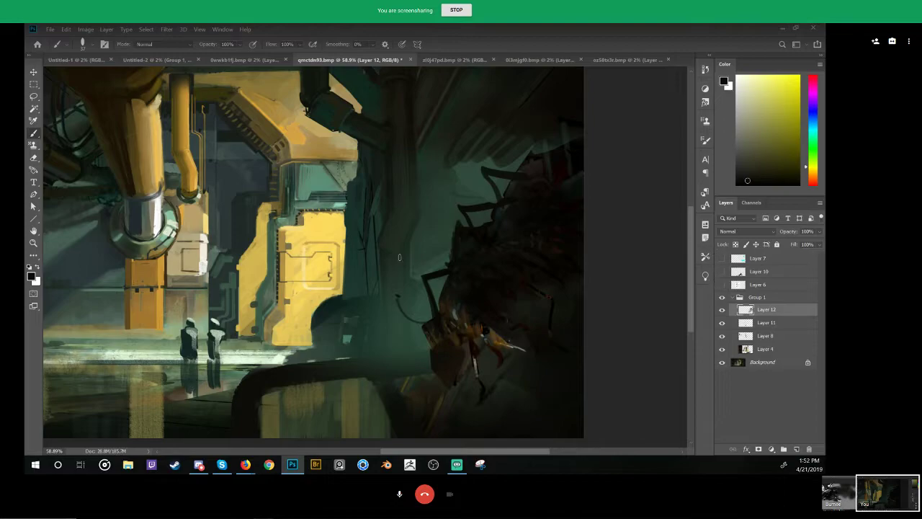
pyautogui.moveTo(406, 278)
pyautogui.mouseDown()
pyautogui.moveTo(418, 314)
pyautogui.moveTo(430, 315)
pyautogui.moveTo(404, 279)
pyautogui.mouseUp()
pyautogui.hotkey('ctrl', 'z')
pyautogui.hotkey('ctrl', 'z')
pyautogui.moveTo(431, 313); pyautogui.dragTo(404, 269)
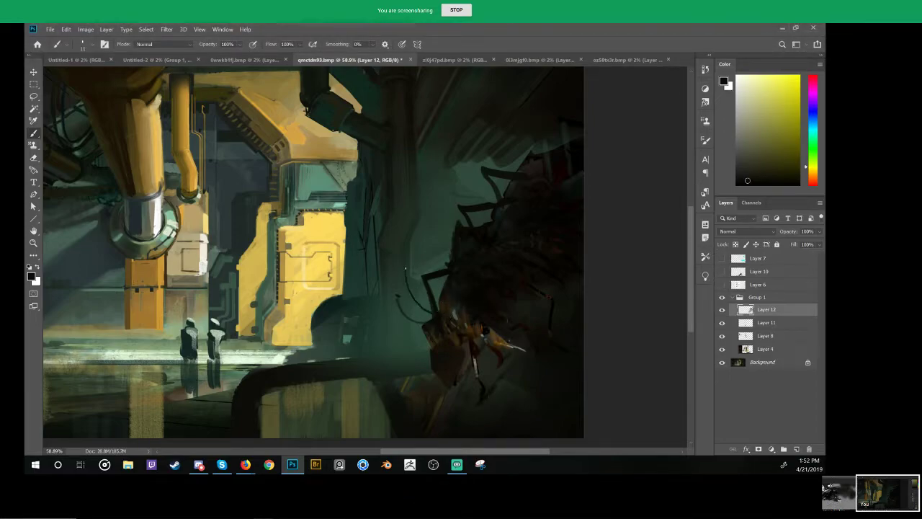
pyautogui.moveTo(423, 322)
pyautogui.mouseDown()
pyautogui.moveTo(396, 305)
pyautogui.moveTo(396, 288)
pyautogui.moveTo(408, 321)
pyautogui.moveTo(395, 286)
pyautogui.moveTo(431, 333)
pyautogui.moveTo(464, 317)
pyautogui.mouseUp()
pyautogui.hotkey('ctrl', 'z')
pyautogui.hotkey('ctrl', 'z')
pyautogui.moveTo(466, 213); pyautogui.dragTo(460, 213)
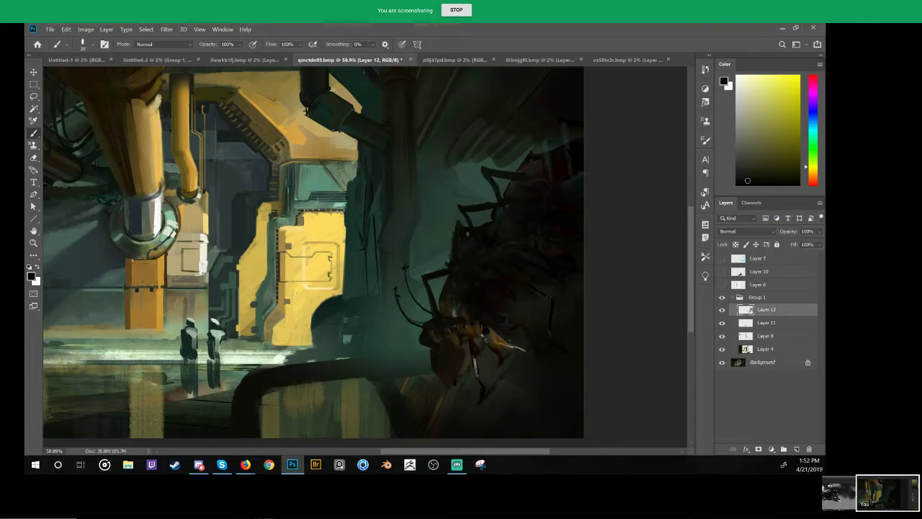
# Step: Paint small dark shapes on the floor between the yellow panel and the creature, and sample a dark teal
pyautogui.press('z')
pyautogui.moveTo(449, 239)
pyautogui.mouseDown()
pyautogui.moveTo(422, 252)
pyautogui.moveTo(432, 252)
pyautogui.mouseUp()
pyautogui.moveTo(352, 362)
pyautogui.mouseDown()
pyautogui.moveTo(385, 361)
pyautogui.moveTo(377, 361)
pyautogui.mouseUp()
pyautogui.press('b')
pyautogui.moveTo(498, 353)
pyautogui.mouseDown()
pyautogui.moveTo(561, 348)
pyautogui.moveTo(482, 357)
pyautogui.mouseUp()
pyautogui.keyDown('alt'); pyautogui.click(530, 301); pyautogui.keyUp('alt')
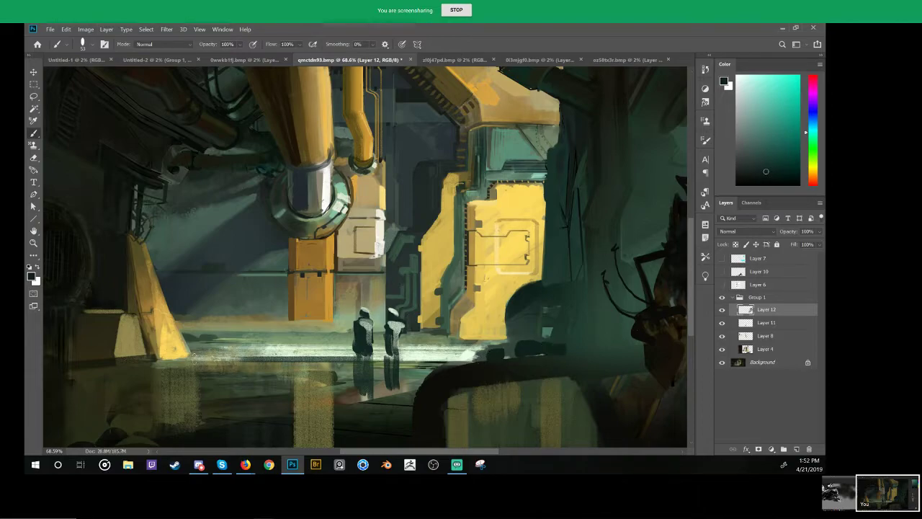
# Step: Paint a small dark shape beside the large pipe's metal collar and compare the painting with Layer 12 off and on
pyautogui.moveTo(158, 305); pyautogui.dragTo(207, 312)
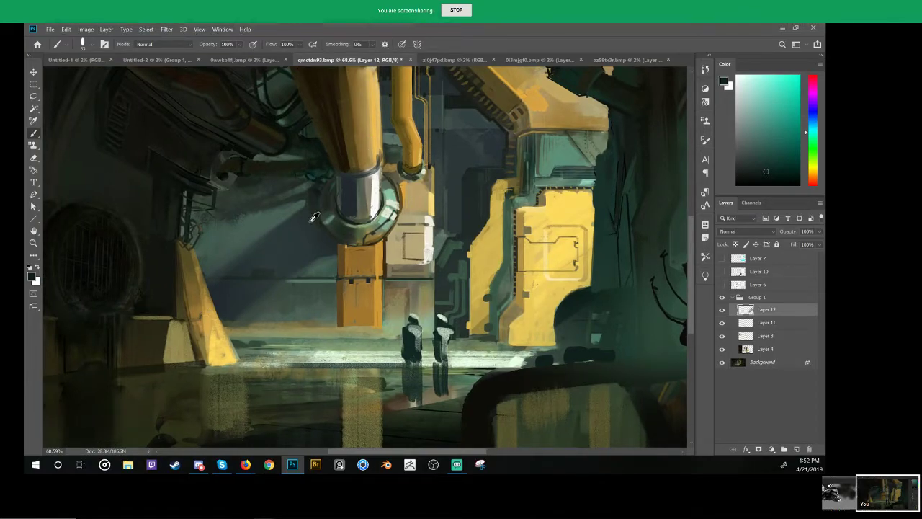
pyautogui.keyDown('alt'); pyautogui.click(318, 191); pyautogui.keyUp('alt')
pyautogui.moveTo(297, 187)
pyautogui.mouseDown()
pyautogui.moveTo(306, 191)
pyautogui.moveTo(290, 187)
pyautogui.mouseUp()
pyautogui.hotkey('ctrl', 'space')
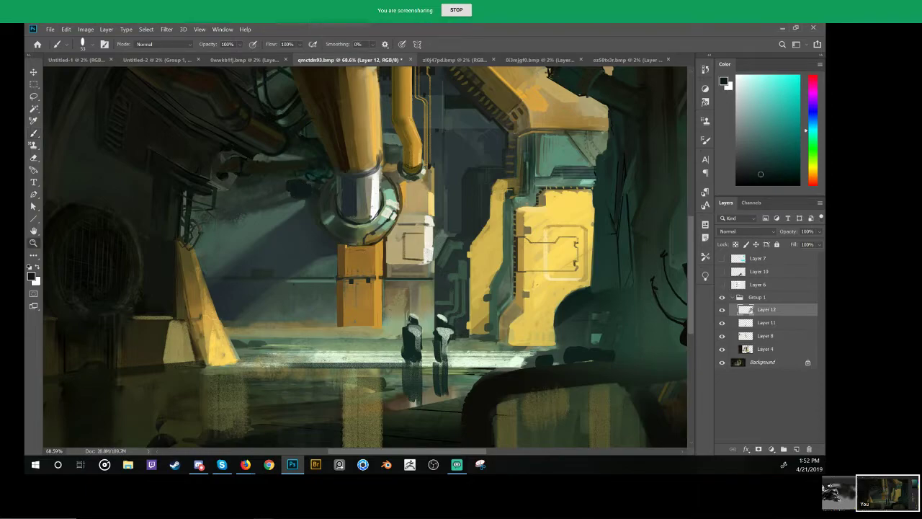
pyautogui.moveTo(399, 330)
pyautogui.mouseDown()
pyautogui.moveTo(346, 330)
pyautogui.moveTo(358, 331)
pyautogui.mouseUp()
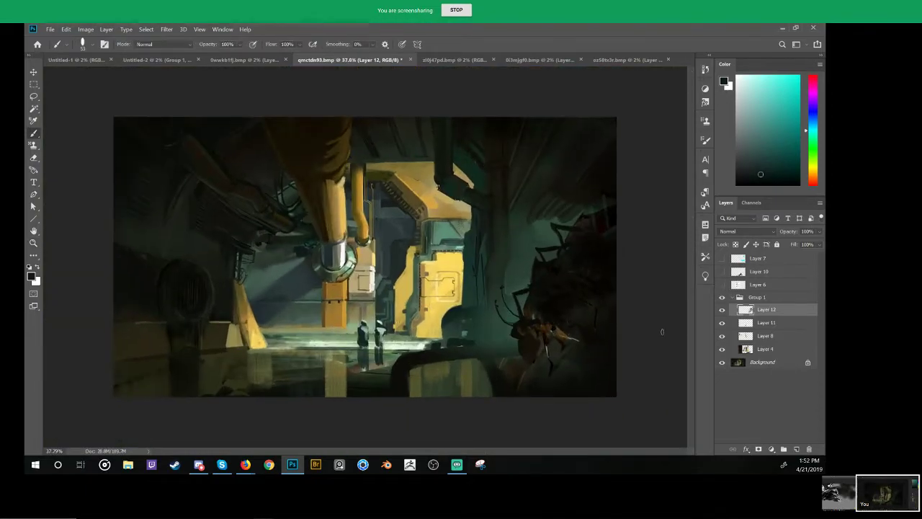
pyautogui.click(722, 310)
pyautogui.click(722, 310)
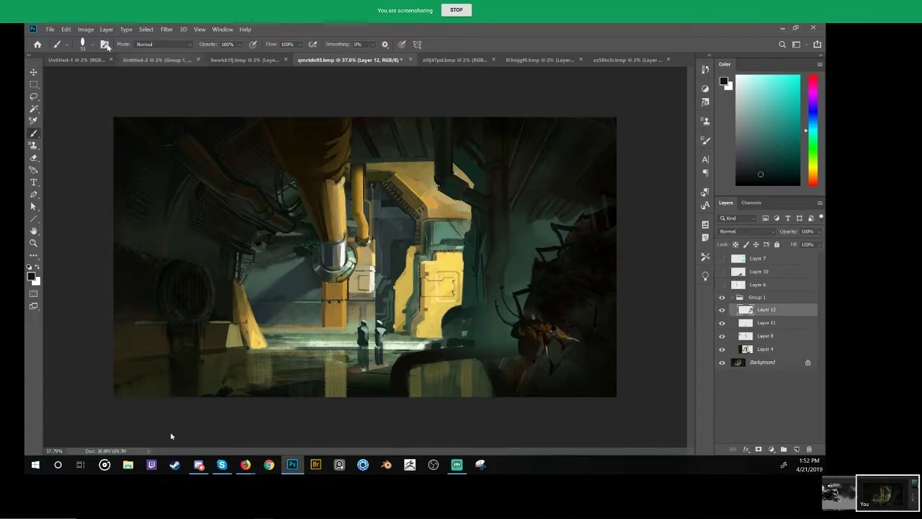
pyautogui.hotkey('alt', 'Tab')
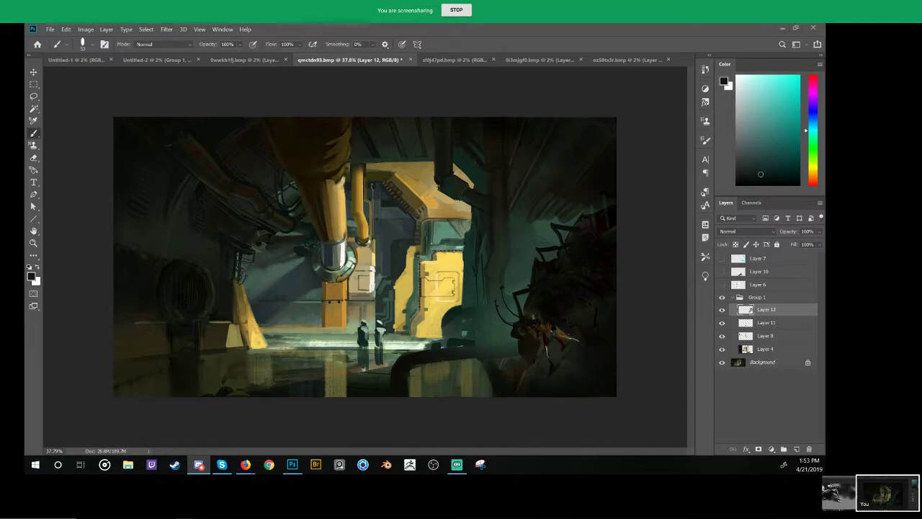
pyautogui.click(512, 472)
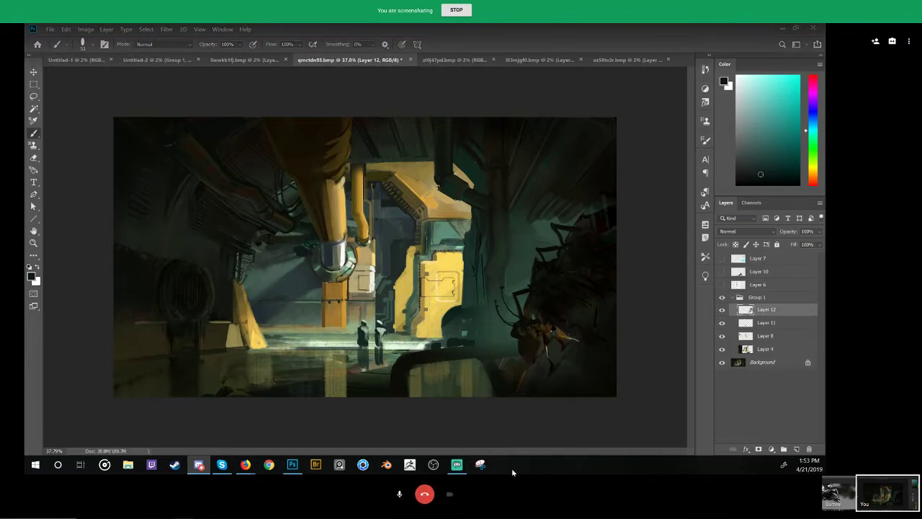
pyautogui.click(412, 298)
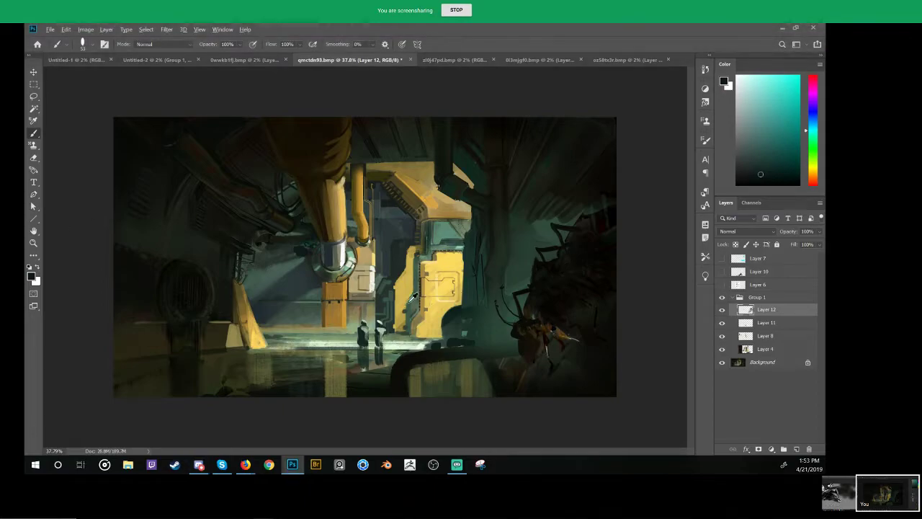
# Step: Sample ochre tones from the background machinery and paint curved tan bands across the creature's body
pyautogui.keyDown('alt'); pyautogui.click(420, 323); pyautogui.keyUp('alt')
pyautogui.keyDown('alt'); pyautogui.click(419, 324); pyautogui.keyUp('alt')
pyautogui.moveTo(552, 309)
pyautogui.mouseDown()
pyautogui.moveTo(560, 303)
pyautogui.moveTo(555, 311)
pyautogui.mouseUp()
pyautogui.hotkey('ctrl', 'z')
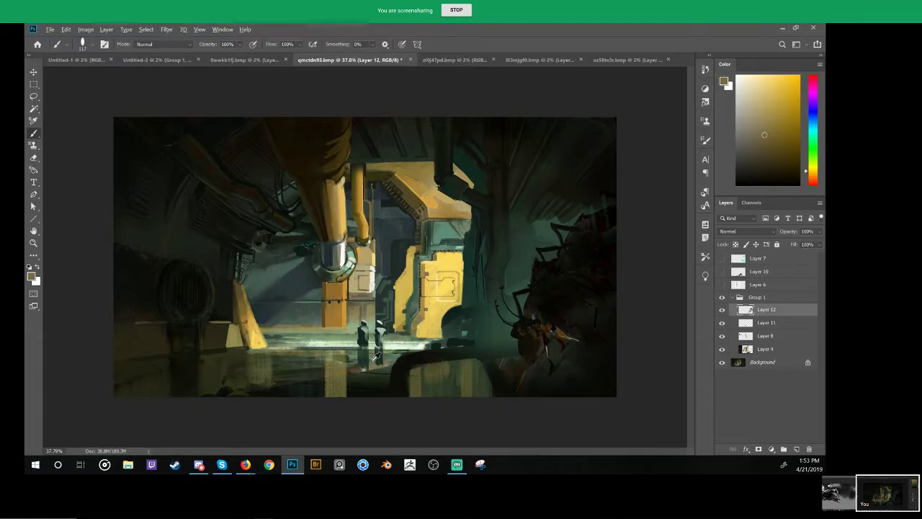
pyautogui.keyDown('alt'); pyautogui.click(332, 282); pyautogui.keyUp('alt')
pyautogui.moveTo(529, 289)
pyautogui.mouseDown()
pyautogui.moveTo(559, 296)
pyautogui.moveTo(537, 275)
pyautogui.moveTo(563, 272)
pyautogui.moveTo(568, 250)
pyautogui.moveTo(592, 255)
pyautogui.mouseUp()
pyautogui.hotkey('ctrl', 'z')
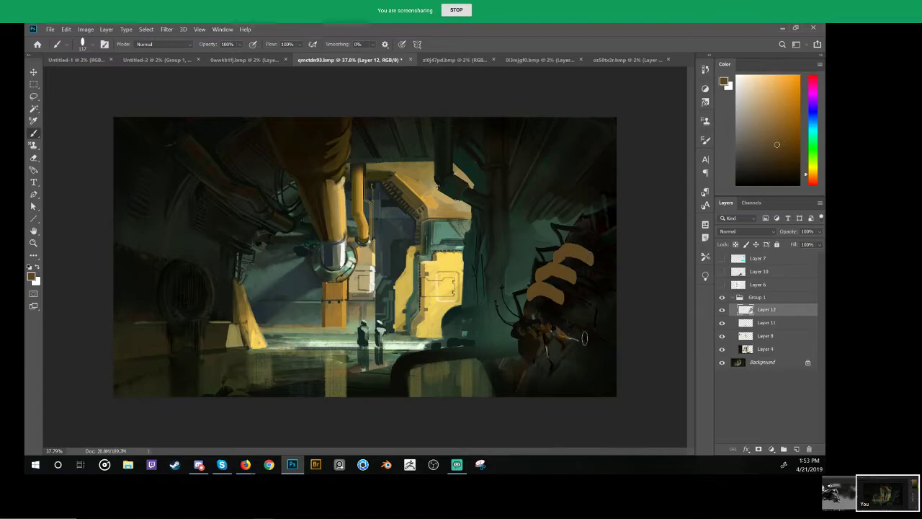
pyautogui.rightClick(326, 251)
pyautogui.moveTo(316, 253); pyautogui.dragTo(300, 254)
pyautogui.press('z')
pyautogui.moveTo(306, 251)
pyautogui.mouseDown()
pyautogui.moveTo(336, 252)
pyautogui.moveTo(307, 252)
pyautogui.mouseUp()
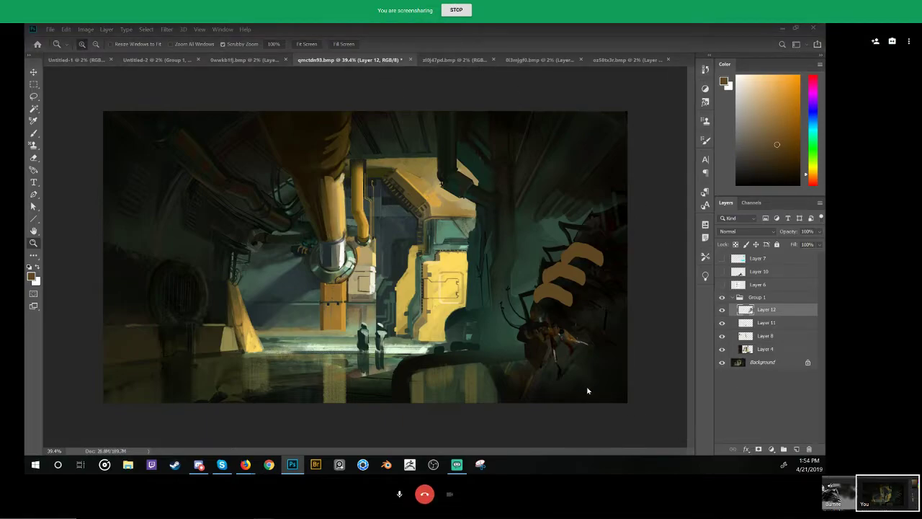
# Step: Switch the call to the other participant's shared screen and examine the knight concept sheet at 100%, from the rendered knight to the sketches
pyautogui.click(838, 494)
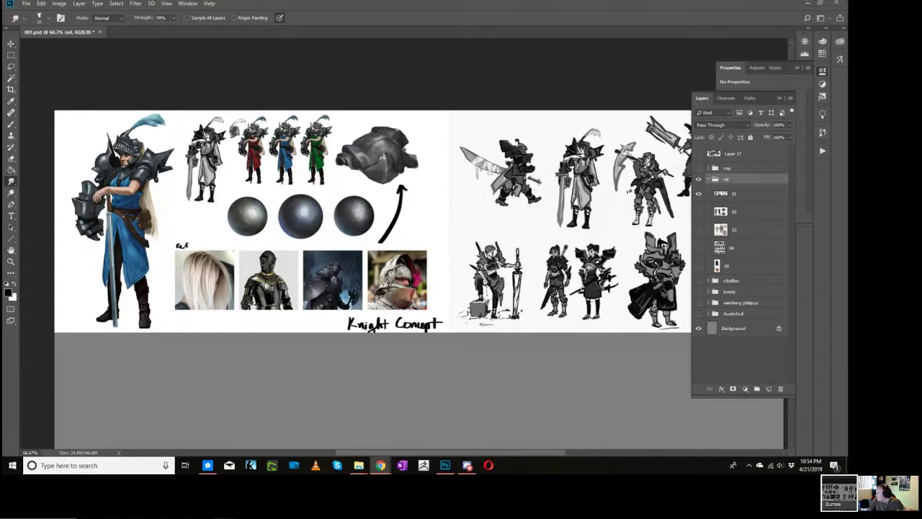
pyautogui.click(362, 110)
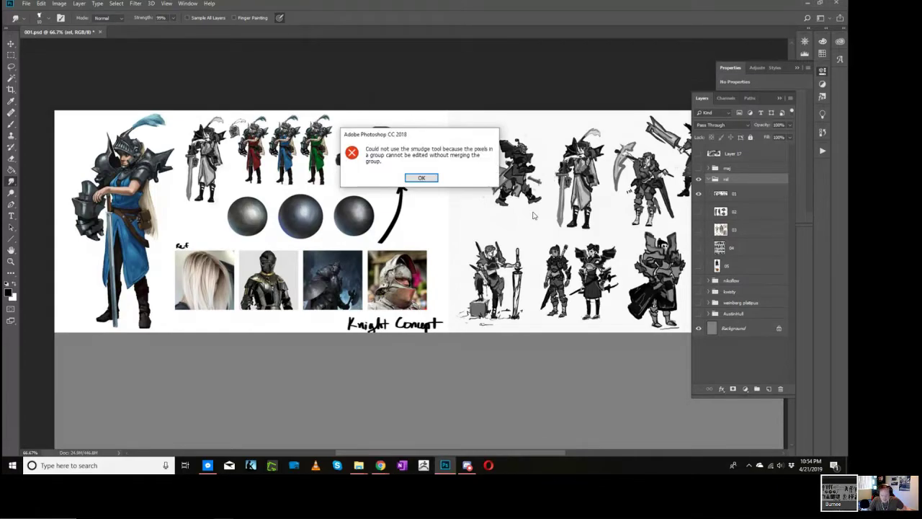
pyautogui.click(422, 179)
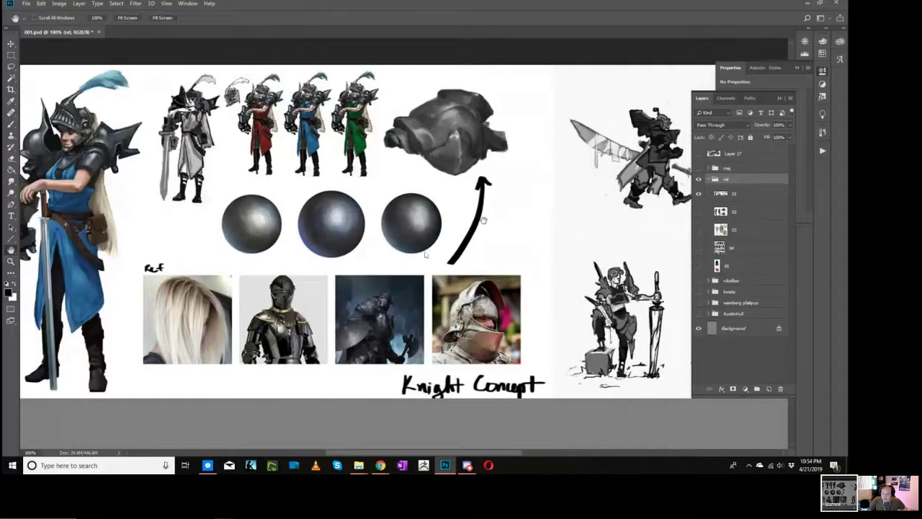
pyautogui.hotkey('ctrl', '1')
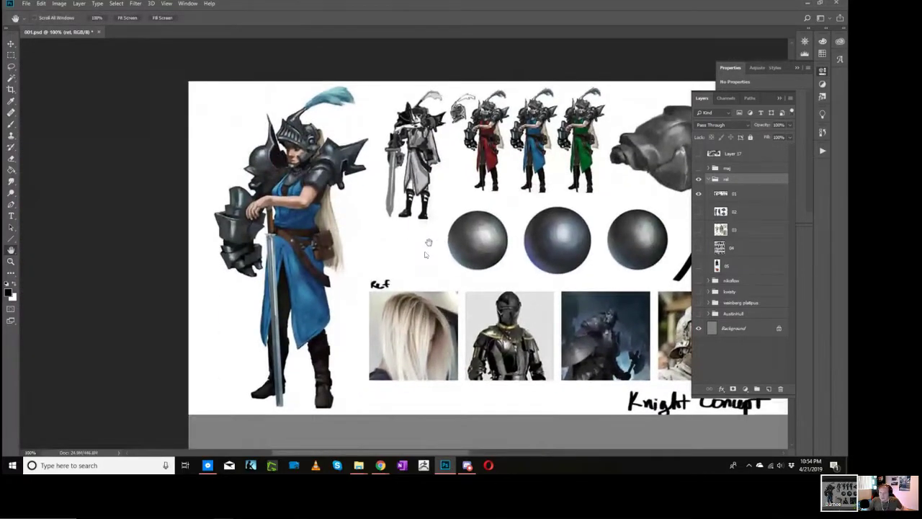
pyautogui.moveTo(430, 245); pyautogui.dragTo(370, 261)
pyautogui.moveTo(577, 218); pyautogui.dragTo(465, 189)
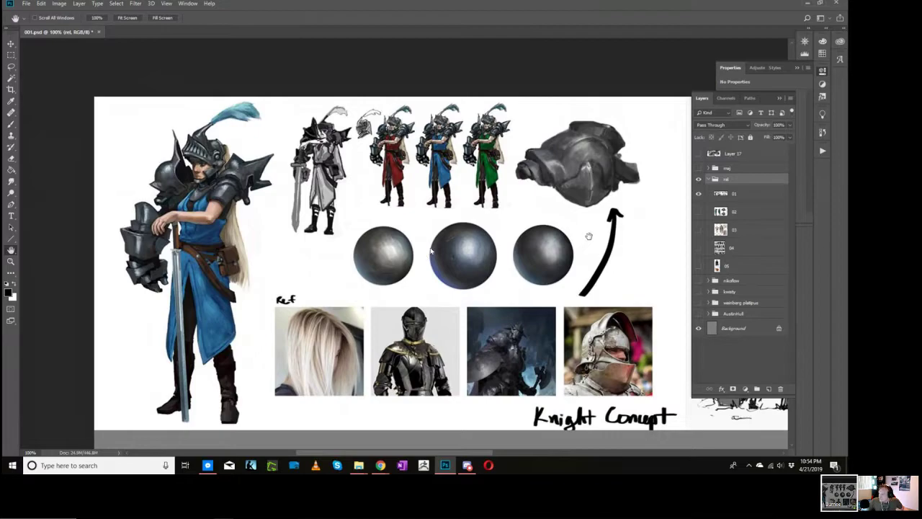
pyautogui.moveTo(588, 236); pyautogui.dragTo(461, 236)
pyautogui.moveTo(678, 238); pyautogui.dragTo(434, 231)
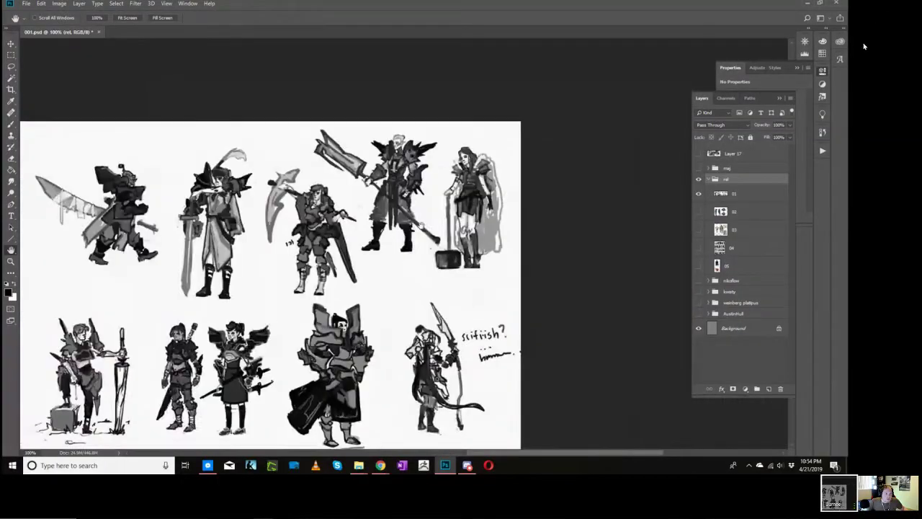
# Step: Examine the grey knight thumbnail sketches against the finished blue knight, material spheres and reference photos
pyautogui.hotkey('ctrl', '1')
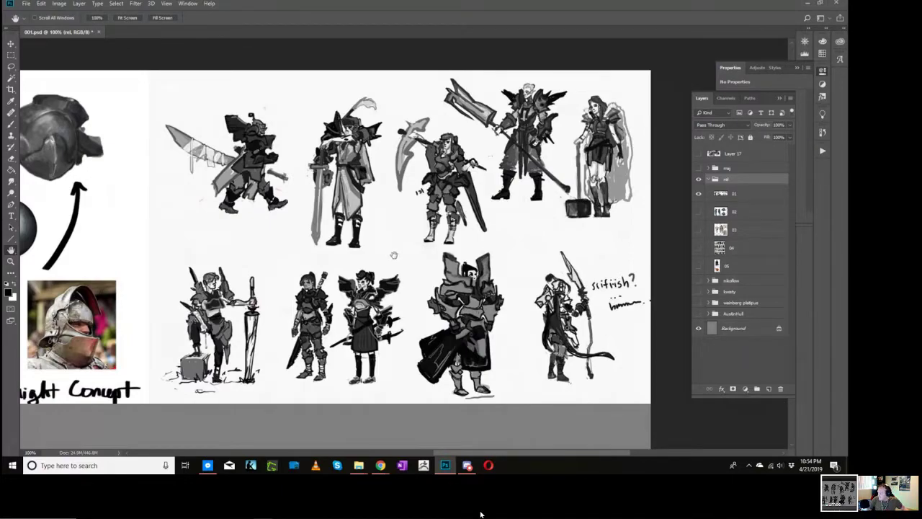
pyautogui.moveTo(394, 255); pyautogui.dragTo(561, 251)
pyautogui.moveTo(149, 271); pyautogui.dragTo(496, 265)
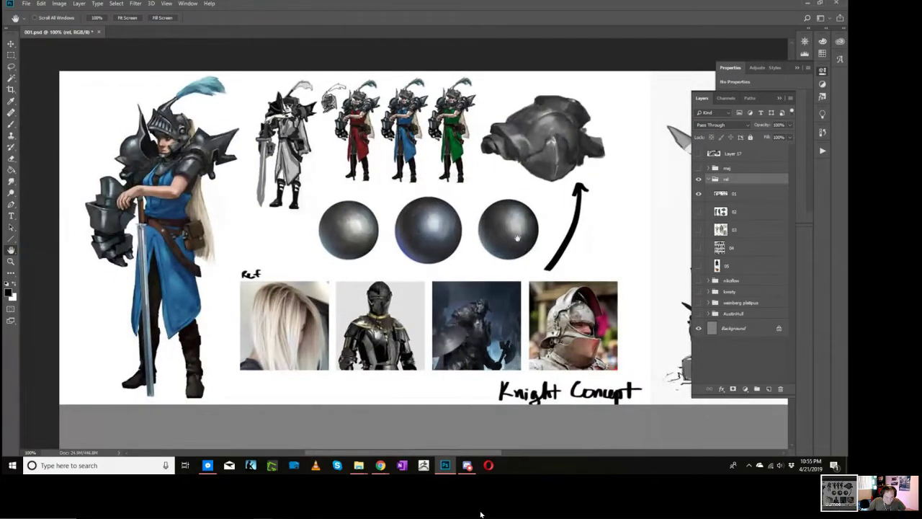
pyautogui.moveTo(453, 227); pyautogui.dragTo(518, 231)
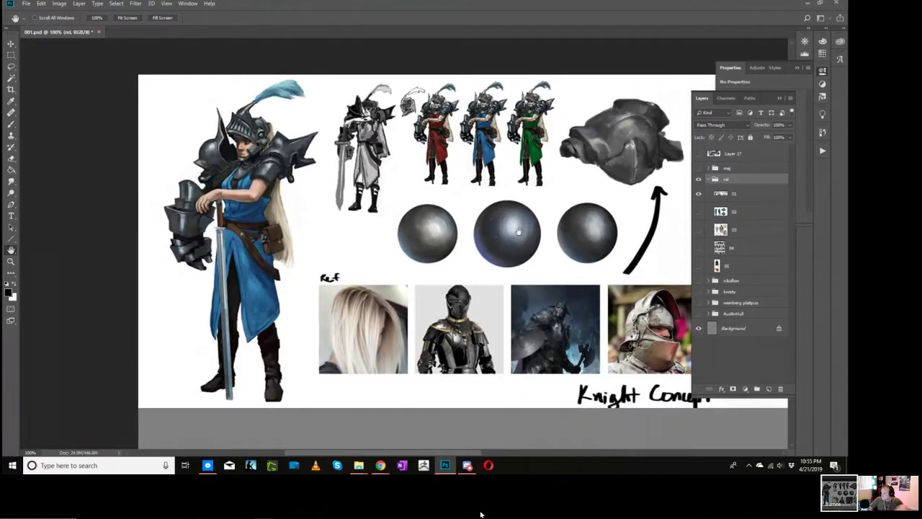
pyautogui.moveTo(559, 254); pyautogui.dragTo(548, 251)
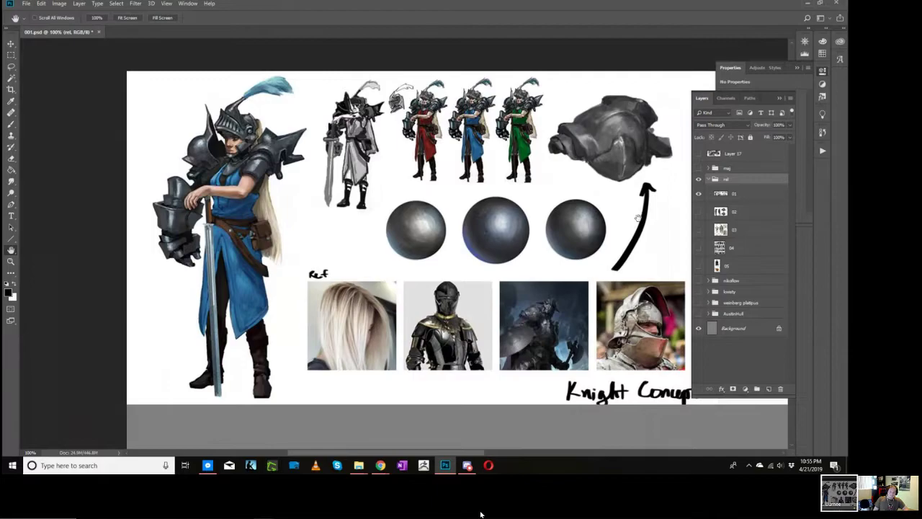
pyautogui.moveTo(639, 214); pyautogui.dragTo(589, 240)
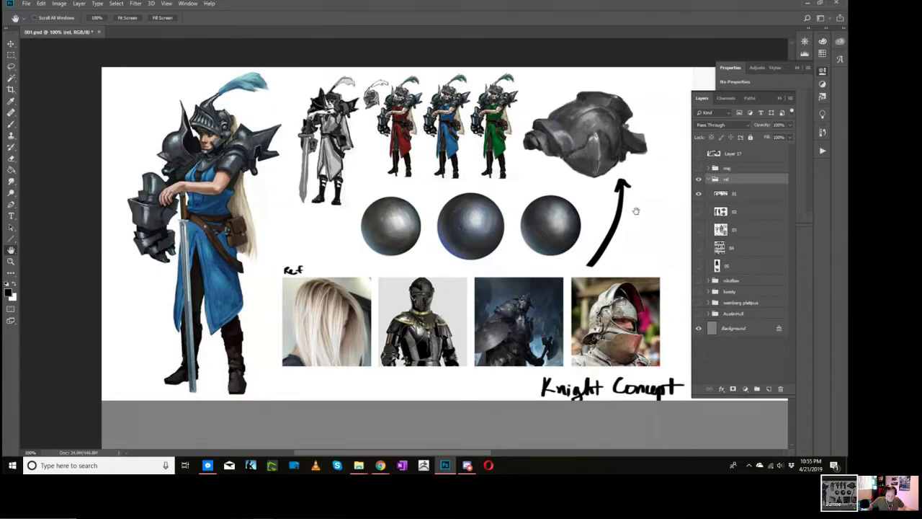
pyautogui.moveTo(636, 211)
pyautogui.mouseDown()
pyautogui.moveTo(385, 241)
pyautogui.moveTo(206, 213)
pyautogui.mouseUp()
pyautogui.moveTo(646, 188); pyautogui.dragTo(653, 190)
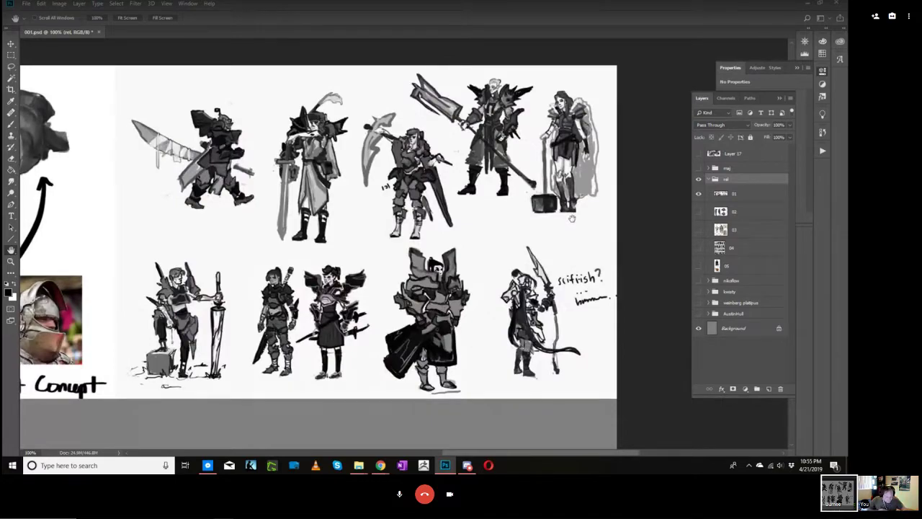
pyautogui.moveTo(506, 220); pyautogui.dragTo(580, 207)
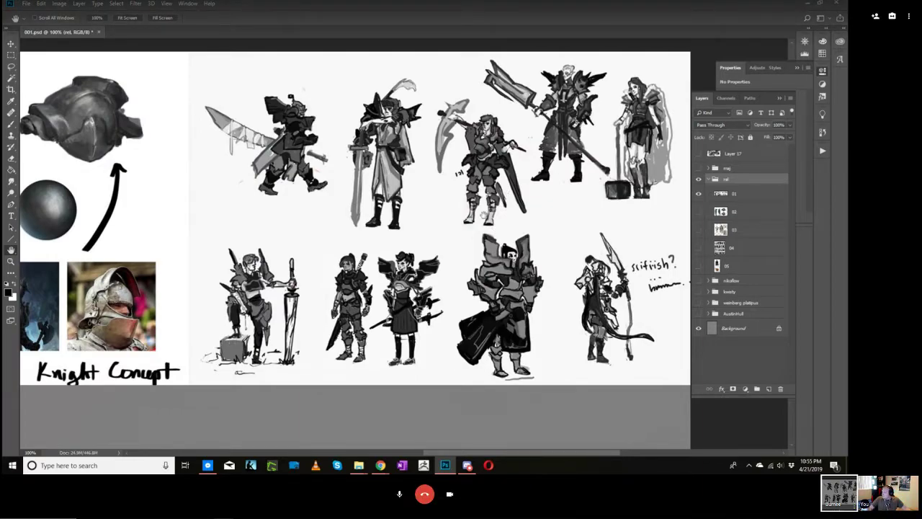
pyautogui.moveTo(451, 244); pyautogui.dragTo(534, 242)
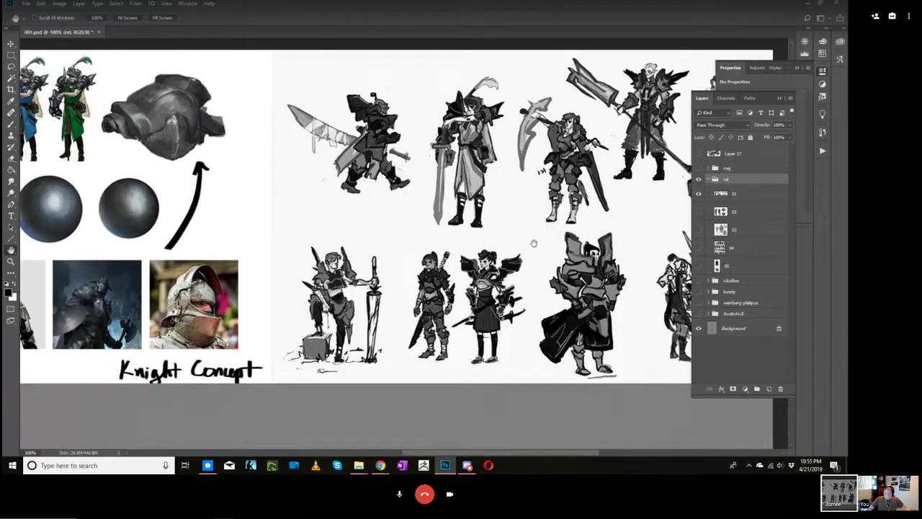
pyautogui.moveTo(204, 236); pyautogui.dragTo(550, 236)
pyautogui.moveTo(372, 197); pyautogui.dragTo(551, 229)
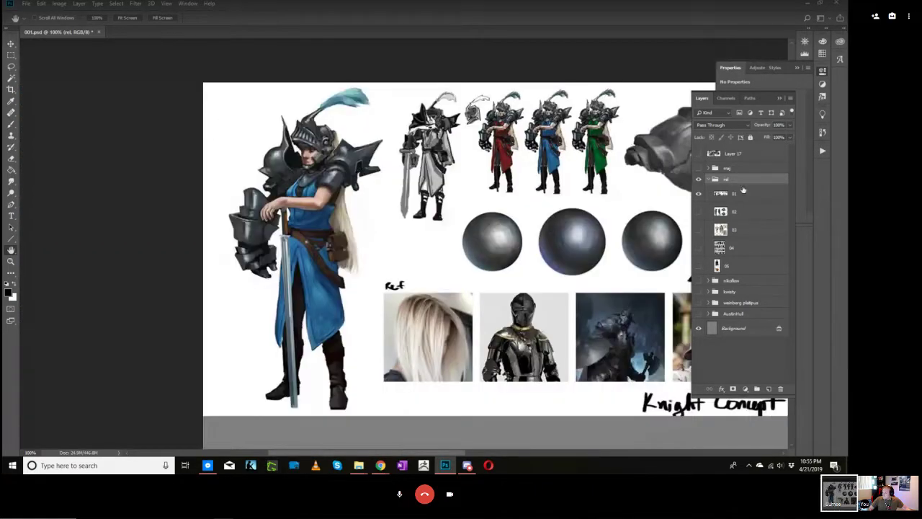
# Step: Add a new layer above layer 01 in the open group and set the brush colour to pure red, ff0000
pyautogui.click(769, 389)
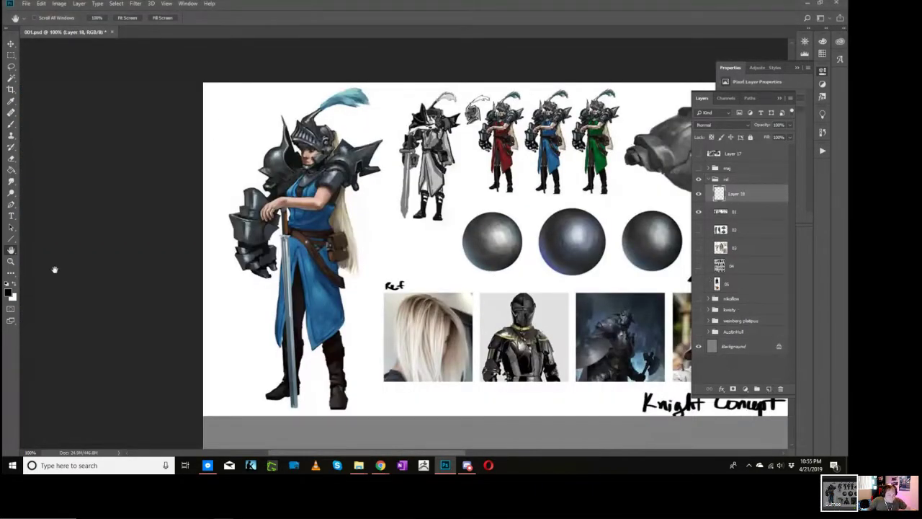
pyautogui.click(8, 292)
pyautogui.click(215, 120)
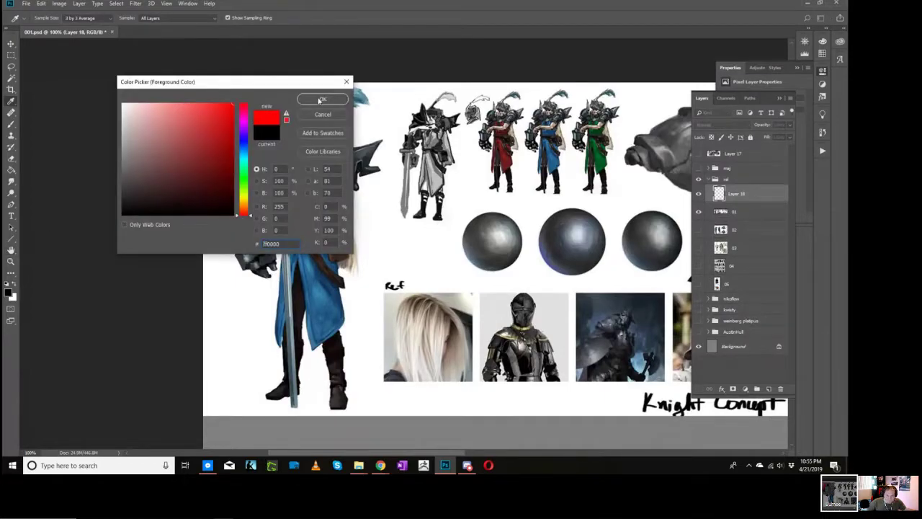
pyautogui.click(322, 98)
pyautogui.press('b')
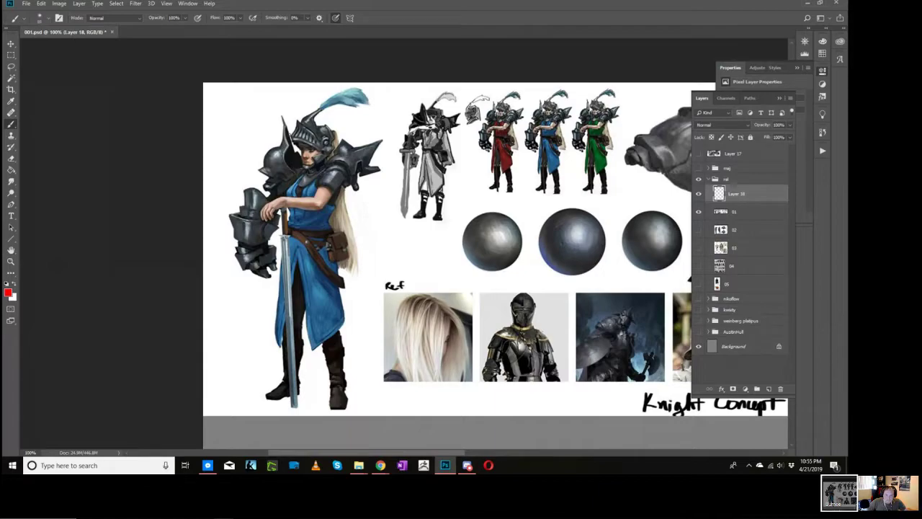
# Step: Circle the rendered knight's oversized armoured arm with a larger red brush and mark the lower edge of the opposite shoulder armour
pyautogui.press(']')
pyautogui.press(']')
pyautogui.moveTo(238, 172); pyautogui.dragTo(264, 115)
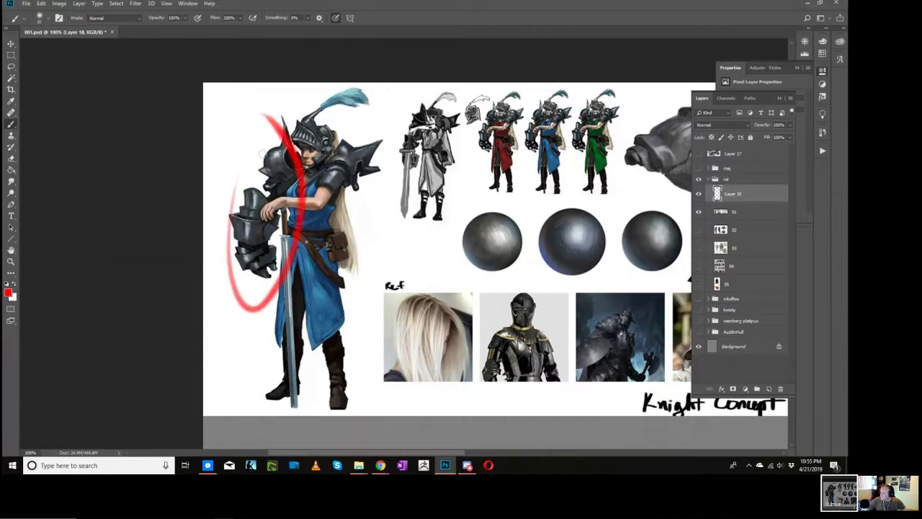
pyautogui.moveTo(235, 184); pyautogui.dragTo(258, 124)
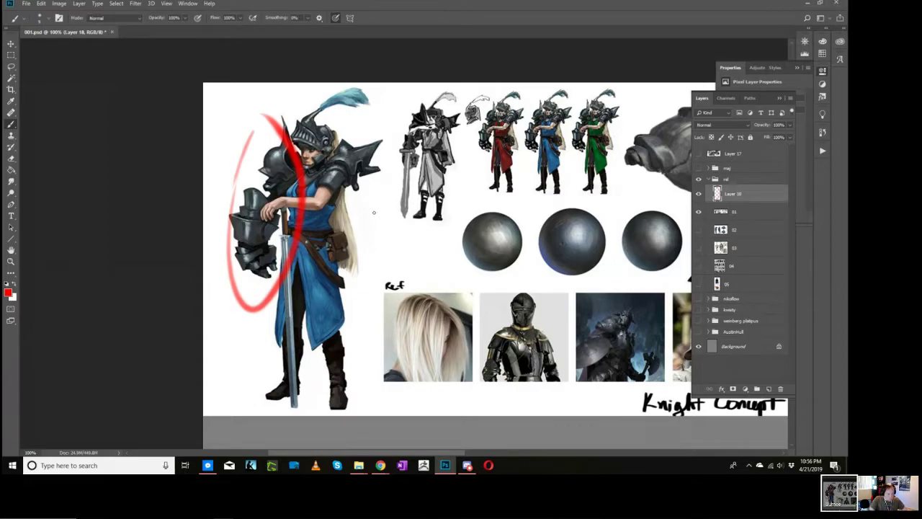
pyautogui.press('space')
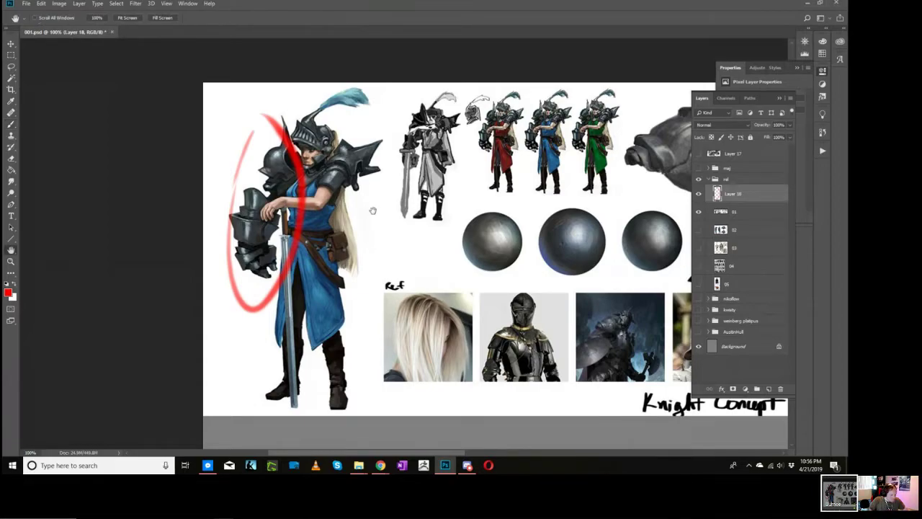
pyautogui.moveTo(373, 210)
pyautogui.mouseDown()
pyautogui.moveTo(380, 208)
pyautogui.moveTo(376, 226)
pyautogui.mouseUp()
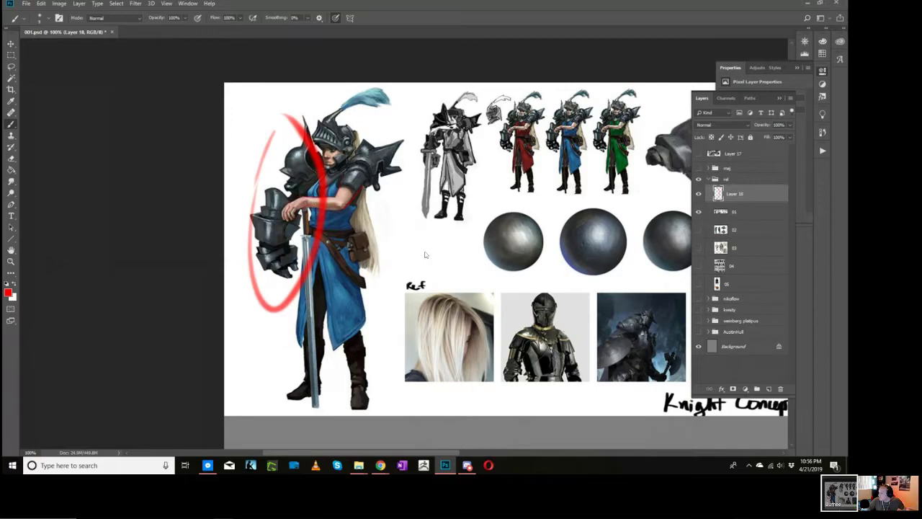
pyautogui.moveTo(378, 173); pyautogui.dragTo(365, 188)
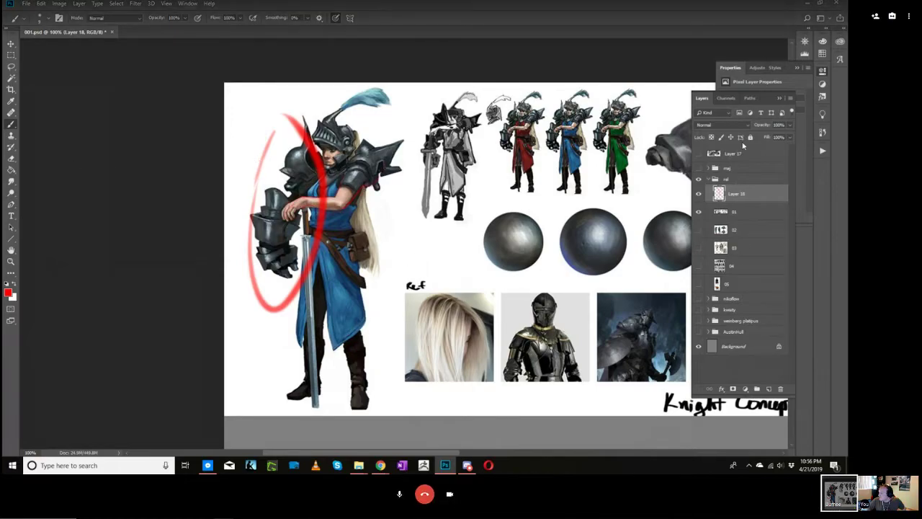
# Step: Show layer 02 with the two-knight comparison sheet and make Layer 18 active again for annotating it
pyautogui.click(698, 231)
pyautogui.click(727, 233)
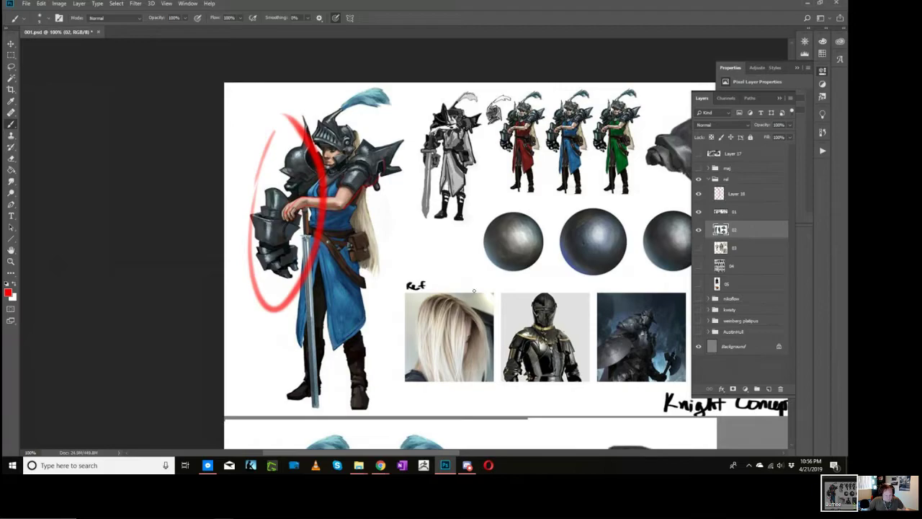
pyautogui.press('space')
pyautogui.moveTo(491, 317); pyautogui.dragTo(481, 177)
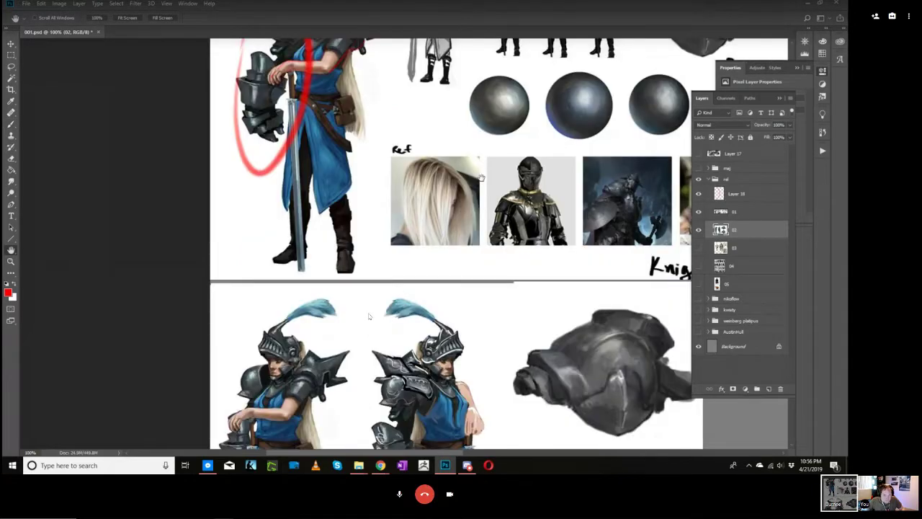
pyautogui.moveTo(486, 425); pyautogui.dragTo(466, 273)
pyautogui.click(736, 193)
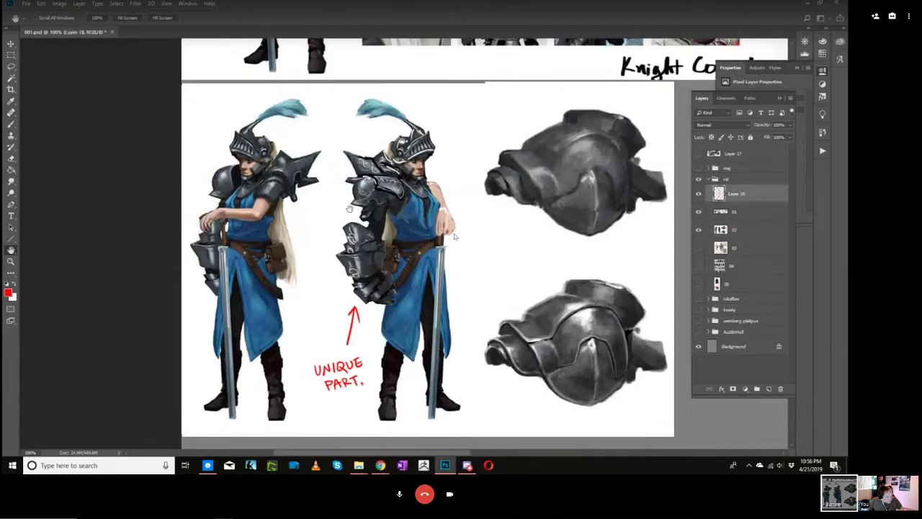
# Step: Write a red 1 beside the first knight's head and circle the UNIQUE PART note
pyautogui.press('b')
pyautogui.moveTo(199, 133)
pyautogui.mouseDown()
pyautogui.moveTo(204, 143)
pyautogui.moveTo(213, 139)
pyautogui.mouseUp()
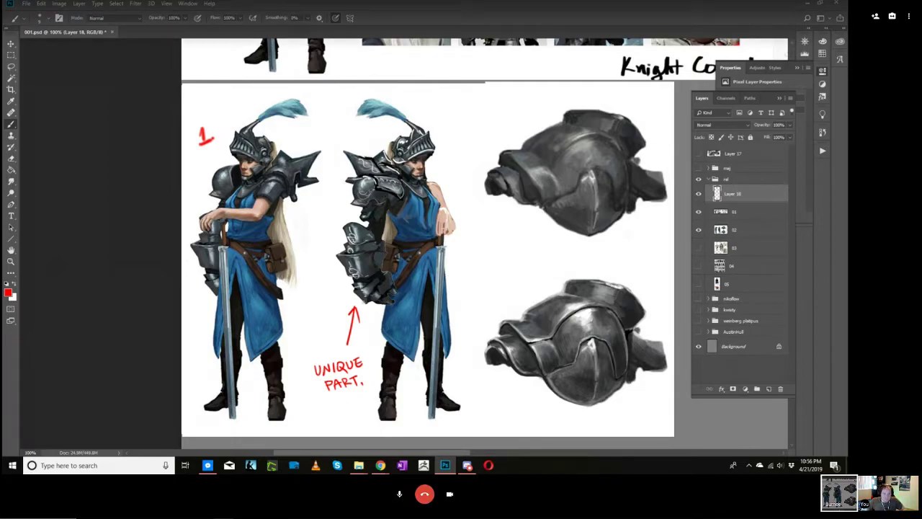
pyautogui.moveTo(331, 356)
pyautogui.mouseDown()
pyautogui.moveTo(372, 372)
pyautogui.moveTo(338, 344)
pyautogui.mouseUp()
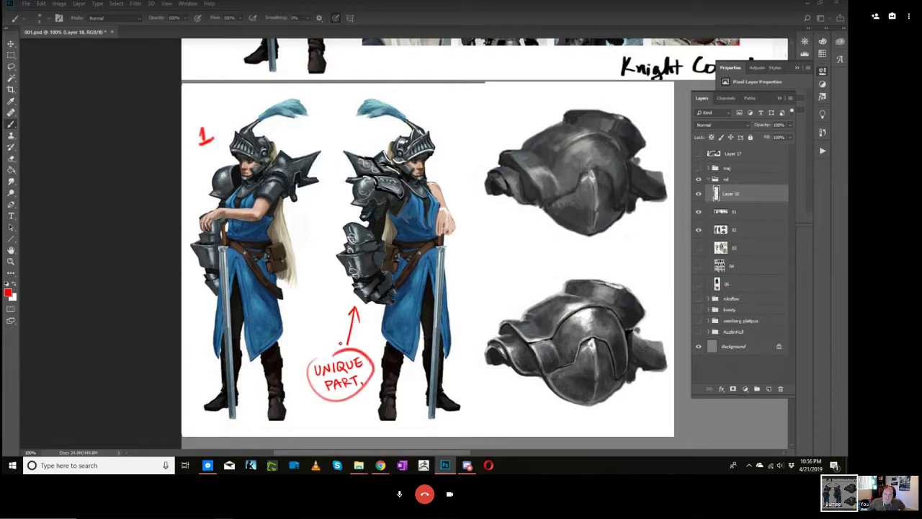
# Step: Choose a 15 px hard round brush and add small red marks to the second knight's shoulder plate and gauntlet
pyautogui.click(40, 18)
pyautogui.click(225, 193)
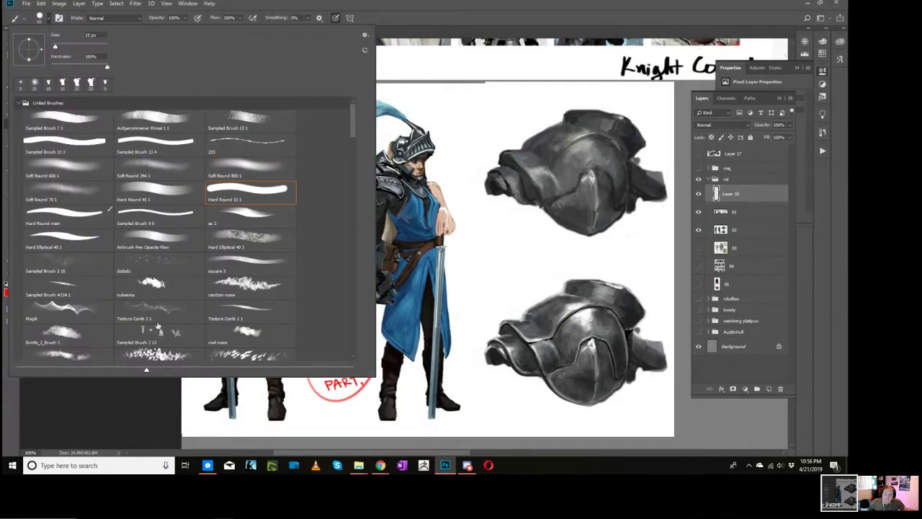
pyautogui.click(115, 406)
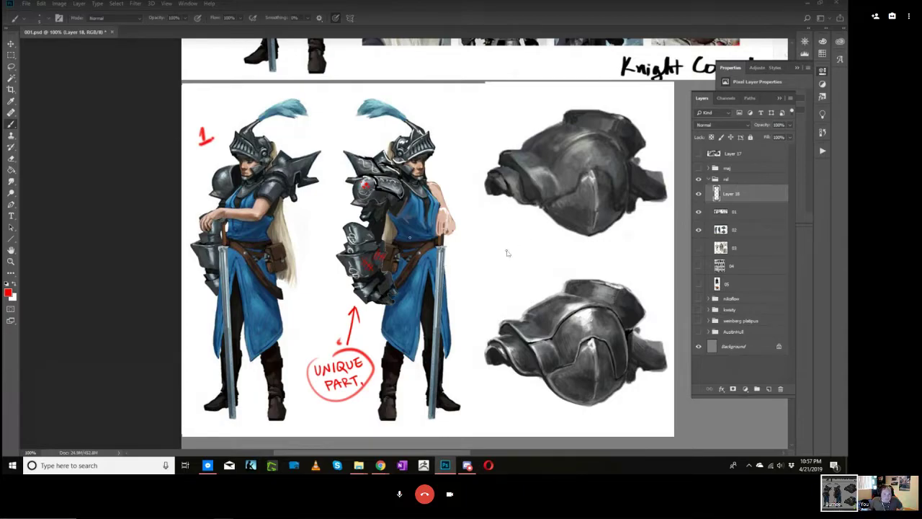
# Step: Examine the material spheres and armour reference photos against the two greyscale armour studies on the lower sheet
pyautogui.press('h')
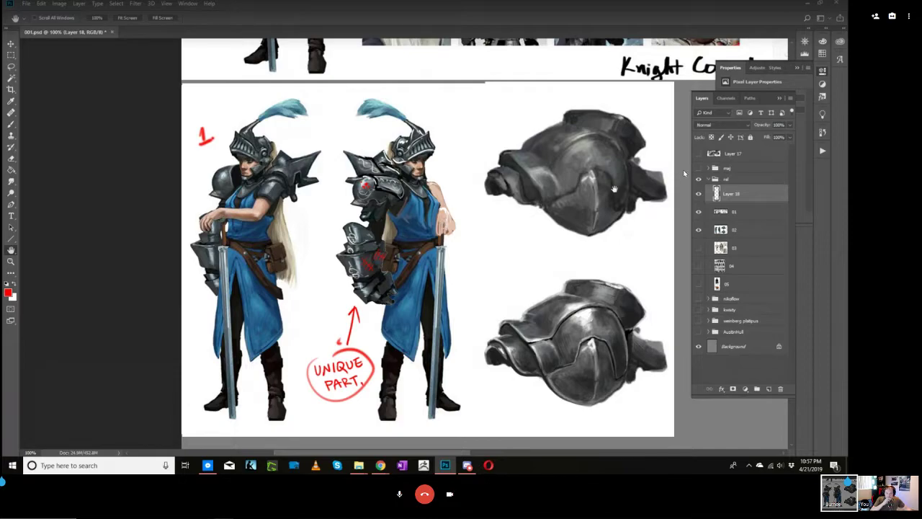
pyautogui.moveTo(578, 186); pyautogui.dragTo(450, 229)
pyautogui.scroll(3, 449, 229)
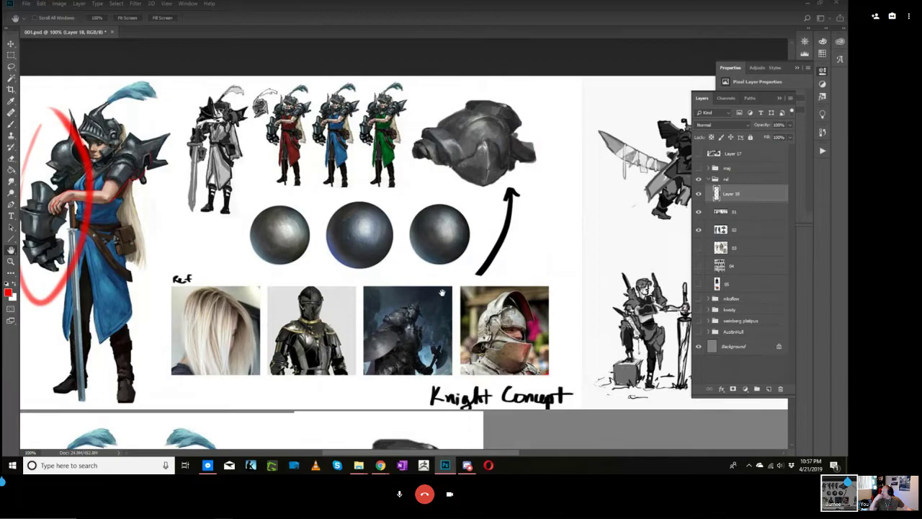
pyautogui.moveTo(442, 293); pyautogui.dragTo(440, 234)
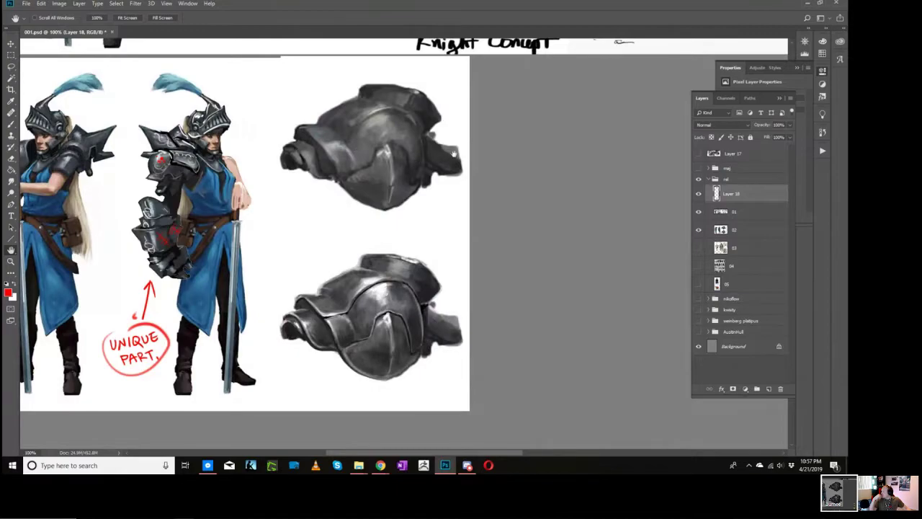
pyautogui.moveTo(425, 290); pyautogui.dragTo(425, 244)
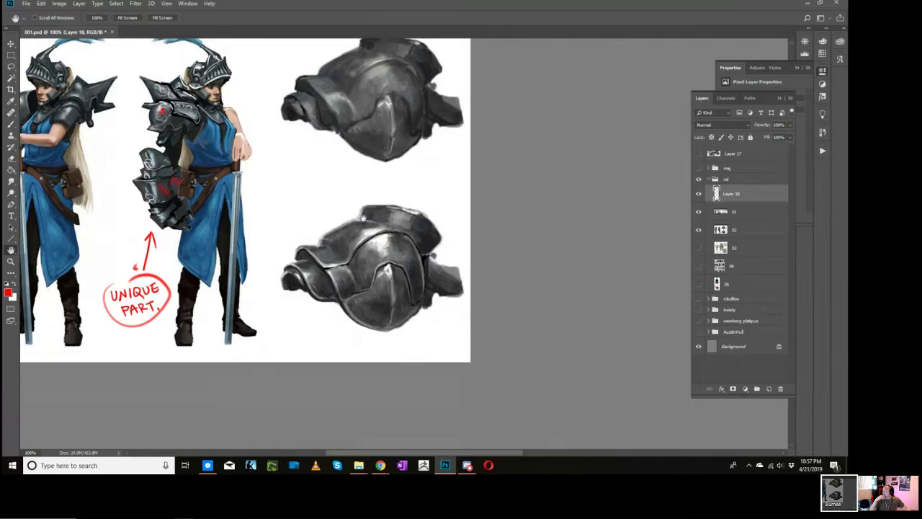
pyautogui.moveTo(360, 218); pyautogui.dragTo(404, 226)
# Step: Handwrite FREZNEL in red between the two greyscale armour studies
pyautogui.press('b')
pyautogui.moveTo(329, 210); pyautogui.dragTo(330, 226)
pyautogui.moveTo(328, 210); pyautogui.dragTo(343, 207)
pyautogui.moveTo(331, 218); pyautogui.dragTo(369, 222)
pyautogui.moveTo(371, 204)
pyautogui.mouseDown()
pyautogui.moveTo(379, 216)
pyautogui.moveTo(396, 195)
pyautogui.moveTo(405, 216)
pyautogui.moveTo(426, 189)
pyautogui.moveTo(431, 208)
pyautogui.mouseUp()
pyautogui.moveTo(430, 194); pyautogui.dragTo(439, 200)
pyautogui.moveTo(431, 208); pyautogui.dragTo(442, 205)
pyautogui.moveTo(449, 191); pyautogui.dragTo(465, 203)
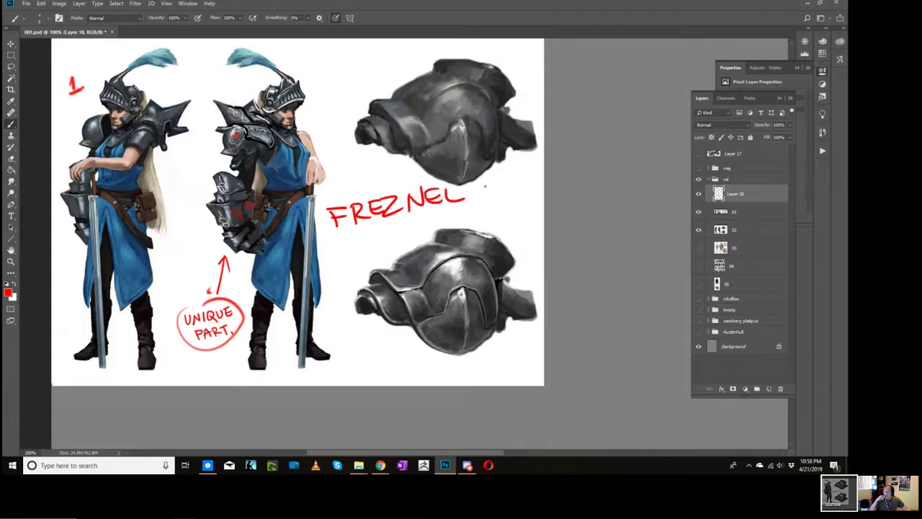
# Step: Clean up the Z in FREZNEL and write an S above it as the corrected letter
pyautogui.press('e')
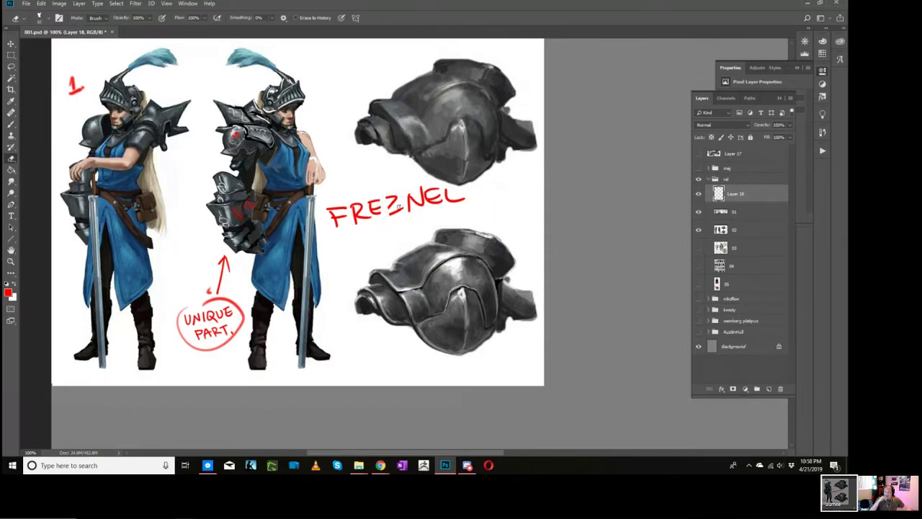
pyautogui.press('b')
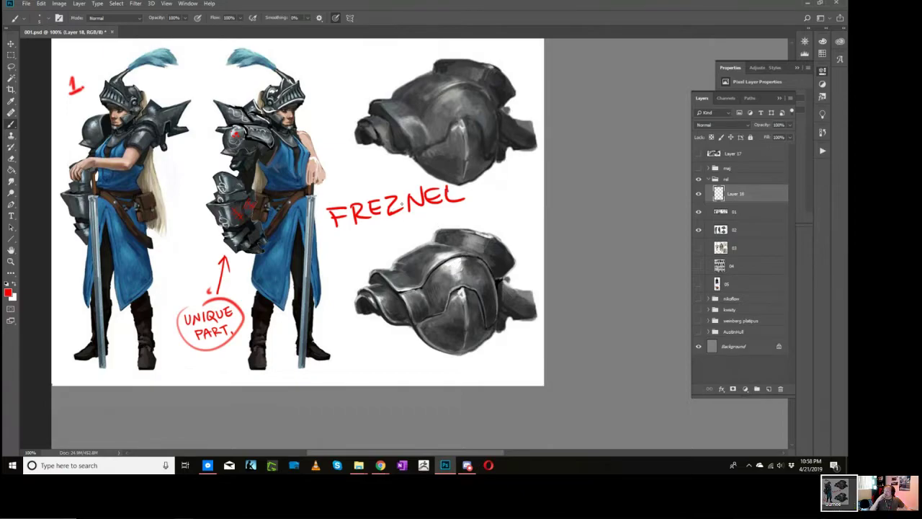
pyautogui.moveTo(396, 173); pyautogui.dragTo(385, 193)
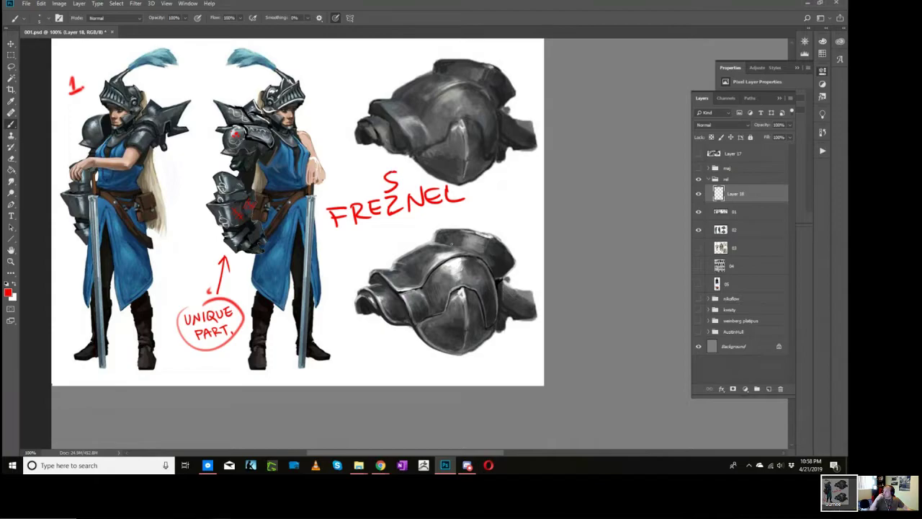
# Step: Write EFFECT below FREZNEL and trace the upper outer contour of the lower armour study in red
pyautogui.moveTo(360, 232); pyautogui.dragTo(374, 226)
pyautogui.moveTo(366, 230); pyautogui.dragTo(379, 237)
pyautogui.moveTo(379, 225)
pyautogui.mouseDown()
pyautogui.moveTo(398, 221)
pyautogui.moveTo(400, 230)
pyautogui.mouseUp()
pyautogui.moveTo(400, 226); pyautogui.dragTo(410, 217)
pyautogui.moveTo(420, 217); pyautogui.dragTo(393, 269)
pyautogui.moveTo(436, 241)
pyautogui.mouseDown()
pyautogui.moveTo(369, 271)
pyautogui.moveTo(366, 287)
pyautogui.moveTo(440, 226)
pyautogui.mouseUp()
pyautogui.moveTo(368, 286); pyautogui.dragTo(359, 290)
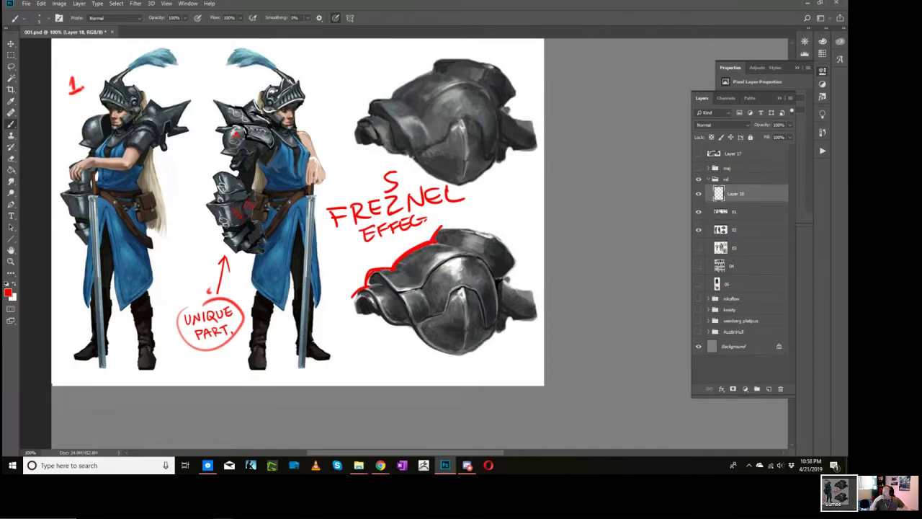
# Step: Sketch a small red hatched diagram of straight and curved lines beside the FREZNEL note
pyautogui.moveTo(524, 185)
pyautogui.mouseDown()
pyautogui.moveTo(484, 188)
pyautogui.moveTo(493, 224)
pyautogui.moveTo(544, 199)
pyautogui.moveTo(494, 227)
pyautogui.mouseUp()
pyautogui.moveTo(498, 189)
pyautogui.mouseDown()
pyautogui.moveTo(499, 225)
pyautogui.moveTo(514, 205)
pyautogui.mouseUp()
pyautogui.moveTo(517, 186); pyautogui.dragTo(519, 201)
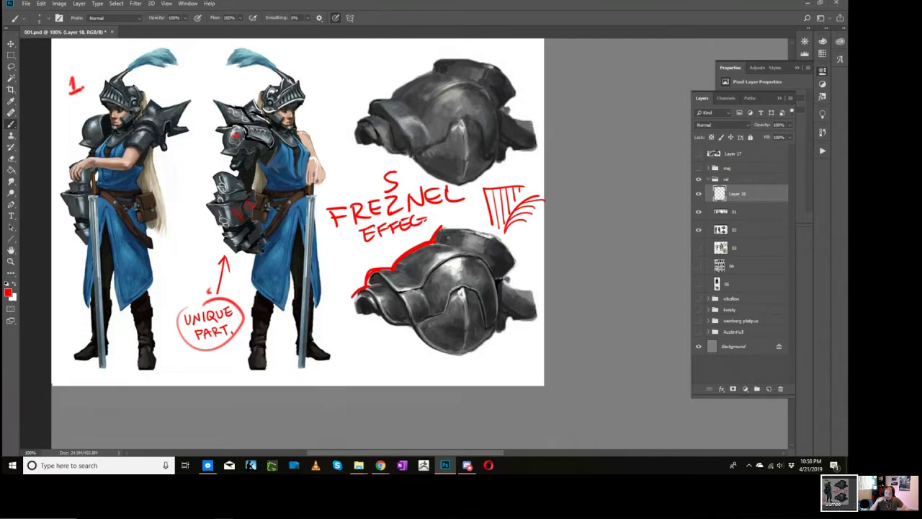
# Step: Switch the brush to white at reduced opacity and paint faint edge highlights on the first knight's legs and boots
pyautogui.press('space')
pyautogui.moveTo(438, 253); pyautogui.dragTo(515, 399)
pyautogui.moveTo(303, 144); pyautogui.dragTo(374, 371)
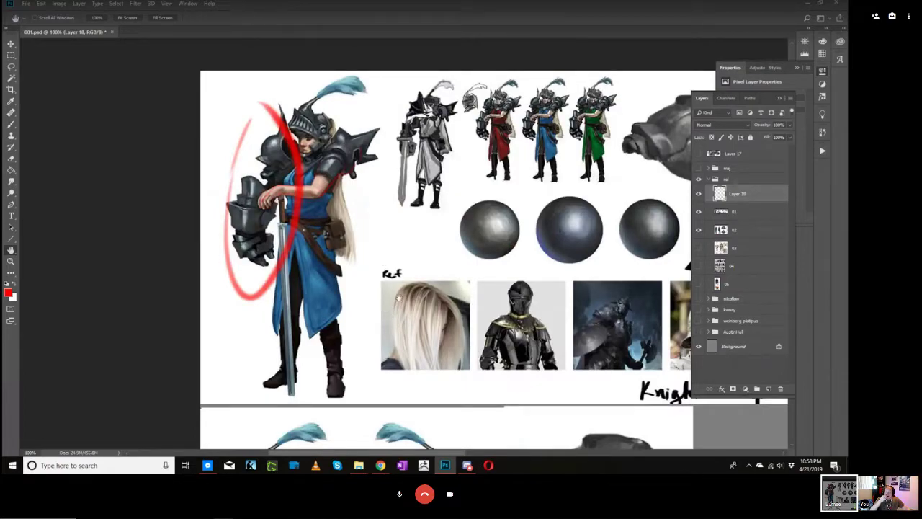
pyautogui.moveTo(408, 298)
pyautogui.mouseDown()
pyautogui.moveTo(398, 275)
pyautogui.moveTo(390, 89)
pyautogui.mouseUp()
pyautogui.moveTo(403, 214); pyautogui.dragTo(488, 49)
pyautogui.press('d')
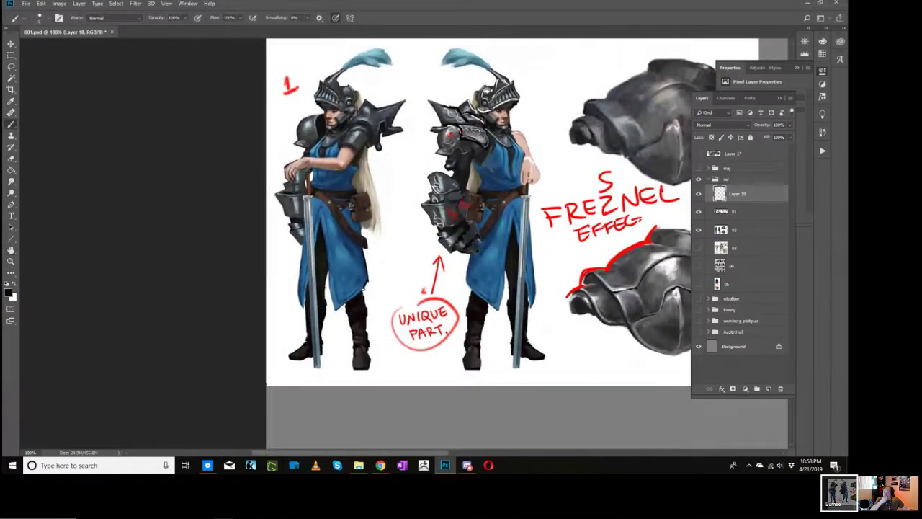
pyautogui.press('x')
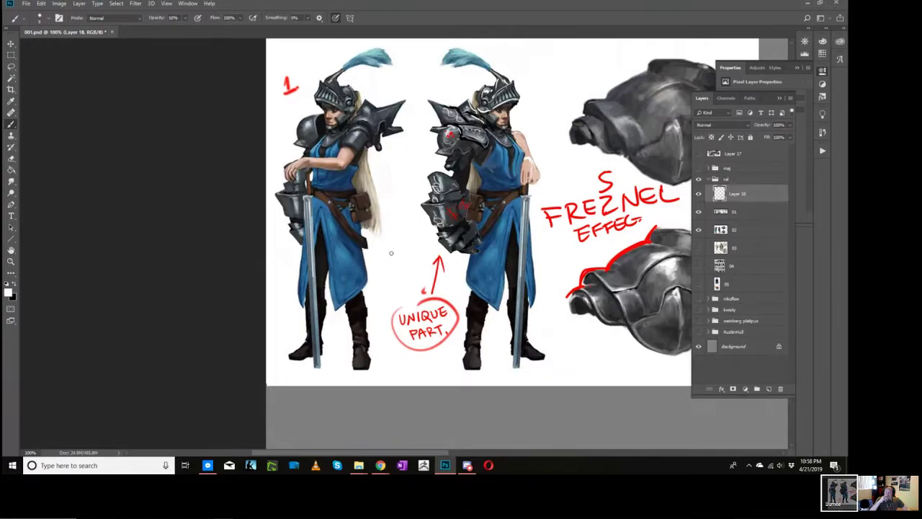
pyautogui.moveTo(365, 249); pyautogui.dragTo(365, 285)
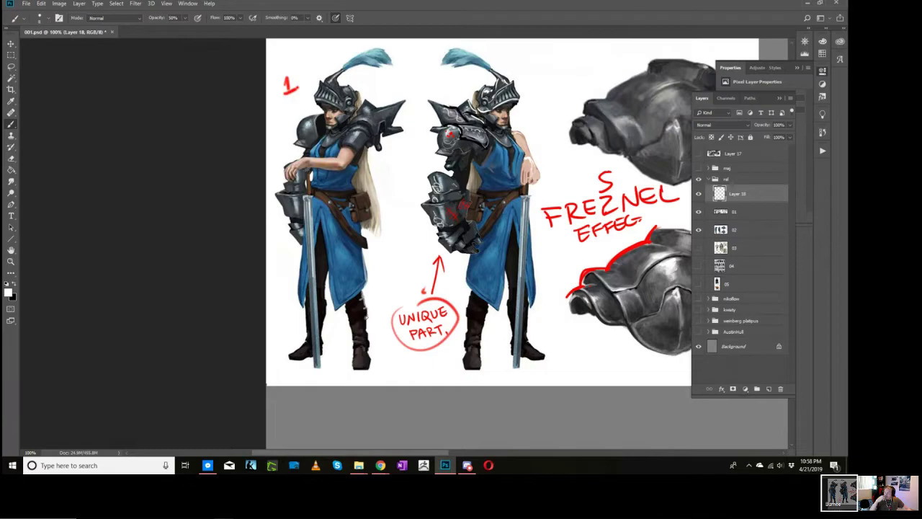
pyautogui.moveTo(366, 317)
pyautogui.mouseDown()
pyautogui.moveTo(367, 341)
pyautogui.moveTo(355, 340)
pyautogui.mouseUp()
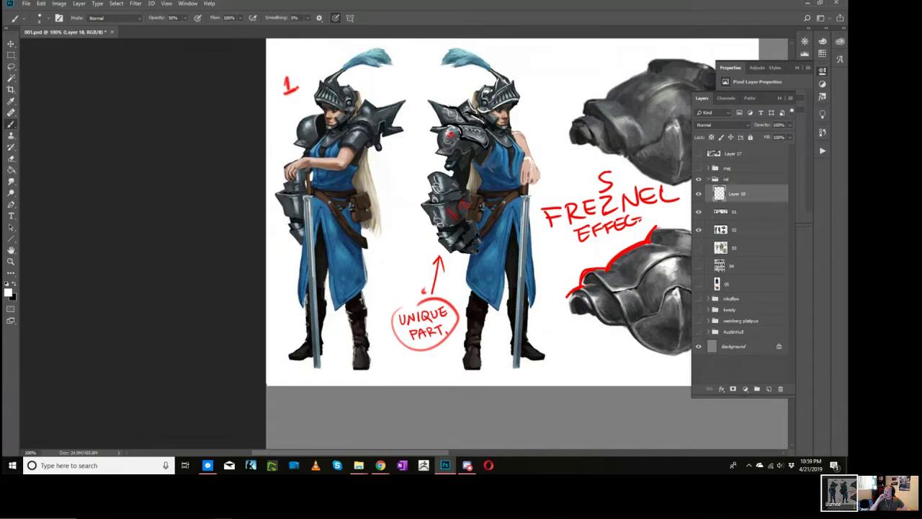
pyautogui.moveTo(307, 314); pyautogui.dragTo(308, 337)
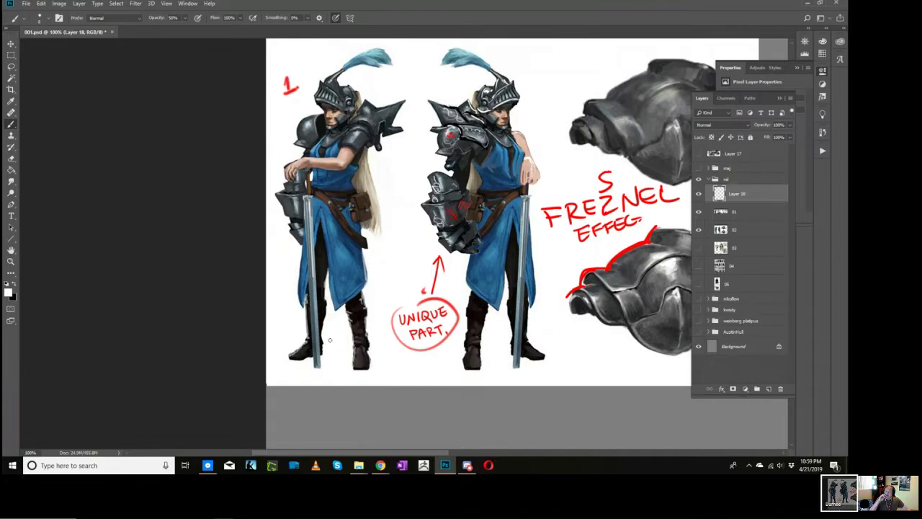
# Step: Switch to a larger black brush and paint translucent grey ground shadows beneath both knights' feet
pyautogui.press('x')
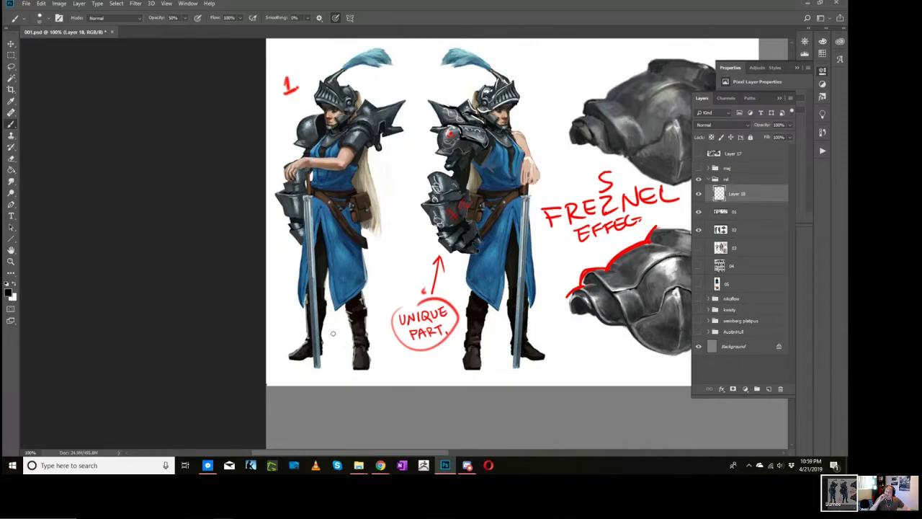
pyautogui.press(']')
pyautogui.press(']')
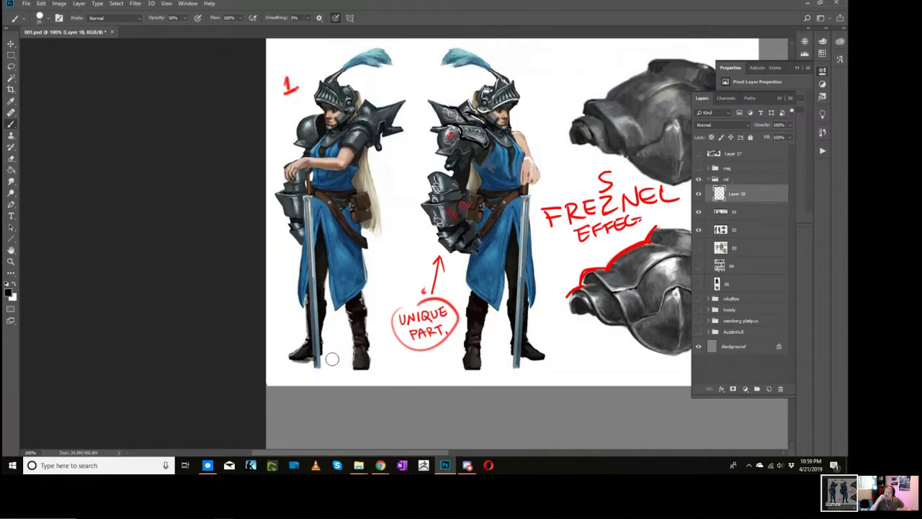
pyautogui.moveTo(318, 362); pyautogui.dragTo(378, 365)
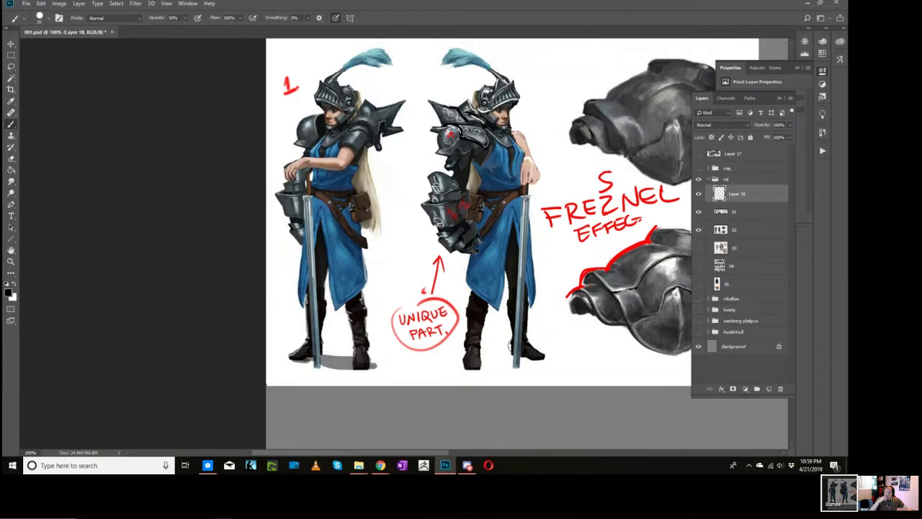
pyautogui.moveTo(481, 360)
pyautogui.mouseDown()
pyautogui.moveTo(515, 362)
pyautogui.moveTo(462, 360)
pyautogui.moveTo(533, 359)
pyautogui.mouseUp()
pyautogui.click(463, 361)
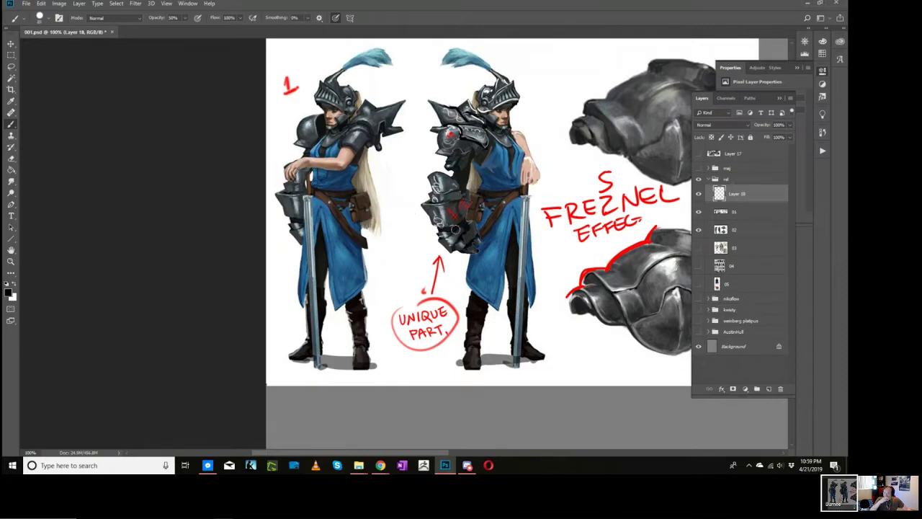
# Step: Make layer 03 with the armour and material references visible and select it
pyautogui.press('h')
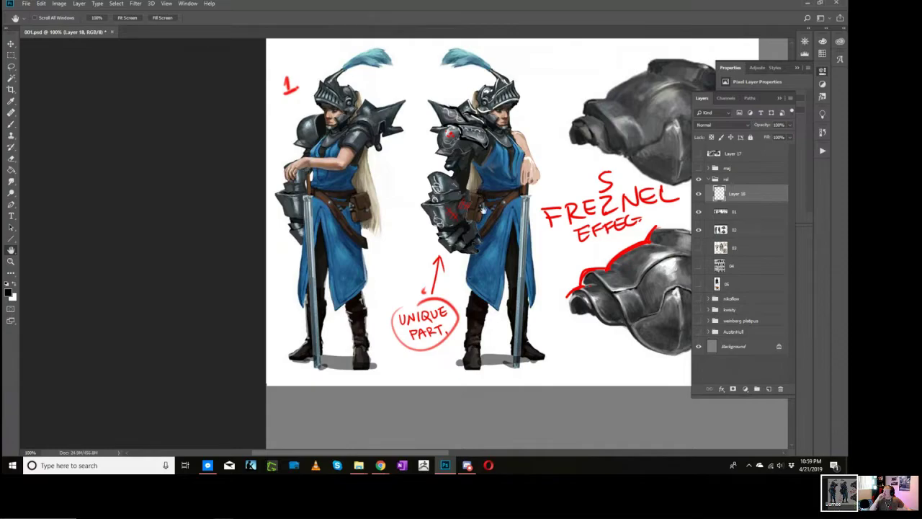
pyautogui.moveTo(492, 247); pyautogui.dragTo(448, 265)
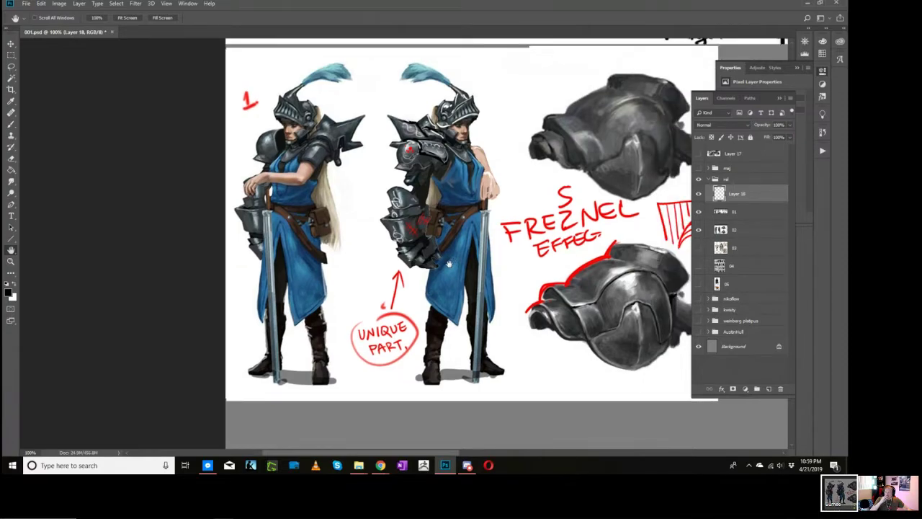
pyautogui.moveTo(648, 169); pyautogui.dragTo(83, 264)
pyautogui.click(699, 247)
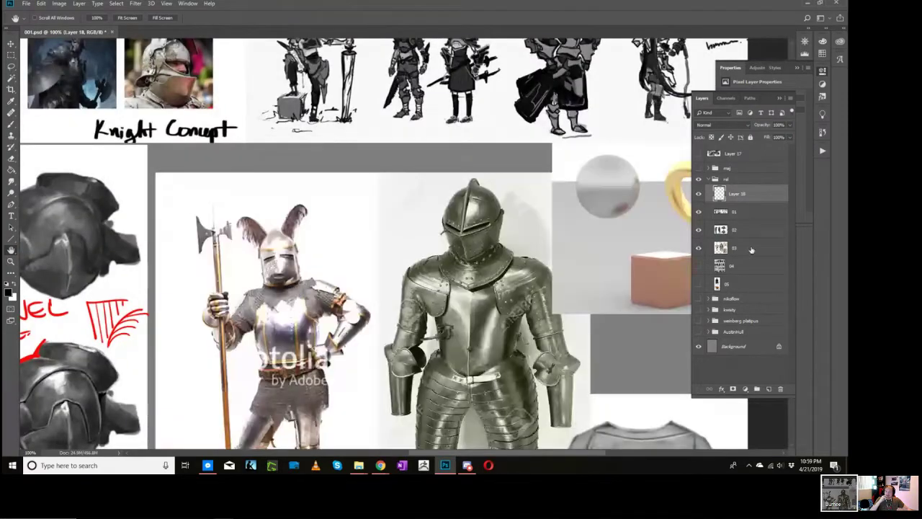
pyautogui.click(751, 249)
pyautogui.moveTo(595, 401); pyautogui.dragTo(488, 279)
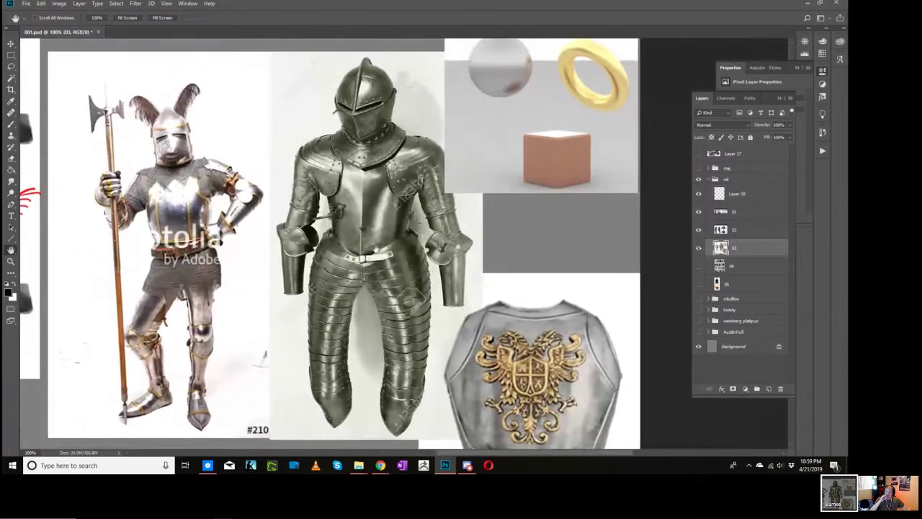
pyautogui.moveTo(595, 204); pyautogui.dragTo(594, 216)
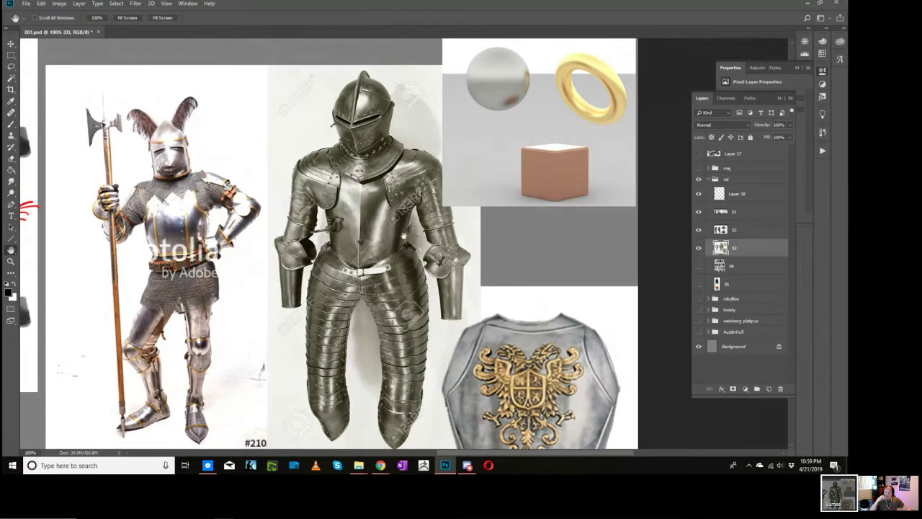
# Step: Compare the plate-armour references with the knight concept sheet and examine the sphere, ring and cube material render up close
pyautogui.moveTo(404, 235); pyautogui.dragTo(583, 307)
pyautogui.moveTo(288, 151); pyautogui.dragTo(438, 263)
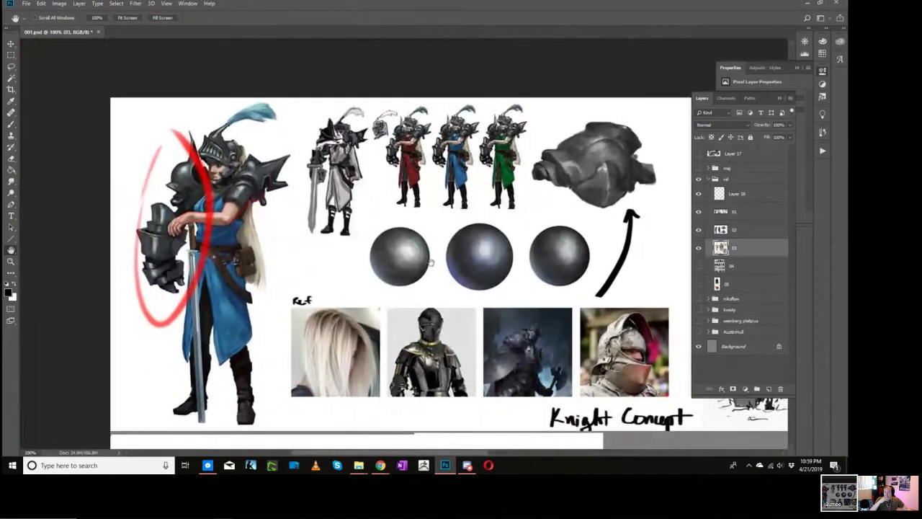
pyautogui.moveTo(539, 309); pyautogui.dragTo(216, 198)
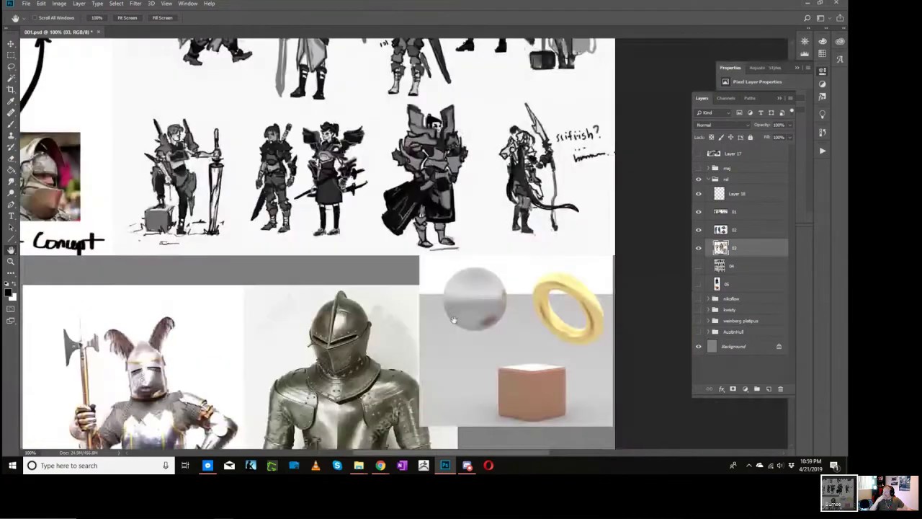
pyautogui.moveTo(453, 319); pyautogui.dragTo(524, 102)
pyautogui.moveTo(561, 278); pyautogui.dragTo(519, 253)
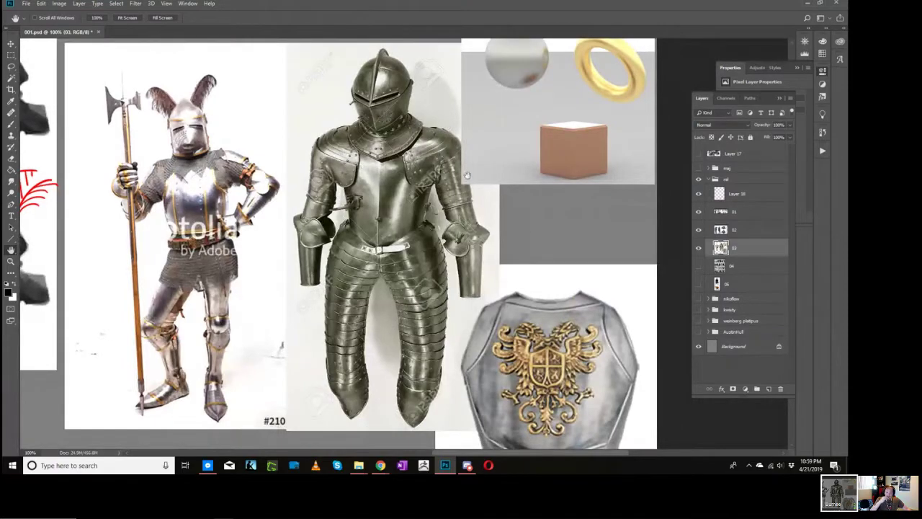
pyautogui.moveTo(465, 195); pyautogui.dragTo(475, 196)
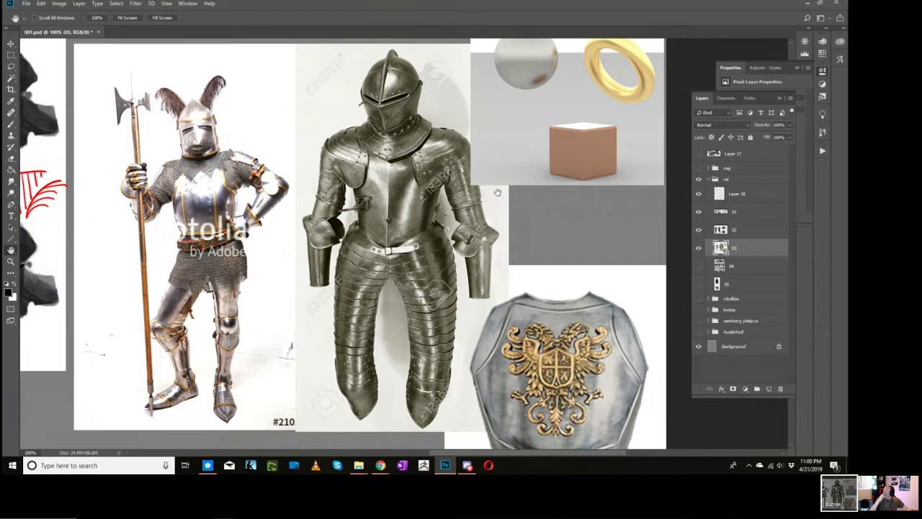
pyautogui.moveTo(584, 164)
pyautogui.mouseDown()
pyautogui.moveTo(484, 248)
pyautogui.moveTo(496, 247)
pyautogui.mouseUp()
pyautogui.press('z')
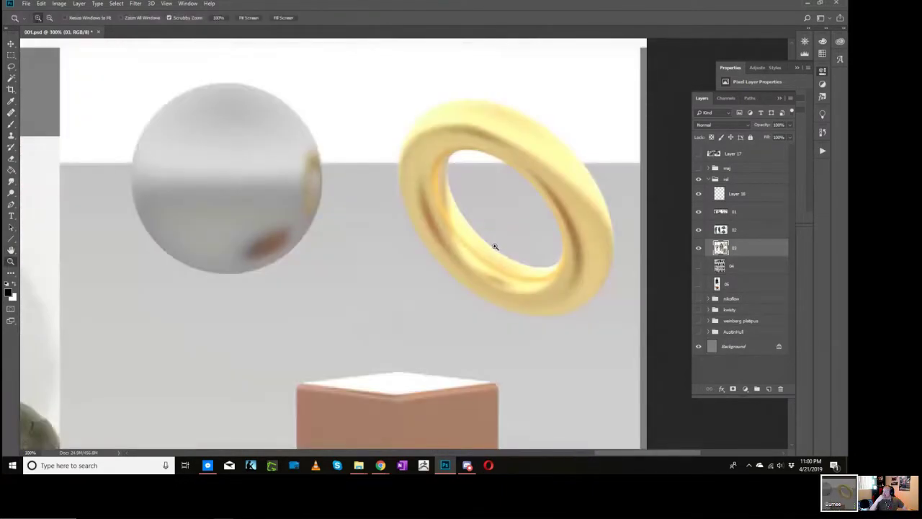
pyautogui.keyDown('alt'); pyautogui.click(494, 247); pyautogui.keyUp('alt')
pyautogui.press('h')
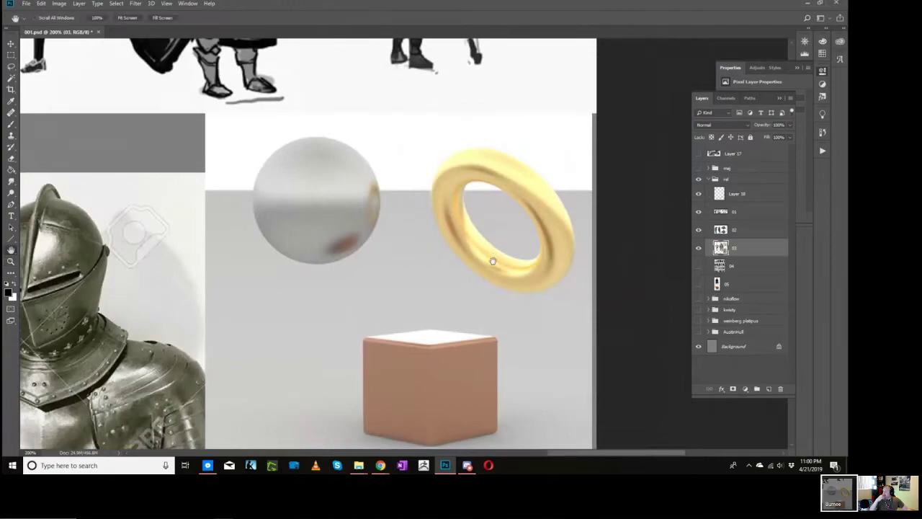
pyautogui.moveTo(493, 261); pyautogui.dragTo(496, 214)
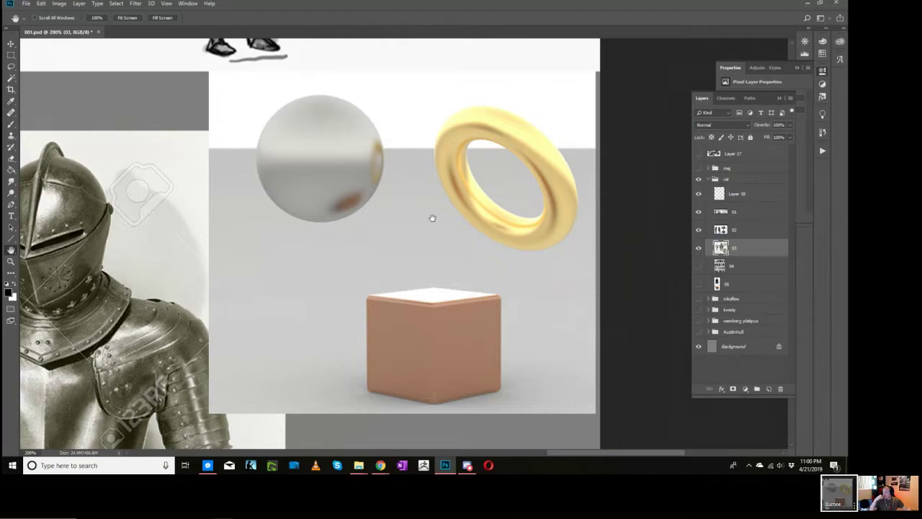
pyautogui.moveTo(444, 260); pyautogui.dragTo(409, 214)
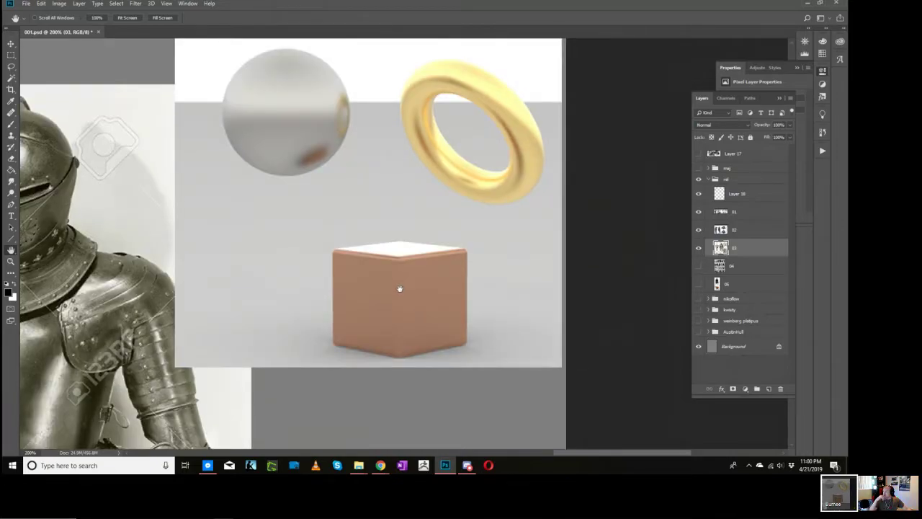
pyautogui.moveTo(405, 308); pyautogui.dragTo(510, 197)
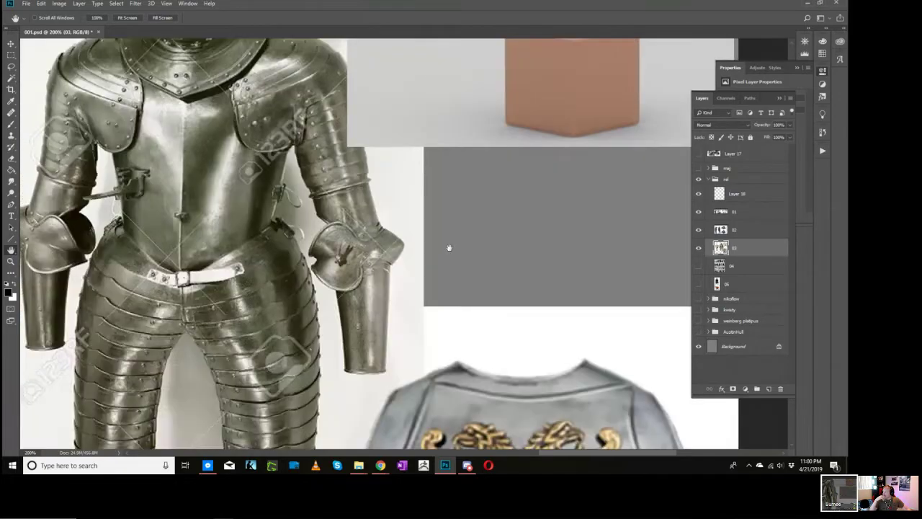
# Step: Make silhouette layer 04 visible, select it and frame its People sheet
pyautogui.scroll(-3, 461, 241)
pyautogui.click(698, 266)
pyautogui.click(725, 264)
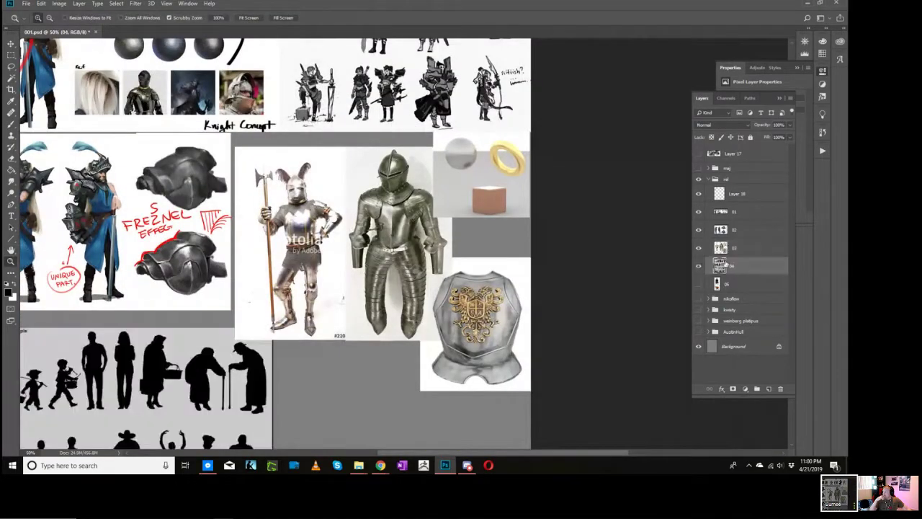
pyautogui.press('h')
pyautogui.moveTo(349, 324); pyautogui.dragTo(429, 310)
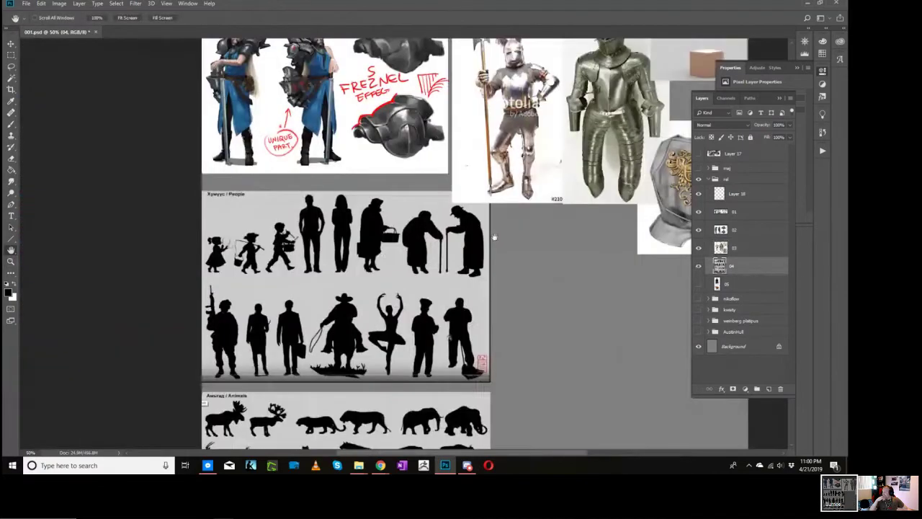
pyautogui.press('z')
pyautogui.click(428, 314)
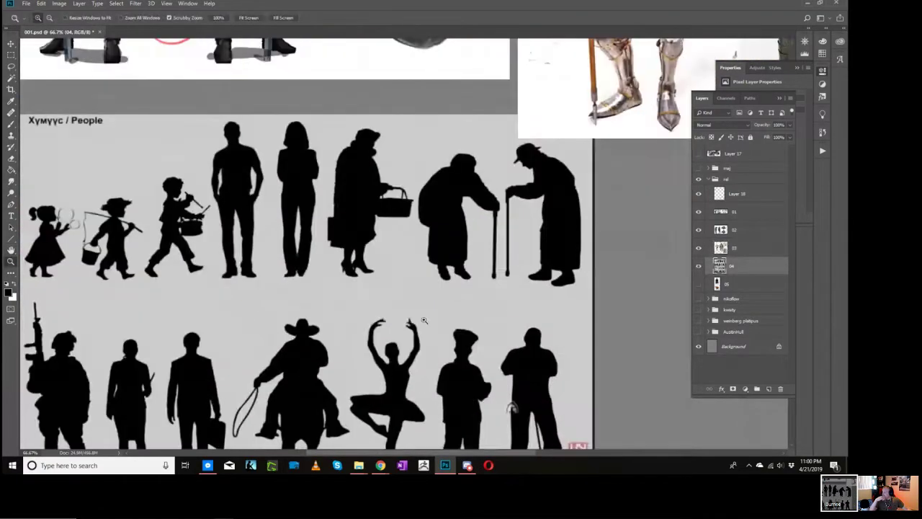
pyautogui.press('h')
pyautogui.moveTo(417, 319); pyautogui.dragTo(476, 259)
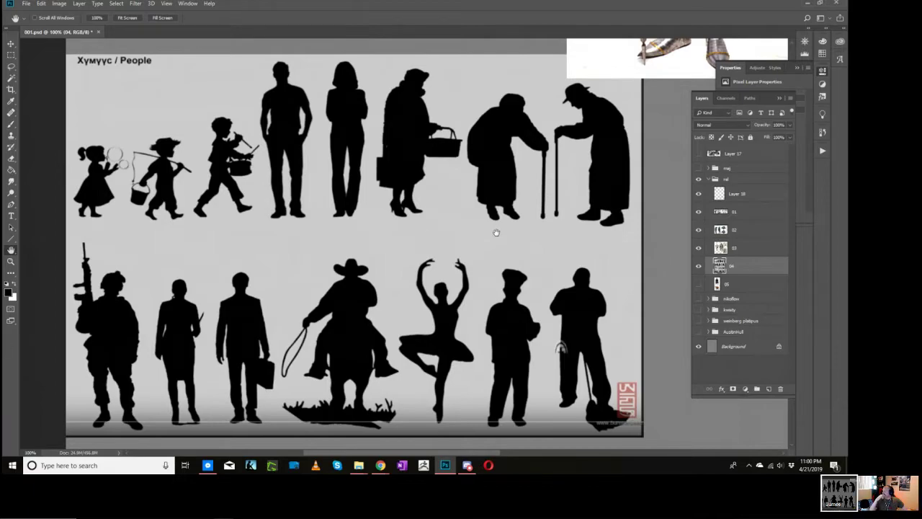
pyautogui.moveTo(493, 232); pyautogui.dragTo(487, 226)
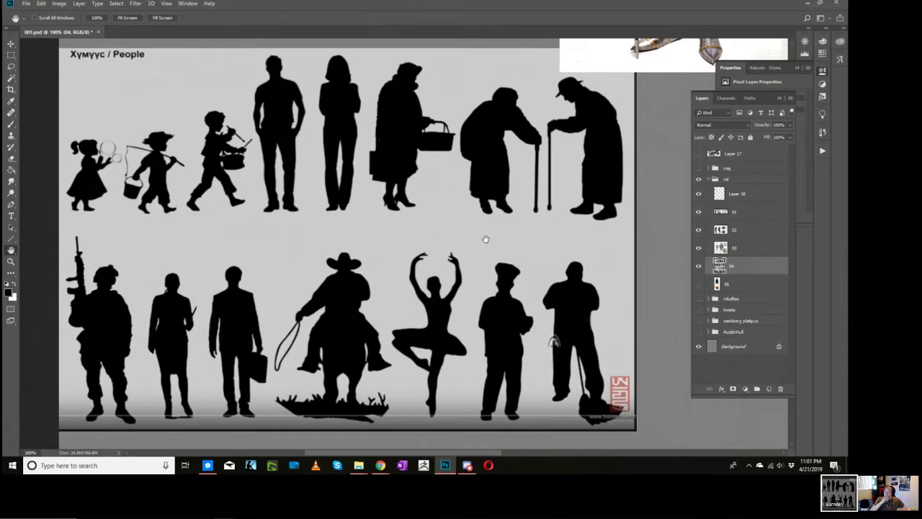
# Step: Switch to the other Photoshop window with the female character line-up and move it away from the silhouette sheet
pyautogui.moveTo(209, 506)
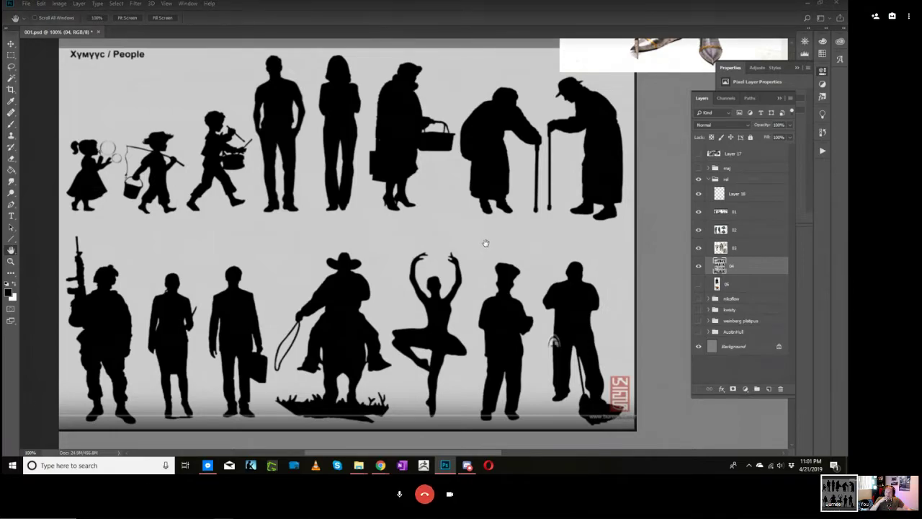
pyautogui.hotkey('alt', 'Tab')
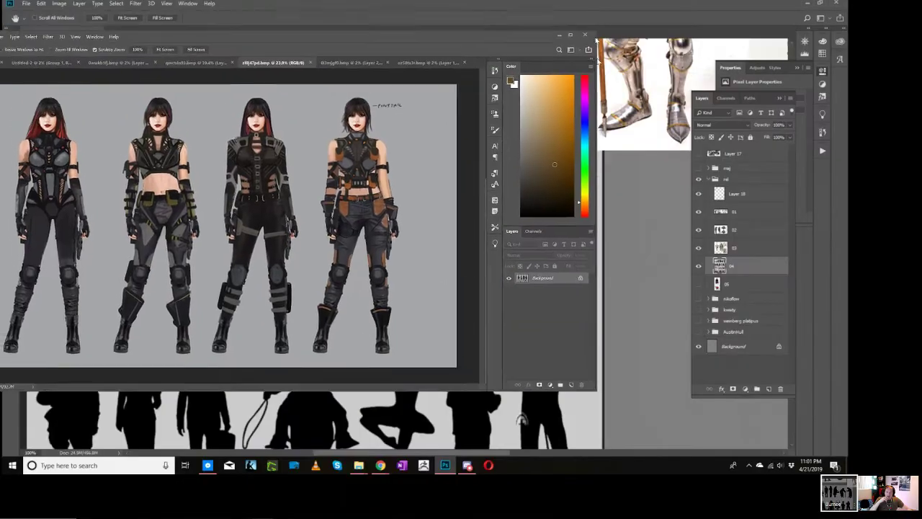
pyautogui.moveTo(597, 41); pyautogui.dragTo(628, 517)
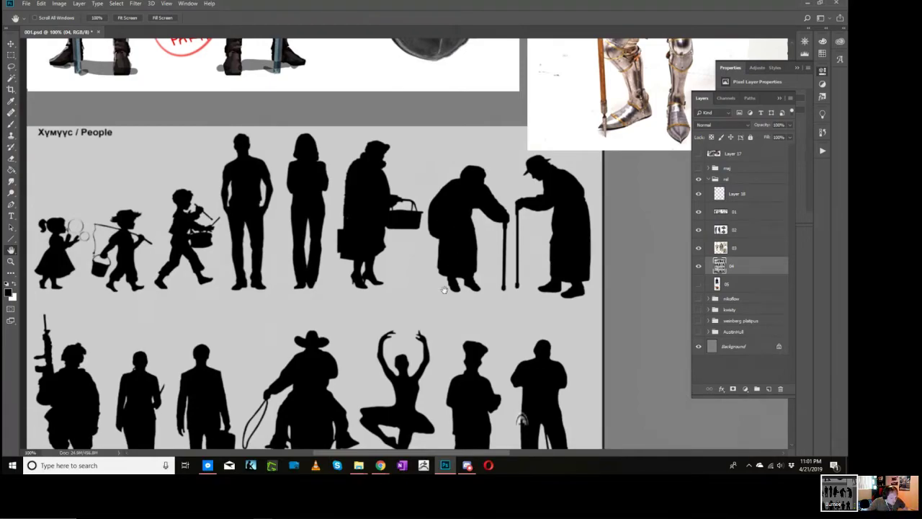
# Step: Examine the People silhouettes and the enlarged Animals silhouettes, from the big cats across to the moose and deer
pyautogui.moveTo(441, 293); pyautogui.dragTo(471, 230)
pyautogui.moveTo(486, 285); pyautogui.dragTo(484, 291)
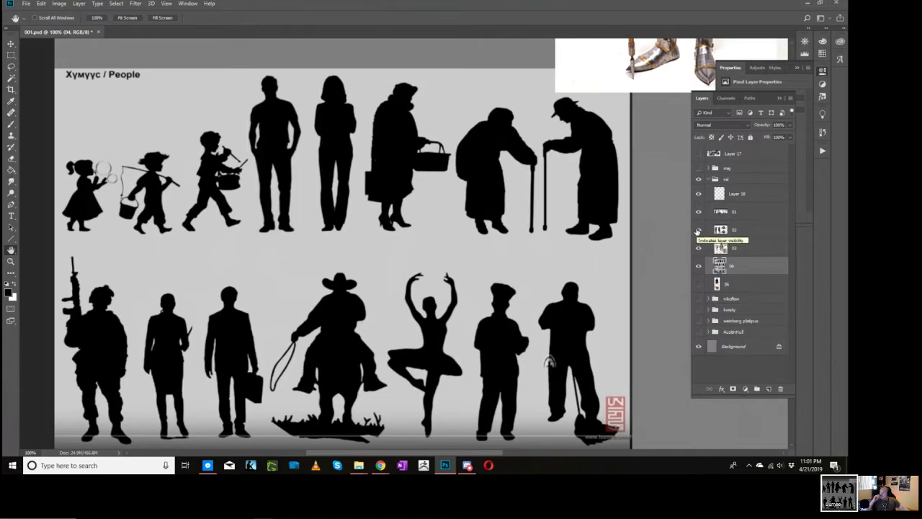
pyautogui.scroll(-5, 479, 293)
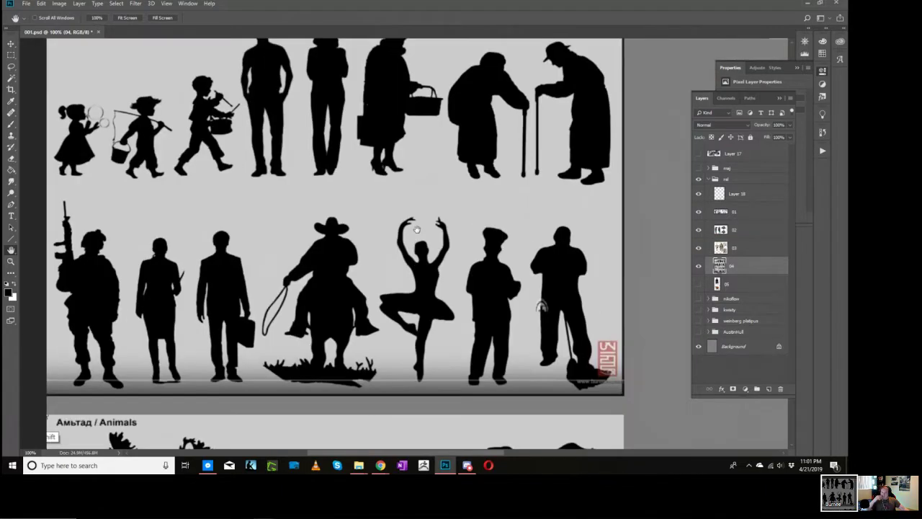
pyautogui.press('z')
pyautogui.click(417, 298)
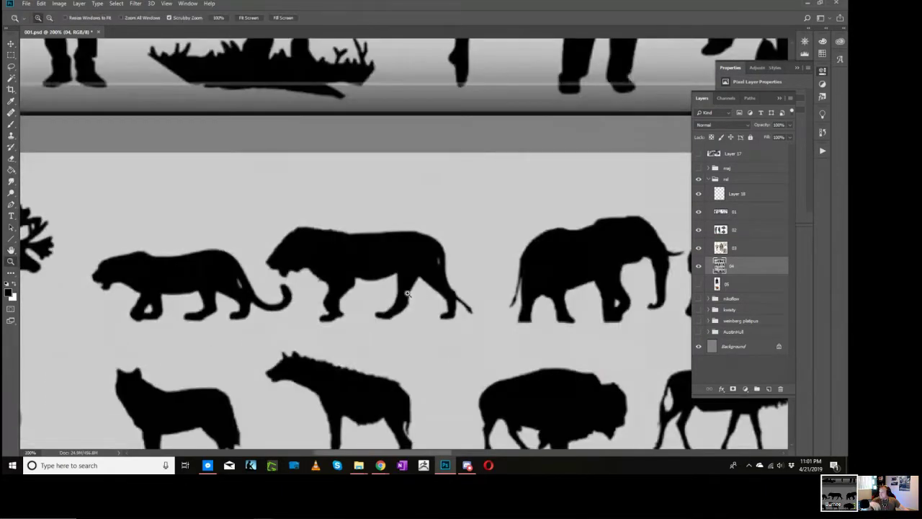
pyautogui.press('space')
pyautogui.moveTo(364, 263); pyautogui.dragTo(547, 268)
pyautogui.moveTo(310, 281); pyautogui.dragTo(491, 225)
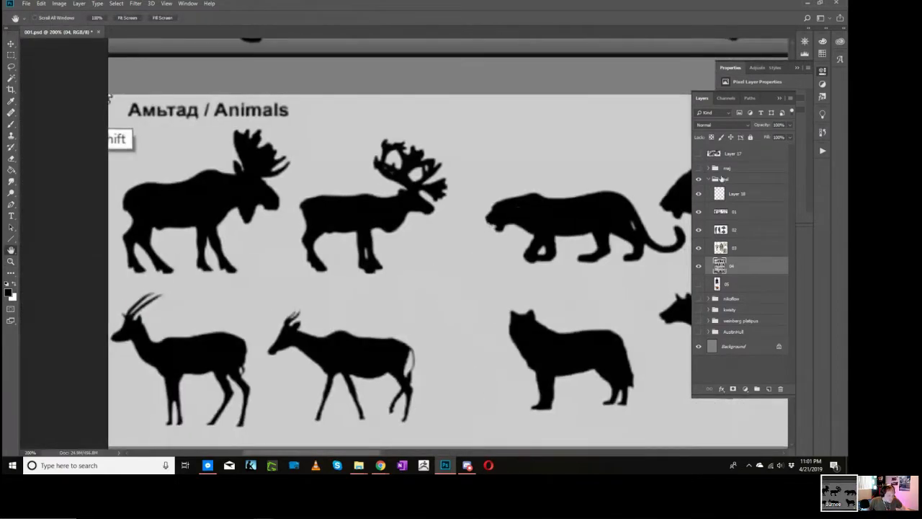
# Step: Select Layer 18 and set the brush's foreground colour to ff0000
pyautogui.click(736, 193)
pyautogui.press('b')
pyautogui.press('i')
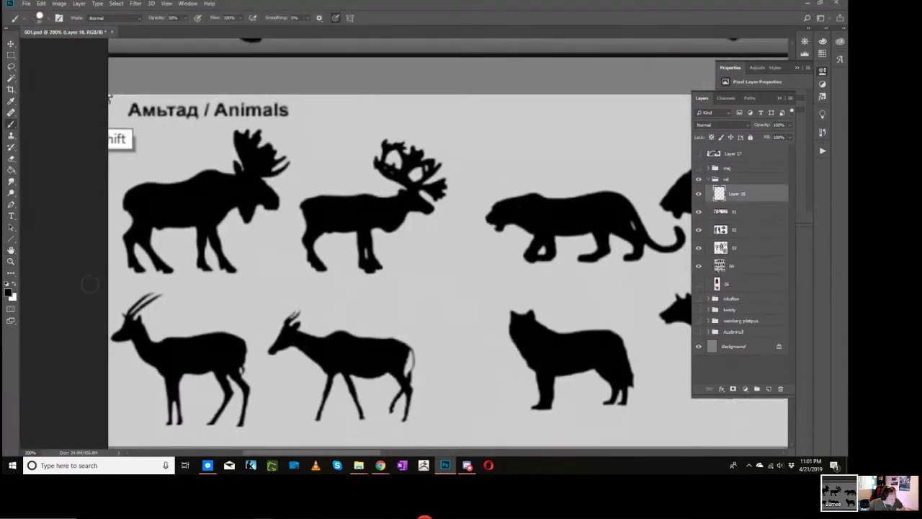
pyautogui.click(8, 291)
pyautogui.write('ff0000')
pyautogui.click(322, 99)
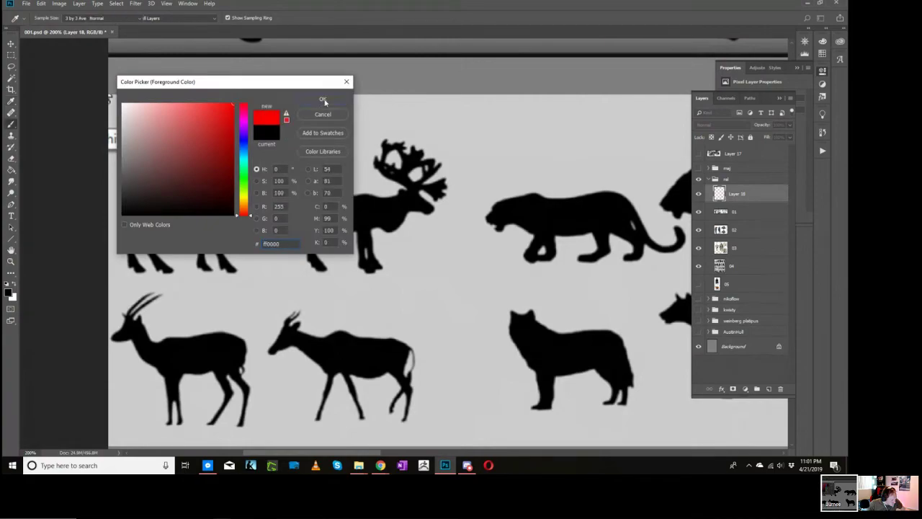
pyautogui.press('b')
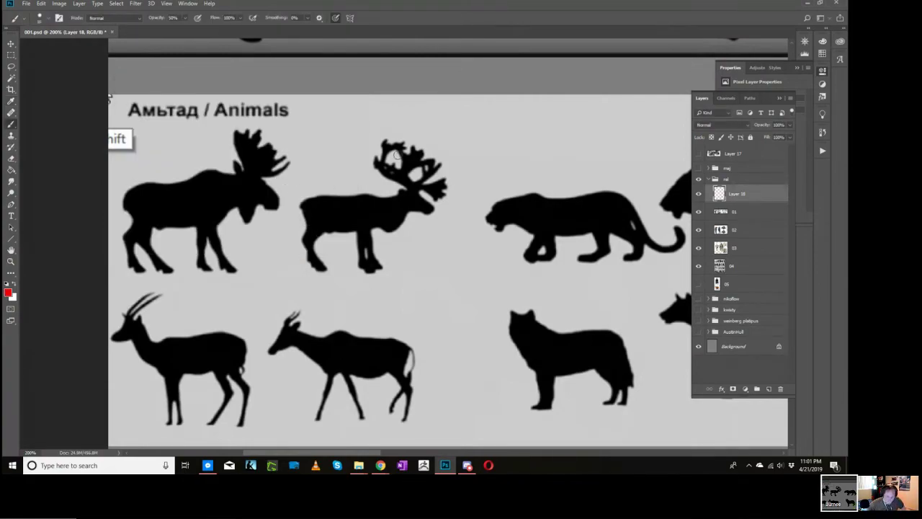
# Step: Draw straight red underlines beneath the moose and reindeer pair and beneath the two antelope silhouettes
pyautogui.moveTo(127, 280); pyautogui.dragTo(435, 311)
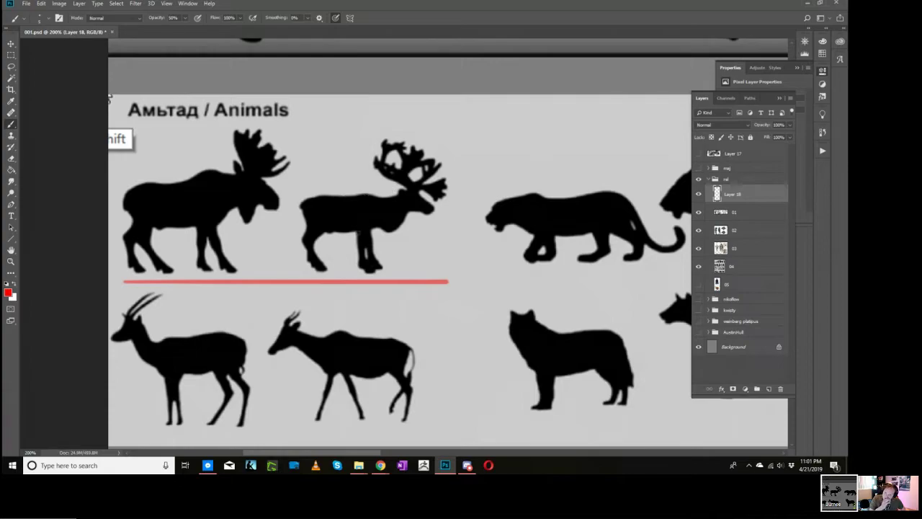
pyautogui.press('h')
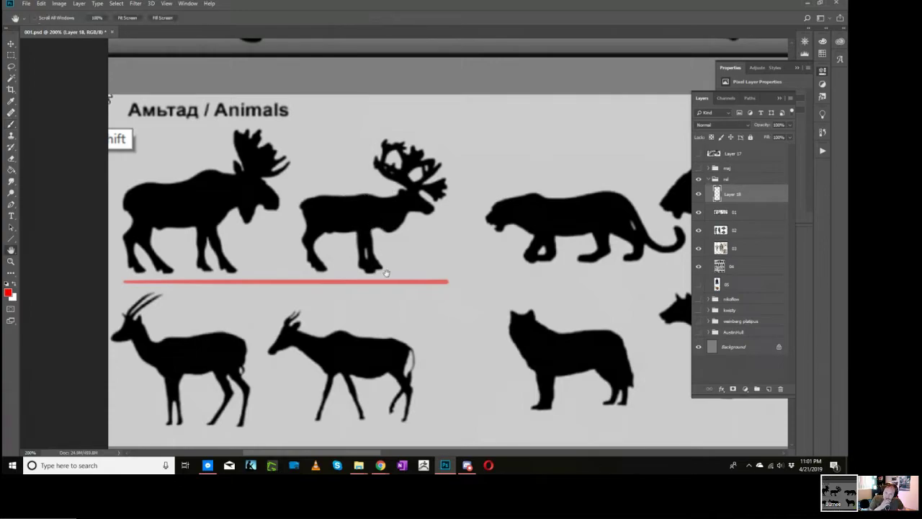
pyautogui.moveTo(389, 274); pyautogui.dragTo(406, 251)
pyautogui.press('b')
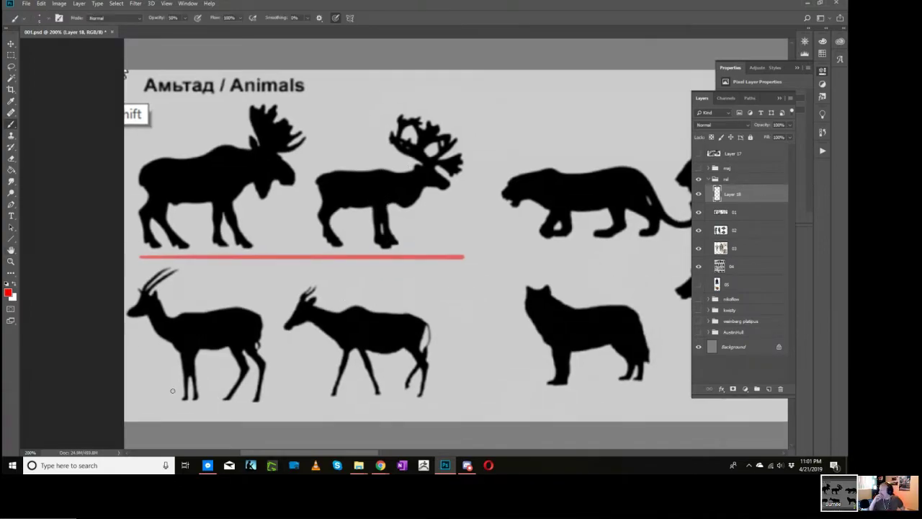
pyautogui.moveTo(140, 407); pyautogui.dragTo(451, 405)
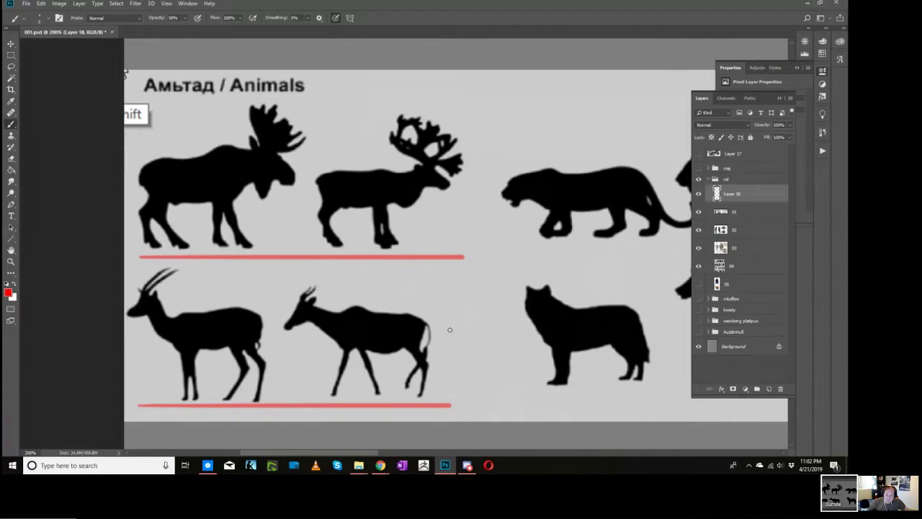
pyautogui.press('space')
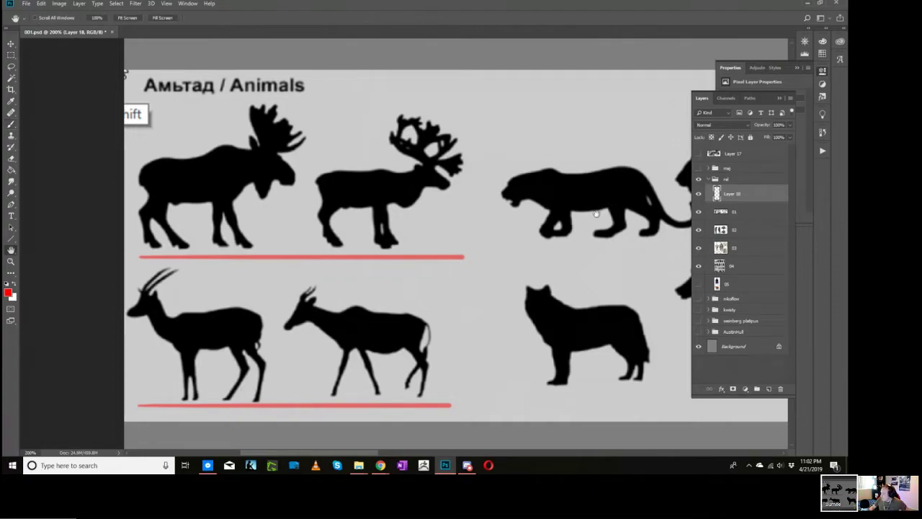
pyautogui.moveTo(641, 217); pyautogui.dragTo(461, 236)
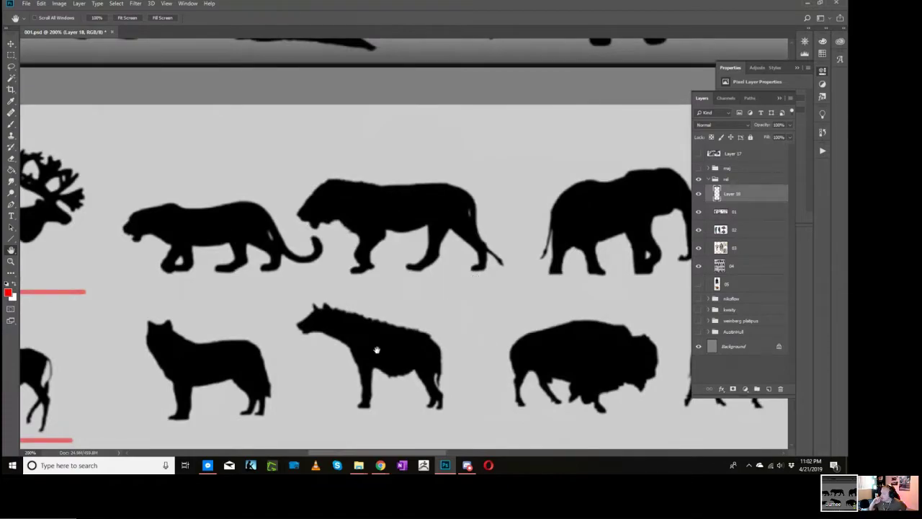
# Step: Examine the elephant, mammoth, bison and wildebeest silhouettes and the full Animation-Cartoon silhouette row
pyautogui.moveTo(634, 251); pyautogui.dragTo(323, 274)
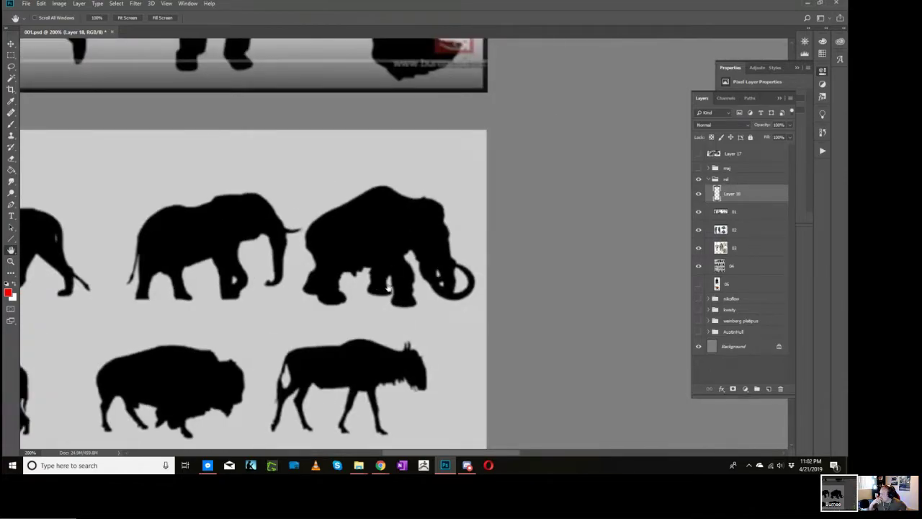
pyautogui.moveTo(389, 288); pyautogui.dragTo(413, 257)
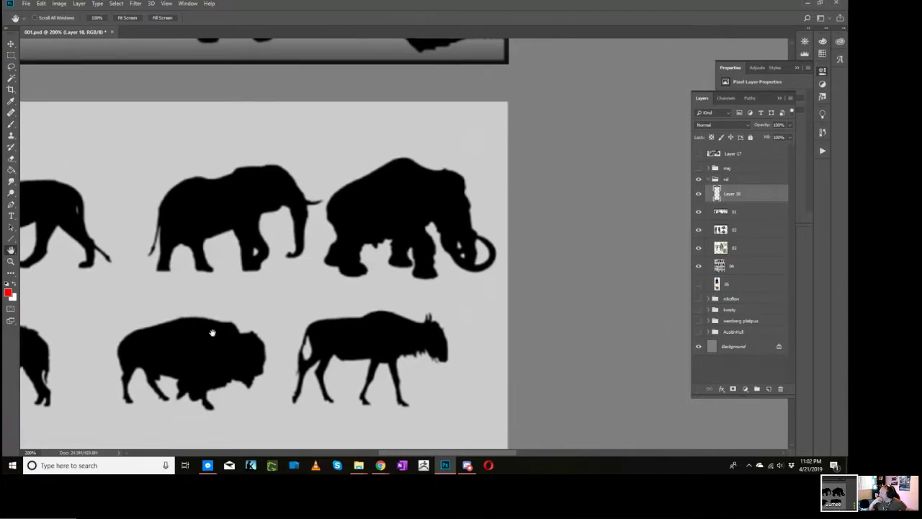
pyautogui.moveTo(400, 230); pyautogui.dragTo(410, 234)
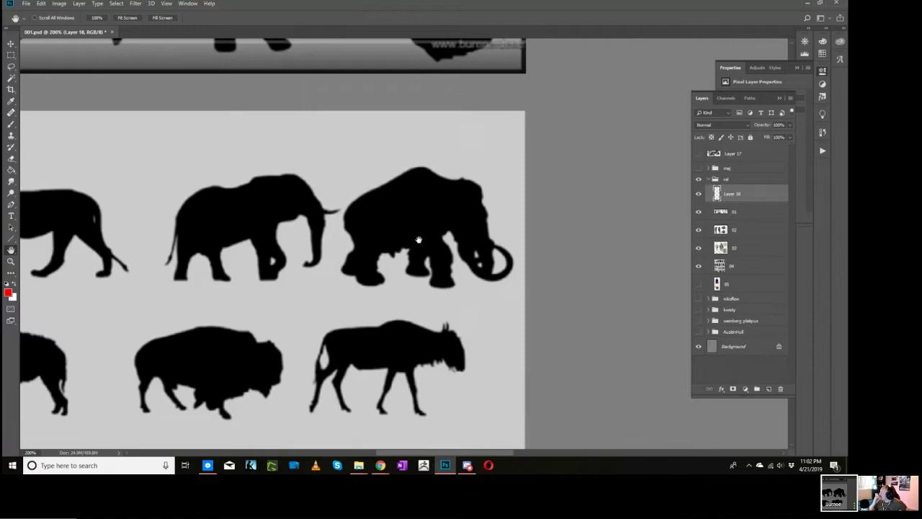
pyautogui.moveTo(405, 271); pyautogui.dragTo(421, 274)
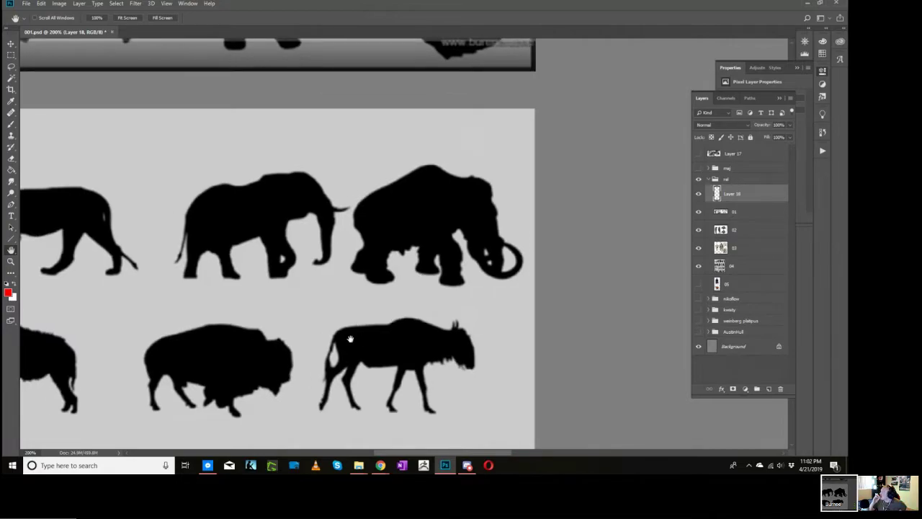
pyautogui.moveTo(398, 323); pyautogui.dragTo(455, 262)
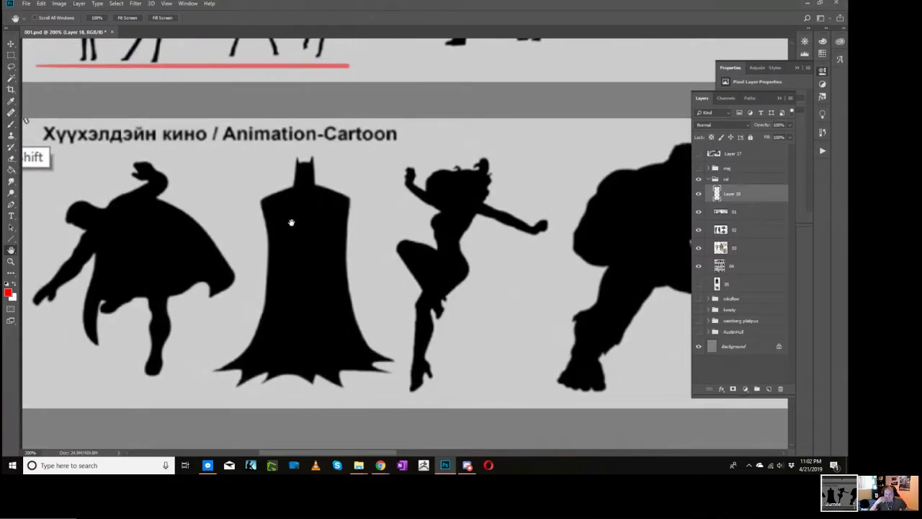
pyautogui.moveTo(236, 266); pyautogui.dragTo(357, 259)
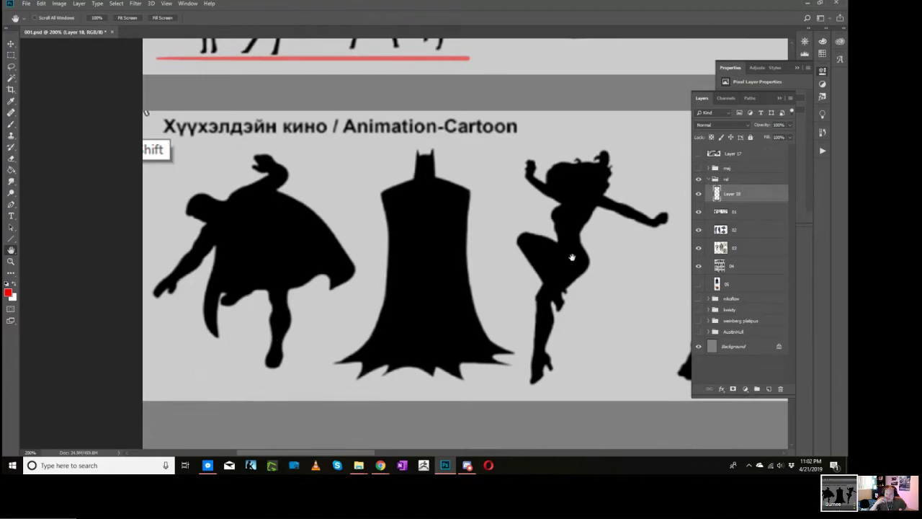
pyautogui.moveTo(607, 258); pyautogui.dragTo(180, 243)
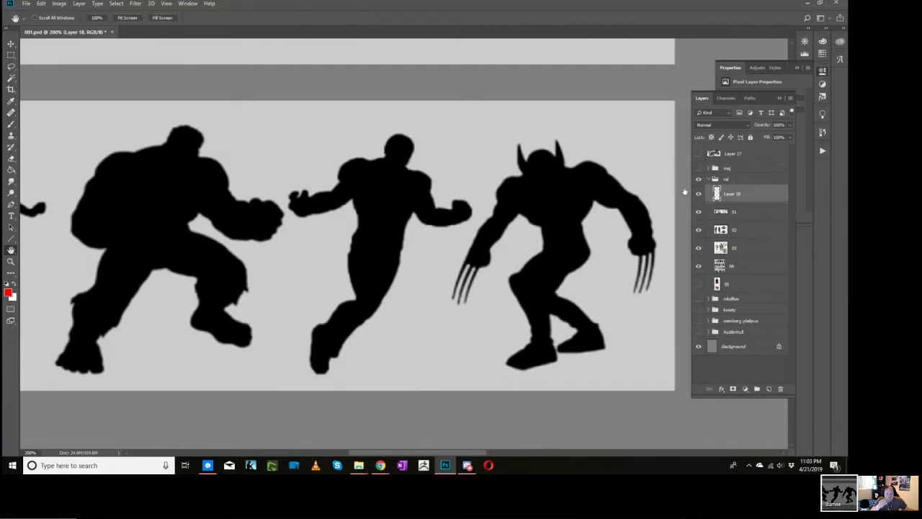
pyautogui.press('z')
pyautogui.keyDown('alt'); pyautogui.click(570, 183); pyautogui.keyUp('alt')
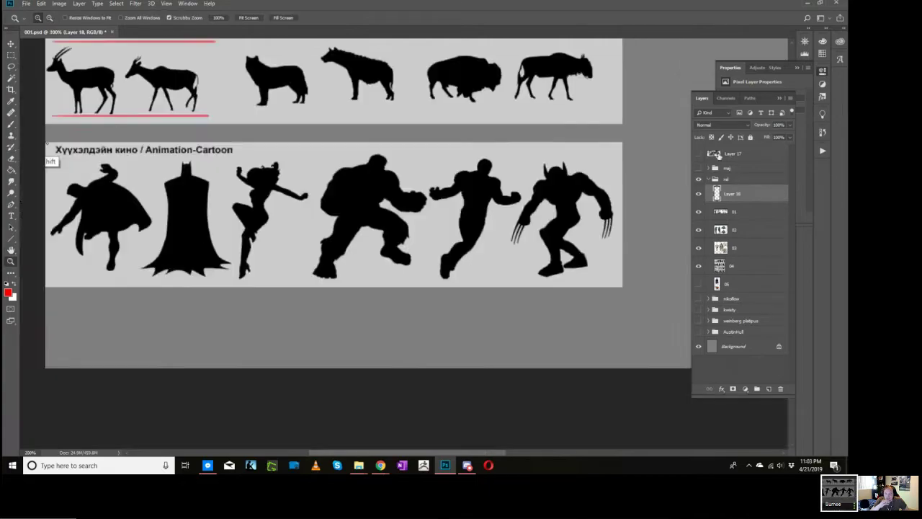
pyautogui.press('h')
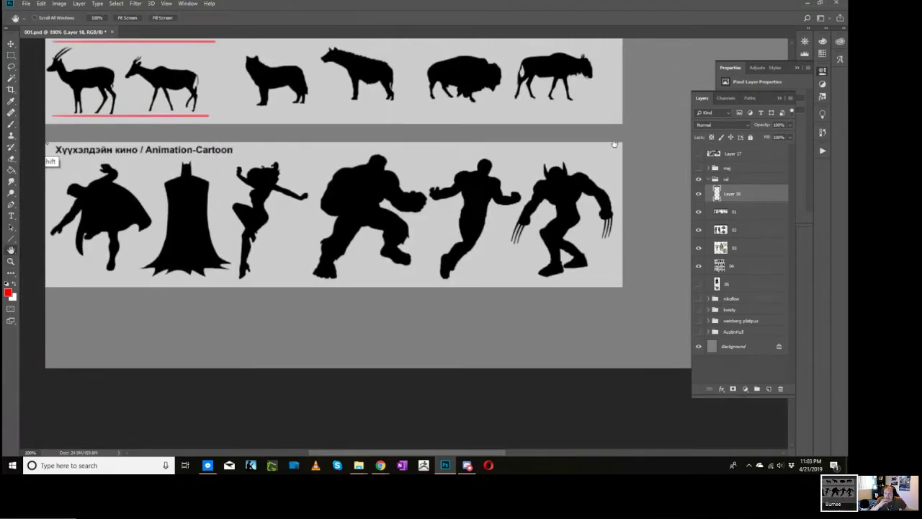
pyautogui.moveTo(614, 144); pyautogui.dragTo(517, 339)
pyautogui.moveTo(614, 87)
pyautogui.mouseDown()
pyautogui.moveTo(496, 303)
pyautogui.moveTo(339, 265)
pyautogui.mouseUp()
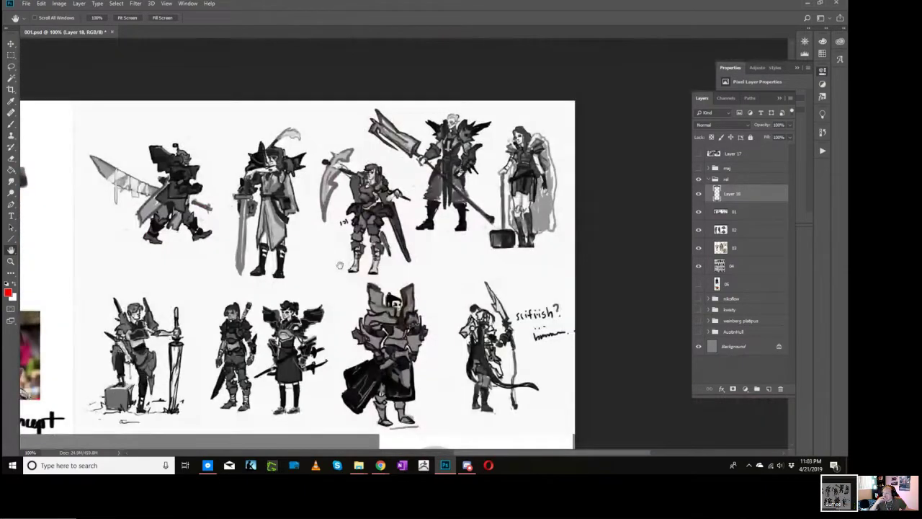
# Step: Paint the bulky high-collared knight in the lower row solid black on Layer 18 to turn it into a silhouette
pyautogui.press('z')
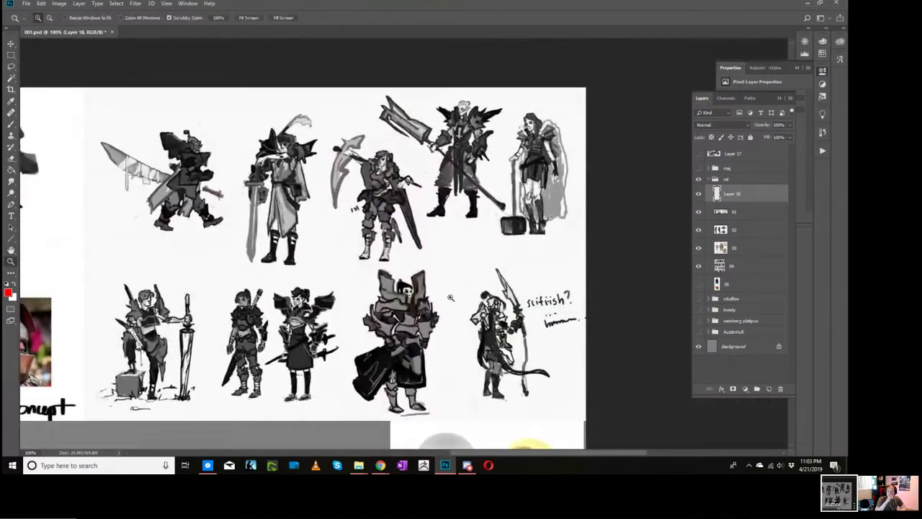
pyautogui.click(450, 297)
pyautogui.press('space')
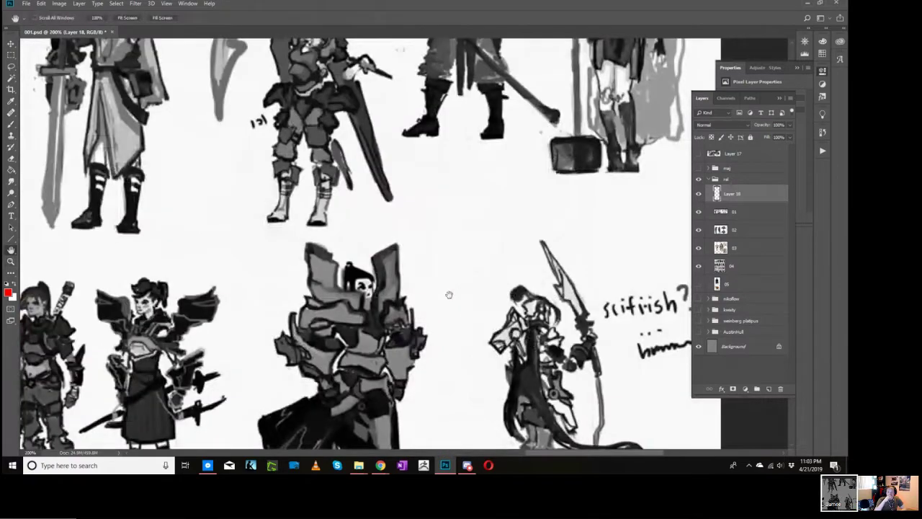
pyautogui.moveTo(448, 295)
pyautogui.mouseDown()
pyautogui.moveTo(495, 232)
pyautogui.moveTo(514, 233)
pyautogui.mouseUp()
pyautogui.press('i')
pyautogui.press('b')
pyautogui.moveTo(487, 281)
pyautogui.mouseDown()
pyautogui.moveTo(461, 297)
pyautogui.moveTo(494, 288)
pyautogui.moveTo(481, 283)
pyautogui.mouseUp()
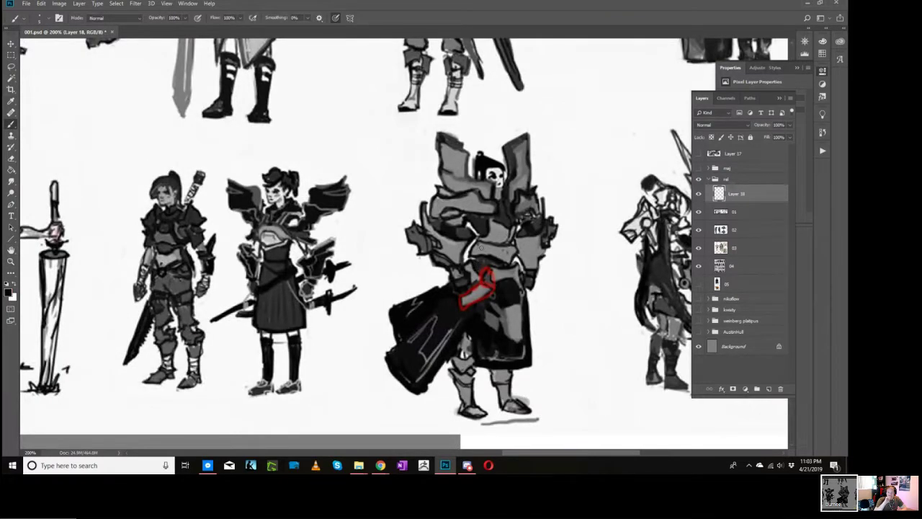
pyautogui.moveTo(453, 159)
pyautogui.mouseDown()
pyautogui.moveTo(451, 184)
pyautogui.moveTo(490, 187)
pyautogui.moveTo(491, 172)
pyautogui.moveTo(439, 212)
pyautogui.moveTo(438, 229)
pyautogui.moveTo(431, 220)
pyautogui.moveTo(448, 255)
pyautogui.moveTo(450, 216)
pyautogui.moveTo(471, 254)
pyautogui.moveTo(489, 239)
pyautogui.moveTo(489, 282)
pyautogui.moveTo(502, 299)
pyautogui.moveTo(502, 353)
pyautogui.moveTo(463, 351)
pyautogui.moveTo(471, 414)
pyautogui.moveTo(483, 414)
pyautogui.moveTo(501, 360)
pyautogui.moveTo(498, 375)
pyautogui.moveTo(512, 405)
pyautogui.moveTo(499, 243)
pyautogui.moveTo(502, 252)
pyautogui.moveTo(503, 234)
pyautogui.moveTo(507, 258)
pyautogui.moveTo(527, 223)
pyautogui.moveTo(530, 265)
pyautogui.moveTo(534, 233)
pyautogui.moveTo(522, 198)
pyautogui.moveTo(510, 211)
pyautogui.moveTo(514, 149)
pyautogui.moveTo(515, 191)
pyautogui.moveTo(495, 207)
pyautogui.moveTo(485, 196)
pyautogui.moveTo(484, 171)
pyautogui.moveTo(523, 215)
pyautogui.moveTo(484, 226)
pyautogui.mouseUp()
pyautogui.press('[')
pyautogui.press('[')
pyautogui.moveTo(534, 198)
pyautogui.mouseDown()
pyautogui.moveTo(549, 236)
pyautogui.moveTo(516, 238)
pyautogui.moveTo(520, 228)
pyautogui.moveTo(516, 249)
pyautogui.moveTo(419, 353)
pyautogui.moveTo(431, 311)
pyautogui.moveTo(422, 304)
pyautogui.moveTo(447, 294)
pyautogui.moveTo(509, 302)
pyautogui.moveTo(502, 308)
pyautogui.moveTo(521, 344)
pyautogui.moveTo(515, 359)
pyautogui.moveTo(458, 370)
pyautogui.moveTo(506, 325)
pyautogui.mouseUp()
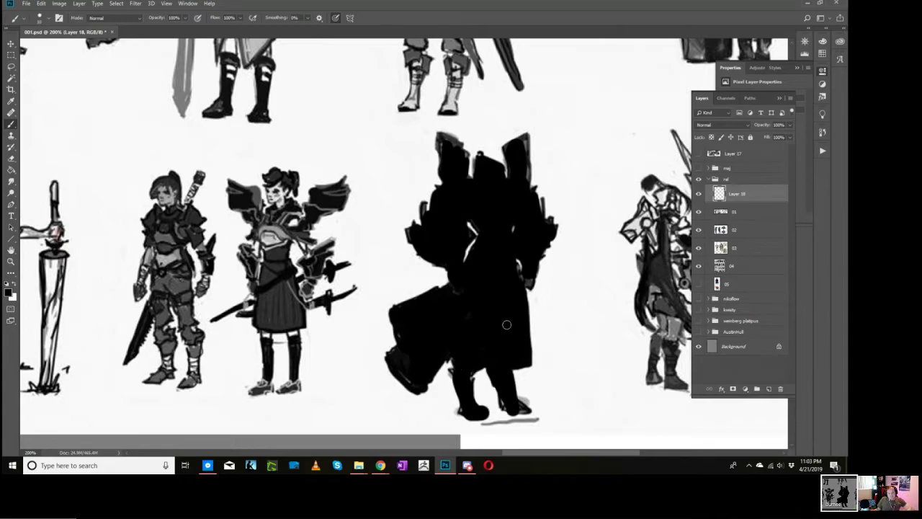
# Step: Paint the neighbouring figure with the winged shoulder armour solid black as a second silhouette
pyautogui.press('space')
pyautogui.moveTo(559, 233); pyautogui.dragTo(402, 228)
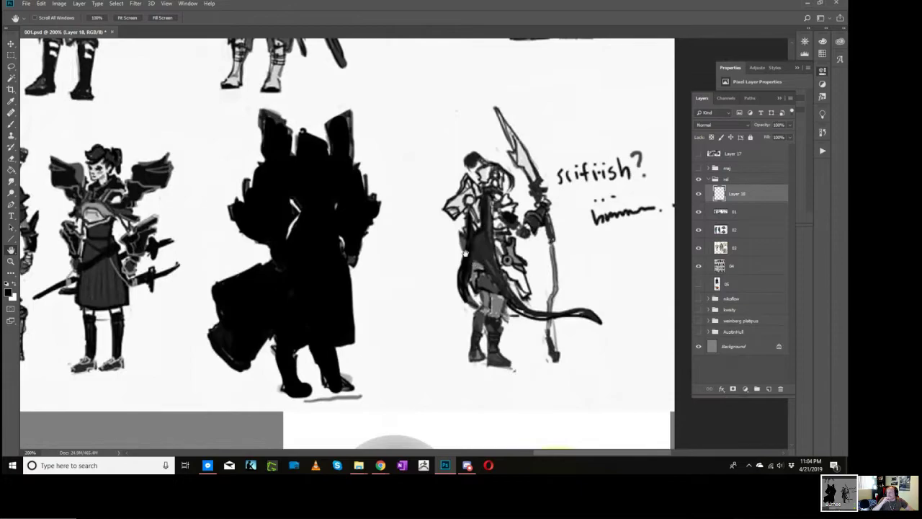
pyautogui.moveTo(465, 253); pyautogui.dragTo(677, 254)
pyautogui.moveTo(420, 248); pyautogui.dragTo(622, 275)
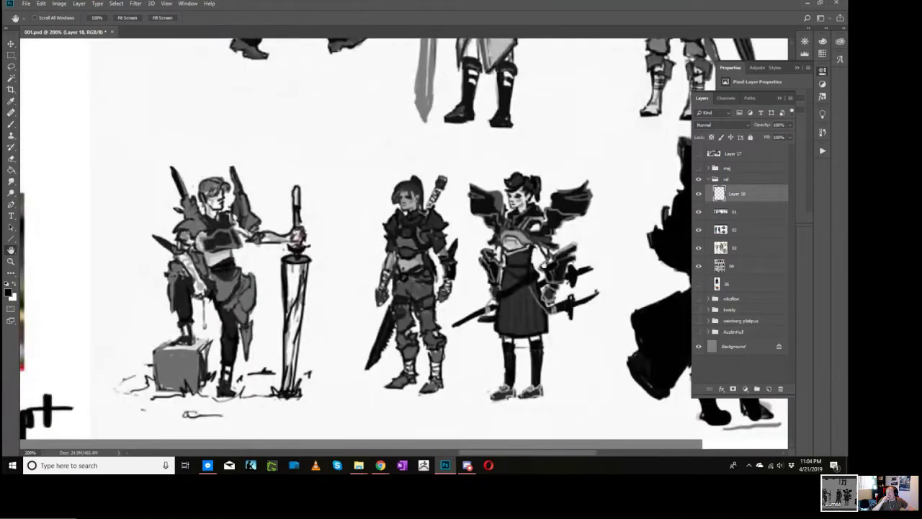
pyautogui.moveTo(544, 264)
pyautogui.mouseDown()
pyautogui.moveTo(506, 238)
pyautogui.moveTo(529, 226)
pyautogui.mouseUp()
pyautogui.press('b')
pyautogui.moveTo(495, 171)
pyautogui.mouseDown()
pyautogui.moveTo(475, 176)
pyautogui.moveTo(479, 186)
pyautogui.moveTo(501, 166)
pyautogui.moveTo(457, 186)
pyautogui.moveTo(431, 154)
pyautogui.moveTo(428, 220)
pyautogui.moveTo(441, 216)
pyautogui.moveTo(411, 229)
pyautogui.moveTo(415, 246)
pyautogui.moveTo(415, 185)
pyautogui.moveTo(412, 202)
pyautogui.moveTo(403, 164)
pyautogui.mouseUp()
pyautogui.moveTo(471, 181)
pyautogui.mouseDown()
pyautogui.moveTo(457, 198)
pyautogui.moveTo(470, 228)
pyautogui.moveTo(459, 192)
pyautogui.moveTo(455, 209)
pyautogui.moveTo(430, 184)
pyautogui.moveTo(460, 186)
pyautogui.moveTo(484, 236)
pyautogui.moveTo(481, 227)
pyautogui.moveTo(460, 287)
pyautogui.moveTo(453, 242)
pyautogui.moveTo(452, 294)
pyautogui.moveTo(426, 243)
pyautogui.moveTo(433, 298)
pyautogui.mouseUp()
pyautogui.moveTo(446, 293)
pyautogui.mouseDown()
pyautogui.moveTo(459, 299)
pyautogui.moveTo(456, 352)
pyautogui.mouseUp()
pyautogui.moveTo(427, 305)
pyautogui.mouseDown()
pyautogui.moveTo(427, 364)
pyautogui.moveTo(454, 352)
pyautogui.mouseUp()
pyautogui.moveTo(480, 256); pyautogui.dragTo(472, 272)
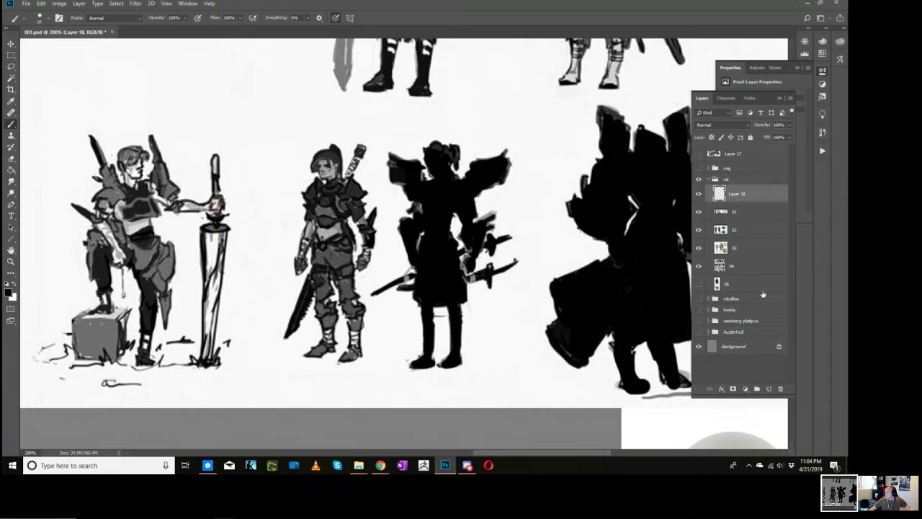
# Step: Compare the winged figure's upper body with its legs using a ff0000 rectangle on a temporary layer, and delete that layer
pyautogui.click(769, 389)
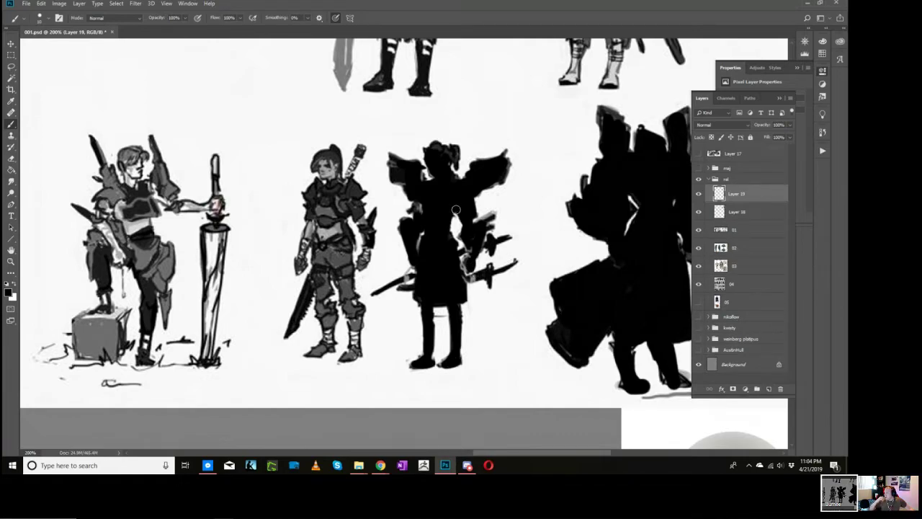
pyautogui.press('m')
pyautogui.moveTo(378, 131); pyautogui.dragTo(527, 255)
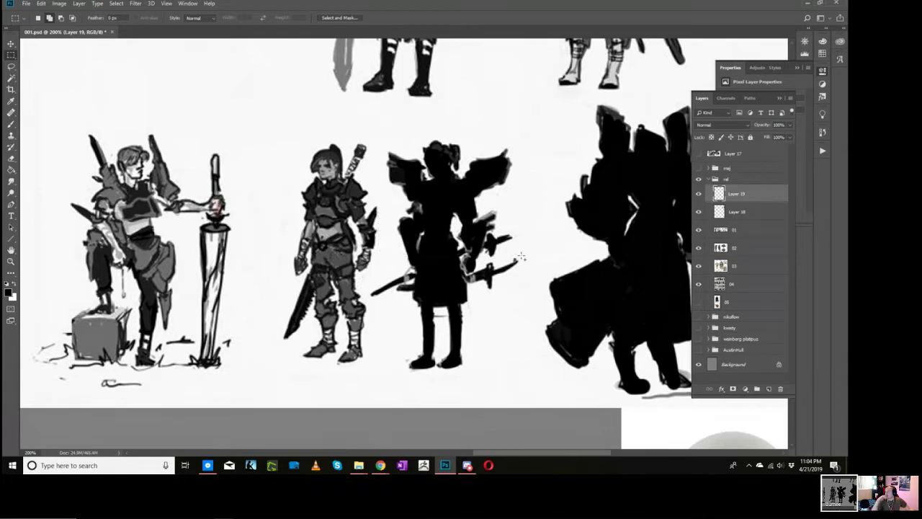
pyautogui.click(9, 292)
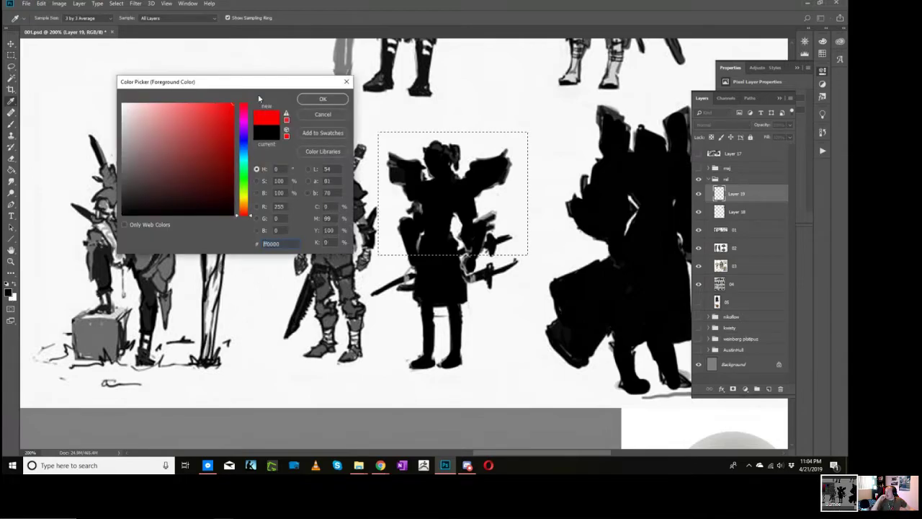
pyautogui.click(311, 100)
pyautogui.hotkey('alt', 'BackSpace')
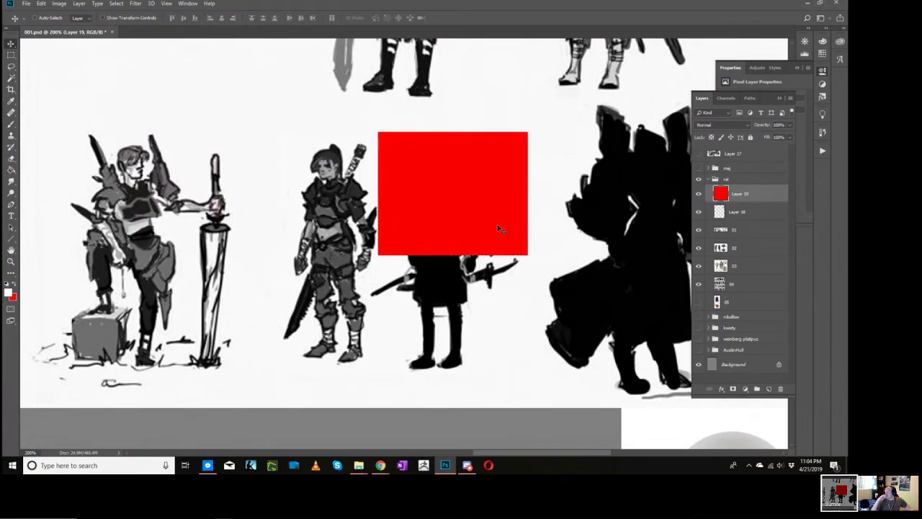
pyautogui.moveTo(488, 209); pyautogui.dragTo(475, 311)
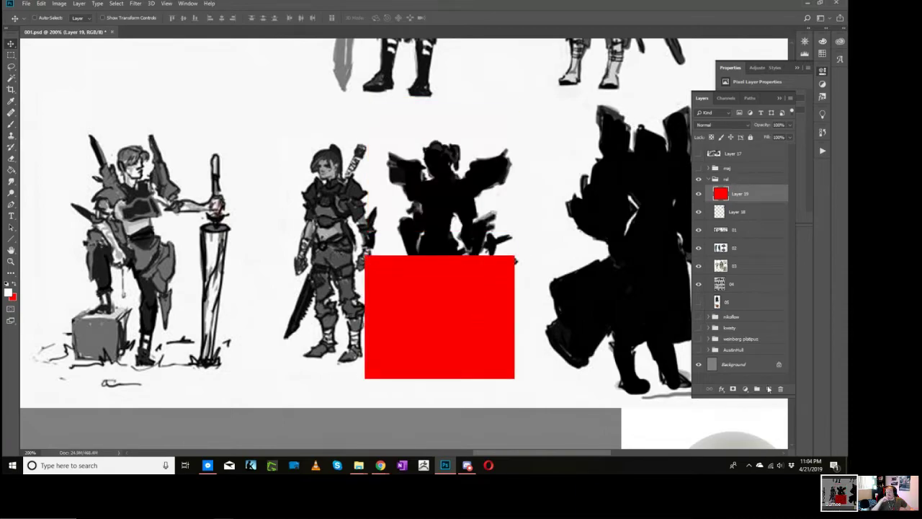
pyautogui.click(780, 389)
# Step: Sample black from the winged silhouette and broaden its lower legs and boots into flared, heavier shapes
pyautogui.press('i')
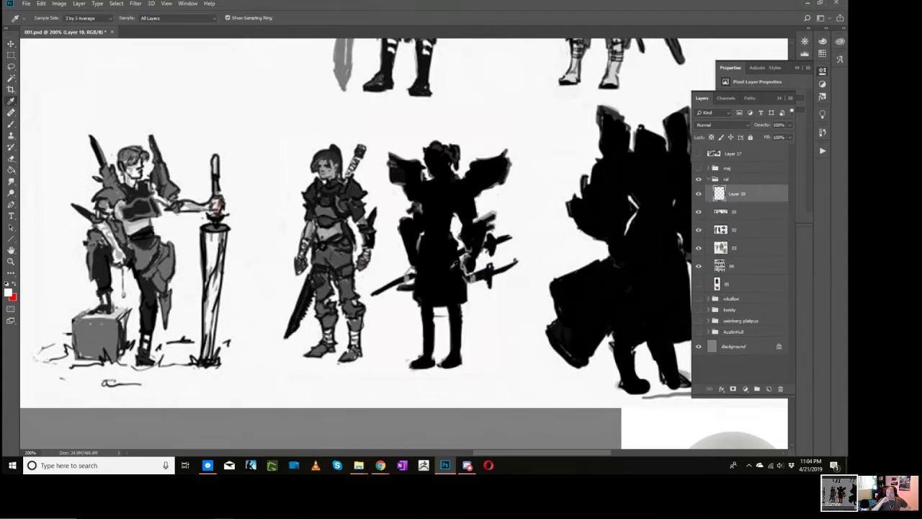
pyautogui.click(453, 267)
pyautogui.press('b')
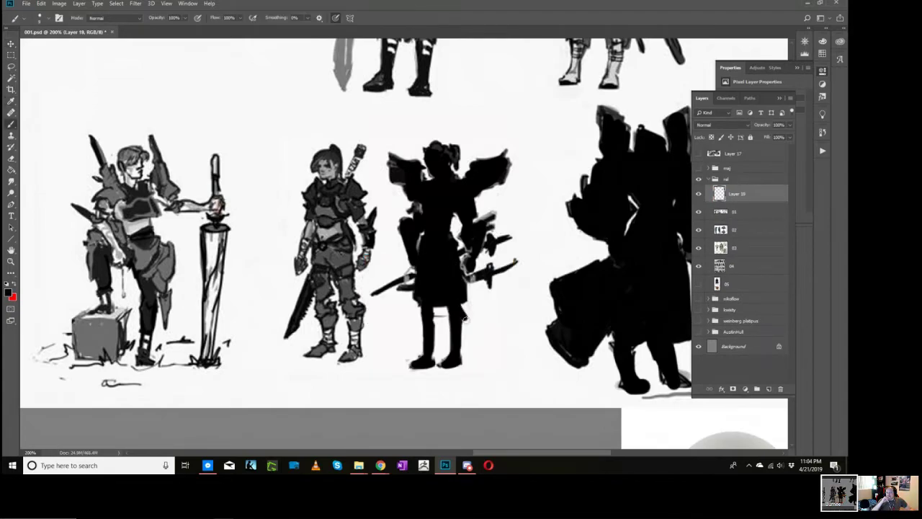
pyautogui.moveTo(464, 317)
pyautogui.mouseDown()
pyautogui.moveTo(469, 314)
pyautogui.moveTo(467, 362)
pyautogui.moveTo(457, 367)
pyautogui.moveTo(431, 309)
pyautogui.moveTo(433, 349)
pyautogui.moveTo(435, 321)
pyautogui.moveTo(421, 313)
pyautogui.moveTo(425, 350)
pyautogui.moveTo(408, 365)
pyautogui.moveTo(464, 365)
pyautogui.mouseUp()
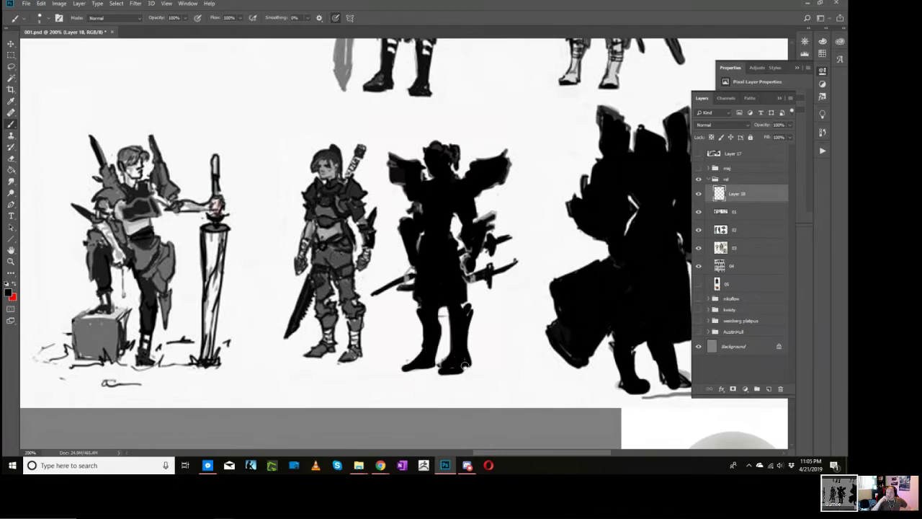
# Step: Reshape the winged silhouette in black with pointed hair, a fuller body and feather-like tips on the shoulder wings
pyautogui.moveTo(461, 276)
pyautogui.mouseDown()
pyautogui.moveTo(453, 236)
pyautogui.moveTo(464, 174)
pyautogui.moveTo(462, 142)
pyautogui.mouseUp()
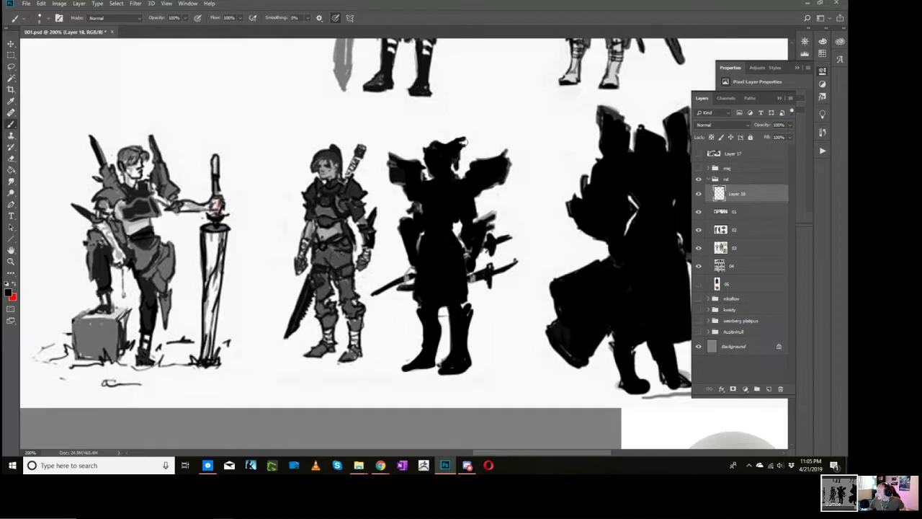
pyautogui.moveTo(464, 142)
pyautogui.mouseDown()
pyautogui.moveTo(445, 143)
pyautogui.moveTo(396, 174)
pyautogui.mouseUp()
pyautogui.moveTo(488, 181)
pyautogui.mouseDown()
pyautogui.moveTo(508, 171)
pyautogui.moveTo(512, 154)
pyautogui.mouseUp()
pyautogui.moveTo(473, 198); pyautogui.dragTo(462, 307)
pyautogui.moveTo(427, 333)
pyautogui.mouseDown()
pyautogui.moveTo(421, 366)
pyautogui.moveTo(429, 365)
pyautogui.moveTo(410, 369)
pyautogui.moveTo(427, 366)
pyautogui.moveTo(433, 352)
pyautogui.moveTo(456, 365)
pyautogui.mouseUp()
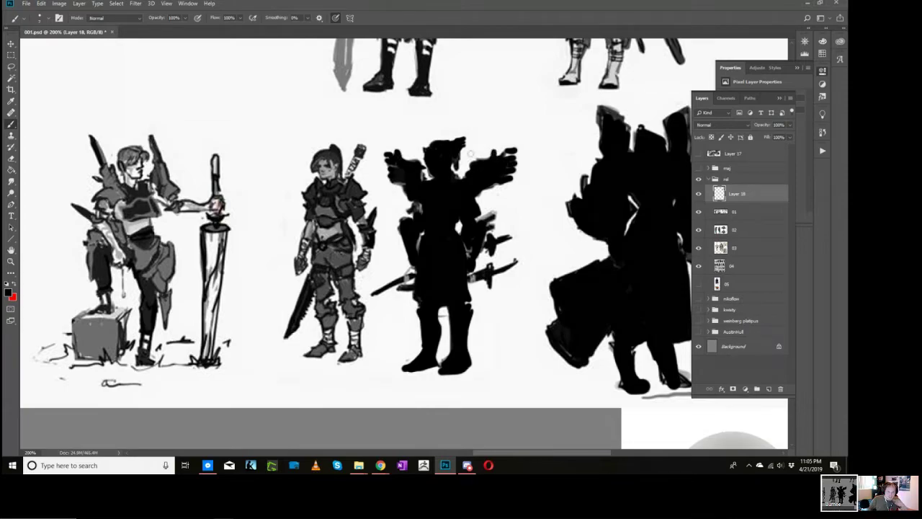
# Step: Draw white contour lines inside the bulky knight's silhouette for the face, neckline, shoulder plates and arm armour
pyautogui.press('z')
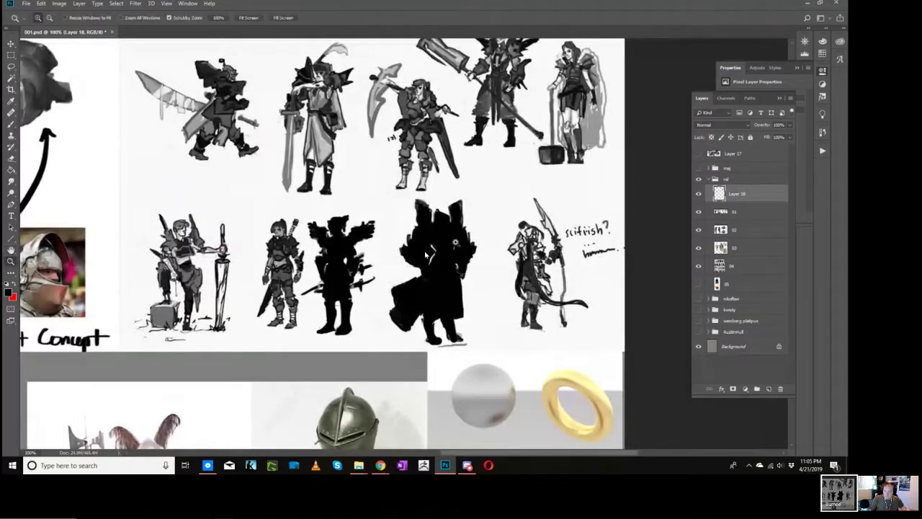
pyautogui.click(425, 254)
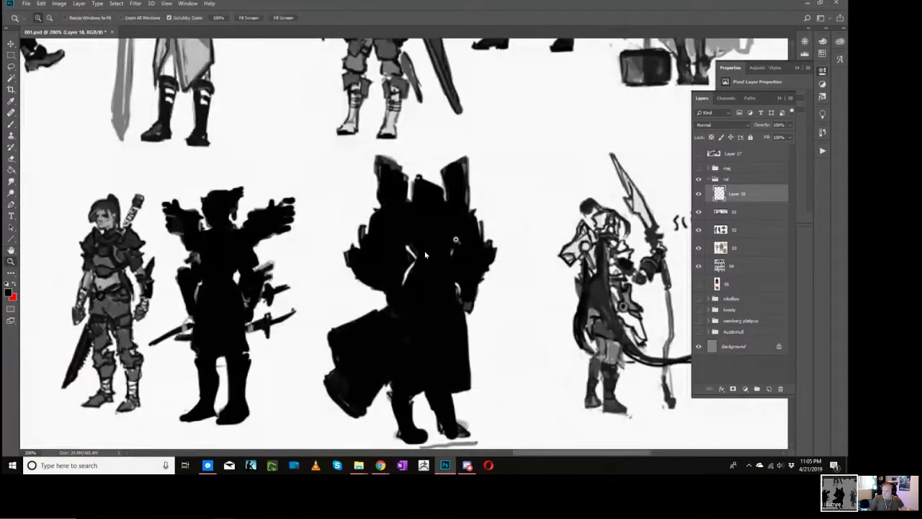
pyautogui.press('space')
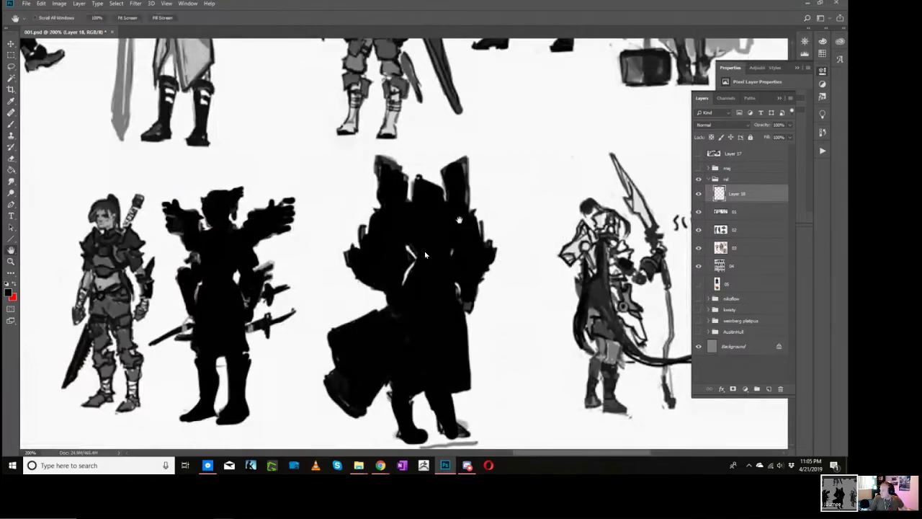
pyautogui.moveTo(454, 86); pyautogui.dragTo(452, 317)
pyautogui.scroll(-4, 425, 253)
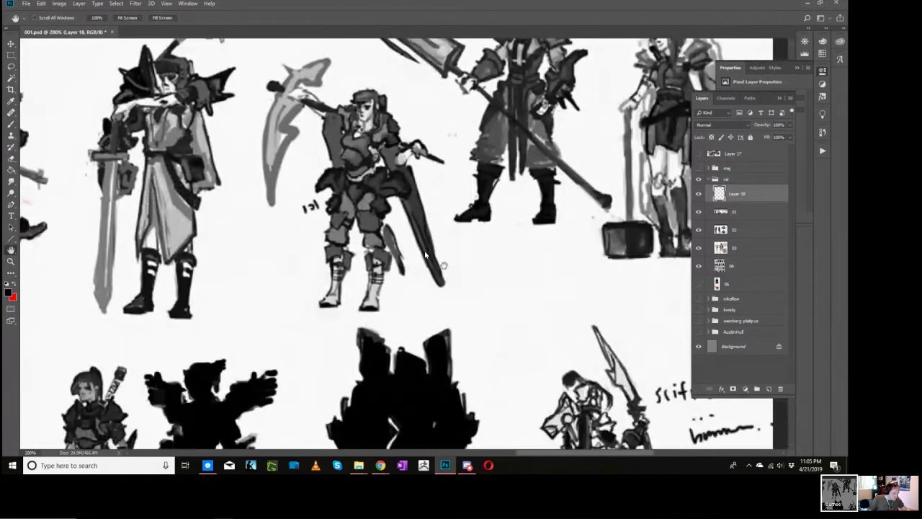
pyautogui.press('b')
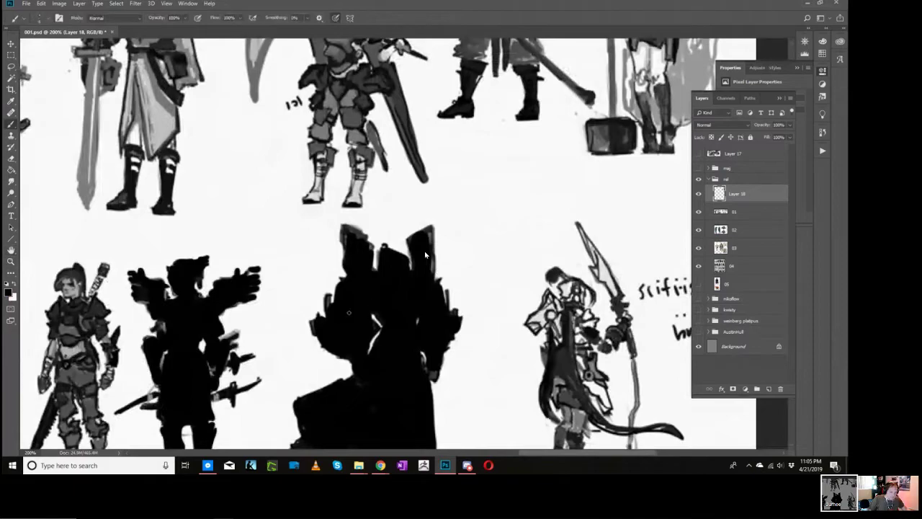
pyautogui.press('x')
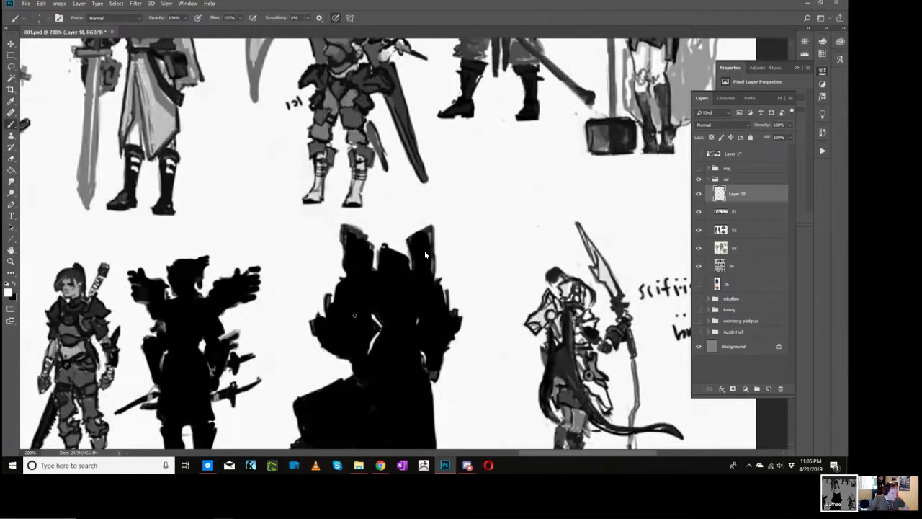
pyautogui.moveTo(335, 299); pyautogui.dragTo(381, 330)
pyautogui.moveTo(324, 314); pyautogui.dragTo(370, 350)
pyautogui.moveTo(362, 309)
pyautogui.mouseDown()
pyautogui.moveTo(351, 282)
pyautogui.moveTo(382, 282)
pyautogui.moveTo(383, 295)
pyautogui.moveTo(402, 304)
pyautogui.moveTo(413, 298)
pyautogui.moveTo(399, 282)
pyautogui.moveTo(411, 273)
pyautogui.moveTo(396, 267)
pyautogui.moveTo(429, 283)
pyautogui.moveTo(427, 271)
pyautogui.moveTo(419, 278)
pyautogui.moveTo(445, 304)
pyautogui.moveTo(426, 310)
pyautogui.moveTo(419, 288)
pyautogui.moveTo(428, 312)
pyautogui.moveTo(428, 342)
pyautogui.mouseUp()
pyautogui.moveTo(433, 307)
pyautogui.mouseDown()
pyautogui.moveTo(453, 330)
pyautogui.moveTo(442, 364)
pyautogui.moveTo(437, 323)
pyautogui.mouseUp()
pyautogui.moveTo(429, 270); pyautogui.dragTo(428, 285)
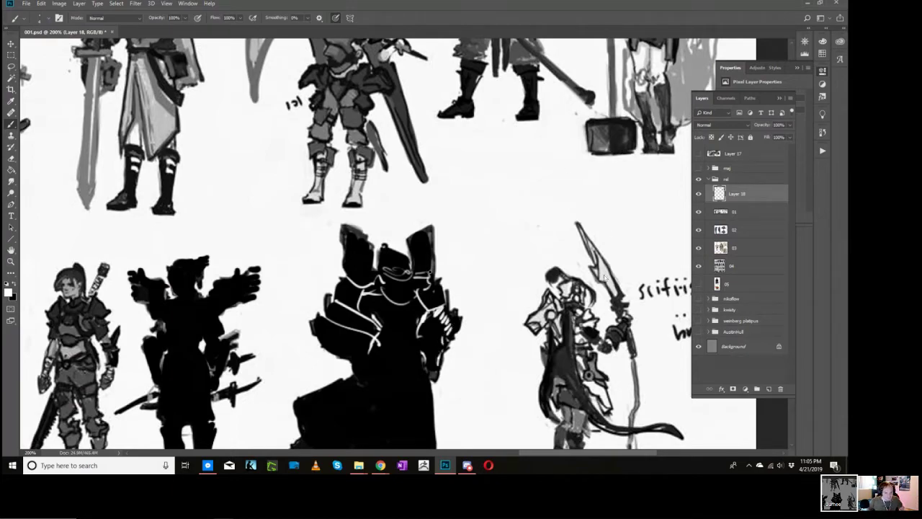
# Step: Add long white flow lines from the bulky knight's tall collar down through the torso to the waist and cloak
pyautogui.moveTo(425, 237); pyautogui.dragTo(426, 304)
pyautogui.moveTo(353, 251); pyautogui.dragTo(393, 372)
pyautogui.moveTo(393, 321); pyautogui.dragTo(398, 410)
pyautogui.moveTo(389, 306)
pyautogui.mouseDown()
pyautogui.moveTo(405, 403)
pyautogui.moveTo(408, 382)
pyautogui.mouseUp()
pyautogui.moveTo(395, 346); pyautogui.dragTo(412, 421)
pyautogui.moveTo(416, 295); pyautogui.dragTo(421, 413)
pyautogui.moveTo(377, 296); pyautogui.dragTo(421, 356)
pyautogui.moveTo(344, 317); pyautogui.dragTo(379, 448)
pyautogui.moveTo(382, 422); pyautogui.dragTo(370, 448)
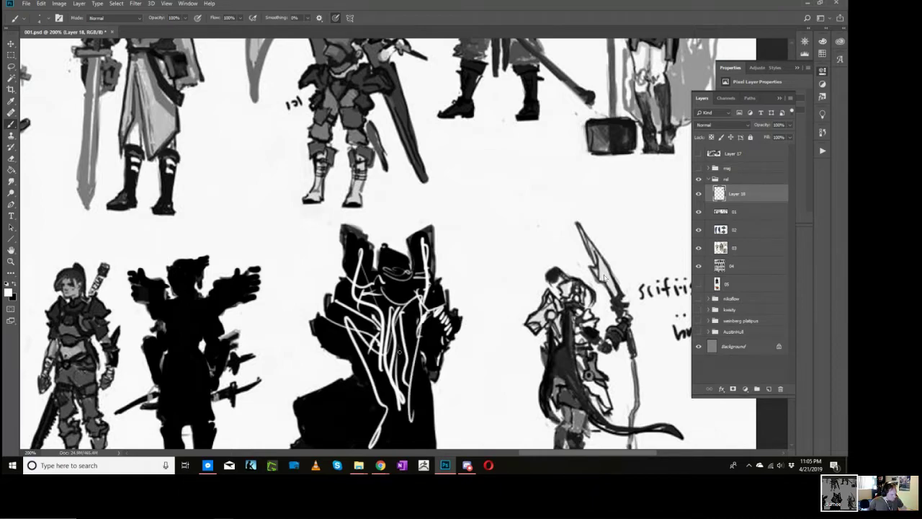
# Step: Try out more long white flow lines across the lower part of the bulky knight's cloak
pyautogui.press('space')
pyautogui.moveTo(426, 443); pyautogui.dragTo(421, 313)
pyautogui.moveTo(362, 248); pyautogui.dragTo(351, 289)
pyautogui.moveTo(360, 250); pyautogui.dragTo(314, 322)
pyautogui.moveTo(375, 297); pyautogui.dragTo(363, 336)
pyautogui.moveTo(380, 292); pyautogui.dragTo(377, 320)
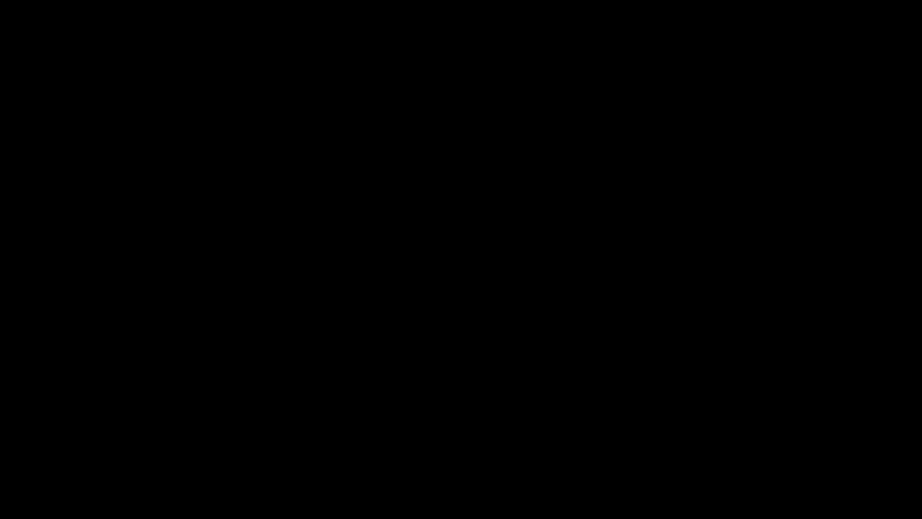
# Step: Draw white ribbed lines over the bulky knight's bent forearm and glove, and straight vertical lines down the front of the torso
pyautogui.moveTo(371, 218)
pyautogui.mouseDown()
pyautogui.moveTo(363, 231)
pyautogui.moveTo(345, 232)
pyautogui.mouseUp()
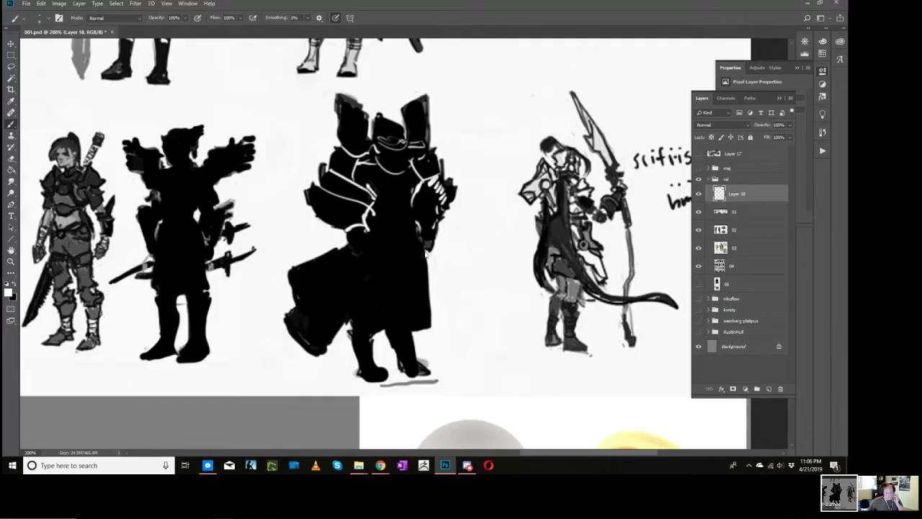
pyautogui.moveTo(361, 202)
pyautogui.mouseDown()
pyautogui.moveTo(350, 238)
pyautogui.moveTo(341, 214)
pyautogui.moveTo(347, 227)
pyautogui.mouseUp()
pyautogui.moveTo(350, 214); pyautogui.dragTo(336, 229)
pyautogui.moveTo(335, 195); pyautogui.dragTo(327, 207)
pyautogui.moveTo(381, 184); pyautogui.dragTo(377, 190)
pyautogui.moveTo(380, 199)
pyautogui.mouseDown()
pyautogui.moveTo(376, 226)
pyautogui.moveTo(365, 207)
pyautogui.mouseUp()
pyautogui.moveTo(361, 186); pyautogui.dragTo(353, 198)
pyautogui.moveTo(350, 180); pyautogui.dragTo(345, 196)
pyautogui.moveTo(393, 172)
pyautogui.mouseDown()
pyautogui.moveTo(386, 195)
pyautogui.moveTo(397, 266)
pyautogui.moveTo(400, 228)
pyautogui.mouseUp()
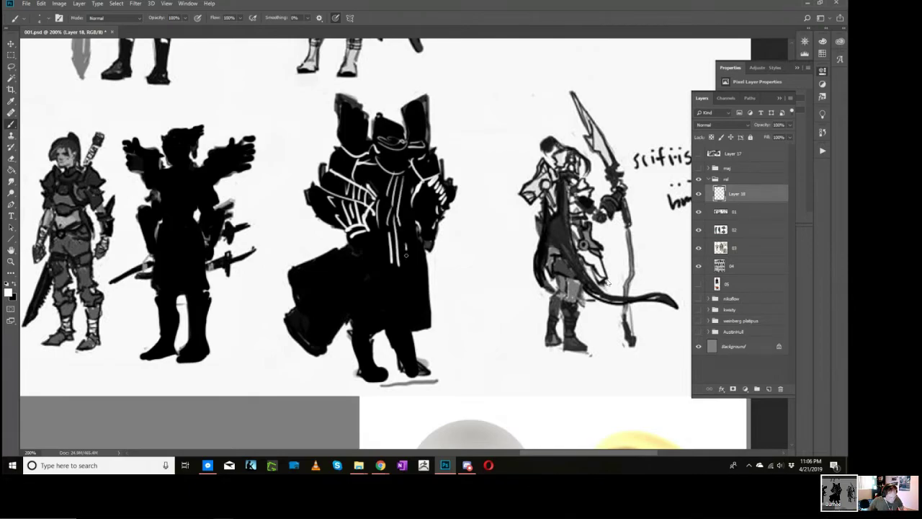
pyautogui.moveTo(408, 174); pyautogui.dragTo(406, 192)
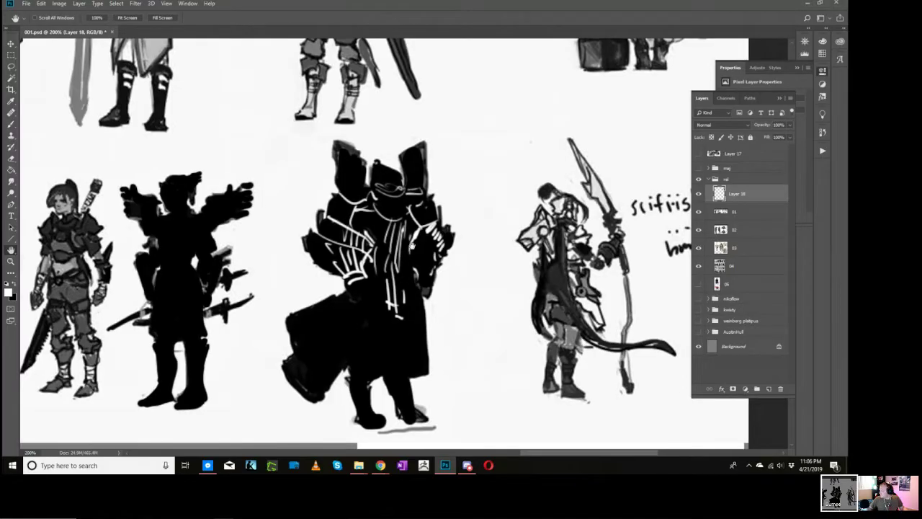
# Step: Sample dark grey from the top-row knight with the long polearm and paint the weapon's broad blade and shaft flat
pyautogui.scroll(3, 419, 219)
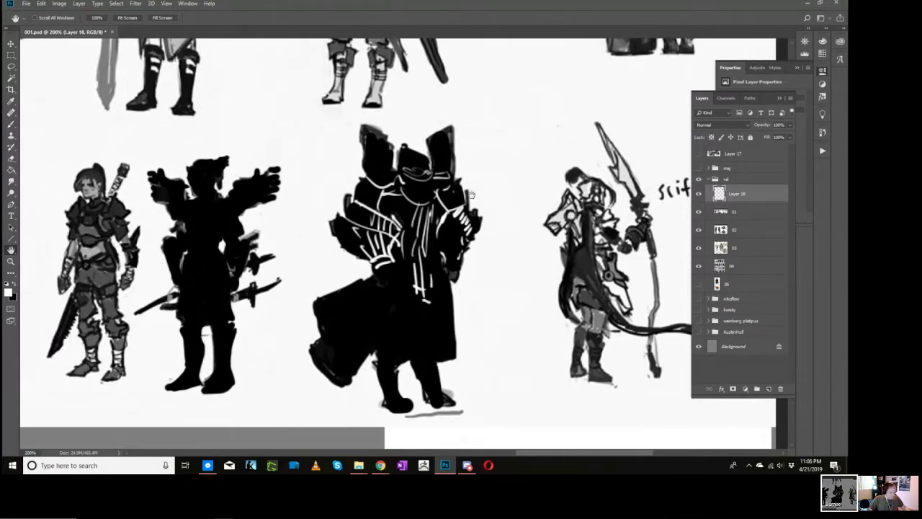
pyautogui.scroll(5, 463, 259)
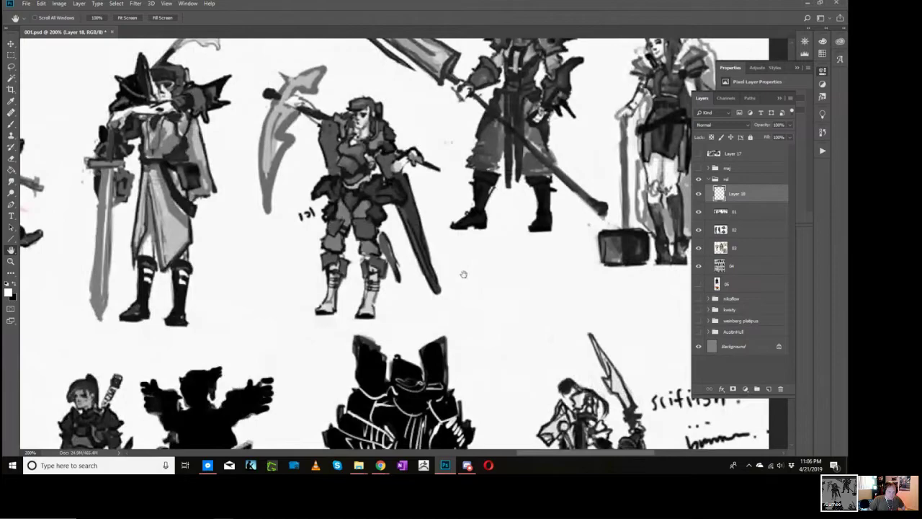
pyautogui.scroll(2, 455, 245)
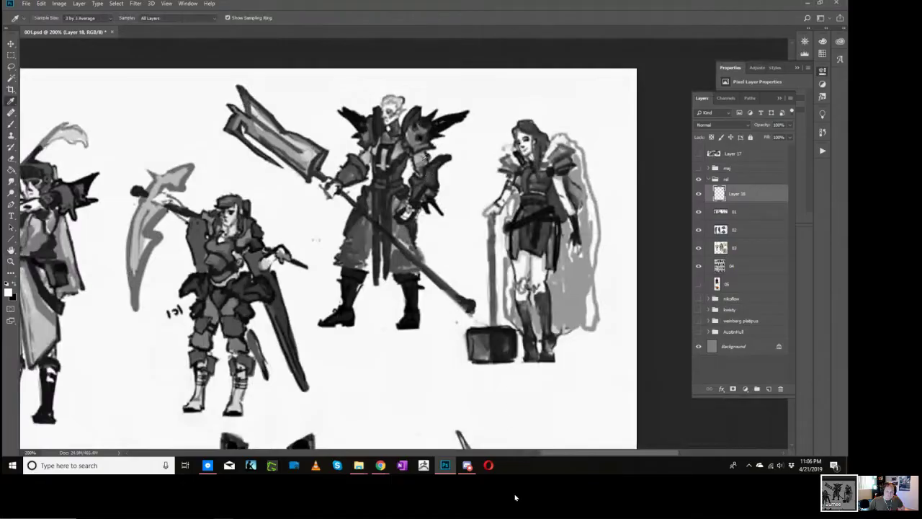
pyautogui.click(423, 155)
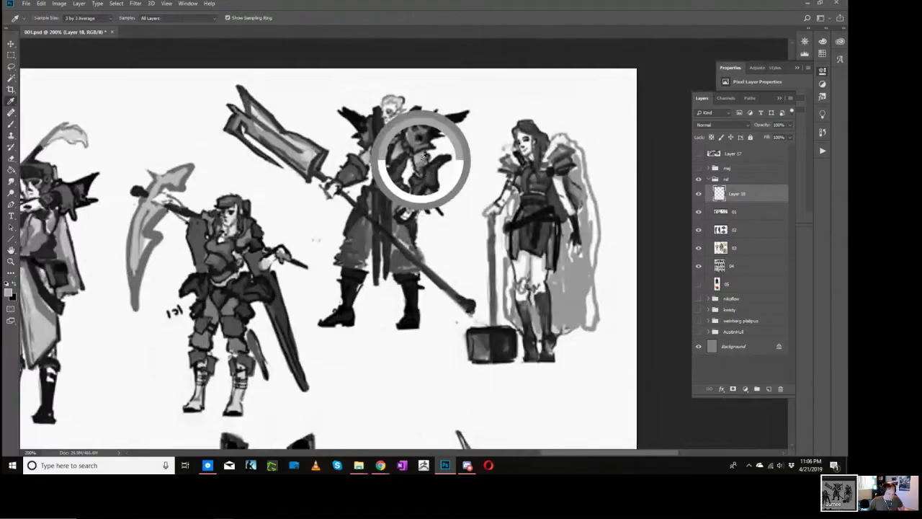
pyautogui.keyDown('alt'); pyautogui.click(309, 149); pyautogui.keyUp('alt')
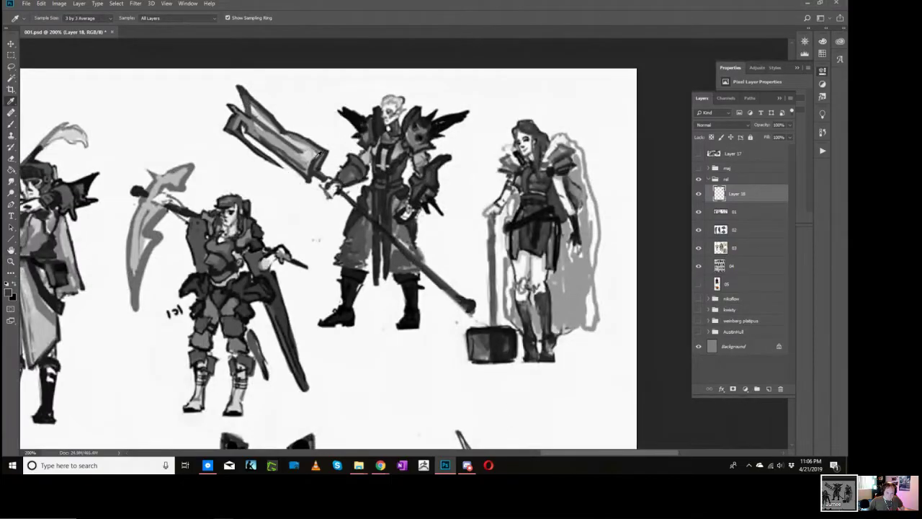
pyautogui.moveTo(247, 98)
pyautogui.mouseDown()
pyautogui.moveTo(318, 161)
pyautogui.moveTo(299, 140)
pyautogui.moveTo(310, 174)
pyautogui.moveTo(241, 116)
pyautogui.moveTo(233, 128)
pyautogui.moveTo(248, 142)
pyautogui.moveTo(238, 113)
pyautogui.mouseUp()
pyautogui.moveTo(321, 157)
pyautogui.mouseDown()
pyautogui.moveTo(293, 159)
pyautogui.moveTo(305, 177)
pyautogui.moveTo(350, 193)
pyautogui.moveTo(465, 304)
pyautogui.mouseUp()
# Step: Simplify the polearm knight's trousers, waist, gauntlets and shoulder armour into flat dark grey shapes
pyautogui.moveTo(368, 235); pyautogui.dragTo(357, 273)
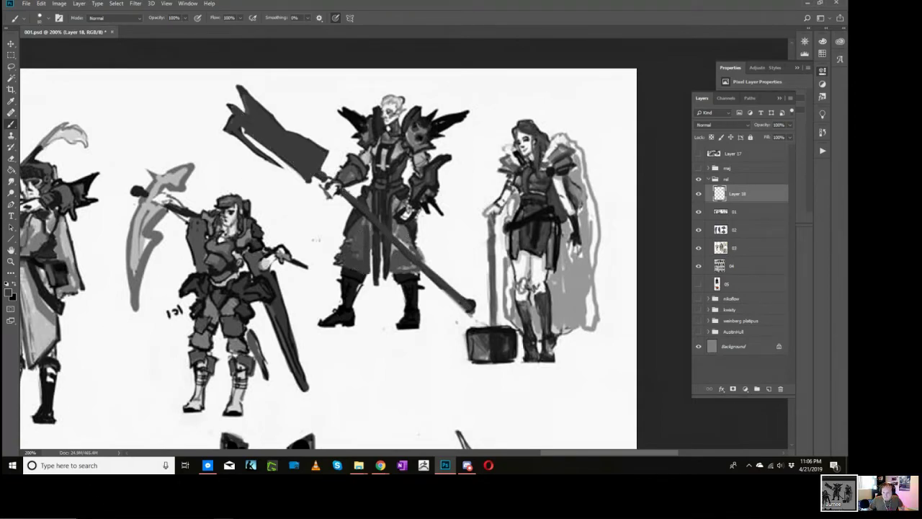
pyautogui.moveTo(358, 229)
pyautogui.mouseDown()
pyautogui.moveTo(353, 258)
pyautogui.moveTo(369, 237)
pyautogui.moveTo(370, 274)
pyautogui.mouseUp()
pyautogui.moveTo(396, 245)
pyautogui.mouseDown()
pyautogui.moveTo(395, 267)
pyautogui.moveTo(411, 275)
pyautogui.mouseUp()
pyautogui.moveTo(409, 223); pyautogui.dragTo(401, 248)
pyautogui.moveTo(398, 196)
pyautogui.mouseDown()
pyautogui.moveTo(408, 244)
pyautogui.moveTo(398, 194)
pyautogui.moveTo(369, 200)
pyautogui.mouseUp()
pyautogui.moveTo(356, 162)
pyautogui.mouseDown()
pyautogui.moveTo(343, 182)
pyautogui.moveTo(353, 161)
pyautogui.mouseUp()
pyautogui.moveTo(425, 170)
pyautogui.mouseDown()
pyautogui.moveTo(417, 190)
pyautogui.moveTo(428, 183)
pyautogui.mouseUp()
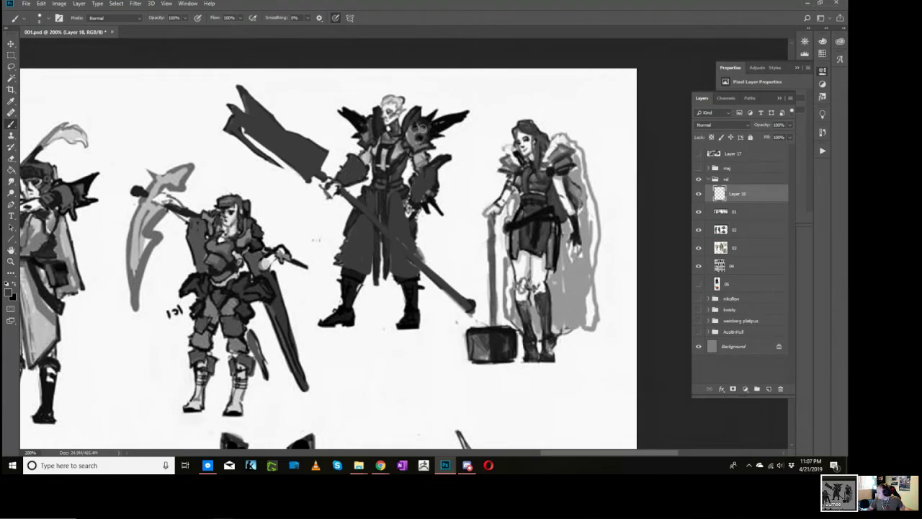
pyautogui.moveTo(423, 128)
pyautogui.mouseDown()
pyautogui.moveTo(412, 133)
pyautogui.moveTo(423, 144)
pyautogui.moveTo(432, 125)
pyautogui.mouseUp()
pyautogui.moveTo(374, 132)
pyautogui.mouseDown()
pyautogui.moveTo(361, 125)
pyautogui.moveTo(363, 138)
pyautogui.mouseUp()
# Step: Sample the polearm knight's pale head tone, blank out the face, and add white crosses on the blade, chest and both trouser legs
pyautogui.press('super+e')
pyautogui.press('i')
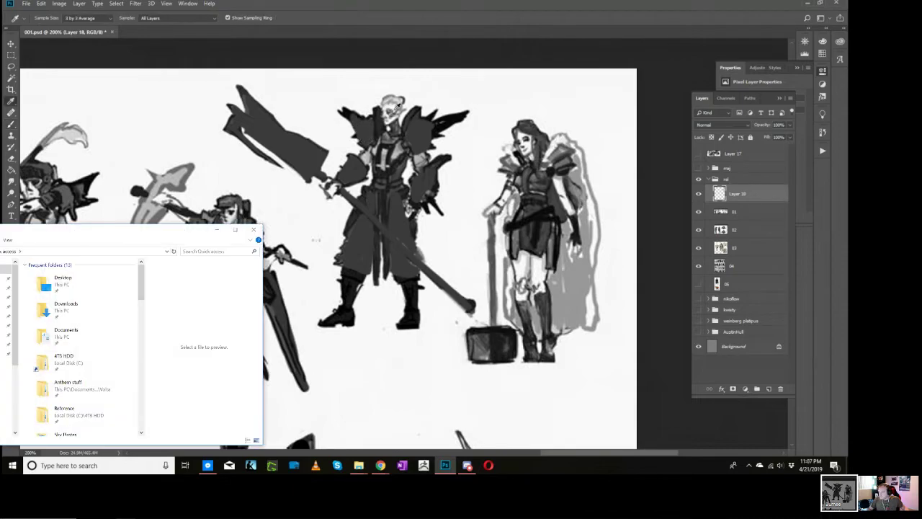
pyautogui.click(394, 105)
pyautogui.press('b')
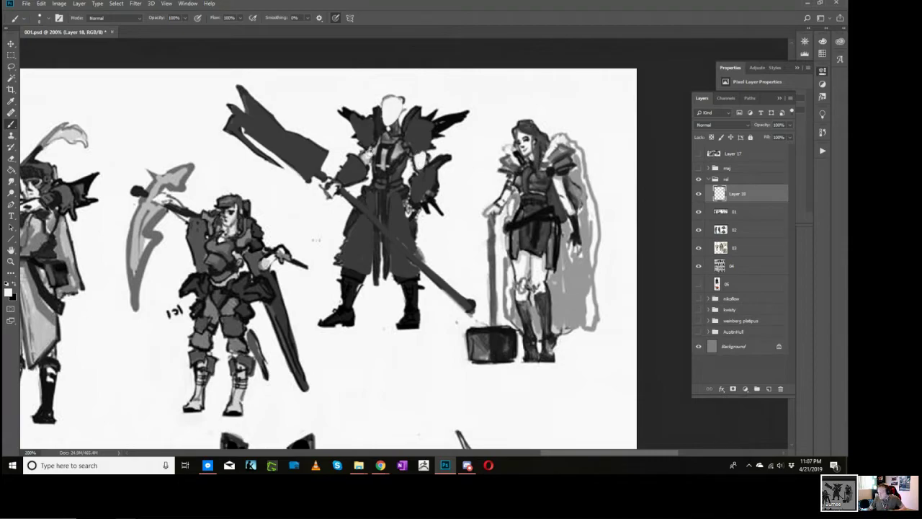
pyautogui.moveTo(254, 117)
pyautogui.mouseDown()
pyautogui.moveTo(284, 143)
pyautogui.moveTo(270, 118)
pyautogui.mouseUp()
pyautogui.moveTo(383, 143); pyautogui.dragTo(382, 180)
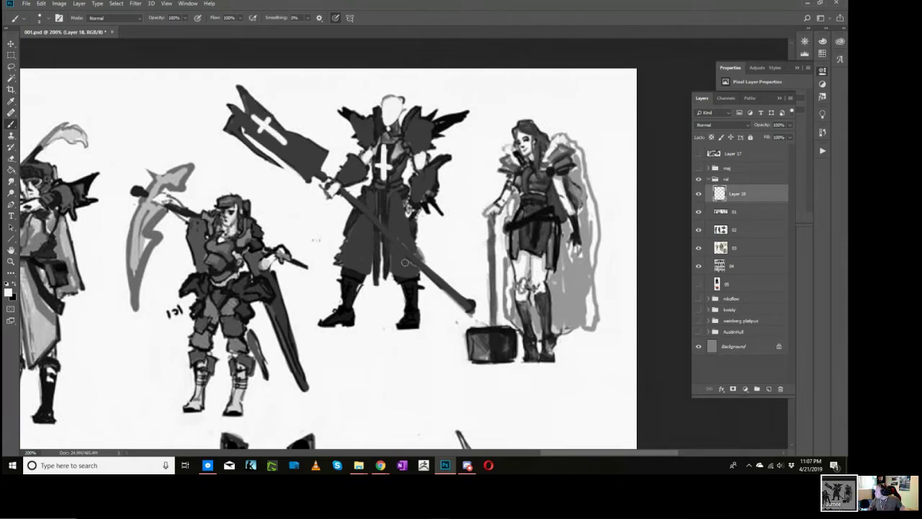
pyautogui.moveTo(405, 260)
pyautogui.mouseDown()
pyautogui.moveTo(406, 278)
pyautogui.moveTo(414, 267)
pyautogui.mouseUp()
pyautogui.moveTo(349, 245); pyautogui.dragTo(350, 264)
pyautogui.moveTo(343, 255); pyautogui.dragTo(358, 254)
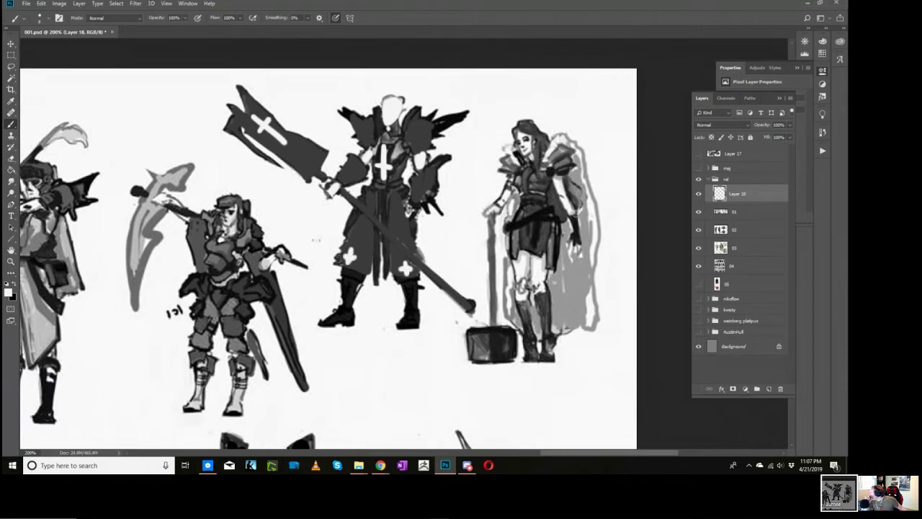
# Step: Compare the polearm knight with and without the Layer 18 paint-over
pyautogui.click(698, 195)
pyautogui.click(698, 195)
pyautogui.click(697, 194)
pyautogui.click(698, 194)
pyautogui.click(698, 194)
pyautogui.click(698, 194)
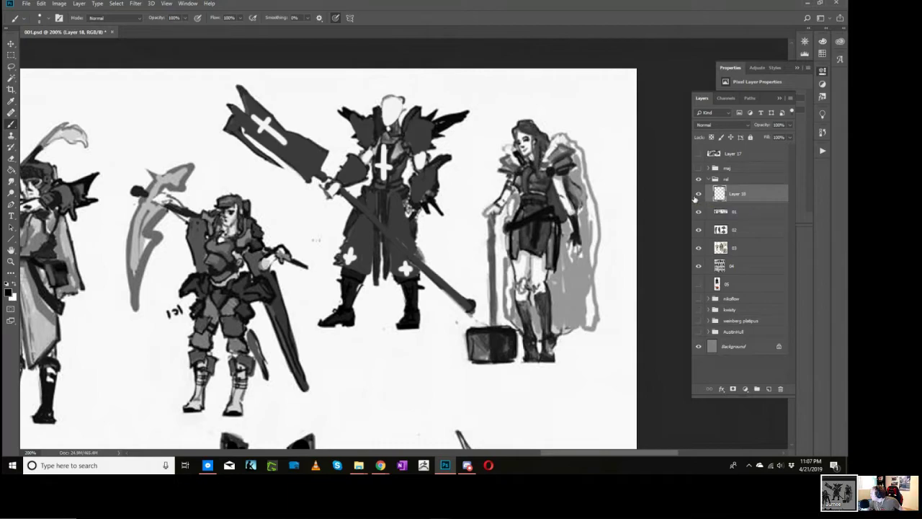
# Step: Examine the black silhouette reference of standing and elderly people beside the knight sketches
pyautogui.press('space')
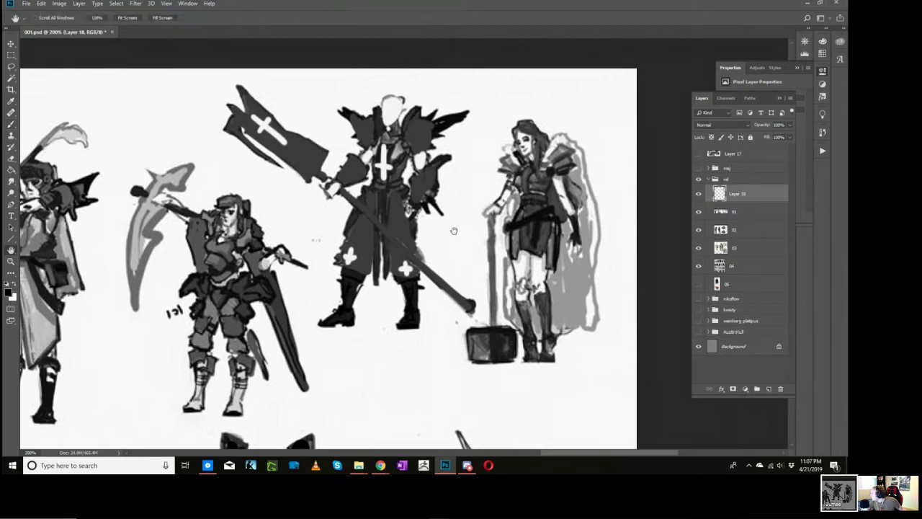
pyautogui.moveTo(460, 256)
pyautogui.mouseDown()
pyautogui.moveTo(457, 178)
pyautogui.moveTo(464, 246)
pyautogui.mouseUp()
pyautogui.moveTo(288, 324); pyautogui.dragTo(602, 103)
pyautogui.moveTo(216, 346); pyautogui.dragTo(463, 177)
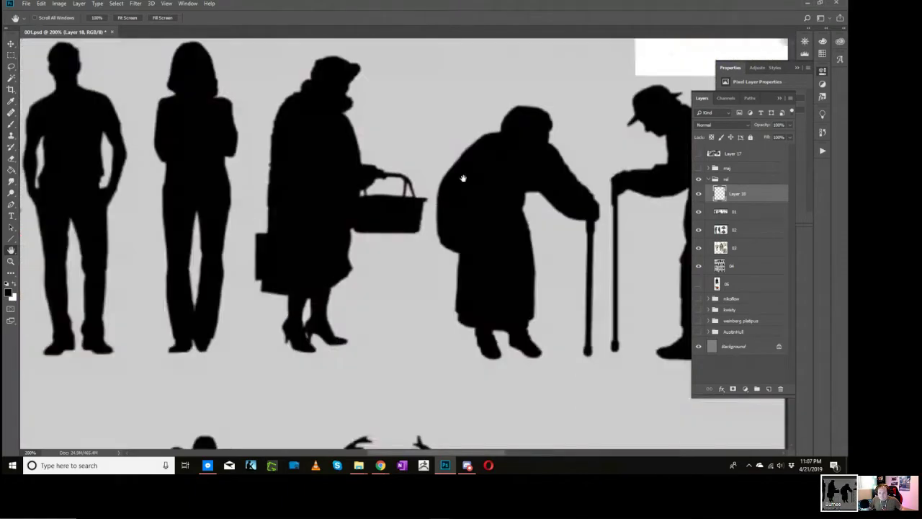
pyautogui.moveTo(375, 329); pyautogui.dragTo(452, 305)
pyautogui.moveTo(615, 197); pyautogui.dragTo(333, 280)
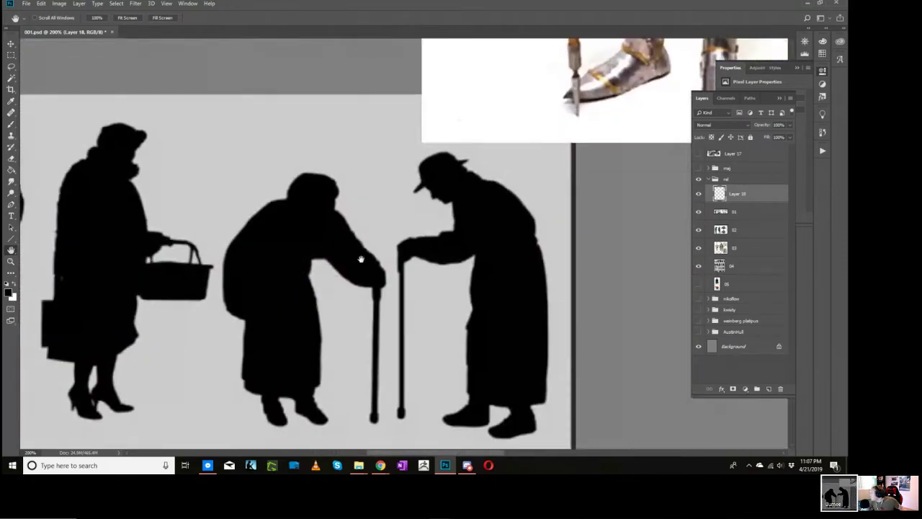
pyautogui.scroll(10, 399, 252)
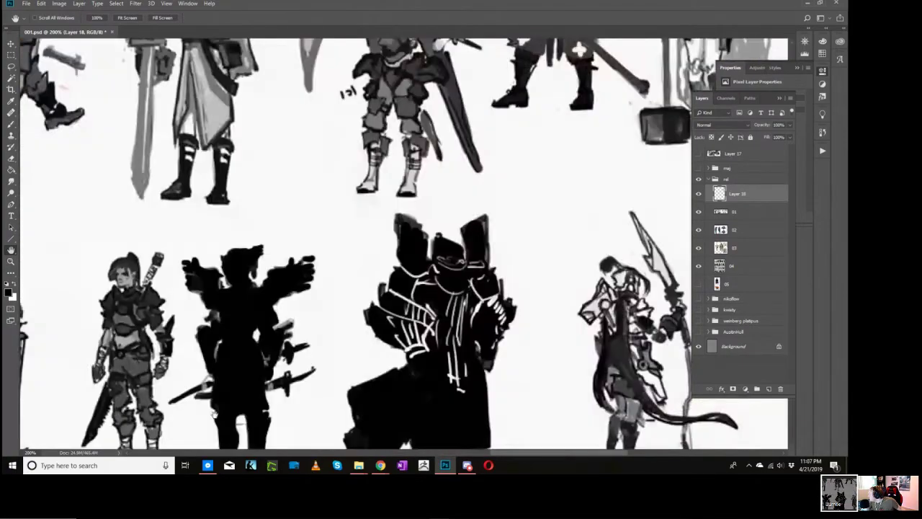
pyautogui.moveTo(215, 412); pyautogui.dragTo(490, 137)
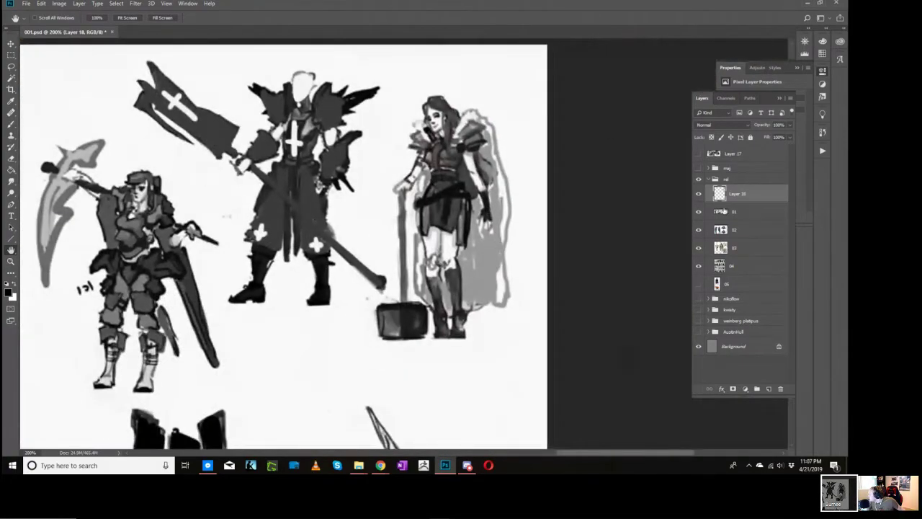
# Step: Check the Layer 18 paint-over against the original sketches for the top-row knights and the winged silhouette
pyautogui.click(698, 193)
pyautogui.click(698, 194)
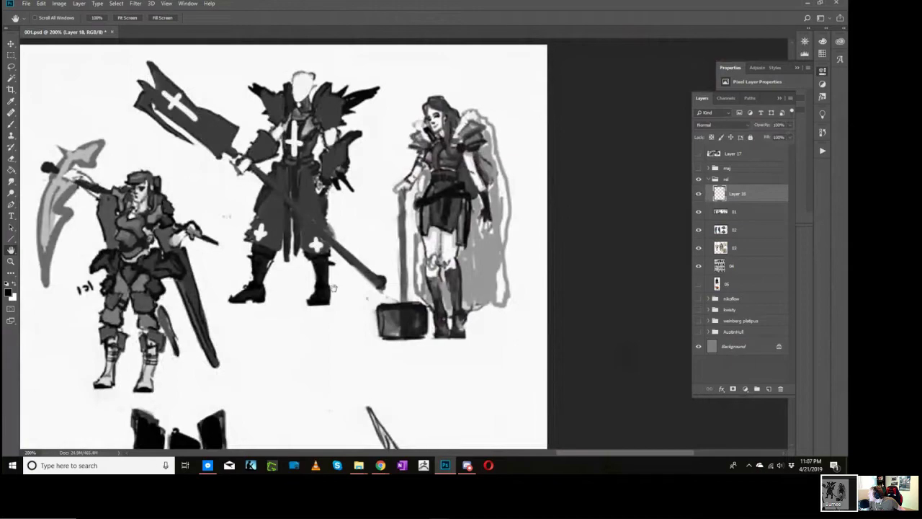
pyautogui.hscroll(-10, 504, 296)
pyautogui.hscroll(-3, 504, 296)
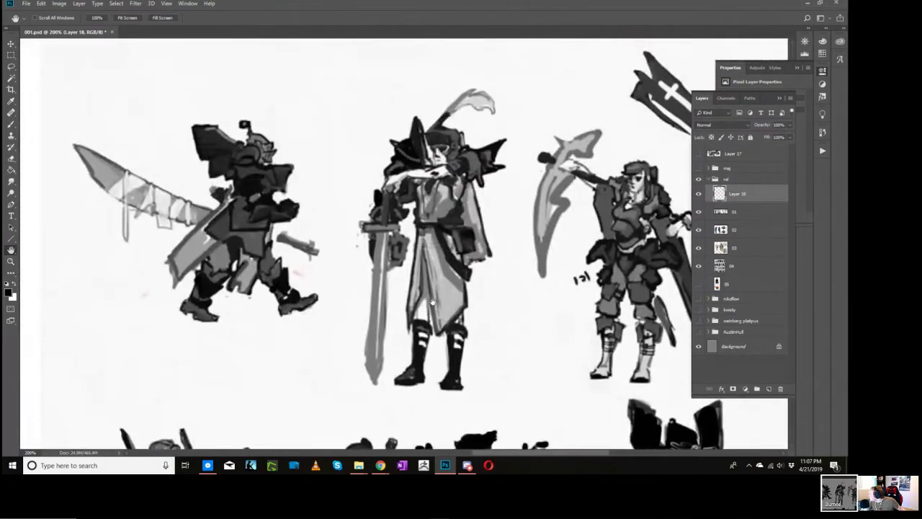
pyautogui.scroll(-5, 504, 296)
pyautogui.scroll(-3, 515, 245)
pyautogui.hscroll(2, 514, 245)
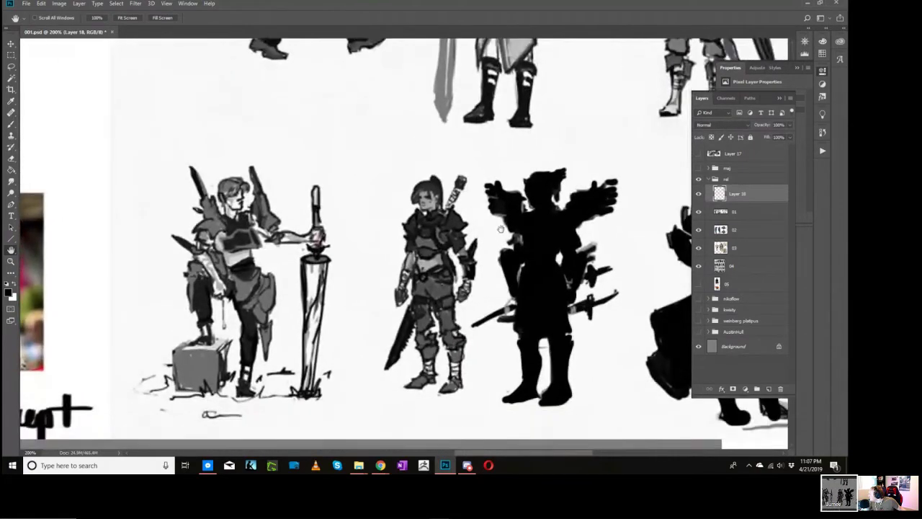
pyautogui.hscroll(-3, 497, 206)
pyautogui.scroll(-1, 496, 207)
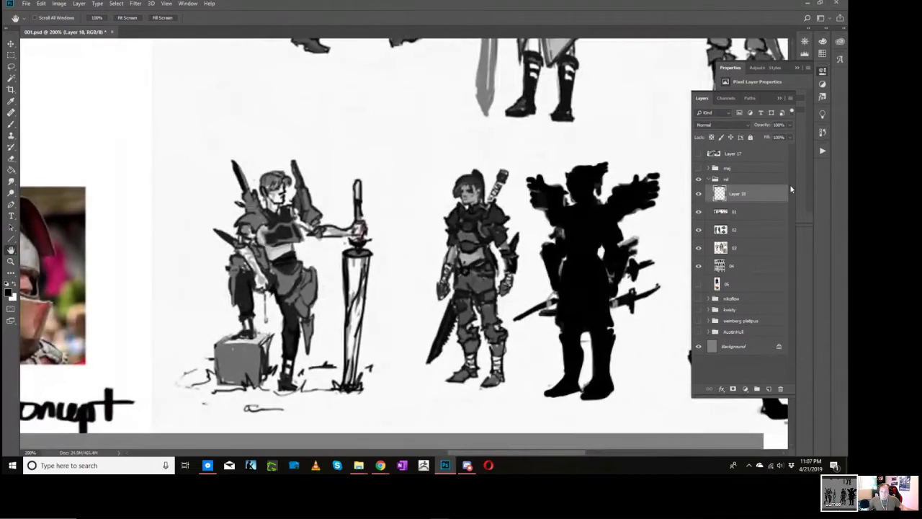
pyautogui.click(698, 194)
pyautogui.click(698, 194)
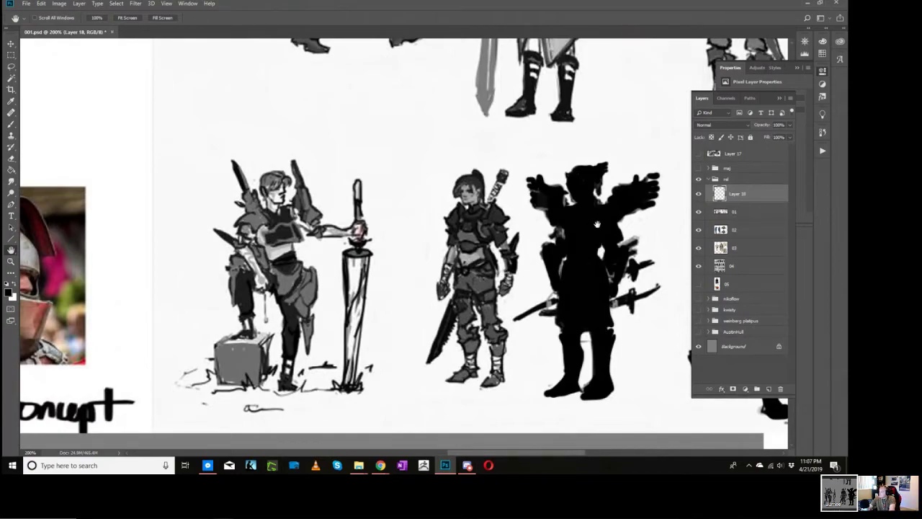
# Step: Review the annotated blue-tunic knight painting and the armour and material references alongside the silhouette sketches
pyautogui.moveTo(597, 224); pyautogui.dragTo(564, 220)
pyautogui.moveTo(232, 434); pyautogui.dragTo(425, 201)
pyautogui.moveTo(417, 403); pyautogui.dragTo(651, 202)
pyautogui.moveTo(327, 226)
pyautogui.mouseDown()
pyautogui.moveTo(526, 286)
pyautogui.moveTo(600, 380)
pyautogui.moveTo(552, 416)
pyautogui.moveTo(526, 406)
pyautogui.mouseUp()
pyautogui.moveTo(458, 441); pyautogui.dragTo(496, 208)
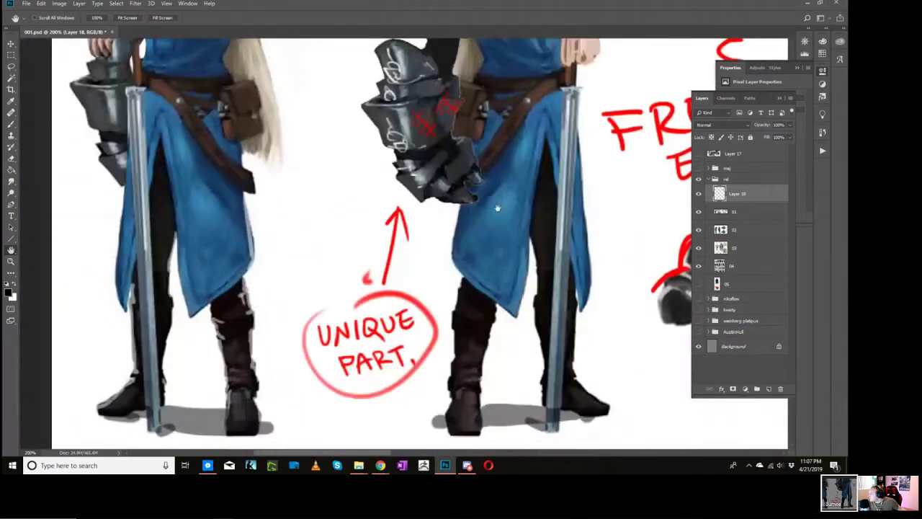
pyautogui.moveTo(539, 187); pyautogui.dragTo(505, 352)
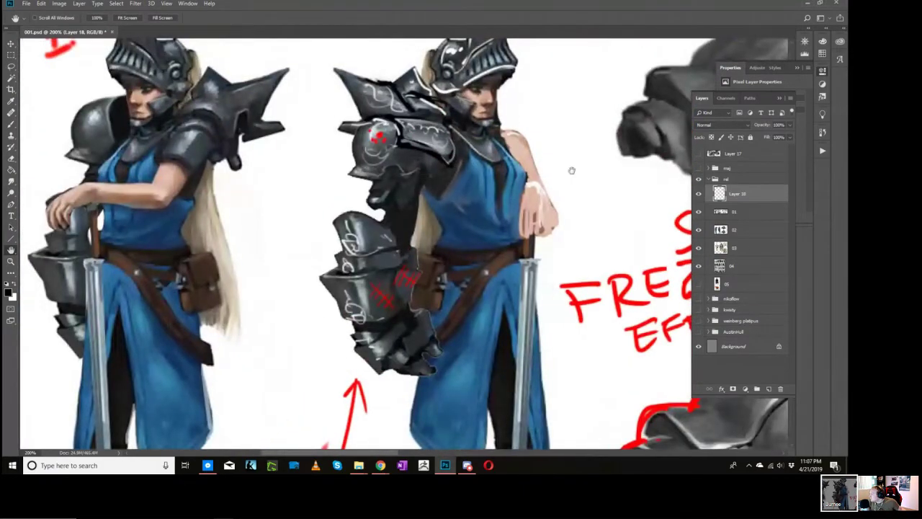
pyautogui.moveTo(572, 170); pyautogui.dragTo(255, 369)
pyautogui.moveTo(502, 232); pyautogui.dragTo(296, 360)
pyautogui.moveTo(504, 403); pyautogui.dragTo(619, 151)
pyautogui.moveTo(461, 418)
pyautogui.mouseDown()
pyautogui.moveTo(484, 193)
pyautogui.moveTo(652, 296)
pyautogui.mouseUp()
pyautogui.moveTo(462, 241)
pyautogui.mouseDown()
pyautogui.moveTo(552, 210)
pyautogui.moveTo(591, 180)
pyautogui.moveTo(151, 353)
pyautogui.mouseUp()
pyautogui.moveTo(597, 147)
pyautogui.mouseDown()
pyautogui.moveTo(445, 205)
pyautogui.moveTo(209, 403)
pyautogui.mouseUp()
pyautogui.moveTo(540, 151); pyautogui.dragTo(303, 388)
pyautogui.moveTo(533, 108); pyautogui.dragTo(202, 437)
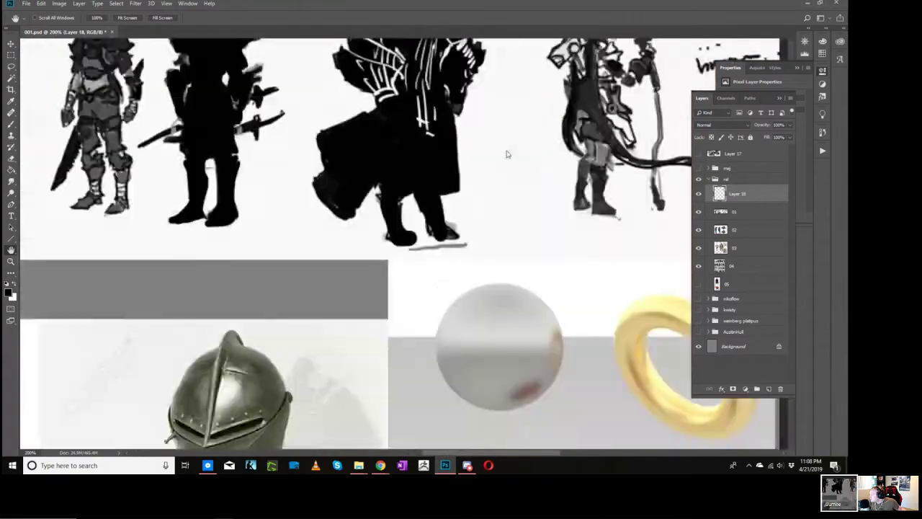
pyautogui.moveTo(506, 154)
pyautogui.mouseDown()
pyautogui.moveTo(473, 267)
pyautogui.moveTo(388, 275)
pyautogui.moveTo(422, 212)
pyautogui.mouseUp()
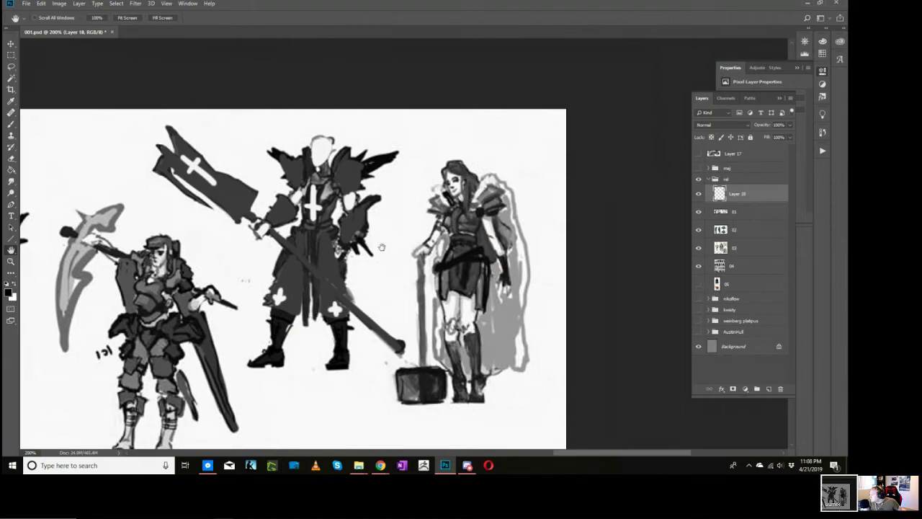
# Step: Examine the whole knight sketch sheet at a smaller size, including the top-row knights and the bottom-row silhouettes
pyautogui.press('z')
pyautogui.keyDown('alt'); pyautogui.click(412, 260); pyautogui.keyUp('alt')
pyautogui.keyDown('alt'); pyautogui.click(412, 259); pyautogui.keyUp('alt')
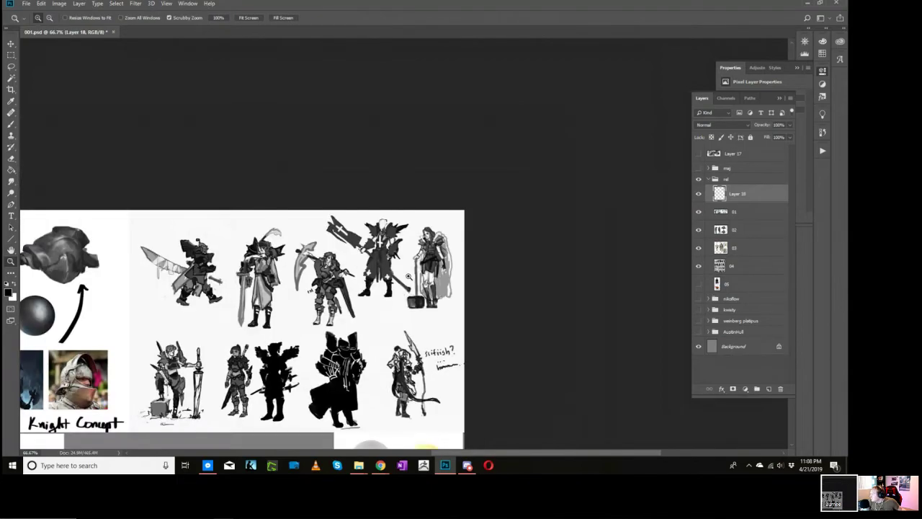
pyautogui.click(370, 307)
pyautogui.click(348, 265)
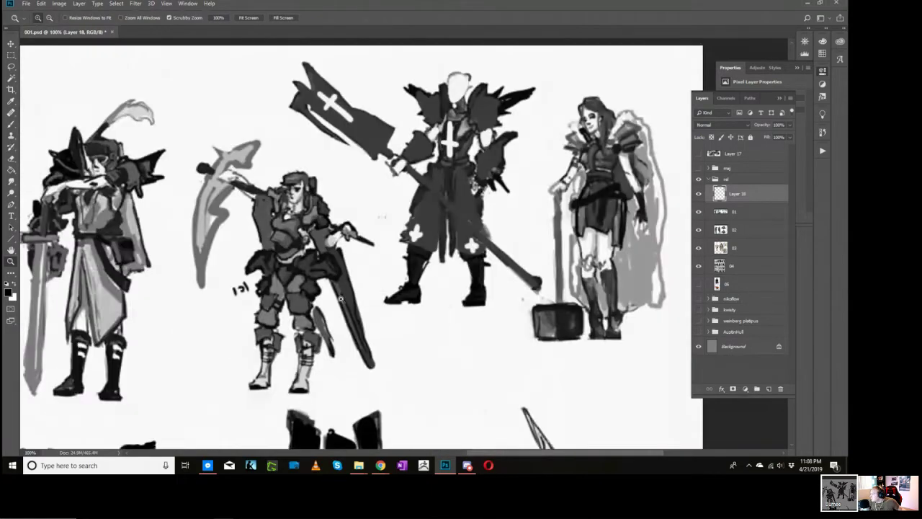
pyautogui.press('l')
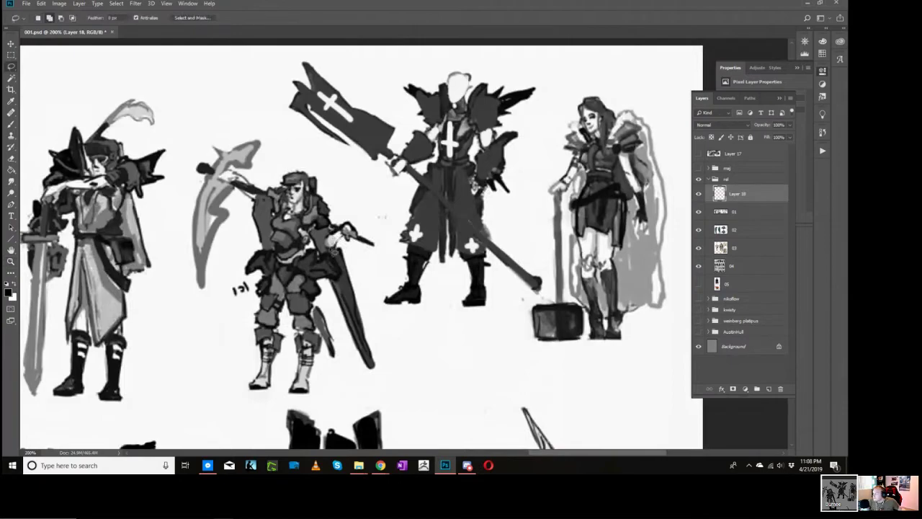
pyautogui.press('space')
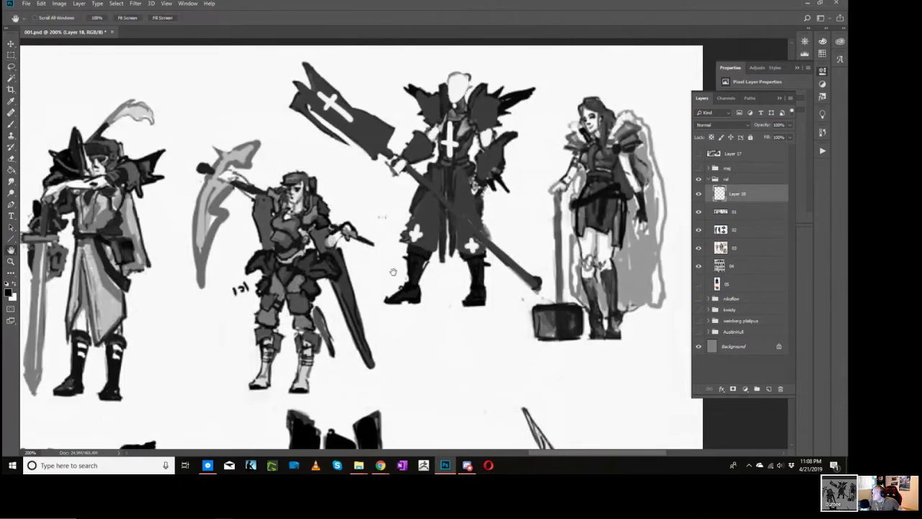
pyautogui.moveTo(385, 251)
pyautogui.mouseDown()
pyautogui.moveTo(456, 183)
pyautogui.moveTo(488, 131)
pyautogui.moveTo(532, 133)
pyautogui.mouseUp()
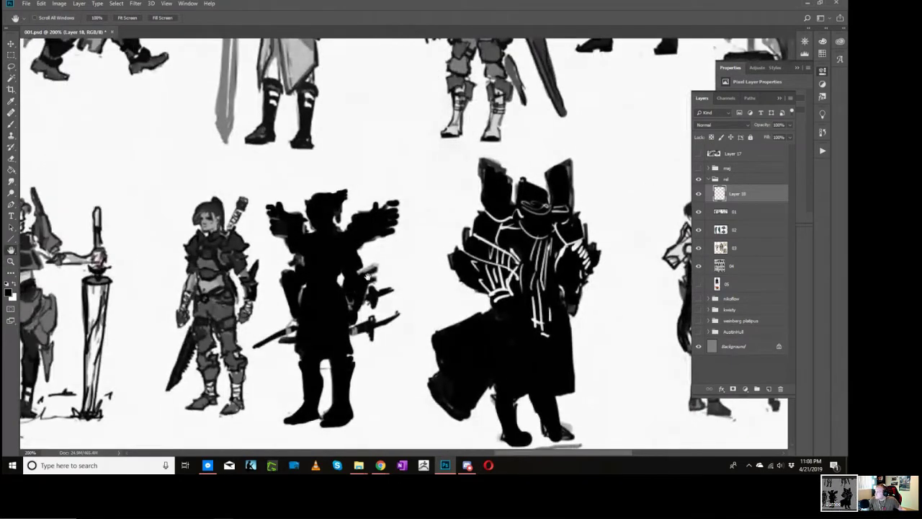
# Step: Paint white body and armour shapes inside the winged knight silhouette, covering the face, chest, waist, arms, long front cloth and legs
pyautogui.press('b')
pyautogui.moveTo(350, 229)
pyautogui.mouseDown()
pyautogui.moveTo(360, 229)
pyautogui.moveTo(356, 238)
pyautogui.mouseUp()
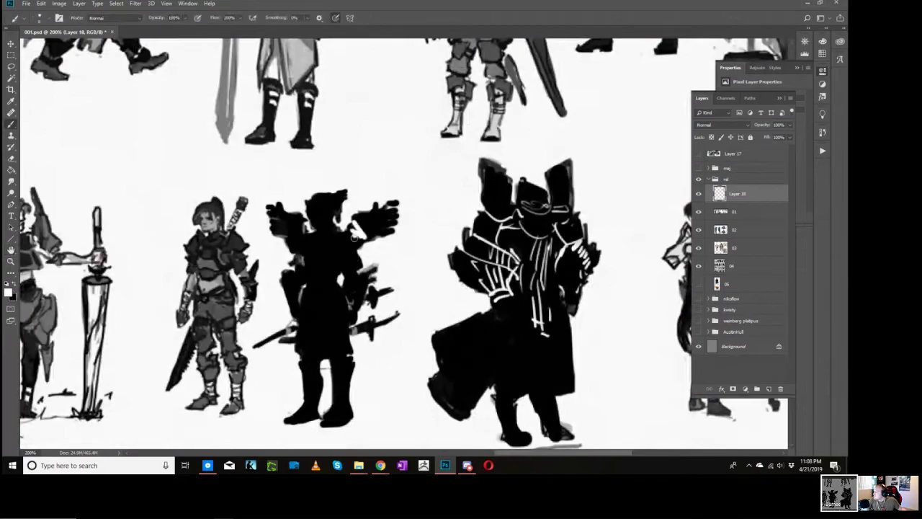
pyautogui.moveTo(321, 205)
pyautogui.mouseDown()
pyautogui.moveTo(318, 223)
pyautogui.moveTo(350, 267)
pyautogui.moveTo(343, 241)
pyautogui.moveTo(328, 248)
pyautogui.moveTo(335, 257)
pyautogui.moveTo(321, 235)
pyautogui.moveTo(303, 238)
pyautogui.moveTo(290, 222)
pyautogui.moveTo(318, 207)
pyautogui.moveTo(357, 225)
pyautogui.moveTo(320, 271)
pyautogui.moveTo(317, 291)
pyautogui.moveTo(331, 314)
pyautogui.moveTo(306, 350)
pyautogui.moveTo(330, 348)
pyautogui.moveTo(314, 344)
pyautogui.moveTo(333, 296)
pyautogui.moveTo(315, 292)
pyautogui.moveTo(354, 281)
pyautogui.moveTo(291, 284)
pyautogui.moveTo(291, 306)
pyautogui.moveTo(295, 277)
pyautogui.mouseUp()
pyautogui.moveTo(340, 363)
pyautogui.mouseDown()
pyautogui.moveTo(340, 406)
pyautogui.moveTo(342, 362)
pyautogui.moveTo(308, 365)
pyautogui.moveTo(310, 410)
pyautogui.mouseUp()
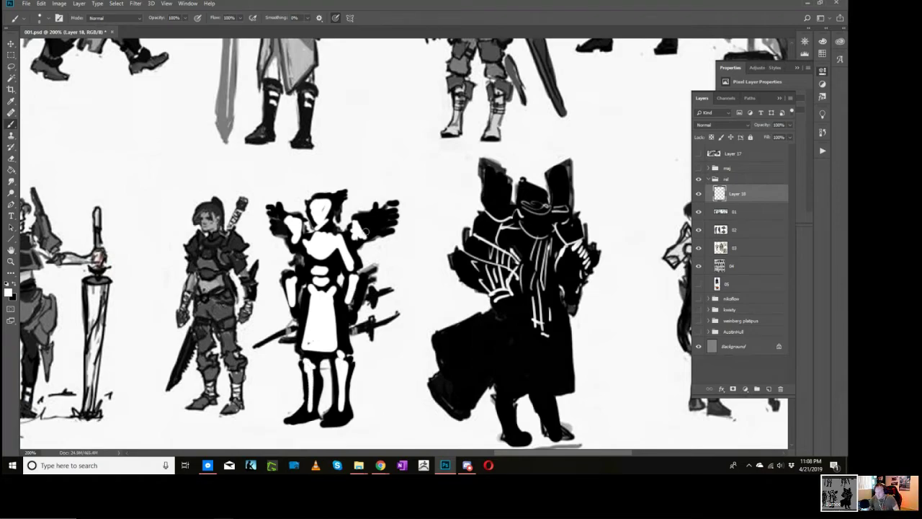
# Step: Paint black details over the winged knight's white shapes, adding a visor line and crossed chest straps and trimming the shoulders and arms
pyautogui.press('x')
pyautogui.moveTo(311, 299)
pyautogui.mouseDown()
pyautogui.moveTo(322, 307)
pyautogui.moveTo(338, 300)
pyautogui.mouseUp()
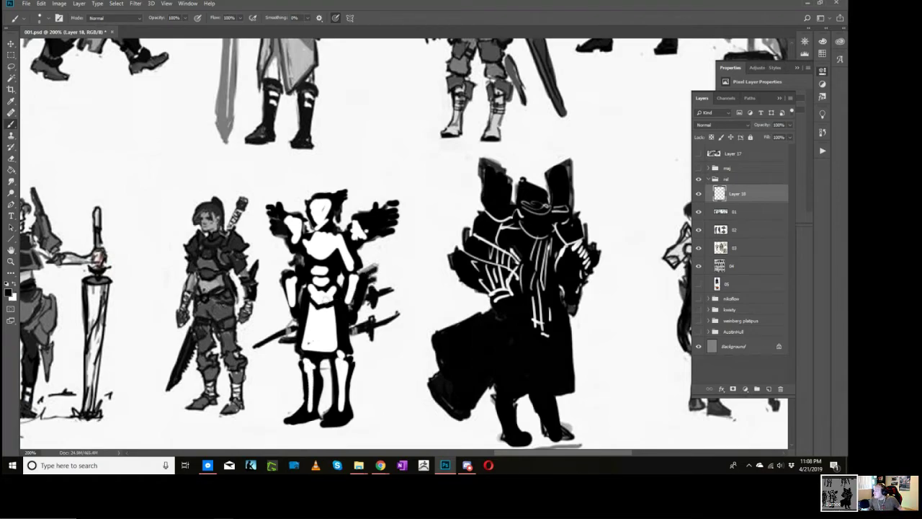
pyautogui.moveTo(337, 235); pyautogui.dragTo(341, 252)
pyautogui.moveTo(311, 214)
pyautogui.mouseDown()
pyautogui.moveTo(329, 212)
pyautogui.moveTo(364, 240)
pyautogui.moveTo(296, 245)
pyautogui.moveTo(293, 223)
pyautogui.mouseUp()
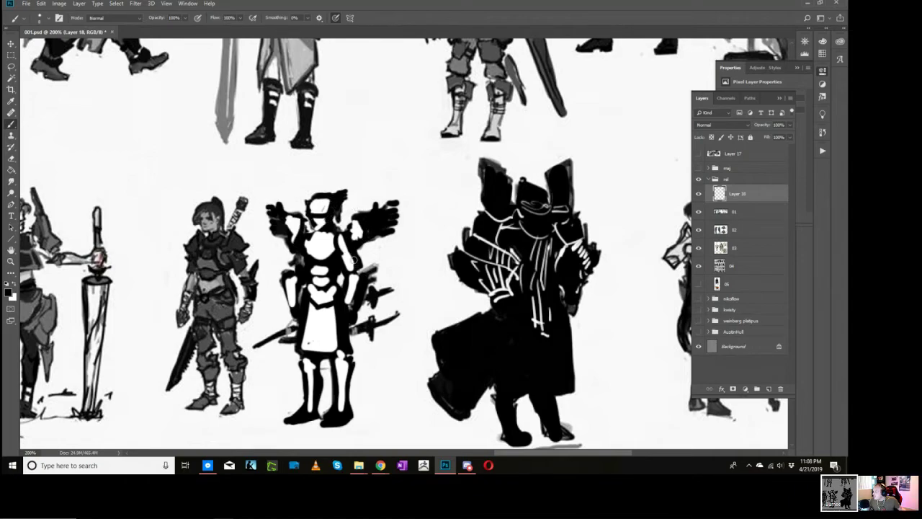
pyautogui.moveTo(305, 233)
pyautogui.mouseDown()
pyautogui.moveTo(337, 261)
pyautogui.moveTo(311, 259)
pyautogui.mouseUp()
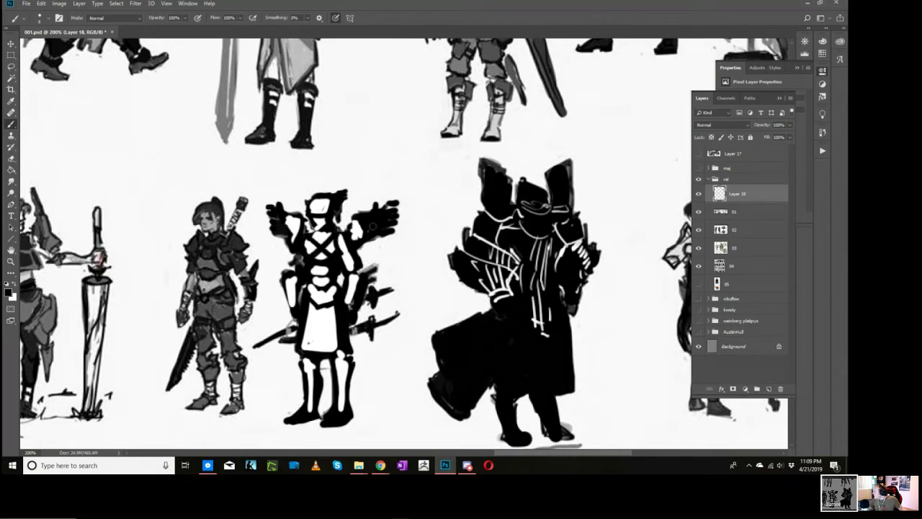
pyautogui.moveTo(366, 225); pyautogui.dragTo(361, 237)
pyautogui.moveTo(290, 226); pyautogui.dragTo(295, 233)
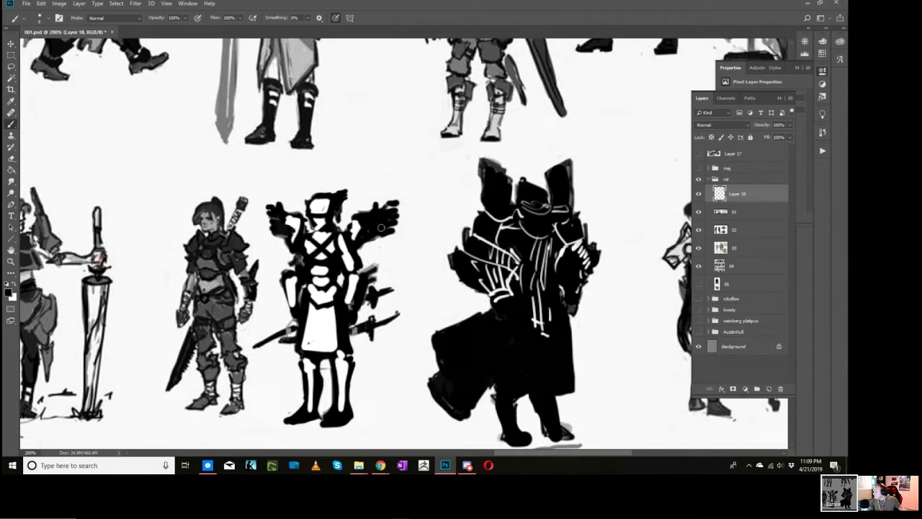
pyautogui.moveTo(366, 227)
pyautogui.mouseDown()
pyautogui.moveTo(380, 196)
pyautogui.moveTo(330, 210)
pyautogui.mouseUp()
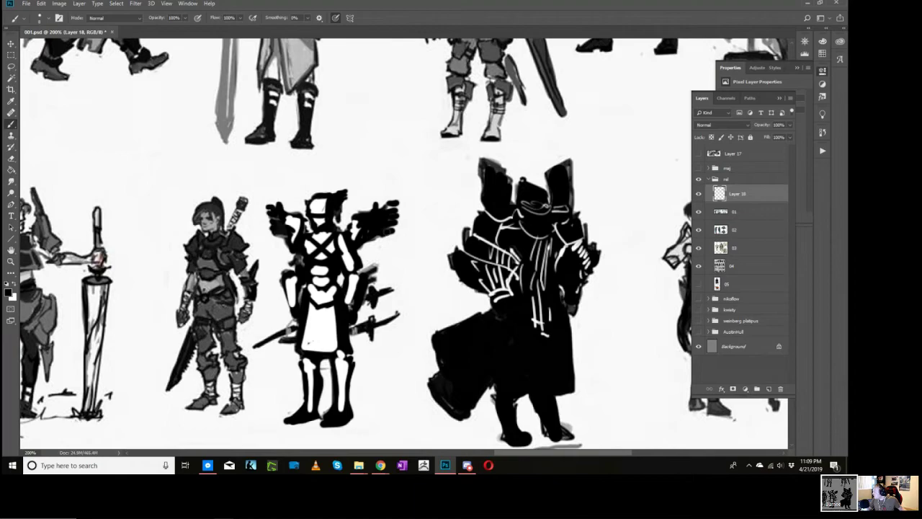
# Step: Narrow the winged knight's white front cloth with black along both edges and refine the hip and forearm shapes
pyautogui.moveTo(339, 314); pyautogui.dragTo(334, 351)
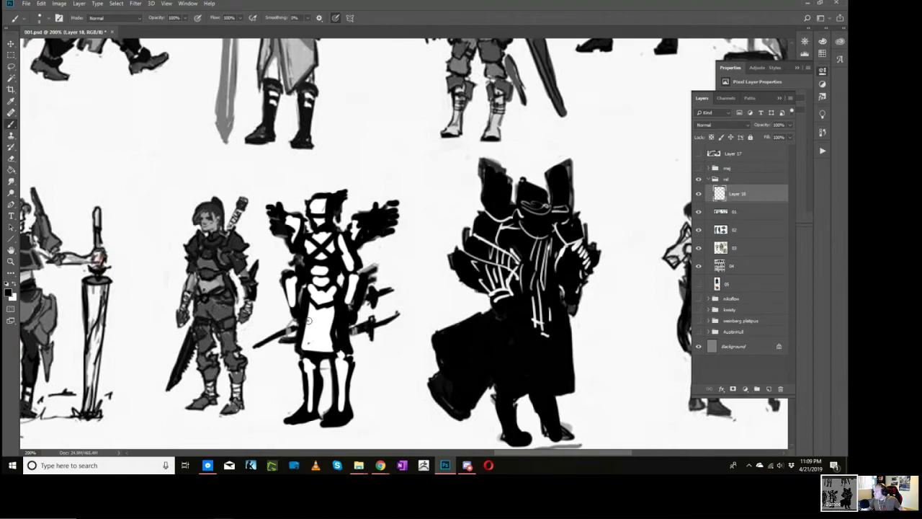
pyautogui.moveTo(308, 320); pyautogui.dragTo(306, 357)
pyautogui.moveTo(342, 329)
pyautogui.mouseDown()
pyautogui.moveTo(334, 344)
pyautogui.moveTo(341, 351)
pyautogui.mouseUp()
pyautogui.moveTo(353, 292); pyautogui.dragTo(348, 288)
pyautogui.moveTo(283, 302); pyautogui.dragTo(288, 292)
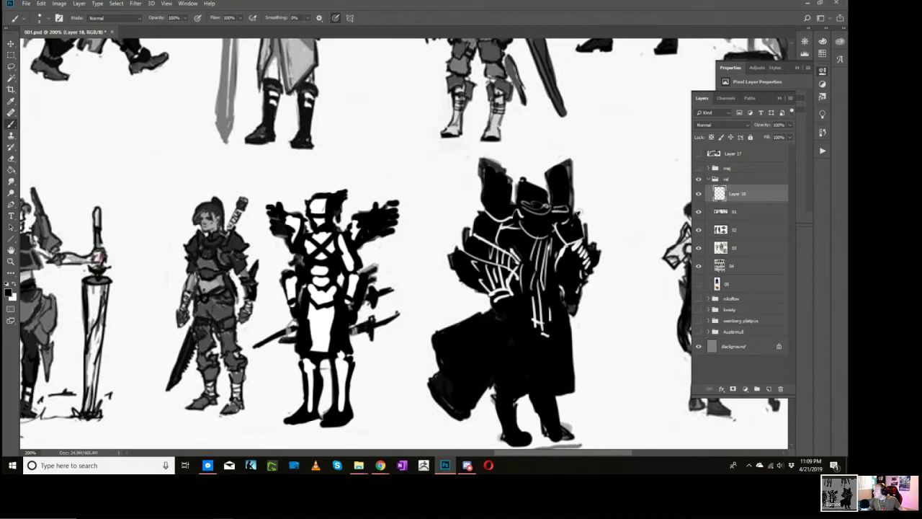
# Step: Select reference layer 05 and make it visible on the knight concept board
pyautogui.press('z')
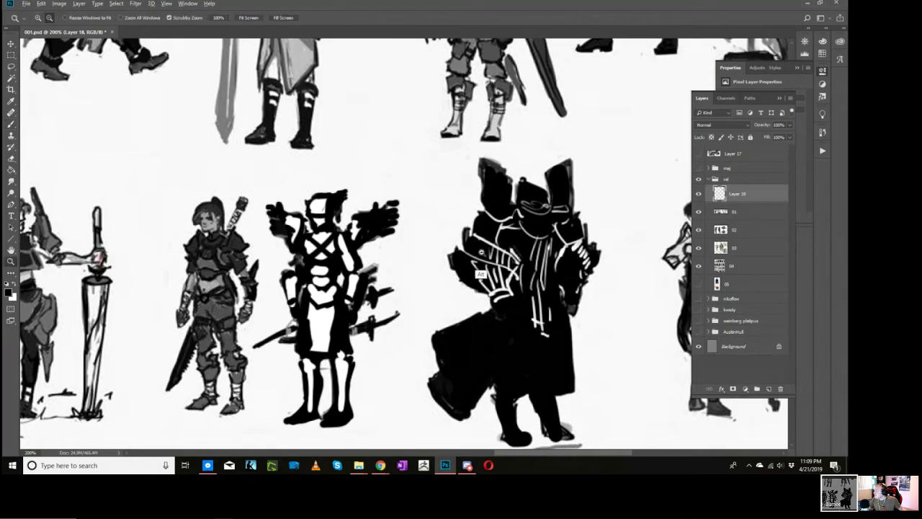
pyautogui.keyDown('alt'); pyautogui.click(481, 252); pyautogui.keyUp('alt')
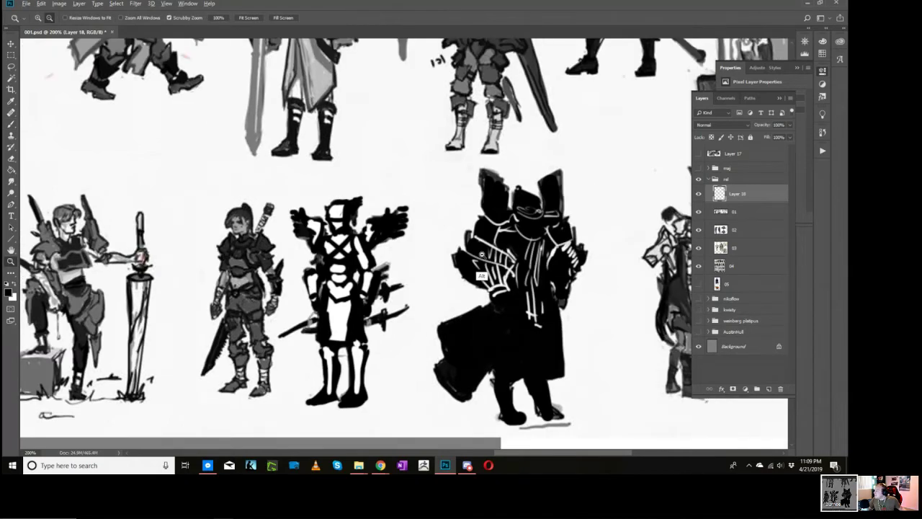
pyautogui.keyDown('alt'); pyautogui.click(482, 255); pyautogui.keyUp('alt')
pyautogui.keyDown('alt'); pyautogui.click(331, 329); pyautogui.keyUp('alt')
pyautogui.click(257, 366)
pyautogui.press('space')
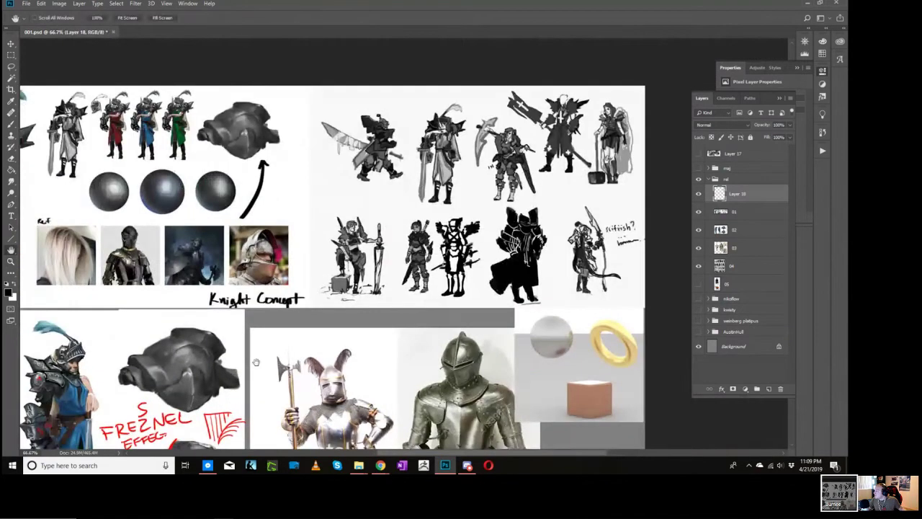
pyautogui.moveTo(256, 362); pyautogui.dragTo(527, 215)
pyautogui.click(370, 317)
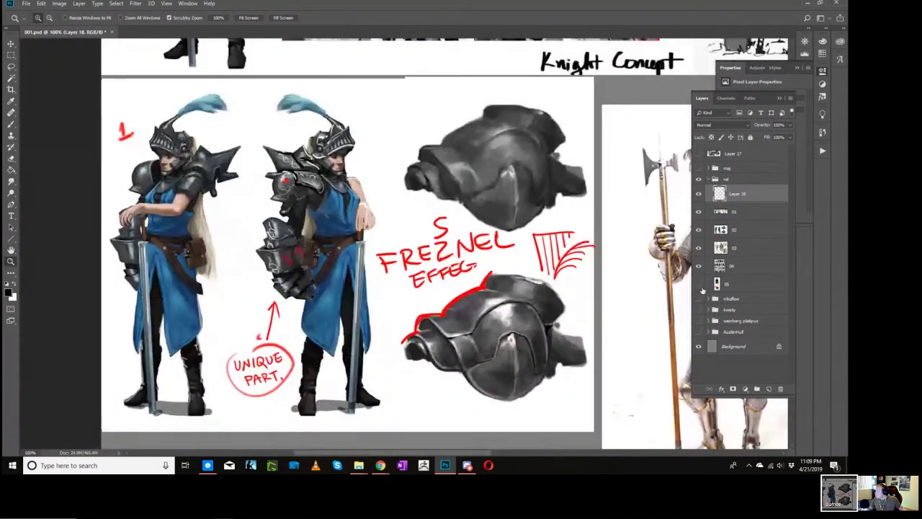
pyautogui.click(727, 285)
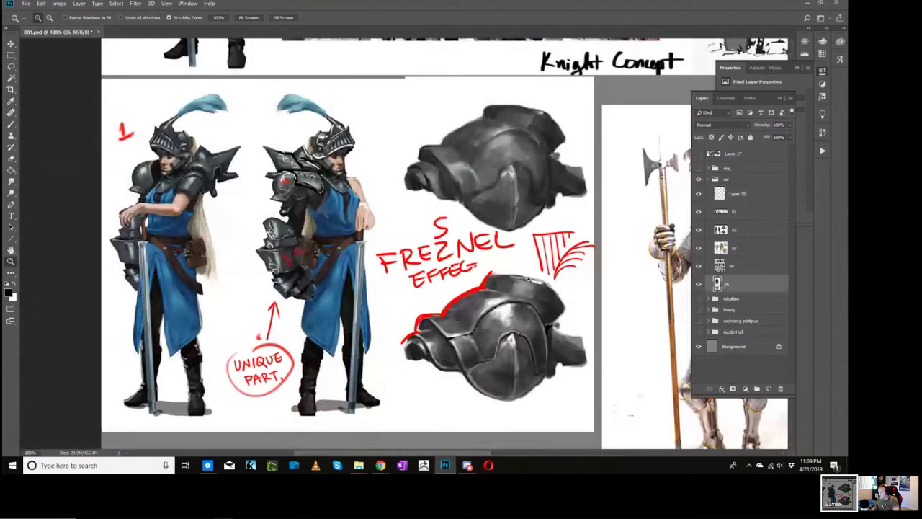
# Step: Examine the caped and orange-winged gargoyle paintings beside the black silhouette references, comparing their poses and shapes
pyautogui.press('space')
pyautogui.moveTo(496, 270); pyautogui.dragTo(59, 132)
pyautogui.moveTo(619, 432); pyautogui.dragTo(494, 245)
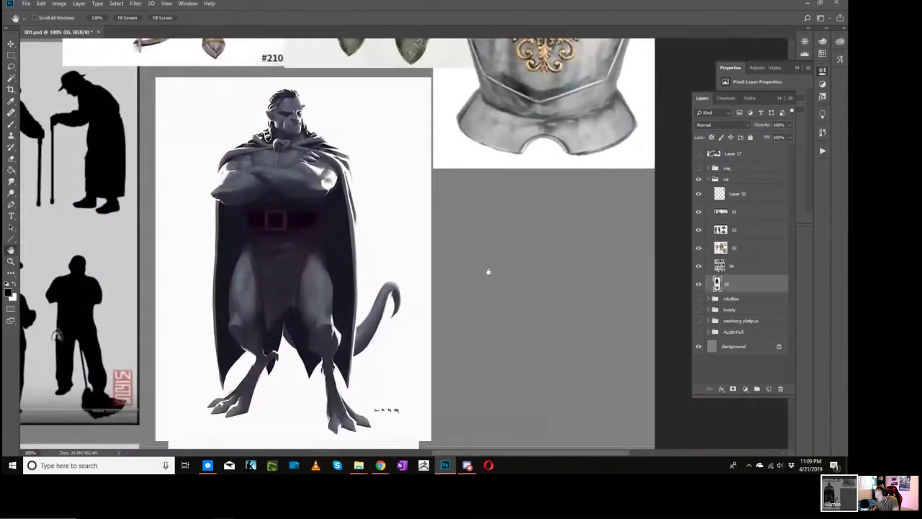
pyautogui.moveTo(465, 336); pyautogui.dragTo(455, 205)
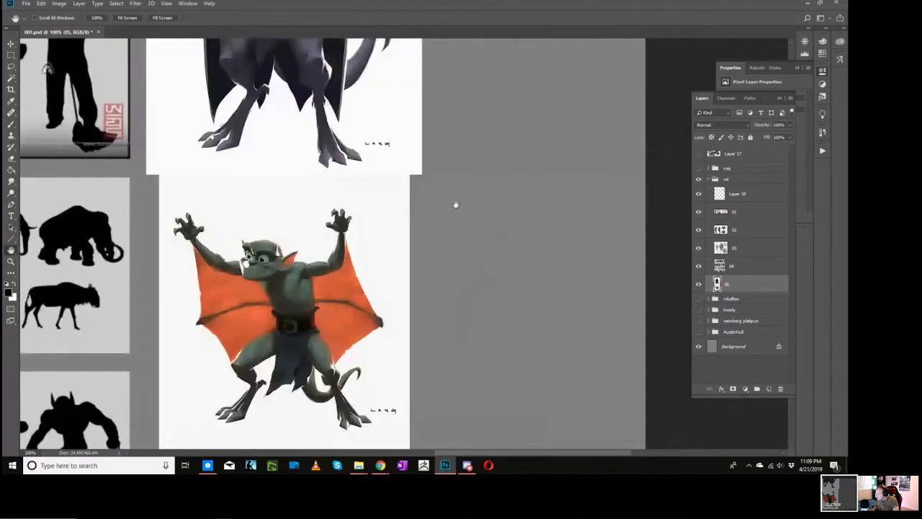
pyautogui.moveTo(440, 247); pyautogui.dragTo(469, 270)
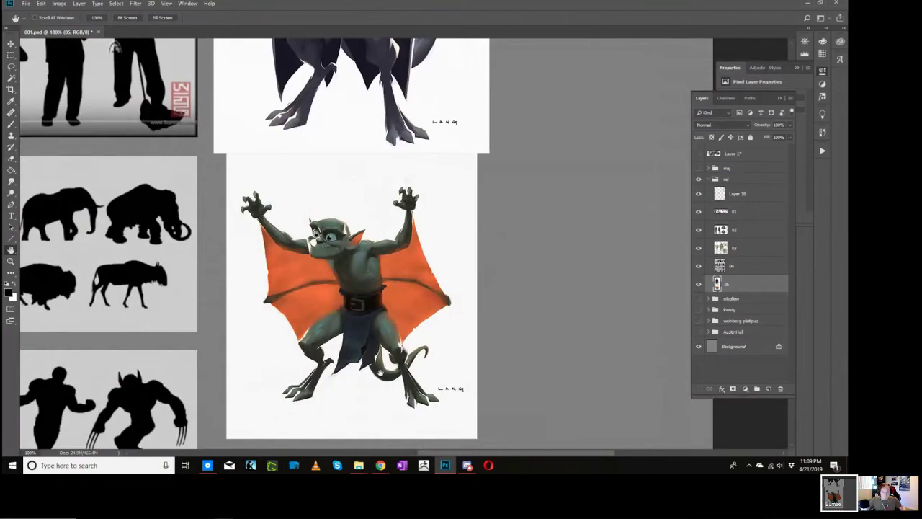
pyautogui.moveTo(433, 64); pyautogui.dragTo(453, 270)
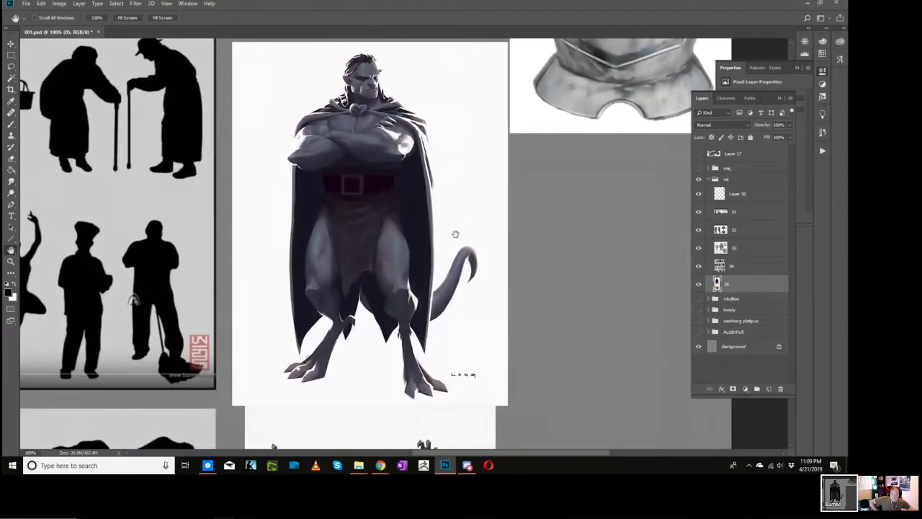
pyautogui.moveTo(451, 193); pyautogui.dragTo(457, 199)
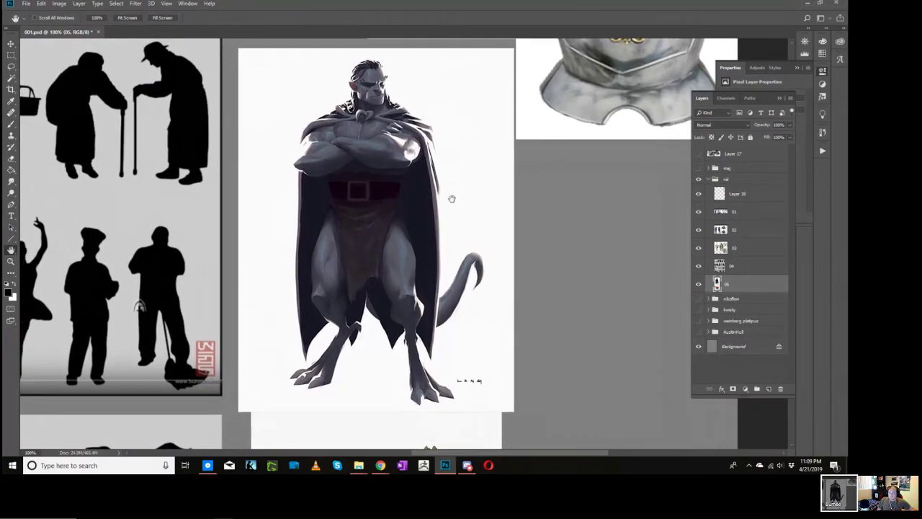